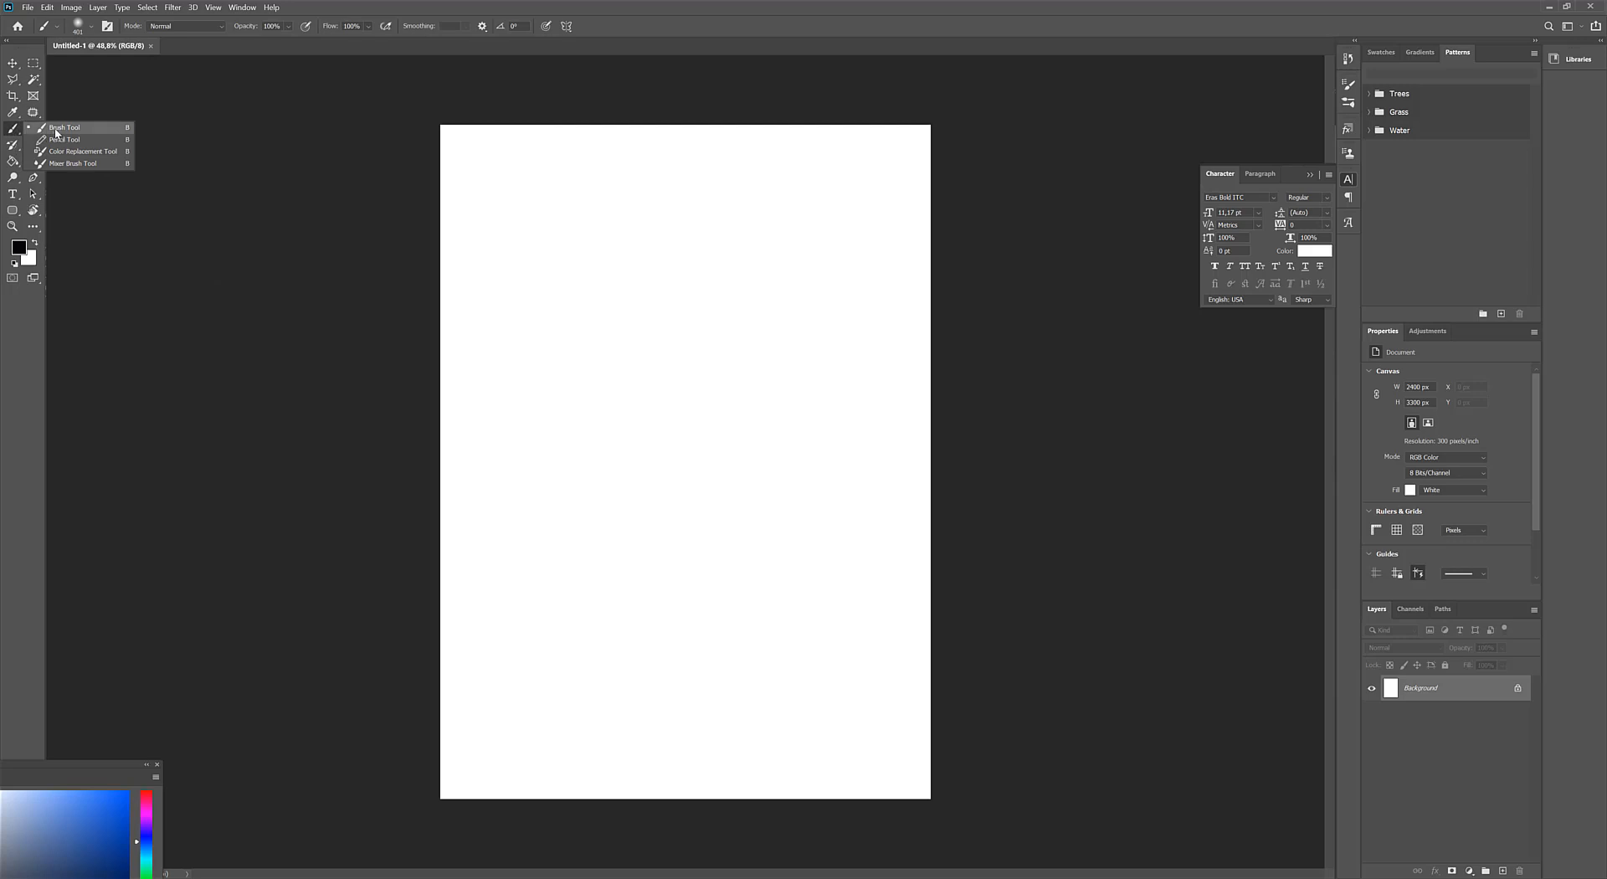
# Select the Brush tool with the Hard Round tip from the General Brushes
pyautogui.click(62, 127)
pyautogui.rightClick(530, 283)
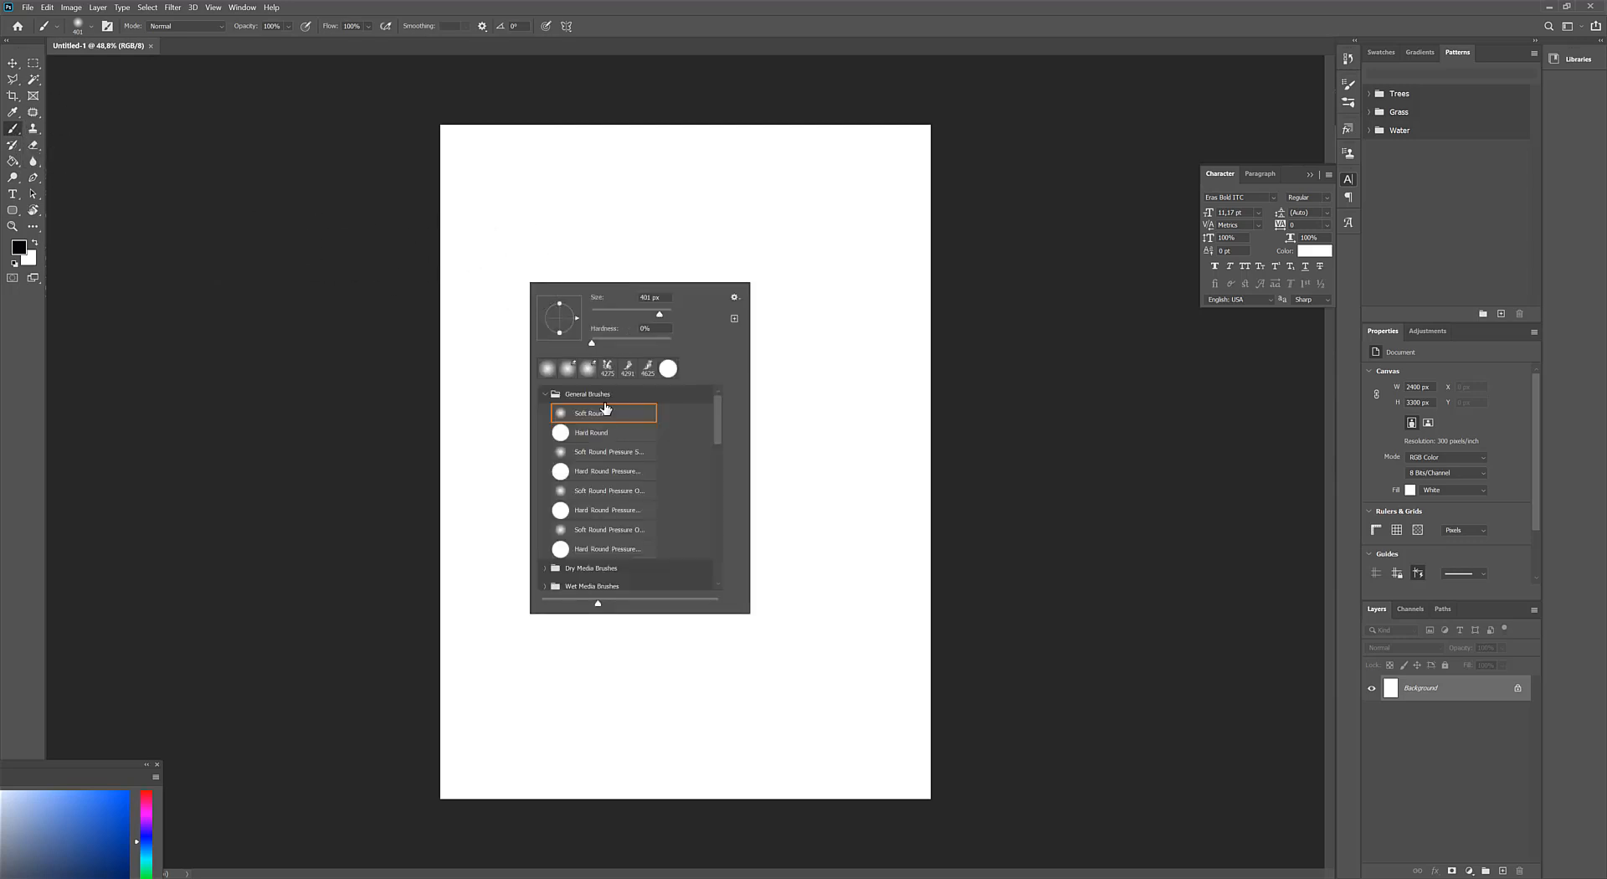
pyautogui.click(586, 432)
pyautogui.click(566, 242)
pyautogui.moveTo(567, 231)
pyautogui.mouseDown()
pyautogui.moveTo(628, 271)
pyautogui.moveTo(659, 332)
pyautogui.mouseUp()
pyautogui.hotkey('ctrl', 'z')
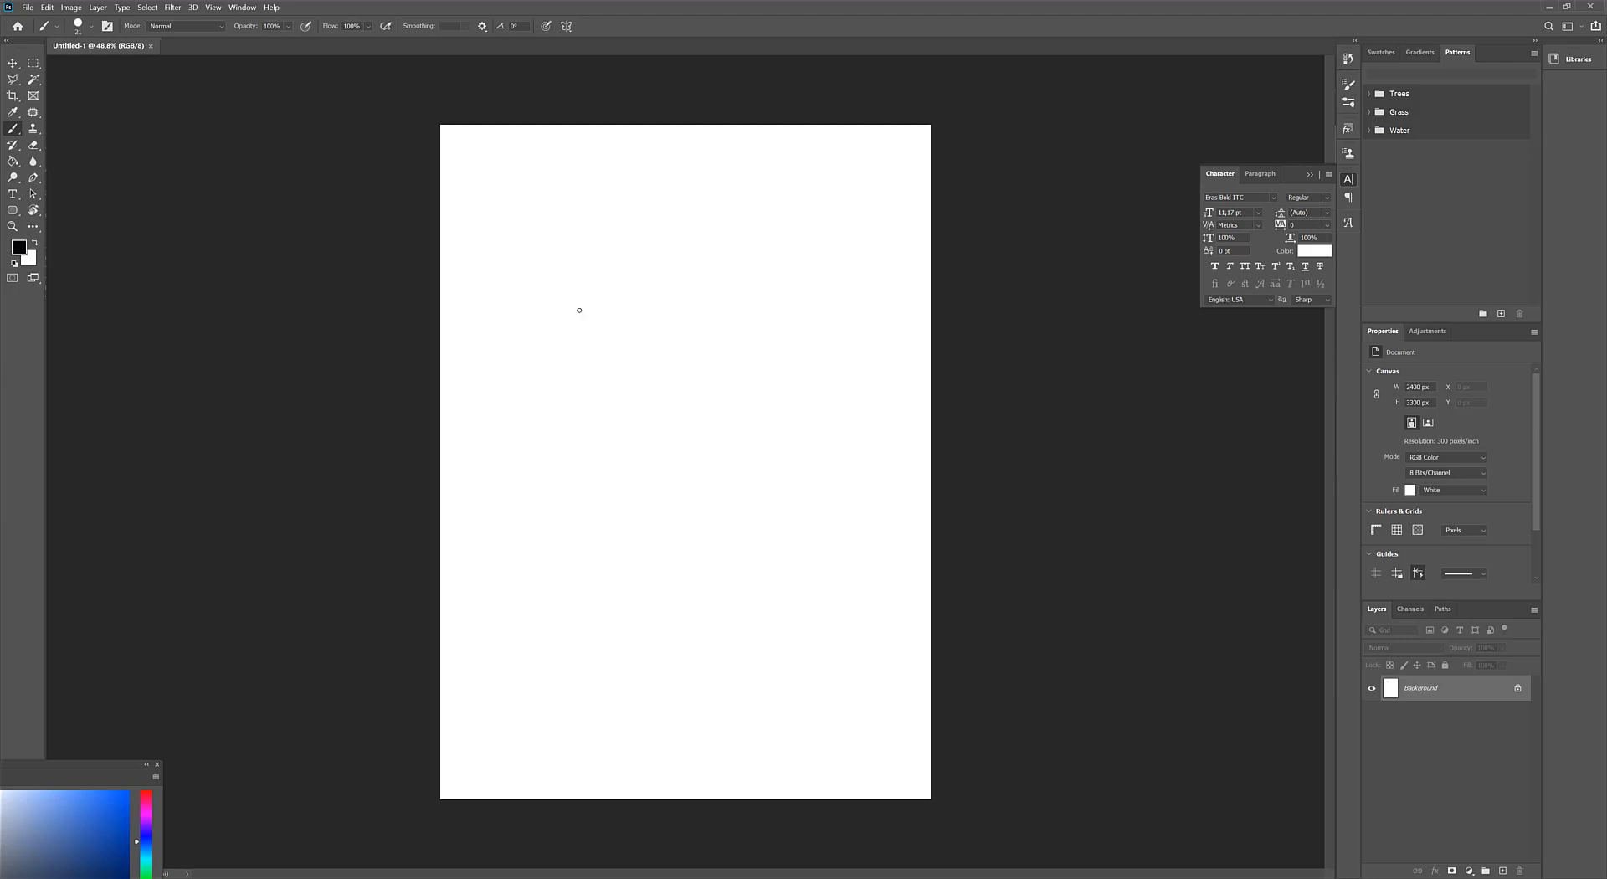
pyautogui.moveTo(554, 344); pyautogui.dragTo(649, 336)
pyautogui.scroll(1, 649, 336)
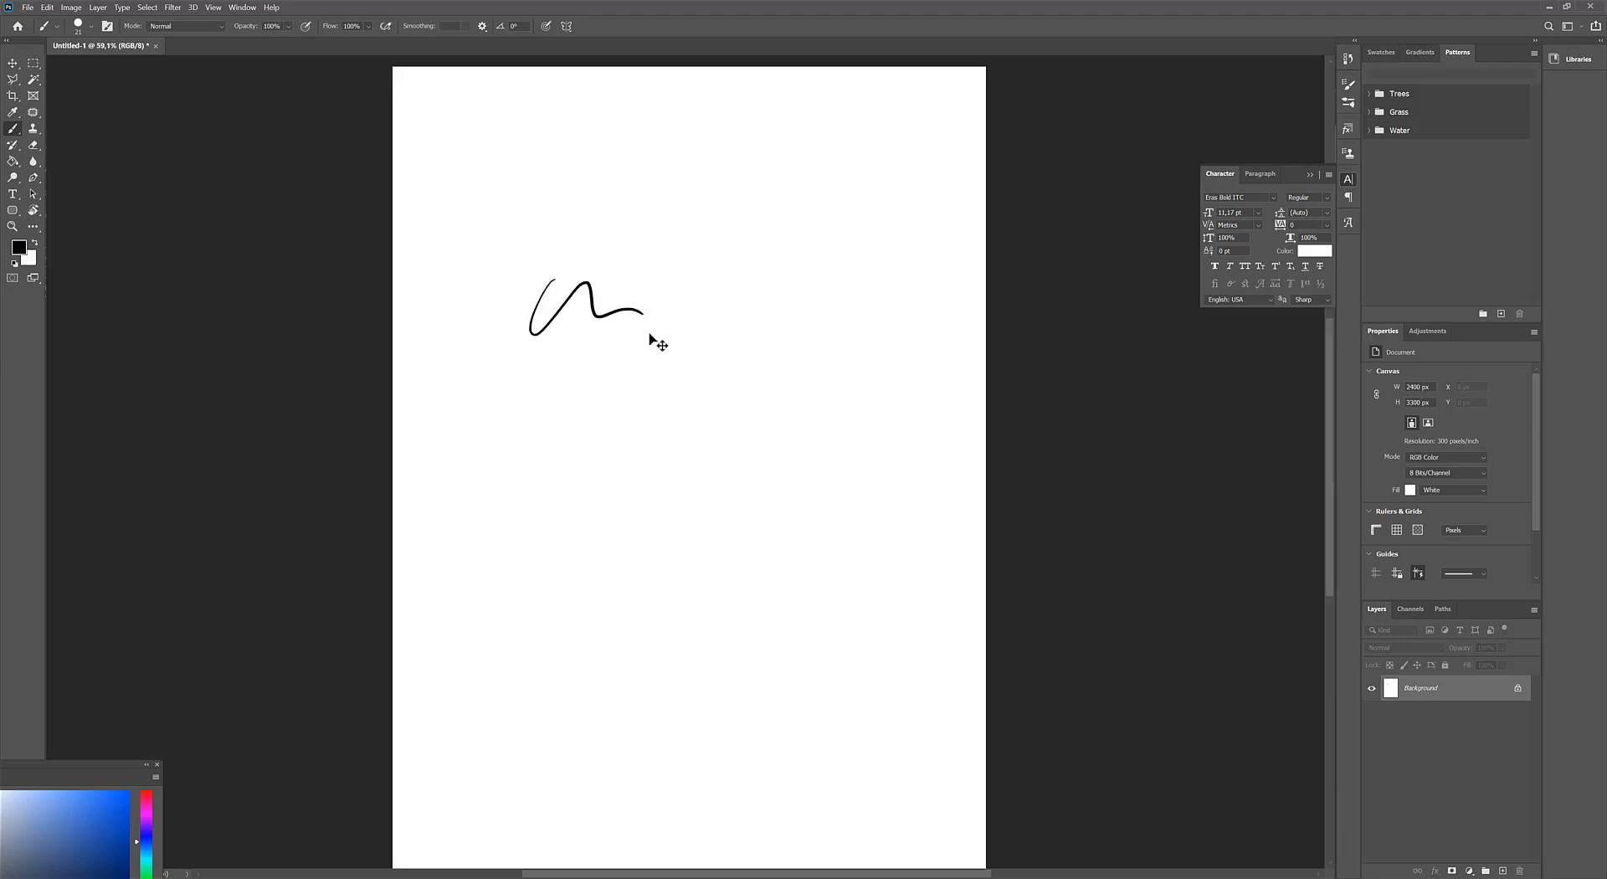
pyautogui.hotkey('ctrl', 'z')
# Move the floating Color panel fully into view so its colour field is accessible
pyautogui.scroll(3, 600, 327)
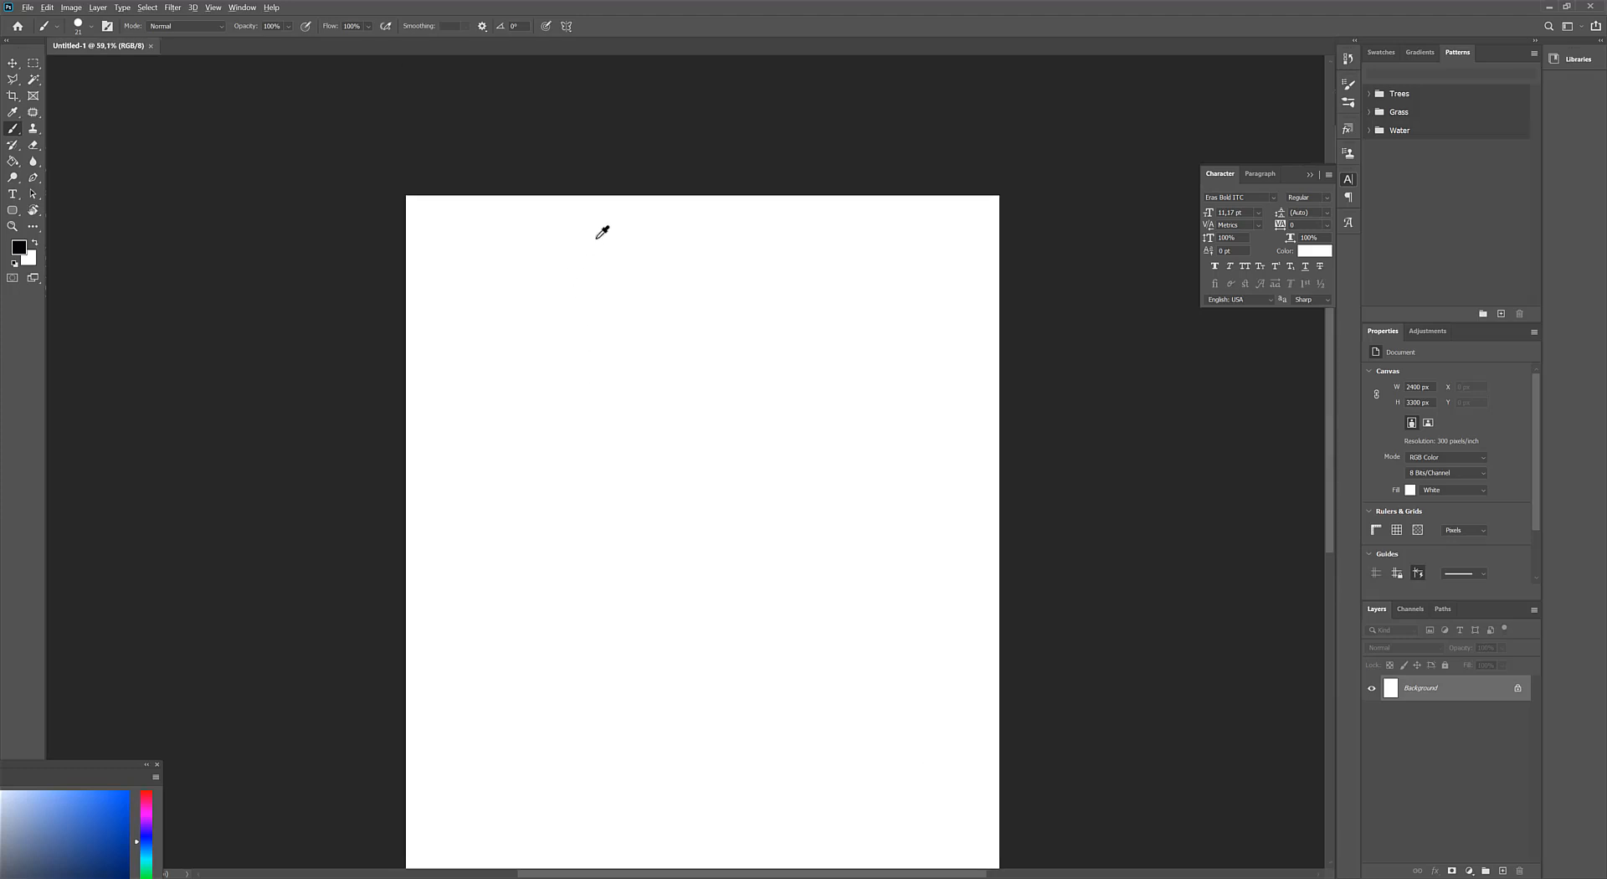
pyautogui.scroll(1, 599, 234)
pyautogui.moveTo(591, 245); pyautogui.dragTo(467, 237)
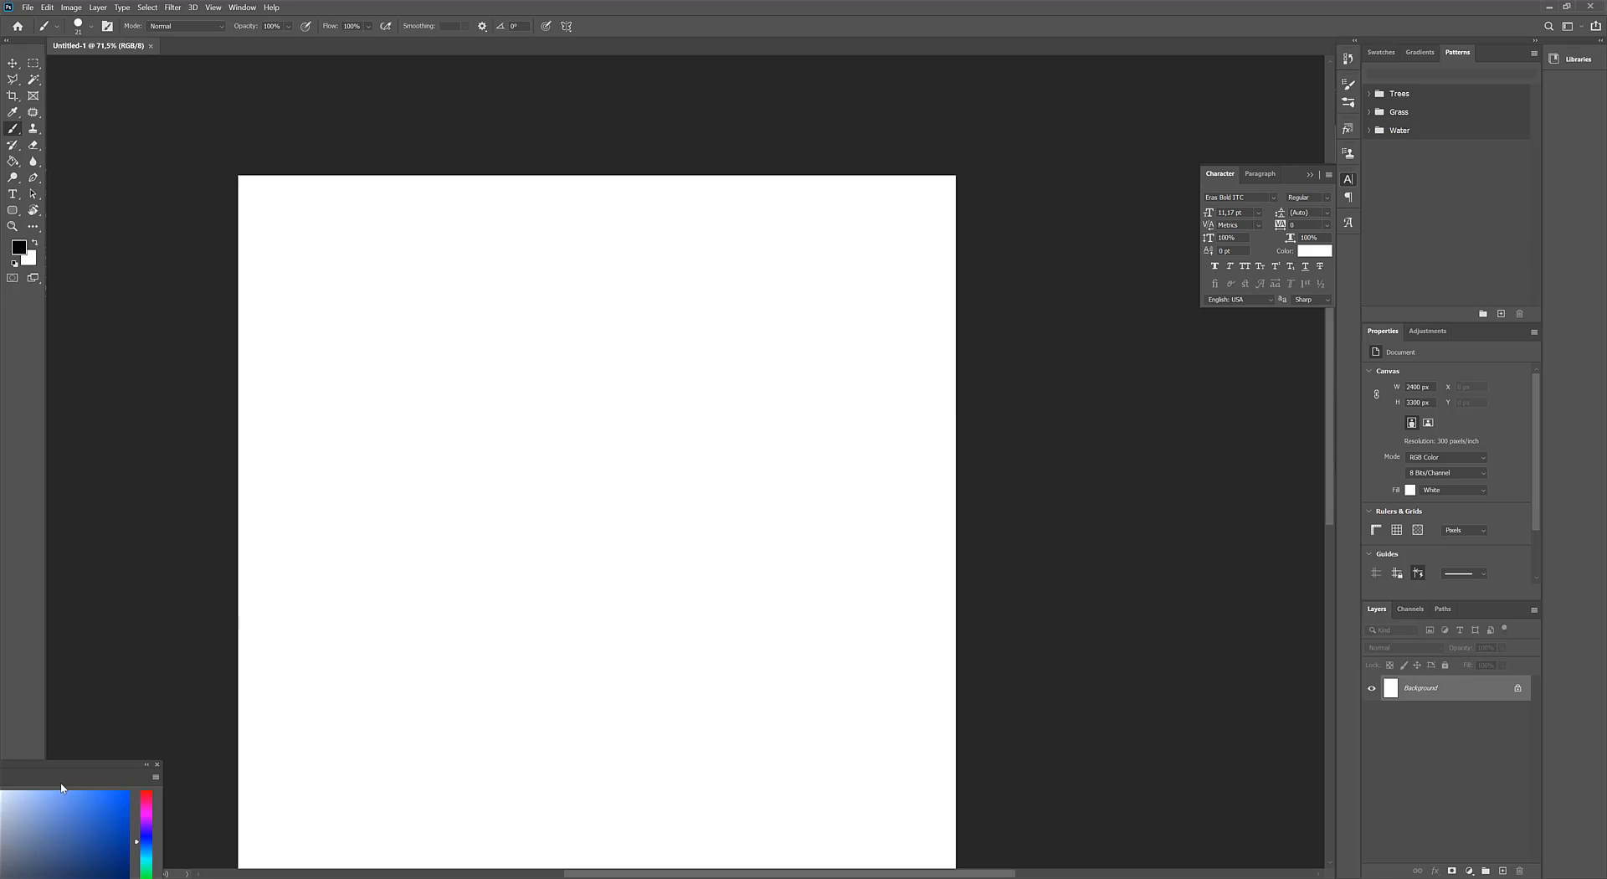
pyautogui.moveTo(61, 786); pyautogui.dragTo(147, 676)
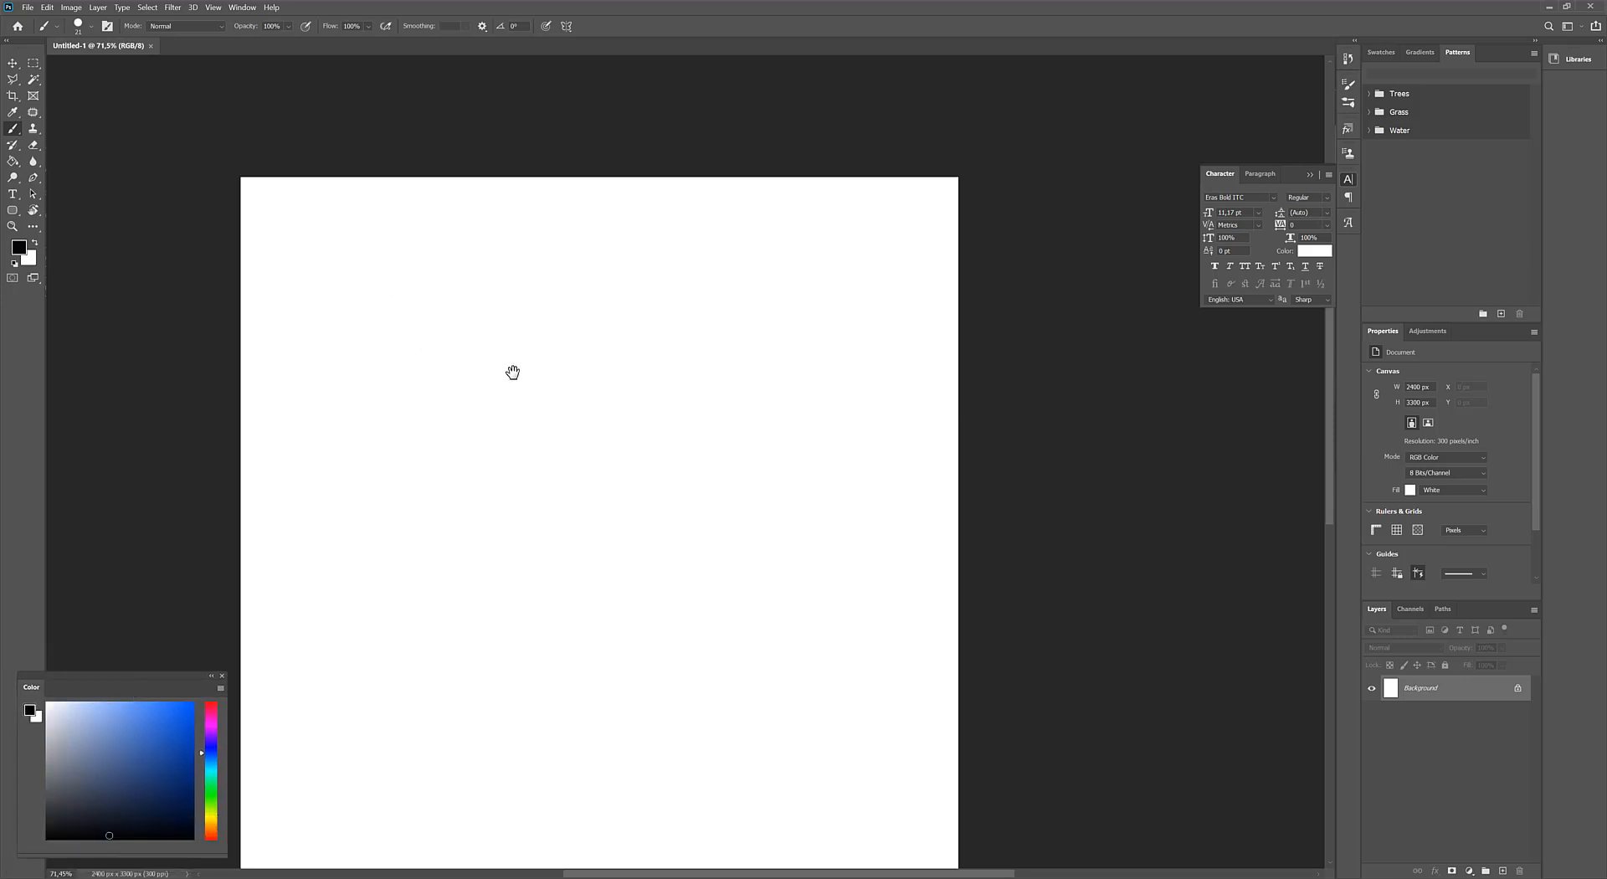
pyautogui.moveTo(513, 369); pyautogui.dragTo(558, 374)
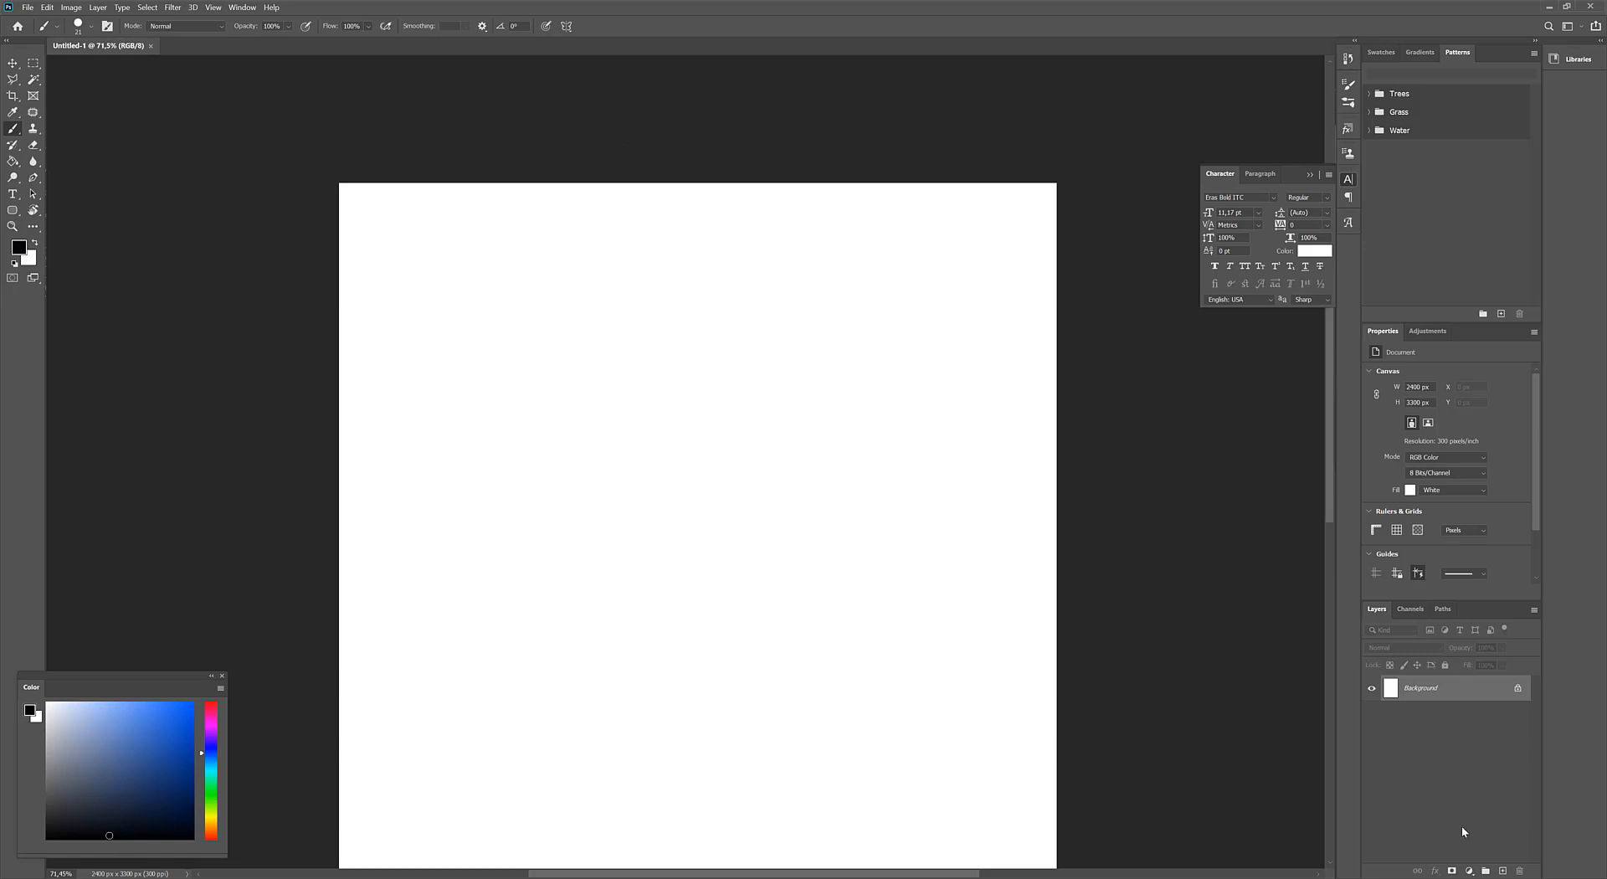
# Add a new empty layer above the Background
pyautogui.click(1504, 871)
pyautogui.scroll(-2, 795, 446)
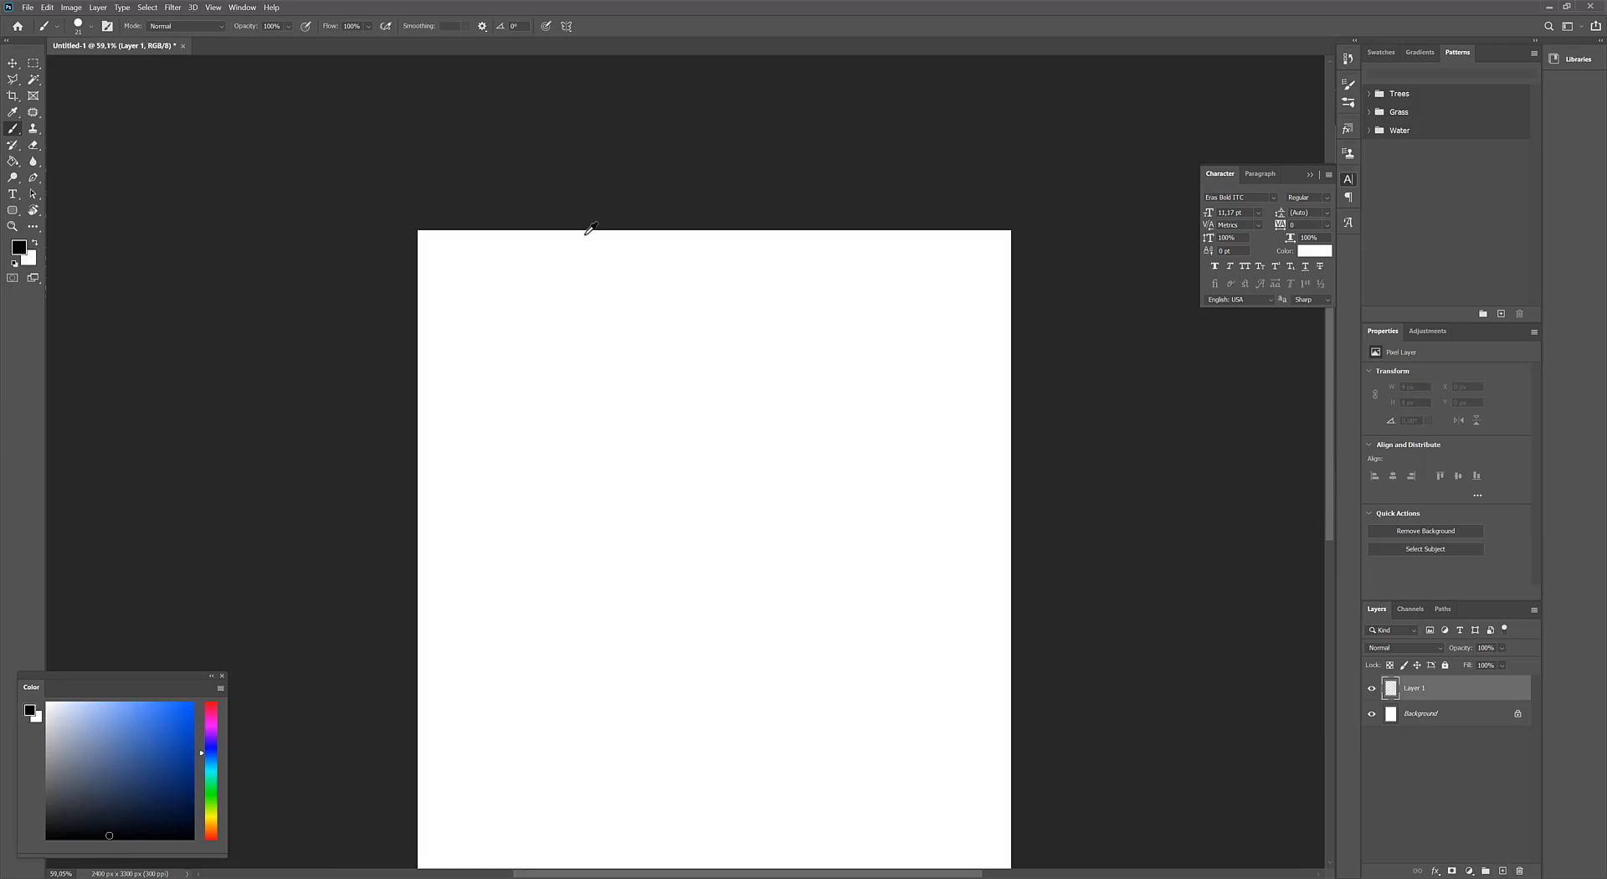
pyautogui.scroll(5, 584, 227)
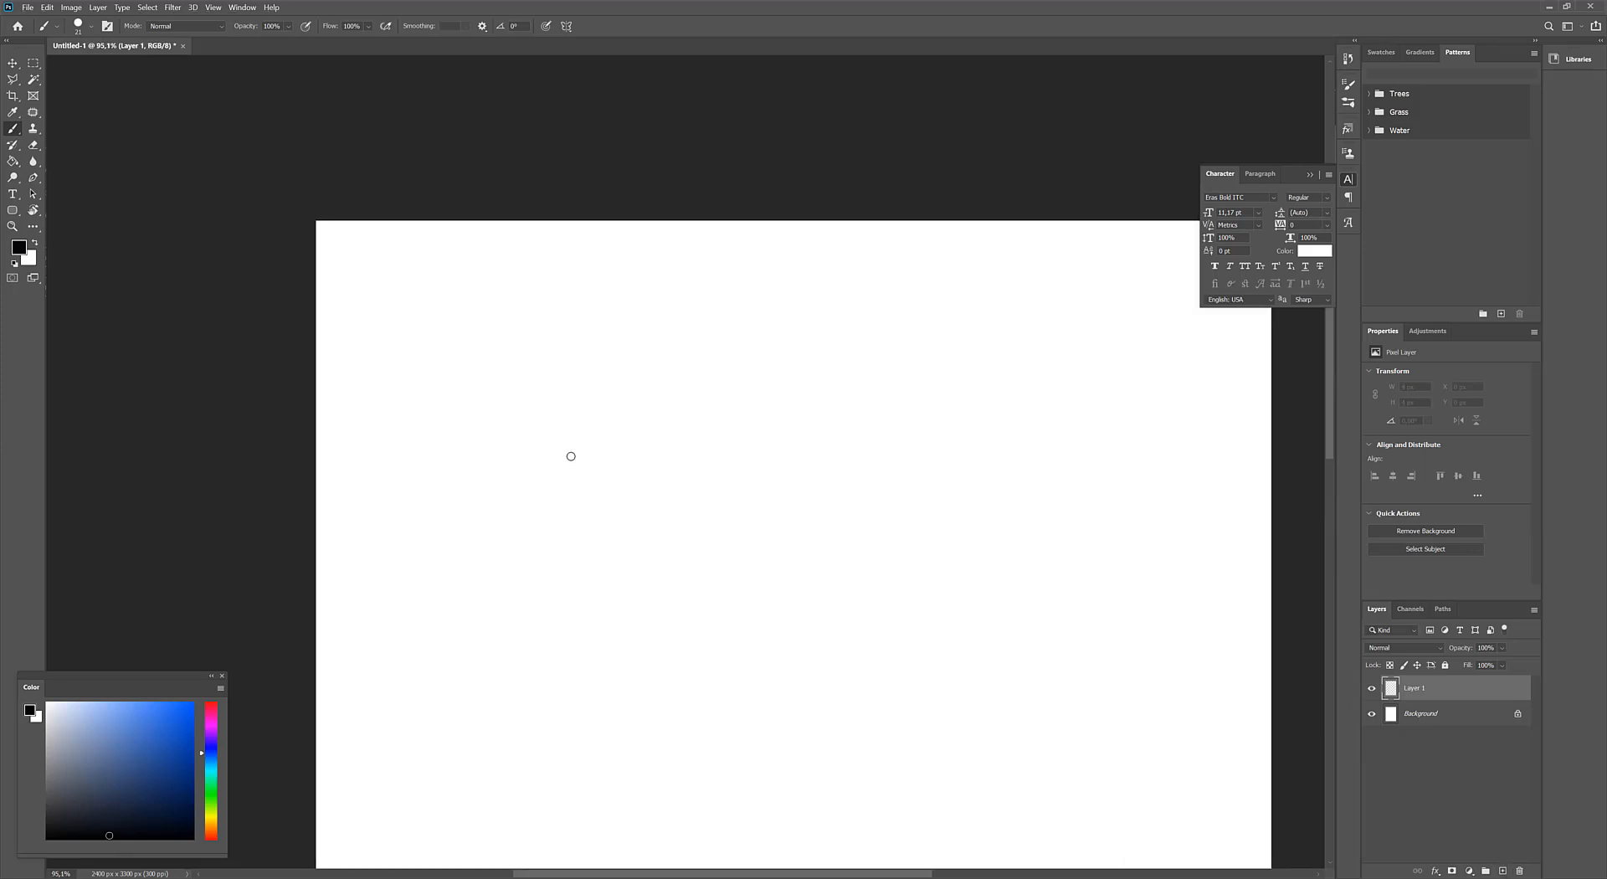
pyautogui.scroll(-1, 494, 437)
pyautogui.scroll(1, 561, 404)
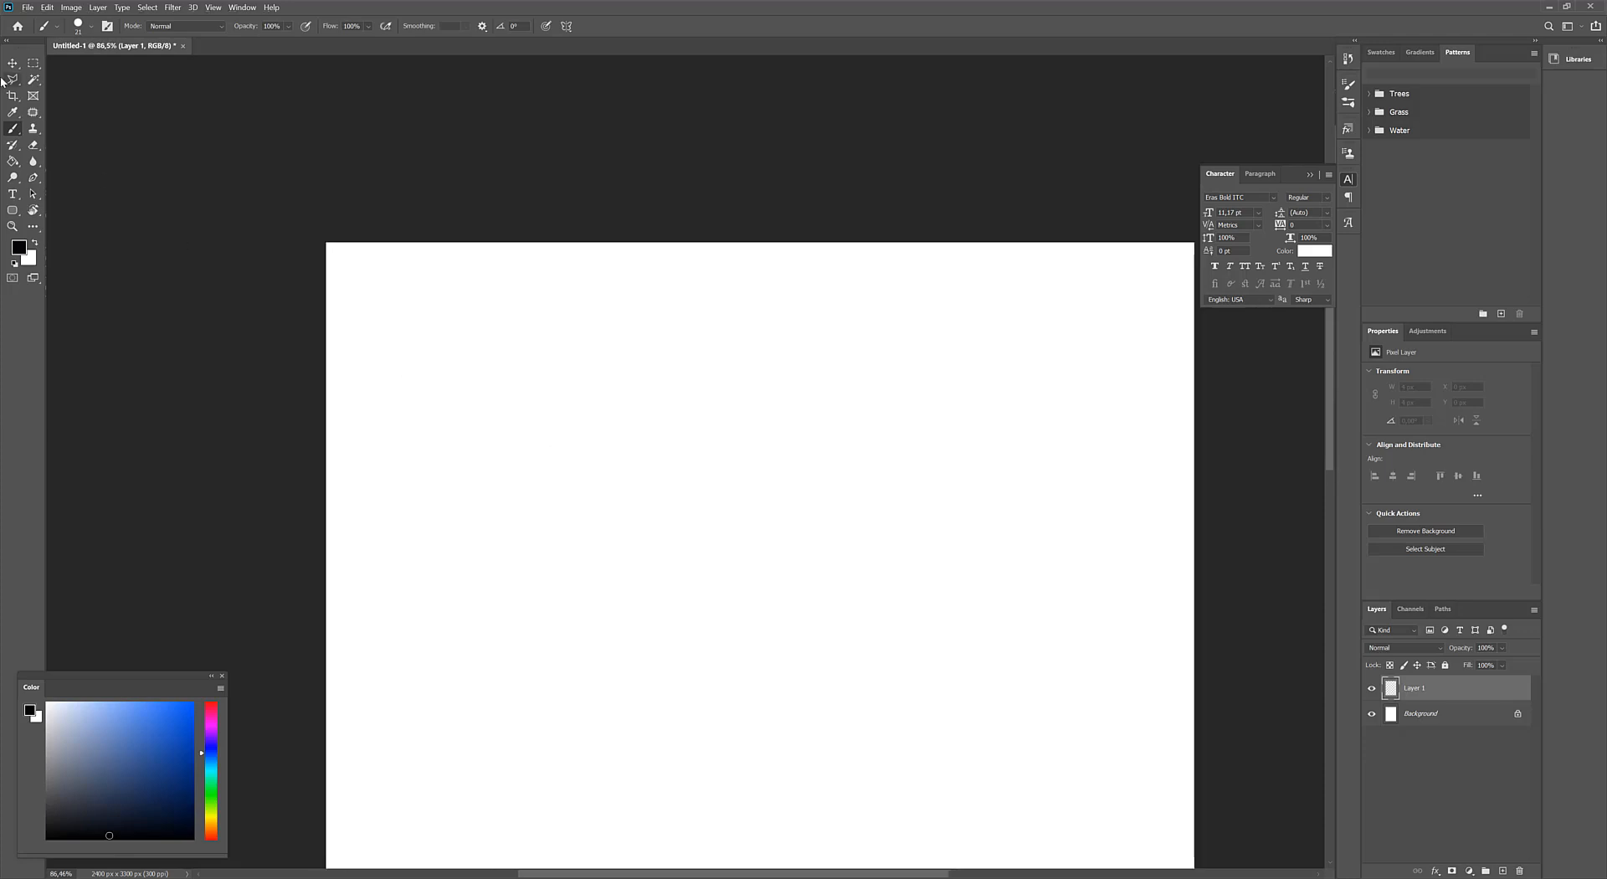
# Fill a full-width rectangular band about 152 px tall near the page's upper edge with black, and clear the selection
pyautogui.click(33, 63)
pyautogui.moveTo(326, 354)
pyautogui.mouseDown()
pyautogui.moveTo(635, 428)
pyautogui.moveTo(1237, 442)
pyautogui.moveTo(1240, 408)
pyautogui.mouseUp()
pyautogui.press('g')
pyautogui.click(753, 379)
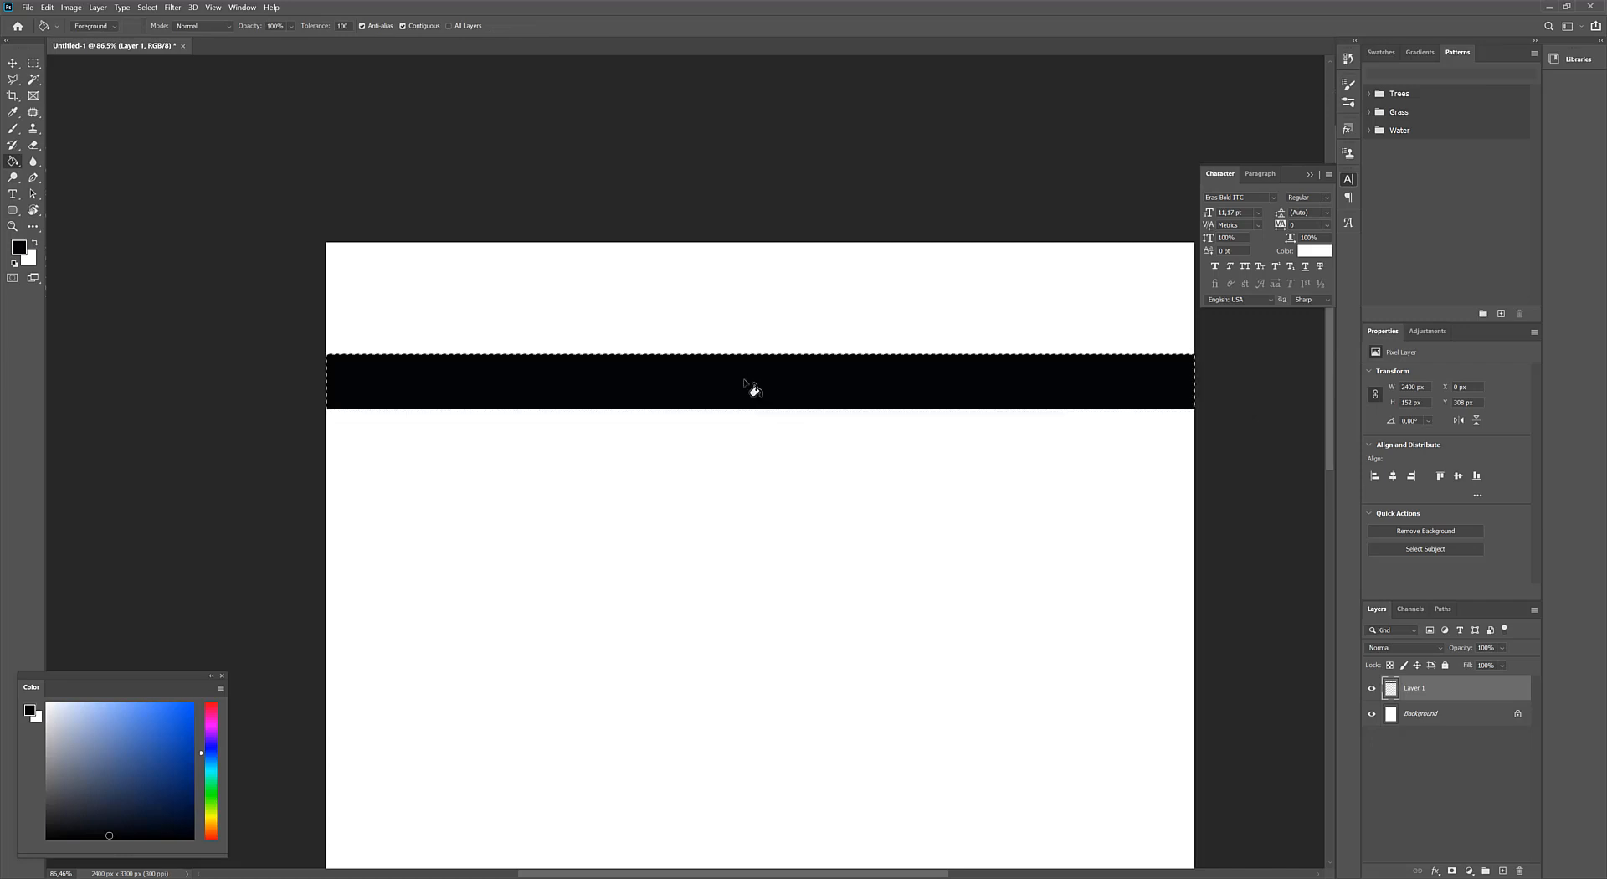
pyautogui.hotkey('ctrl', 'd')
# Select the area covering the upper half of the black band, fill that half with bright blue, and clear the selection
pyautogui.click(33, 63)
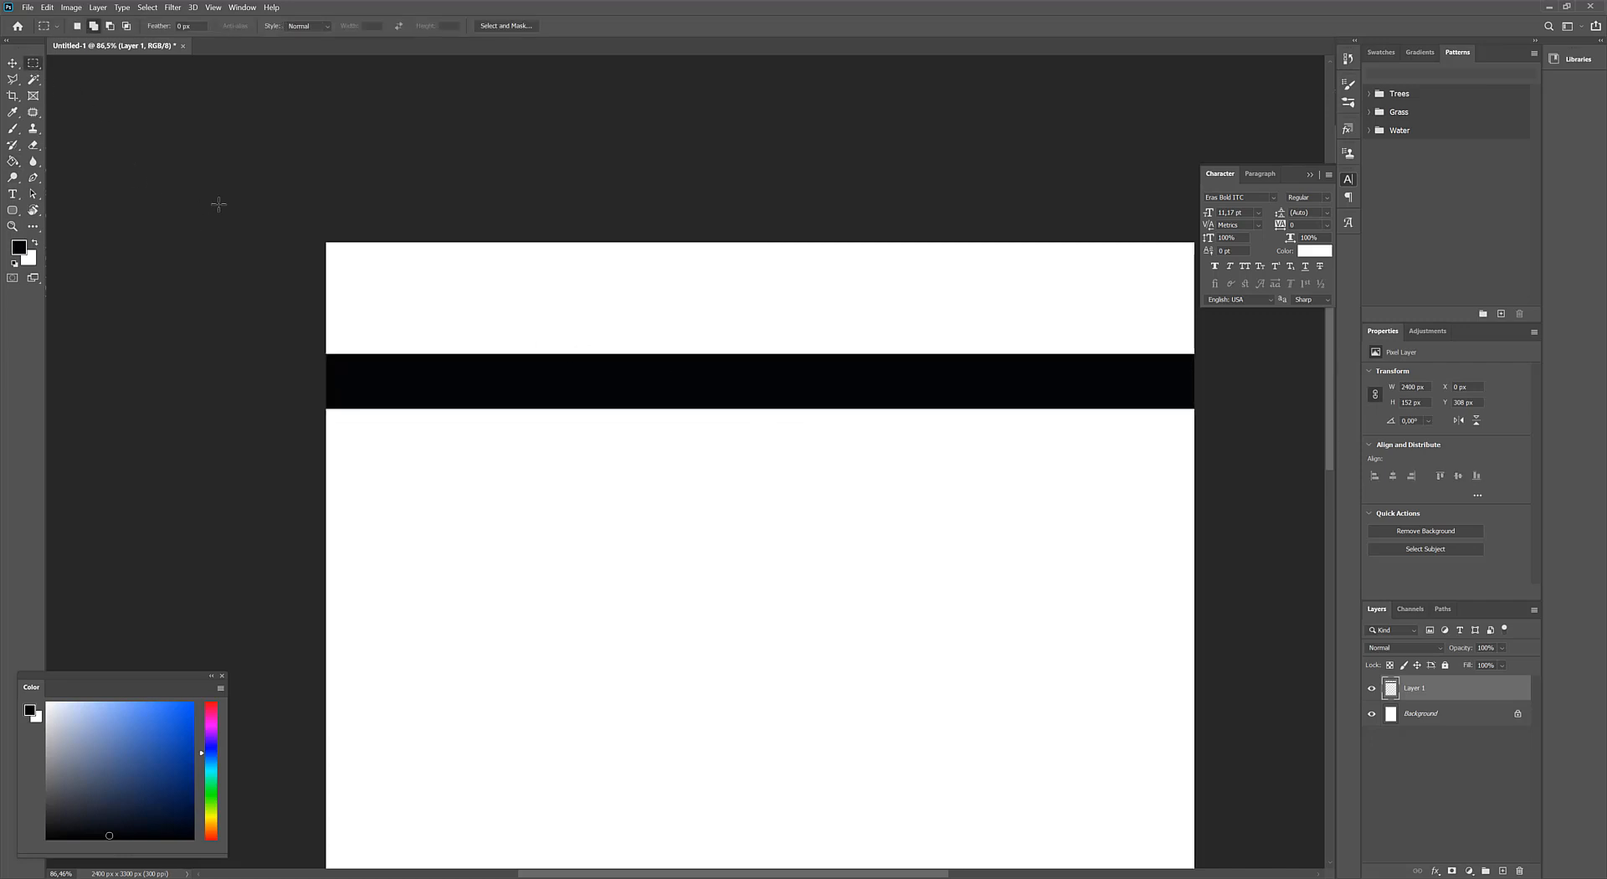
pyautogui.moveTo(326, 243); pyautogui.dragTo(1237, 381)
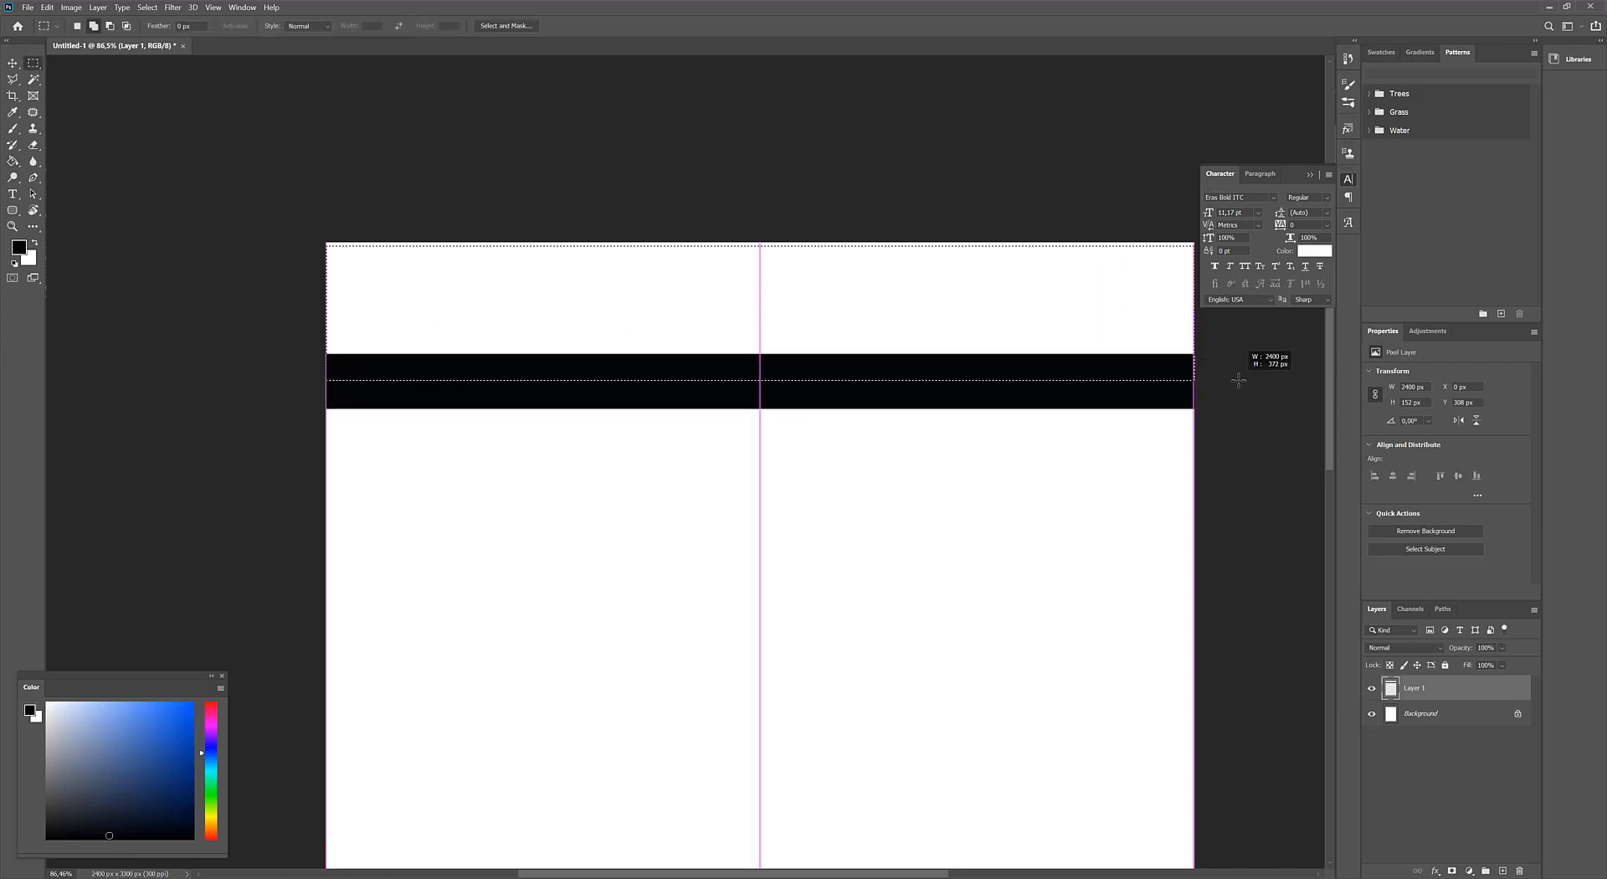
pyautogui.press('g')
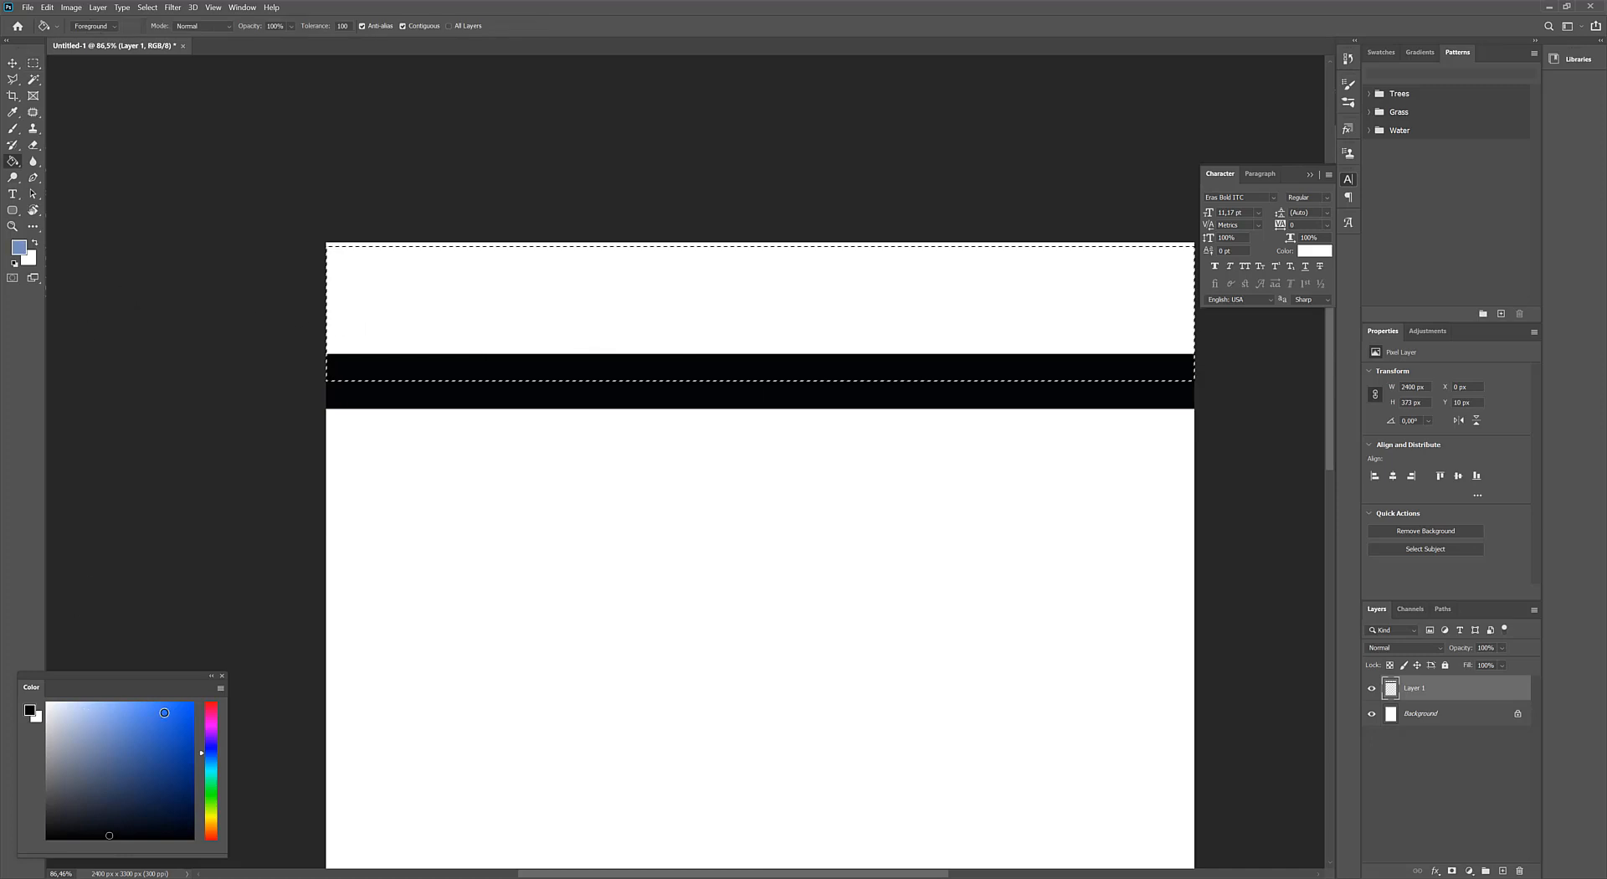
pyautogui.click(177, 701)
pyautogui.click(442, 355)
pyautogui.hotkey('ctrl', 'd')
# Squash the blue and black band from its upper edge down to about 98 px in height
pyautogui.click(13, 63)
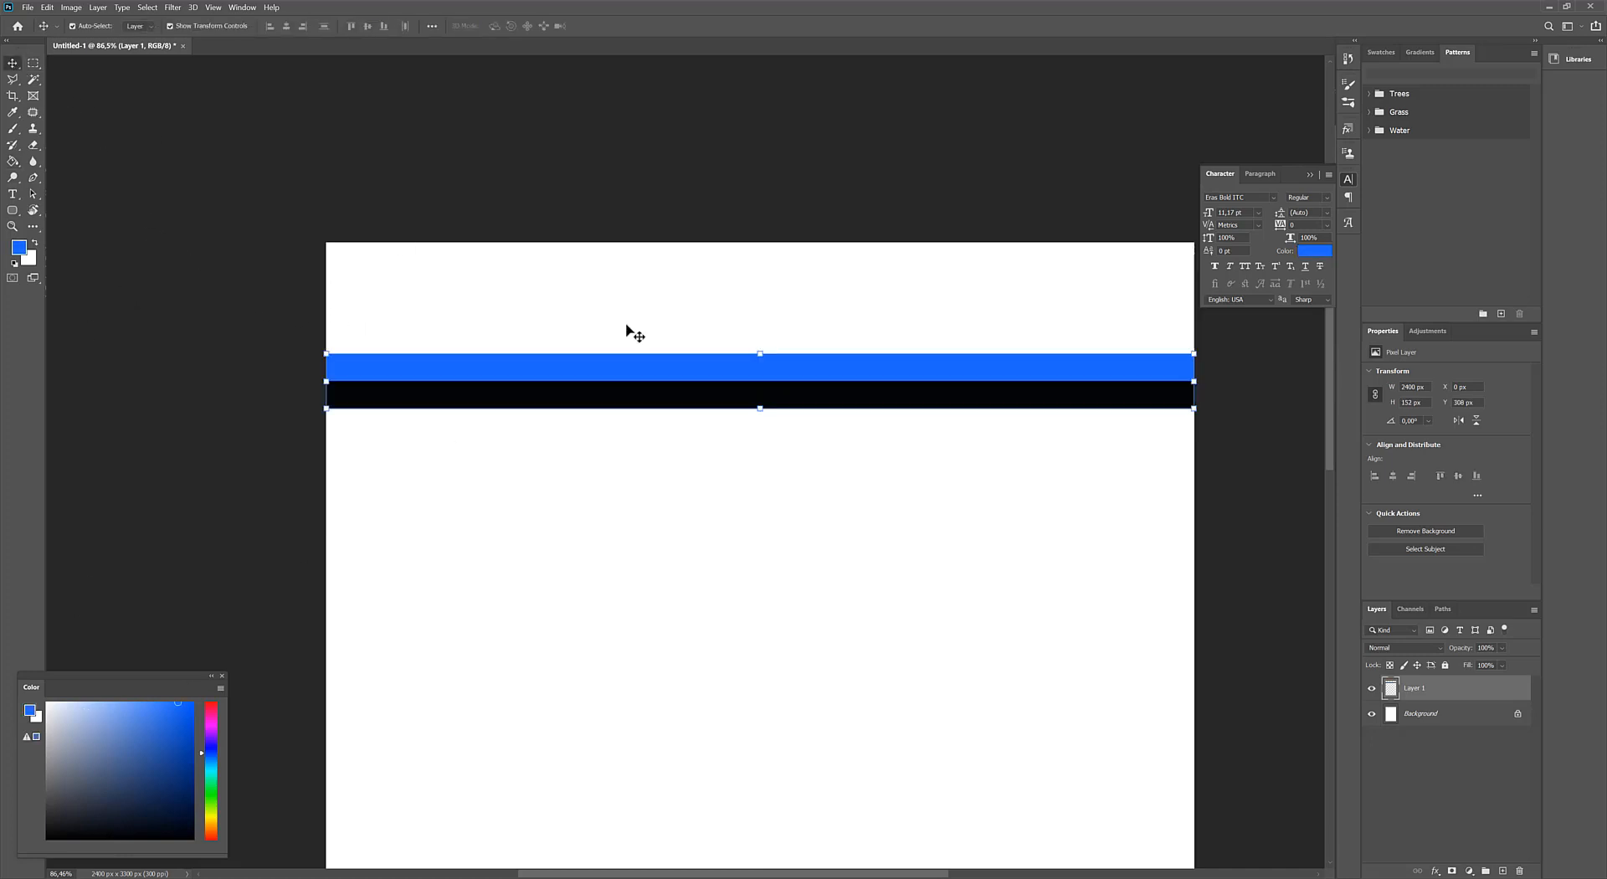
pyautogui.moveTo(760, 353); pyautogui.dragTo(762, 374)
pyautogui.click(1284, 485)
pyautogui.click(519, 362)
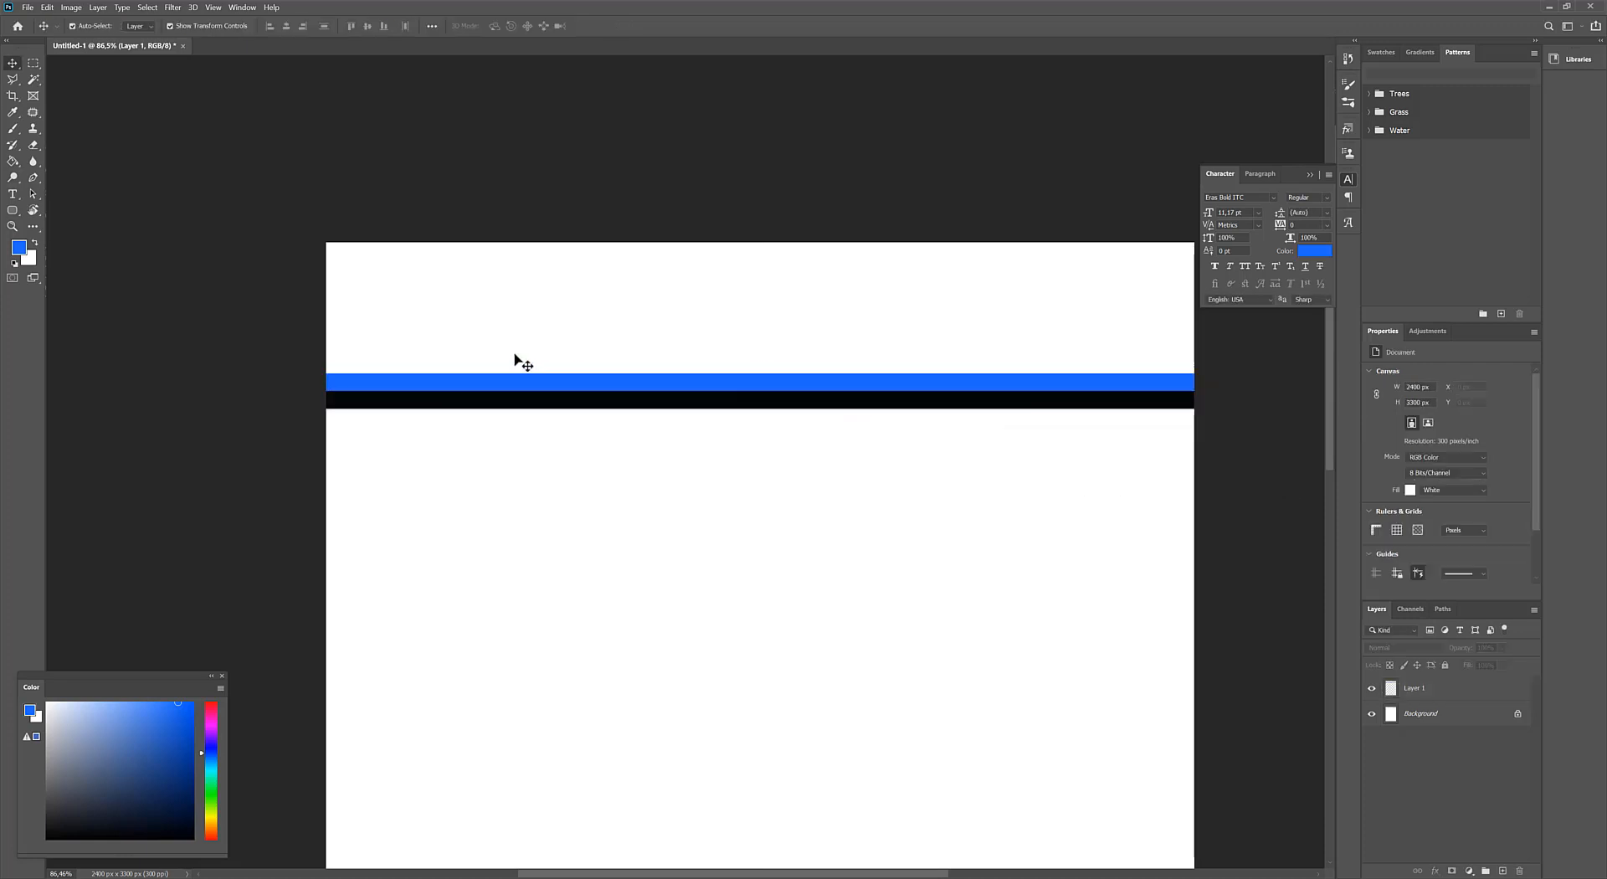
# Stretch the band past both side edges of the page to about 2575 px in width
pyautogui.scroll(2, 586, 299)
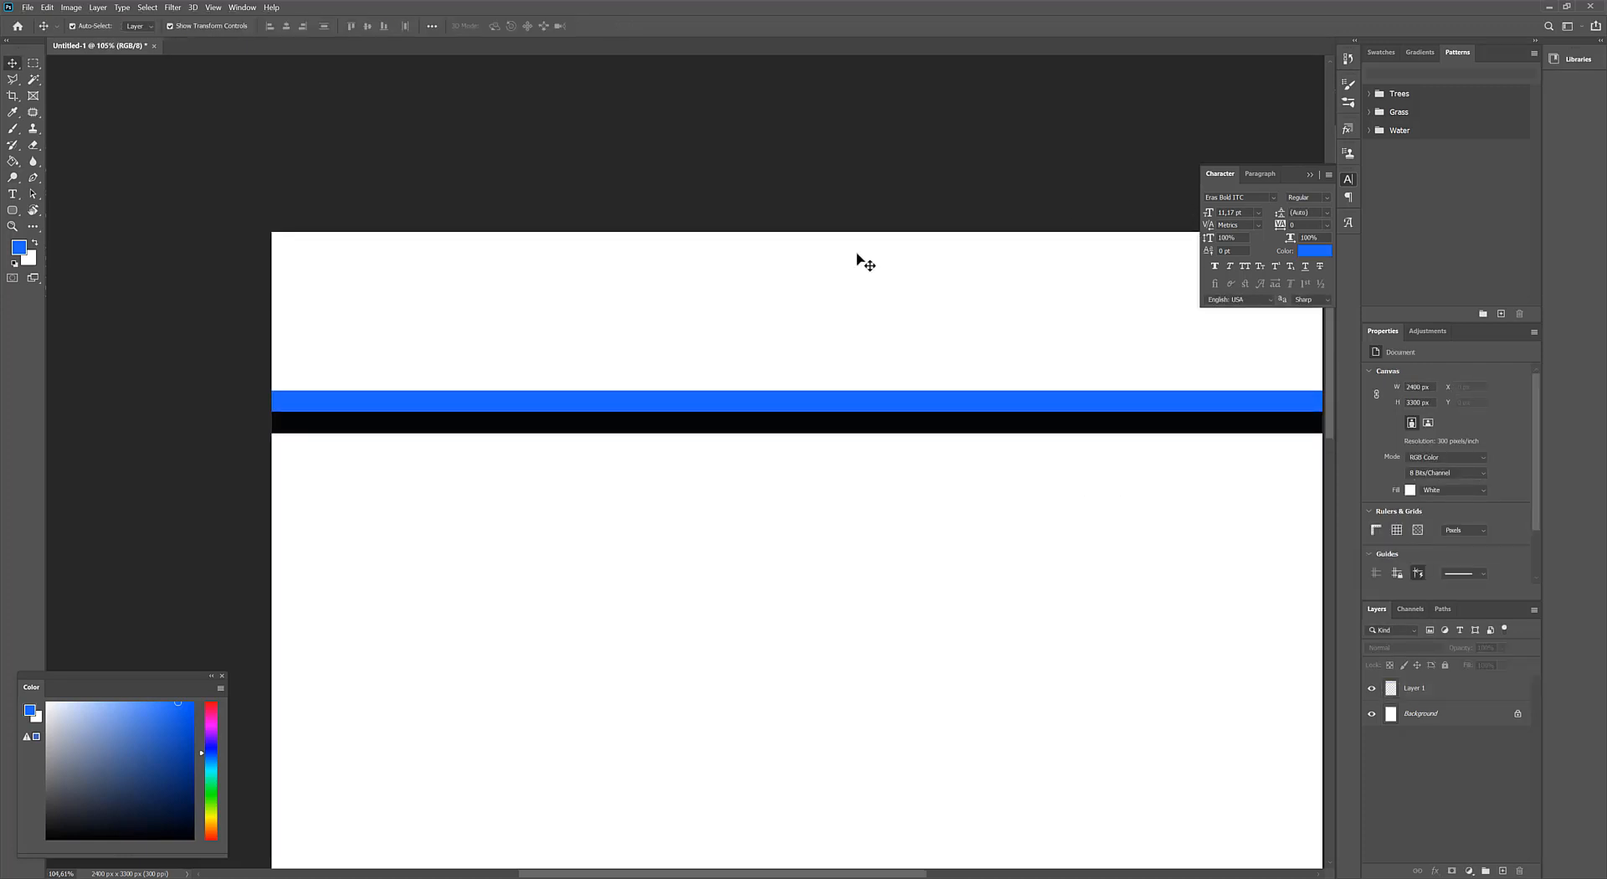
pyautogui.moveTo(821, 304); pyautogui.dragTo(722, 338)
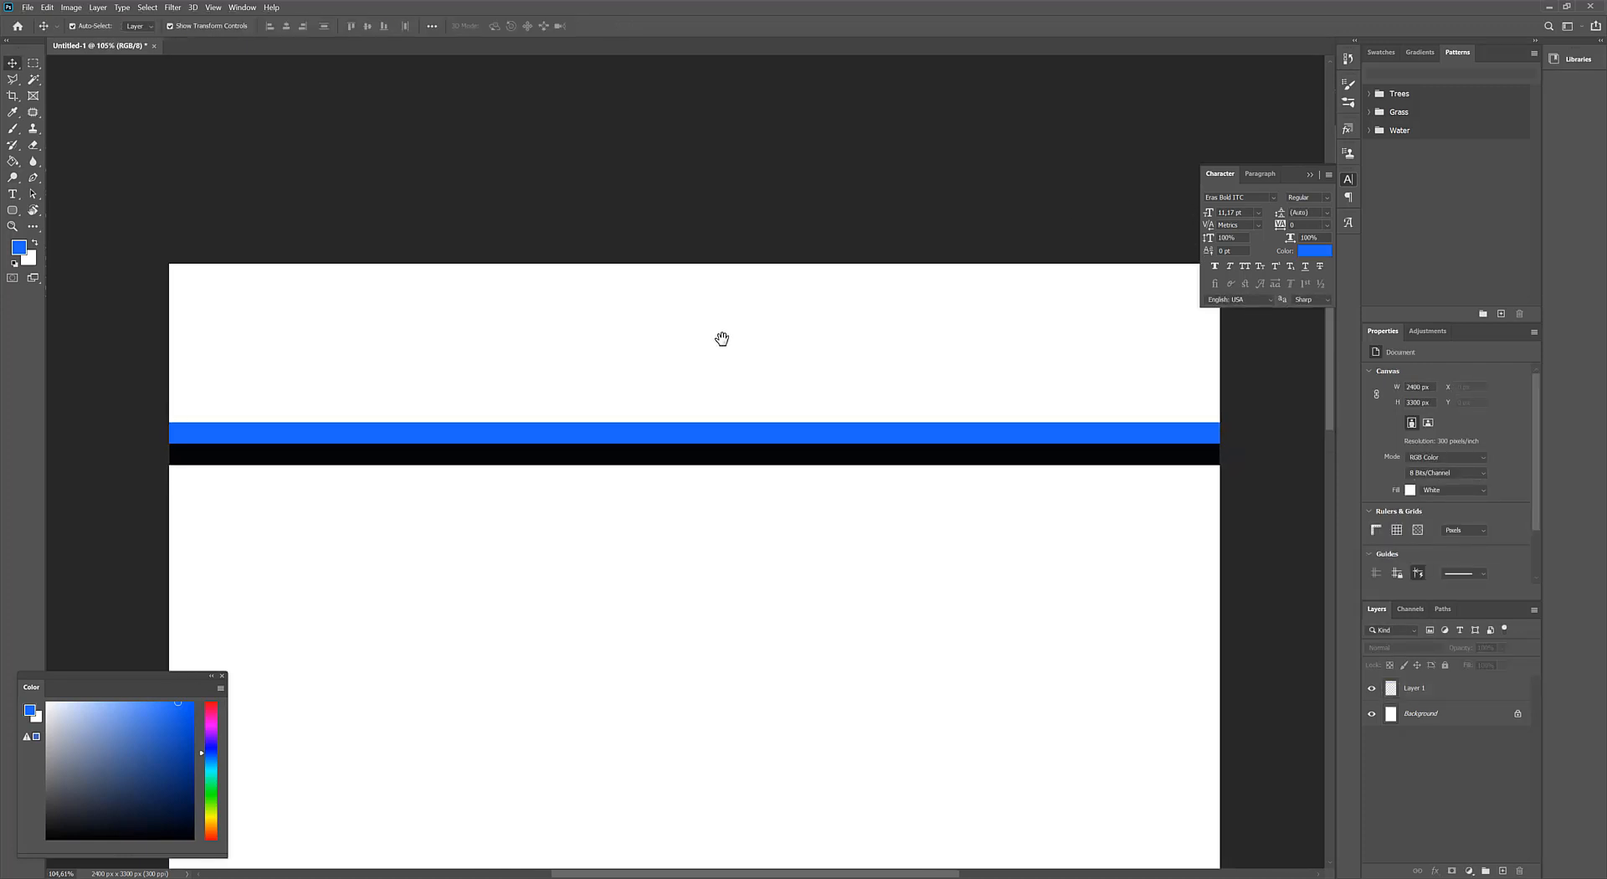
pyautogui.click(448, 437)
pyautogui.moveTo(1221, 444); pyautogui.dragTo(1250, 444)
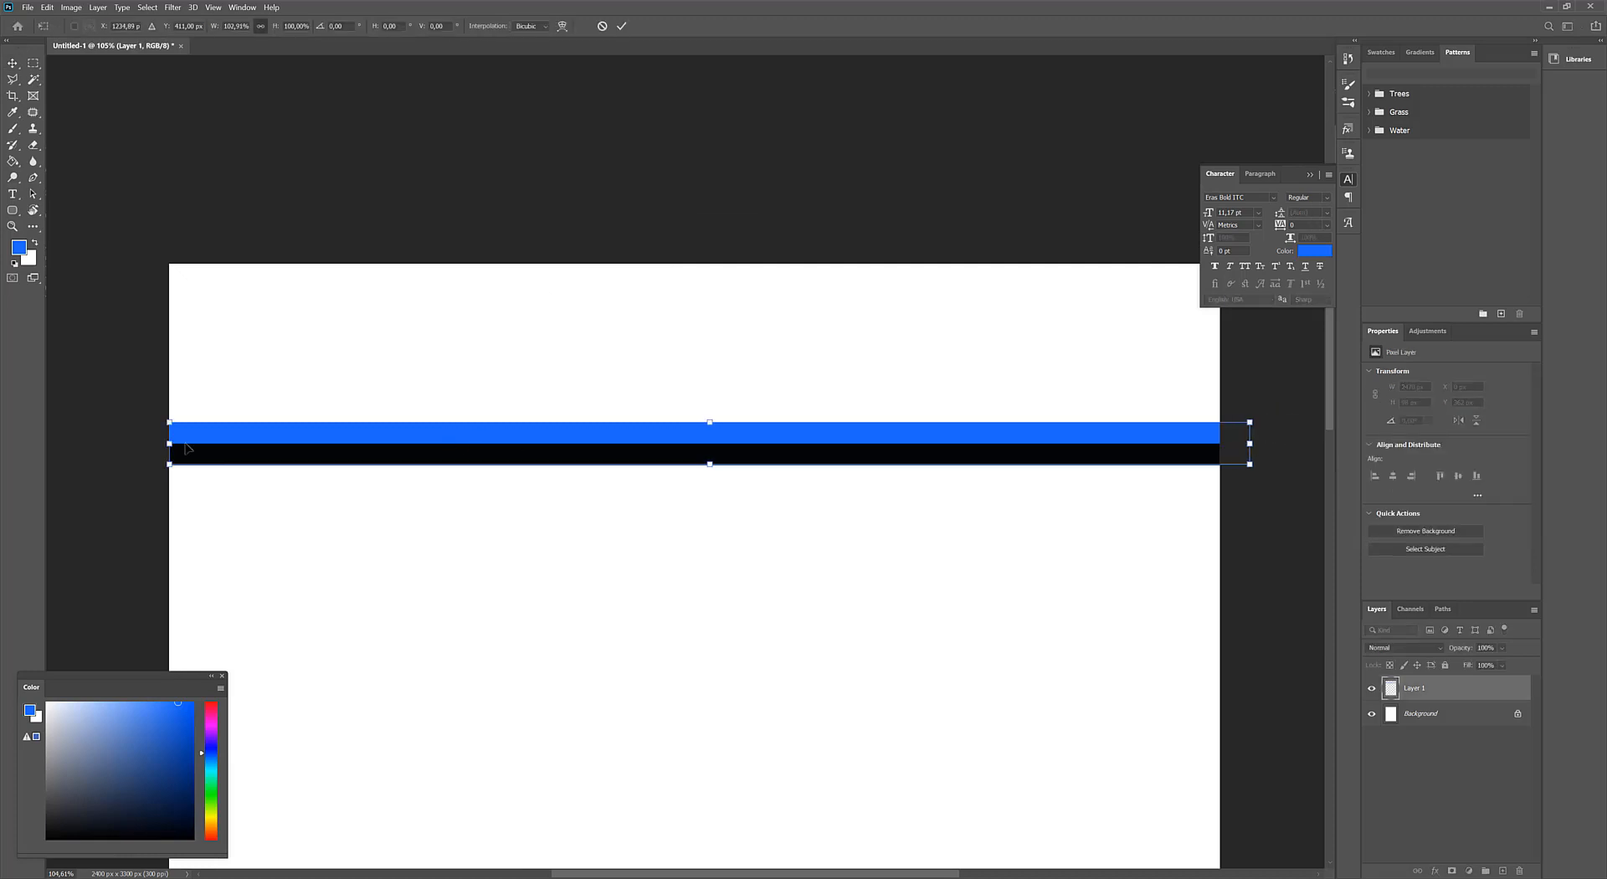
pyautogui.click(374, 280)
pyautogui.click(412, 176)
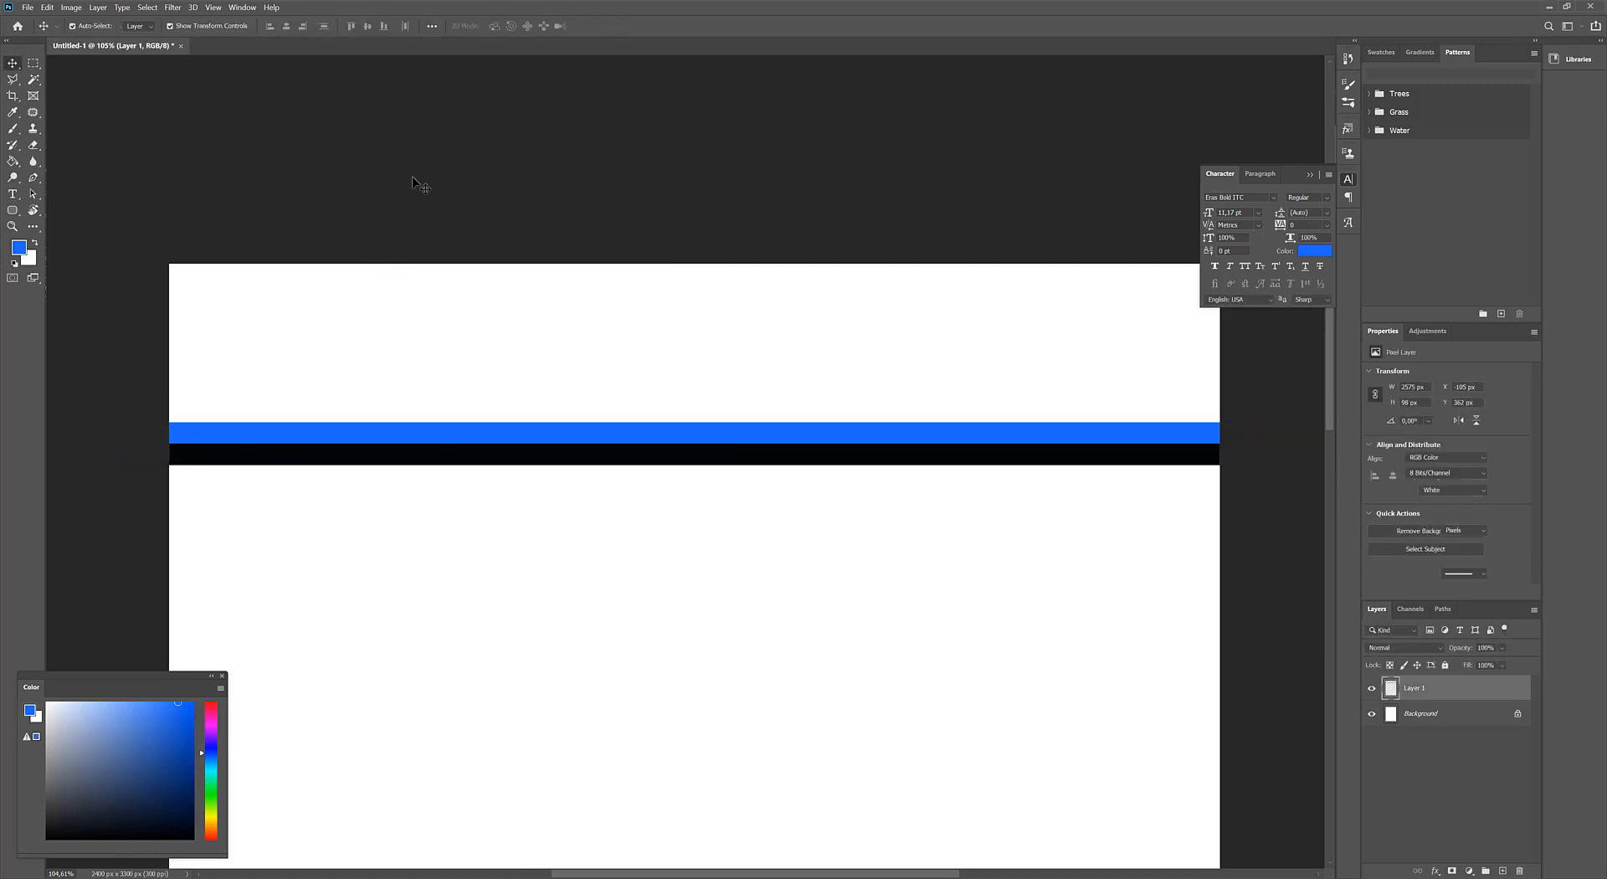
# Lower the opacity of the band's layer to 26%
pyautogui.click(540, 423)
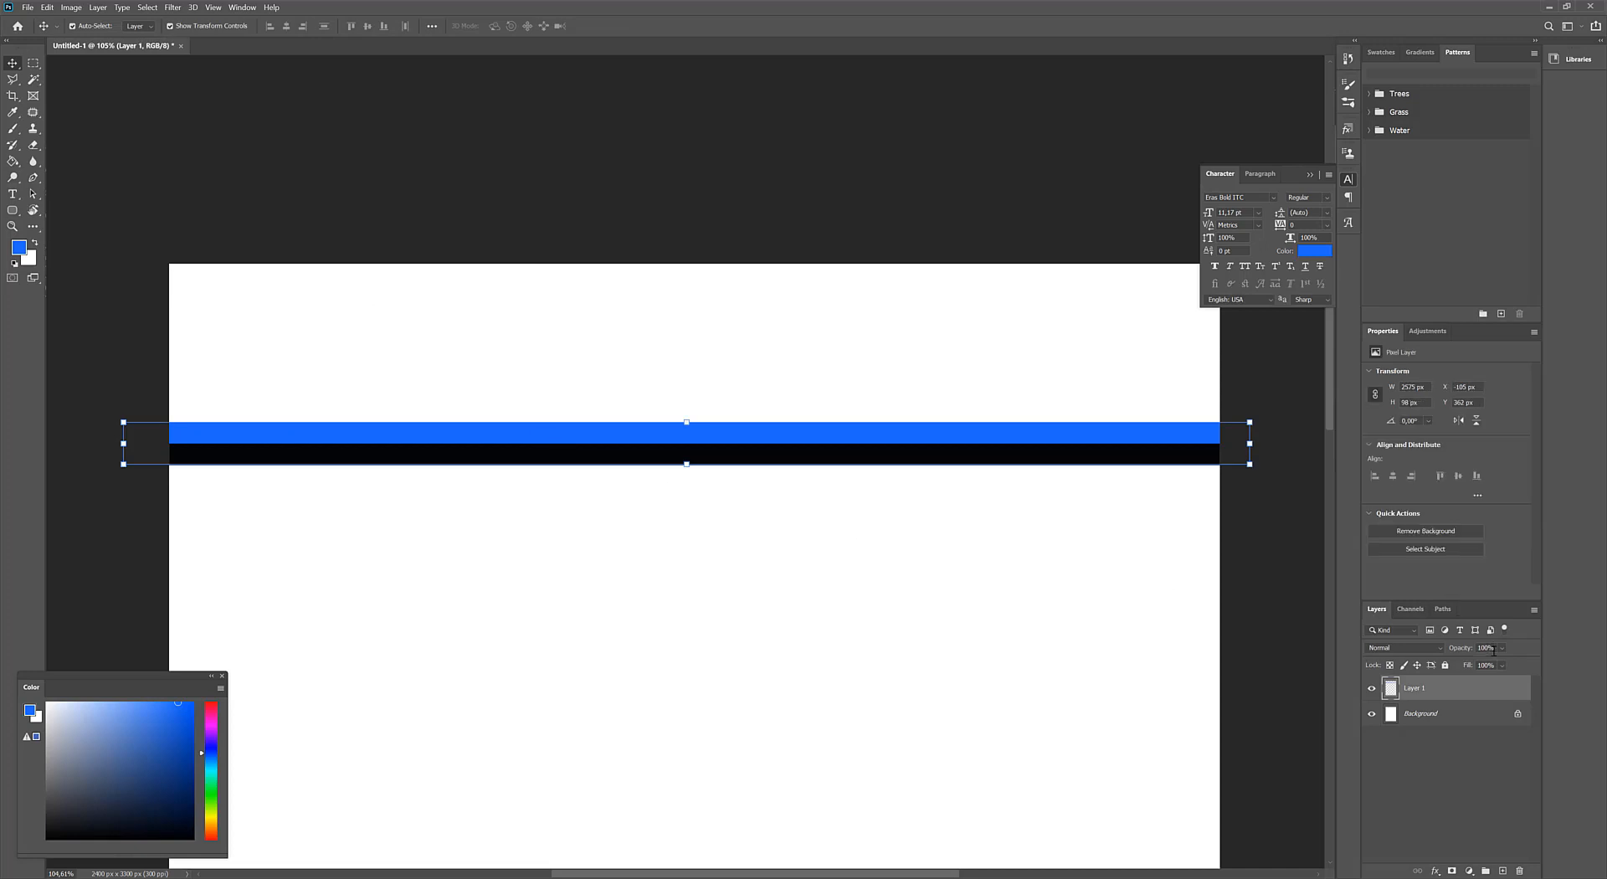
pyautogui.click(1502, 648)
pyautogui.moveTo(1482, 664); pyautogui.dragTo(1476, 663)
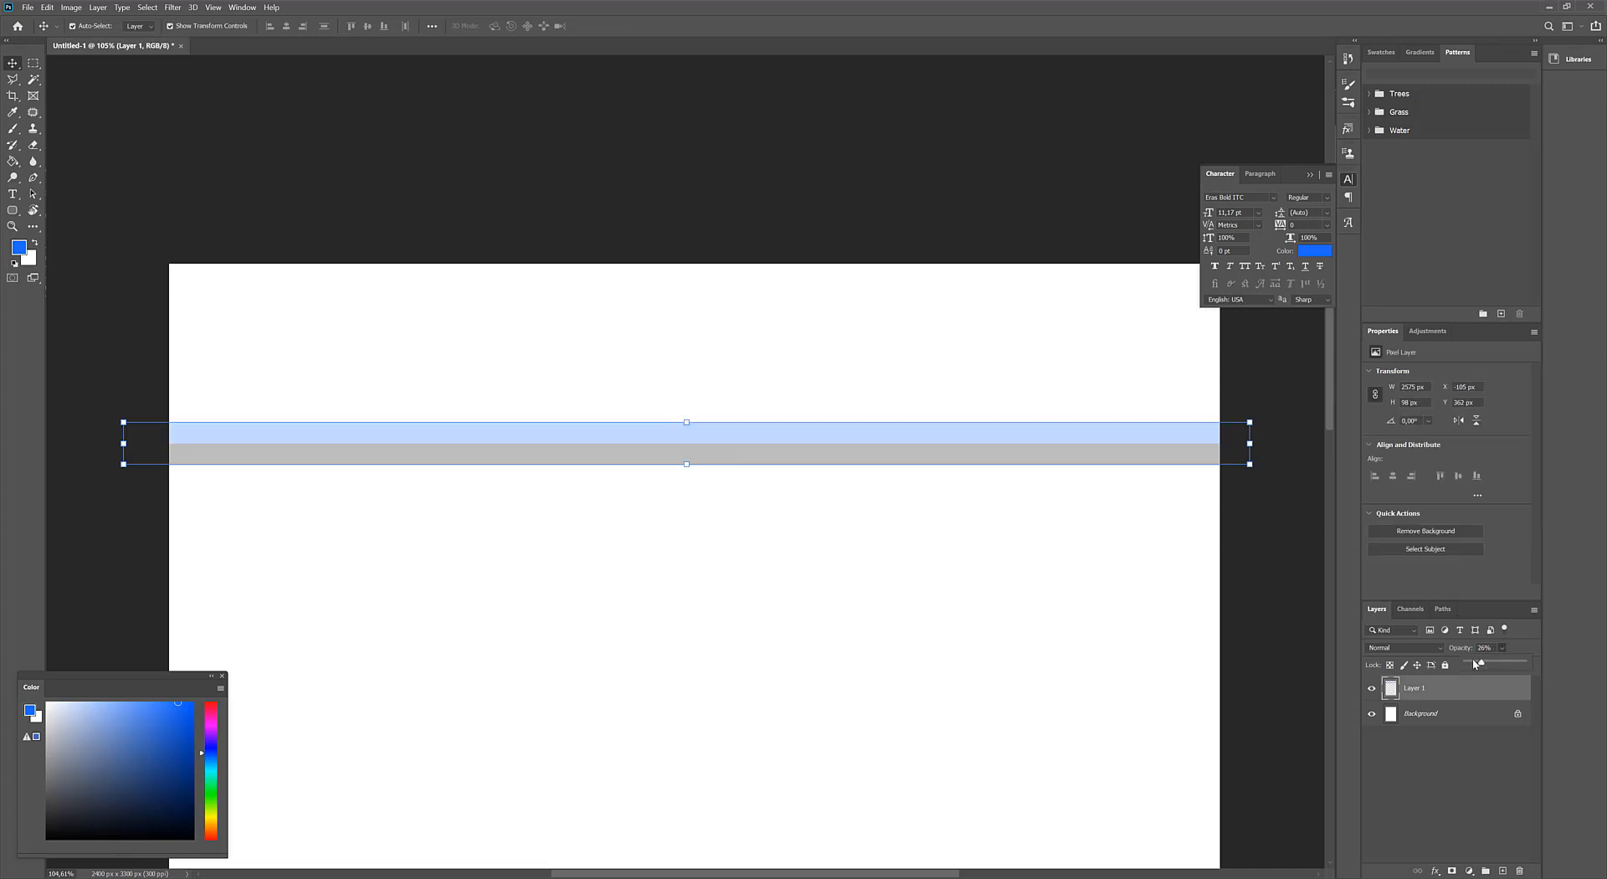
pyautogui.click(1252, 515)
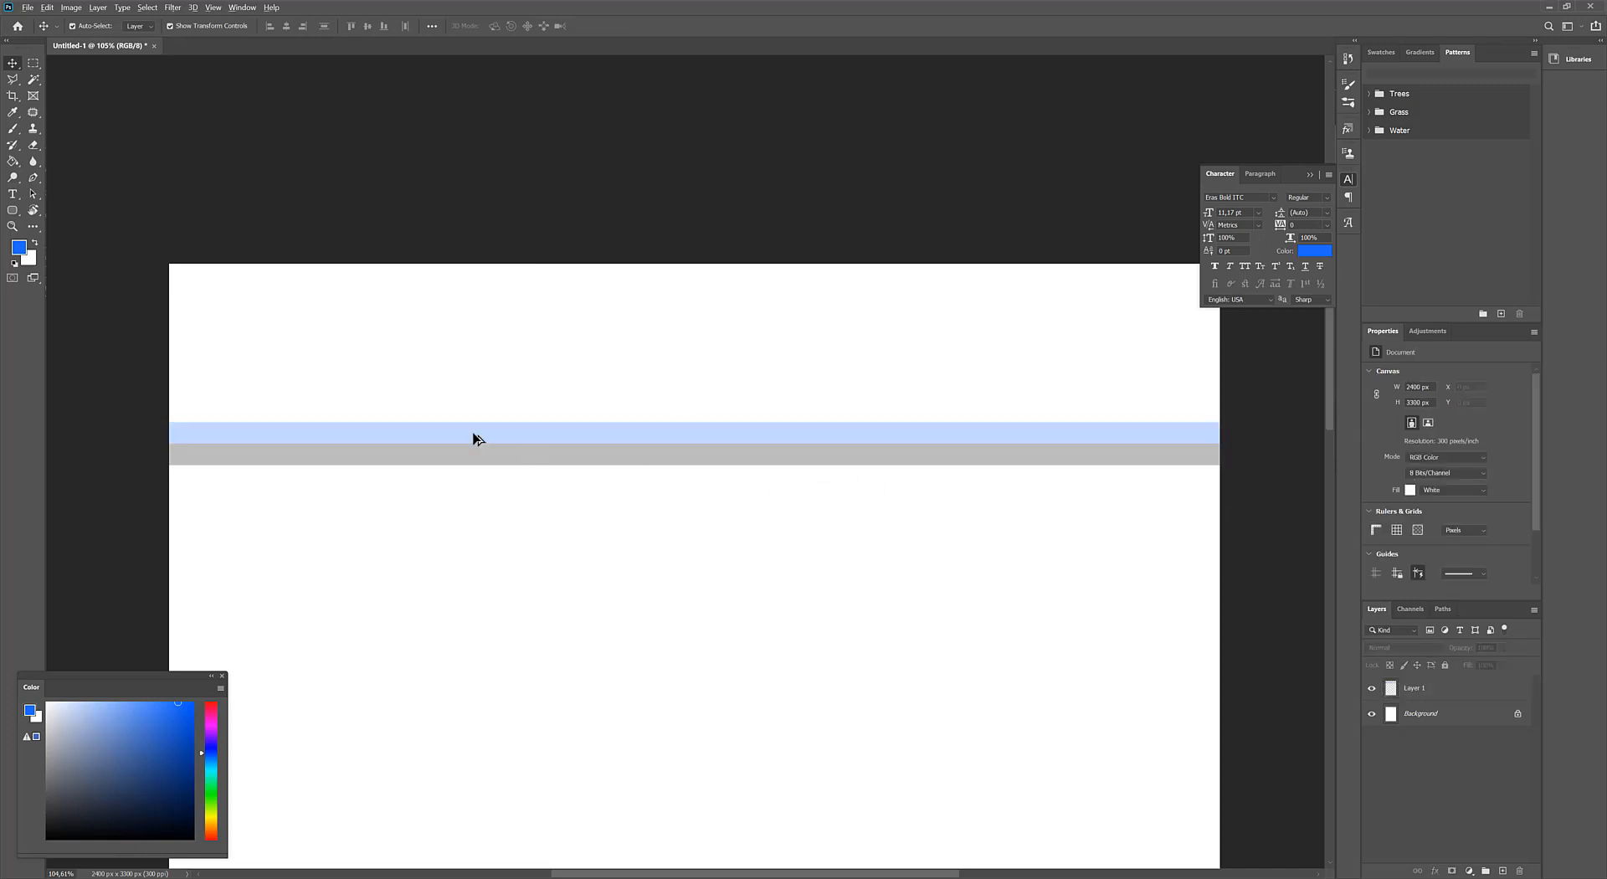
# Move the faded band up toward the page's upper edge and add a new empty layer above its layer
pyautogui.scroll(2, 474, 433)
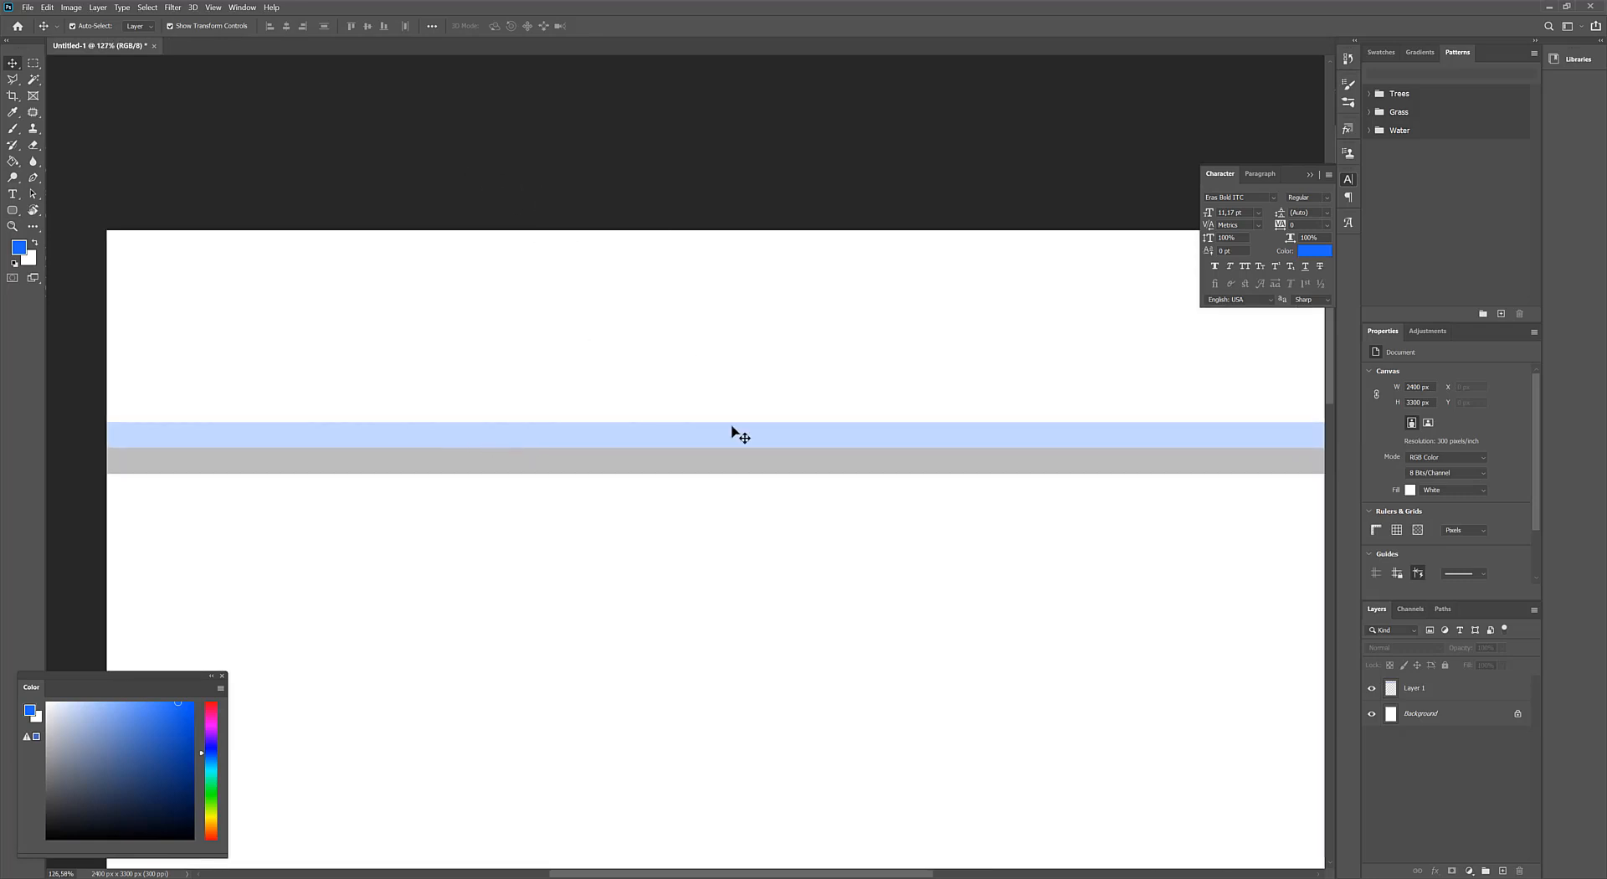
pyautogui.moveTo(583, 438); pyautogui.dragTo(596, 370)
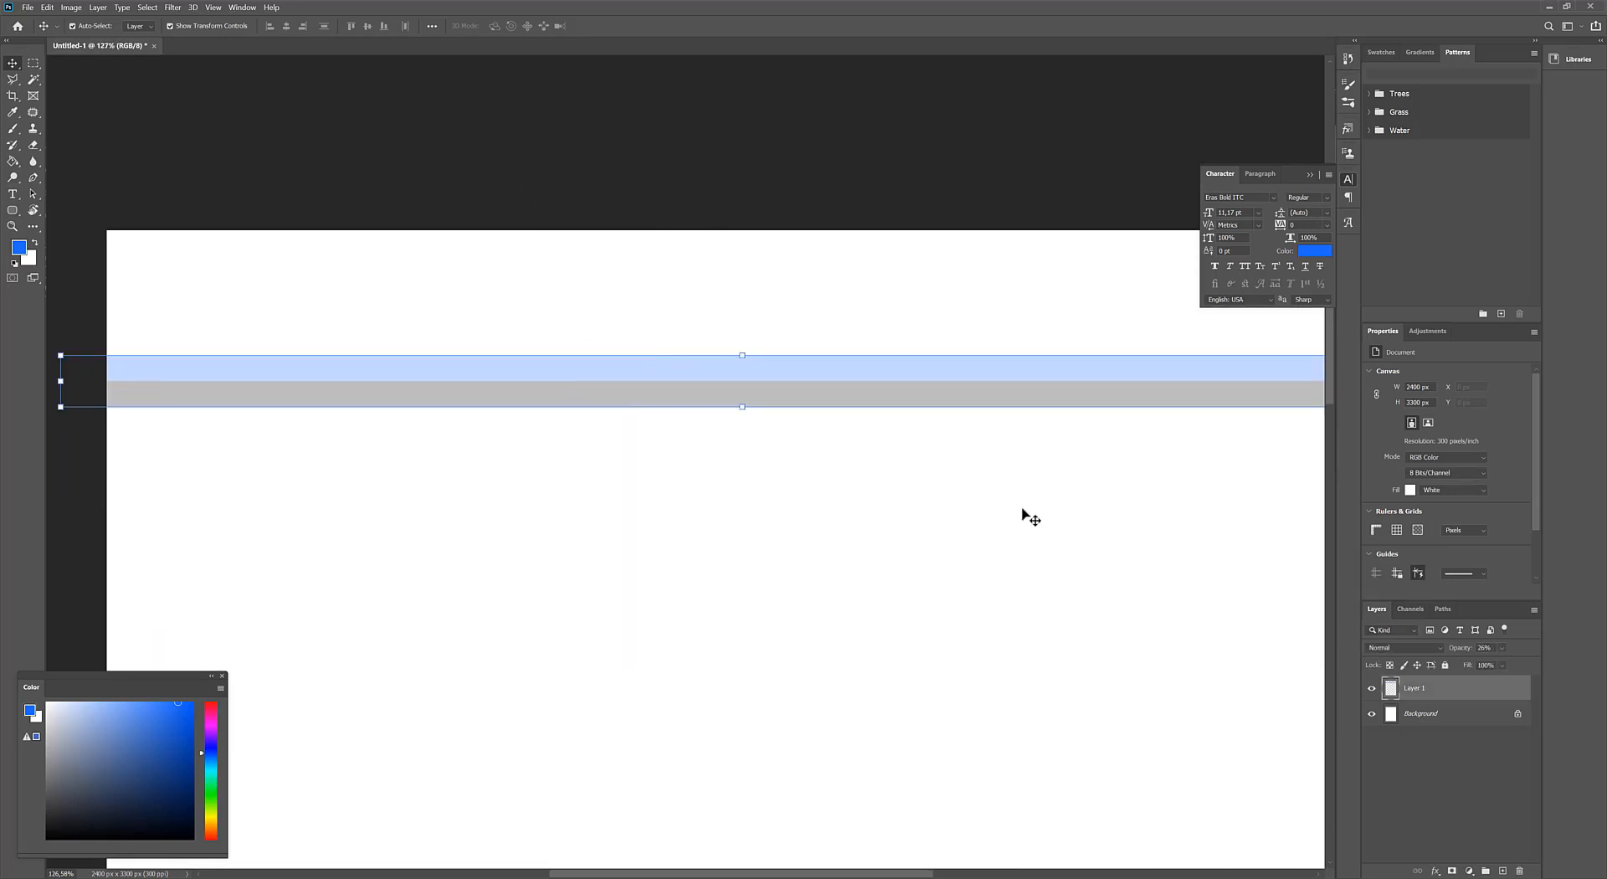
pyautogui.click(1502, 871)
pyautogui.scroll(-3, 889, 466)
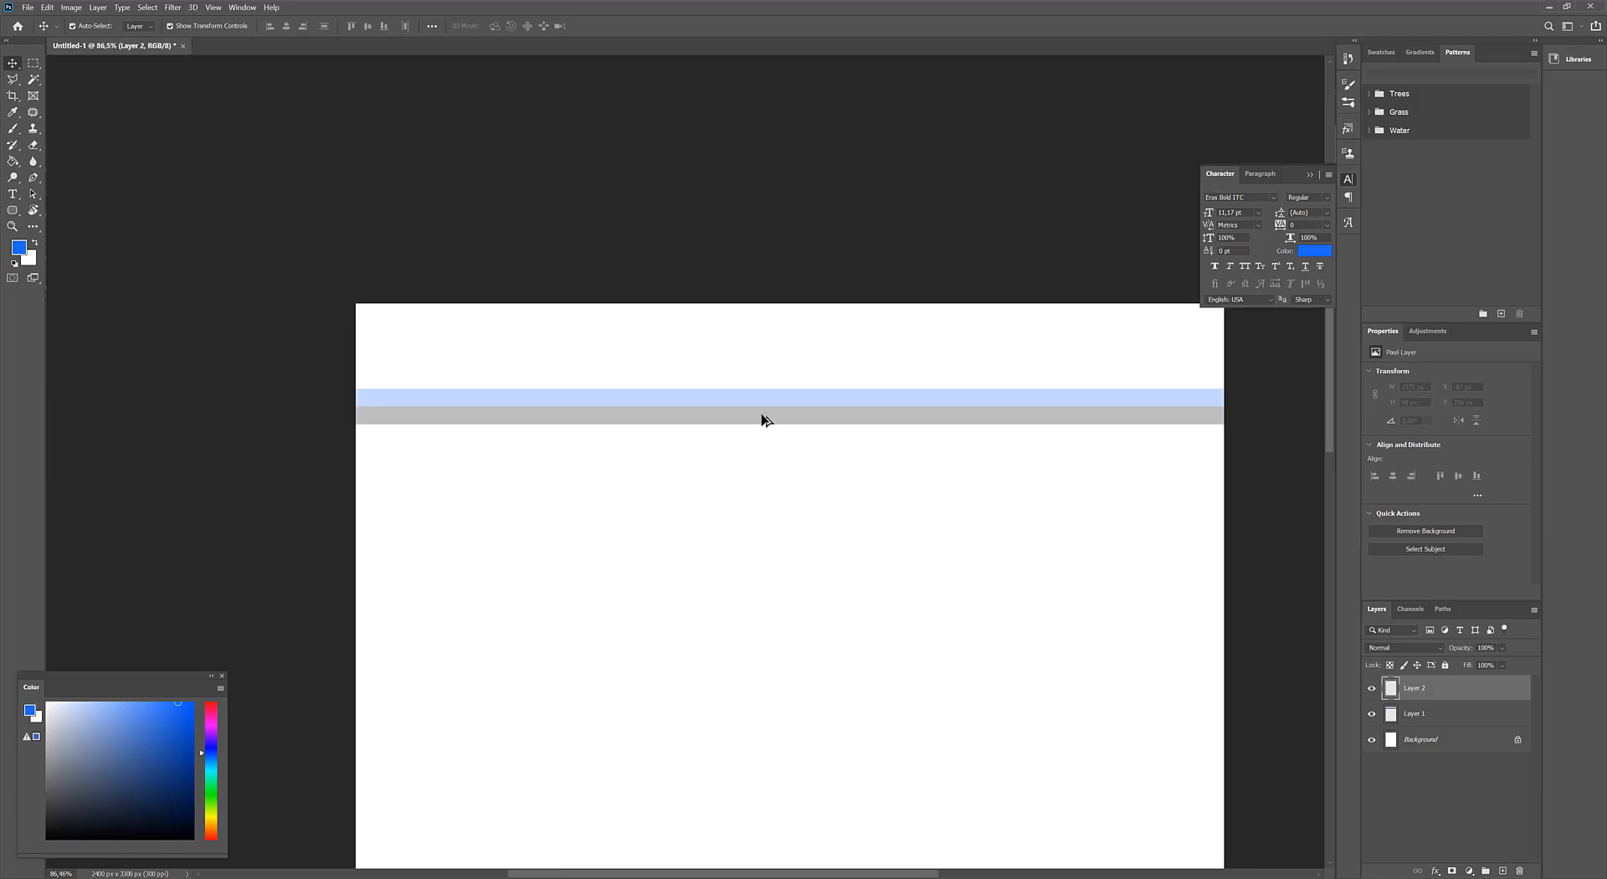
pyautogui.scroll(4, 502, 406)
pyautogui.scroll(-3, 436, 433)
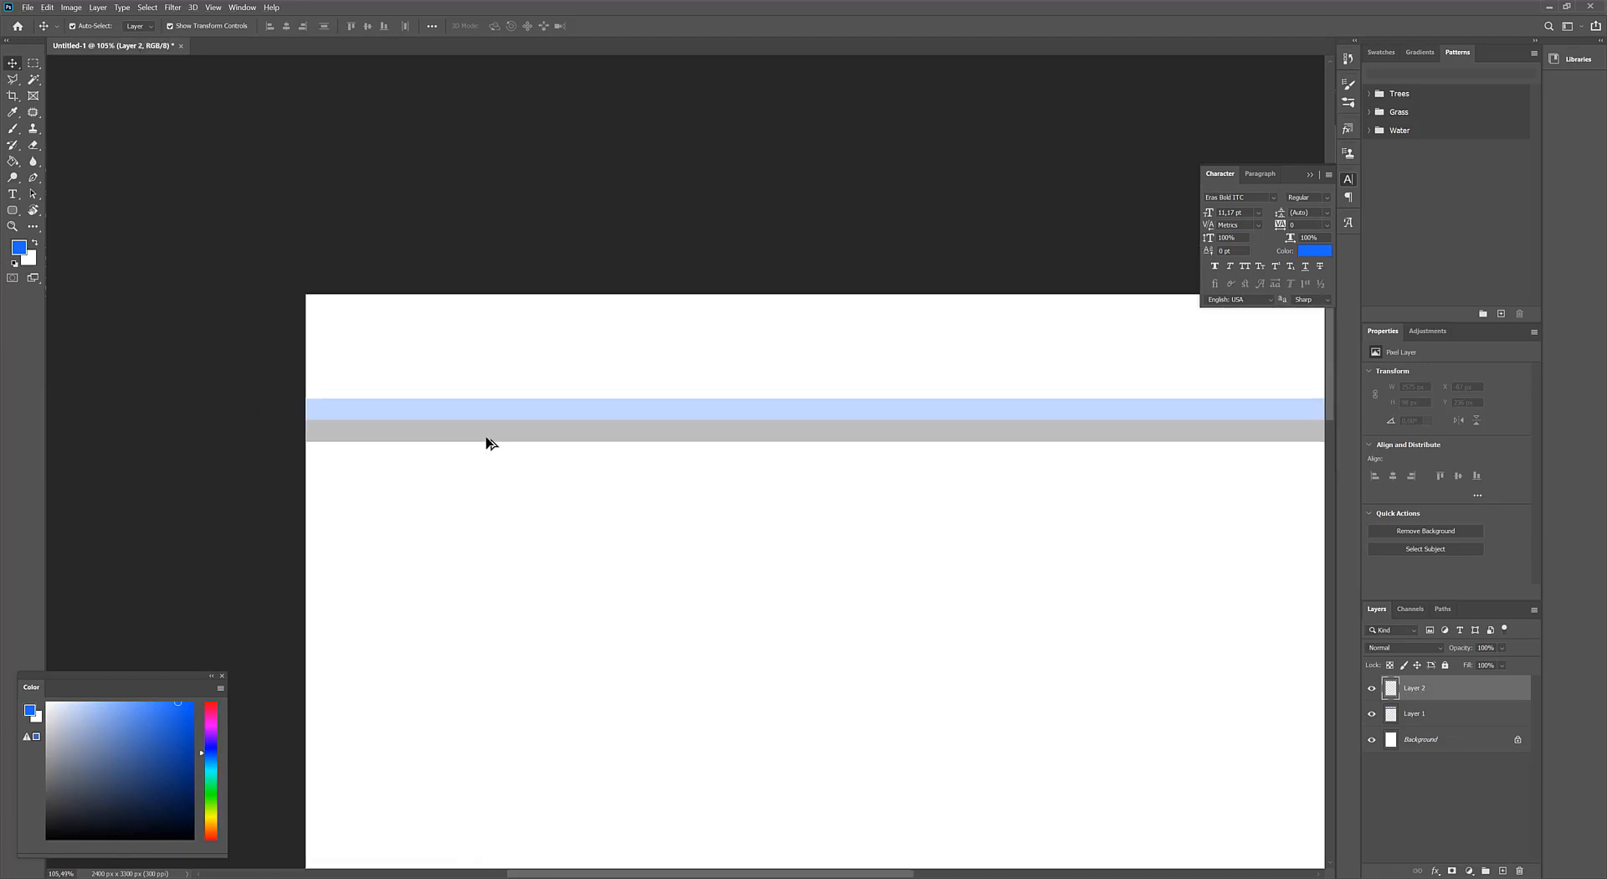
pyautogui.scroll(2, 460, 434)
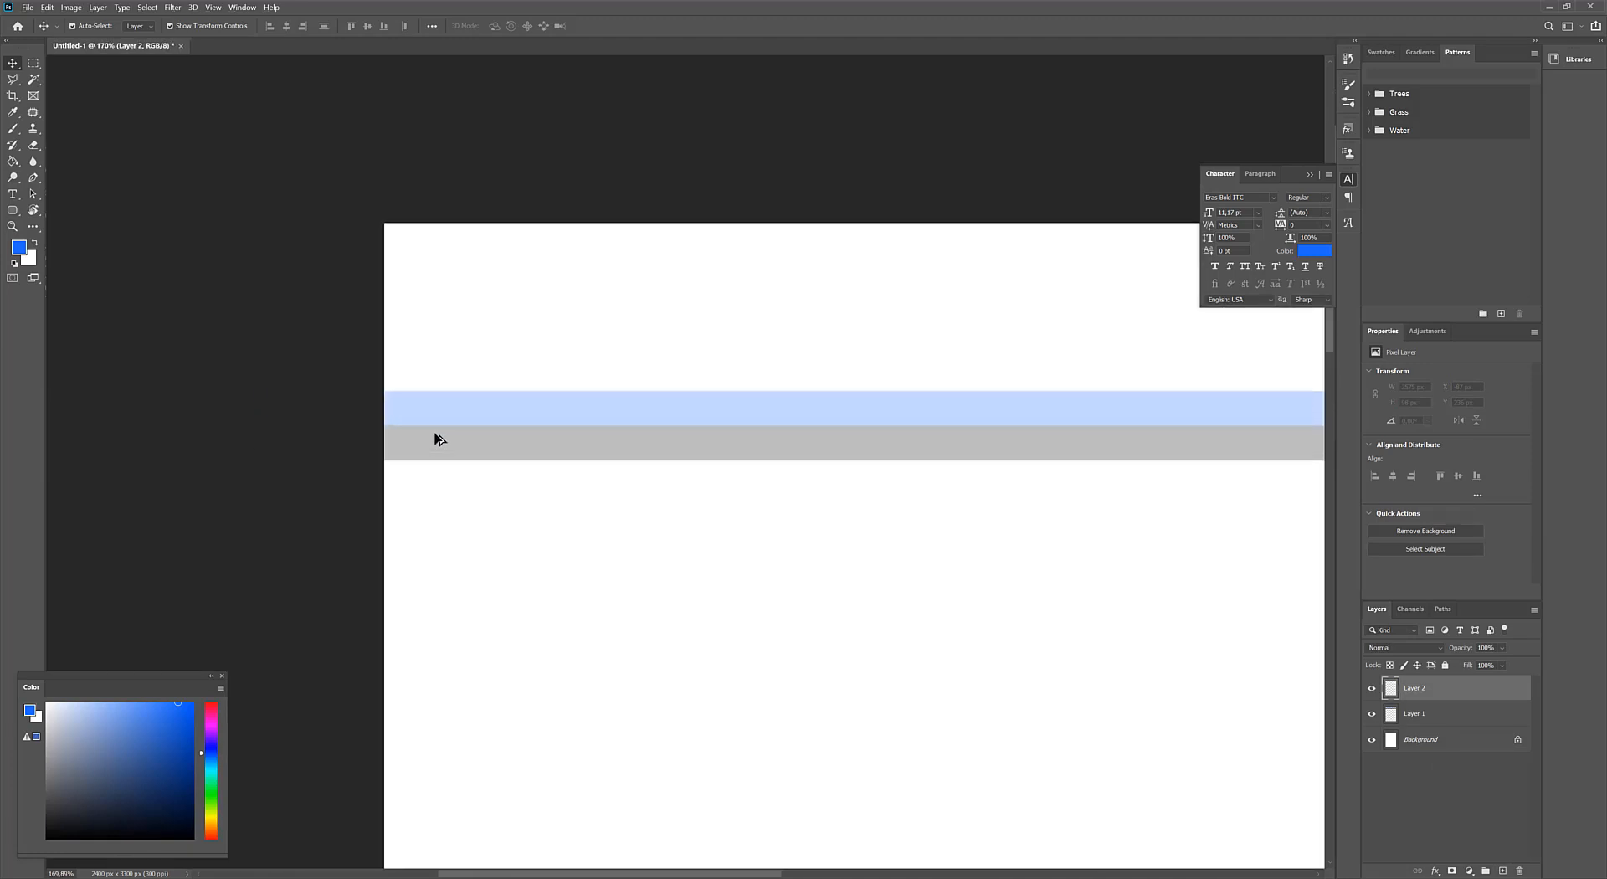
# Switch to the Brush tool and set the foreground colour to black, undoing the test strokes over the band
pyautogui.press('b')
pyautogui.moveTo(460, 451); pyautogui.dragTo(545, 466)
pyautogui.hotkey('ctrl', 'z')
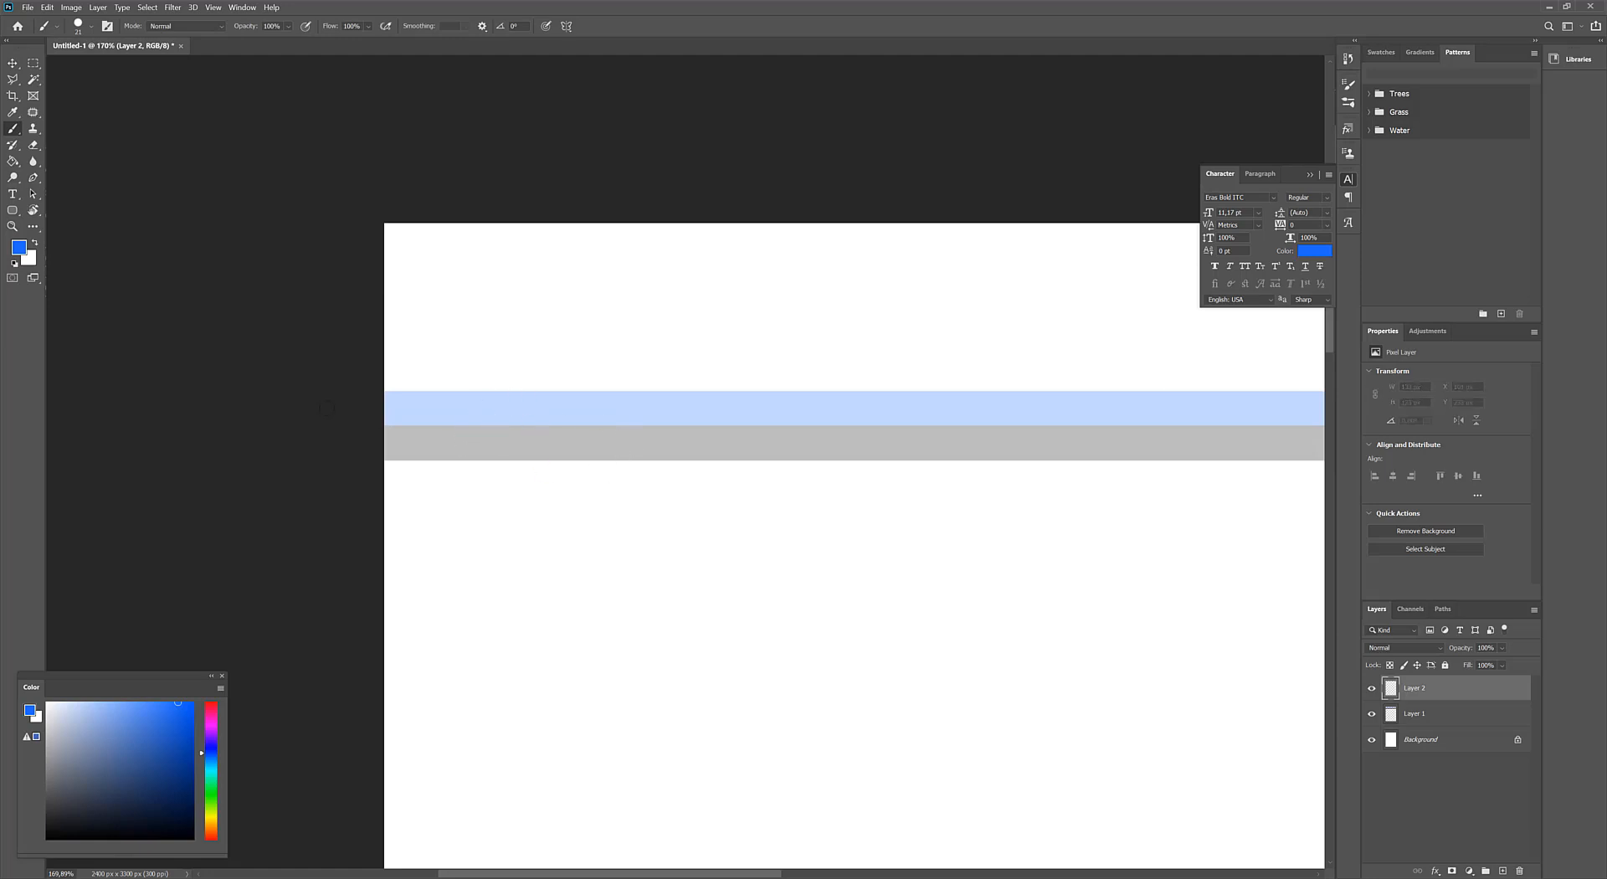
pyautogui.click(193, 837)
pyautogui.moveTo(434, 487)
pyautogui.mouseDown()
pyautogui.moveTo(524, 462)
pyautogui.moveTo(526, 500)
pyautogui.mouseUp()
pyautogui.hotkey('ctrl', 'z')
pyautogui.scroll(-5, 452, 348)
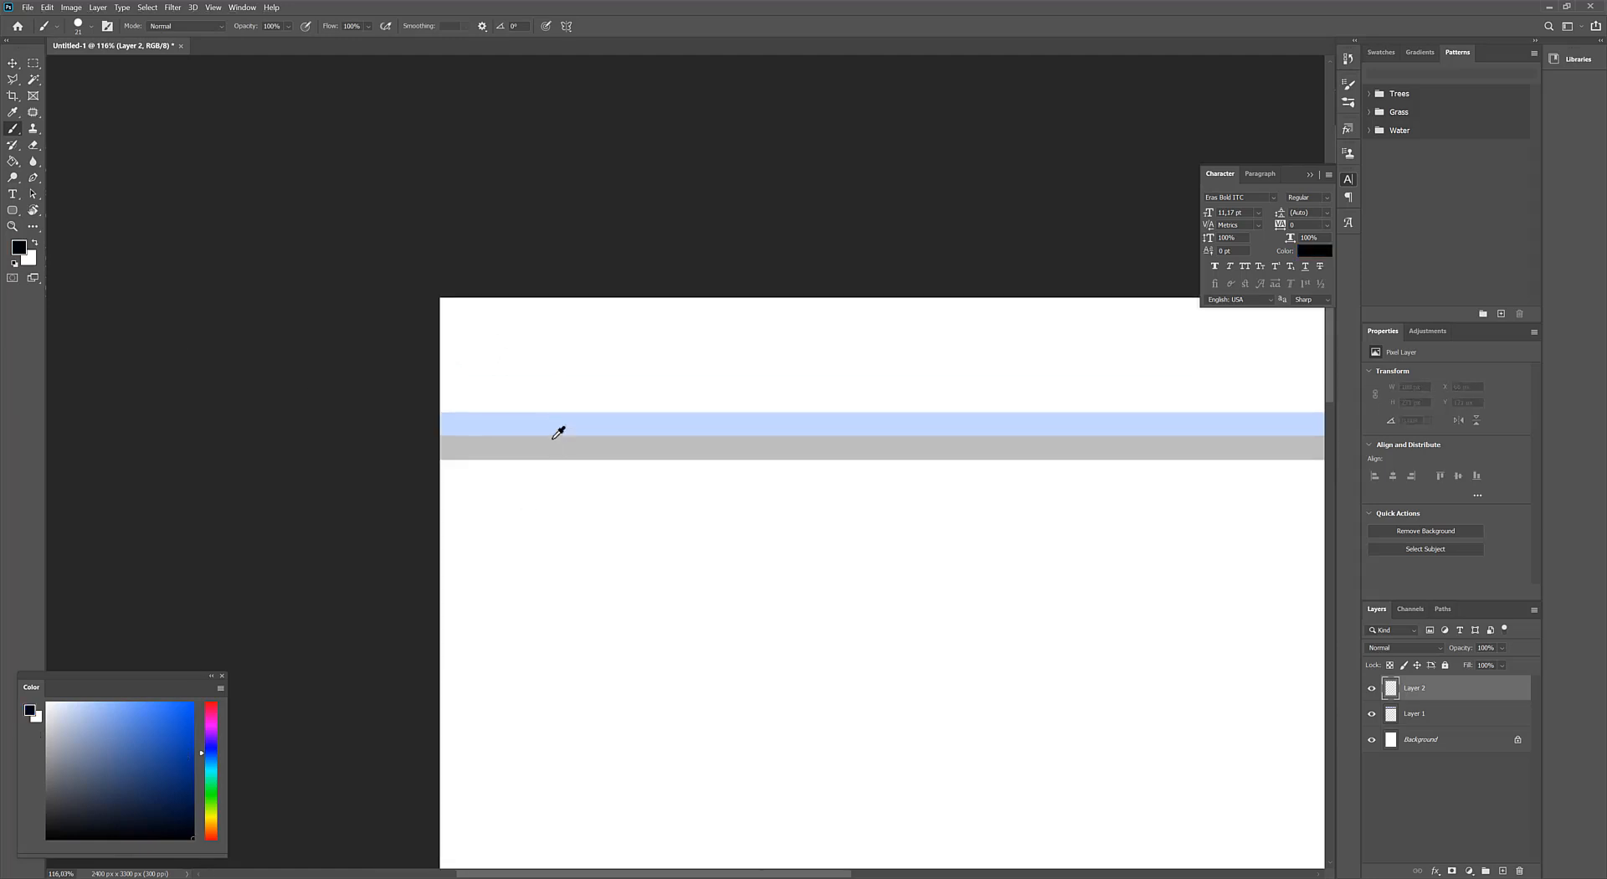
pyautogui.scroll(3, 510, 430)
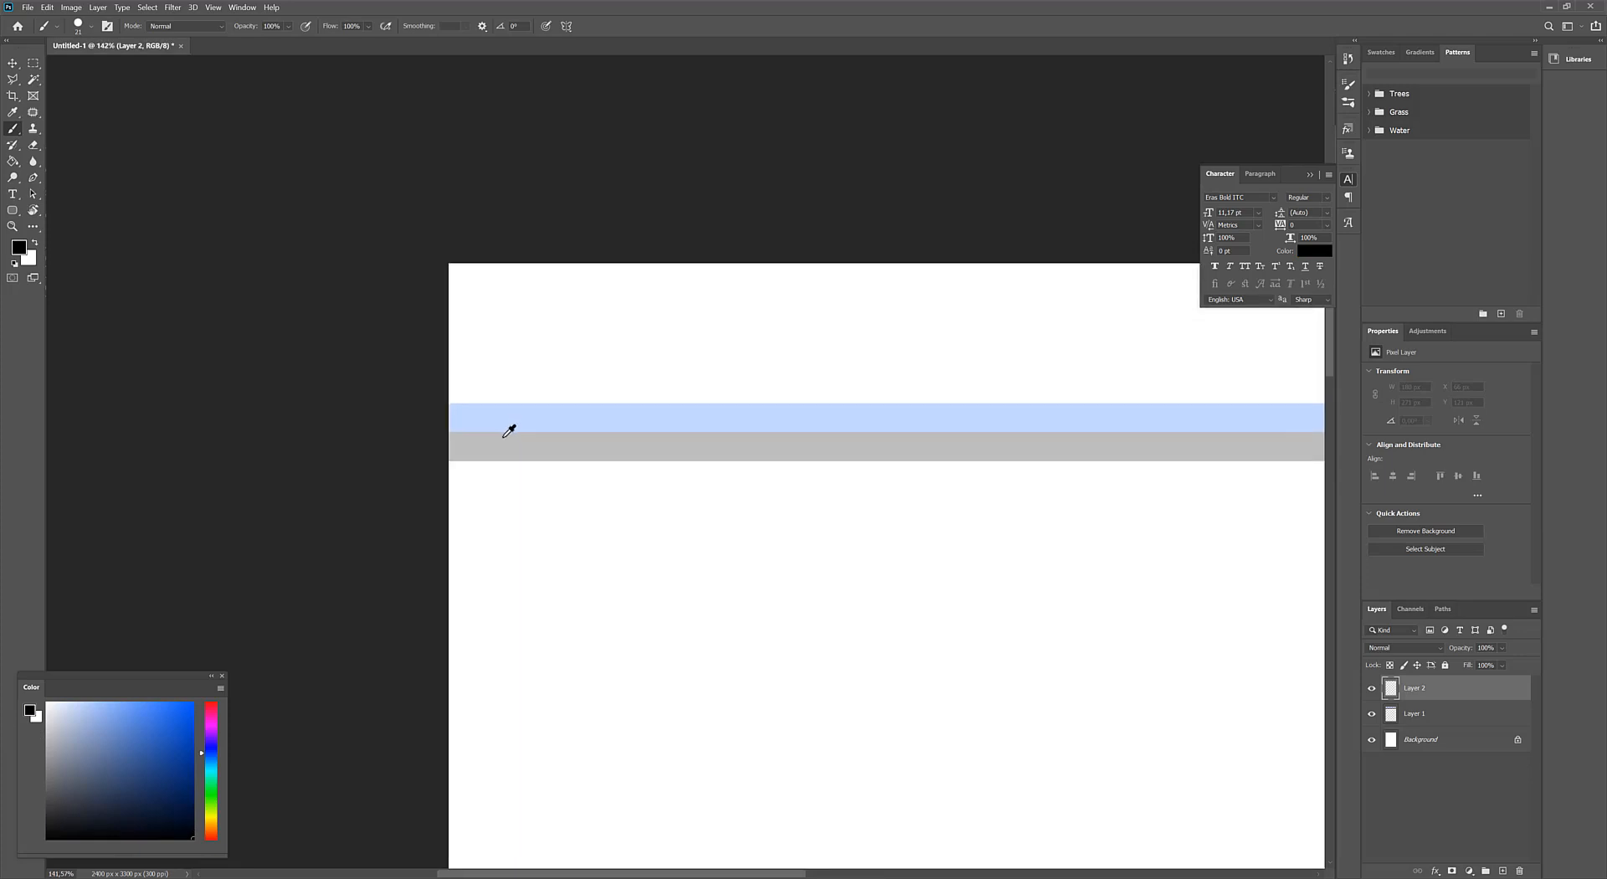
pyautogui.moveTo(551, 427)
pyautogui.mouseDown()
pyautogui.moveTo(441, 416)
pyautogui.moveTo(421, 444)
pyautogui.mouseUp()
pyautogui.hotkey('ctrl', 'z')
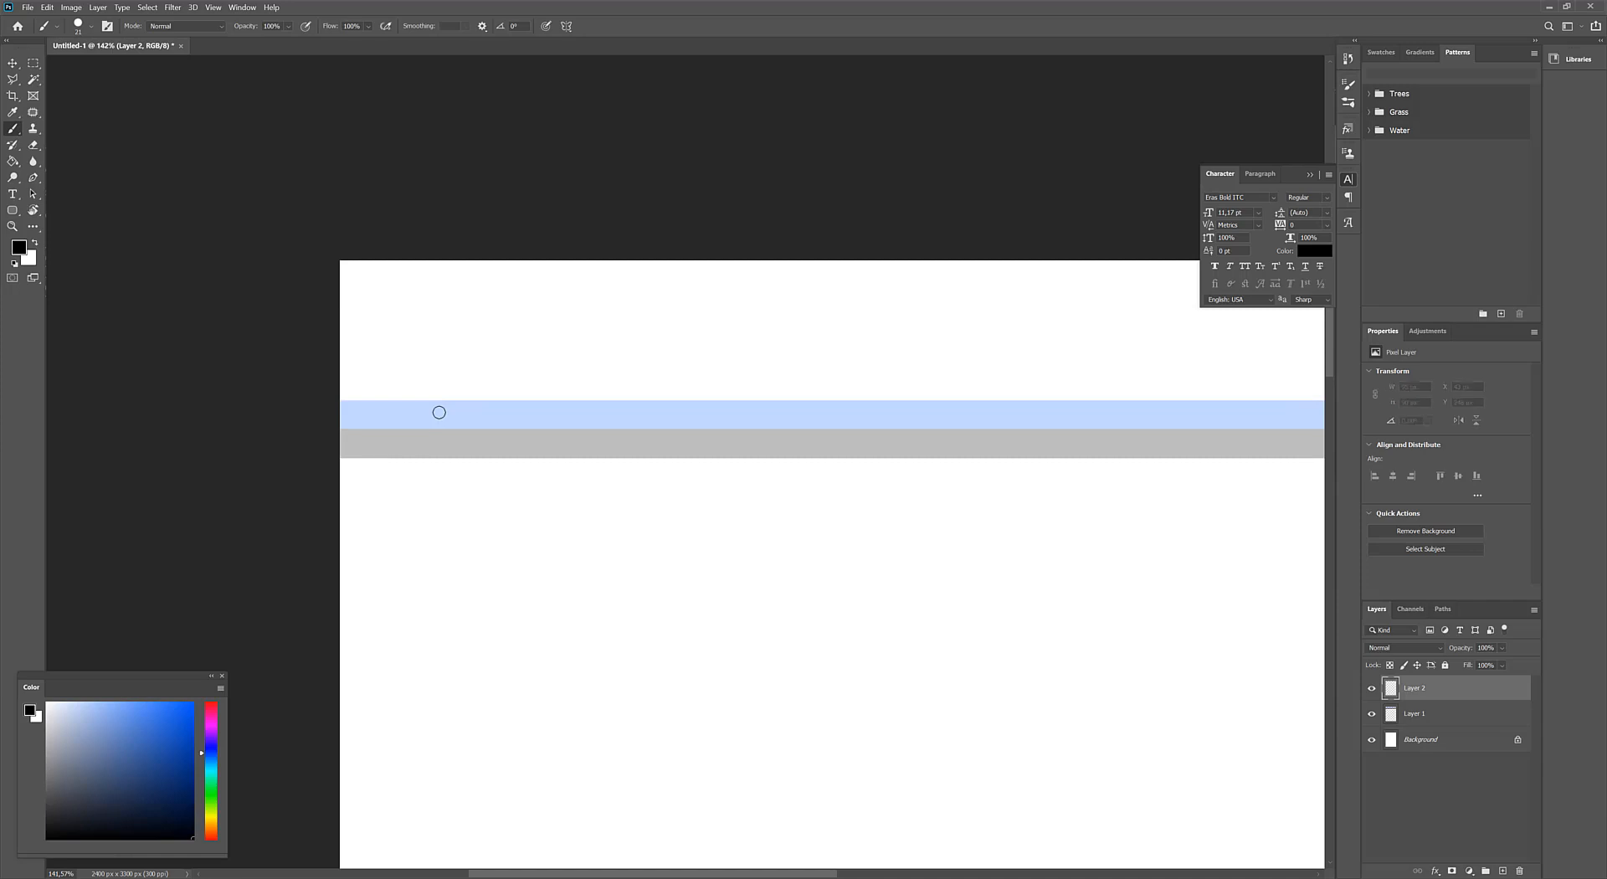
pyautogui.scroll(2, 388, 408)
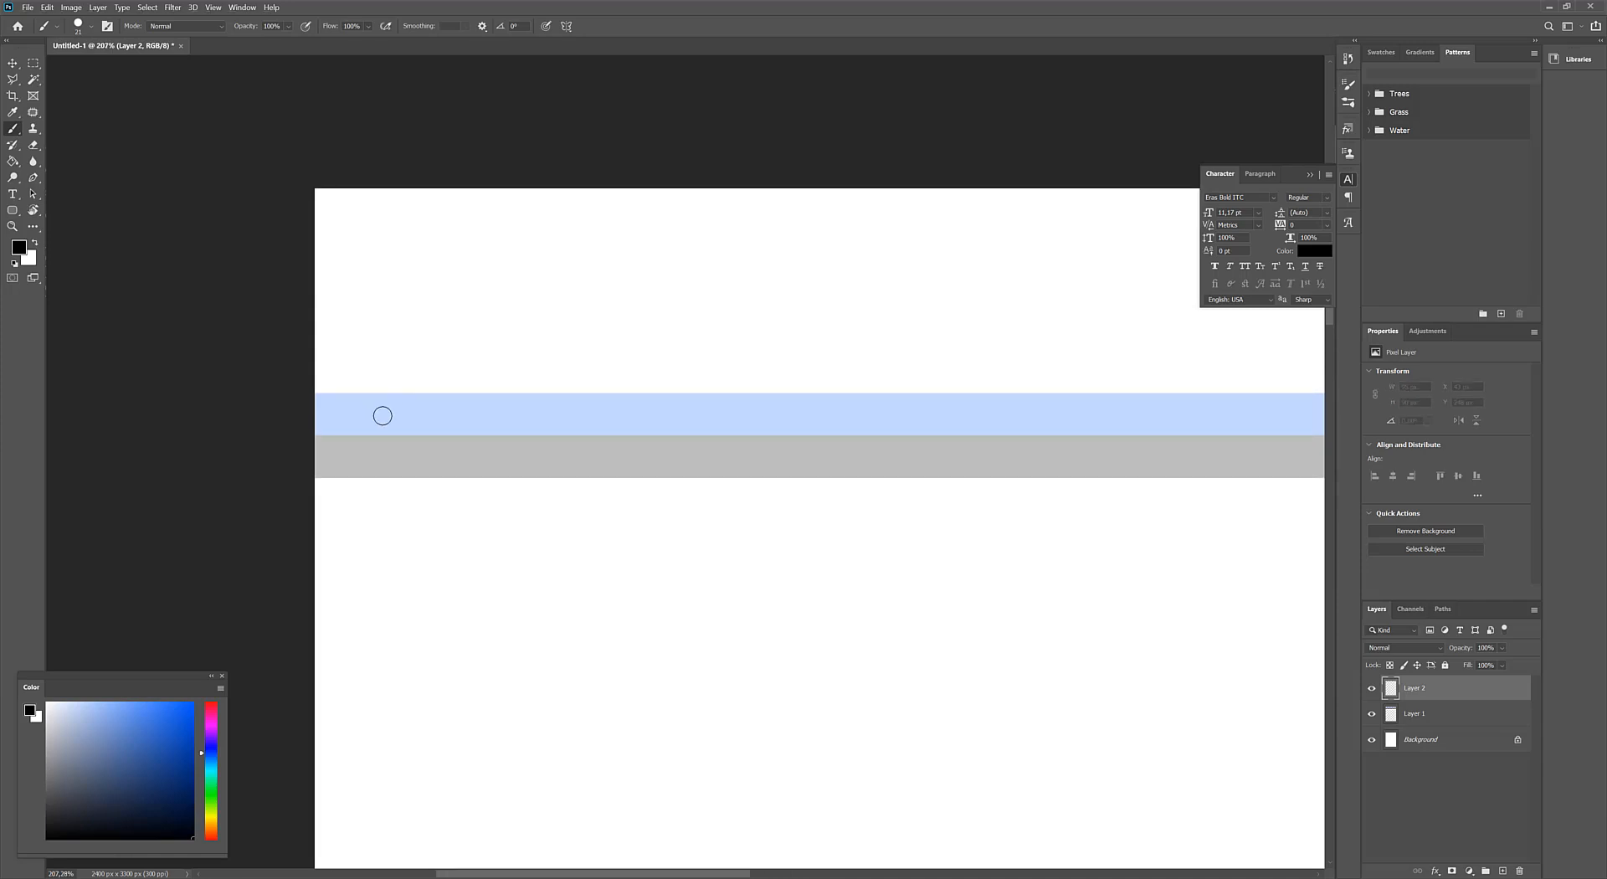
pyautogui.moveTo(341, 479)
pyautogui.mouseDown()
pyautogui.moveTo(449, 419)
pyautogui.moveTo(450, 401)
pyautogui.moveTo(394, 428)
pyautogui.moveTo(448, 450)
pyautogui.moveTo(469, 424)
pyautogui.mouseUp()
pyautogui.hotkey('ctrl', 'z')
pyautogui.hotkey('ctrl', 'z')
pyautogui.click(57, 27)
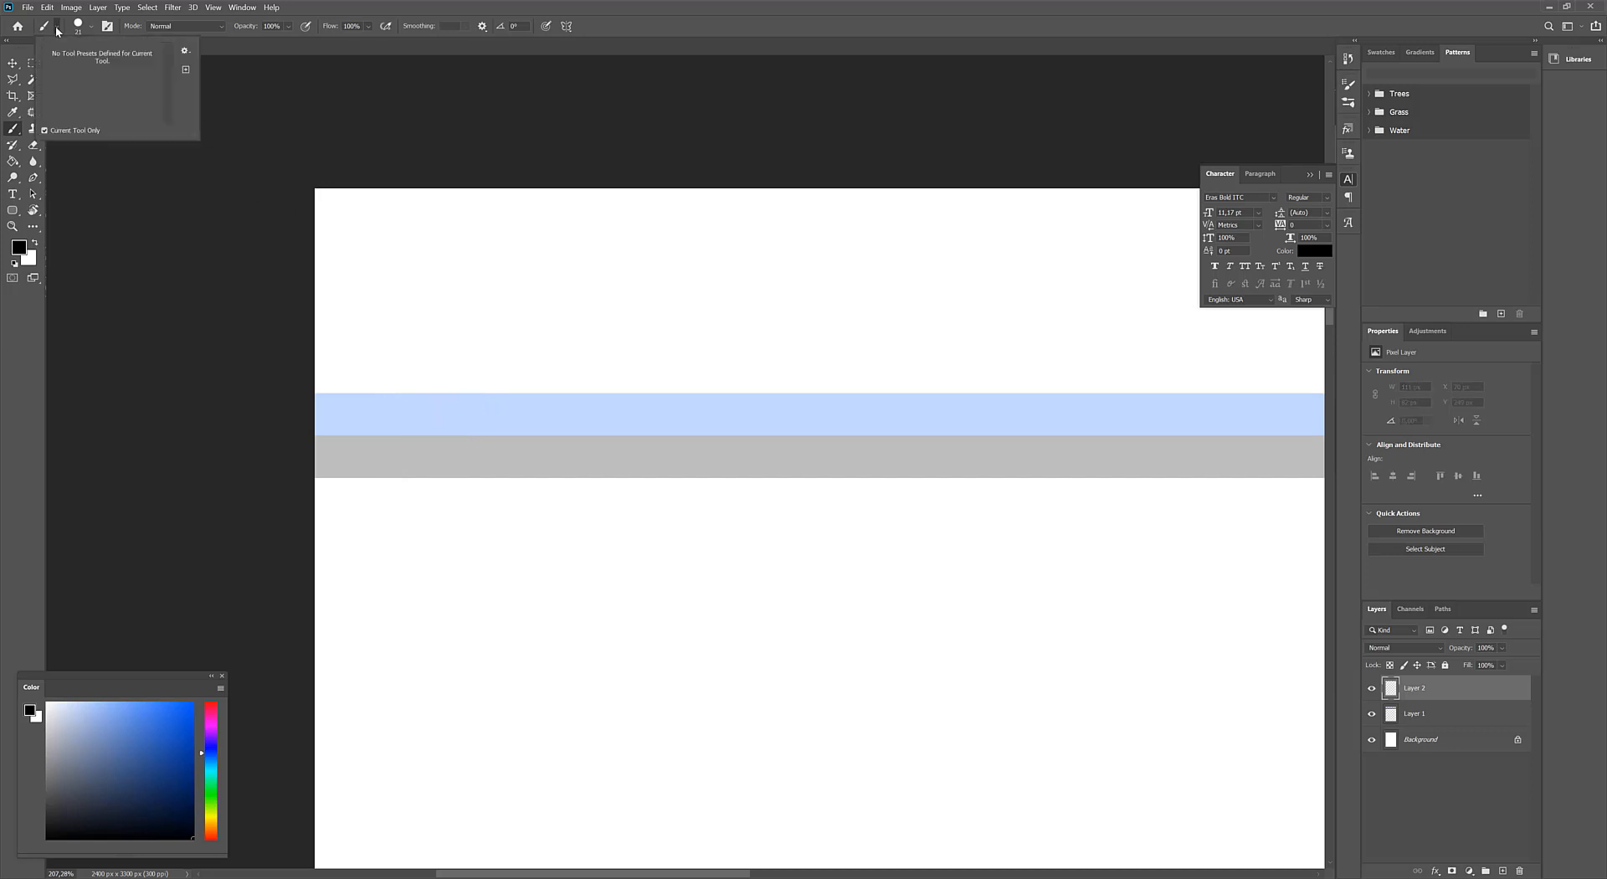
pyautogui.click(57, 26)
pyautogui.click(57, 26)
pyautogui.click(91, 26)
pyautogui.click(91, 26)
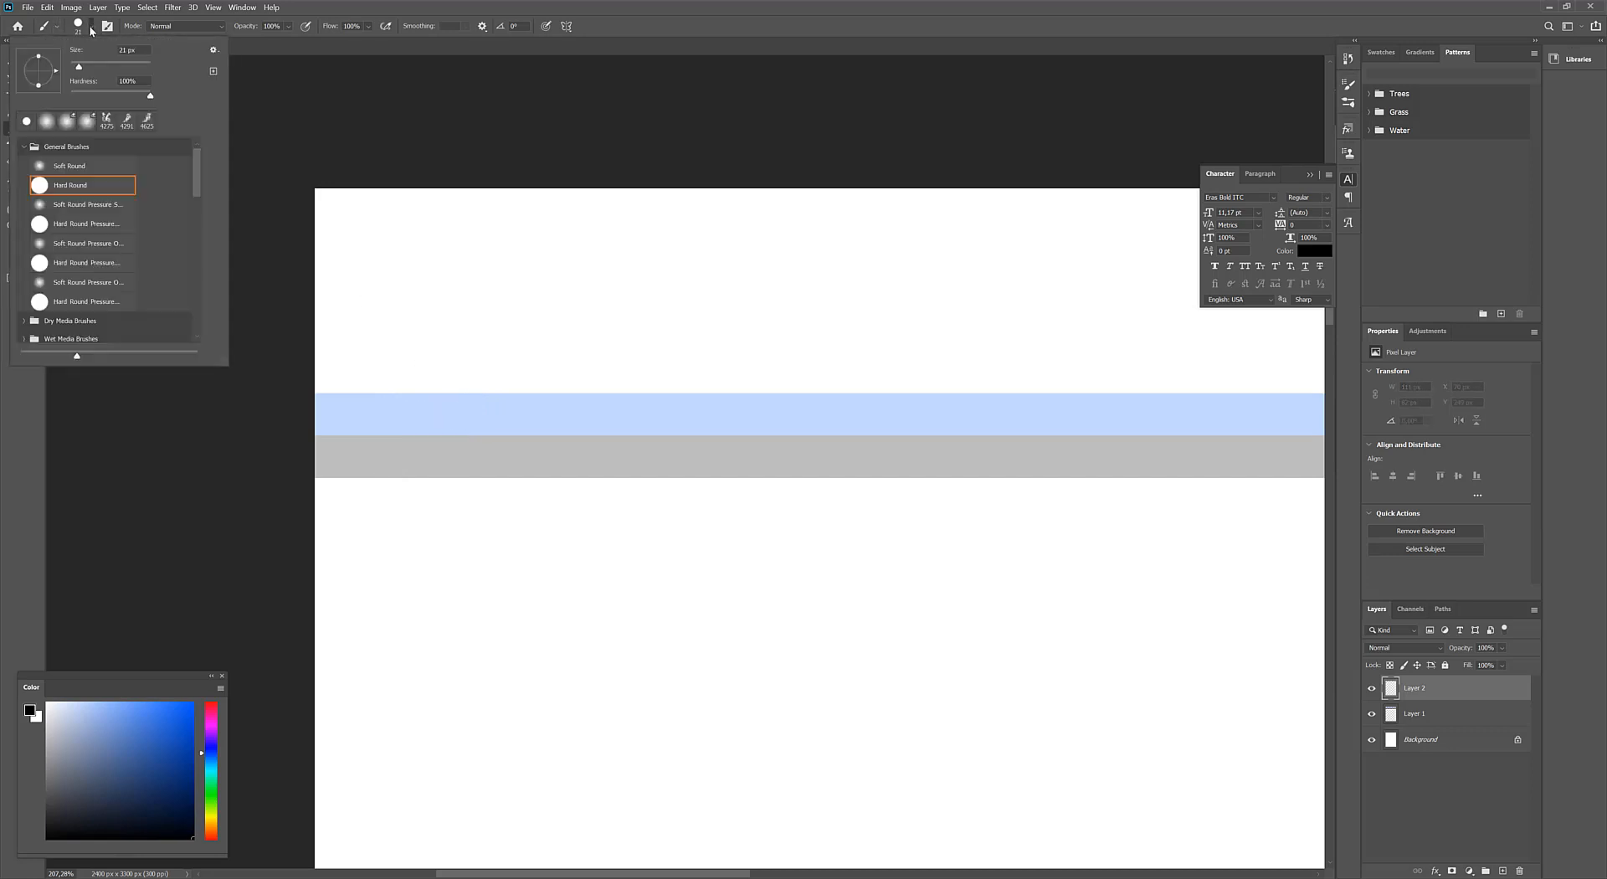
pyautogui.click(57, 28)
pyautogui.click(57, 28)
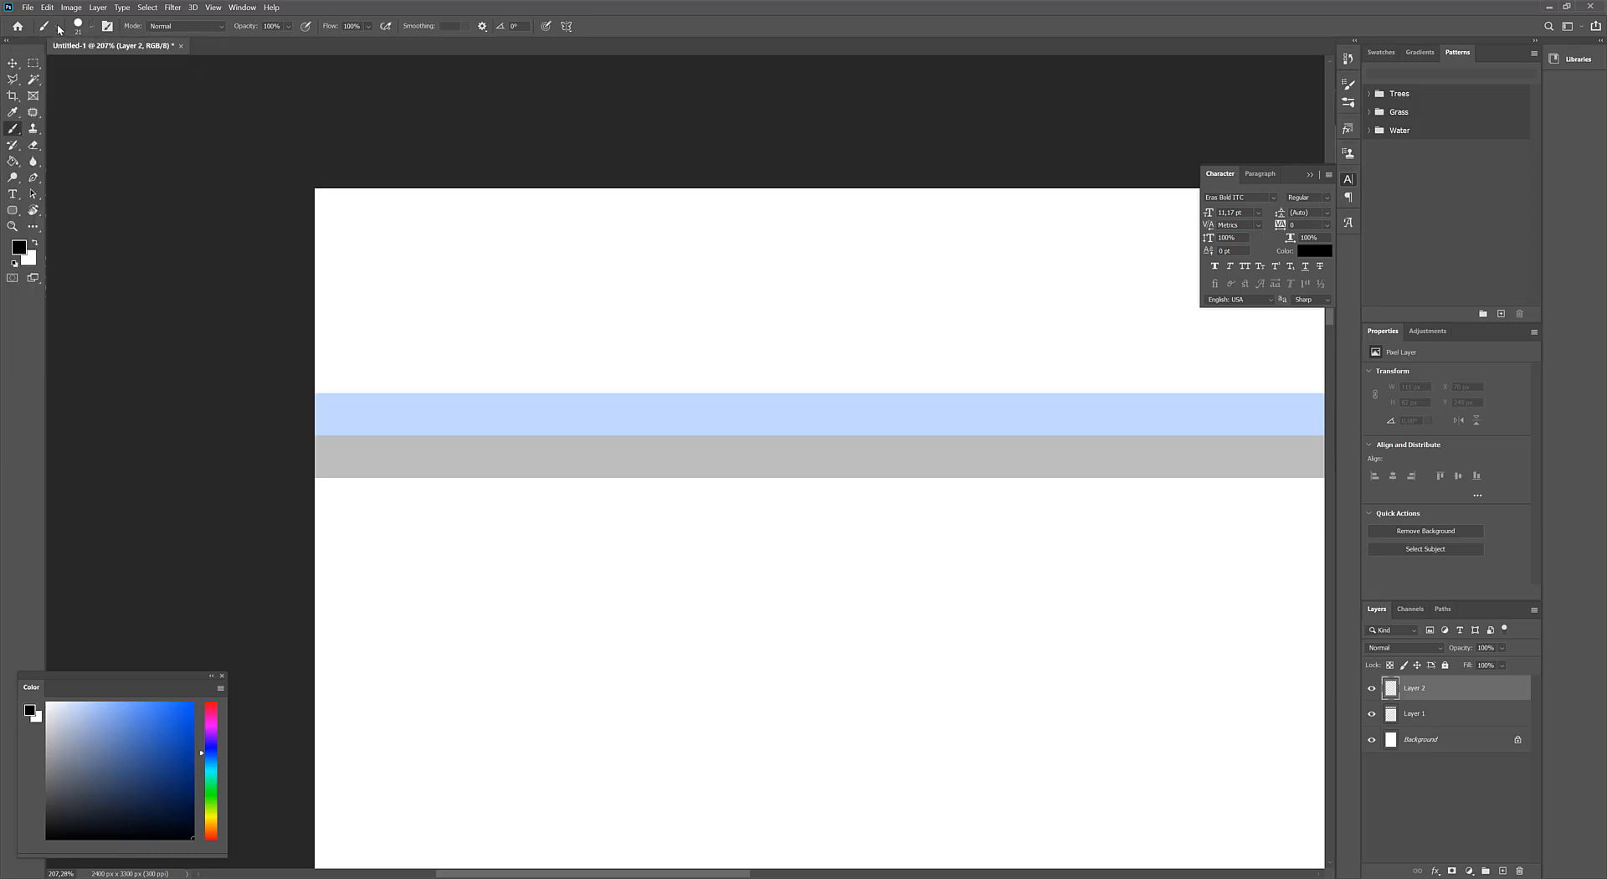
pyautogui.click(57, 29)
pyautogui.click(483, 352)
pyautogui.moveTo(449, 437)
pyautogui.mouseDown()
pyautogui.moveTo(672, 477)
pyautogui.moveTo(690, 495)
pyautogui.mouseUp()
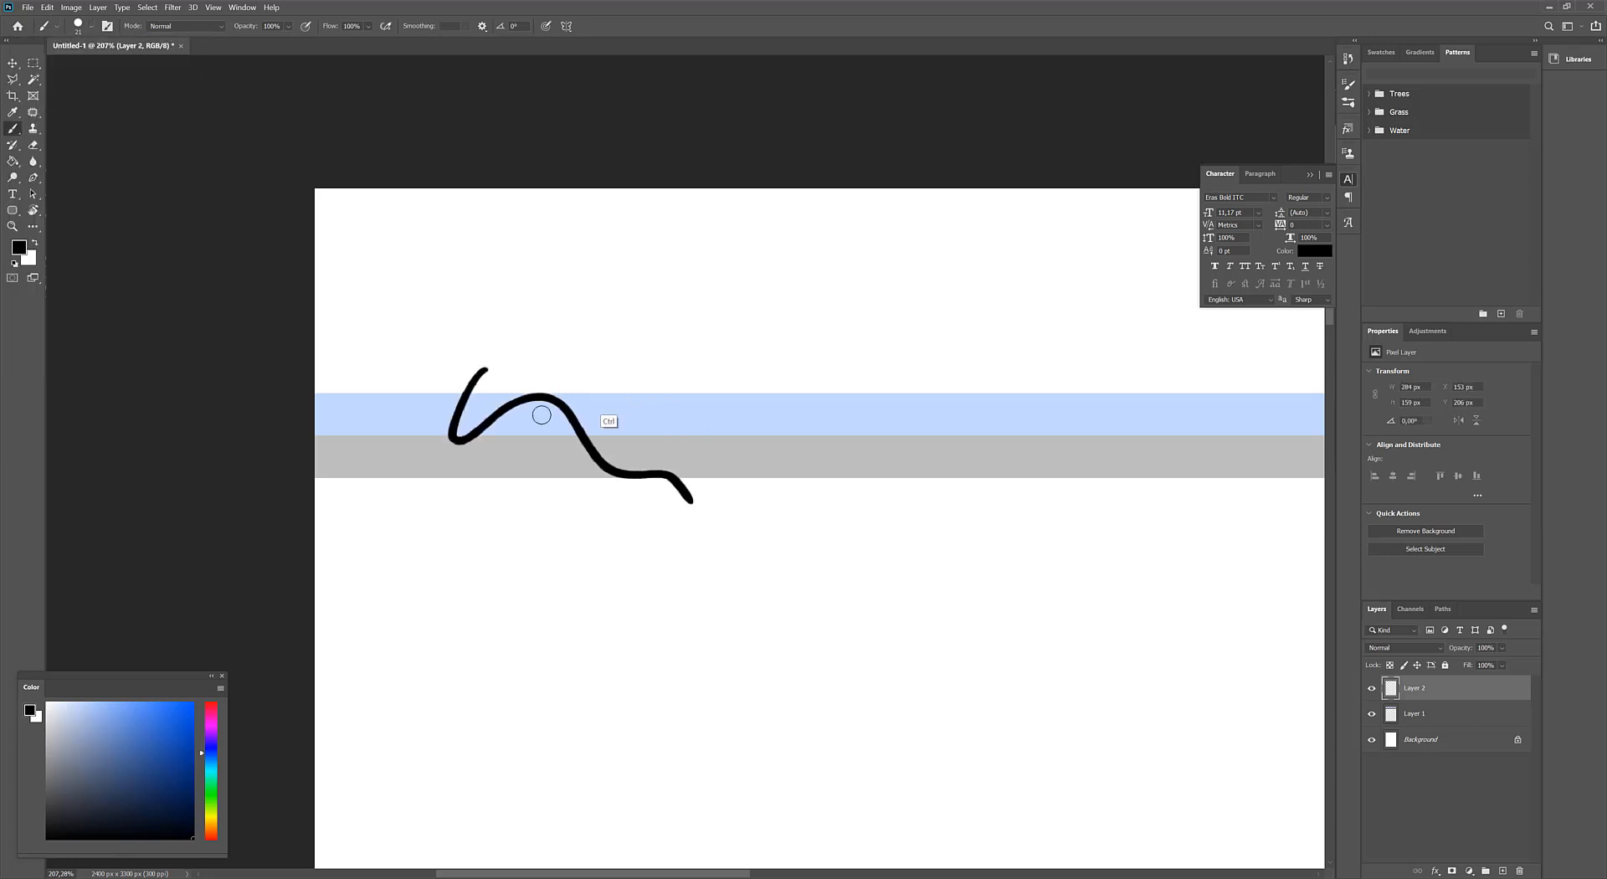
pyautogui.hotkey('ctrl', 'z')
pyautogui.moveTo(532, 366)
pyautogui.mouseDown()
pyautogui.moveTo(517, 506)
pyautogui.moveTo(636, 432)
pyautogui.mouseUp()
pyautogui.hotkey('ctrl', 'z')
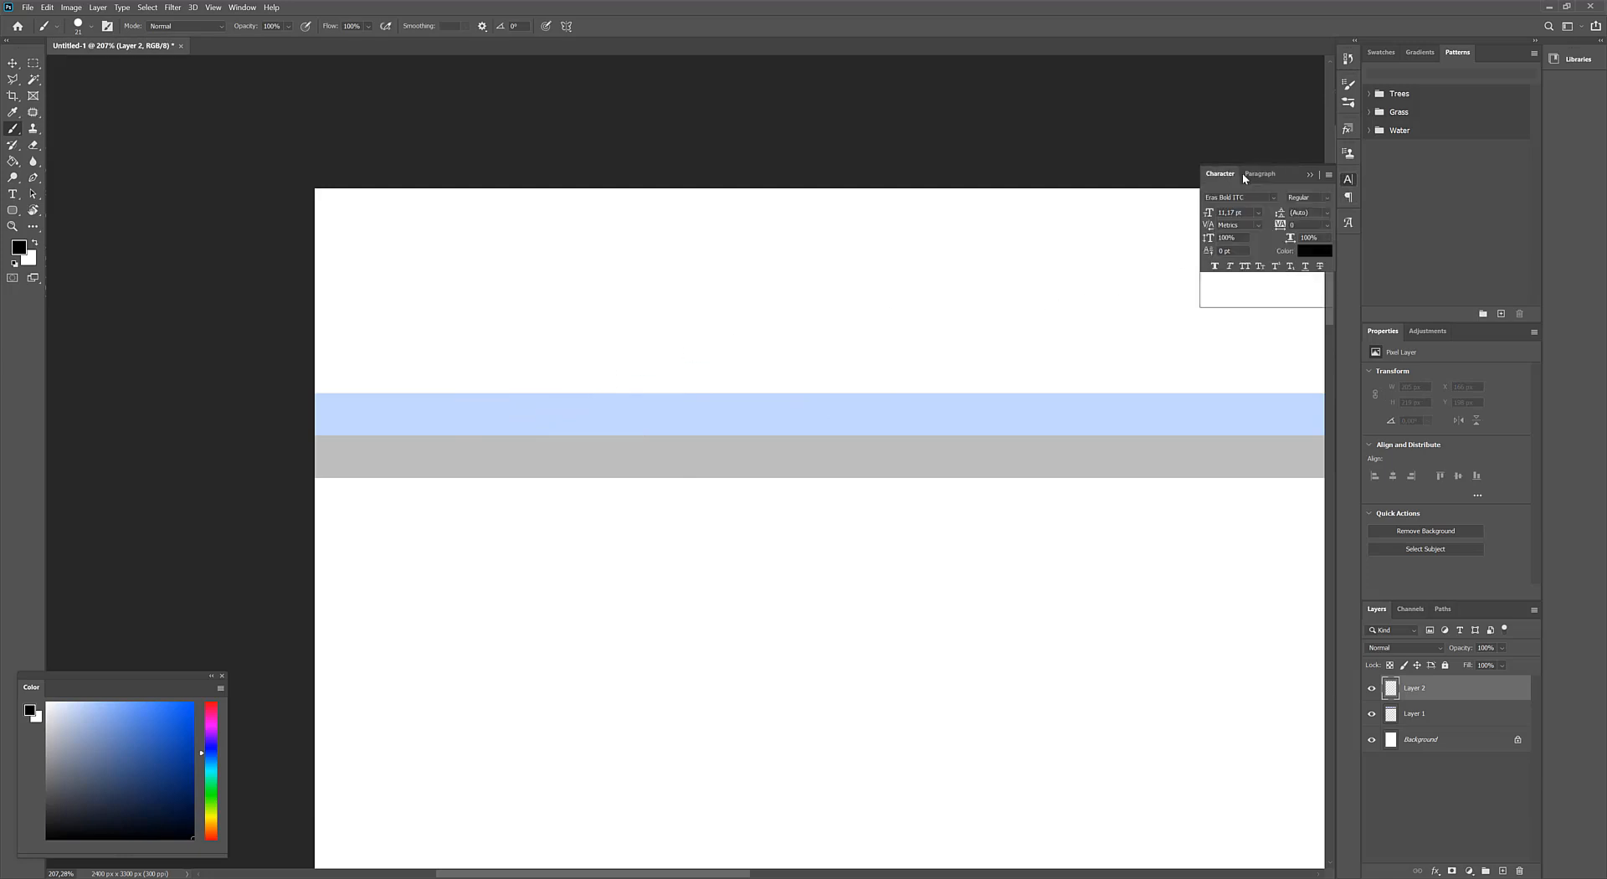
# Set the brush tip's angle to -39° and its roundness to 59%, undoing the test strokes made with it
pyautogui.click(1350, 85)
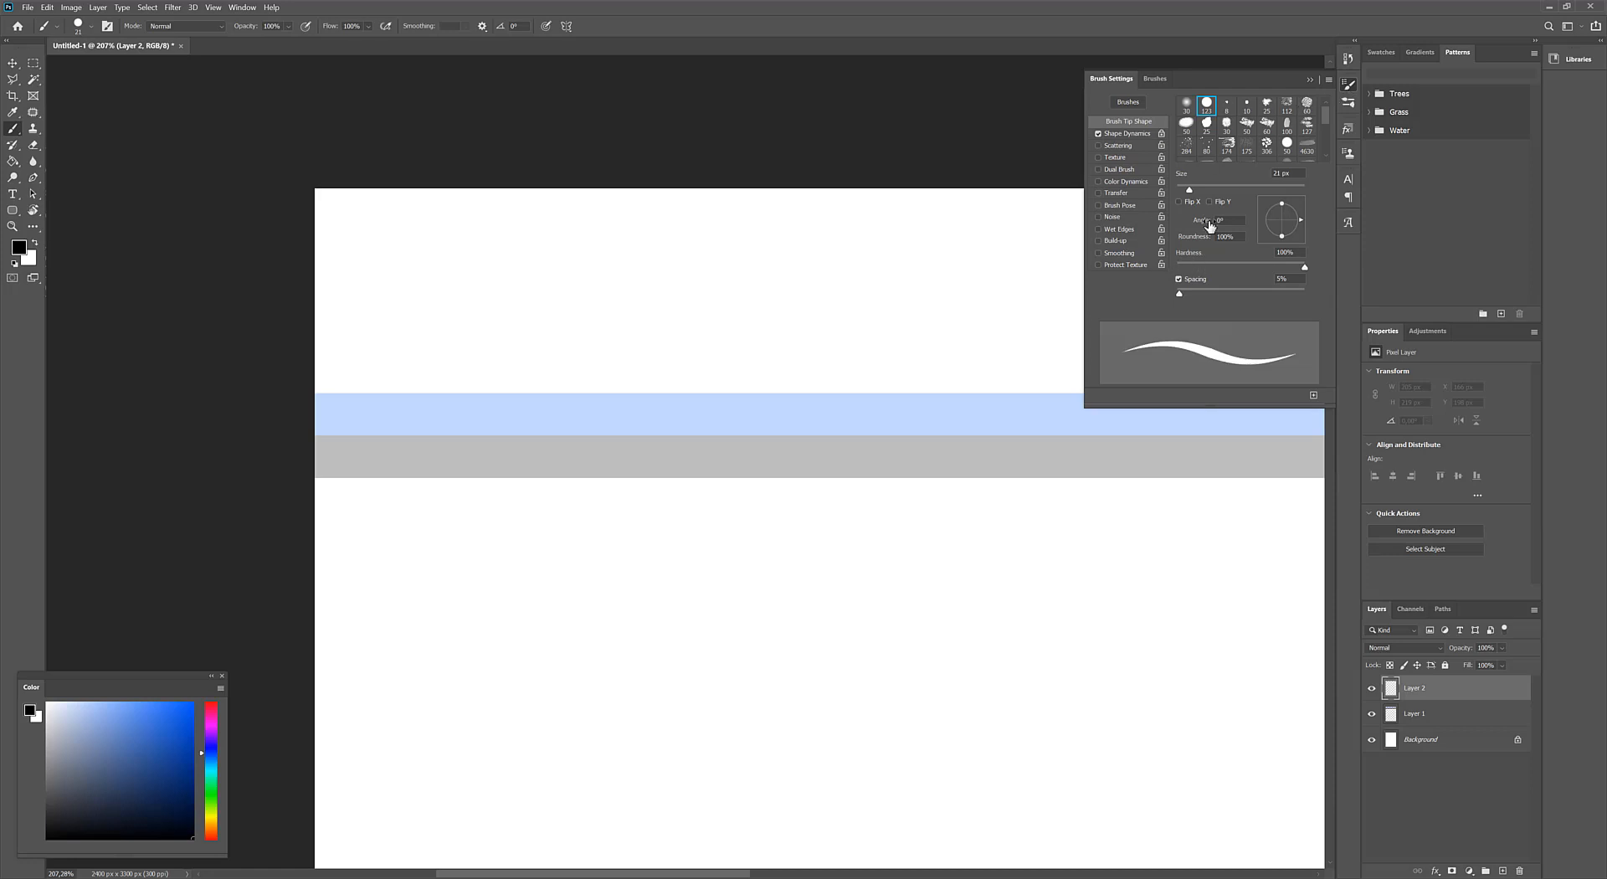
pyautogui.moveTo(1281, 204)
pyautogui.mouseDown()
pyautogui.moveTo(1297, 236)
pyautogui.moveTo(1287, 210)
pyautogui.mouseUp()
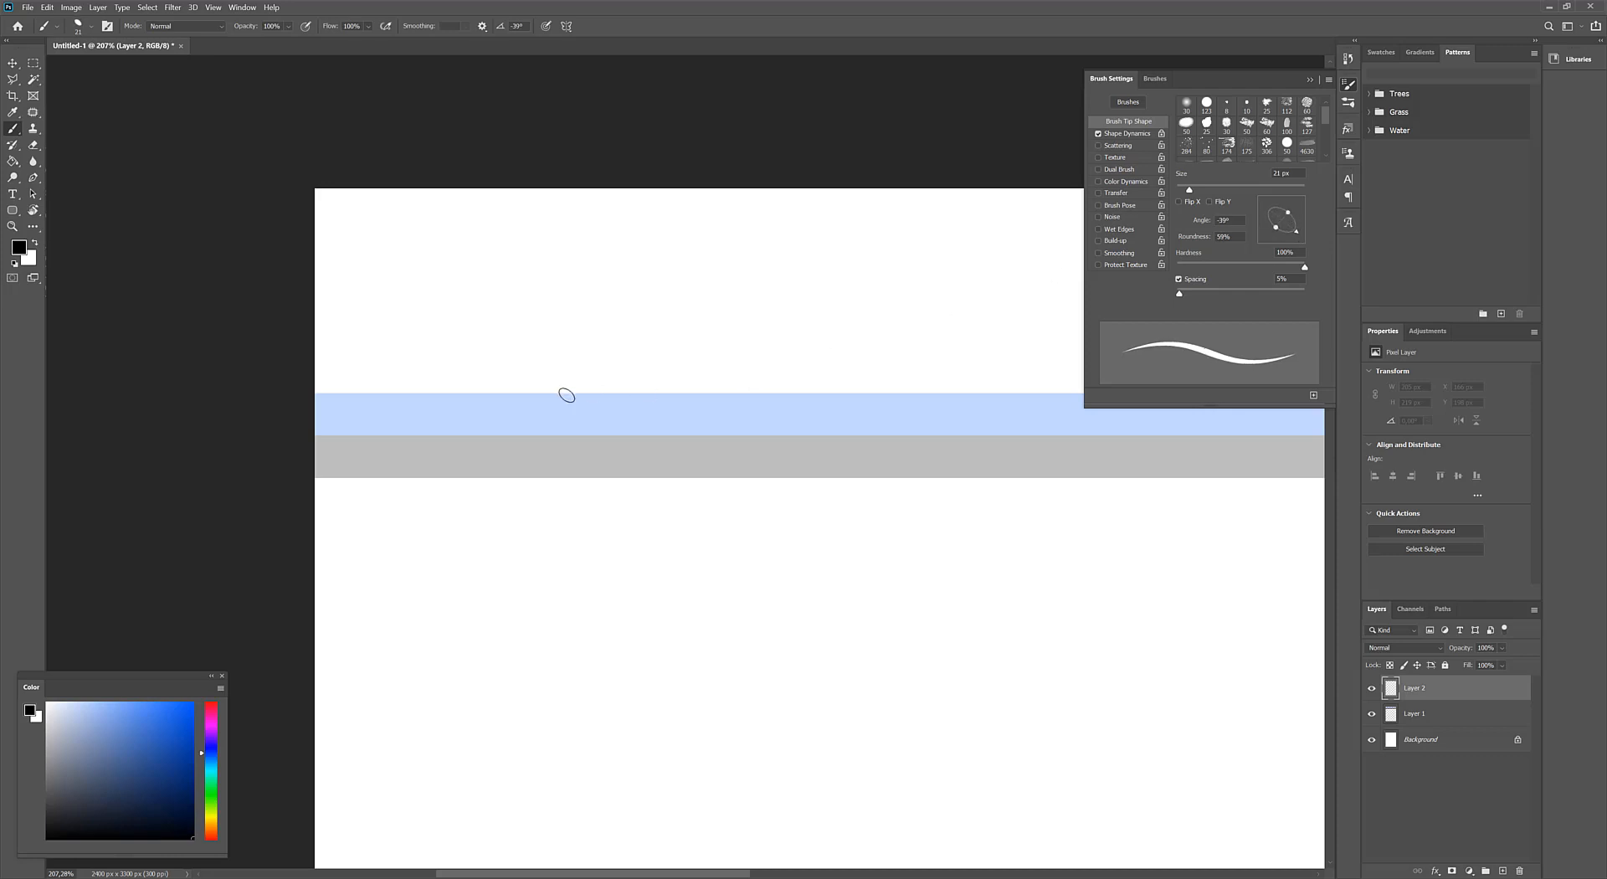
pyautogui.moveTo(584, 349)
pyautogui.mouseDown()
pyautogui.moveTo(509, 550)
pyautogui.moveTo(690, 434)
pyautogui.mouseUp()
pyautogui.hotkey('ctrl', 'z')
pyautogui.moveTo(591, 377)
pyautogui.mouseDown()
pyautogui.moveTo(515, 494)
pyautogui.moveTo(614, 435)
pyautogui.mouseUp()
pyautogui.hotkey('ctrl', 'z')
pyautogui.click(1309, 80)
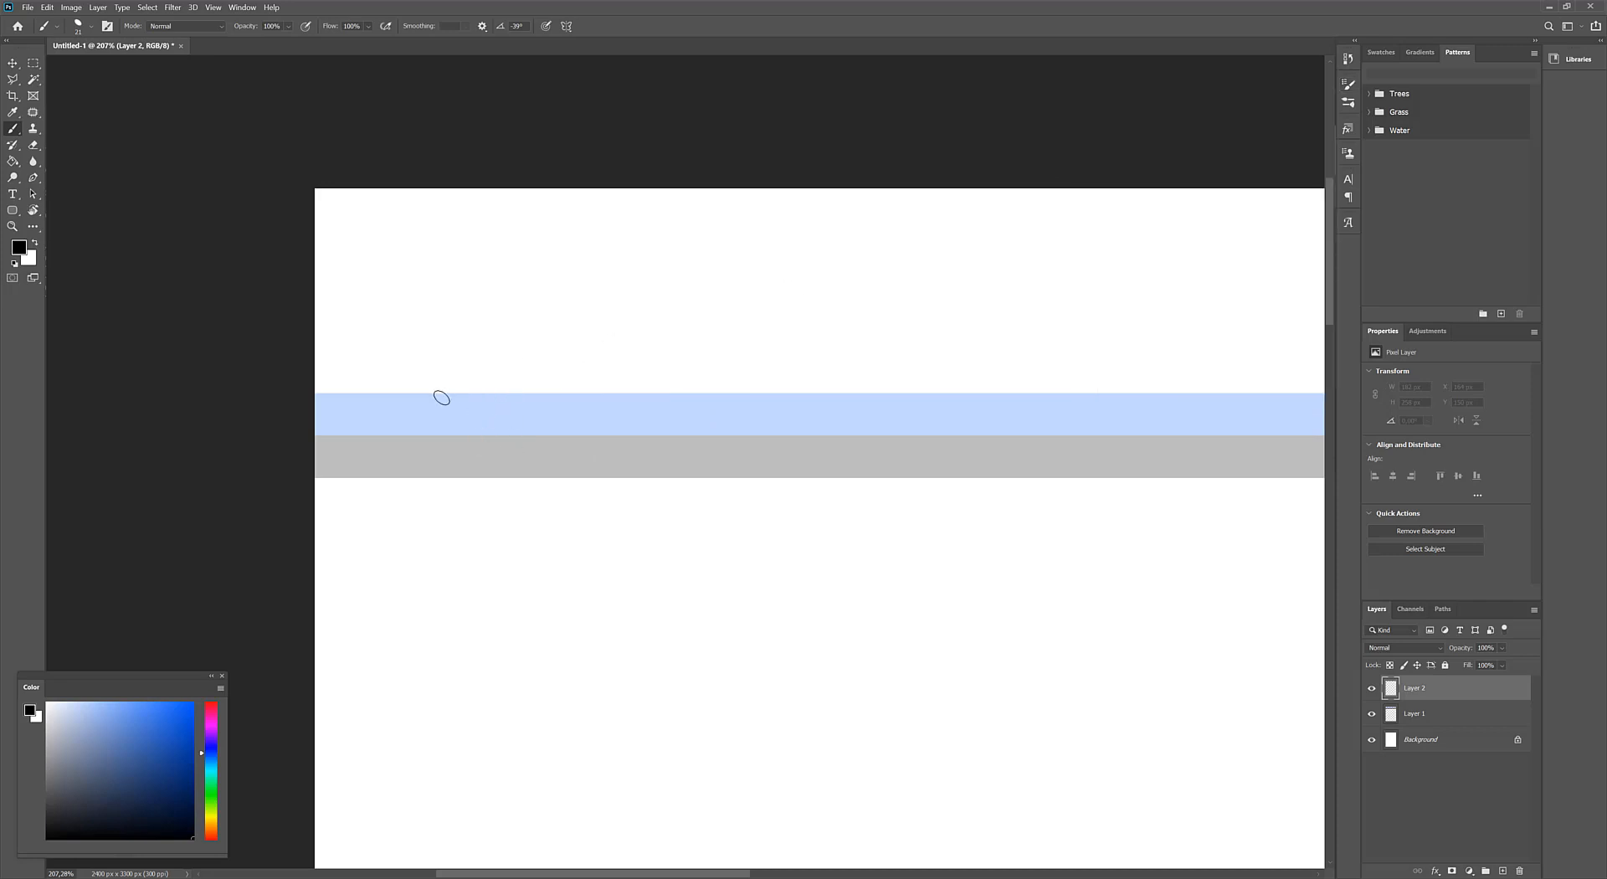
# Handwrite a lowercase a about 118 px wide and 73 px tall near the start of the guide band, undoing unsuitable attempts
pyautogui.moveTo(426, 420)
pyautogui.mouseDown()
pyautogui.moveTo(512, 418)
pyautogui.moveTo(379, 470)
pyautogui.moveTo(452, 463)
pyautogui.moveTo(499, 426)
pyautogui.moveTo(403, 477)
pyautogui.moveTo(472, 451)
pyautogui.moveTo(429, 447)
pyautogui.moveTo(482, 440)
pyautogui.moveTo(390, 467)
pyautogui.moveTo(493, 424)
pyautogui.moveTo(399, 466)
pyautogui.moveTo(458, 421)
pyautogui.moveTo(491, 428)
pyautogui.moveTo(417, 425)
pyautogui.moveTo(457, 450)
pyautogui.moveTo(387, 459)
pyautogui.moveTo(493, 435)
pyautogui.mouseUp()
pyautogui.hotkey('ctrl', 'z')
pyautogui.hotkey('ctrl', 'z')
pyautogui.hotkey('ctrl', 'z')
pyautogui.hotkey('ctrl', 'z')
pyautogui.hotkey('ctrl', 'z')
pyautogui.hotkey('ctrl', 'z')
pyautogui.hotkey('ctrl', 'z')
pyautogui.hotkey('ctrl', 'z')
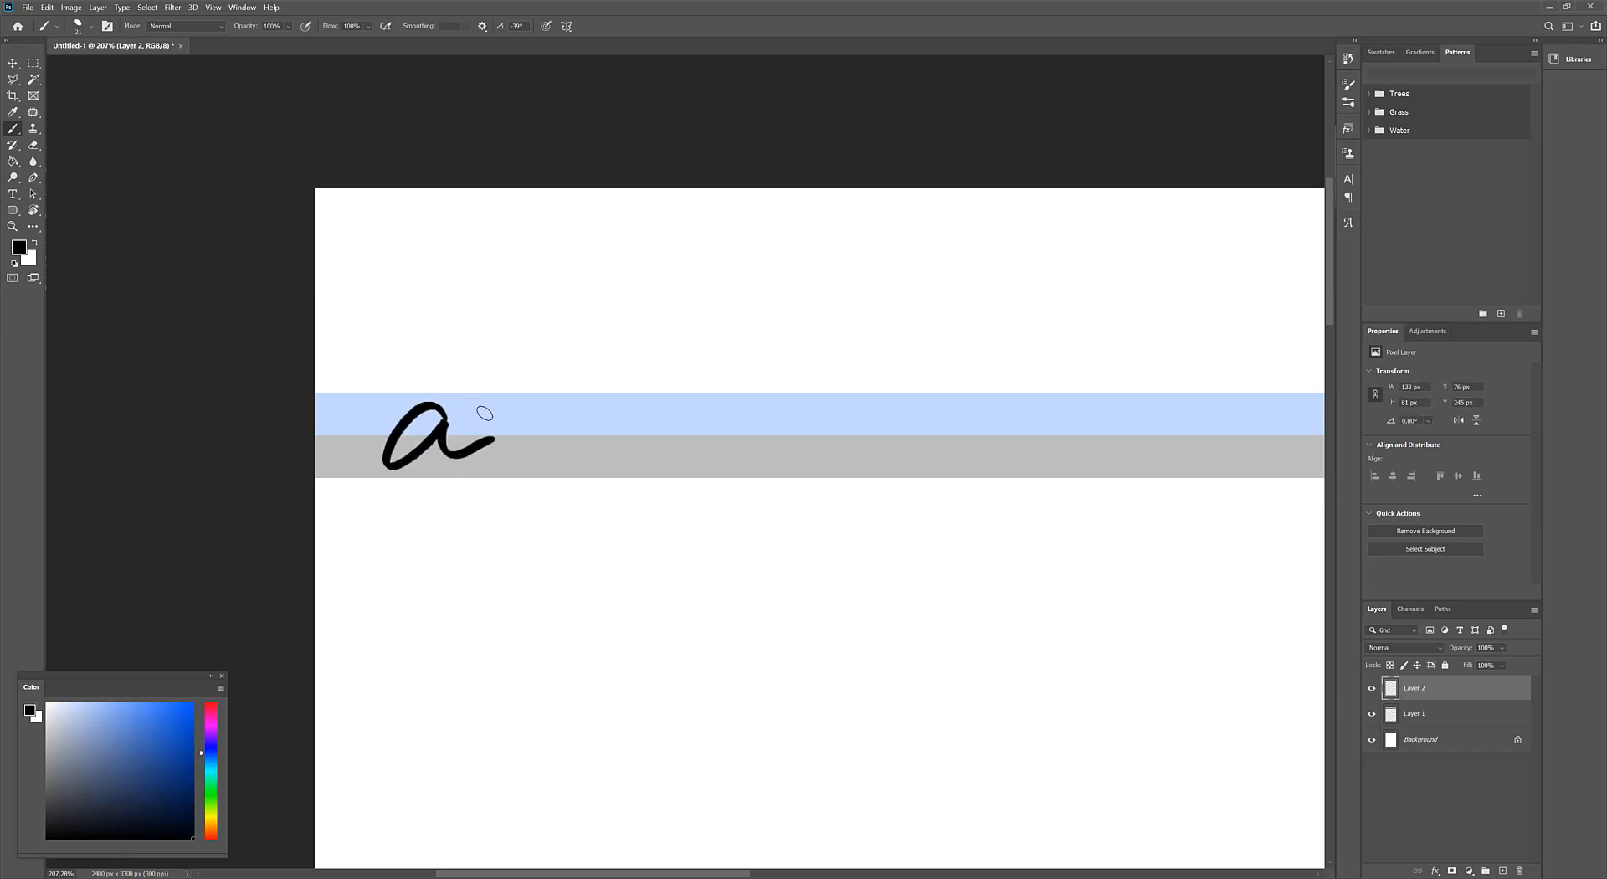
pyautogui.hotkey('ctrl', 'z')
pyautogui.moveTo(441, 409)
pyautogui.mouseDown()
pyautogui.moveTo(487, 437)
pyautogui.moveTo(402, 446)
pyautogui.moveTo(450, 426)
pyautogui.moveTo(496, 434)
pyautogui.mouseUp()
pyautogui.hotkey('ctrl', 'z')
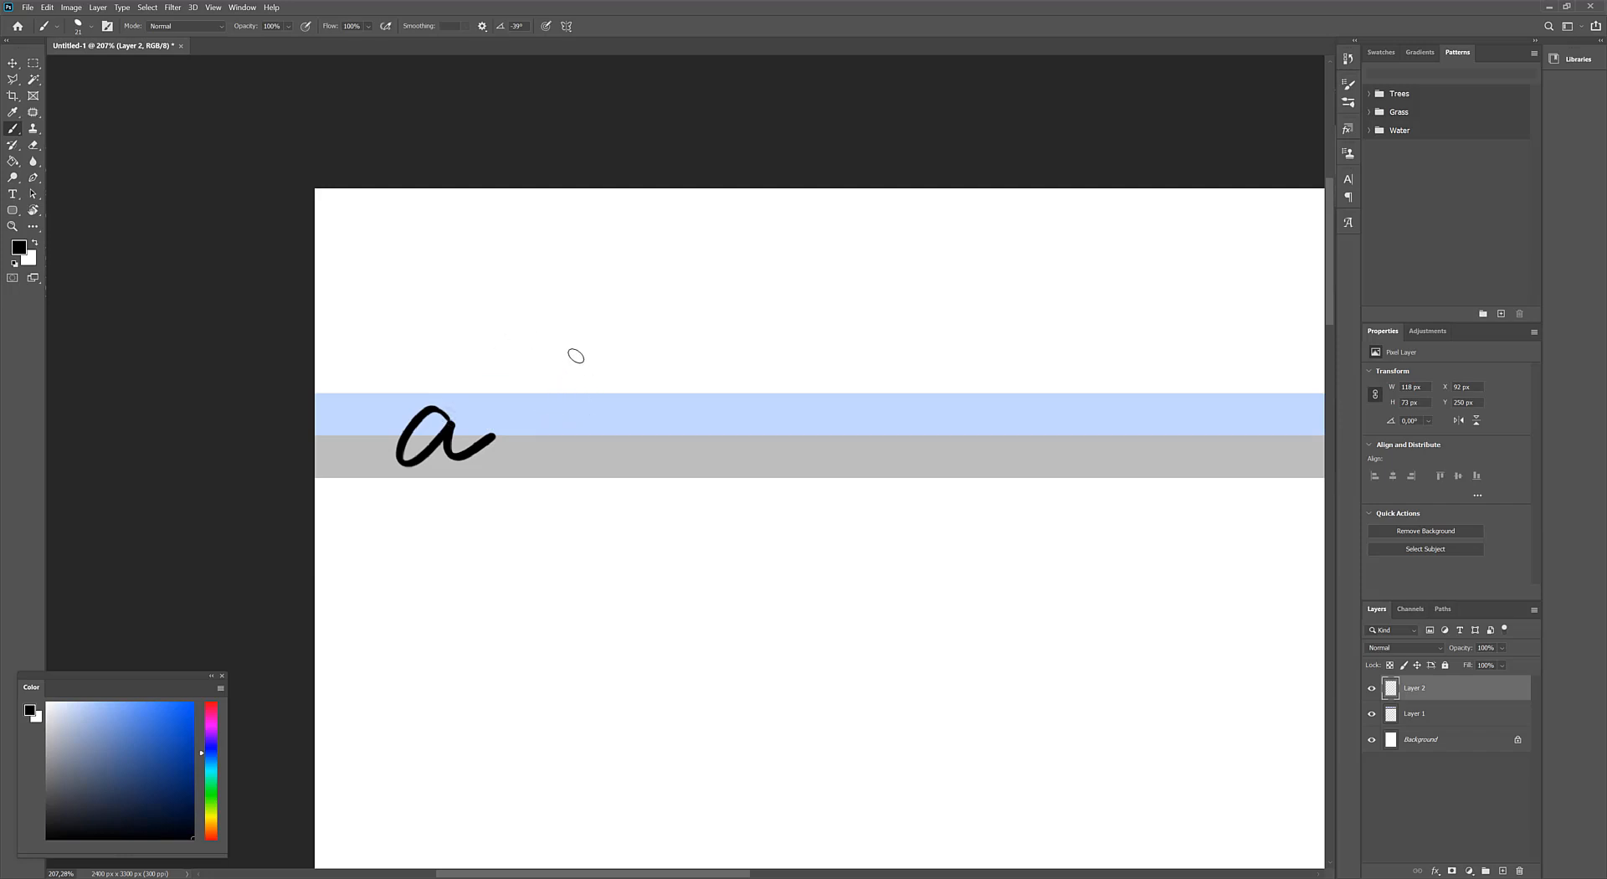
# Handwrite a tall lowercase b and a c after the a on the guide band, redrawing the b until it fits
pyautogui.moveTo(595, 324); pyautogui.dragTo(532, 474)
pyautogui.moveTo(581, 418); pyautogui.dragTo(616, 435)
pyautogui.hotkey('ctrl', 'z')
pyautogui.moveTo(599, 323)
pyautogui.mouseDown()
pyautogui.moveTo(555, 422)
pyautogui.moveTo(566, 472)
pyautogui.moveTo(617, 436)
pyautogui.mouseUp()
pyautogui.hotkey('ctrl', 'z')
pyautogui.moveTo(588, 335)
pyautogui.mouseDown()
pyautogui.moveTo(531, 464)
pyautogui.moveTo(679, 433)
pyautogui.mouseUp()
pyautogui.hscroll(2, 636, 423)
pyautogui.hscroll(3, 731, 419)
pyautogui.scroll(1, 731, 419)
pyautogui.click(671, 452)
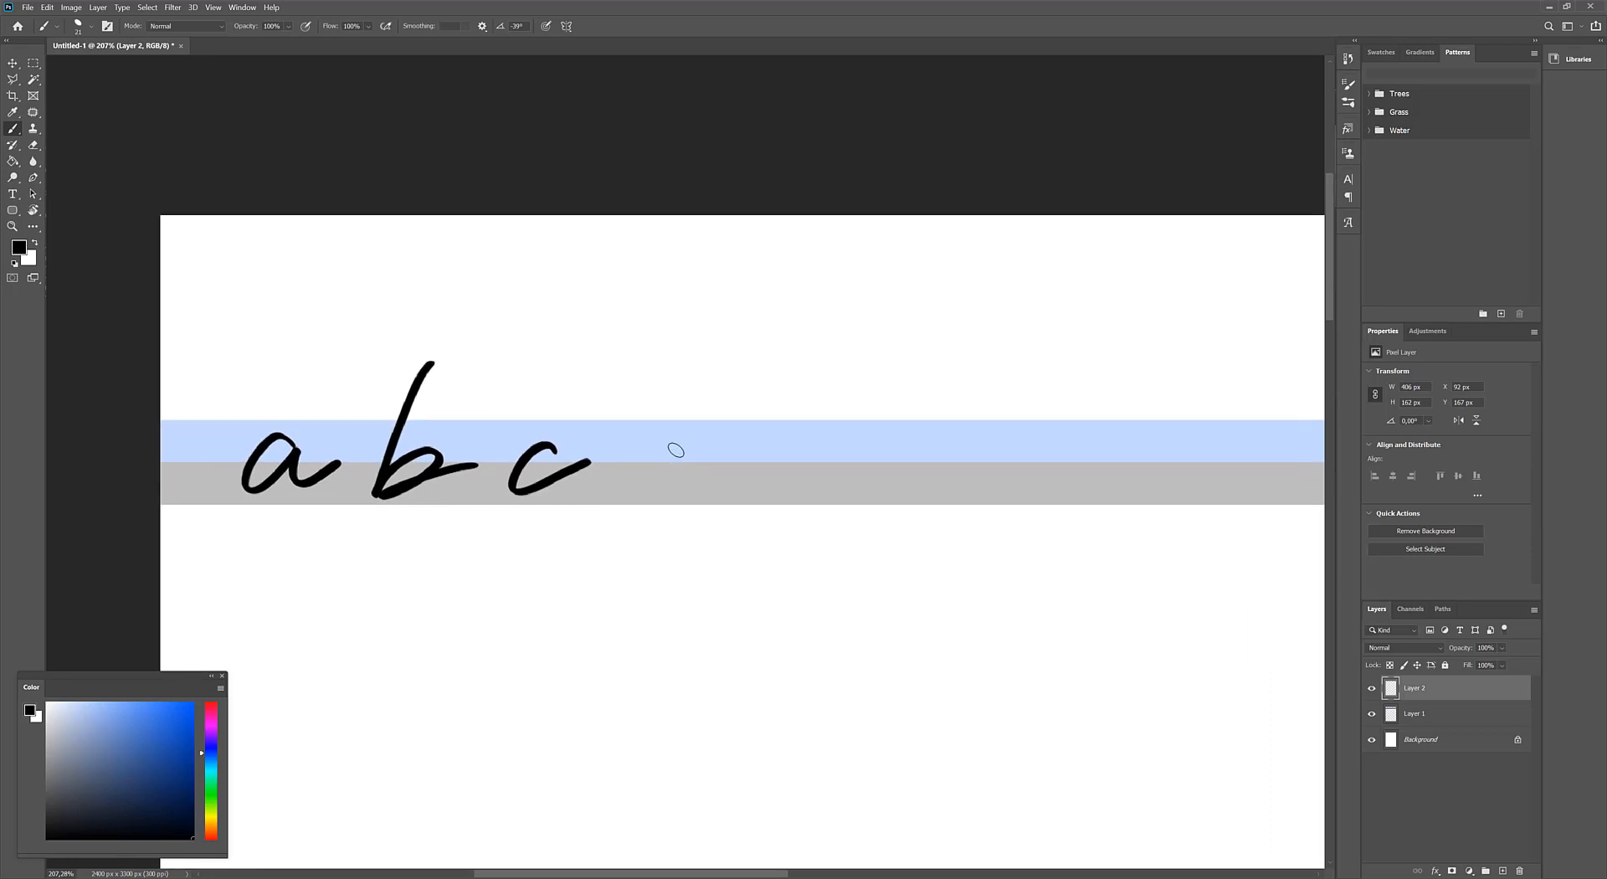
# Handwrite the lowercase letters d and e after the c, undoing unsuitable attempts
pyautogui.moveTo(634, 479)
pyautogui.mouseDown()
pyautogui.moveTo(714, 384)
pyautogui.moveTo(716, 465)
pyautogui.moveTo(645, 499)
pyautogui.moveTo(701, 437)
pyautogui.moveTo(739, 465)
pyautogui.moveTo(637, 506)
pyautogui.moveTo(731, 465)
pyautogui.moveTo(706, 411)
pyautogui.moveTo(739, 455)
pyautogui.moveTo(674, 481)
pyautogui.moveTo(803, 456)
pyautogui.mouseUp()
pyautogui.hotkey('ctrl', 'z')
pyautogui.hotkey('ctrl', 'z')
pyautogui.hotkey('ctrl', 'z')
pyautogui.hotkey('ctrl', 'z')
pyautogui.hotkey('ctrl', 'z')
pyautogui.moveTo(679, 488)
pyautogui.mouseDown()
pyautogui.moveTo(749, 494)
pyautogui.moveTo(778, 466)
pyautogui.mouseUp()
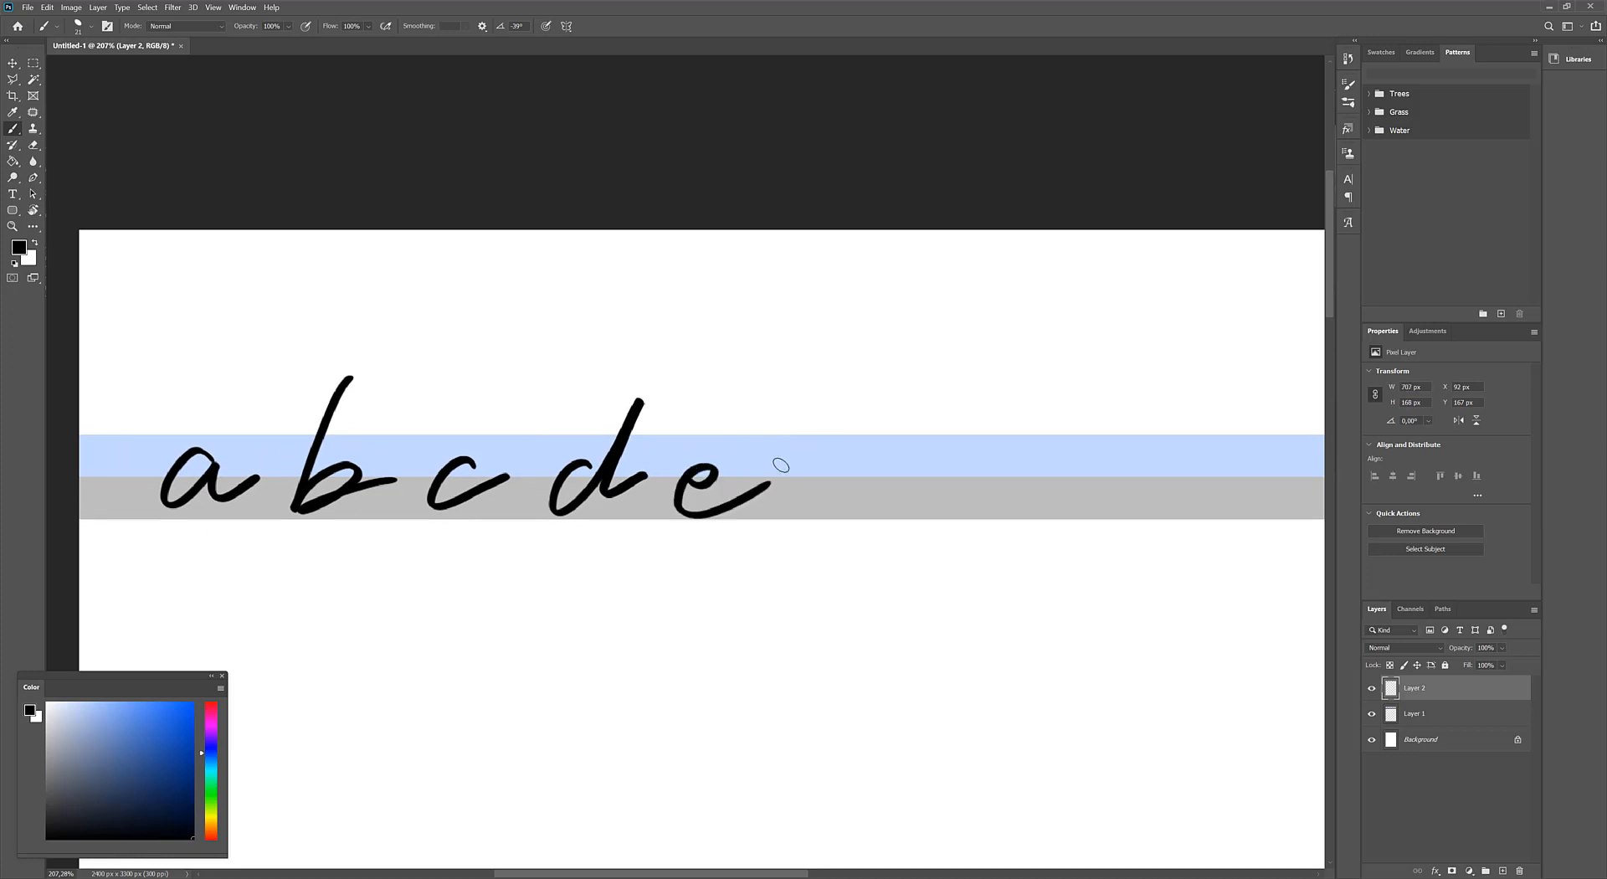
# Handwrite the lowercase letters f, g, h, i, j and k along the guide band, with descenders on f, g and j
pyautogui.moveTo(862, 427); pyautogui.dragTo(797, 575)
pyautogui.moveTo(788, 495); pyautogui.dragTo(863, 478)
pyautogui.hotkey('ctrl', 'z')
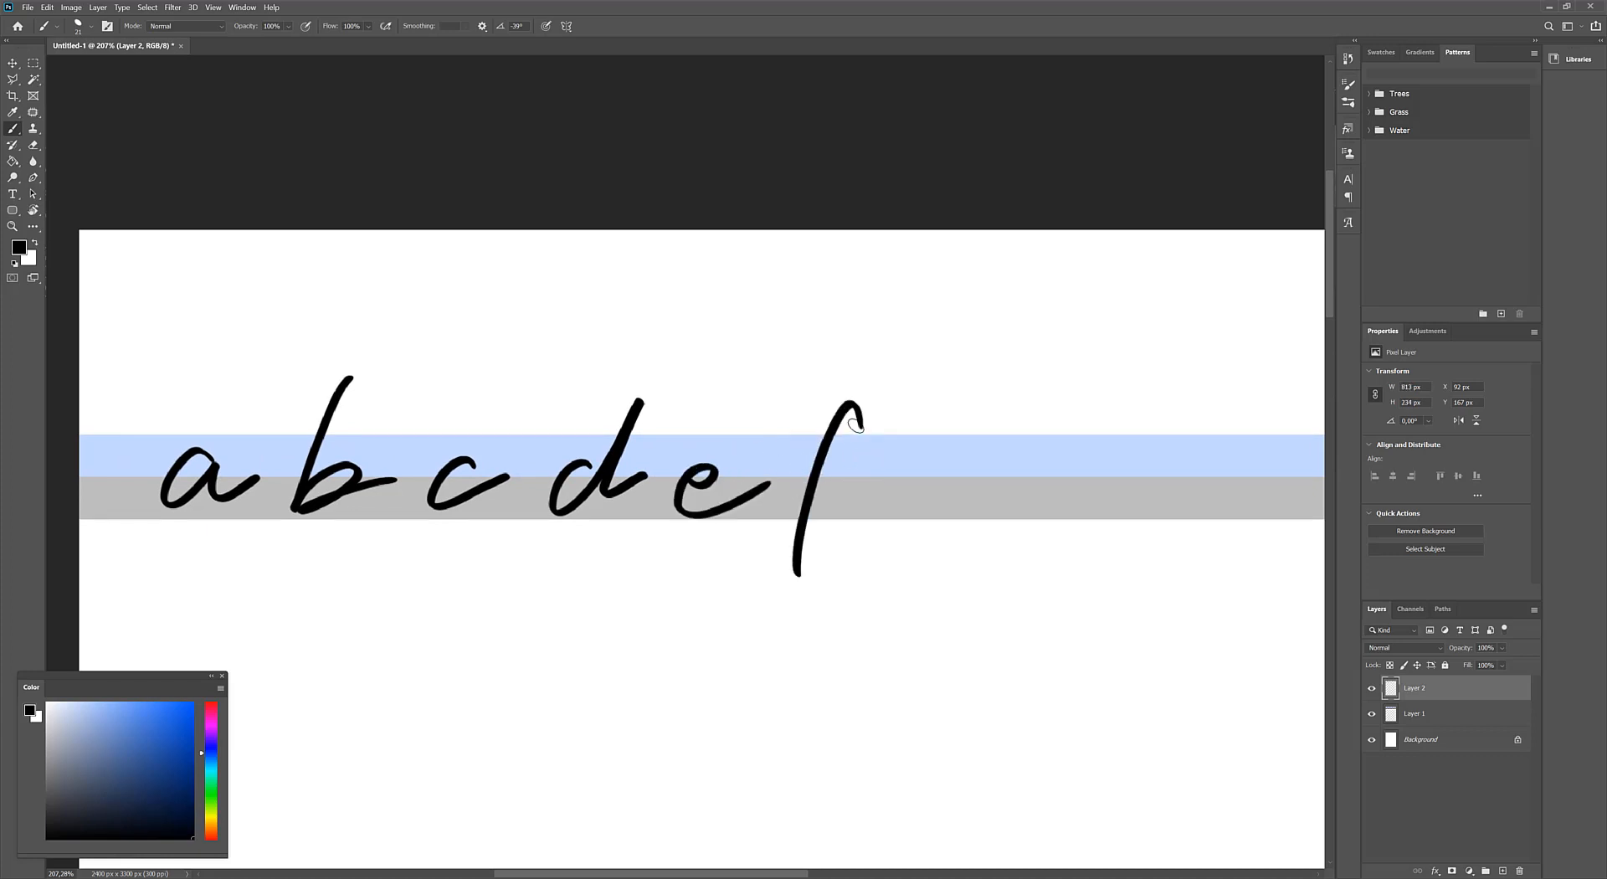
pyautogui.hotkey('ctrl', 'z')
pyautogui.moveTo(865, 417)
pyautogui.mouseDown()
pyautogui.moveTo(821, 458)
pyautogui.moveTo(787, 578)
pyautogui.moveTo(798, 492)
pyautogui.moveTo(940, 469)
pyautogui.moveTo(867, 575)
pyautogui.moveTo(985, 471)
pyautogui.moveTo(738, 487)
pyautogui.mouseUp()
pyautogui.moveTo(810, 417)
pyautogui.mouseDown()
pyautogui.moveTo(743, 544)
pyautogui.moveTo(837, 484)
pyautogui.moveTo(890, 537)
pyautogui.moveTo(899, 476)
pyautogui.moveTo(905, 624)
pyautogui.moveTo(1051, 498)
pyautogui.mouseUp()
pyautogui.click(895, 477)
pyautogui.click(1006, 482)
pyautogui.moveTo(1134, 469)
pyautogui.mouseDown()
pyautogui.moveTo(929, 511)
pyautogui.moveTo(866, 601)
pyautogui.moveTo(946, 555)
pyautogui.moveTo(976, 513)
pyautogui.mouseUp()
pyautogui.hotkey('ctrl', 'z')
pyautogui.moveTo(896, 557)
pyautogui.mouseDown()
pyautogui.moveTo(950, 512)
pyautogui.moveTo(968, 542)
pyautogui.mouseUp()
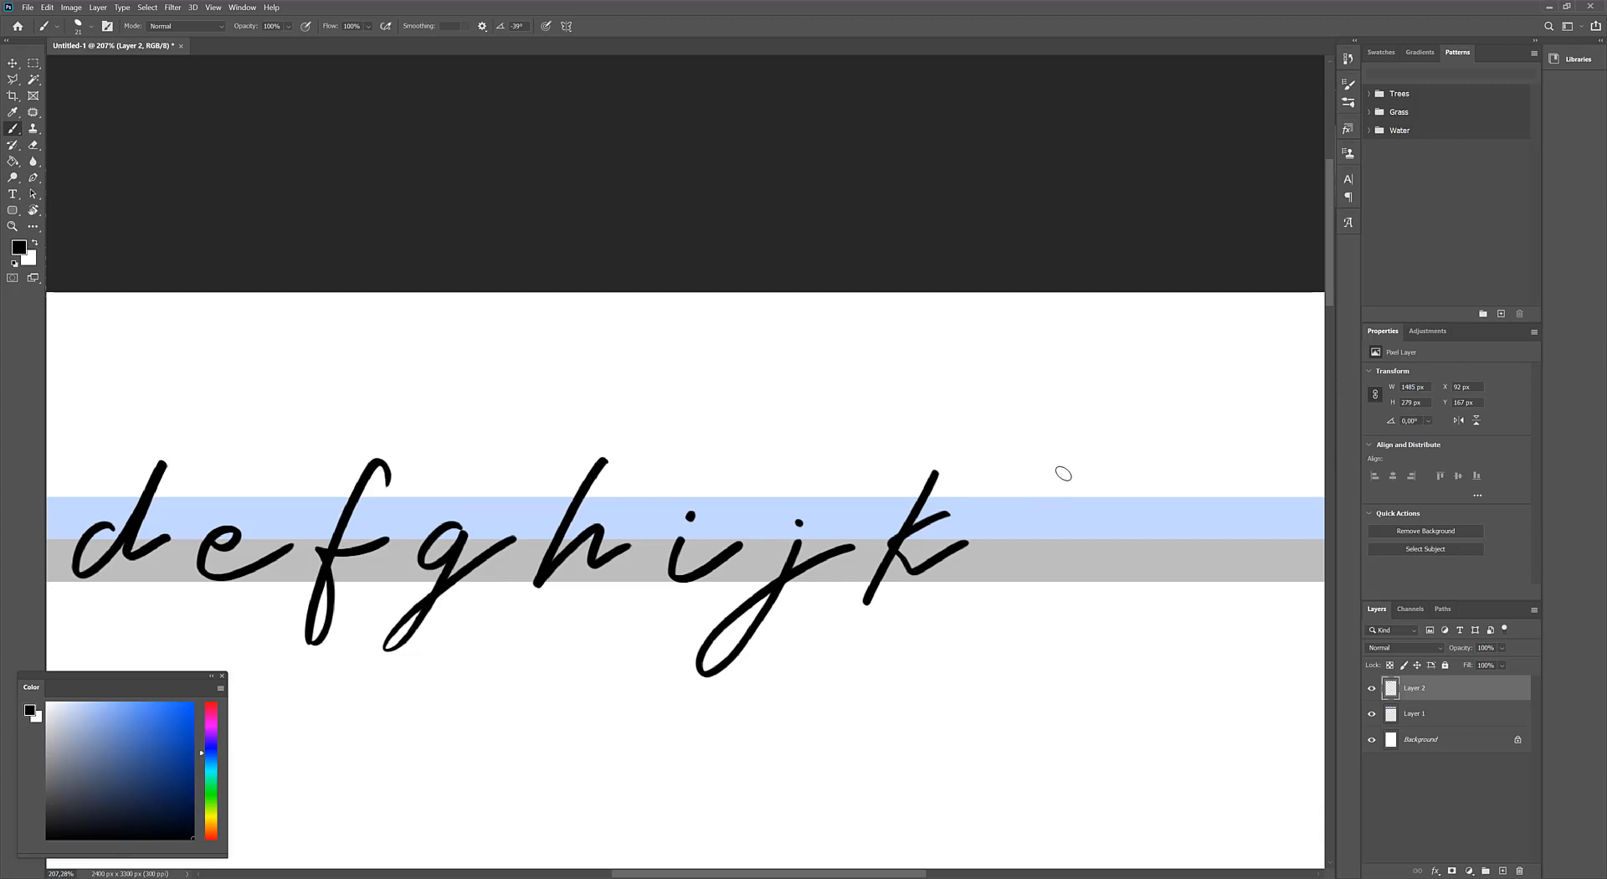
# Handwrite the lowercase letters l, m, n, o and p up to the band's far end, redrawing the l and m
pyautogui.moveTo(1000, 605)
pyautogui.mouseDown()
pyautogui.moveTo(1017, 525)
pyautogui.moveTo(1065, 529)
pyautogui.moveTo(921, 537)
pyautogui.mouseUp()
pyautogui.hotkey('ctrl', 'z')
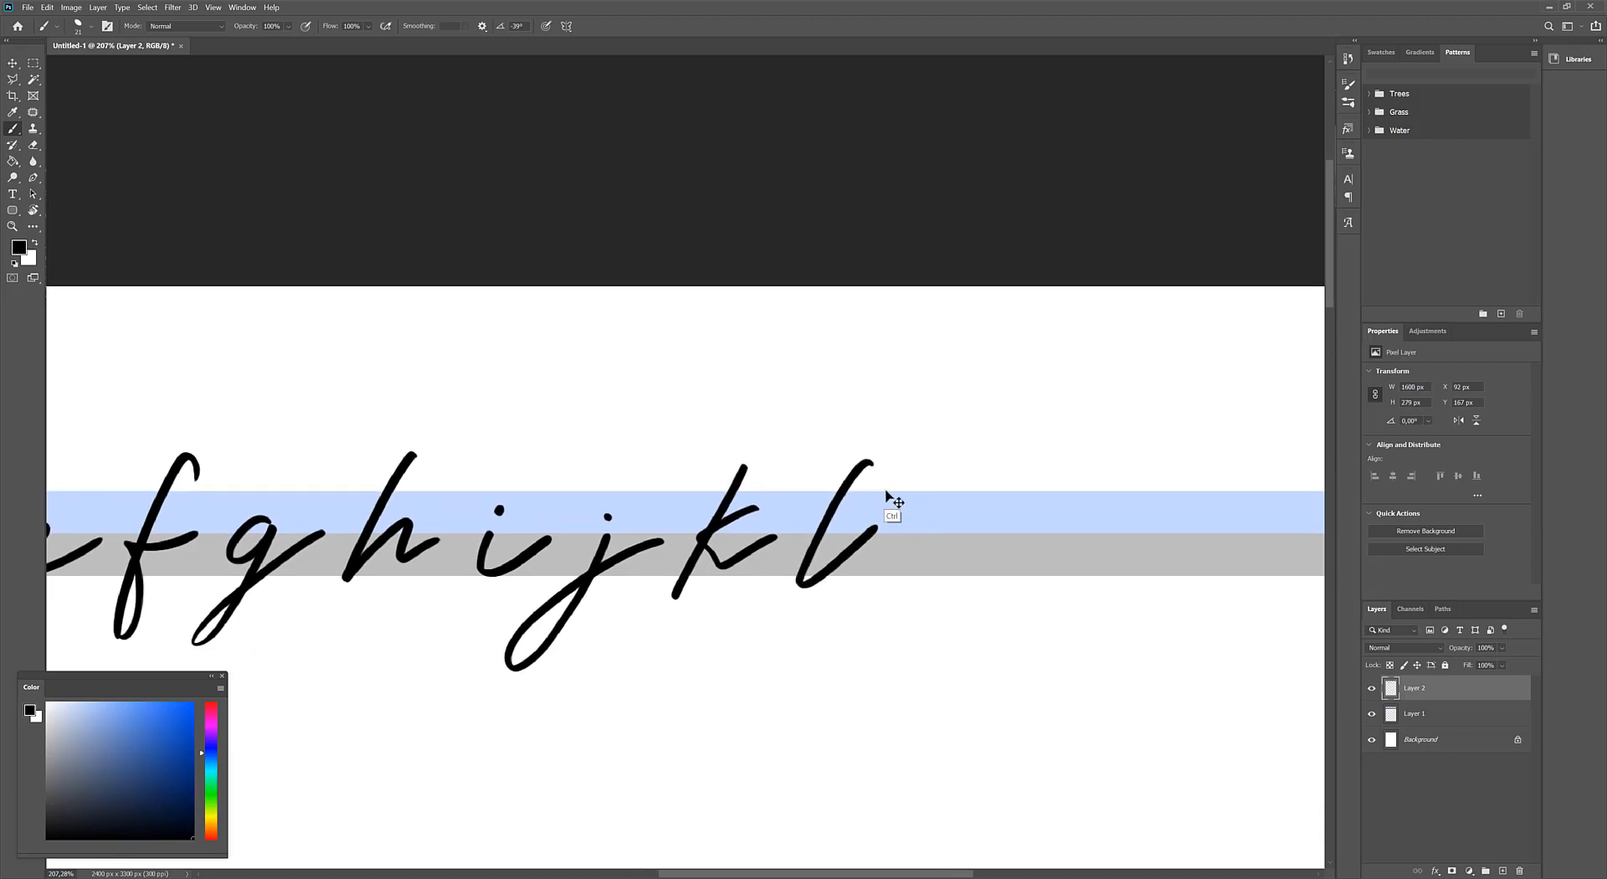
pyautogui.hotkey('ctrl', 'z')
pyautogui.moveTo(870, 461)
pyautogui.mouseDown()
pyautogui.moveTo(807, 555)
pyautogui.moveTo(1034, 522)
pyautogui.mouseUp()
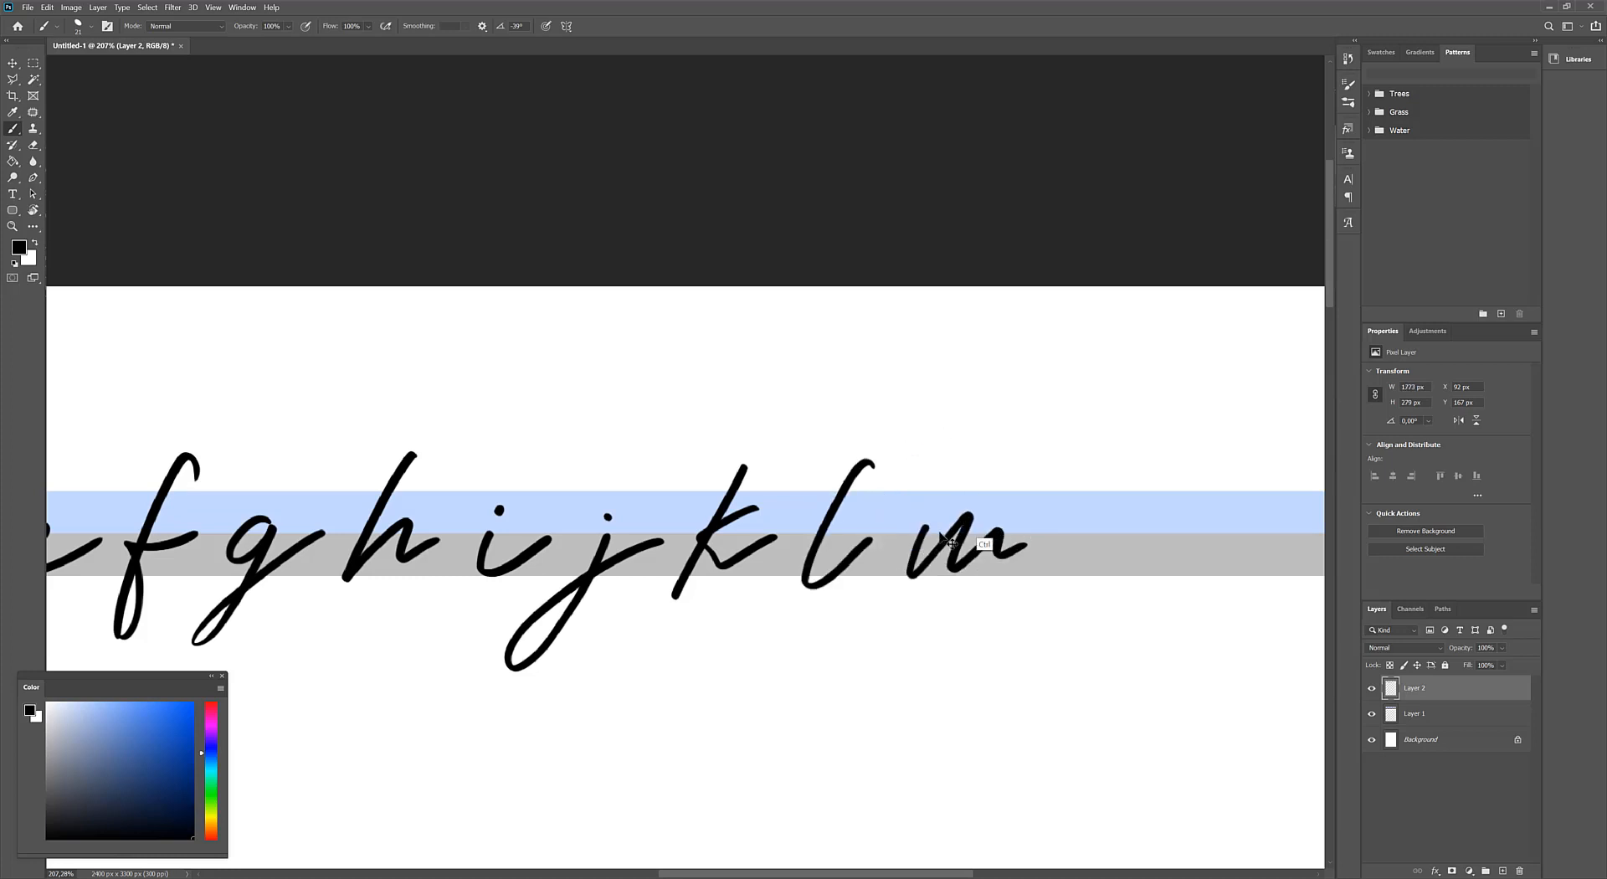
pyautogui.hotkey('ctrl', 'z')
pyautogui.moveTo(910, 574)
pyautogui.mouseDown()
pyautogui.moveTo(966, 522)
pyautogui.moveTo(1024, 533)
pyautogui.mouseUp()
pyautogui.hotkey('ctrl', 'z')
pyautogui.moveTo(910, 574)
pyautogui.mouseDown()
pyautogui.moveTo(961, 520)
pyautogui.moveTo(1022, 545)
pyautogui.moveTo(1041, 533)
pyautogui.moveTo(858, 563)
pyautogui.moveTo(1037, 534)
pyautogui.moveTo(1151, 565)
pyautogui.moveTo(1209, 552)
pyautogui.mouseUp()
pyautogui.hotkey('ctrl', 'z')
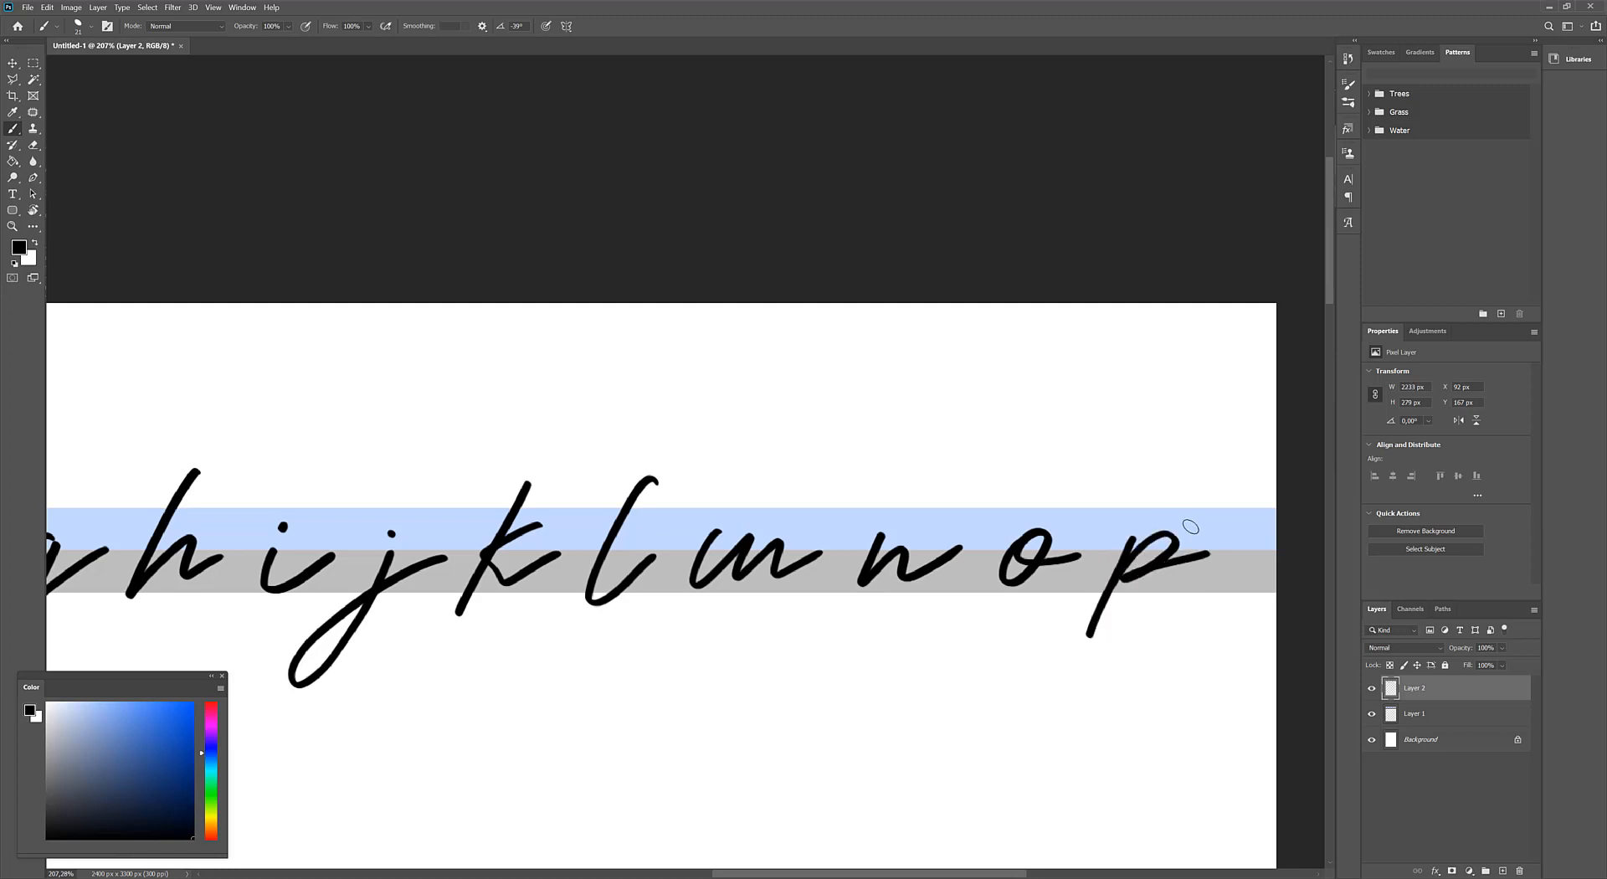
# Lower the opacity of the a–p letters' layer to 12% and add a new empty layer above it
pyautogui.click(1503, 649)
pyautogui.moveTo(1490, 661); pyautogui.dragTo(1474, 667)
pyautogui.click(1500, 872)
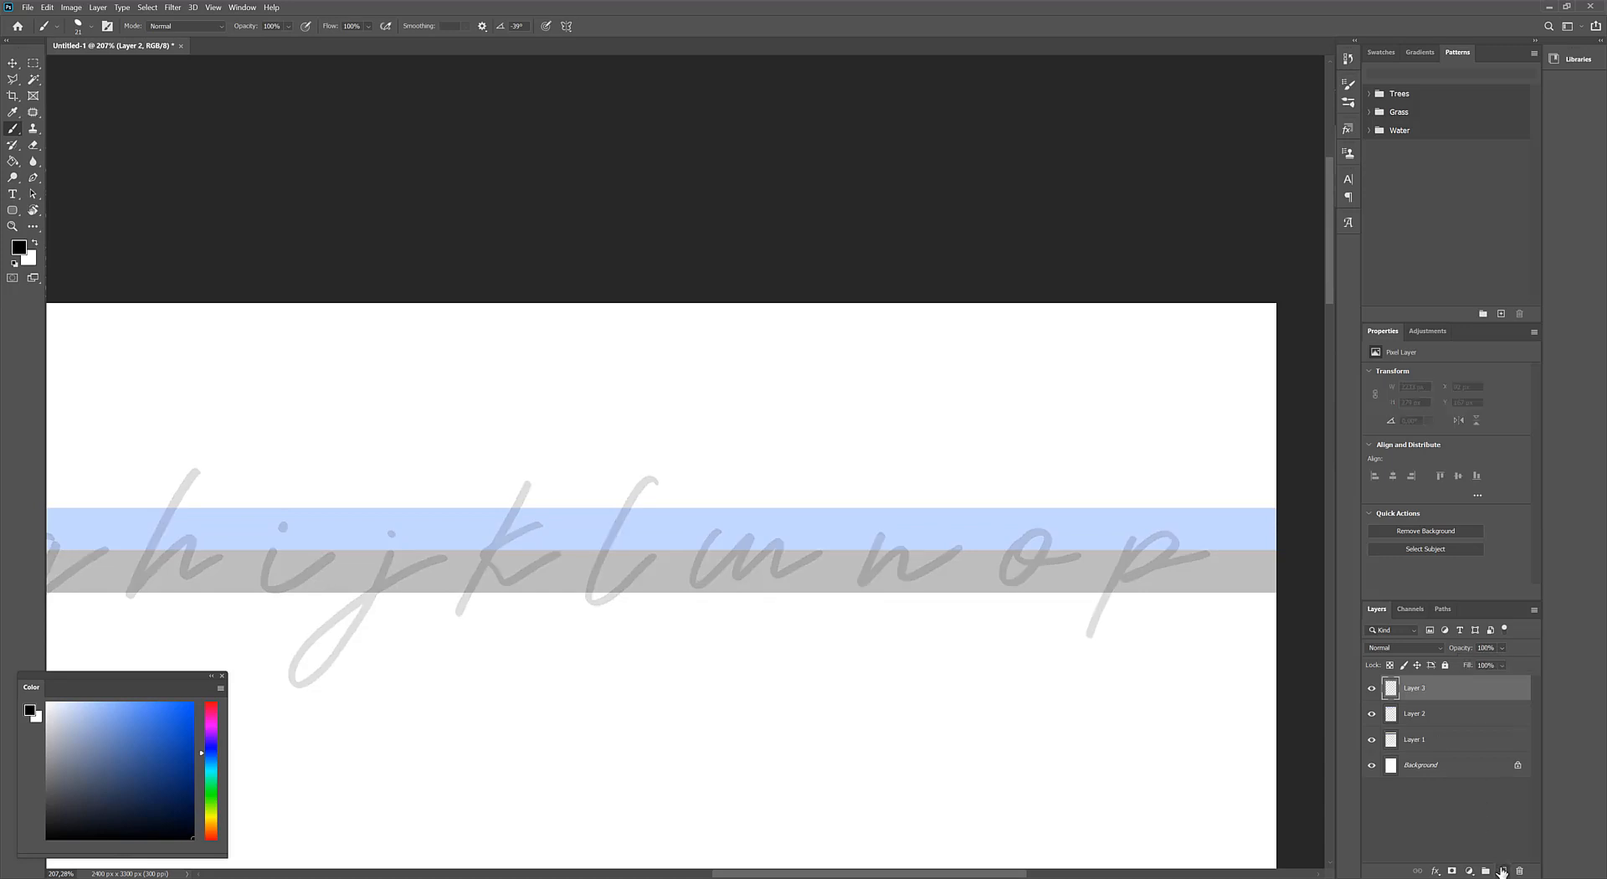
# On the new layer, handwrite a lowercase q and r over the faded a and b, undoing unsuitable attempts
pyautogui.hscroll(-10, 715, 416)
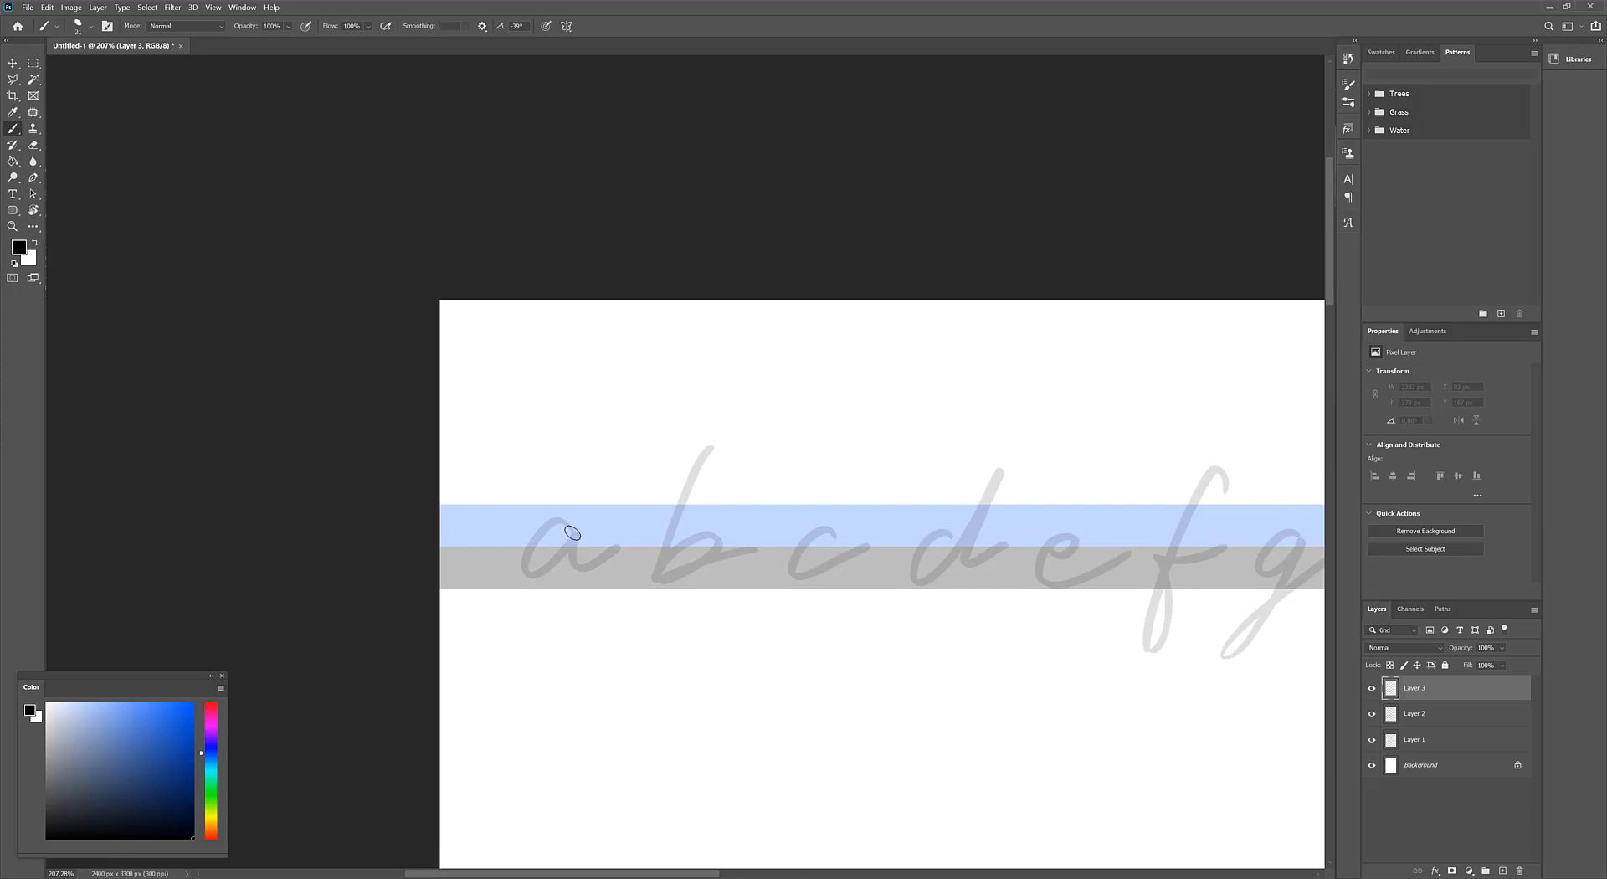
pyautogui.moveTo(572, 533)
pyautogui.mouseDown()
pyautogui.moveTo(565, 574)
pyautogui.moveTo(584, 564)
pyautogui.moveTo(574, 532)
pyautogui.moveTo(542, 574)
pyautogui.moveTo(612, 544)
pyautogui.moveTo(531, 564)
pyautogui.moveTo(579, 536)
pyautogui.moveTo(578, 569)
pyautogui.moveTo(628, 548)
pyautogui.mouseUp()
pyautogui.hotkey('ctrl', 'z')
pyautogui.hotkey('ctrl', 'z')
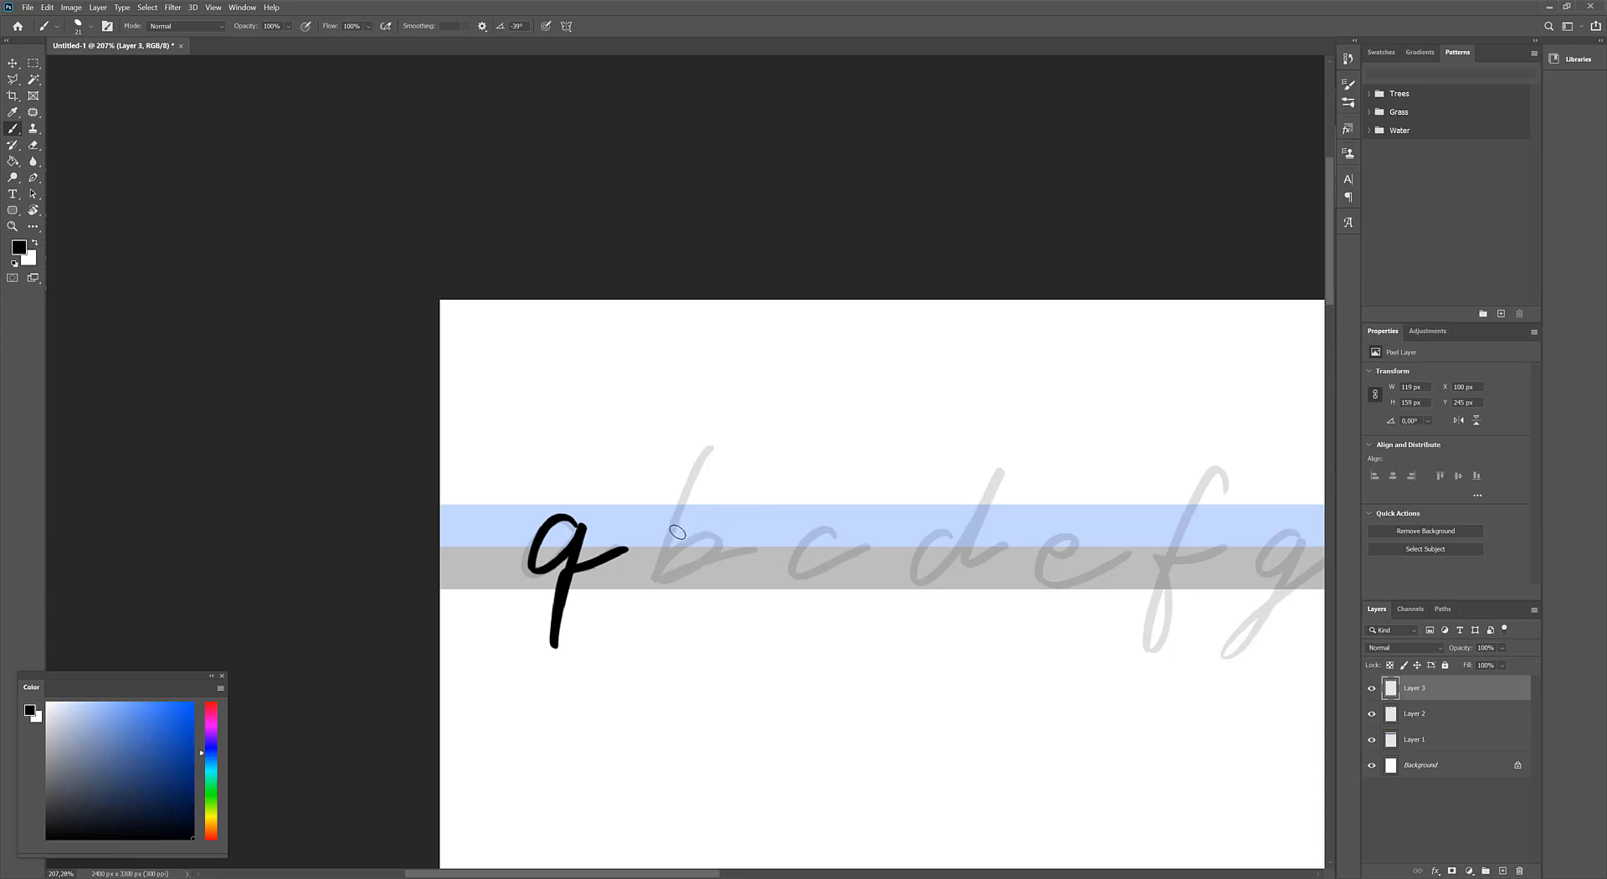
pyautogui.moveTo(670, 545)
pyautogui.mouseDown()
pyautogui.moveTo(711, 575)
pyautogui.moveTo(667, 521)
pyautogui.moveTo(666, 582)
pyautogui.moveTo(743, 542)
pyautogui.moveTo(676, 508)
pyautogui.moveTo(673, 562)
pyautogui.moveTo(737, 535)
pyautogui.mouseUp()
pyautogui.hotkey('ctrl', 'z')
pyautogui.hotkey('ctrl', 'z')
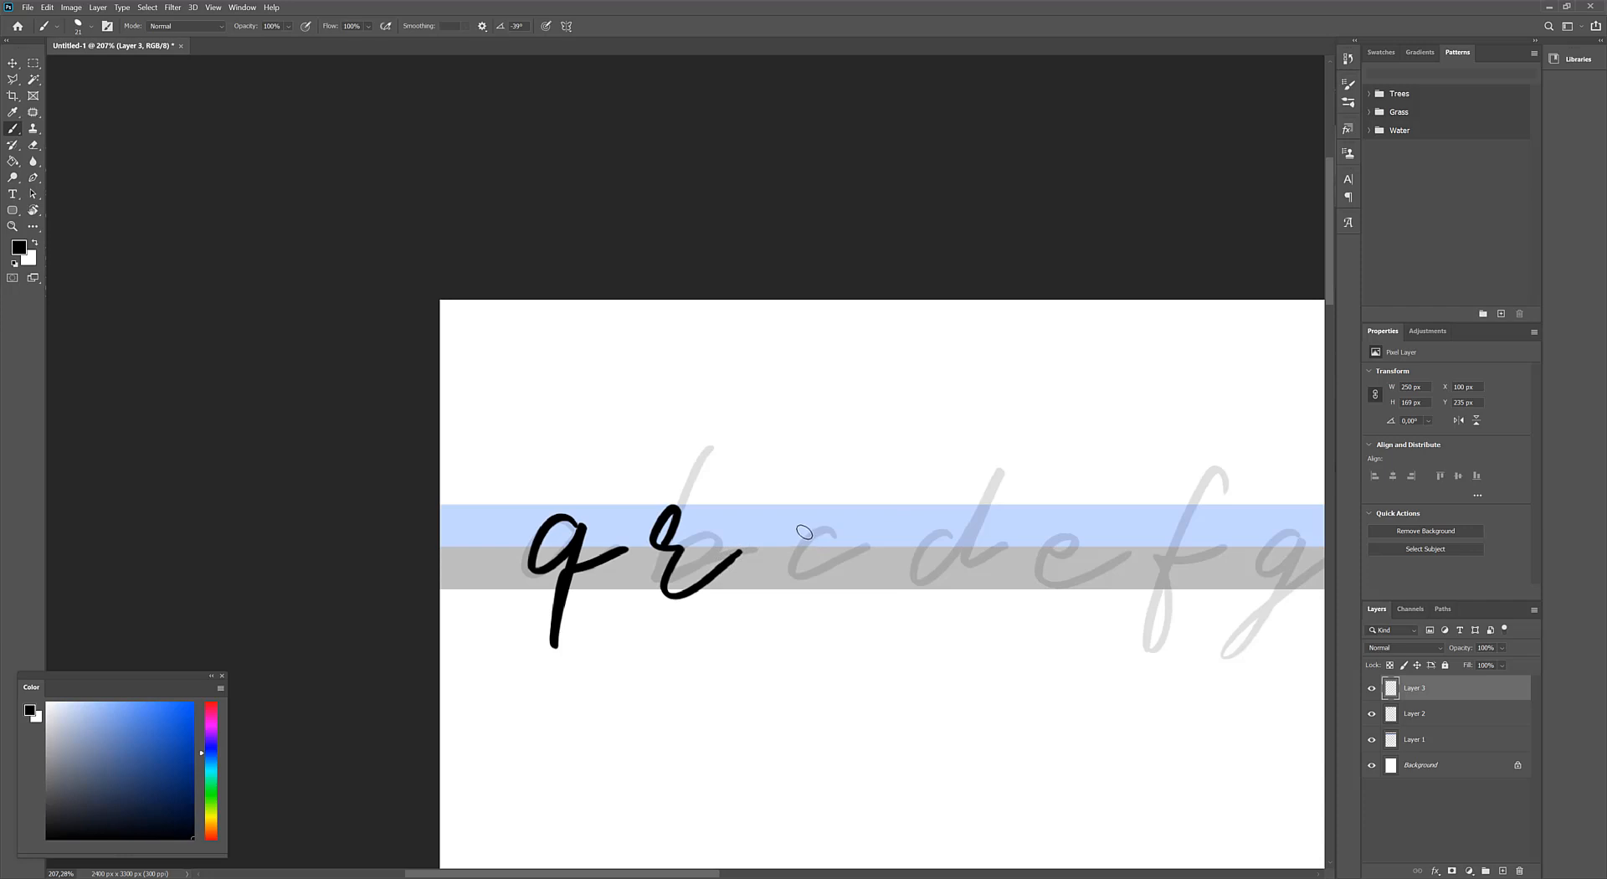
# Handwrite a lowercase s with a low looping tail after the r, undoing the unsuitable versions
pyautogui.moveTo(812, 519); pyautogui.dragTo(758, 617)
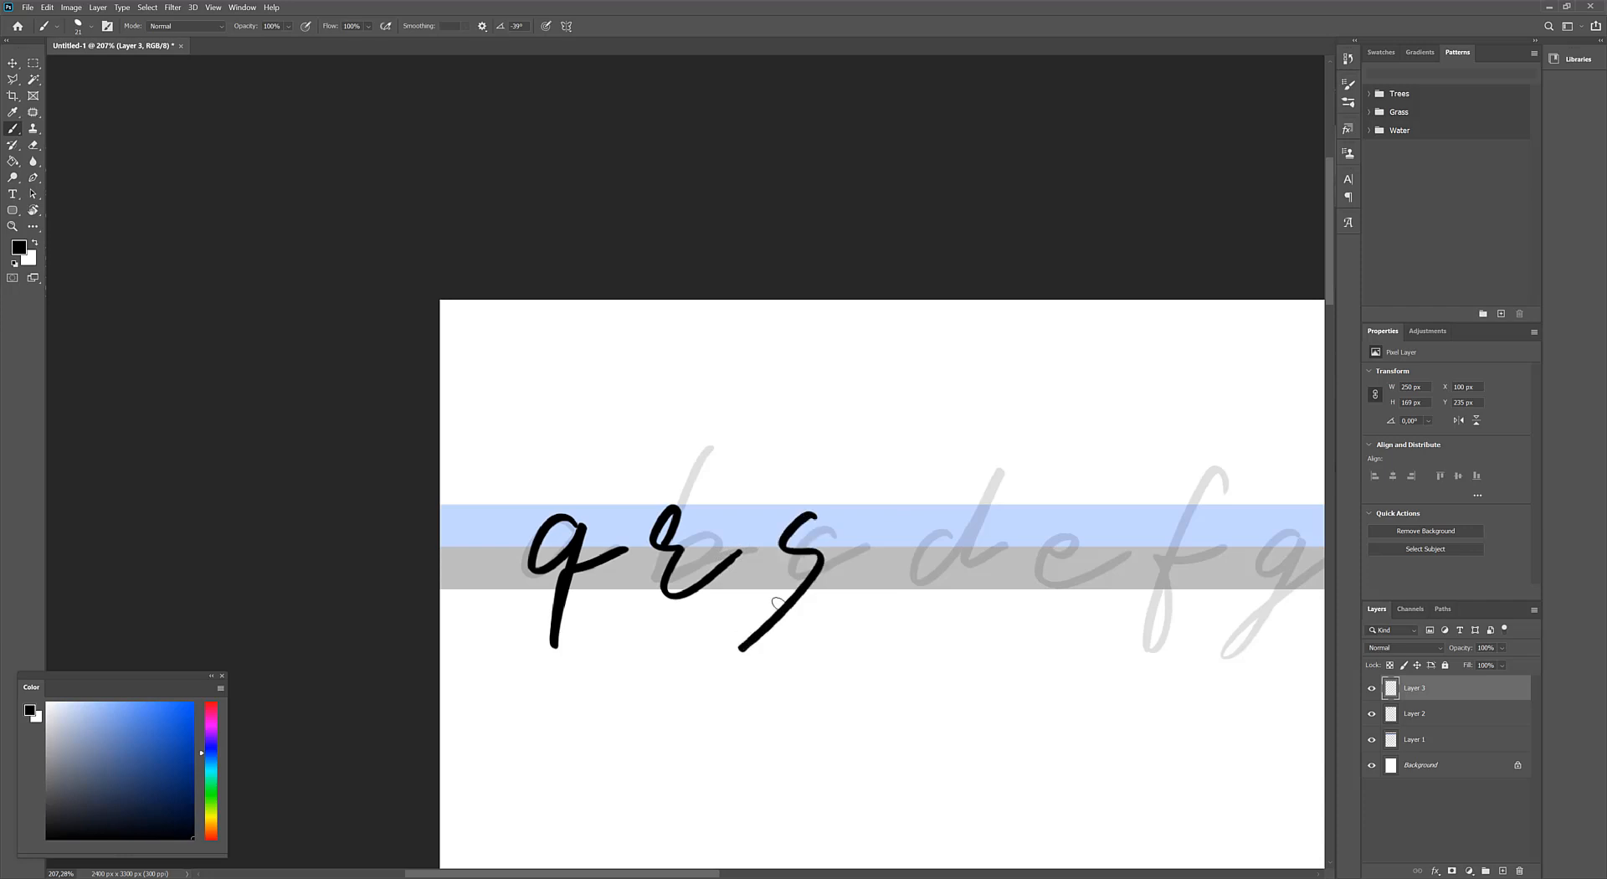
pyautogui.hotkey('ctrl', 'z')
pyautogui.moveTo(816, 512); pyautogui.dragTo(758, 617)
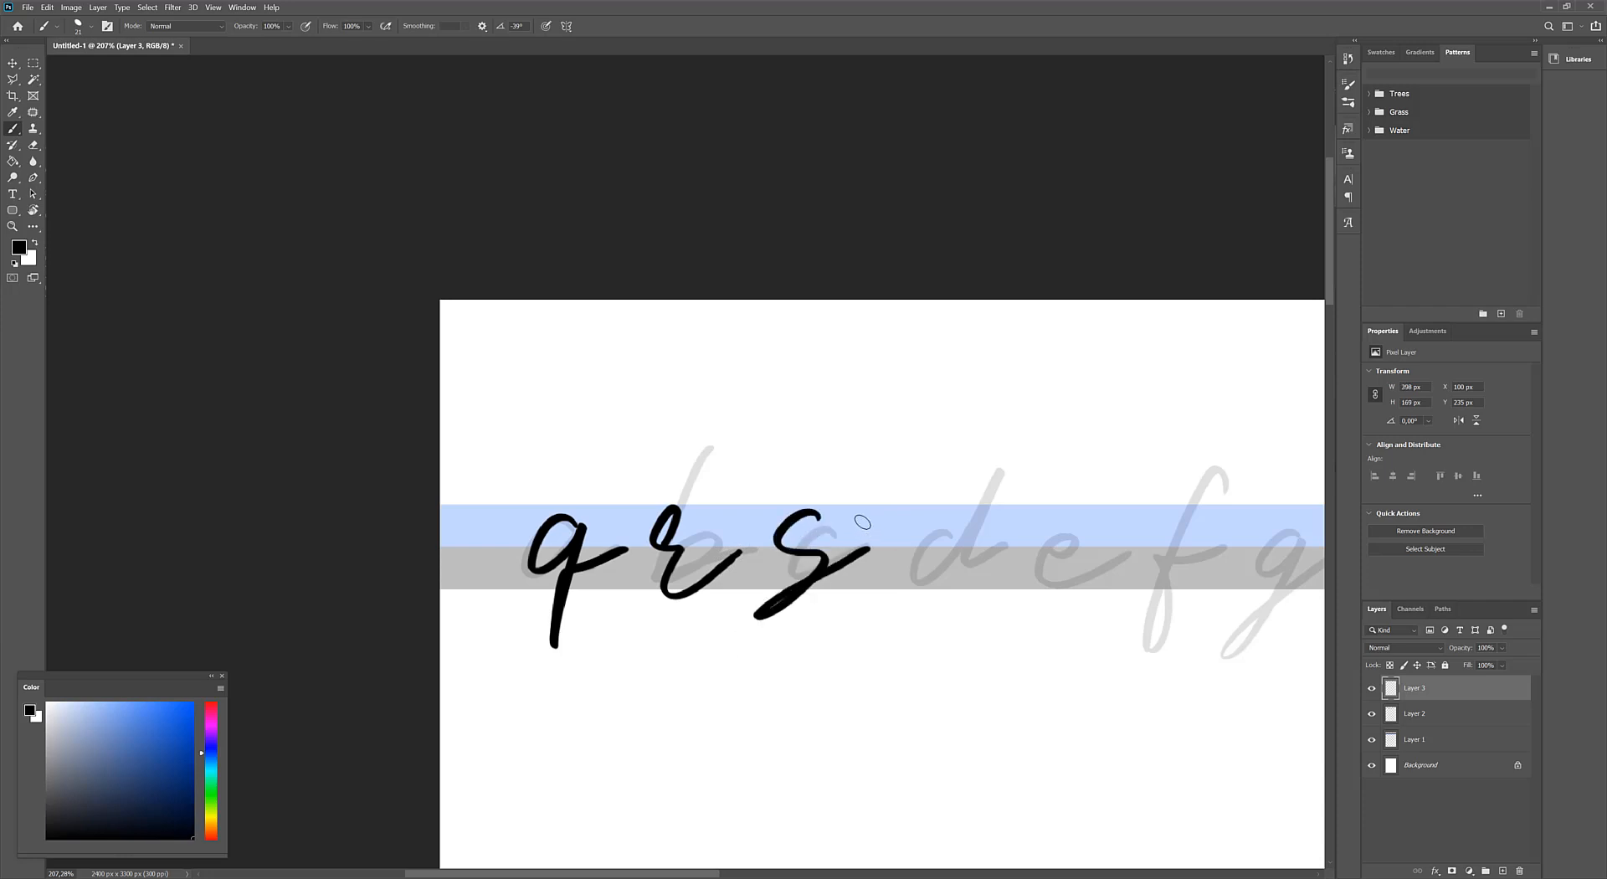
pyautogui.hotkey('ctrl', 'z')
pyautogui.moveTo(809, 526)
pyautogui.mouseDown()
pyautogui.moveTo(810, 573)
pyautogui.moveTo(843, 556)
pyautogui.moveTo(848, 533)
pyautogui.moveTo(782, 542)
pyautogui.moveTo(771, 616)
pyautogui.moveTo(875, 548)
pyautogui.mouseUp()
pyautogui.hotkey('ctrl', 'z')
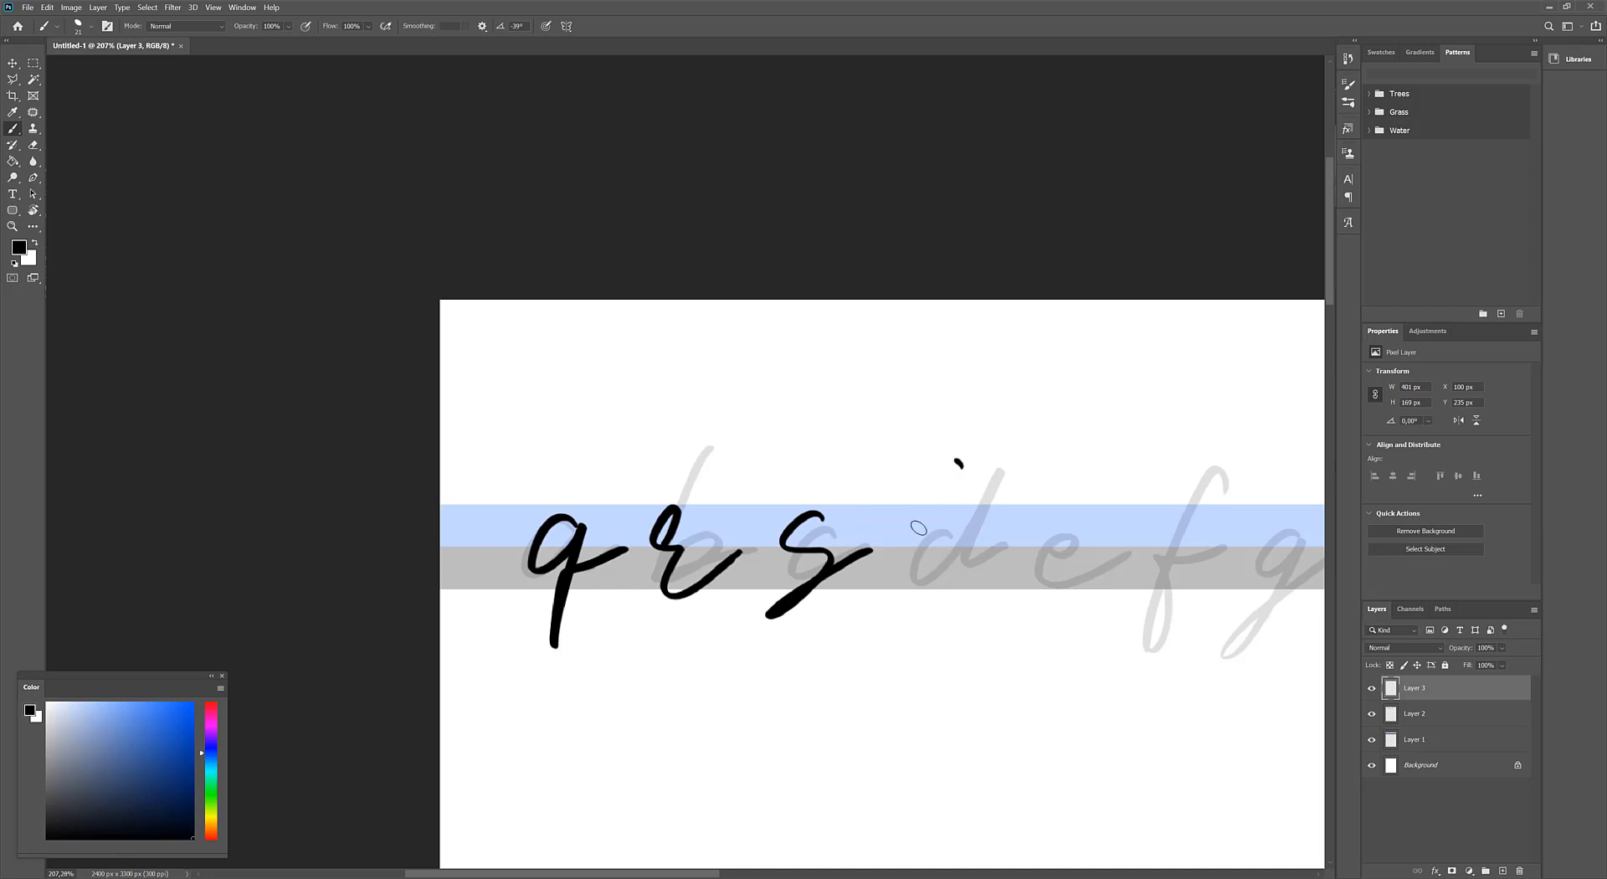
# Handwrite a tall lowercase t after the s and redraw its crossbar slightly longer
pyautogui.moveTo(954, 460); pyautogui.dragTo(960, 532)
pyautogui.hotkey('ctrl', 'z')
pyautogui.moveTo(971, 459)
pyautogui.mouseDown()
pyautogui.moveTo(963, 508)
pyautogui.moveTo(1014, 486)
pyautogui.mouseUp()
pyautogui.moveTo(1098, 516); pyautogui.dragTo(834, 531)
pyautogui.hotkey('ctrl', 'z')
pyautogui.moveTo(629, 502); pyautogui.dragTo(727, 501)
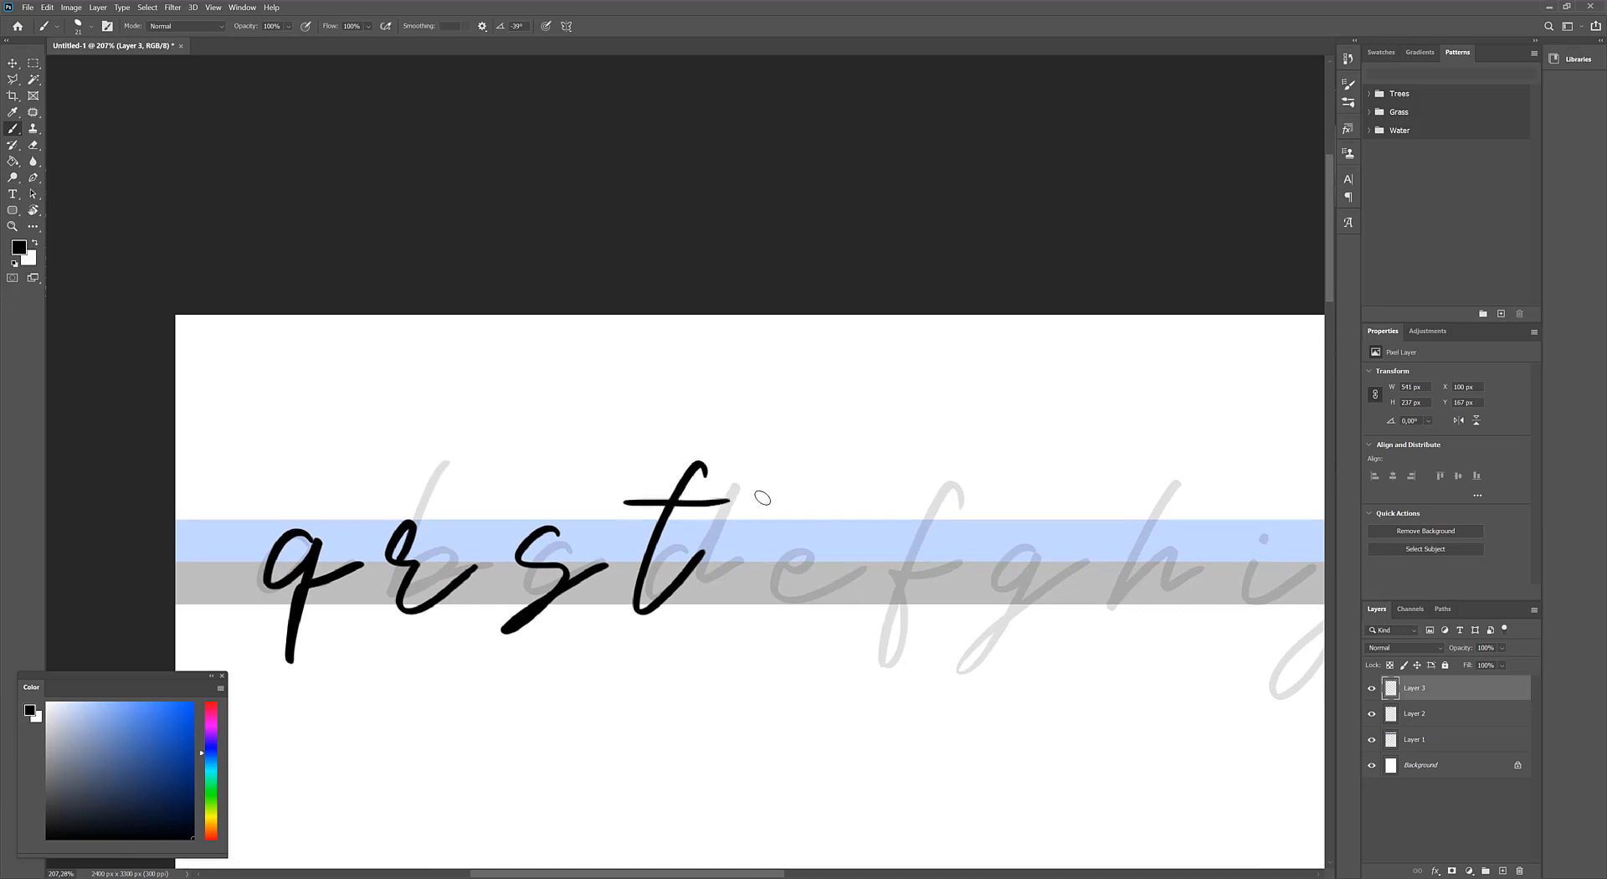
pyautogui.hotkey('ctrl', 'z')
pyautogui.moveTo(628, 502)
pyautogui.mouseDown()
pyautogui.moveTo(761, 505)
pyautogui.moveTo(745, 501)
pyautogui.mouseUp()
# Handwrite the lowercase letters u, v, w, x and y after the t along the guide band
pyautogui.moveTo(768, 600)
pyautogui.mouseDown()
pyautogui.moveTo(948, 540)
pyautogui.moveTo(965, 564)
pyautogui.moveTo(933, 549)
pyautogui.moveTo(978, 560)
pyautogui.moveTo(1041, 609)
pyautogui.moveTo(1118, 551)
pyautogui.moveTo(1000, 595)
pyautogui.moveTo(1121, 548)
pyautogui.mouseUp()
pyautogui.hotkey('ctrl', 'z')
pyautogui.hotkey('ctrl', 'z')
pyautogui.hotkey('ctrl', 'z')
pyautogui.moveTo(994, 586)
pyautogui.mouseDown()
pyautogui.moveTo(1028, 603)
pyautogui.moveTo(1137, 553)
pyautogui.mouseUp()
pyautogui.hscroll(3, 926, 568)
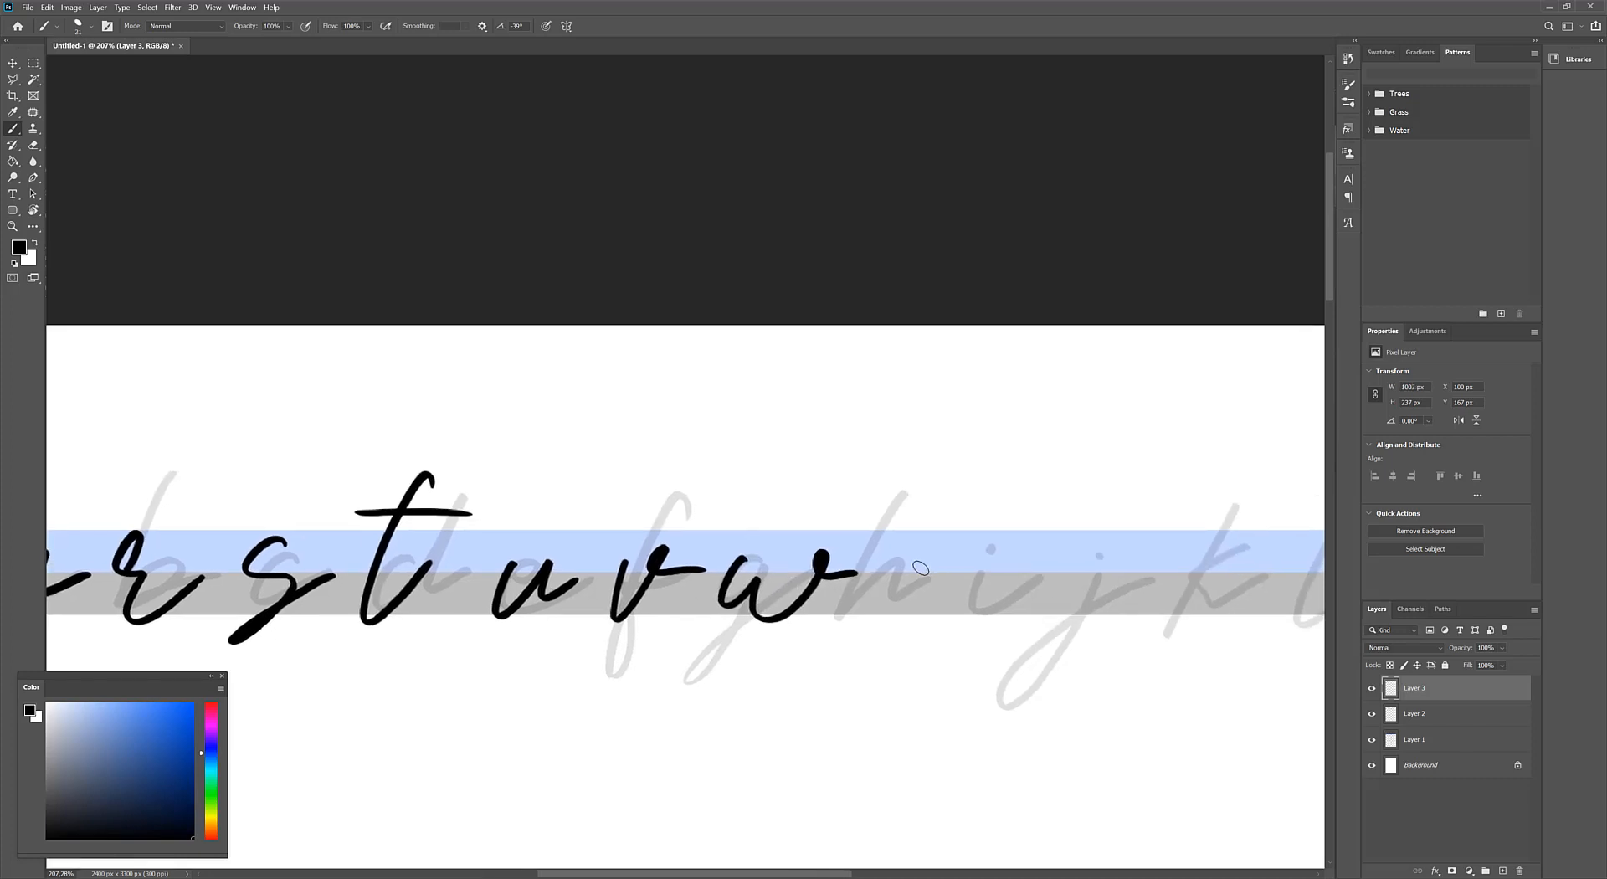
pyautogui.moveTo(921, 568)
pyautogui.mouseDown()
pyautogui.moveTo(944, 602)
pyautogui.moveTo(1005, 569)
pyautogui.mouseUp()
pyautogui.moveTo(889, 614)
pyautogui.mouseDown()
pyautogui.moveTo(980, 546)
pyautogui.moveTo(1041, 683)
pyautogui.moveTo(1168, 556)
pyautogui.mouseUp()
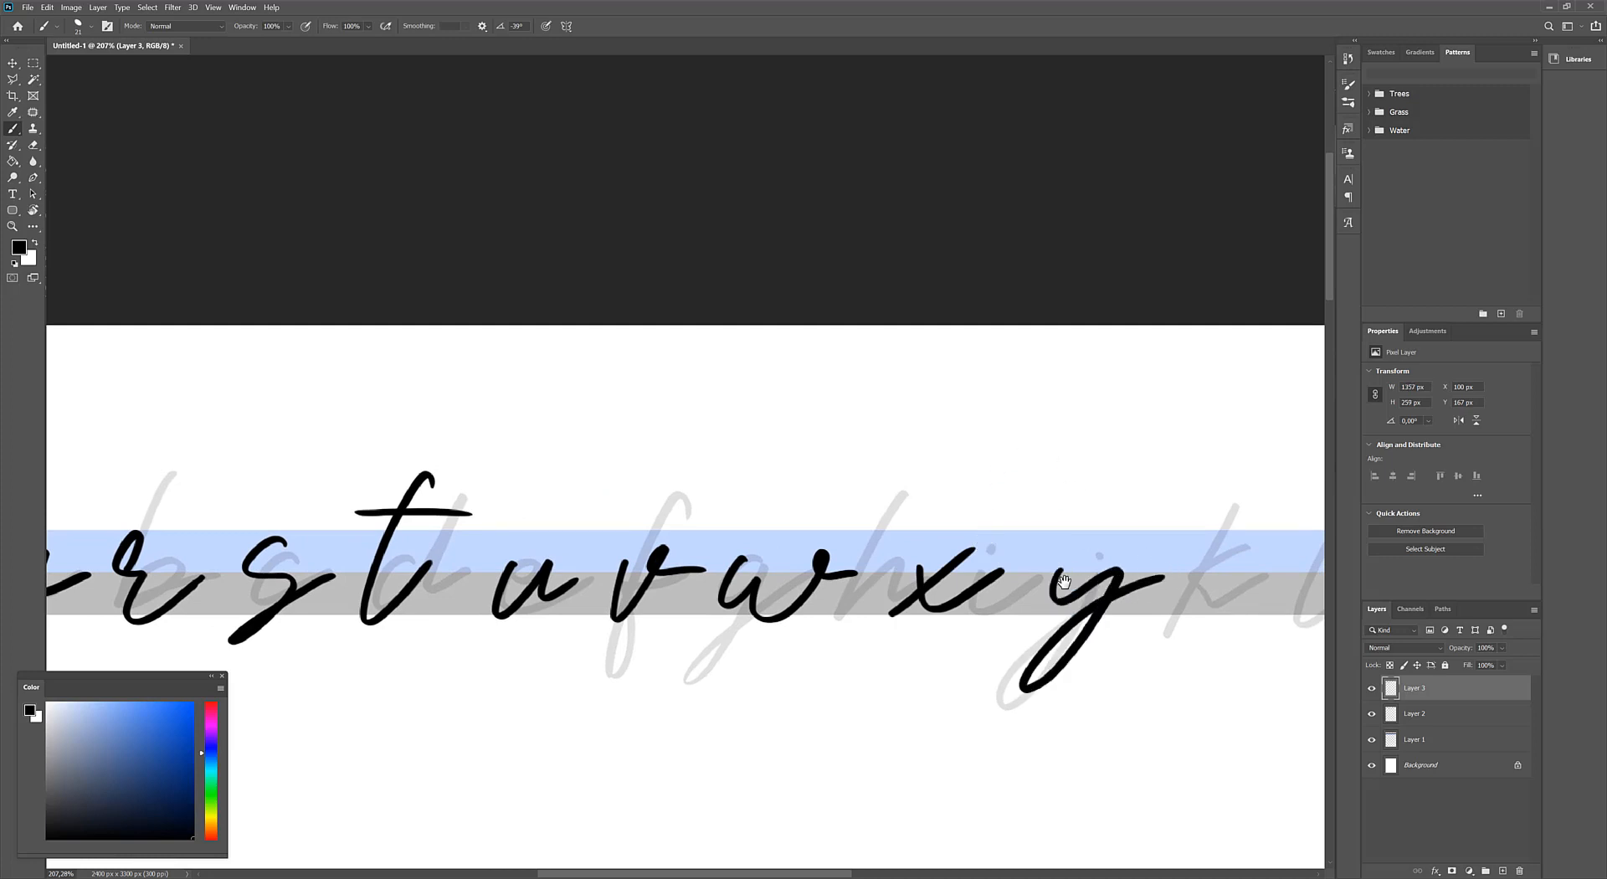
# Handwrite a lowercase z with a looped descender after the y, replacing the earlier flat versions
pyautogui.hscroll(3, 990, 559)
pyautogui.moveTo(974, 583)
pyautogui.mouseDown()
pyautogui.moveTo(1000, 582)
pyautogui.moveTo(1042, 619)
pyautogui.mouseUp()
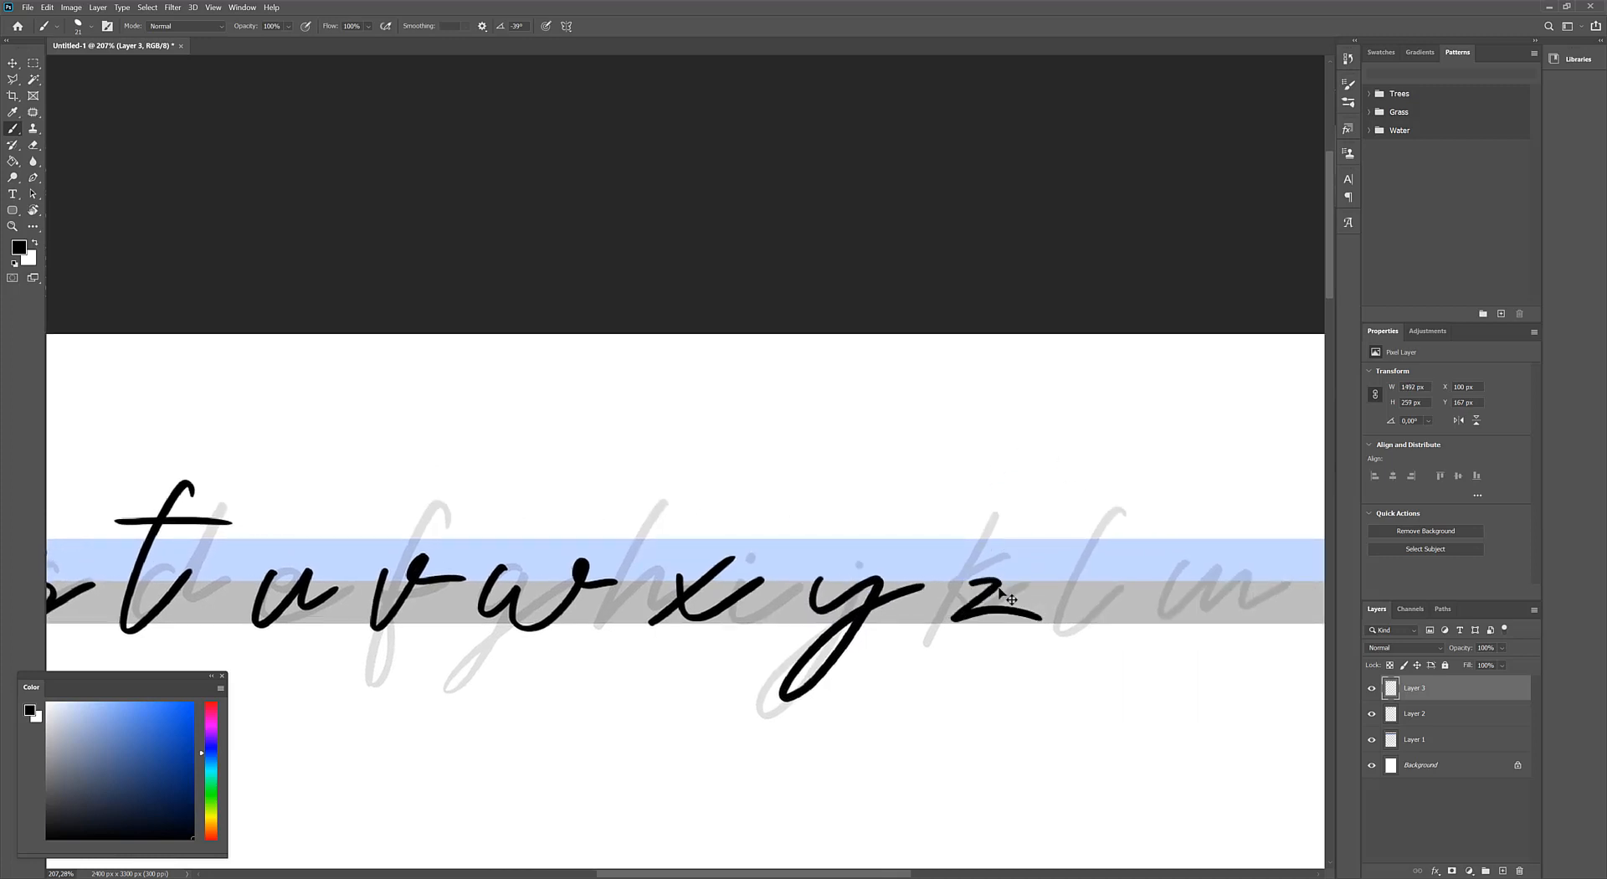
pyautogui.hotkey('ctrl', 'z')
pyautogui.moveTo(952, 589)
pyautogui.mouseDown()
pyautogui.moveTo(1023, 608)
pyautogui.moveTo(941, 651)
pyautogui.moveTo(1050, 586)
pyautogui.mouseUp()
pyautogui.hotkey('ctrl', 'z')
pyautogui.hotkey('ctrl', 'z')
pyautogui.moveTo(954, 579)
pyautogui.mouseDown()
pyautogui.moveTo(989, 589)
pyautogui.moveTo(959, 601)
pyautogui.moveTo(942, 665)
pyautogui.moveTo(1056, 576)
pyautogui.mouseUp()
pyautogui.hotkey('ctrl', 'z')
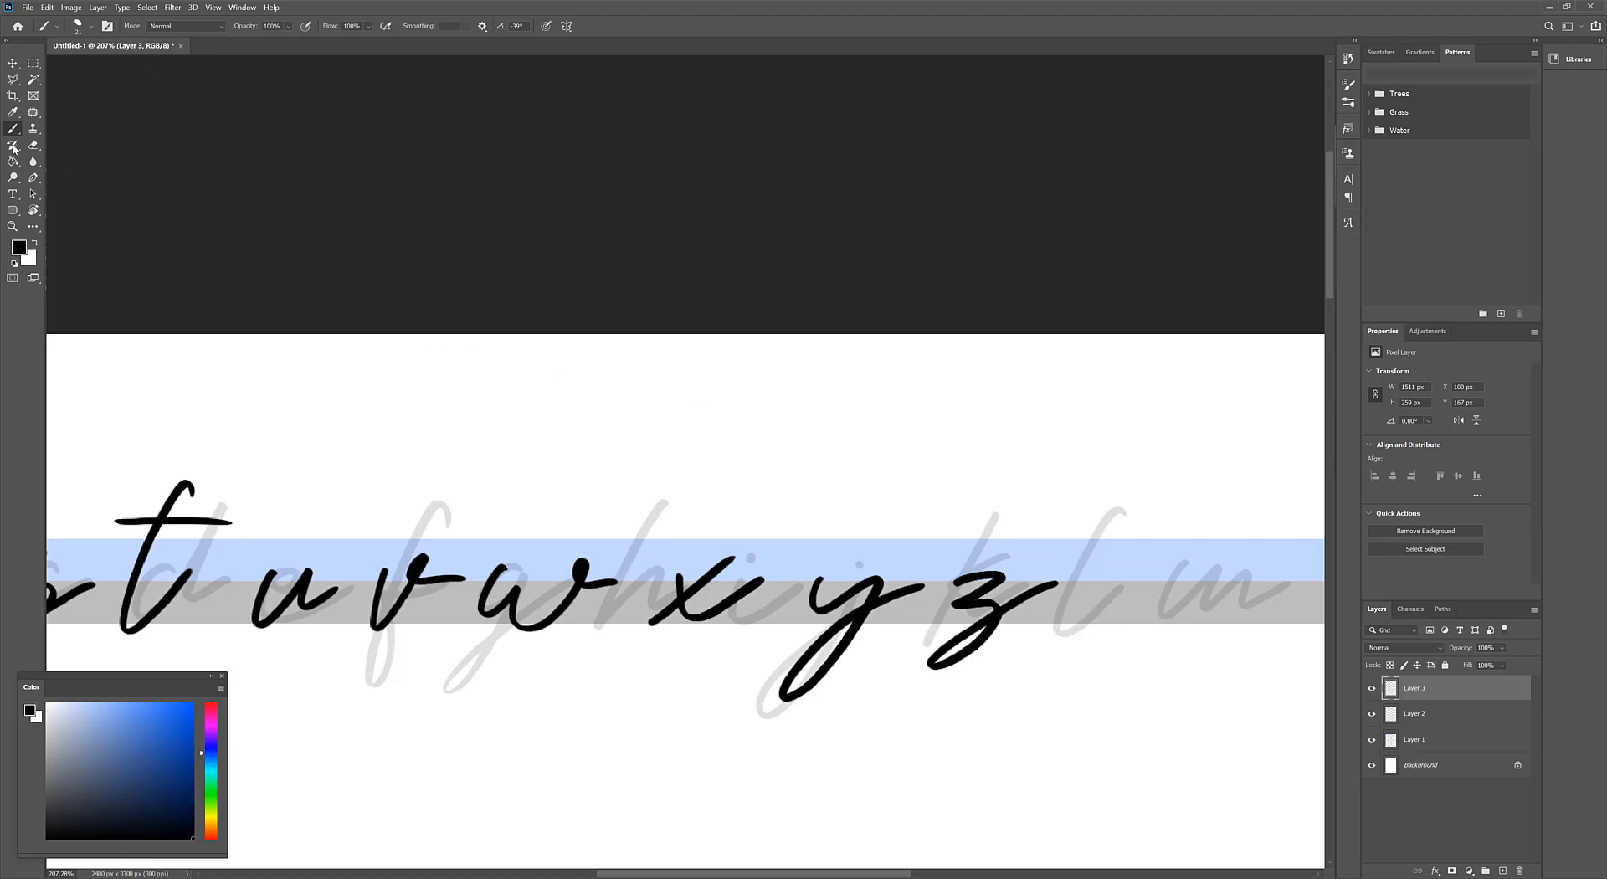
# Move the q–z letters below the guide band as a second row, with the q aligned under the faded a
pyautogui.click(12, 64)
pyautogui.scroll(-2, 710, 537)
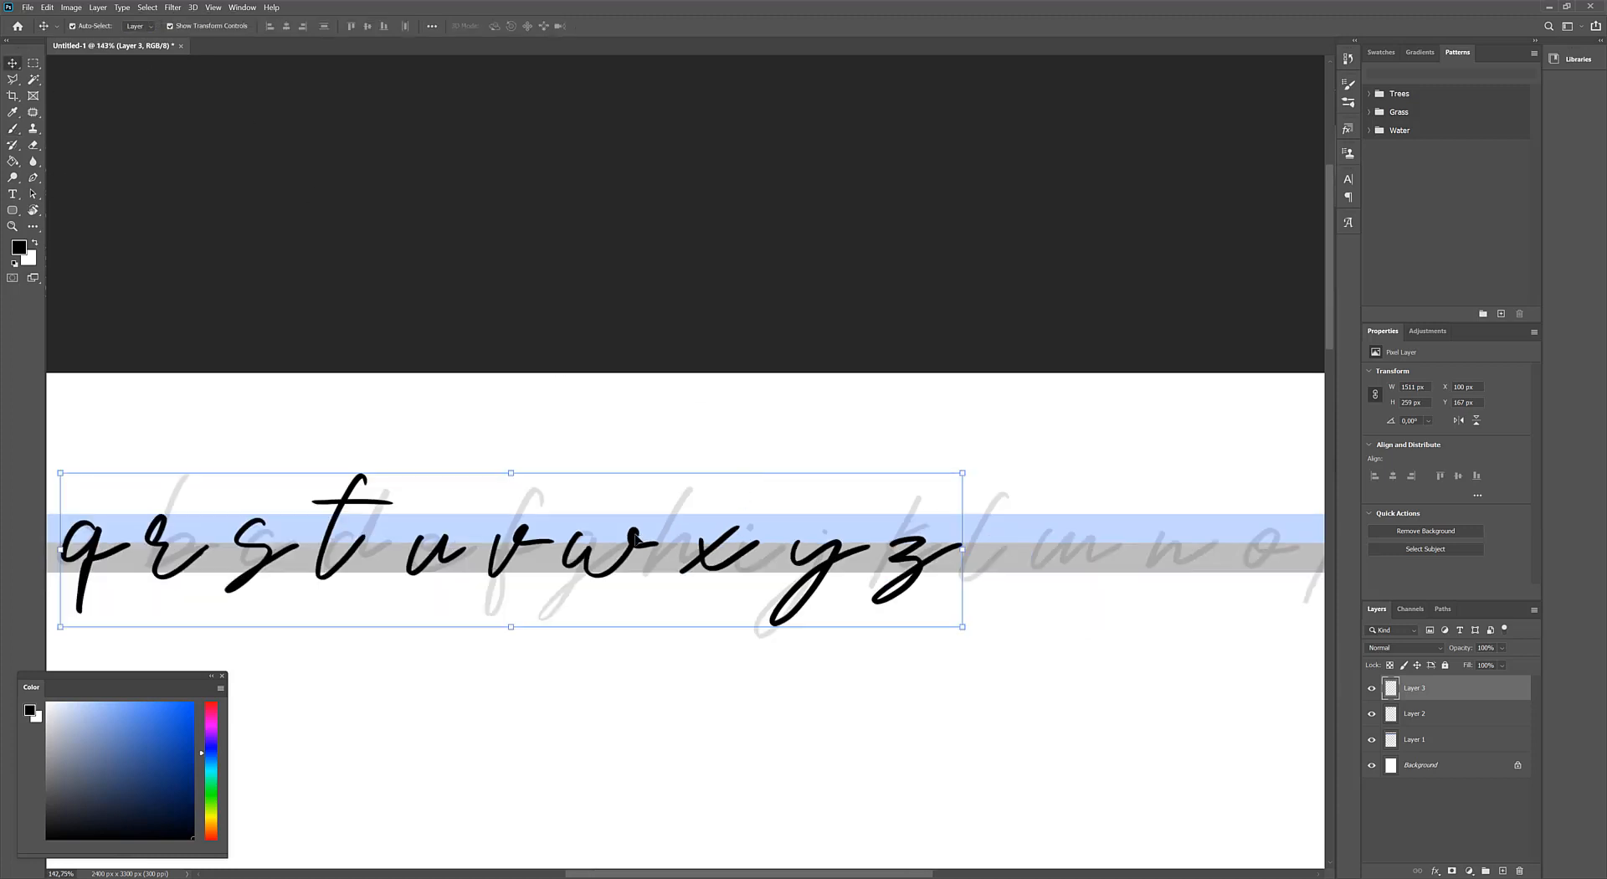
pyautogui.moveTo(636, 540); pyautogui.dragTo(631, 696)
pyautogui.scroll(-2, 951, 506)
pyautogui.scroll(1, 492, 620)
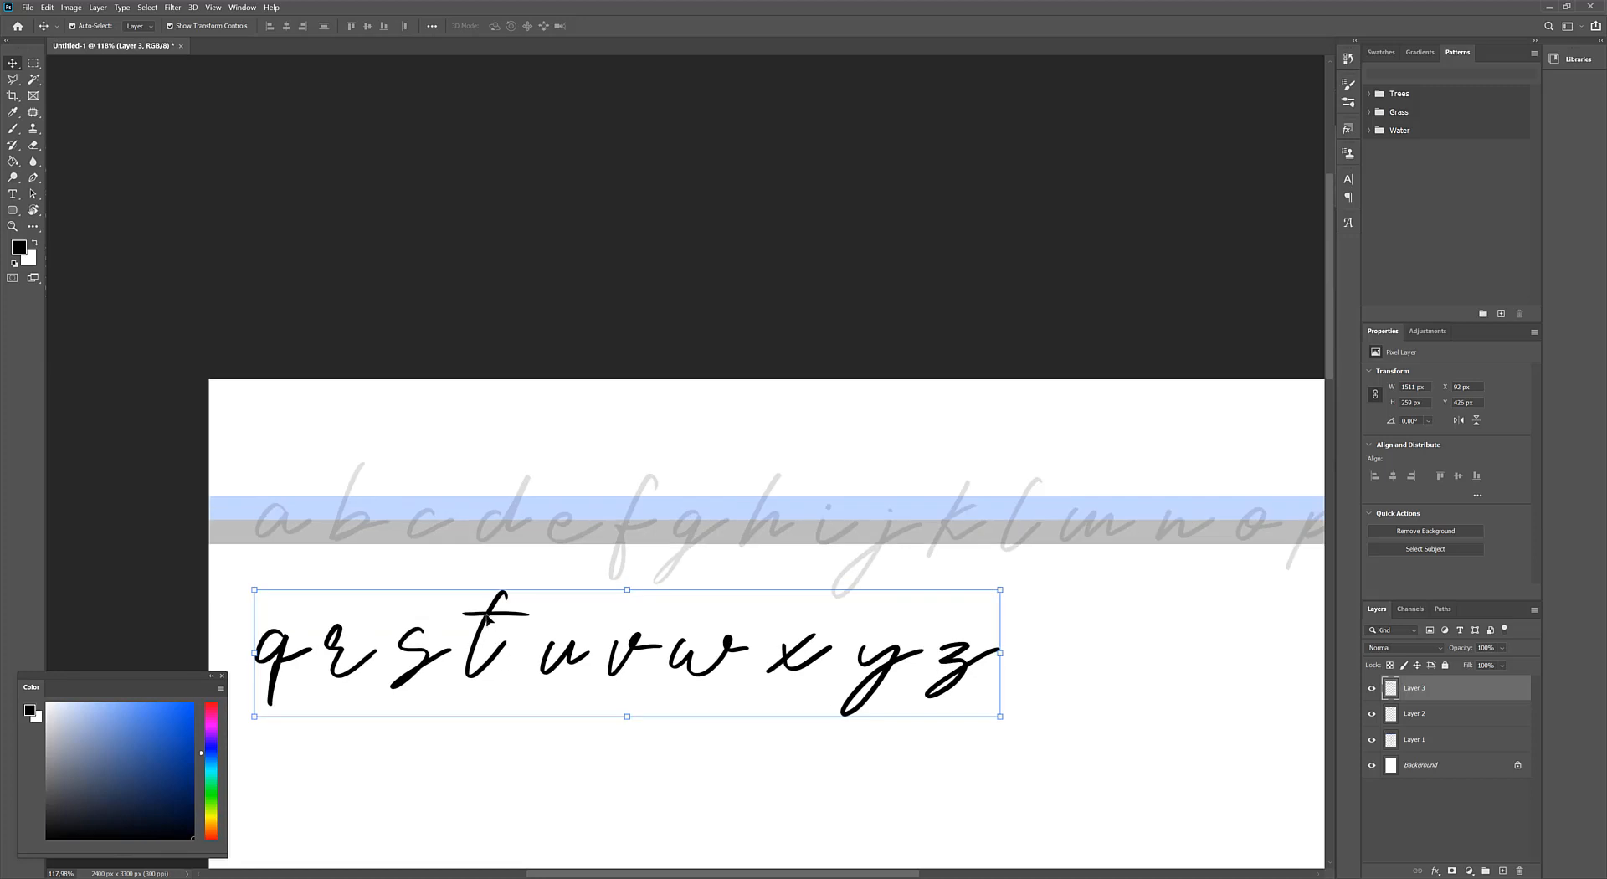
pyautogui.moveTo(491, 620); pyautogui.dragTo(493, 629)
# Restore the a–p letters' layer to 100% opacity and deselect all layers
pyautogui.click(1423, 716)
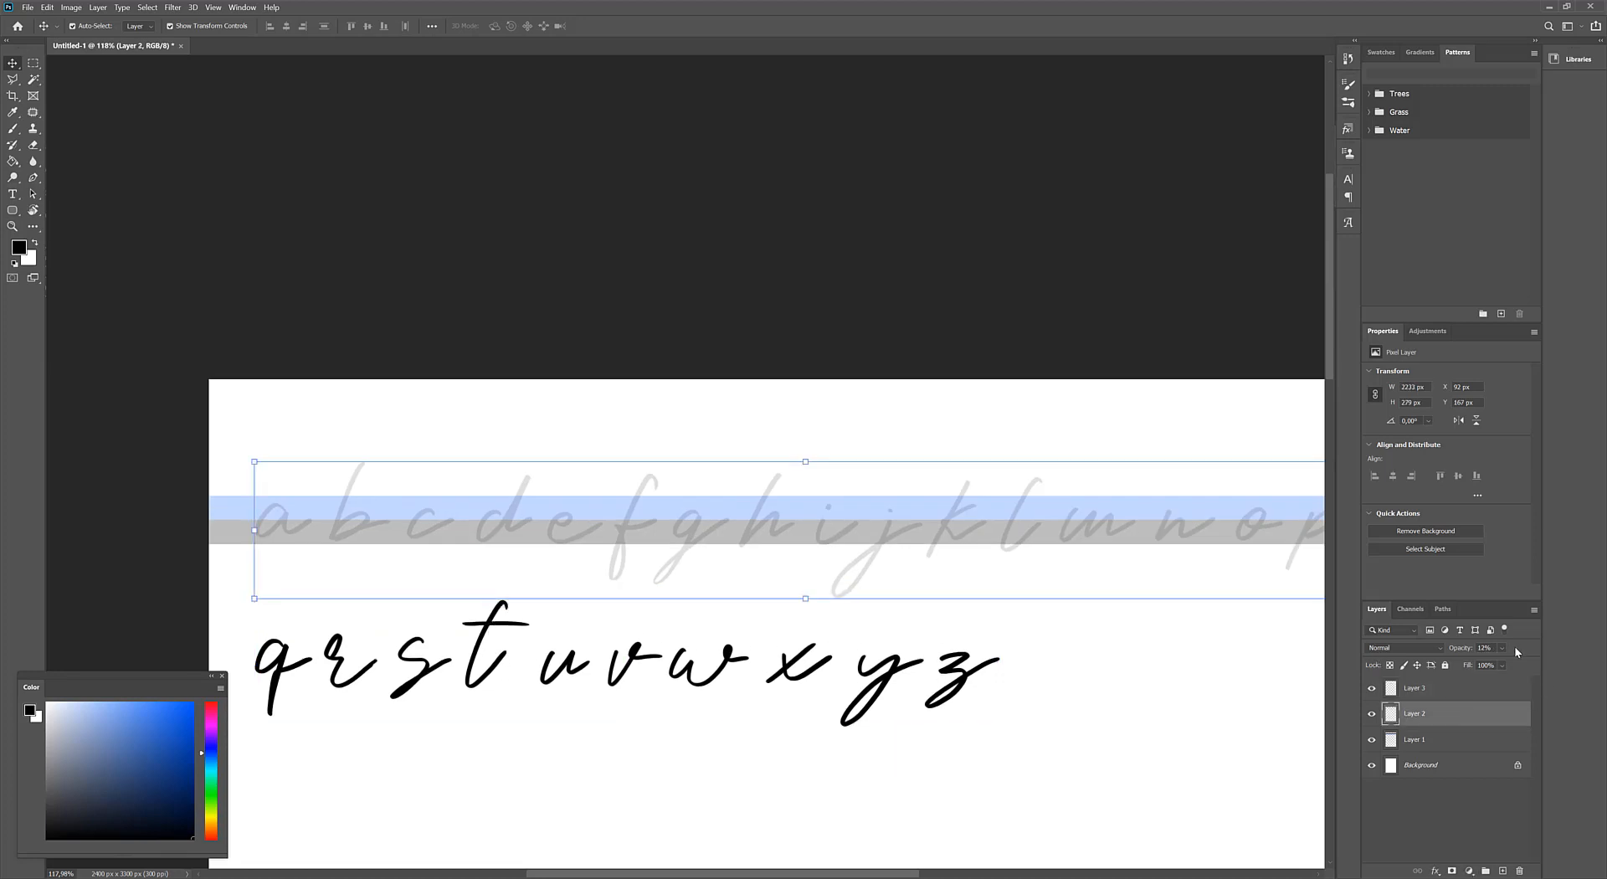
pyautogui.moveTo(1527, 663); pyautogui.dragTo(1535, 663)
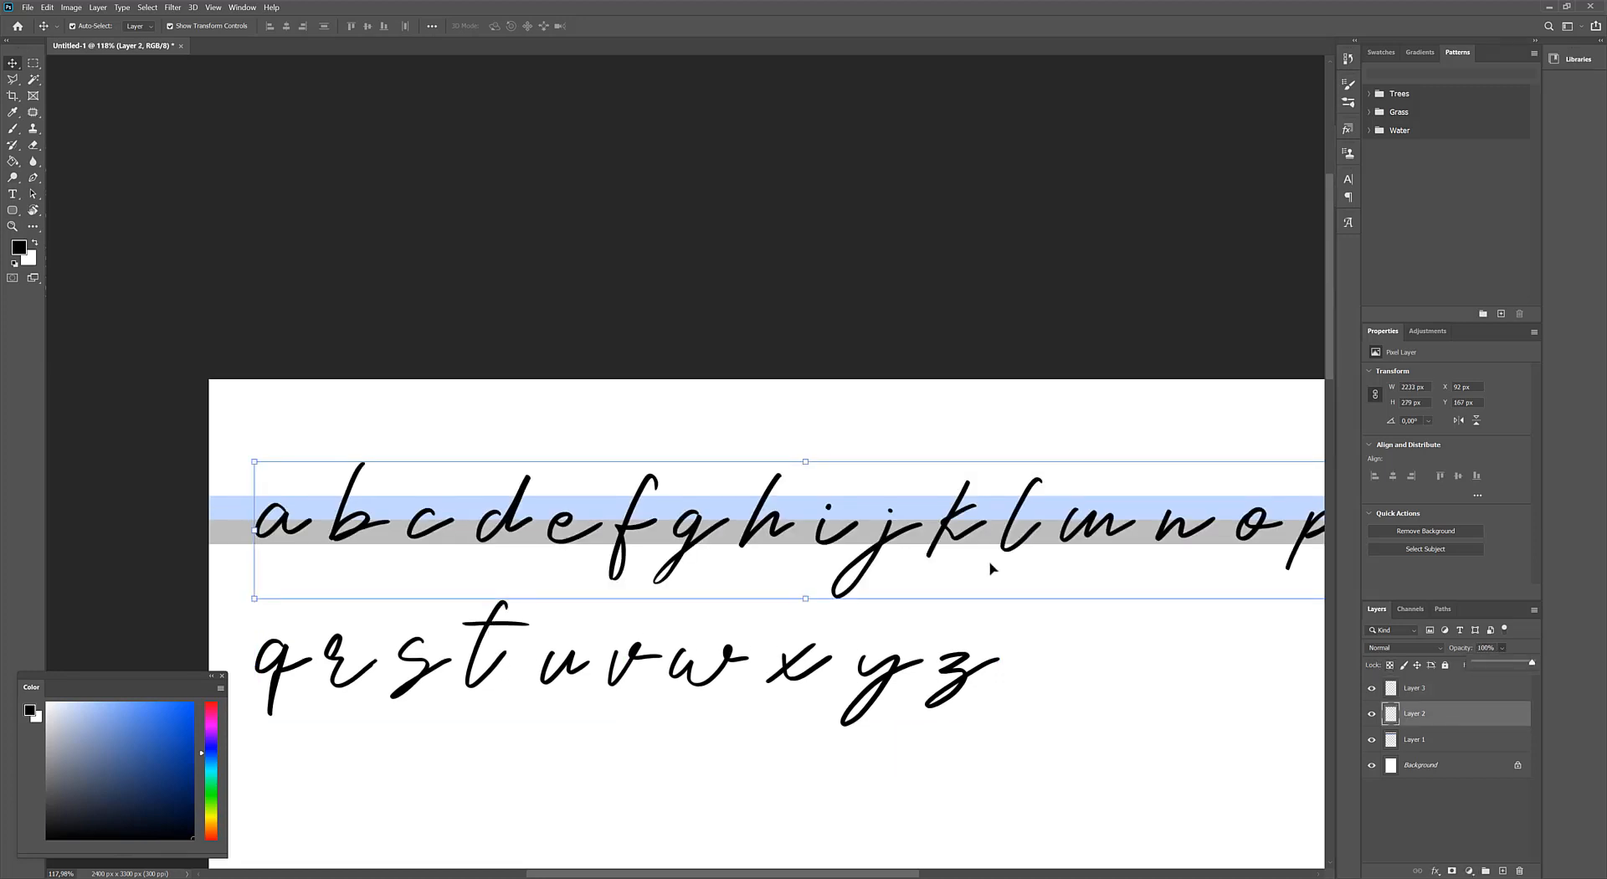
pyautogui.click(798, 309)
pyautogui.scroll(3, 391, 501)
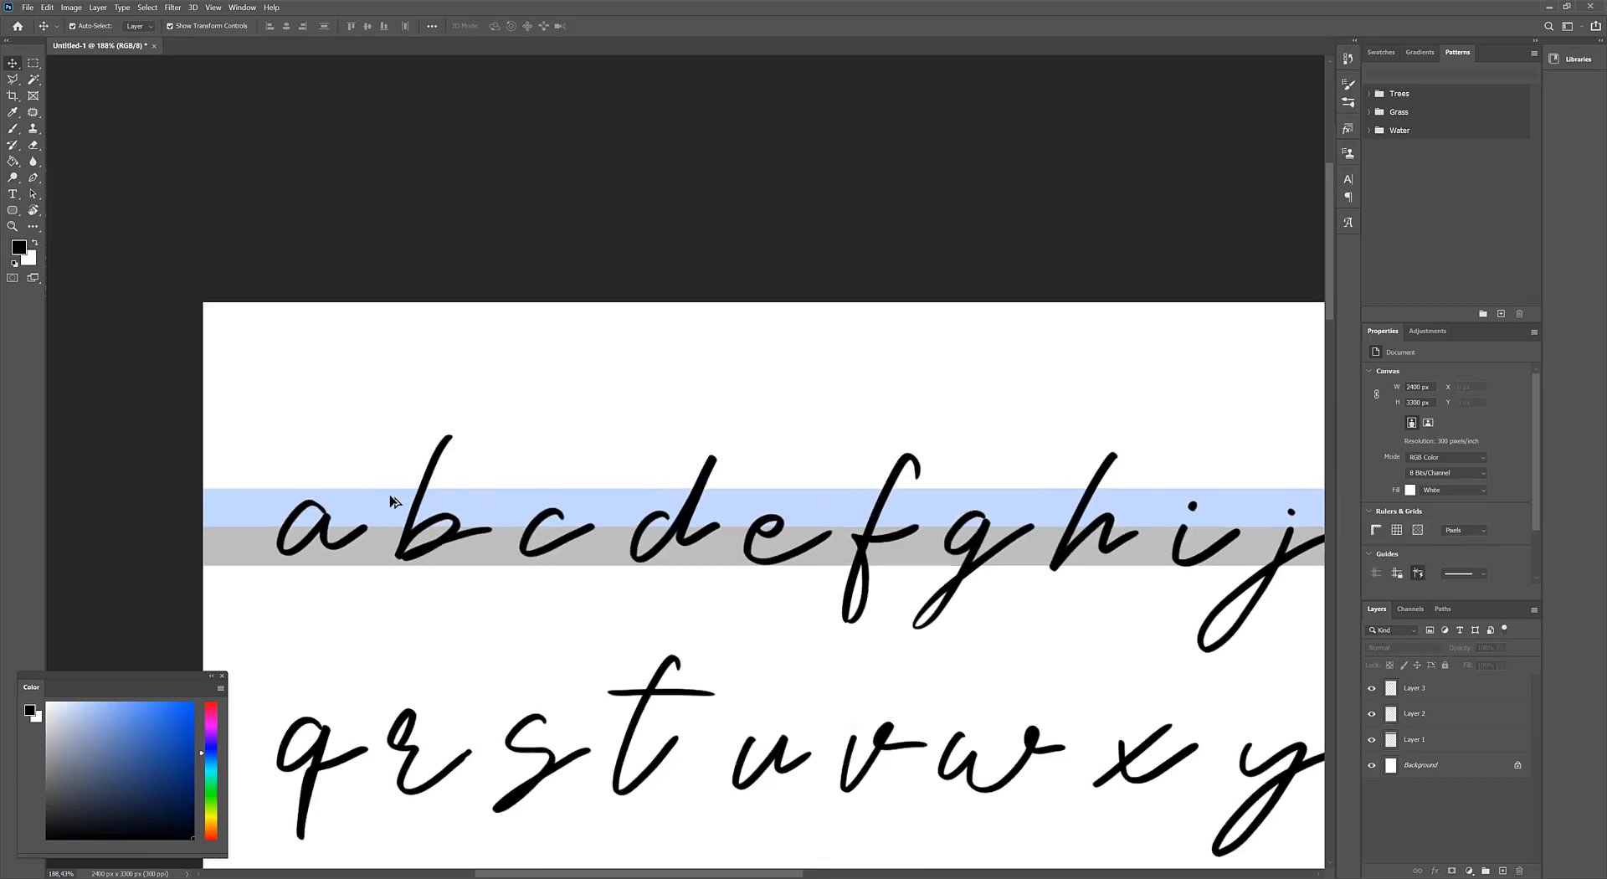
pyautogui.scroll(3, 390, 501)
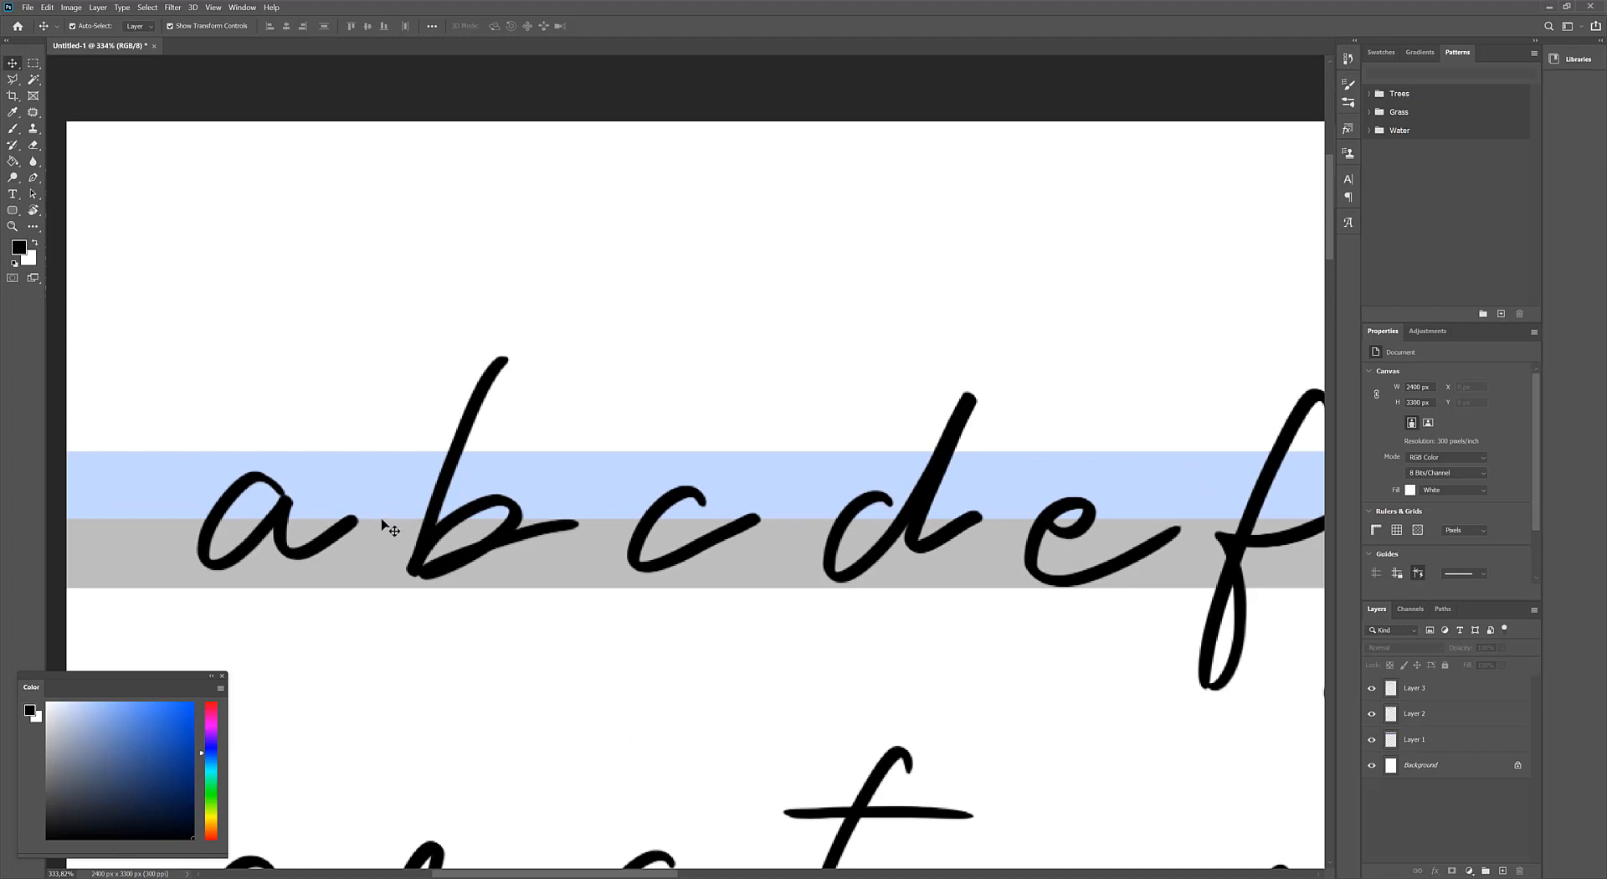
# Examine the a–p letters along the guide band up close, checking where each letter's exit stroke ends relative to the band
pyautogui.scroll(1, 380, 521)
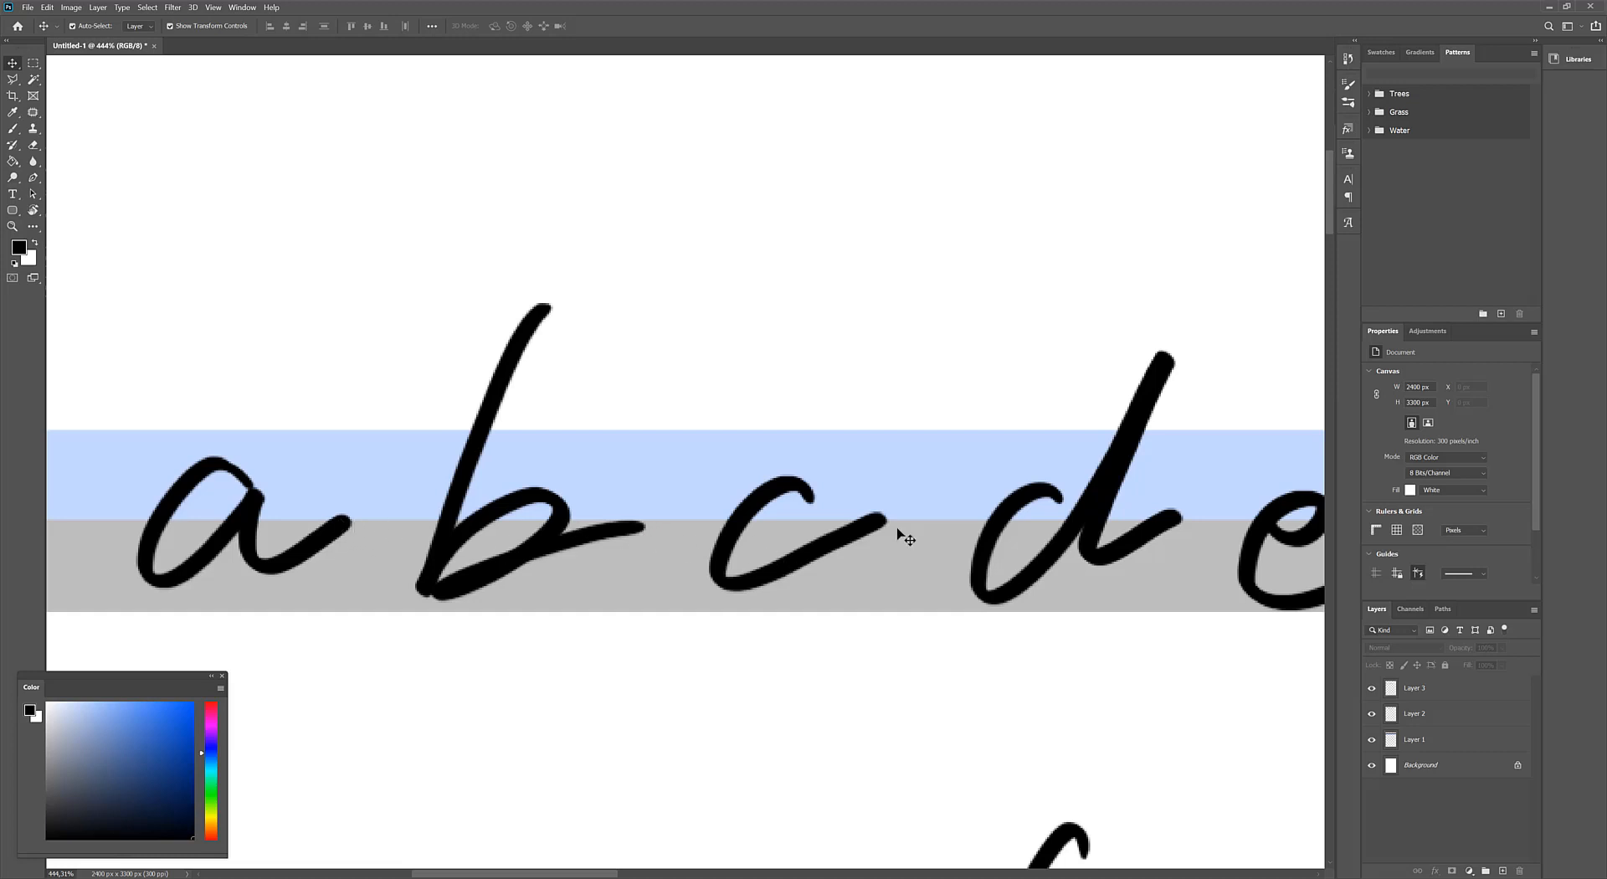
pyautogui.scroll(-1, 450, 526)
pyautogui.scroll(1, 669, 530)
pyautogui.scroll(1, 837, 532)
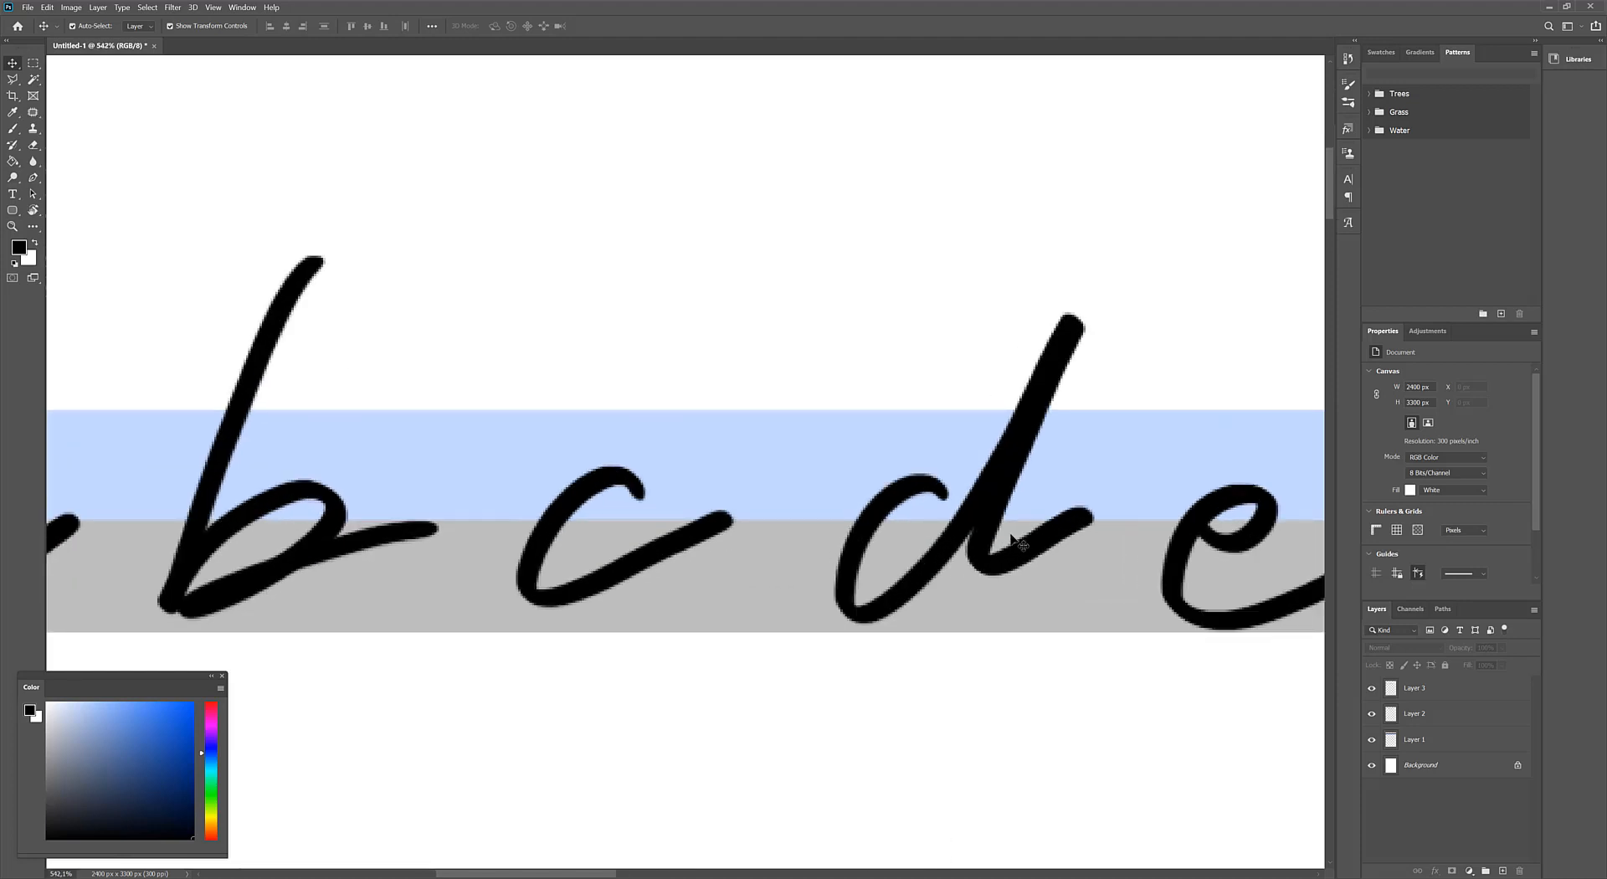
pyautogui.scroll(-1, 494, 524)
pyautogui.scroll(1, 589, 520)
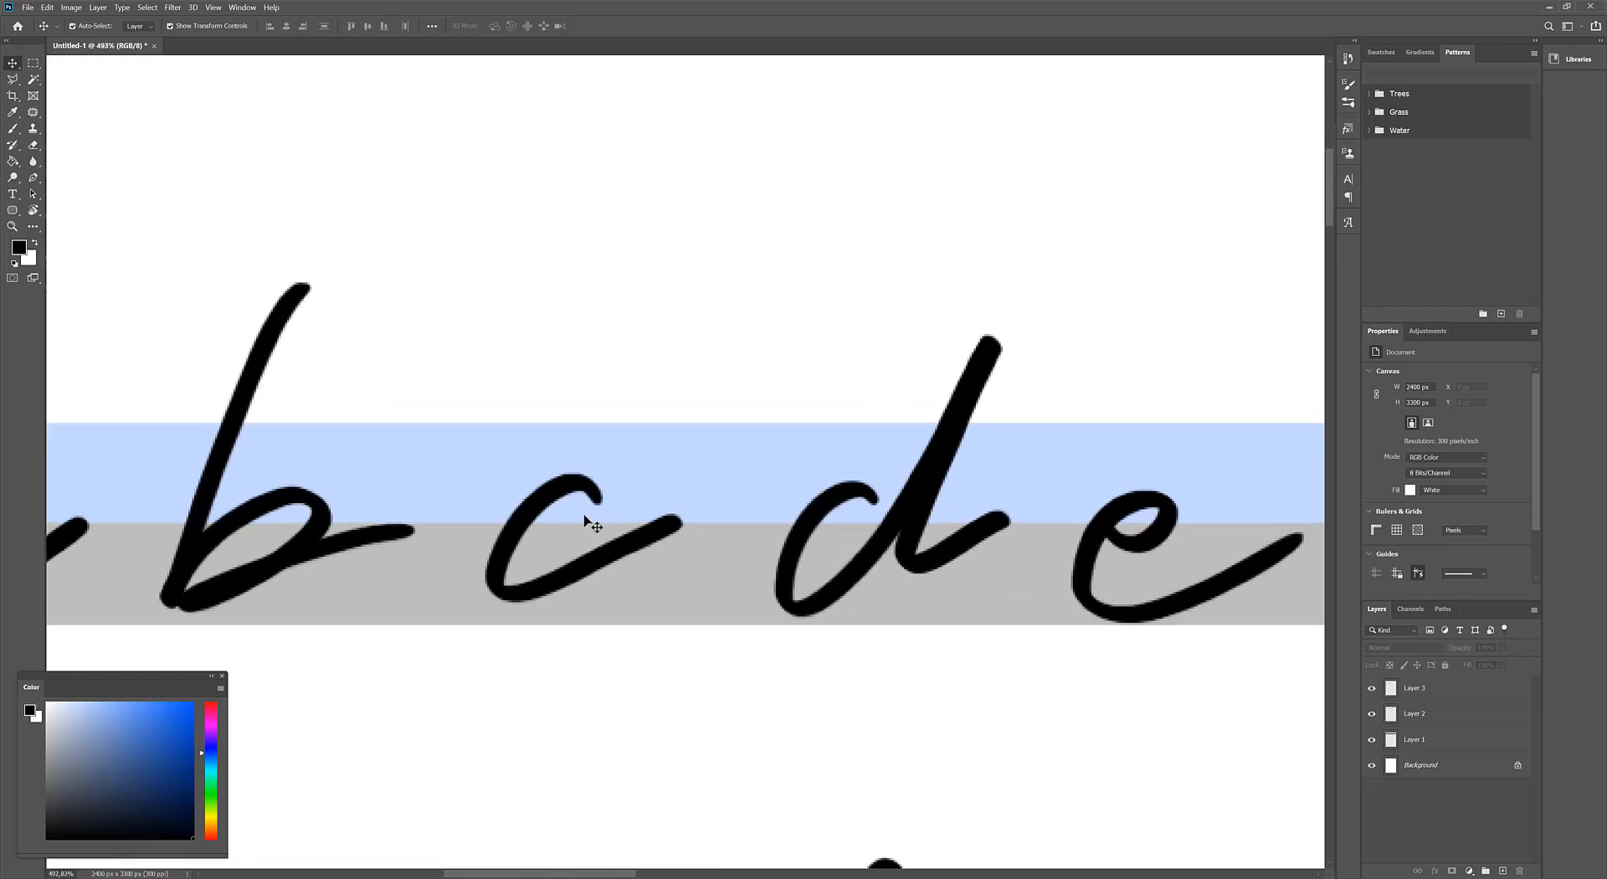
pyautogui.scroll(-1, 441, 537)
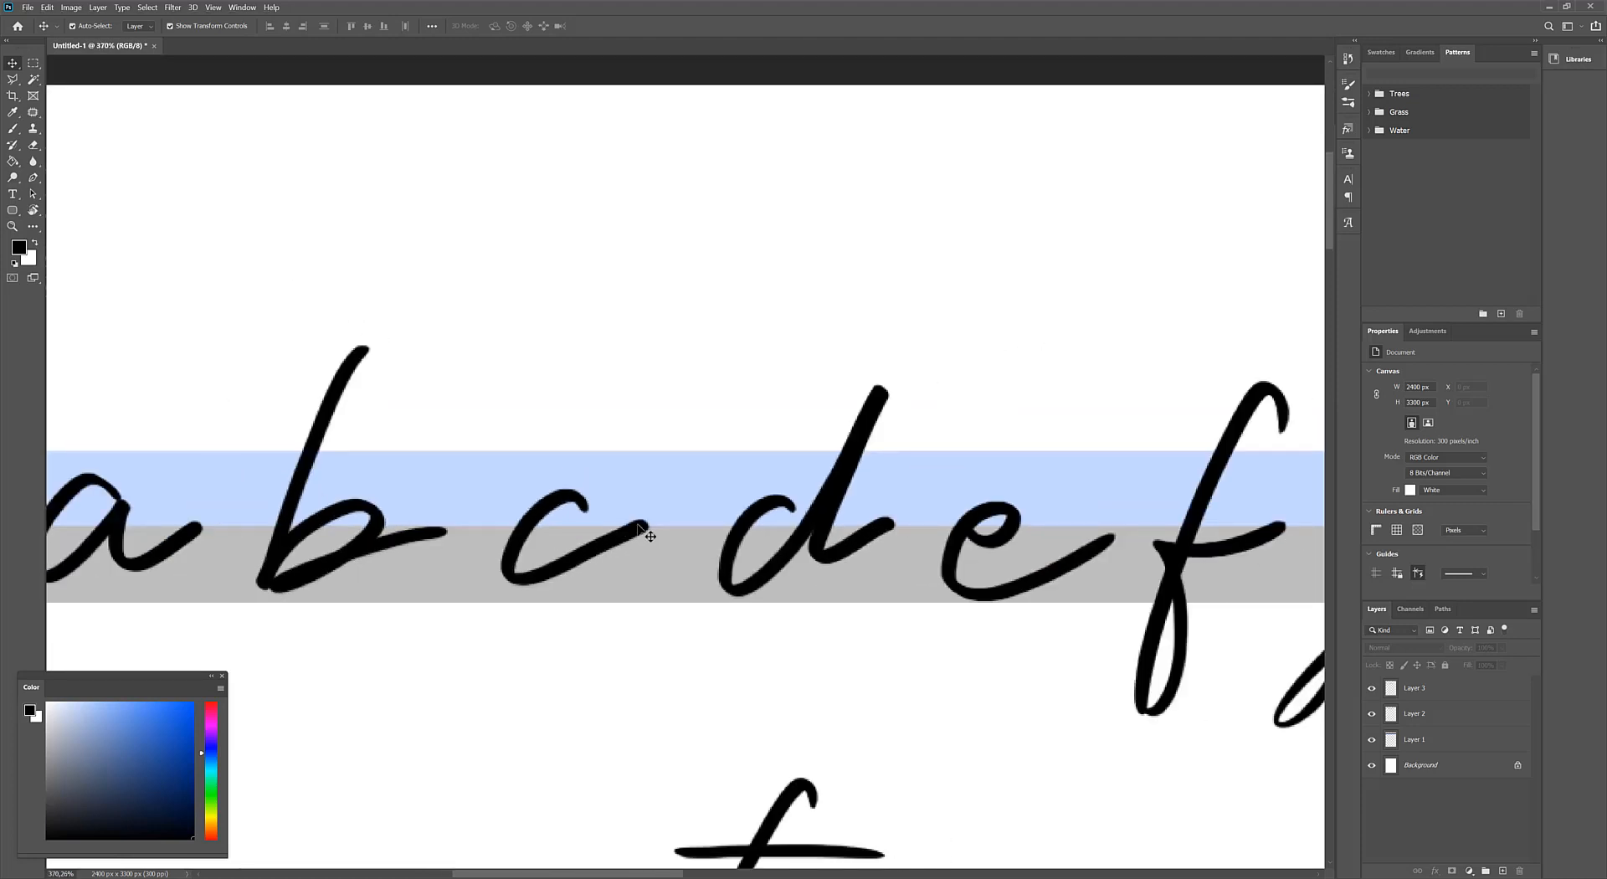
pyautogui.moveTo(1069, 538); pyautogui.dragTo(591, 531)
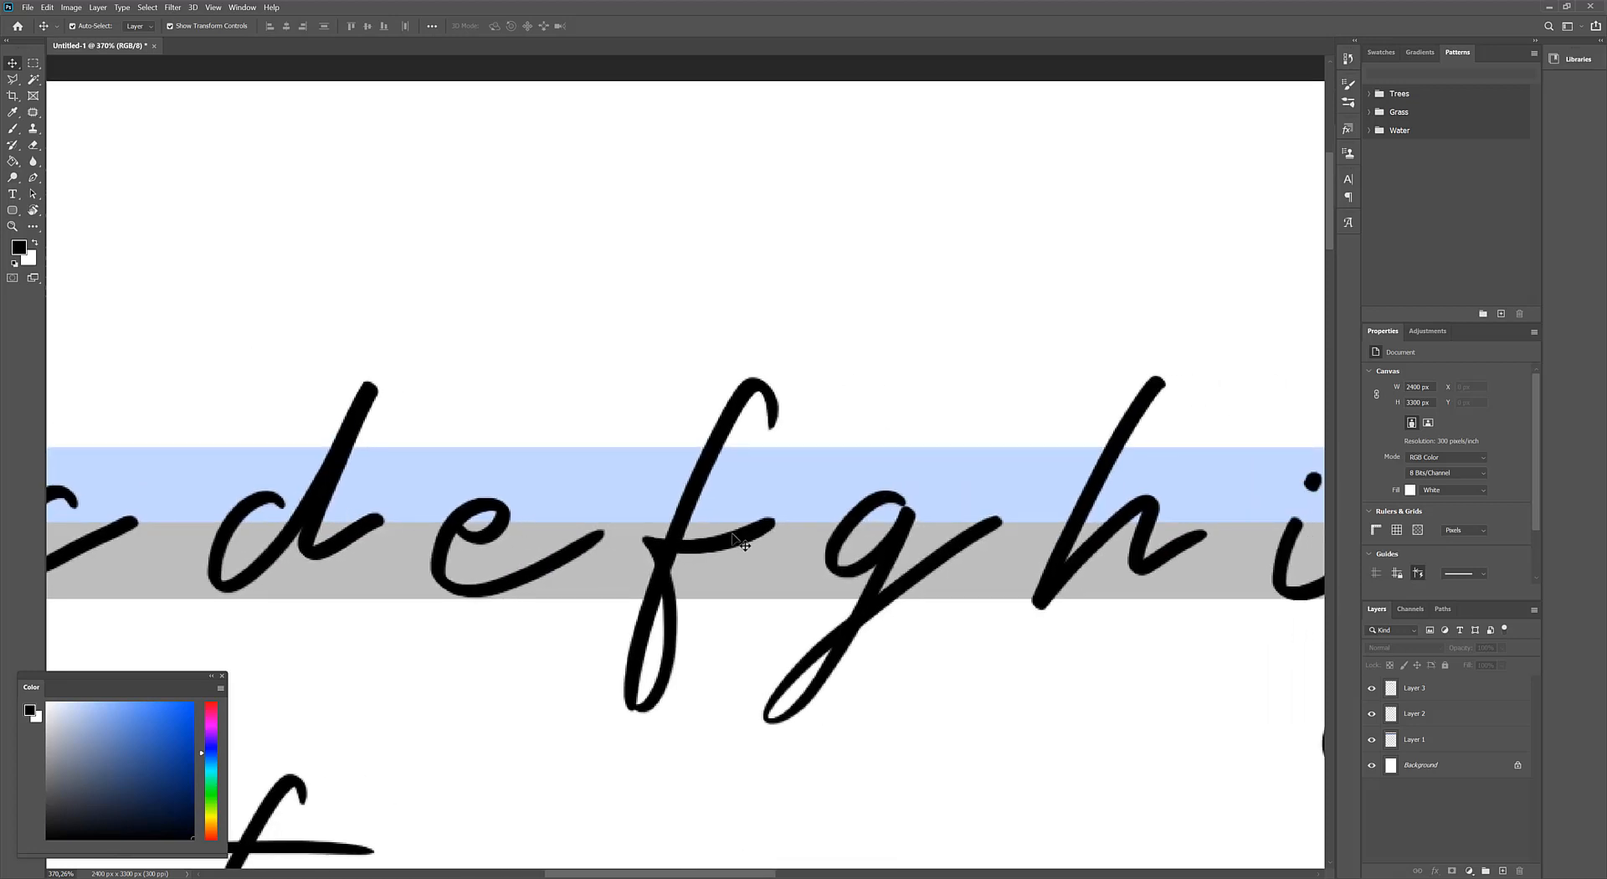
pyautogui.moveTo(1014, 542); pyautogui.dragTo(369, 525)
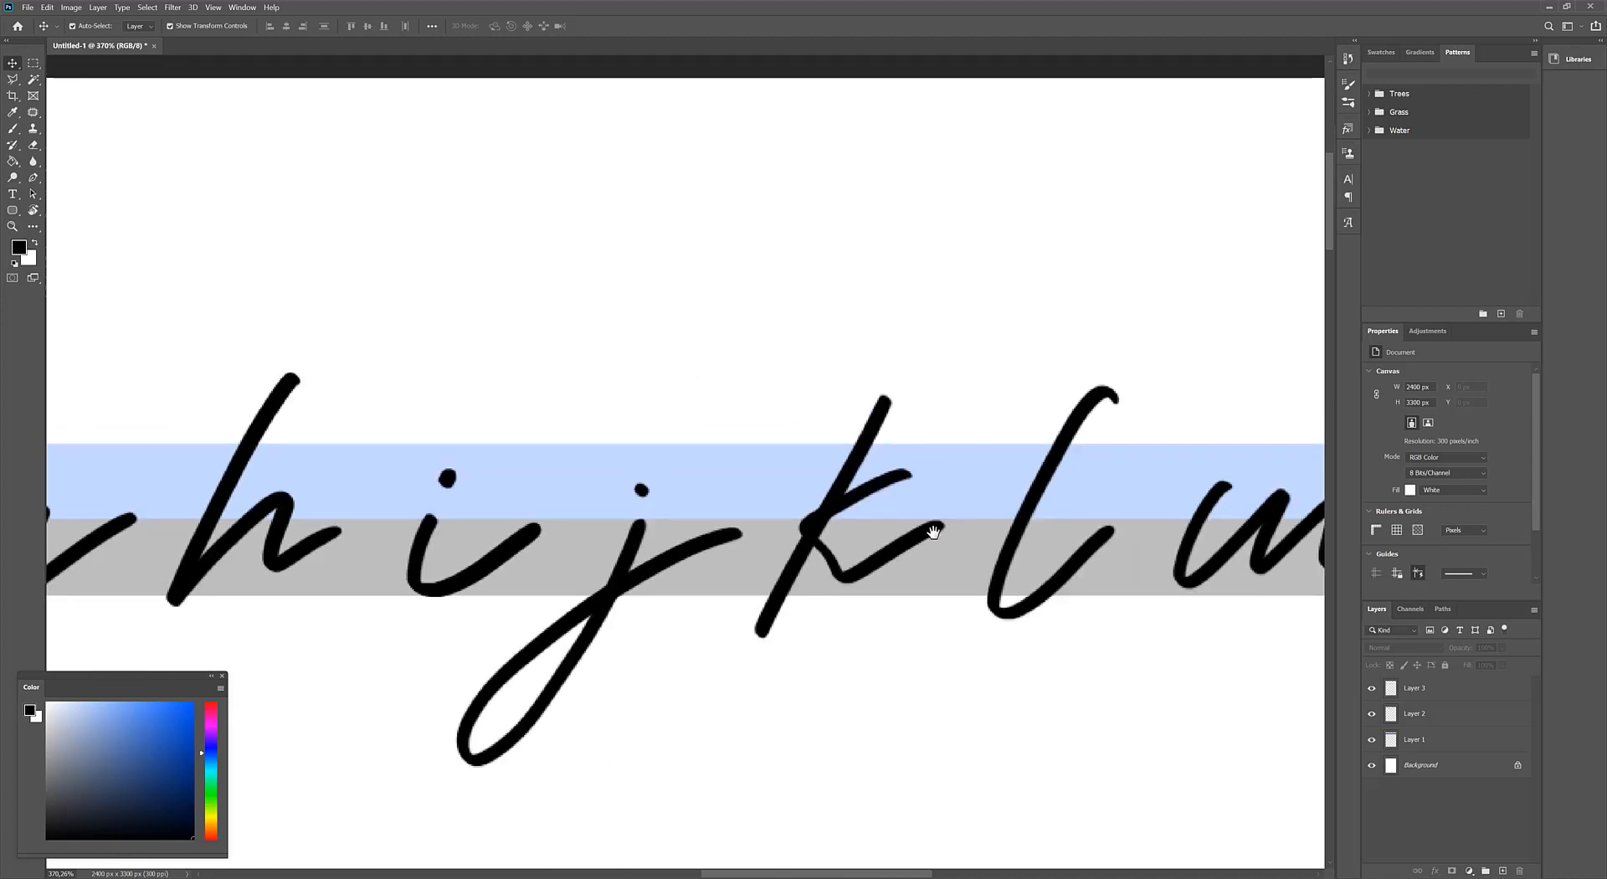
pyautogui.moveTo(934, 534); pyautogui.dragTo(553, 528)
pyautogui.scroll(-4, 554, 527)
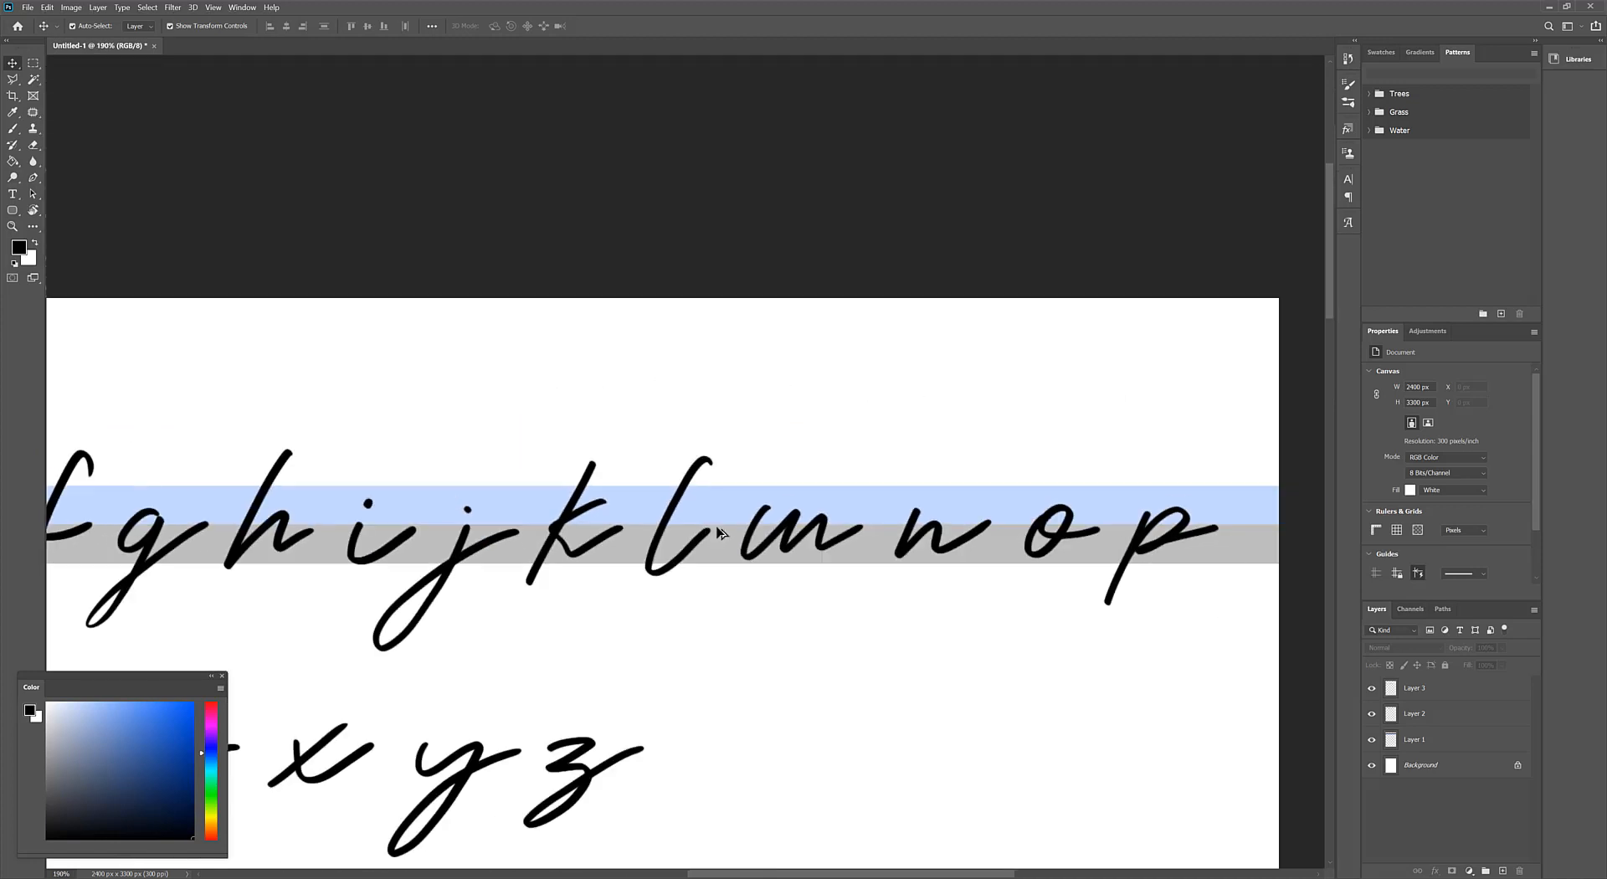
pyautogui.scroll(5, 662, 538)
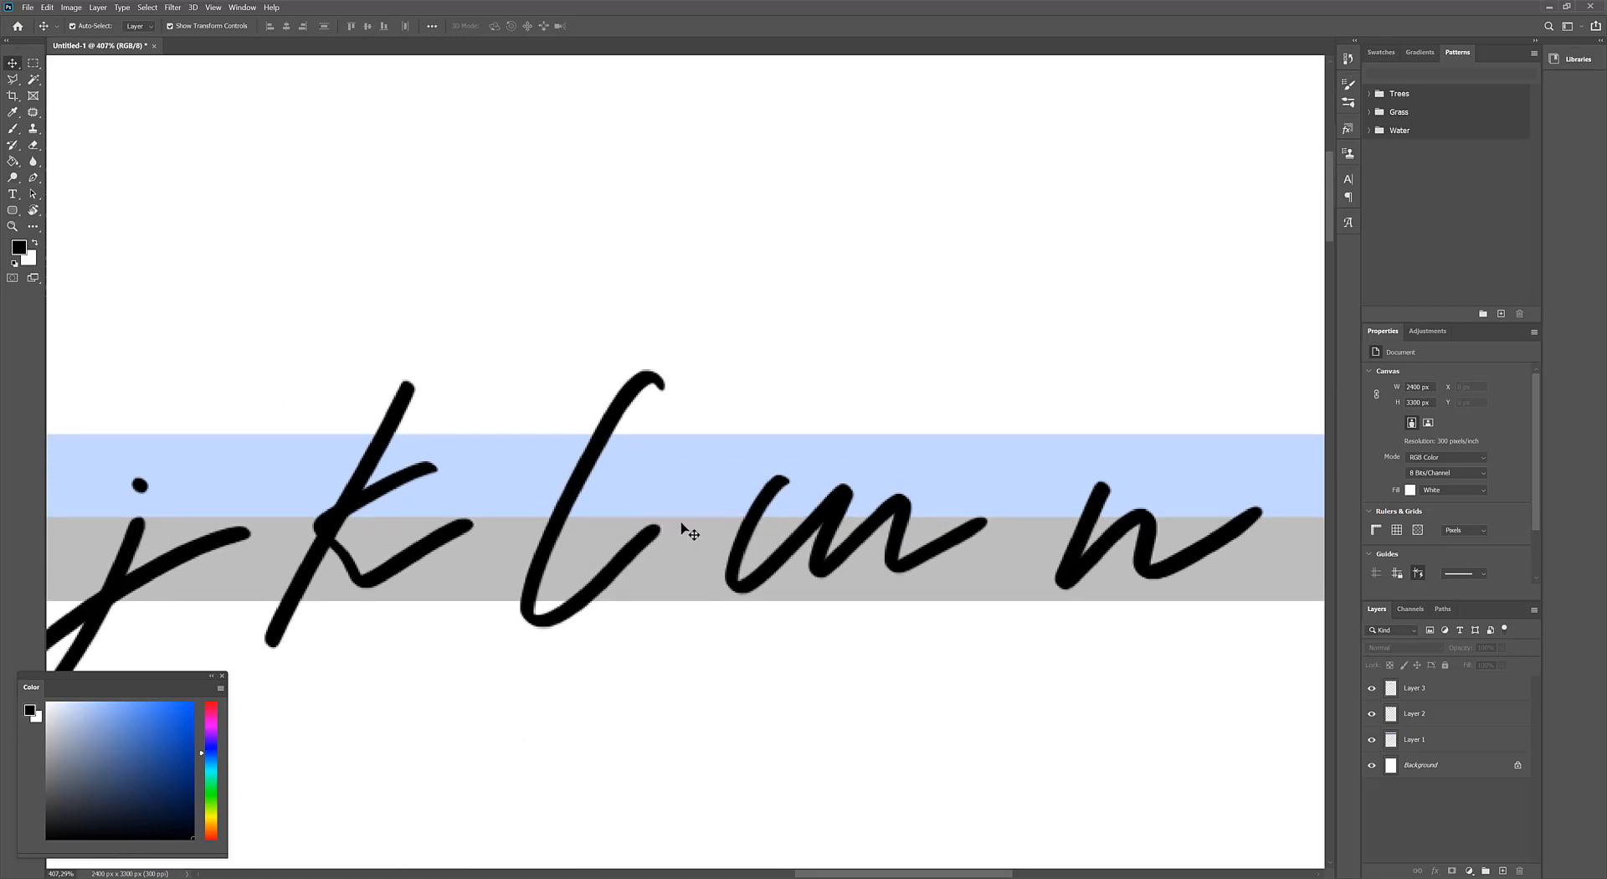
pyautogui.scroll(-5, 686, 531)
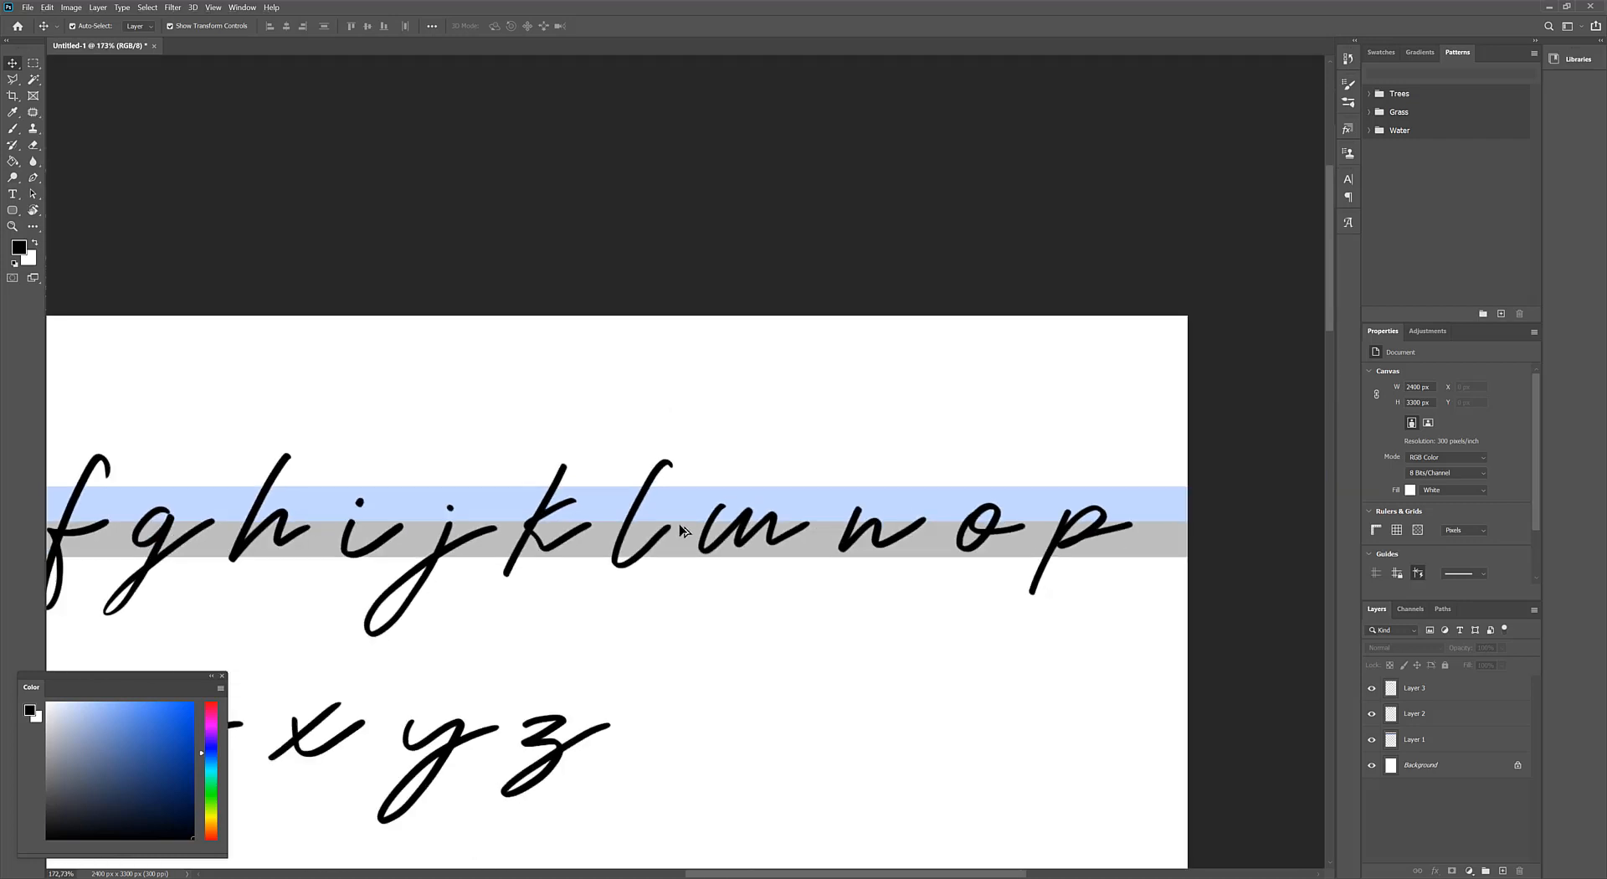
pyautogui.moveTo(513, 671); pyautogui.dragTo(1006, 527)
pyautogui.scroll(4, 392, 368)
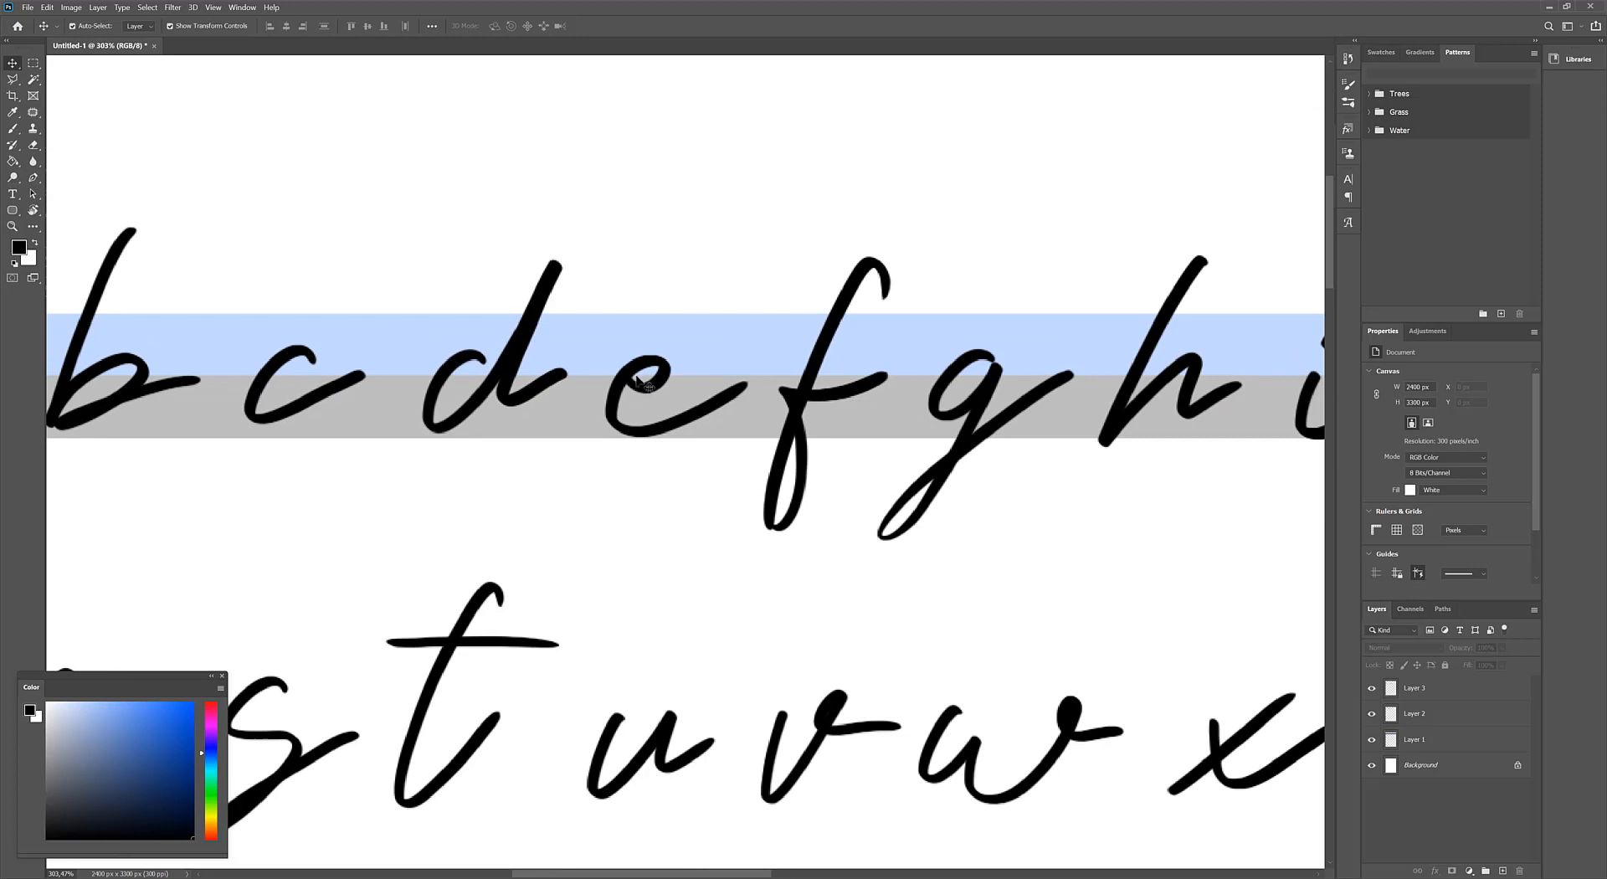
pyautogui.scroll(3, 775, 389)
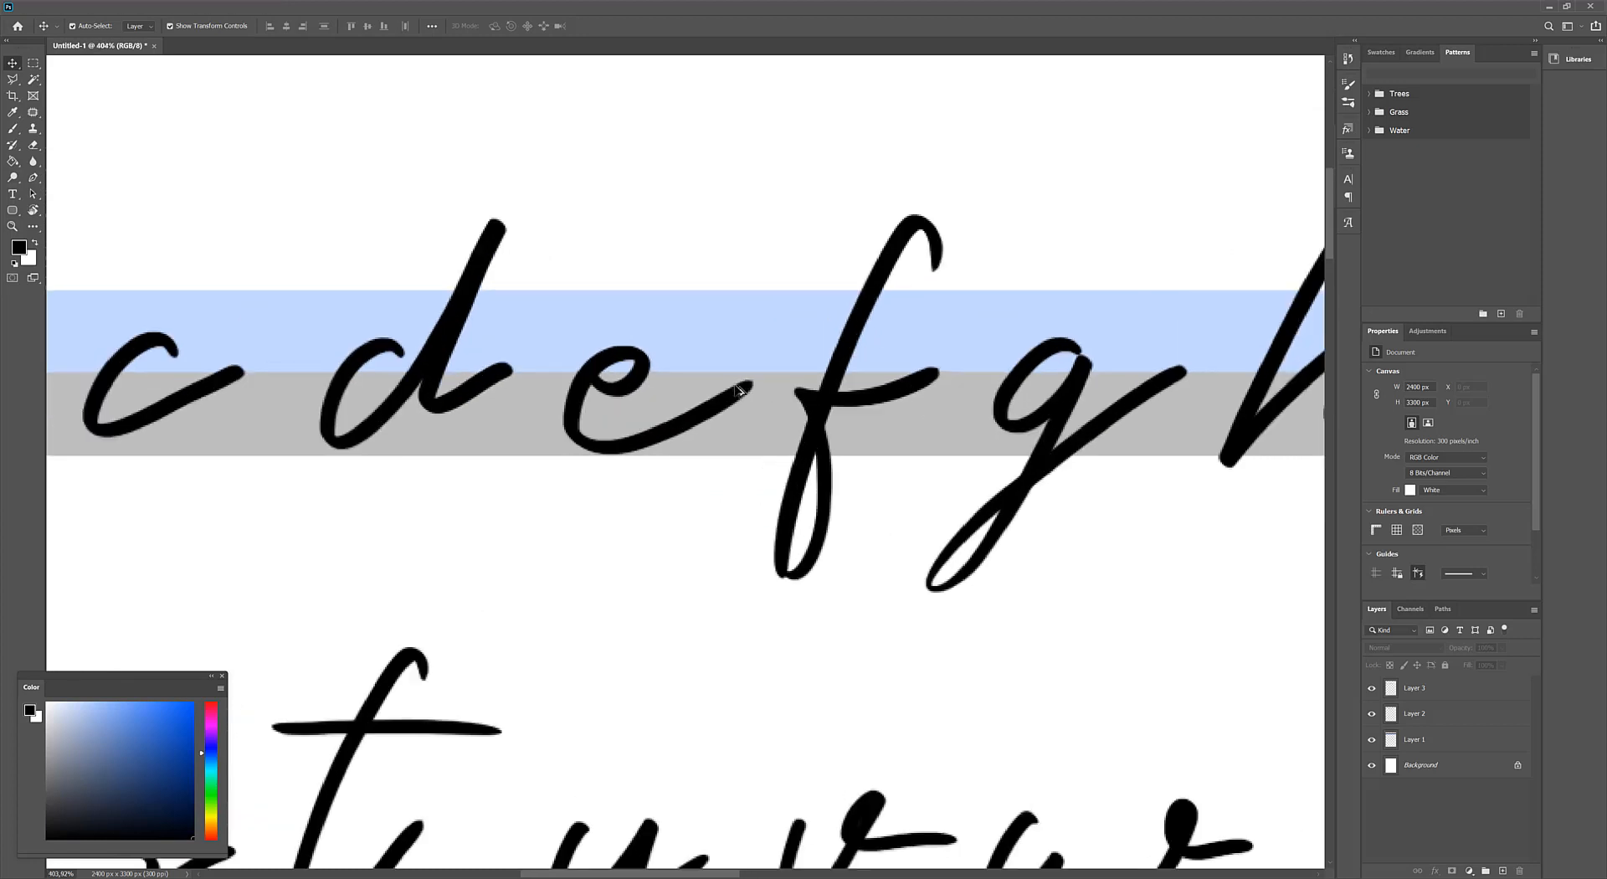
pyautogui.moveTo(751, 366); pyautogui.dragTo(764, 383)
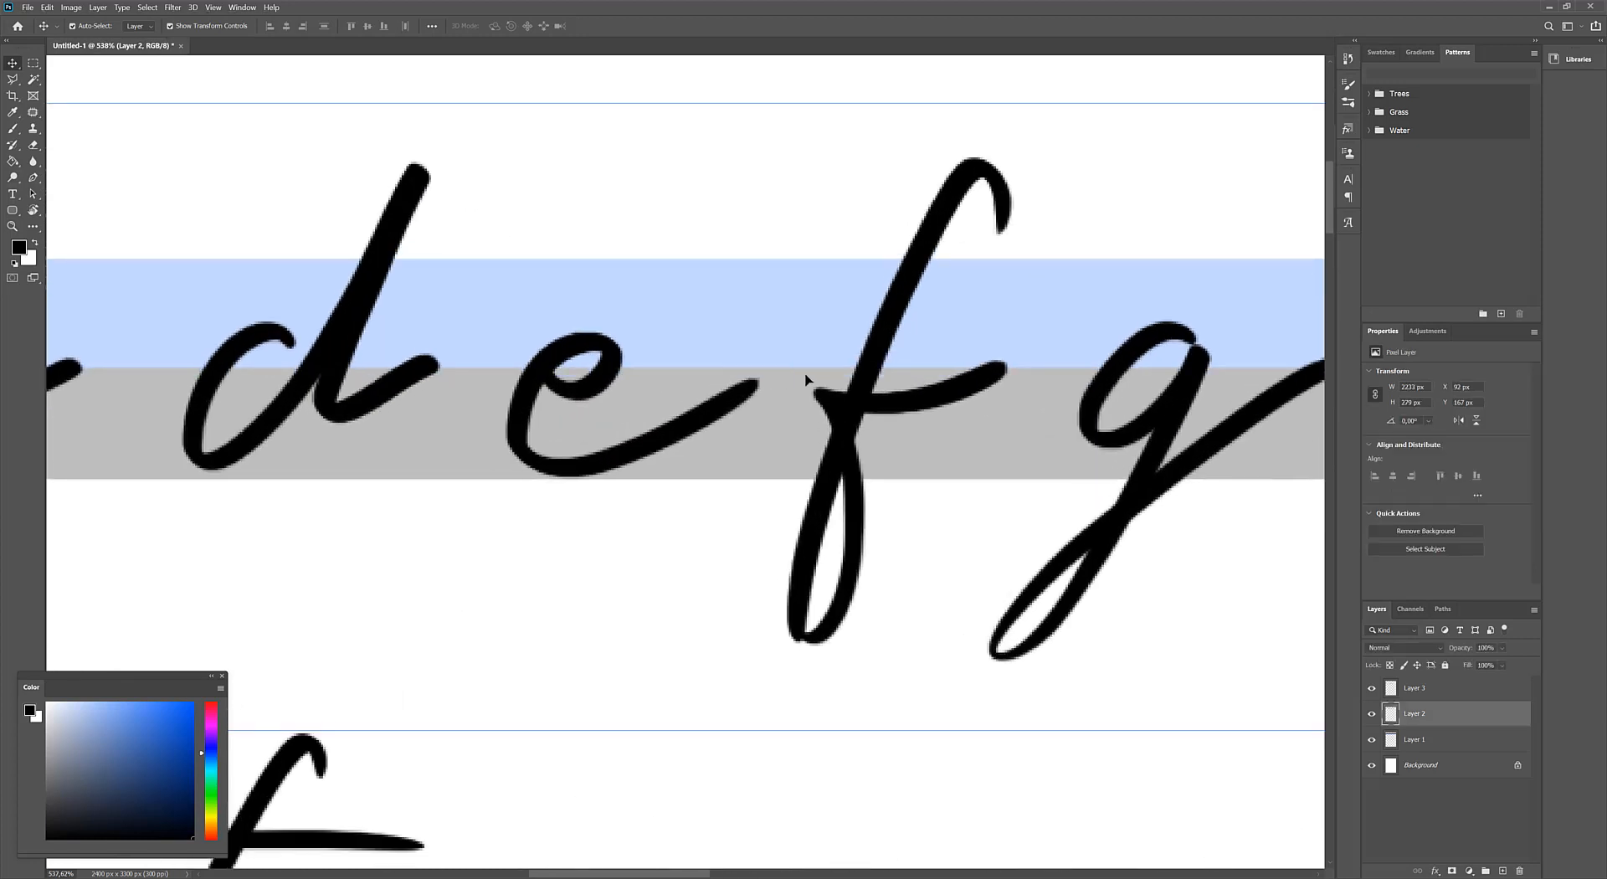
pyautogui.scroll(-5, 644, 419)
pyautogui.scroll(-2, 636, 419)
pyautogui.click(610, 204)
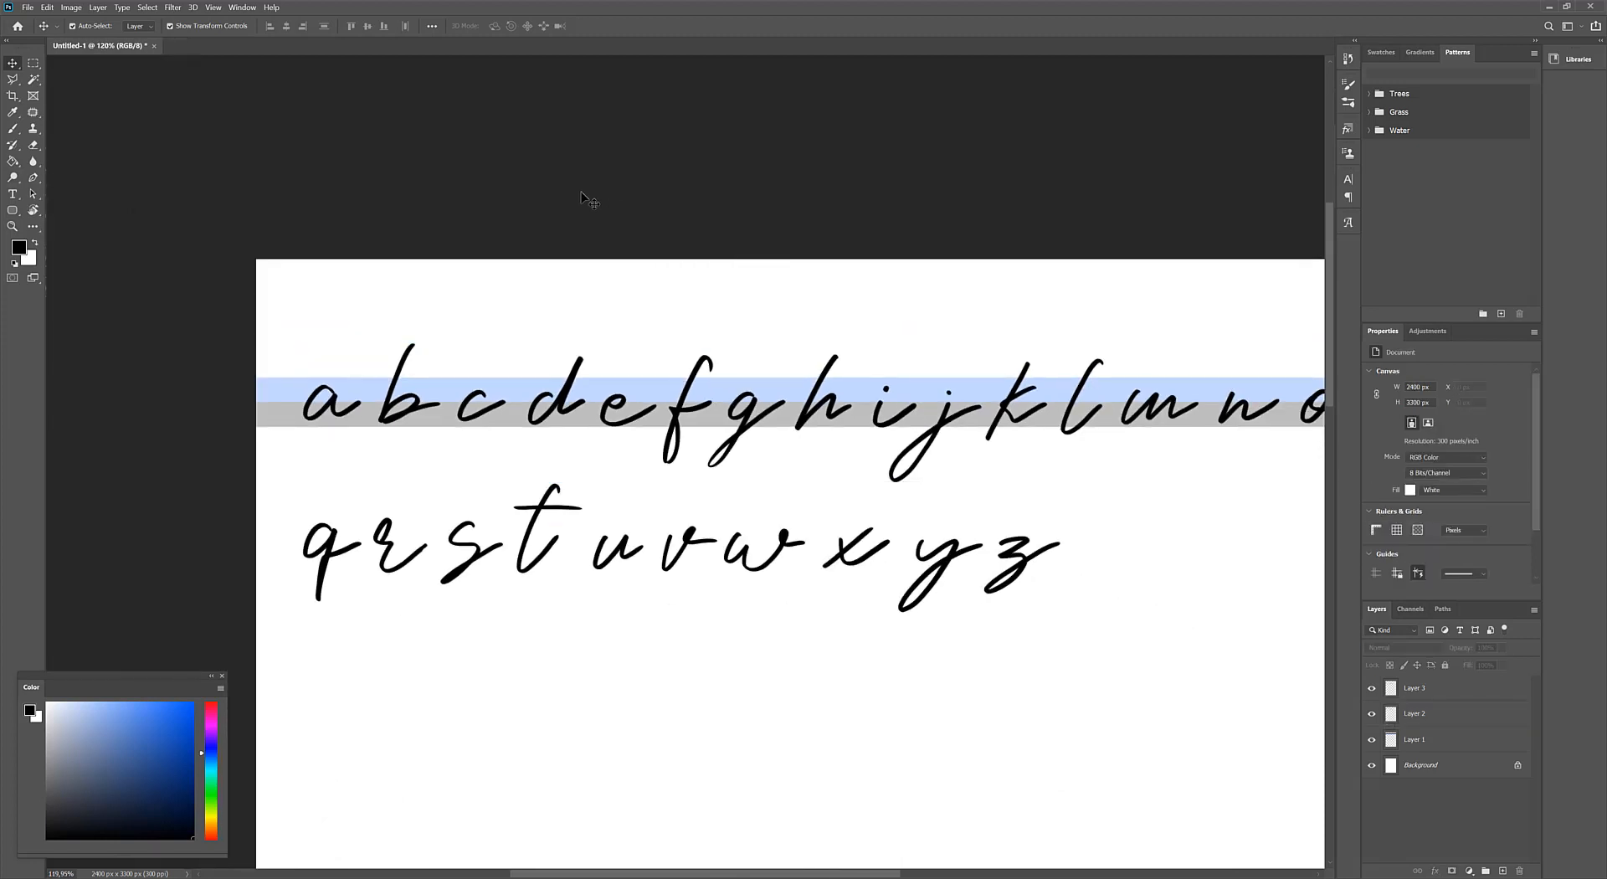
pyautogui.rightClick(590, 207)
pyautogui.click(540, 196)
pyautogui.rightClick(548, 209)
pyautogui.click(540, 201)
pyautogui.scroll(-4, 586, 344)
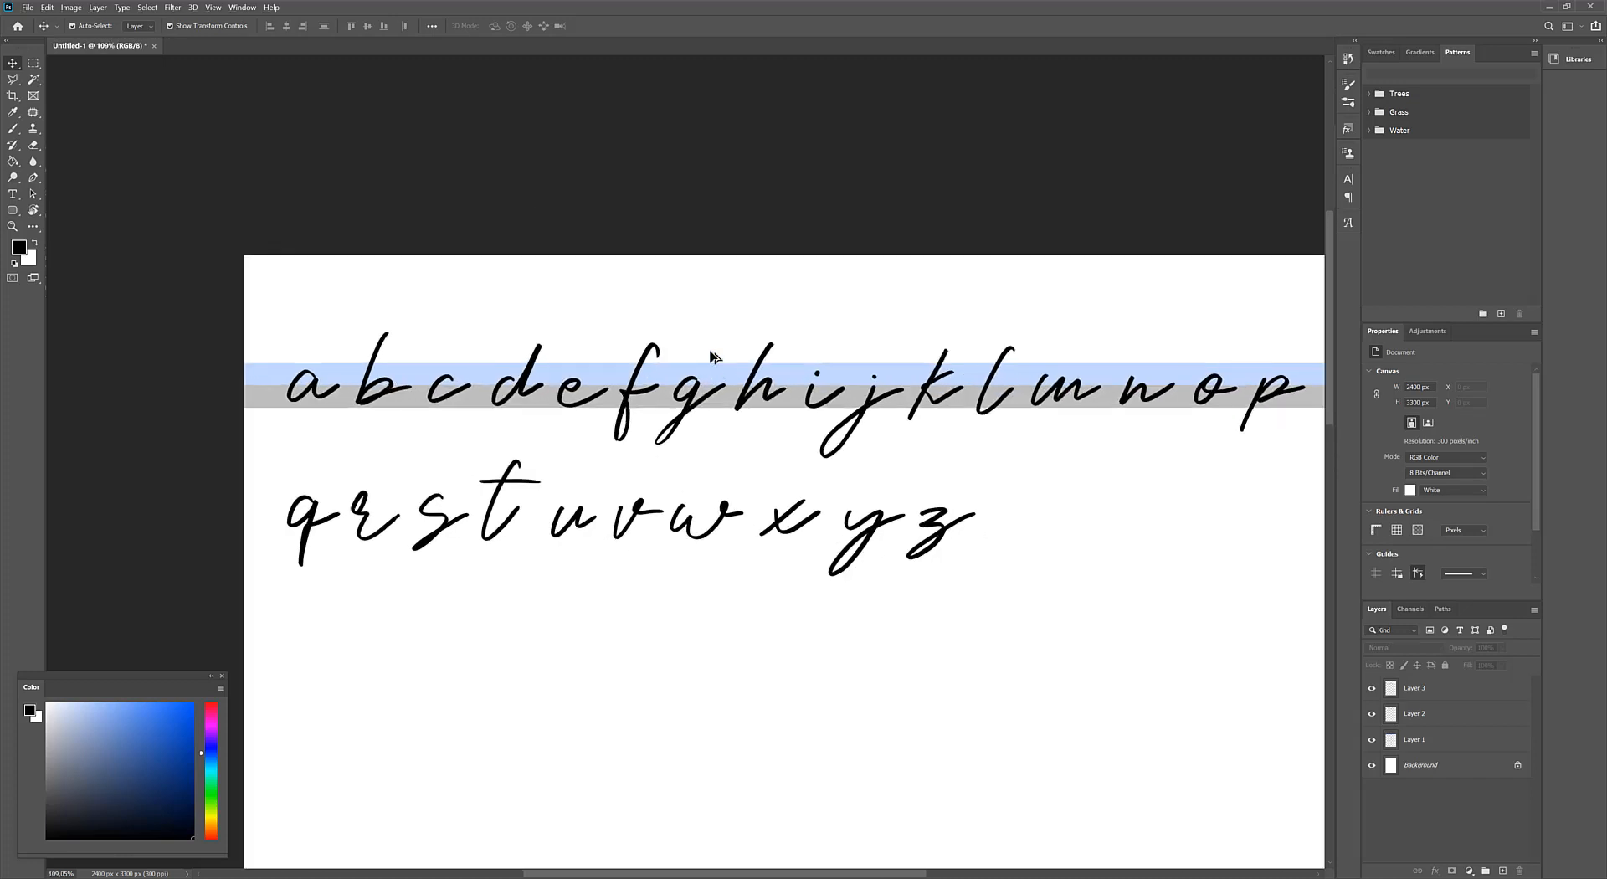
pyautogui.scroll(3, 708, 364)
pyautogui.rightClick(697, 236)
pyautogui.click(671, 222)
pyautogui.rightClick(619, 220)
pyautogui.click(596, 212)
pyautogui.moveTo(632, 350); pyautogui.dragTo(482, 229)
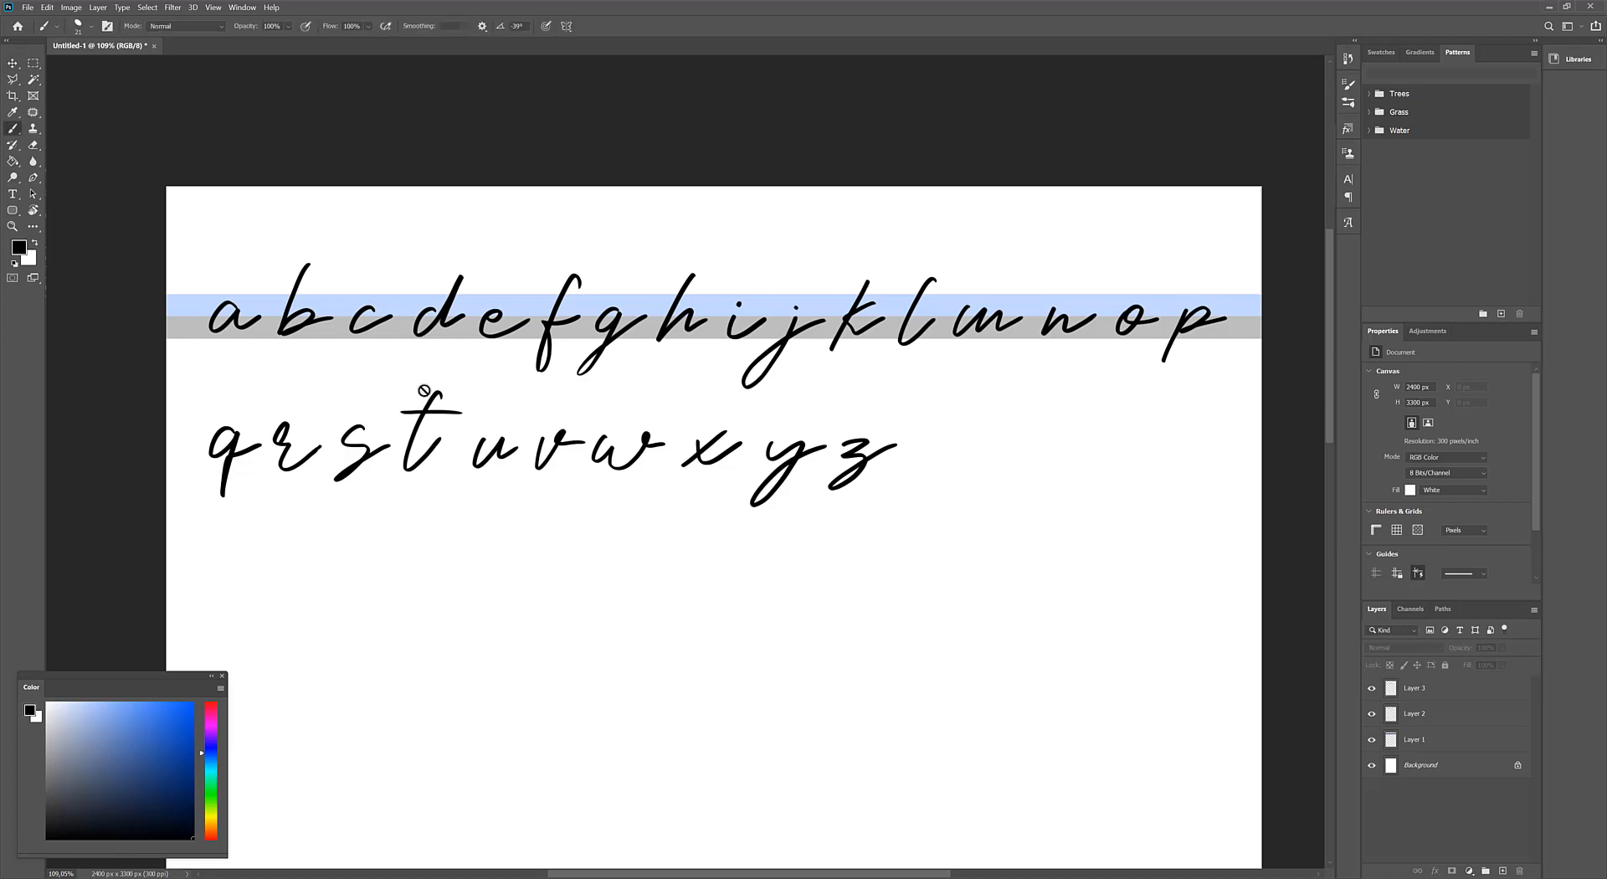
pyautogui.moveTo(552, 323); pyautogui.dragTo(552, 366)
pyautogui.hotkey('ctrl', 'z')
pyautogui.keyDown('shift'); pyautogui.click(424, 416); pyautogui.keyUp('shift')
pyautogui.moveTo(424, 416); pyautogui.dragTo(626, 298)
pyautogui.hotkey('ctrl', 'z')
pyautogui.click(577, 168)
# Add a new layer on top of the stack and activate the Brush tool for handwritten notes
pyautogui.click(1408, 687)
pyautogui.click(1503, 872)
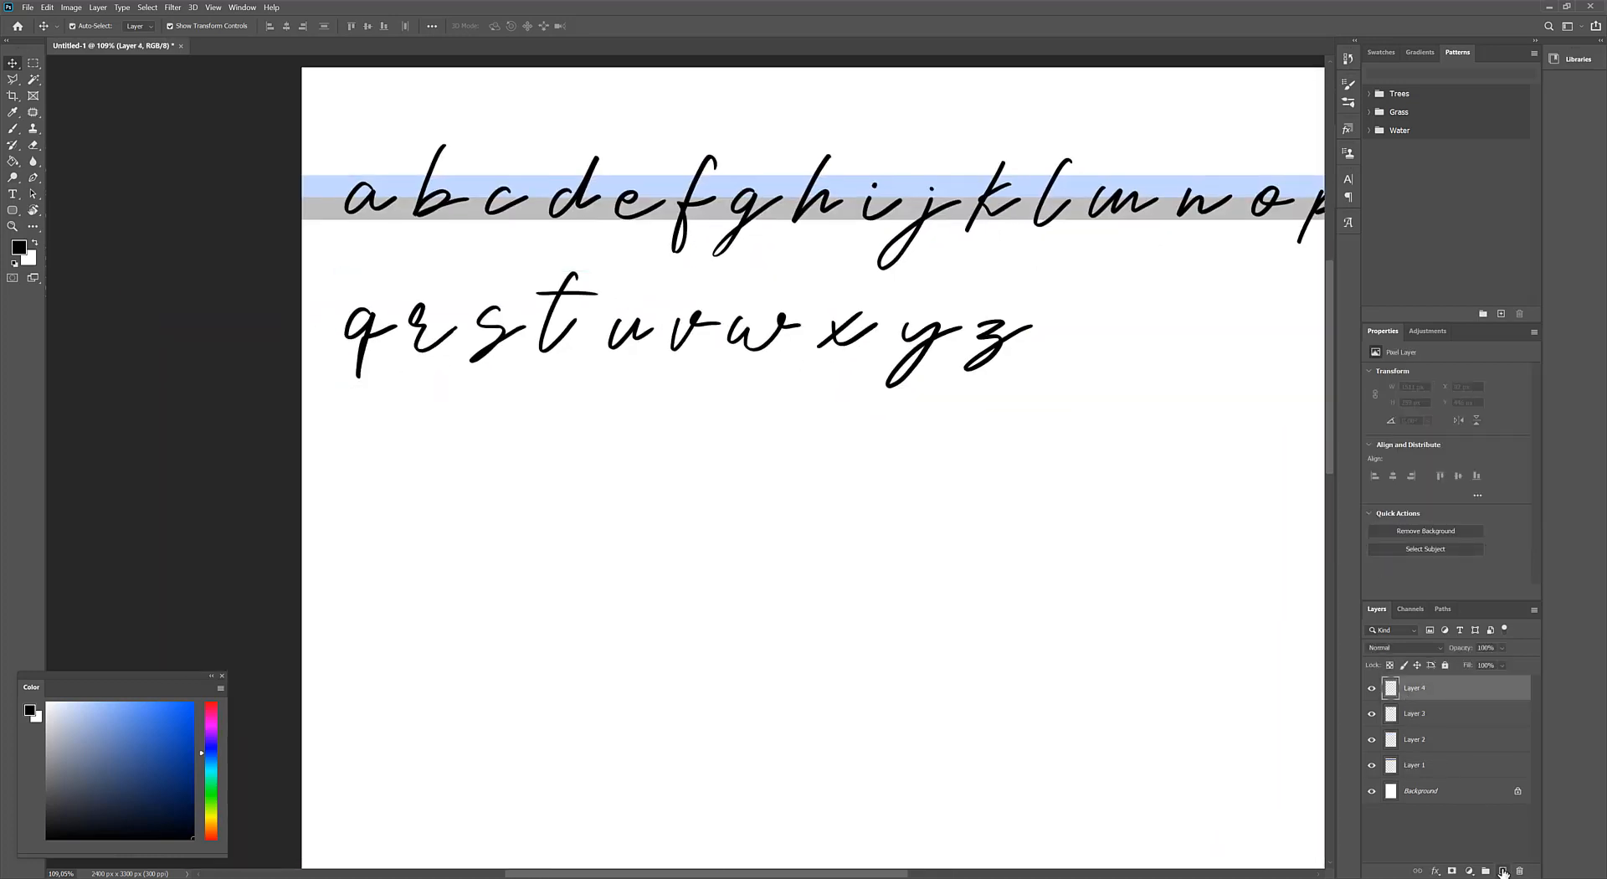
pyautogui.press('b')
pyautogui.rightClick(364, 508)
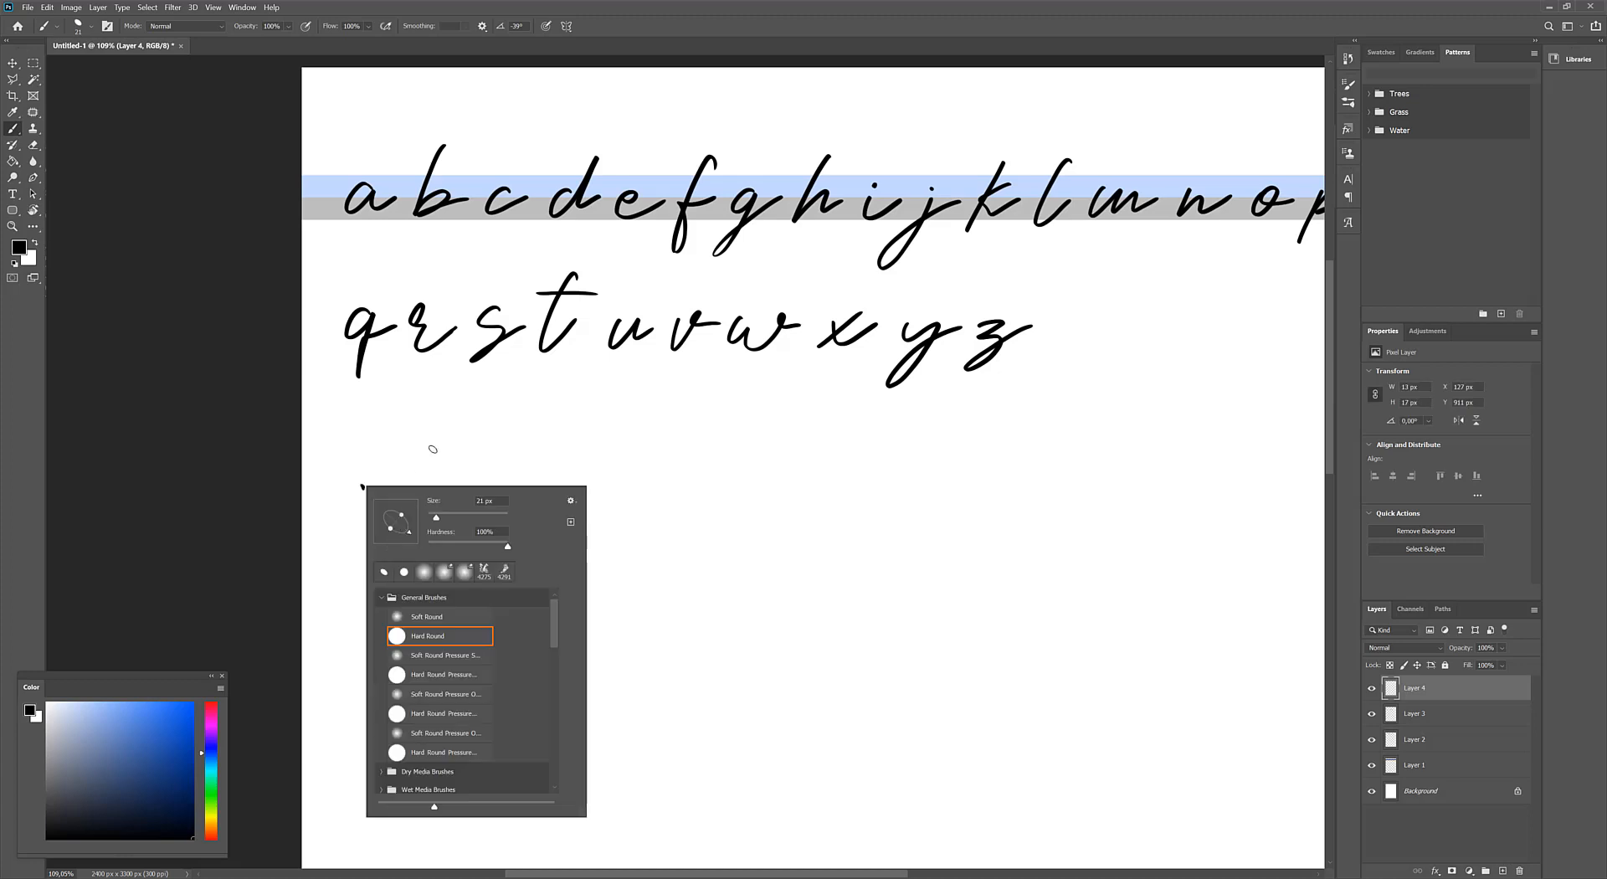
pyautogui.click(406, 450)
# Handwrite the word KERNING in capitals below the q–z row
pyautogui.moveTo(359, 484)
pyautogui.mouseDown()
pyautogui.moveTo(357, 548)
pyautogui.moveTo(420, 525)
pyautogui.moveTo(428, 541)
pyautogui.mouseUp()
pyautogui.moveTo(429, 506); pyautogui.dragTo(462, 540)
pyautogui.moveTo(463, 505)
pyautogui.mouseDown()
pyautogui.moveTo(488, 500)
pyautogui.moveTo(500, 536)
pyautogui.moveTo(528, 539)
pyautogui.mouseUp()
pyautogui.moveTo(579, 506); pyautogui.dragTo(575, 526)
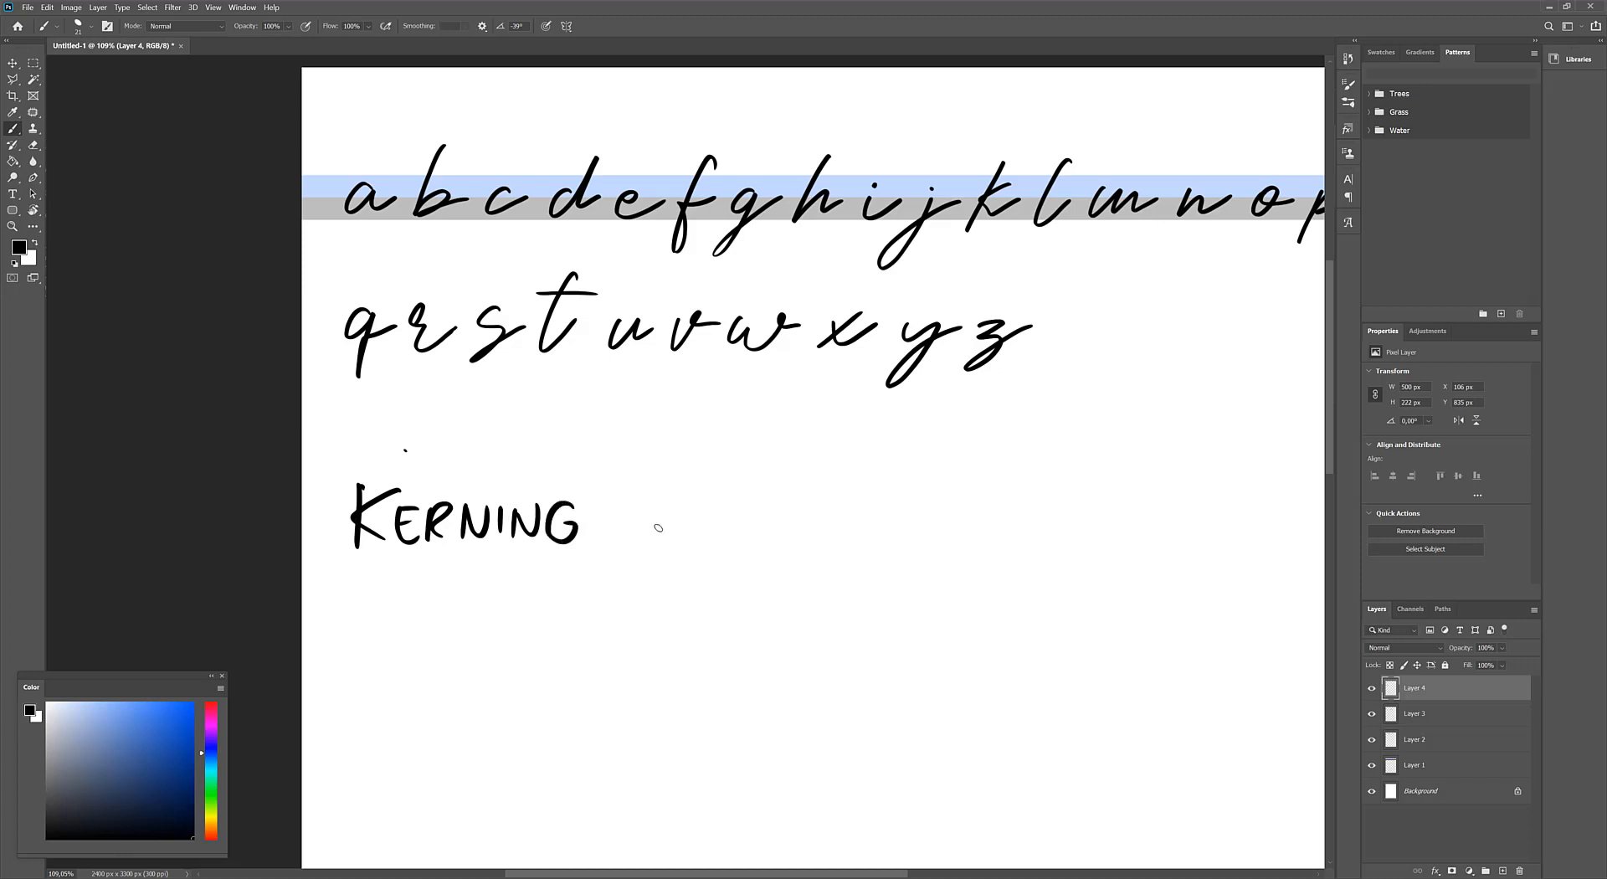
# Write a closely spaced AV after KERNING, add small dashes beneath it, and begin two list lines with dashes
pyautogui.moveTo(690, 464)
pyautogui.mouseDown()
pyautogui.moveTo(644, 544)
pyautogui.moveTo(697, 551)
pyautogui.mouseUp()
pyautogui.moveTo(653, 527)
pyautogui.mouseDown()
pyautogui.moveTo(758, 485)
pyautogui.moveTo(736, 544)
pyautogui.moveTo(769, 470)
pyautogui.mouseUp()
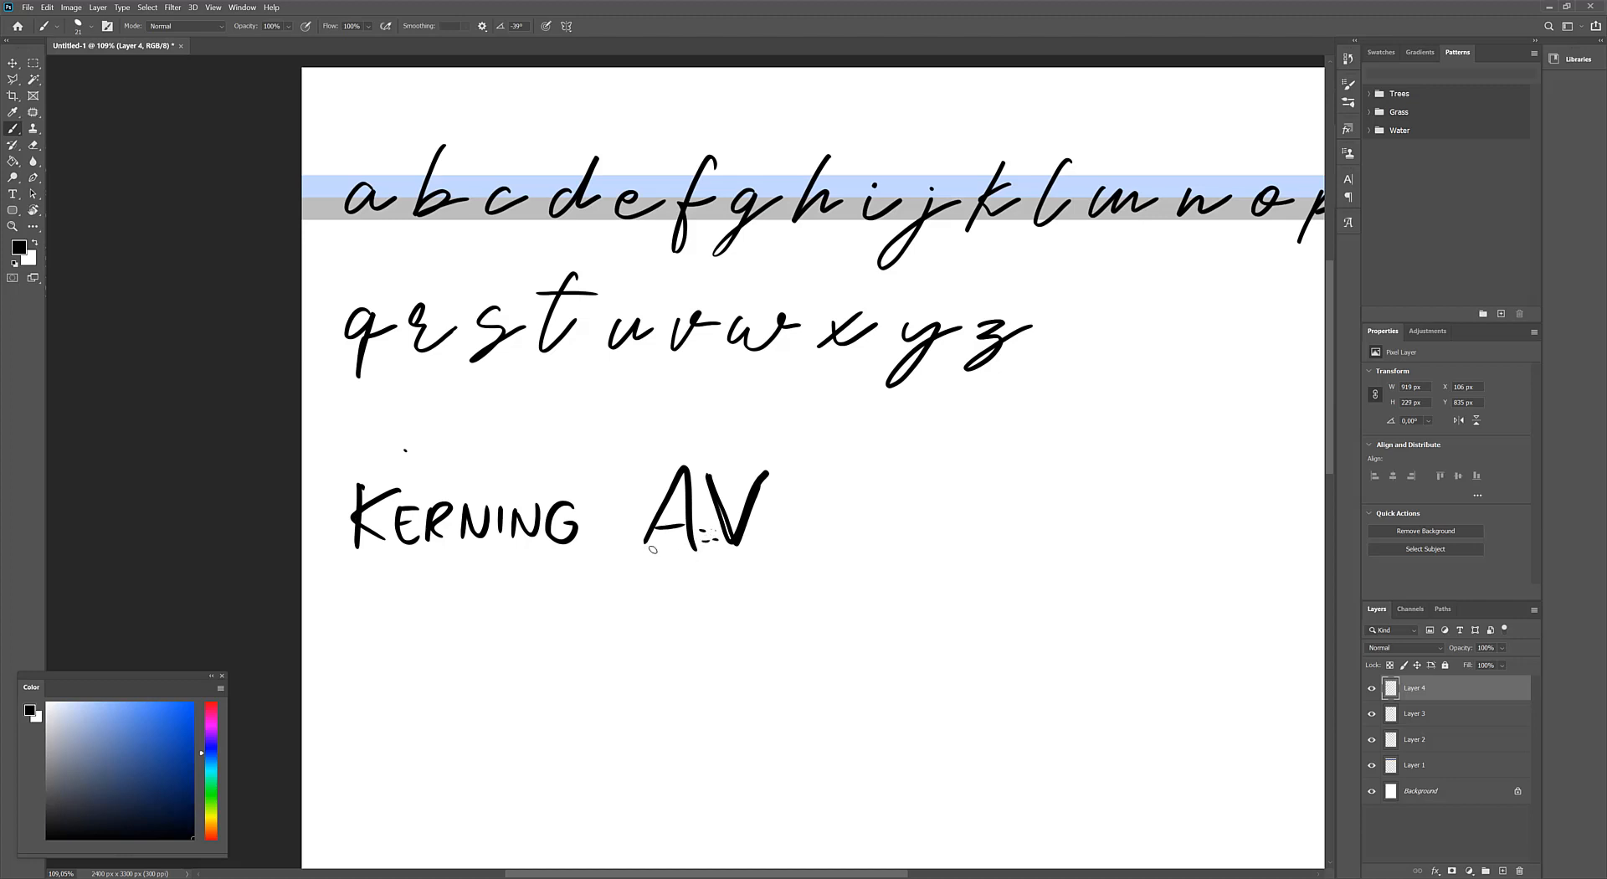
pyautogui.moveTo(682, 474); pyautogui.dragTo(691, 549)
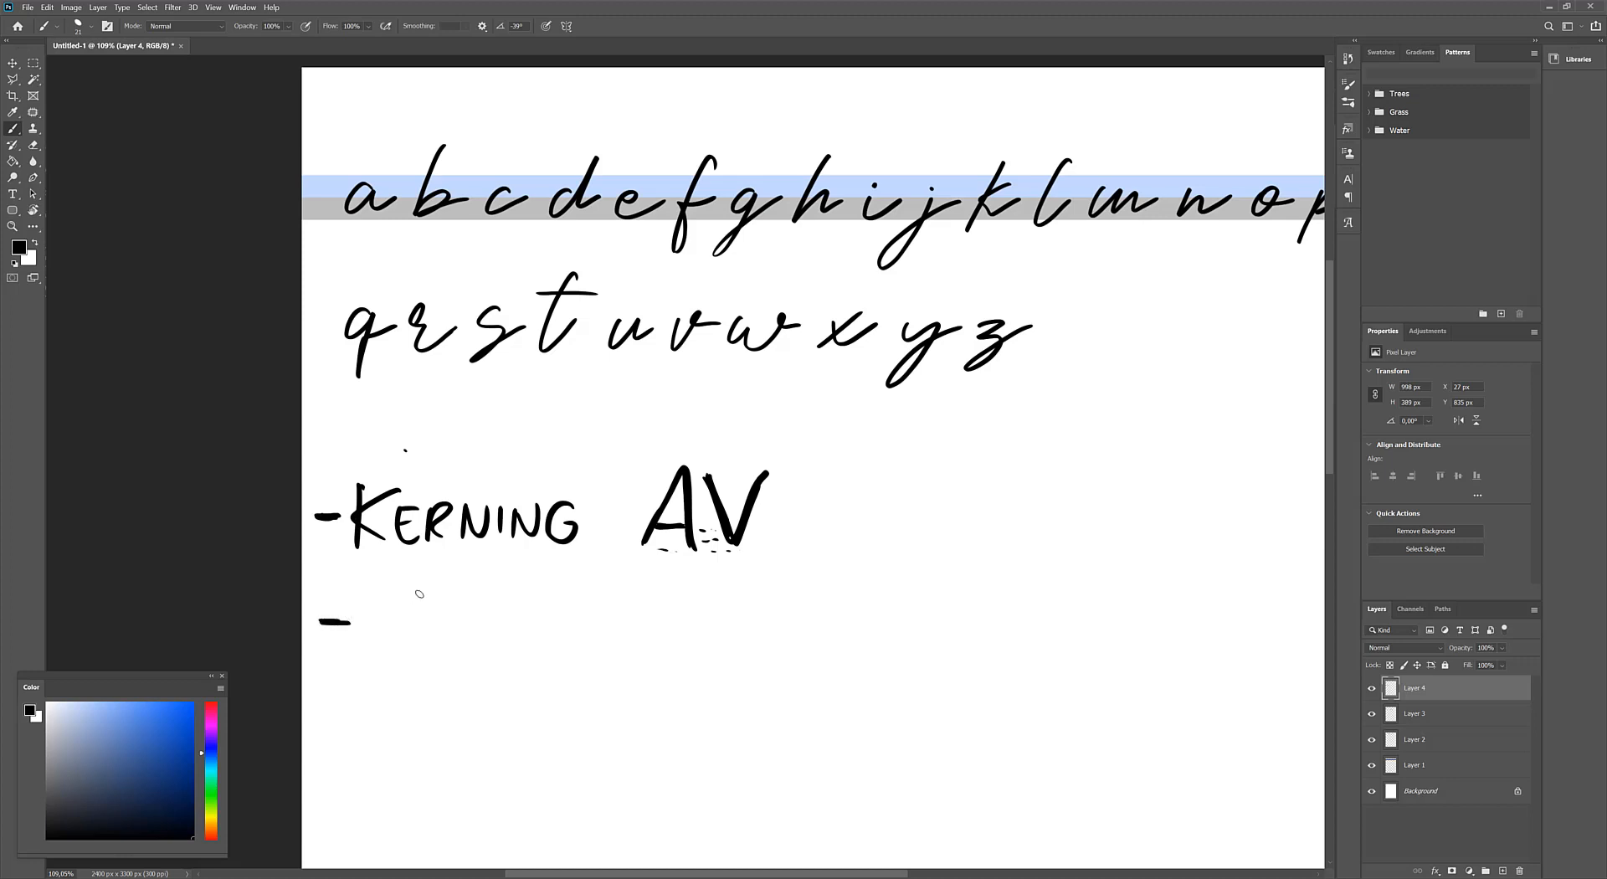
# Handwrite the word Ligature as the second list item below KERNING, followed by a small arrow
pyautogui.moveTo(385, 587); pyautogui.dragTo(404, 644)
pyautogui.moveTo(416, 618)
pyautogui.mouseDown()
pyautogui.moveTo(421, 644)
pyautogui.moveTo(443, 645)
pyautogui.moveTo(435, 679)
pyautogui.mouseUp()
pyautogui.moveTo(481, 618); pyautogui.dragTo(494, 648)
pyautogui.moveTo(505, 588); pyautogui.dragTo(513, 647)
pyautogui.moveTo(491, 615)
pyautogui.mouseDown()
pyautogui.moveTo(520, 614)
pyautogui.moveTo(553, 644)
pyautogui.moveTo(579, 621)
pyautogui.moveTo(616, 644)
pyautogui.mouseUp()
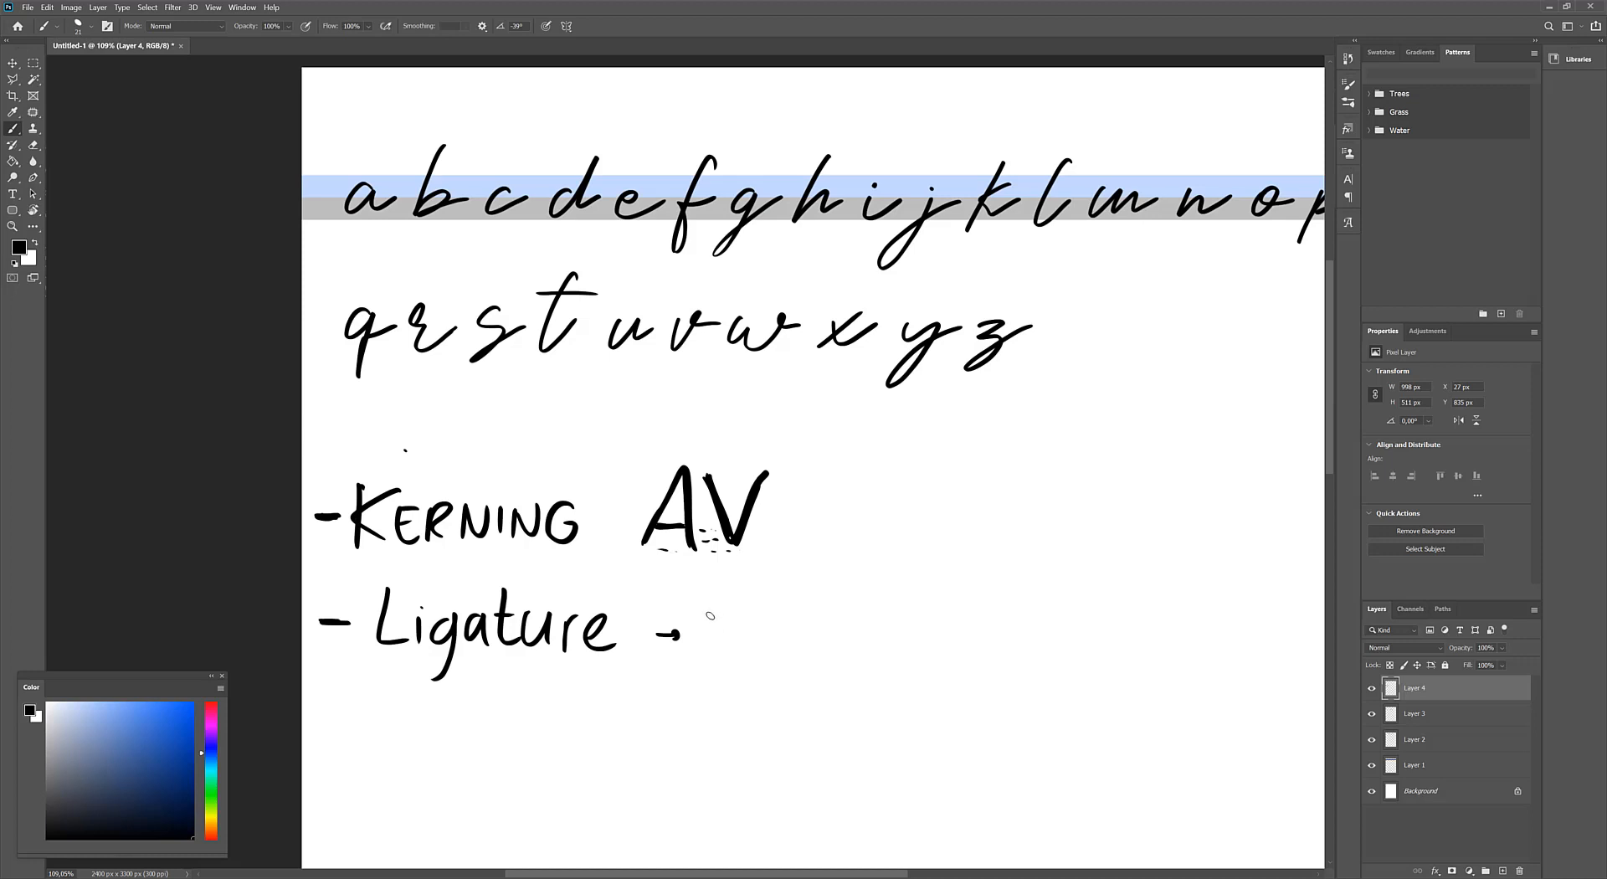
# Write a bold 2 after the small arrow beside Ligature, undoing the extra arrow that follows it
pyautogui.moveTo(706, 611)
pyautogui.mouseDown()
pyautogui.moveTo(701, 639)
pyautogui.moveTo(770, 621)
pyautogui.moveTo(762, 641)
pyautogui.mouseUp()
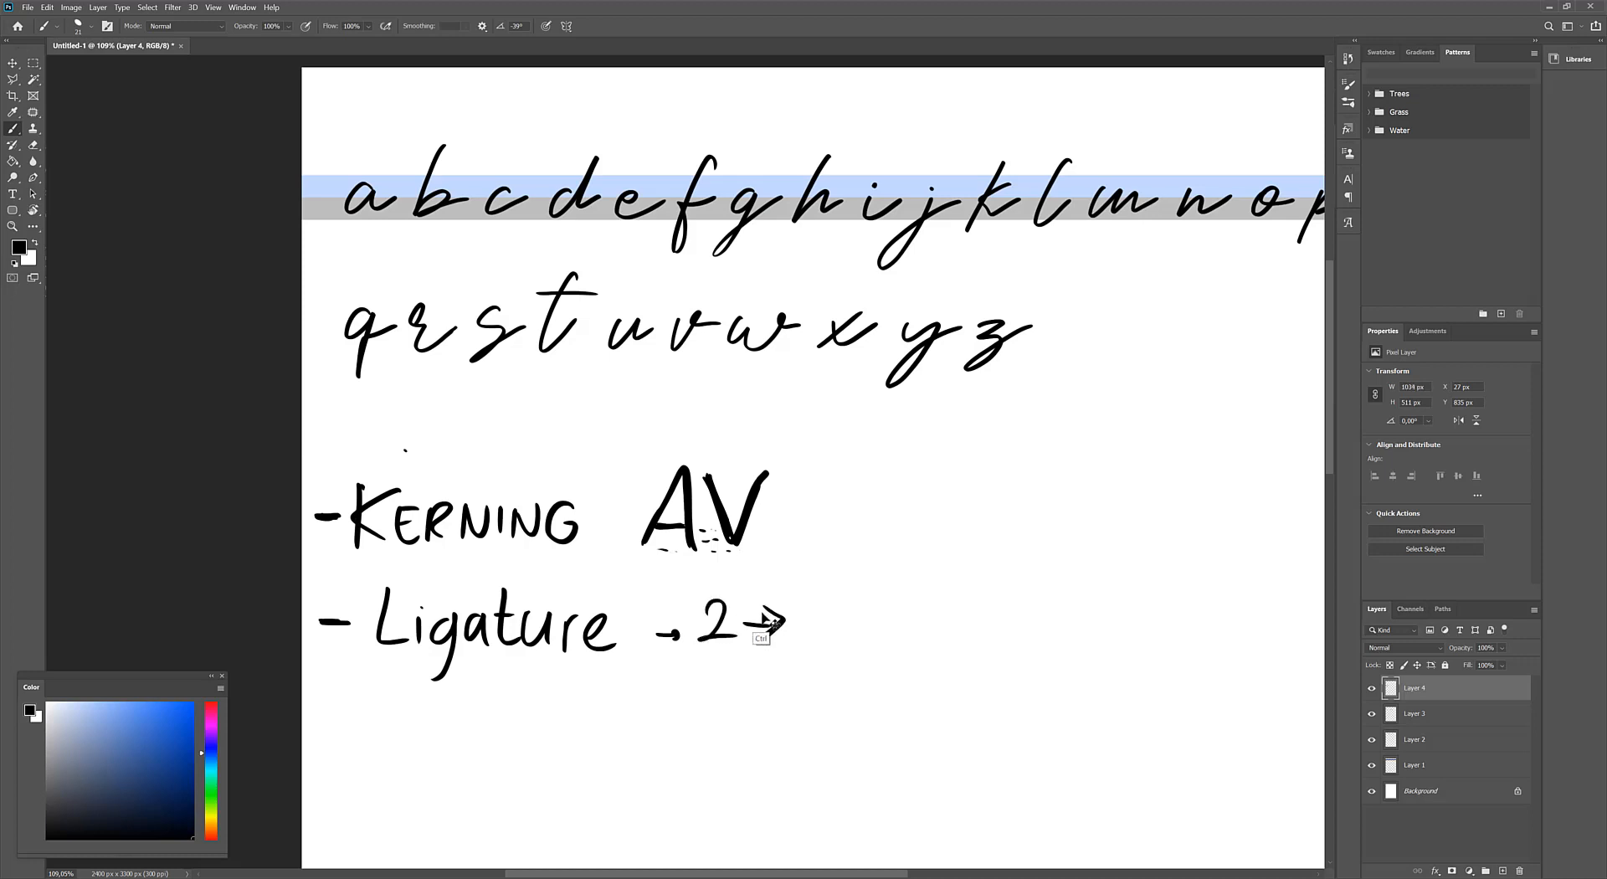
pyautogui.hotkey('ctrl', 'z')
pyautogui.hotkey('ctrl', 'z')
pyautogui.hscroll(2, 714, 609)
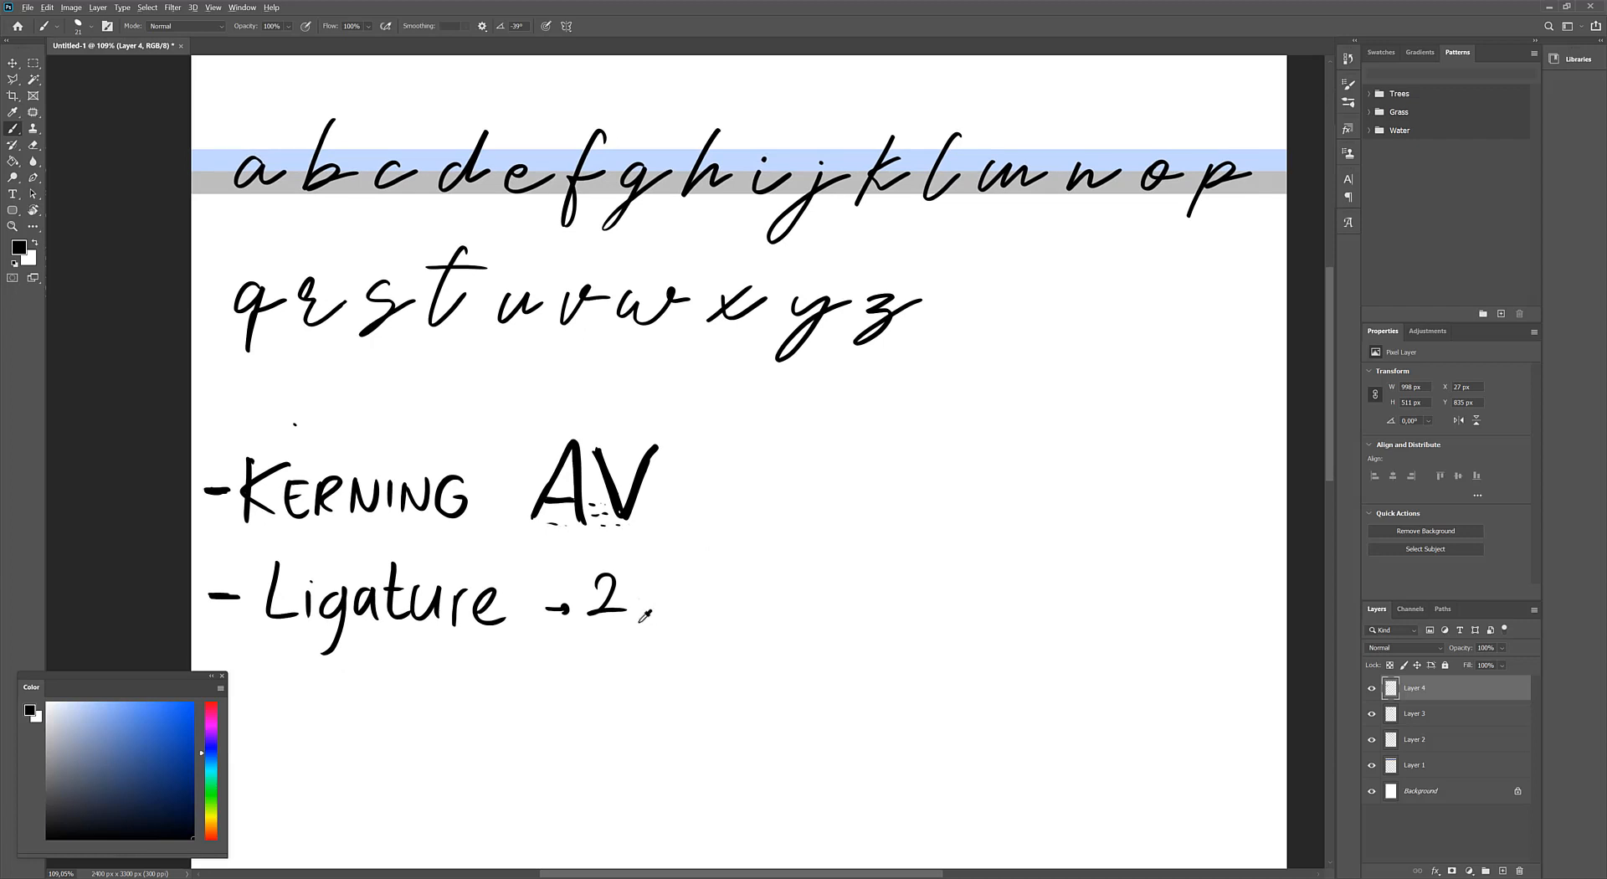
pyautogui.scroll(4, 644, 616)
pyautogui.moveTo(571, 572)
pyautogui.mouseDown()
pyautogui.moveTo(595, 547)
pyautogui.moveTo(574, 603)
pyautogui.moveTo(626, 609)
pyautogui.mouseUp()
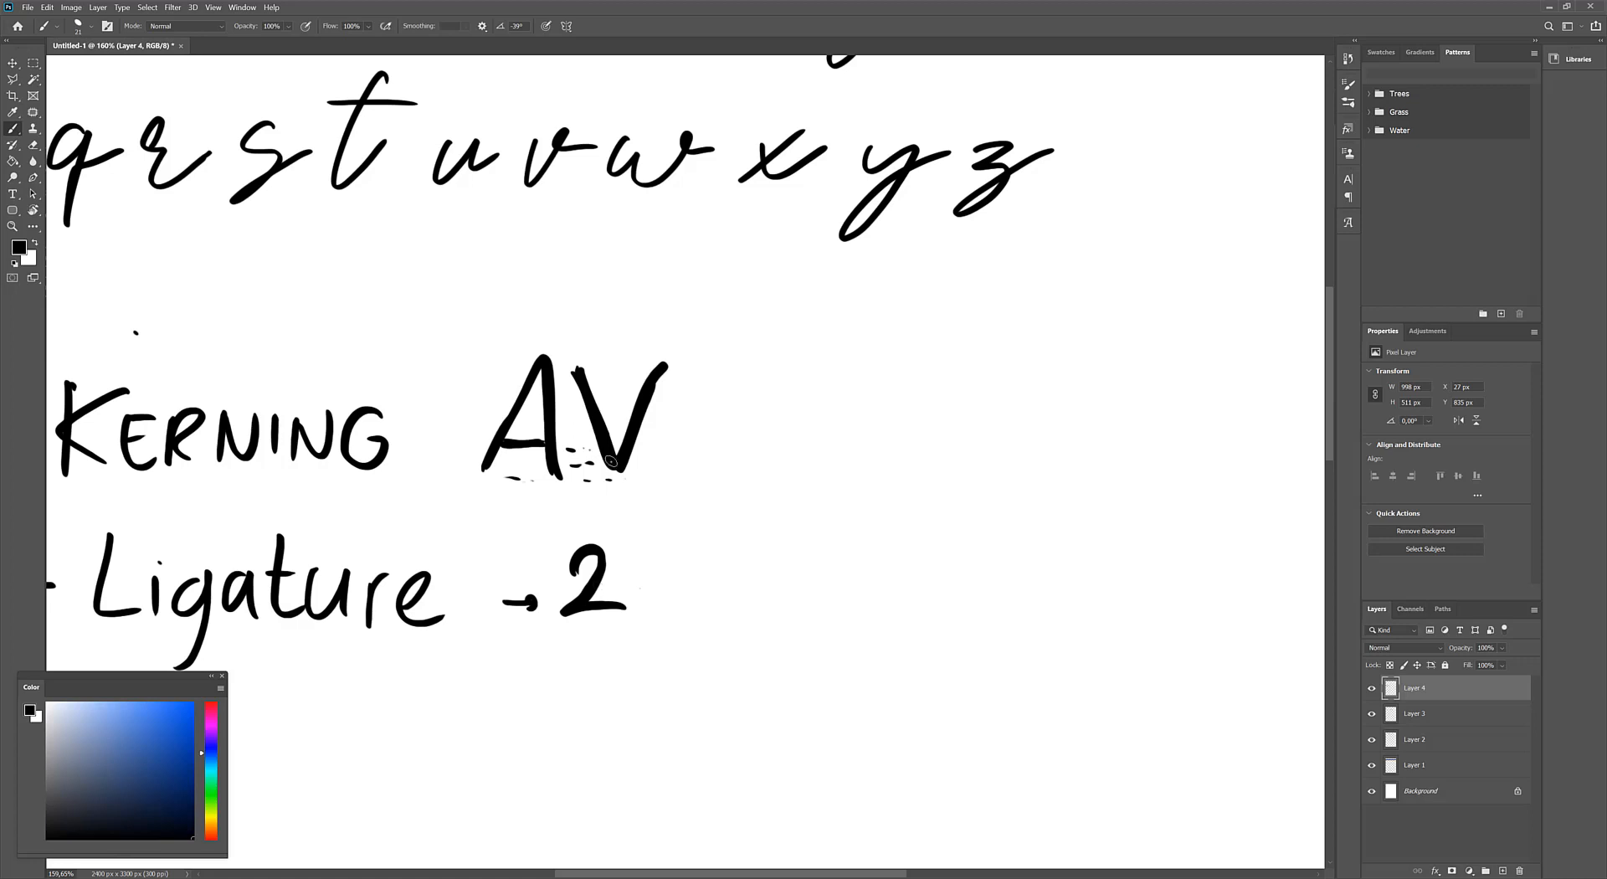
# Handwrite tt with separate crossbars to the right of the 2, and the word Better above it
pyautogui.moveTo(836, 493)
pyautogui.mouseDown()
pyautogui.moveTo(827, 530)
pyautogui.moveTo(873, 512)
pyautogui.moveTo(828, 615)
pyautogui.mouseUp()
pyautogui.hotkey('ctrl', 'z')
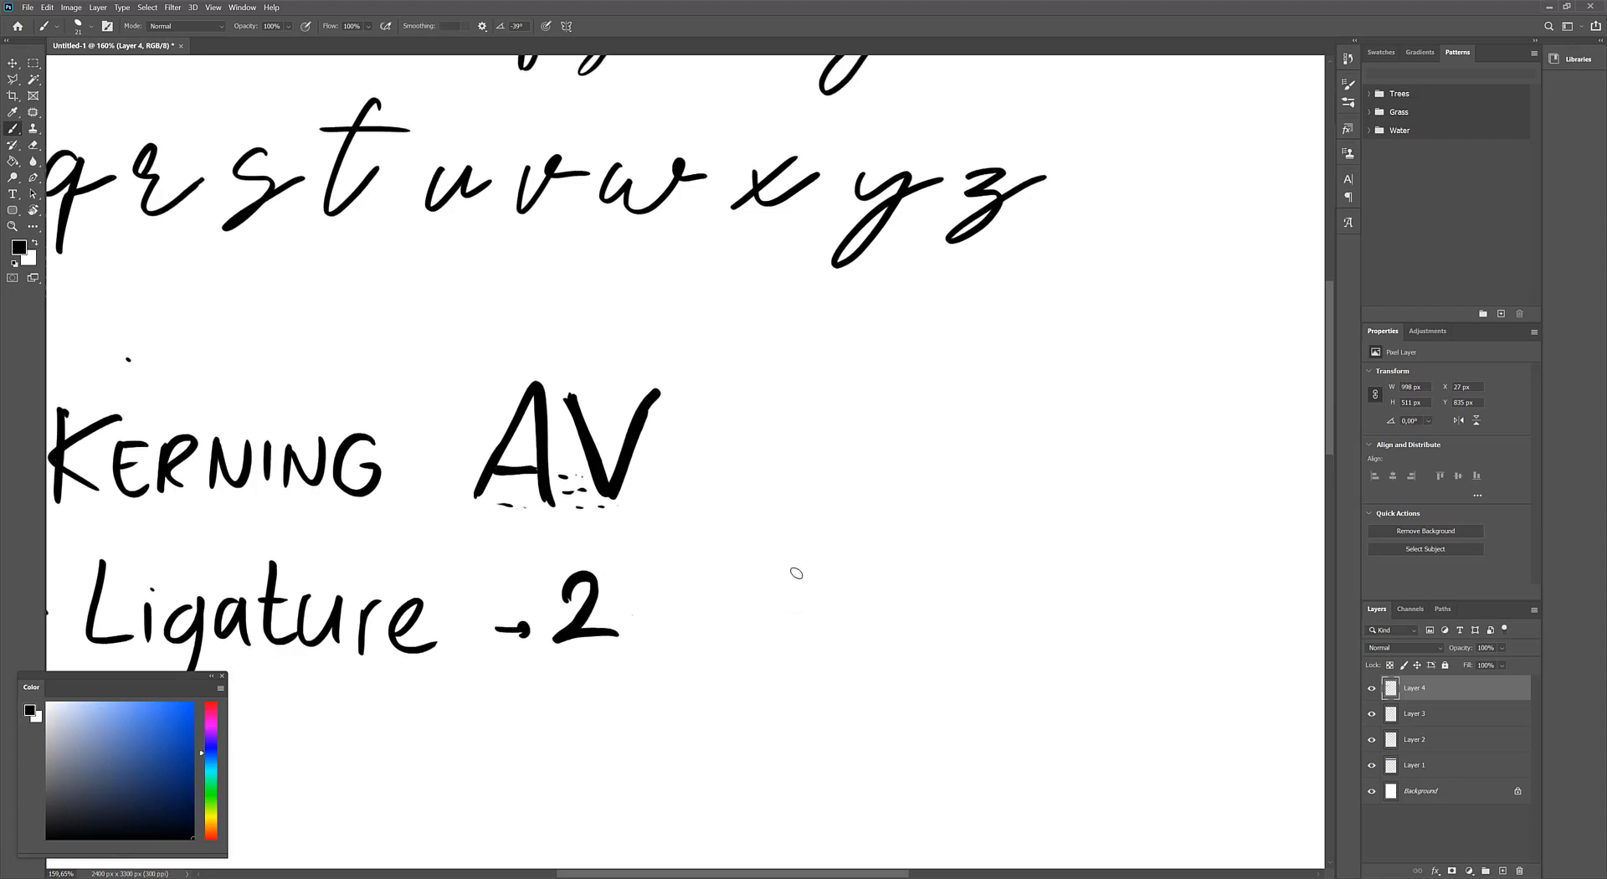
pyautogui.moveTo(811, 543); pyautogui.dragTo(774, 644)
pyautogui.moveTo(860, 538)
pyautogui.mouseDown()
pyautogui.moveTo(823, 631)
pyautogui.moveTo(849, 637)
pyautogui.moveTo(875, 617)
pyautogui.mouseUp()
pyautogui.moveTo(768, 572)
pyautogui.mouseDown()
pyautogui.moveTo(878, 570)
pyautogui.moveTo(858, 576)
pyautogui.moveTo(867, 559)
pyautogui.mouseUp()
pyautogui.hotkey('ctrl', 'z')
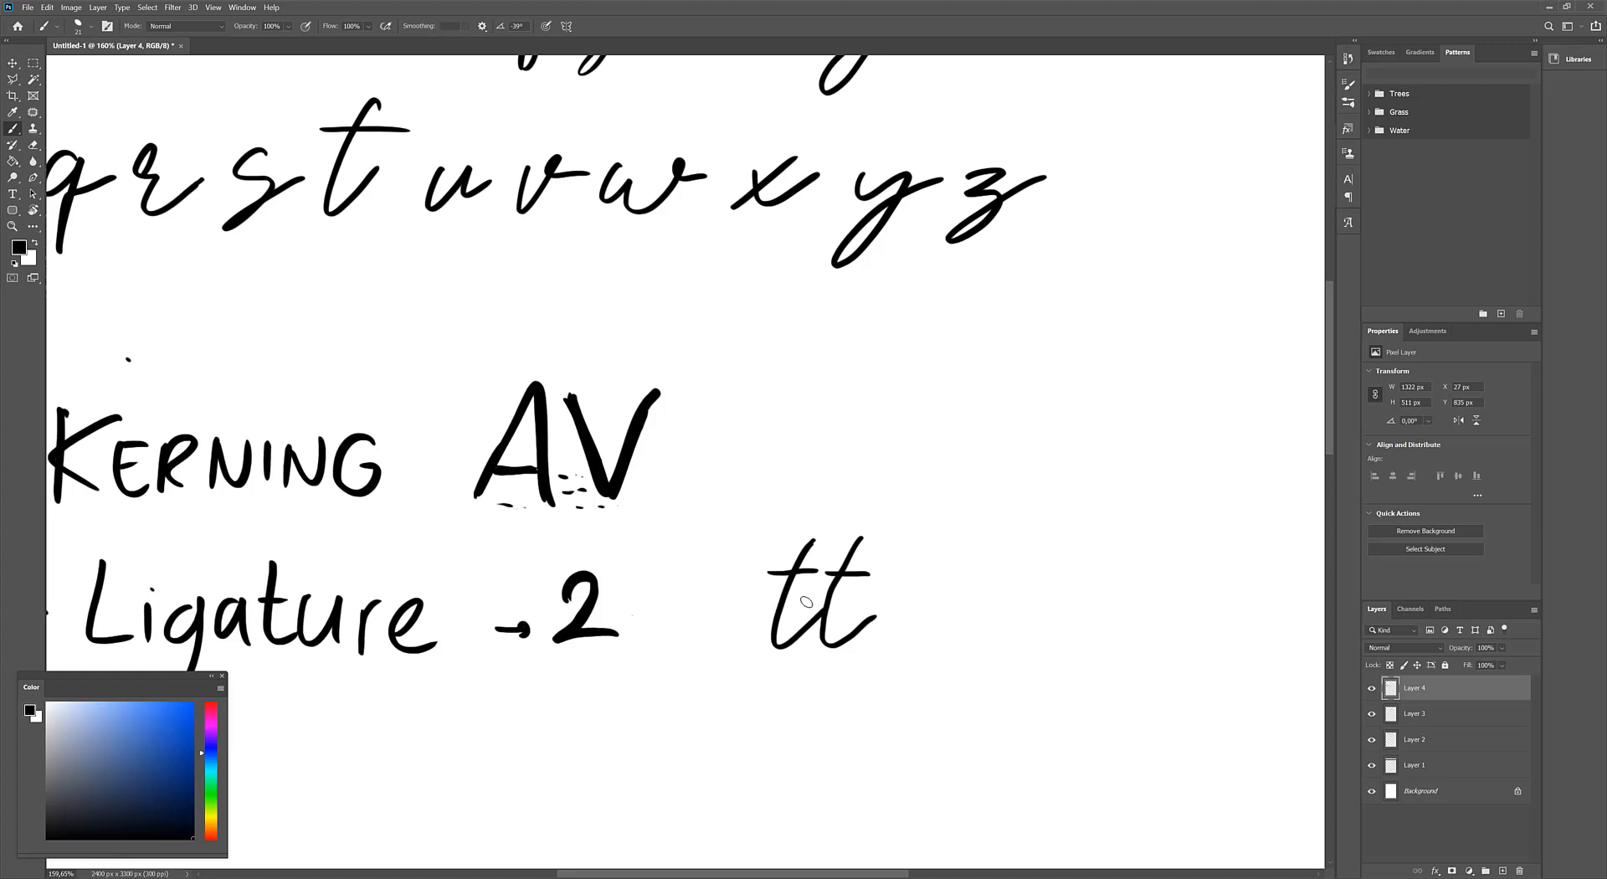
pyautogui.moveTo(806, 445)
pyautogui.mouseDown()
pyautogui.moveTo(829, 416)
pyautogui.moveTo(804, 459)
pyautogui.mouseUp()
pyautogui.moveTo(889, 418)
pyautogui.mouseDown()
pyautogui.moveTo(862, 440)
pyautogui.moveTo(921, 393)
pyautogui.moveTo(904, 435)
pyautogui.moveTo(934, 413)
pyautogui.moveTo(916, 409)
pyautogui.moveTo(899, 448)
pyautogui.moveTo(960, 386)
pyautogui.moveTo(939, 441)
pyautogui.moveTo(981, 432)
pyautogui.moveTo(969, 463)
pyautogui.moveTo(1011, 421)
pyautogui.moveTo(1015, 450)
pyautogui.moveTo(901, 404)
pyautogui.moveTo(989, 400)
pyautogui.mouseUp()
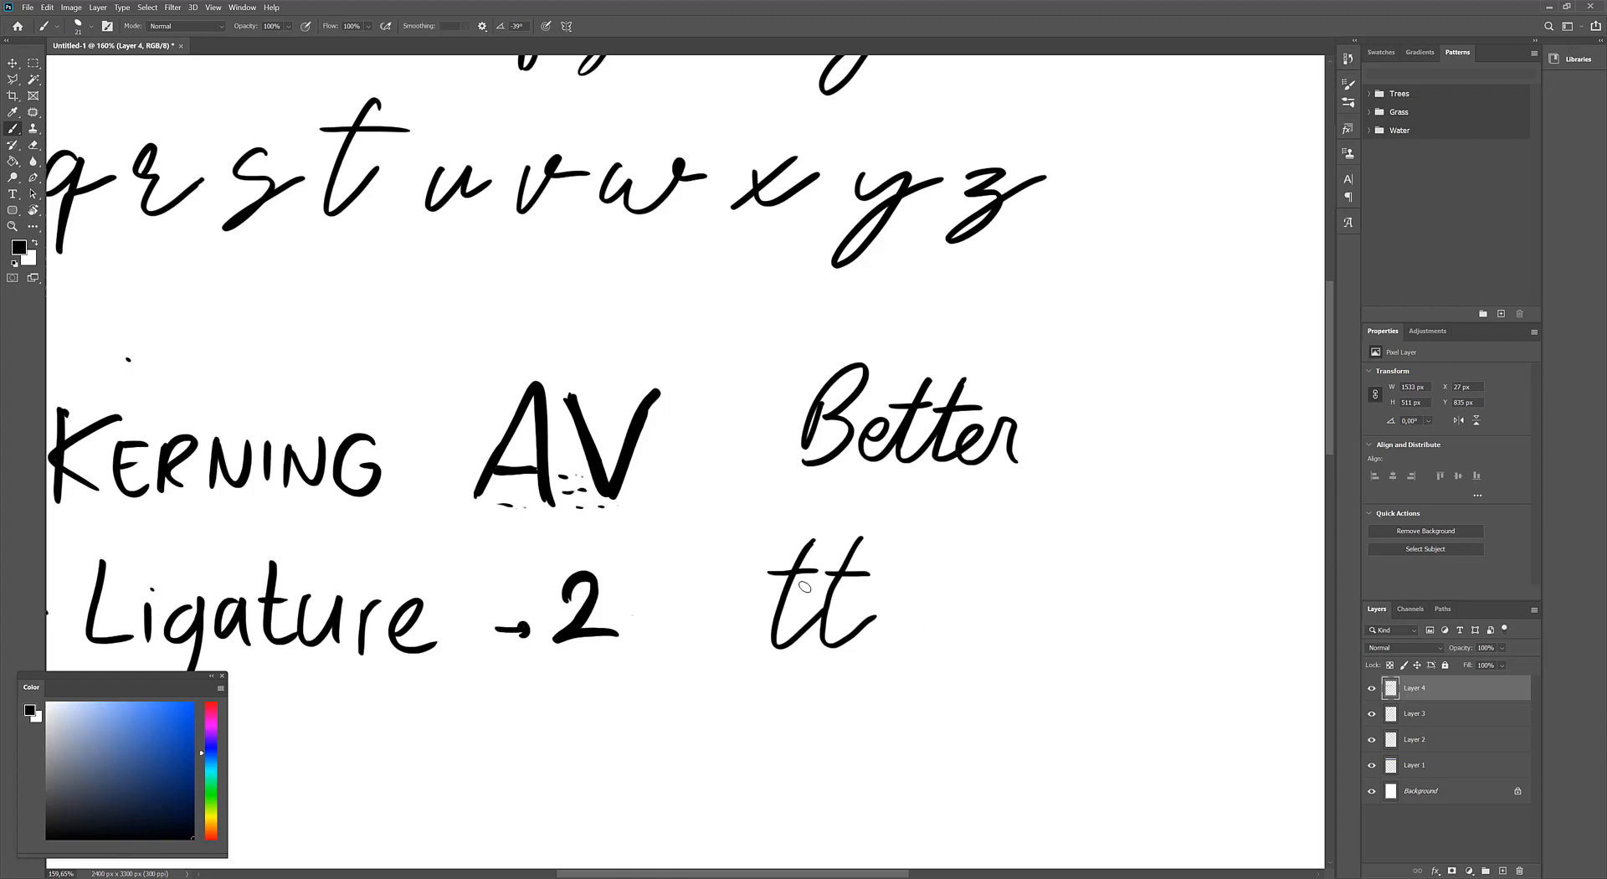
# Draw an arrow after the tt and a linked tt ligature with one shared crossbar, redoing its stems and crossbar
pyautogui.moveTo(924, 597); pyautogui.dragTo(962, 599)
pyautogui.moveTo(948, 589); pyautogui.dragTo(949, 611)
pyautogui.moveTo(1032, 550); pyautogui.dragTo(1000, 649)
pyautogui.moveTo(1085, 541); pyautogui.dragTo(1109, 597)
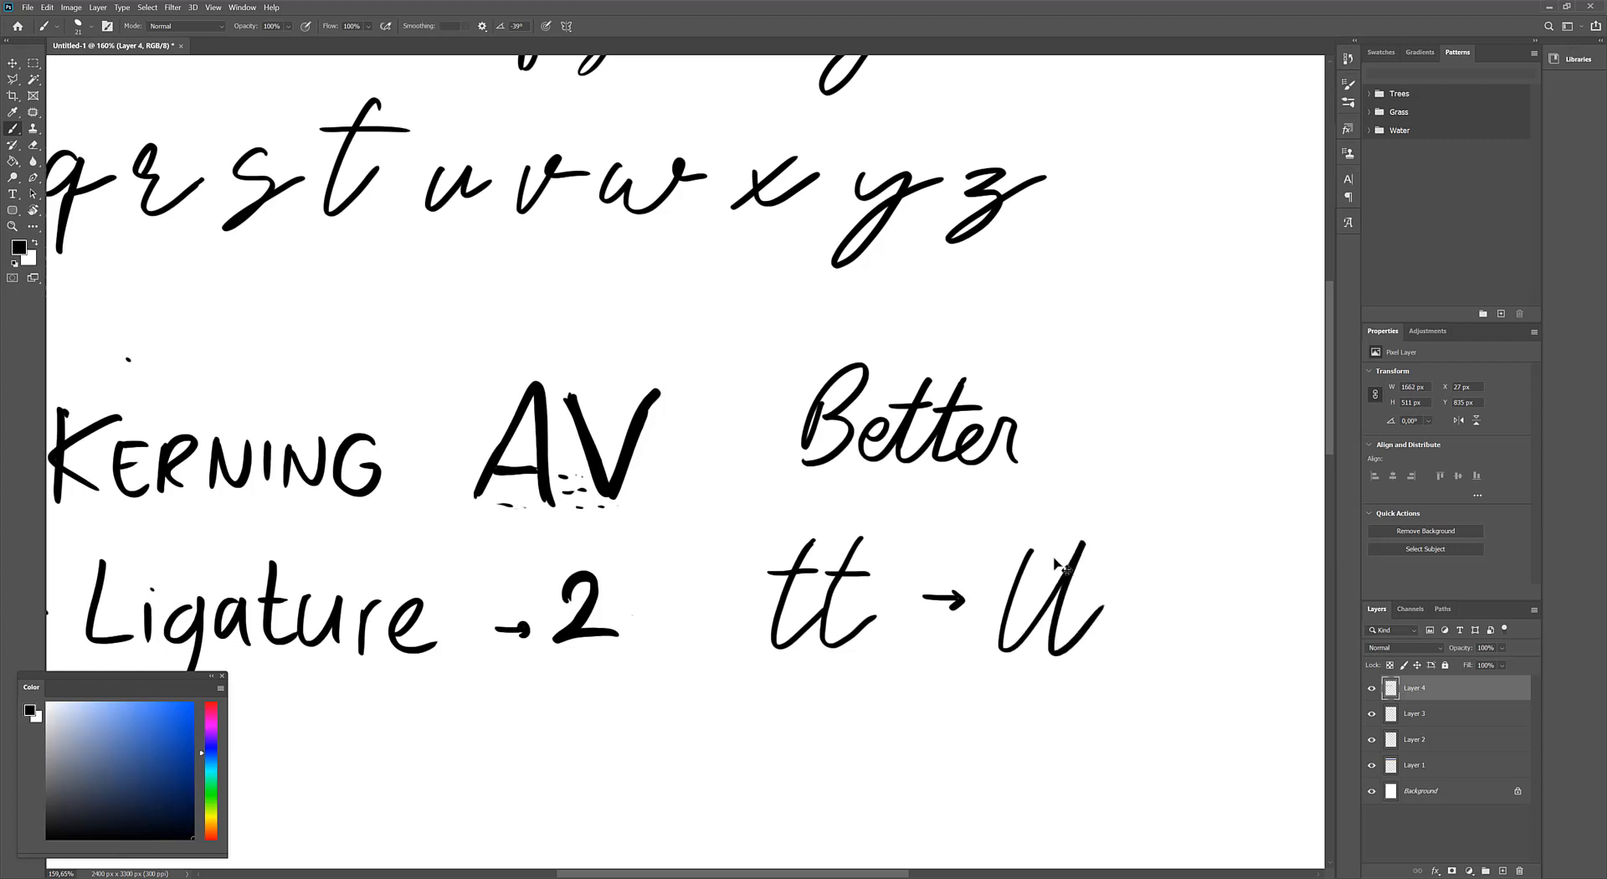
pyautogui.hotkey('ctrl', 'z')
pyautogui.hotkey('ctrl', 'z')
pyautogui.moveTo(1032, 550); pyautogui.dragTo(1001, 649)
pyautogui.moveTo(1085, 542)
pyautogui.mouseDown()
pyautogui.moveTo(1076, 627)
pyautogui.moveTo(1111, 596)
pyautogui.mouseUp()
pyautogui.moveTo(984, 584); pyautogui.dragTo(1117, 577)
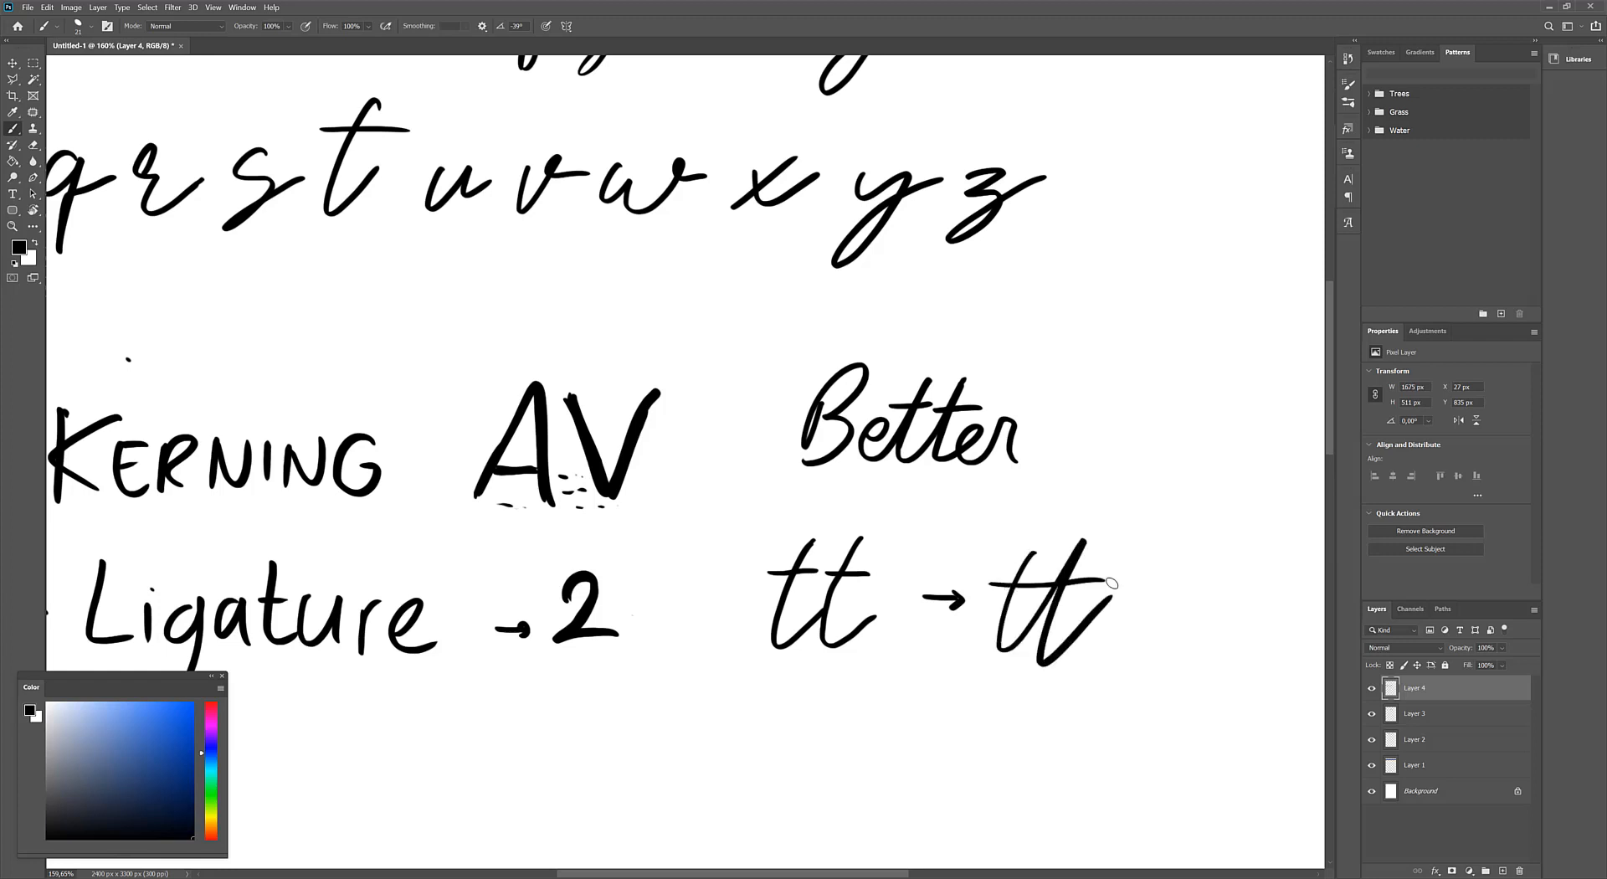
pyautogui.hotkey('ctrl', 'z')
pyautogui.moveTo(993, 581); pyautogui.dragTo(1095, 577)
# Handwrite Better below the tt examples with a shared tt crossbar, and circle the upper Better
pyautogui.moveTo(1059, 680); pyautogui.dragTo(1065, 593)
pyautogui.moveTo(828, 630); pyautogui.dragTo(790, 719)
pyautogui.moveTo(892, 671)
pyautogui.mouseDown()
pyautogui.moveTo(939, 694)
pyautogui.moveTo(958, 722)
pyautogui.mouseUp()
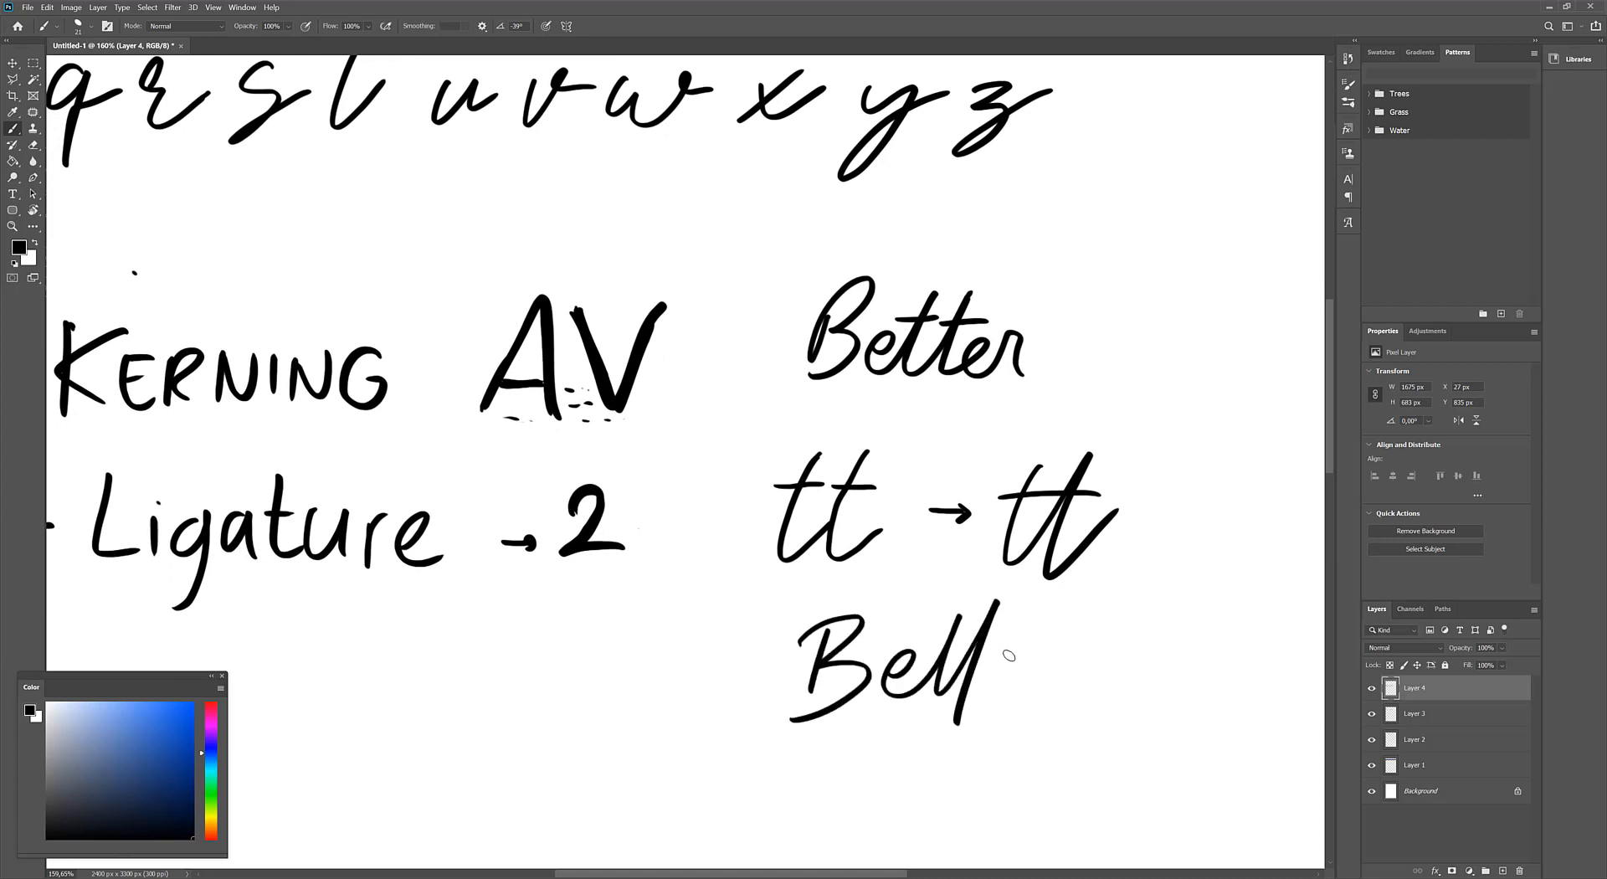
pyautogui.moveTo(991, 670)
pyautogui.mouseDown()
pyautogui.moveTo(1017, 678)
pyautogui.moveTo(1053, 638)
pyautogui.mouseUp()
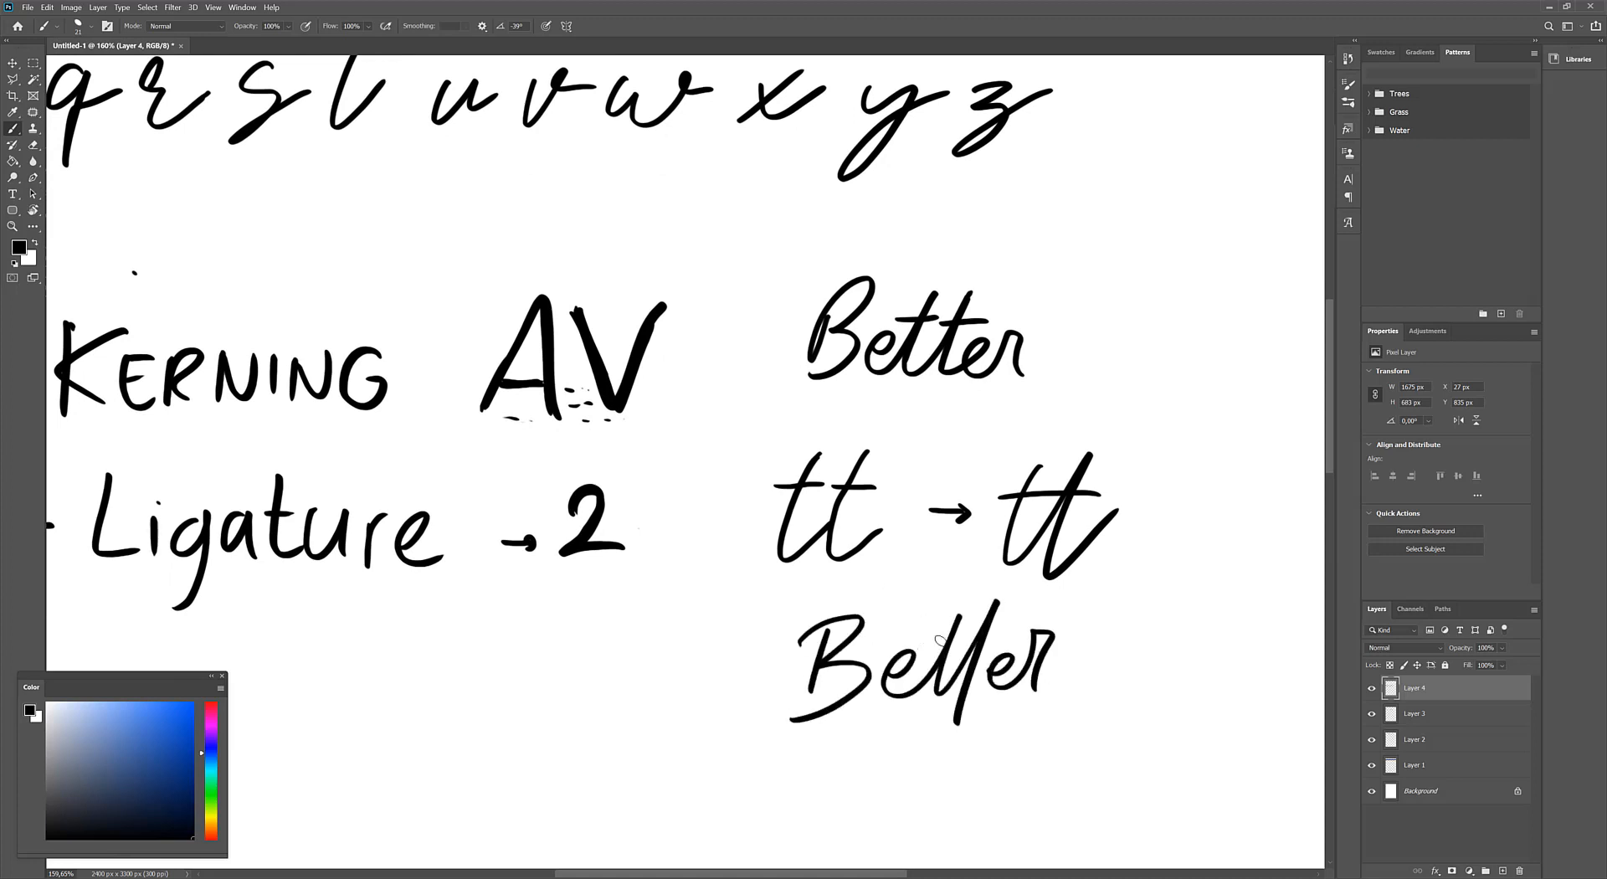
pyautogui.moveTo(921, 645); pyautogui.dragTo(1015, 620)
pyautogui.moveTo(778, 283)
pyautogui.mouseDown()
pyautogui.moveTo(1004, 397)
pyautogui.moveTo(883, 256)
pyautogui.mouseUp()
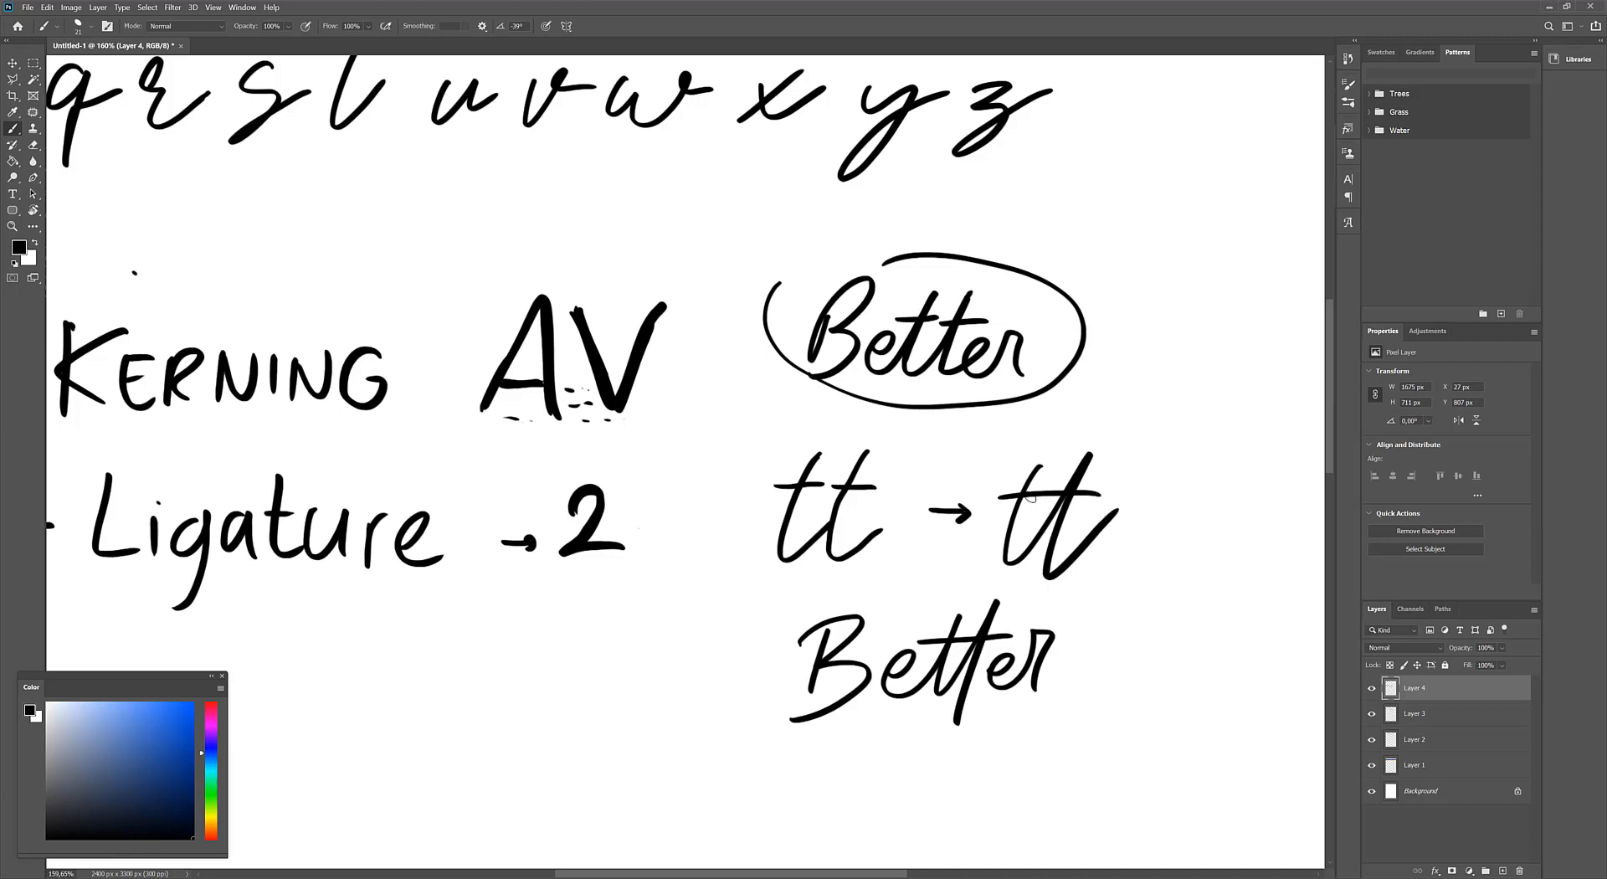
# Erase and redraw the linked tt after the arrow with one shared crossbar, and ring the lower Better's tt with dashes
pyautogui.press('e')
pyautogui.moveTo(1040, 519)
pyautogui.mouseDown()
pyautogui.moveTo(1033, 491)
pyautogui.moveTo(1061, 549)
pyautogui.moveTo(1077, 492)
pyautogui.moveTo(1058, 538)
pyautogui.mouseUp()
pyautogui.press('b')
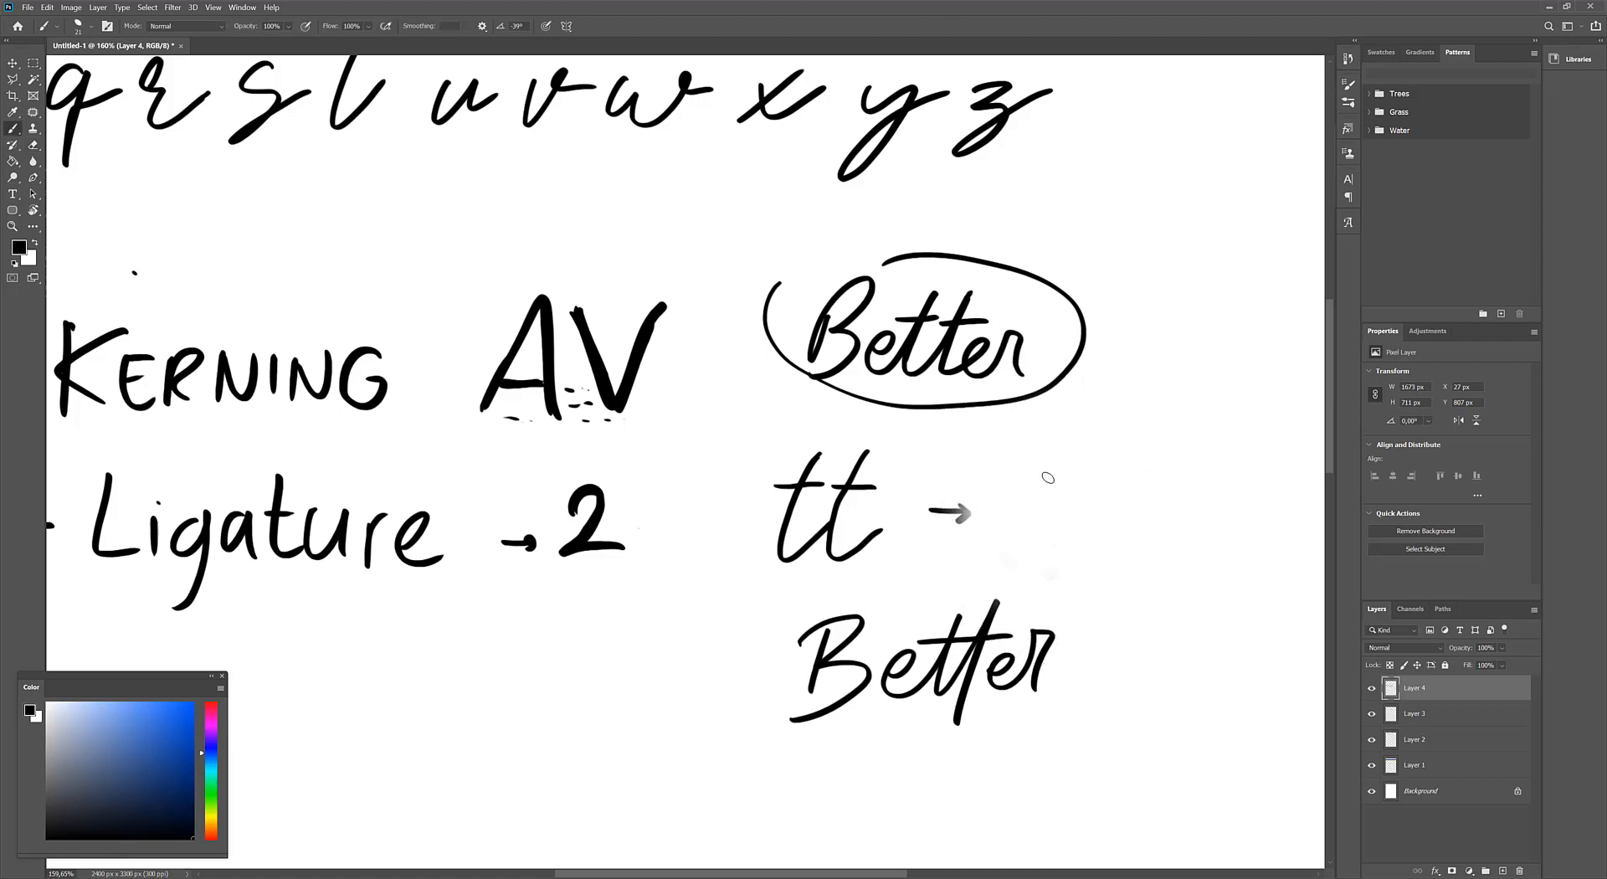
pyautogui.moveTo(1049, 466)
pyautogui.mouseDown()
pyautogui.moveTo(1028, 544)
pyautogui.moveTo(1055, 584)
pyautogui.mouseUp()
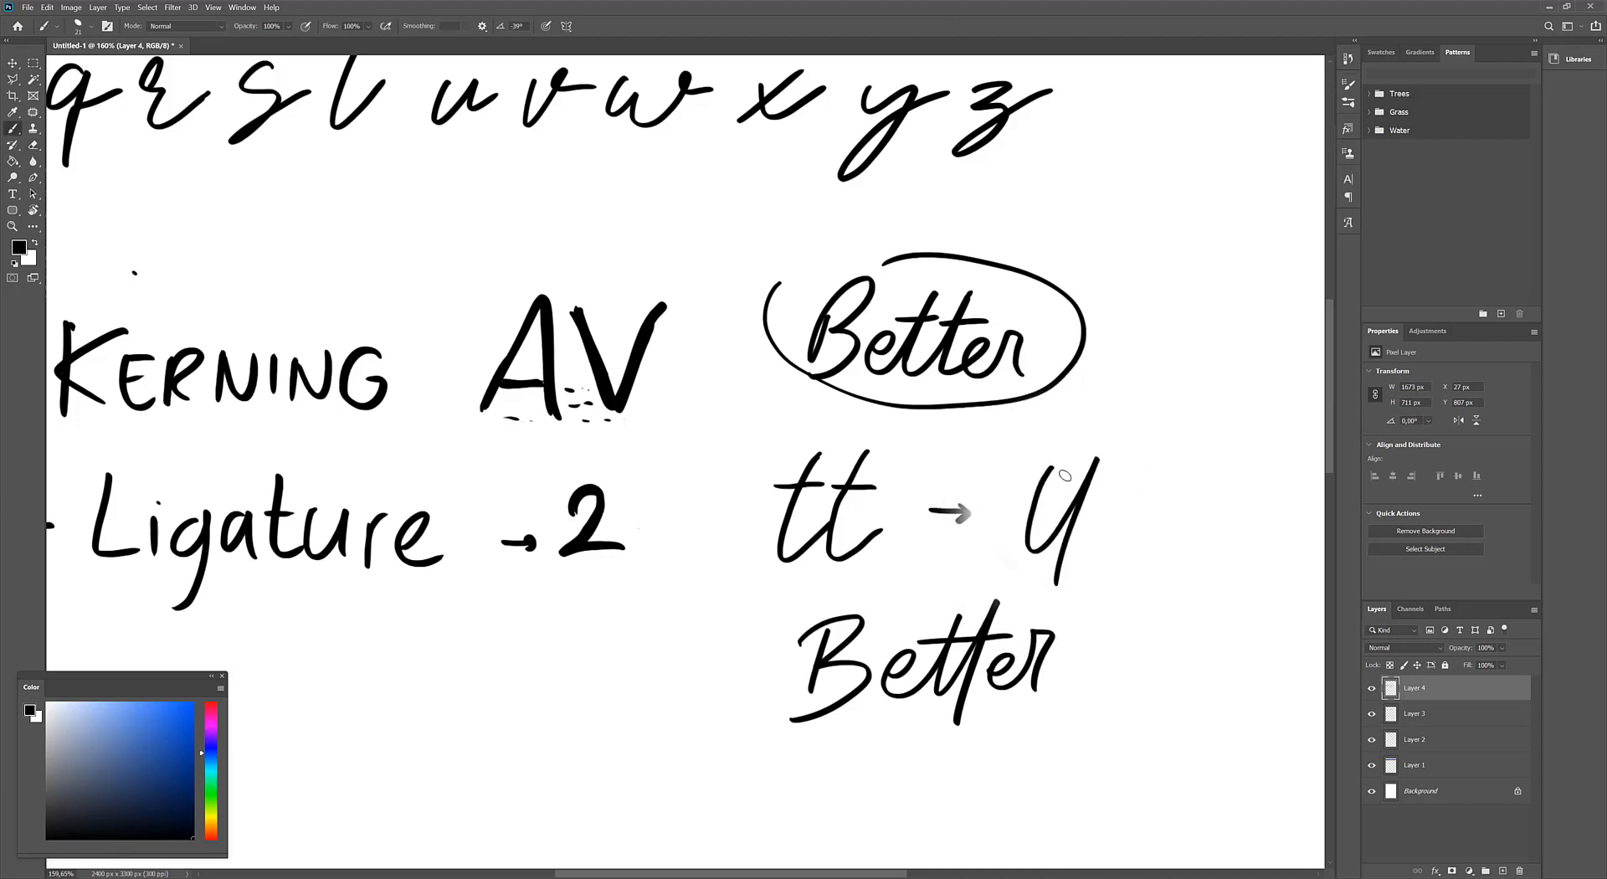
pyautogui.moveTo(1015, 495); pyautogui.dragTo(1125, 491)
pyautogui.moveTo(943, 596)
pyautogui.mouseDown()
pyautogui.moveTo(908, 705)
pyautogui.moveTo(937, 744)
pyautogui.moveTo(997, 735)
pyautogui.moveTo(984, 581)
pyautogui.mouseUp()
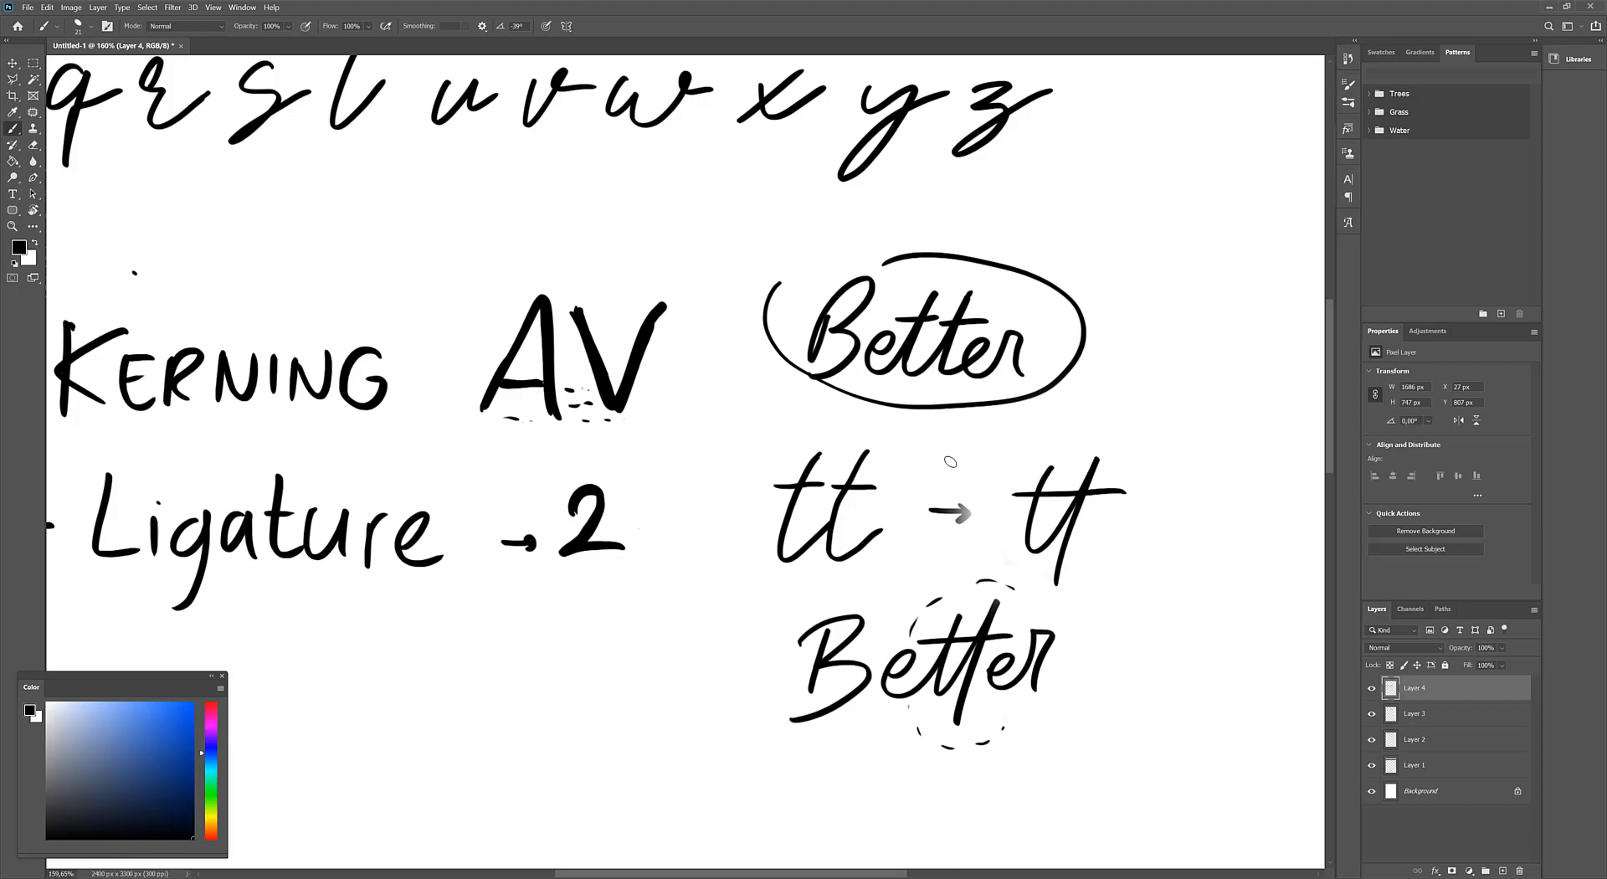
# Draw an arrow from the circled Better down to the linked tt
pyautogui.moveTo(985, 421); pyautogui.dragTo(1022, 467)
pyautogui.moveTo(999, 459); pyautogui.dragTo(1025, 443)
# Duplicate the blue and grey guide band and place the copy below the kerning and ligature notes
pyautogui.moveTo(1112, 451); pyautogui.dragTo(1037, 649)
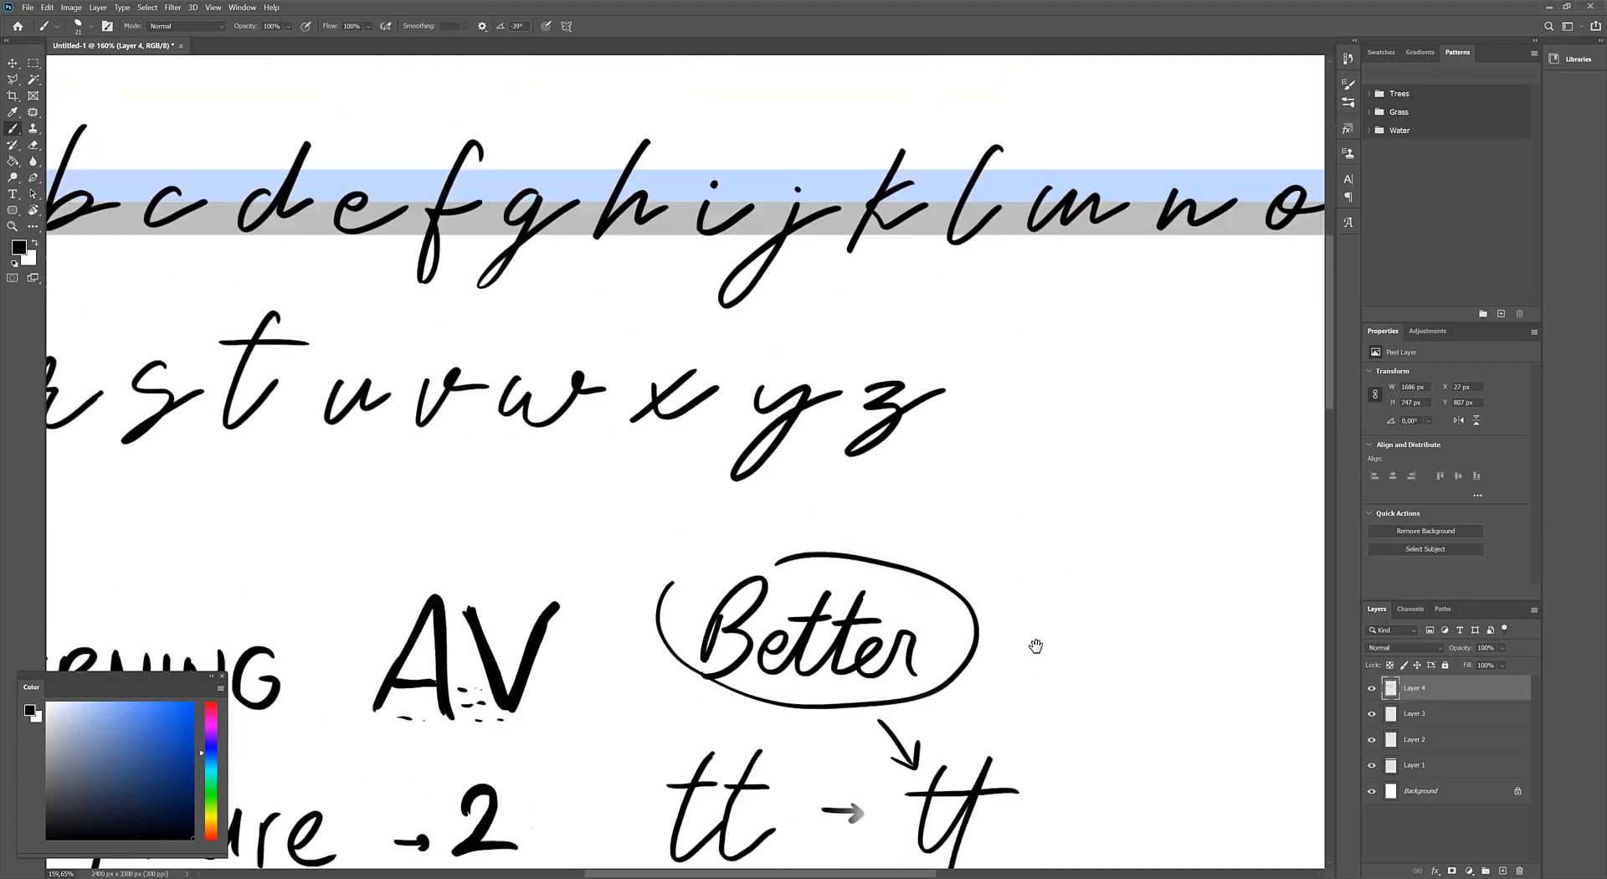
pyautogui.scroll(-4, 1001, 597)
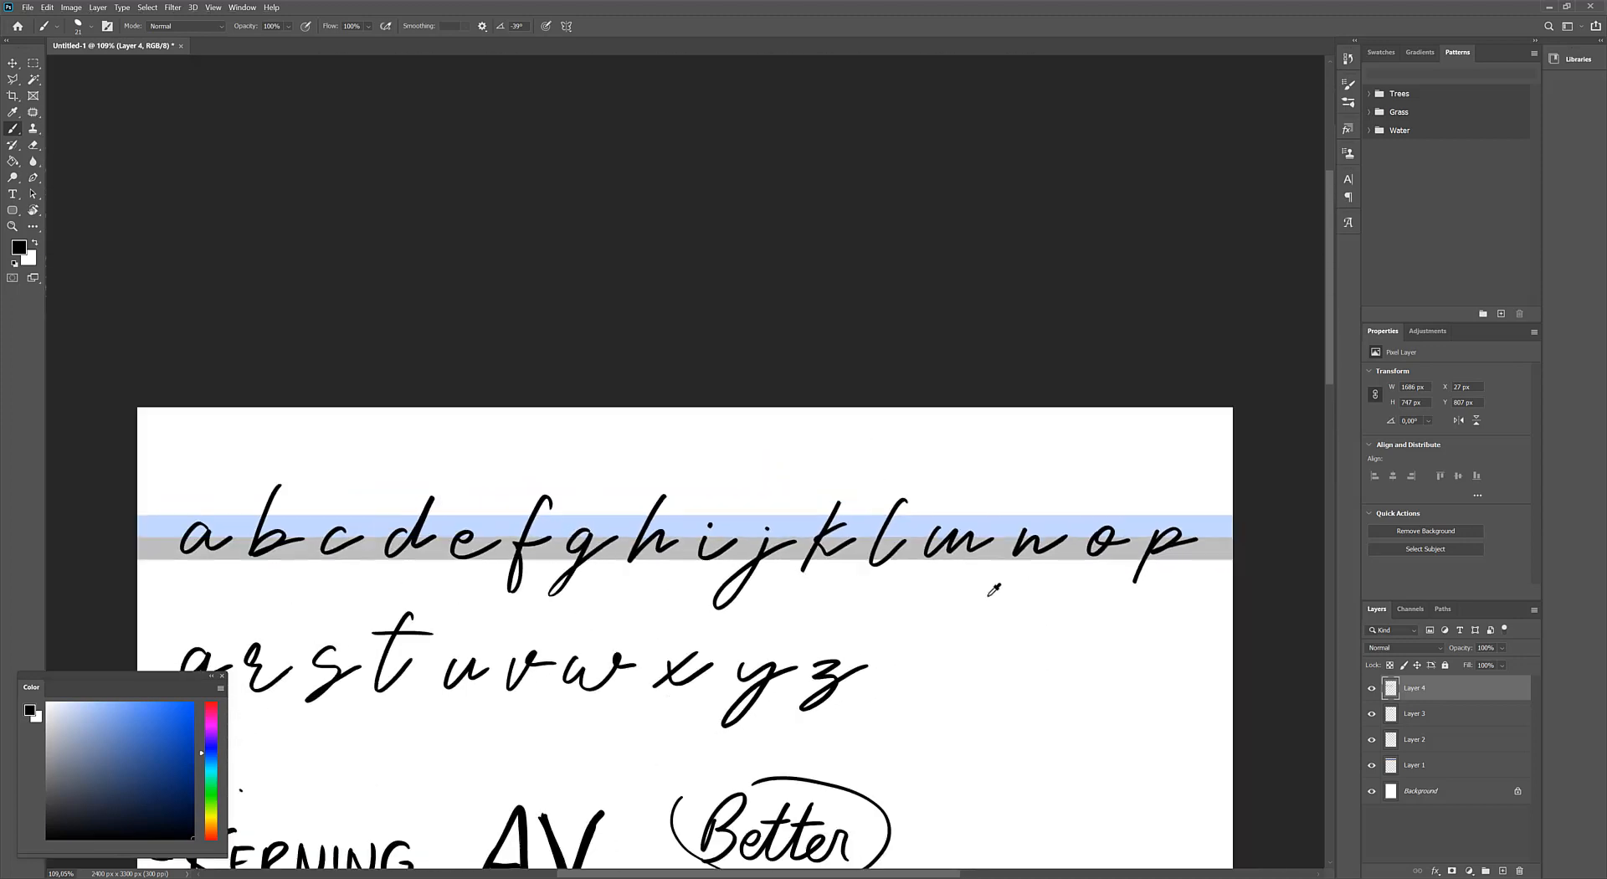
pyautogui.press('v')
pyautogui.scroll(-3, 530, 308)
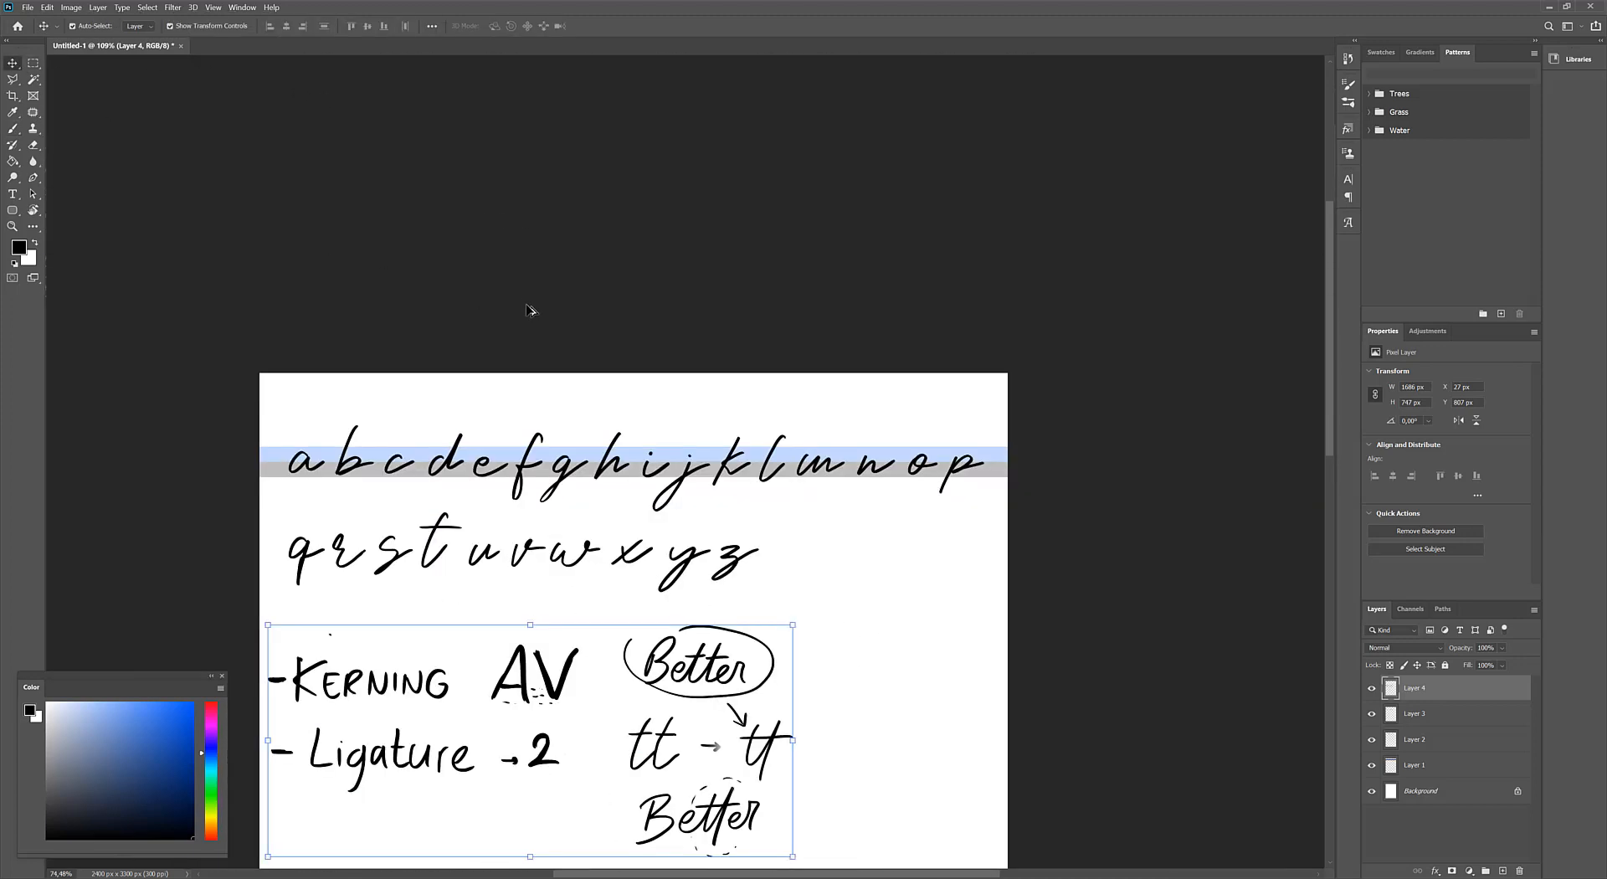
pyautogui.scroll(2, 667, 442)
pyautogui.moveTo(667, 442); pyautogui.dragTo(652, 619)
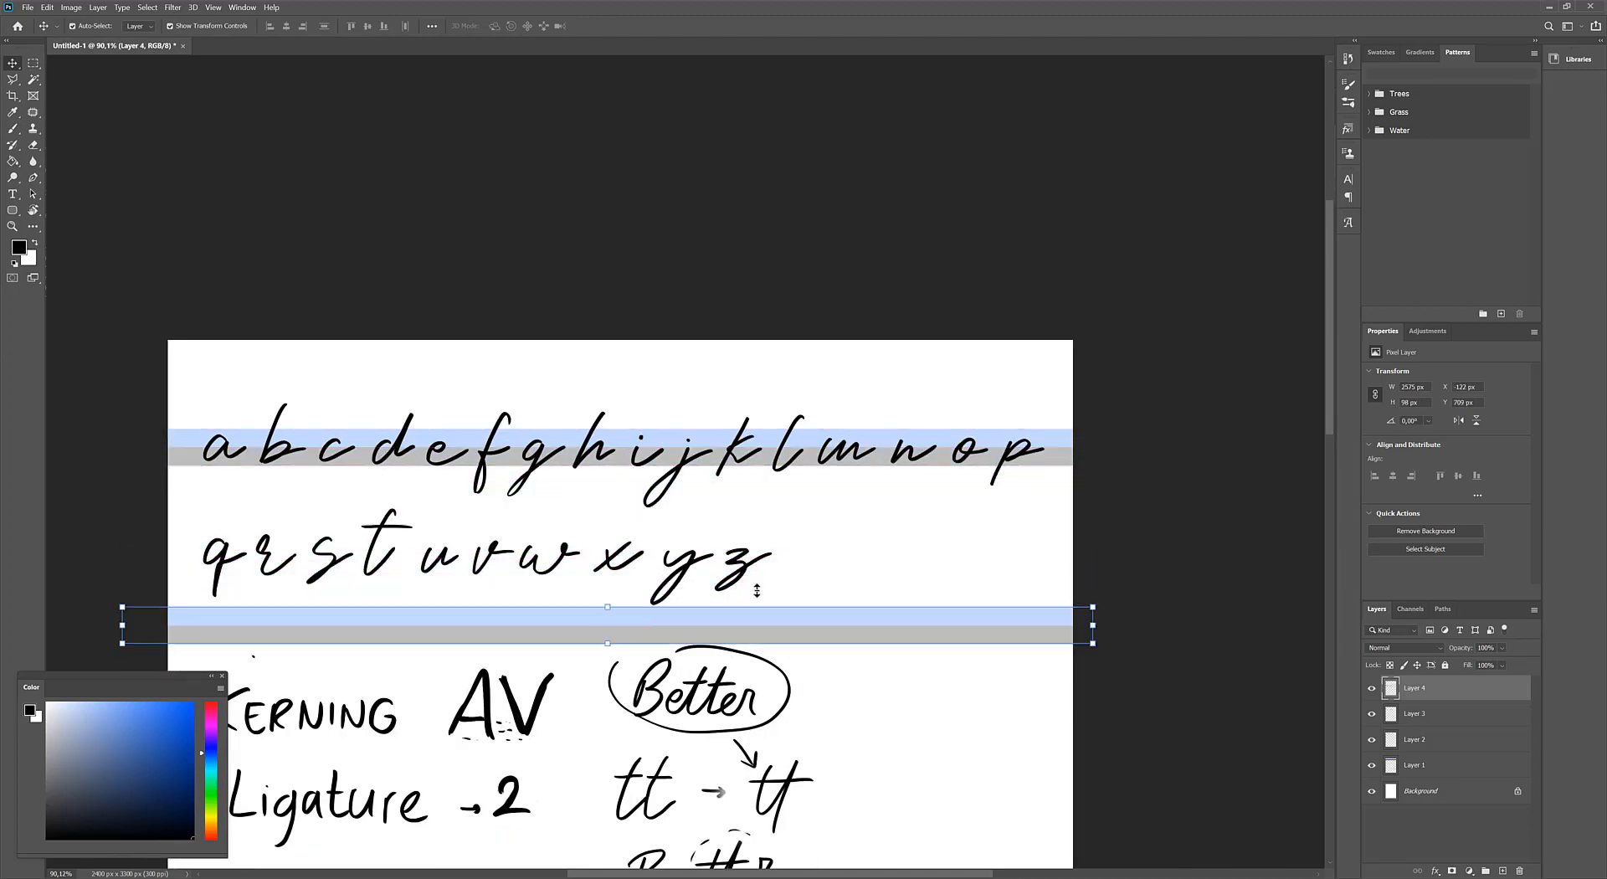
pyautogui.scroll(-3, 795, 556)
pyautogui.moveTo(805, 296); pyautogui.dragTo(776, 547)
pyautogui.scroll(2, 619, 489)
pyautogui.scroll(1, 619, 489)
# On Layer 3, handwrite a linked tt with one shared crossbar across the copied guide band, redoing the strokes as needed
pyautogui.click(1414, 713)
pyautogui.scroll(2, 542, 543)
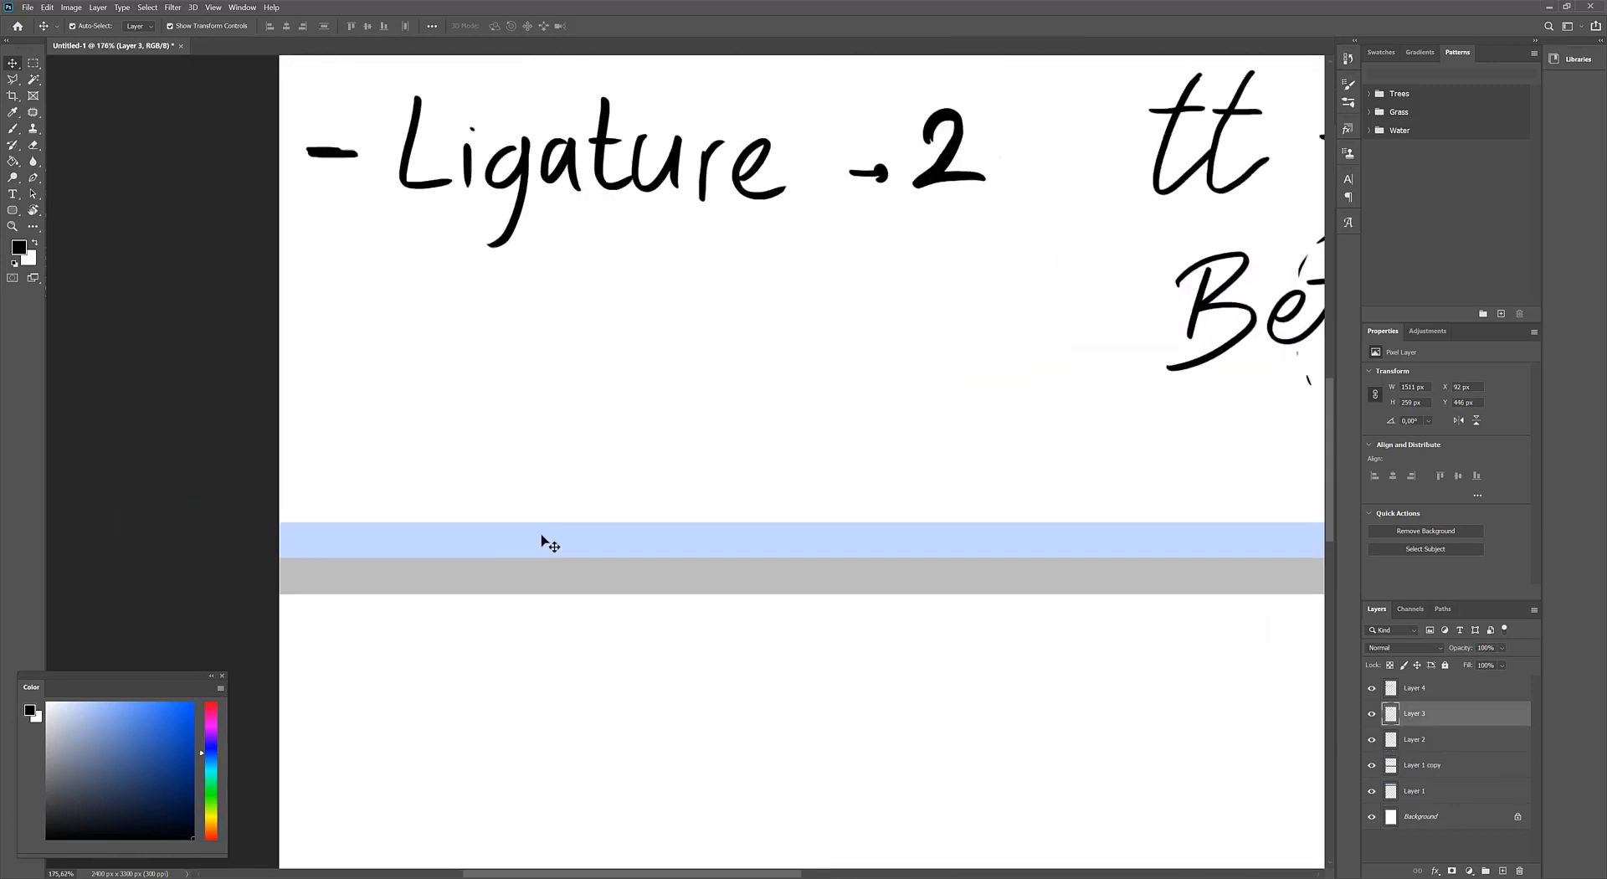
pyautogui.press('b')
pyautogui.moveTo(661, 533)
pyautogui.mouseDown()
pyautogui.moveTo(618, 793)
pyautogui.moveTo(725, 503)
pyautogui.mouseUp()
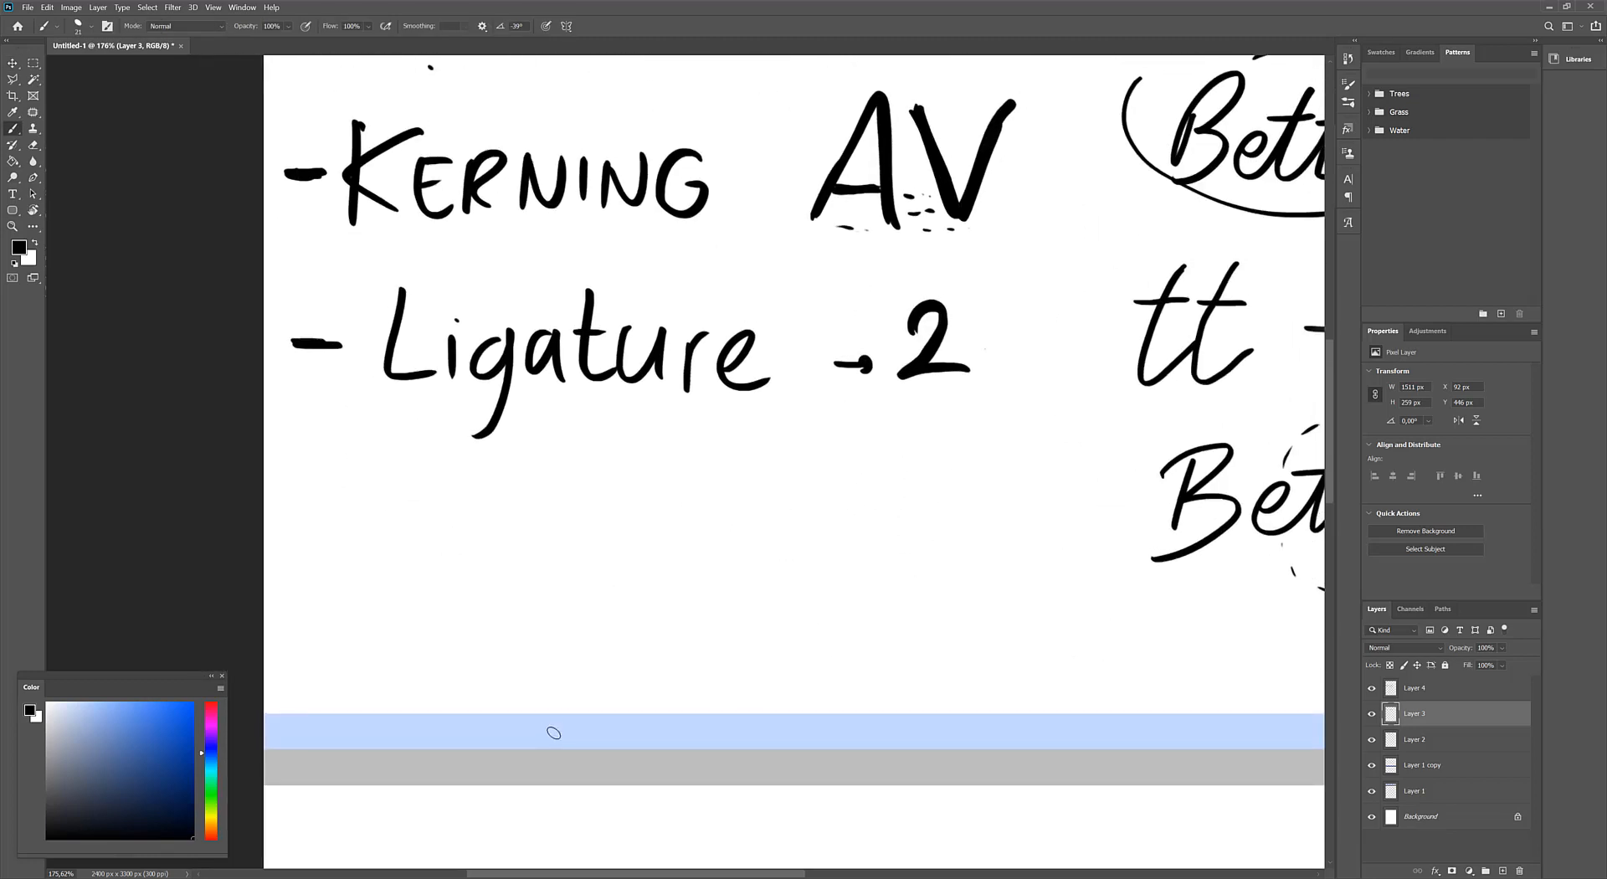
pyautogui.moveTo(552, 720); pyautogui.dragTo(588, 812)
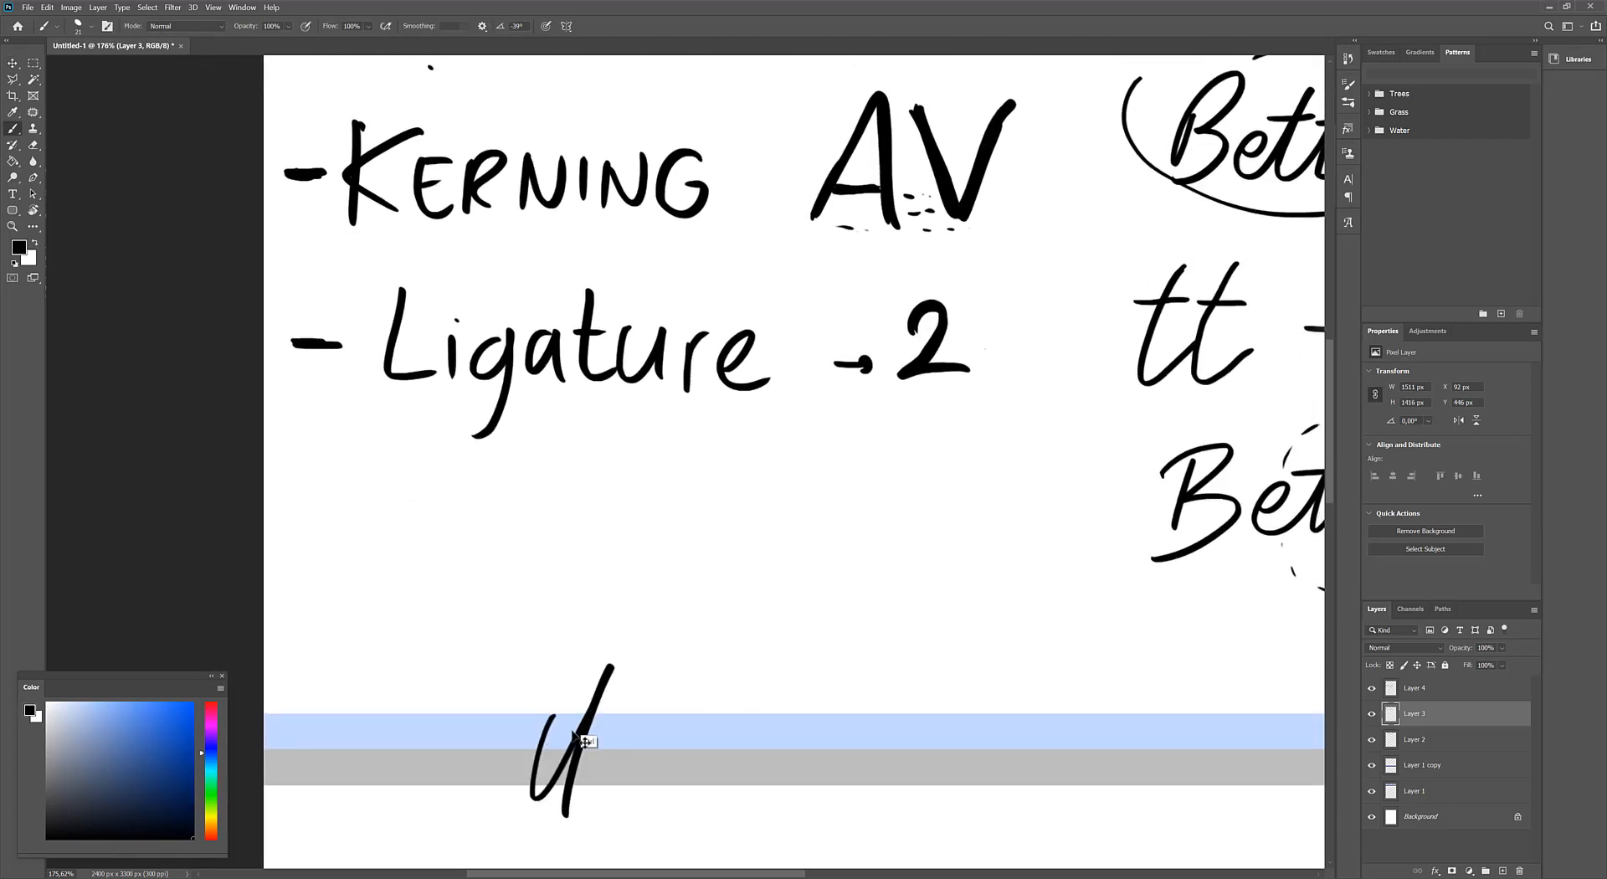
pyautogui.hotkey('ctrl', 'z')
pyautogui.moveTo(550, 720)
pyautogui.mouseDown()
pyautogui.moveTo(536, 784)
pyautogui.moveTo(569, 787)
pyautogui.mouseUp()
pyautogui.hotkey('ctrl', 'z')
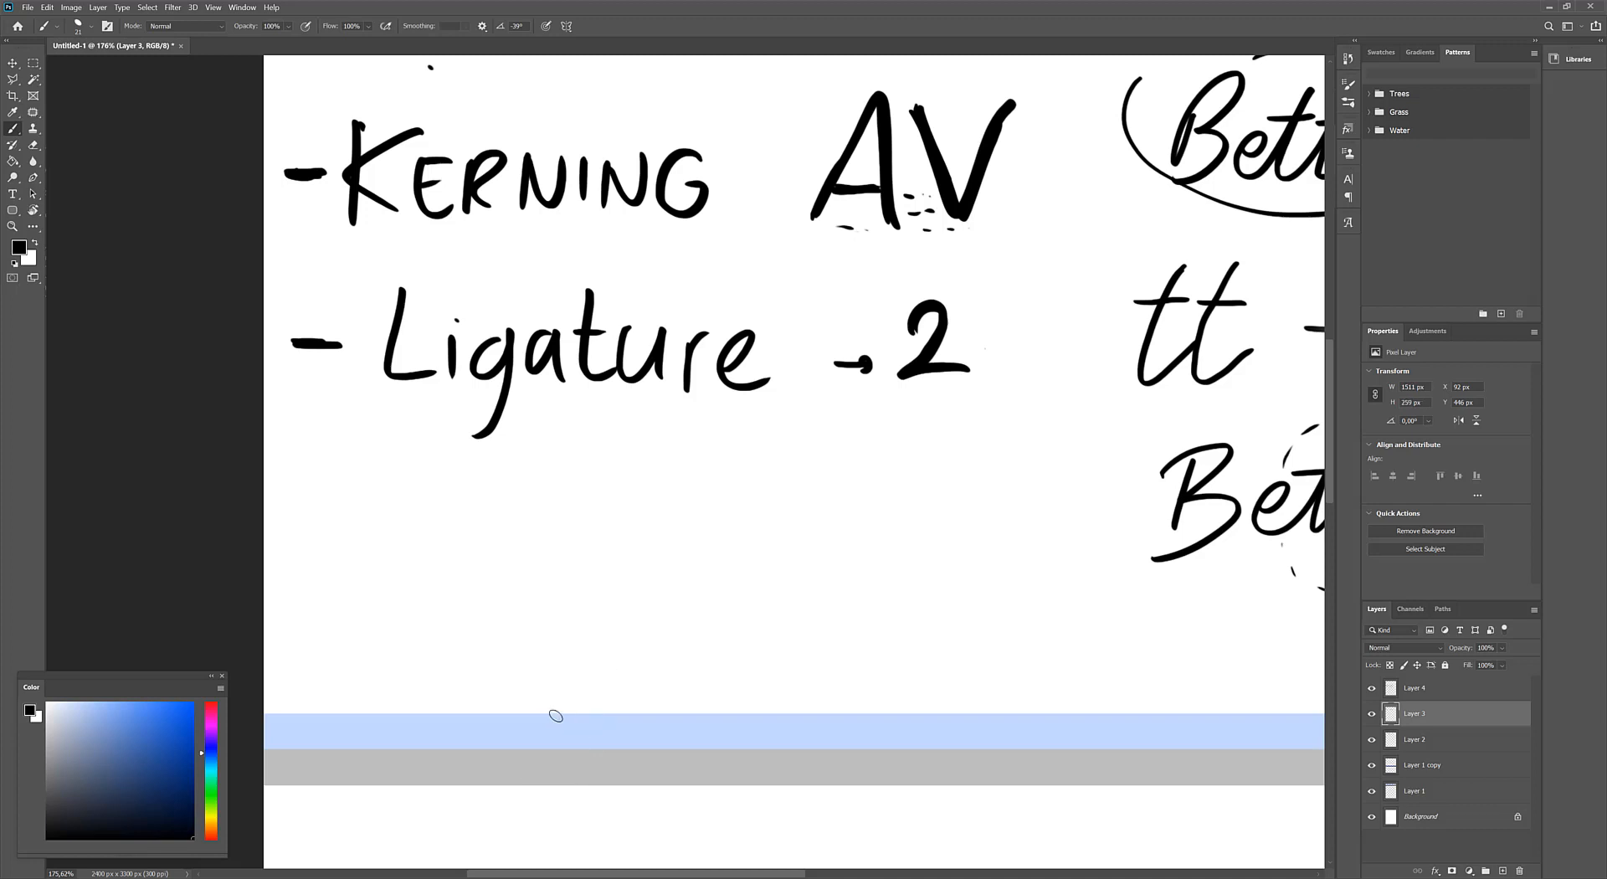
pyautogui.moveTo(549, 711); pyautogui.dragTo(559, 784)
pyautogui.hotkey('ctrl', 'z')
pyautogui.scroll(-3, 616, 696)
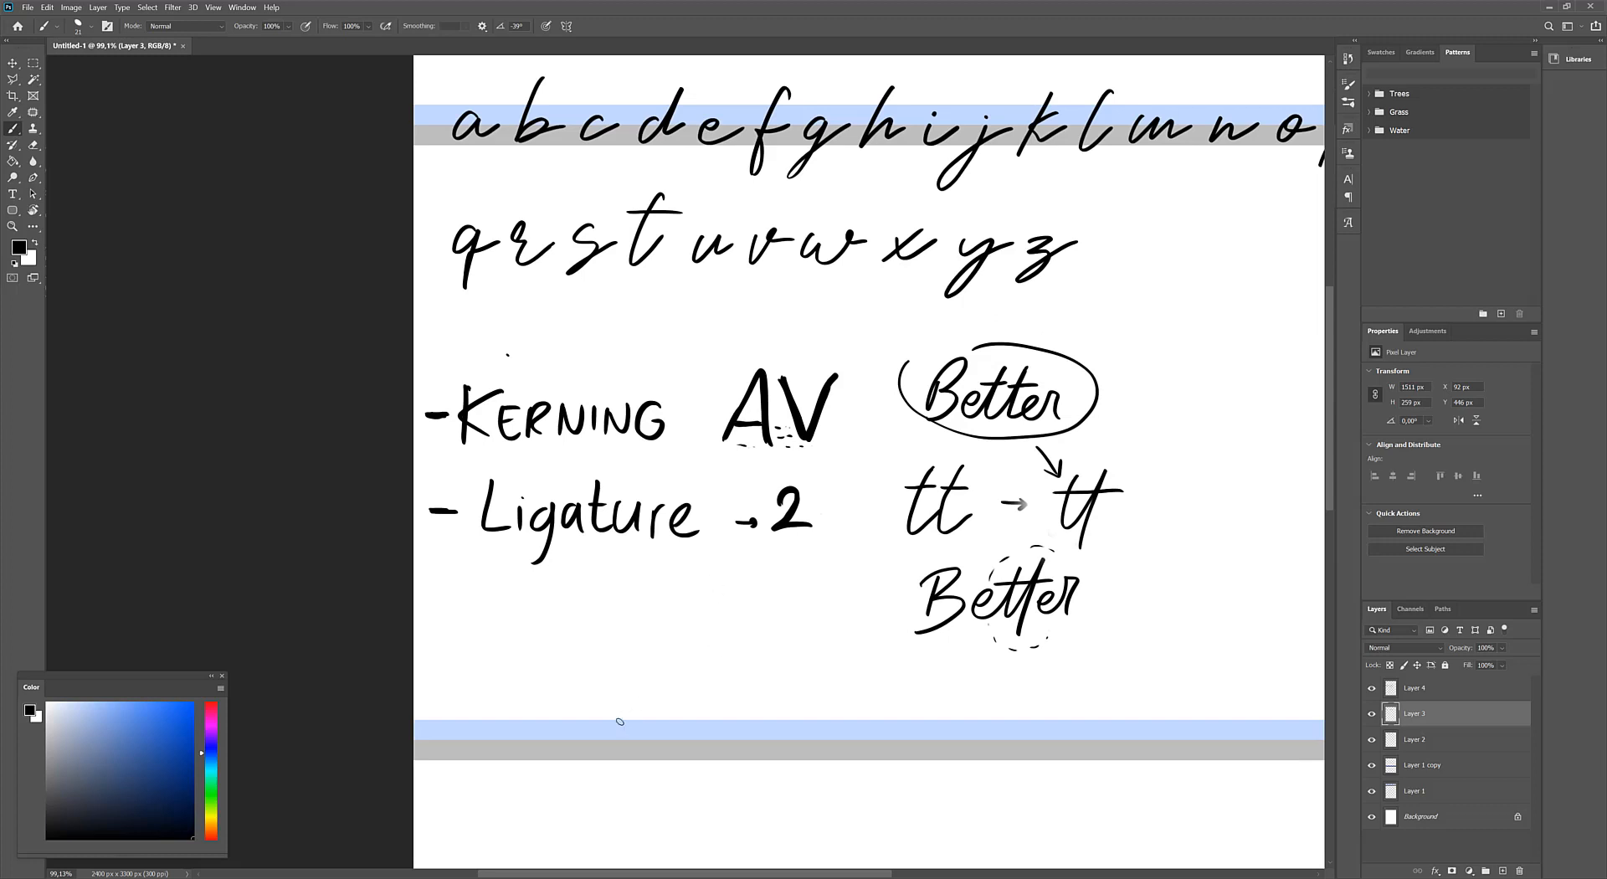
pyautogui.moveTo(611, 746); pyautogui.dragTo(665, 715)
pyautogui.hotkey('ctrl', 'z')
pyautogui.hotkey('ctrl', 'z')
pyautogui.hotkey('ctrl', 'z')
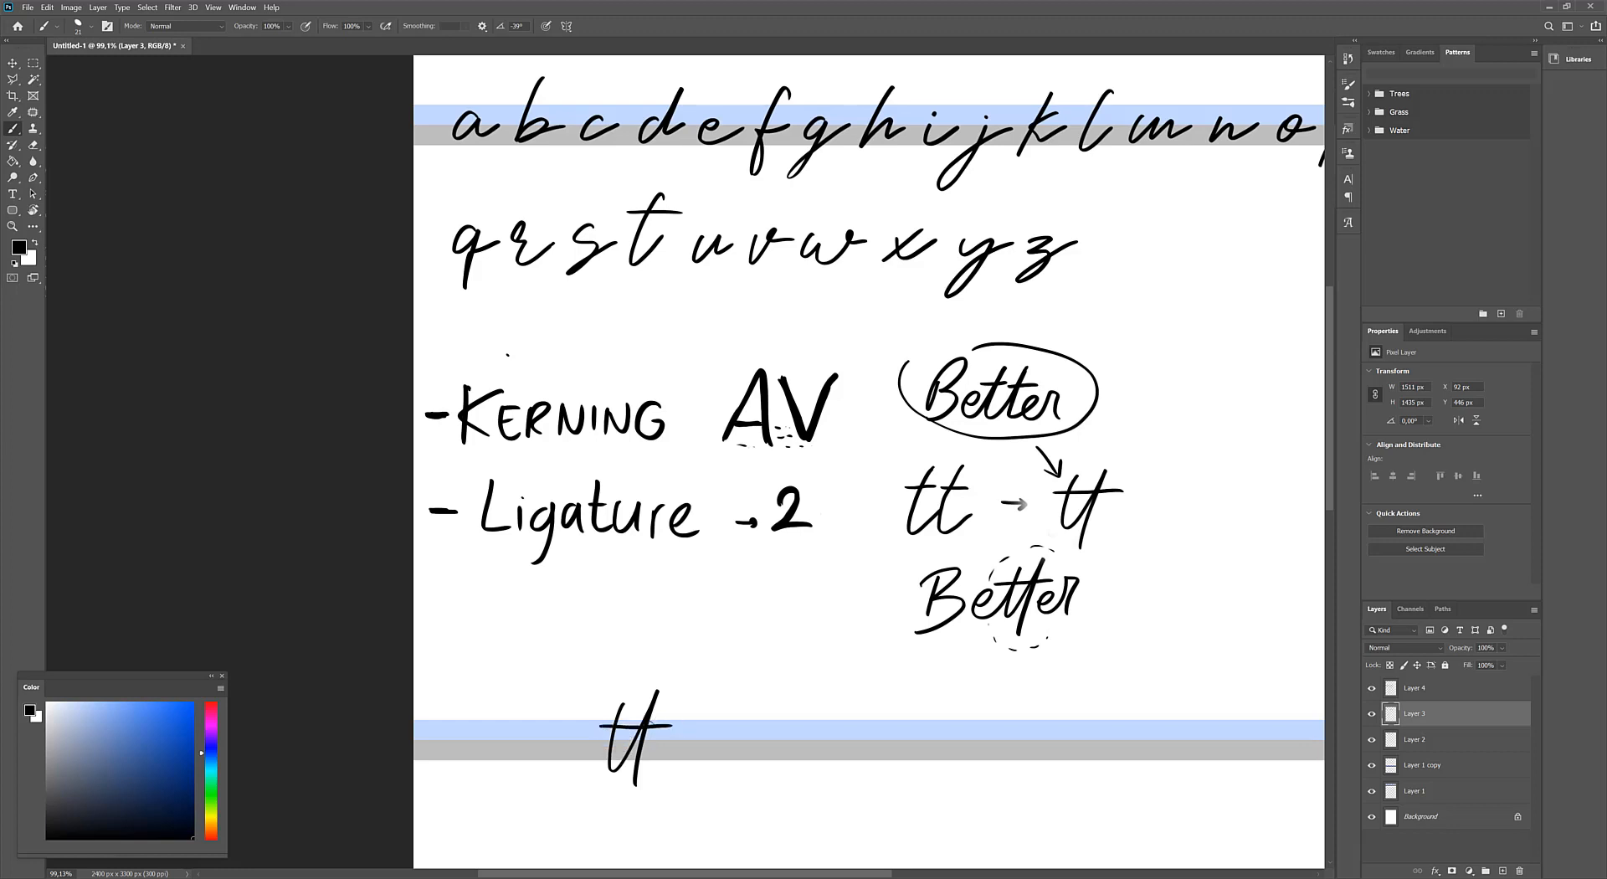
# Handwrite Bee with two matching e's above and to the right of the new tt ligature
pyautogui.scroll(5, 698, 701)
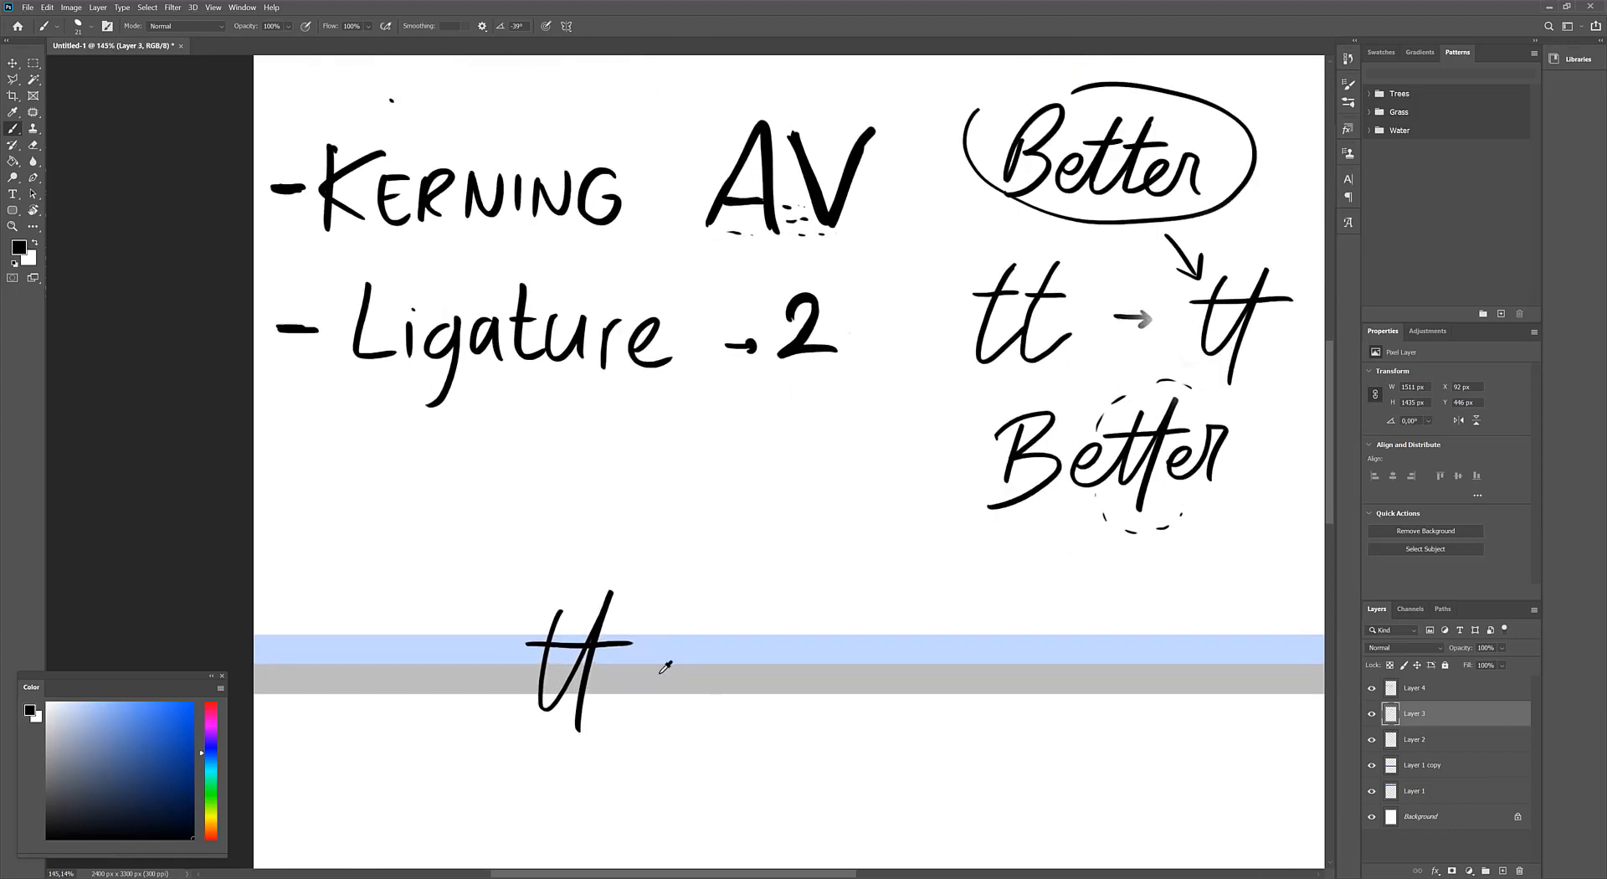
pyautogui.scroll(2, 703, 674)
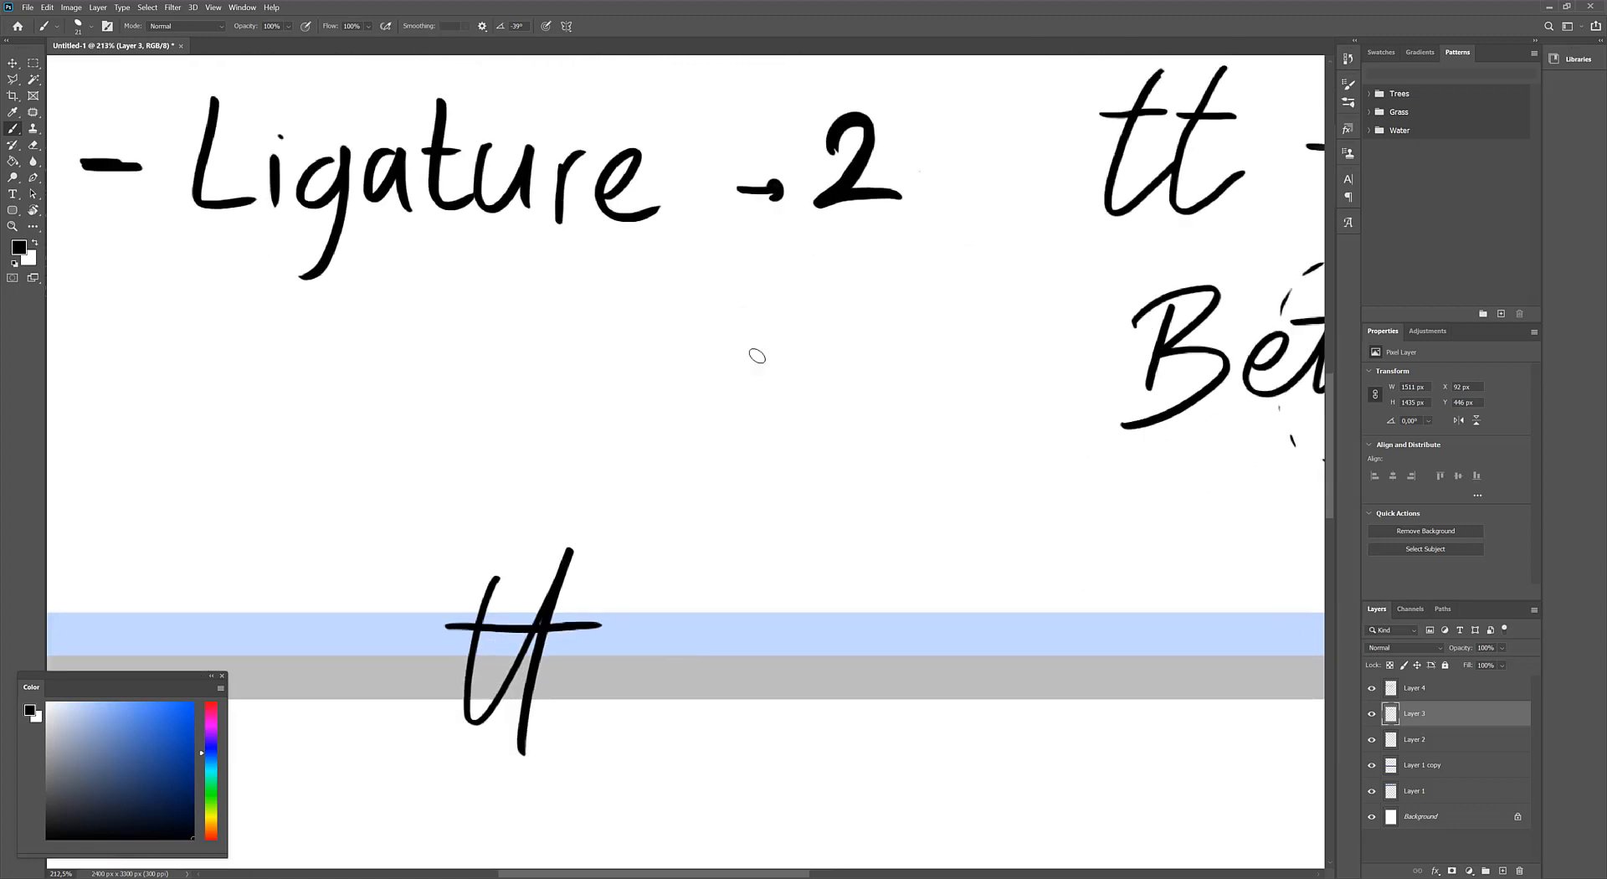
pyautogui.moveTo(739, 392)
pyautogui.mouseDown()
pyautogui.moveTo(738, 441)
pyautogui.moveTo(758, 464)
pyautogui.moveTo(811, 445)
pyautogui.moveTo(884, 452)
pyautogui.mouseUp()
pyautogui.hotkey('ctrl', 'z')
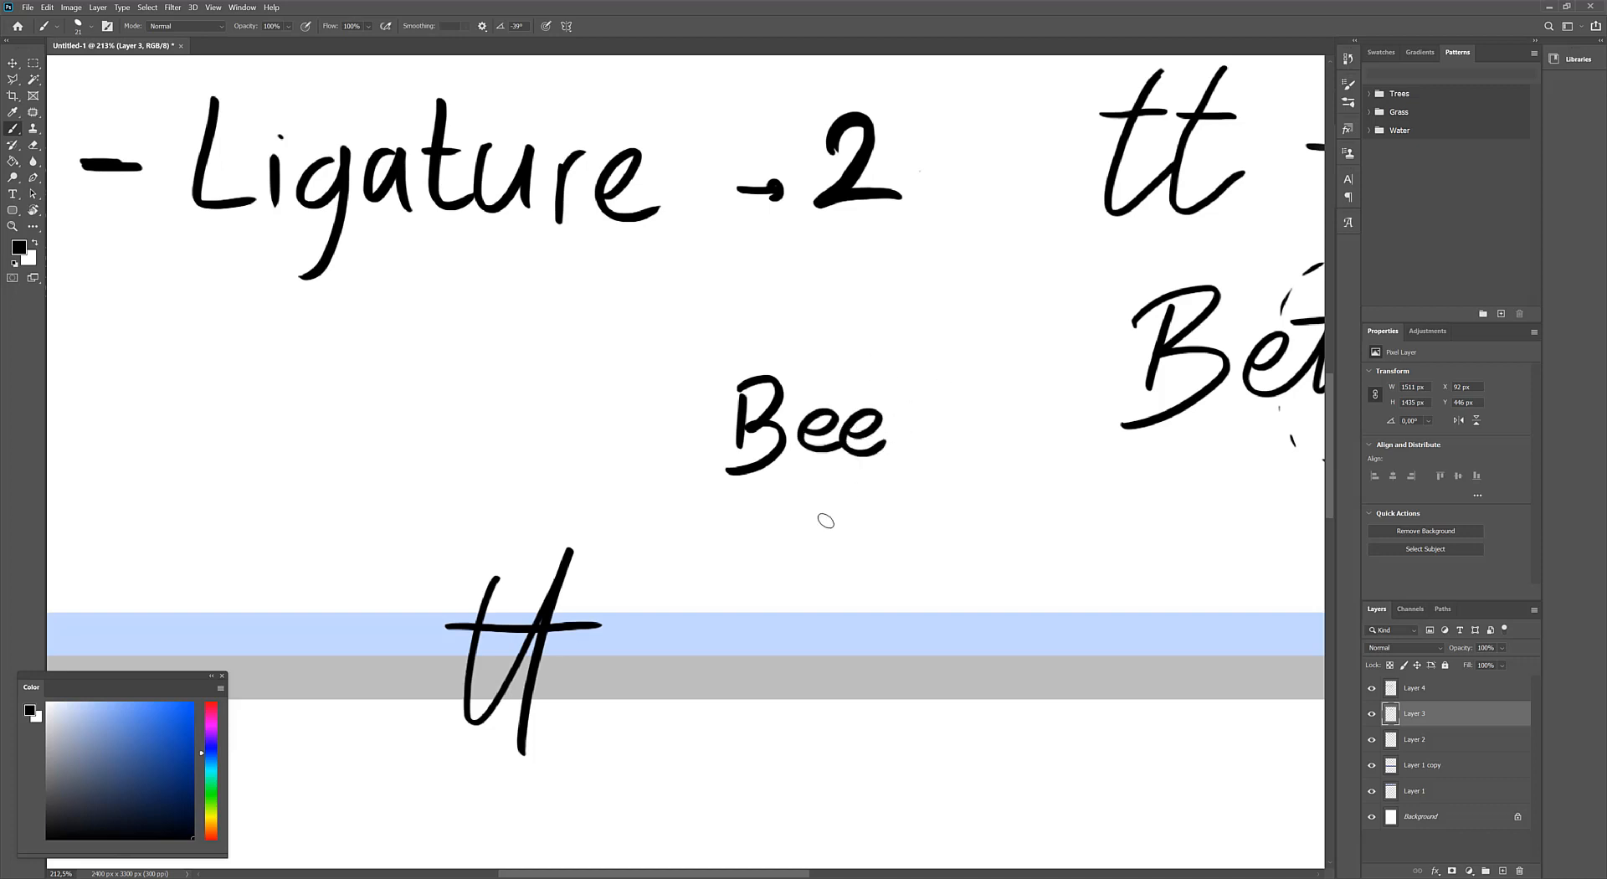
# Handwrite a second Bee below the first with a linked ee whose last e is shaped differently
pyautogui.moveTo(810, 507); pyautogui.dragTo(806, 584)
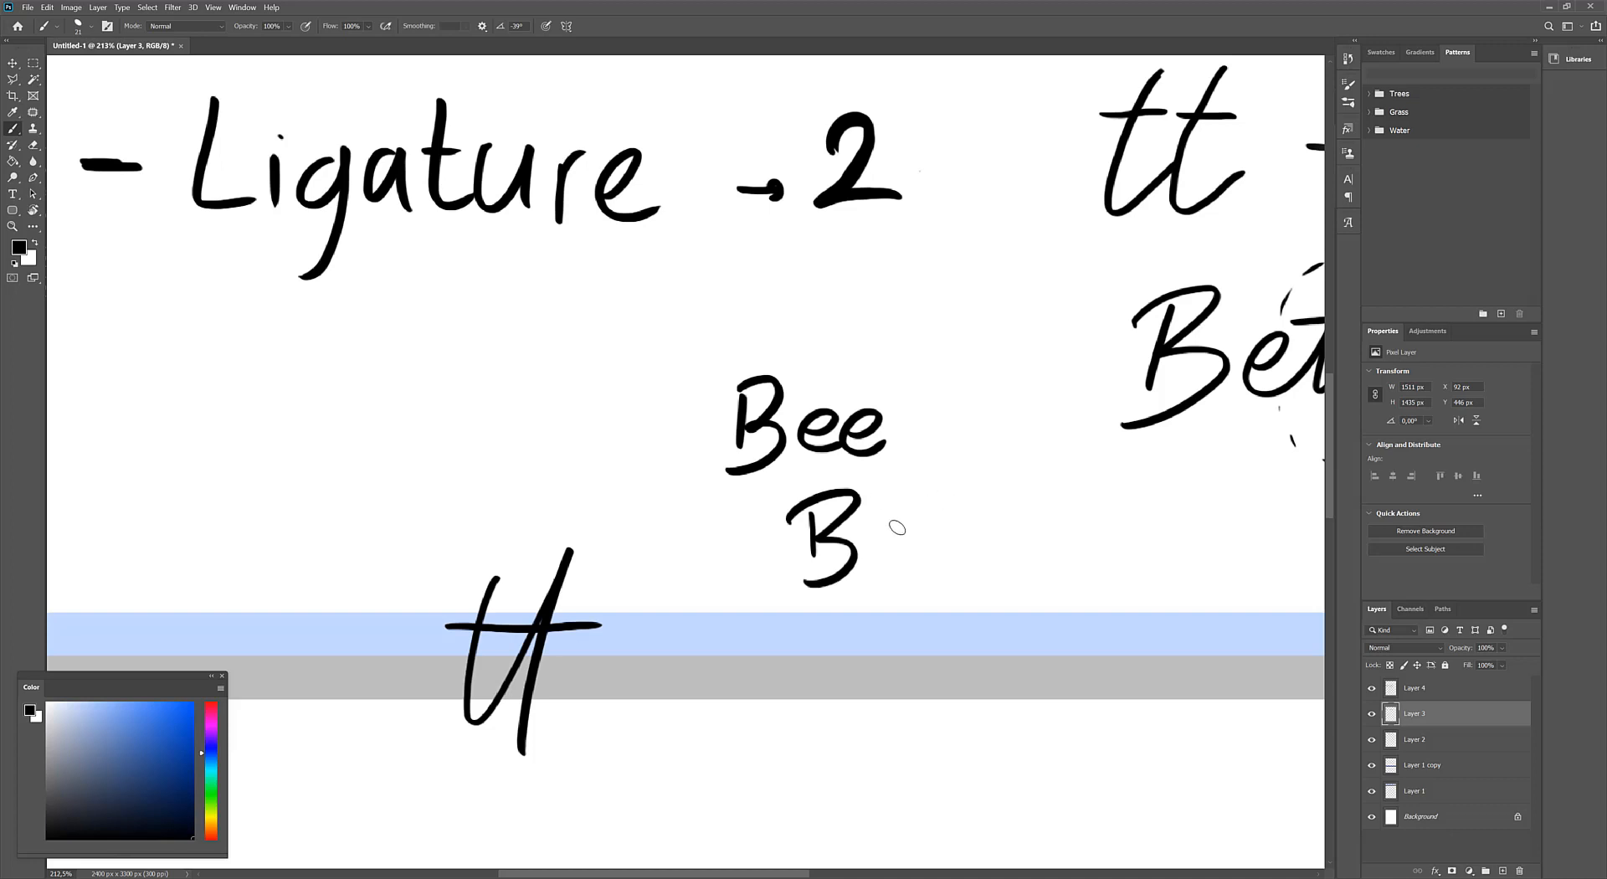
pyautogui.moveTo(888, 531); pyautogui.dragTo(1004, 536)
pyautogui.hotkey('ctrl', 'z')
pyautogui.moveTo(888, 530)
pyautogui.mouseDown()
pyautogui.moveTo(981, 537)
pyautogui.moveTo(902, 540)
pyautogui.moveTo(967, 548)
pyautogui.moveTo(929, 515)
pyautogui.moveTo(915, 521)
pyautogui.moveTo(954, 546)
pyautogui.mouseUp()
pyautogui.hotkey('ctrl', 'z')
pyautogui.hotkey('ctrl', 'z')
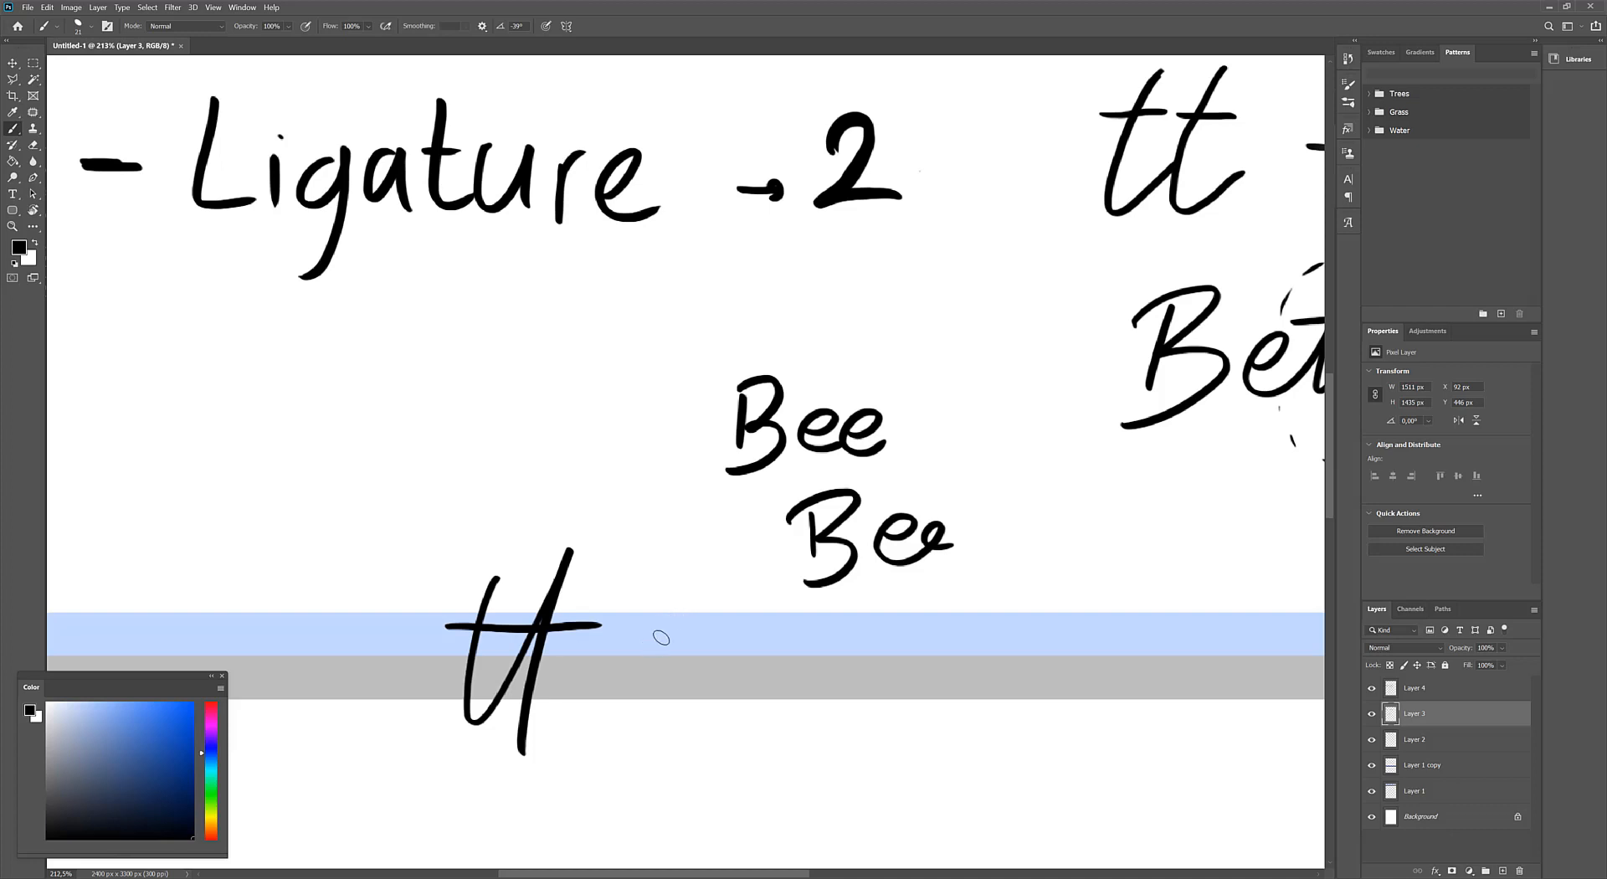
# Handwrite a linked ee on the copied guide band to the right of the tt ligature
pyautogui.moveTo(649, 648)
pyautogui.mouseDown()
pyautogui.moveTo(699, 678)
pyautogui.moveTo(783, 652)
pyautogui.mouseUp()
pyautogui.hotkey('ctrl', 'z')
pyautogui.moveTo(647, 647)
pyautogui.mouseDown()
pyautogui.moveTo(735, 631)
pyautogui.moveTo(777, 652)
pyautogui.mouseUp()
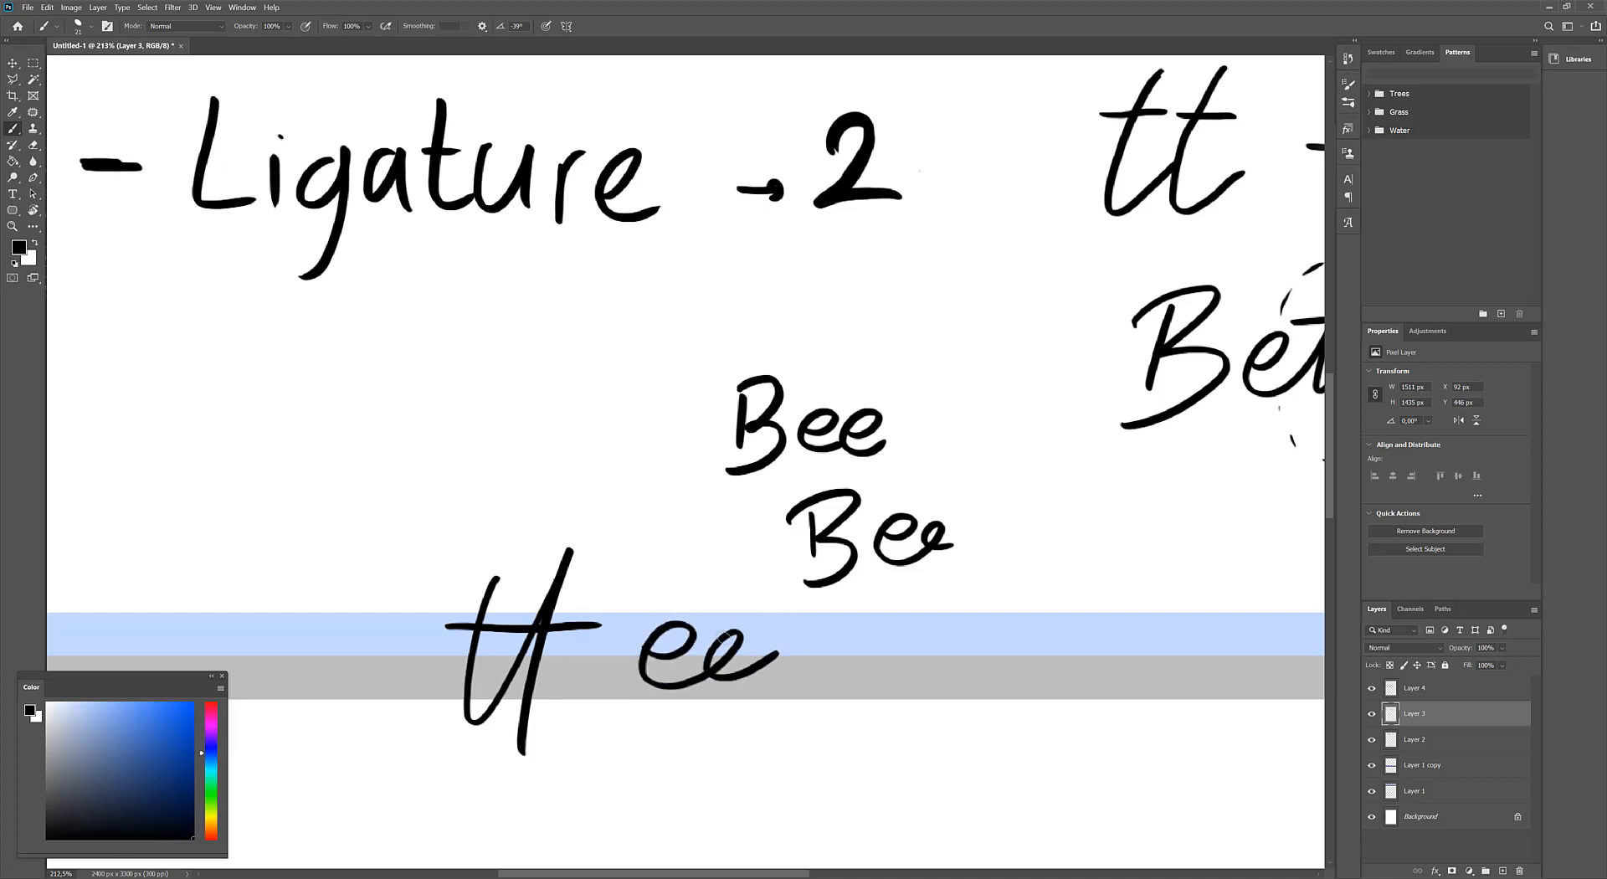
# Handwrite the bullet note "Stylsic Alternate" below the Ligature note, redoing the second word
pyautogui.scroll(-5, 700, 636)
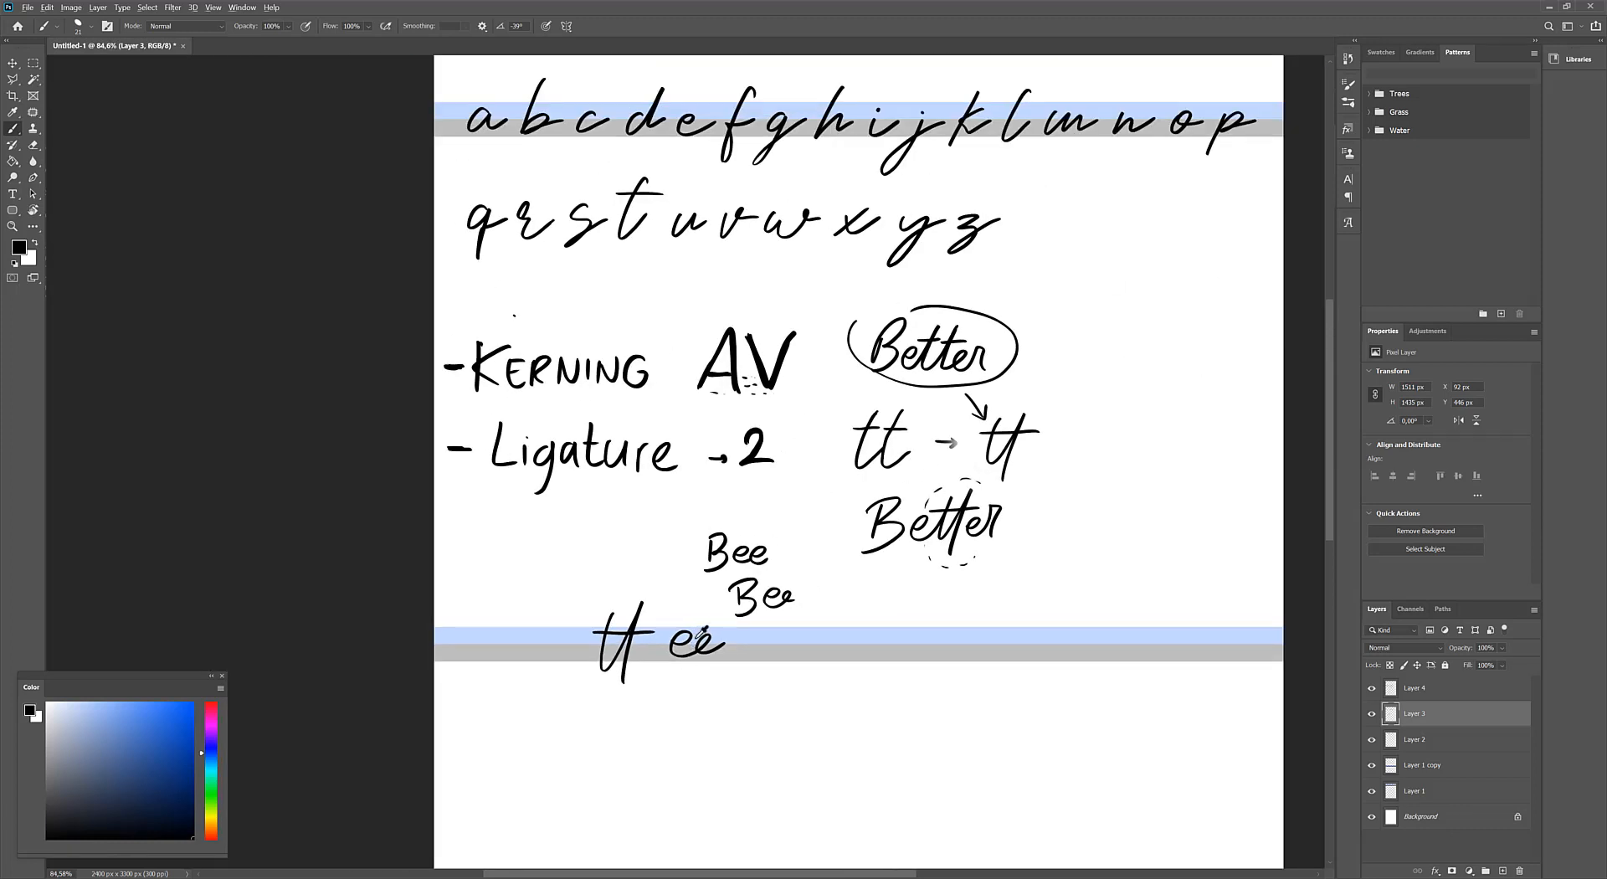
pyautogui.scroll(3, 545, 524)
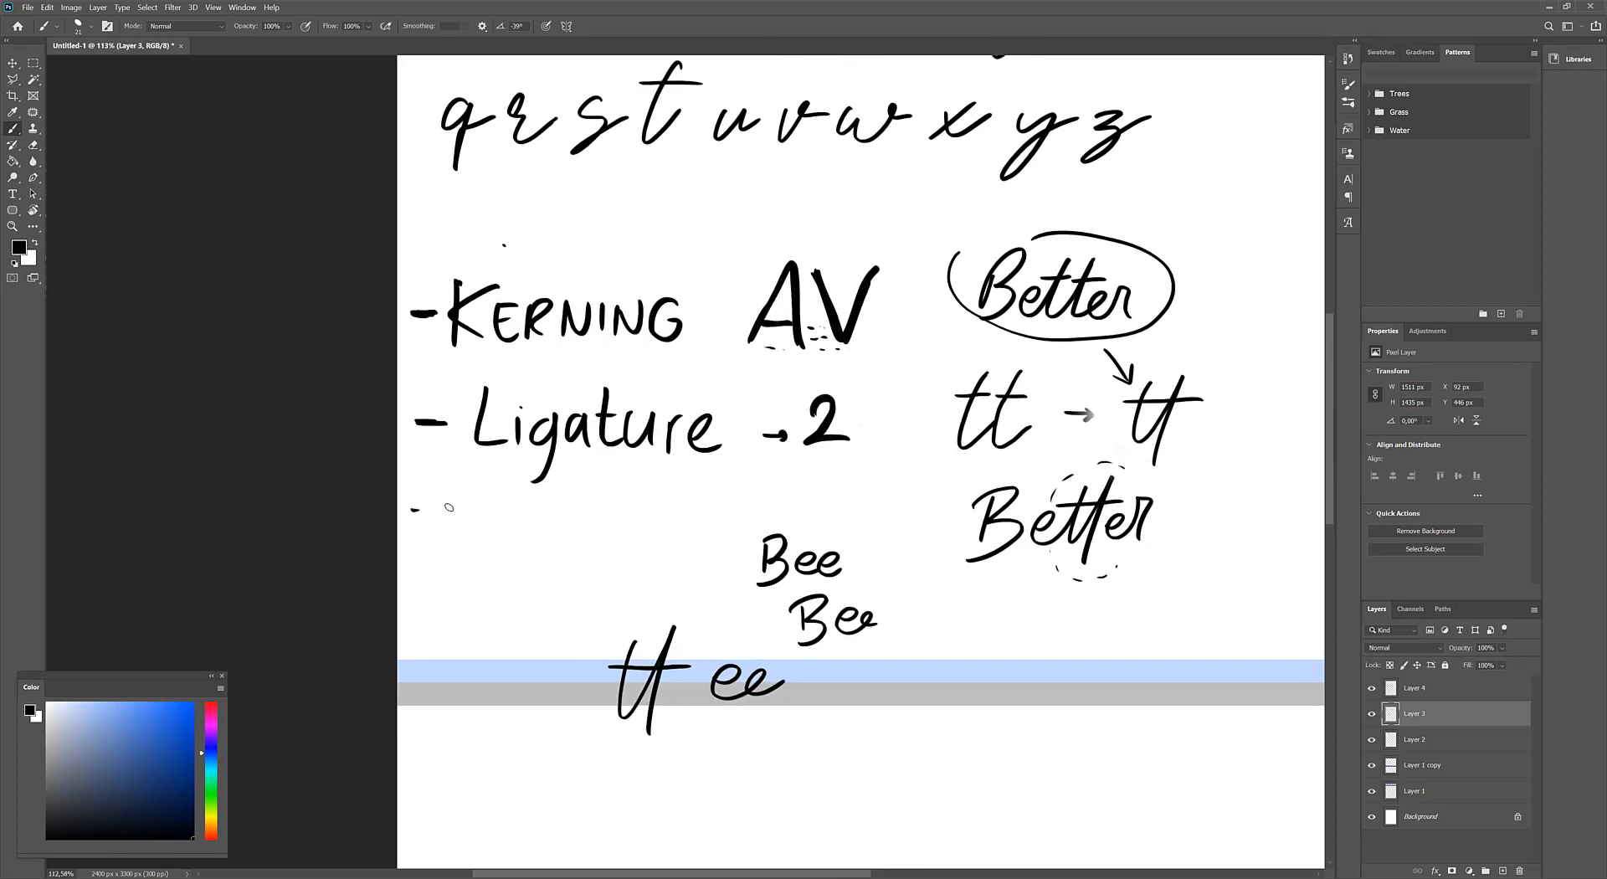
pyautogui.moveTo(449, 507)
pyautogui.mouseDown()
pyautogui.moveTo(466, 542)
pyautogui.moveTo(506, 542)
pyautogui.moveTo(545, 507)
pyautogui.moveTo(553, 539)
pyautogui.moveTo(667, 531)
pyautogui.mouseUp()
pyautogui.moveTo(681, 475)
pyautogui.mouseDown()
pyautogui.moveTo(697, 520)
pyautogui.moveTo(760, 502)
pyautogui.mouseUp()
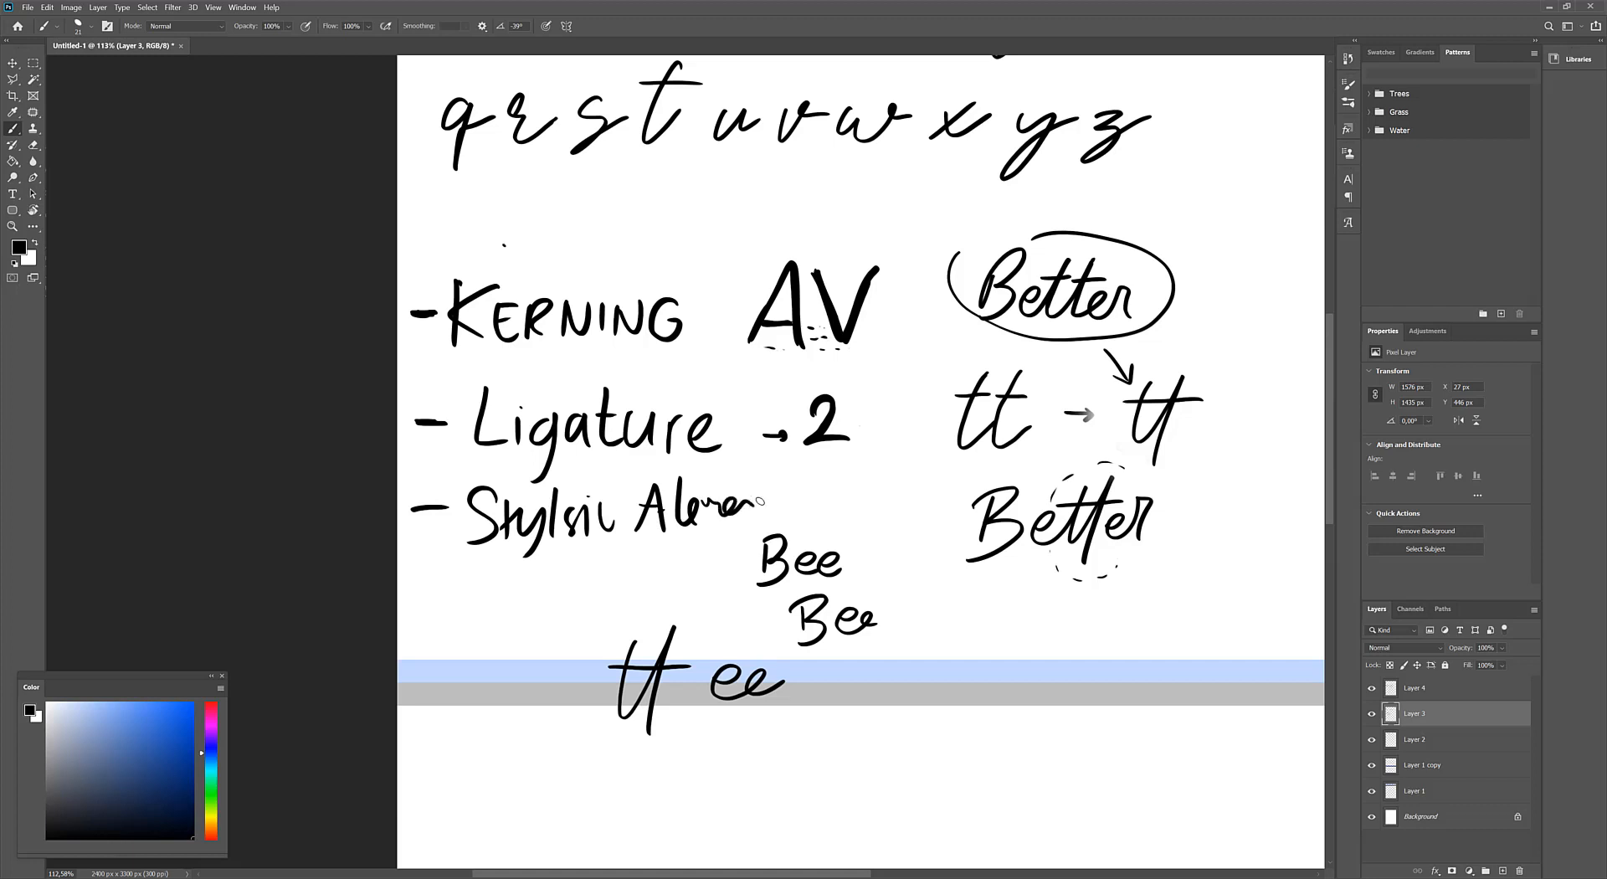
pyautogui.hotkey('ctrl', 'z')
pyautogui.hotkey('ctrl', 'z')
pyautogui.hotkey('ctrl', 'z')
pyautogui.moveTo(677, 483); pyautogui.dragTo(675, 544)
pyautogui.moveTo(691, 495)
pyautogui.mouseDown()
pyautogui.moveTo(688, 536)
pyautogui.moveTo(729, 503)
pyautogui.moveTo(801, 506)
pyautogui.mouseUp()
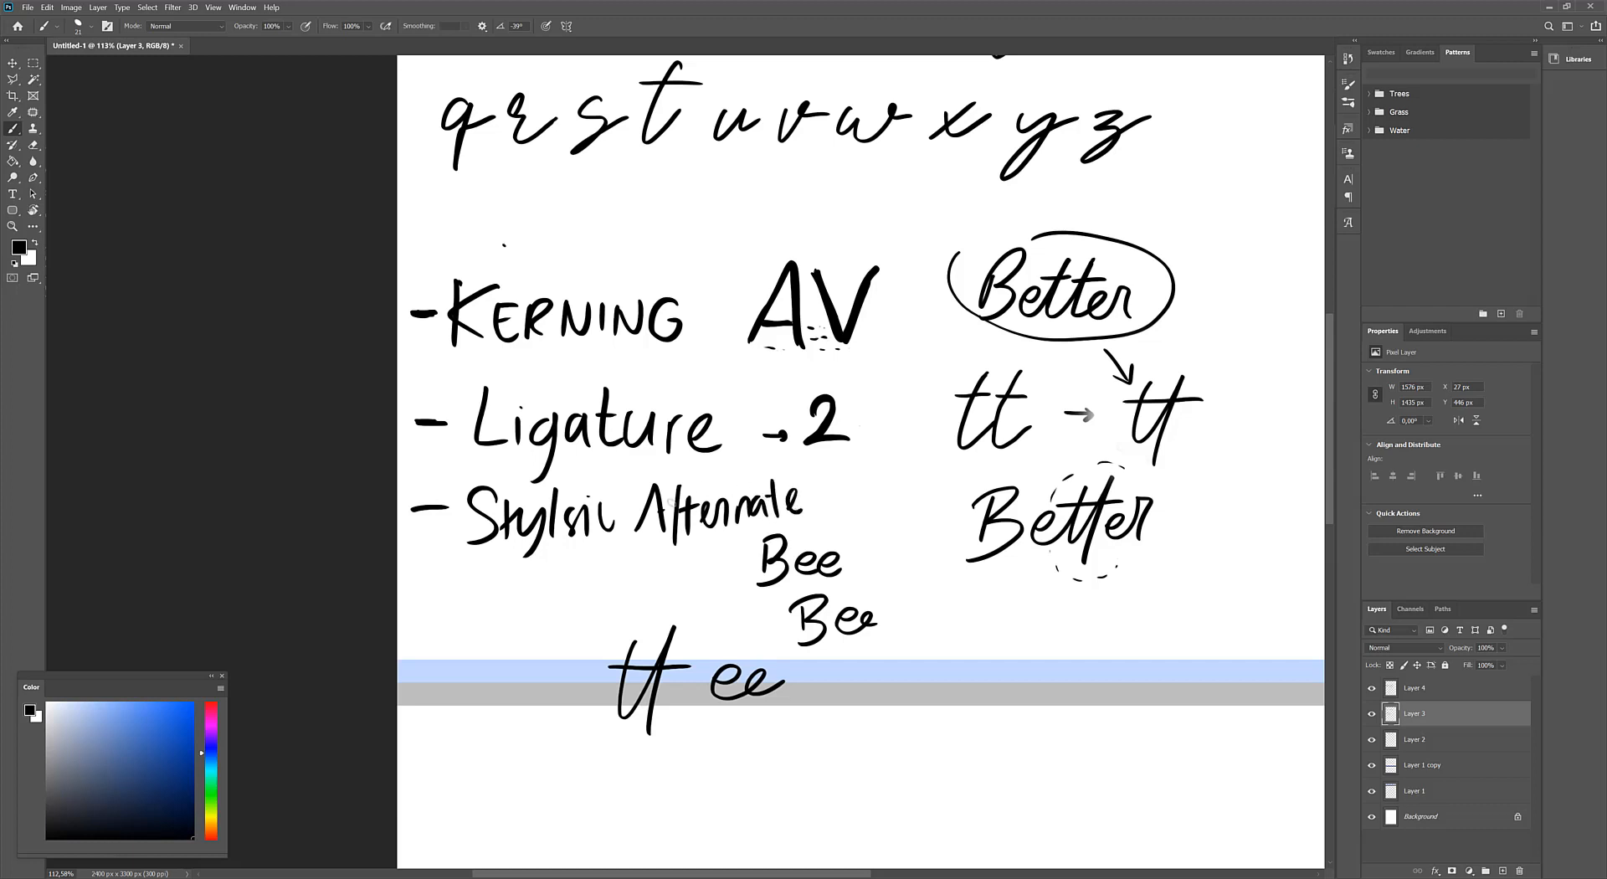
pyautogui.moveTo(632, 511); pyautogui.dragTo(682, 500)
# Handwrite an alternate t with a wavy, curled crossbar after the z in the second alphabet row
pyautogui.scroll(5, 858, 640)
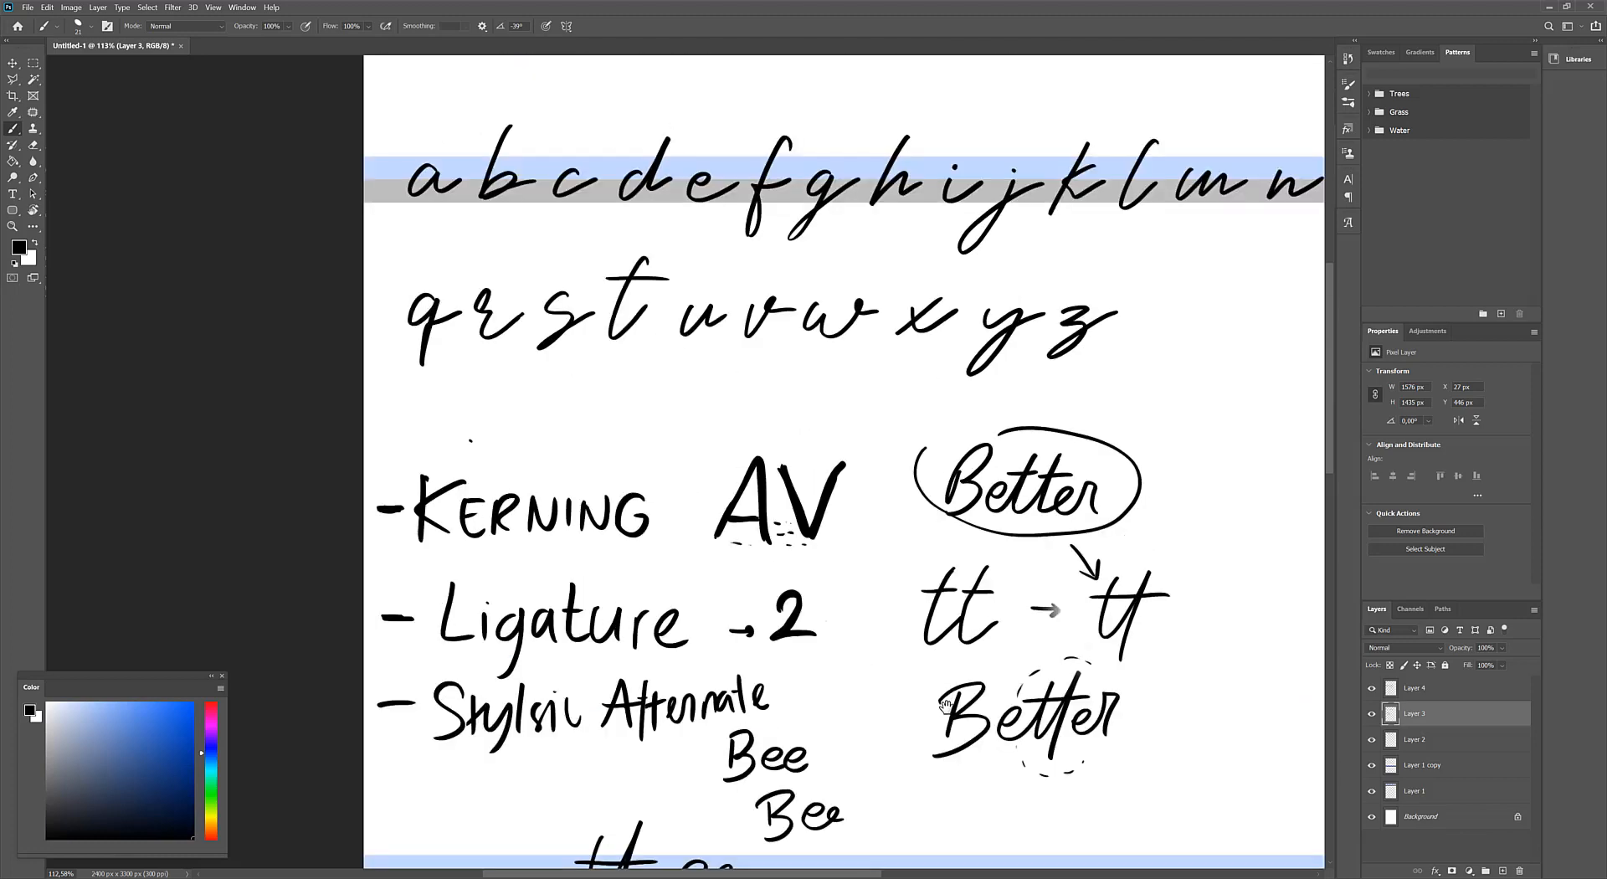
pyautogui.moveTo(1140, 380); pyautogui.dragTo(837, 345)
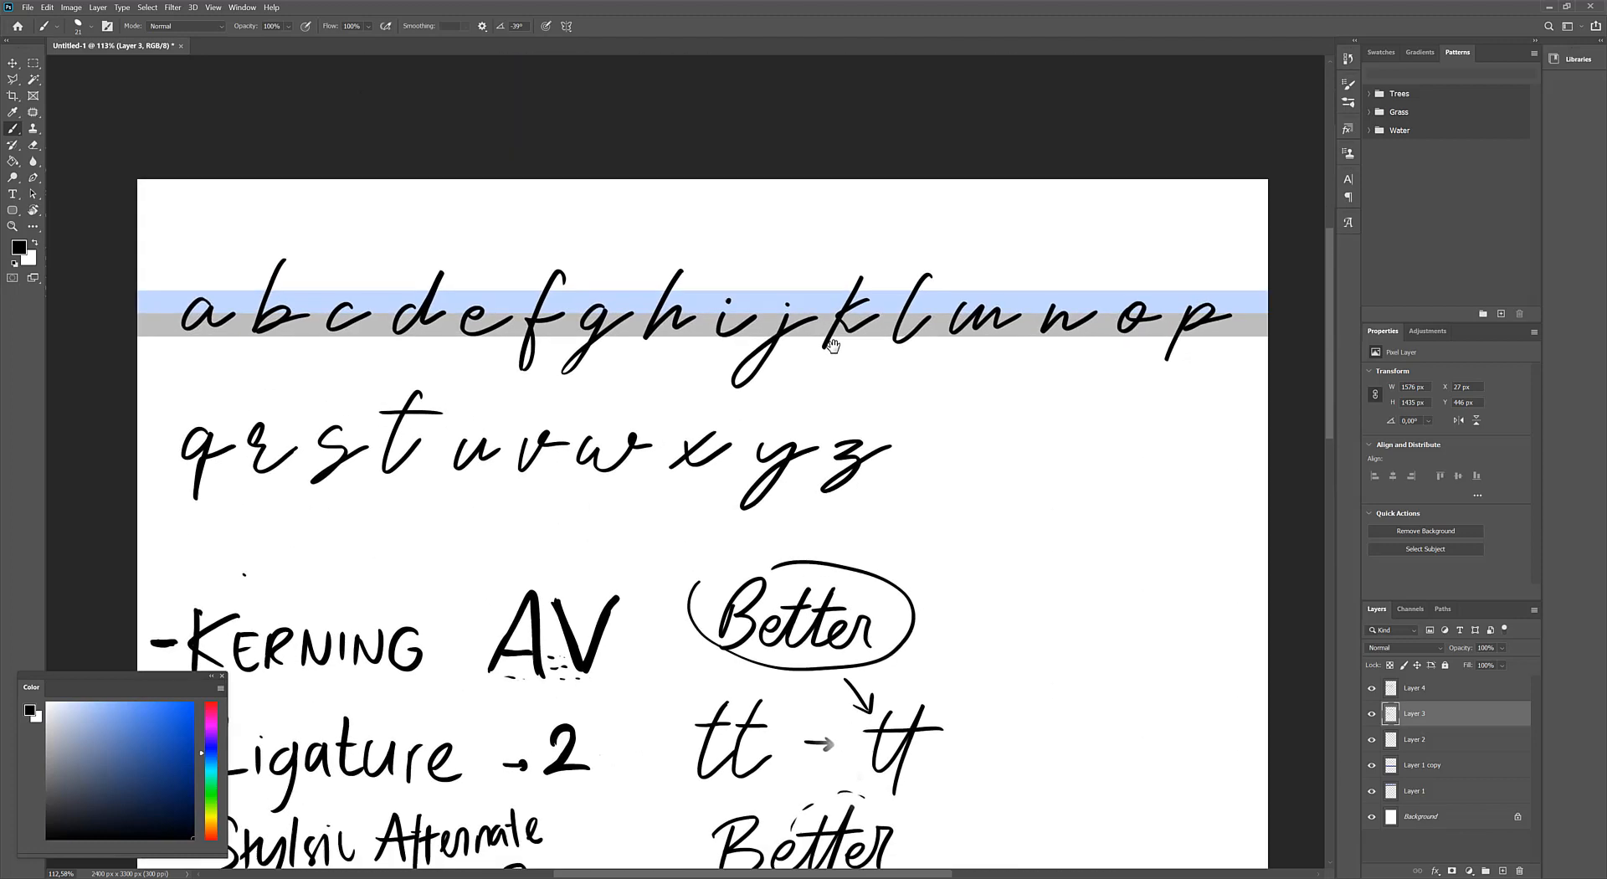
pyautogui.moveTo(730, 439); pyautogui.dragTo(1051, 385)
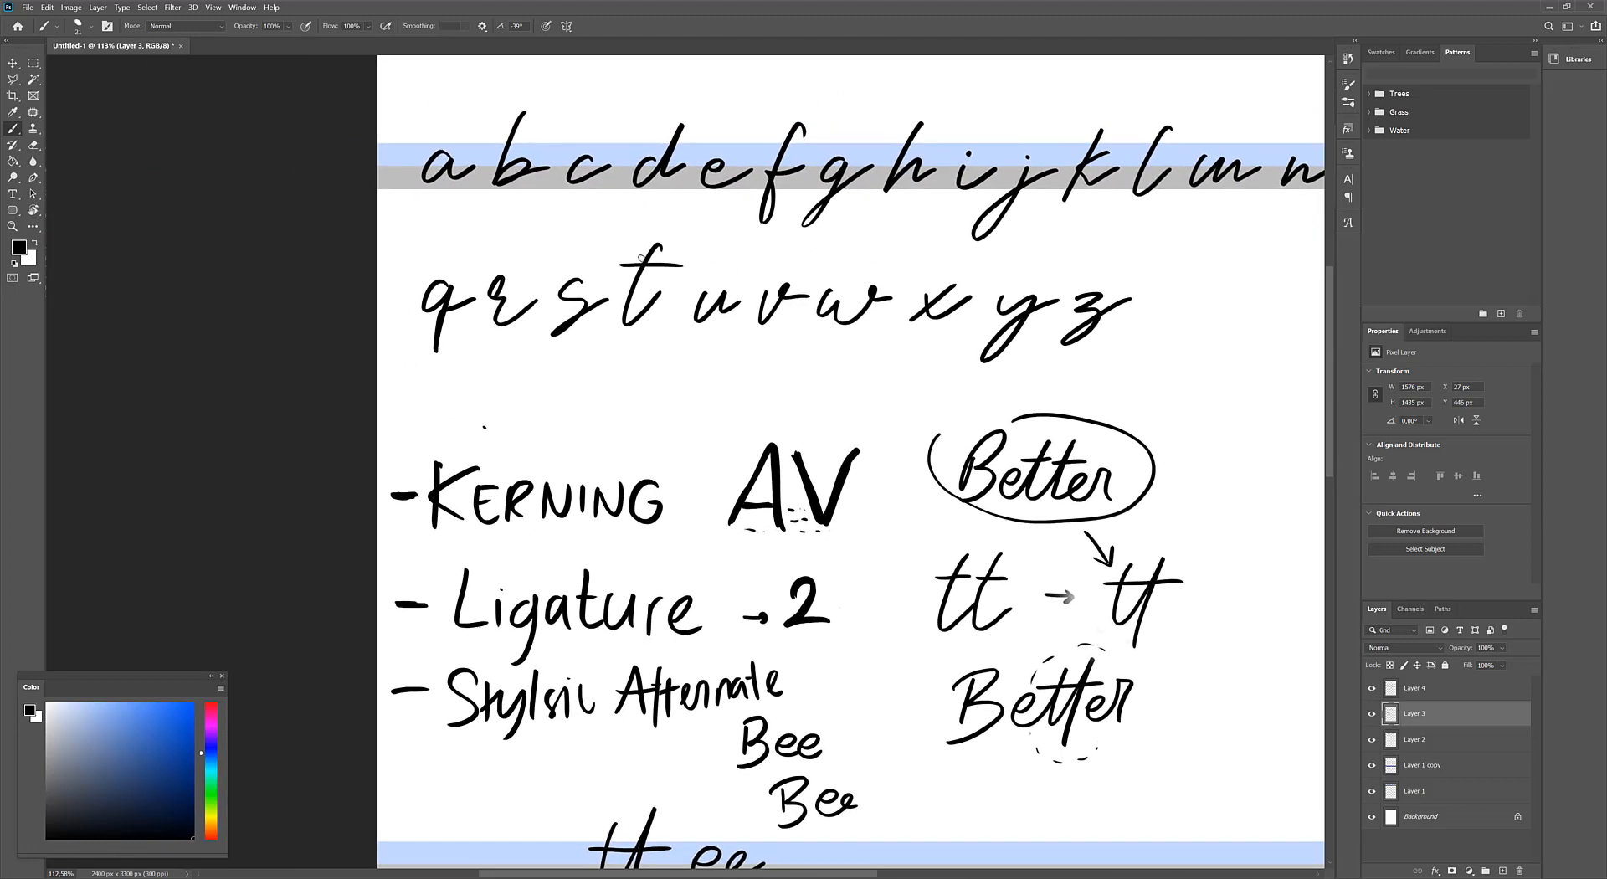
pyautogui.moveTo(825, 449); pyautogui.dragTo(731, 477)
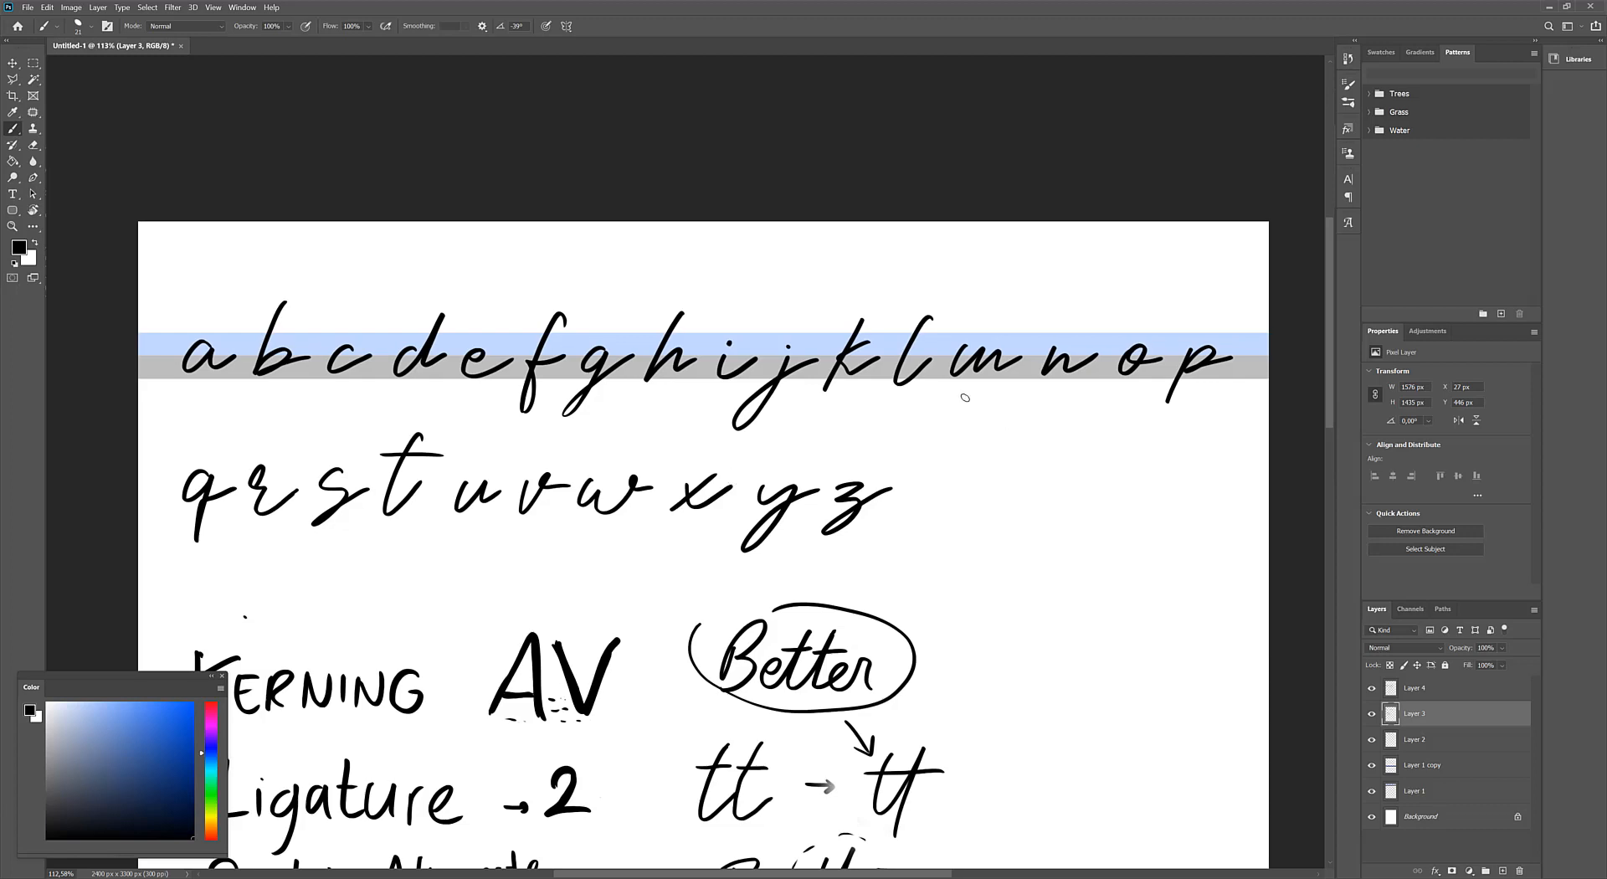
pyautogui.moveTo(958, 450)
pyautogui.mouseDown()
pyautogui.moveTo(943, 489)
pyautogui.moveTo(985, 465)
pyautogui.mouseUp()
pyautogui.hotkey('ctrl', 'z')
pyautogui.moveTo(935, 461); pyautogui.dragTo(1042, 436)
pyautogui.hotkey('ctrl', 'z')
pyautogui.hotkey('ctrl', 'shift', 'z')
pyautogui.hotkey('ctrl', 'z')
pyautogui.hotkey('ctrl', 'shift', 'z')
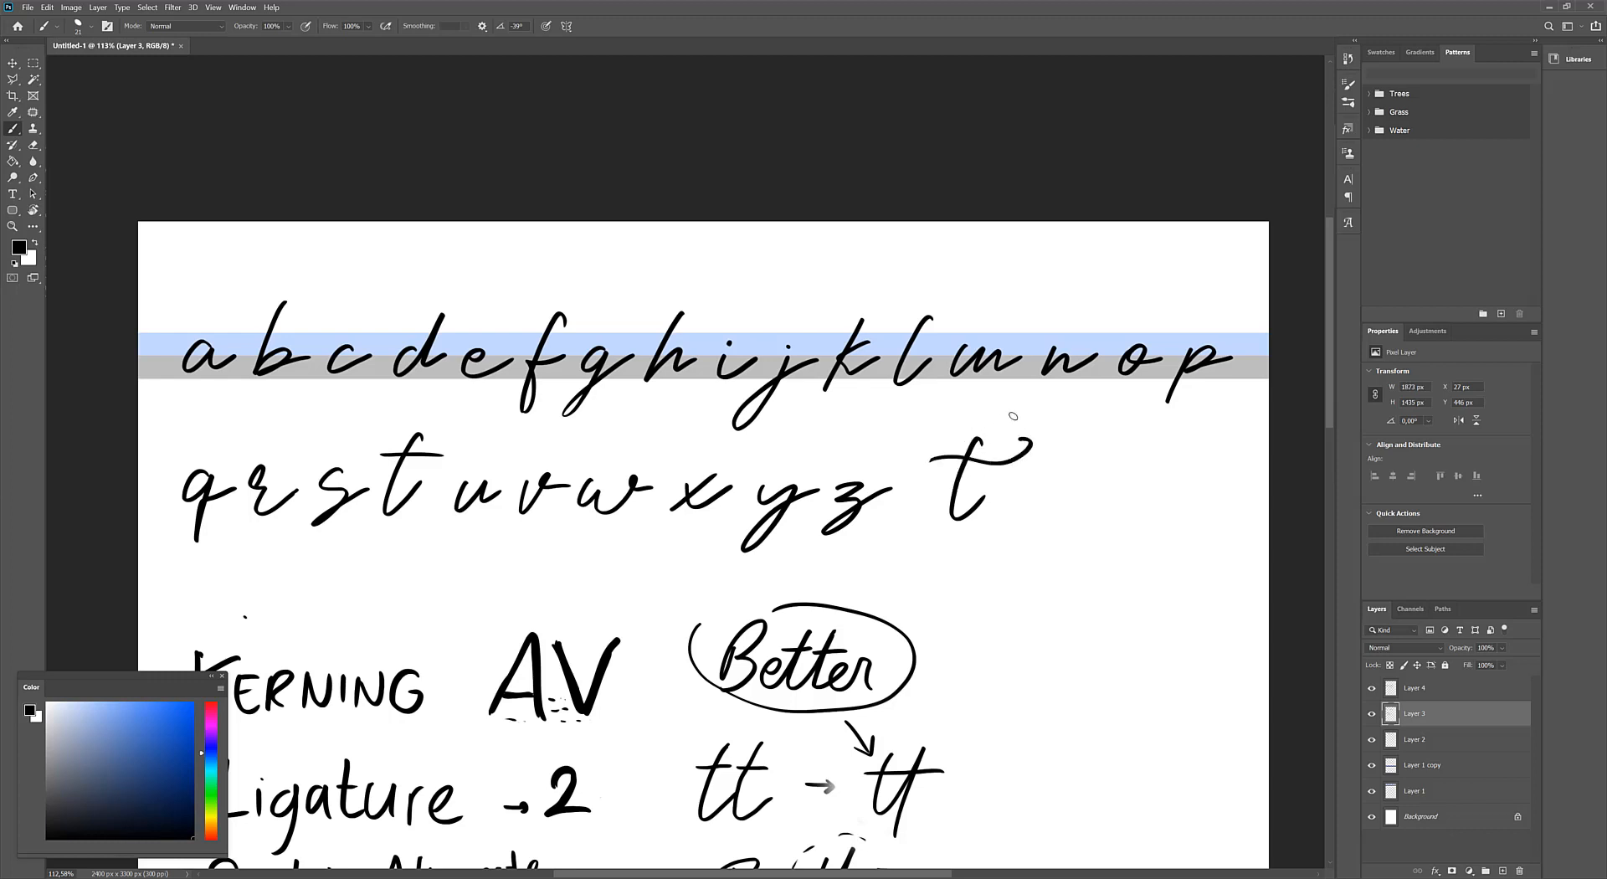
# Handwrite a t with a long, nearly straight crossbar on the copied guide band right of the ee, redoing the crossbar
pyautogui.moveTo(837, 870); pyautogui.dragTo(1047, 538)
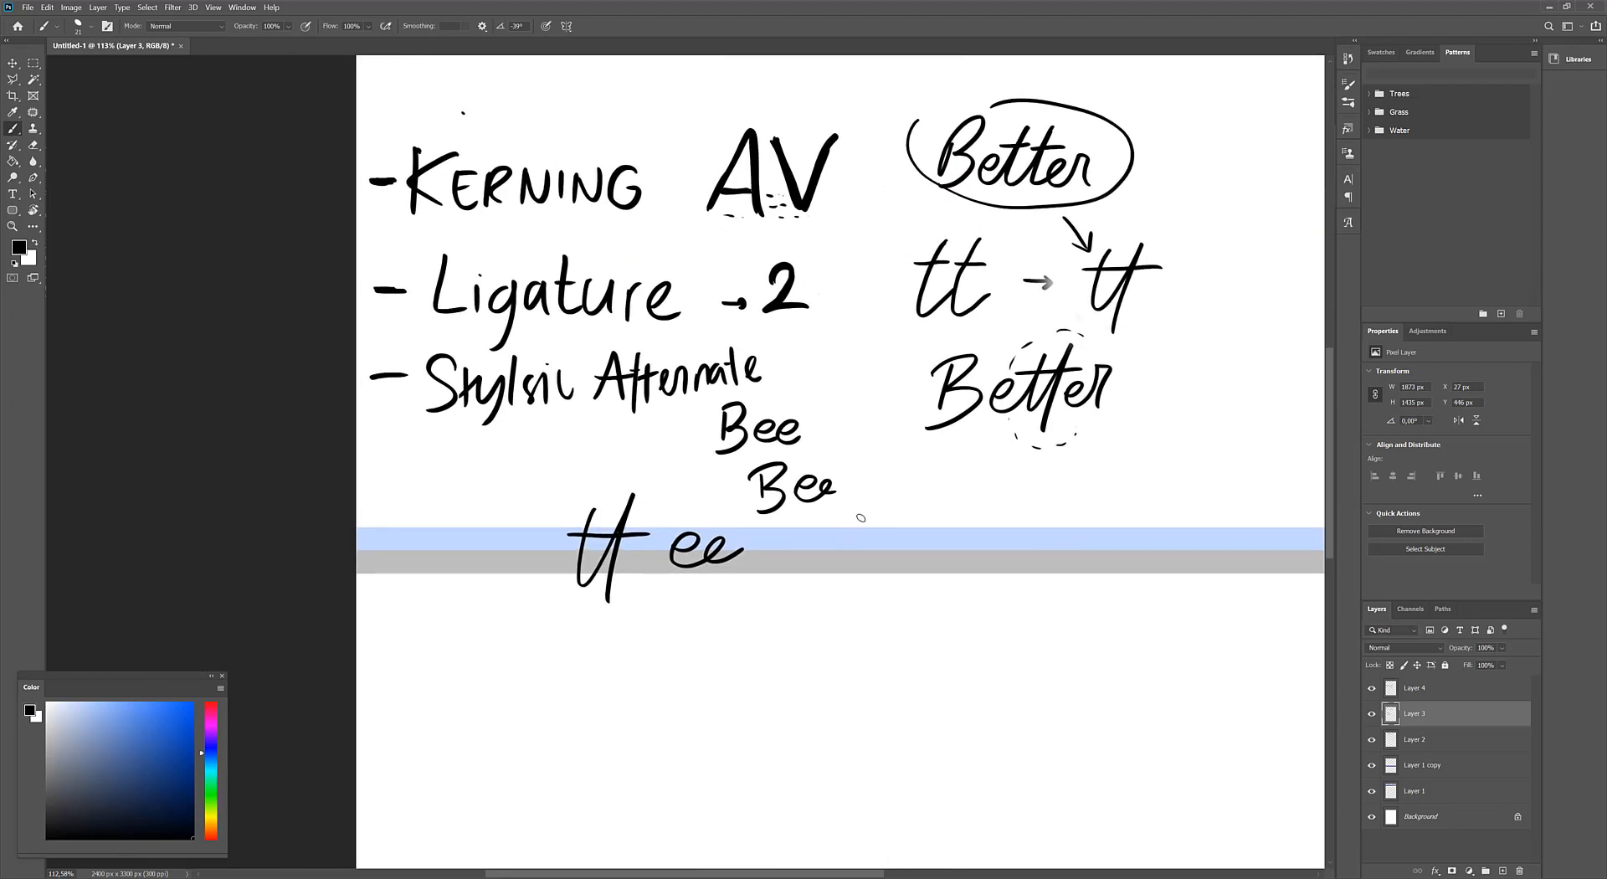
pyautogui.moveTo(852, 529); pyautogui.dragTo(870, 609)
pyautogui.hotkey('ctrl', 'z')
pyautogui.moveTo(868, 506)
pyautogui.mouseDown()
pyautogui.moveTo(848, 577)
pyautogui.moveTo(877, 533)
pyautogui.moveTo(880, 551)
pyautogui.moveTo(935, 520)
pyautogui.mouseUp()
pyautogui.hotkey('ctrl', 'z')
pyautogui.hotkey('ctrl', 'z')
pyautogui.moveTo(830, 518); pyautogui.dragTo(937, 522)
pyautogui.hotkey('ctrl', 'z')
pyautogui.moveTo(830, 519); pyautogui.dragTo(938, 522)
pyautogui.hotkey('ctrl', 'z')
pyautogui.moveTo(832, 514); pyautogui.dragTo(962, 510)
pyautogui.hotkey('ctrl', 'z')
pyautogui.moveTo(833, 513); pyautogui.dragTo(962, 511)
pyautogui.hotkey('ctrl', 'z')
pyautogui.moveTo(832, 514); pyautogui.dragTo(963, 511)
pyautogui.hotkey('ctrl', 'z')
pyautogui.moveTo(836, 514); pyautogui.dragTo(962, 514)
pyautogui.hotkey('ctrl', 'z')
pyautogui.moveTo(831, 515); pyautogui.dragTo(956, 518)
# Lasso the Better, tt and Bee examples, merge Layers 4 and 3 into Layer 2, and delete the lassoed writing
pyautogui.moveTo(1032, 603); pyautogui.dragTo(946, 661)
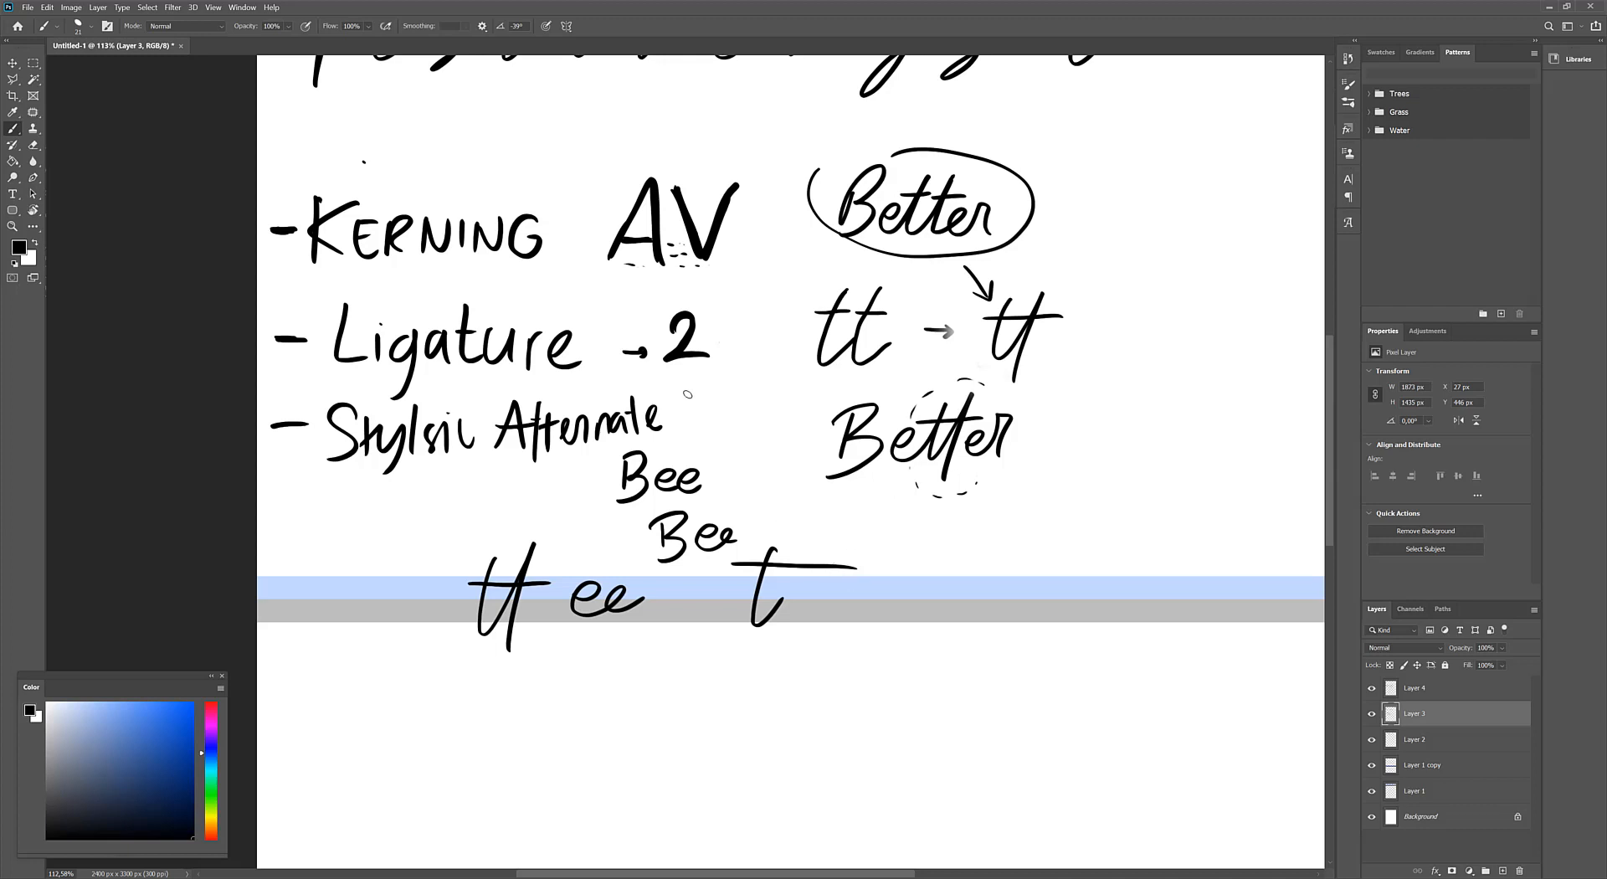
pyautogui.press('l')
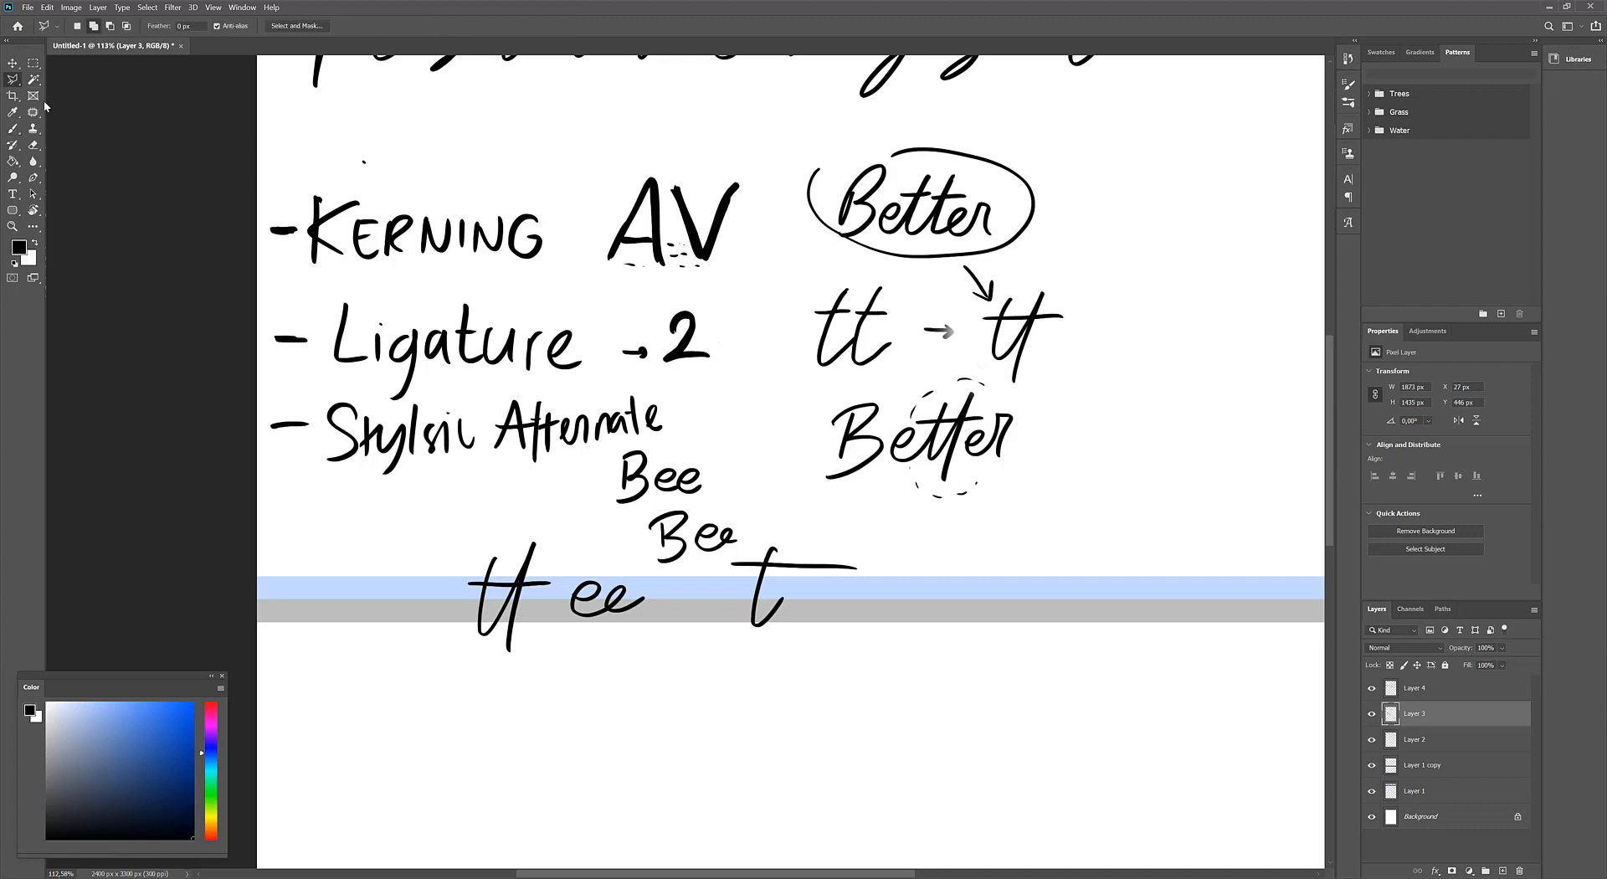
pyautogui.moveTo(666, 445)
pyautogui.mouseDown()
pyautogui.moveTo(592, 530)
pyautogui.moveTo(638, 573)
pyautogui.moveTo(742, 549)
pyautogui.moveTo(772, 507)
pyautogui.moveTo(883, 496)
pyautogui.moveTo(991, 546)
pyautogui.moveTo(1083, 487)
pyautogui.moveTo(1134, 284)
pyautogui.moveTo(1103, 173)
pyautogui.moveTo(931, 129)
pyautogui.moveTo(783, 160)
pyautogui.moveTo(747, 400)
pyautogui.moveTo(673, 438)
pyautogui.mouseUp()
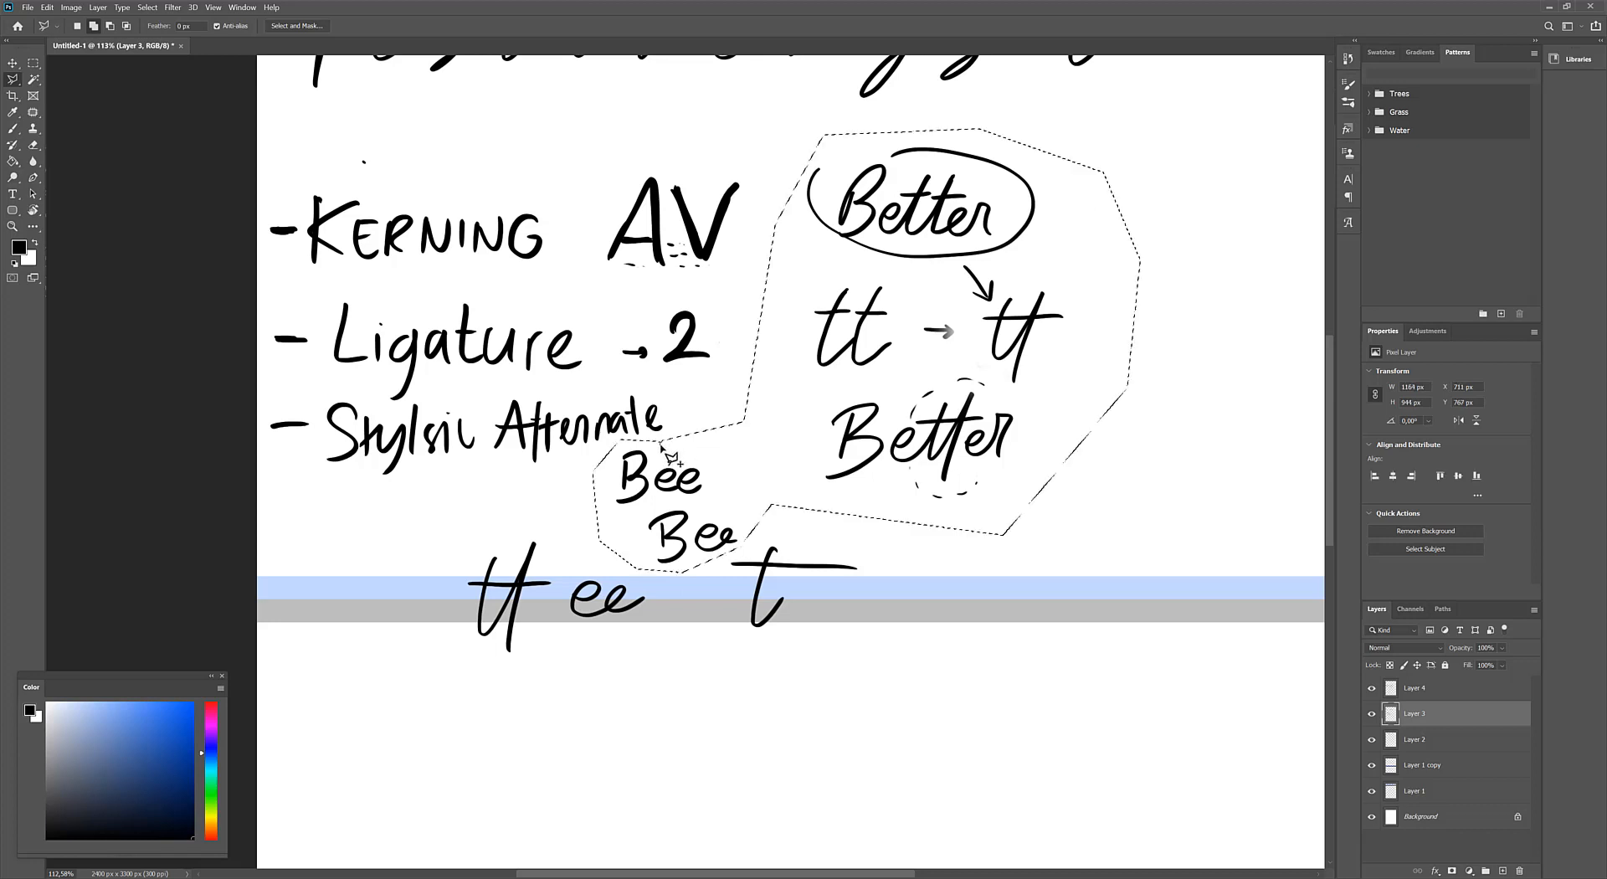
pyautogui.click(1403, 695)
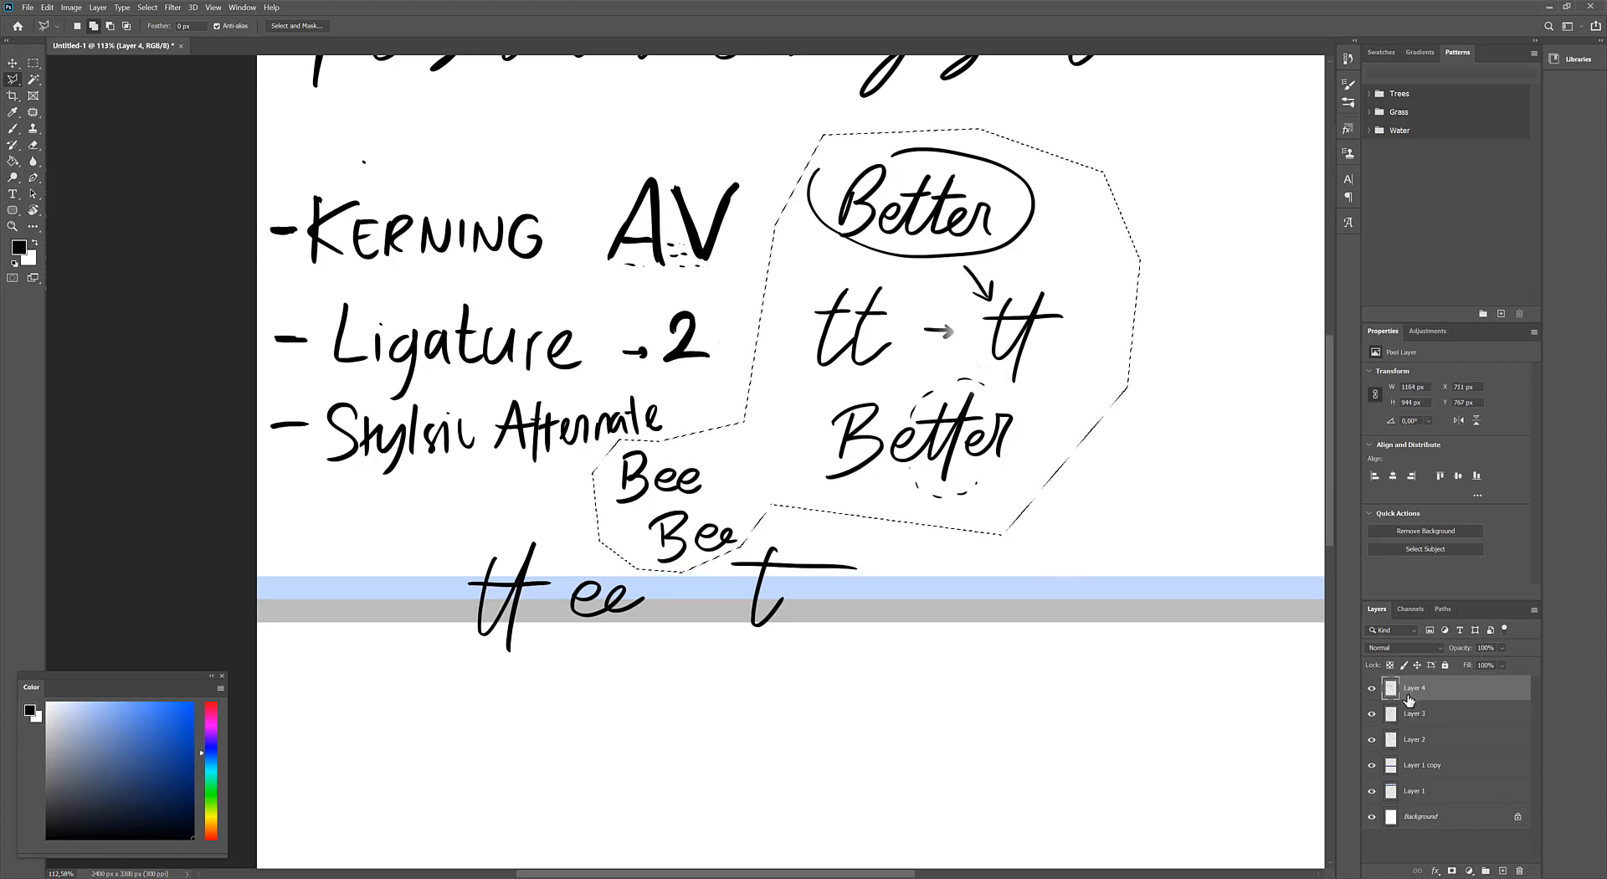
pyautogui.keyDown('ctrl'); pyautogui.click(1404, 713); pyautogui.keyUp('ctrl')
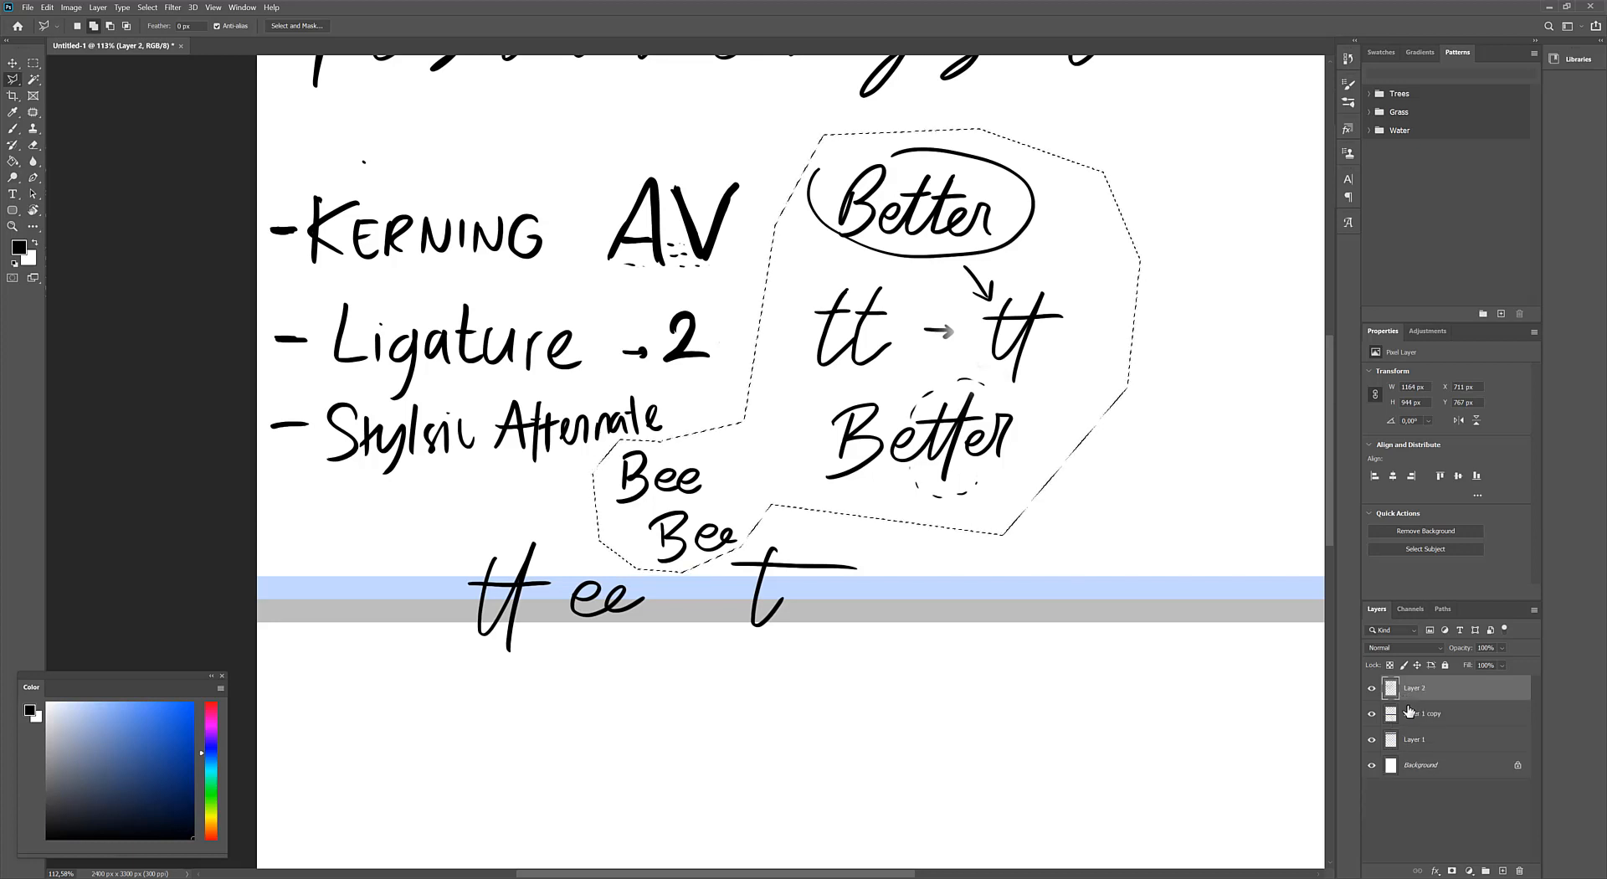
pyautogui.press('Delete')
pyautogui.hotkey('ctrl', 'd')
# Handwrite the bullet note "Swash" followed by a small arrow, right of the AV kerning example
pyautogui.scroll(-3, 1243, 678)
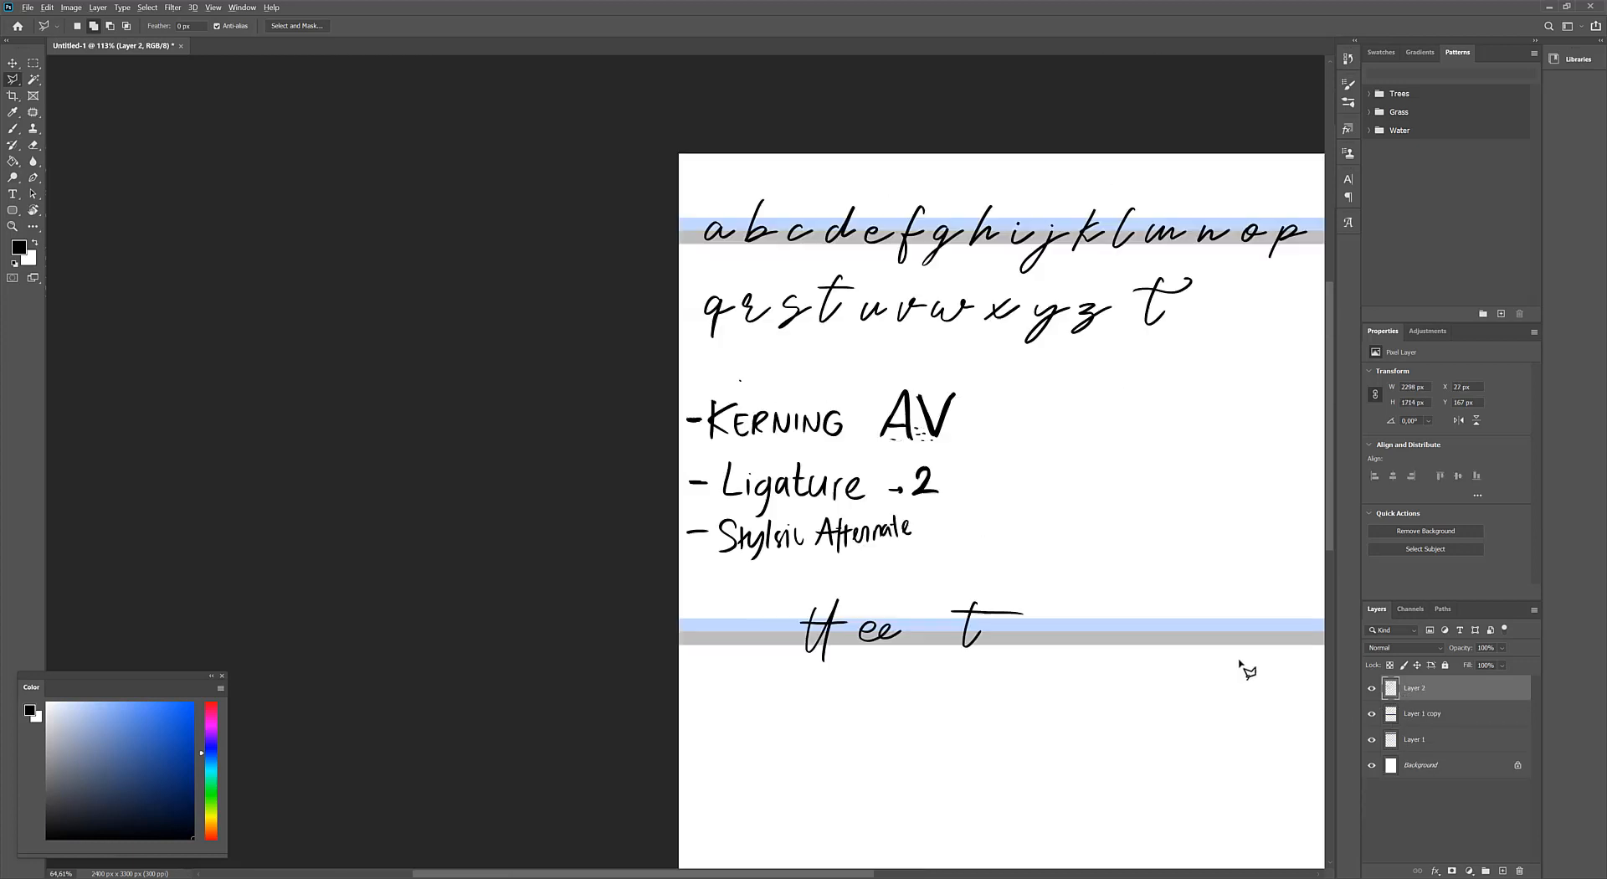
pyautogui.scroll(3, 1019, 510)
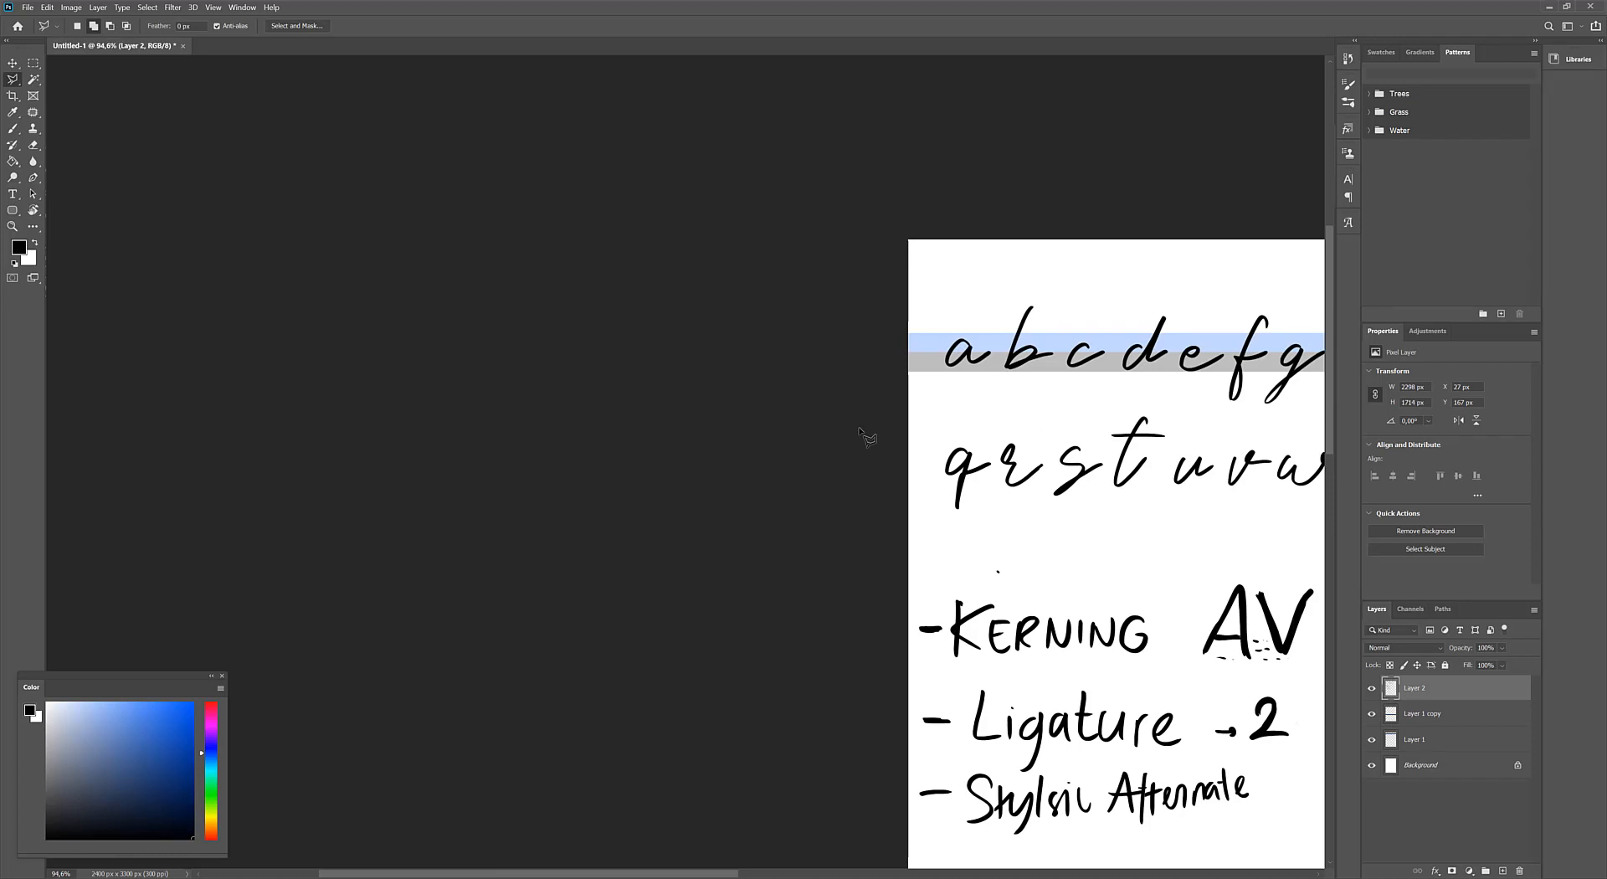
pyautogui.press('b')
pyautogui.moveTo(1045, 484); pyautogui.dragTo(1133, 456)
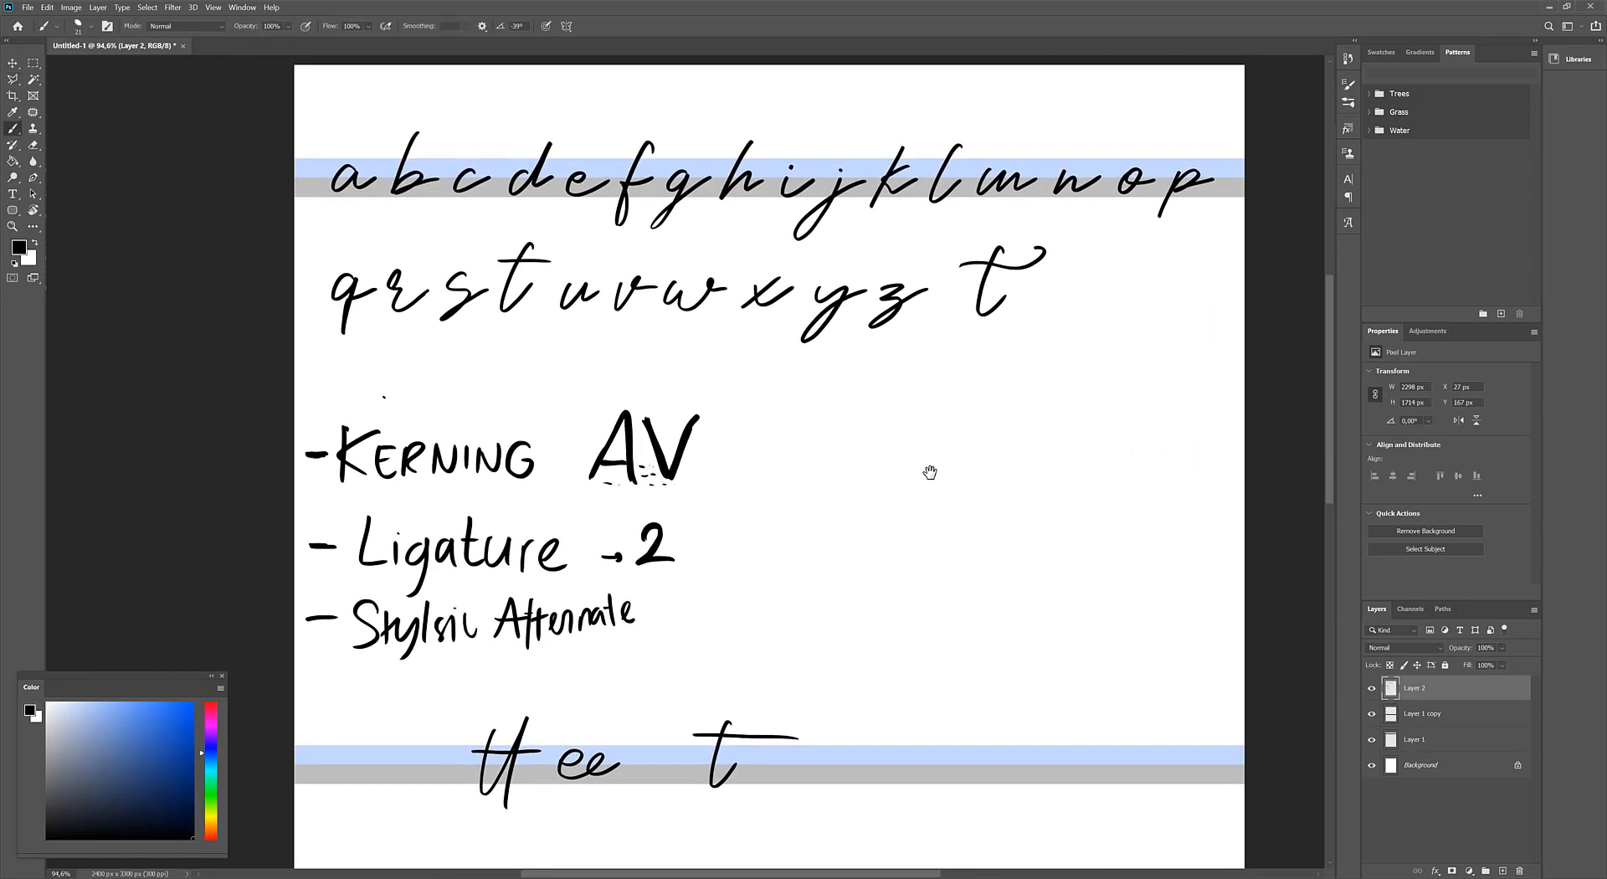
pyautogui.moveTo(749, 450); pyautogui.dragTo(783, 451)
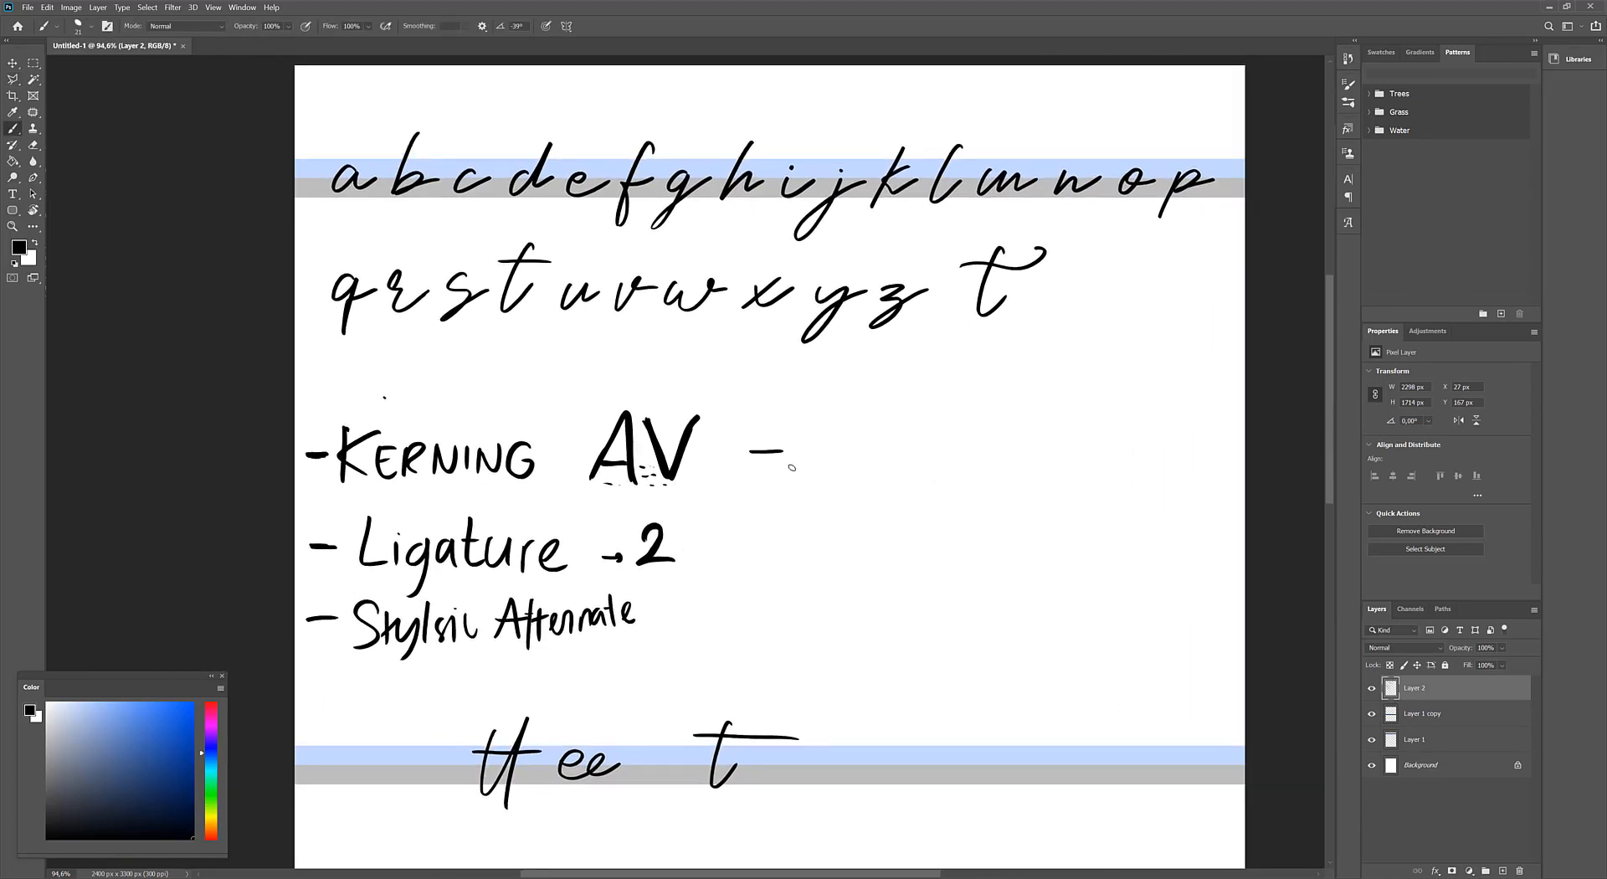
pyautogui.moveTo(892, 446)
pyautogui.mouseDown()
pyautogui.moveTo(931, 451)
pyautogui.moveTo(843, 468)
pyautogui.mouseUp()
pyautogui.rightClick(863, 456)
pyautogui.moveTo(867, 454); pyautogui.dragTo(894, 453)
pyautogui.moveTo(911, 452); pyautogui.dragTo(915, 472)
pyautogui.moveTo(930, 459); pyautogui.dragTo(918, 474)
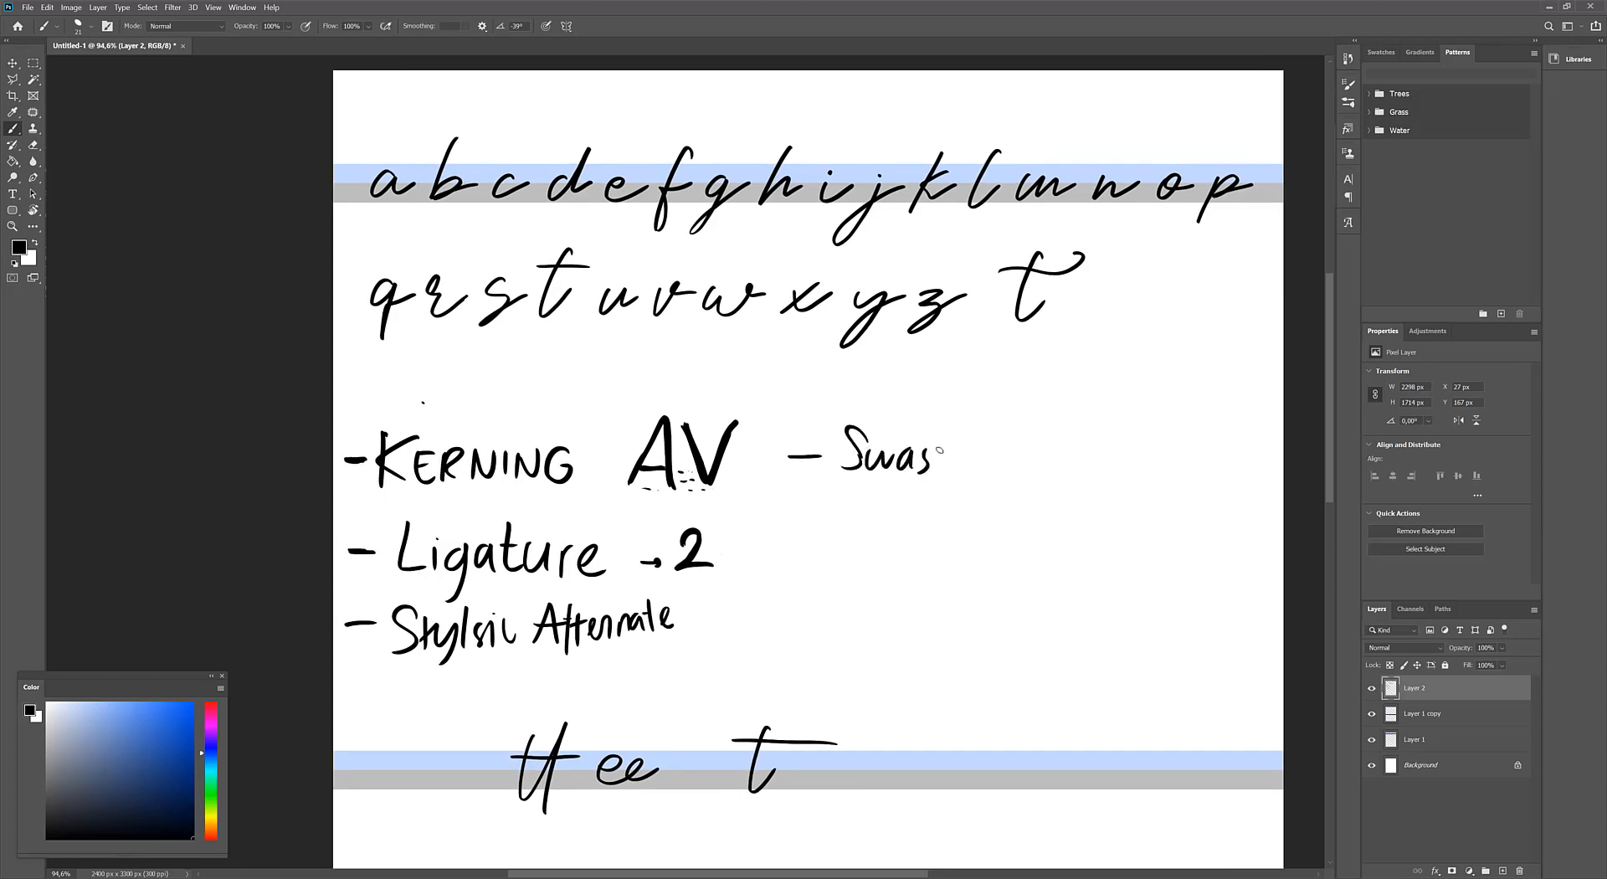
pyautogui.moveTo(939, 422)
pyautogui.mouseDown()
pyautogui.moveTo(959, 474)
pyautogui.moveTo(1005, 461)
pyautogui.mouseUp()
# Sketch a ring with long brushy trailing lines after the Swash arrow, plus a small figure with tapering lines below it
pyautogui.moveTo(1056, 409)
pyautogui.mouseDown()
pyautogui.moveTo(1038, 418)
pyautogui.moveTo(1193, 436)
pyautogui.moveTo(1130, 410)
pyautogui.moveTo(1213, 419)
pyautogui.mouseUp()
pyautogui.moveTo(1150, 438)
pyautogui.mouseDown()
pyautogui.moveTo(1228, 444)
pyautogui.moveTo(1246, 473)
pyautogui.mouseUp()
pyautogui.moveTo(1122, 437); pyautogui.dragTo(1251, 506)
pyautogui.moveTo(1172, 421); pyautogui.dragTo(1247, 437)
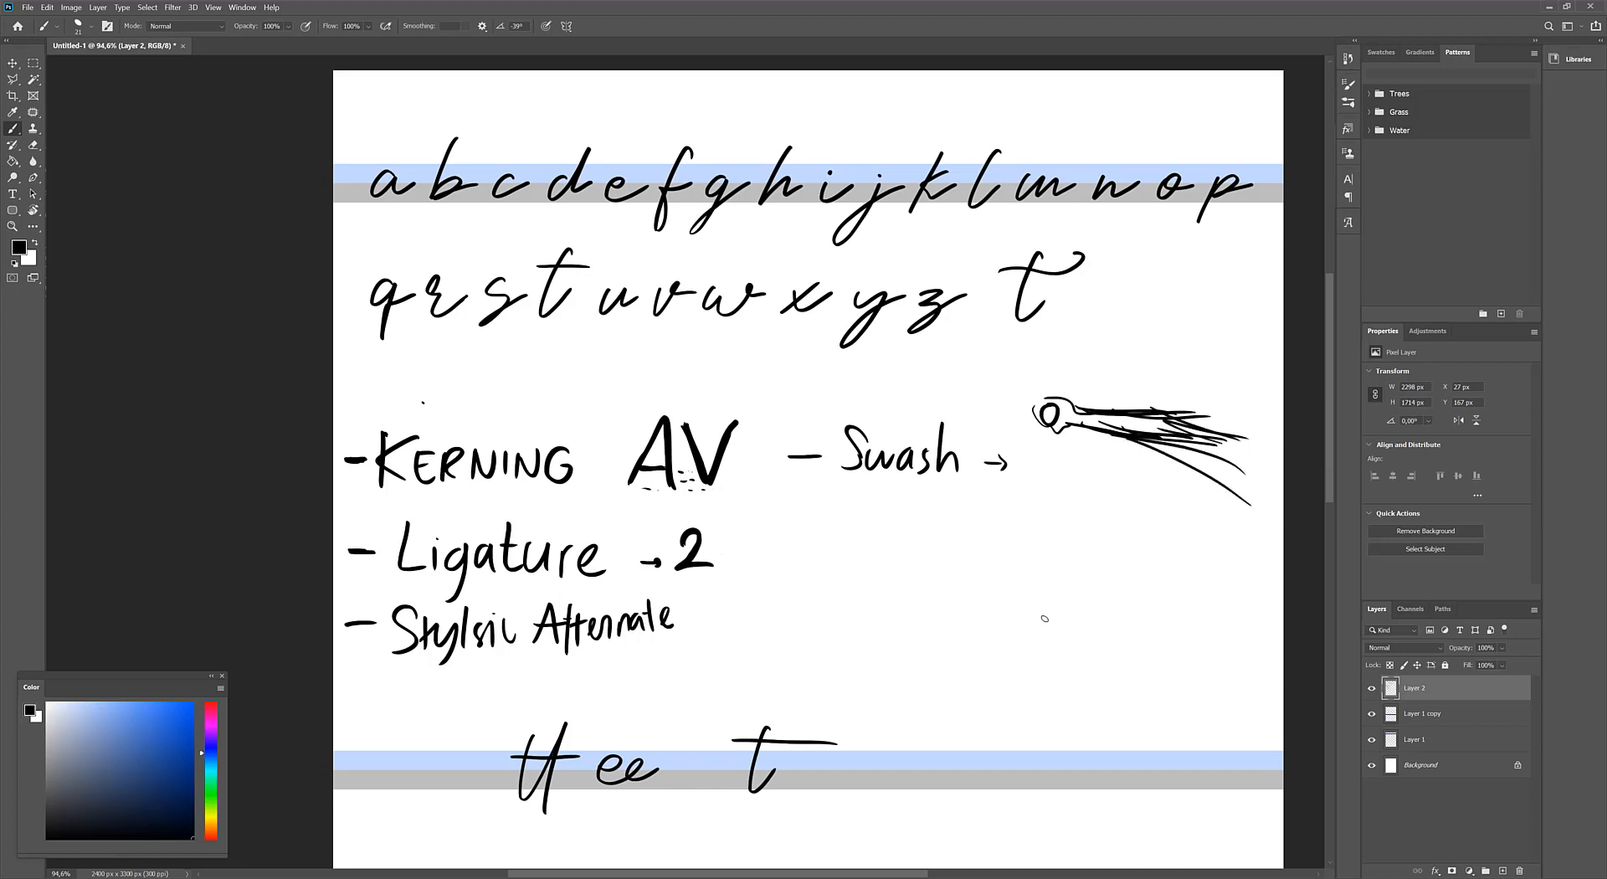
pyautogui.moveTo(1035, 624)
pyautogui.mouseDown()
pyautogui.moveTo(1043, 649)
pyautogui.moveTo(1059, 629)
pyautogui.moveTo(1056, 662)
pyautogui.moveTo(1079, 623)
pyautogui.moveTo(1061, 643)
pyautogui.mouseUp()
pyautogui.moveTo(1082, 607)
pyautogui.mouseDown()
pyautogui.moveTo(1085, 641)
pyautogui.moveTo(1227, 552)
pyautogui.moveTo(1089, 626)
pyautogui.mouseUp()
pyautogui.moveTo(1059, 612)
pyautogui.mouseDown()
pyautogui.moveTo(1074, 600)
pyautogui.moveTo(1090, 641)
pyautogui.moveTo(1114, 646)
pyautogui.moveTo(1182, 608)
pyautogui.mouseUp()
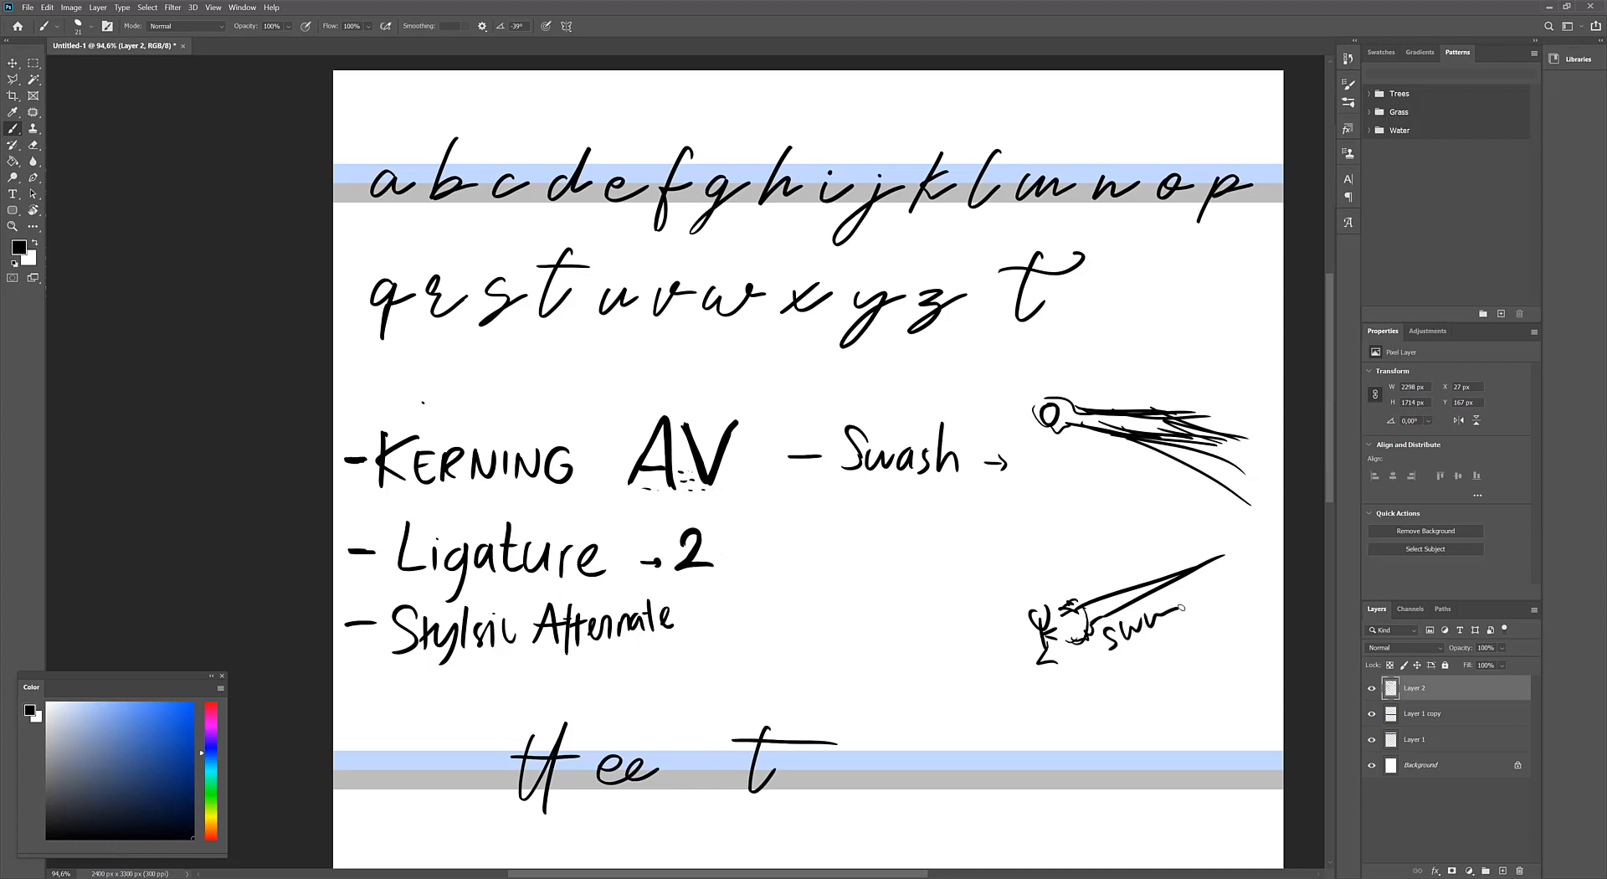
# Undo both sketches, keeping the Swash note and its arrow
pyautogui.hotkey('ctrl', 'z')
pyautogui.hotkey('ctrl', 'z')
pyautogui.hotkey('ctrl', 'z')
pyautogui.hotkey('ctrl', 'z')
pyautogui.hotkey('ctrl', 'z')
pyautogui.hotkey('ctrl', 'z')
pyautogui.hotkey('ctrl', 'z')
pyautogui.hotkey('ctrl', 'z')
pyautogui.hotkey('ctrl', 'z')
pyautogui.hotkey('ctrl', 'z')
pyautogui.hotkey('ctrl', 'z')
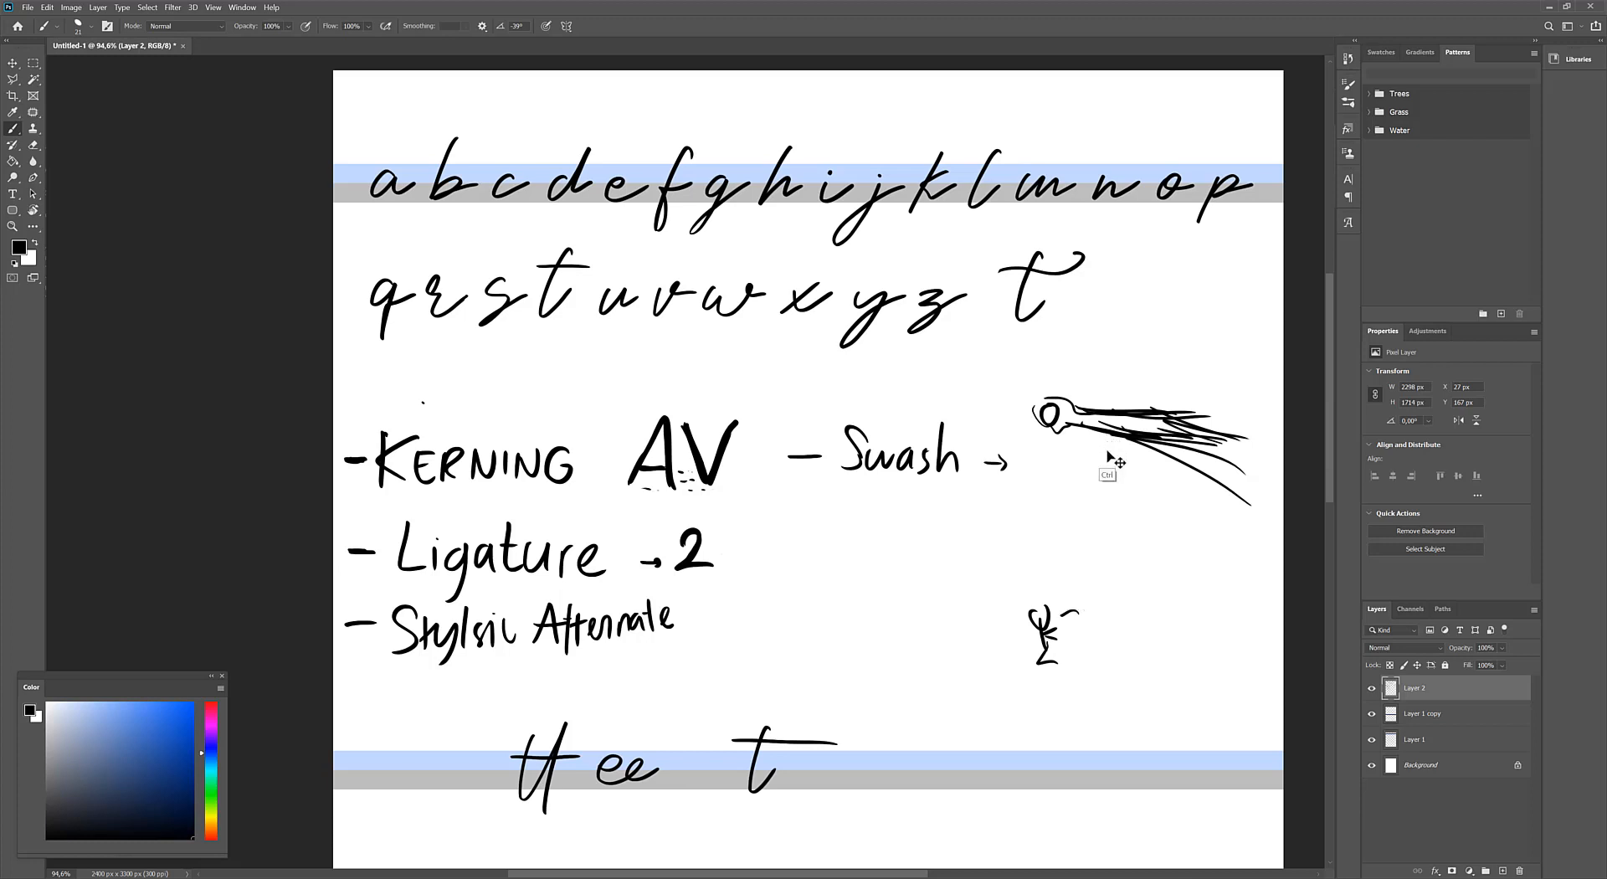
pyautogui.hotkey('ctrl', 'z')
pyautogui.hotkey('ctrl', 'z')
pyautogui.hotkey('ctrl', 'z')
pyautogui.hotkey('ctrl', 'z')
pyautogui.hotkey('ctrl', 'z')
pyautogui.hotkey('ctrl', 'z')
pyautogui.hotkey('ctrl', 'z')
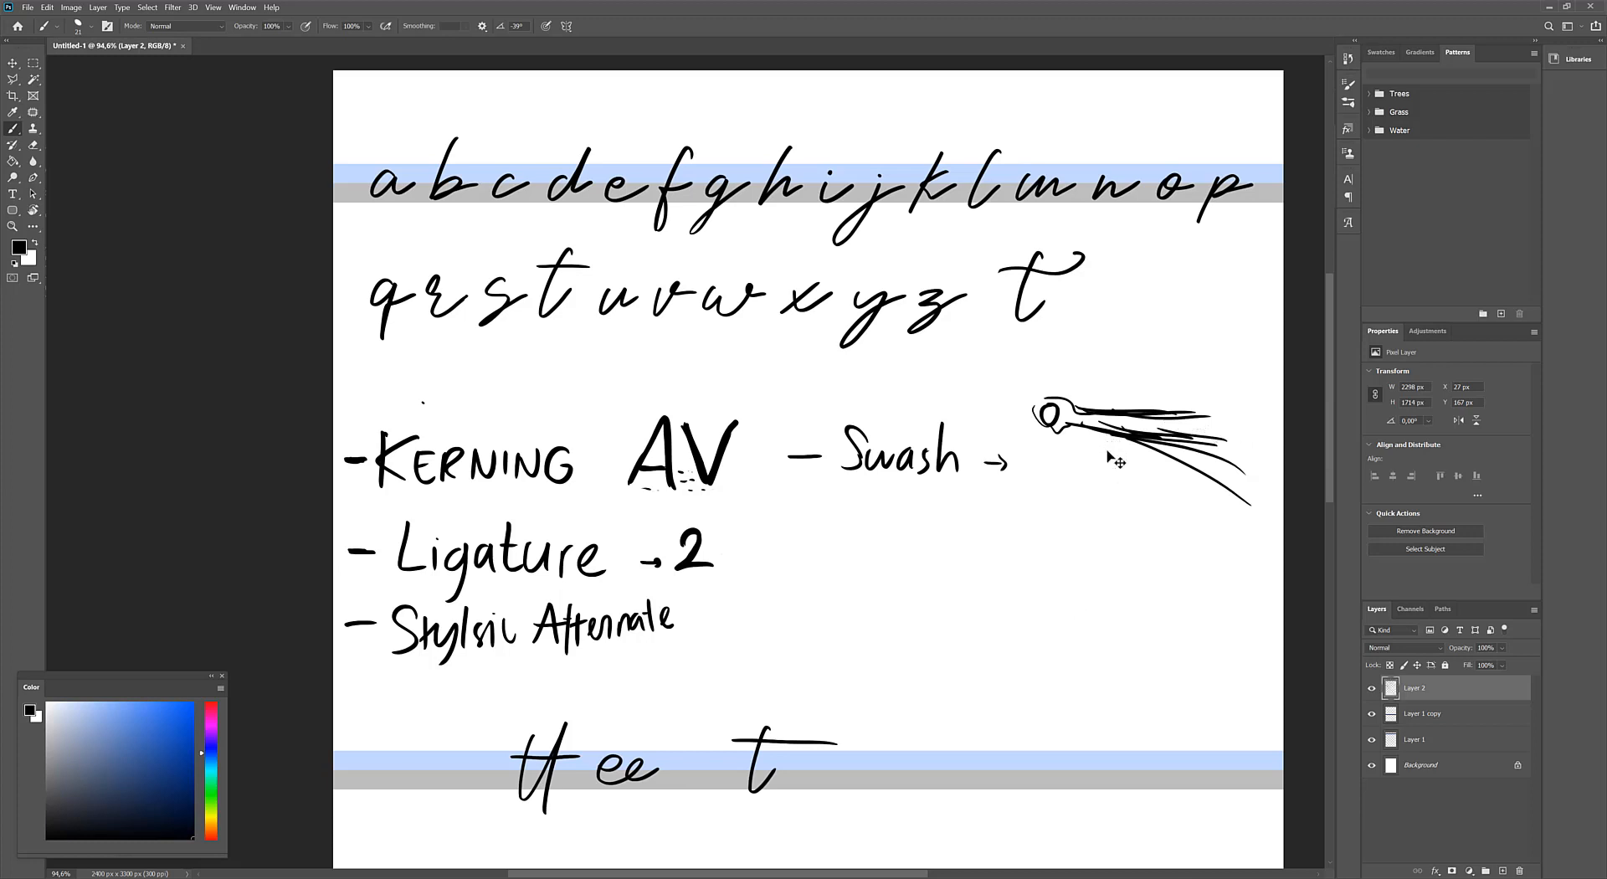
pyautogui.hotkey('ctrl', 'z')
pyautogui.hotkey('ctrl', 'z')
pyautogui.hotkey('ctrl', 'z')
pyautogui.hotkey('ctrl', 'z')
pyautogui.hotkey('ctrl', 'z')
pyautogui.hotkey('ctrl', 'z')
pyautogui.hotkey('ctrl', 'z')
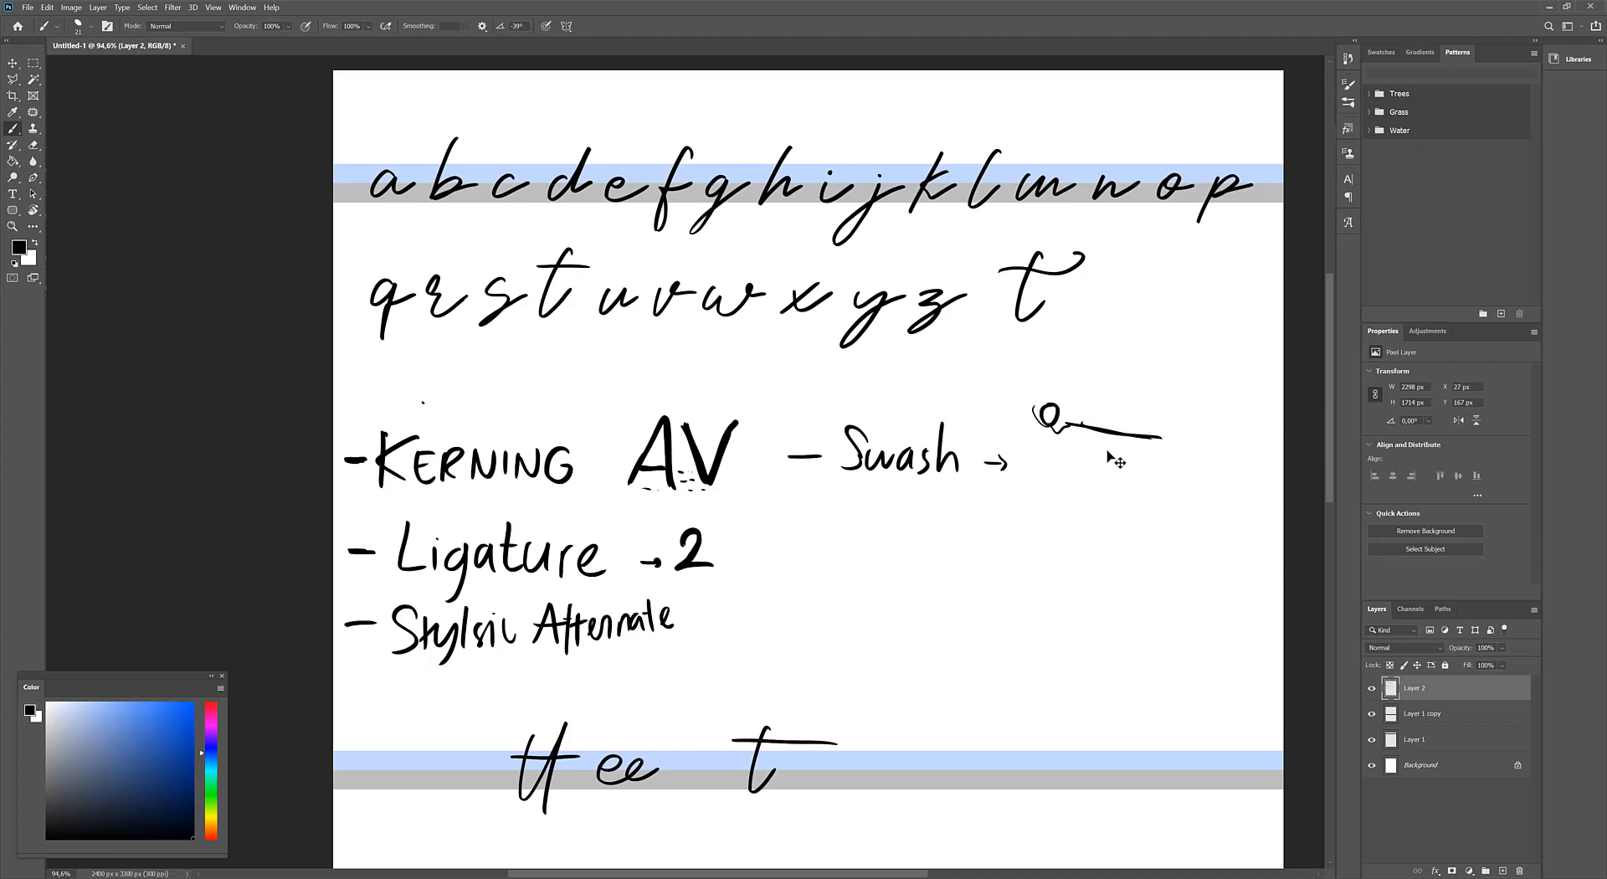
pyautogui.hotkey('ctrl', 'z')
# Handwrite an a with a long wavy tail on the copied guide band right of the long-crossbar t, redoing the stroke
pyautogui.moveTo(969, 702)
pyautogui.mouseDown()
pyautogui.moveTo(948, 668)
pyautogui.moveTo(901, 664)
pyautogui.mouseUp()
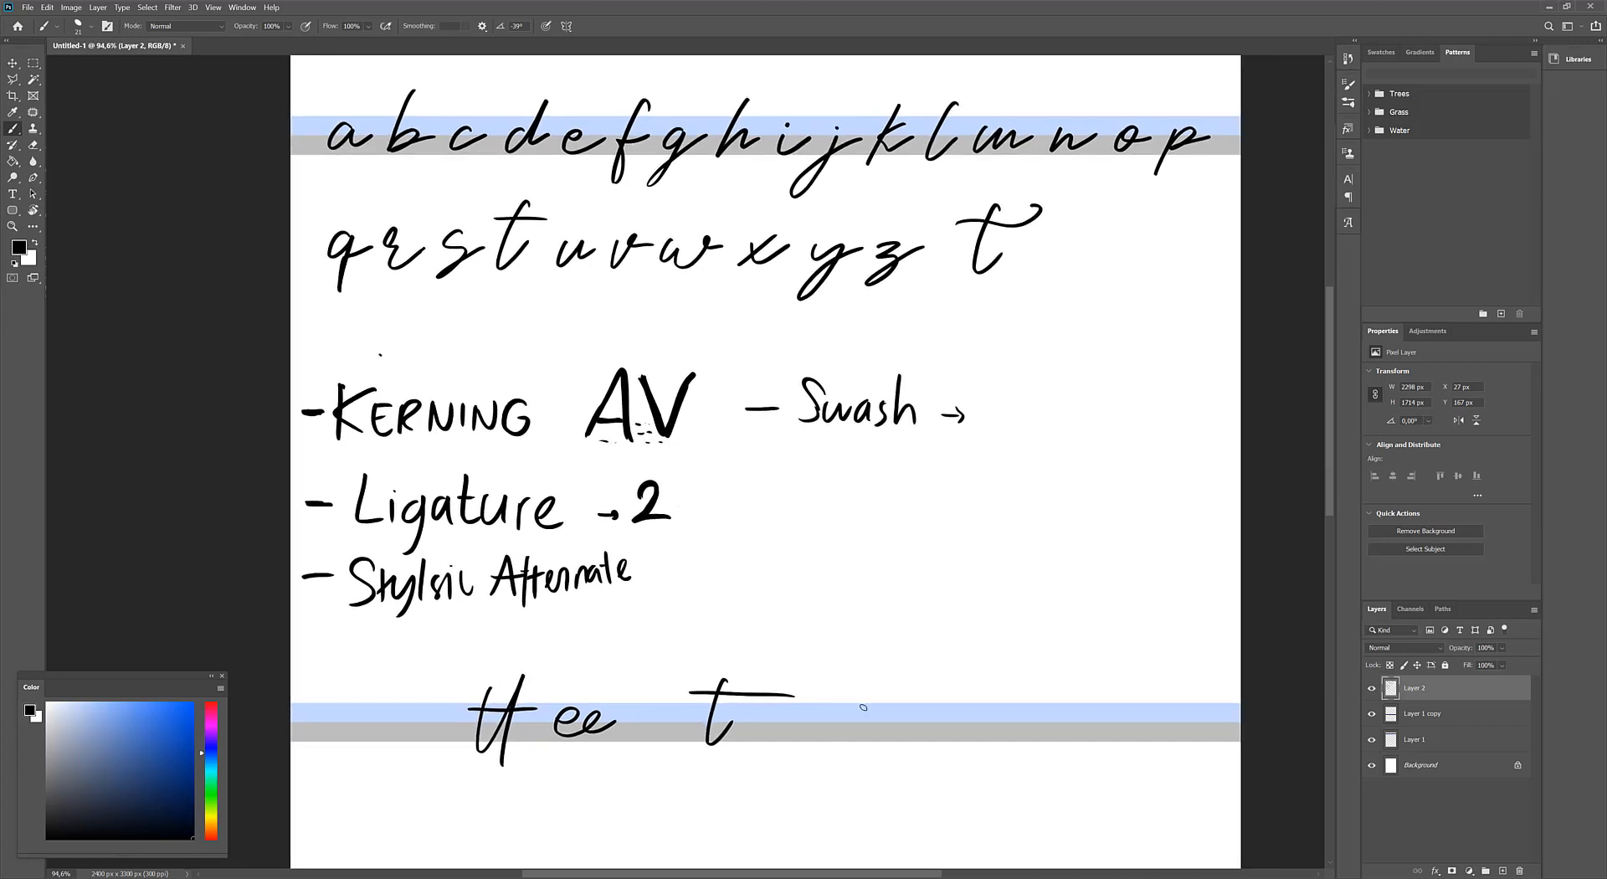
pyautogui.moveTo(838, 736); pyautogui.dragTo(897, 721)
pyautogui.hotkey('ctrl', 'z')
pyautogui.moveTo(869, 712)
pyautogui.mouseDown()
pyautogui.moveTo(873, 728)
pyautogui.moveTo(893, 720)
pyautogui.moveTo(862, 734)
pyautogui.moveTo(876, 716)
pyautogui.moveTo(1020, 718)
pyautogui.mouseUp()
pyautogui.hotkey('ctrl', 'z')
# Try a handwritten signature with a long trailing swash above the long-tailed a, and undo it
pyautogui.moveTo(903, 536)
pyautogui.mouseDown()
pyautogui.moveTo(880, 564)
pyautogui.moveTo(924, 547)
pyautogui.moveTo(972, 565)
pyautogui.moveTo(1151, 544)
pyautogui.mouseUp()
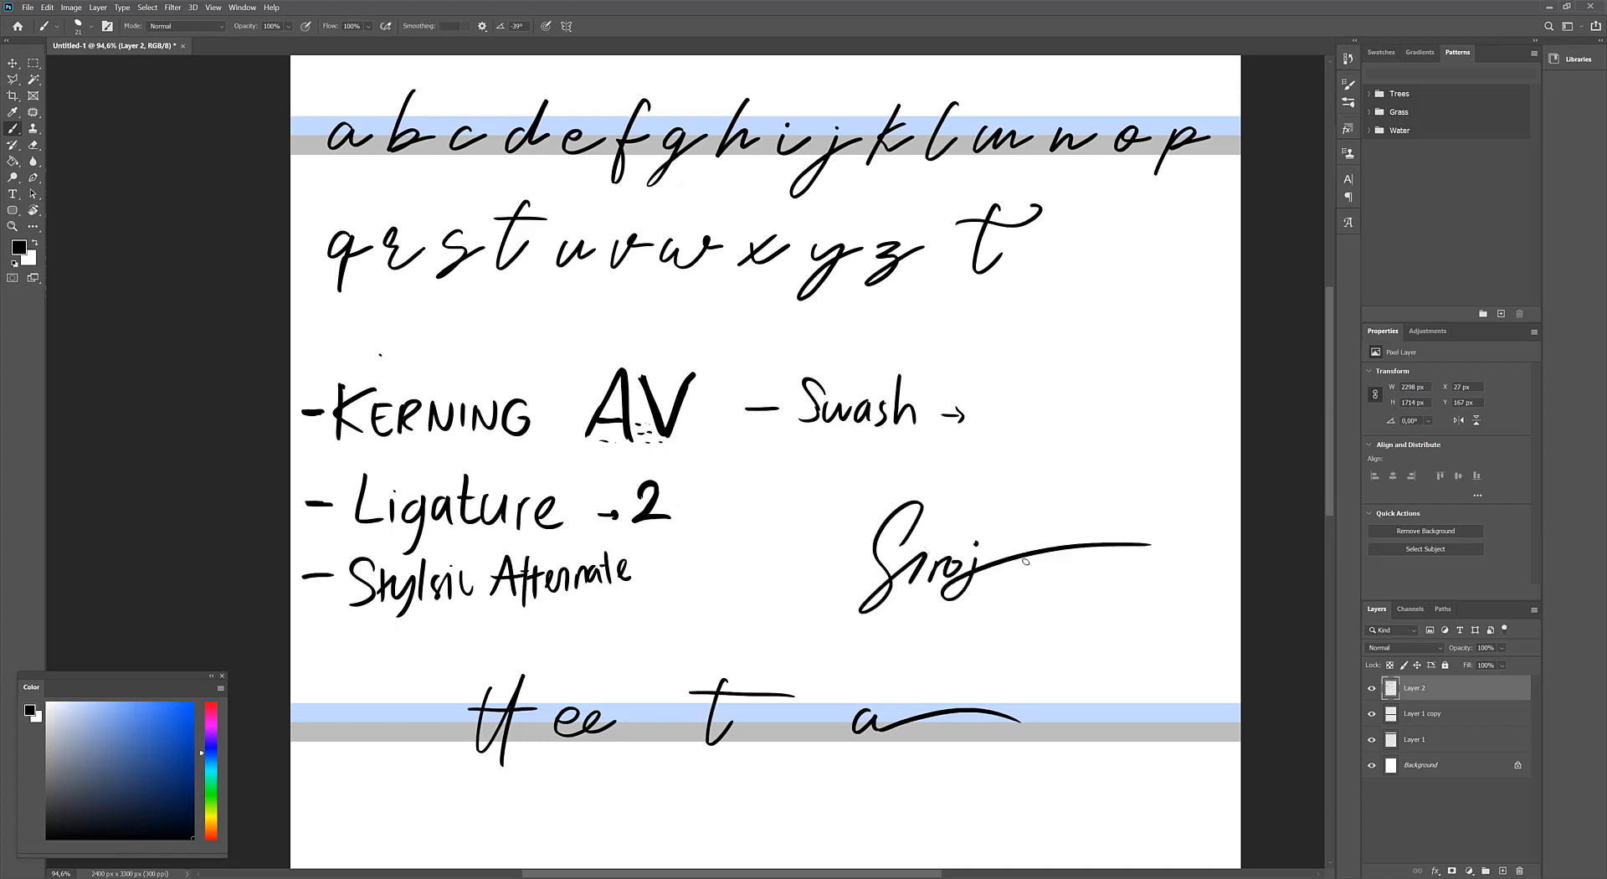
pyautogui.hotkey('ctrl', 'z')
pyautogui.hotkey('ctrl', 'z')
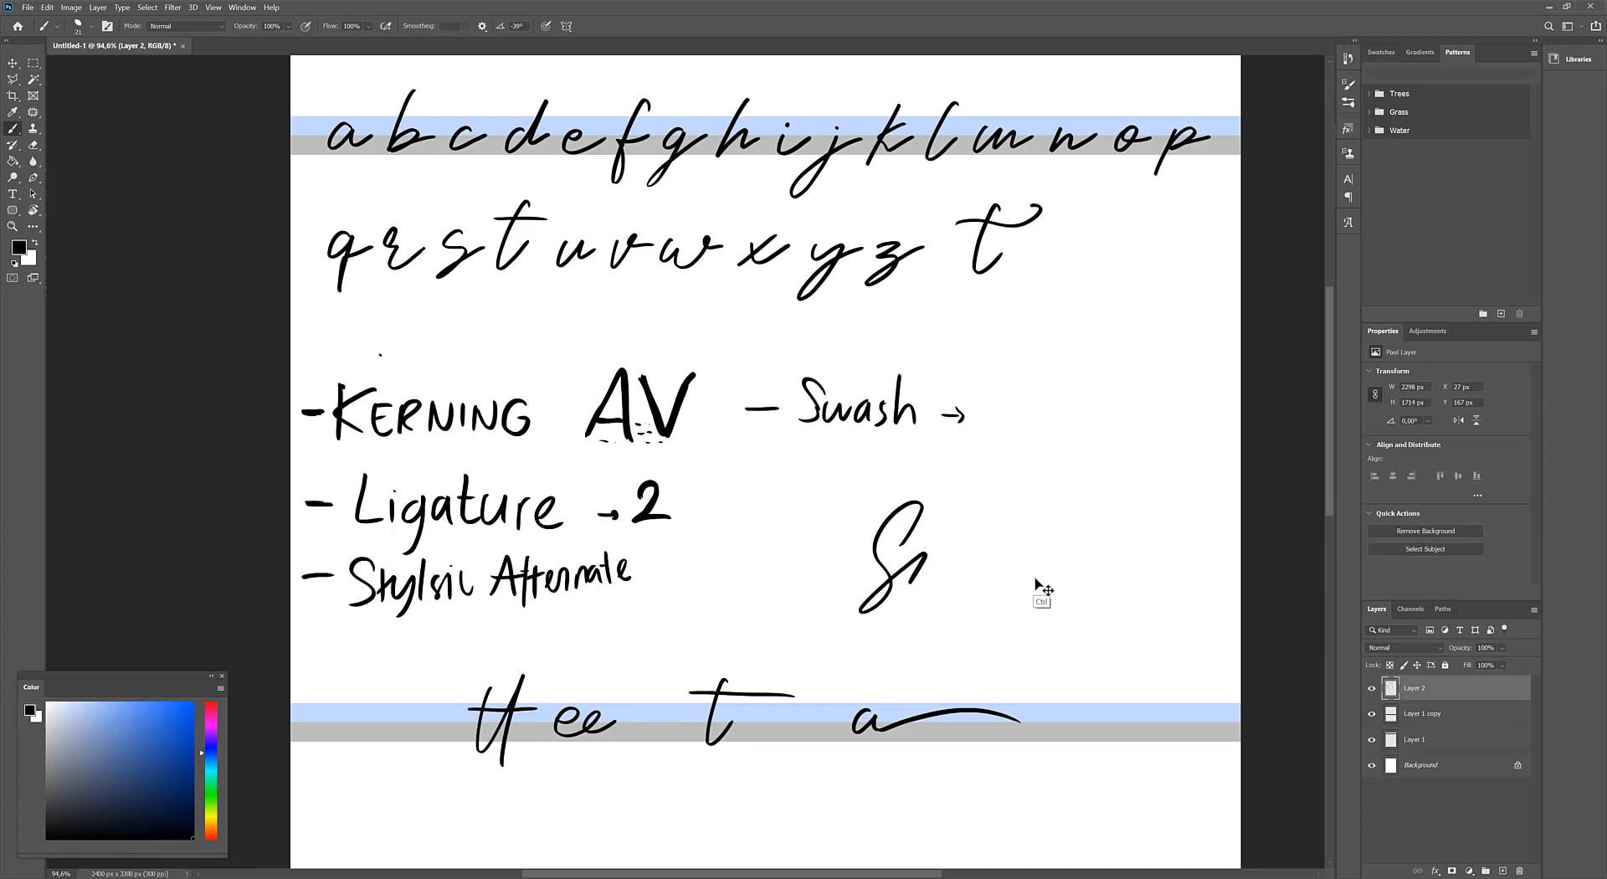
pyautogui.hotkey('ctrl', 'z')
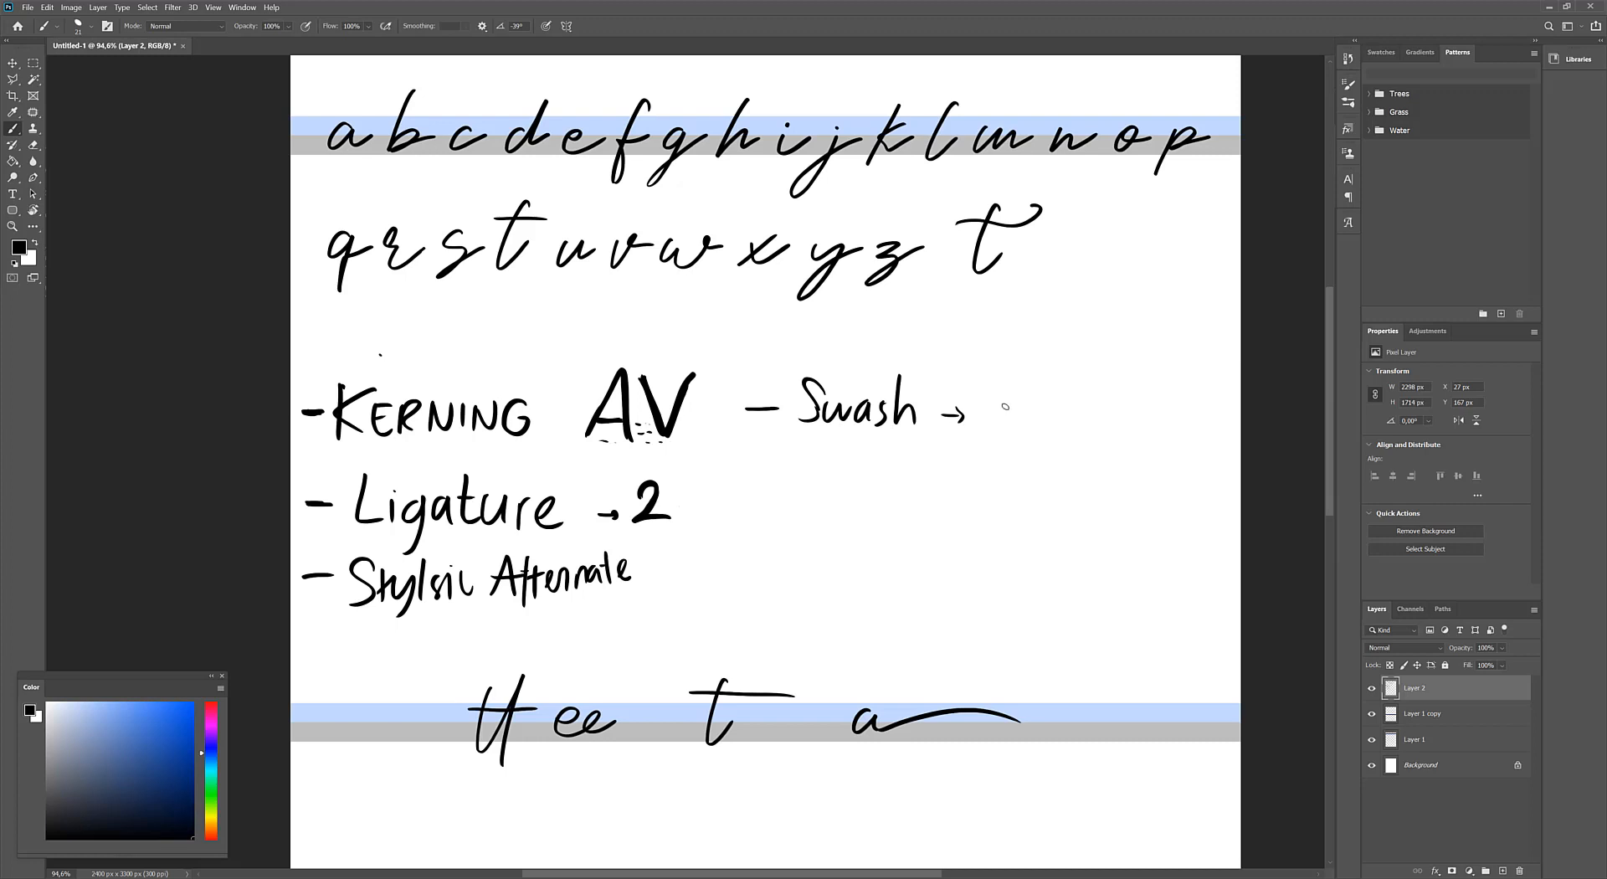
# Handwrite an a with a long tail after the Swash arrow and underline the tail
pyautogui.moveTo(1005, 407); pyautogui.dragTo(1175, 404)
pyautogui.moveTo(1043, 434); pyautogui.dragTo(1100, 434)
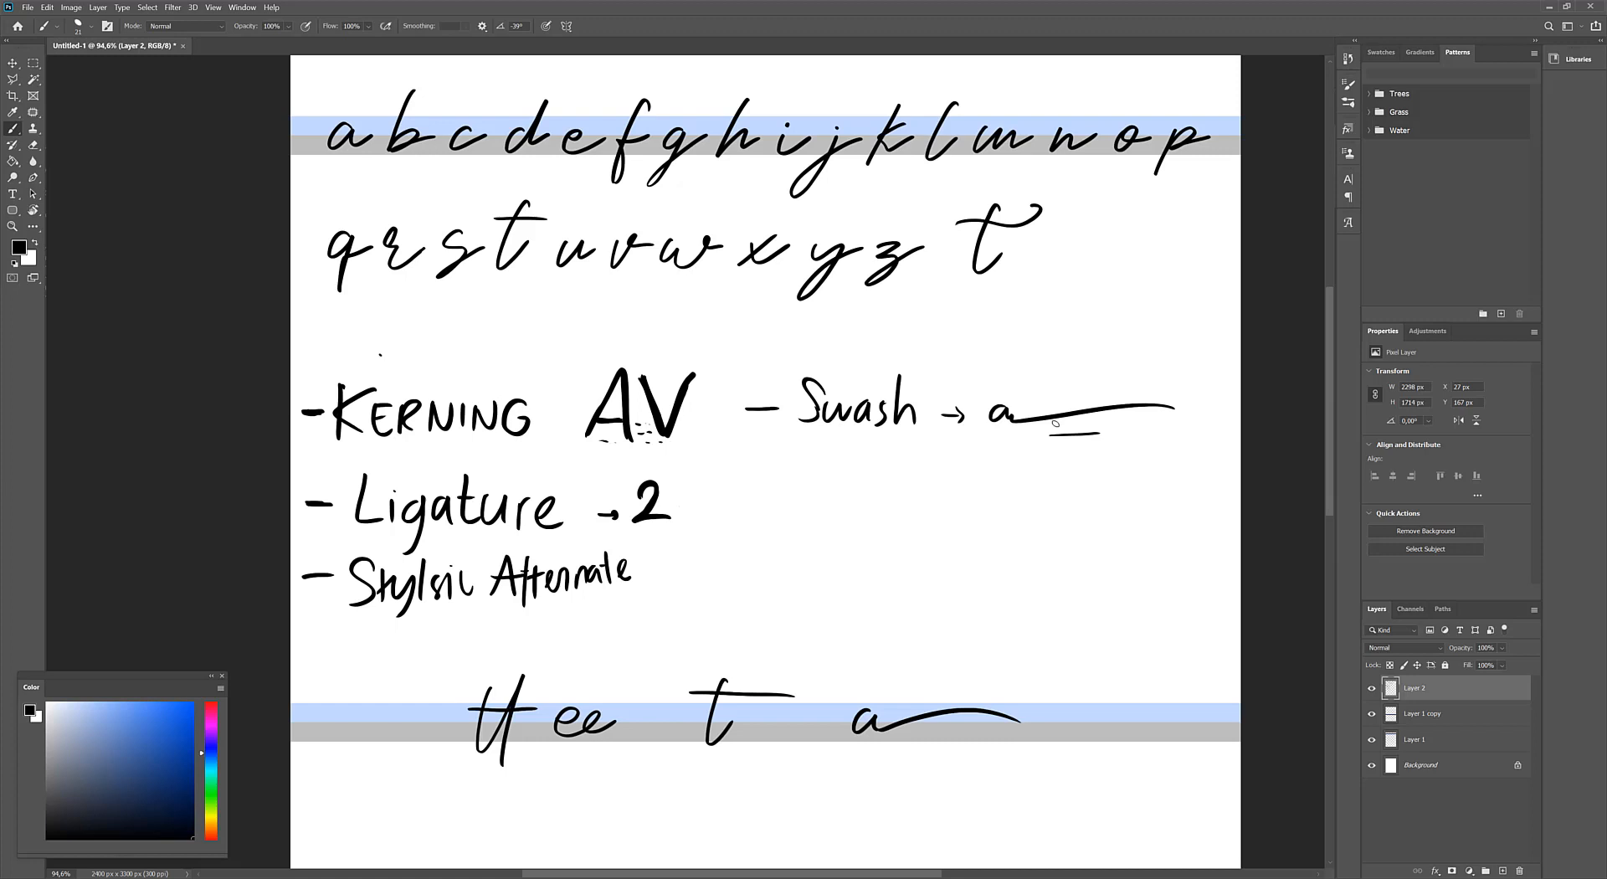
# Check the OpenType feature options in the character settings
pyautogui.scroll(1, 1127, 292)
pyautogui.click(1348, 180)
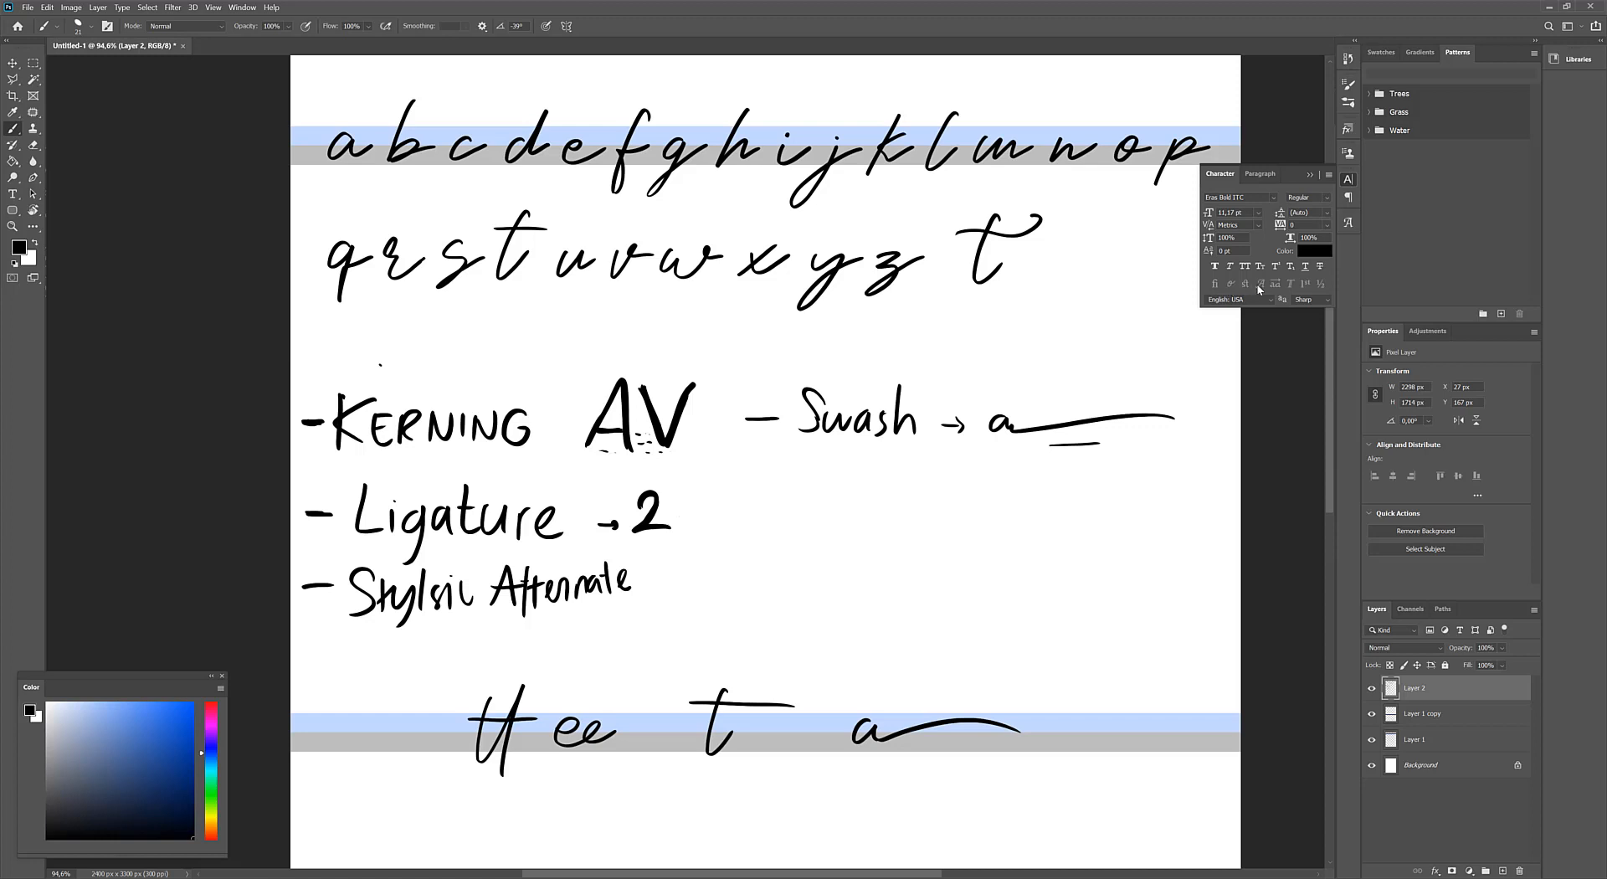
pyautogui.click(1310, 175)
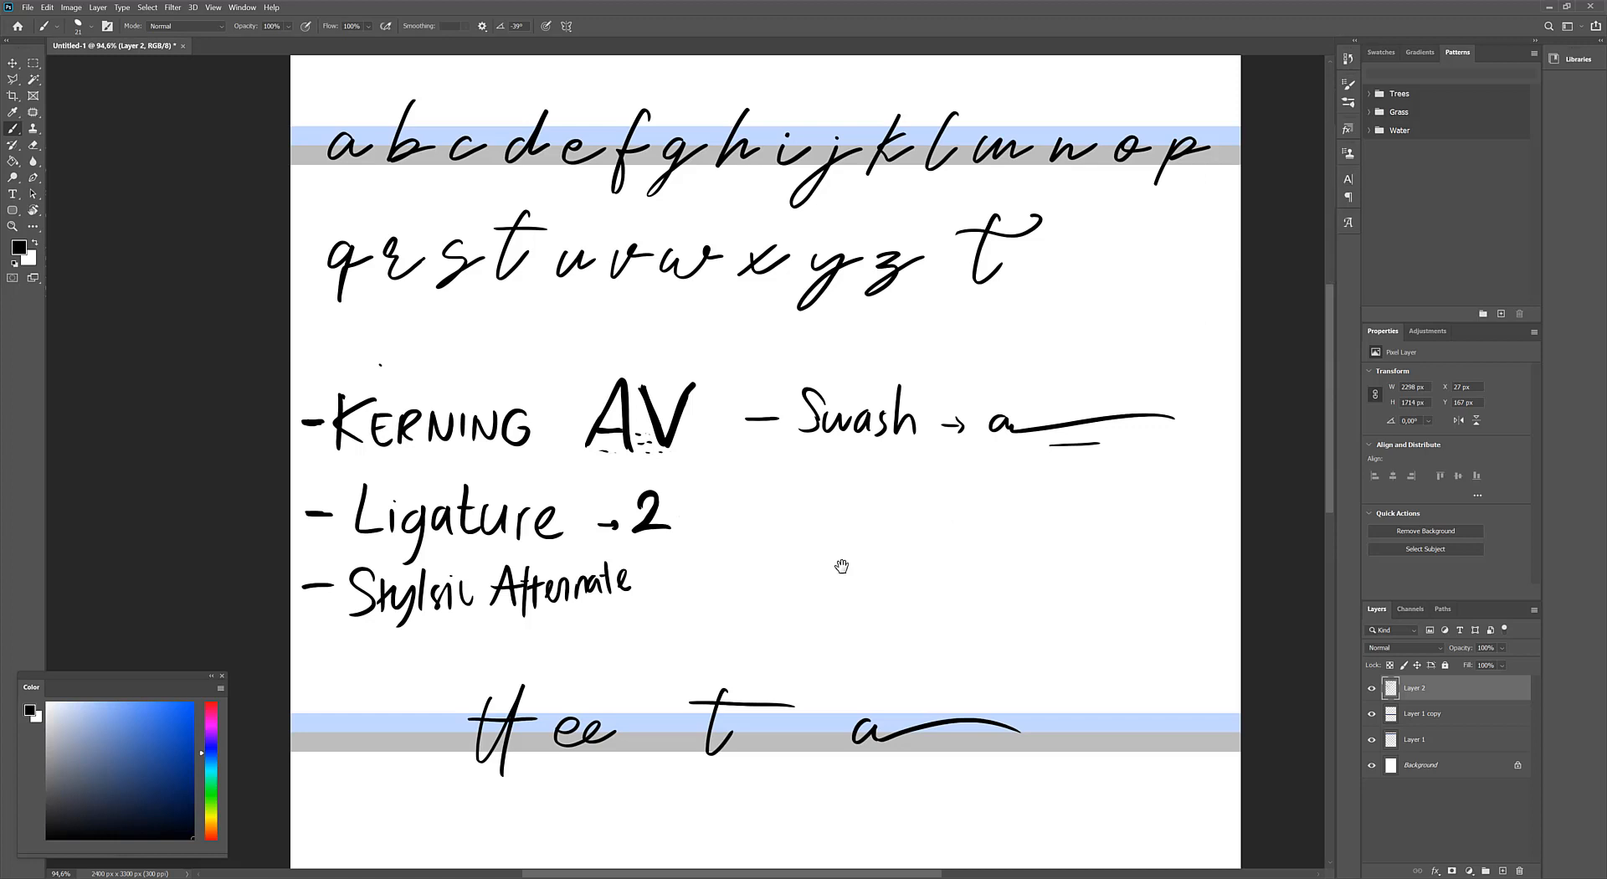
# Handwrite the bullet note "Set" below the Swash note, discarding a trial underline under the Stylsic Alternate note
pyautogui.scroll(-2, 839, 563)
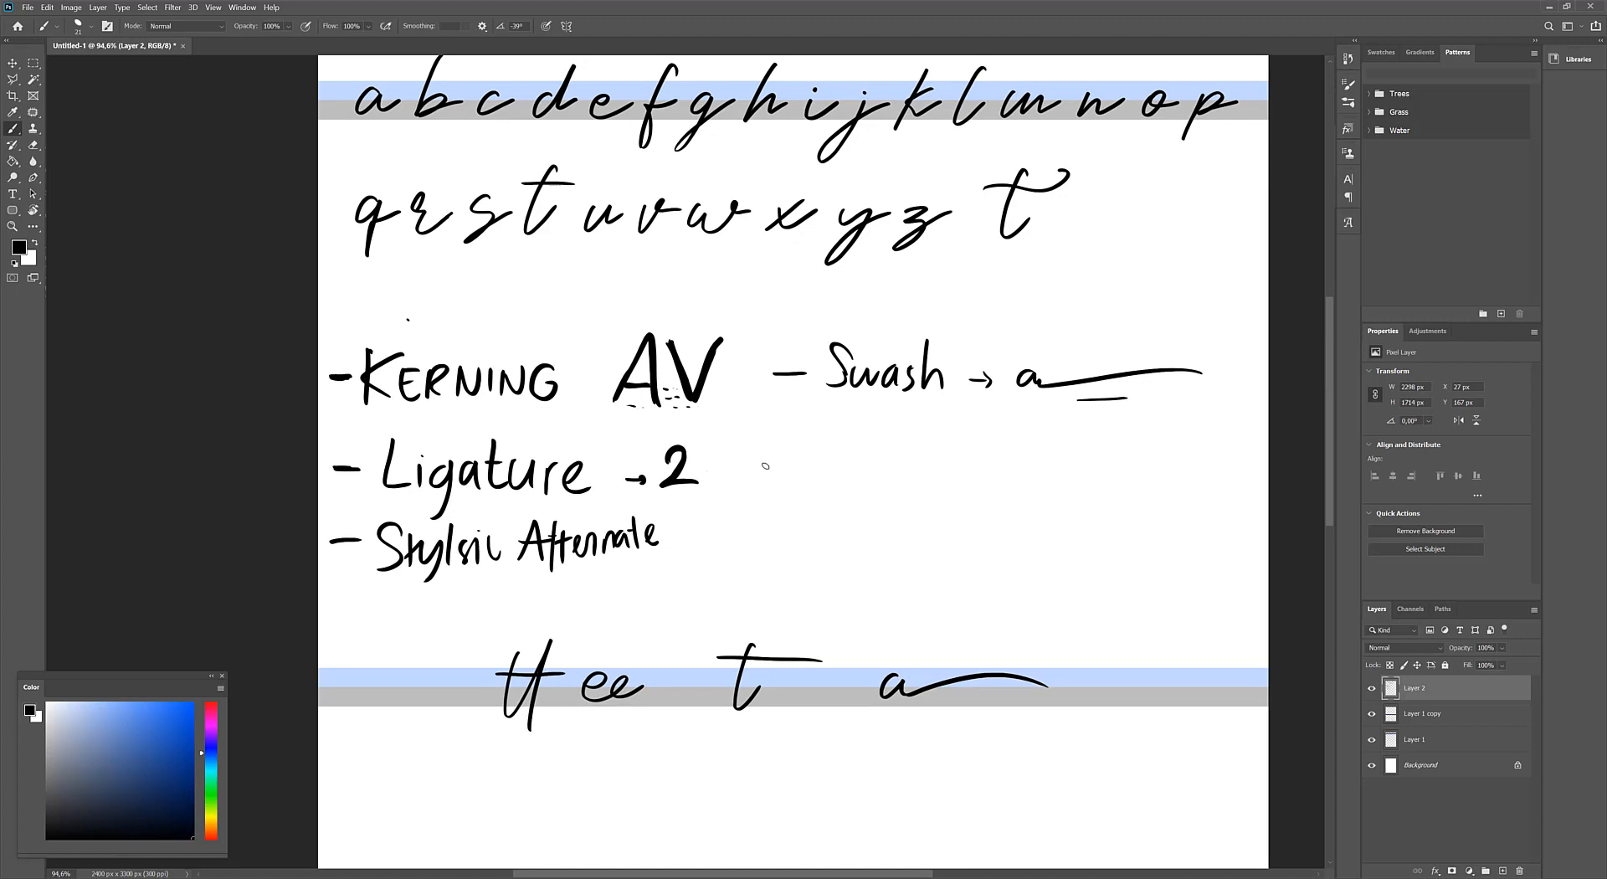
pyautogui.moveTo(760, 467)
pyautogui.mouseDown()
pyautogui.moveTo(825, 459)
pyautogui.moveTo(811, 482)
pyautogui.moveTo(871, 484)
pyautogui.mouseUp()
pyautogui.moveTo(862, 465); pyautogui.dragTo(885, 464)
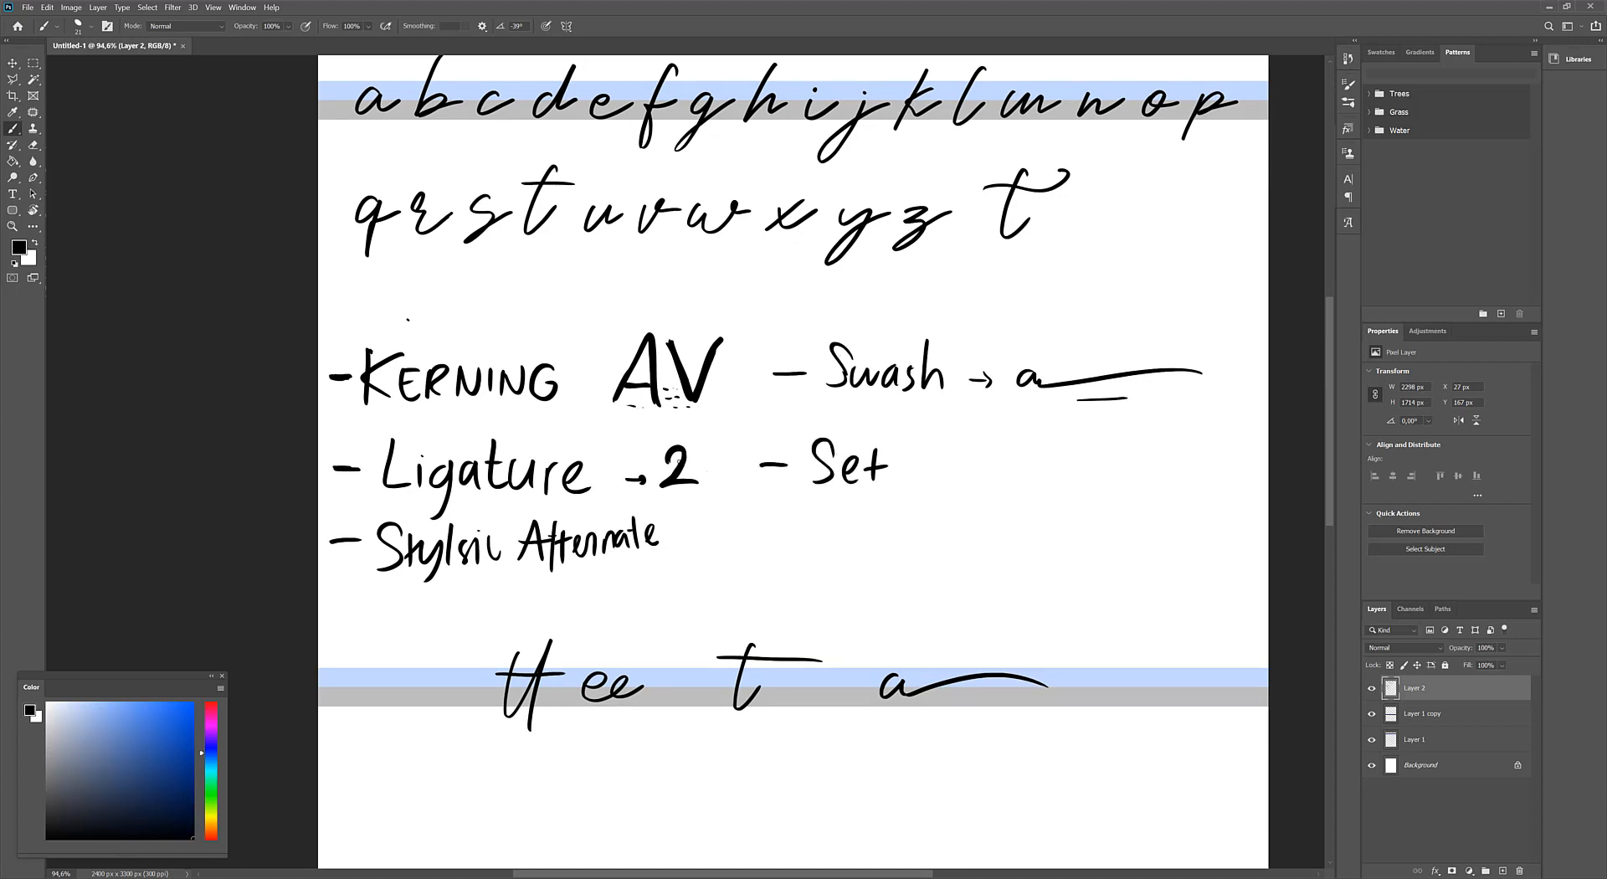
pyautogui.moveTo(499, 584); pyautogui.dragTo(628, 583)
pyautogui.hotkey('ctrl', 'z')
# Display the character settings and start a new text line below the copied guide band
pyautogui.click(1347, 179)
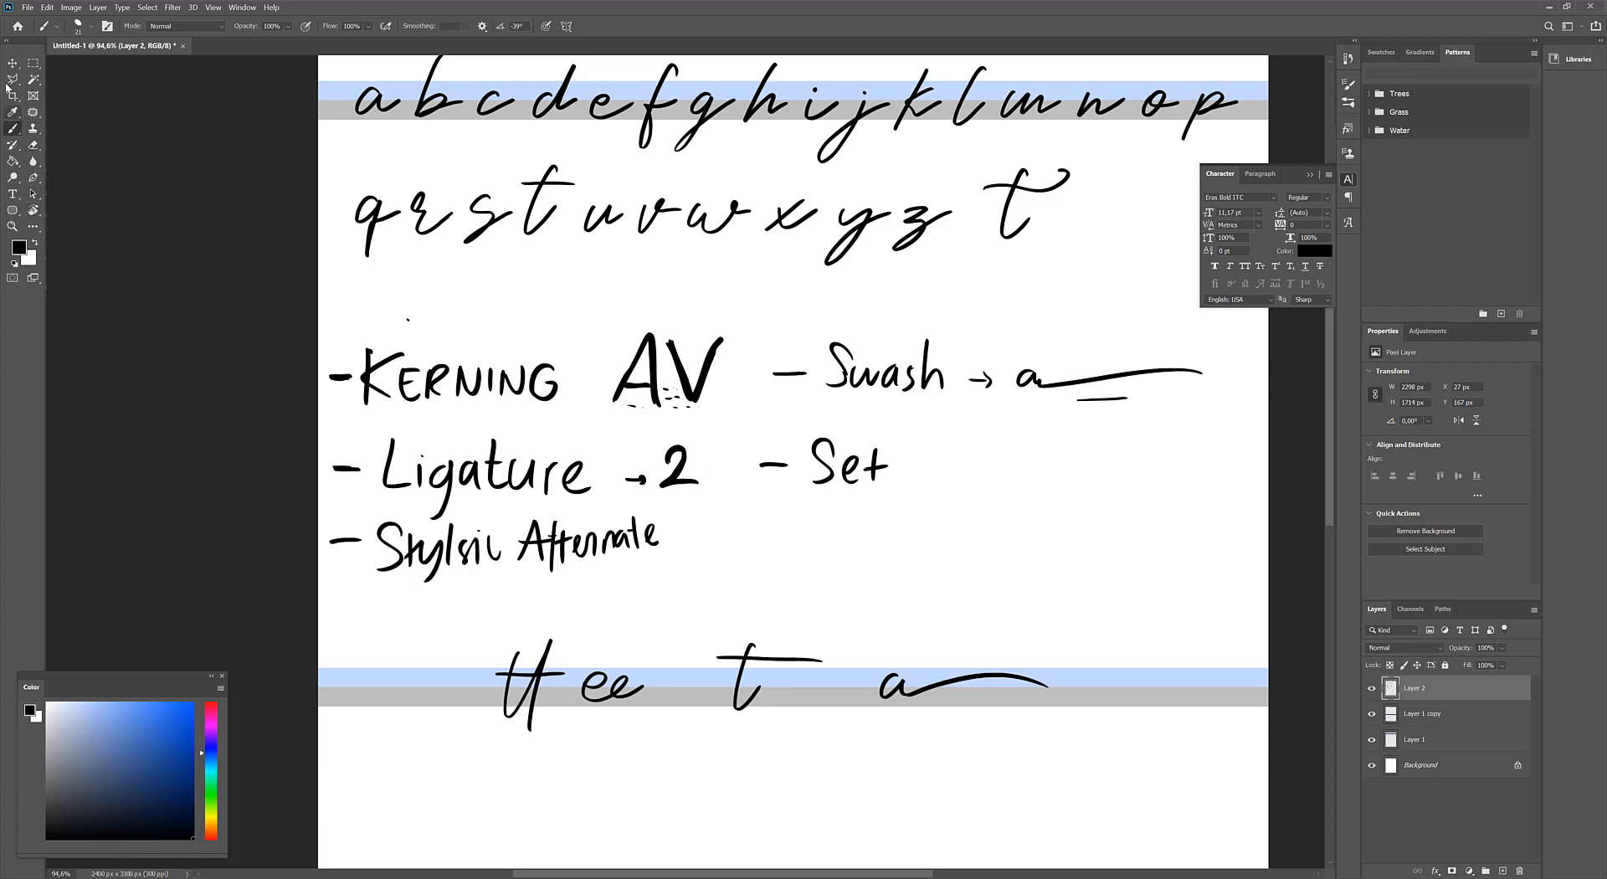
pyautogui.press('v')
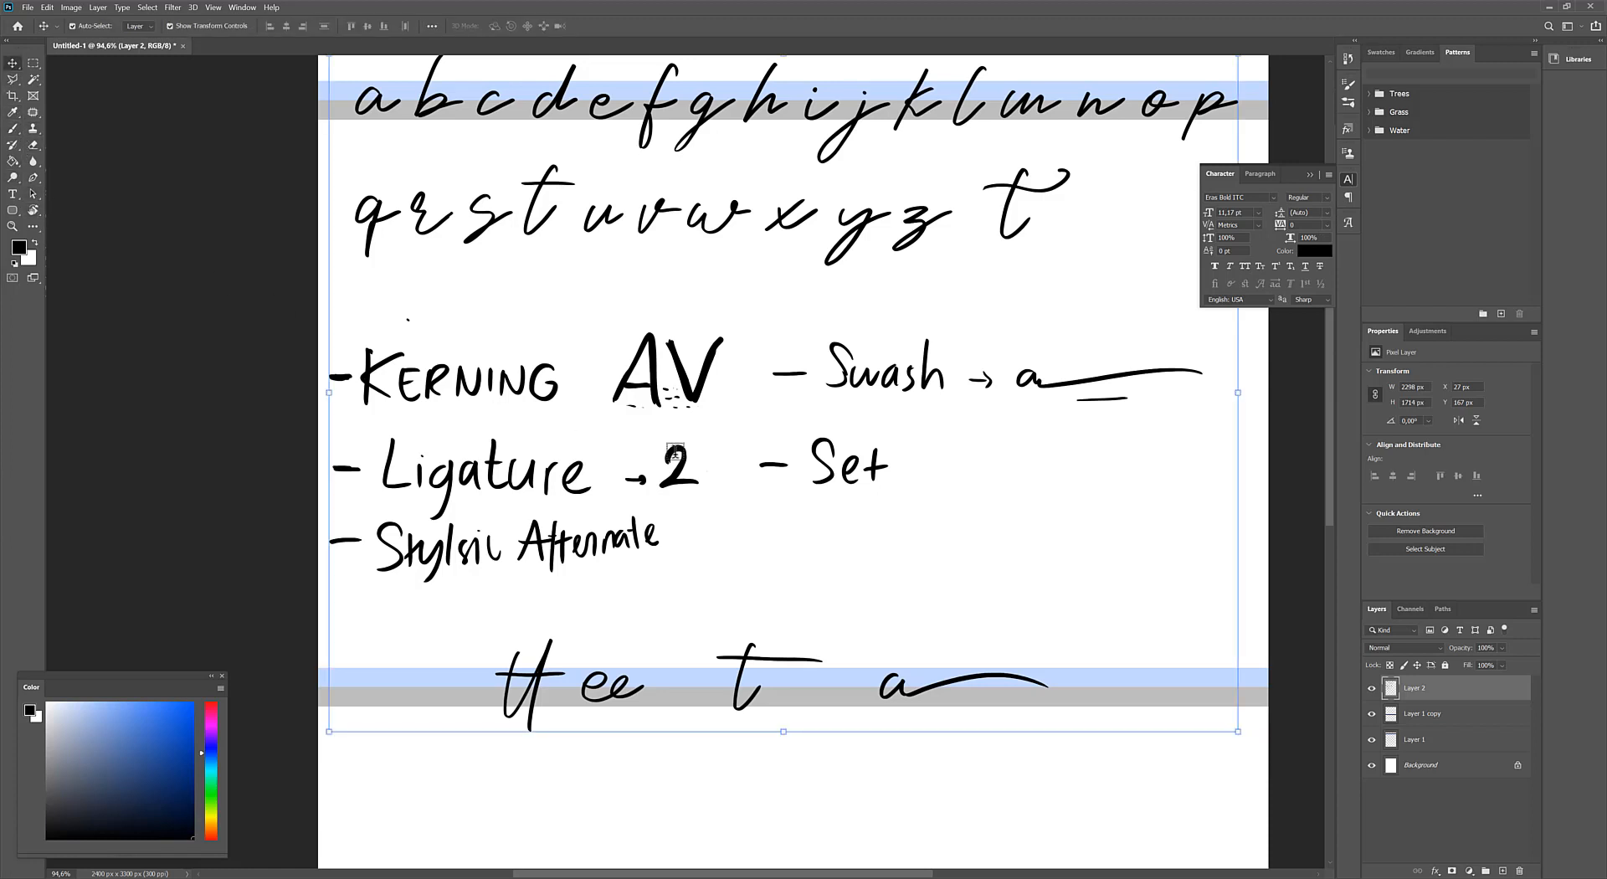
pyautogui.press('t')
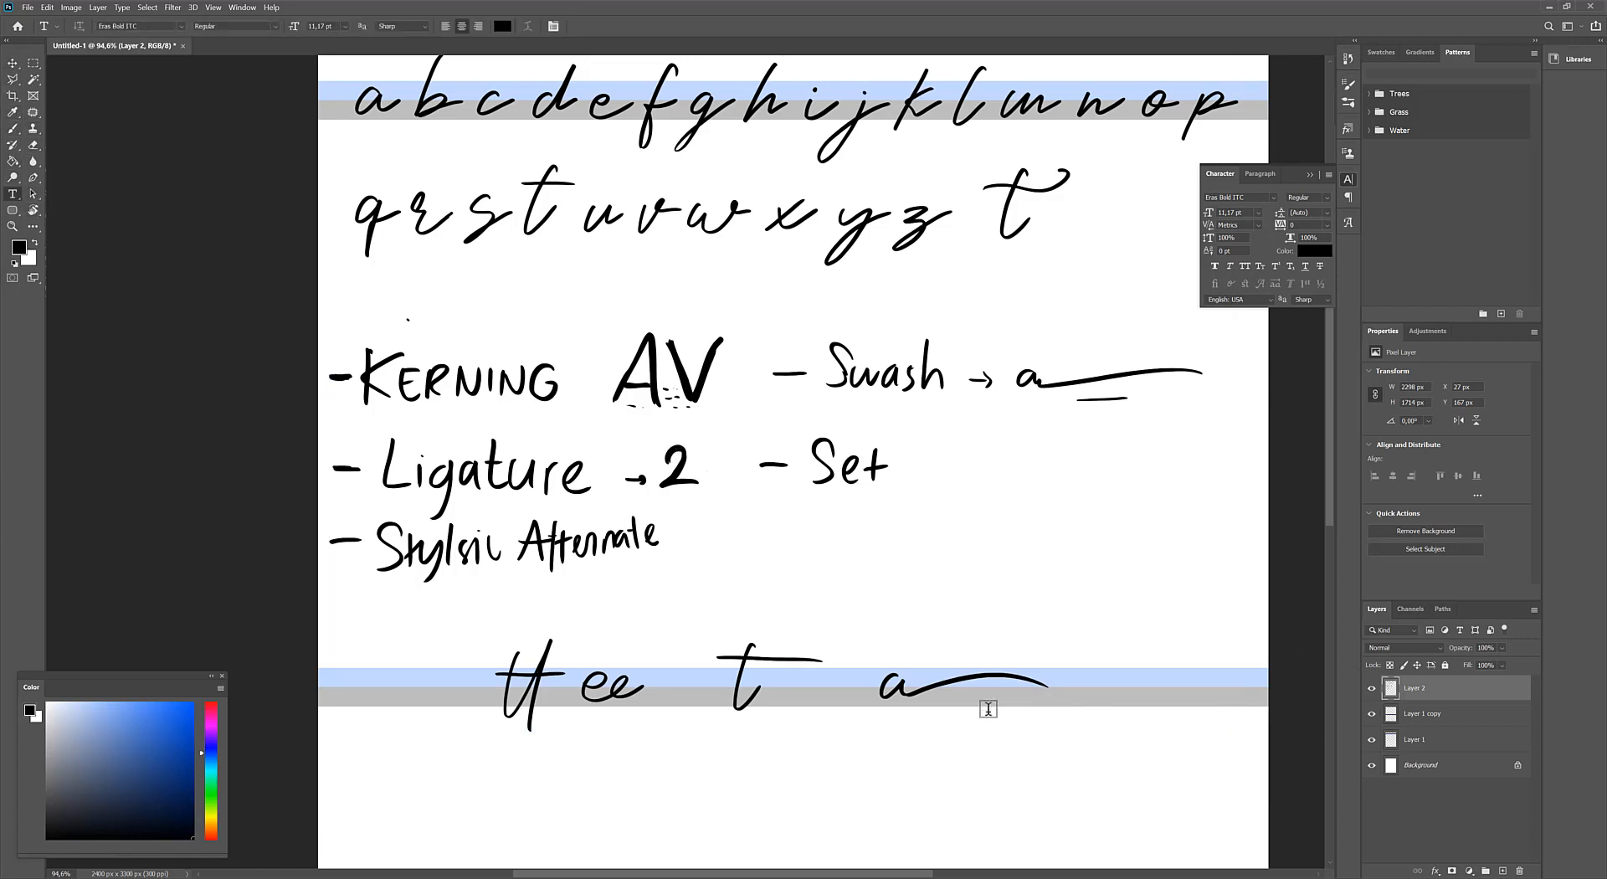
pyautogui.click(640, 795)
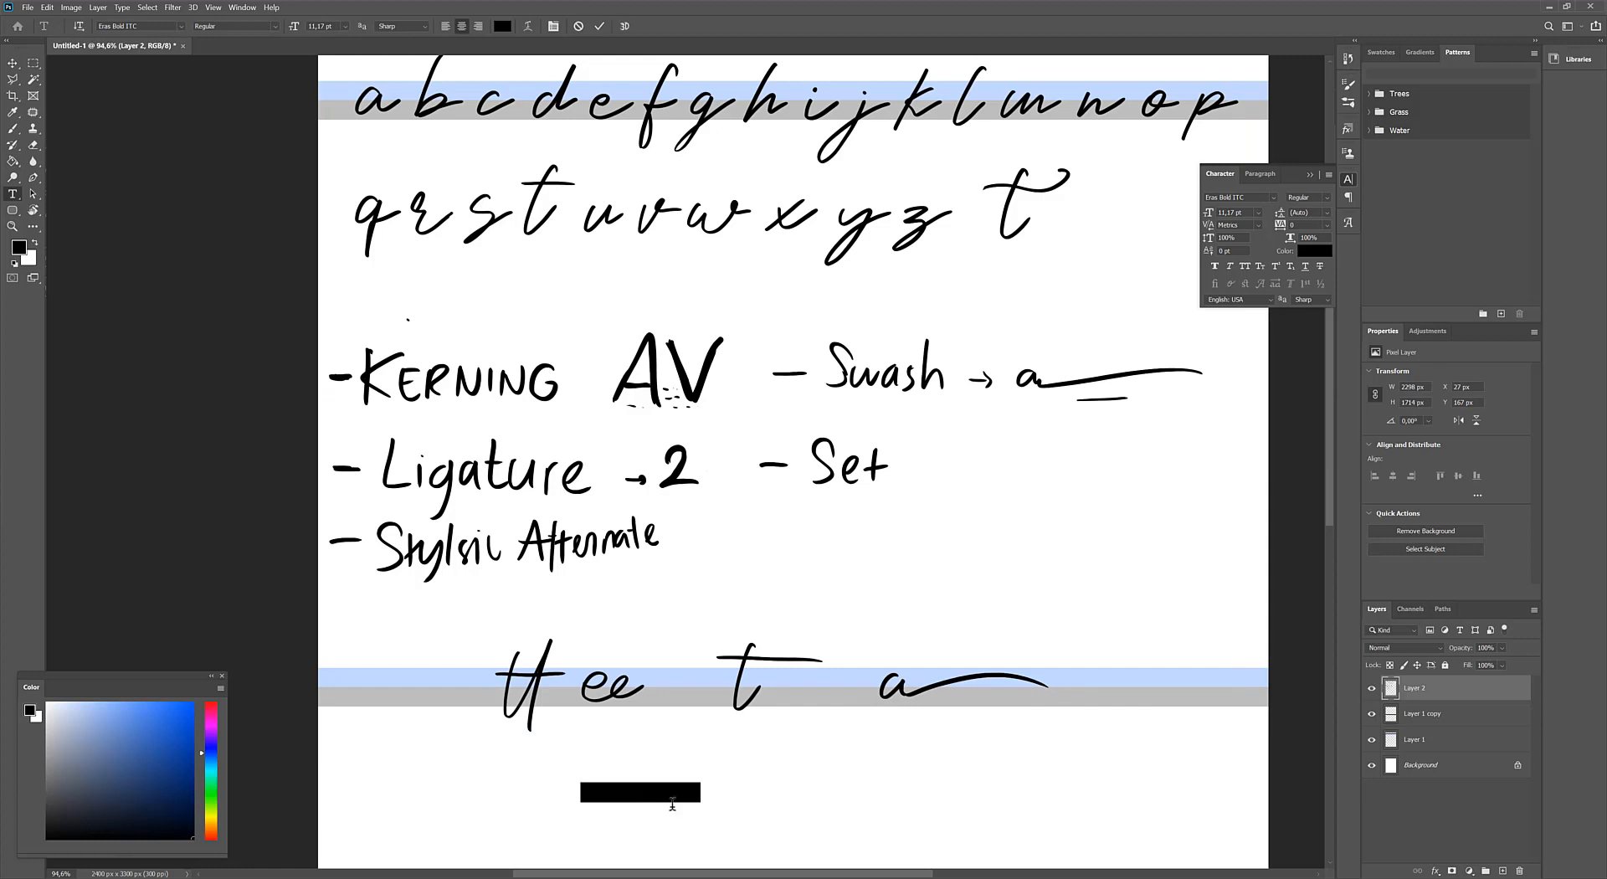
# Try the hello honey font on the placeholder text
pyautogui.click(1273, 197)
pyautogui.write('hon')
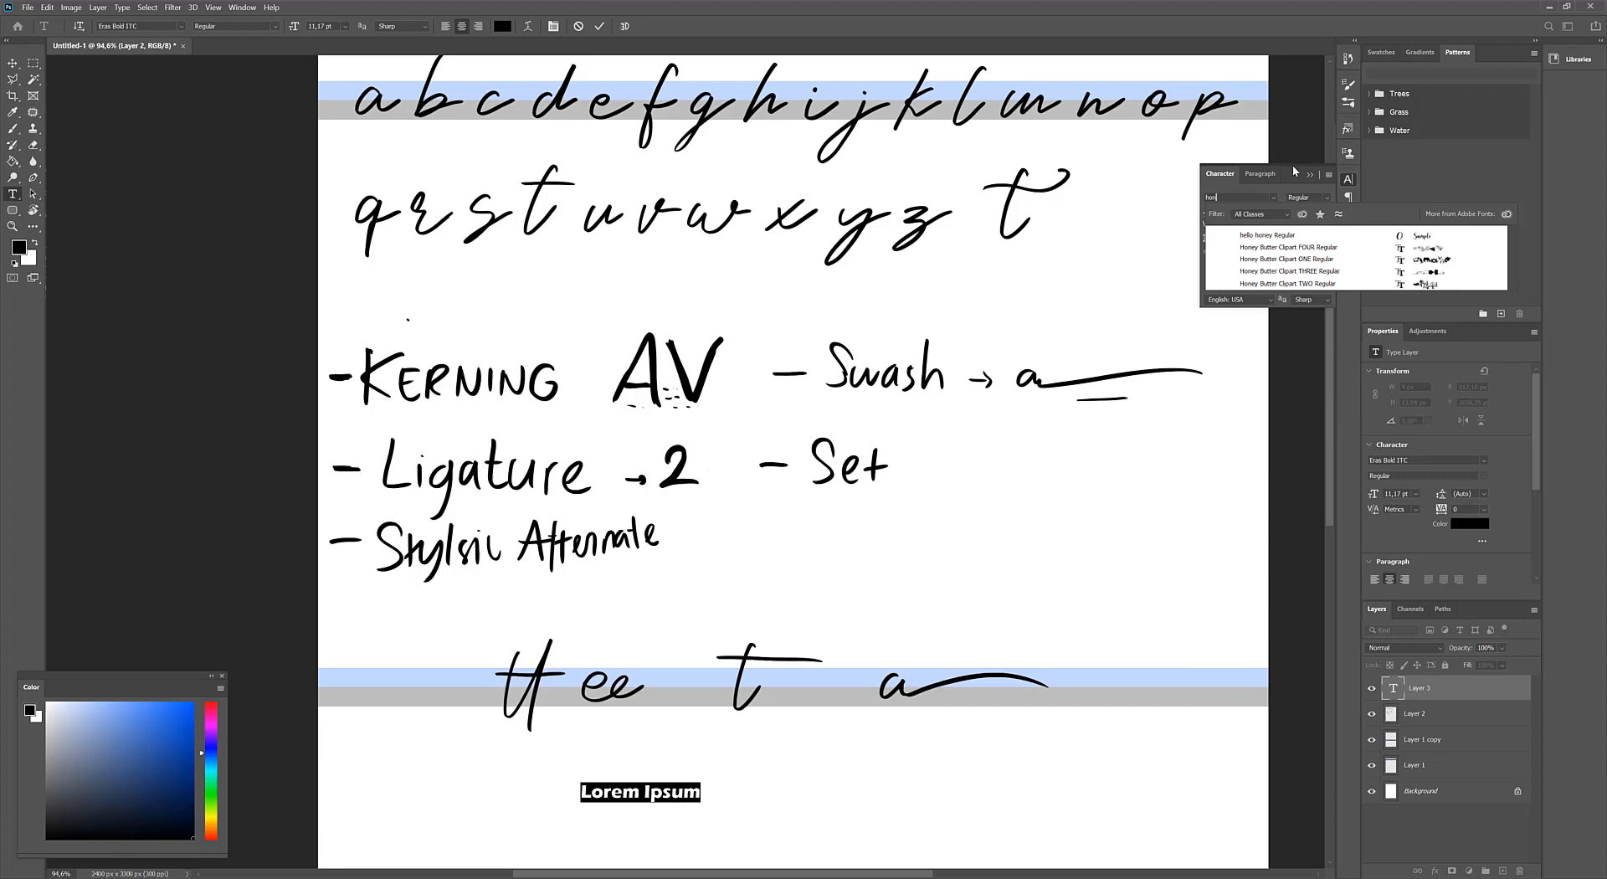
pyautogui.press('Return')
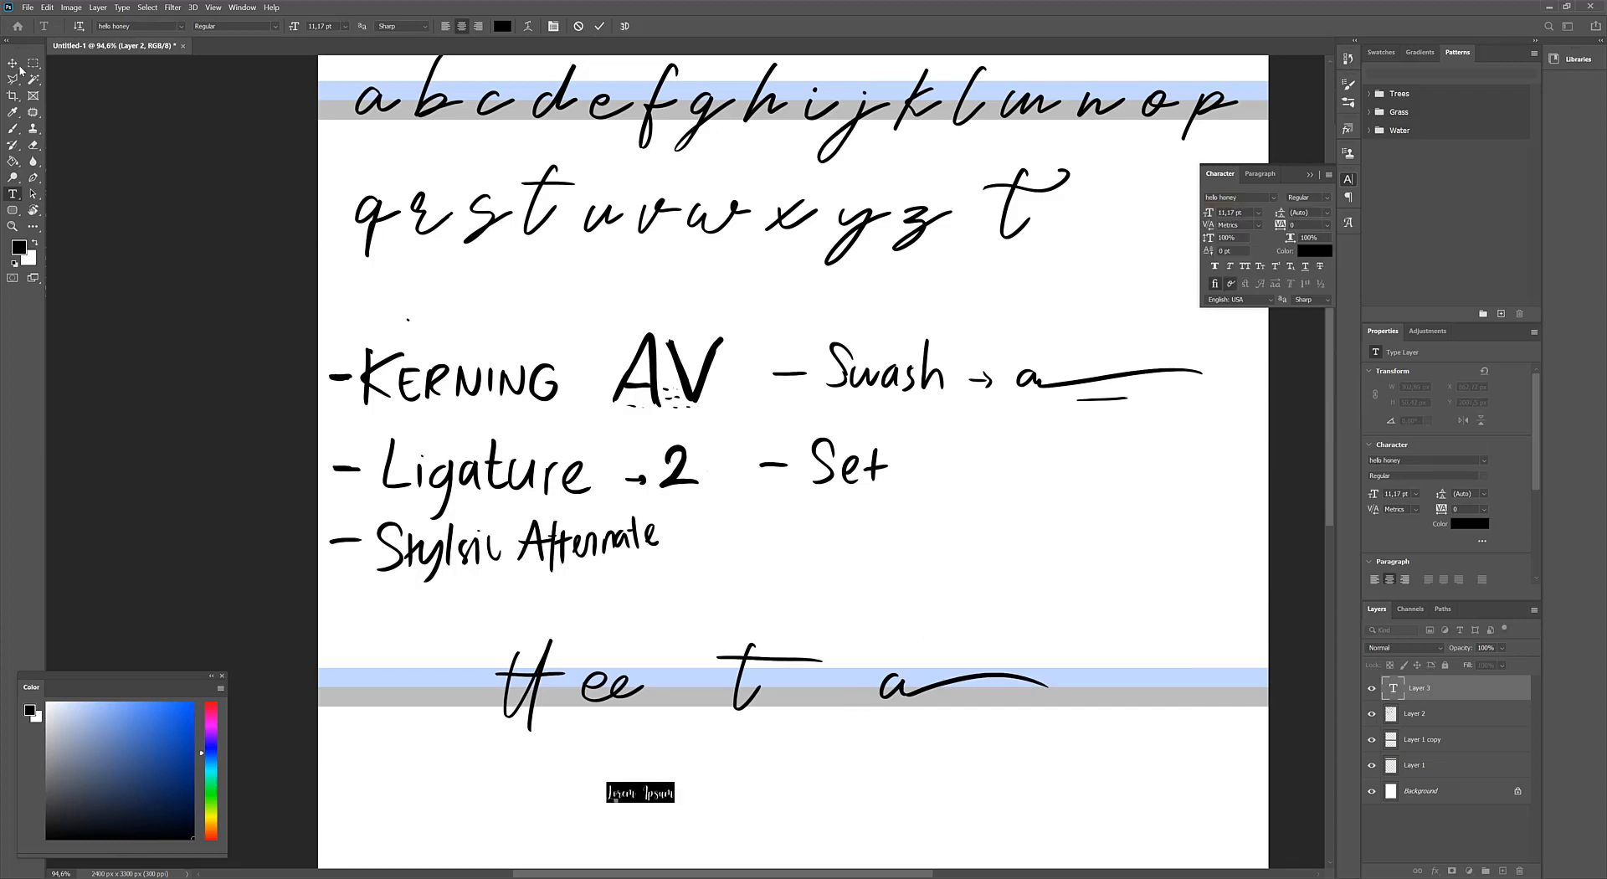
pyautogui.click(1275, 197)
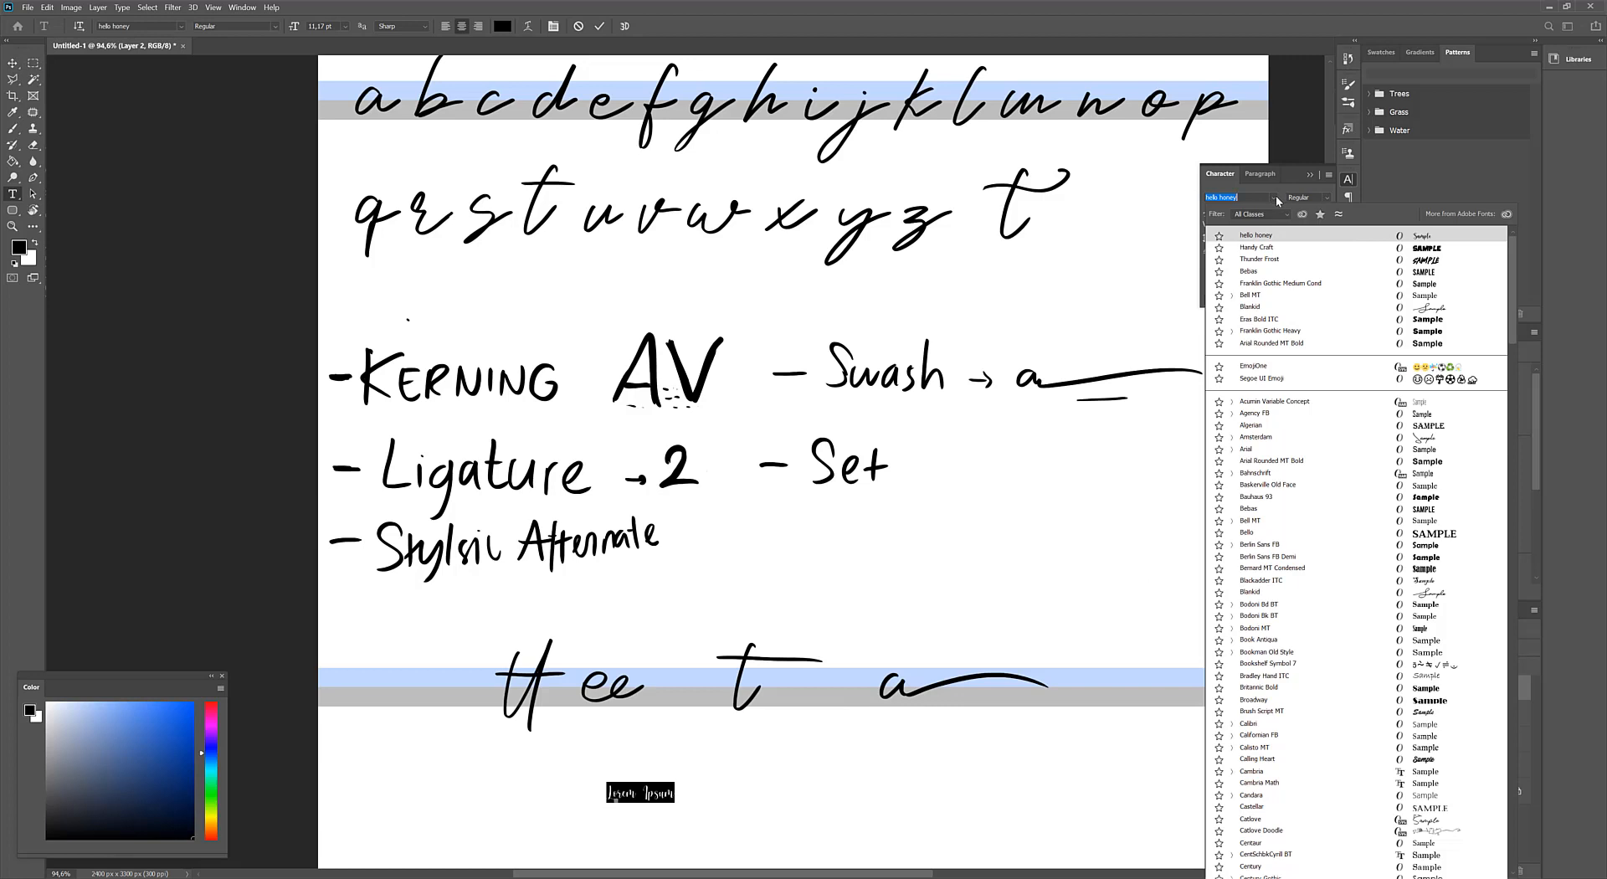
pyautogui.write('hon')
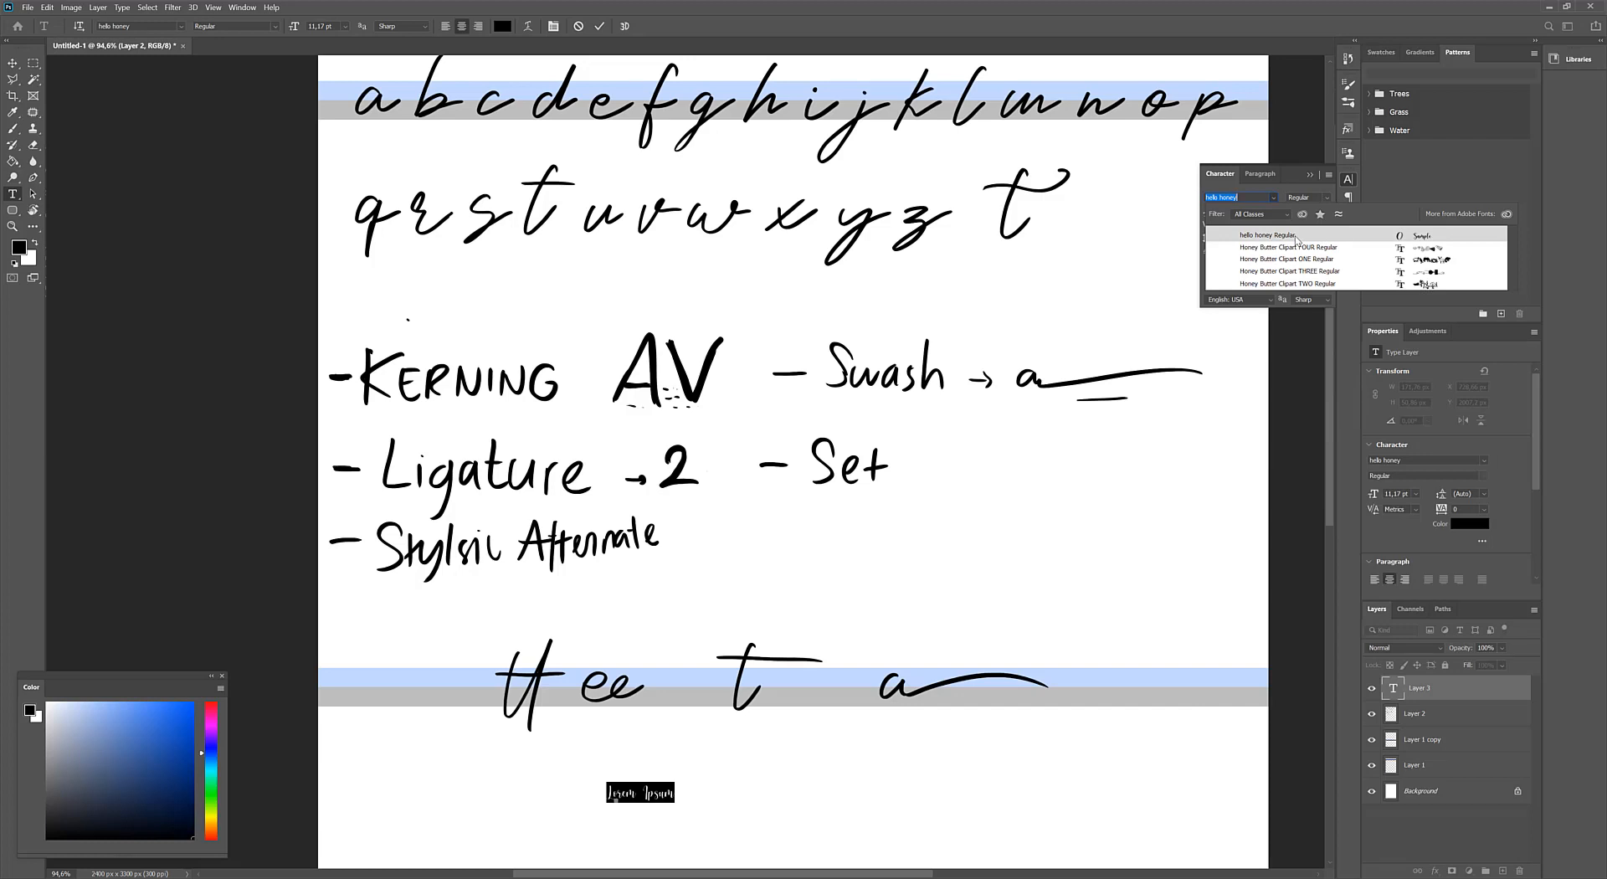
pyautogui.press('Escape')
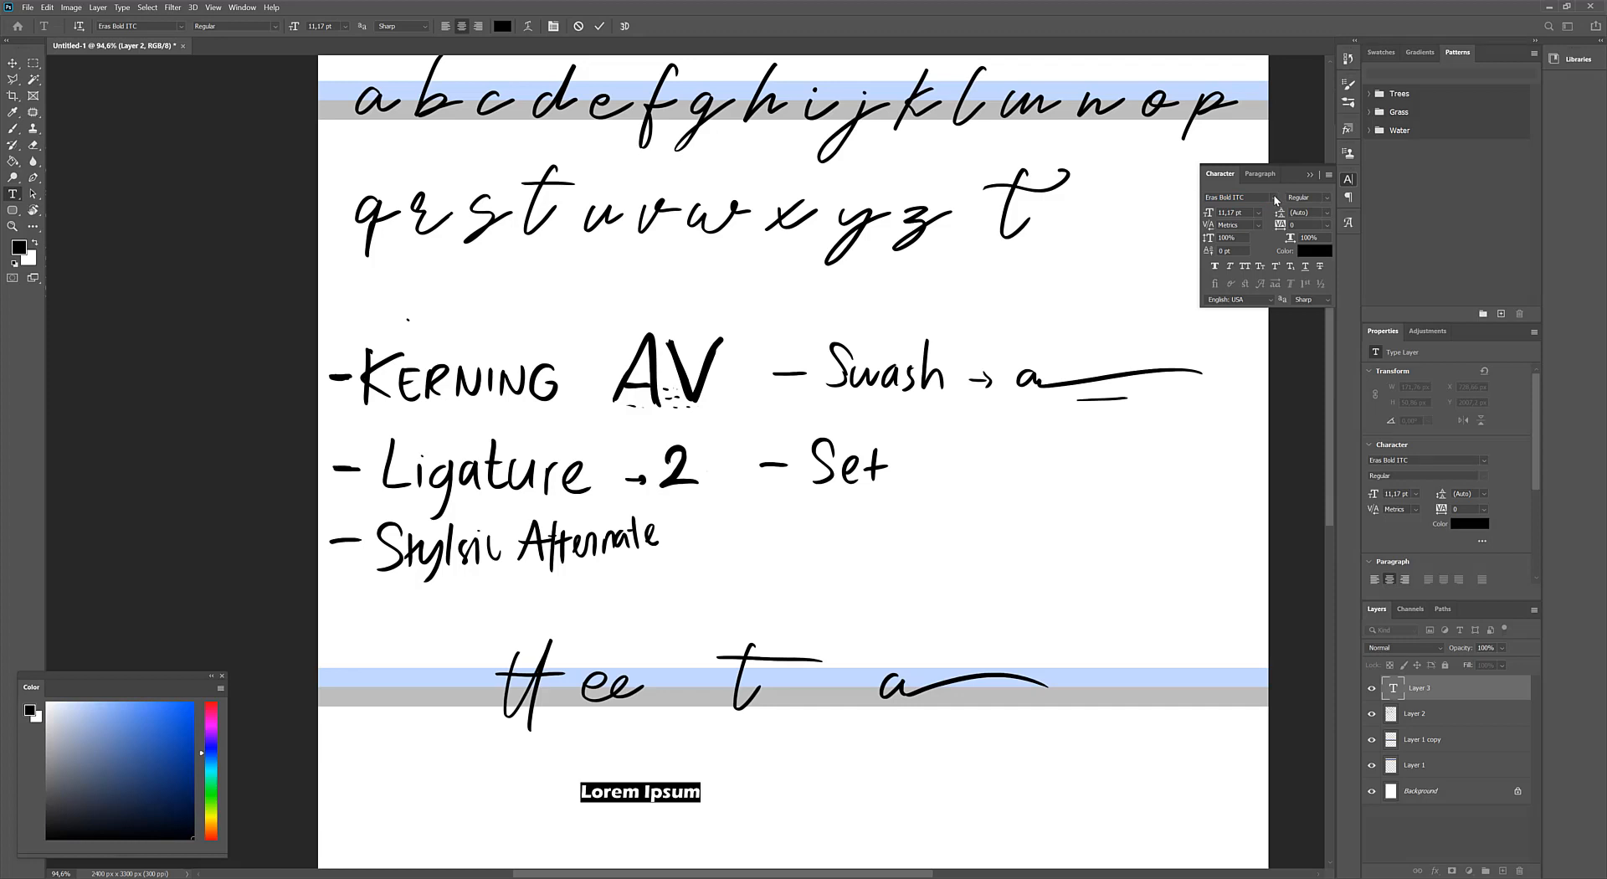
# Set the new text's font to Blankid and enter the word "Blankid"
pyautogui.click(1274, 197)
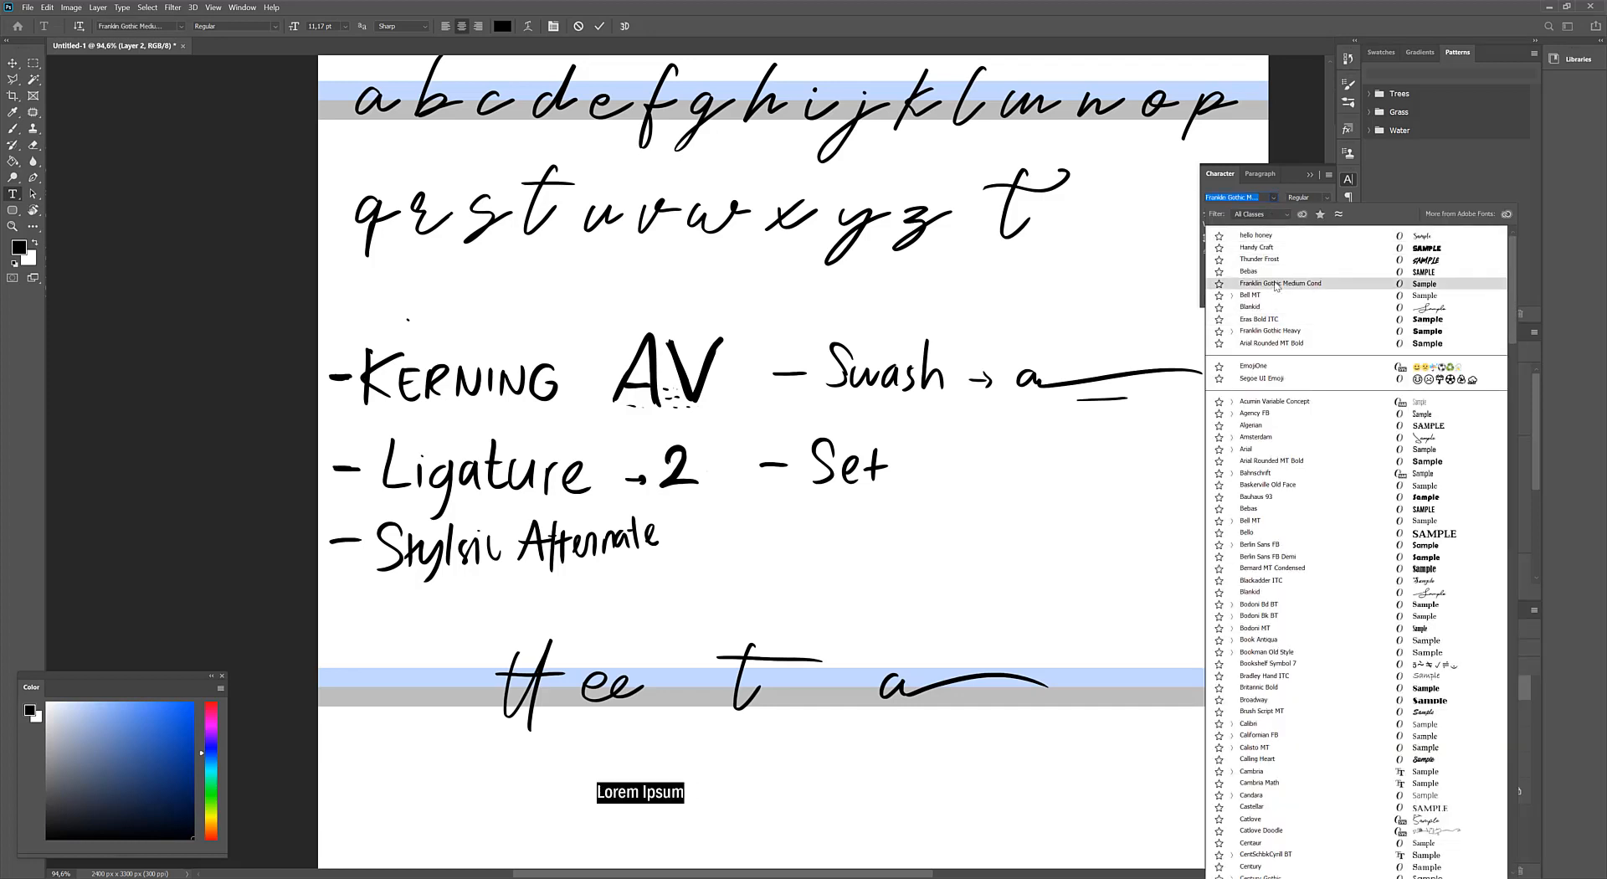
pyautogui.click(1272, 307)
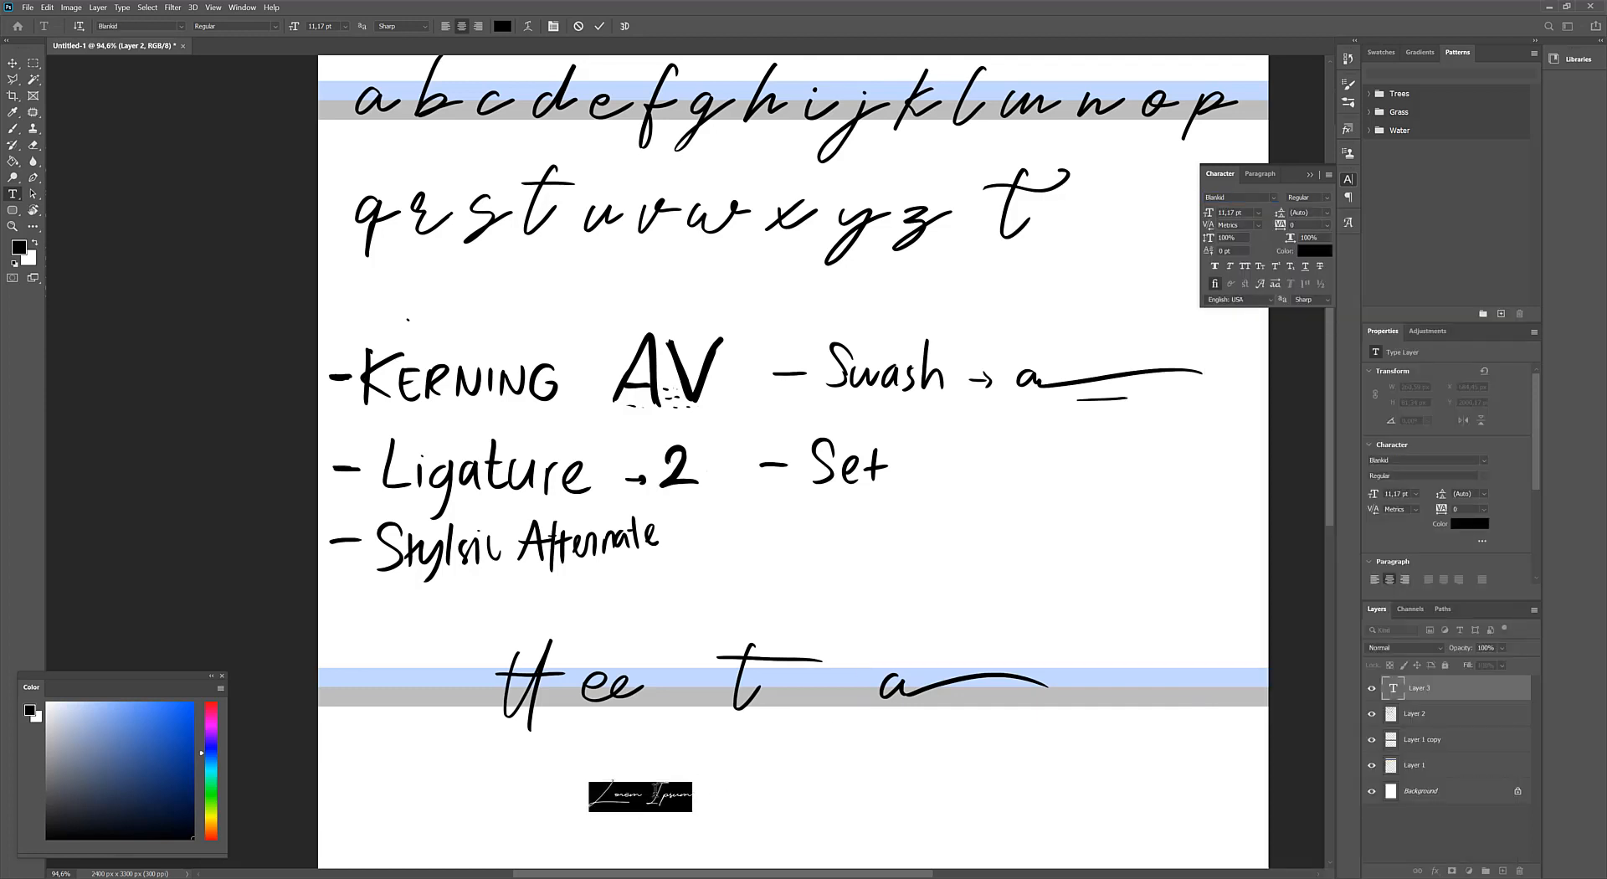
pyautogui.write('Blankid')
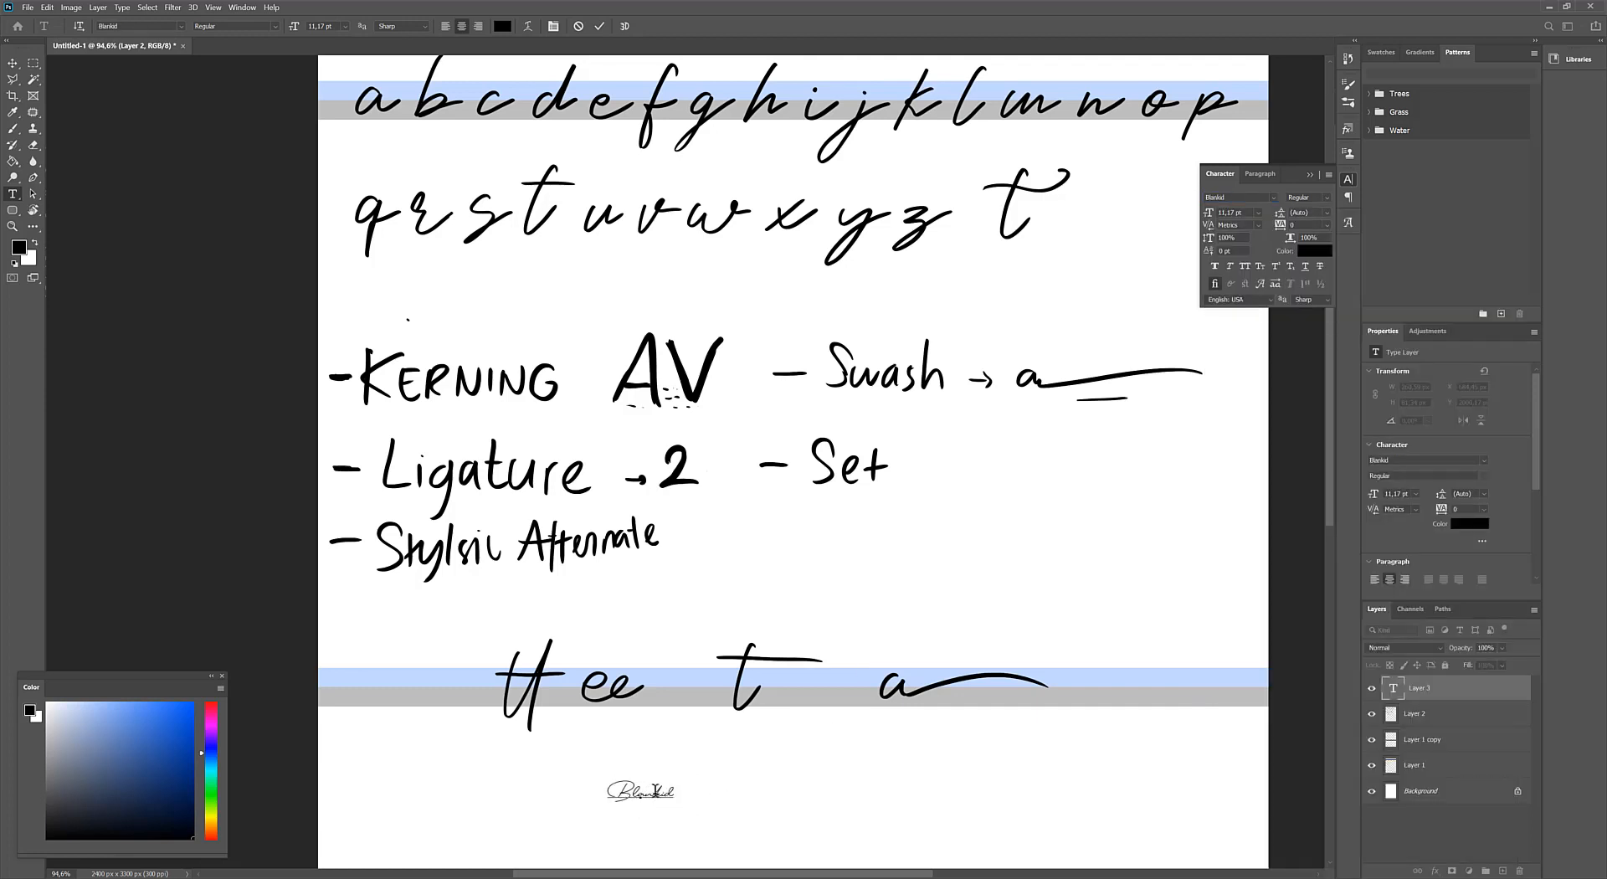
pyautogui.hotkey('ctrl', 'Return')
# Scale the Blankid text to about 386.55% and place it just below the copied guide band
pyautogui.hotkey('ctrl', 't')
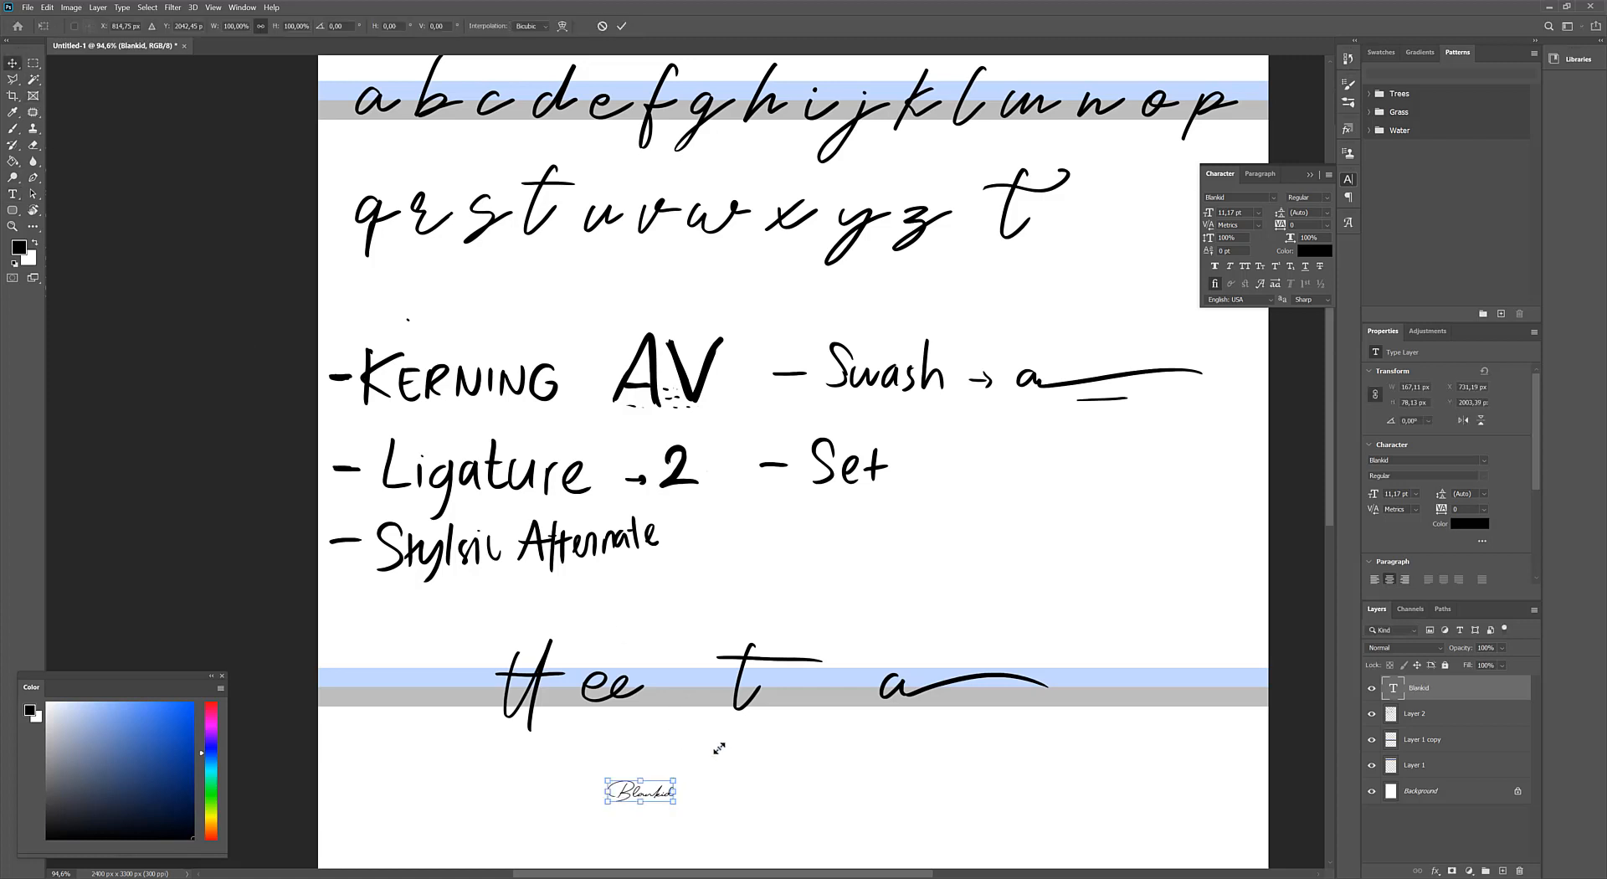
pyautogui.moveTo(719, 747); pyautogui.dragTo(887, 670)
pyautogui.moveTo(708, 745); pyautogui.dragTo(708, 827)
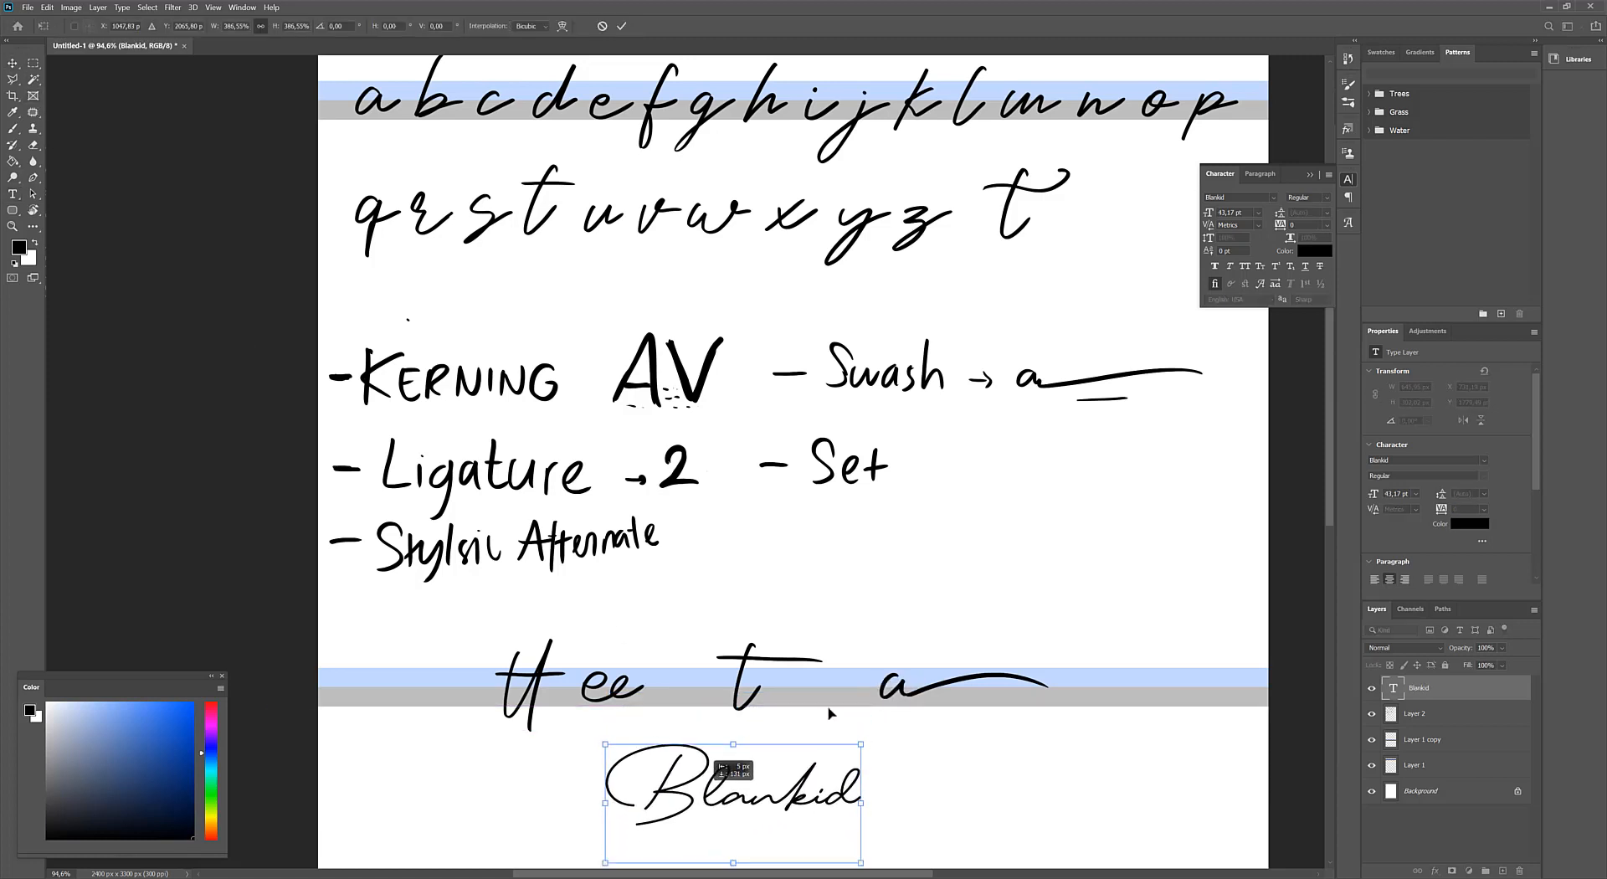
pyautogui.click(1275, 284)
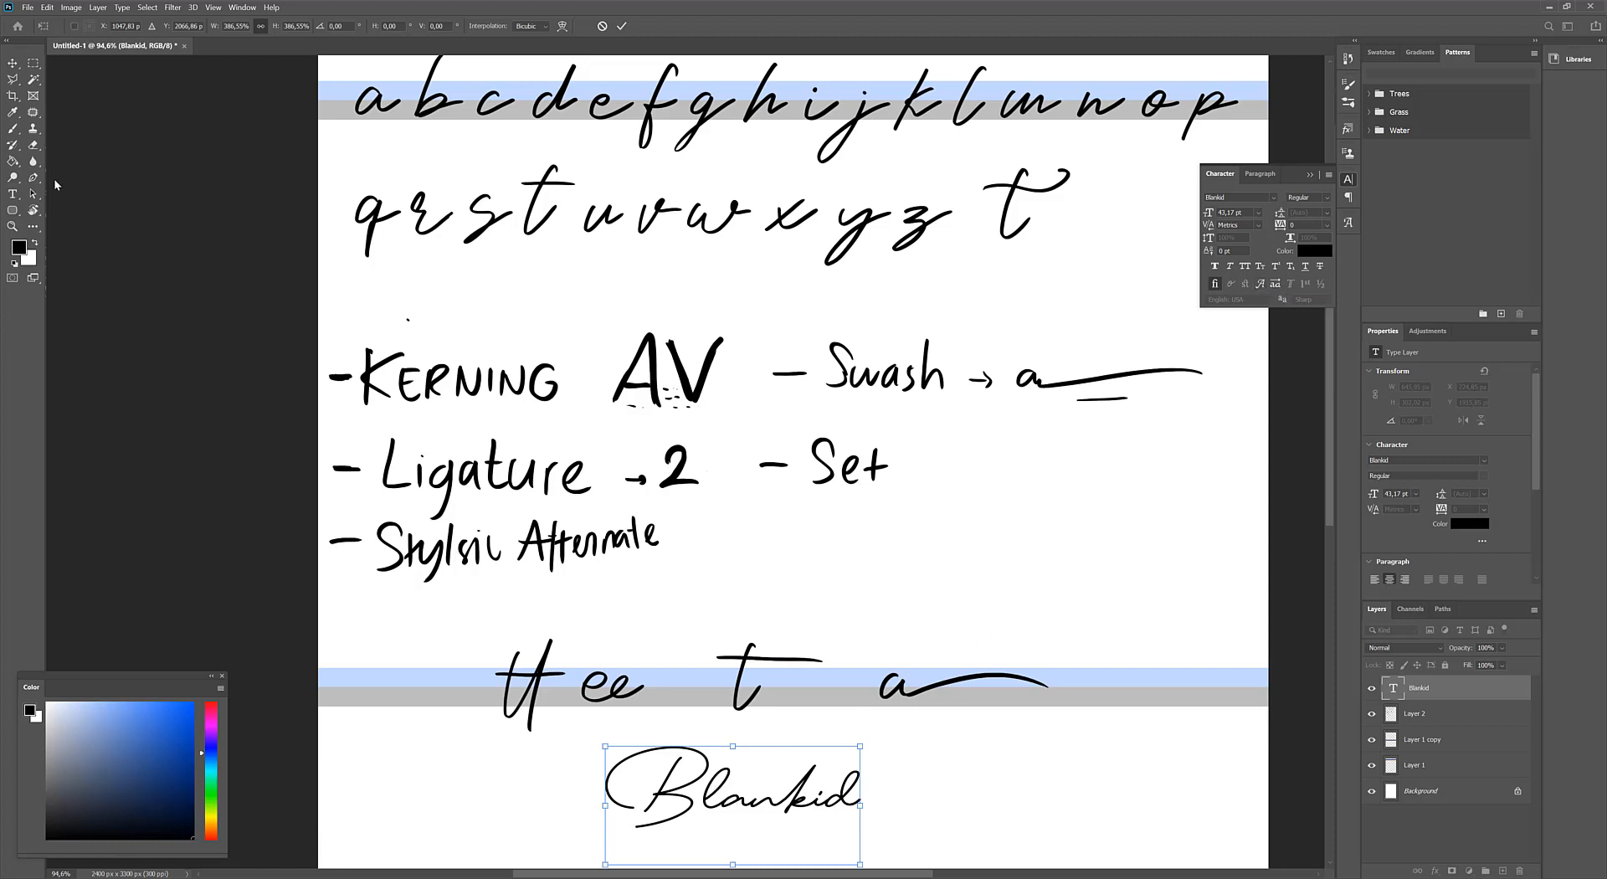
pyautogui.click(21, 194)
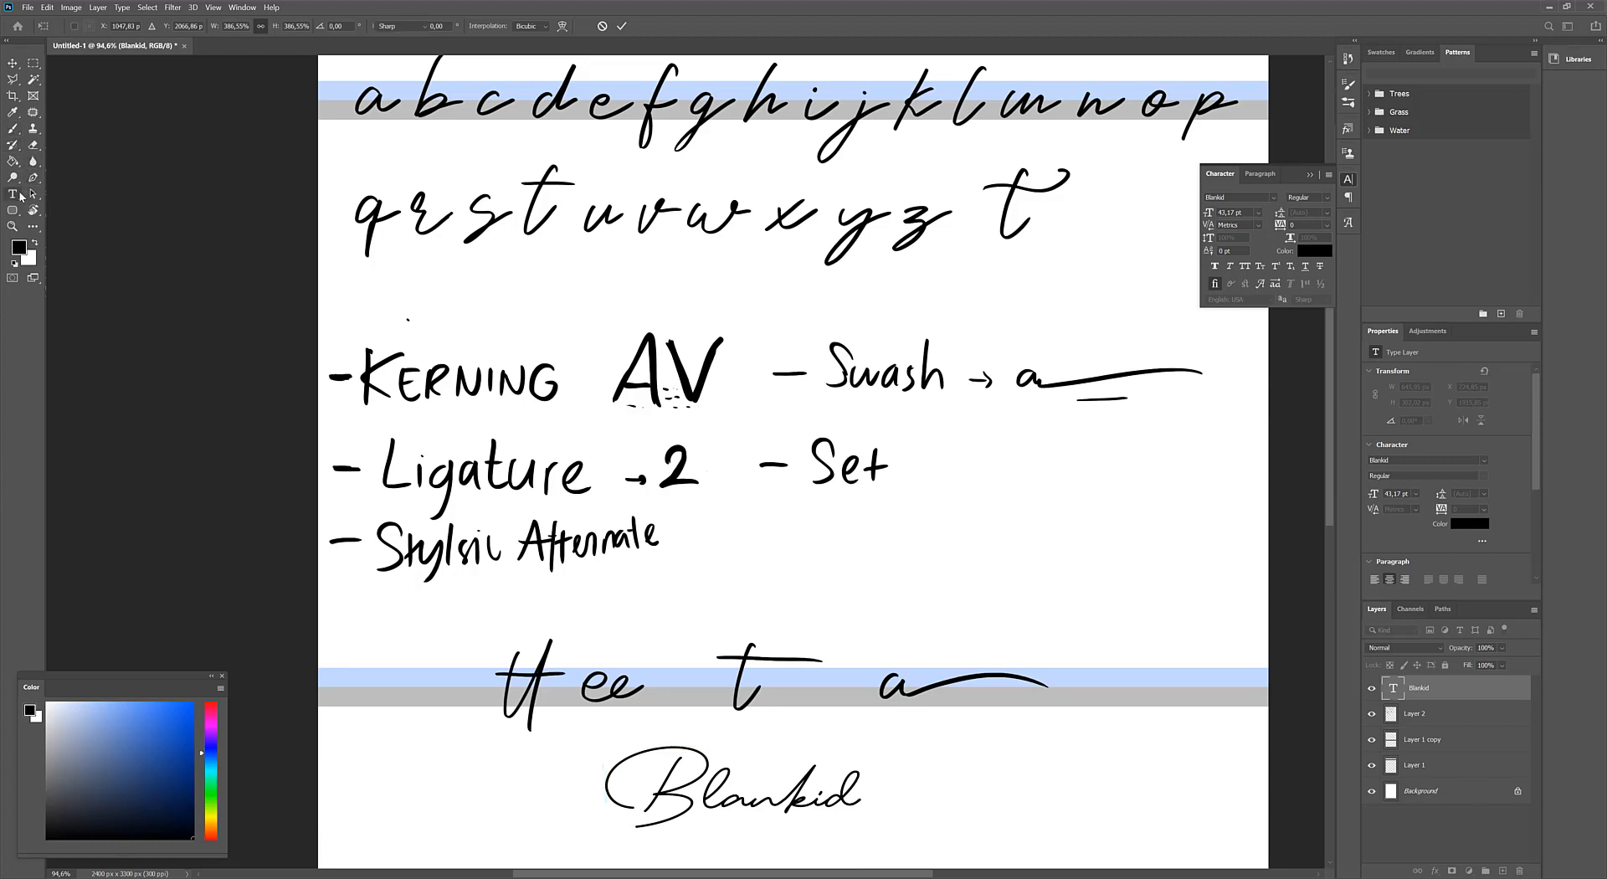
# Try the swash alternates on the whole word Blankid
pyautogui.click(703, 827)
pyautogui.hotkey('ctrl', 'a')
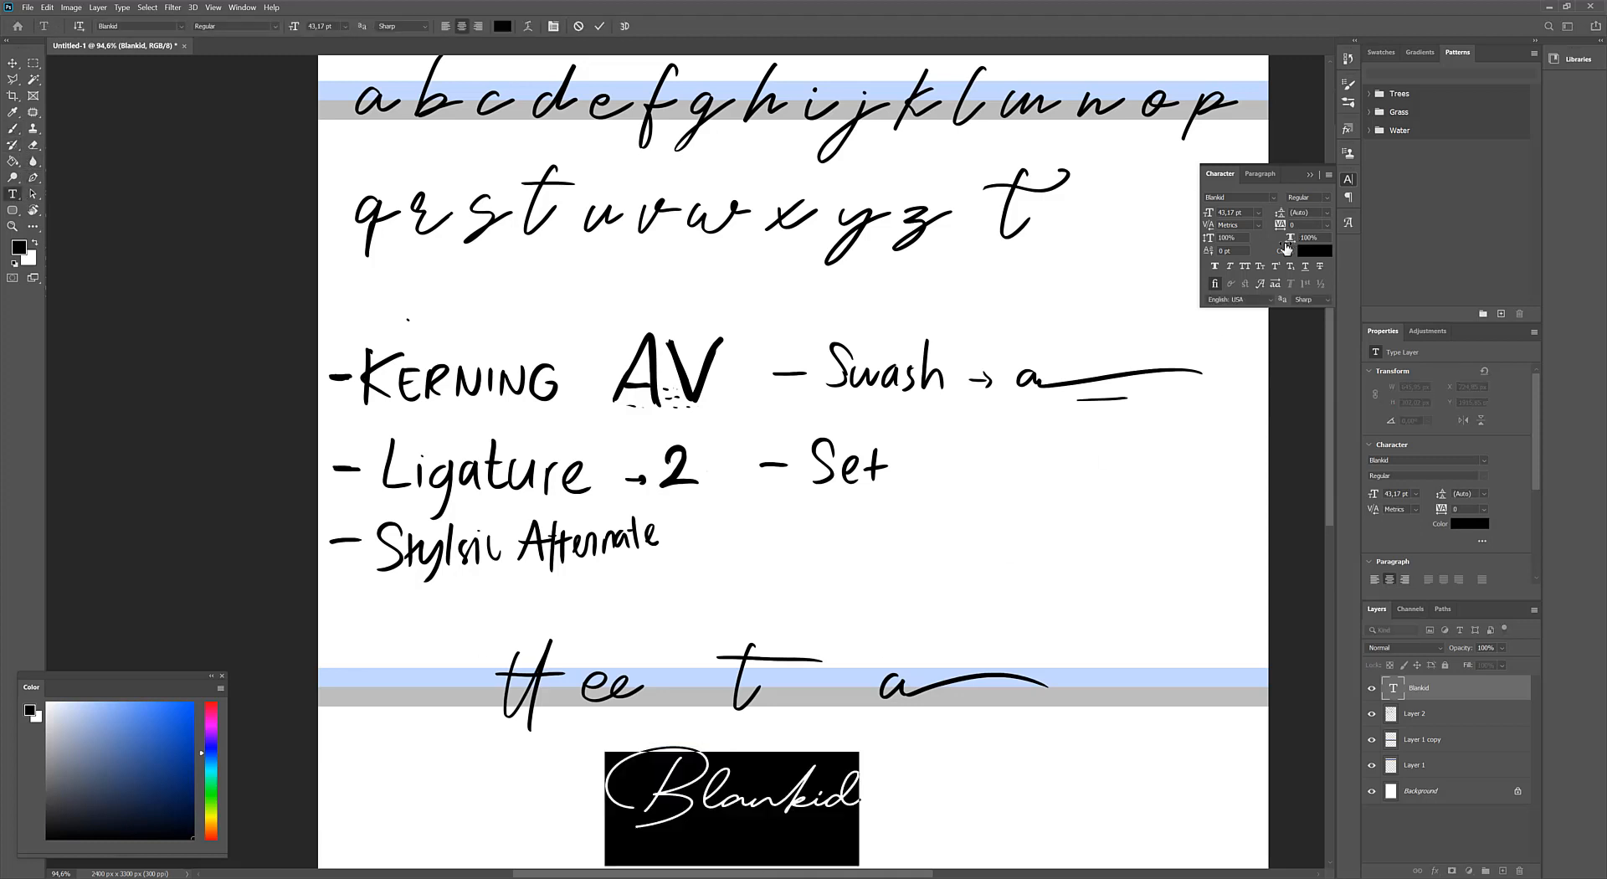
pyautogui.click(1261, 286)
pyautogui.click(1260, 285)
# Apply the swash alternate to only the final d of the word Blankid
pyautogui.click(871, 791)
pyautogui.moveTo(827, 791); pyautogui.dragTo(871, 755)
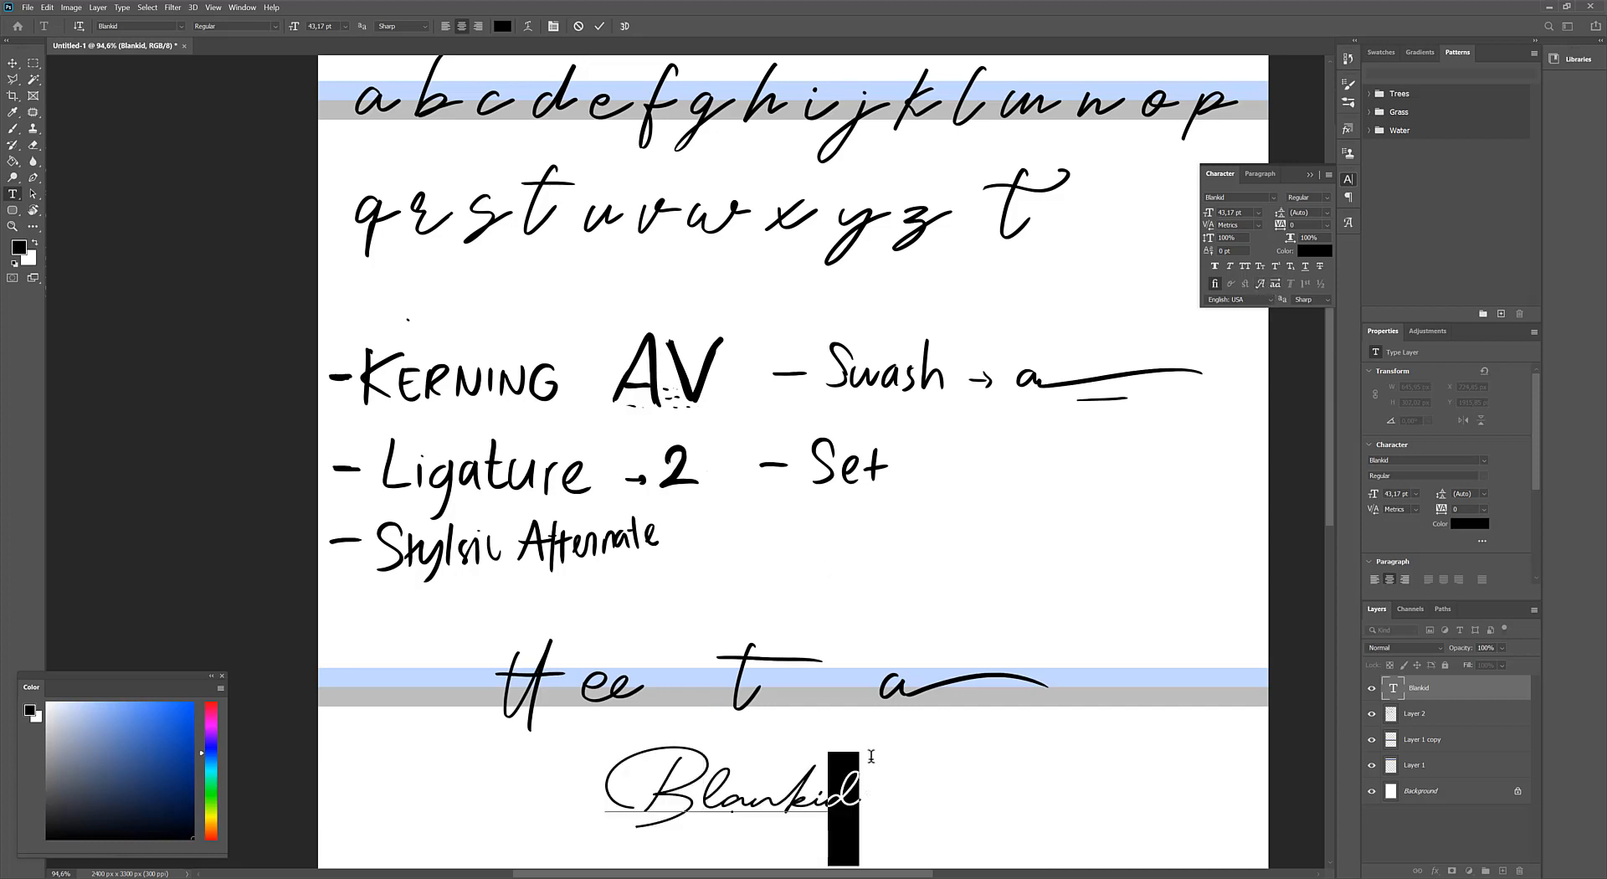
pyautogui.click(1261, 286)
pyautogui.click(1215, 284)
pyautogui.click(1258, 285)
pyautogui.click(838, 801)
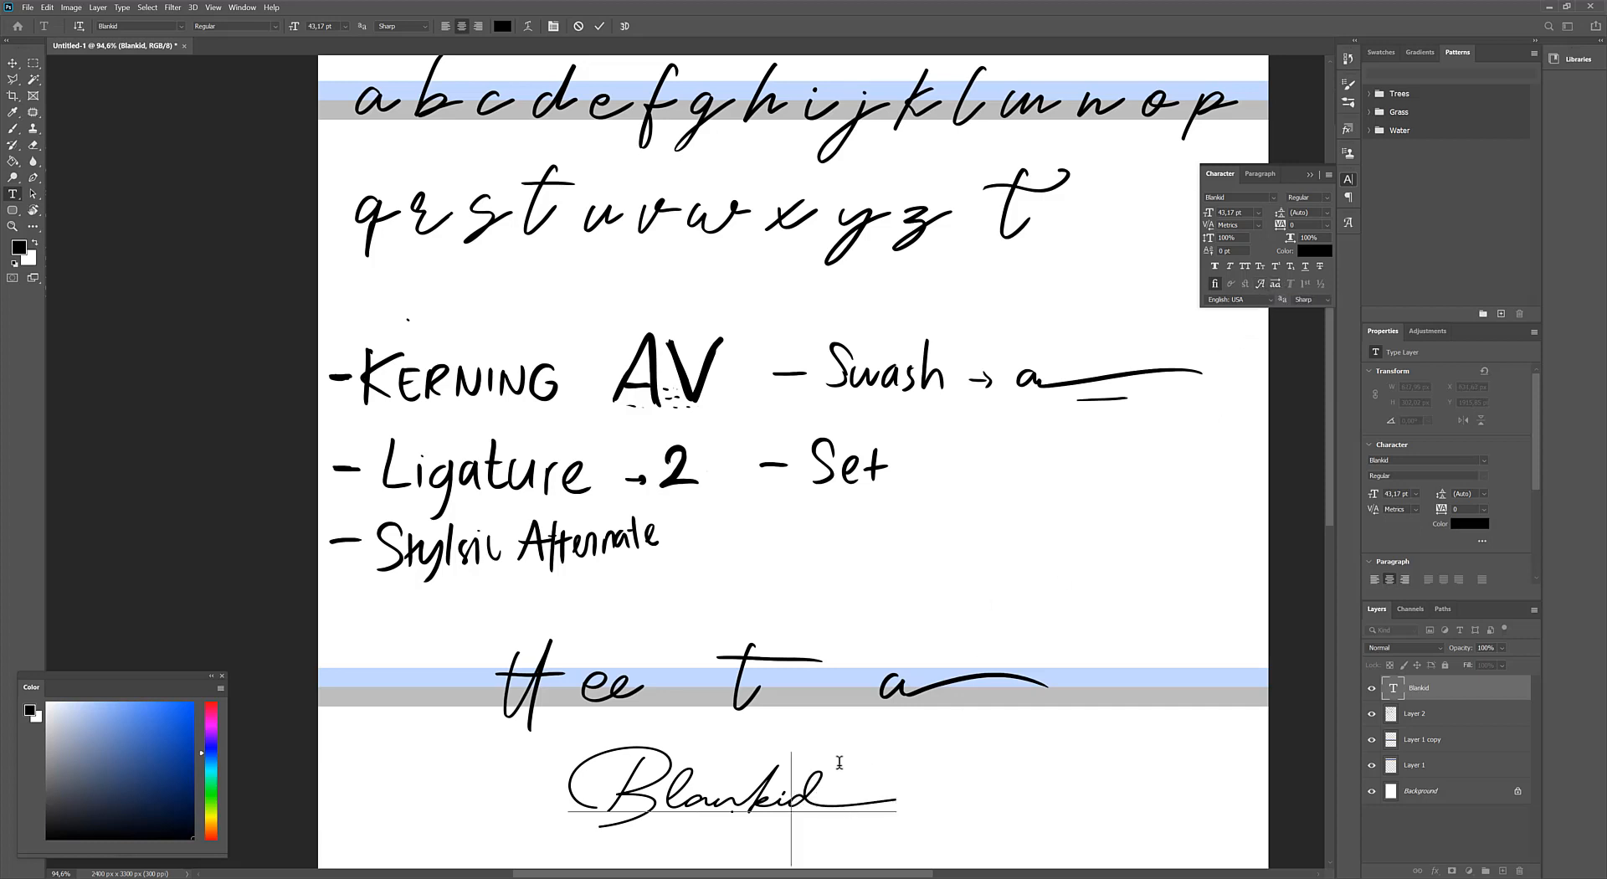
# Replace the word Blankid with a single lowercase t and try the swash alternate on that letter
pyautogui.moveTo(605, 789); pyautogui.dragTo(831, 770)
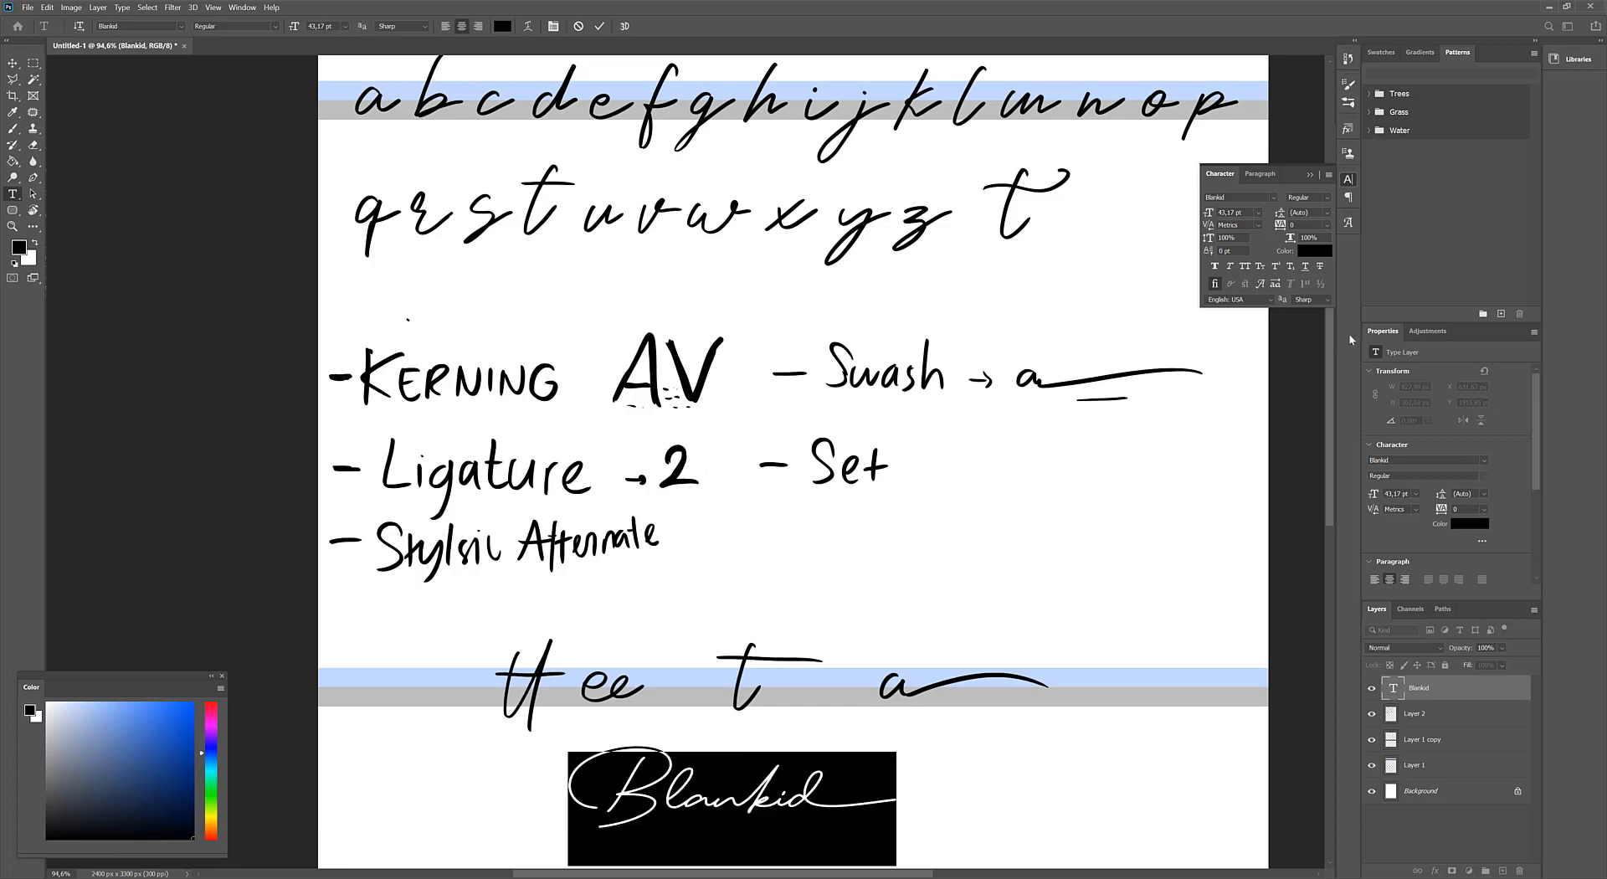
pyautogui.click(741, 790)
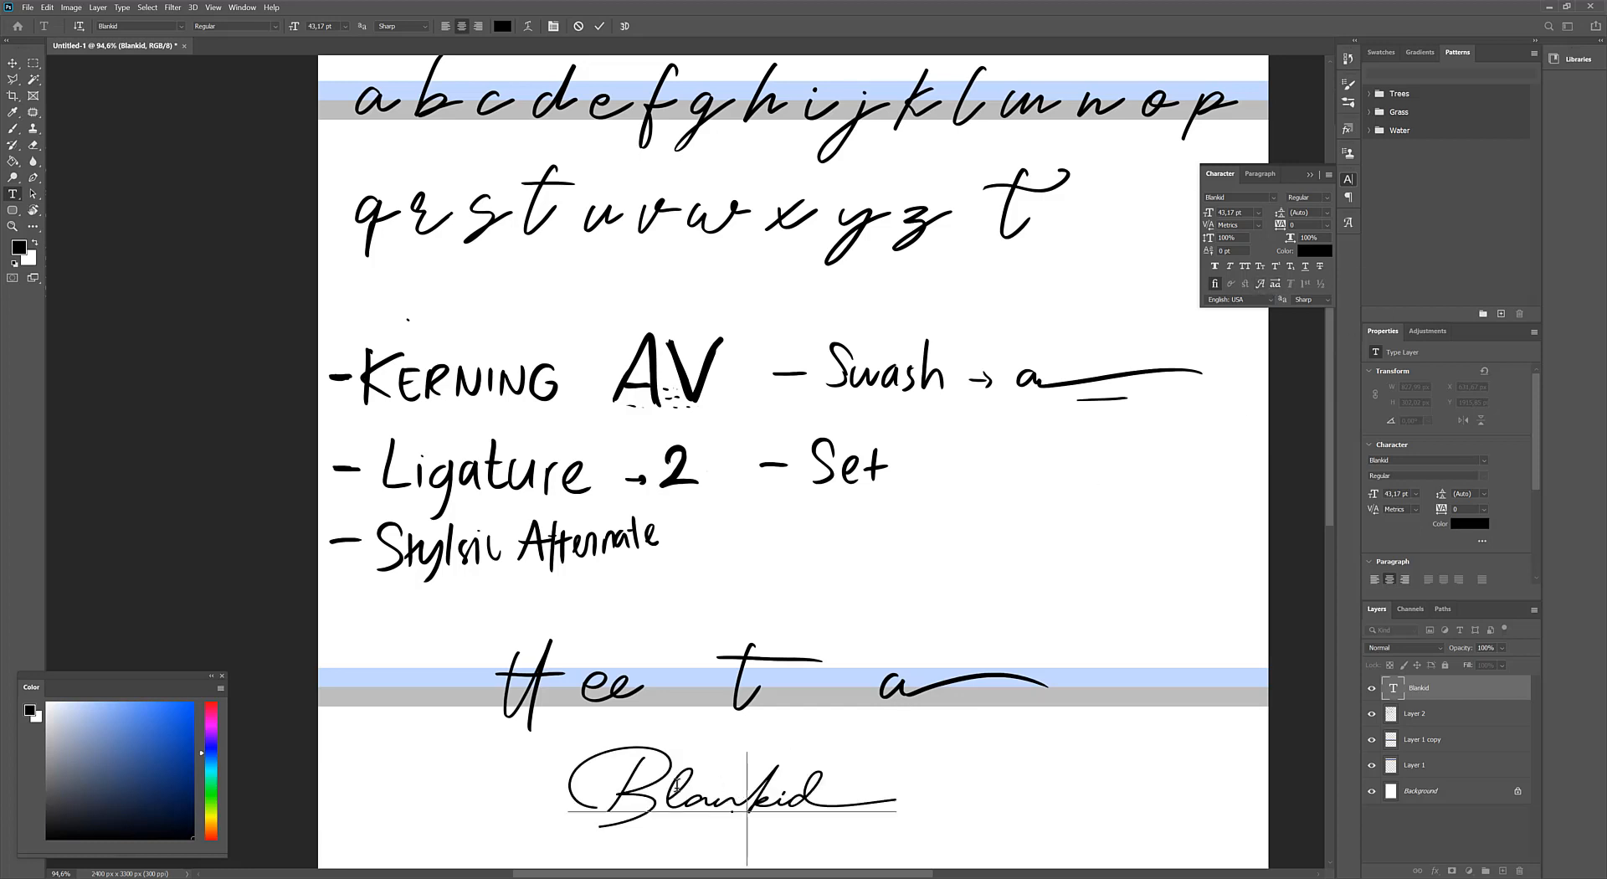
pyautogui.moveTo(612, 778); pyautogui.dragTo(871, 787)
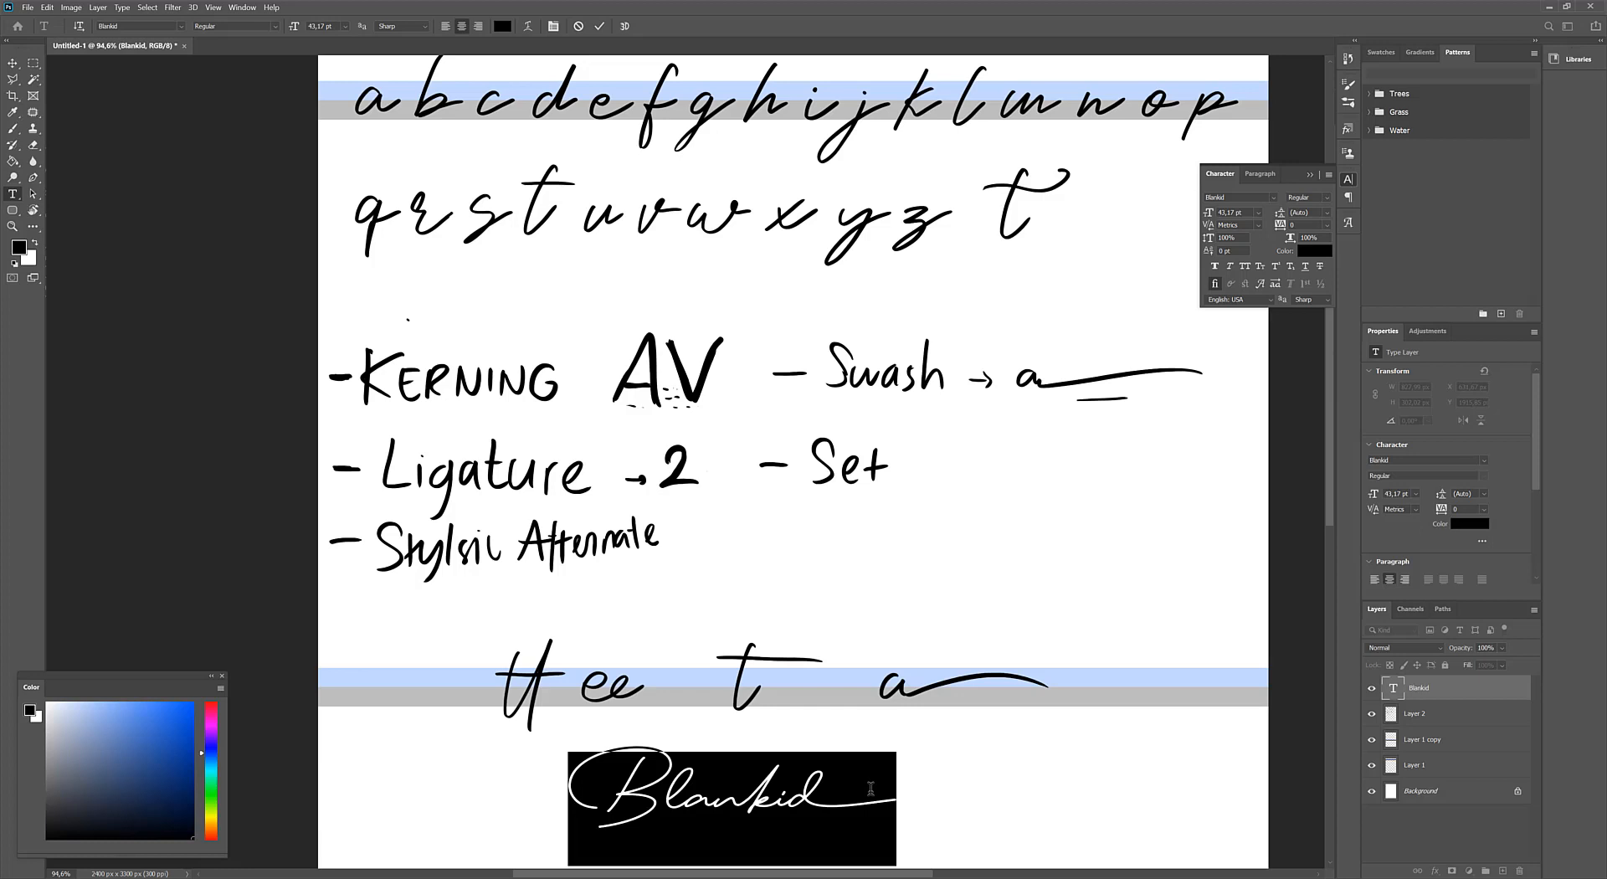
pyautogui.write('t')
pyautogui.hotkey('shift', 'Left')
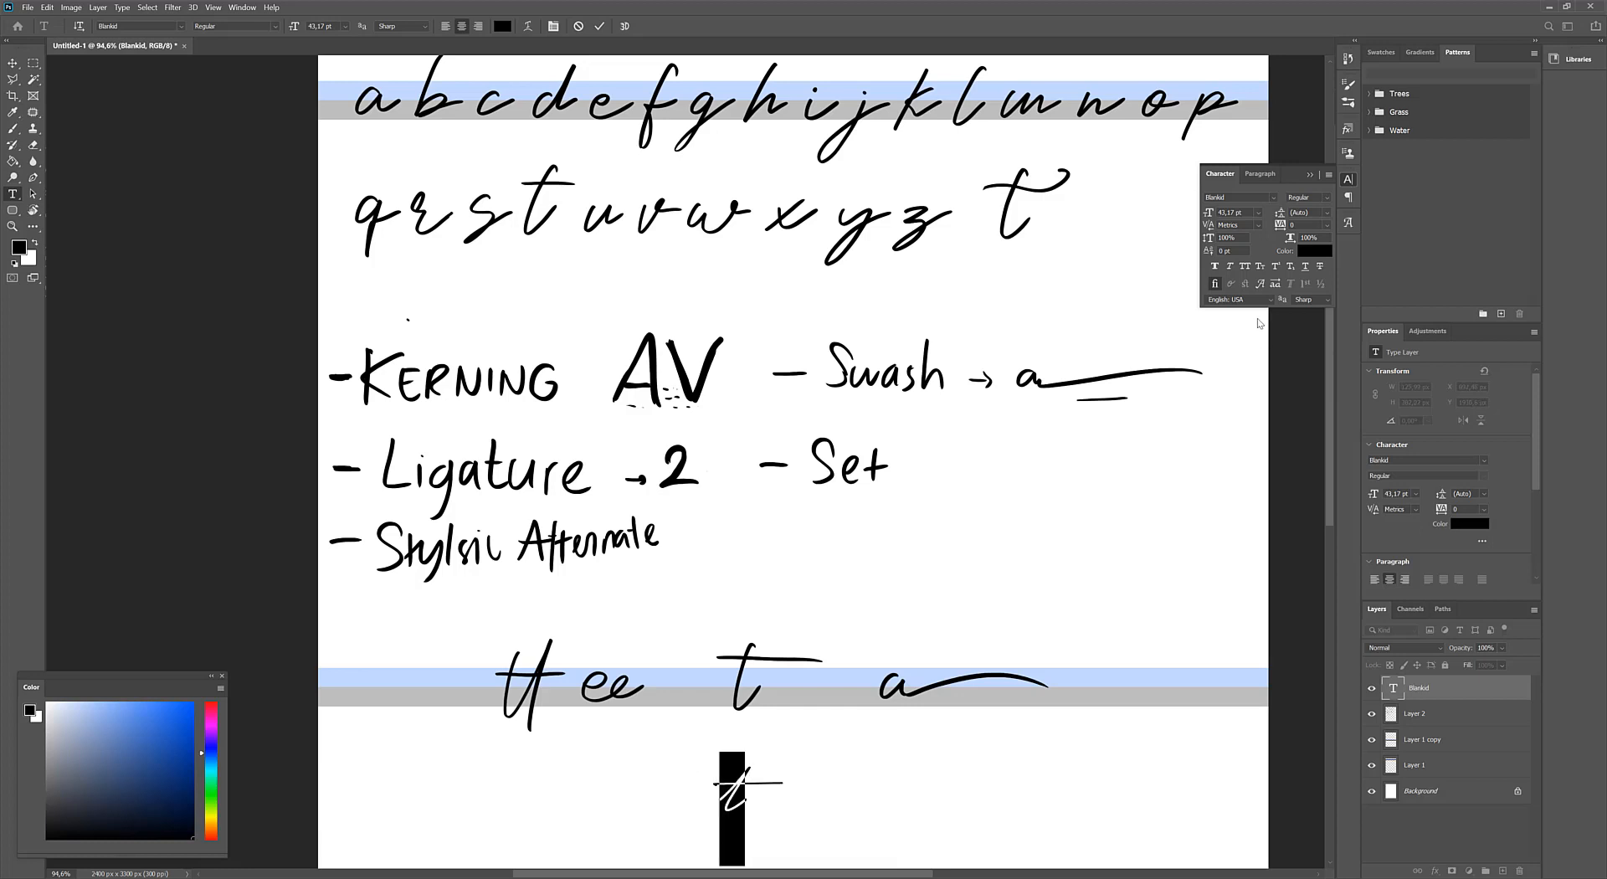
pyautogui.click(1262, 284)
pyautogui.click(1262, 284)
pyautogui.click(777, 749)
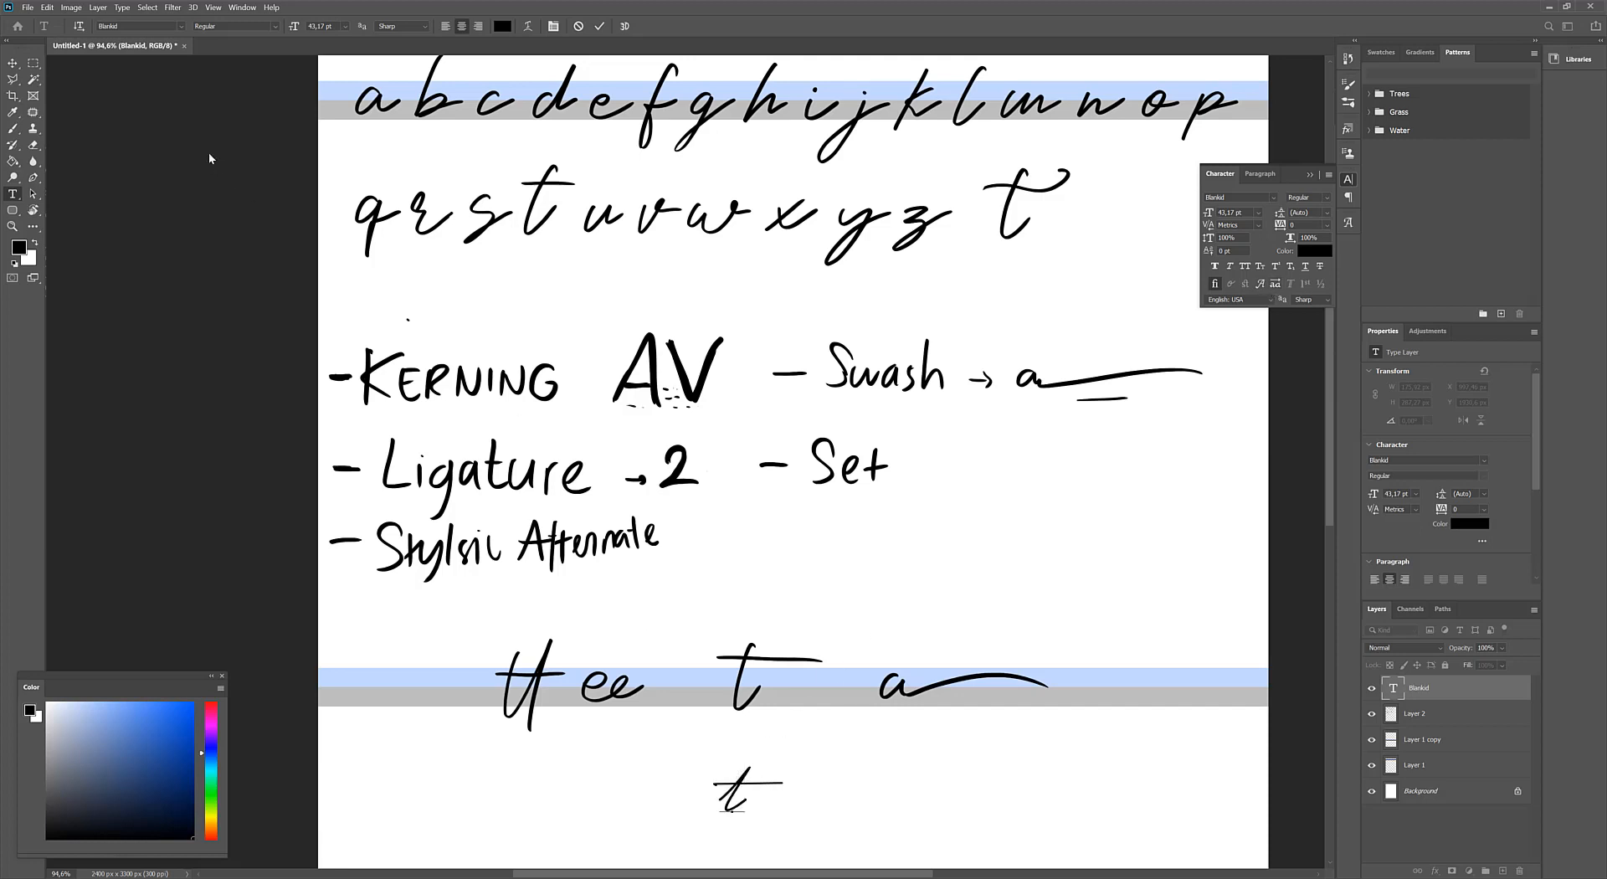
# Commit the text edit and undo it to restore the plain word Blankid
pyautogui.click(12, 65)
pyautogui.click(173, 244)
pyautogui.hotkey('ctrl', 'z')
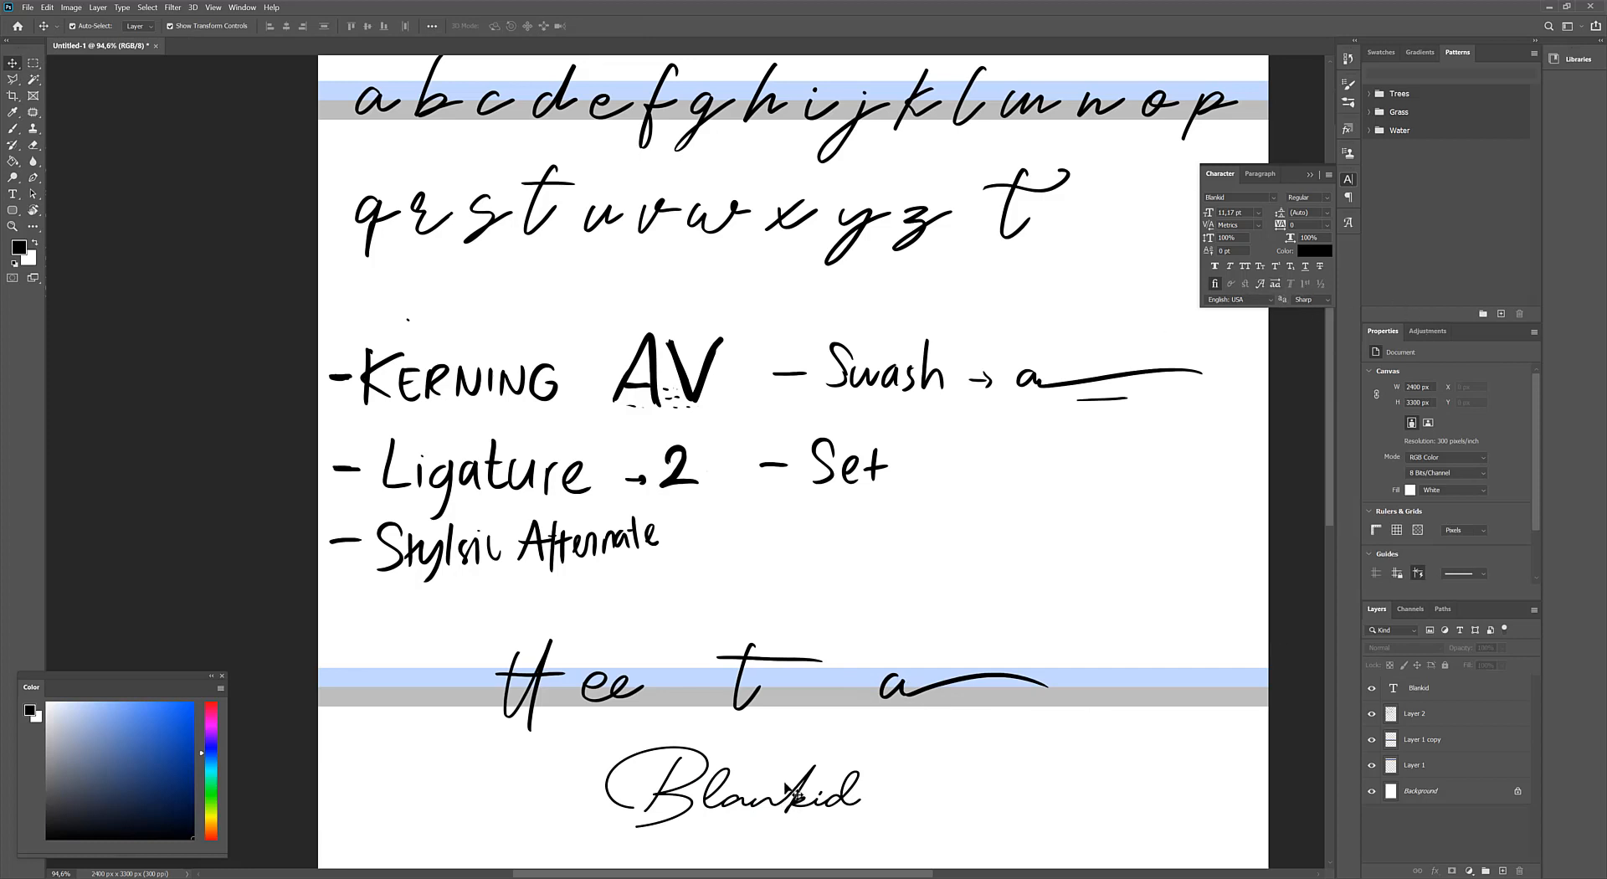
# Shift the Blankid text left beneath the copied guide band and highlight its letter k
pyautogui.moveTo(806, 798); pyautogui.dragTo(774, 791)
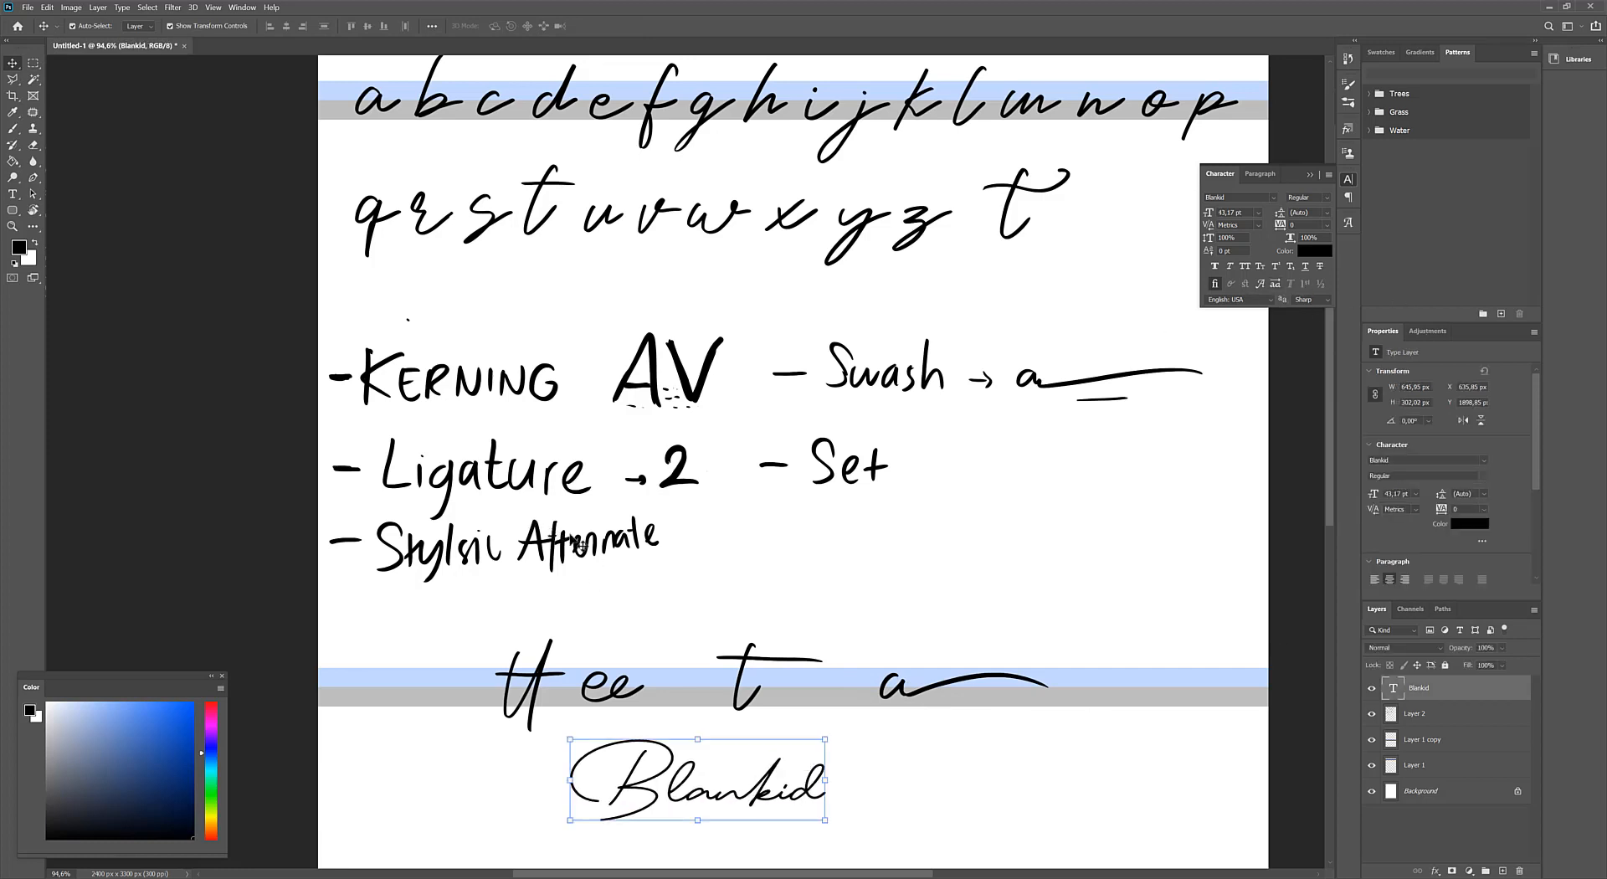
pyautogui.click(540, 430)
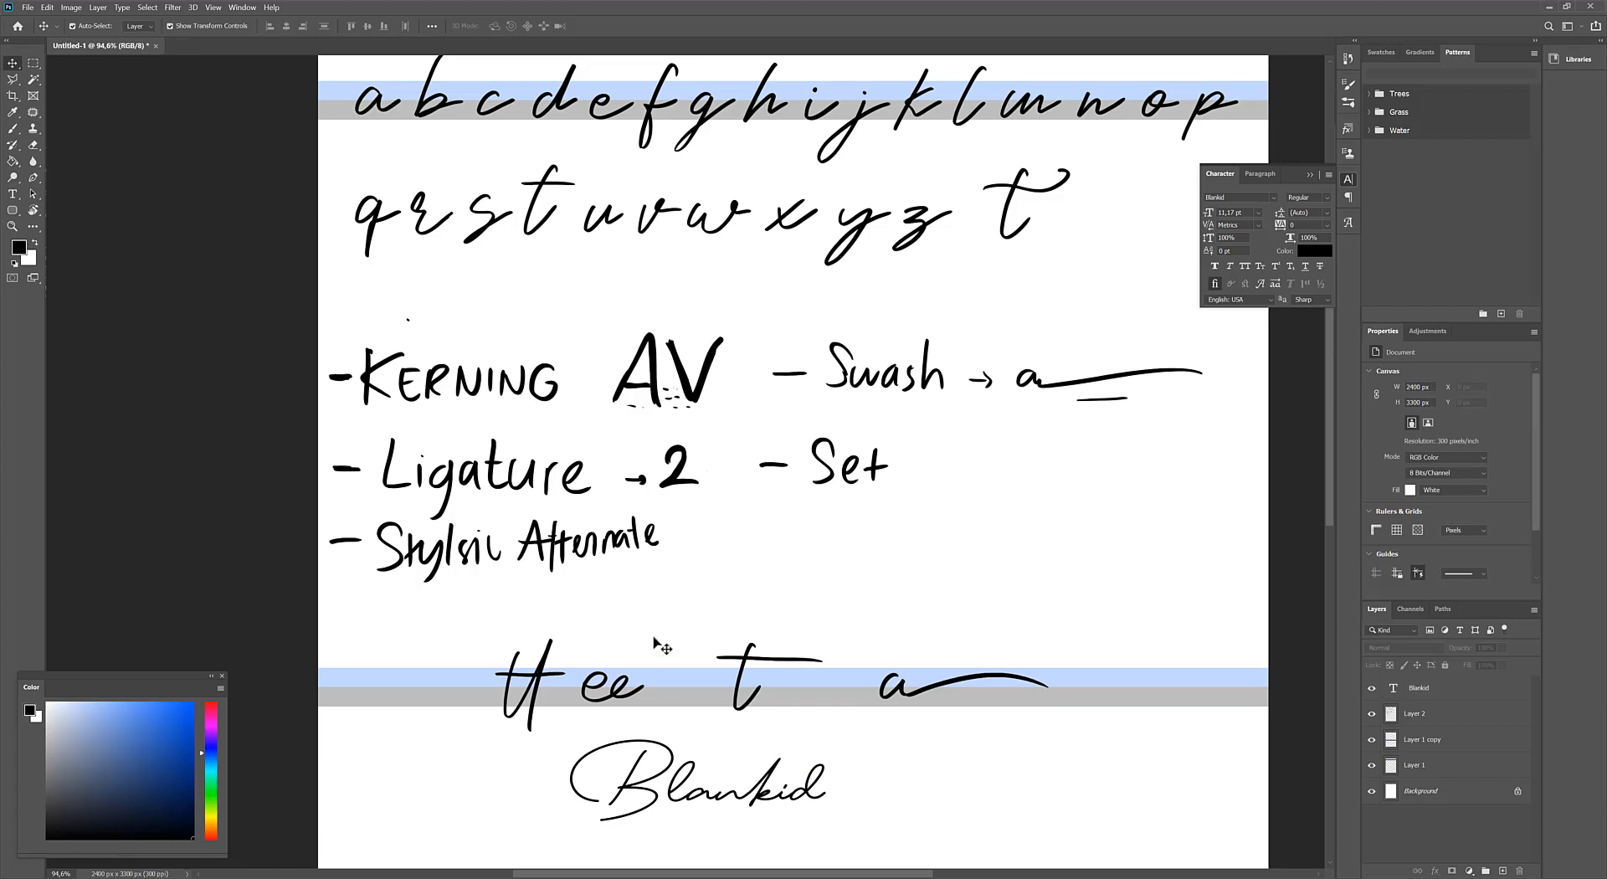
pyautogui.click(685, 768)
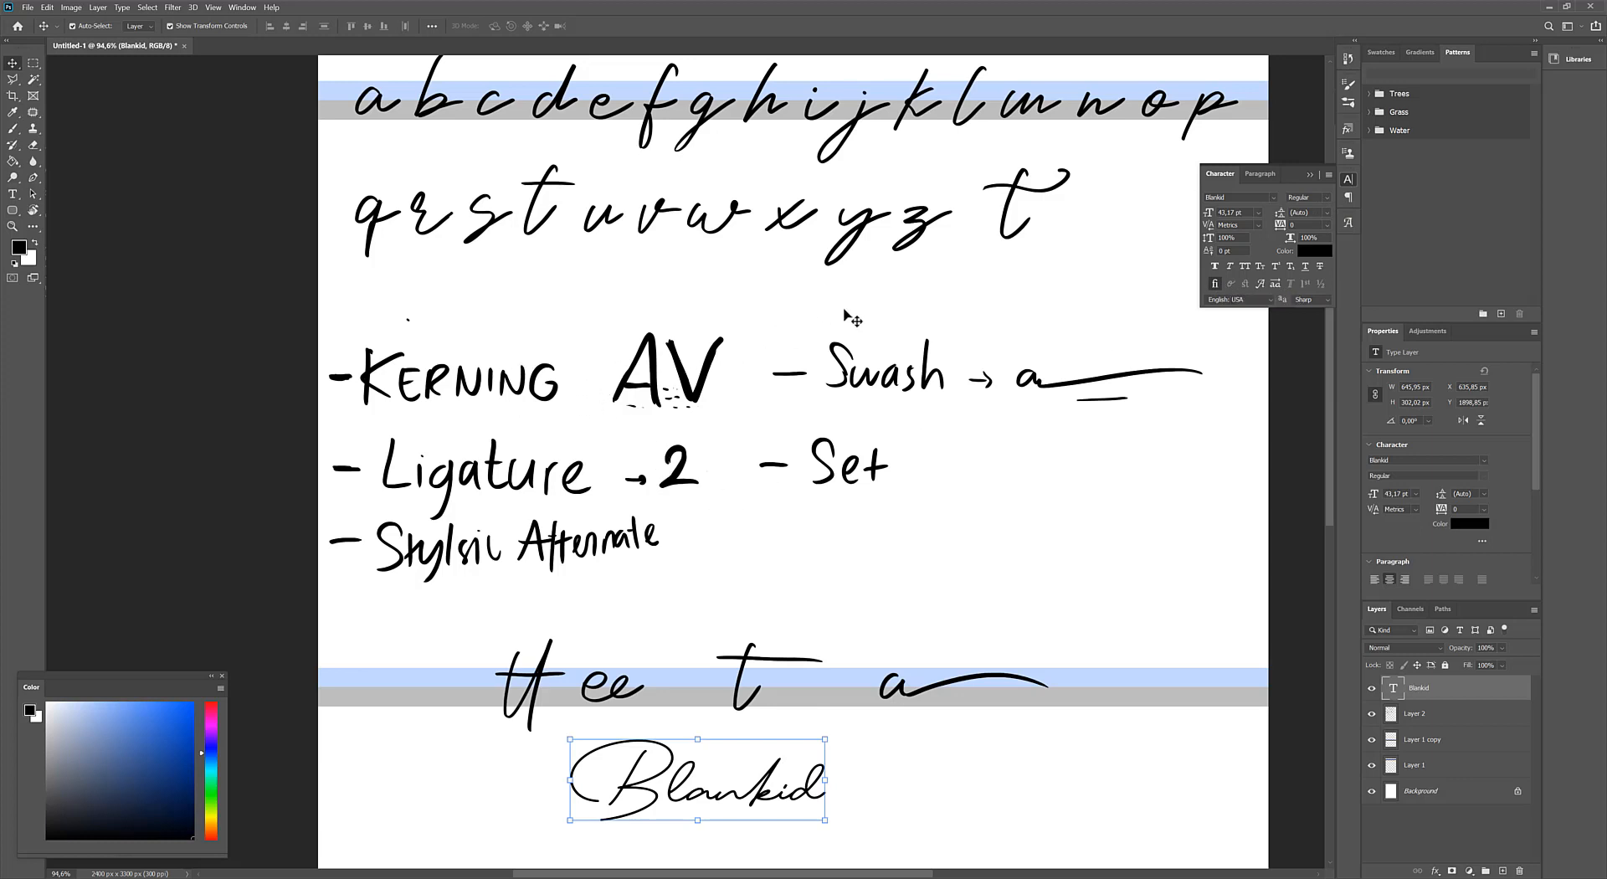
pyautogui.moveTo(642, 747); pyautogui.dragTo(760, 775)
pyautogui.press('t')
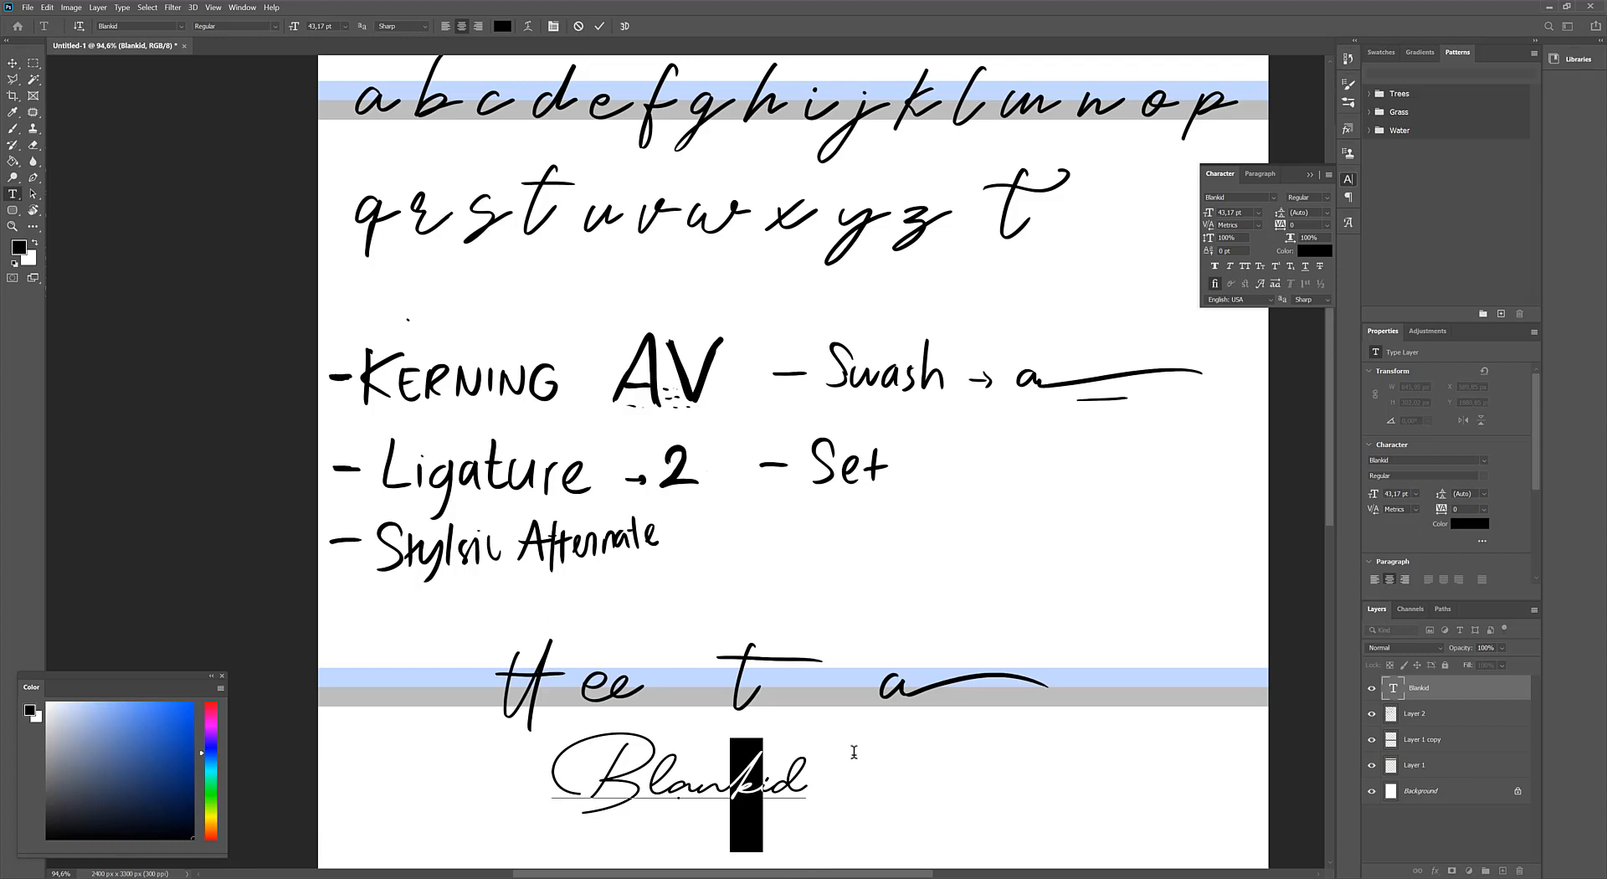
pyautogui.click(12, 64)
pyautogui.click(194, 291)
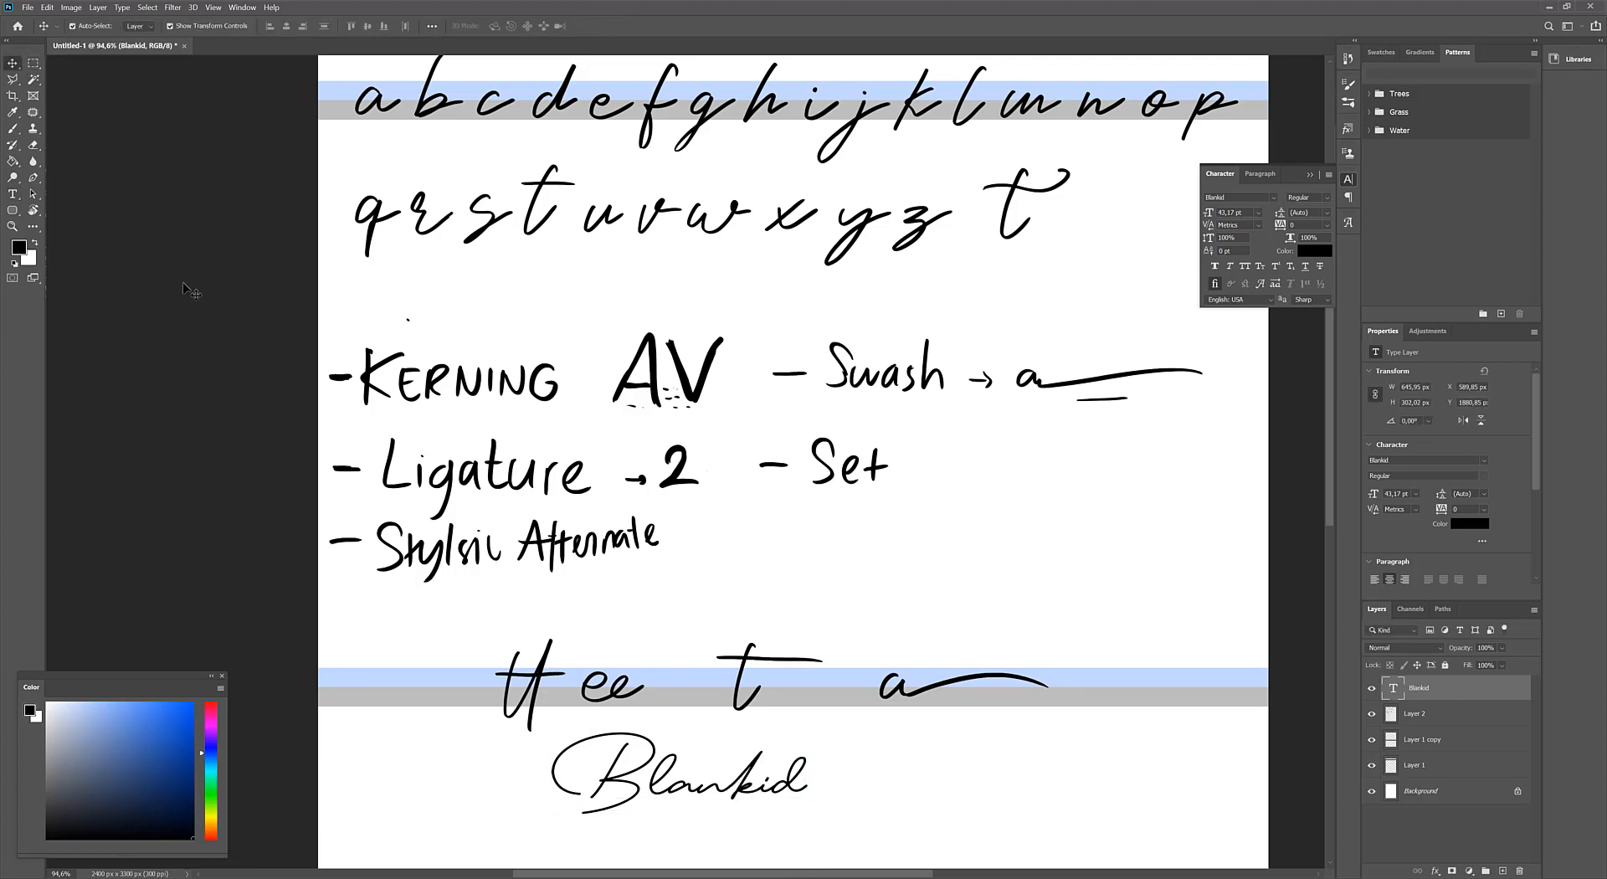
# Reposition the Blankid text on the page and hide its text layer
pyautogui.moveTo(663, 761); pyautogui.dragTo(677, 761)
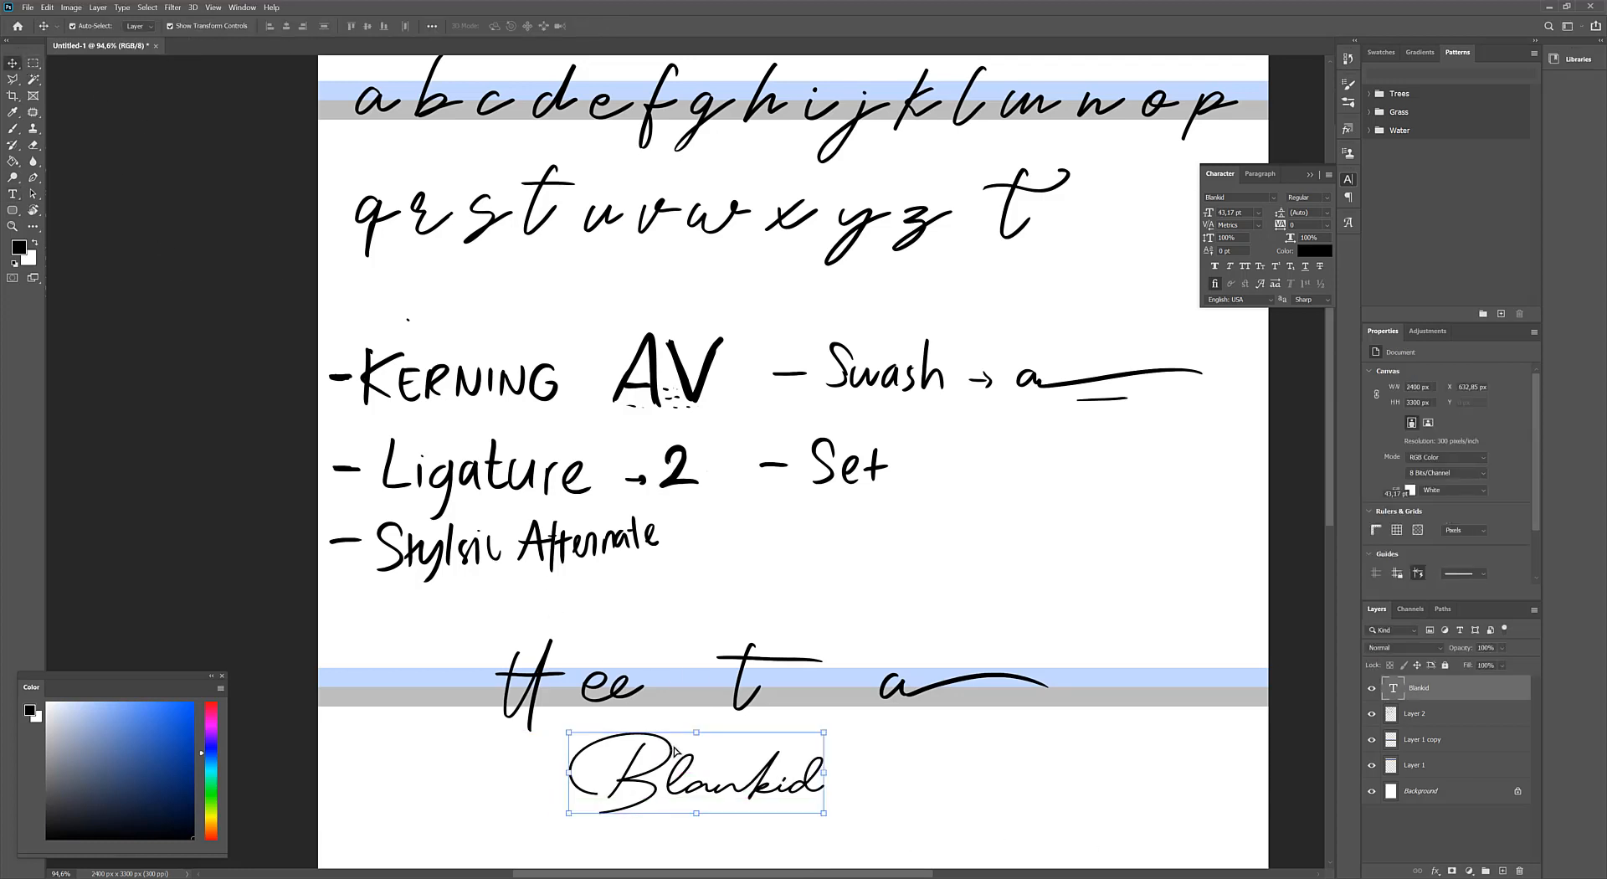
pyautogui.click(1311, 566)
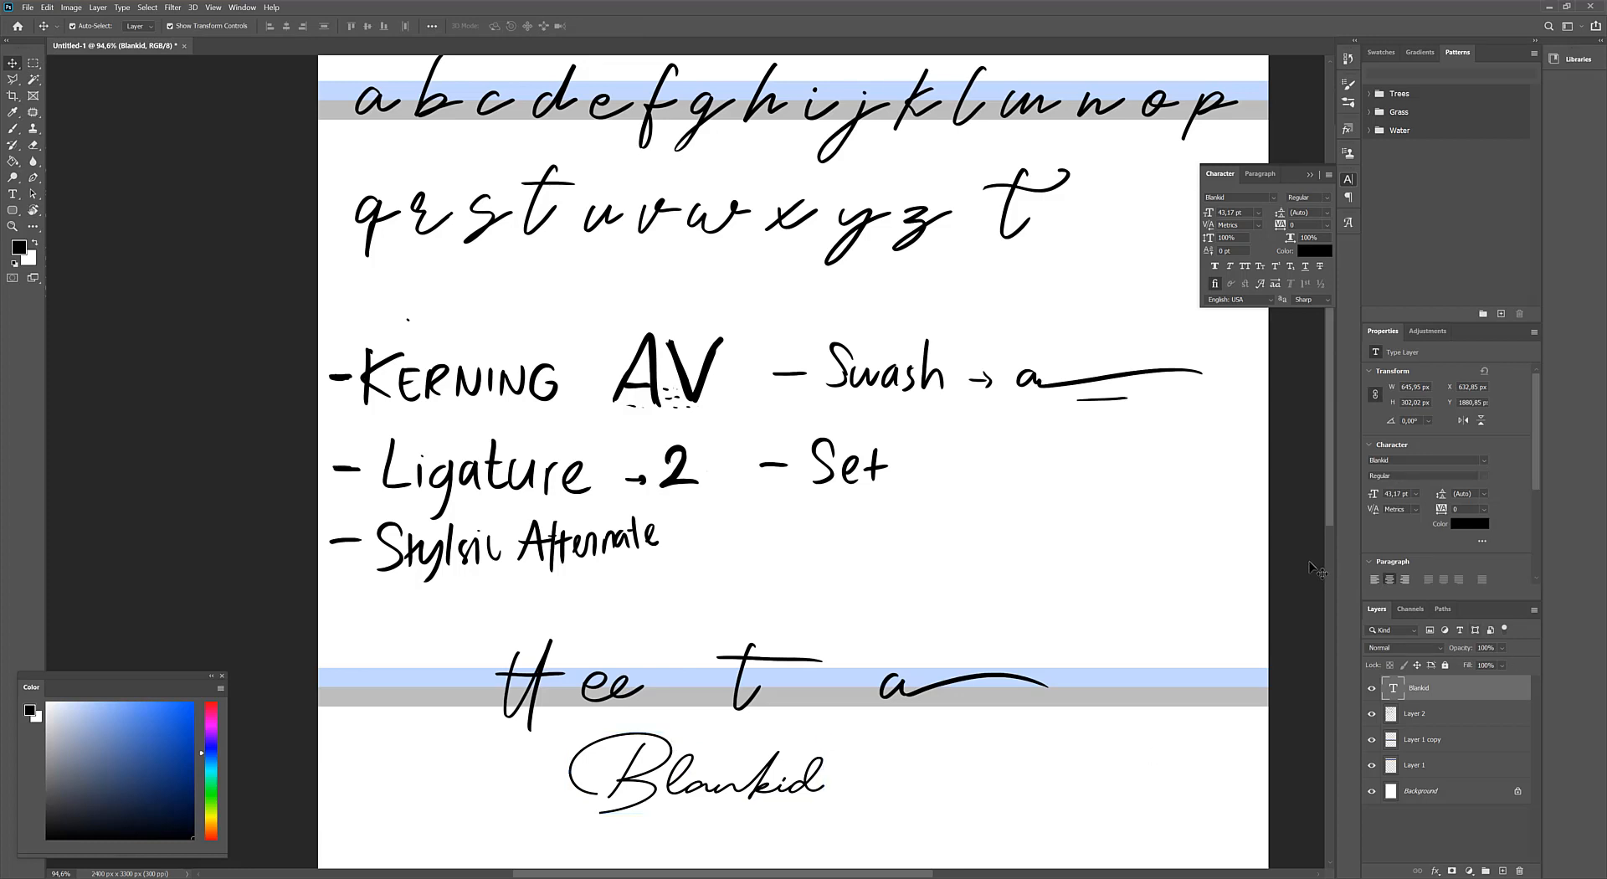
pyautogui.click(780, 778)
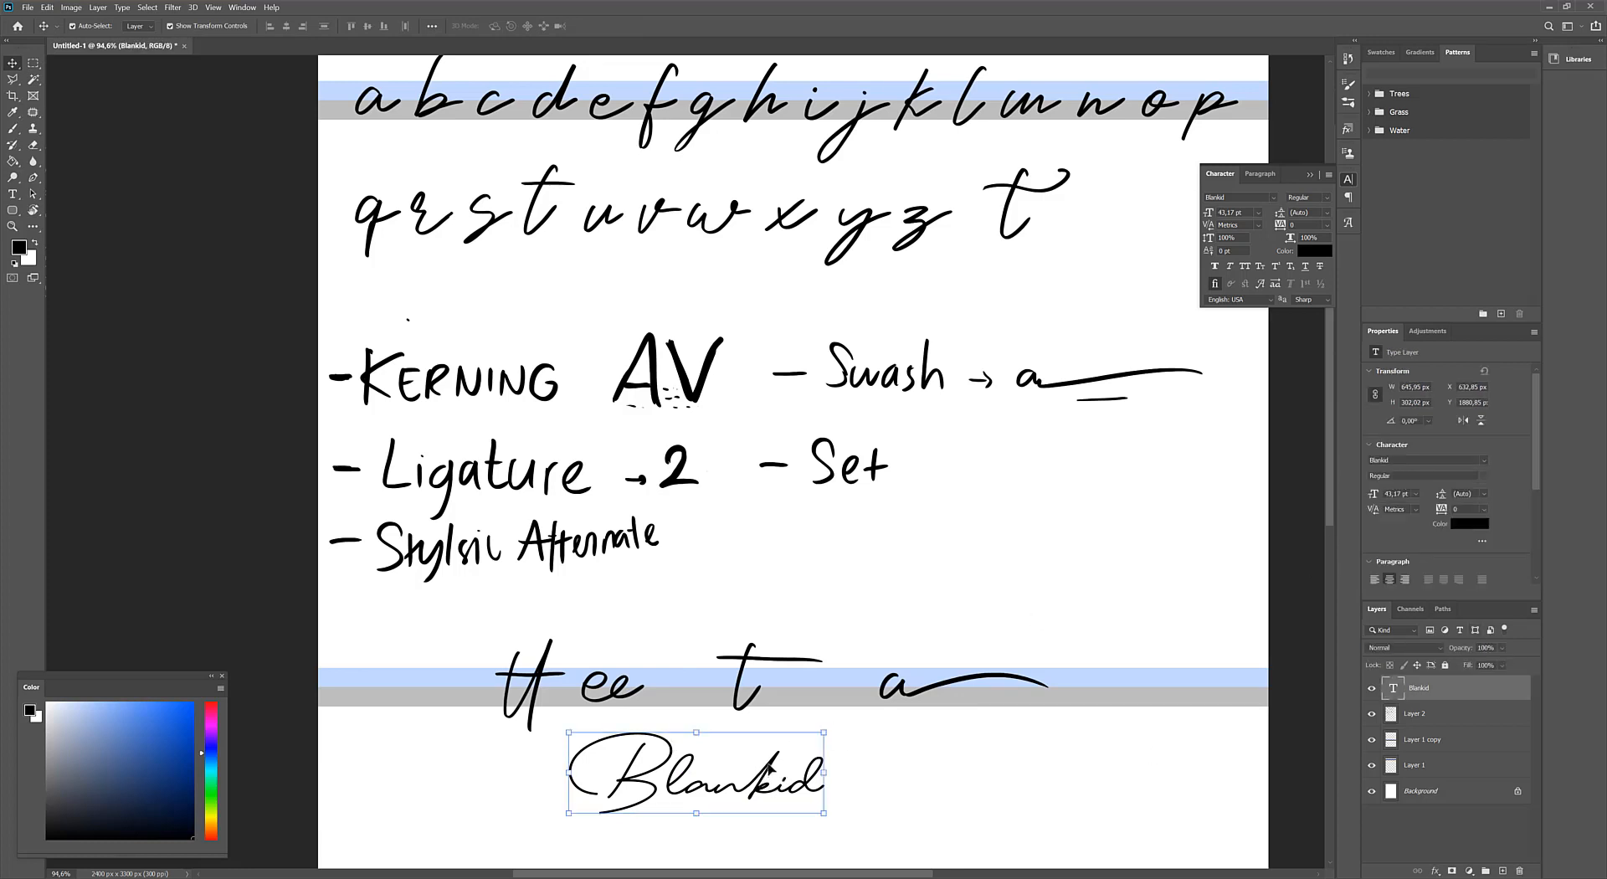
pyautogui.moveTo(780, 779); pyautogui.dragTo(828, 778)
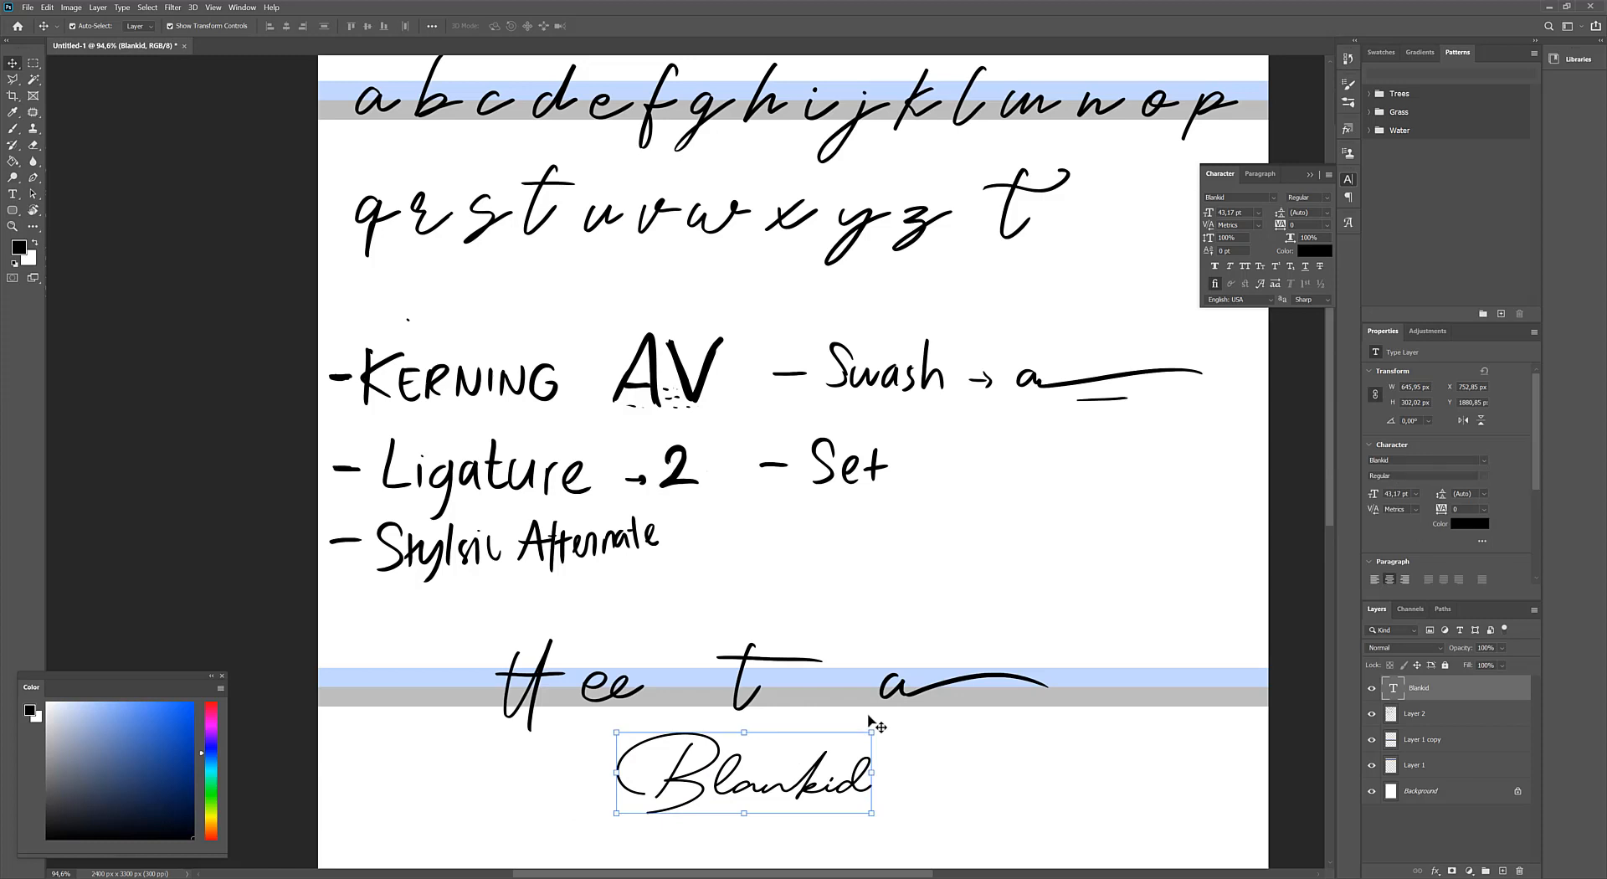
pyautogui.click(1250, 602)
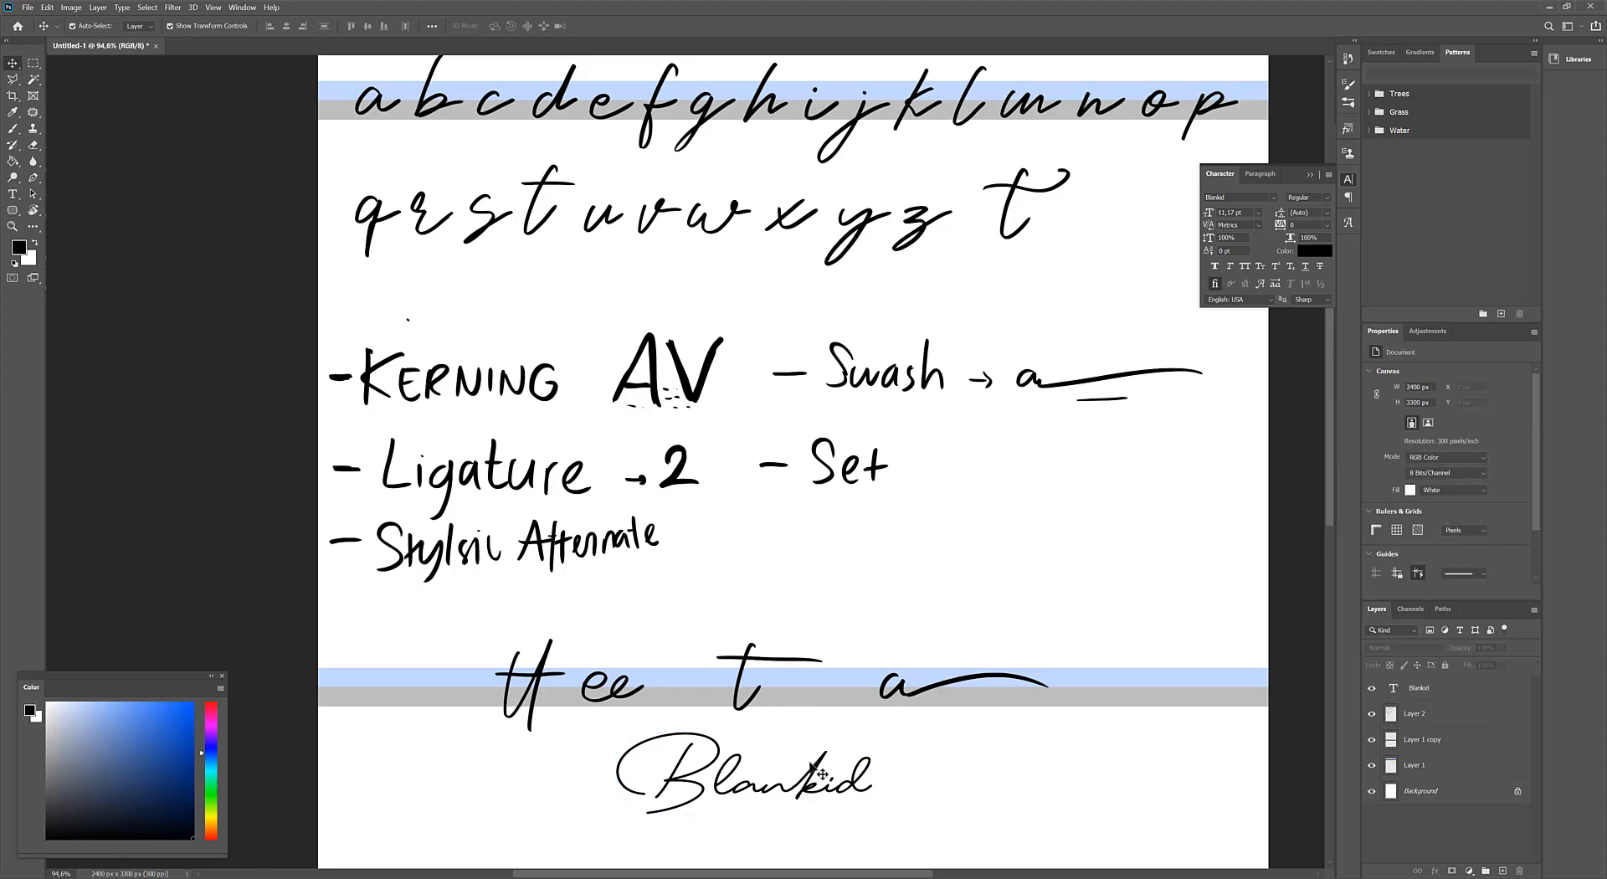
pyautogui.moveTo(820, 775); pyautogui.dragTo(540, 768)
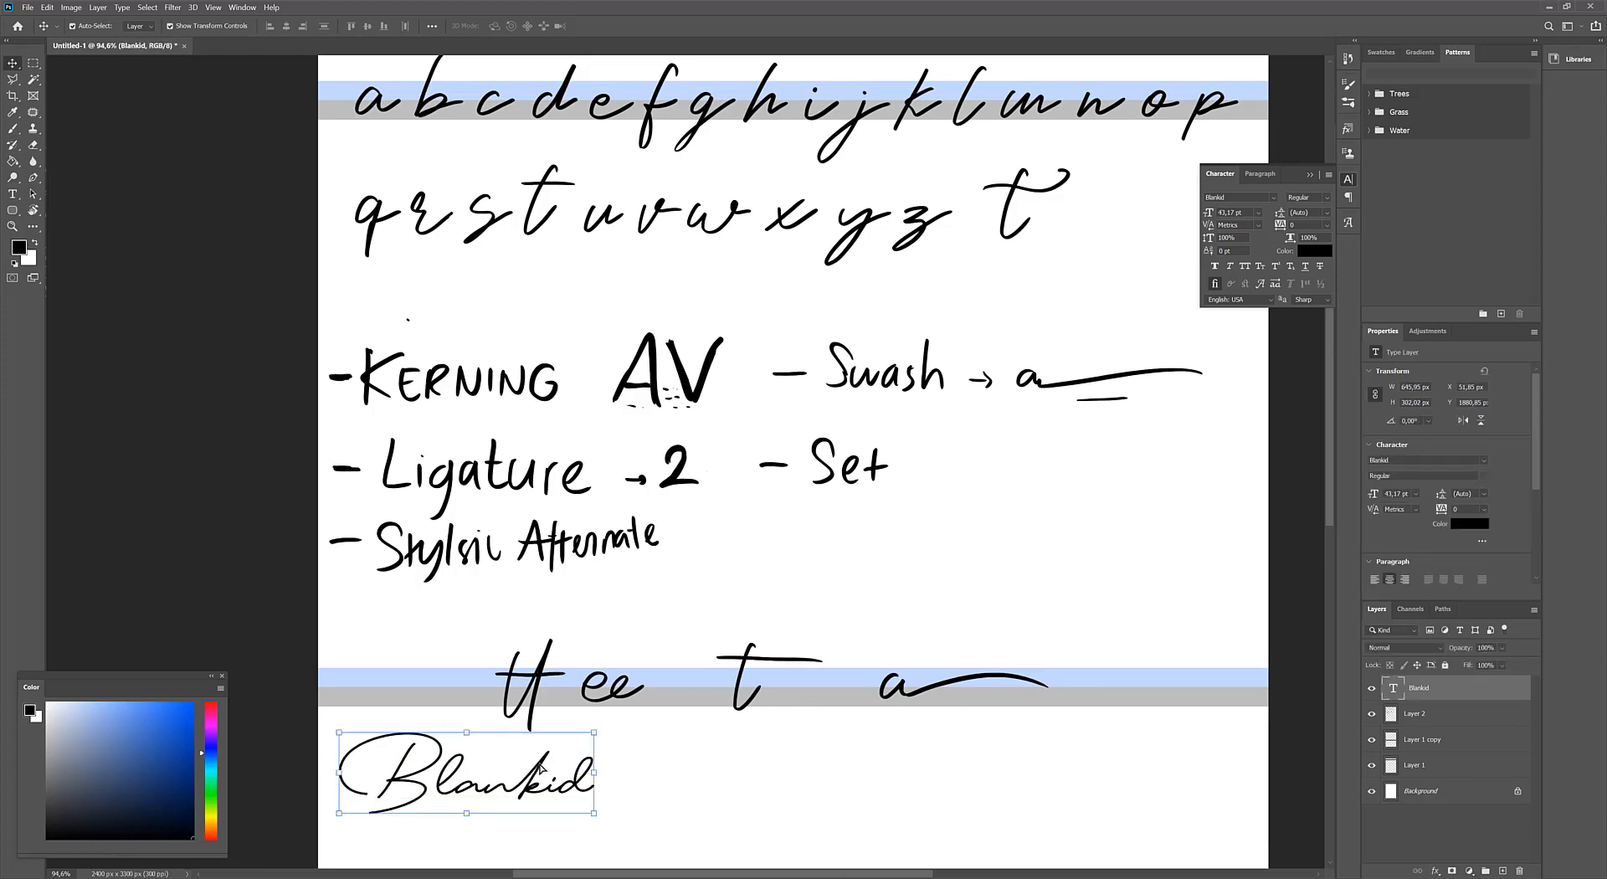
pyautogui.moveTo(540, 768); pyautogui.dragTo(1161, 554)
pyautogui.moveTo(1173, 574); pyautogui.dragTo(1195, 744)
pyautogui.click(1370, 687)
pyautogui.click(1211, 552)
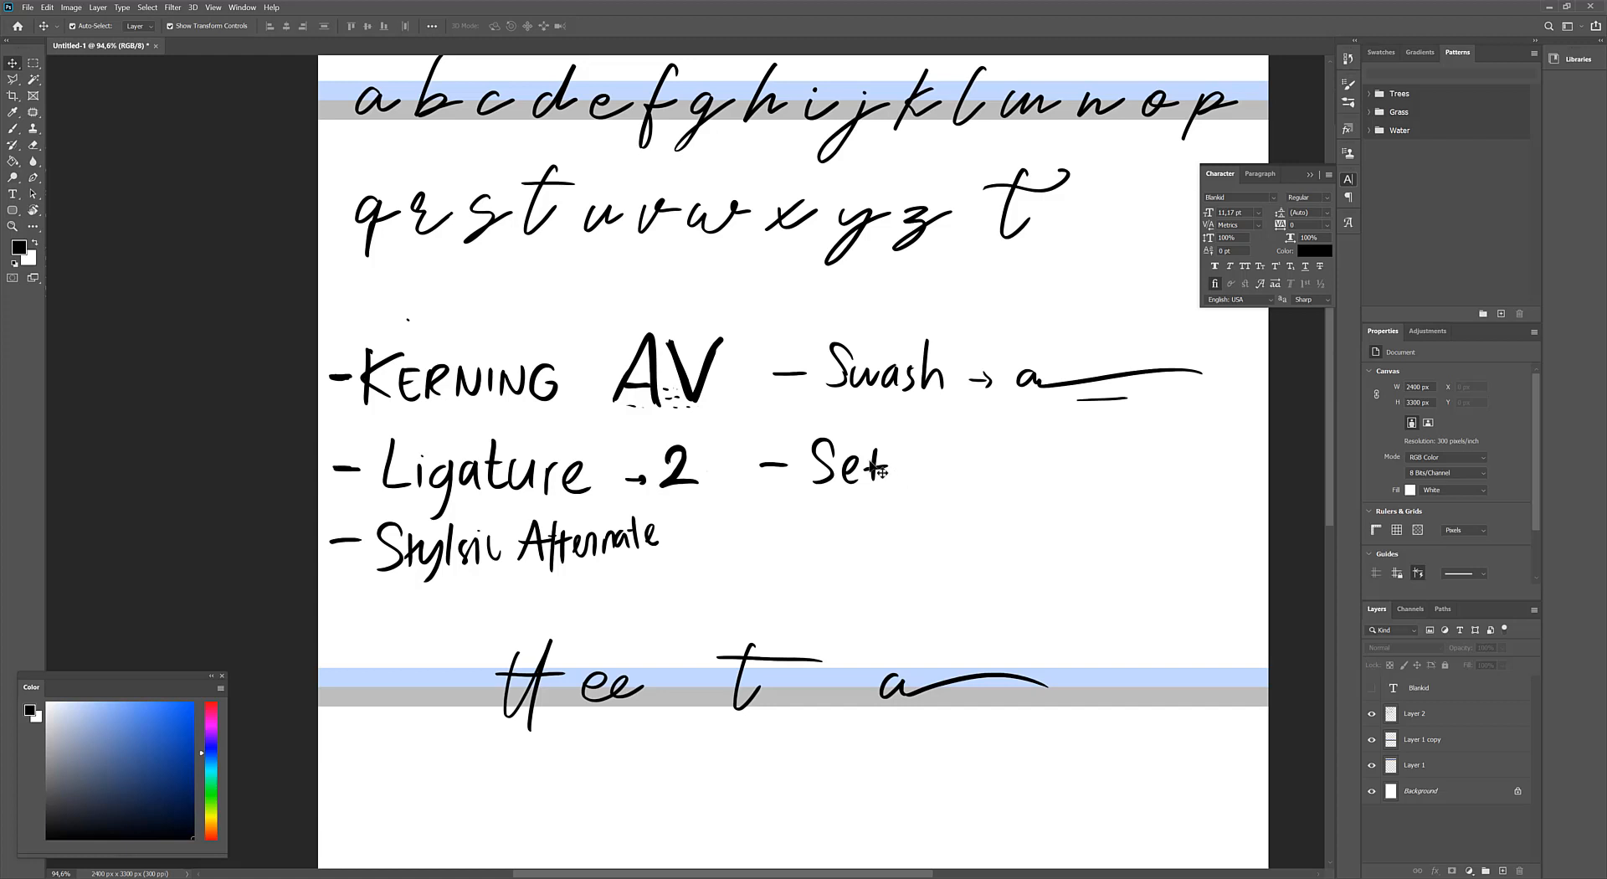
# Brush an alternate lowercase a with a tall looping swash on Layer 2, to the right of the existing swash a
pyautogui.press('b')
pyautogui.click(1423, 713)
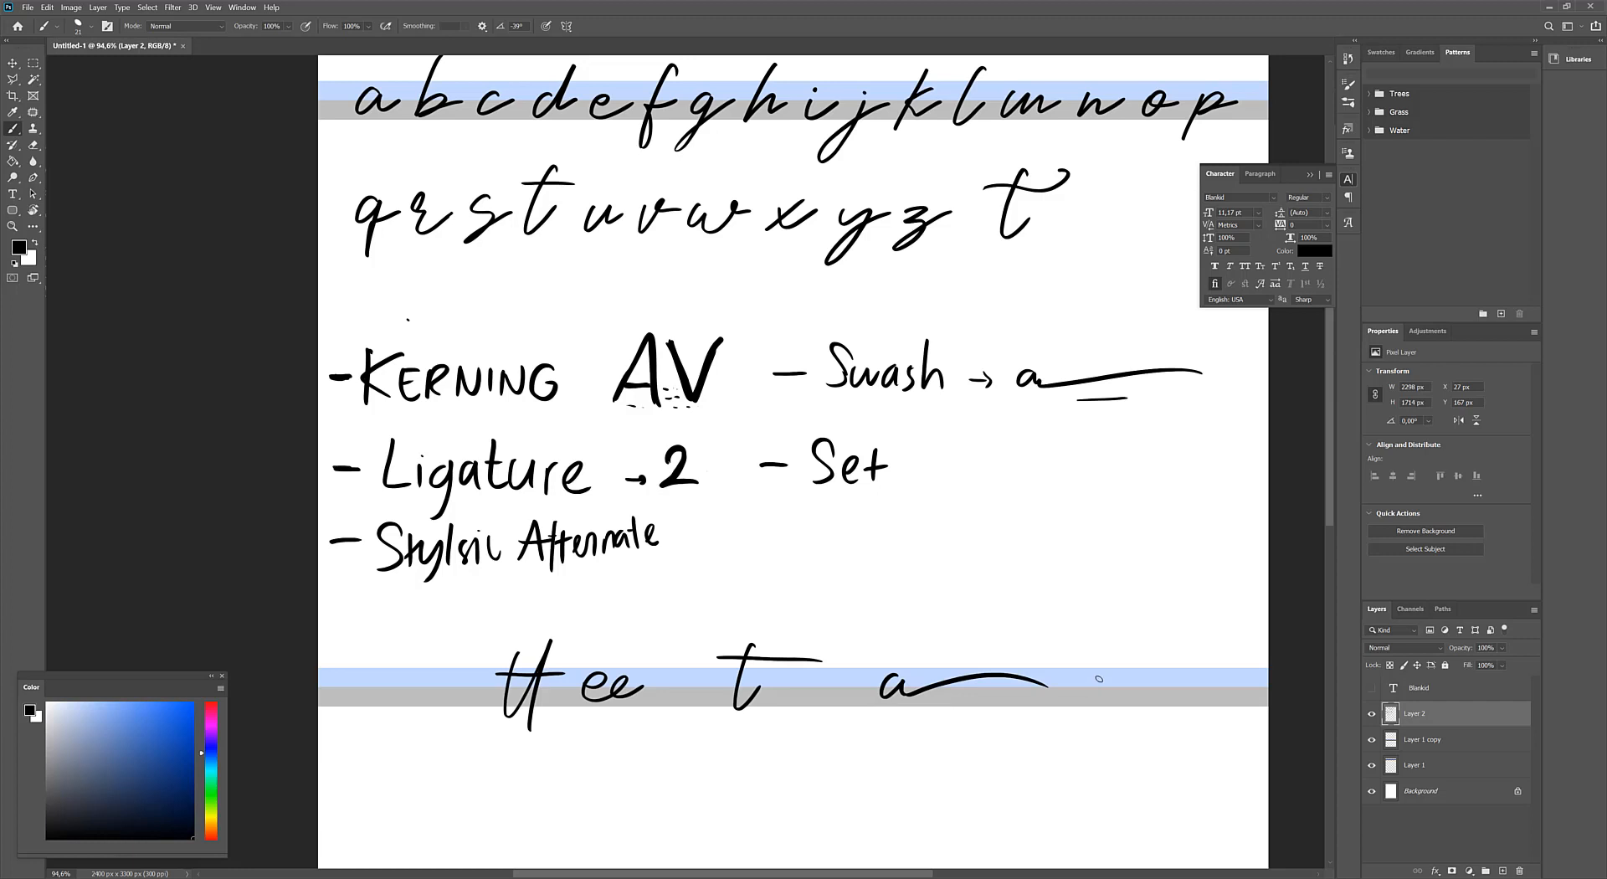
pyautogui.moveTo(1098, 678)
pyautogui.mouseDown()
pyautogui.moveTo(1094, 706)
pyautogui.moveTo(1083, 687)
pyautogui.moveTo(1101, 679)
pyautogui.moveTo(1224, 663)
pyautogui.moveTo(1158, 641)
pyautogui.mouseUp()
pyautogui.hotkey('ctrl', 'z')
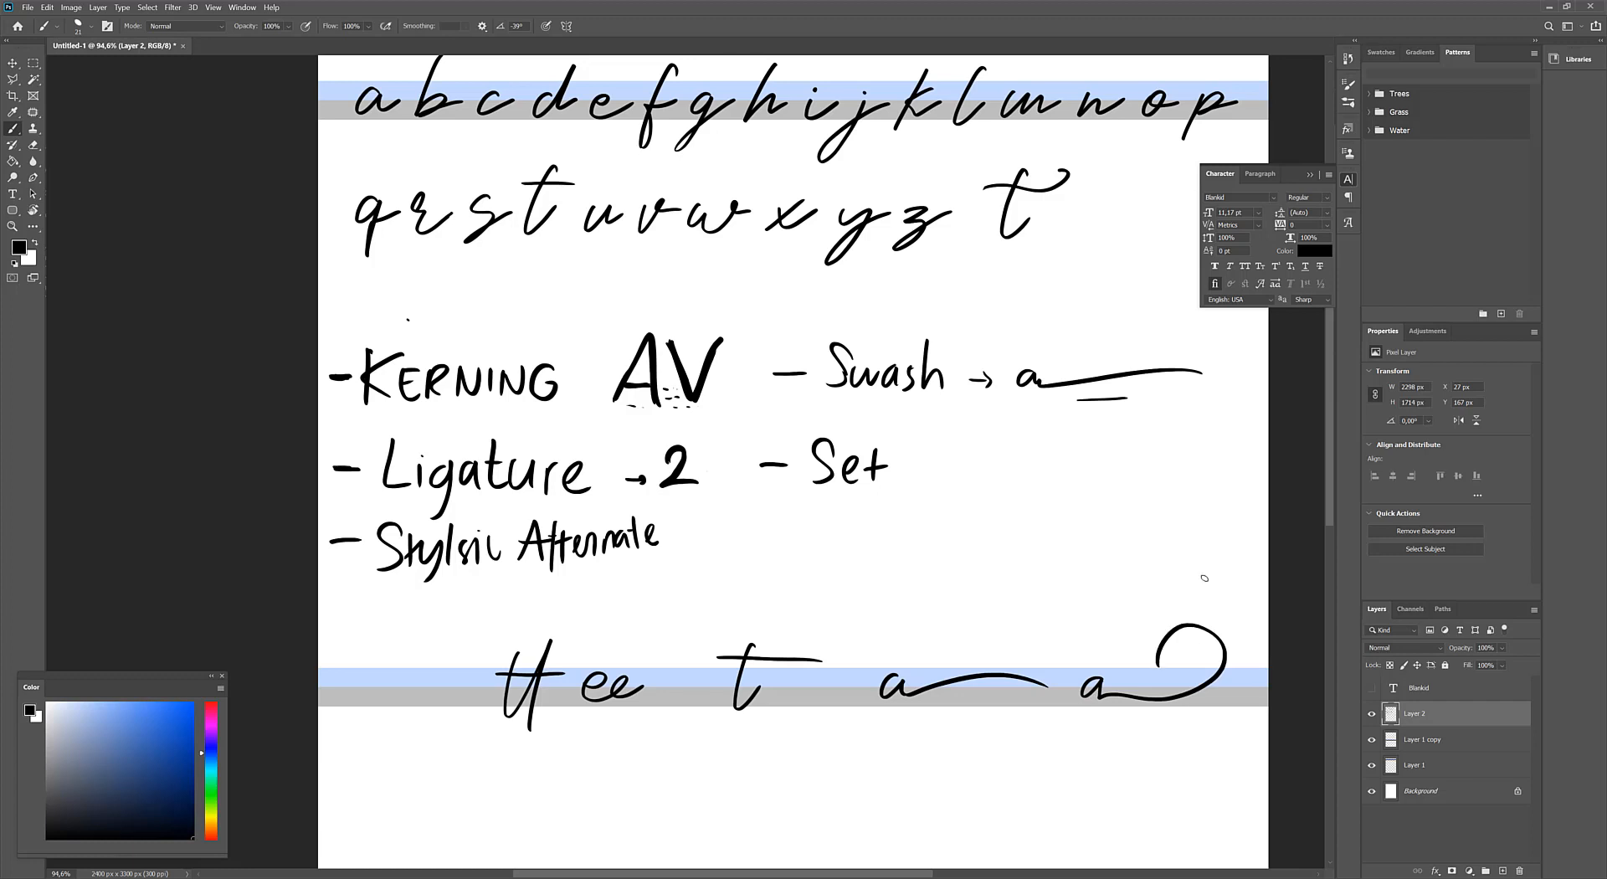
# Draw another lowercase a with a wavy swash ending in a curl, below the first swash a
pyautogui.scroll(-1, 1138, 619)
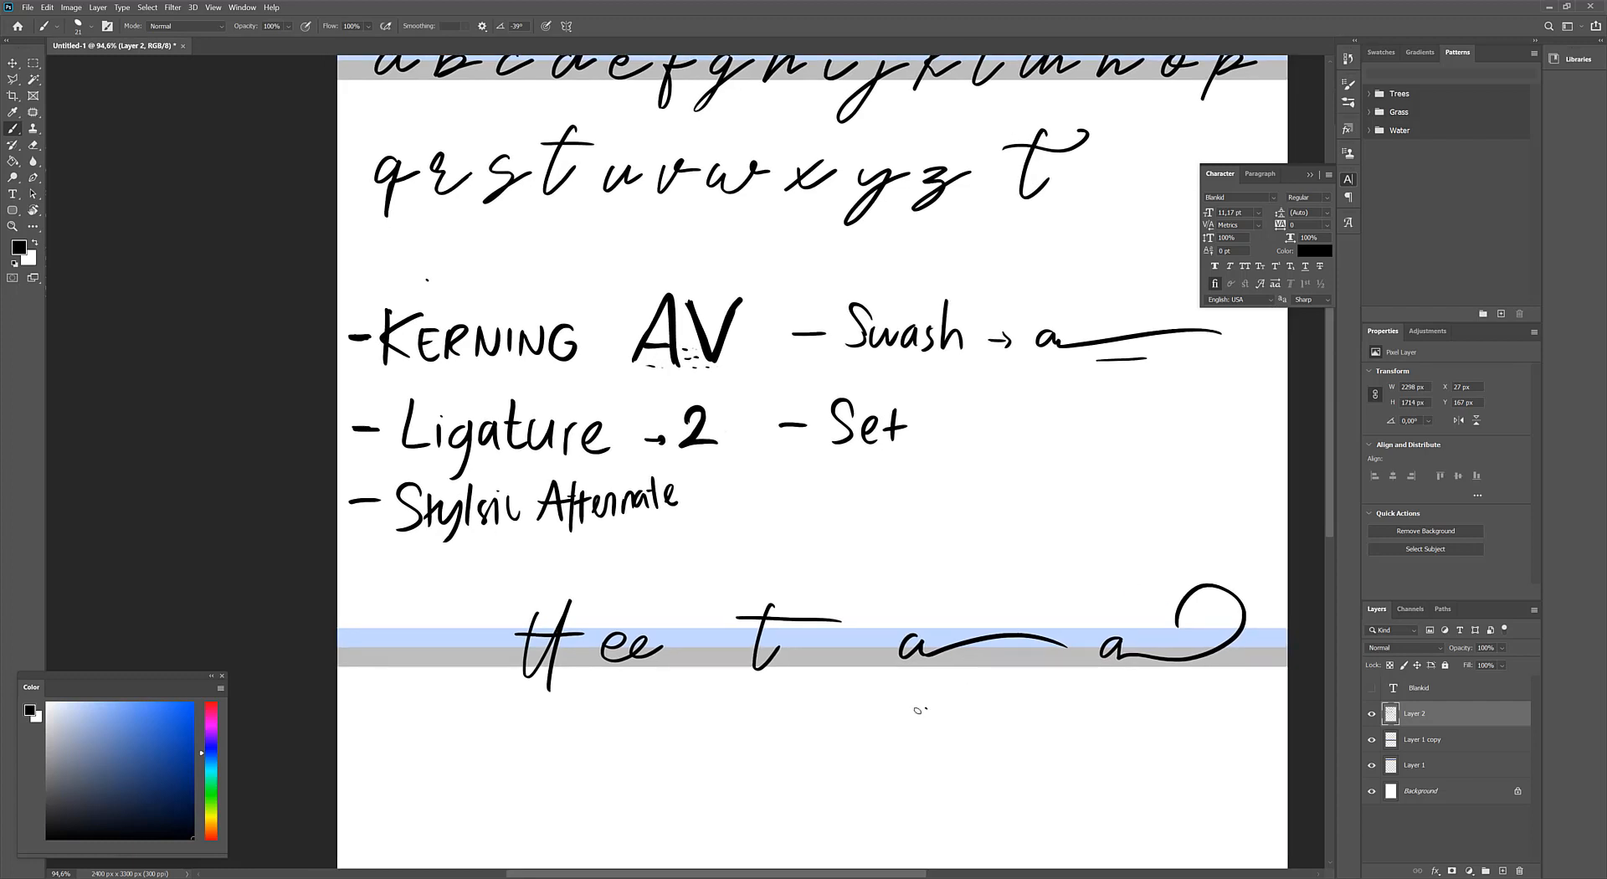
pyautogui.moveTo(916, 710); pyautogui.dragTo(932, 736)
pyautogui.moveTo(939, 734); pyautogui.dragTo(1073, 713)
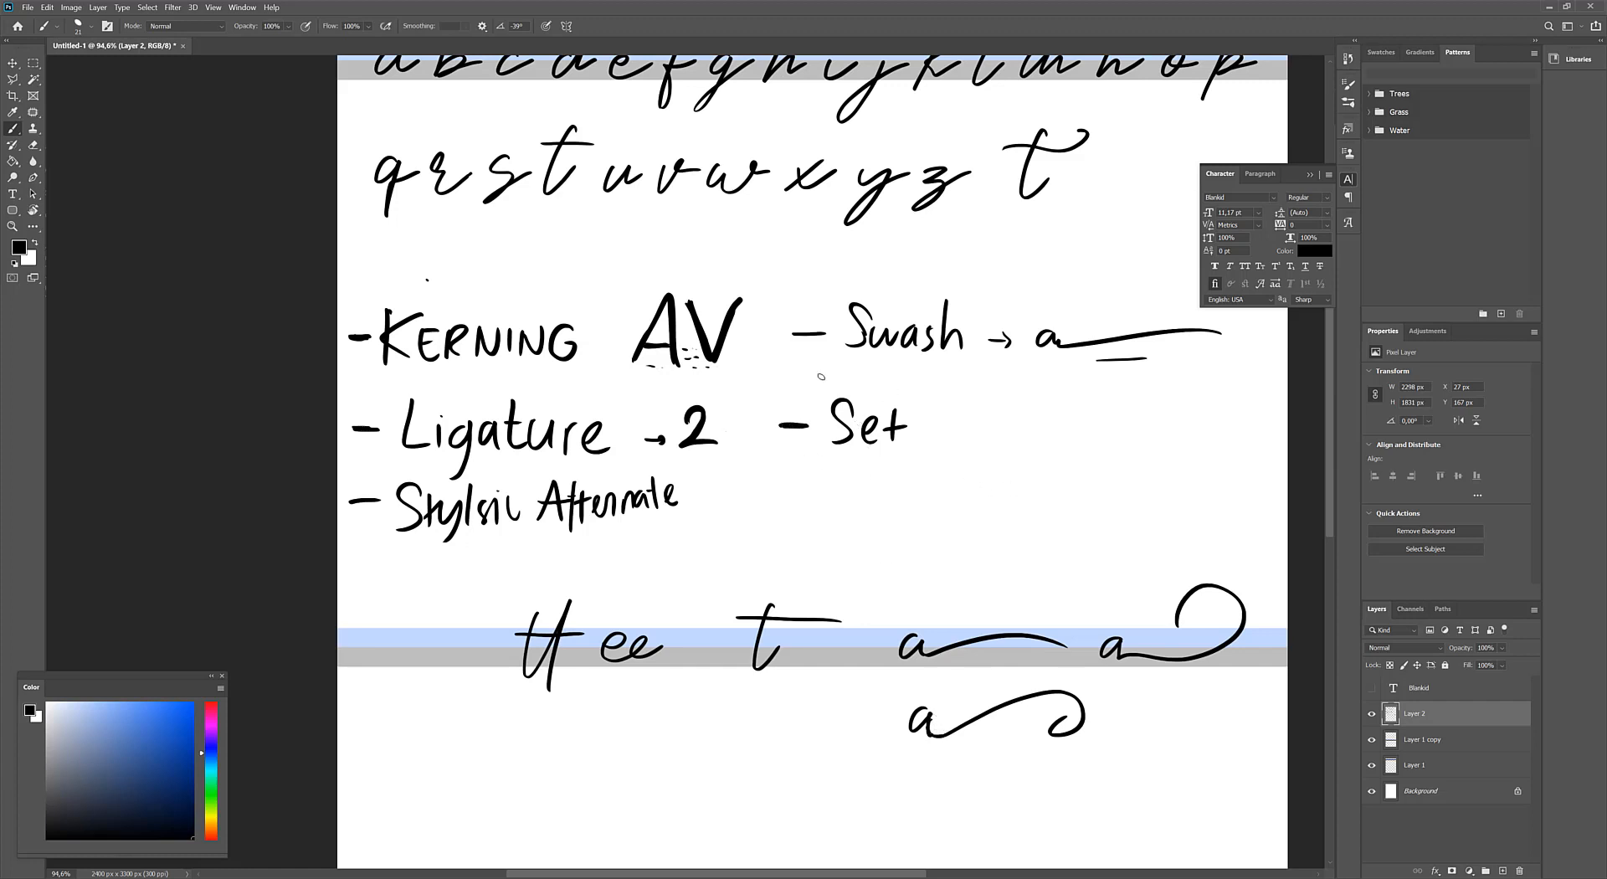
# Write 01 and 02 after the Set note, point small arrows at the two new swash endings, and thicken the S of Set
pyautogui.moveTo(933, 422); pyautogui.dragTo(962, 437)
pyautogui.moveTo(1150, 574); pyautogui.dragTo(1155, 599)
pyautogui.moveTo(1132, 710); pyautogui.dragTo(1099, 701)
pyautogui.moveTo(1009, 424); pyautogui.dragTo(1008, 421)
pyautogui.moveTo(1017, 418); pyautogui.dragTo(1025, 437)
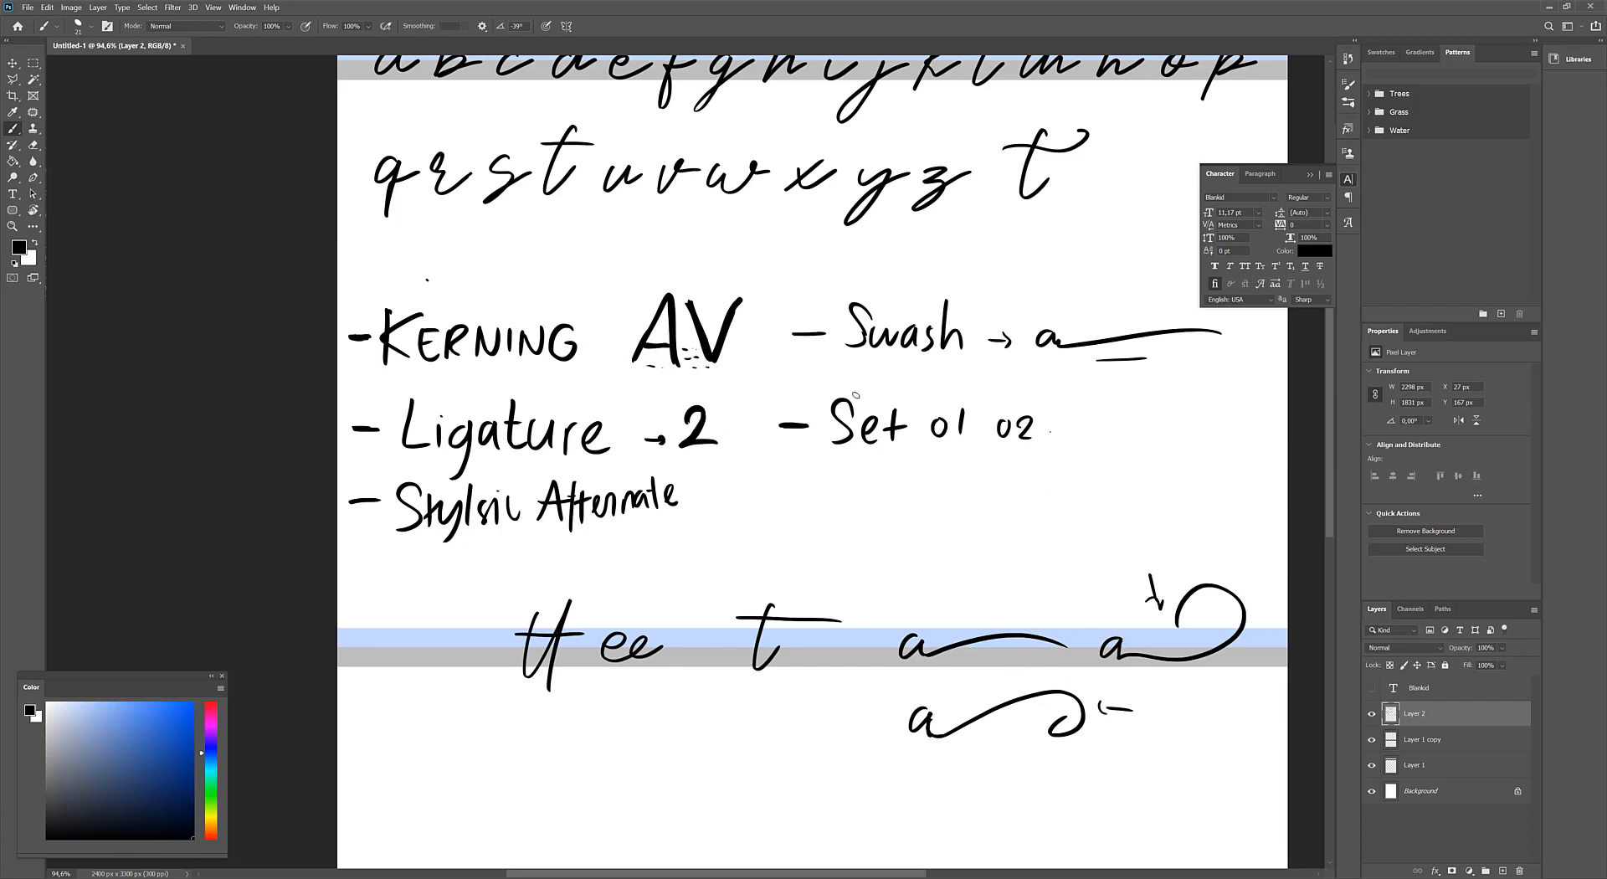
pyautogui.moveTo(849, 400)
pyautogui.mouseDown()
pyautogui.moveTo(831, 445)
pyautogui.moveTo(845, 447)
pyautogui.mouseUp()
# Hide both guide-band layers, Layer 1 copy and Layer 1
pyautogui.scroll(-3, 824, 331)
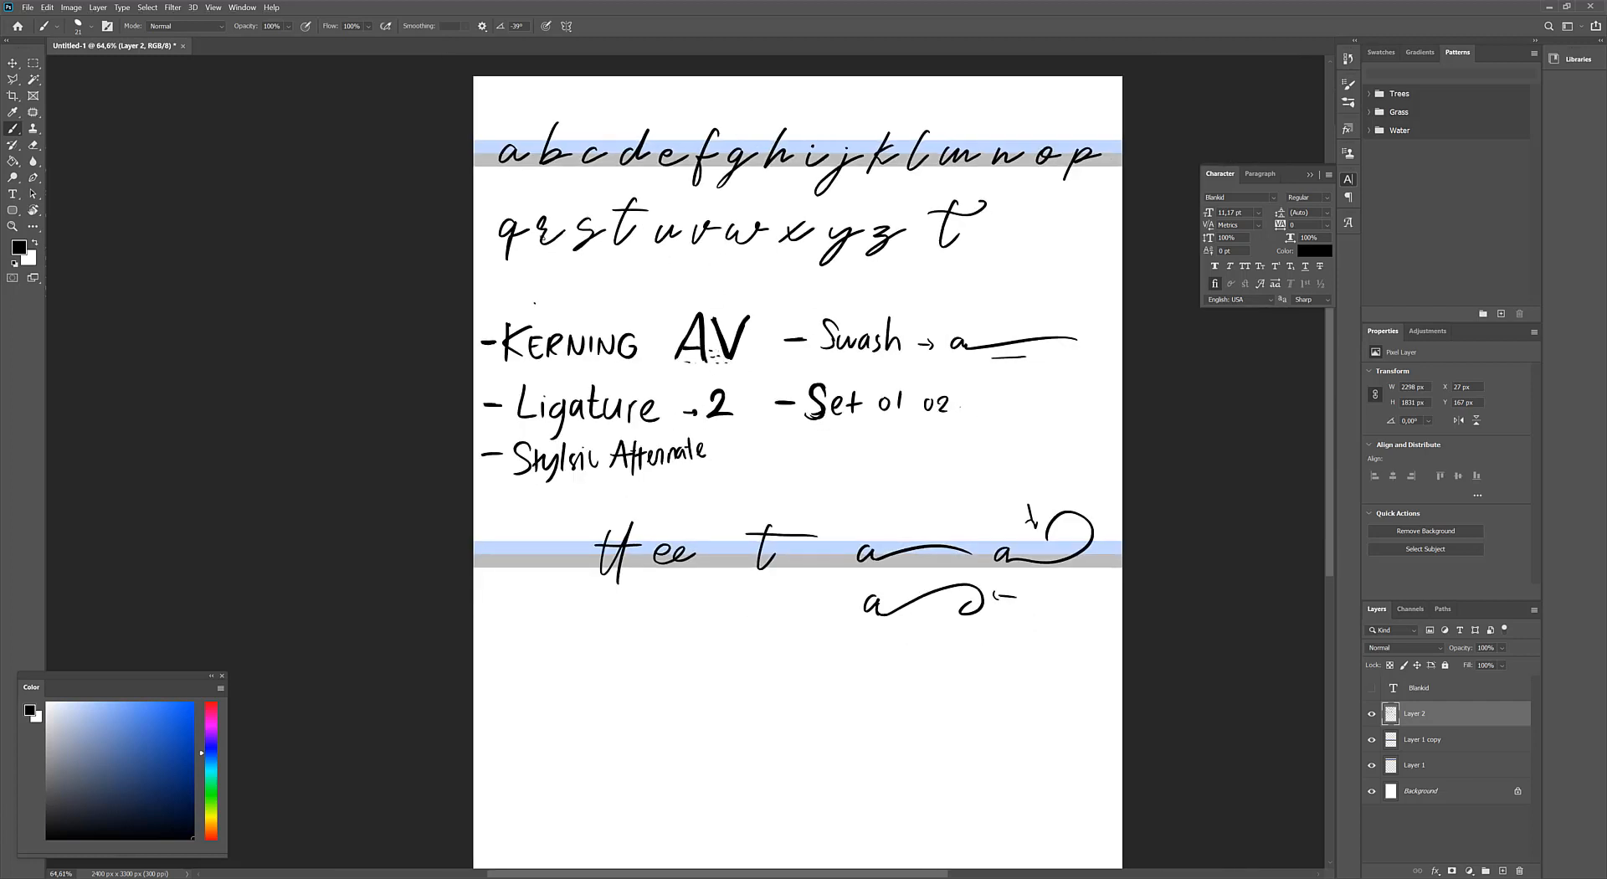
pyautogui.press('v')
pyautogui.click(134, 196)
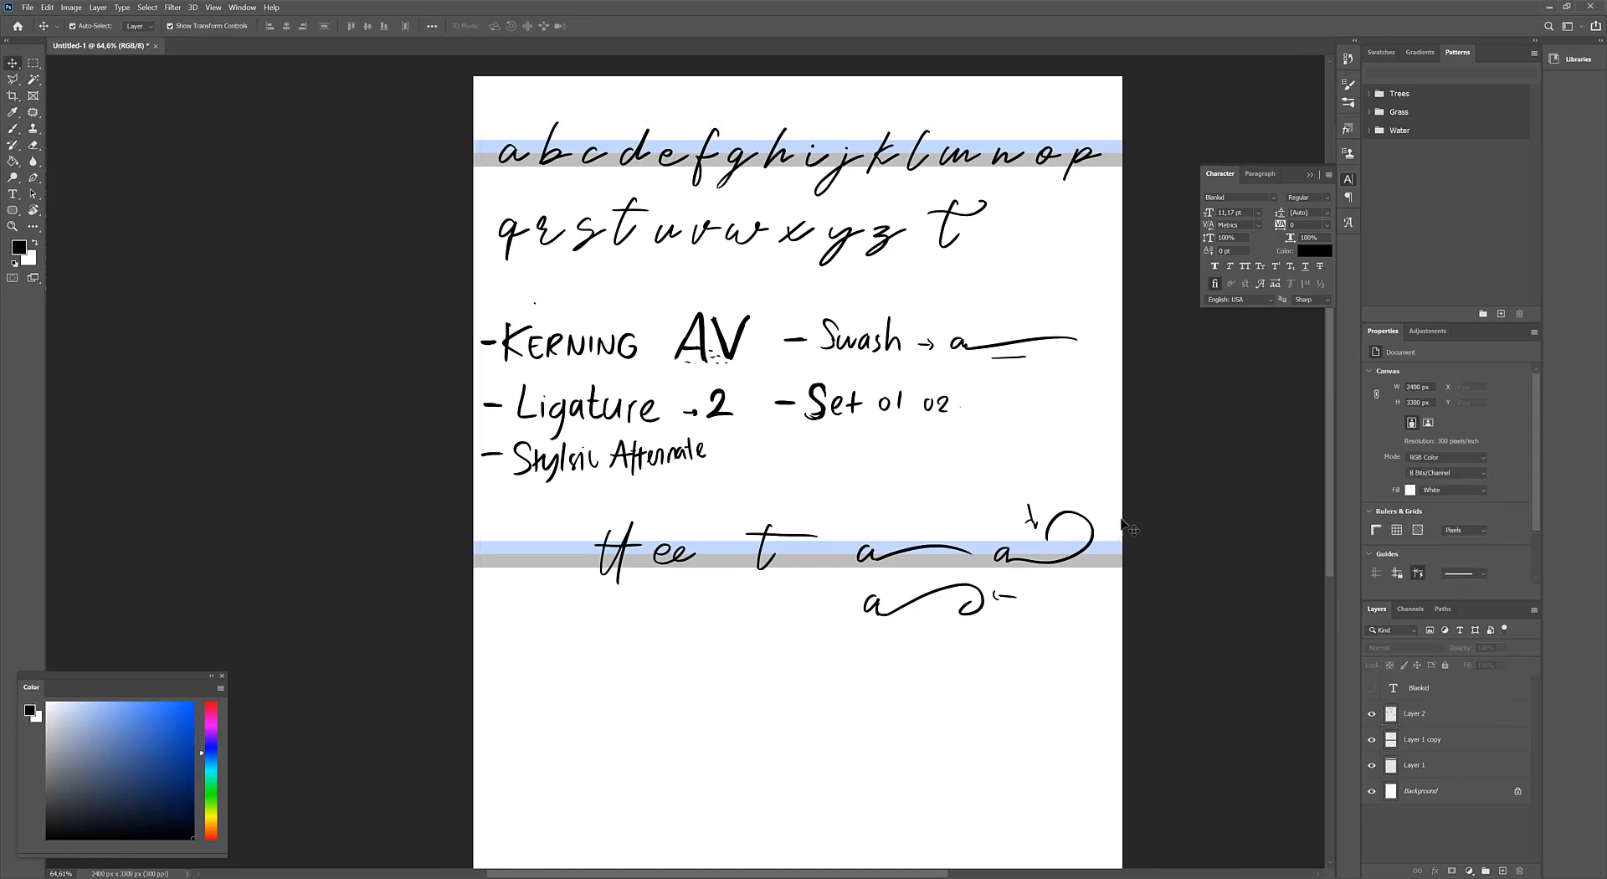
pyautogui.click(540, 559)
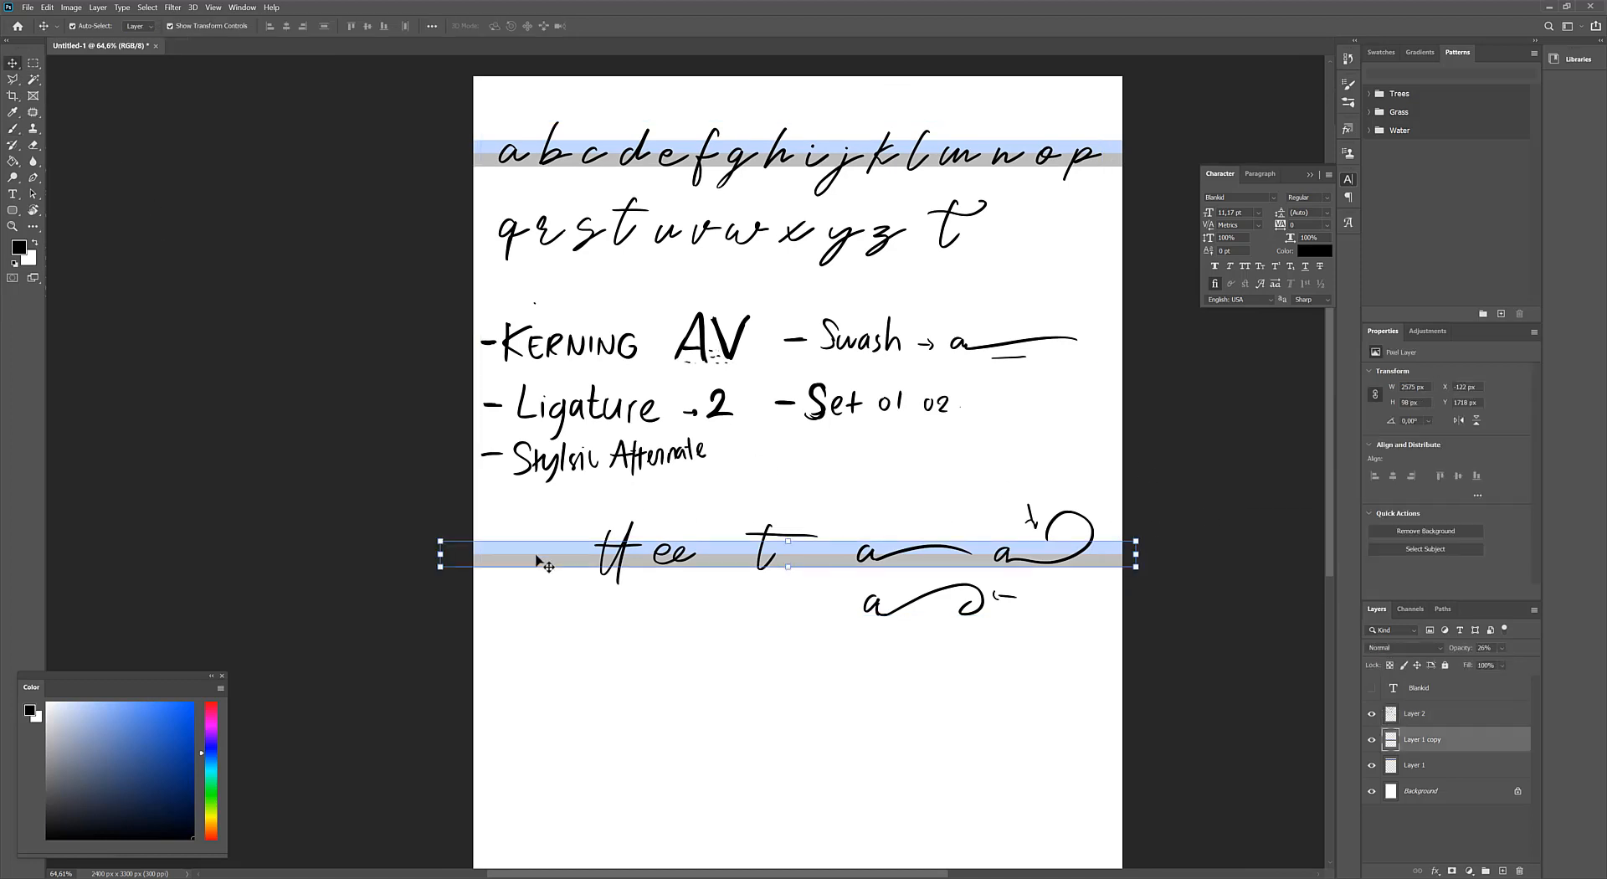
pyautogui.click(1371, 739)
pyautogui.click(1371, 765)
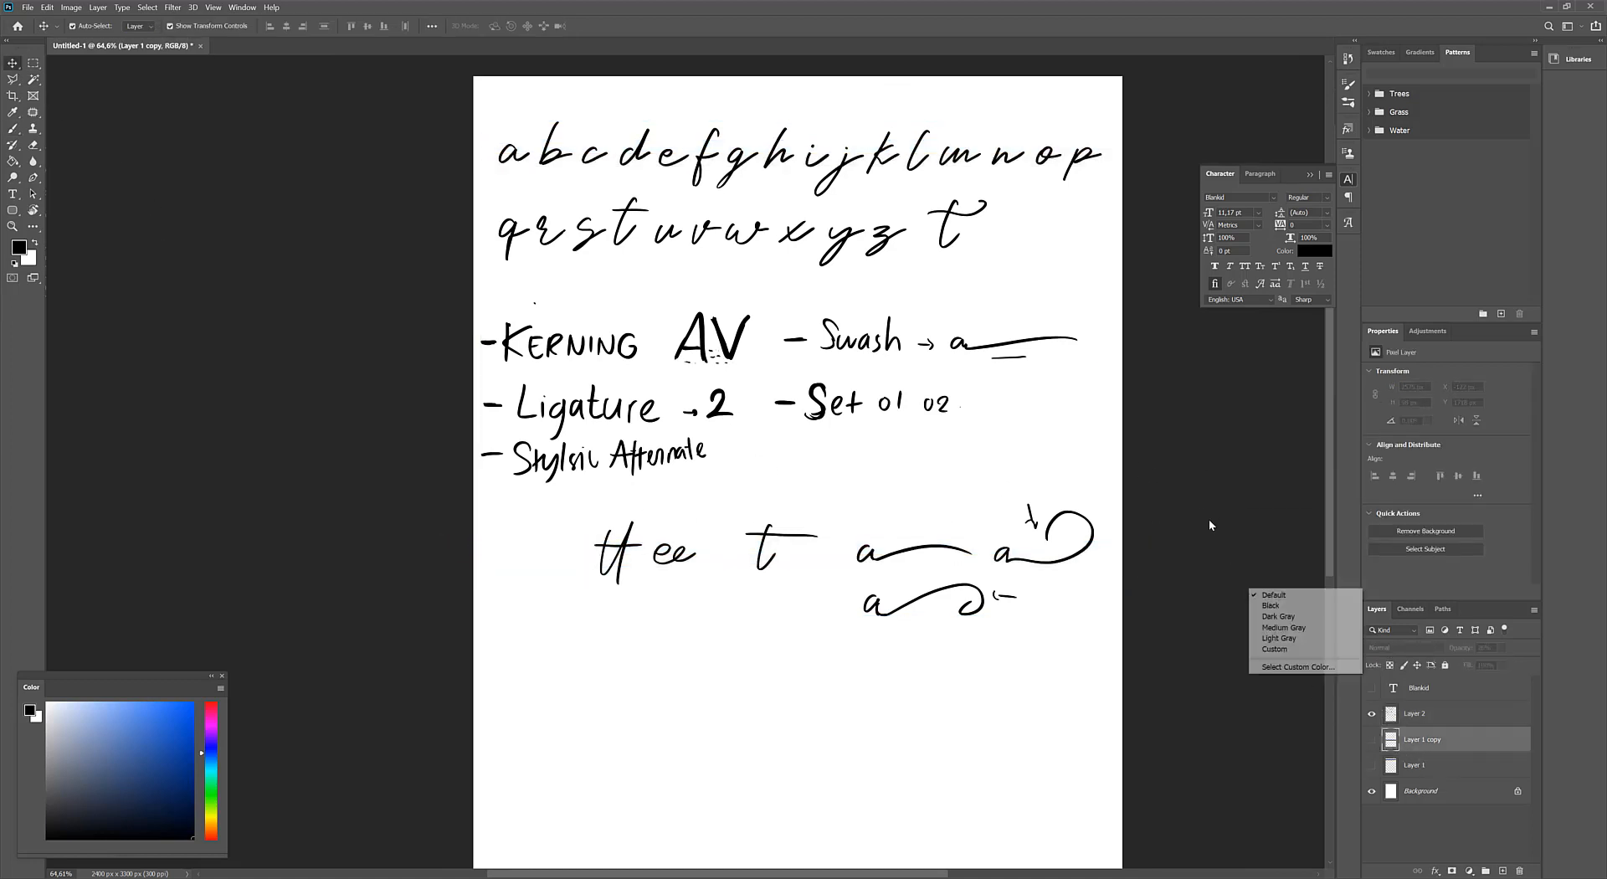
# Delete the handwritten Kerning, Ligature, Stylistic Alternate, Swash and Set notes from Layer 2 and clear the selection
pyautogui.moveTo(559, 343); pyautogui.dragTo(590, 352)
pyautogui.hotkey('ctrl', 'z')
pyautogui.click(33, 63)
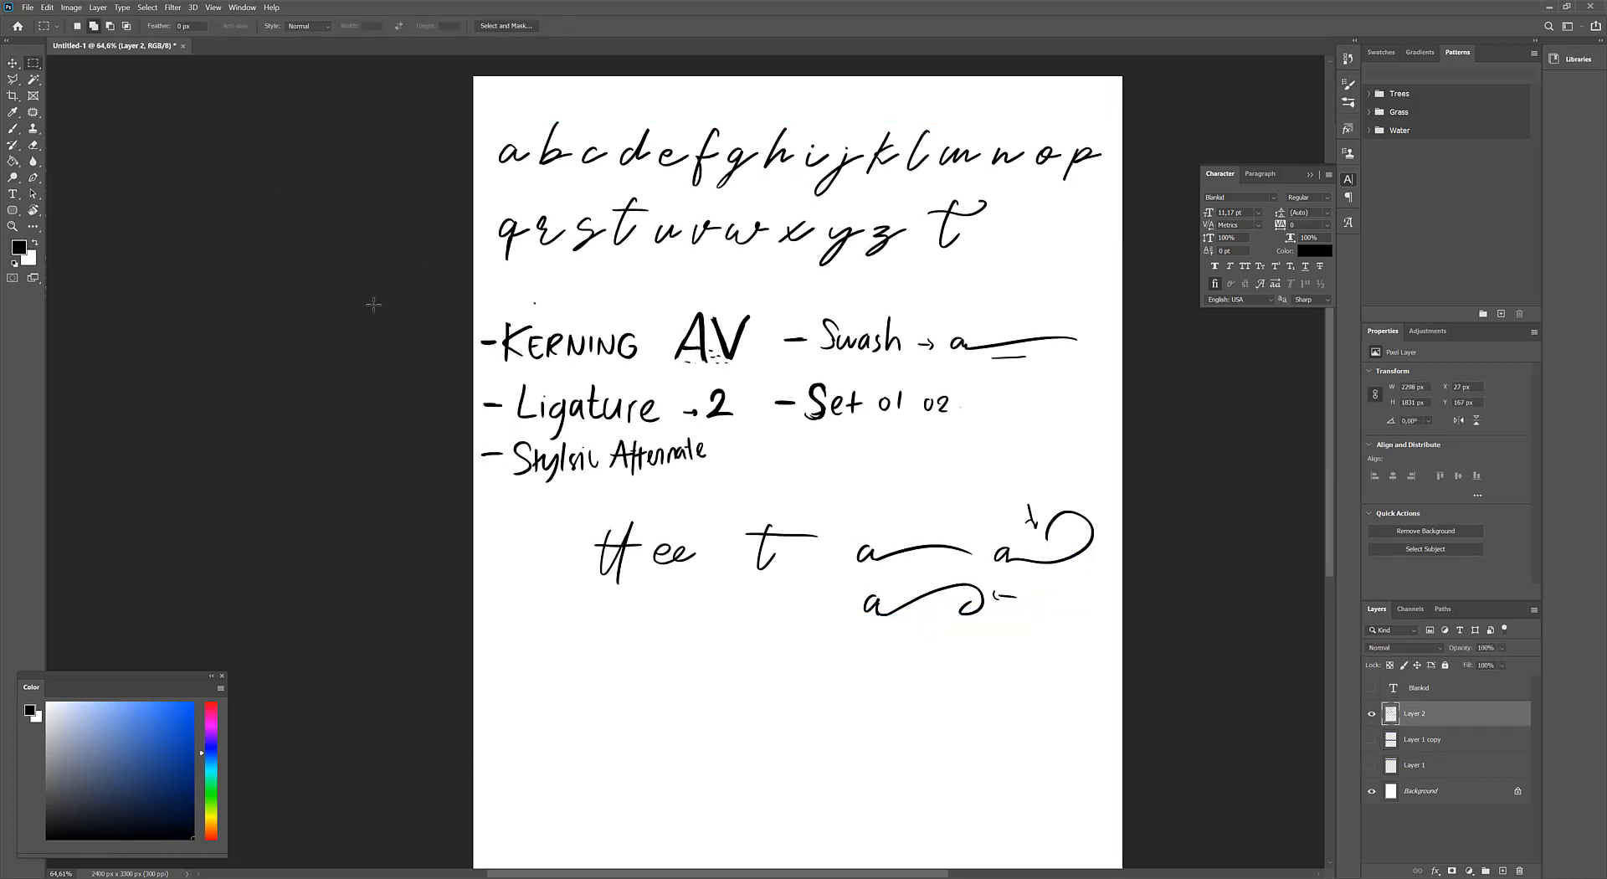
pyautogui.moveTo(452, 301); pyautogui.dragTo(1160, 494)
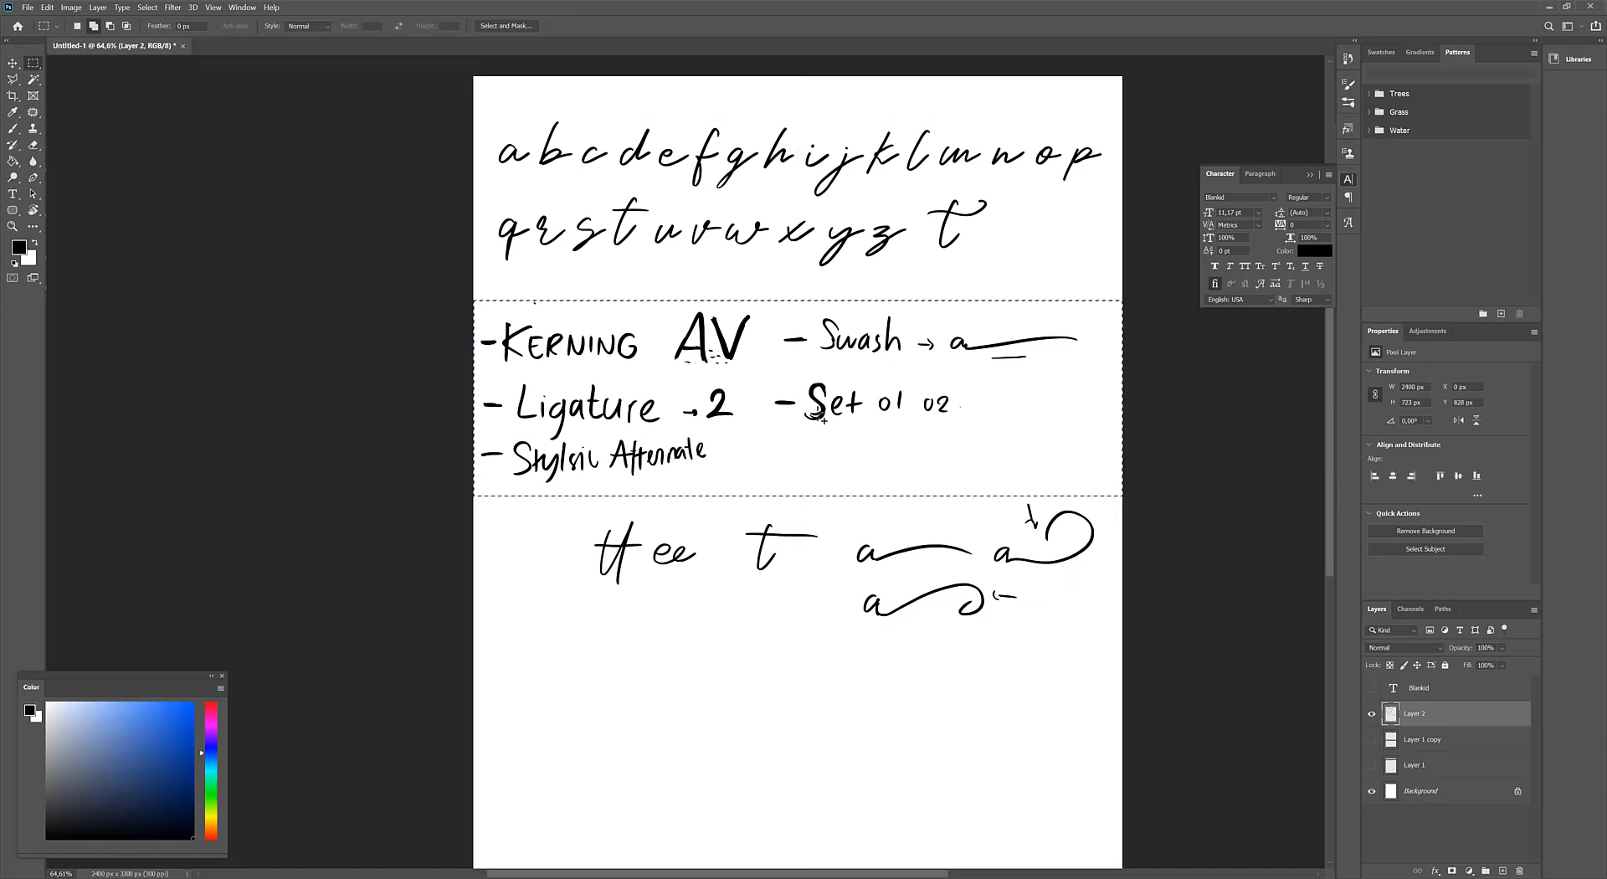
pyautogui.press('Delete')
pyautogui.hotkey('ctrl', 'd')
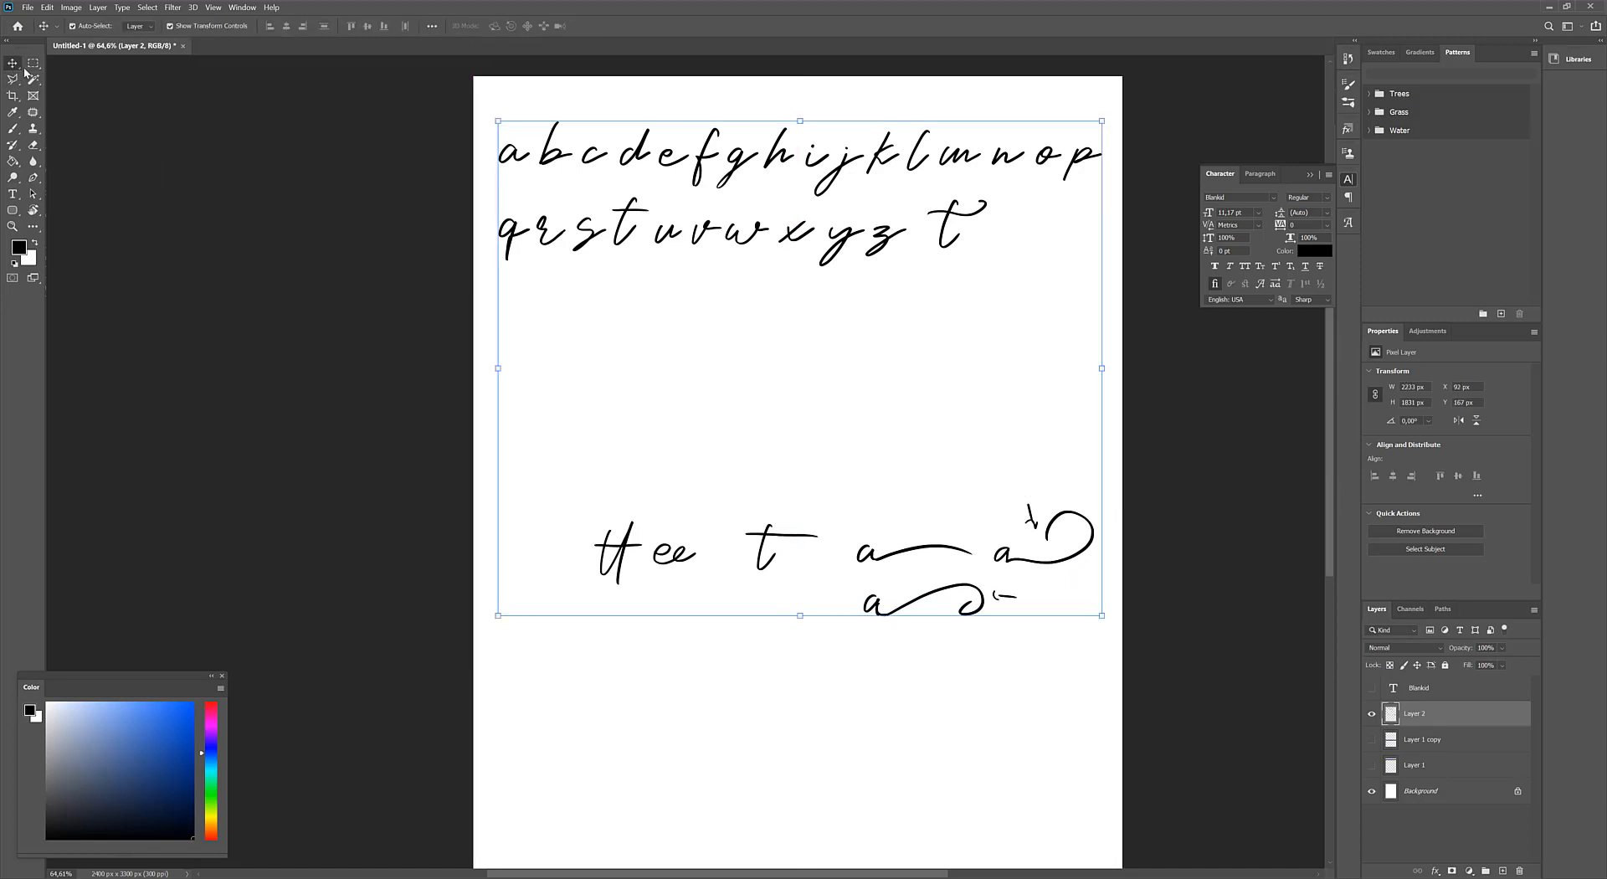
# Select the ligature, alternate t and swash samples and move them up beneath the alphabet, to about X 108 px, Y 712 px
pyautogui.moveTo(414, 429); pyautogui.dragTo(1148, 669)
pyautogui.press('v')
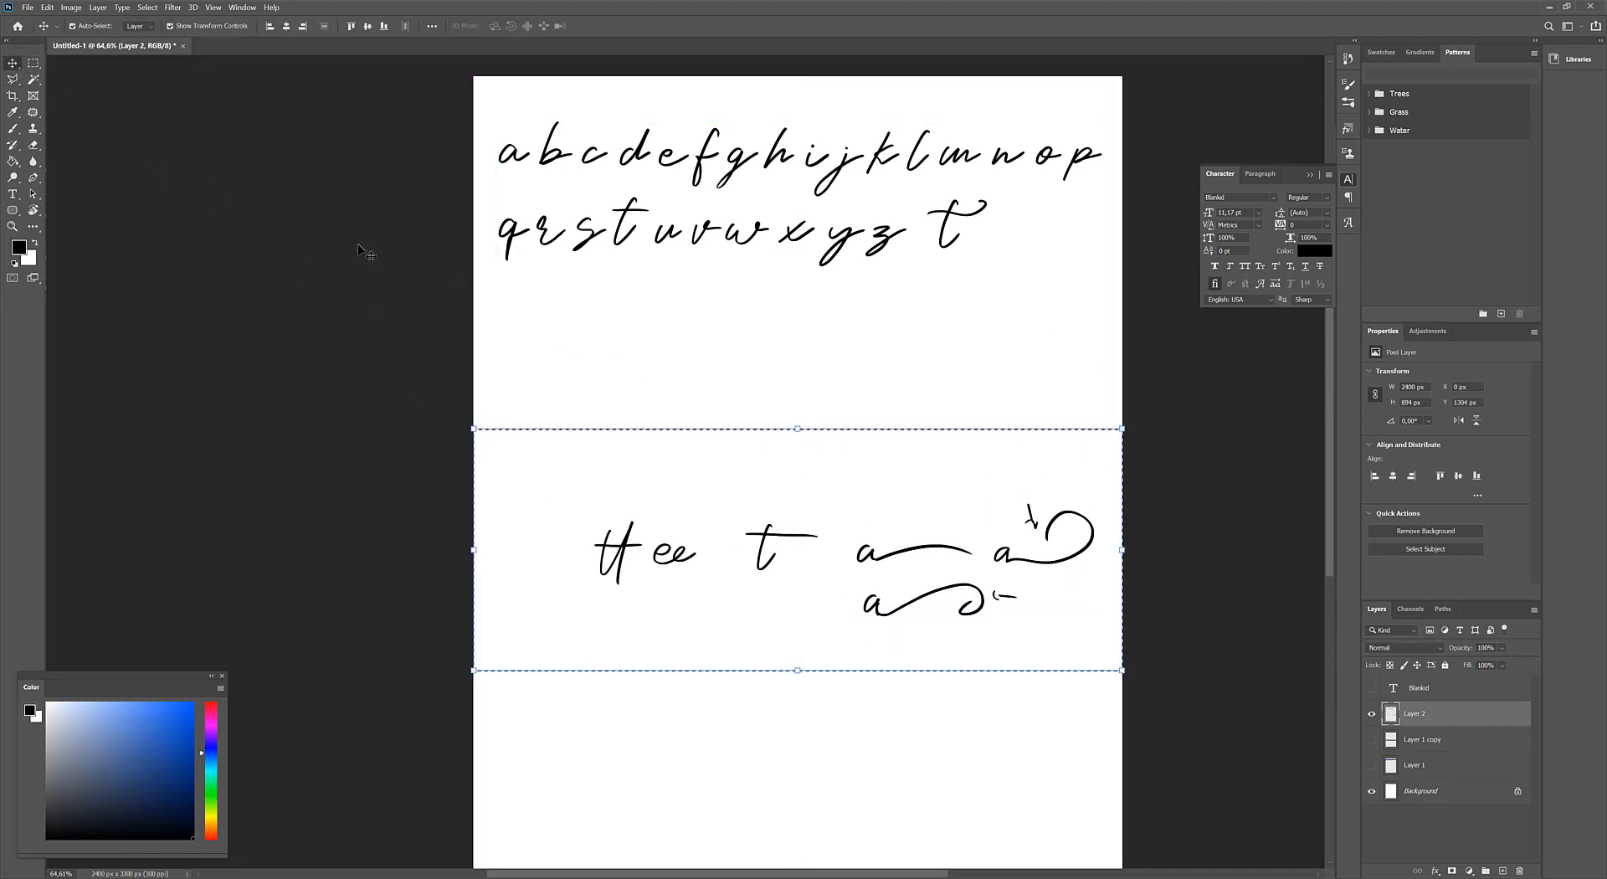
pyautogui.moveTo(775, 548); pyautogui.dragTo(683, 313)
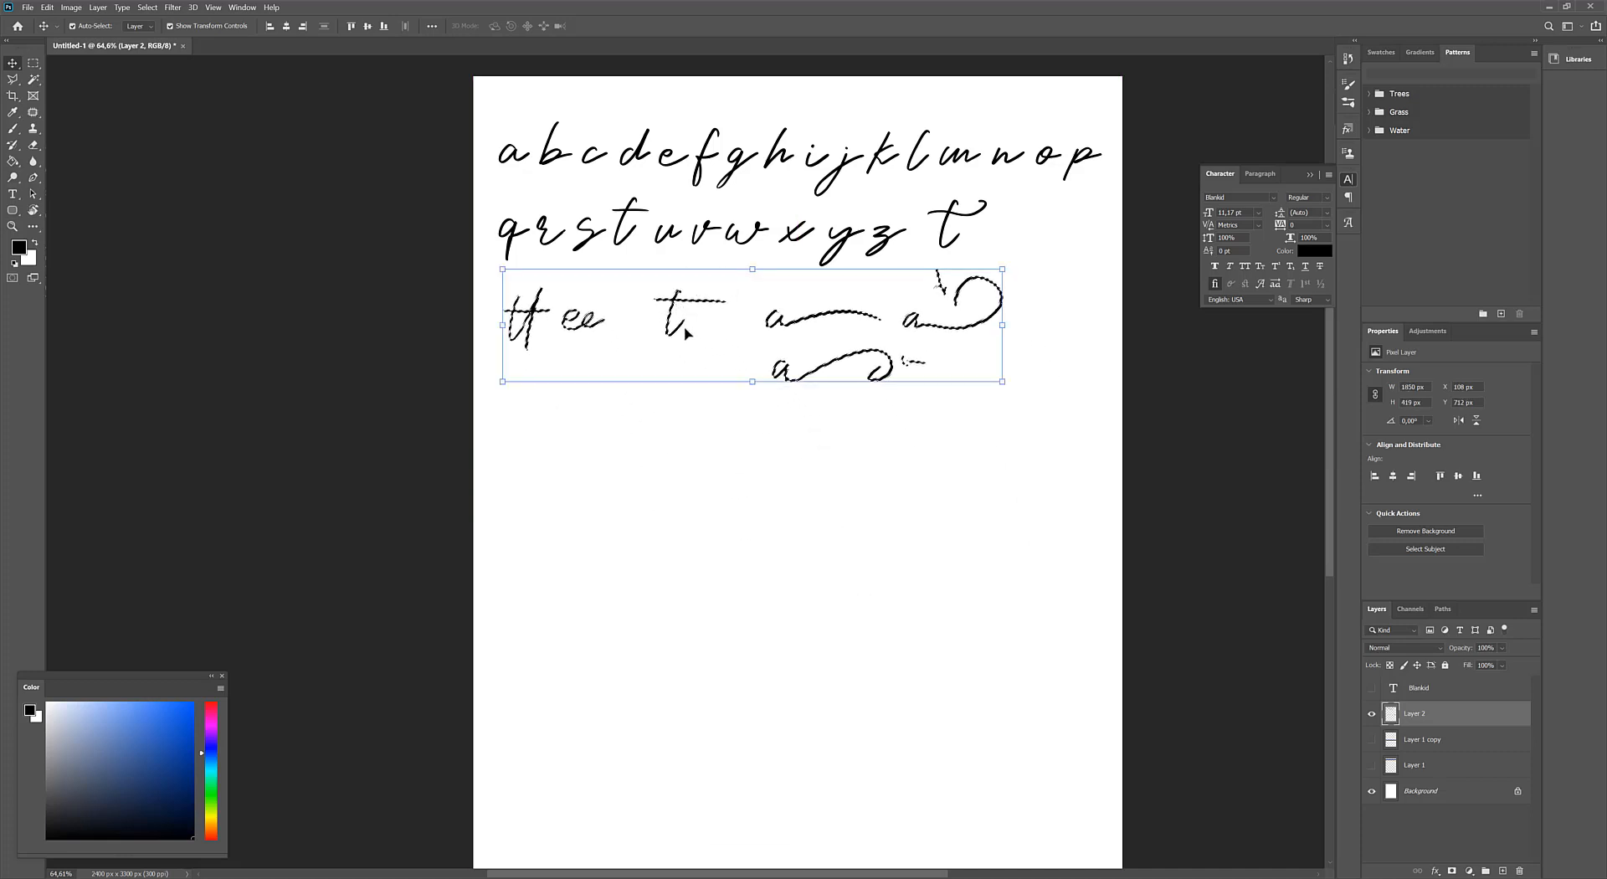
# Clear the selection and save the lettering sheet as Untitled-1.jpg in the OPENTYPE folder
pyautogui.hotkey('ctrl', 'd')
pyautogui.rightClick(1213, 451)
pyautogui.rightClick(1184, 404)
pyautogui.click(1166, 368)
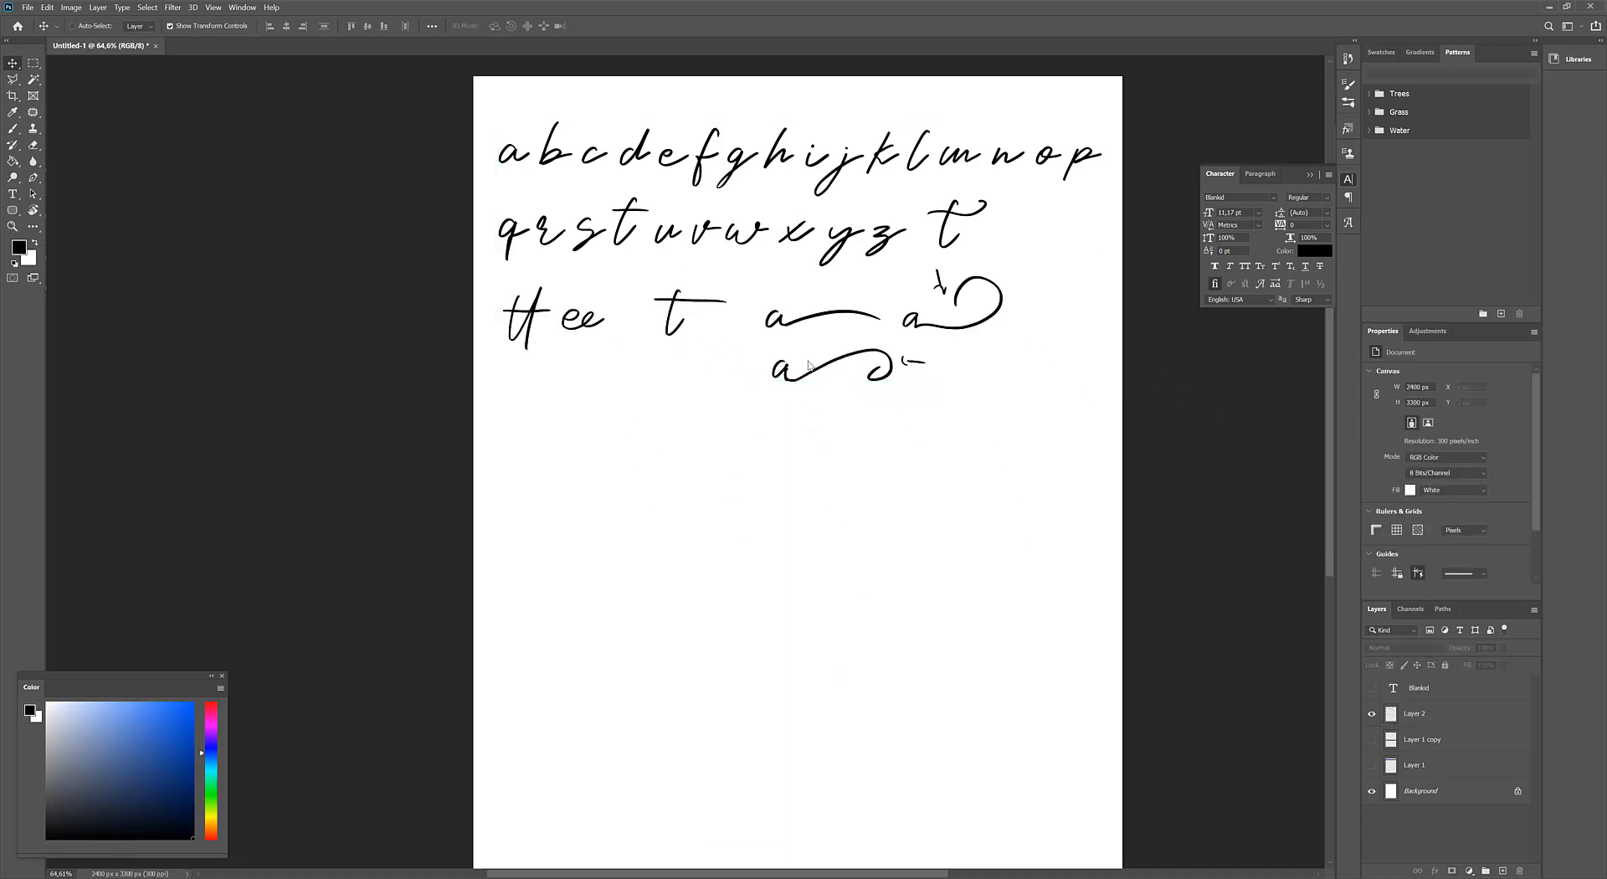
pyautogui.hotkey('ctrl', 's')
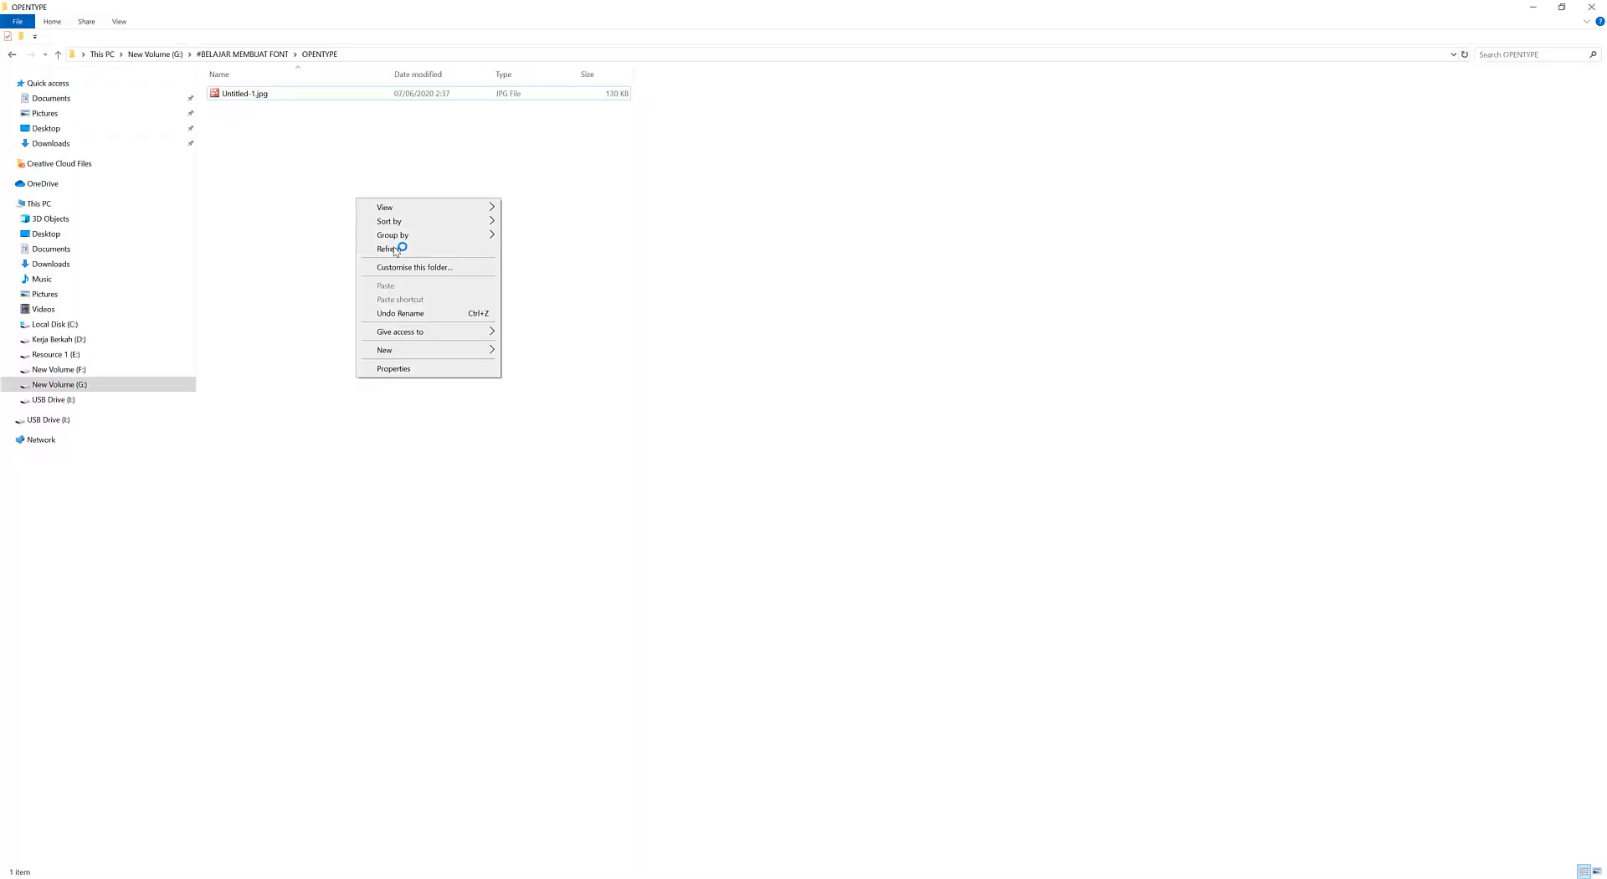
# In Microsoft Office Picture Manager, crop the empty lower part off Untitled-1.jpg to 2400 x 1195 pixels and save the picture
pyautogui.click(402, 249)
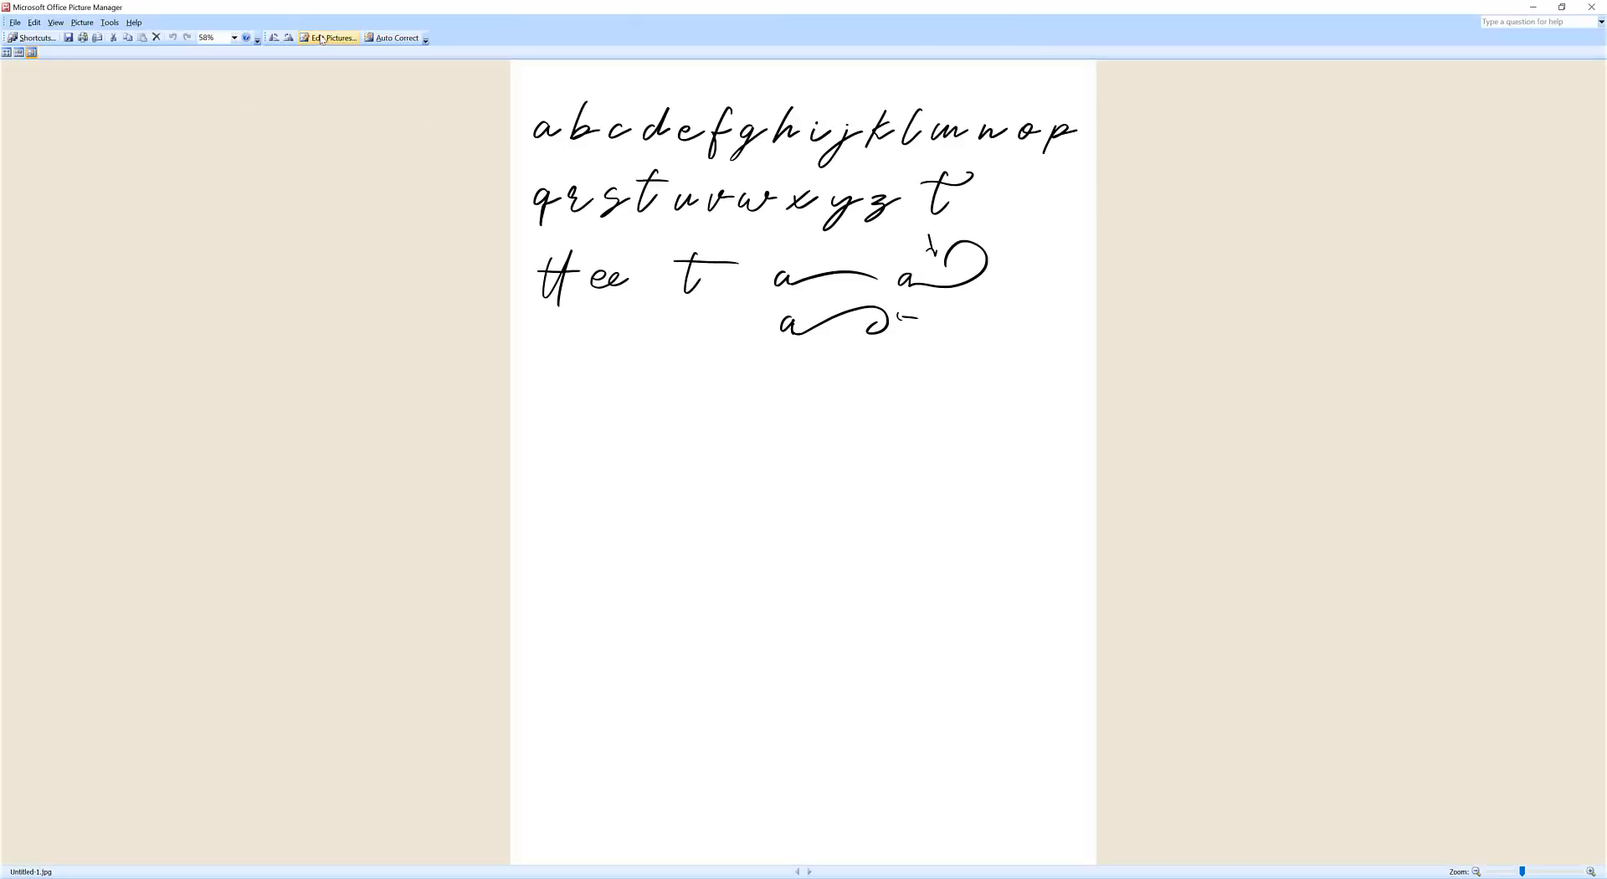
pyautogui.click(322, 39)
pyautogui.click(1467, 194)
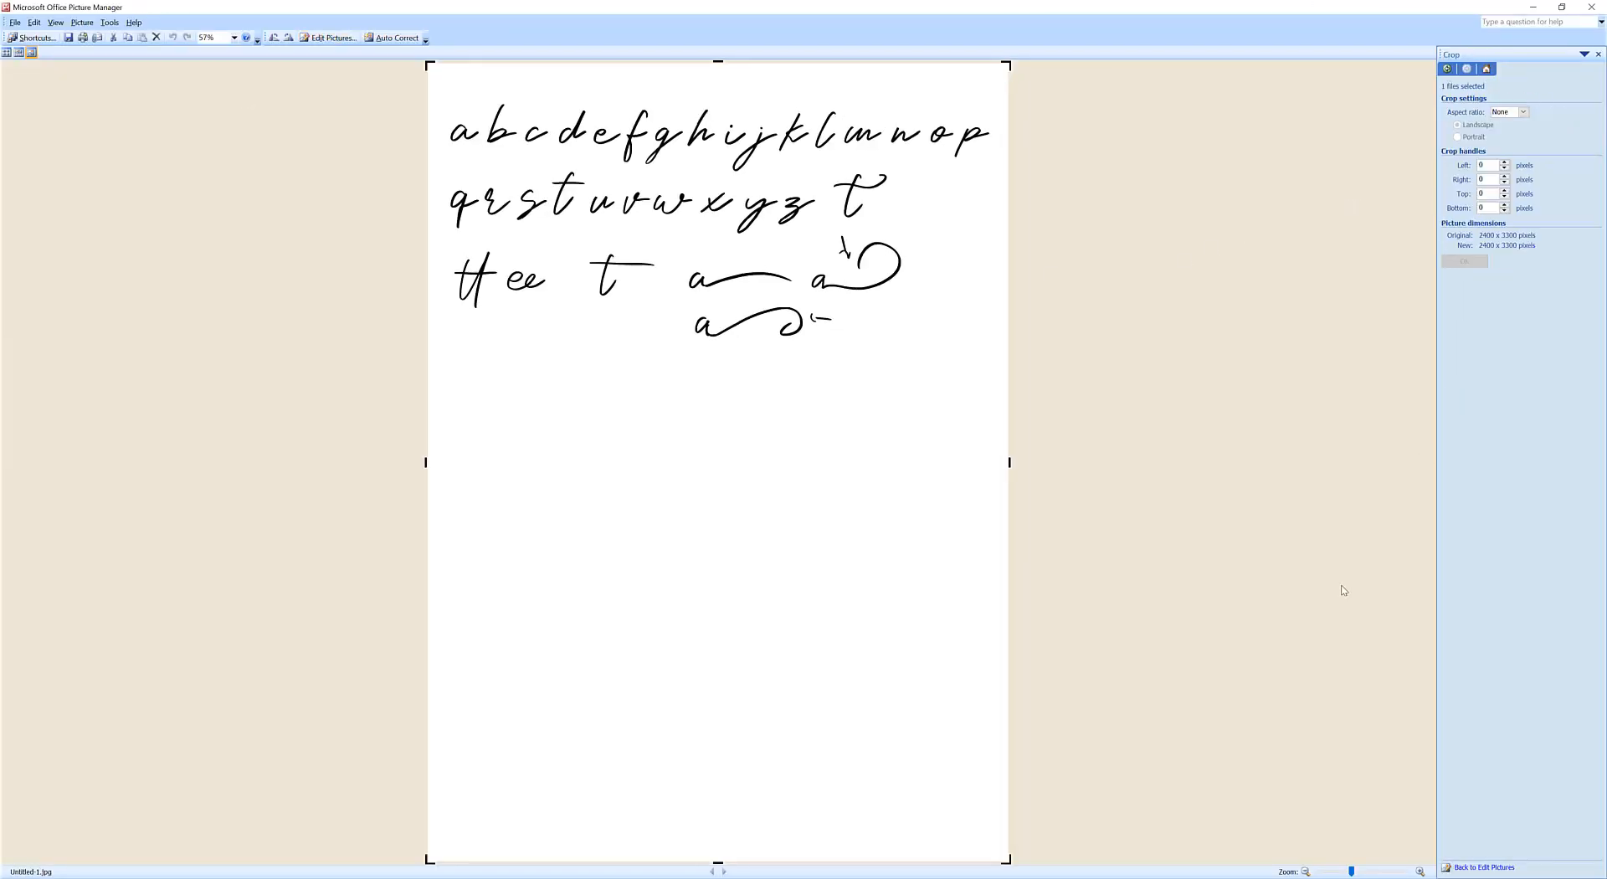
pyautogui.moveTo(1004, 857); pyautogui.dragTo(1017, 350)
pyautogui.click(1465, 262)
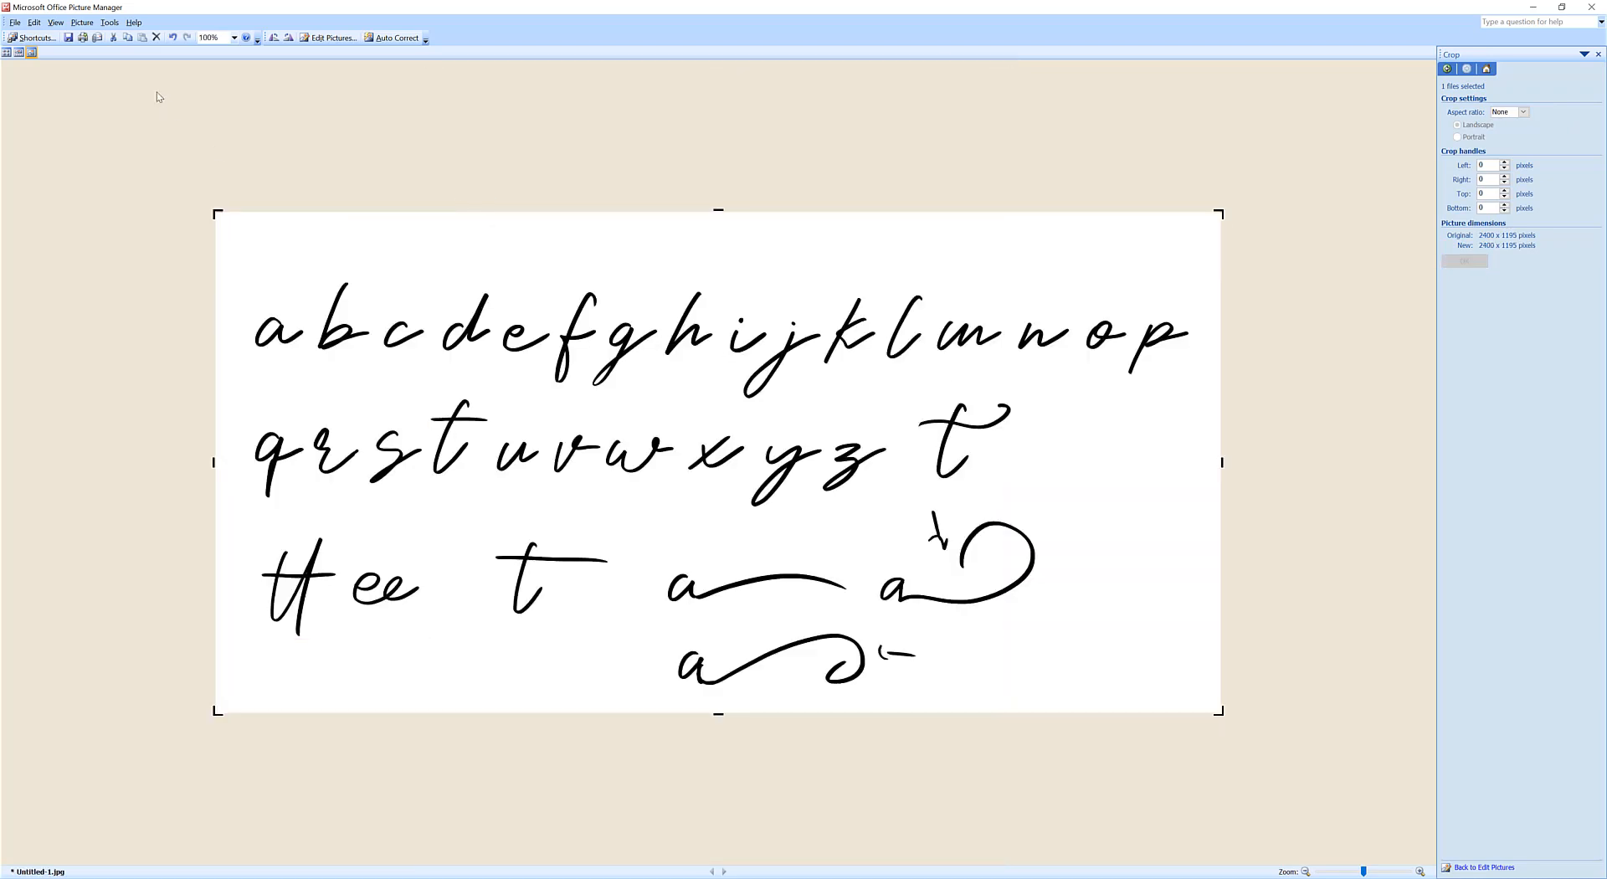
pyautogui.click(67, 38)
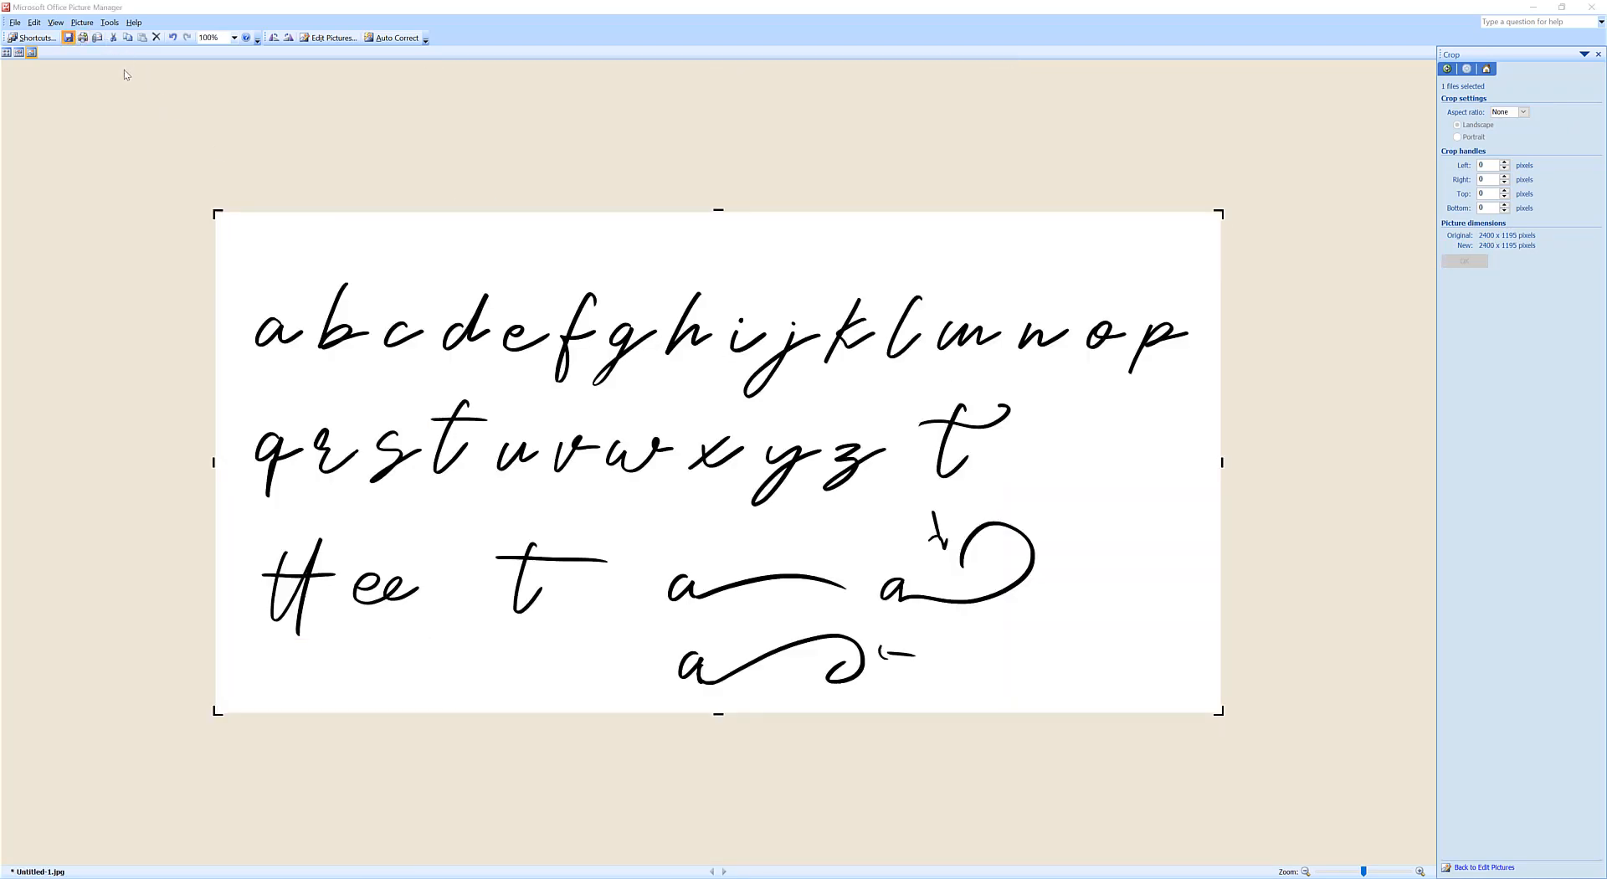
pyautogui.click(1589, 9)
# Start Adobe Illustrator, open the cropped Untitled-1.jpg from the OPENTYPE folder in it, and decline the Touch workspace
pyautogui.rightClick(613, 236)
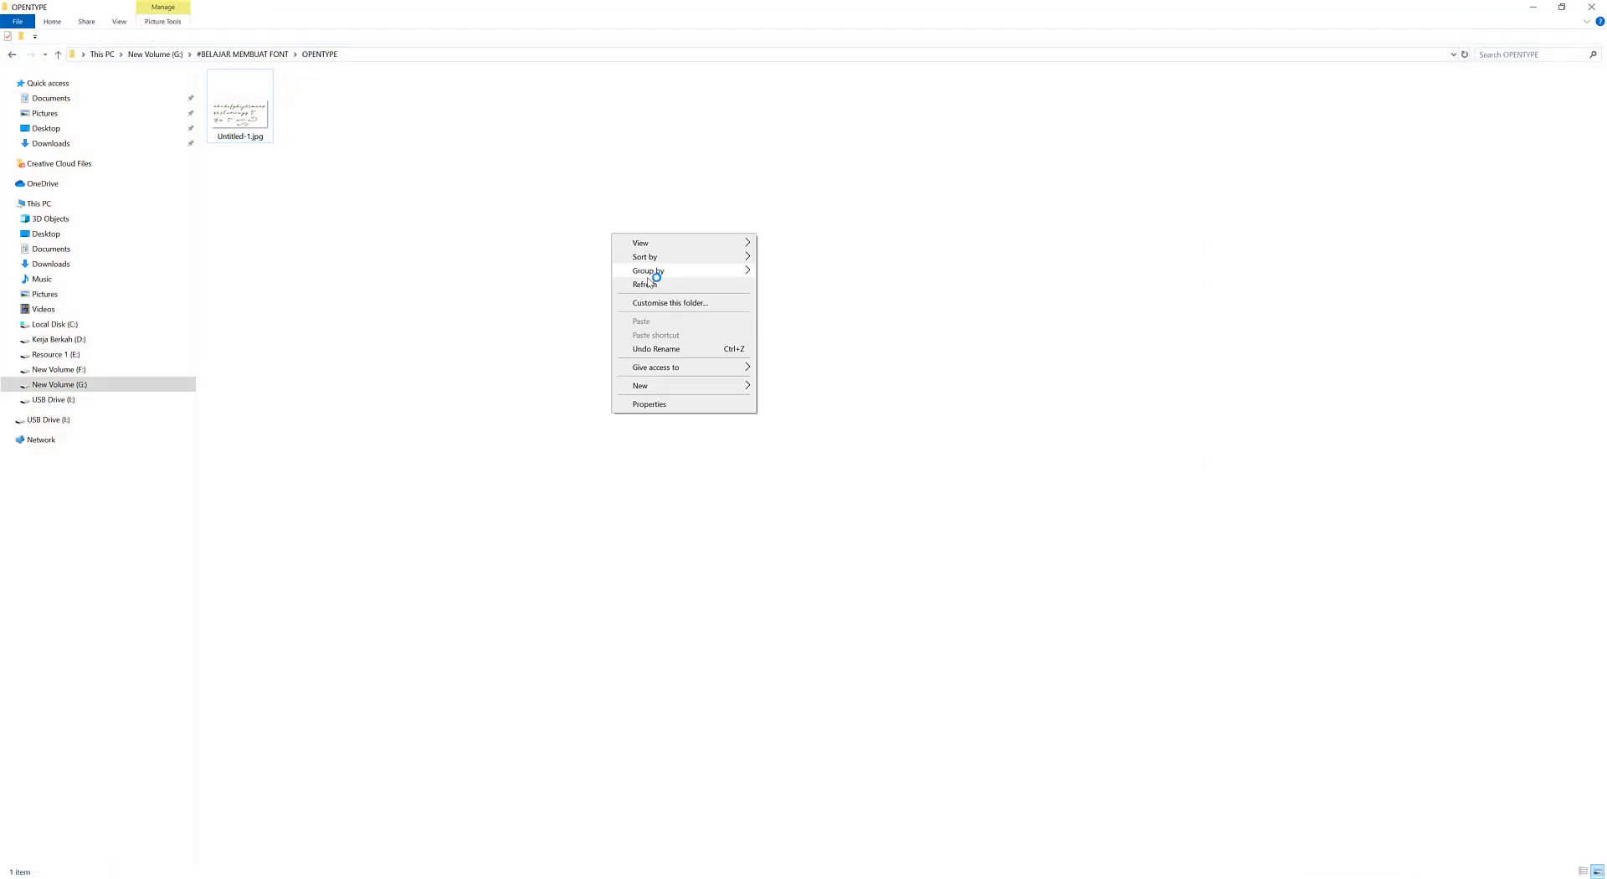
pyautogui.click(647, 284)
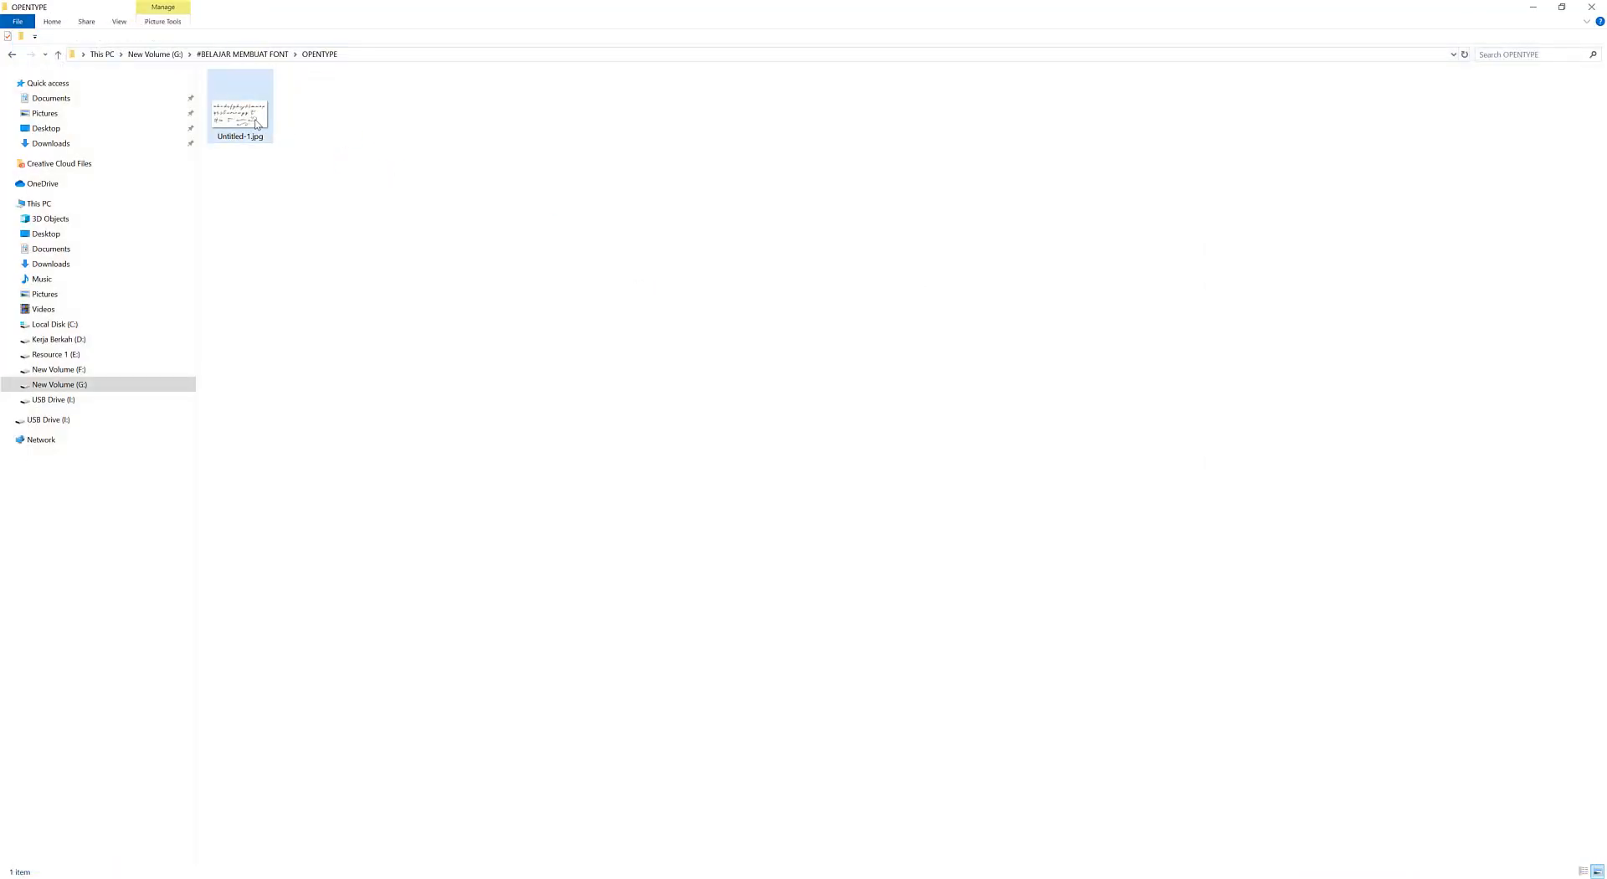
pyautogui.moveTo(256, 123); pyautogui.dragTo(335, 254)
pyautogui.moveTo(252, 119); pyautogui.dragTo(764, 877)
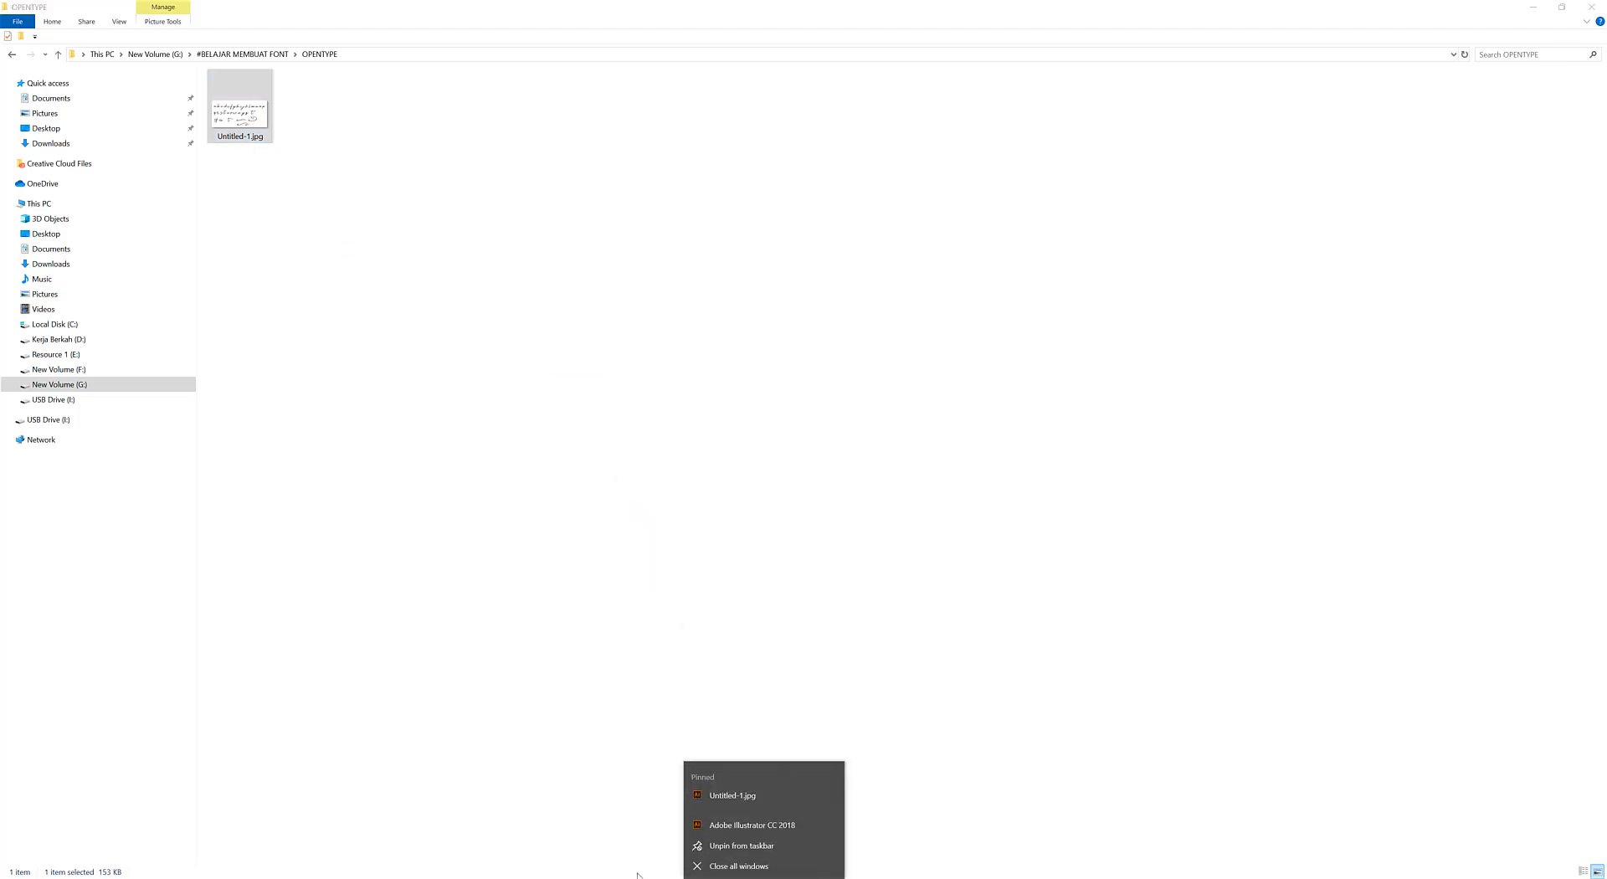
pyautogui.click(763, 877)
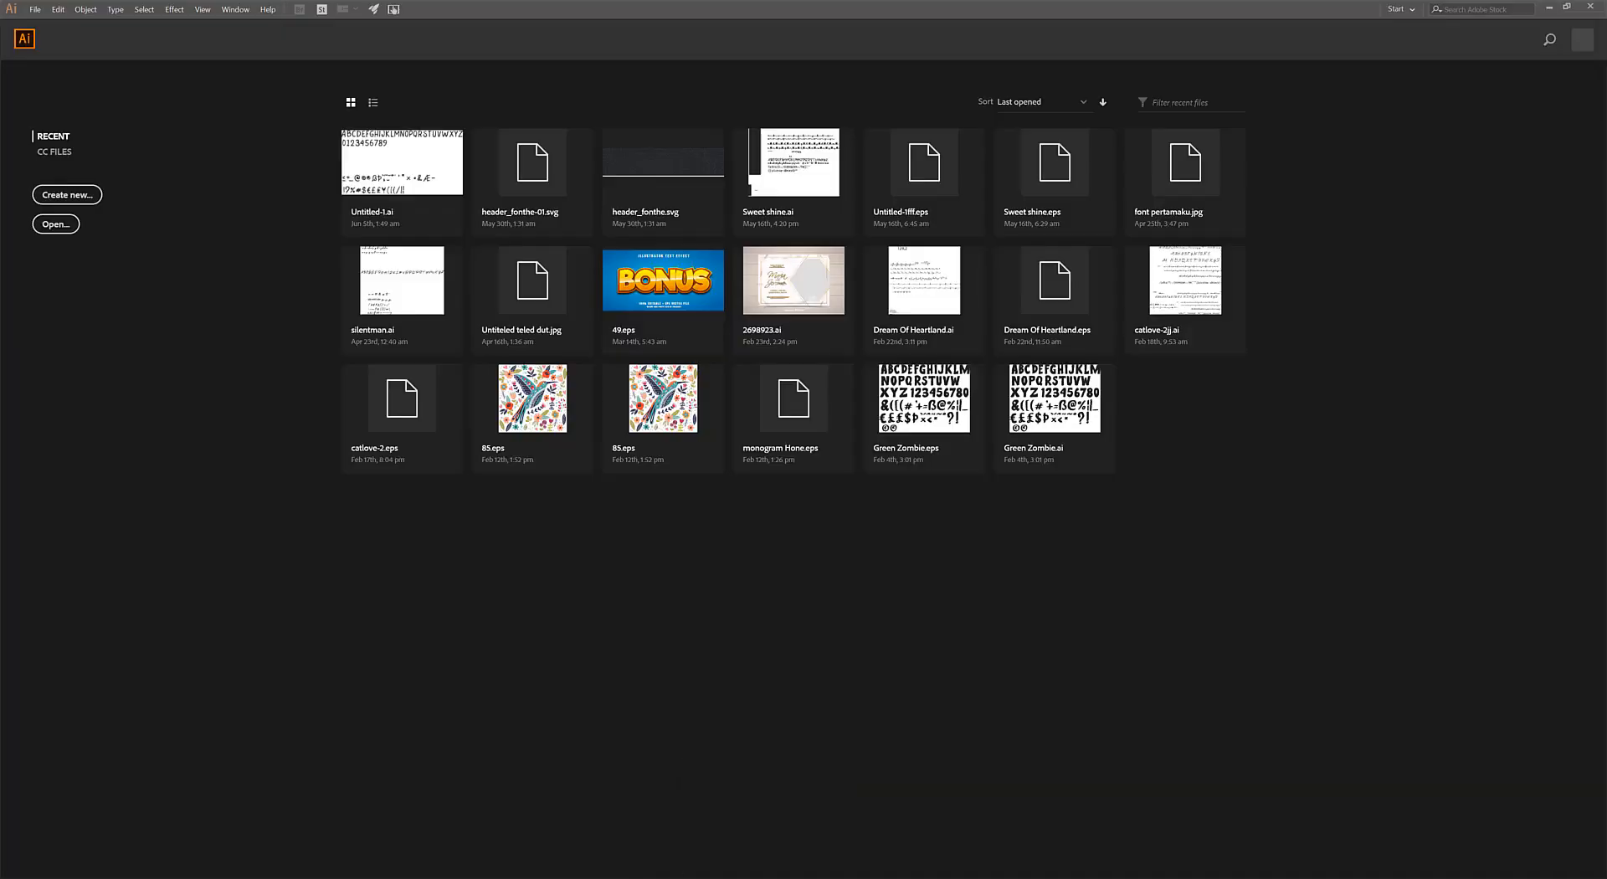
pyautogui.hotkey('alt', 'Tab')
pyautogui.moveTo(224, 123); pyautogui.dragTo(737, 527)
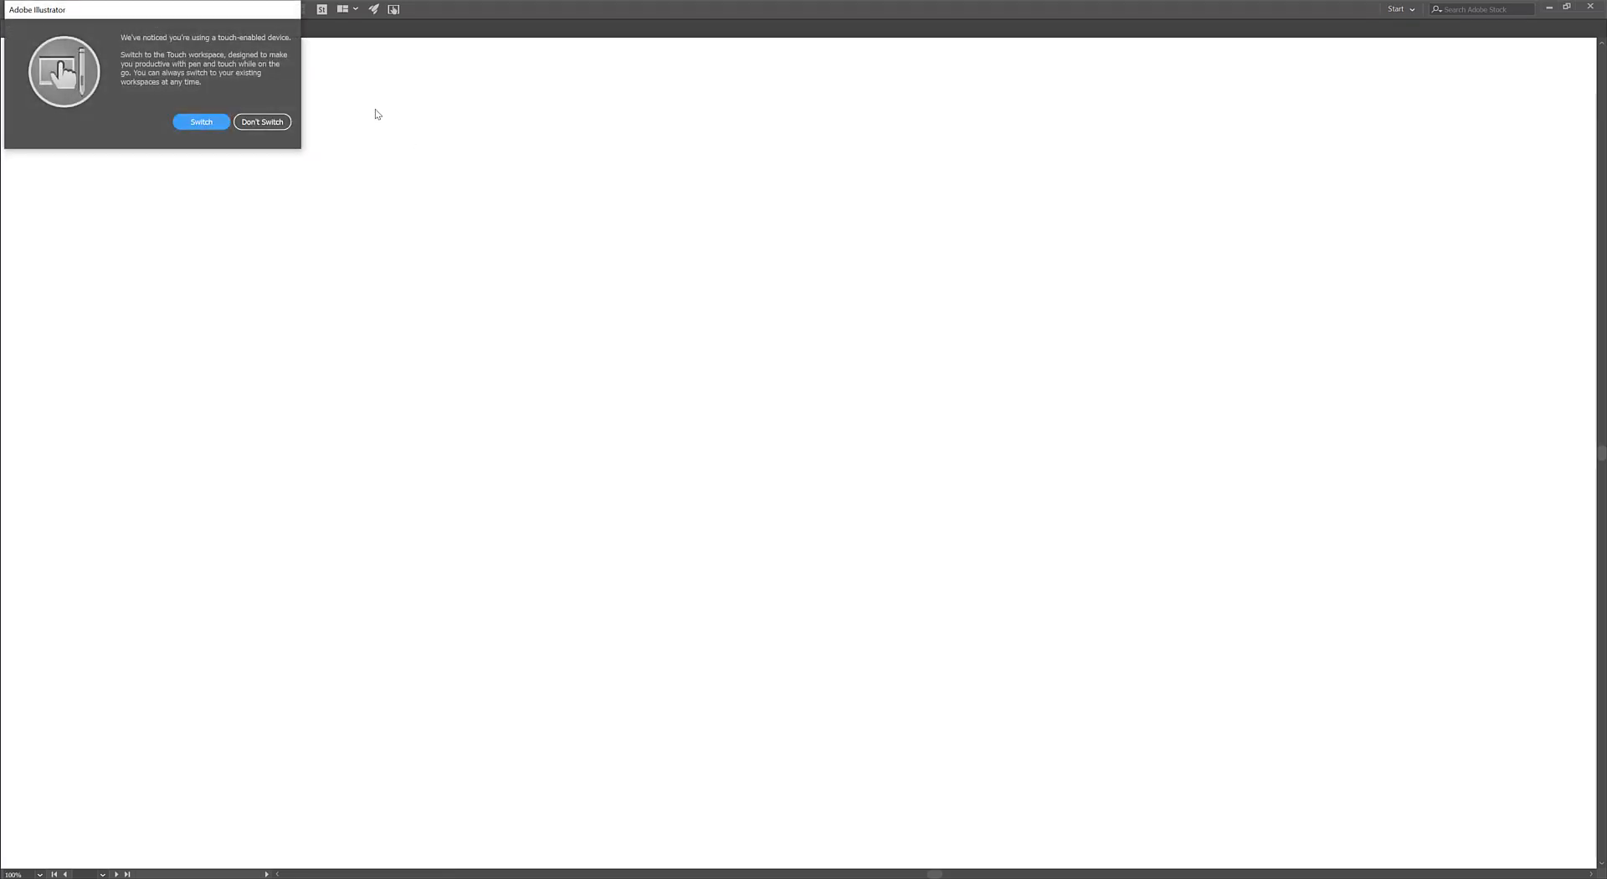
pyautogui.click(249, 123)
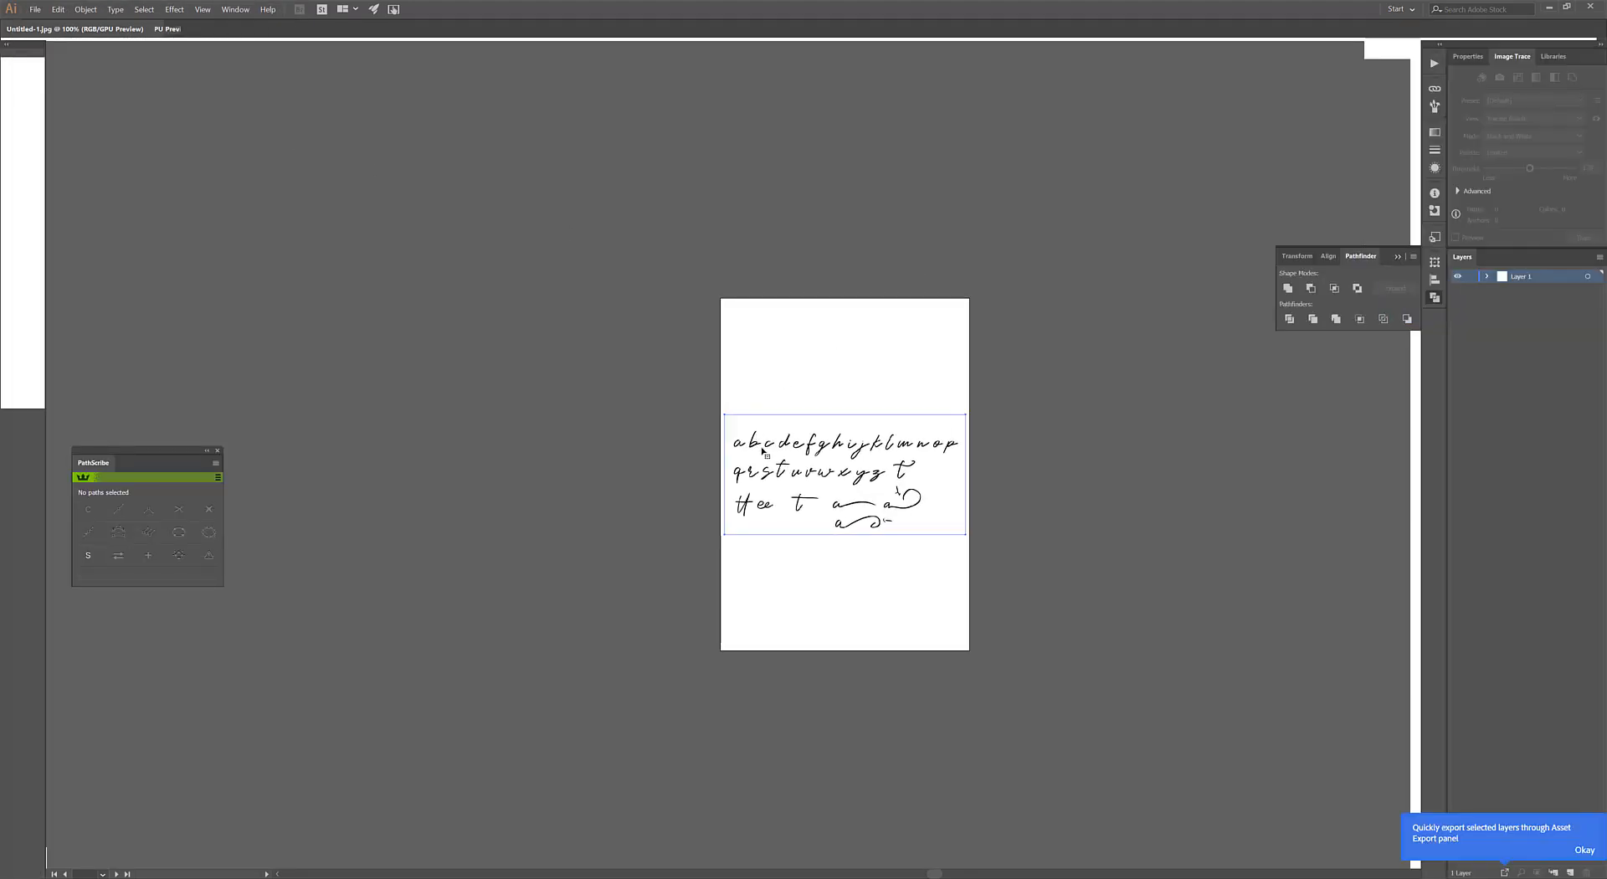
# Trace the lettering image with the Silhouettes preset and expand the tracing into paths
pyautogui.click(301, 31)
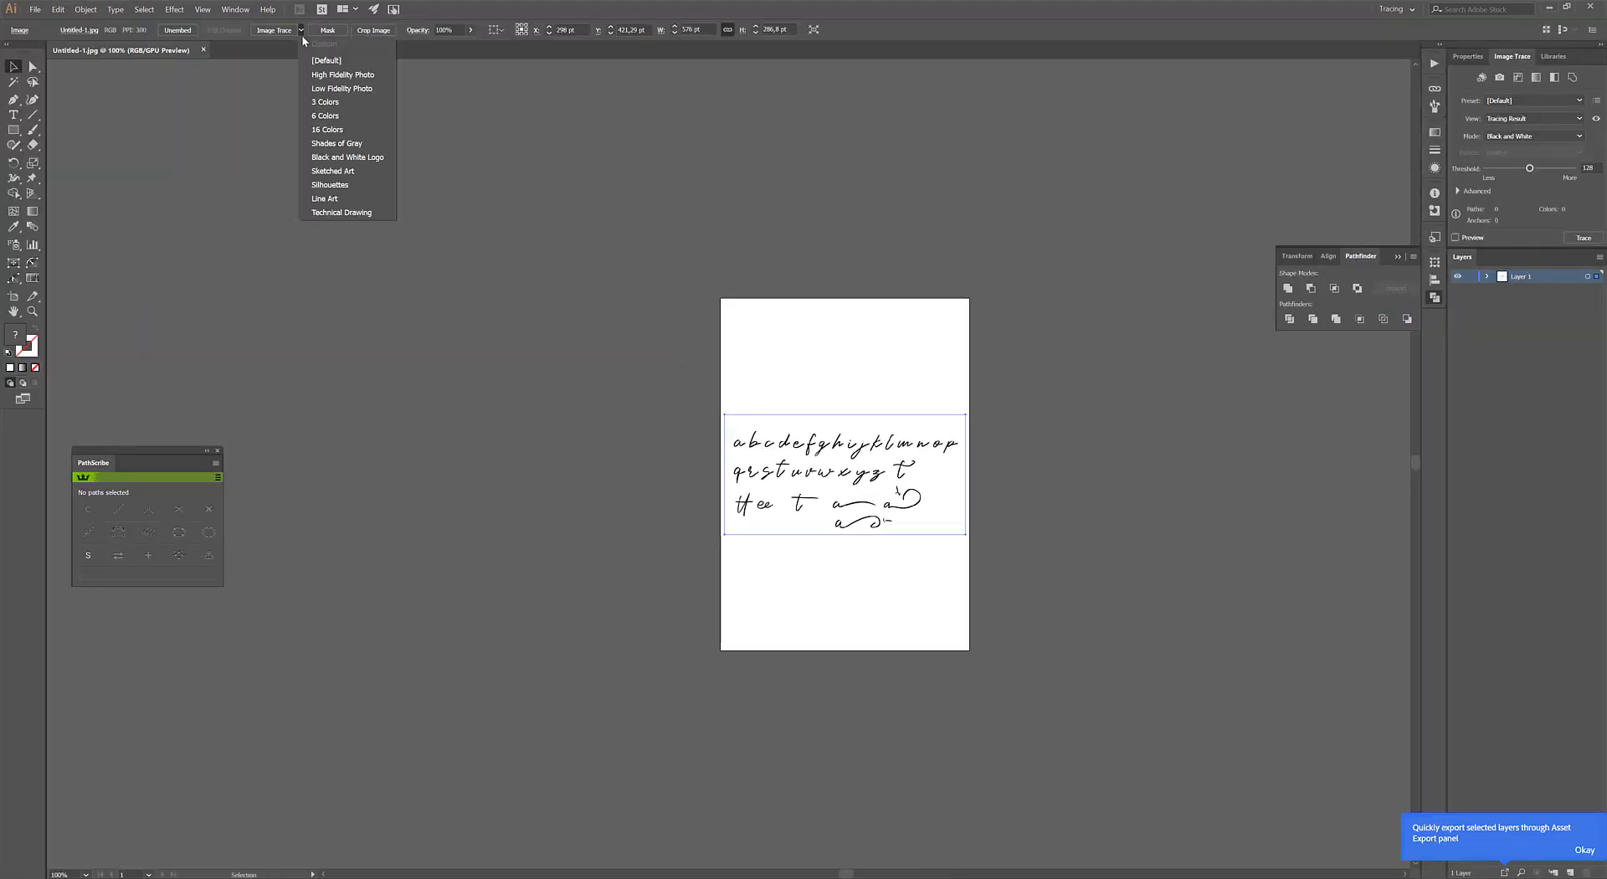
pyautogui.click(351, 184)
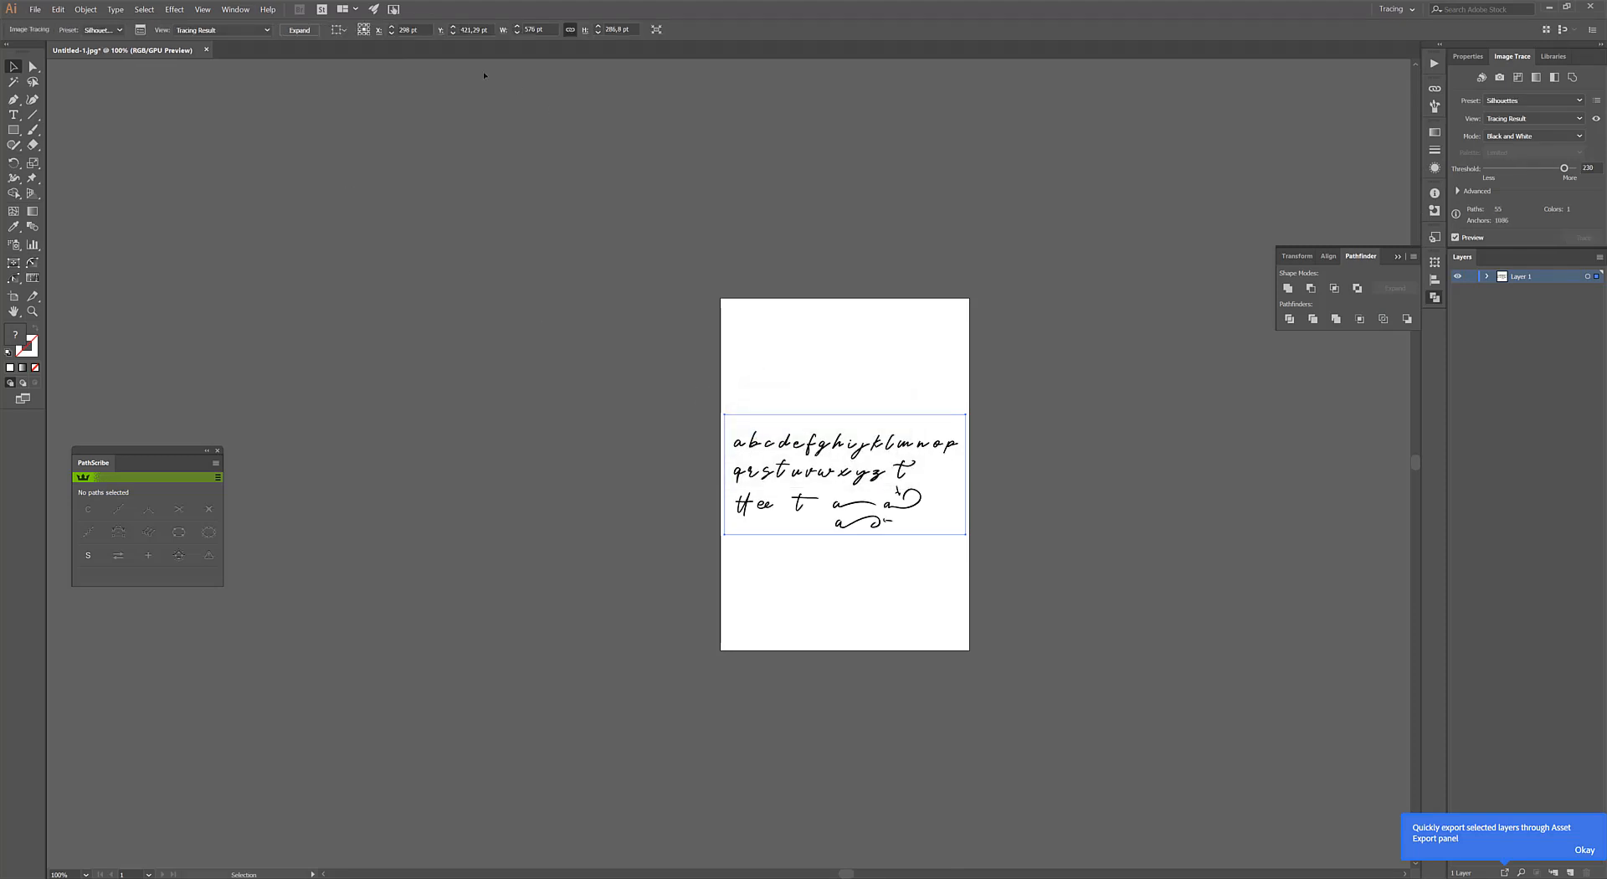
pyautogui.click(299, 30)
# Examine the expanded letter outlines on the artboard for tracing quality
pyautogui.scroll(2, 980, 571)
pyautogui.press('super')
pyautogui.press('super')
pyautogui.scroll(1, 979, 571)
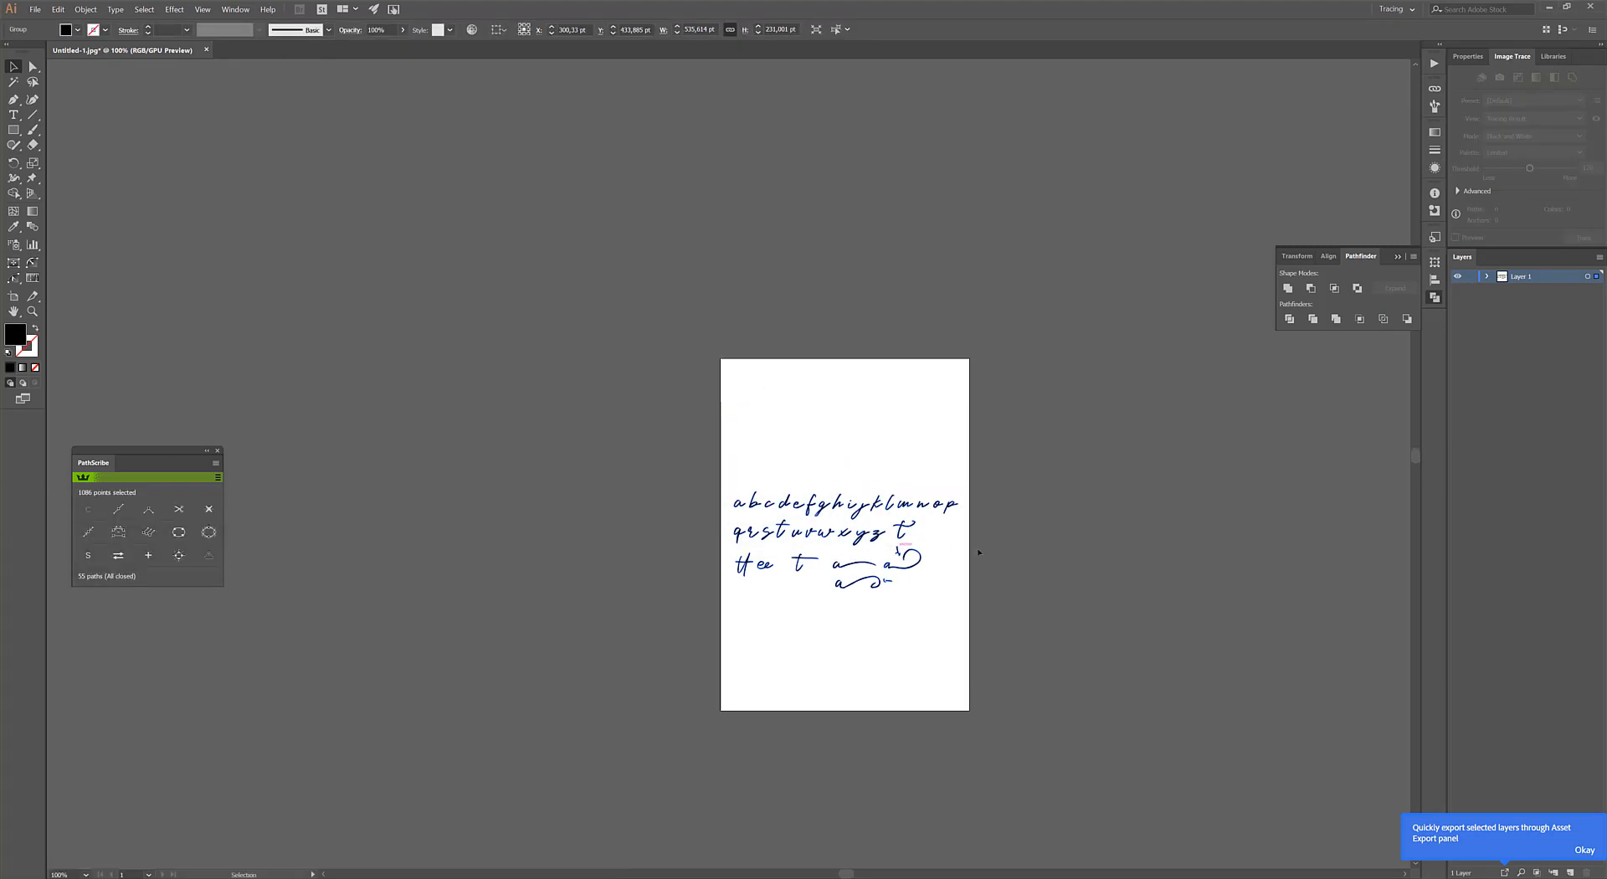
pyautogui.scroll(3, 843, 593)
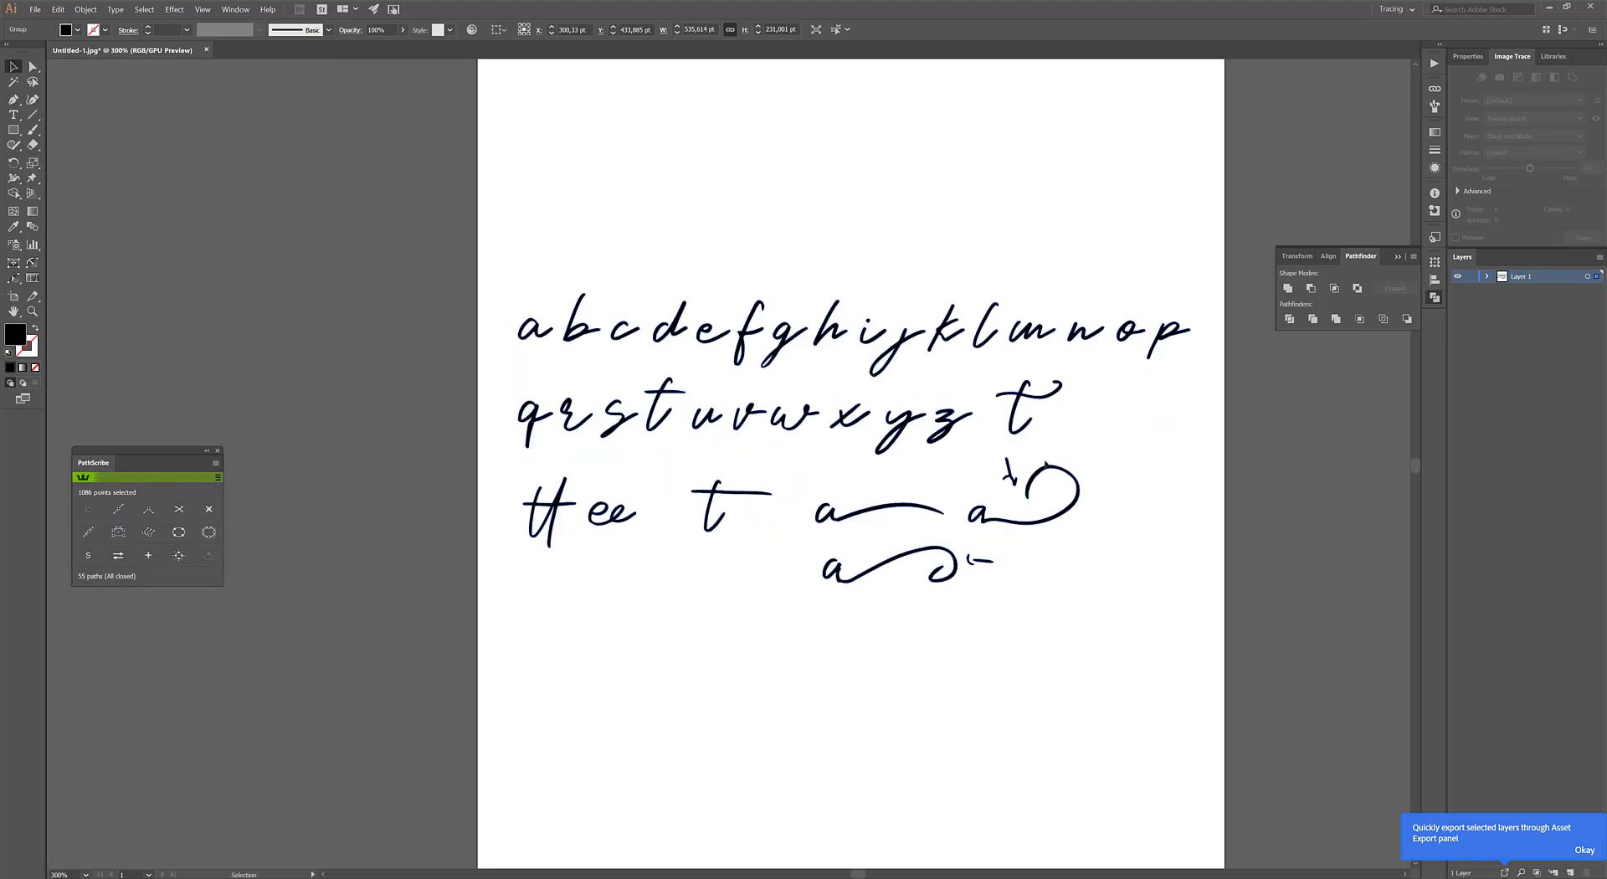
pyautogui.scroll(2, 1011, 479)
pyautogui.scroll(-3, 1001, 465)
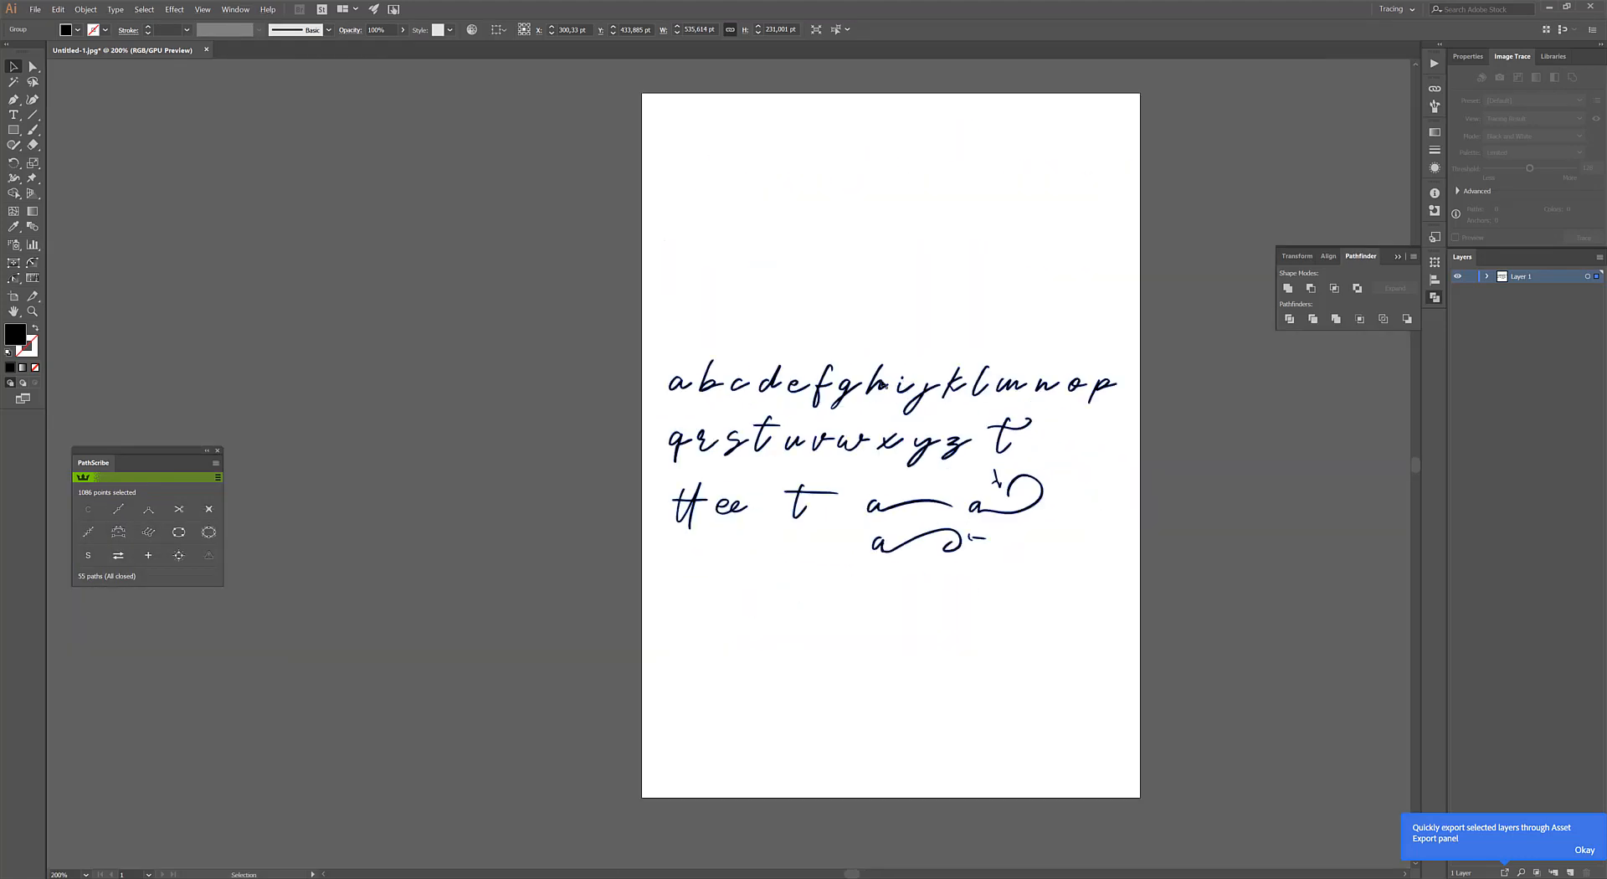
pyautogui.scroll(-4, 882, 384)
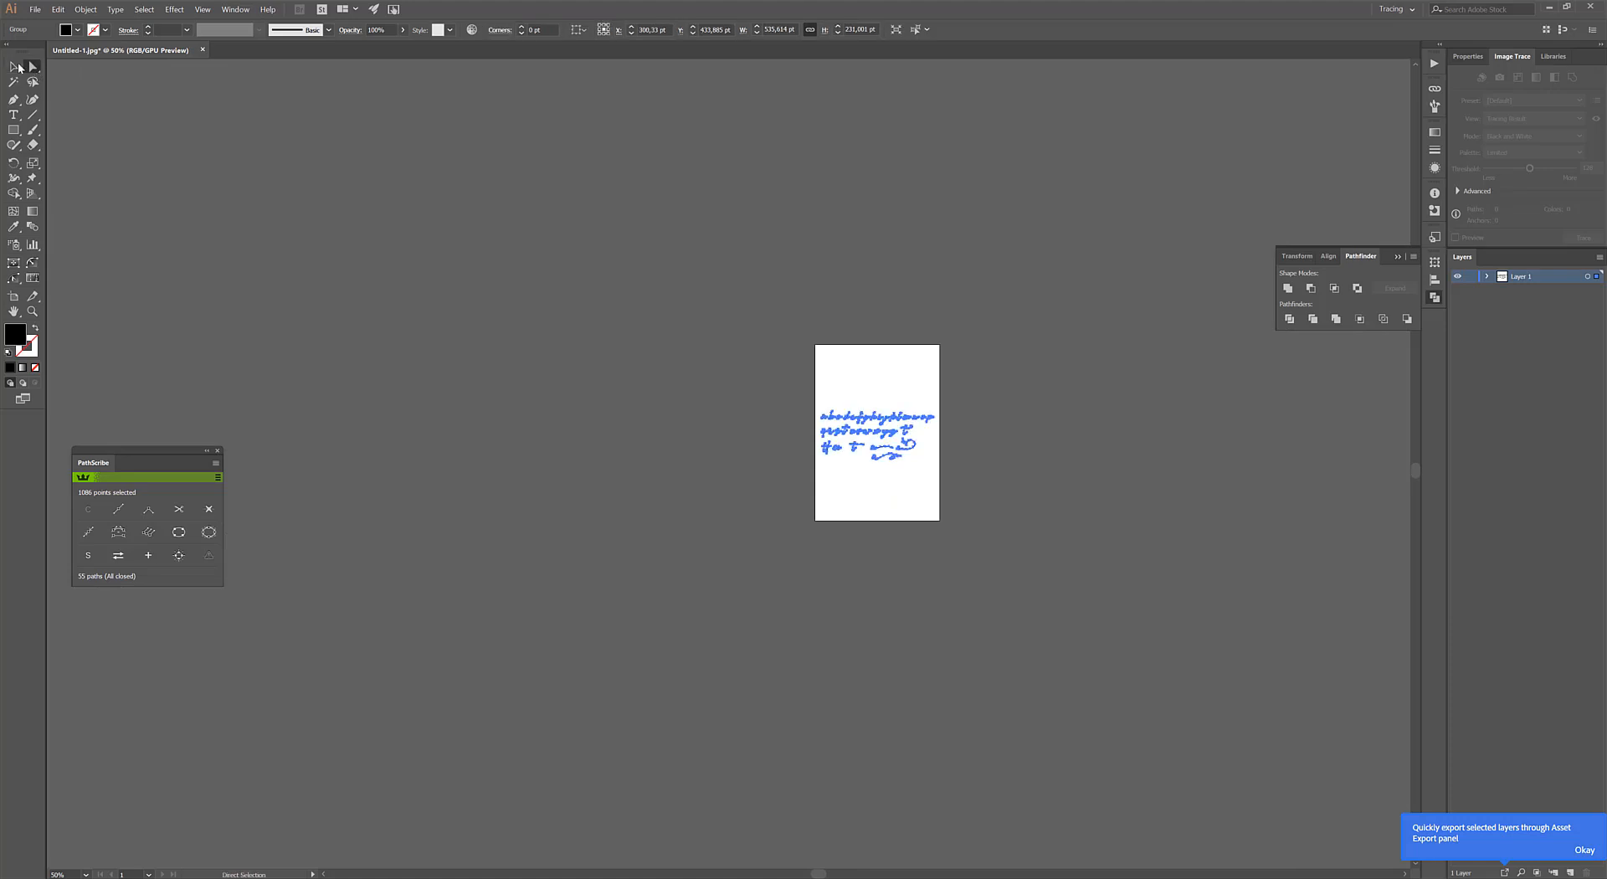
# Enlarge the traced lettering group proportionally to about 7086 x 3056 pt, well beyond the artboard
pyautogui.moveTo(819, 409); pyautogui.dragTo(251, 138)
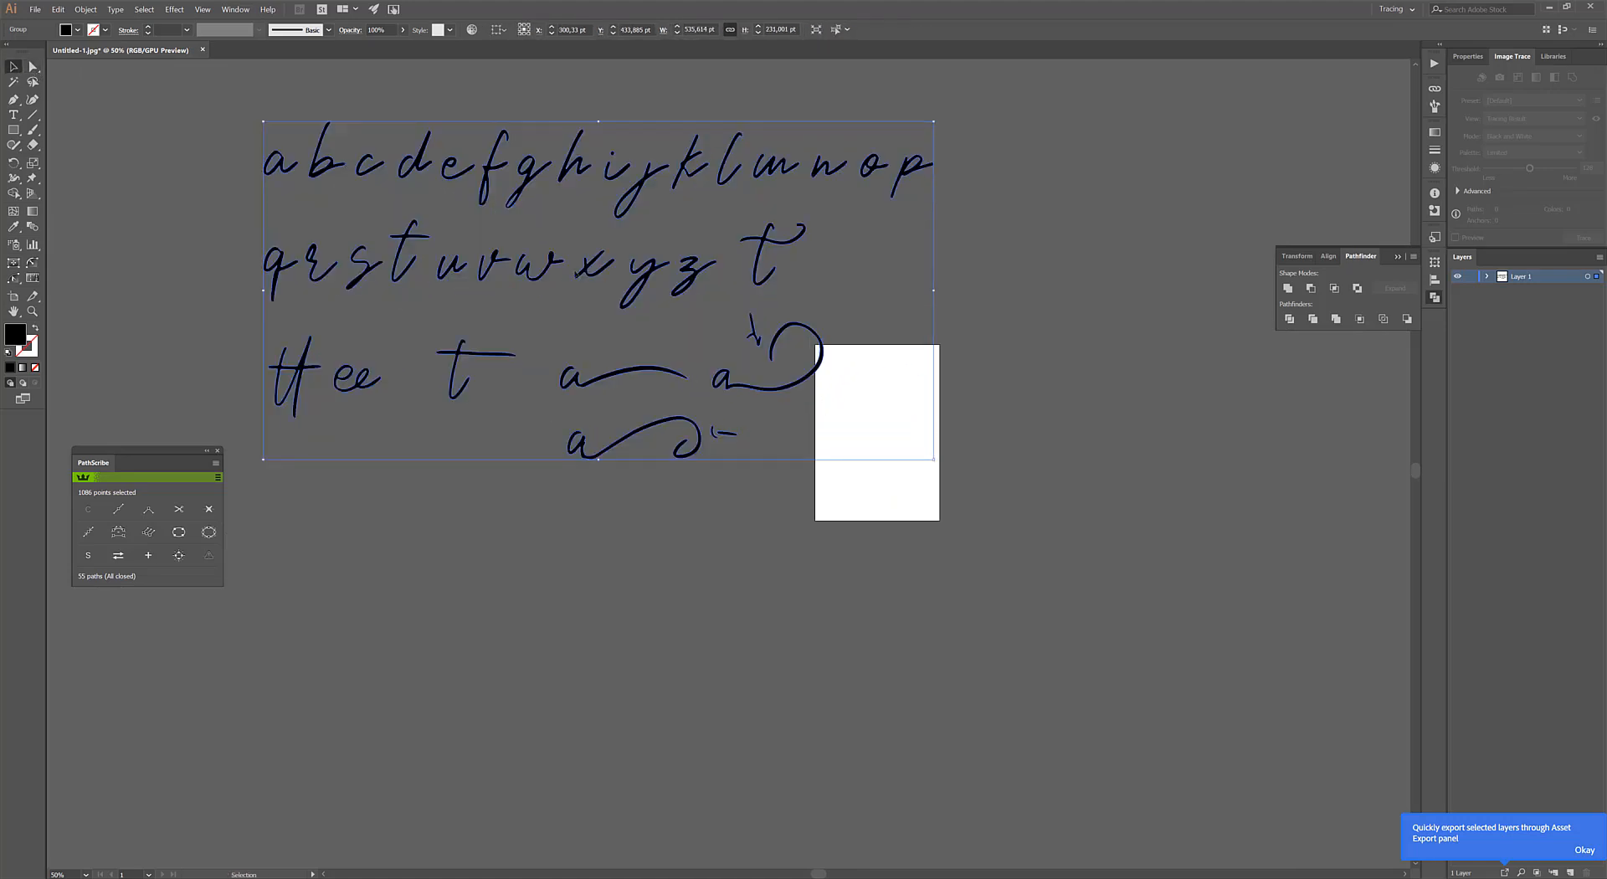
pyautogui.hotkey('ctrl', 'z')
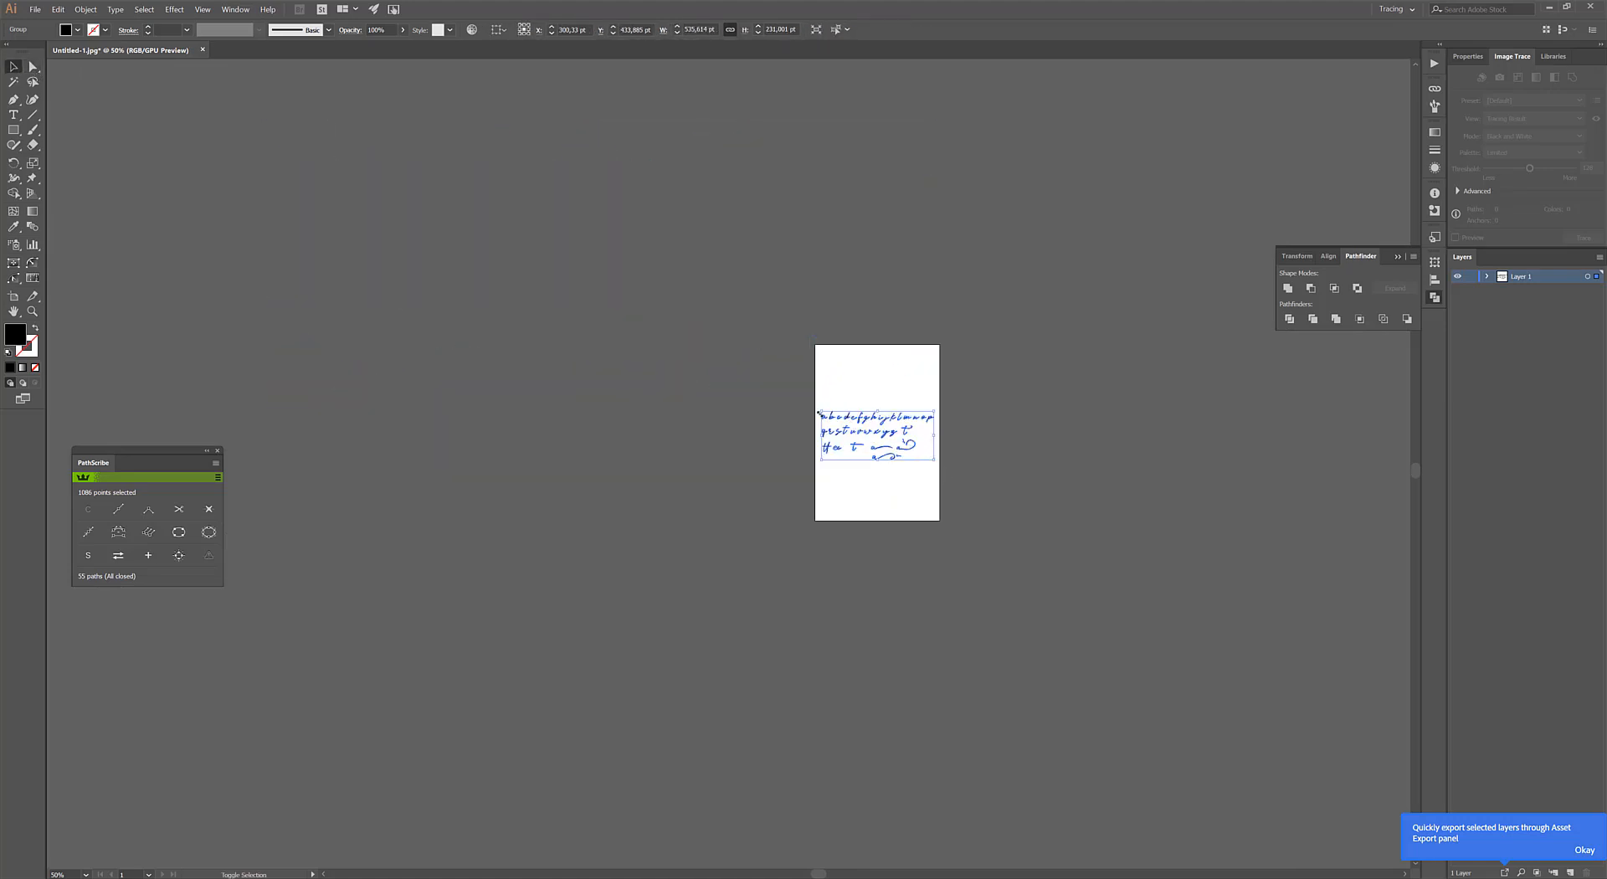
pyautogui.moveTo(819, 412); pyautogui.dragTo(323, 197)
pyautogui.moveTo(934, 459); pyautogui.dragTo(1398, 661)
pyautogui.scroll(-3, 920, 511)
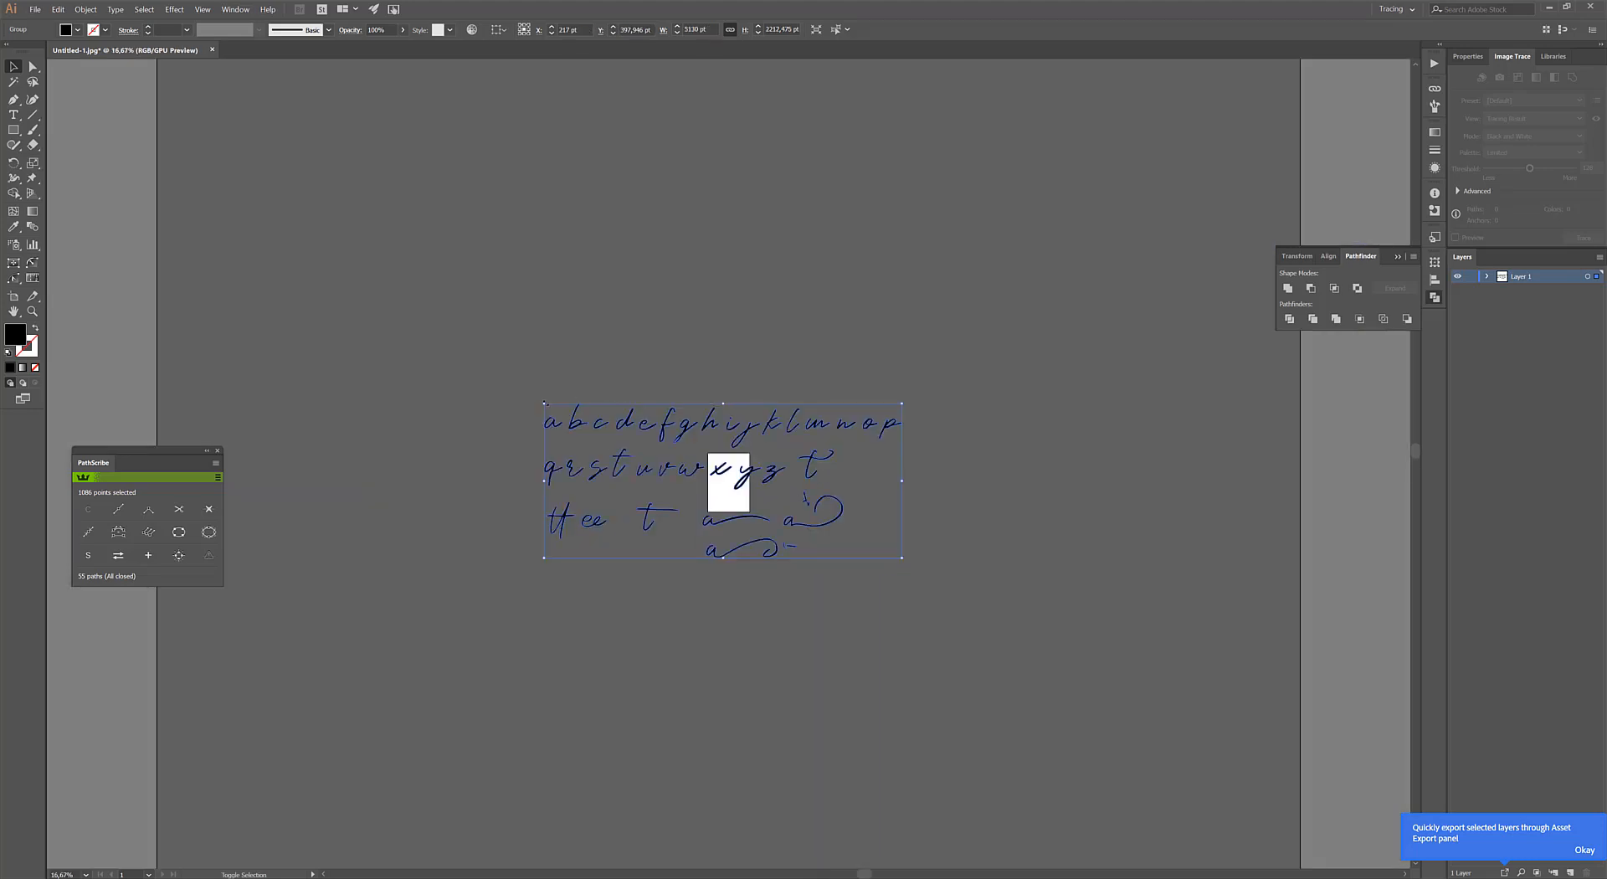
pyautogui.moveTo(544, 404); pyautogui.dragTo(408, 344)
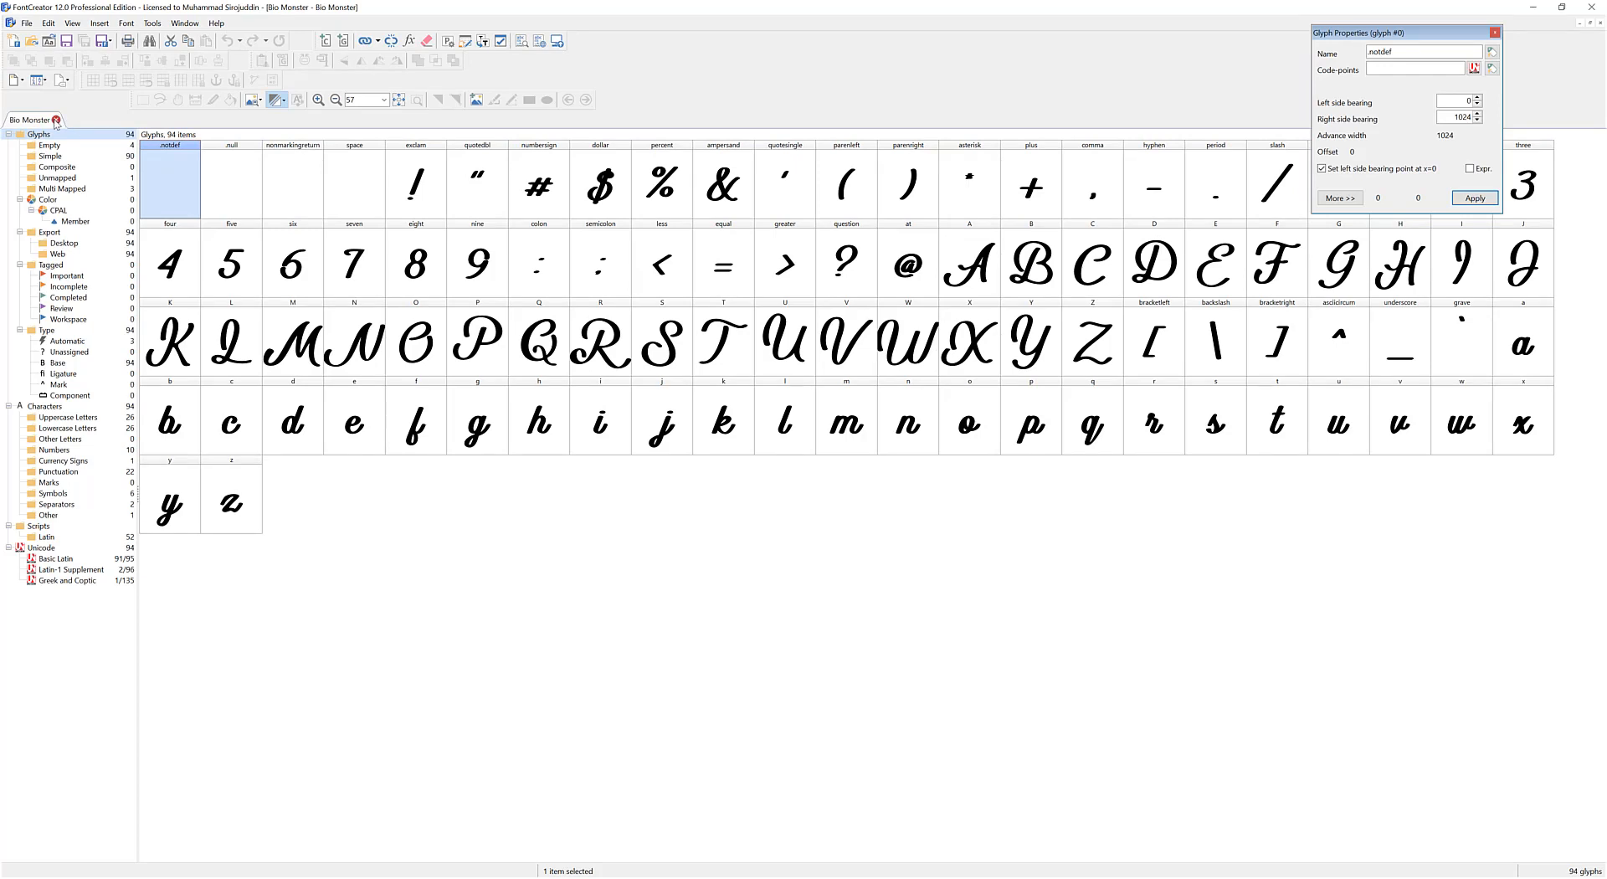
# Switch to FontCreator, close the Bio Monster font, and create a regular project named opentype contohh with CFF / PostScript outlines
pyautogui.click(56, 119)
pyautogui.click(12, 40)
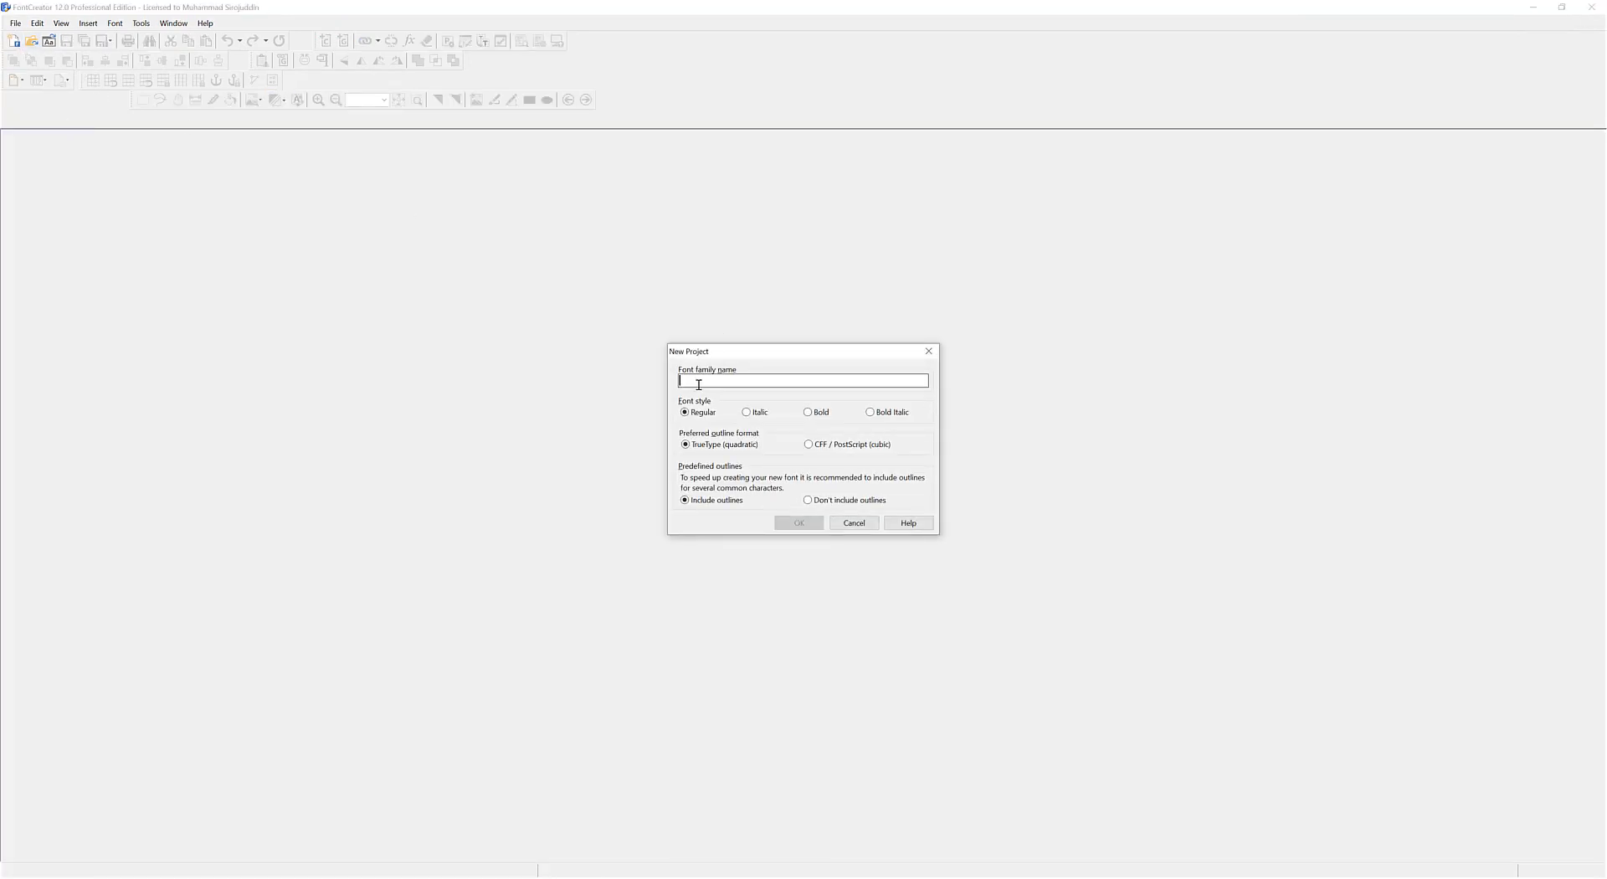
pyautogui.write('o')
pyautogui.write('pentype contohh')
pyautogui.click(808, 444)
pyautogui.click(798, 522)
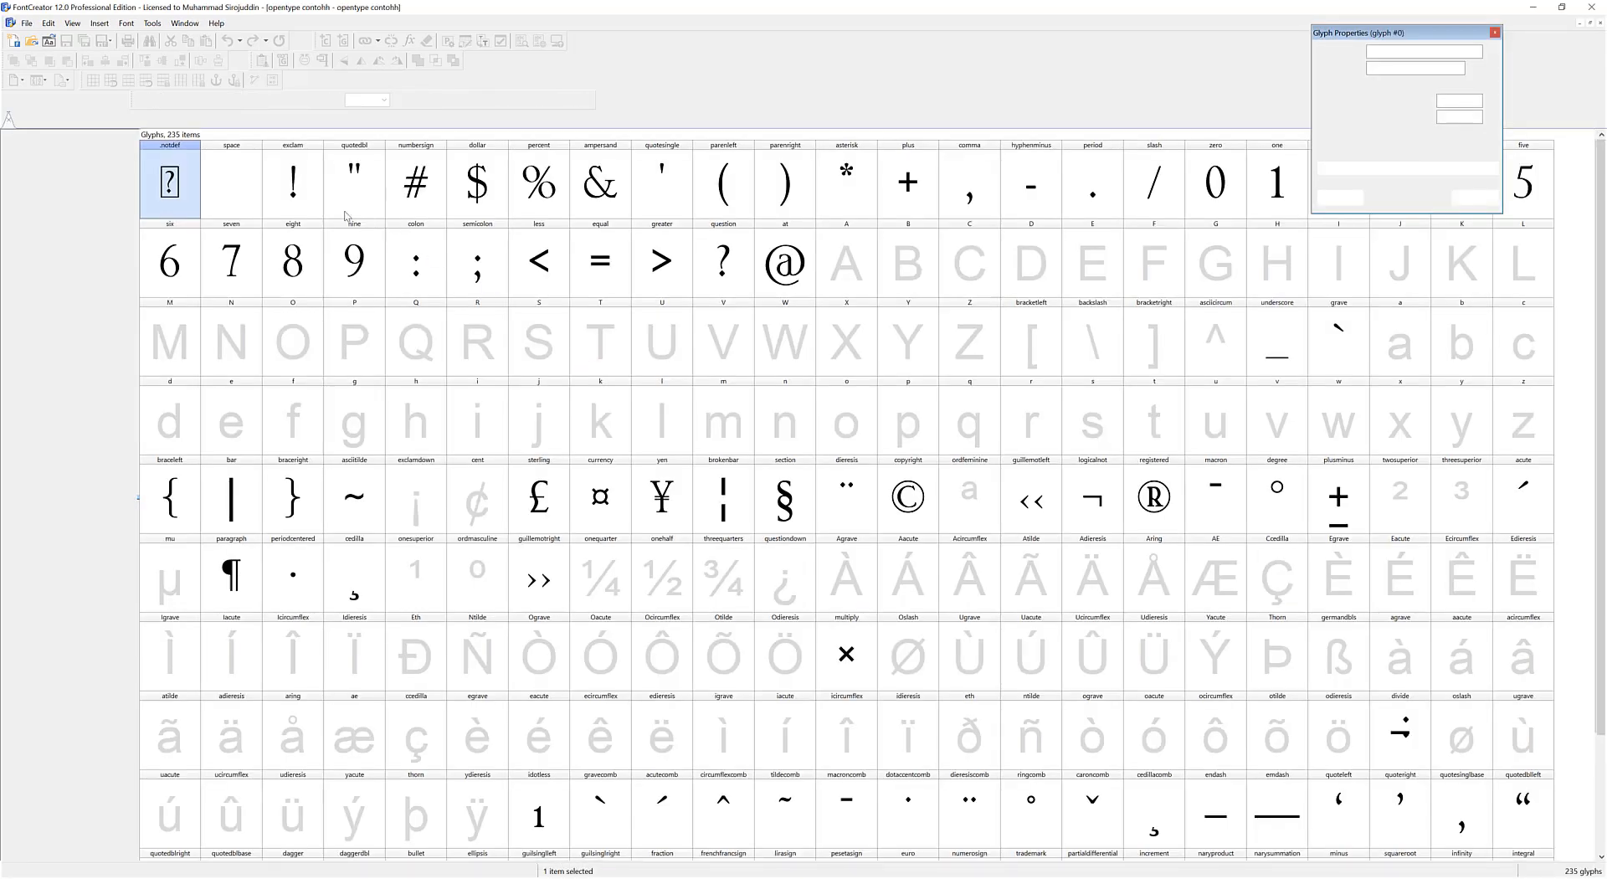
# Clear the predefined outlines from every glyph except .notdef
pyautogui.hotkey('ctrl', 'a')
pyautogui.keyDown('ctrl'); pyautogui.click(184, 181); pyautogui.keyUp('ctrl')
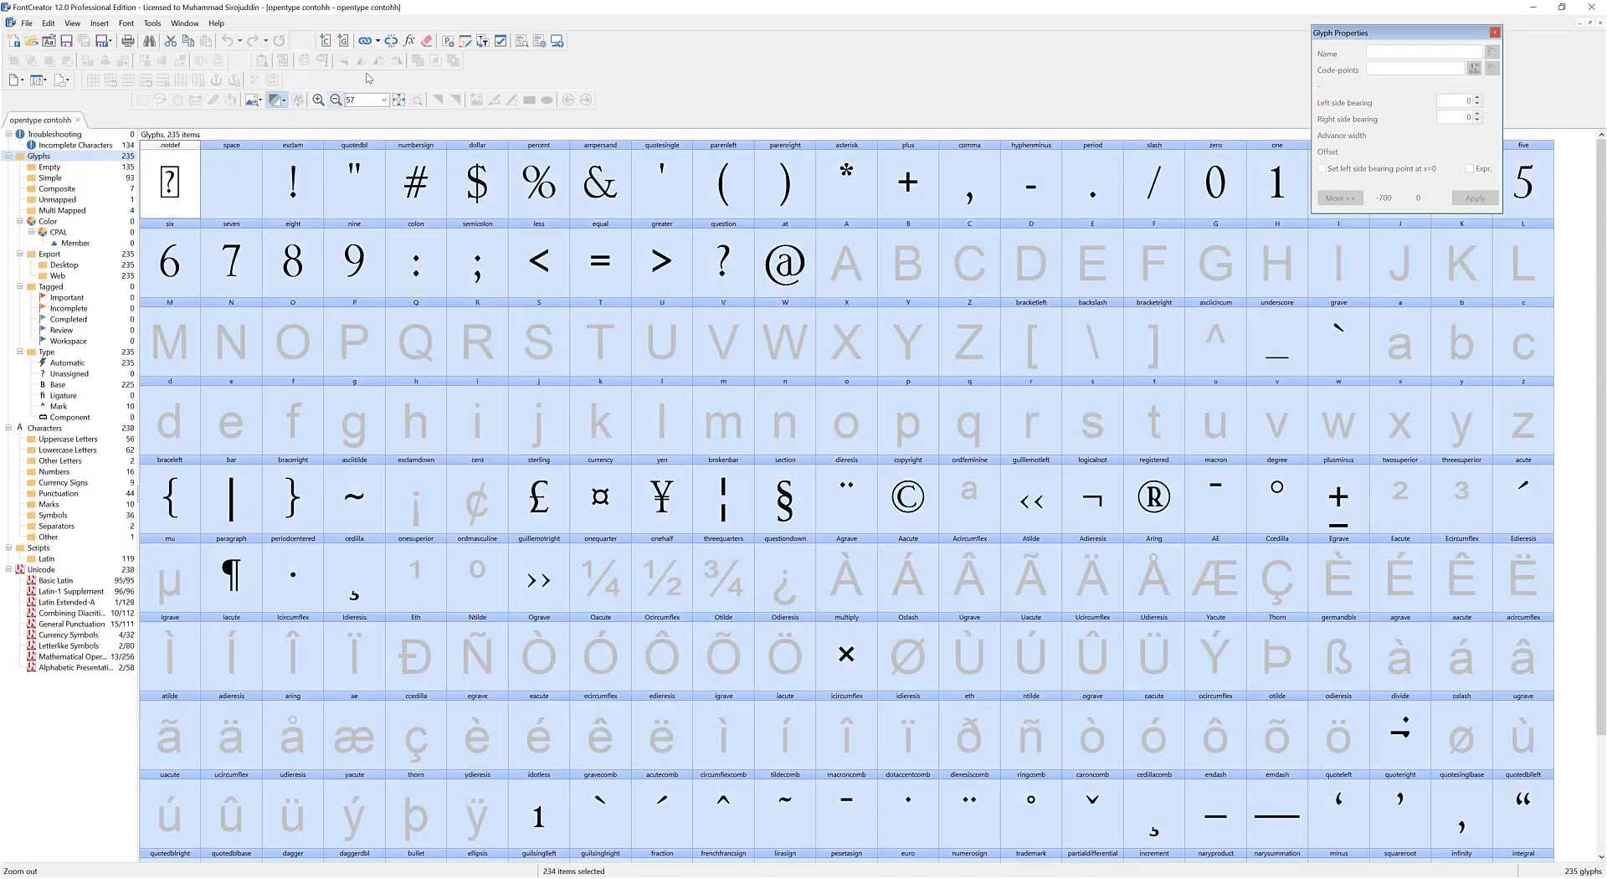
pyautogui.click(427, 41)
pyautogui.click(412, 242)
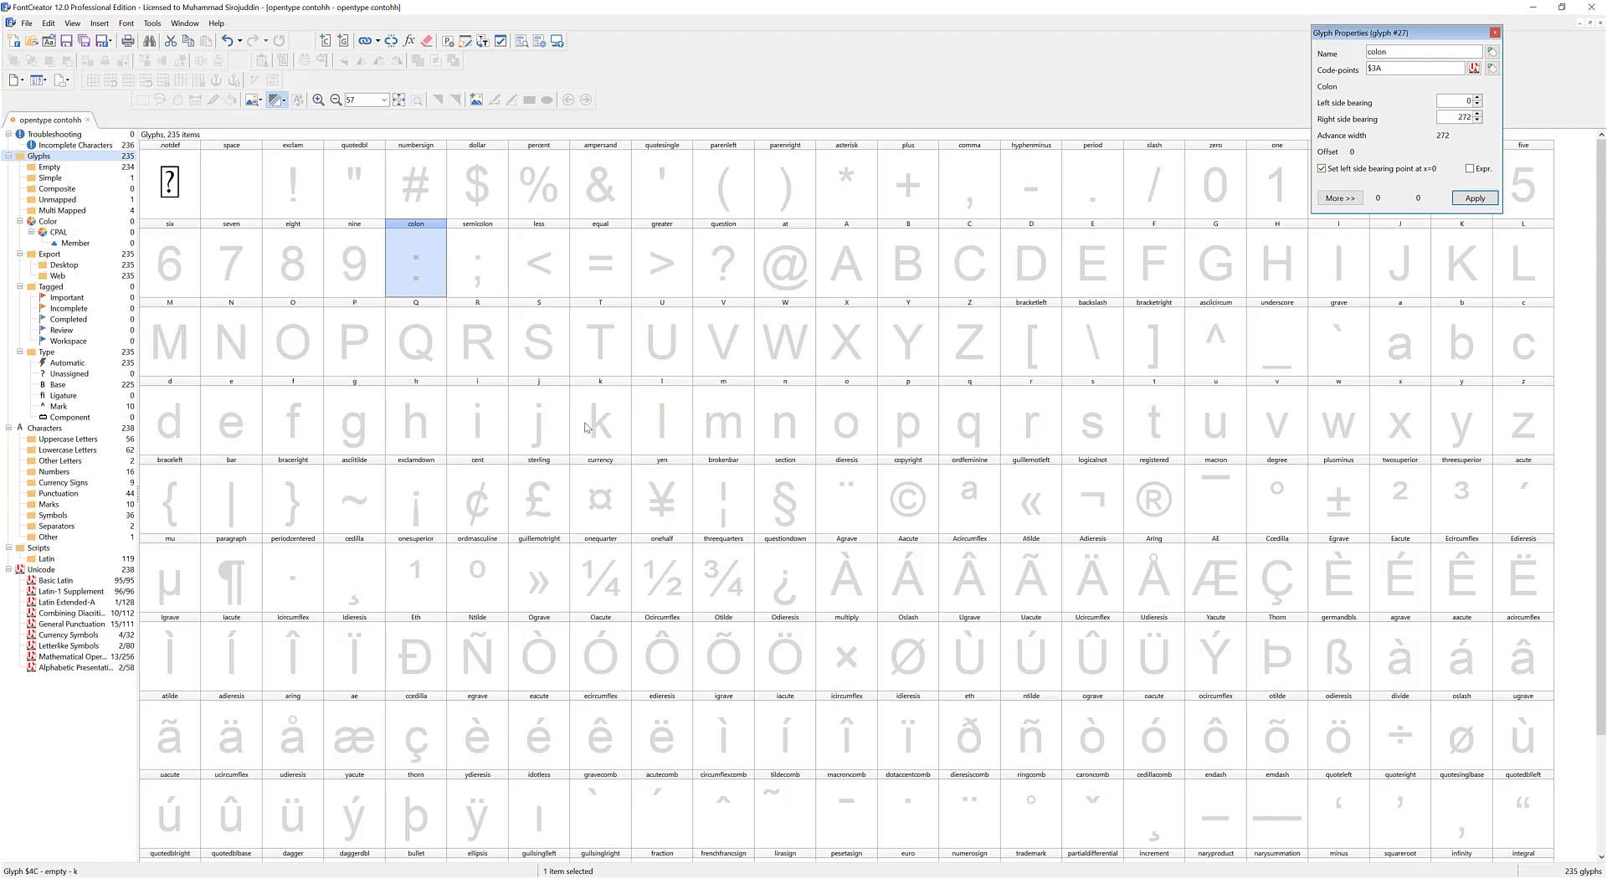
# Delete the fi and fl ligature glyphs at the end of the set together with the selected colon glyph
pyautogui.scroll(-3, 1316, 432)
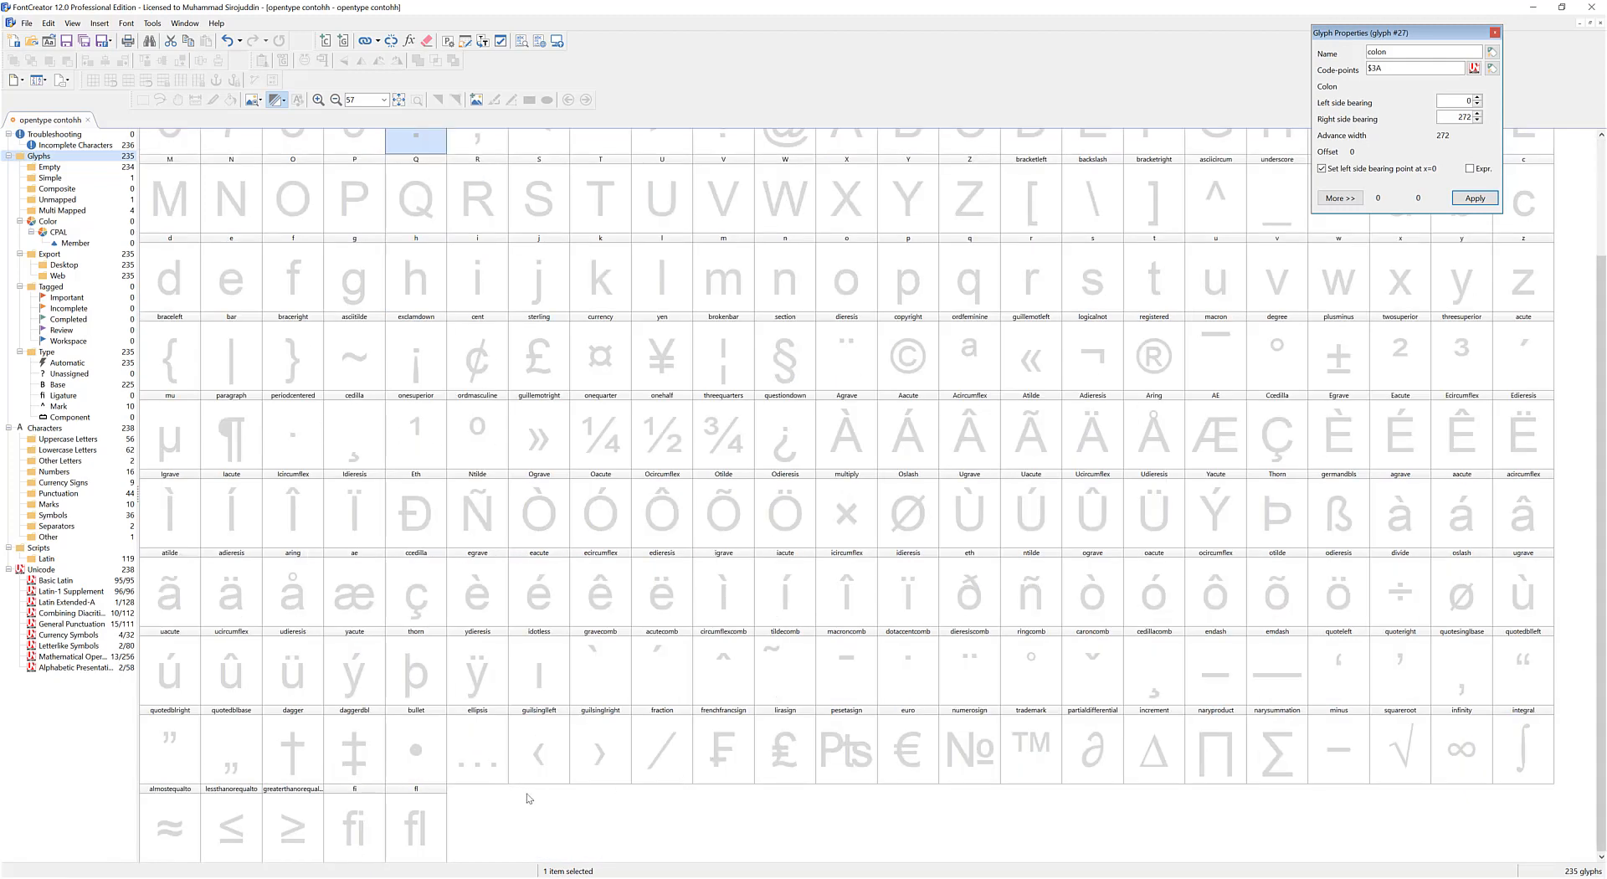
pyautogui.keyDown('ctrl'); pyautogui.click(423, 816); pyautogui.keyUp('ctrl')
pyautogui.keyDown('ctrl'); pyautogui.click(362, 818); pyautogui.keyUp('ctrl')
pyautogui.press('Delete')
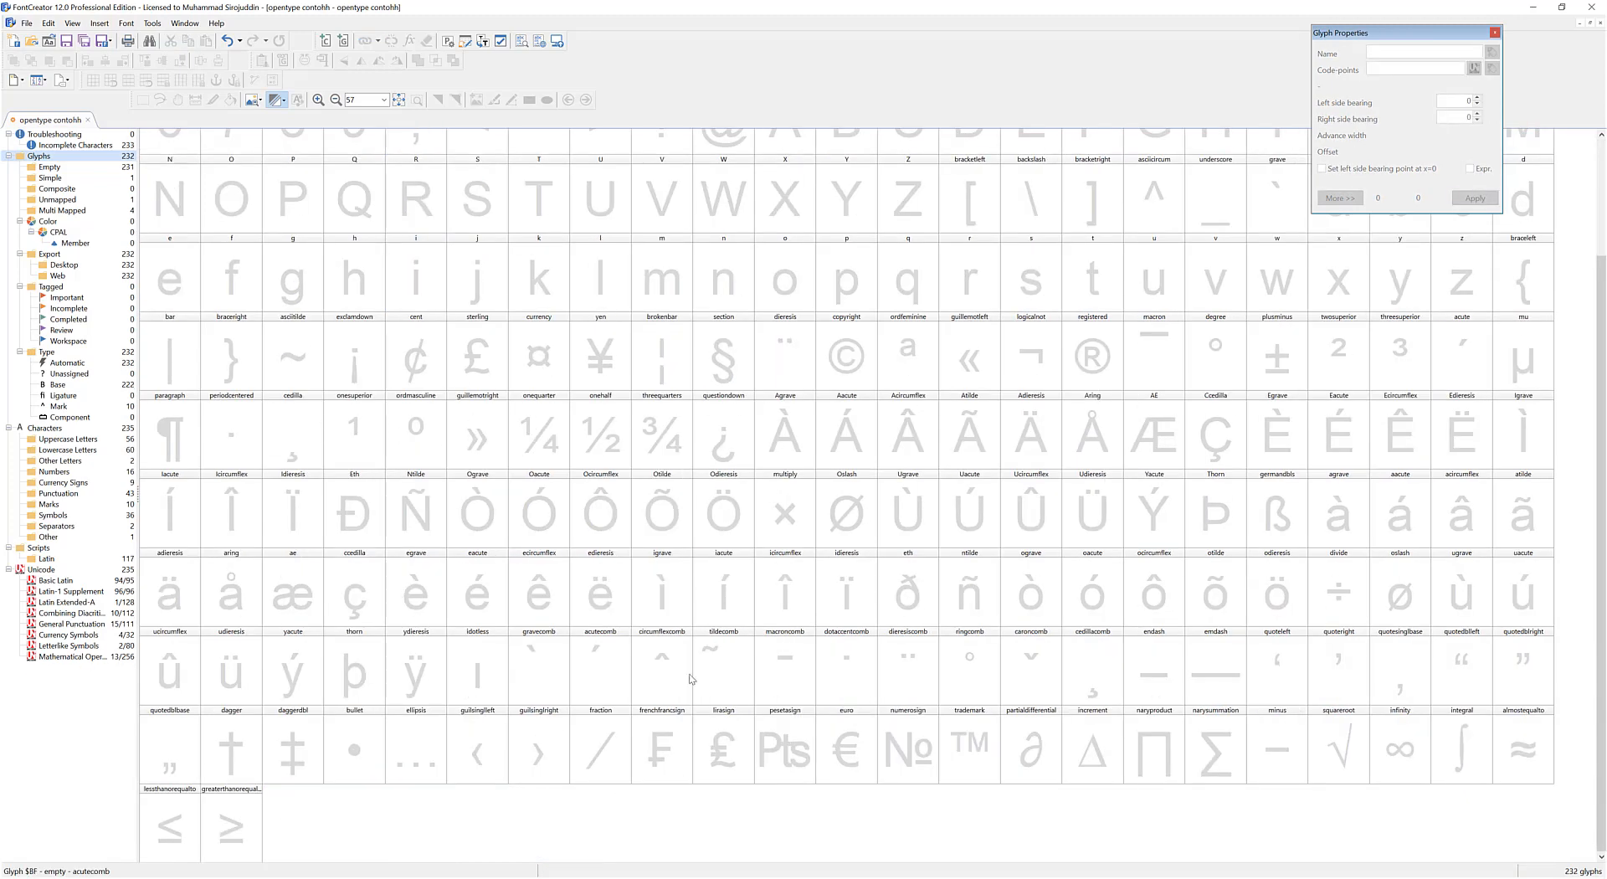
# Open the lowercase a glyph for editing and turn off the grid
pyautogui.scroll(3, 1196, 444)
pyautogui.click(1339, 364)
pyautogui.doubleClick(1339, 364)
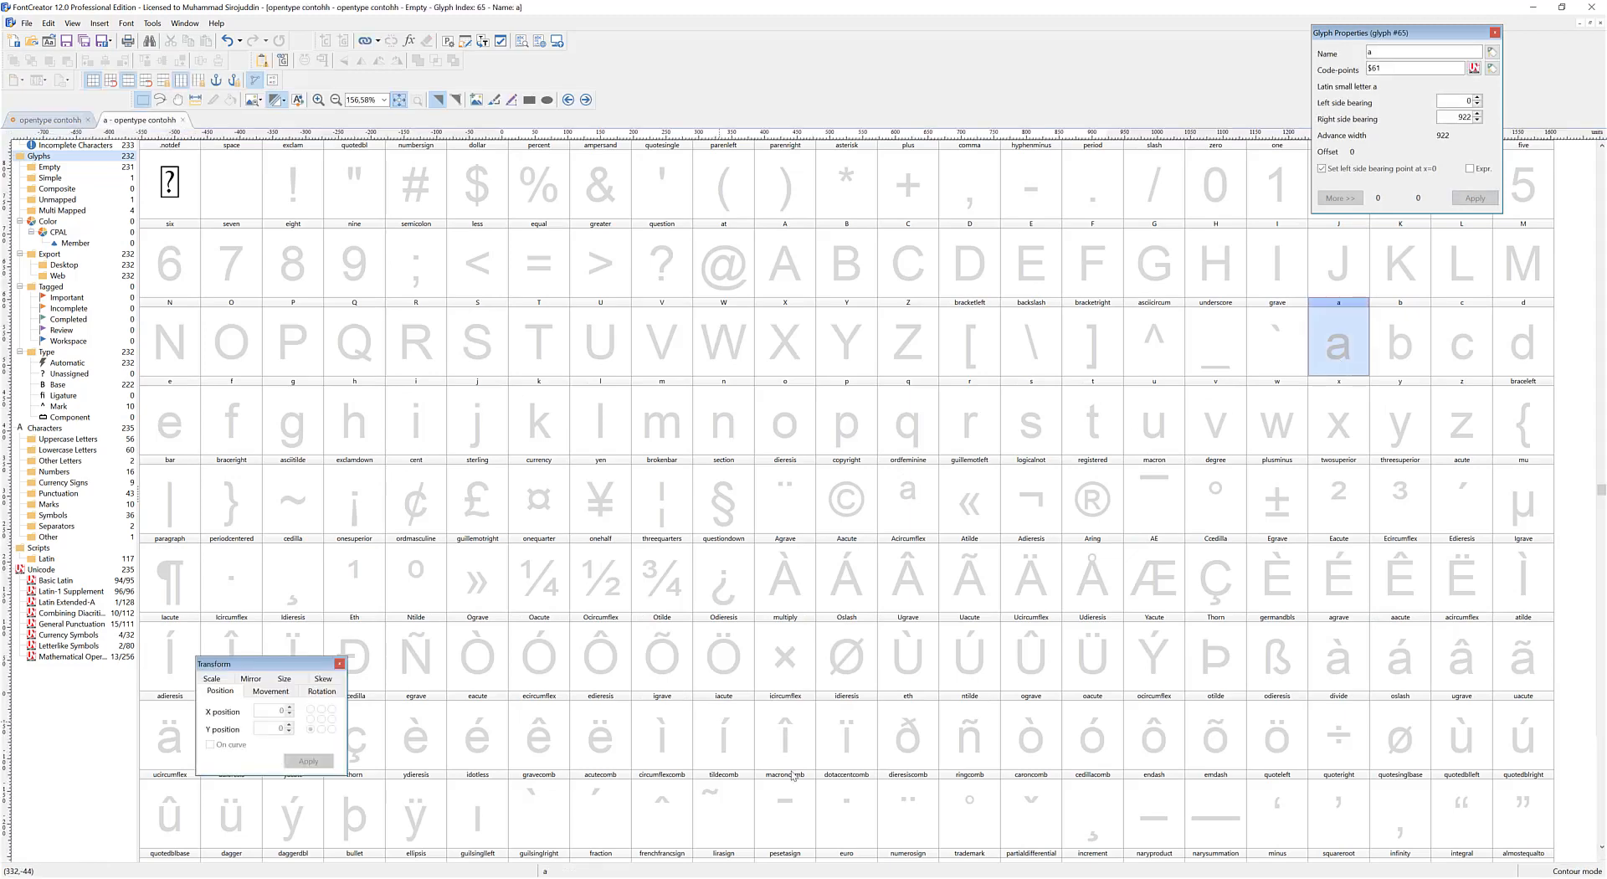
pyautogui.click(92, 83)
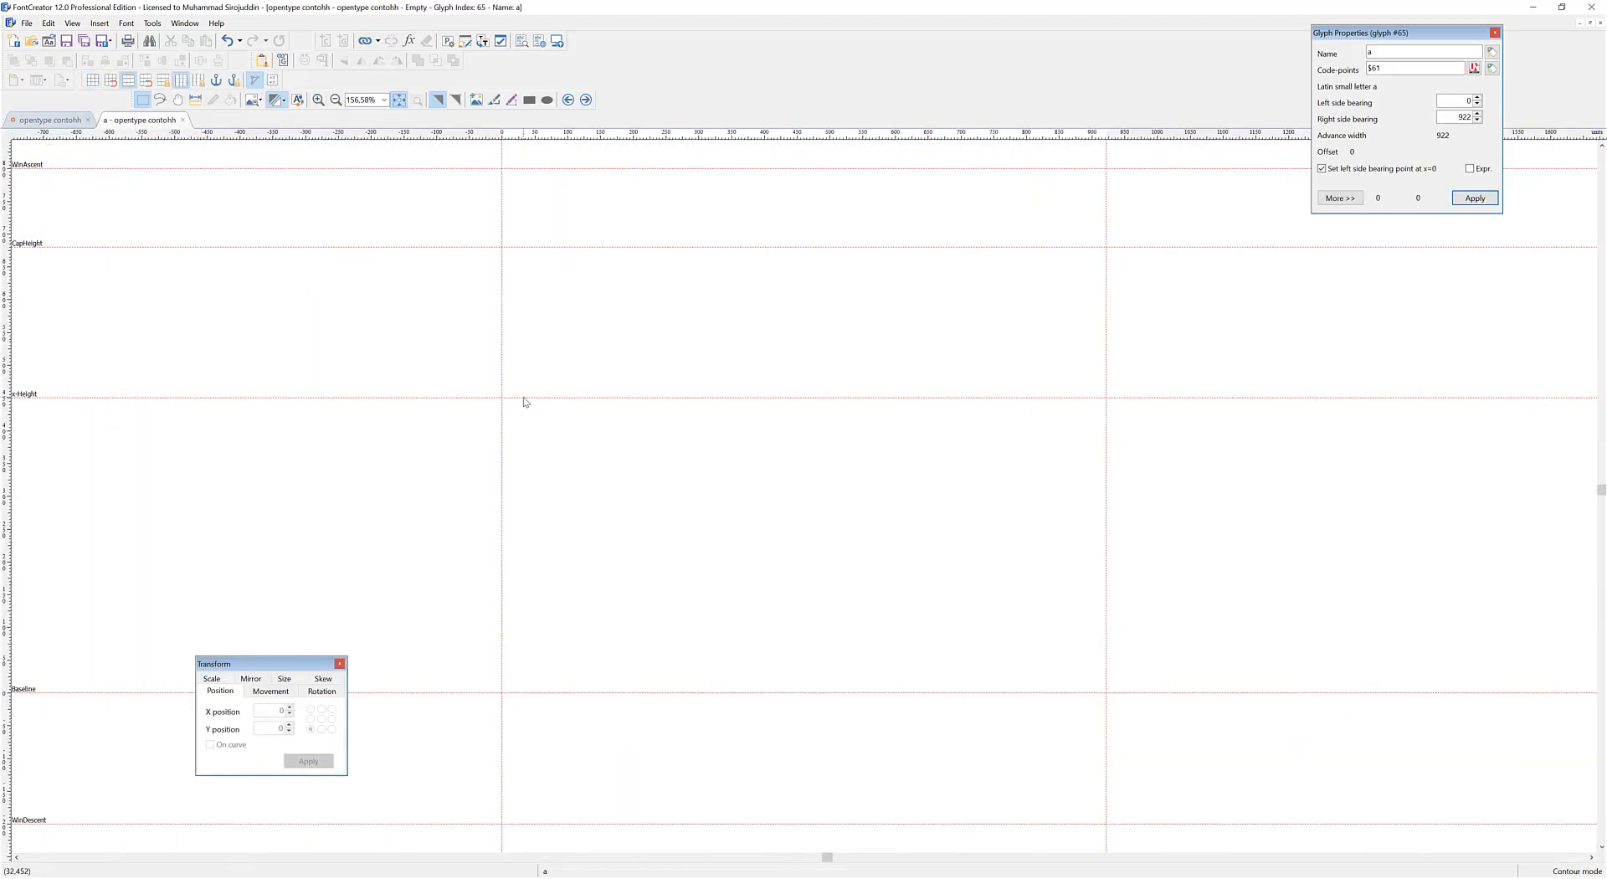
pyautogui.scroll(-2, 526, 401)
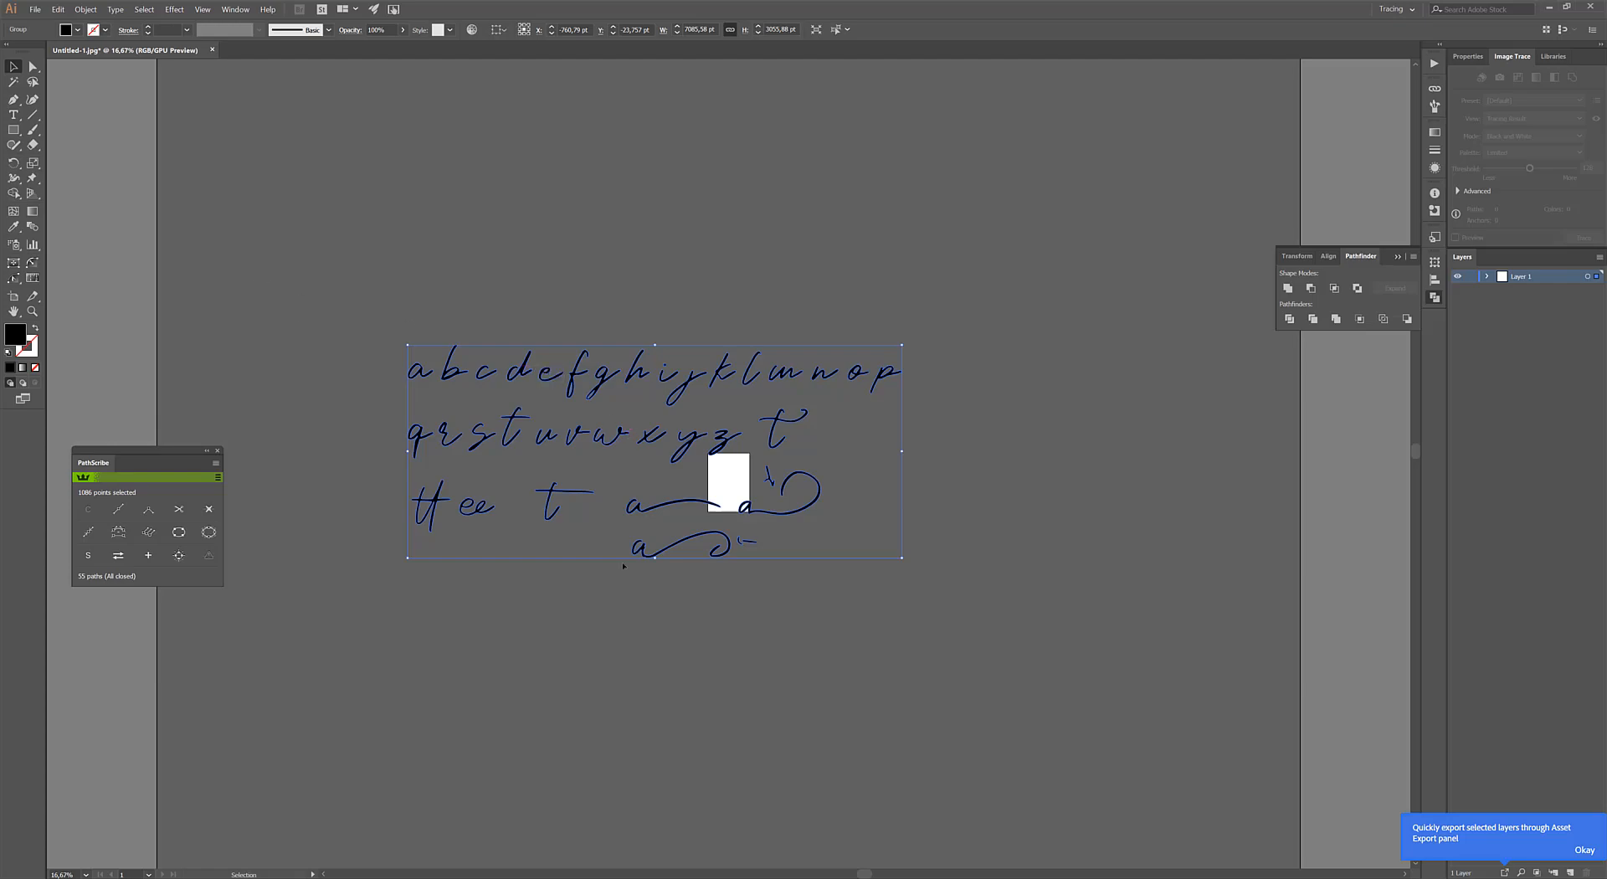
# Copy the enlarged lettering group from Illustrator and paste it into the lowercase a glyph in FontCreator
pyautogui.hotkey('ctrl', 'c')
pyautogui.hotkey('alt', 'Tab')
pyautogui.hotkey('ctrl', 'v')
pyautogui.scroll(-2, 741, 478)
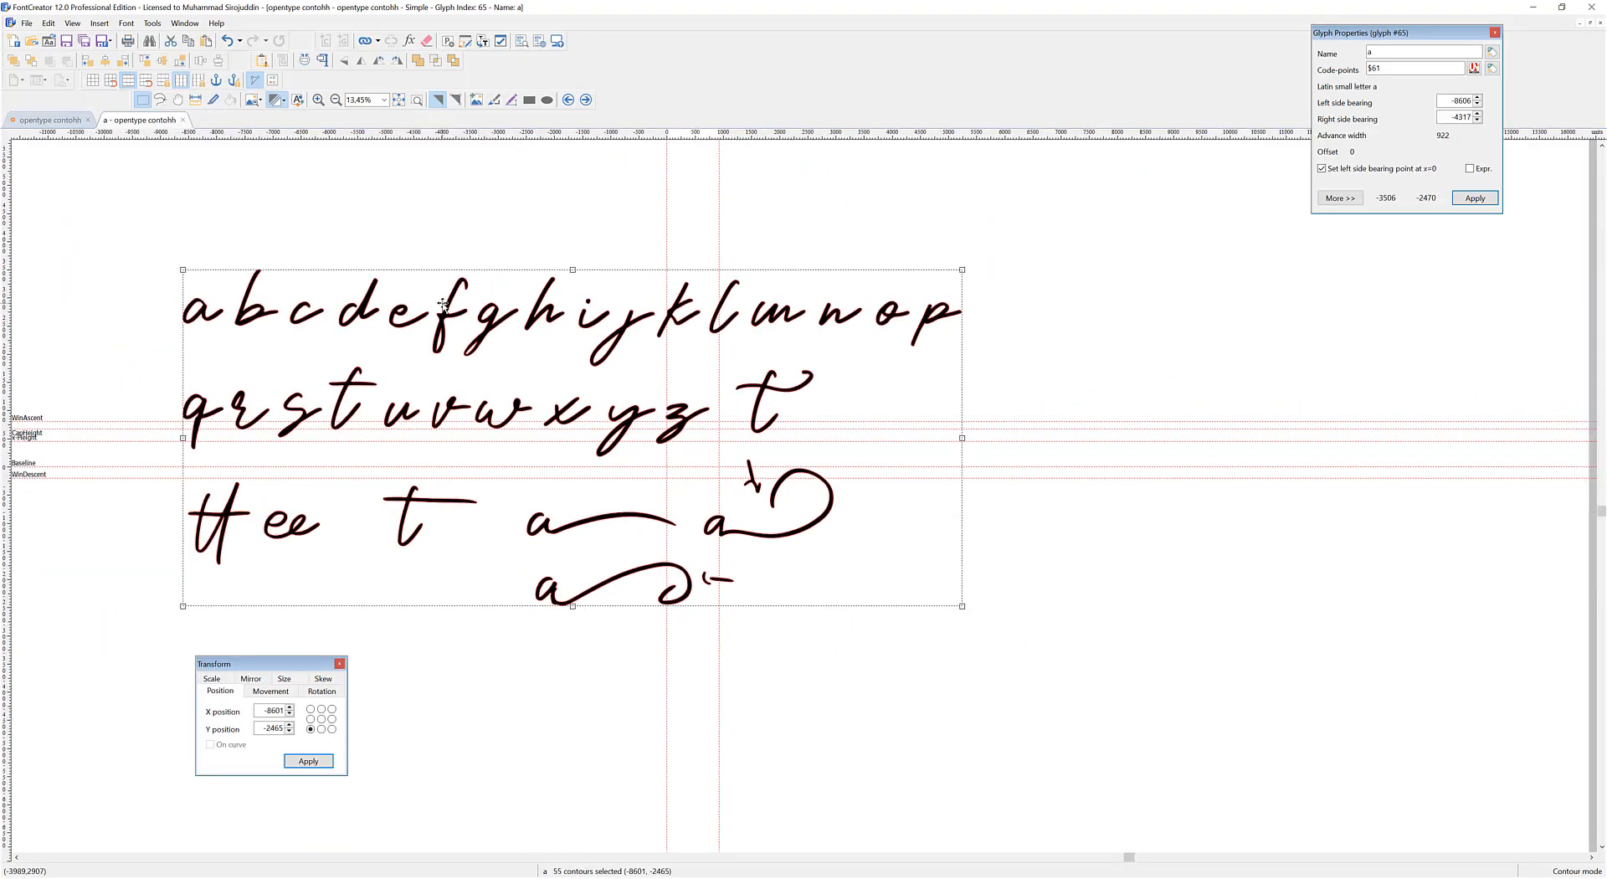
# Move all the pasted contours so the letter a sits between the baseline and the x-height line
pyautogui.moveTo(442, 316); pyautogui.dragTo(669, 454)
pyautogui.scroll(5, 402, 441)
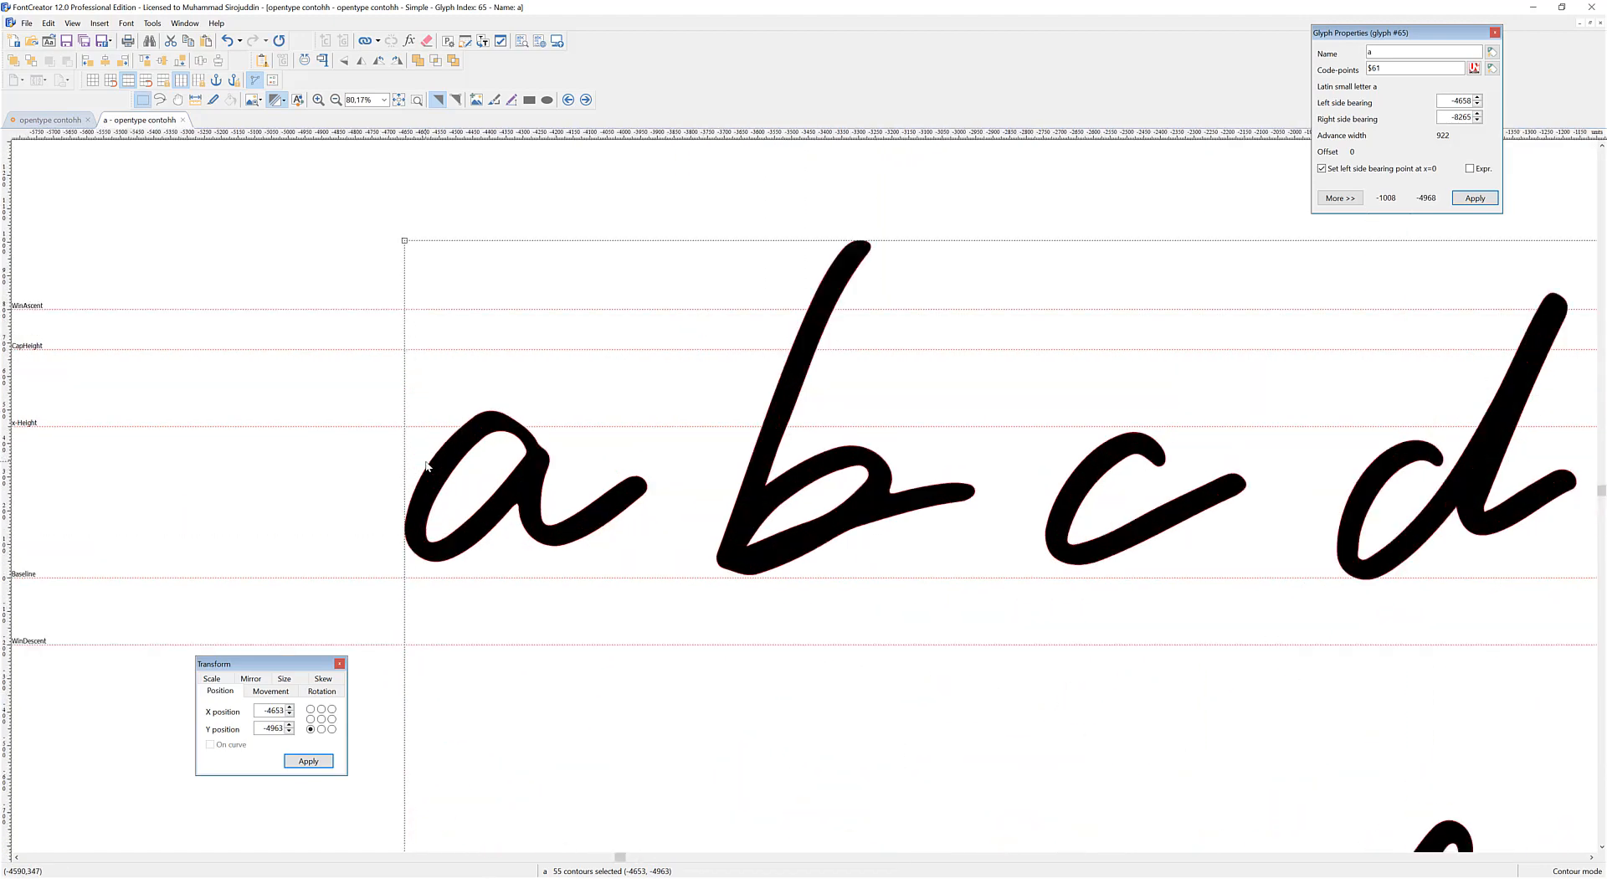
pyautogui.moveTo(455, 452); pyautogui.dragTo(449, 463)
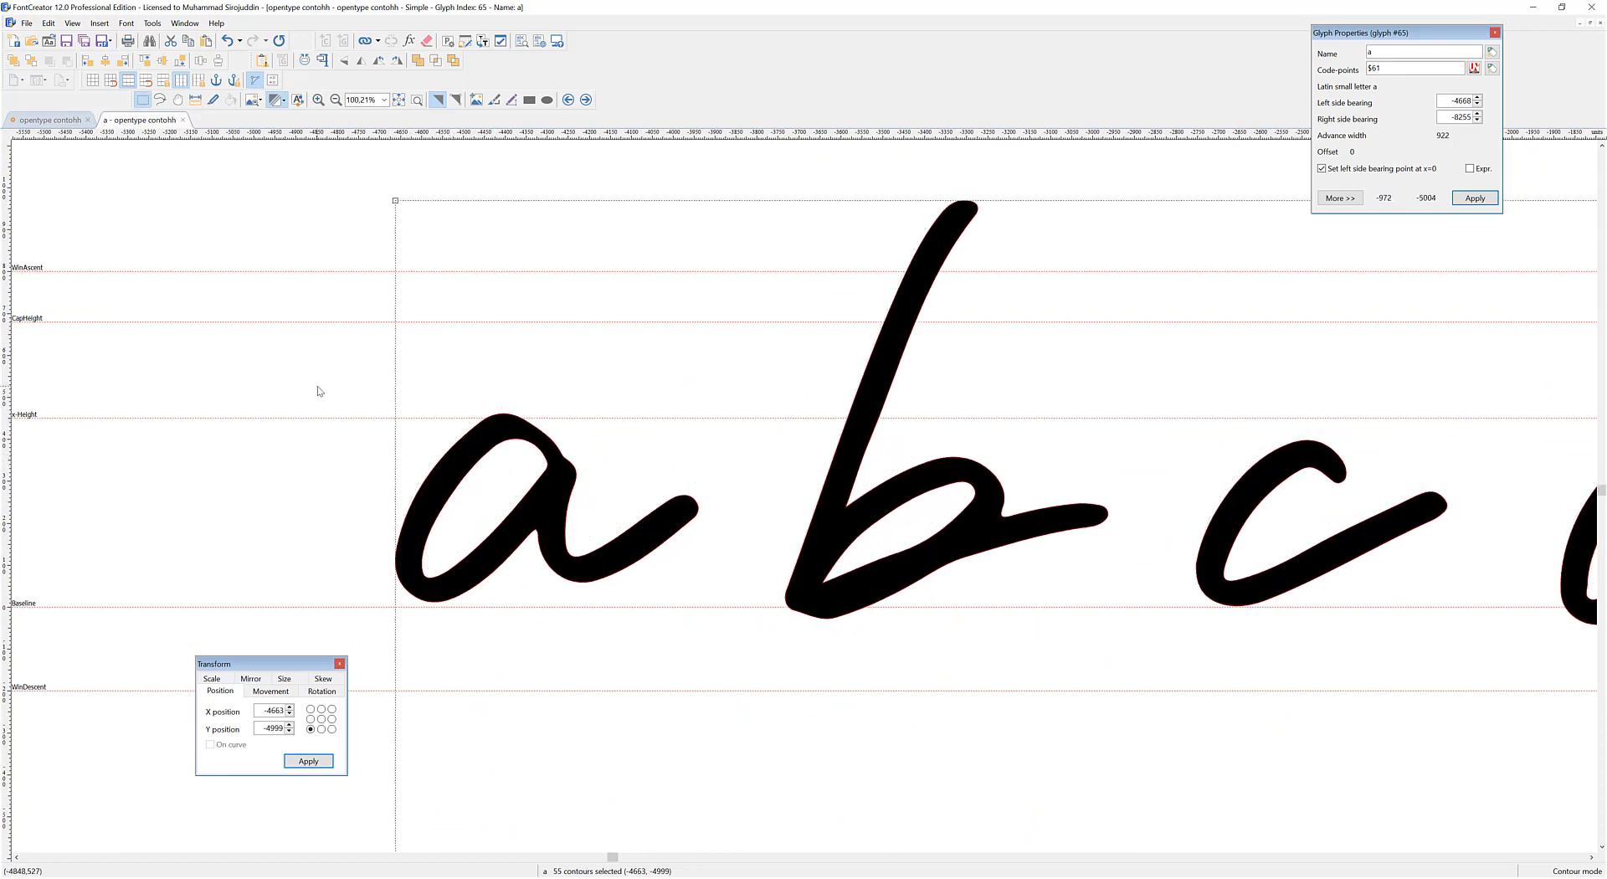
# Scale down all the pasted contours together and move them down so the letter a sits on the baseline
pyautogui.click(396, 452)
pyautogui.moveTo(287, 382); pyautogui.dragTo(776, 637)
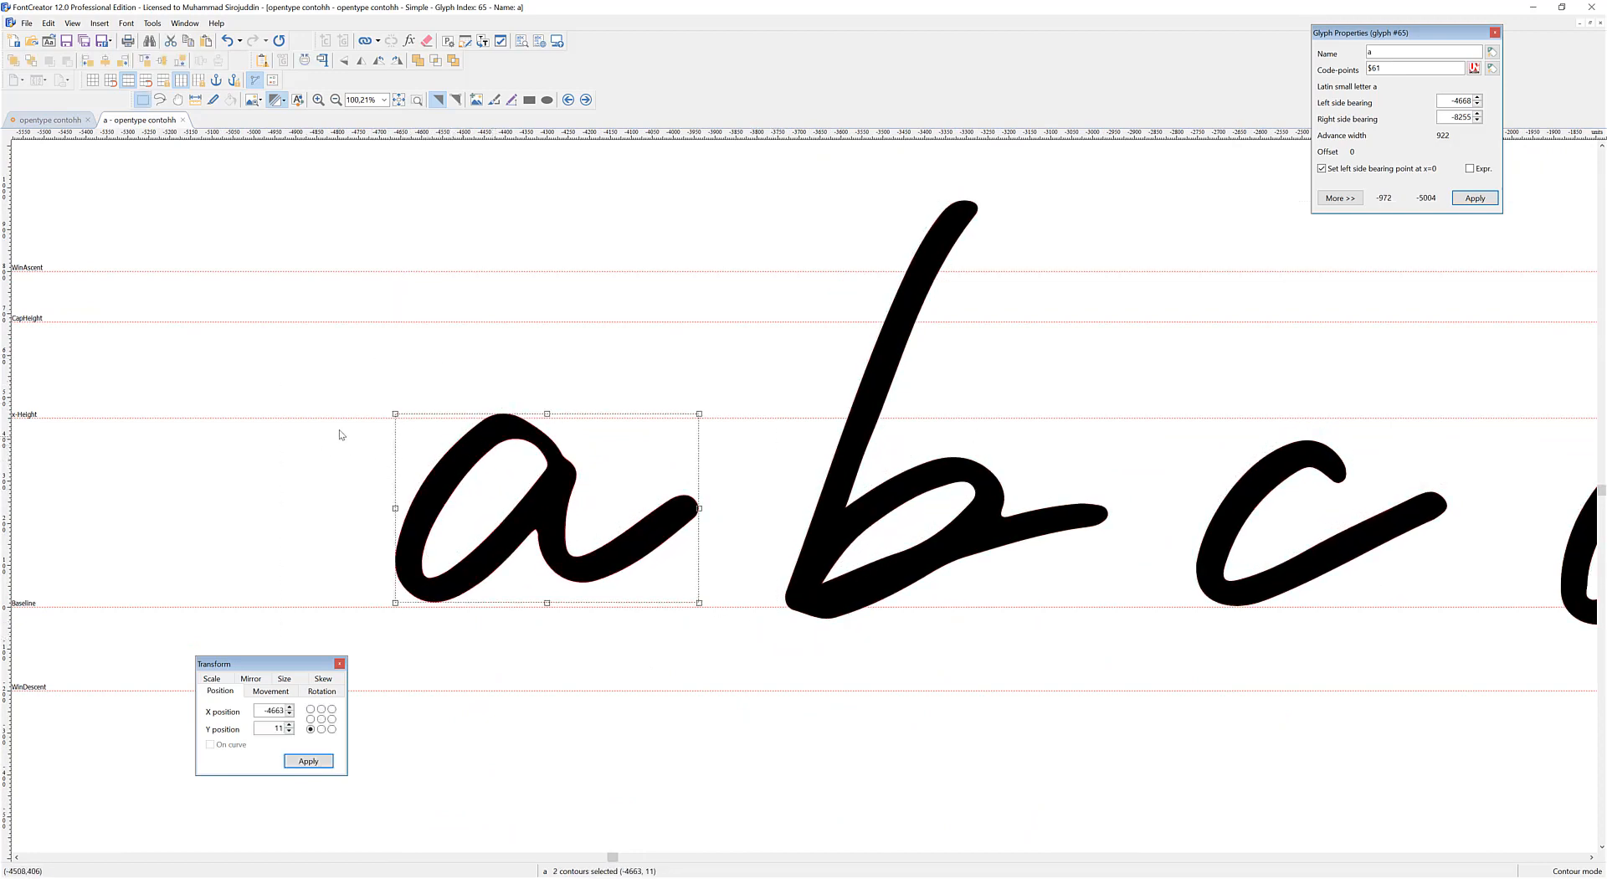
pyautogui.click(215, 393)
pyautogui.scroll(-7, 551, 450)
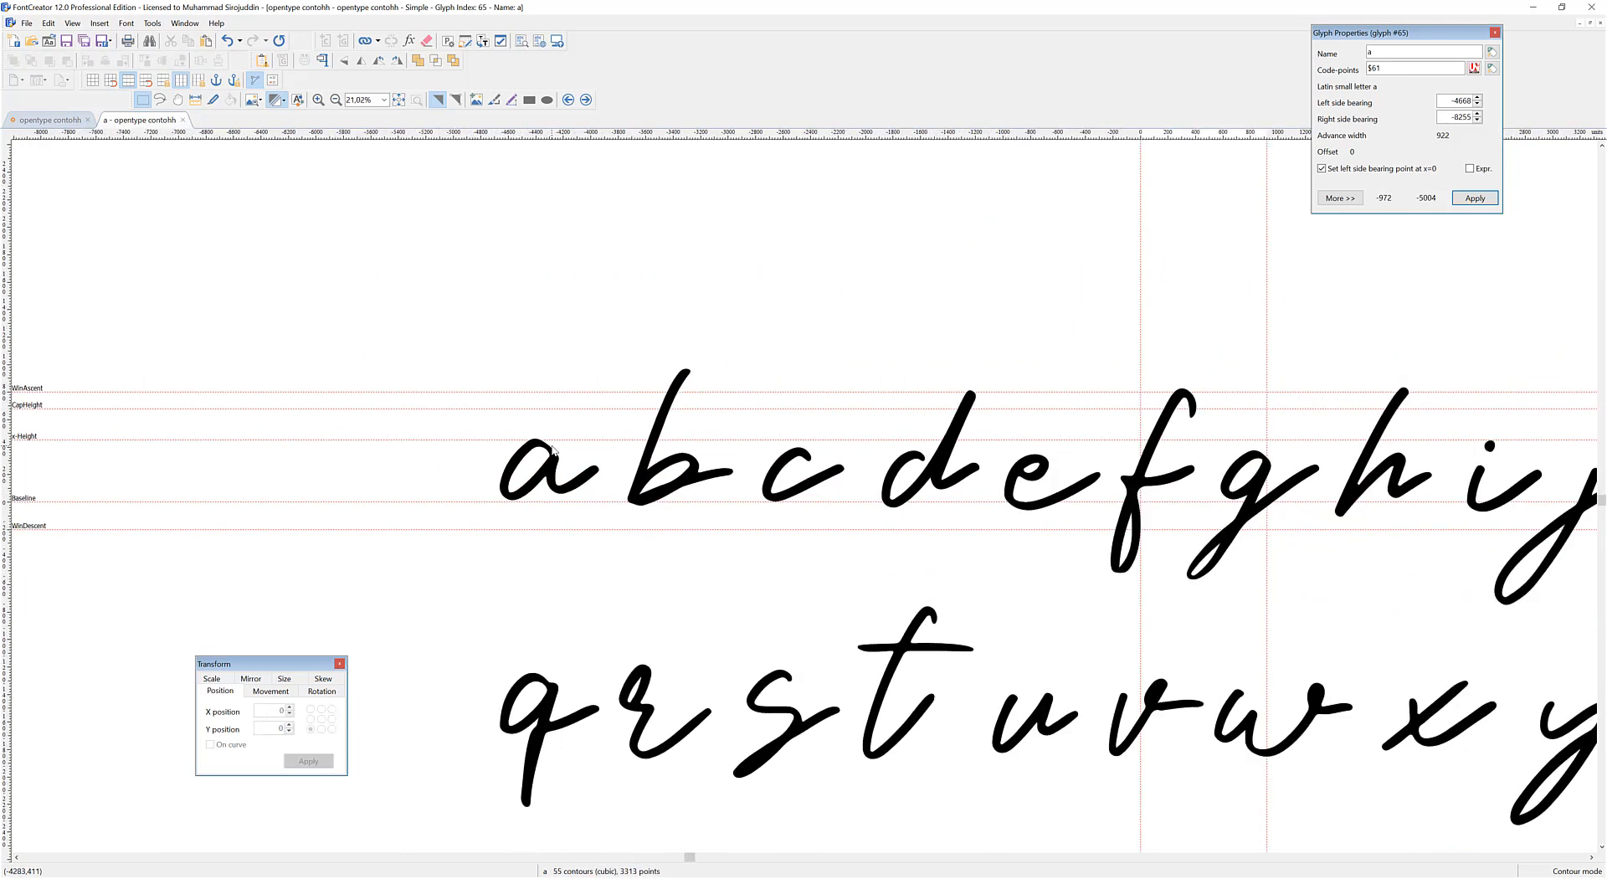
pyautogui.scroll(-2, 554, 452)
pyautogui.moveTo(380, 338); pyautogui.dragTo(1180, 683)
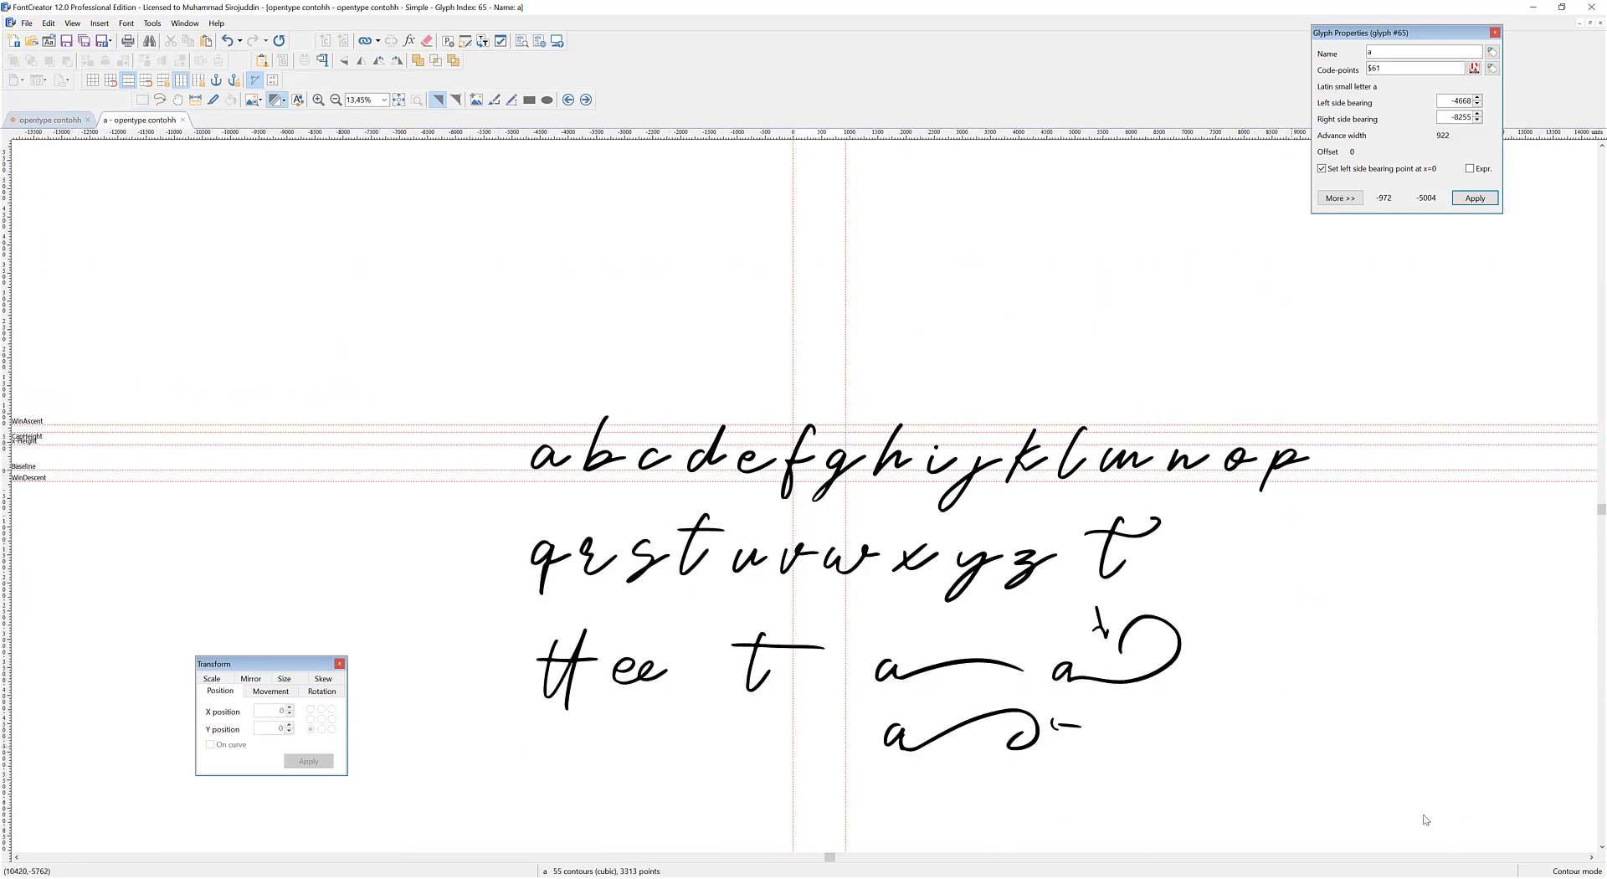
pyautogui.moveTo(1252, 730); pyautogui.dragTo(1222, 712)
pyautogui.scroll(5, 586, 439)
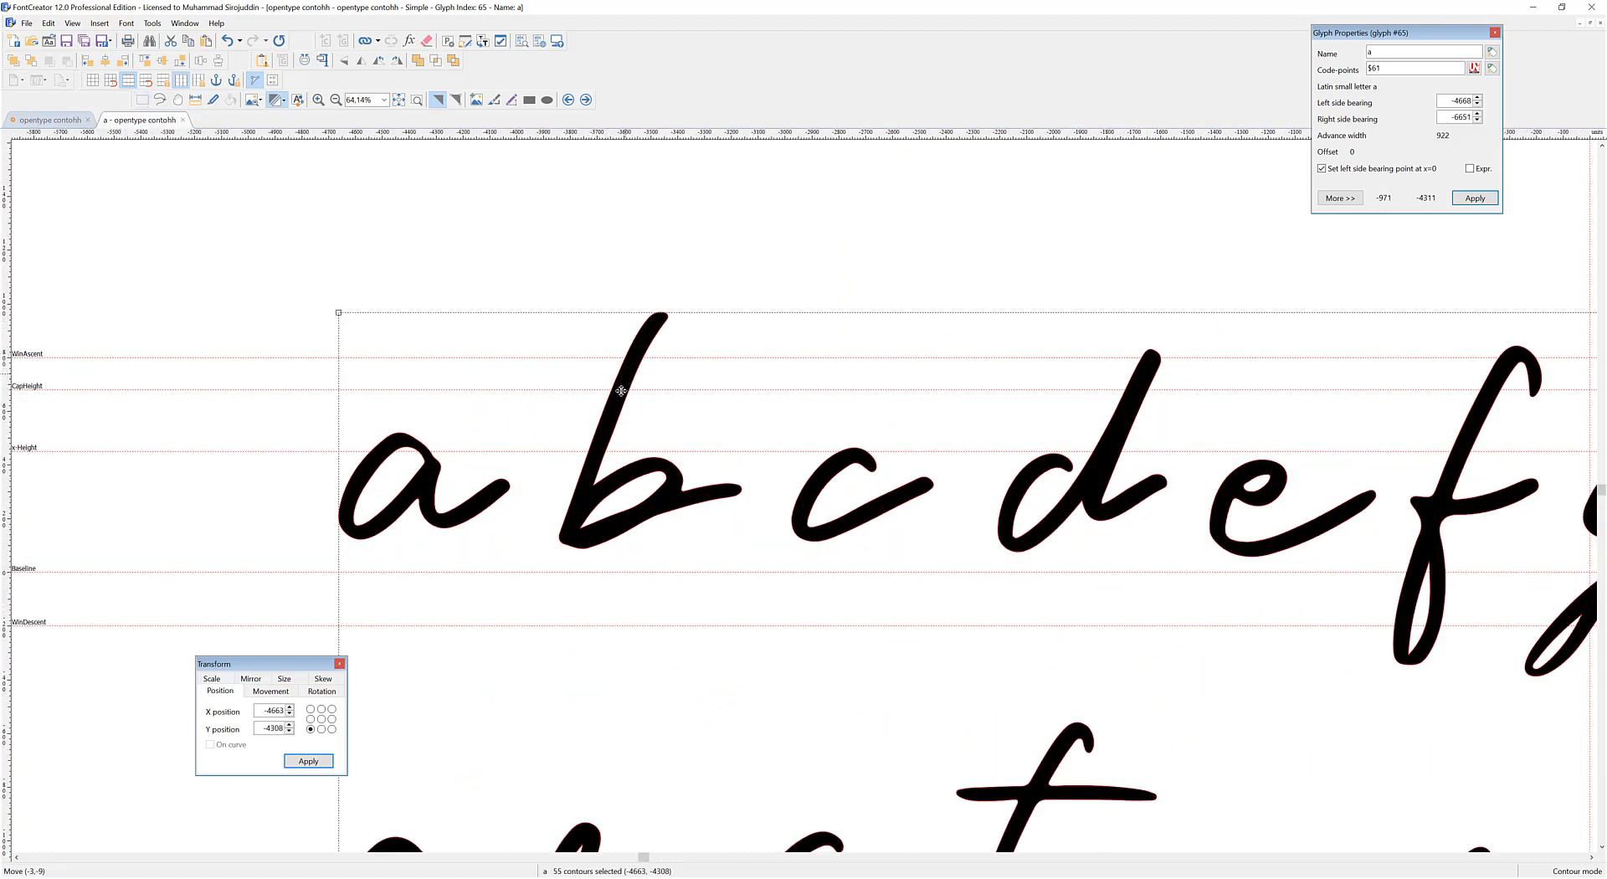
pyautogui.moveTo(621, 390); pyautogui.dragTo(617, 418)
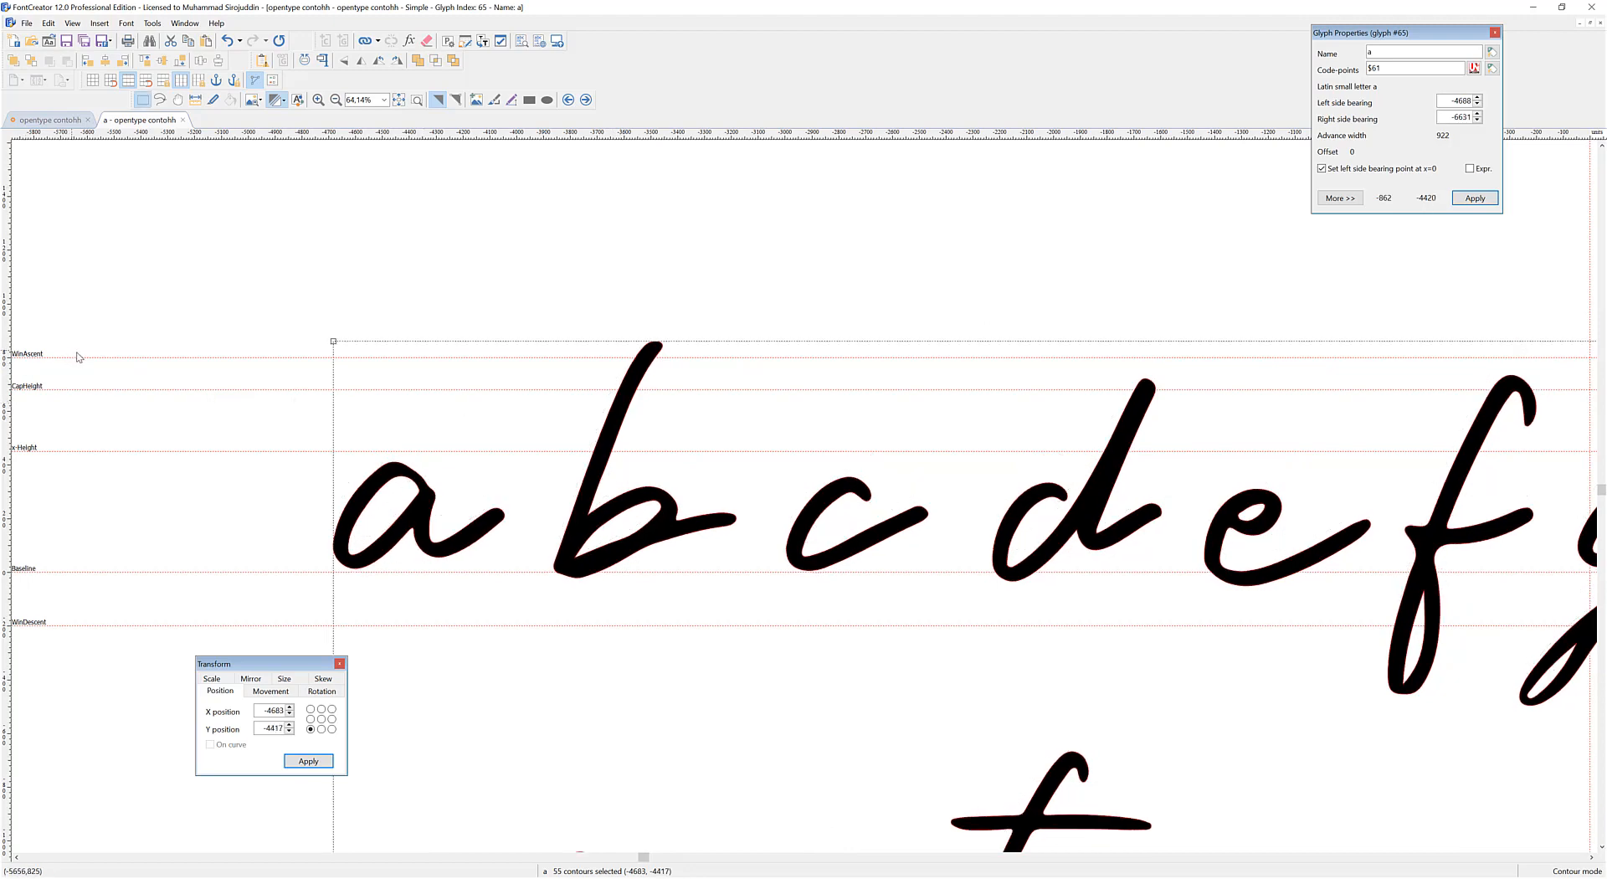
pyautogui.click(236, 297)
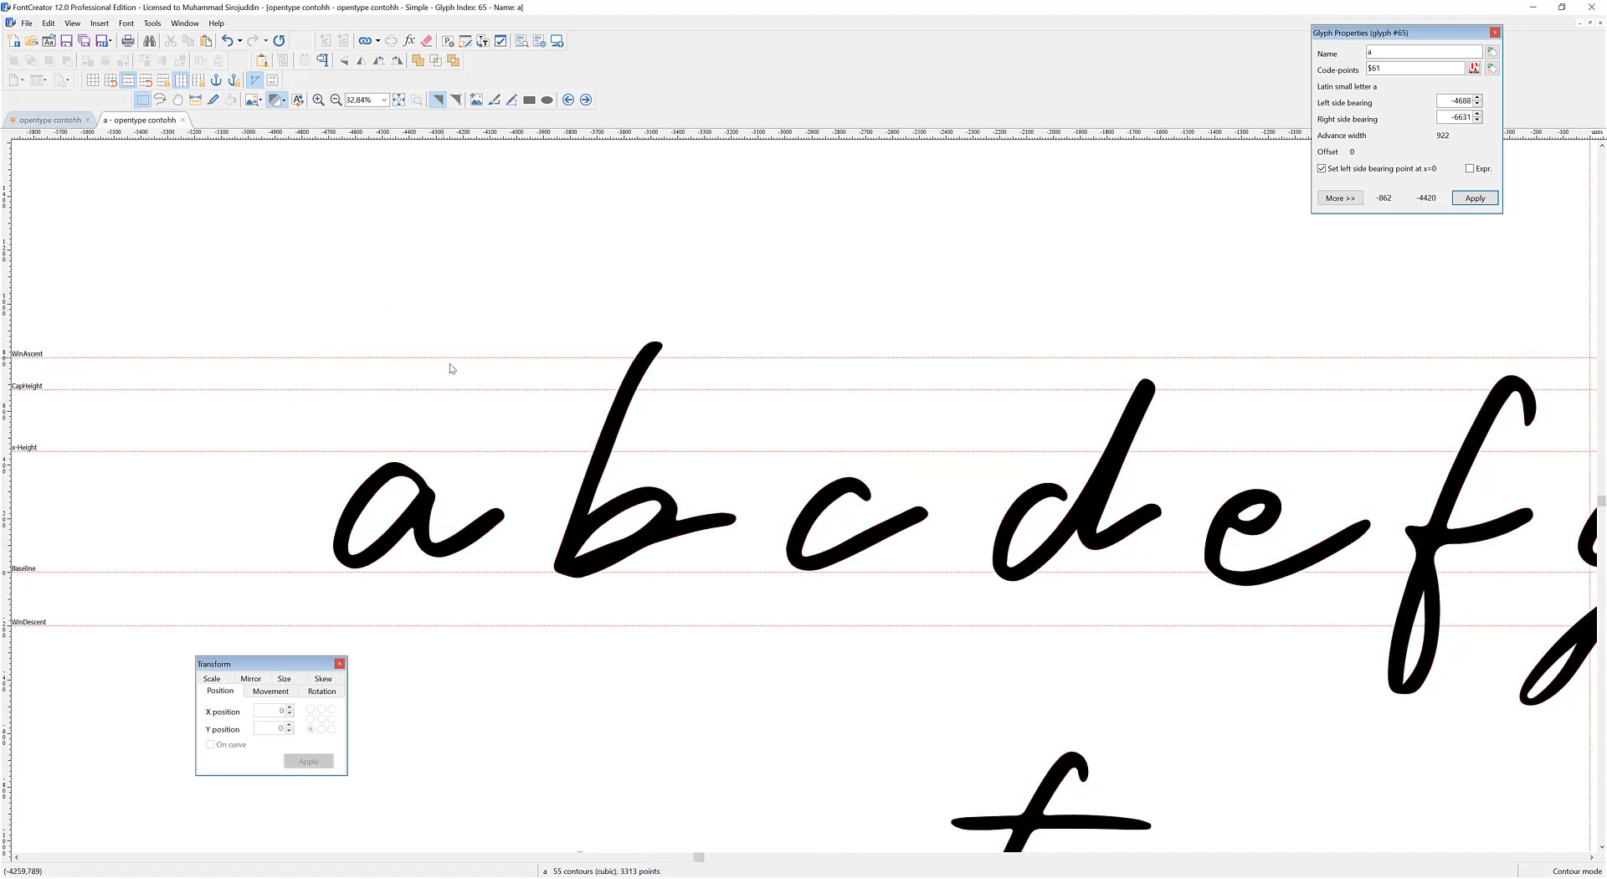
# Add a horizontal guideline at about y 241, level with the tip of the letter a's exit stroke
pyautogui.scroll(-2, 452, 372)
pyautogui.scroll(3, 468, 352)
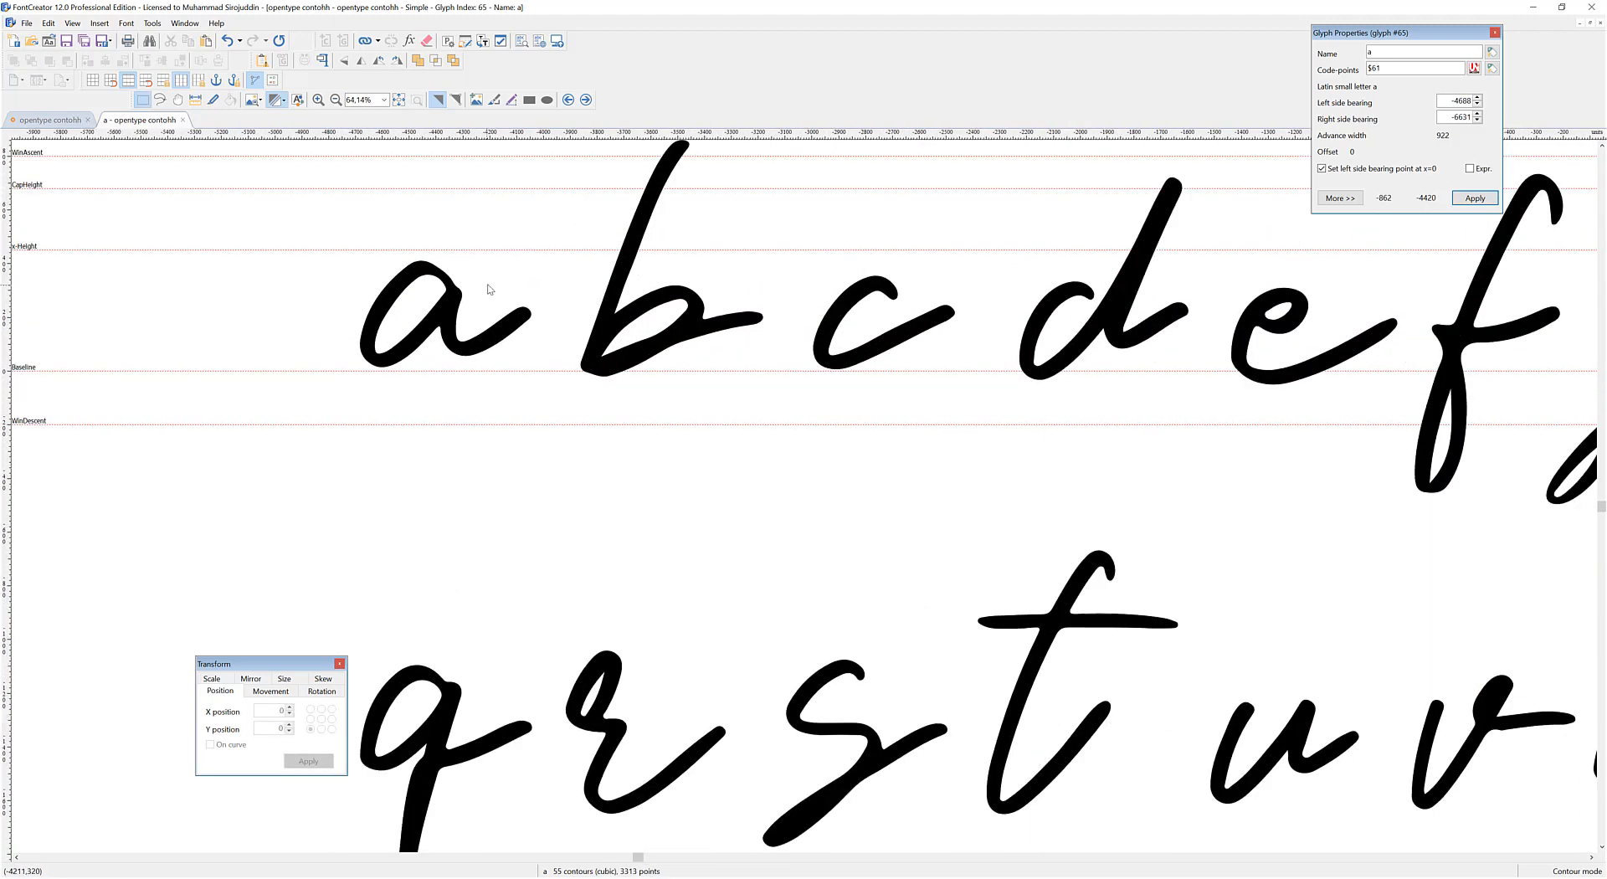
pyautogui.scroll(2, 521, 247)
pyautogui.scroll(1, 504, 286)
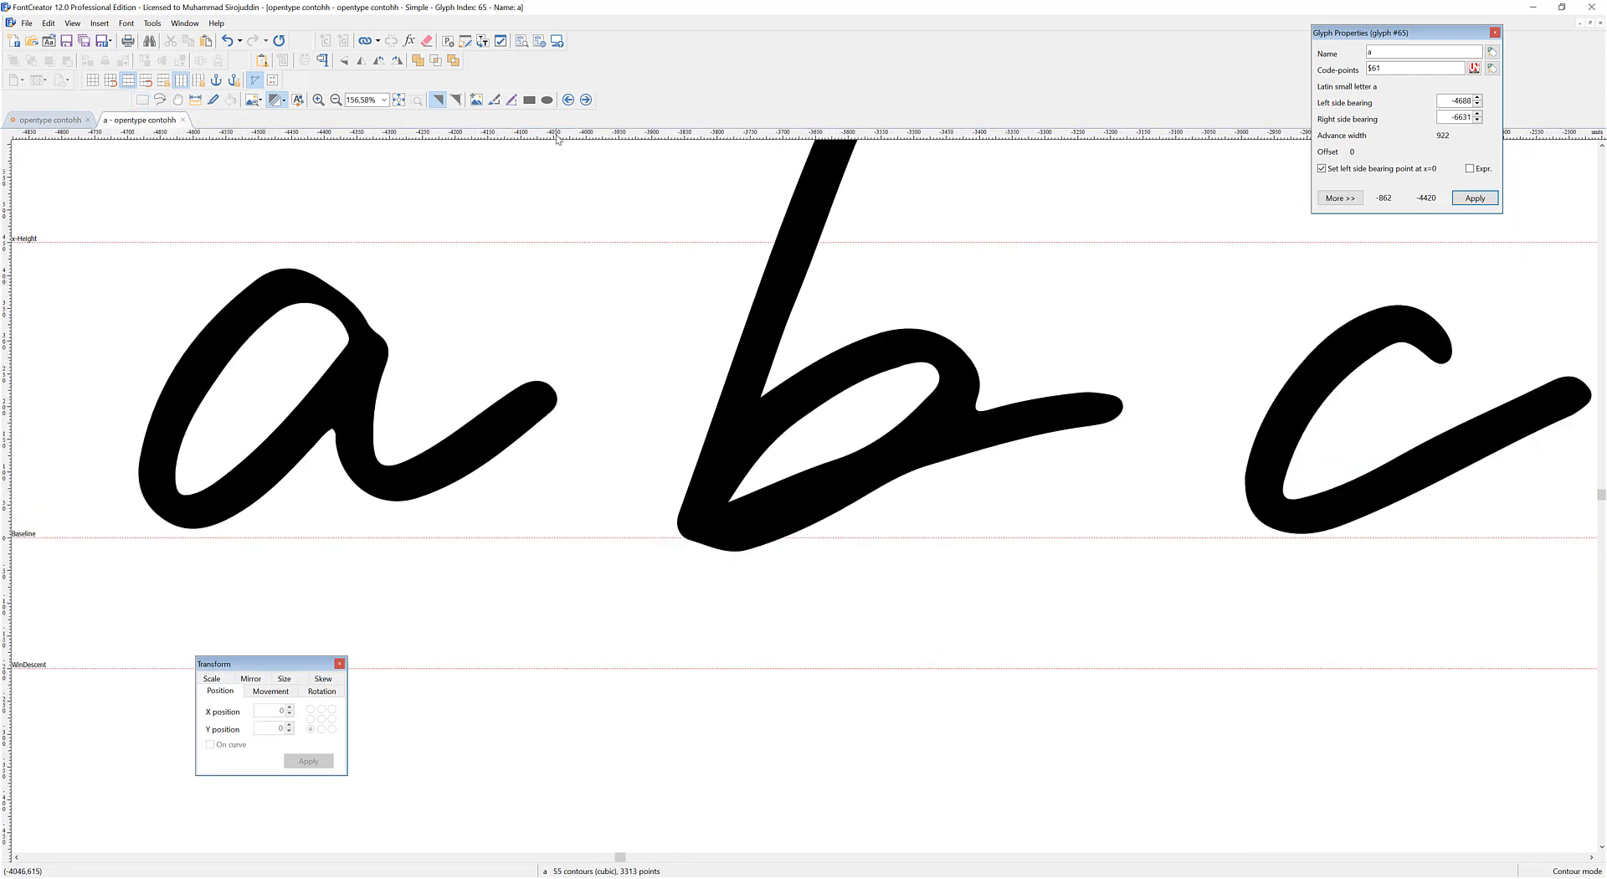
pyautogui.moveTo(553, 200); pyautogui.dragTo(548, 385)
pyautogui.scroll(7, 548, 384)
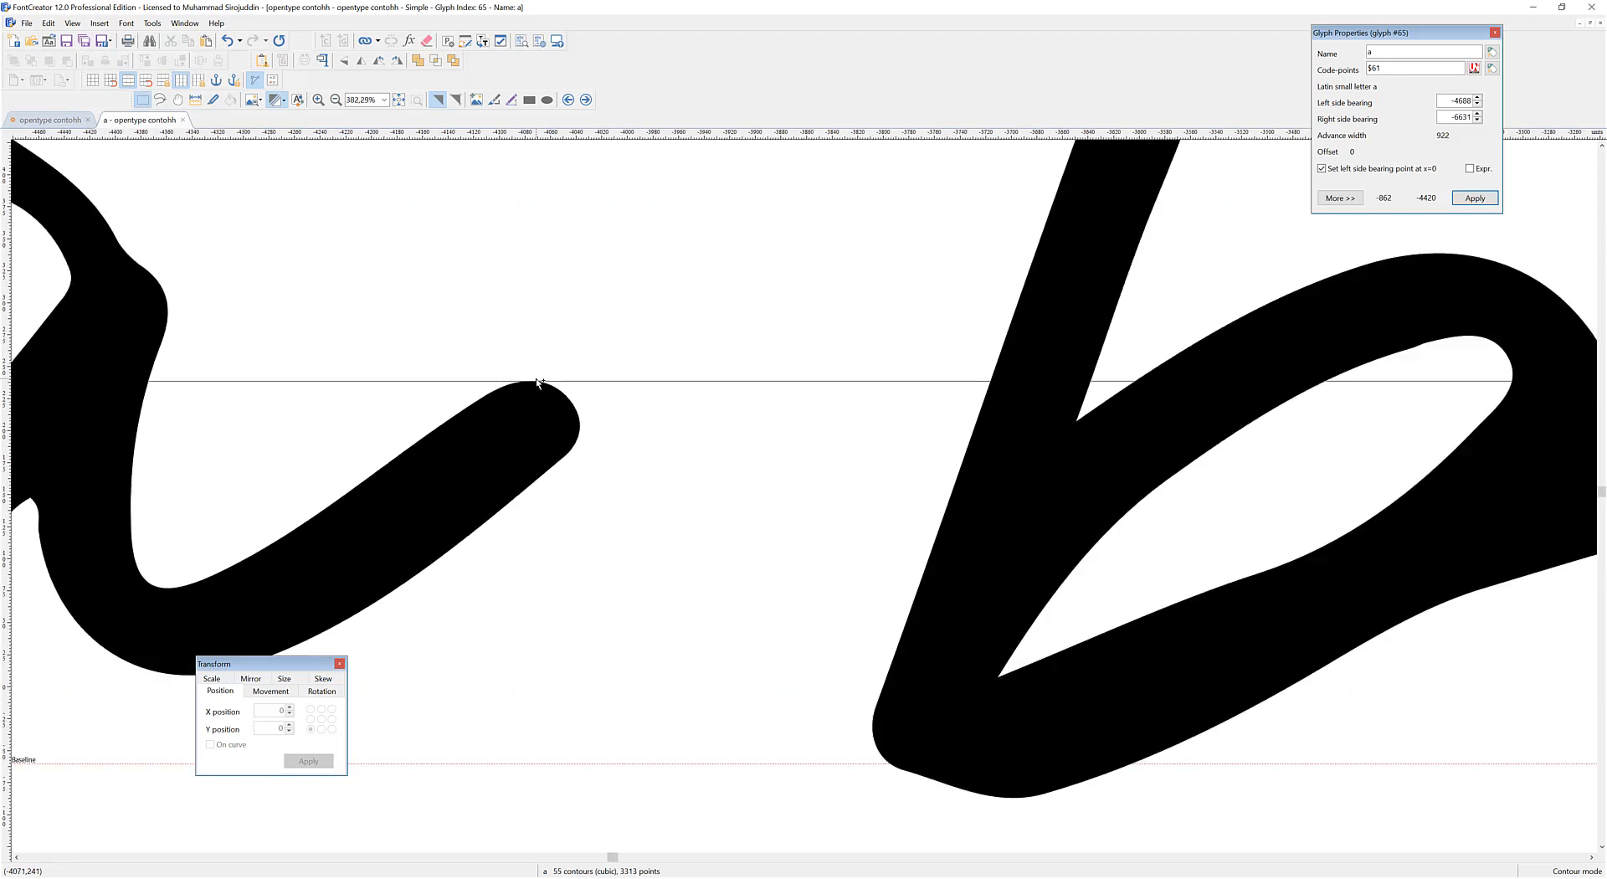
pyautogui.scroll(-10, 569, 390)
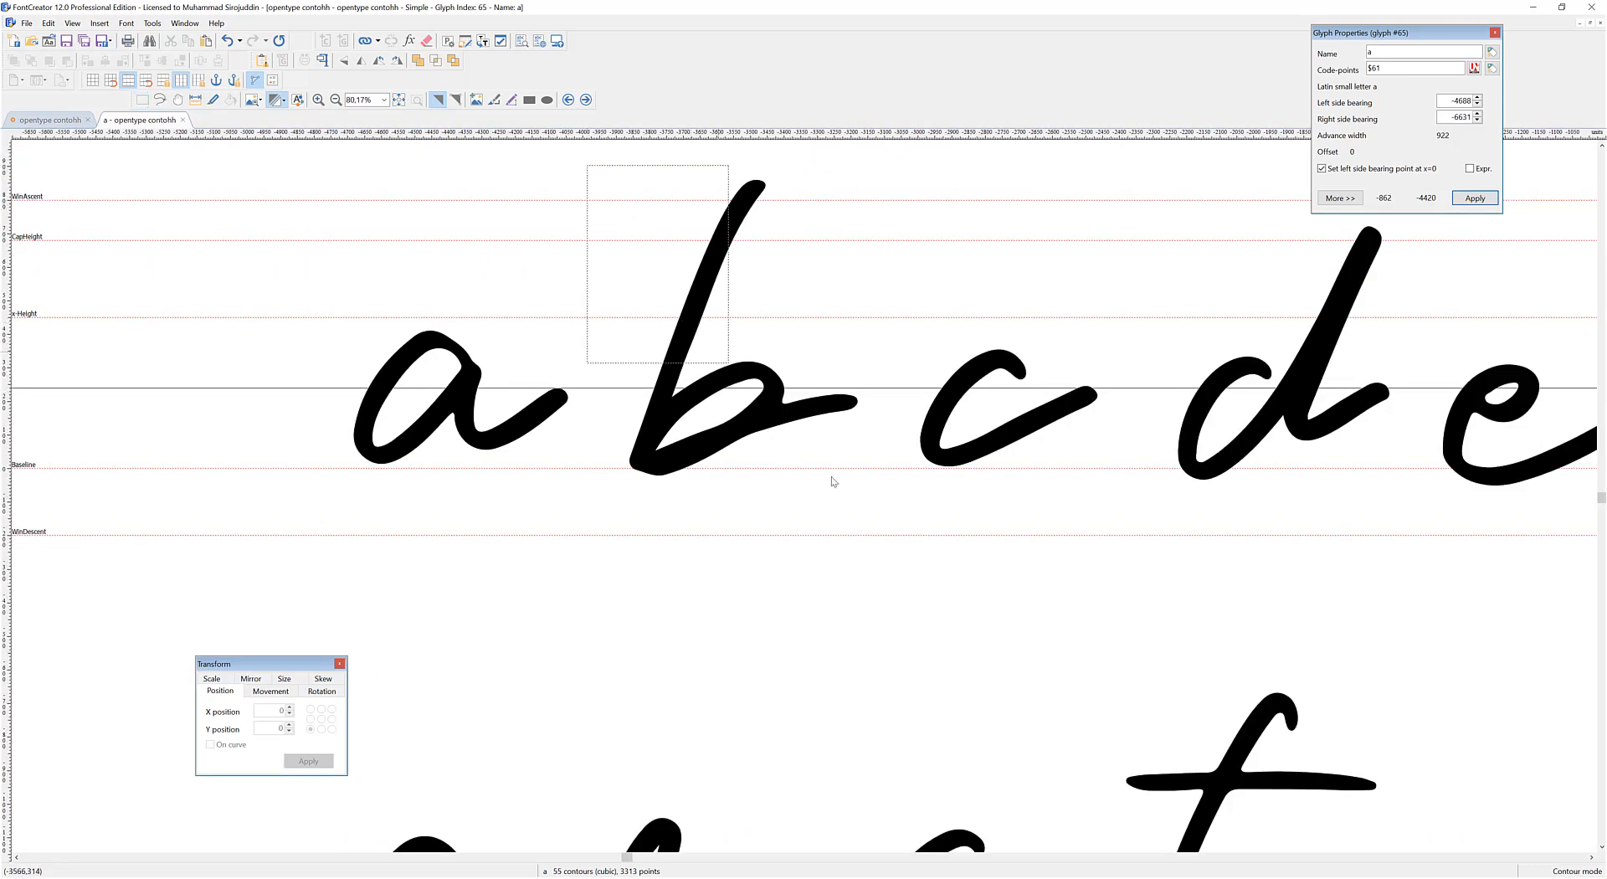
# Move the letters b and c vertically so the tips of their exit strokes line up with the guideline
pyautogui.click(824, 414)
pyautogui.scroll(5, 824, 414)
pyautogui.moveTo(840, 374); pyautogui.dragTo(840, 363)
pyautogui.scroll(-4, 567, 415)
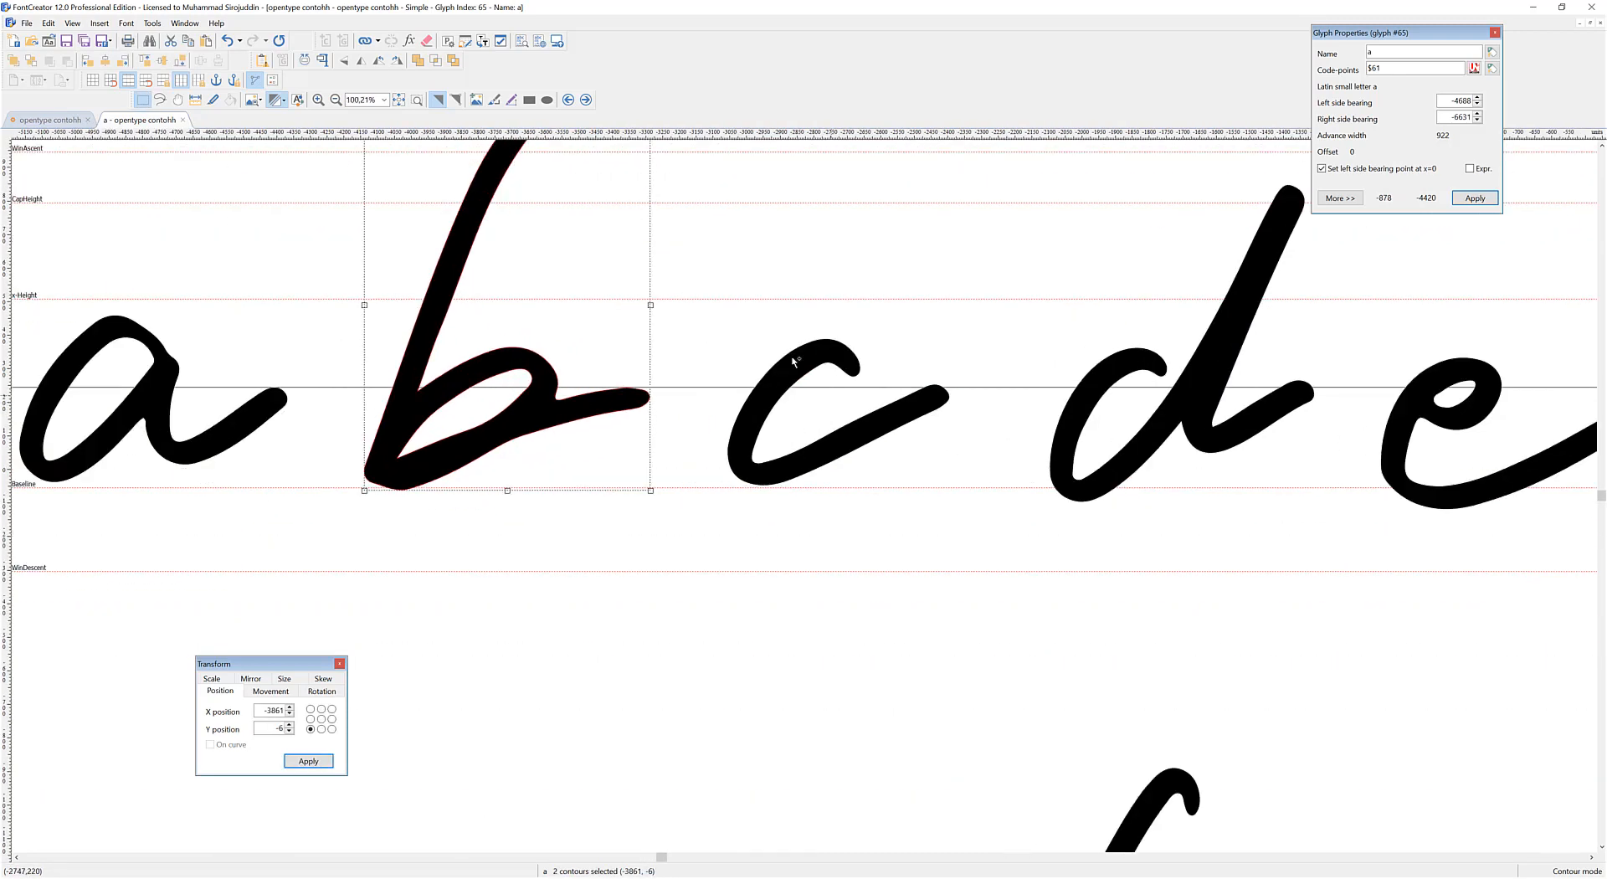
pyautogui.scroll(2, 663, 298)
pyautogui.moveTo(665, 293); pyautogui.dragTo(1026, 564)
pyautogui.scroll(1, 968, 384)
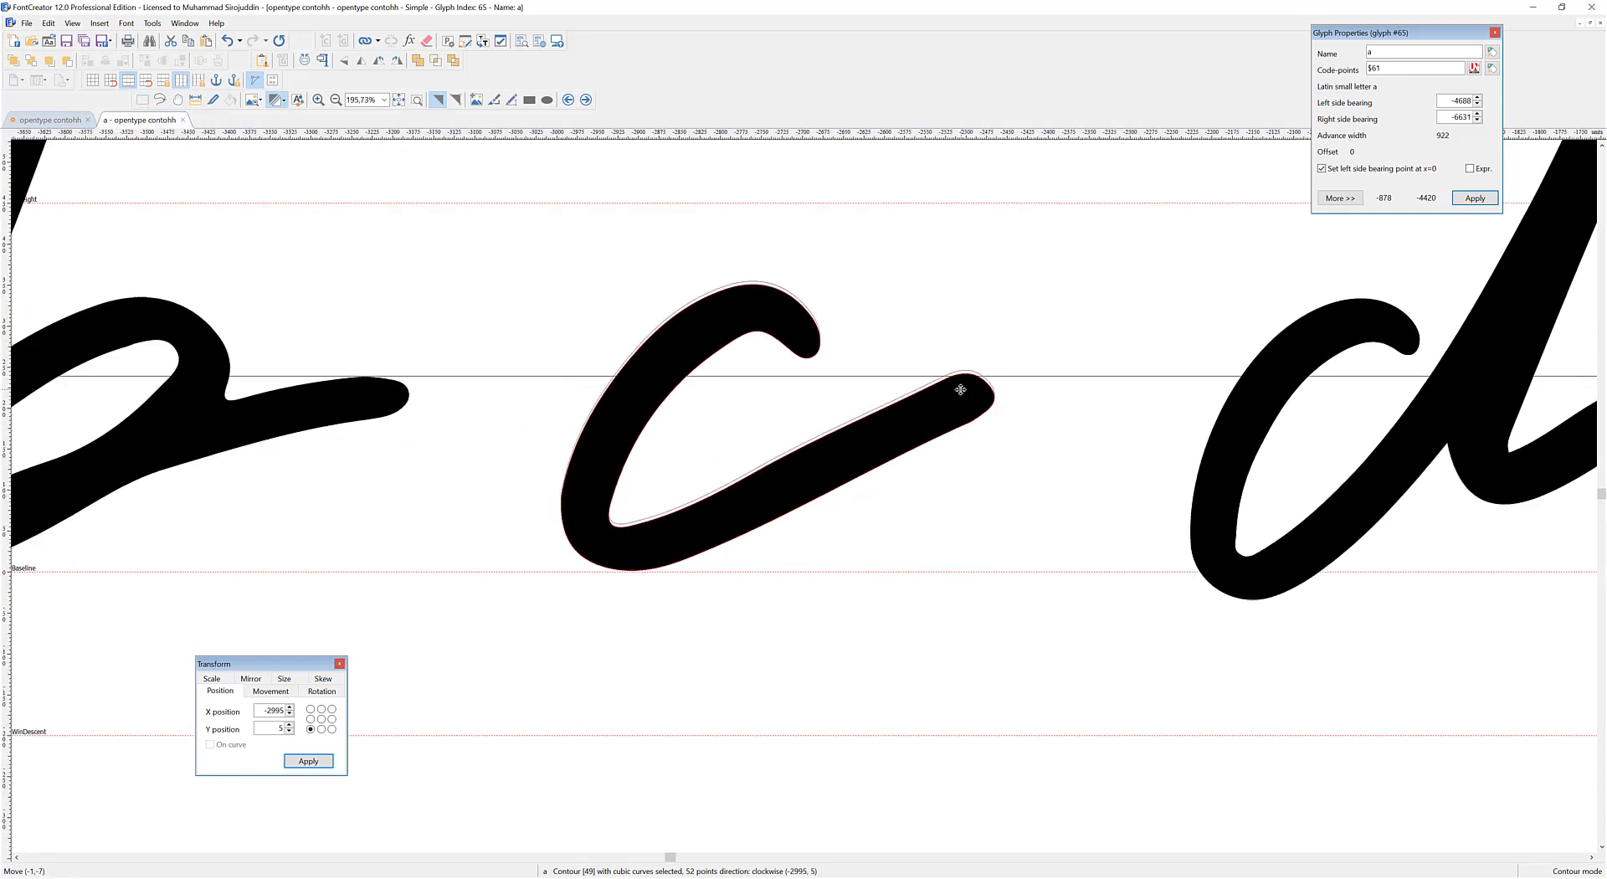
pyautogui.scroll(-4, 735, 438)
# Move the letter d down and the letter e up so their exit strokes meet the guideline
pyautogui.click(887, 538)
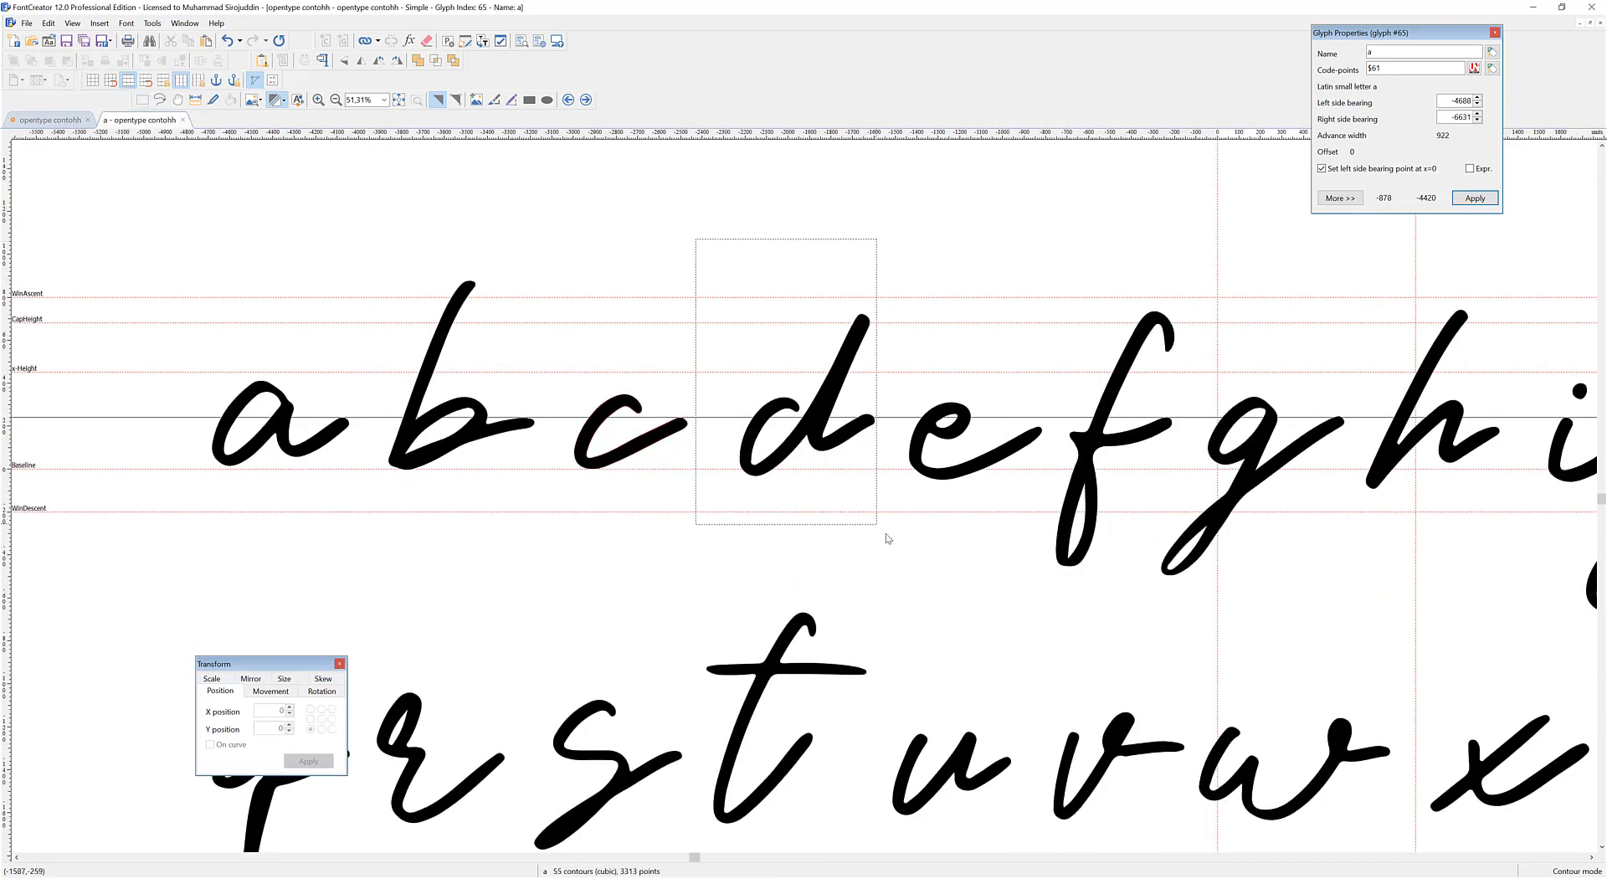
pyautogui.moveTo(887, 539); pyautogui.dragTo(879, 527)
pyautogui.scroll(5, 859, 422)
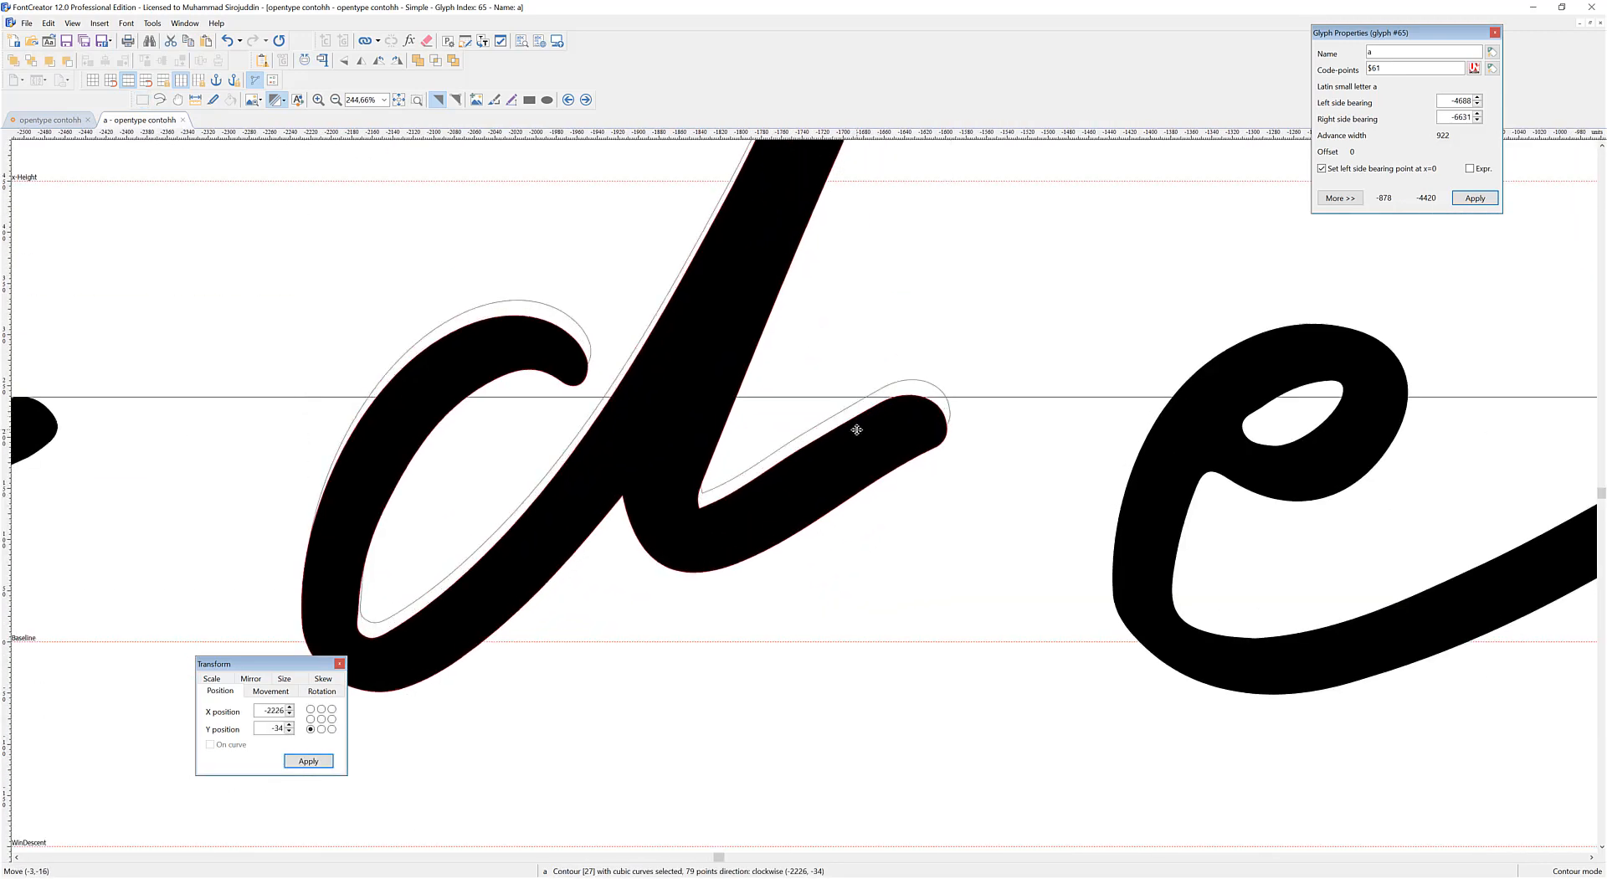
pyautogui.moveTo(857, 429); pyautogui.dragTo(845, 435)
pyautogui.scroll(-3, 846, 435)
pyautogui.scroll(1, 736, 361)
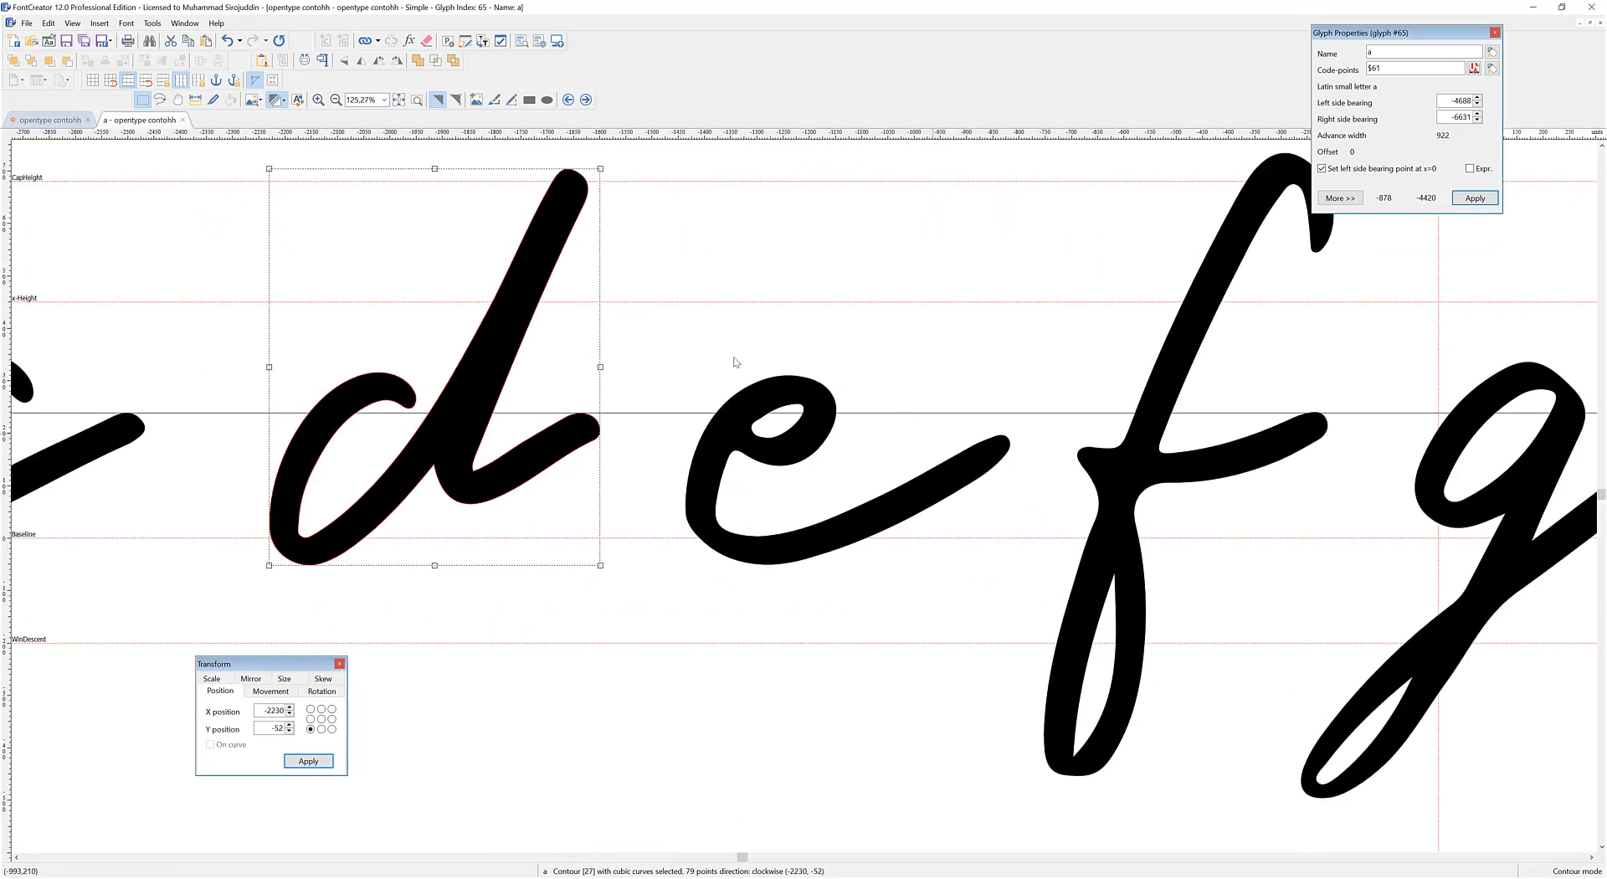
pyautogui.moveTo(640, 328); pyautogui.dragTo(1060, 610)
pyautogui.moveTo(987, 456); pyautogui.dragTo(987, 431)
pyautogui.scroll(-4, 846, 470)
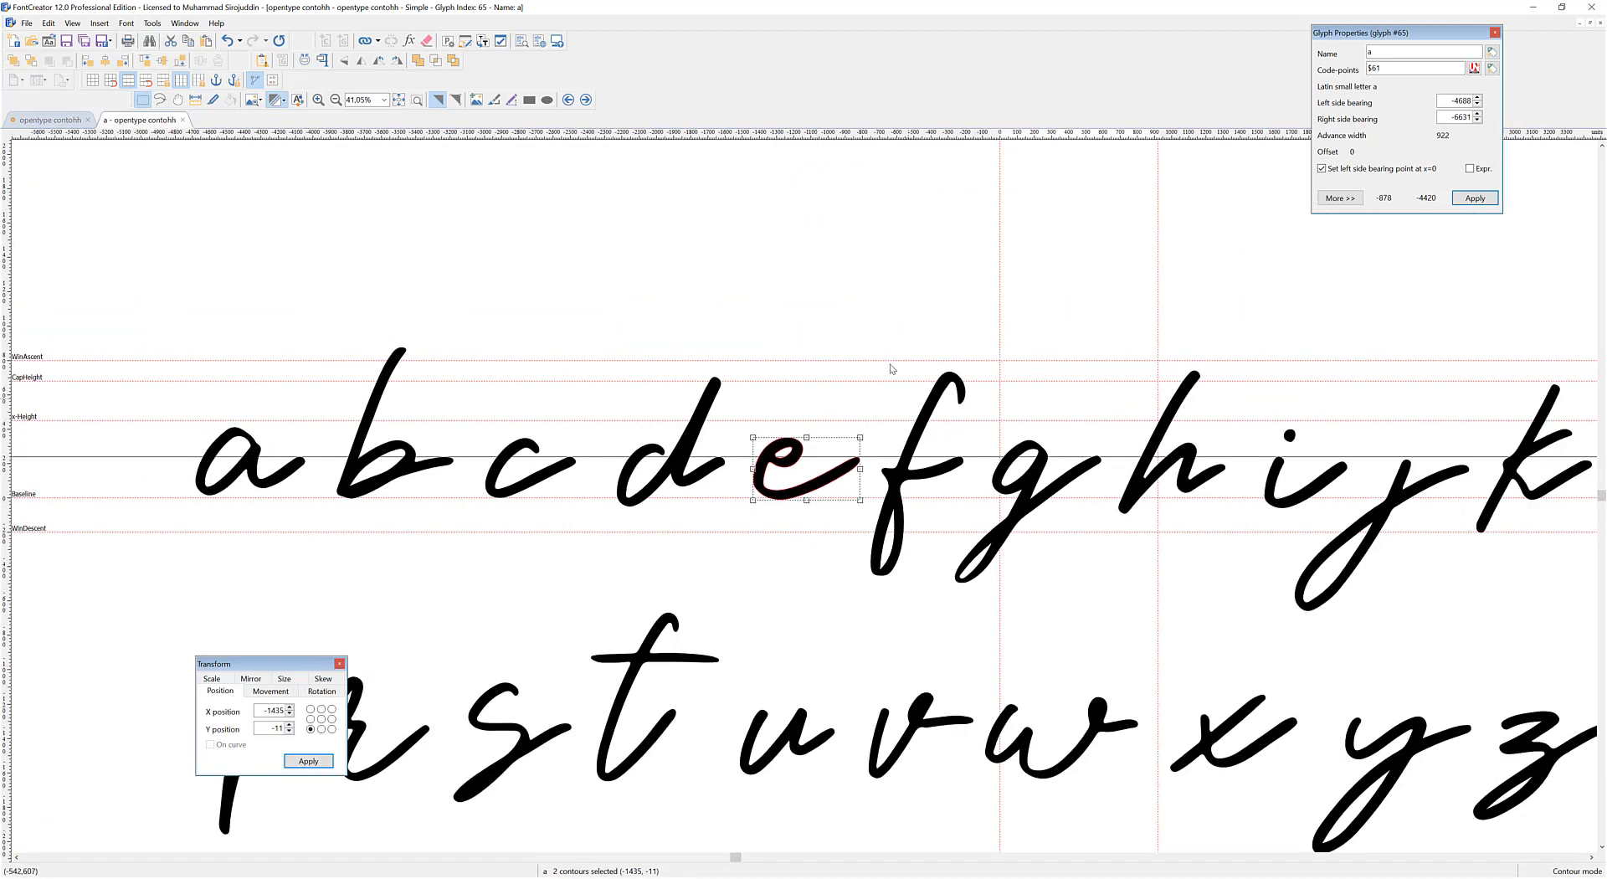
# Move the letter g down slightly so the tip of its exit stroke meets the guideline
pyautogui.scroll(2, 1029, 466)
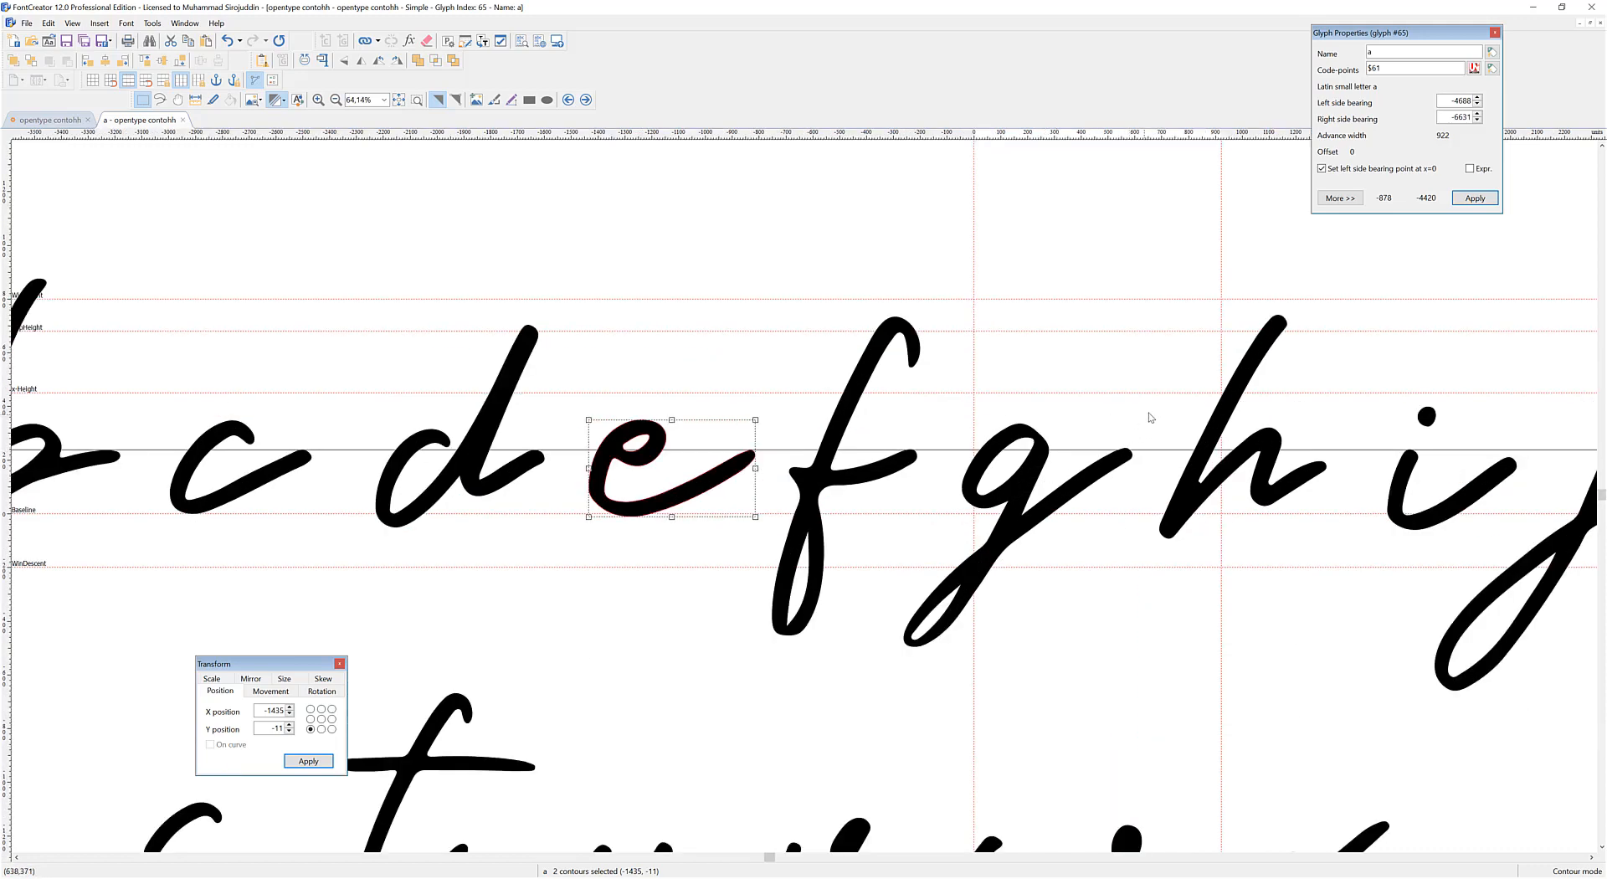
pyautogui.moveTo(1149, 417); pyautogui.dragTo(922, 653)
pyautogui.scroll(4, 1091, 449)
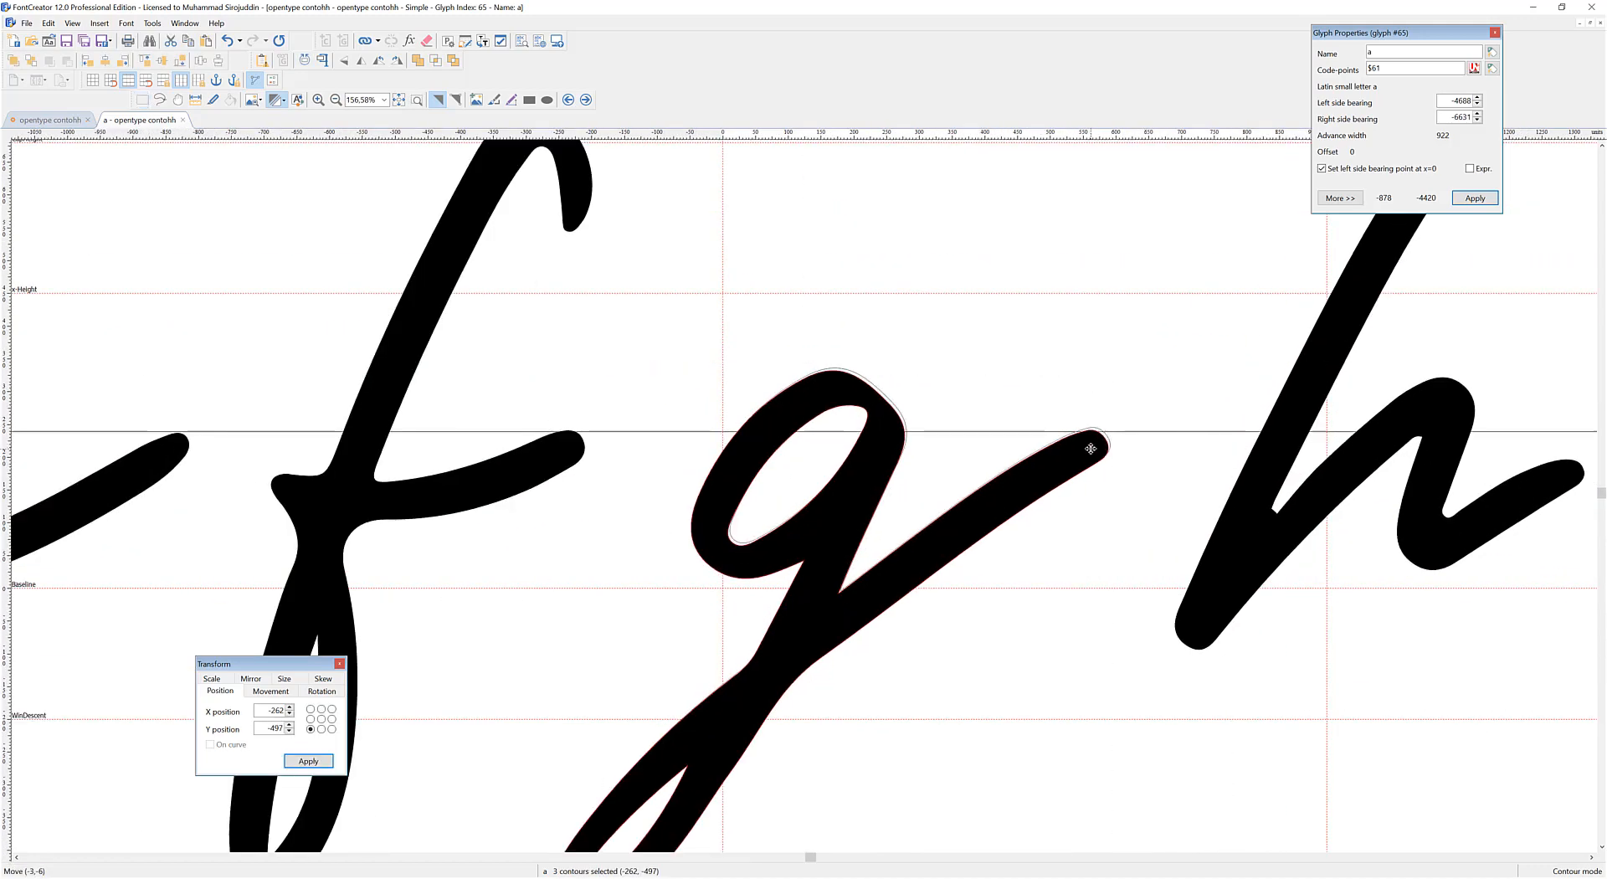
pyautogui.moveTo(1090, 449); pyautogui.dragTo(1089, 452)
pyautogui.scroll(-4, 653, 460)
pyautogui.scroll(1, 1077, 585)
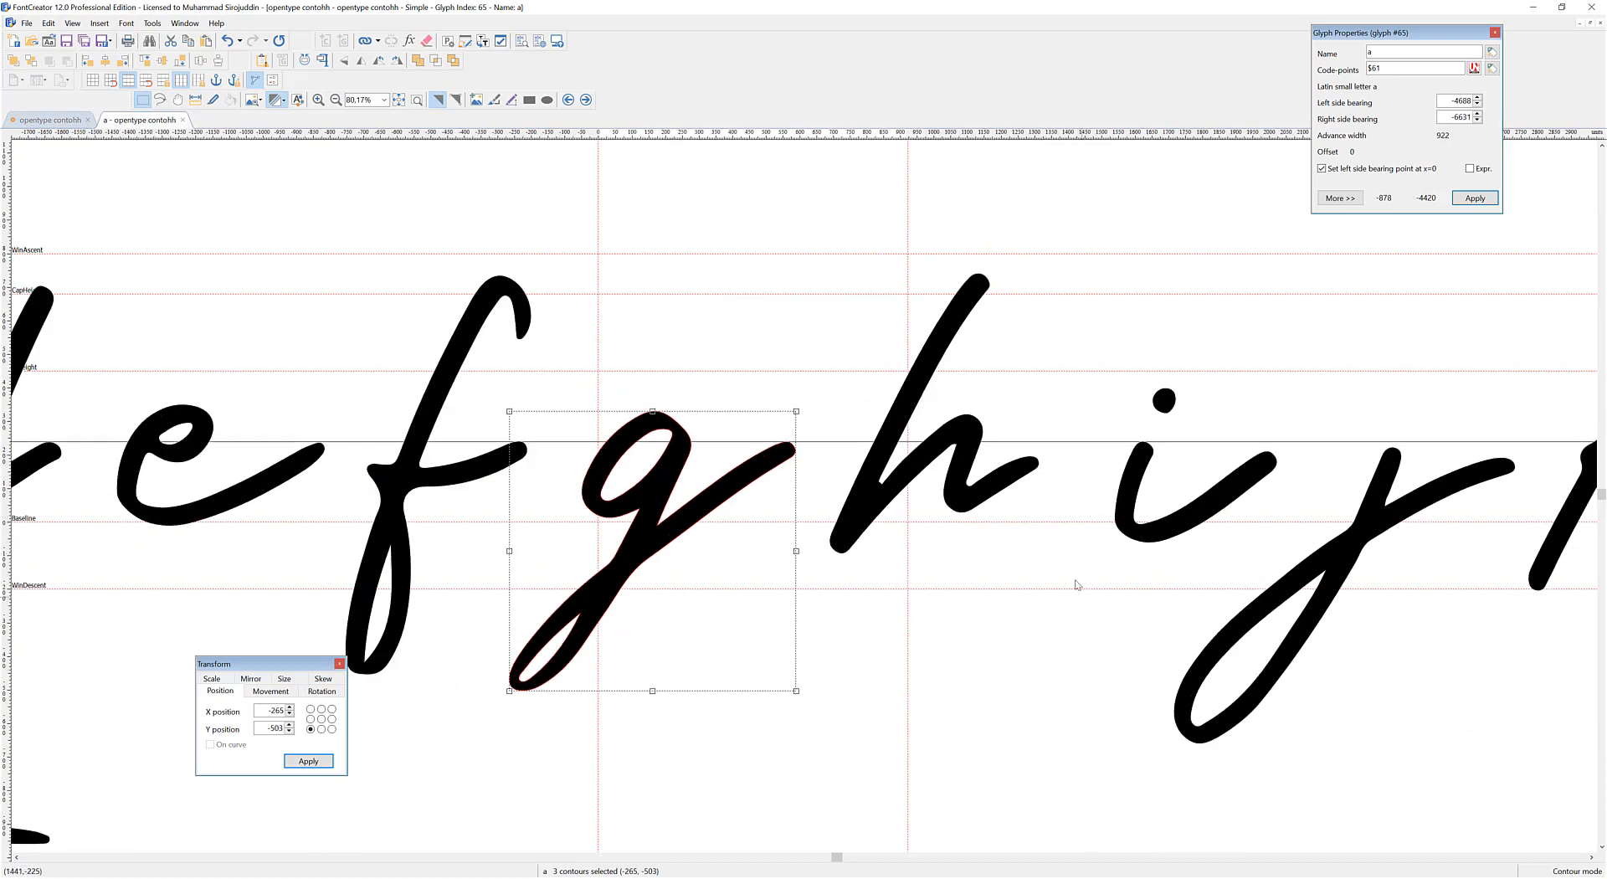
# Move the letters h and i up so their exit strokes line up with the guideline
pyautogui.moveTo(1077, 584); pyautogui.dragTo(851, 280)
pyautogui.moveTo(955, 424); pyautogui.dragTo(958, 413)
pyautogui.hscroll(3, 1071, 481)
pyautogui.moveTo(808, 334); pyautogui.dragTo(1049, 614)
pyautogui.moveTo(987, 488); pyautogui.dragTo(988, 487)
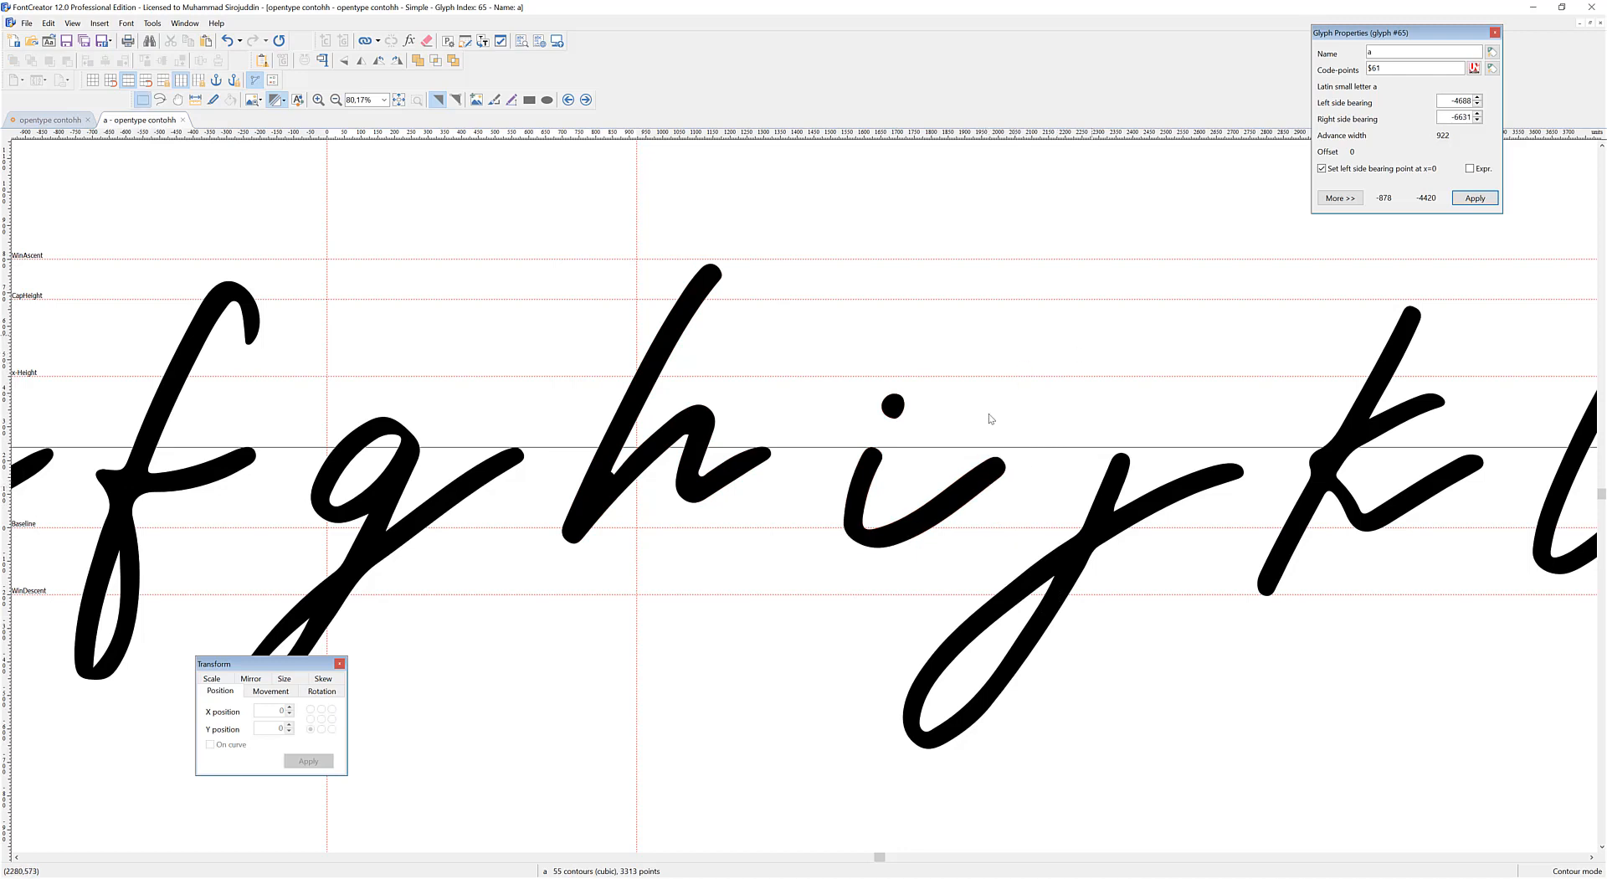
pyautogui.moveTo(990, 418); pyautogui.dragTo(993, 412)
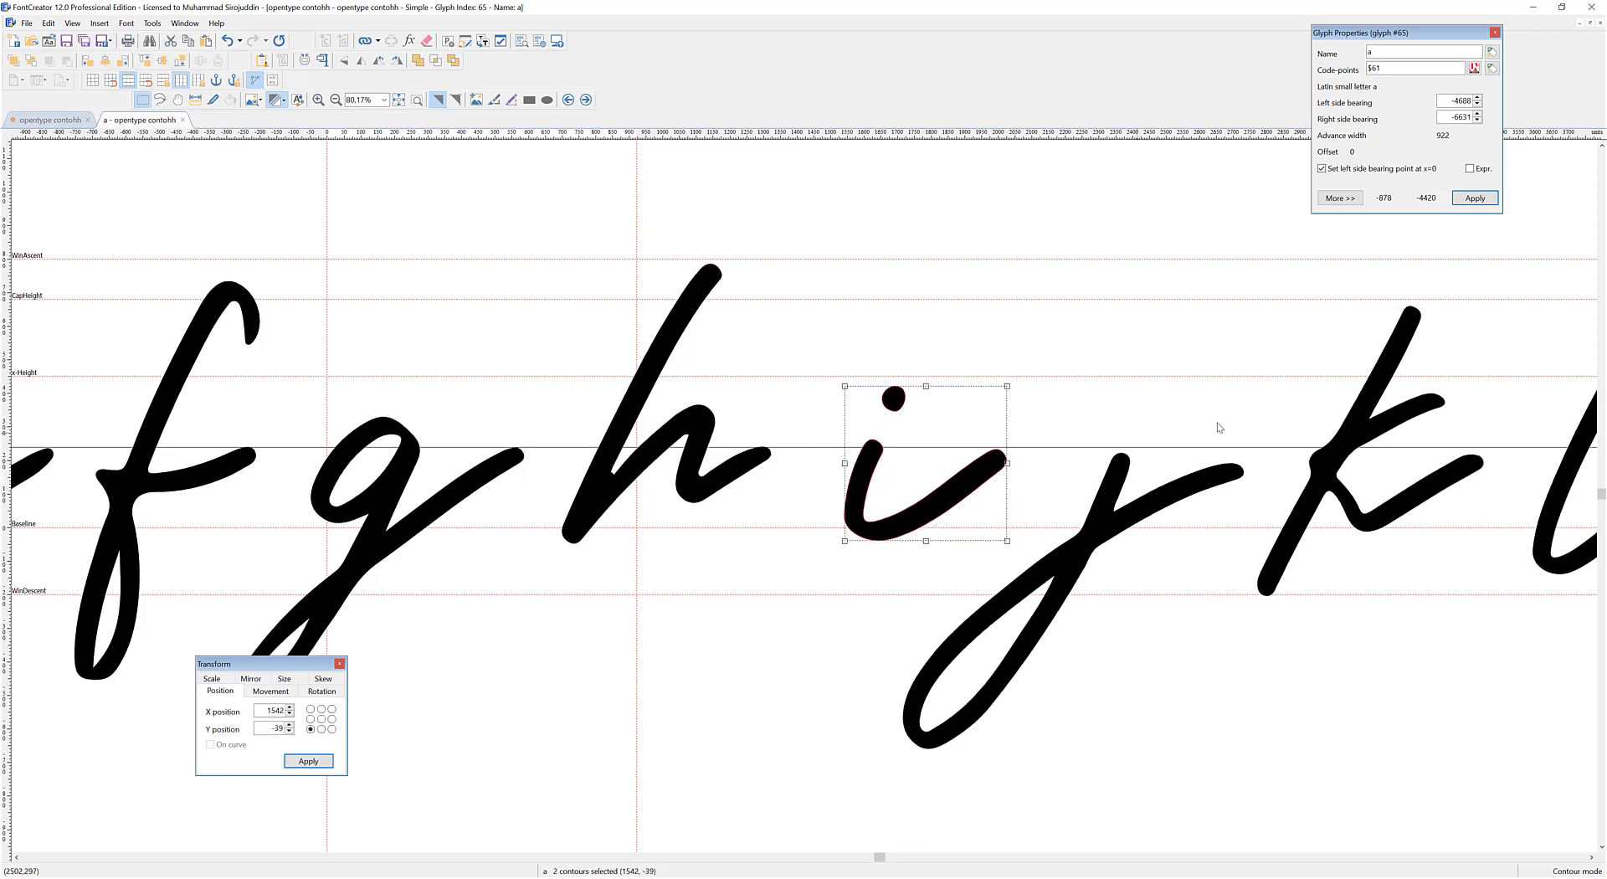
# Duplicate the dot of the i above the j and raise the dotted j to the guideline
pyautogui.moveTo(895, 400); pyautogui.dragTo(1148, 404)
pyautogui.moveTo(1159, 545); pyautogui.dragTo(989, 492)
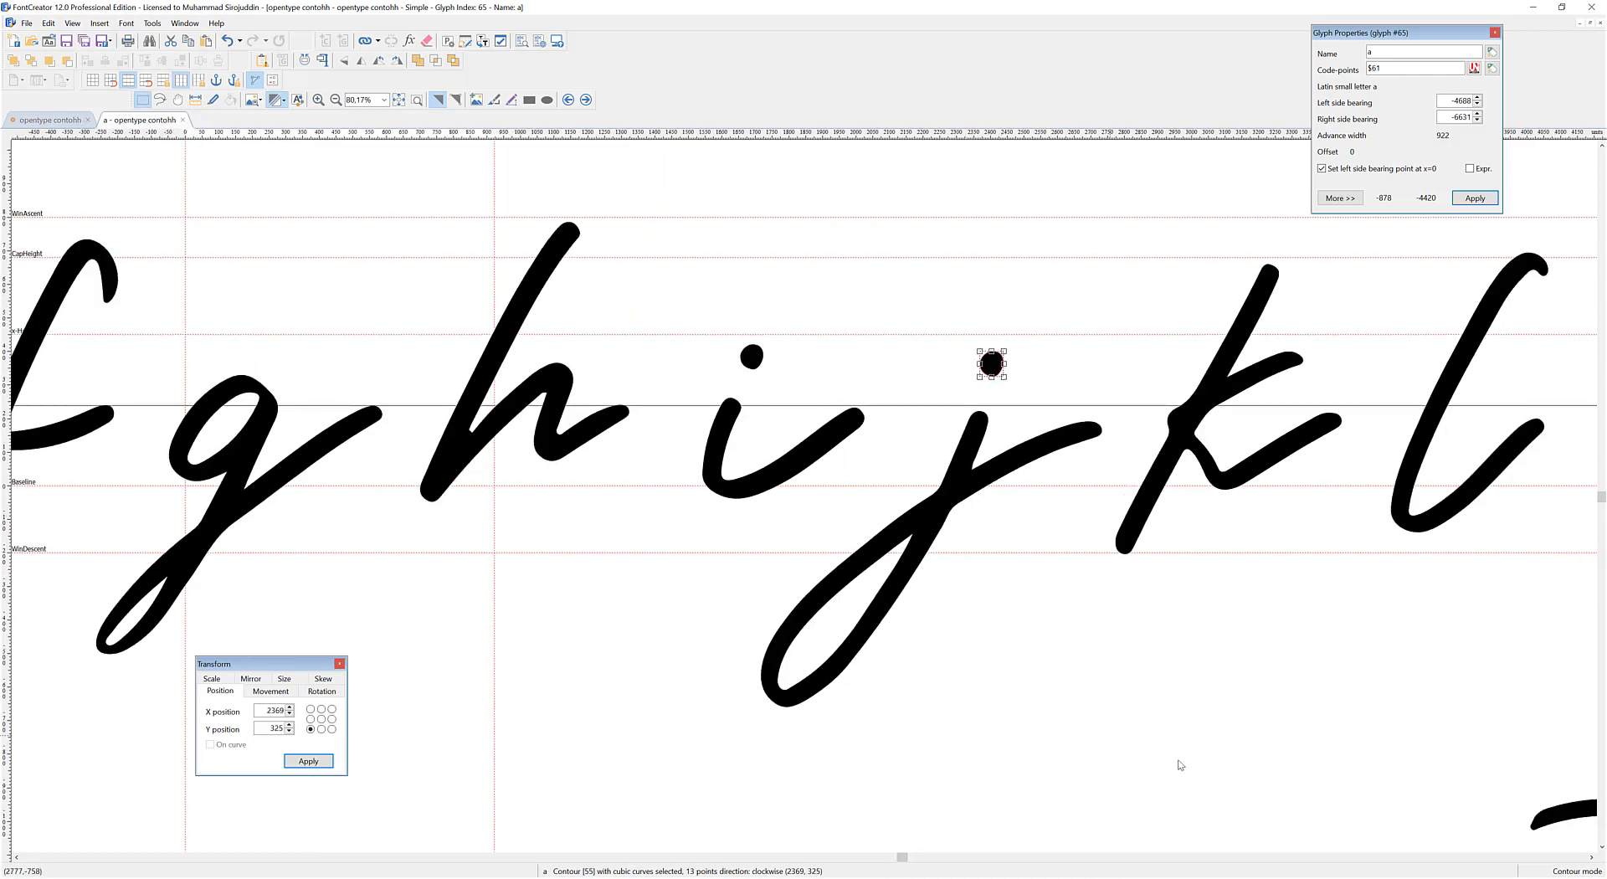
pyautogui.moveTo(1184, 761); pyautogui.dragTo(753, 275)
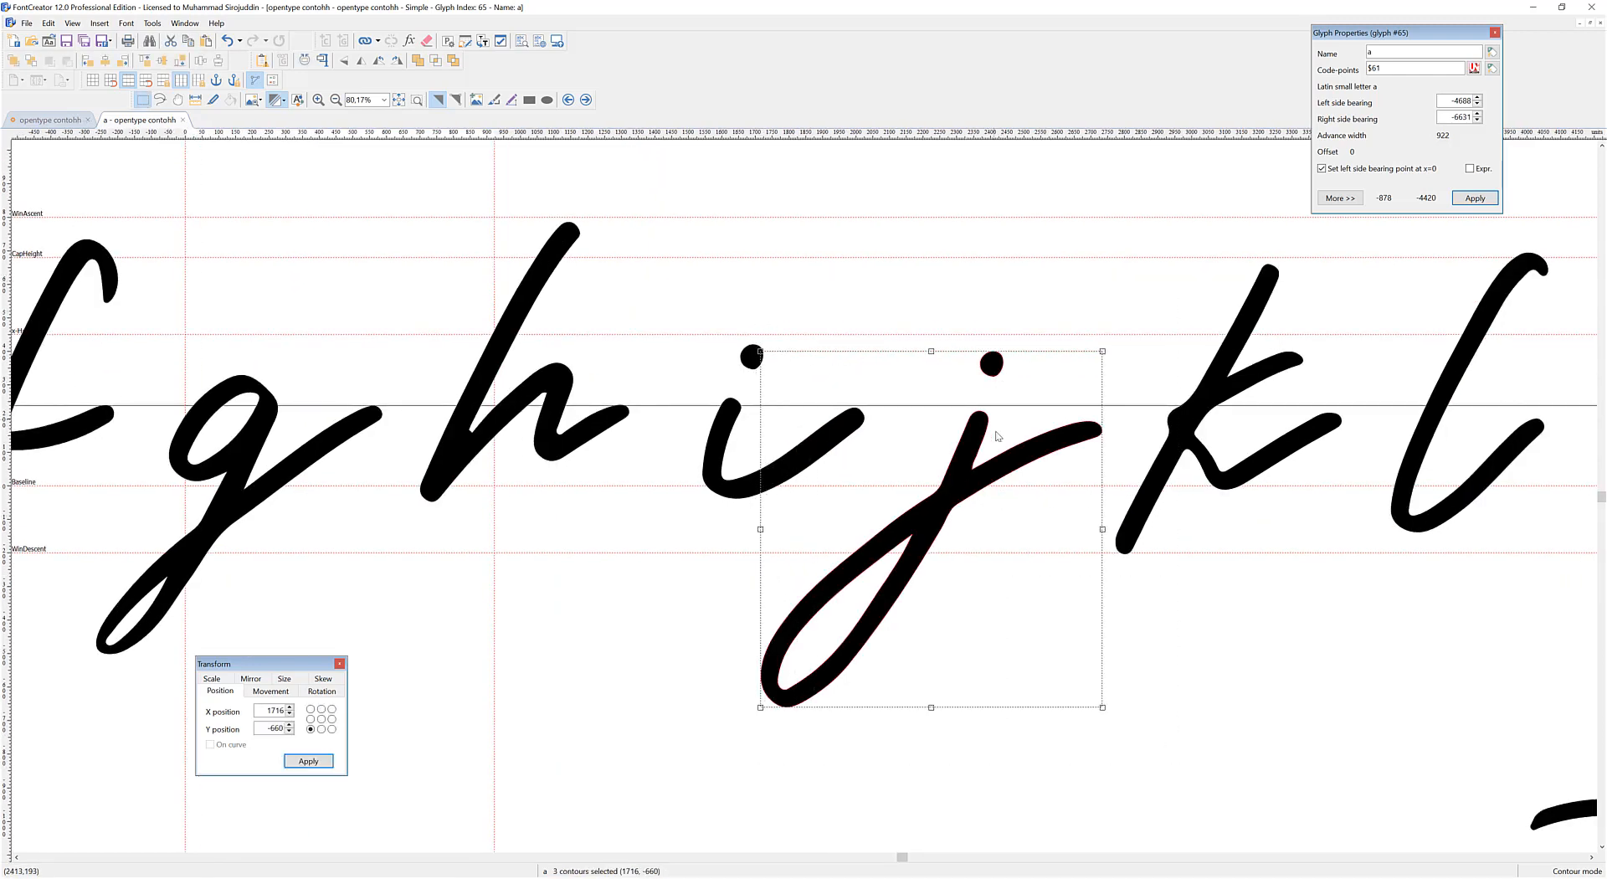
pyautogui.moveTo(975, 424); pyautogui.dragTo(975, 414)
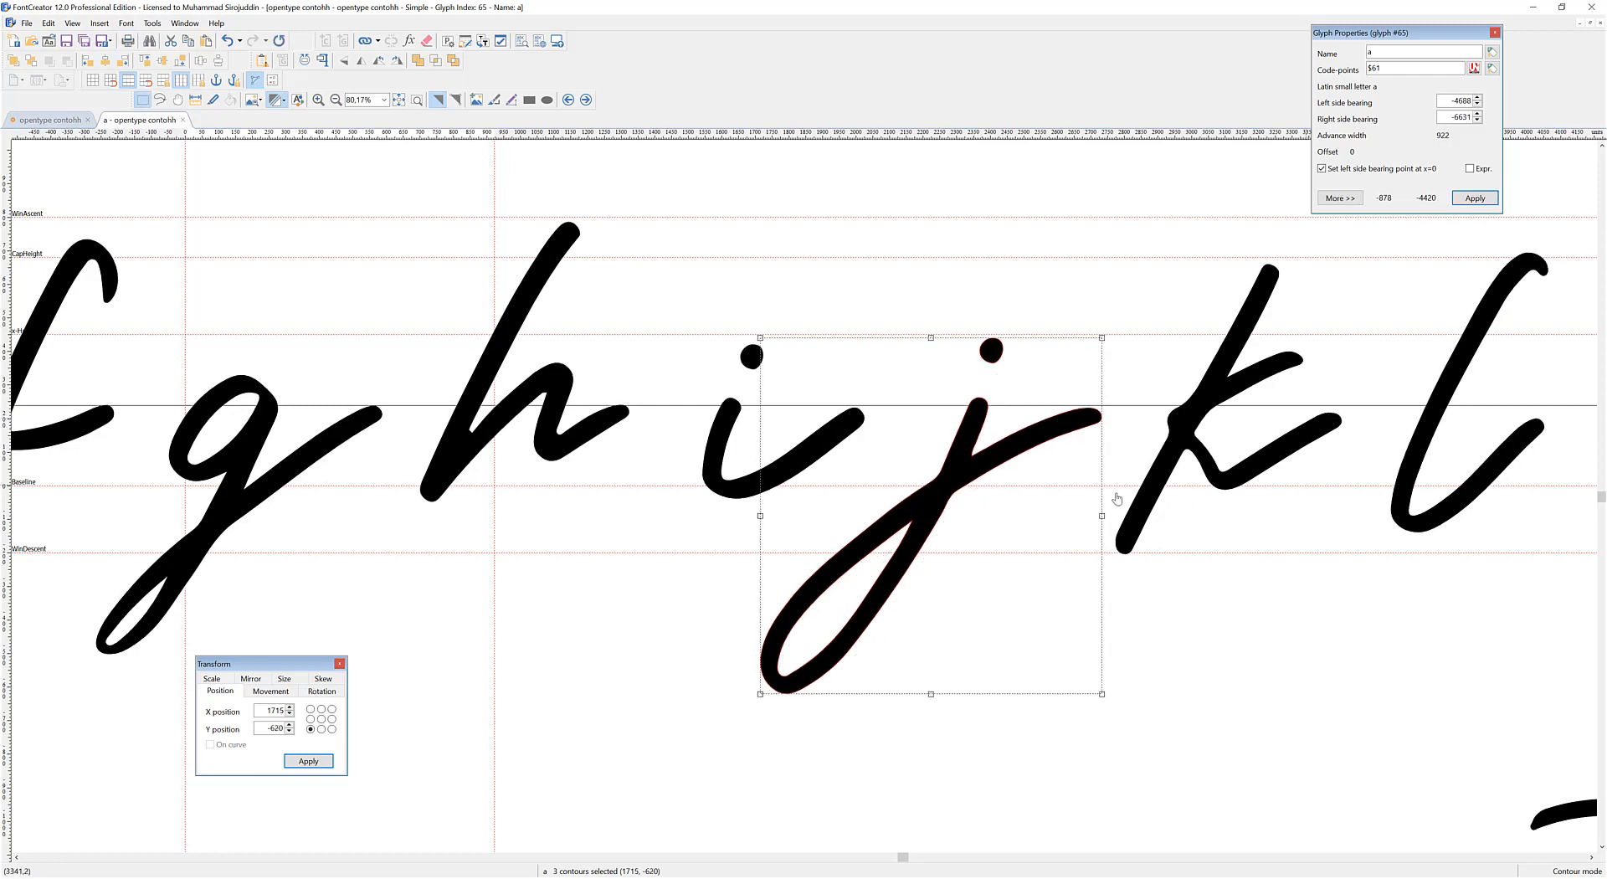
# Raise the letters k and l so their exit strokes line up with the guideline
pyautogui.moveTo(1394, 505); pyautogui.dragTo(1007, 520)
pyautogui.click(833, 410)
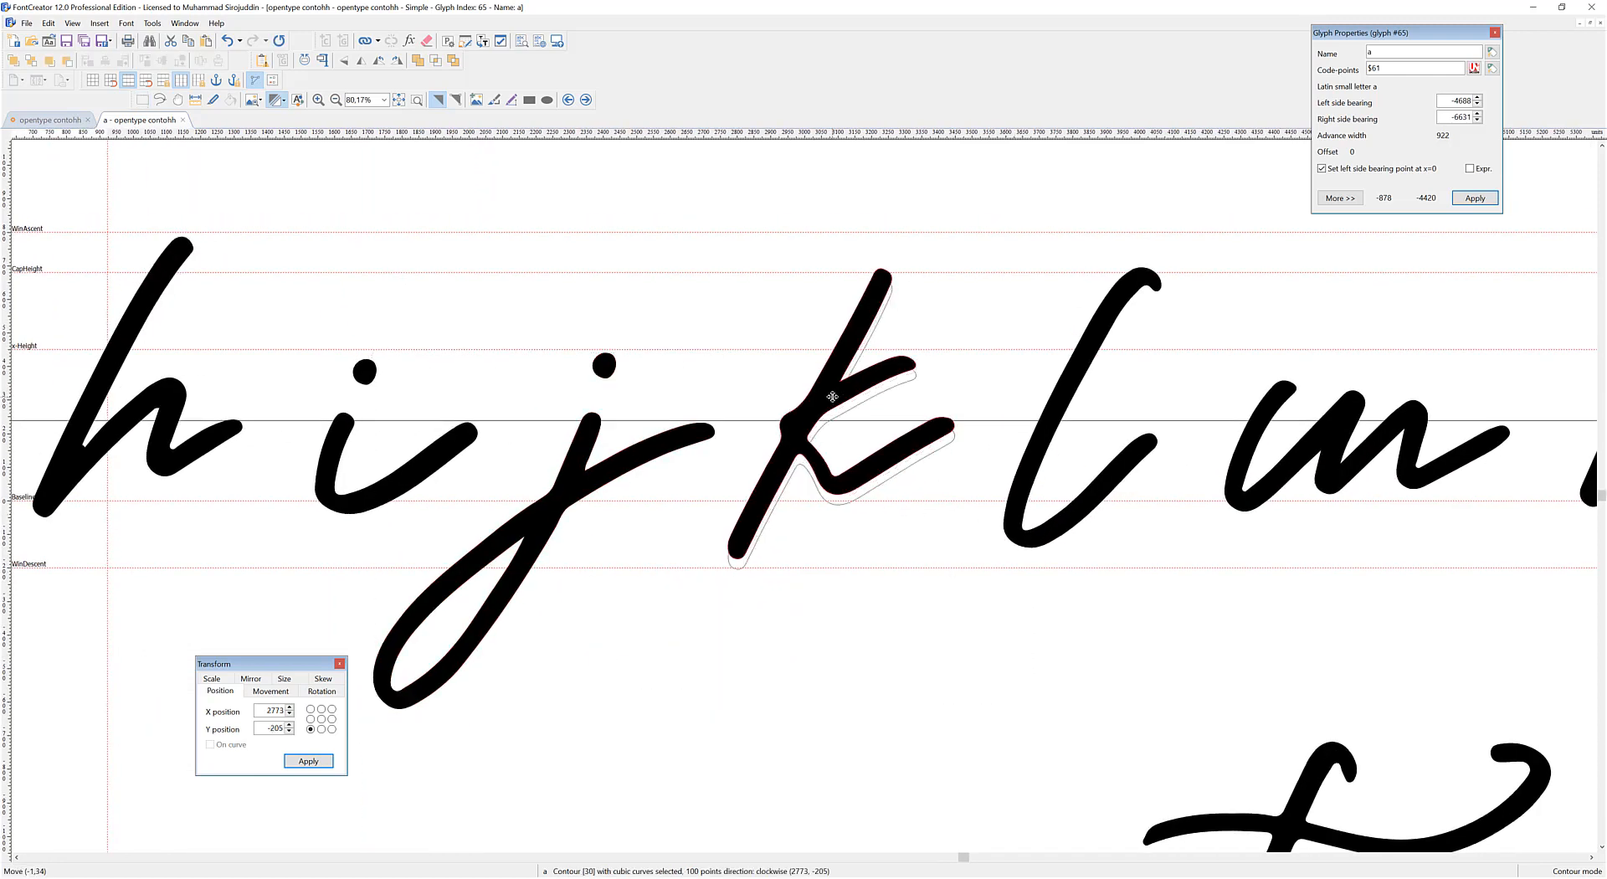
pyautogui.click(1076, 378)
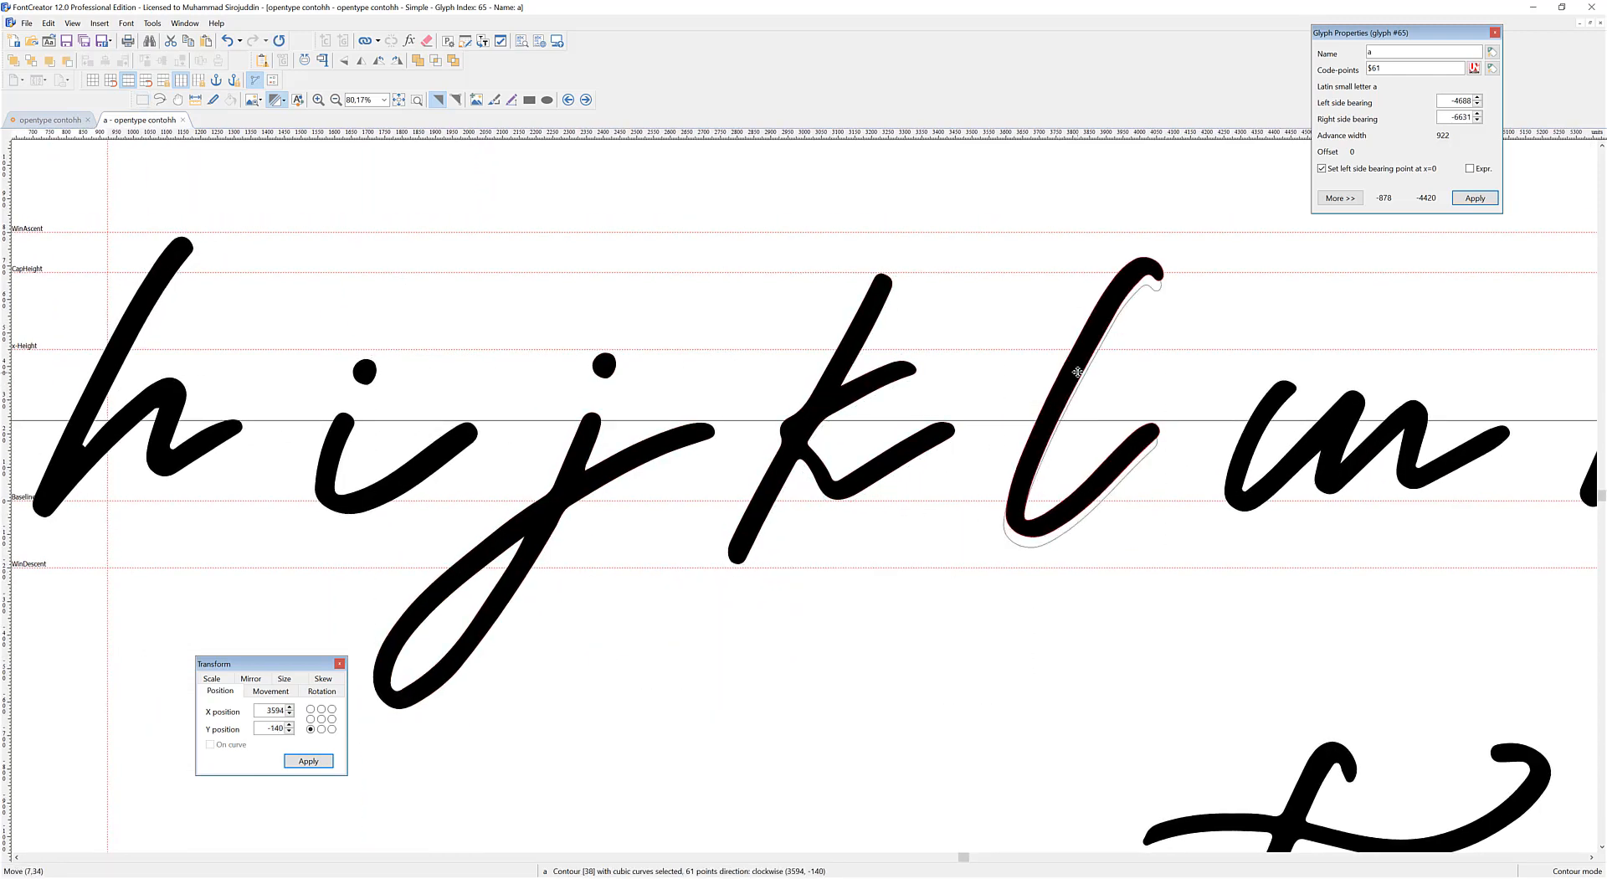
# Adjust the letters m and n vertically so their exit strokes line up with the guideline
pyautogui.hscroll(5, 1105, 468)
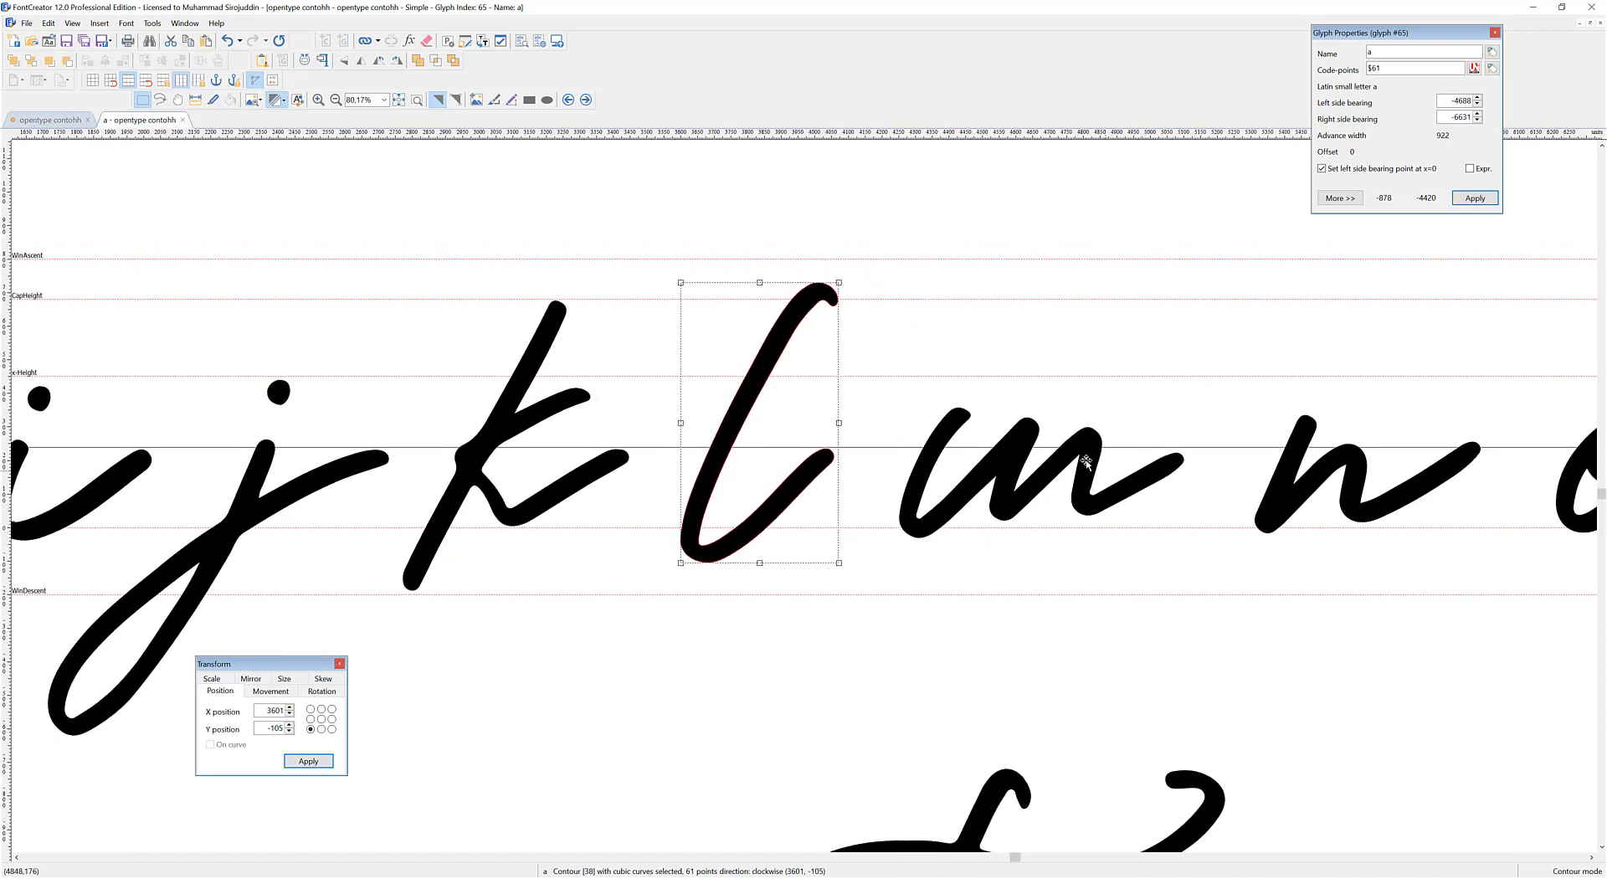
pyautogui.click(1085, 461)
pyautogui.hscroll(5, 1003, 487)
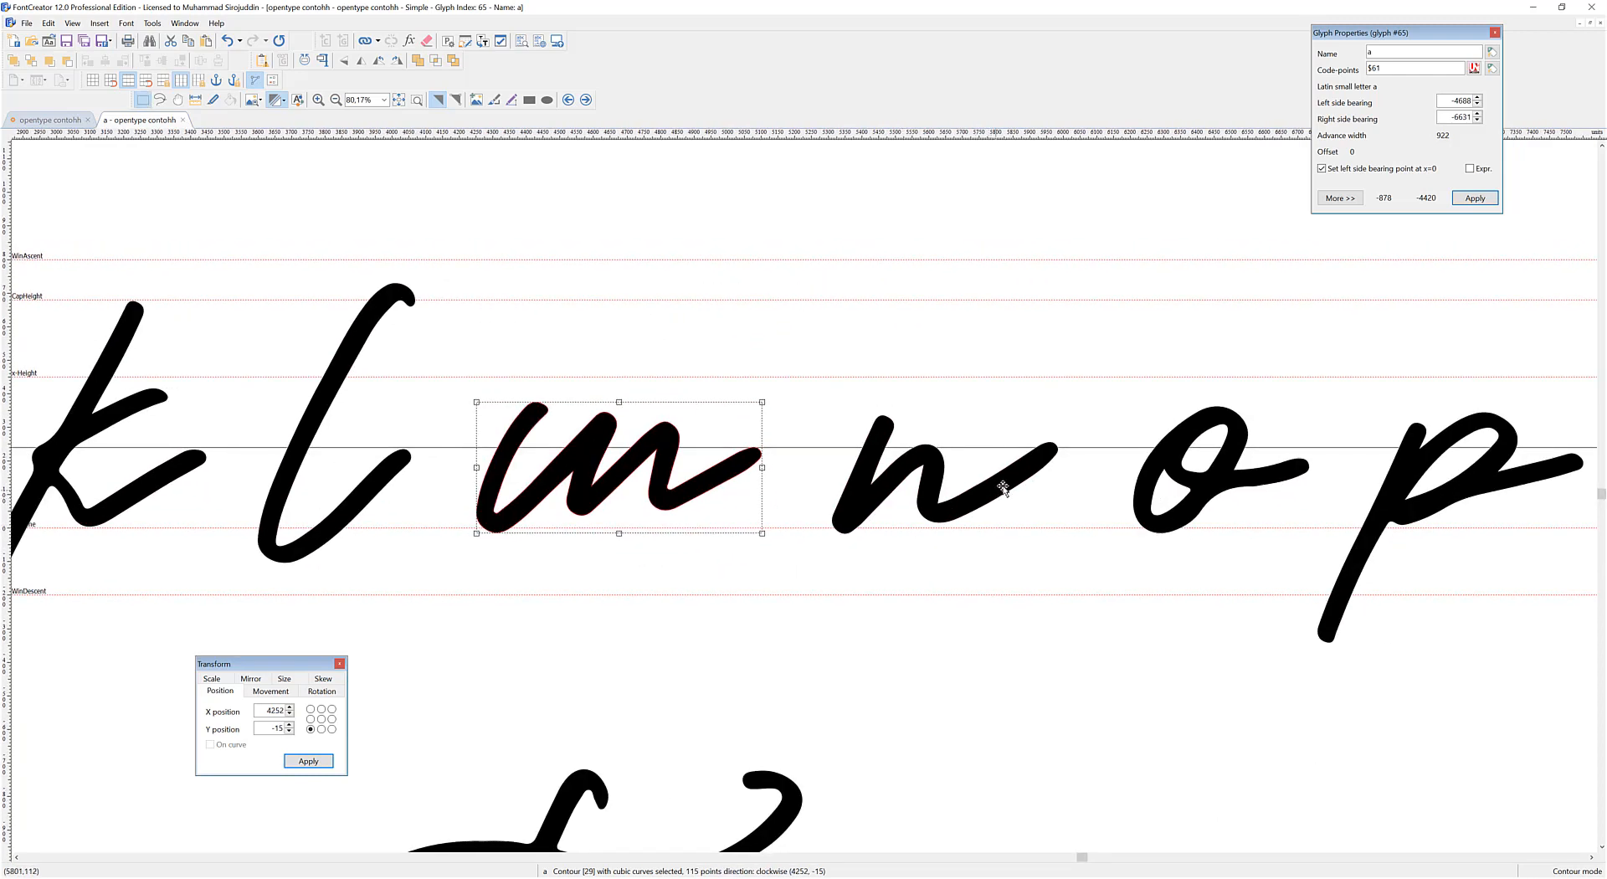
pyautogui.click(1003, 487)
# Raise the letters o and p so their exit strokes line up with the guideline
pyautogui.moveTo(1308, 570); pyautogui.dragTo(1072, 356)
pyautogui.moveTo(1308, 502); pyautogui.dragTo(1305, 492)
pyautogui.hscroll(5, 925, 486)
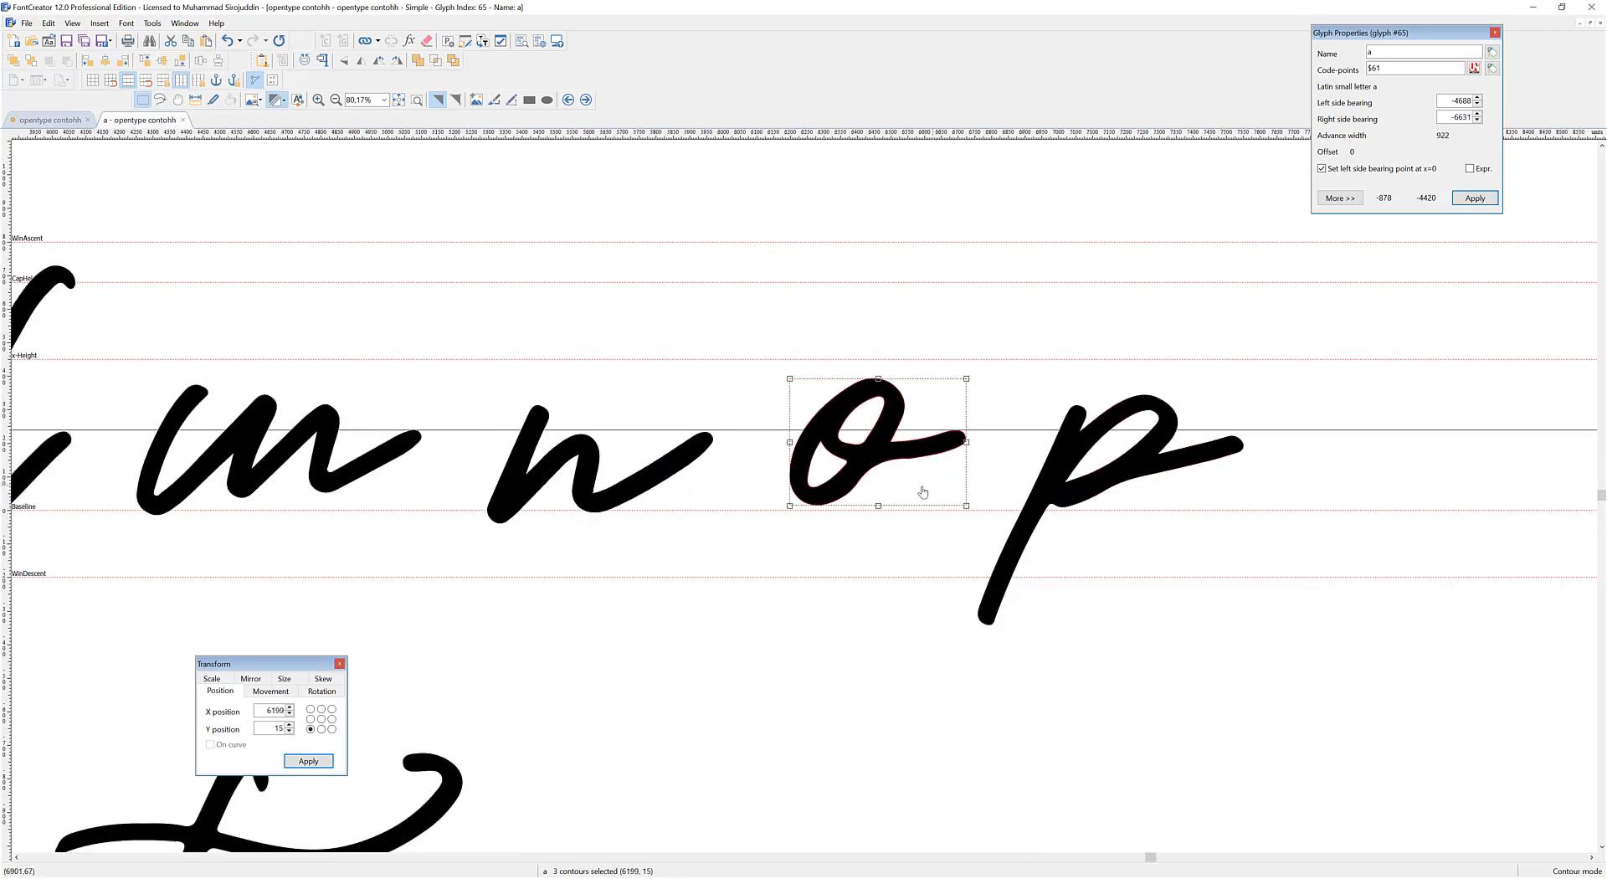
pyautogui.moveTo(1232, 661); pyautogui.dragTo(862, 311)
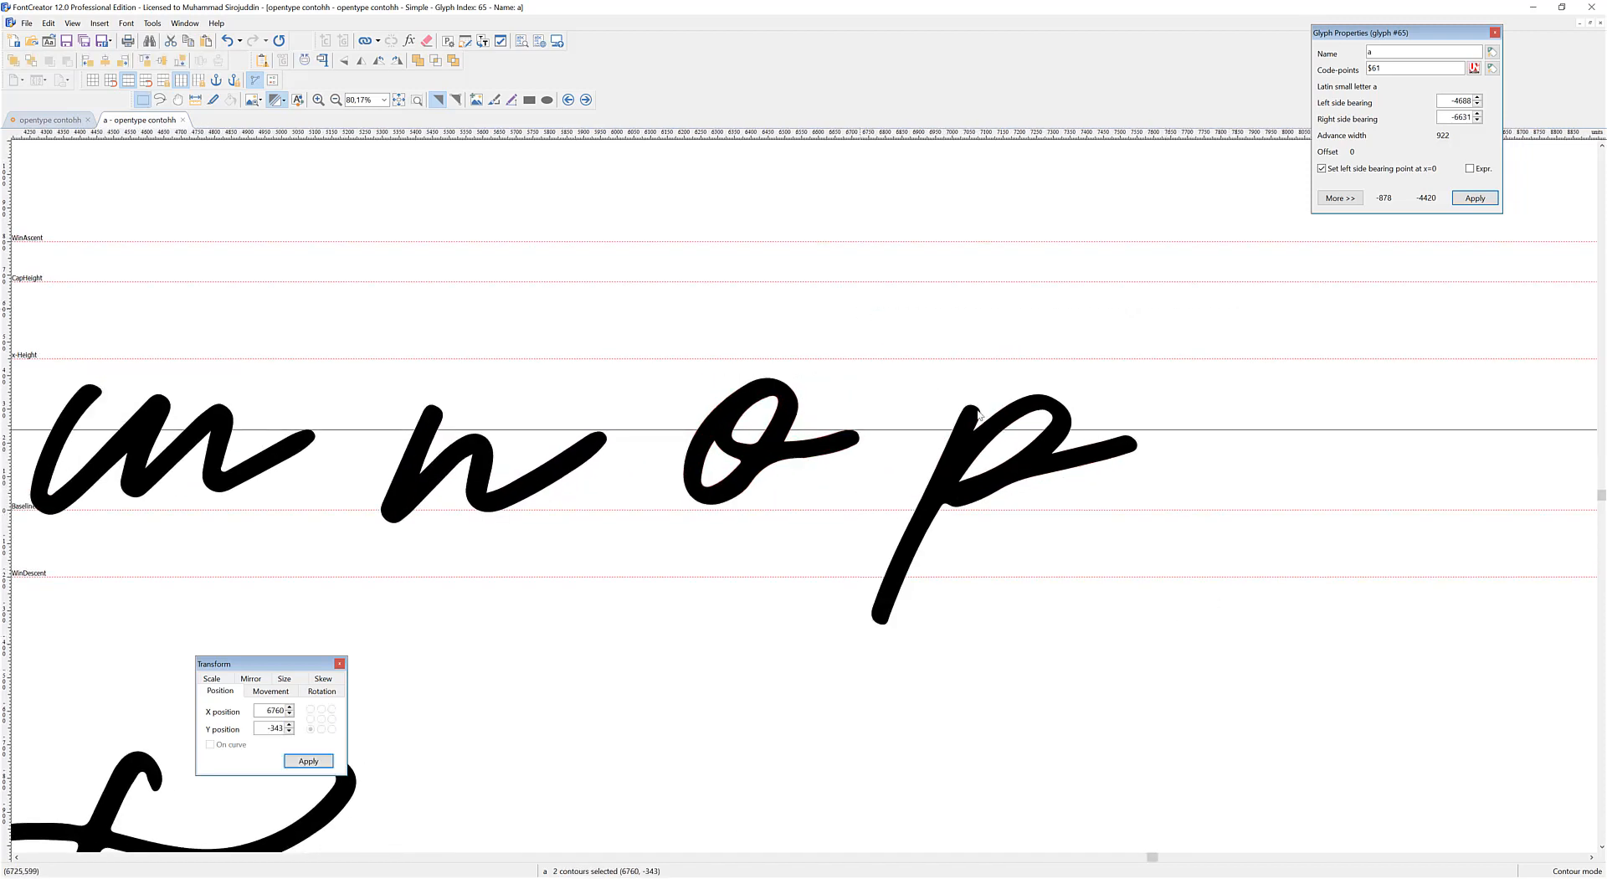
pyautogui.moveTo(974, 425); pyautogui.dragTo(968, 435)
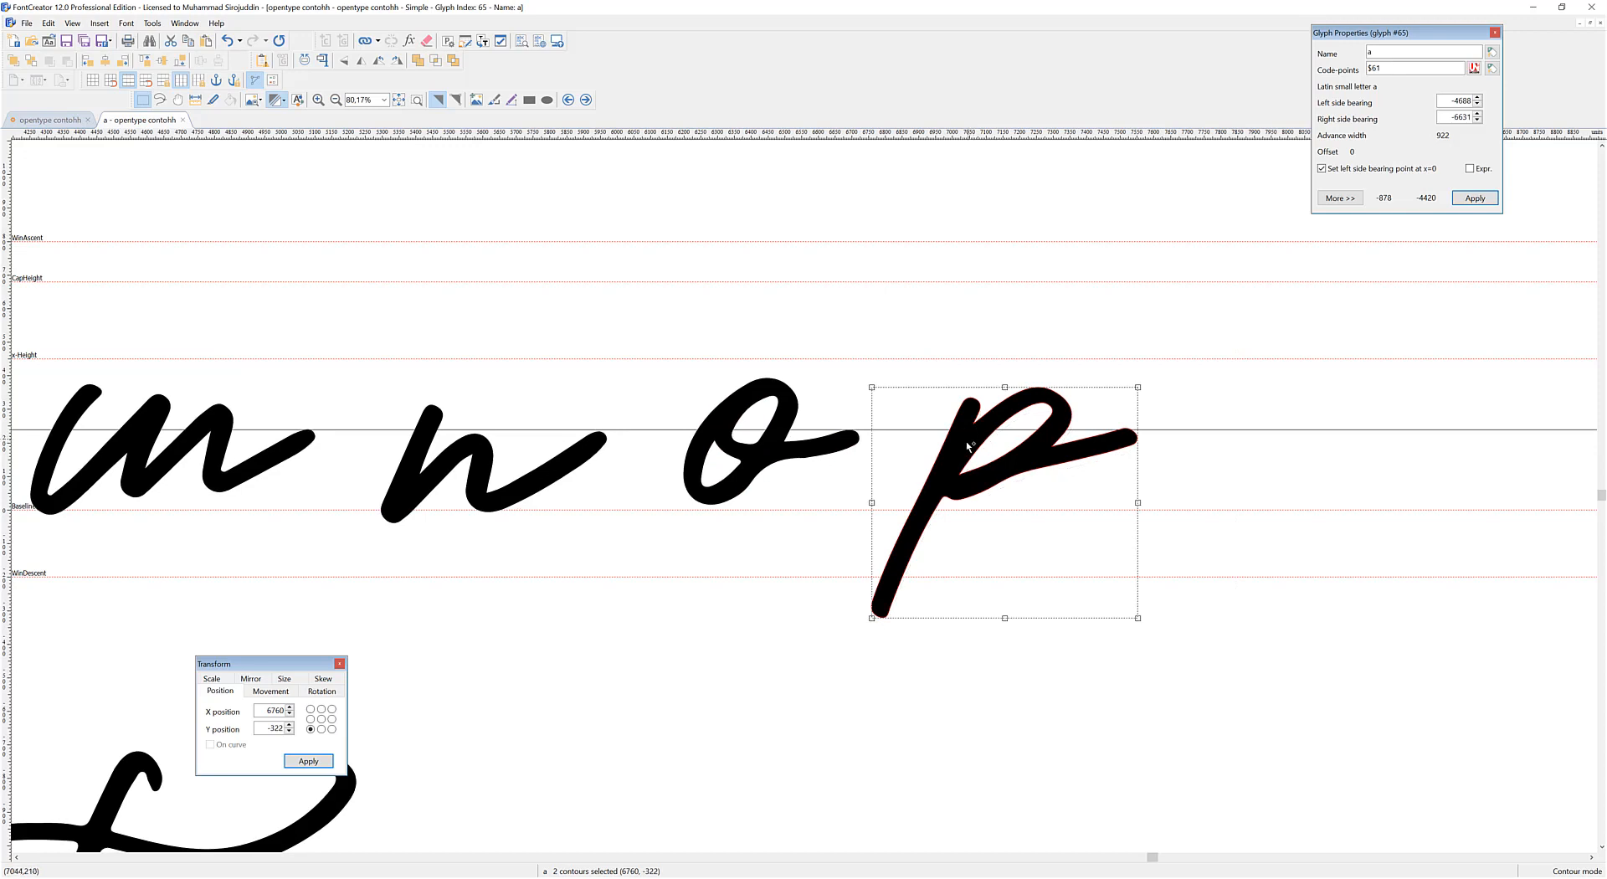
# Move the row of letters q to z up beside the p so it continues the first row on the baseline
pyautogui.scroll(-5, 590, 513)
pyautogui.hscroll(-5, 344, 540)
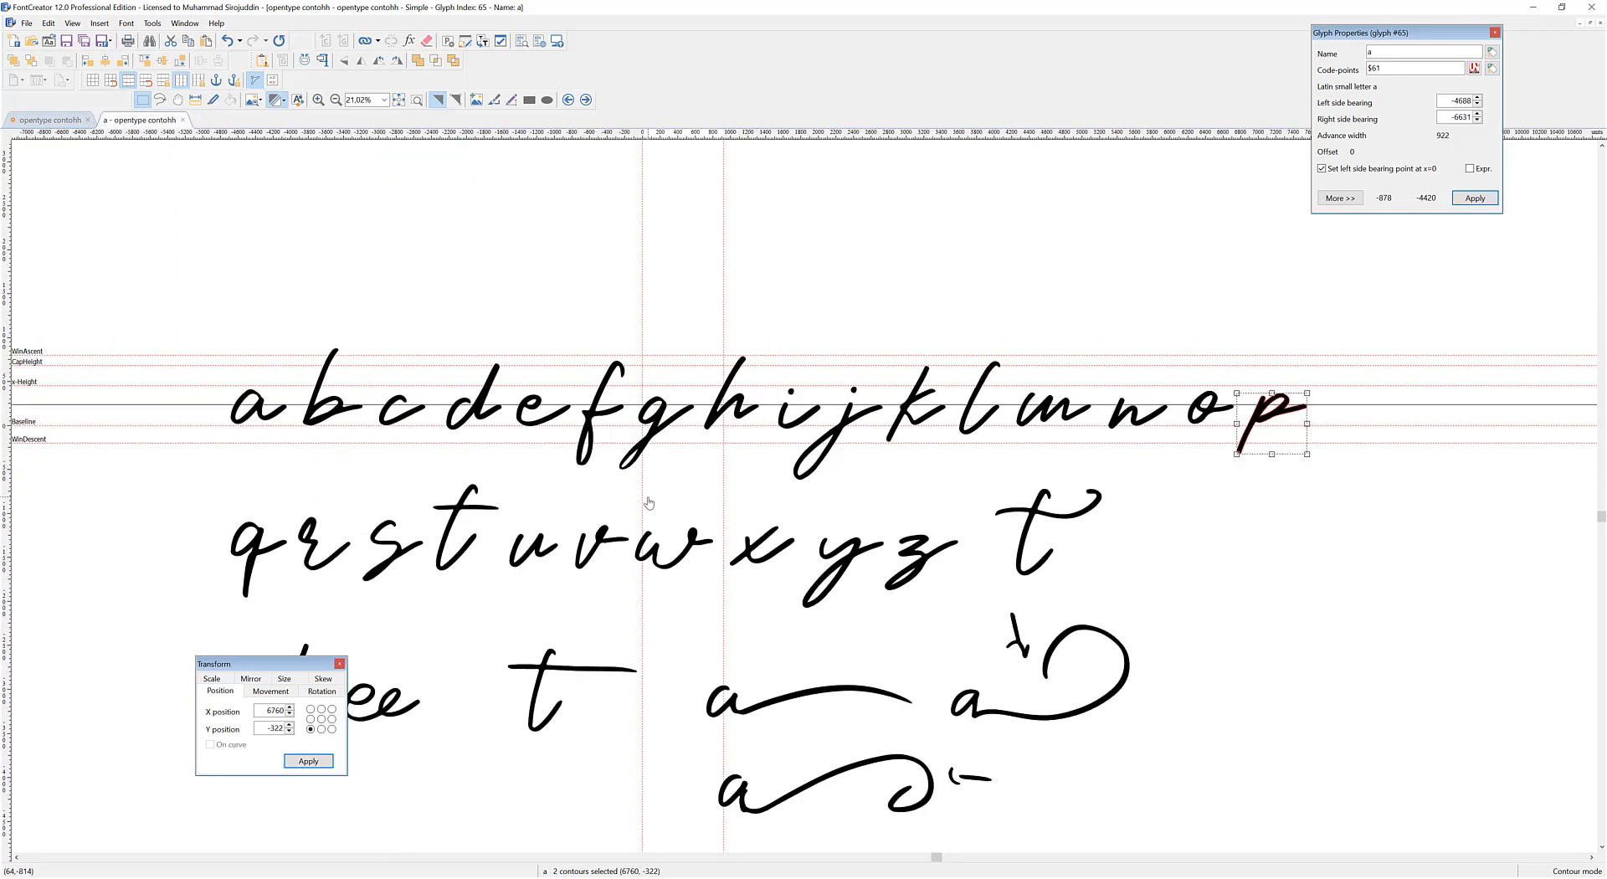
pyautogui.moveTo(151, 497); pyautogui.dragTo(183, 459)
pyautogui.scroll(-2, 352, 534)
pyautogui.scroll(-1, 351, 534)
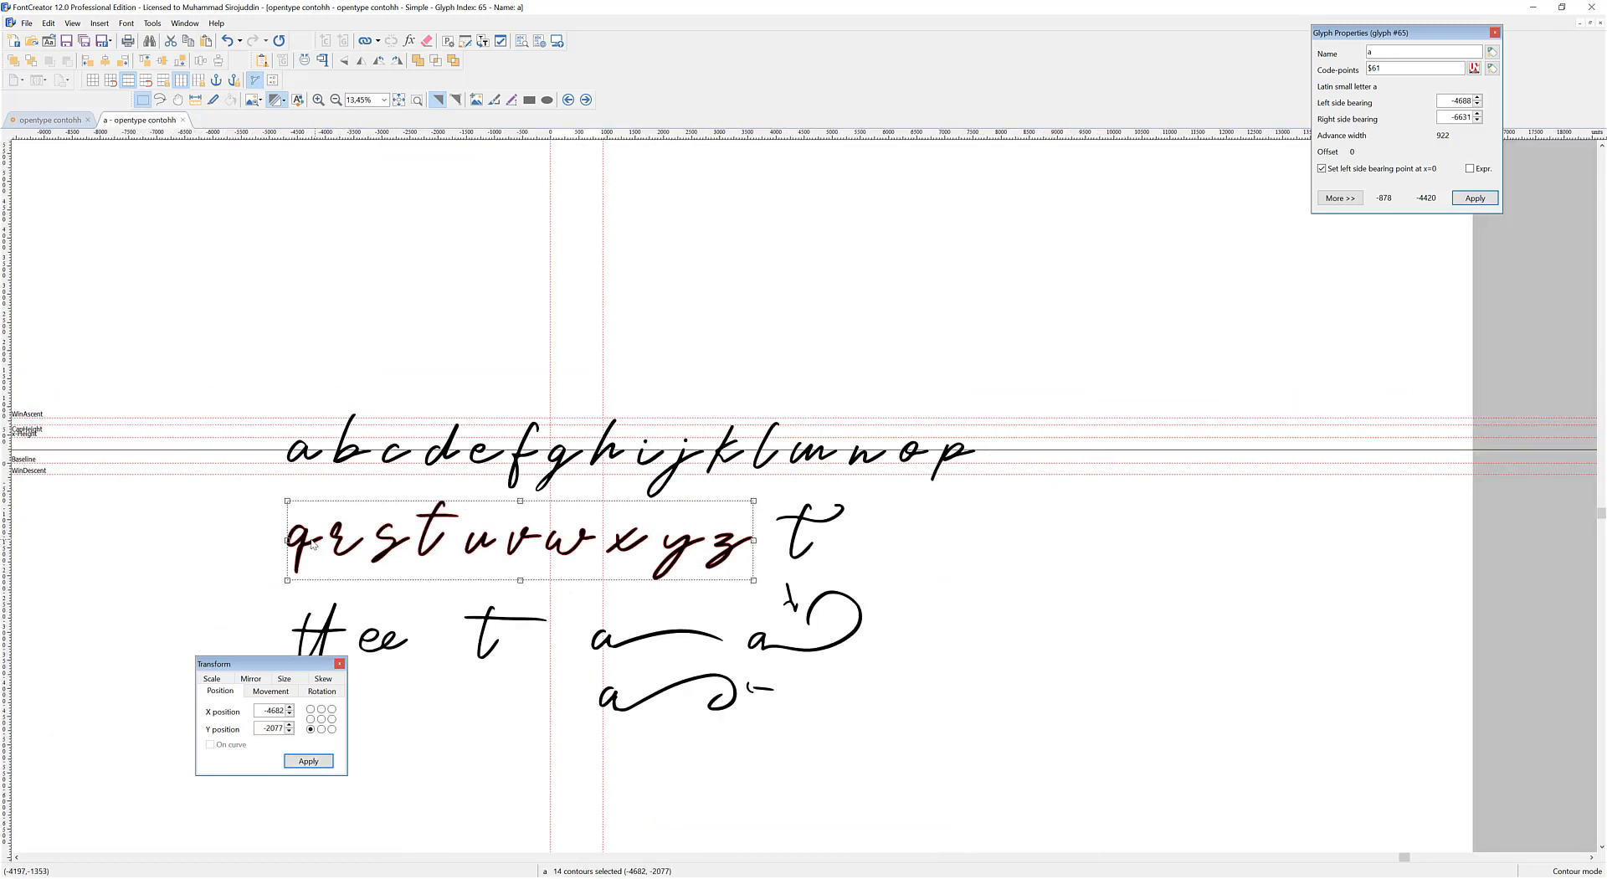
pyautogui.moveTo(335, 532); pyautogui.dragTo(1014, 452)
# Adjust the letters r and s vertically so their exit strokes line up with the guideline
pyautogui.scroll(5, 1007, 452)
pyautogui.hscroll(5, 1058, 537)
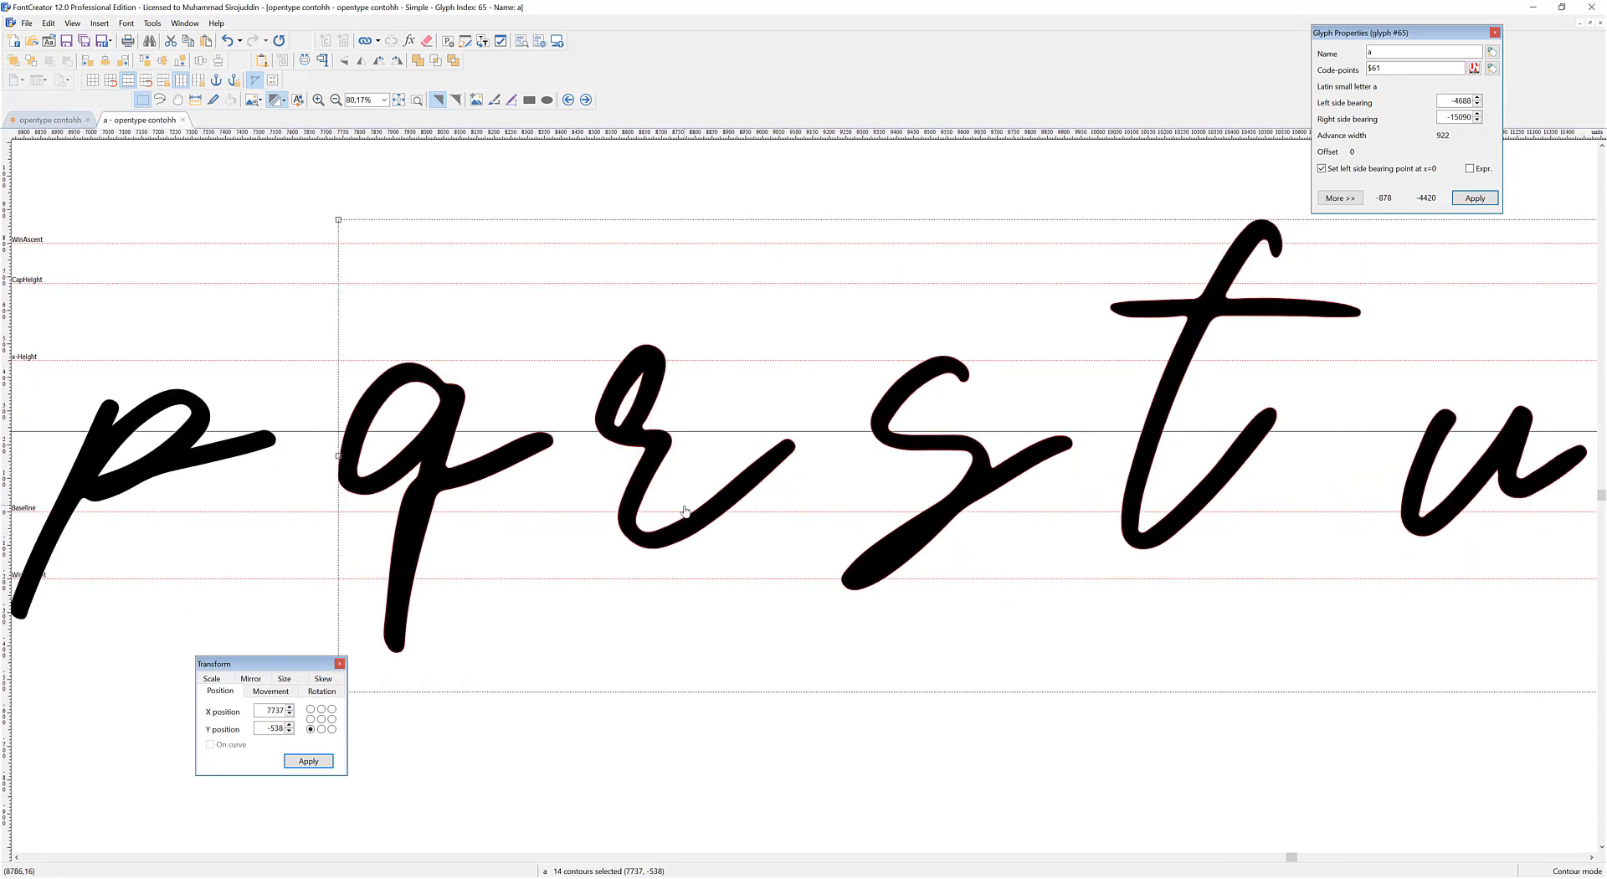
pyautogui.moveTo(796, 667); pyautogui.dragTo(530, 273)
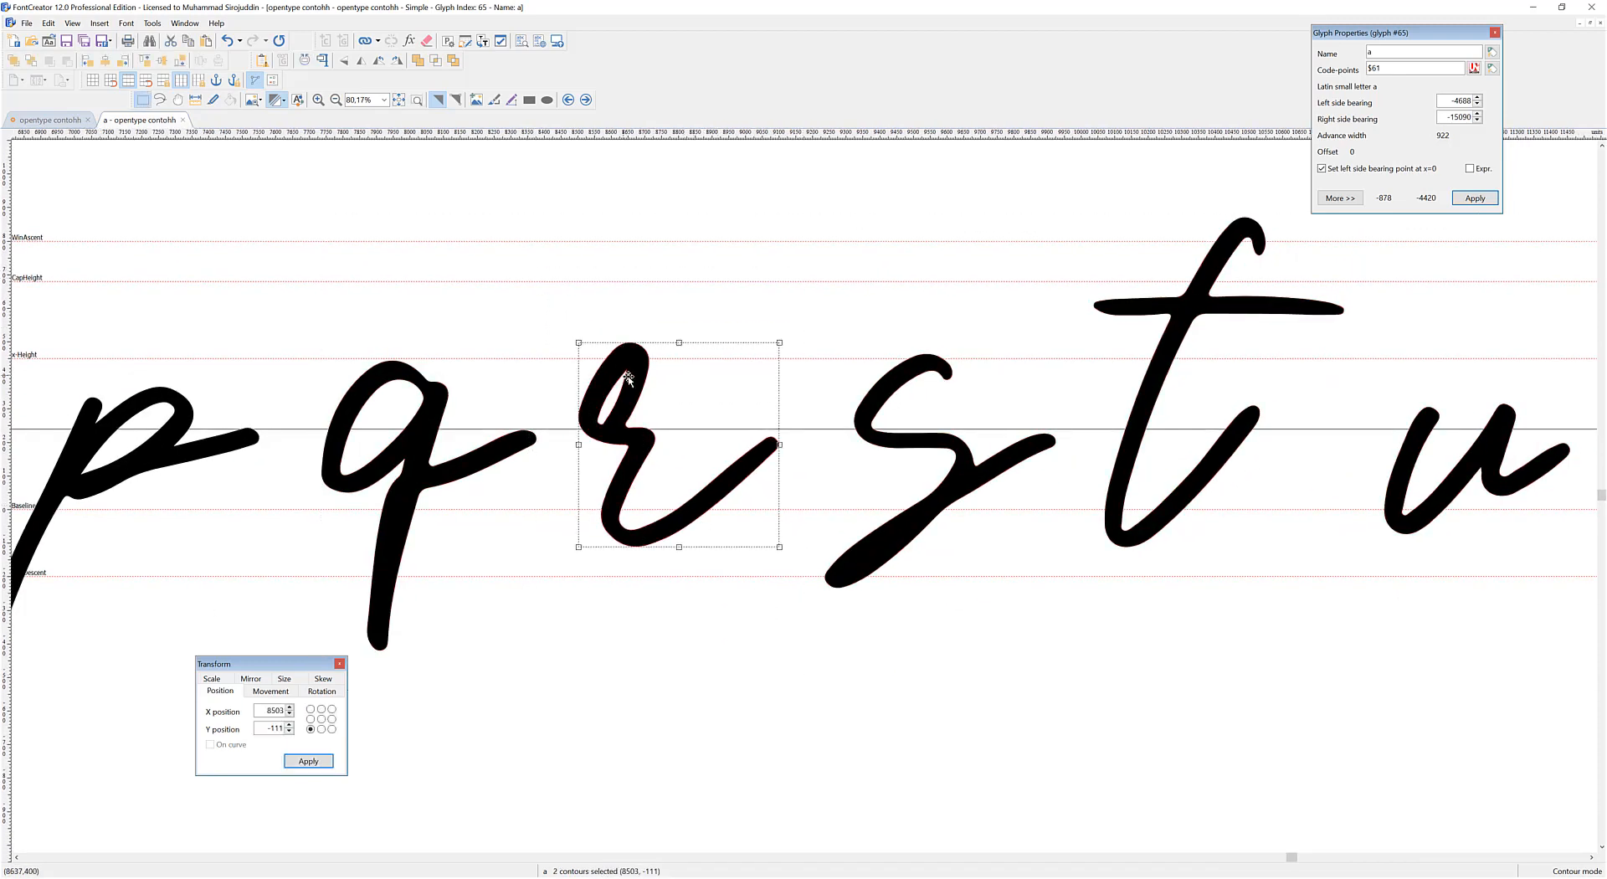
pyautogui.moveTo(631, 373); pyautogui.dragTo(632, 373)
pyautogui.scroll(-2, 632, 373)
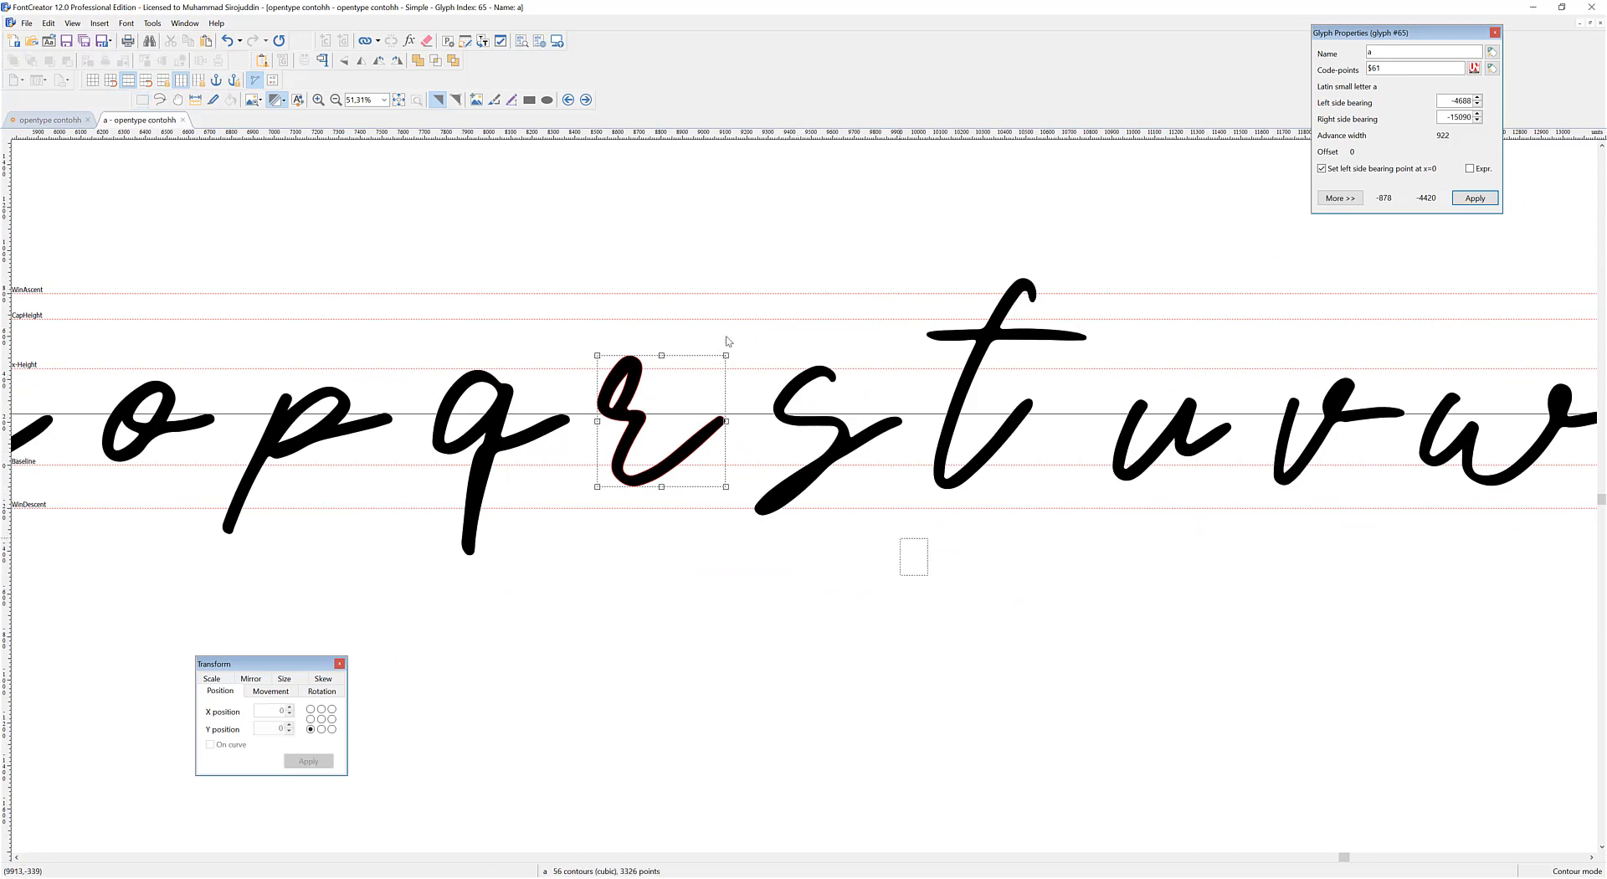
pyautogui.click(786, 391)
pyautogui.scroll(2, 786, 392)
pyautogui.moveTo(782, 377); pyautogui.dragTo(780, 381)
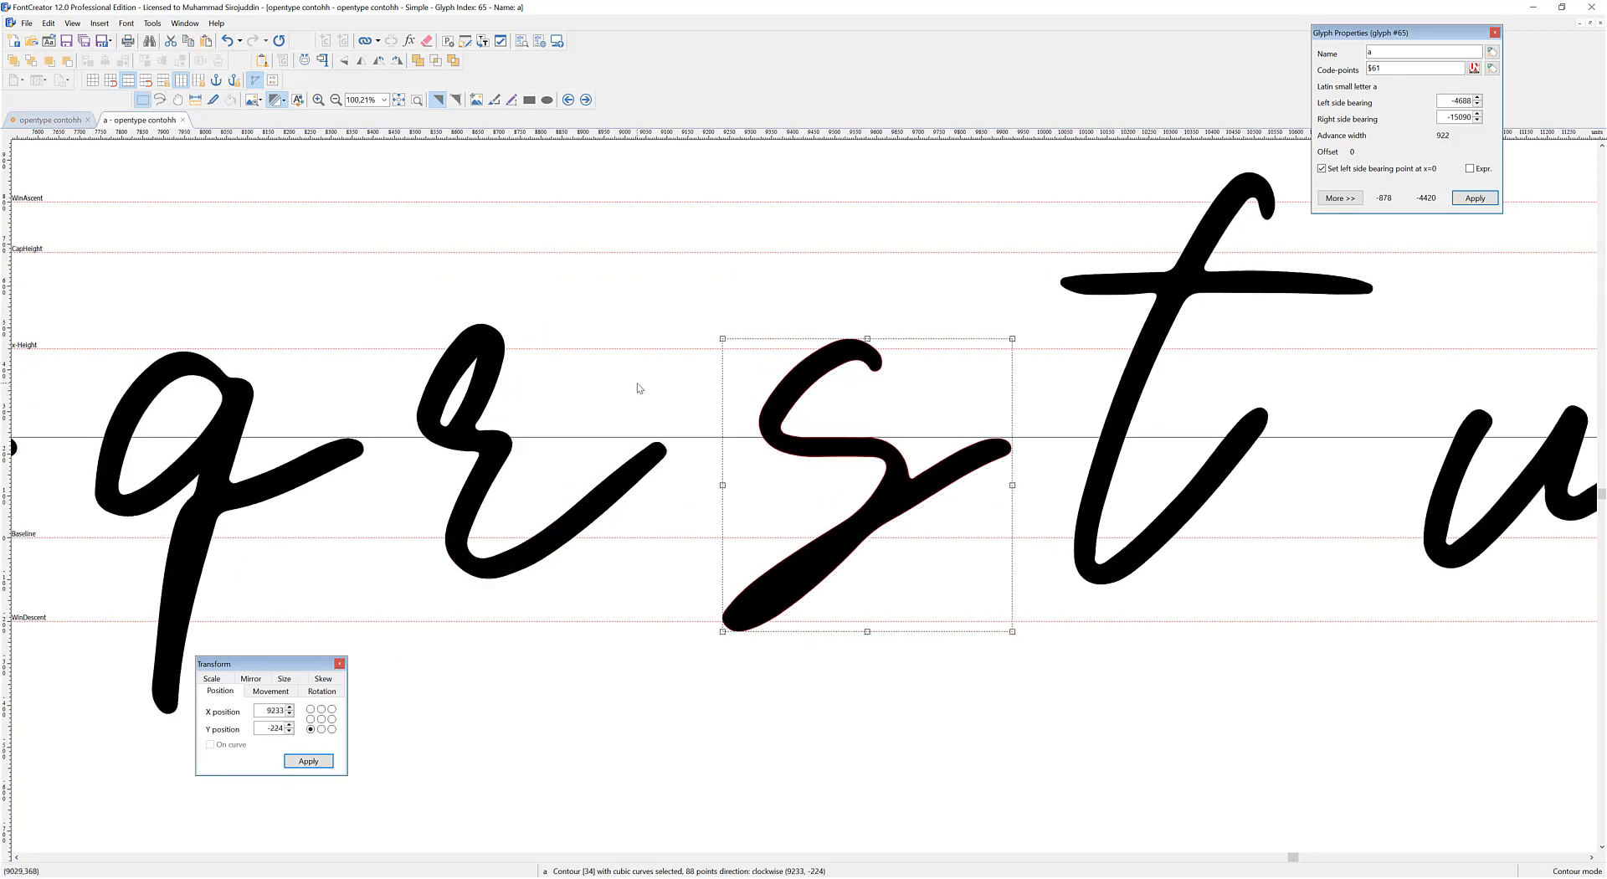
# Lower the letter t and adjust the letter u so their exit strokes line up with the guideline
pyautogui.scroll(-1, 638, 384)
pyautogui.moveTo(809, 205); pyautogui.dragTo(1138, 565)
pyautogui.scroll(2, 1029, 405)
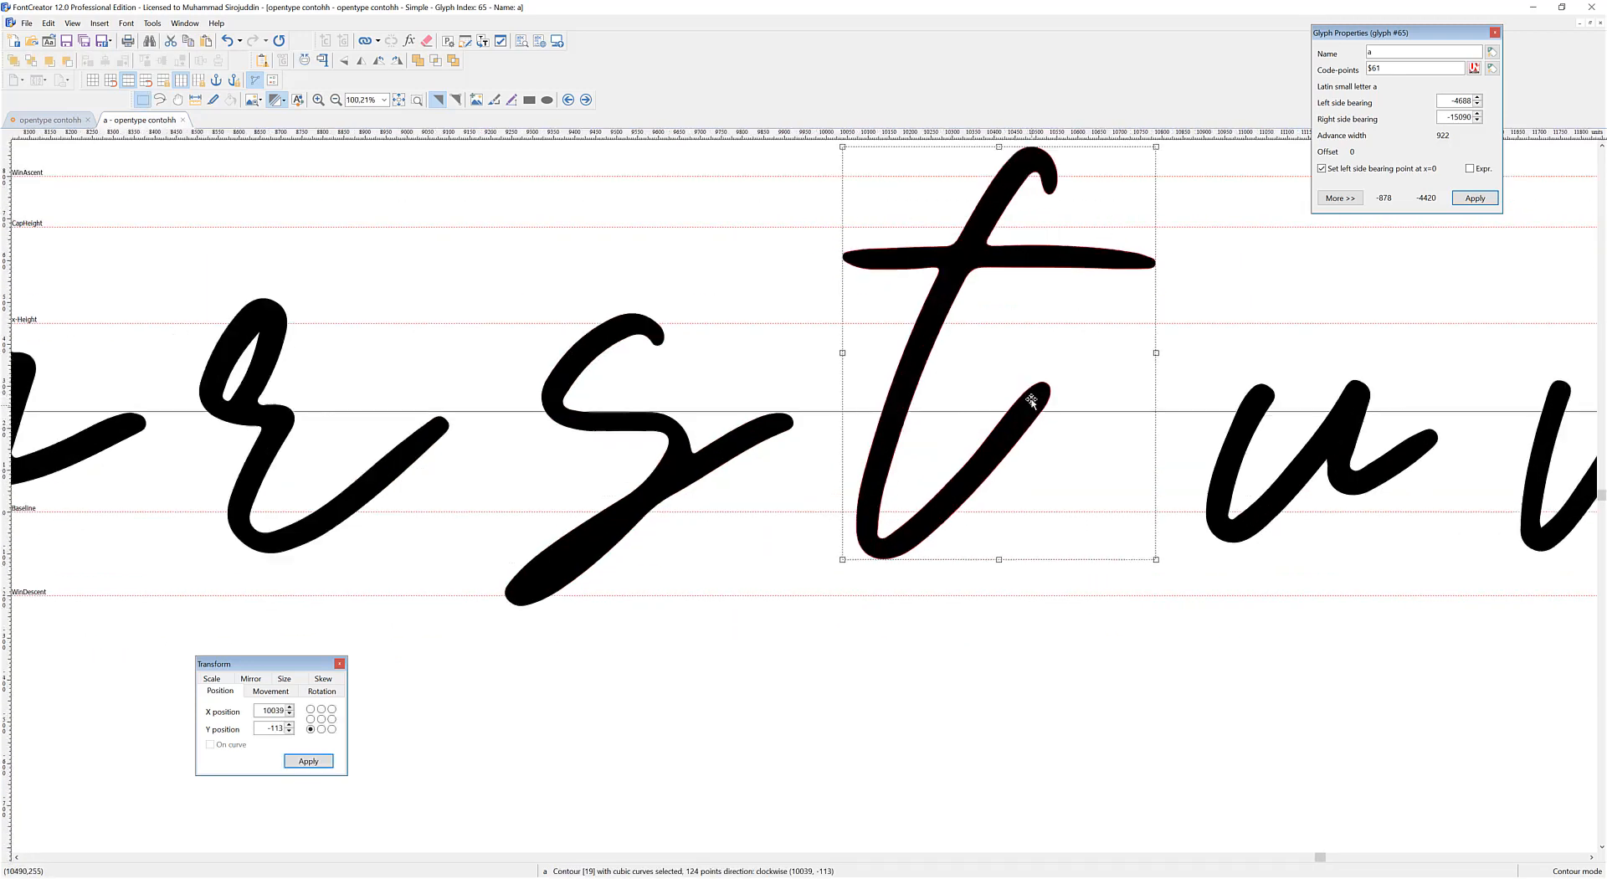
pyautogui.moveTo(1030, 404); pyautogui.dragTo(1021, 460)
pyautogui.scroll(-2, 1183, 568)
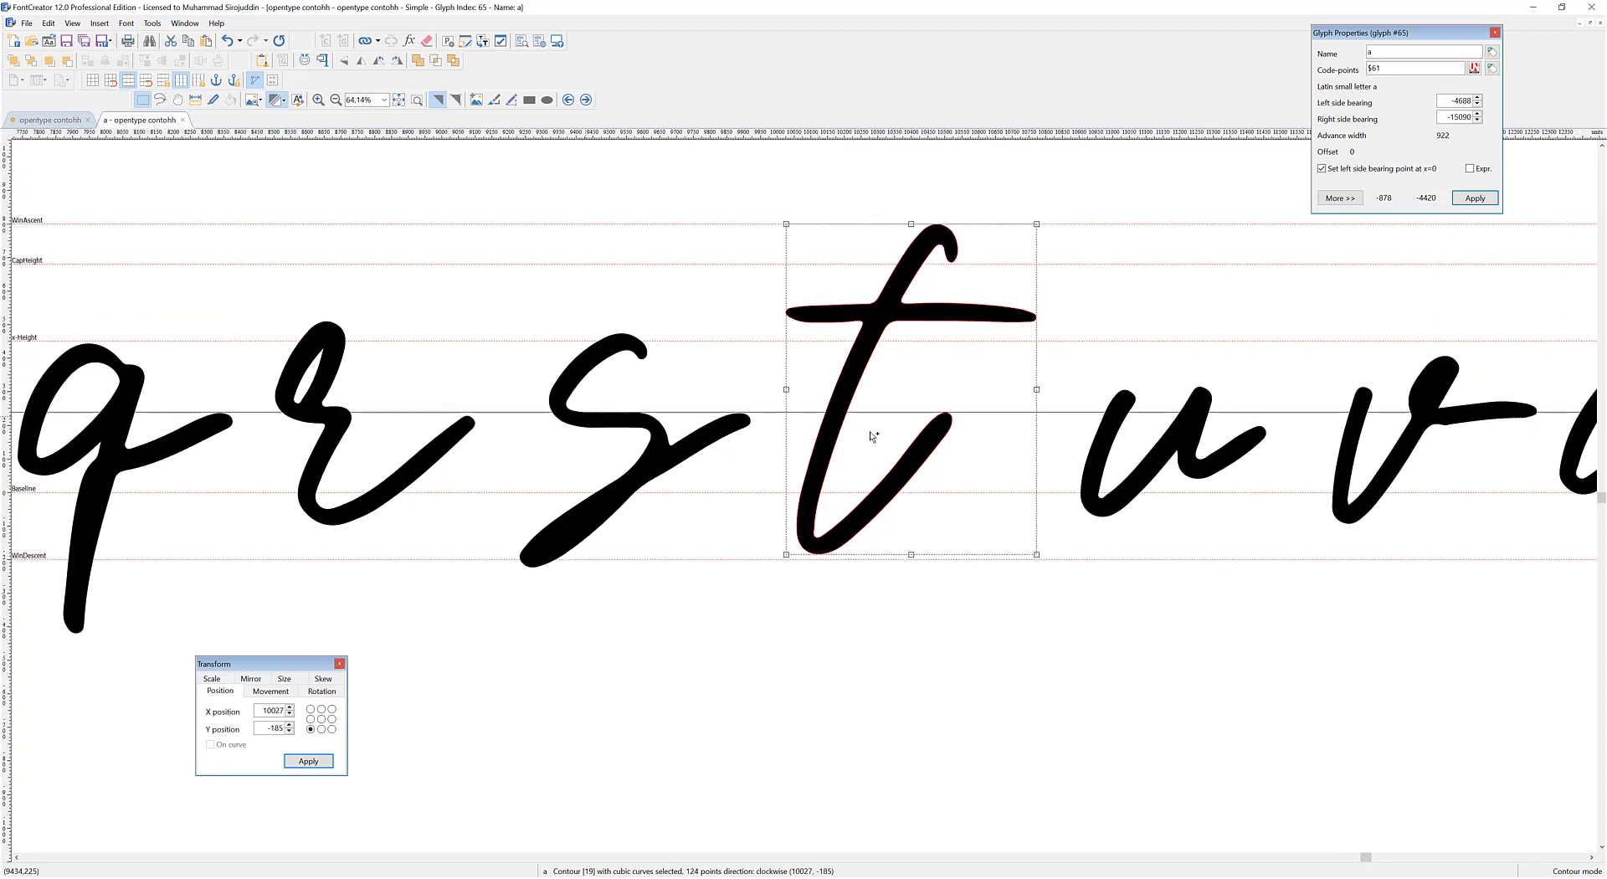
pyautogui.moveTo(943, 358); pyautogui.dragTo(1142, 515)
pyautogui.scroll(2, 1087, 405)
pyautogui.moveTo(1073, 395); pyautogui.dragTo(1025, 374)
pyautogui.hscroll(5, 920, 418)
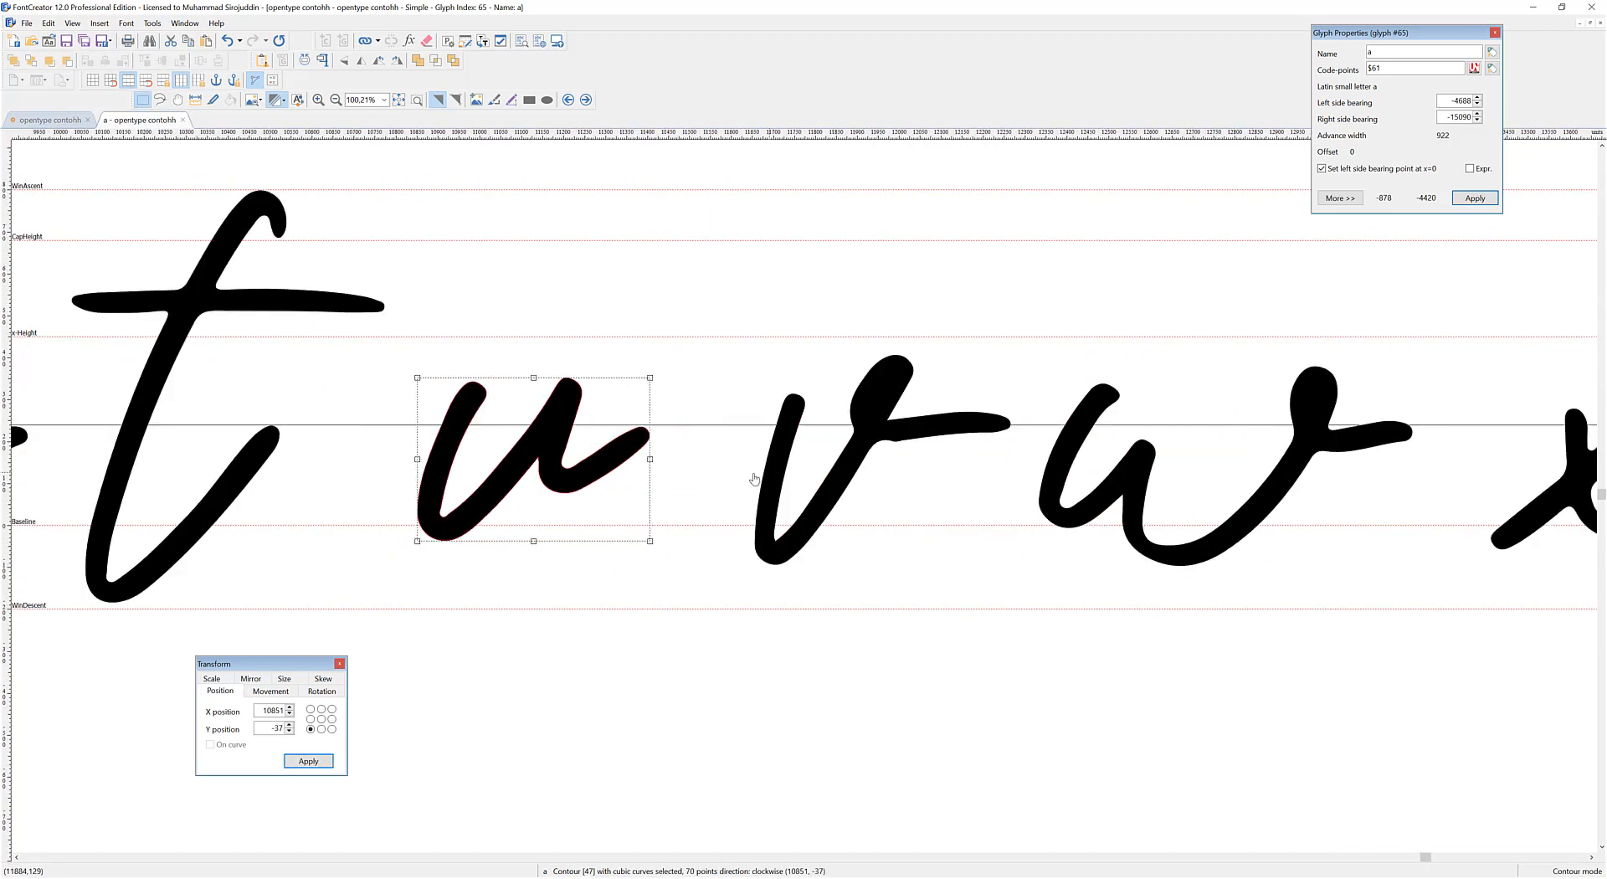
# Lower the letters v and x slightly so their exit strokes line up with the guideline
pyautogui.moveTo(595, 285); pyautogui.dragTo(952, 593)
pyautogui.moveTo(788, 400); pyautogui.dragTo(779, 408)
pyautogui.hscroll(5, 921, 360)
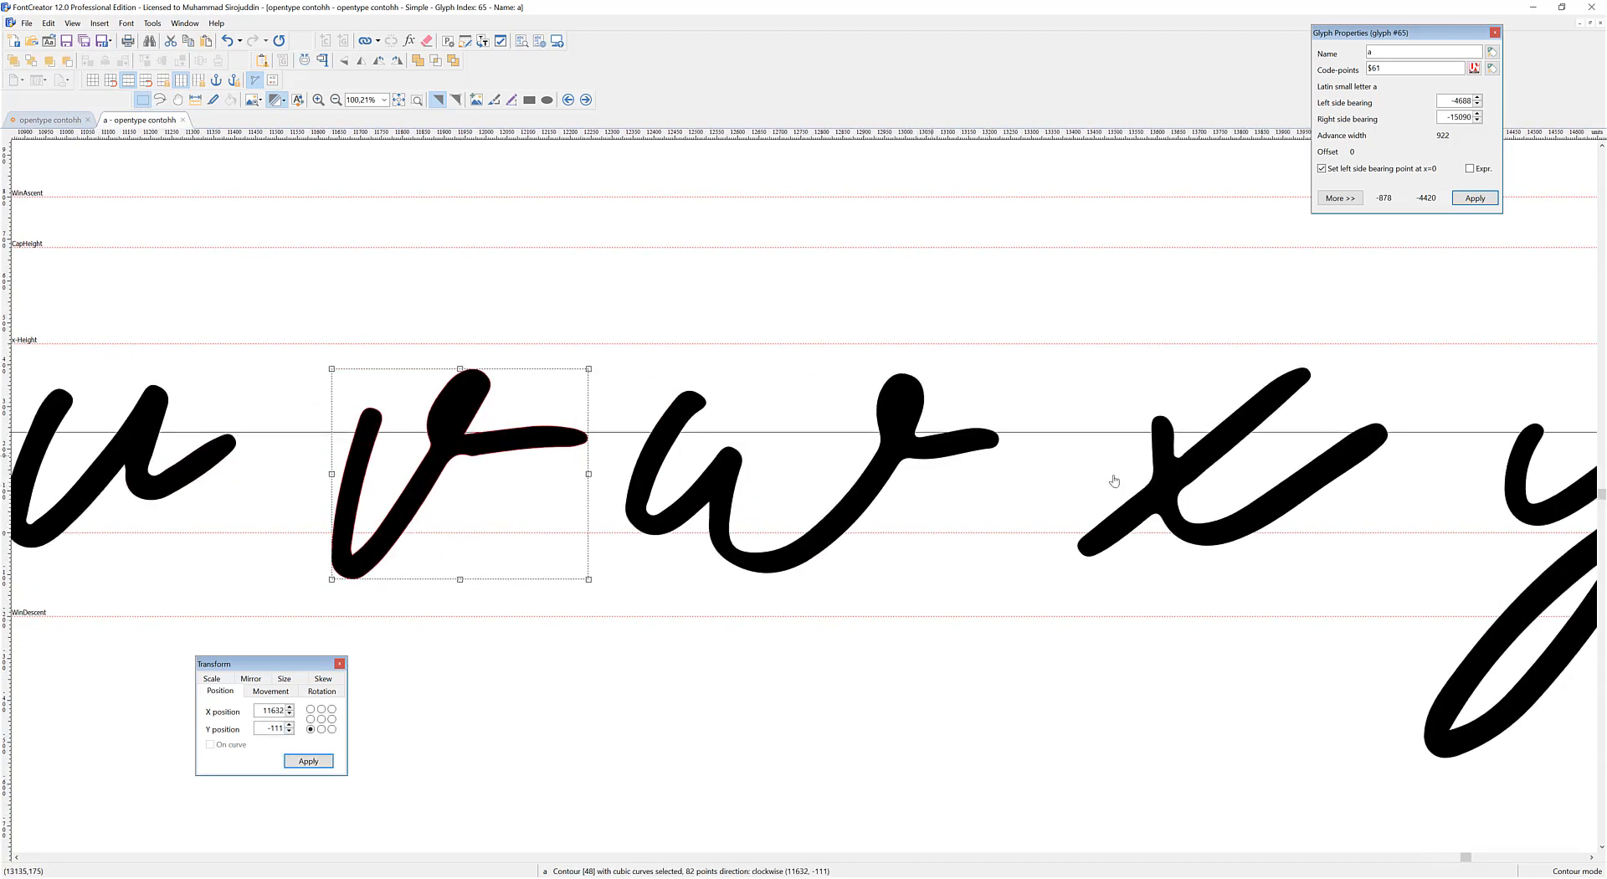
pyautogui.moveTo(1114, 480); pyautogui.dragTo(629, 482)
pyautogui.click(707, 462)
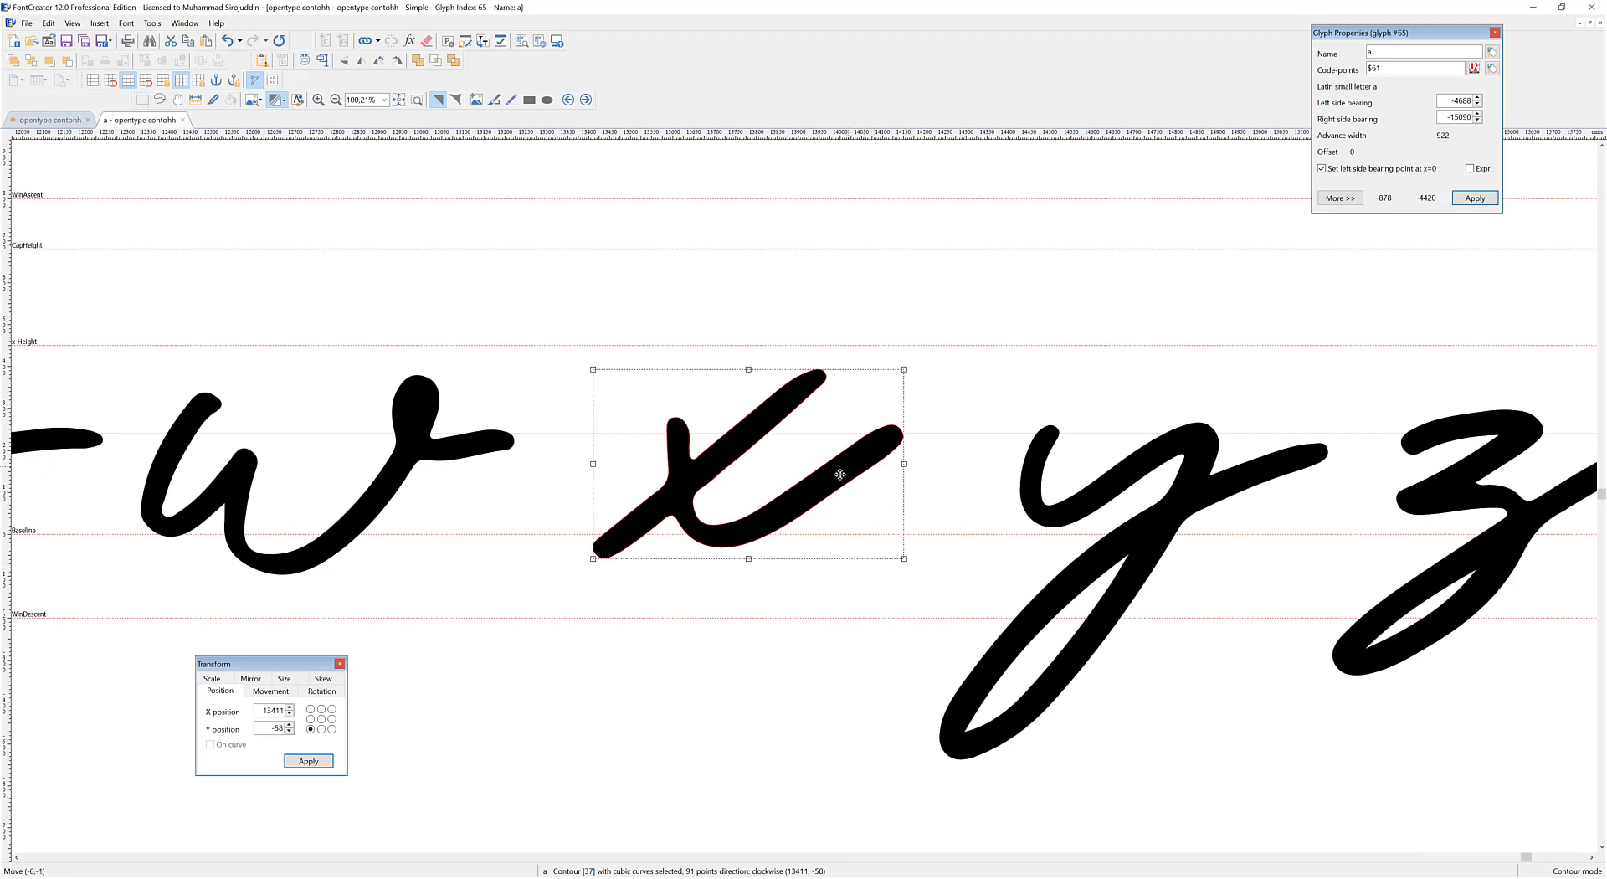
pyautogui.moveTo(839, 474); pyautogui.dragTo(829, 485)
pyautogui.hscroll(6, 957, 531)
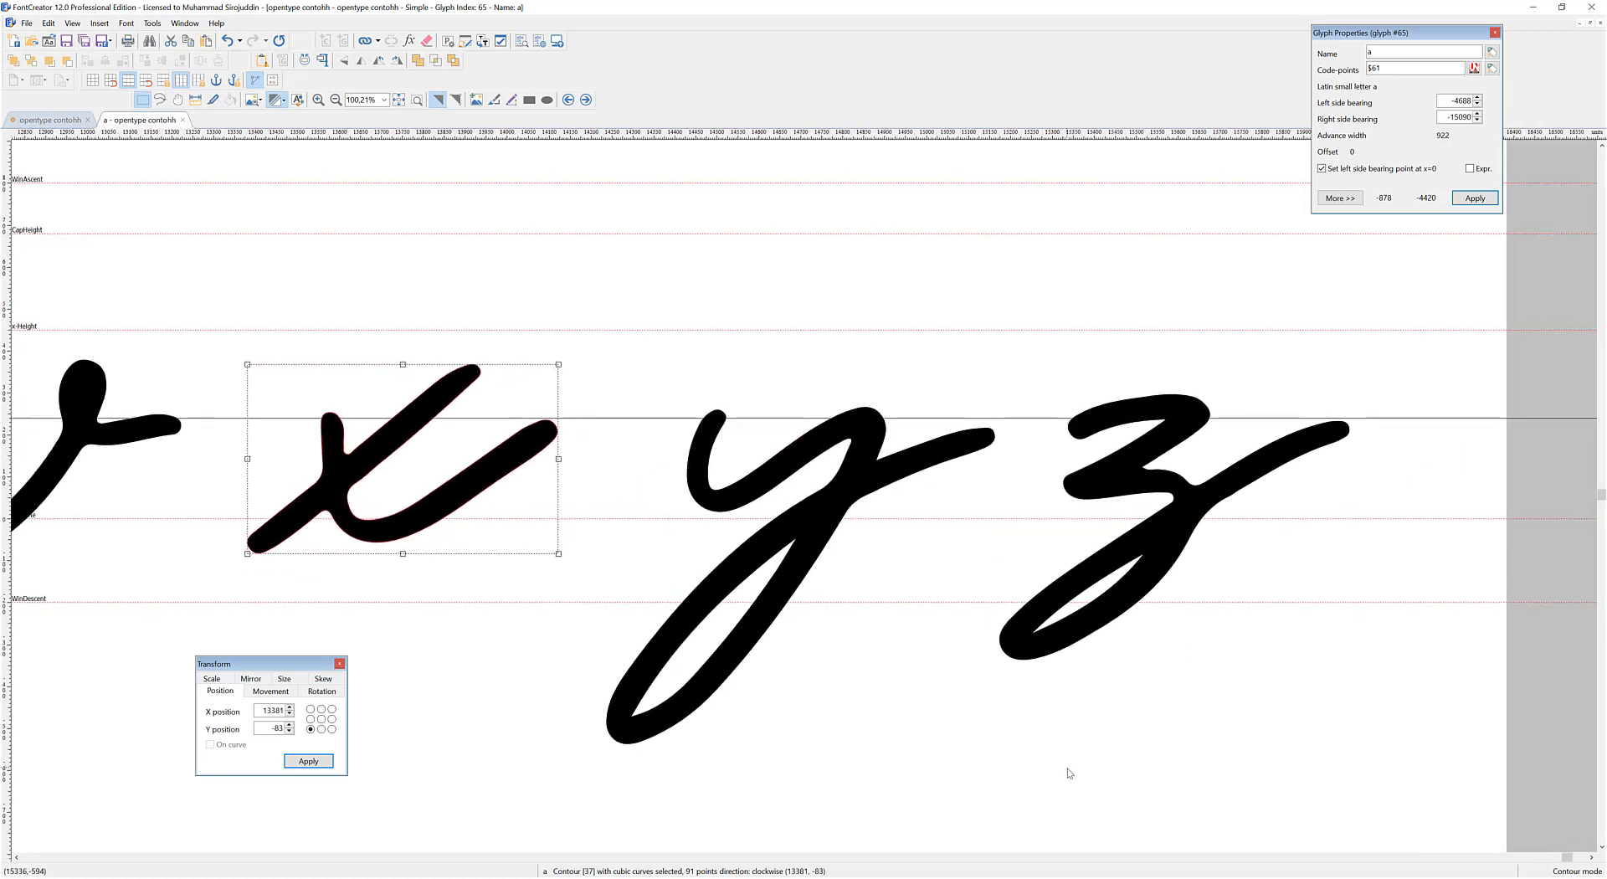
# Raise the letter y so its exit stroke lines up with the guideline, and check the z against it
pyautogui.moveTo(1068, 768); pyautogui.dragTo(532, 338)
pyautogui.moveTo(870, 459); pyautogui.dragTo(862, 448)
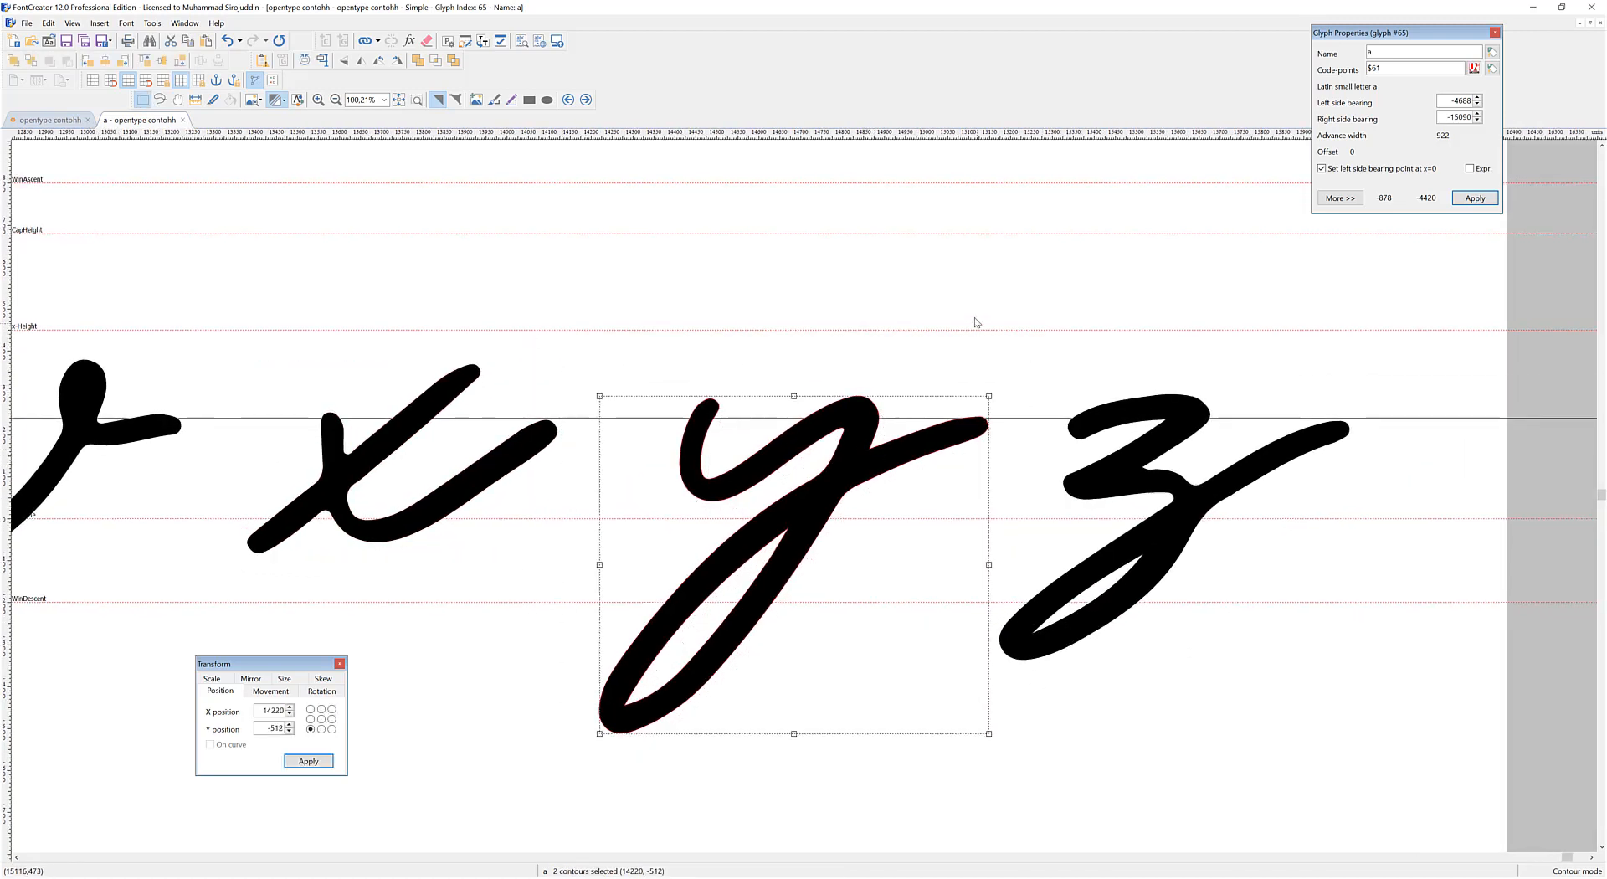
pyautogui.moveTo(974, 322); pyautogui.dragTo(1460, 741)
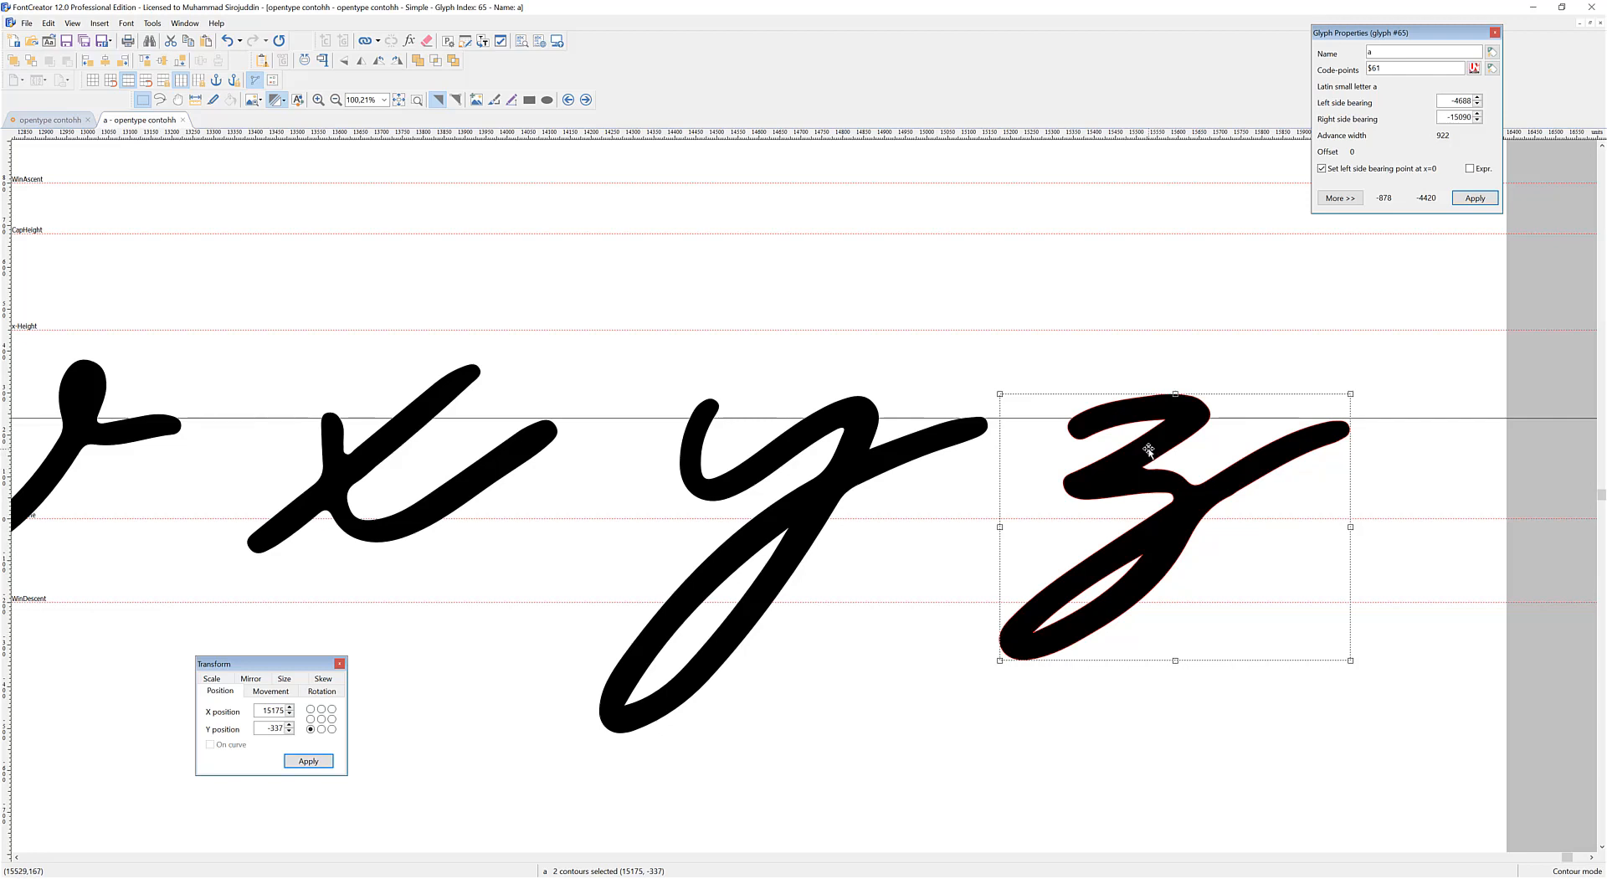
pyautogui.click(1134, 382)
pyautogui.scroll(-10, 1130, 383)
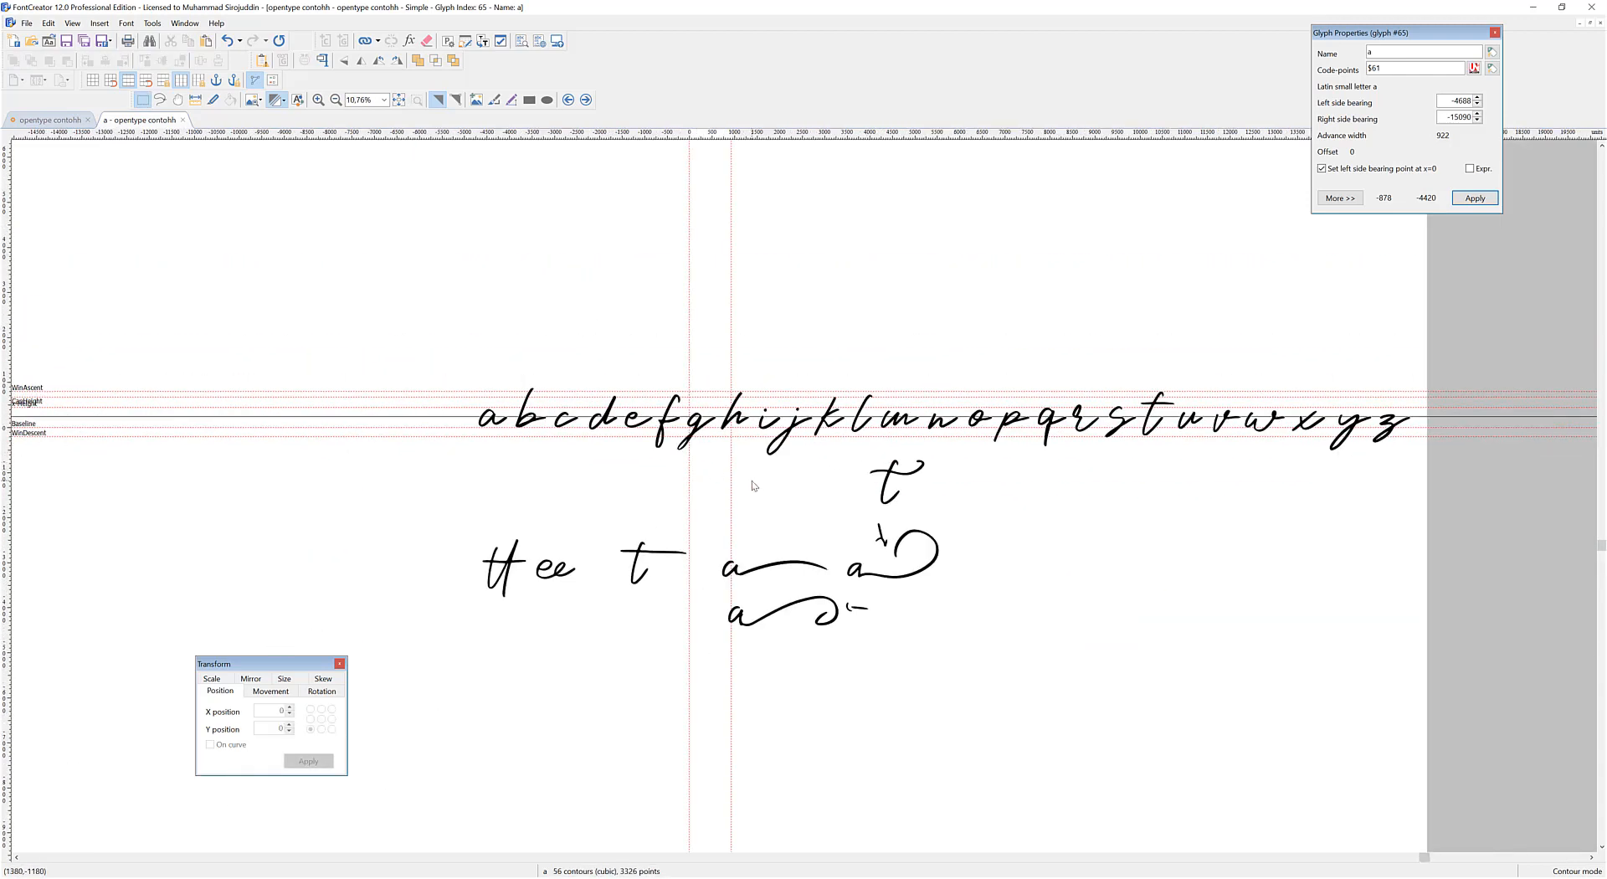
# Move the tt and ee ligatures closer to the long-crossbar t and delete the arrow marks beside the swash letters
pyautogui.scroll(1, 751, 486)
pyautogui.scroll(1, 569, 578)
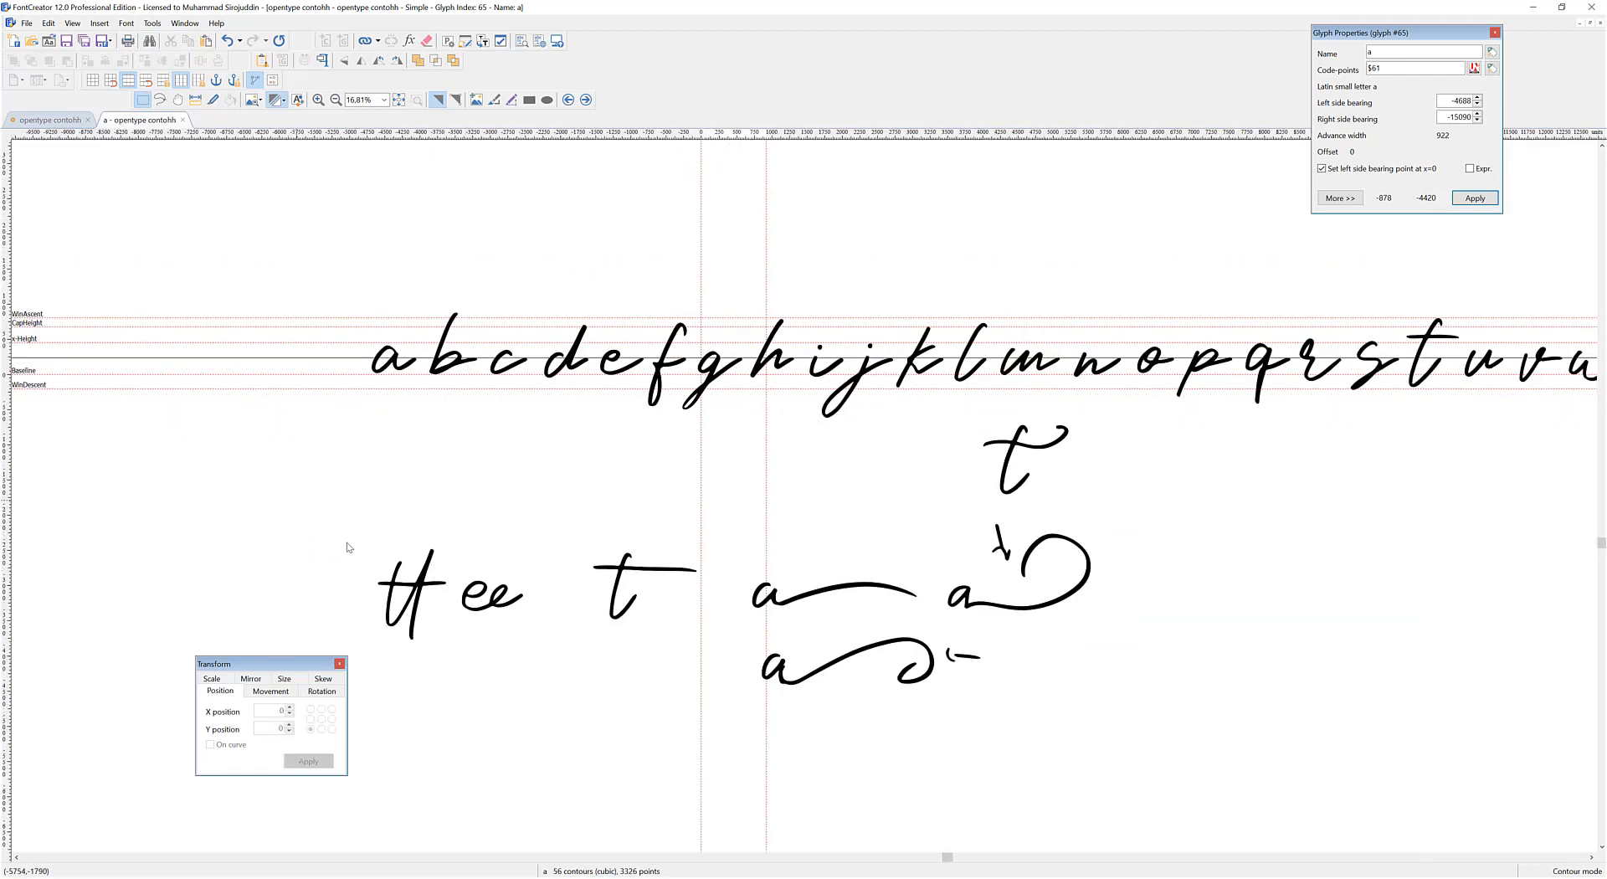
pyautogui.moveTo(646, 697); pyautogui.dragTo(623, 696)
pyautogui.moveTo(492, 597); pyautogui.dragTo(535, 599)
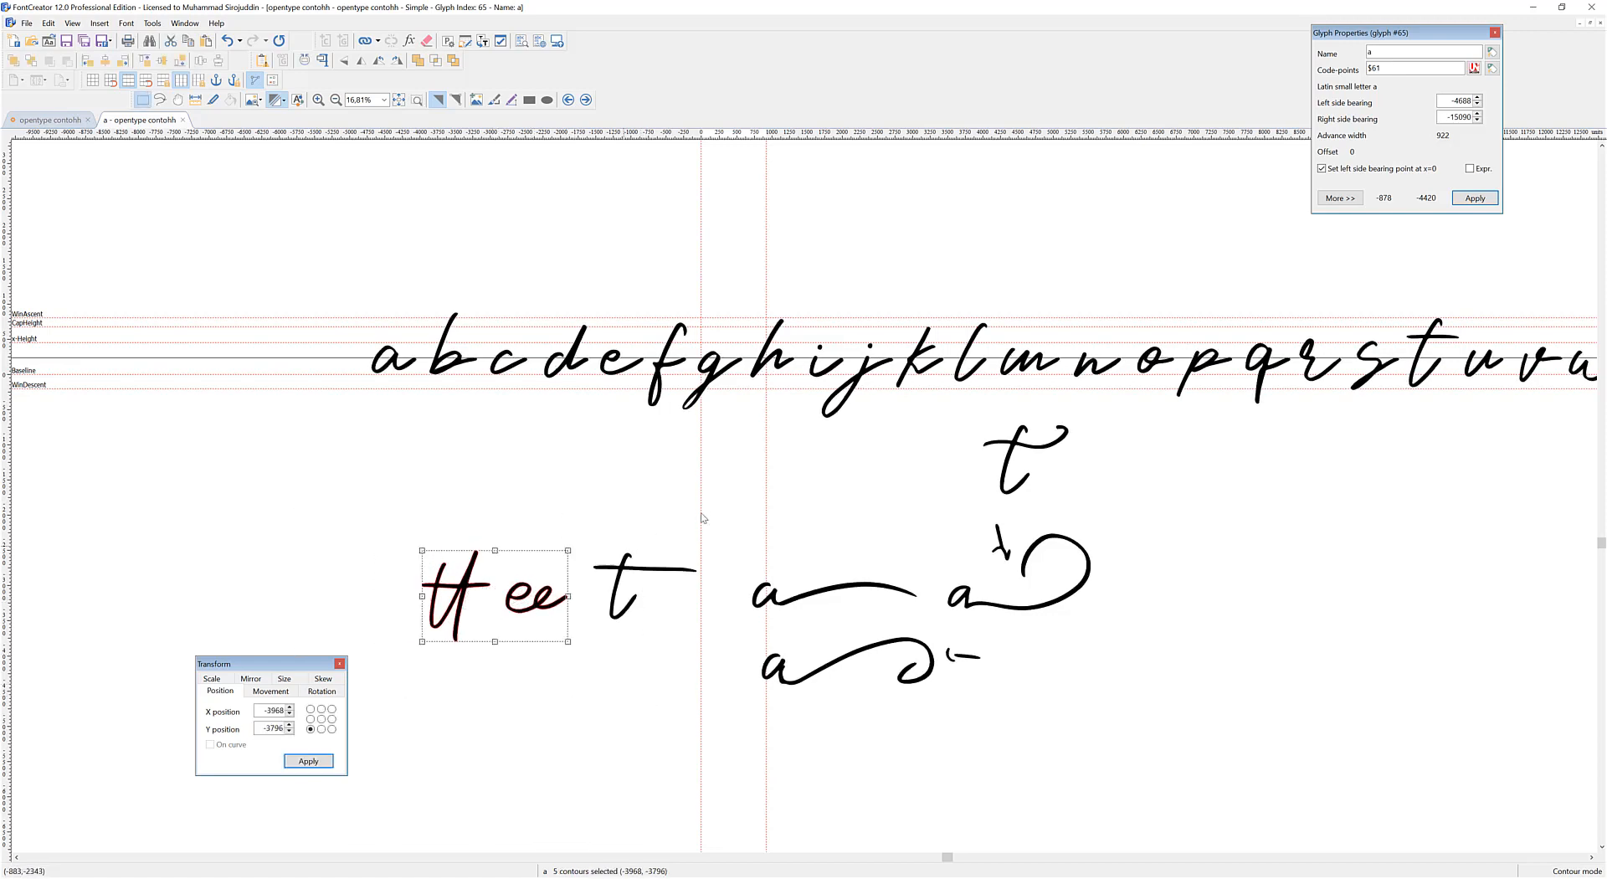
pyautogui.click(999, 540)
pyautogui.press('Delete')
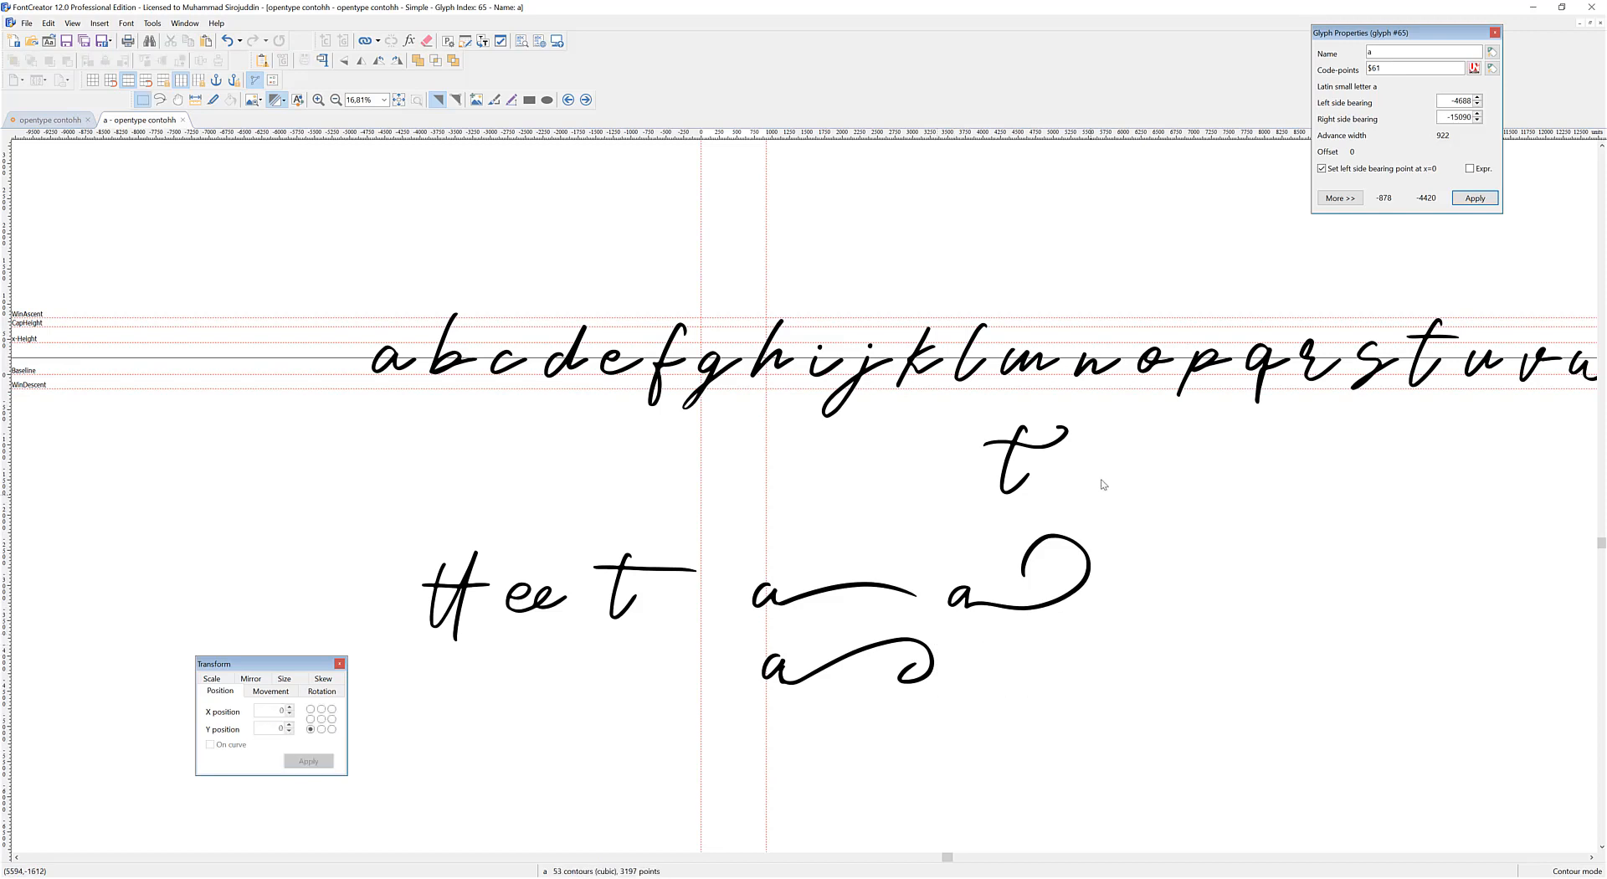
# Place the curled alternate t beside the long-crossbar t and shift the three swash a letters to the right
pyautogui.click(1009, 452)
pyautogui.moveTo(1013, 448); pyautogui.dragTo(1096, 633)
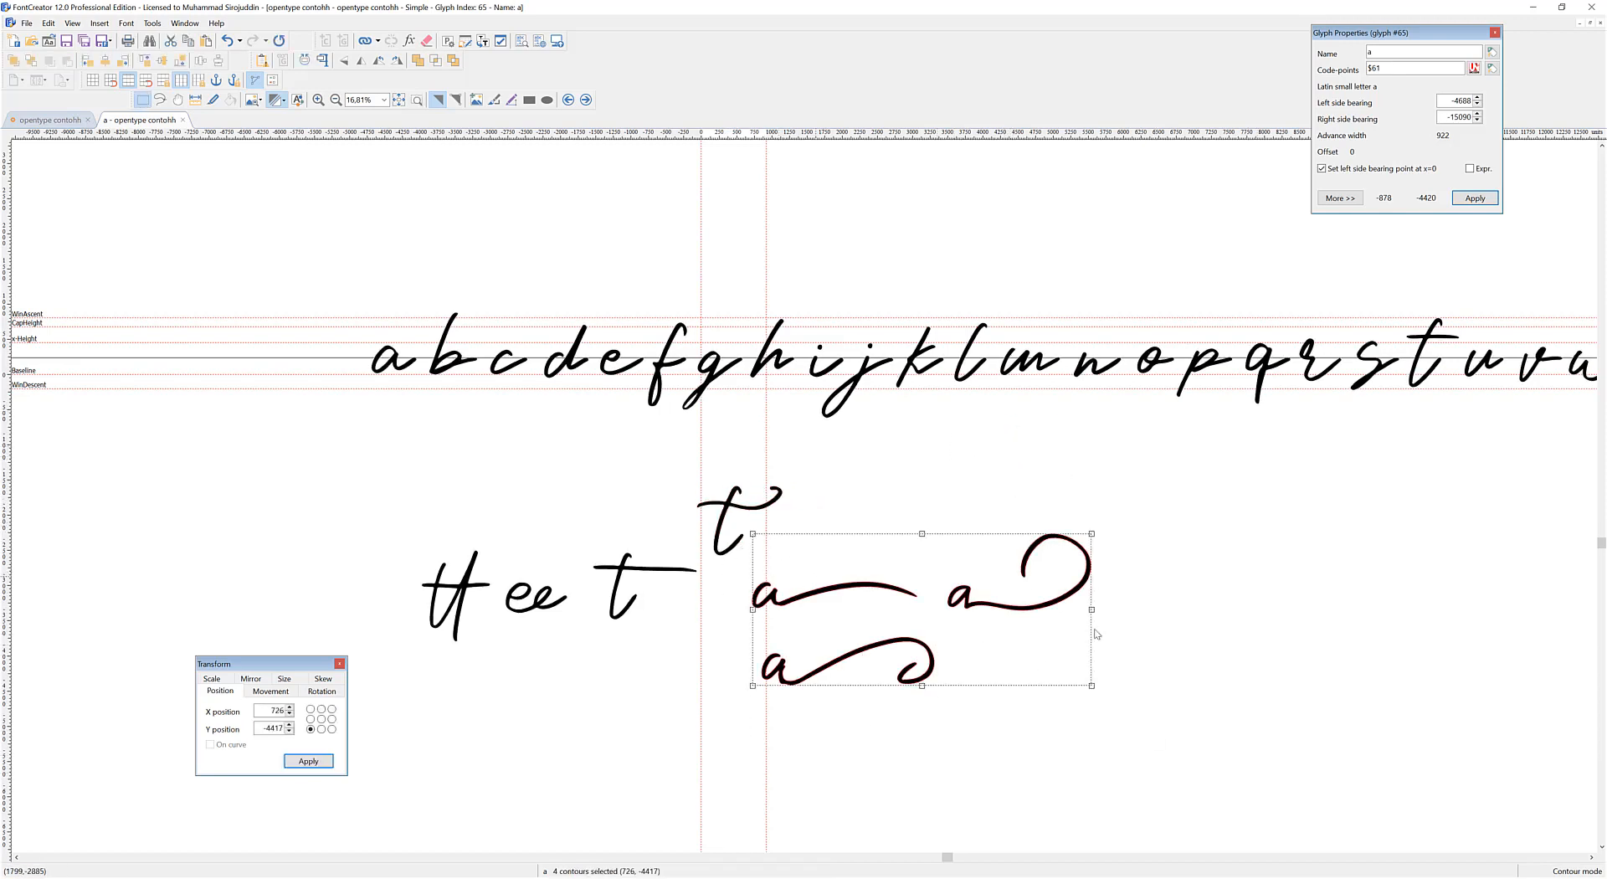
pyautogui.moveTo(836, 585); pyautogui.dragTo(676, 469)
pyautogui.moveTo(728, 546); pyautogui.dragTo(737, 566)
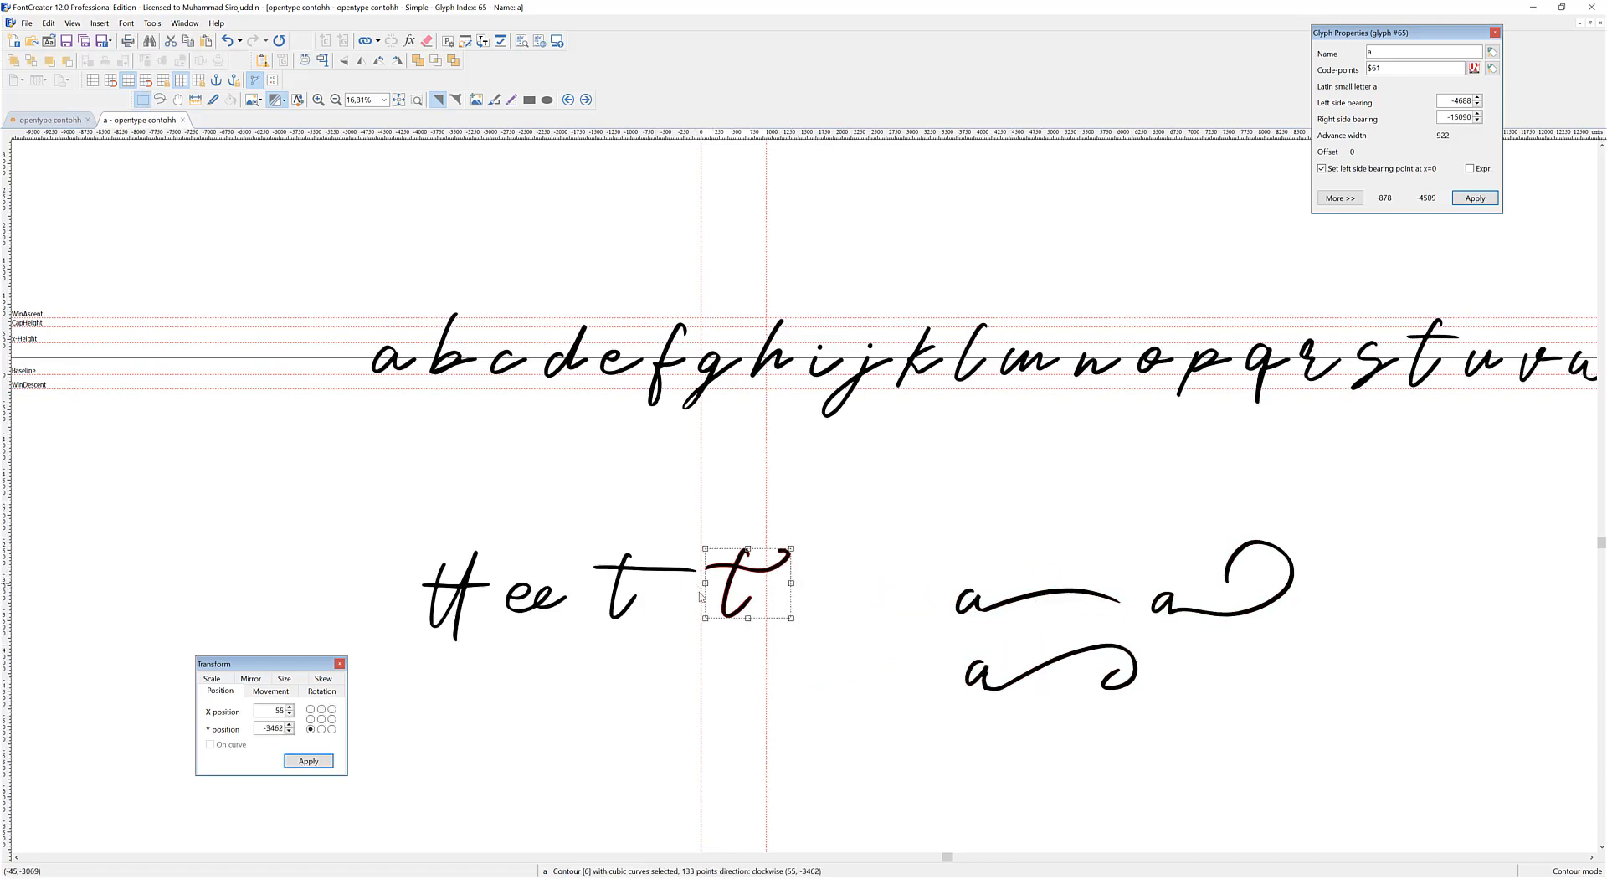
# Nudge the curled alternate t slightly down and right so it lines up with the long-crossbar t
pyautogui.scroll(2, 701, 596)
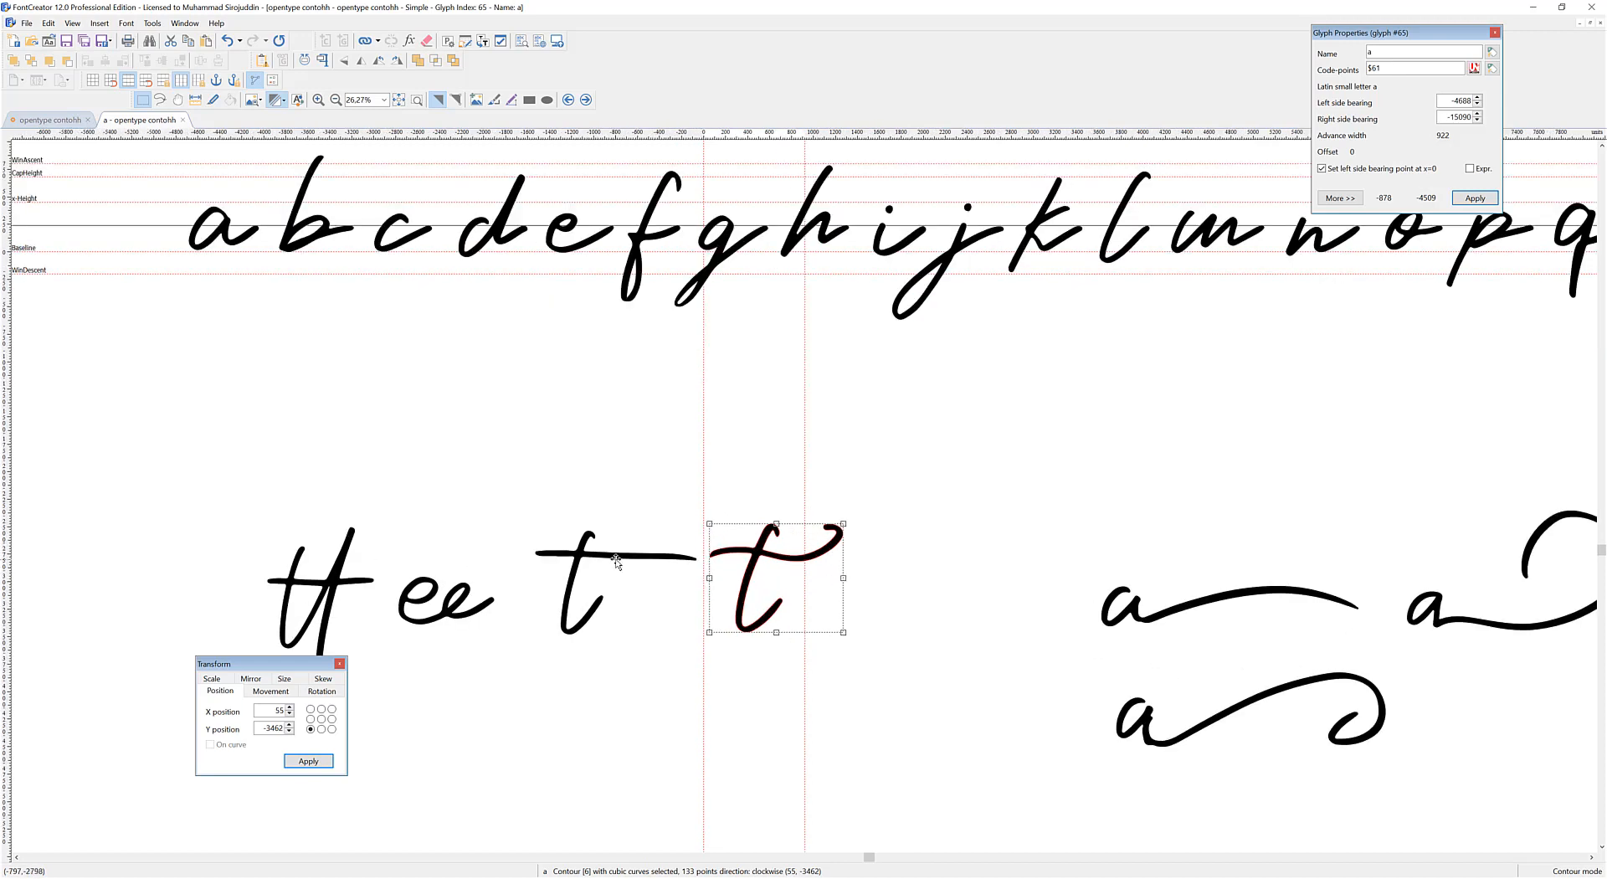
pyautogui.click(860, 604)
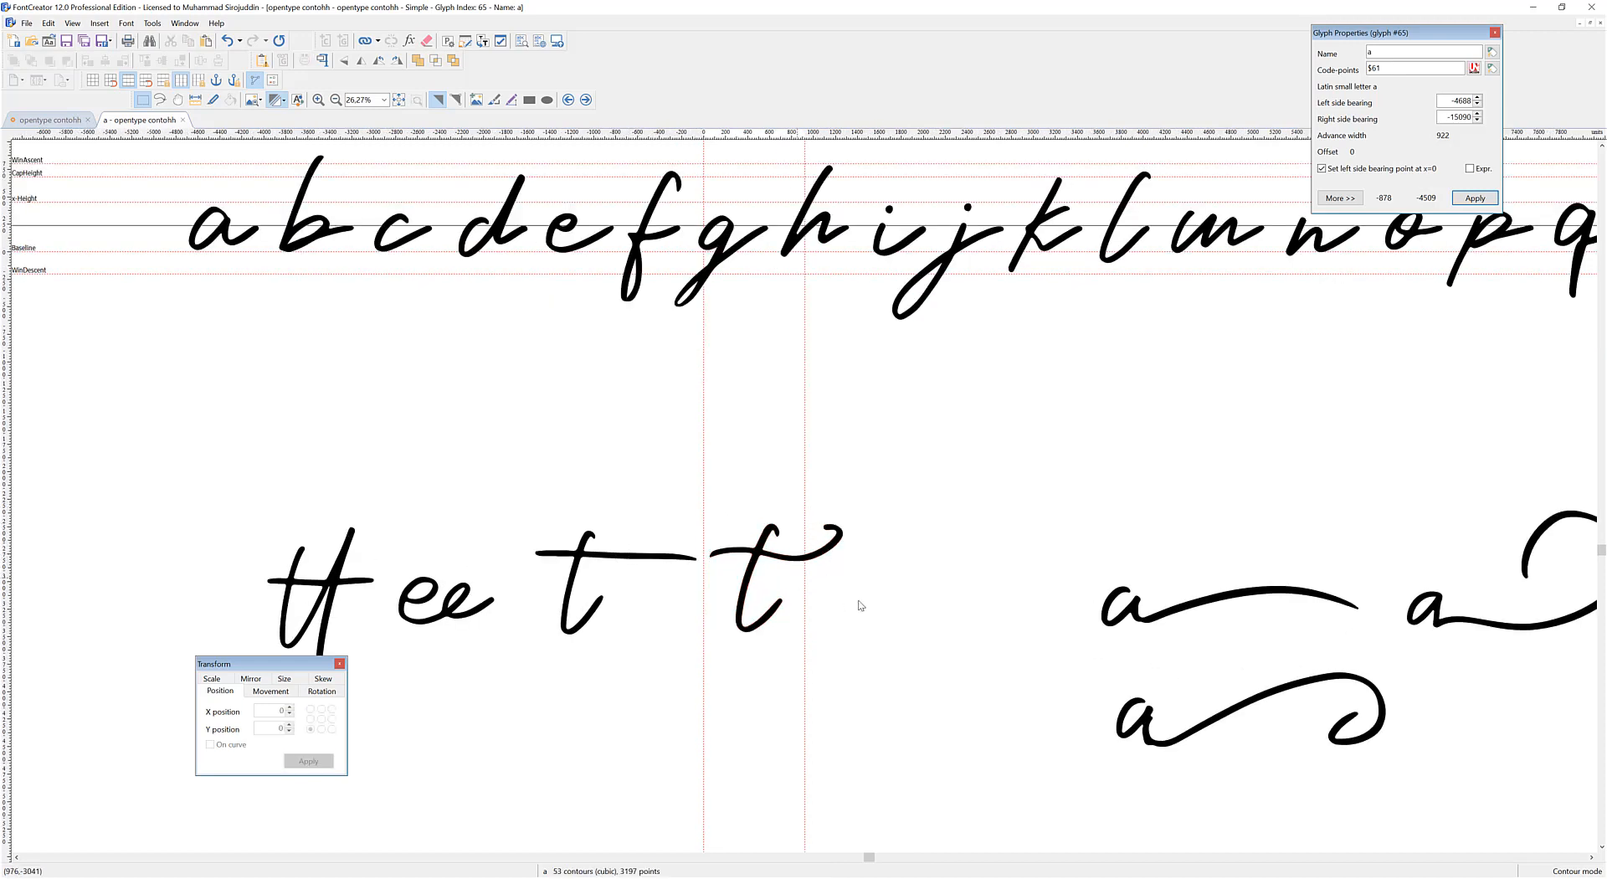
pyautogui.click(739, 555)
pyautogui.scroll(2, 735, 567)
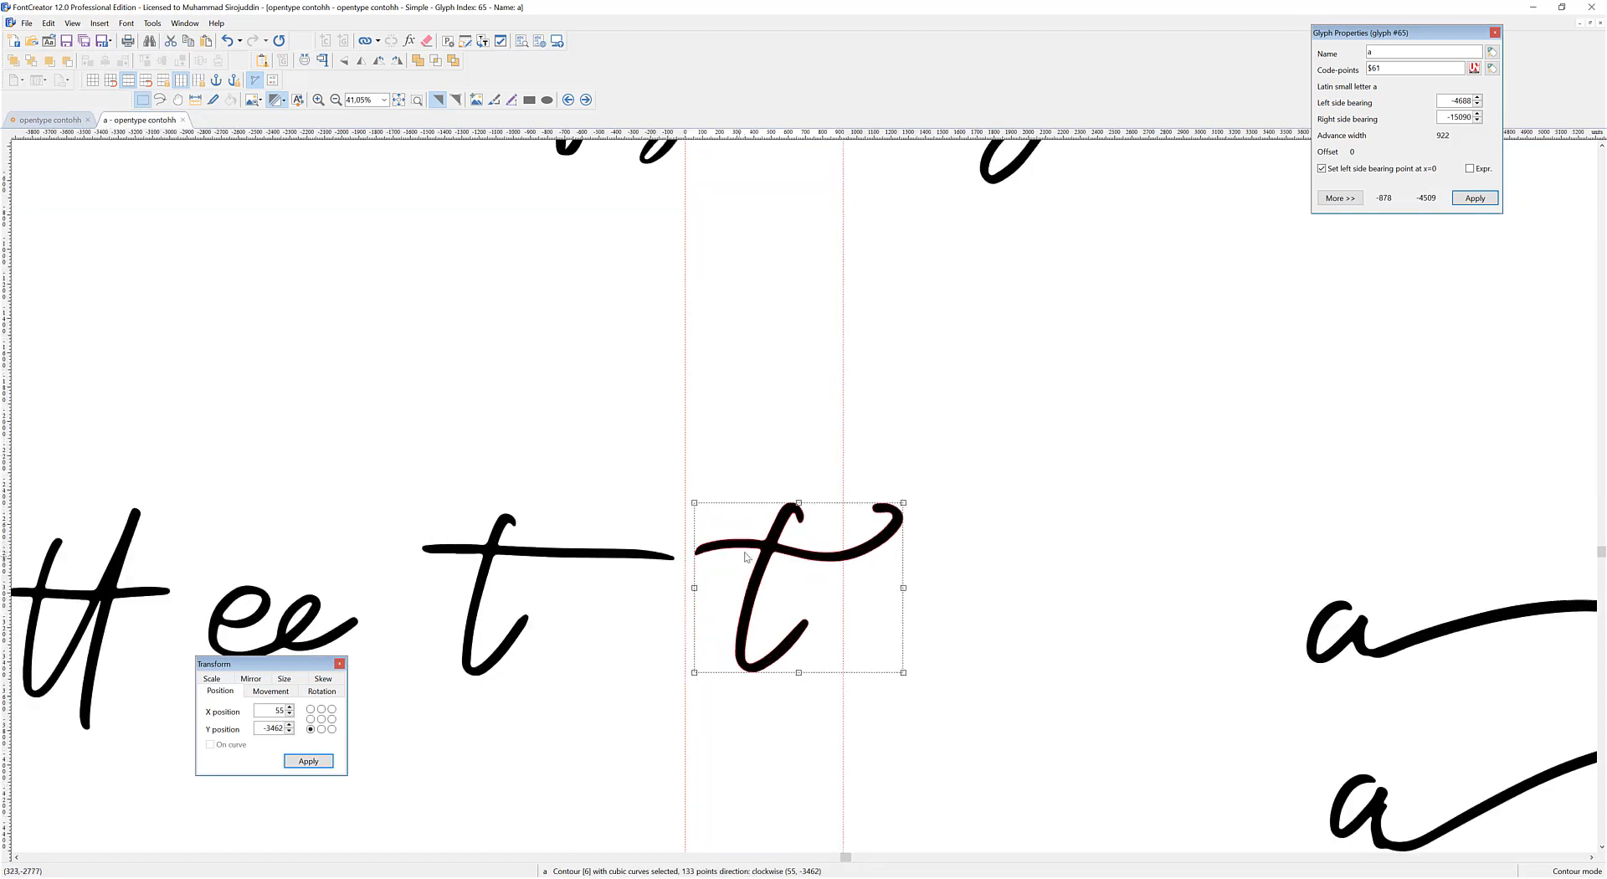
pyautogui.moveTo(763, 550); pyautogui.dragTo(764, 553)
pyautogui.scroll(-6, 699, 553)
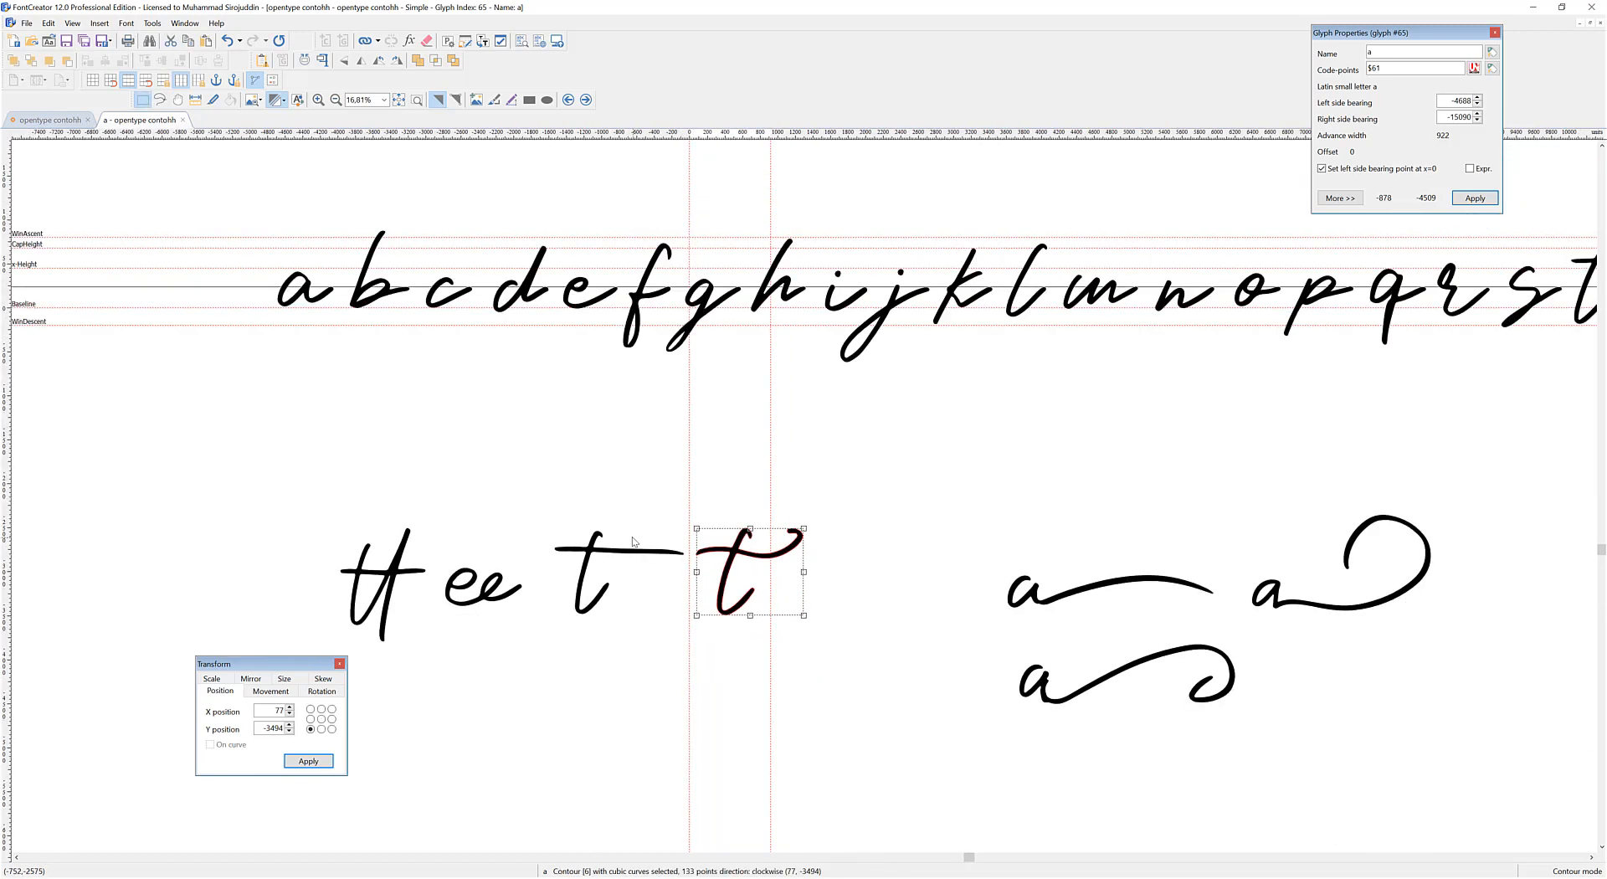
pyautogui.click(703, 500)
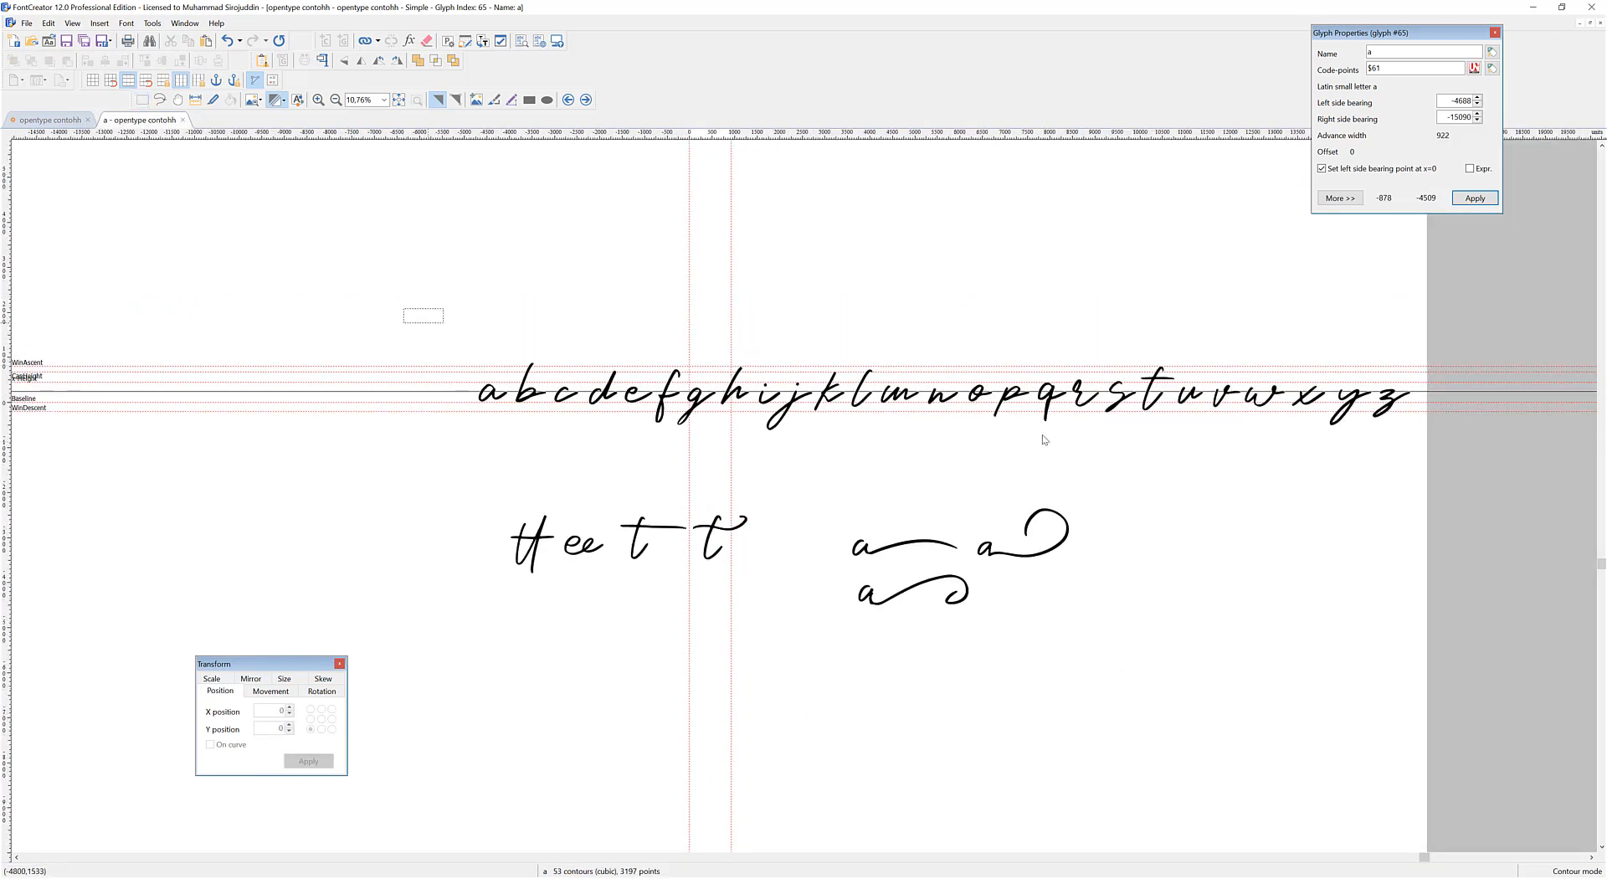
# Cut the letters b to z out of the a glyph and paste them into the b glyph
pyautogui.moveTo(1042, 439); pyautogui.dragTo(1423, 494)
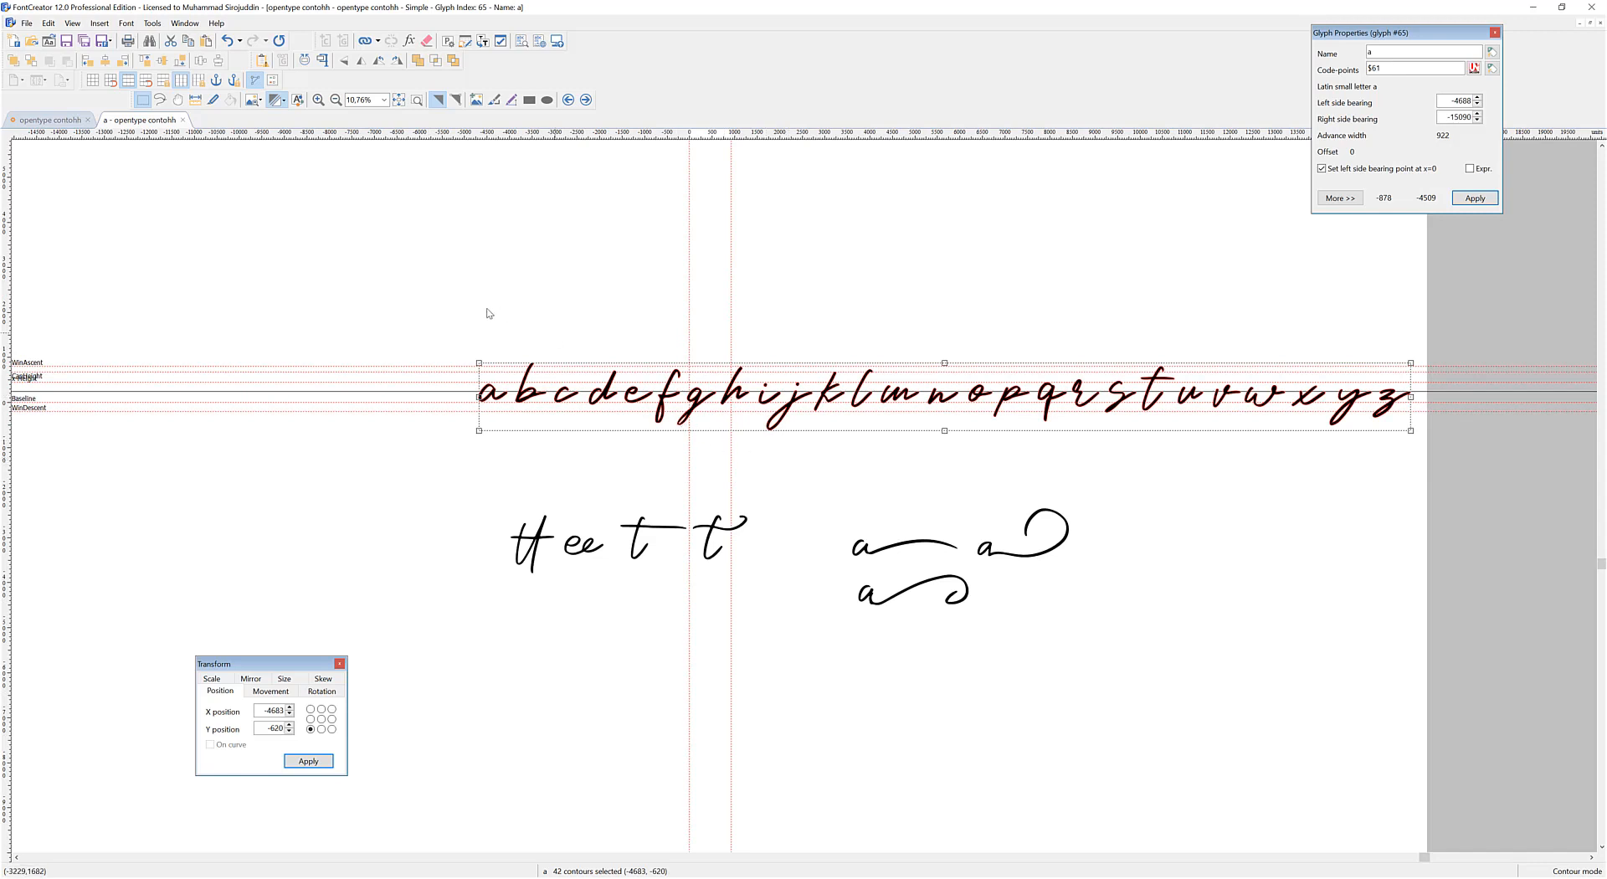
pyautogui.press('Delete')
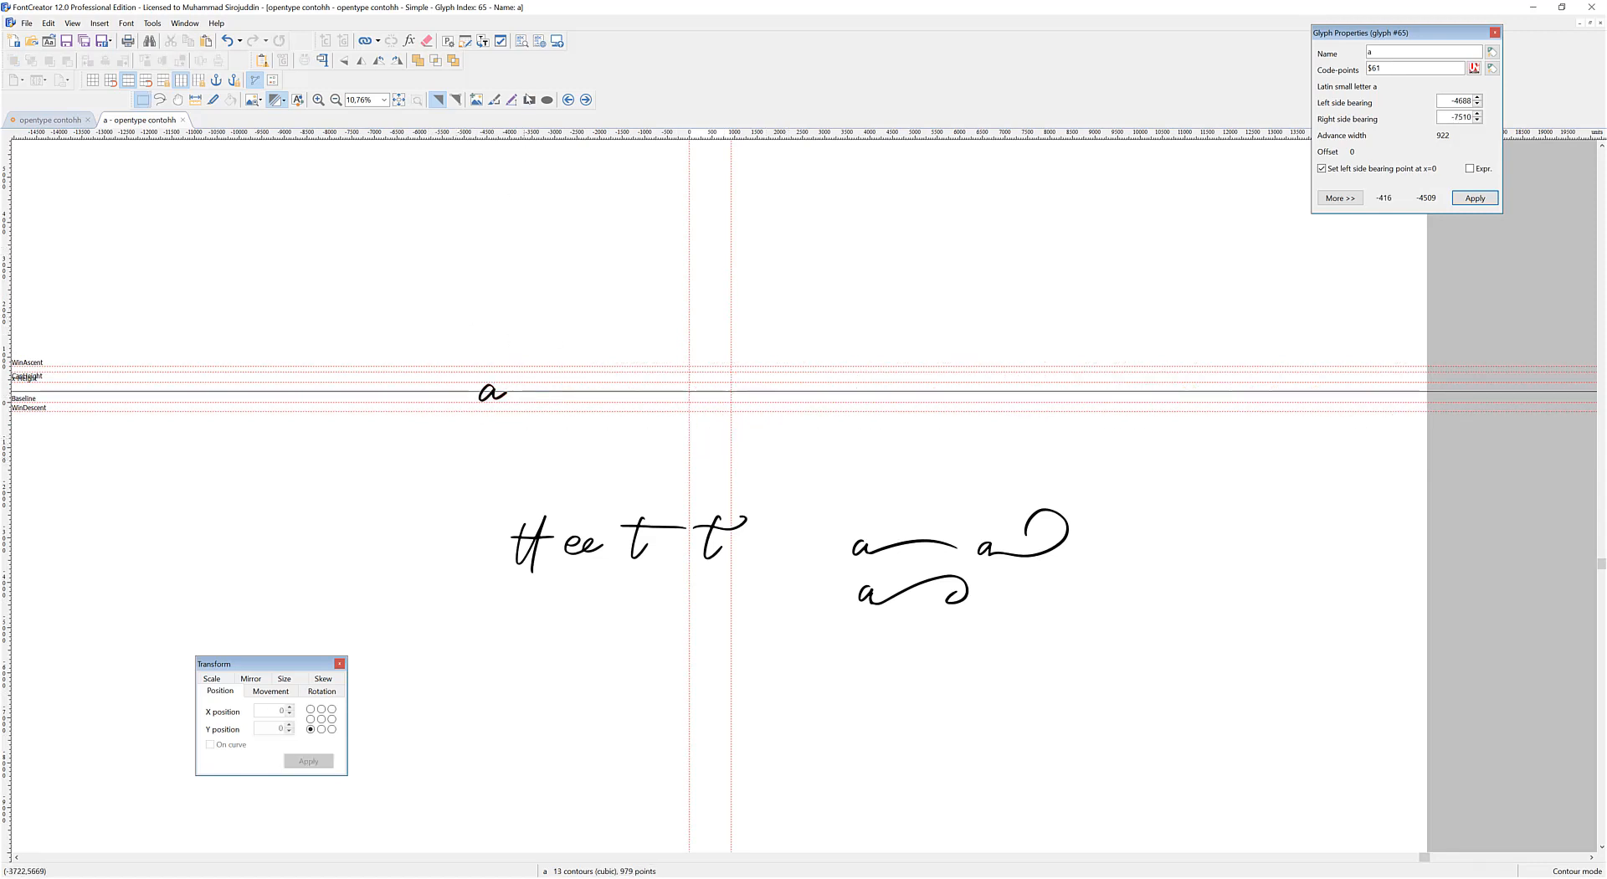
pyautogui.click(587, 100)
pyautogui.hotkey('ctrl', 'v')
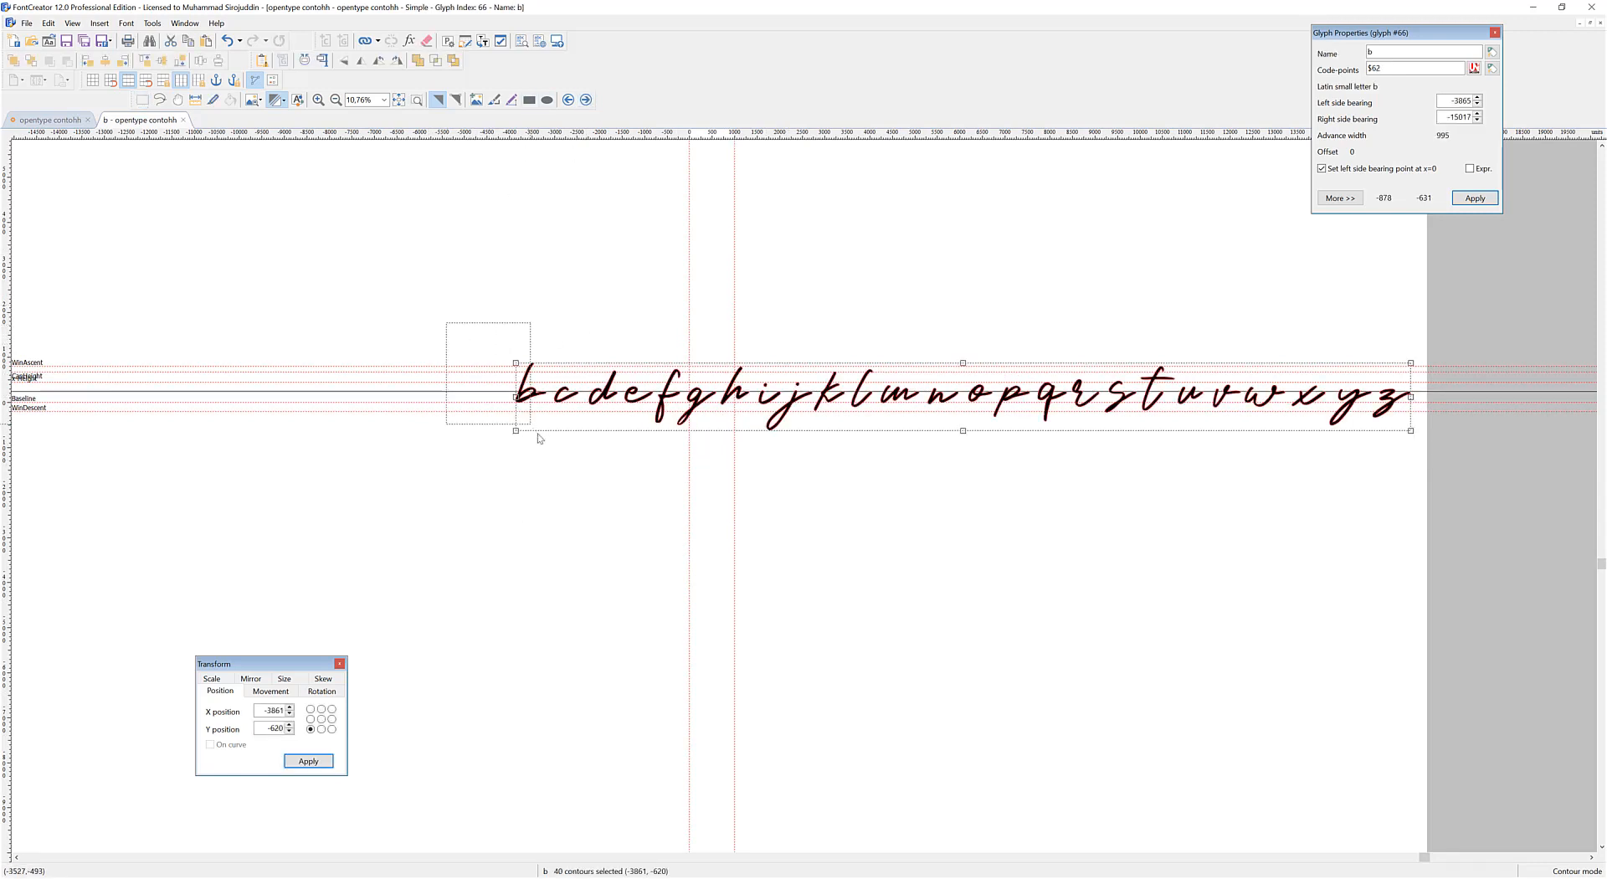
# Keep only b and c in their own glyphs by cutting the remaining letters onward and pasting d to z into the d glyph
pyautogui.press('Delete')
pyautogui.click(586, 100)
pyautogui.hotkey('ctrl', 'v')
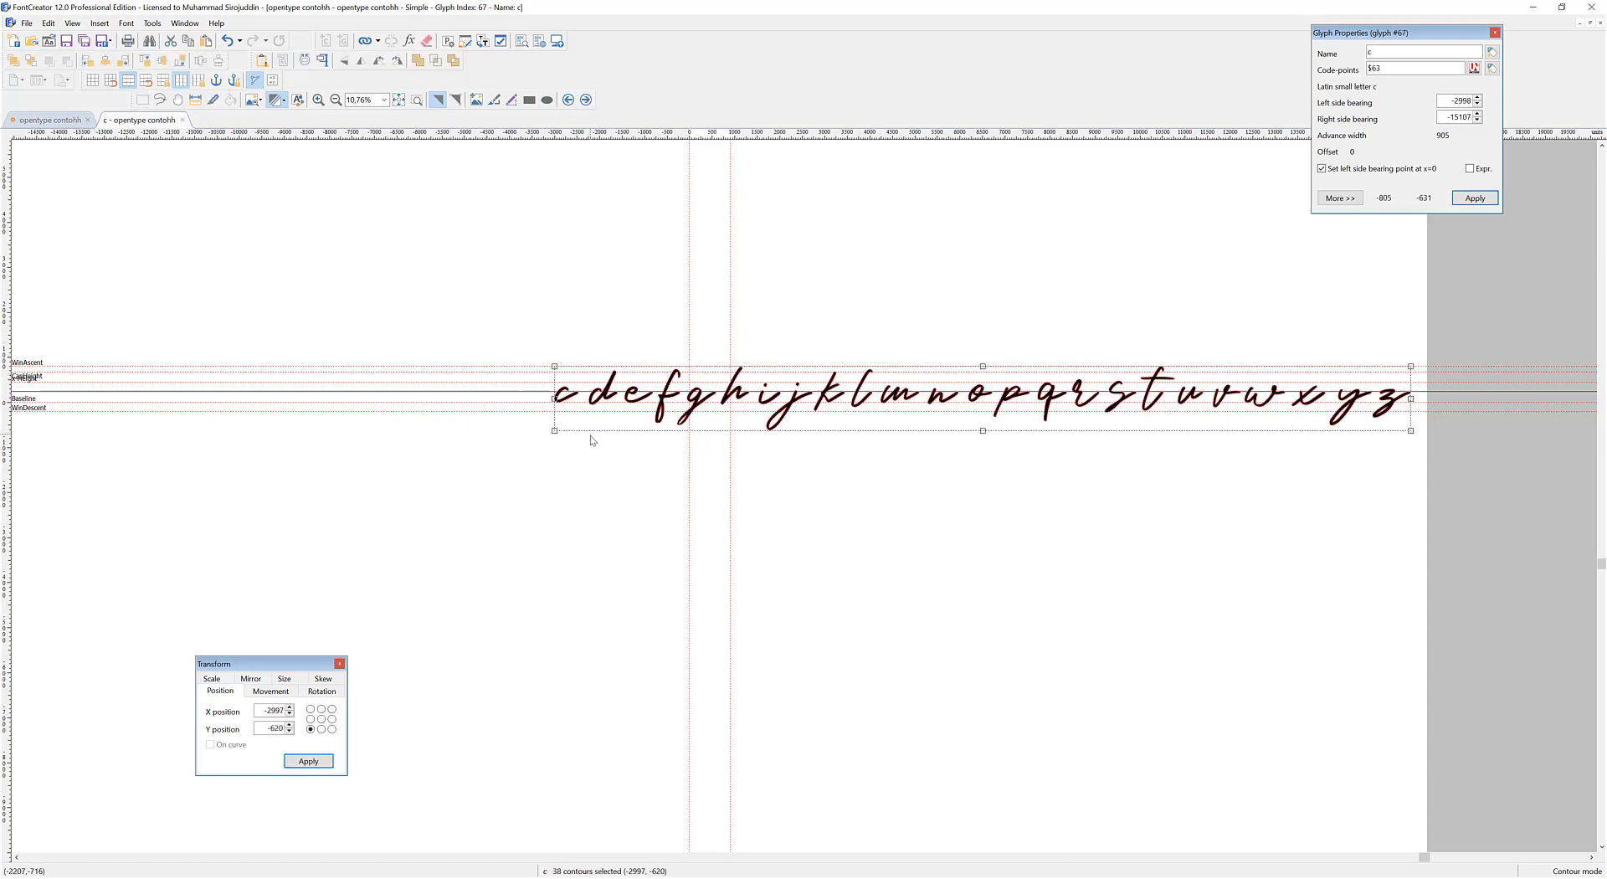
pyautogui.press('Delete')
pyautogui.click(587, 100)
pyautogui.hotkey('ctrl', 'v')
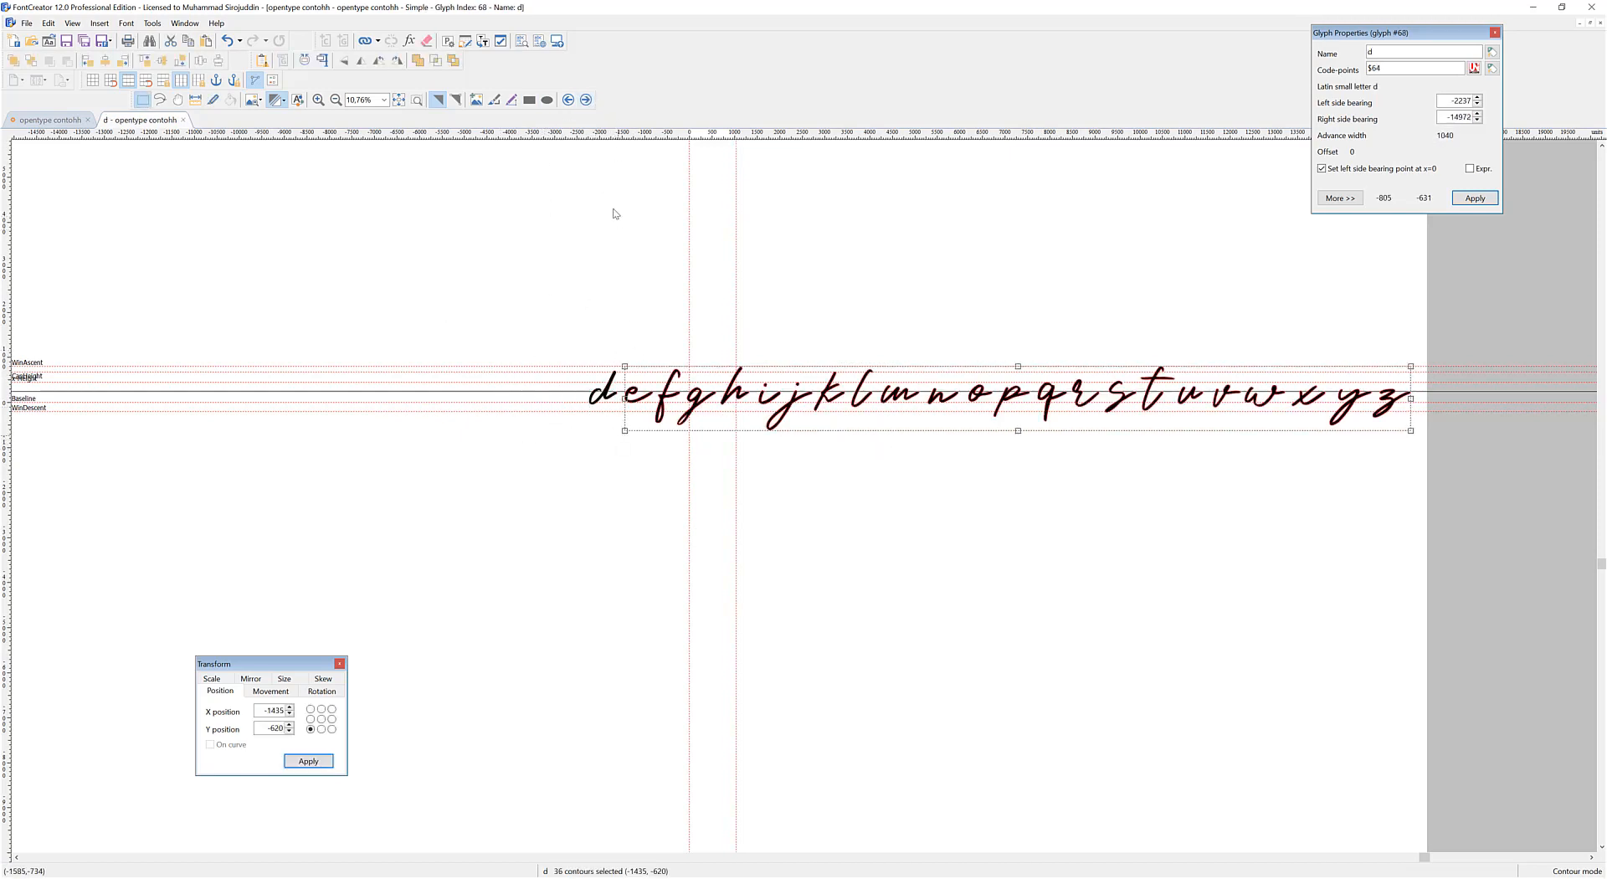
# Keep only d and e in their own glyphs by cutting the remaining letters onward and pasting f to z into the f glyph
pyautogui.press('Delete')
pyautogui.click(587, 100)
pyautogui.hotkey('ctrl', 'v')
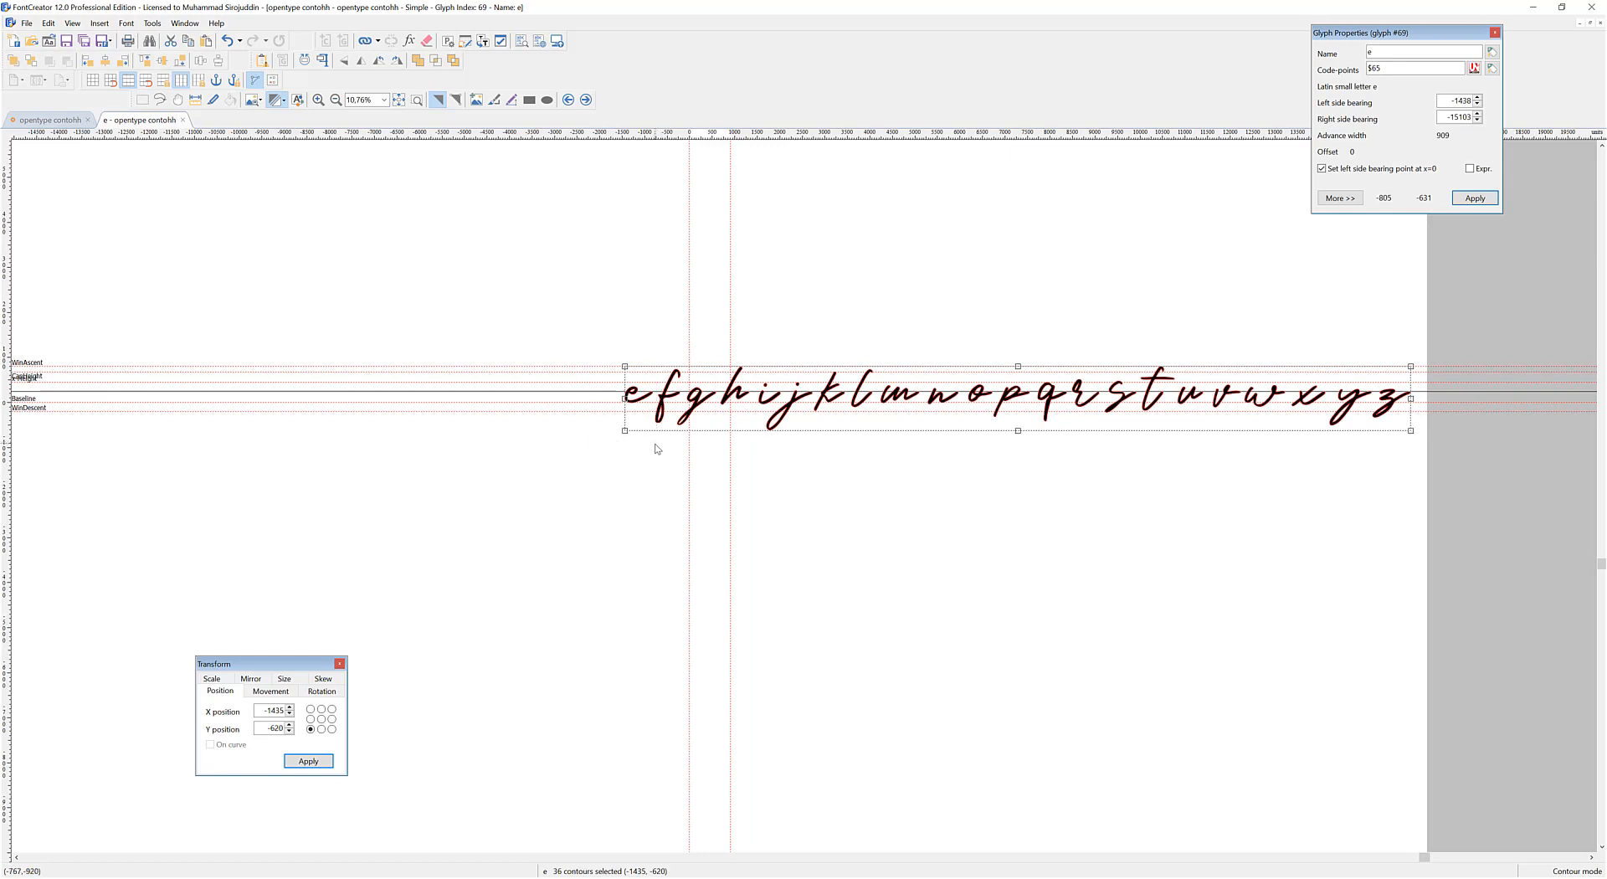
pyautogui.moveTo(655, 445); pyautogui.dragTo(618, 370)
pyautogui.hotkey('ctrl', 'x')
pyautogui.hotkey('ctrl', 'v')
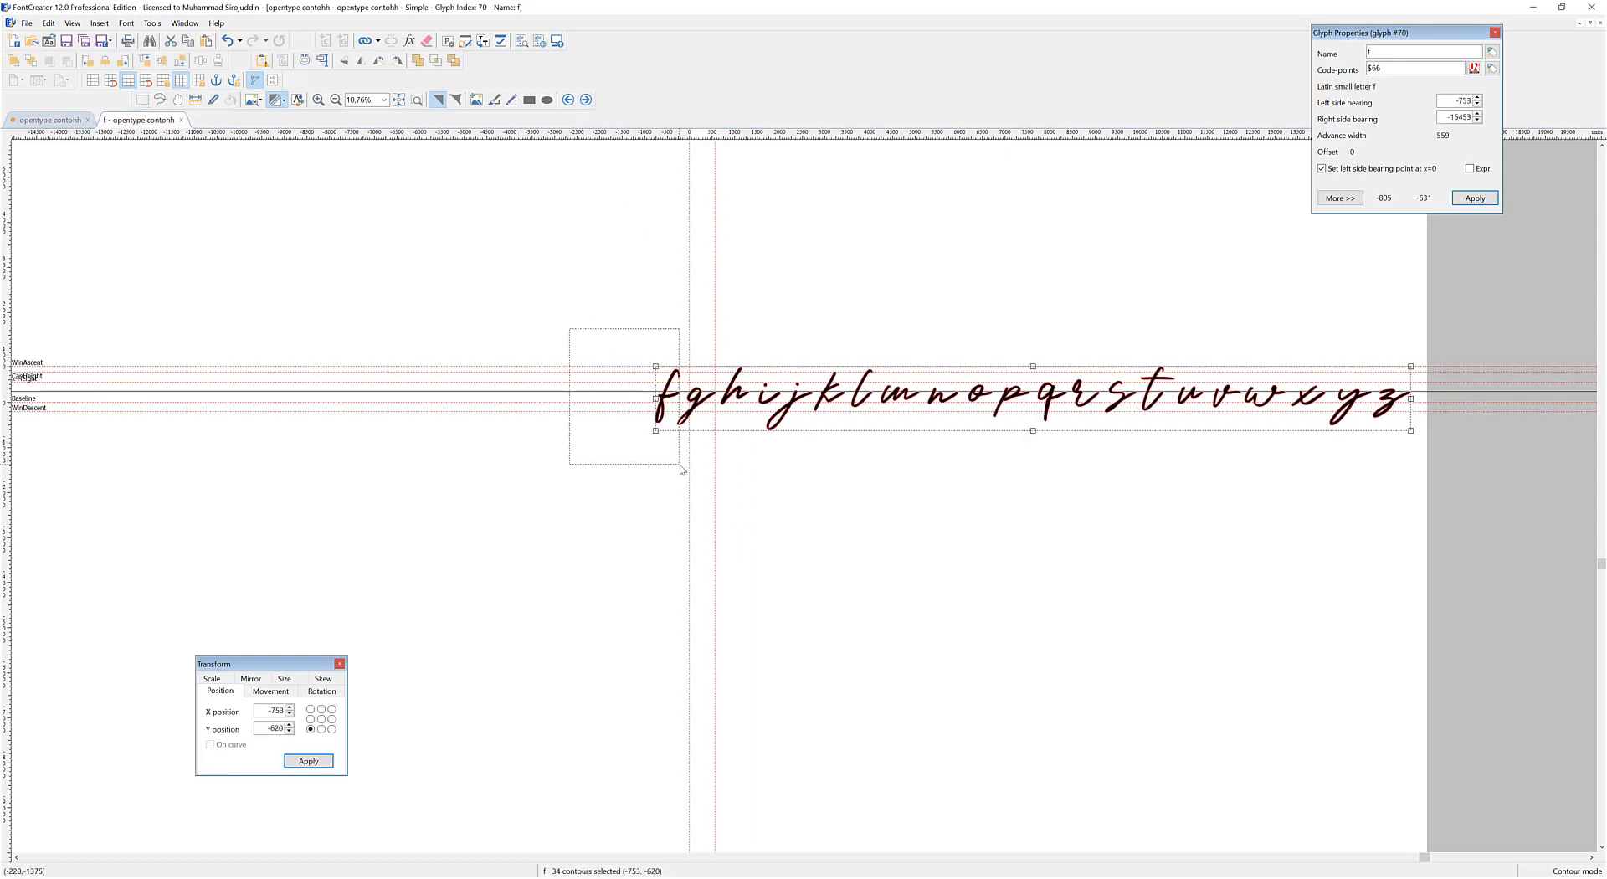
# Keep only f and g in their own glyphs by cutting the remaining letters onward and pasting h to z into the h glyph
pyautogui.hotkey('ctrl', 'x')
pyautogui.click(587, 101)
pyautogui.hotkey('ctrl', 'v')
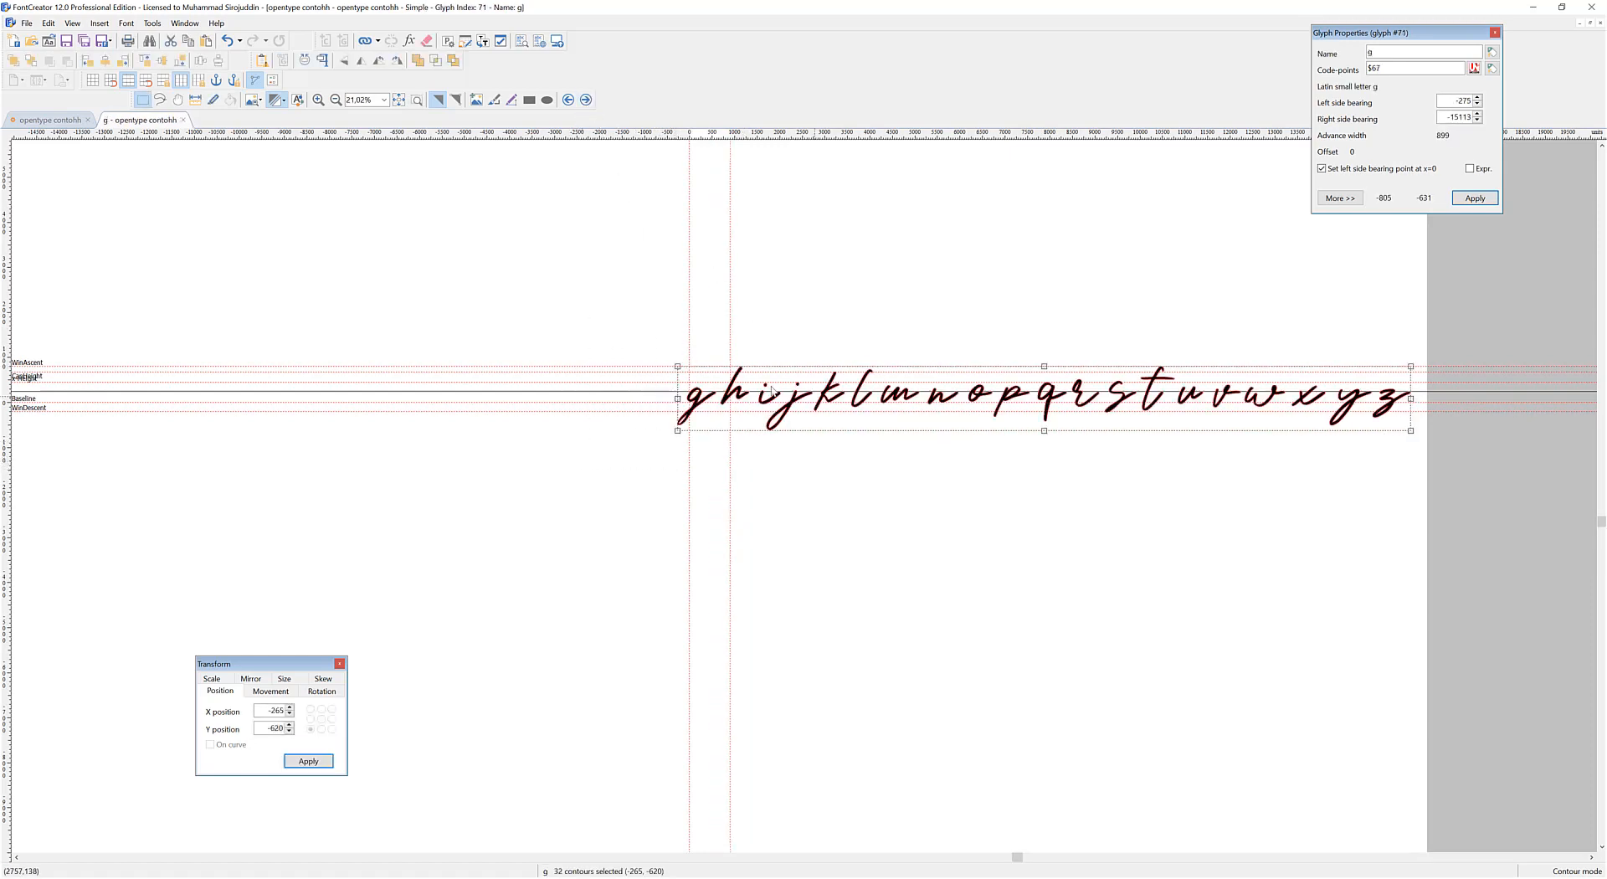
pyautogui.scroll(4, 802, 394)
pyautogui.moveTo(590, 522); pyautogui.dragTo(586, 514)
pyautogui.hotkey('ctrl', 'x')
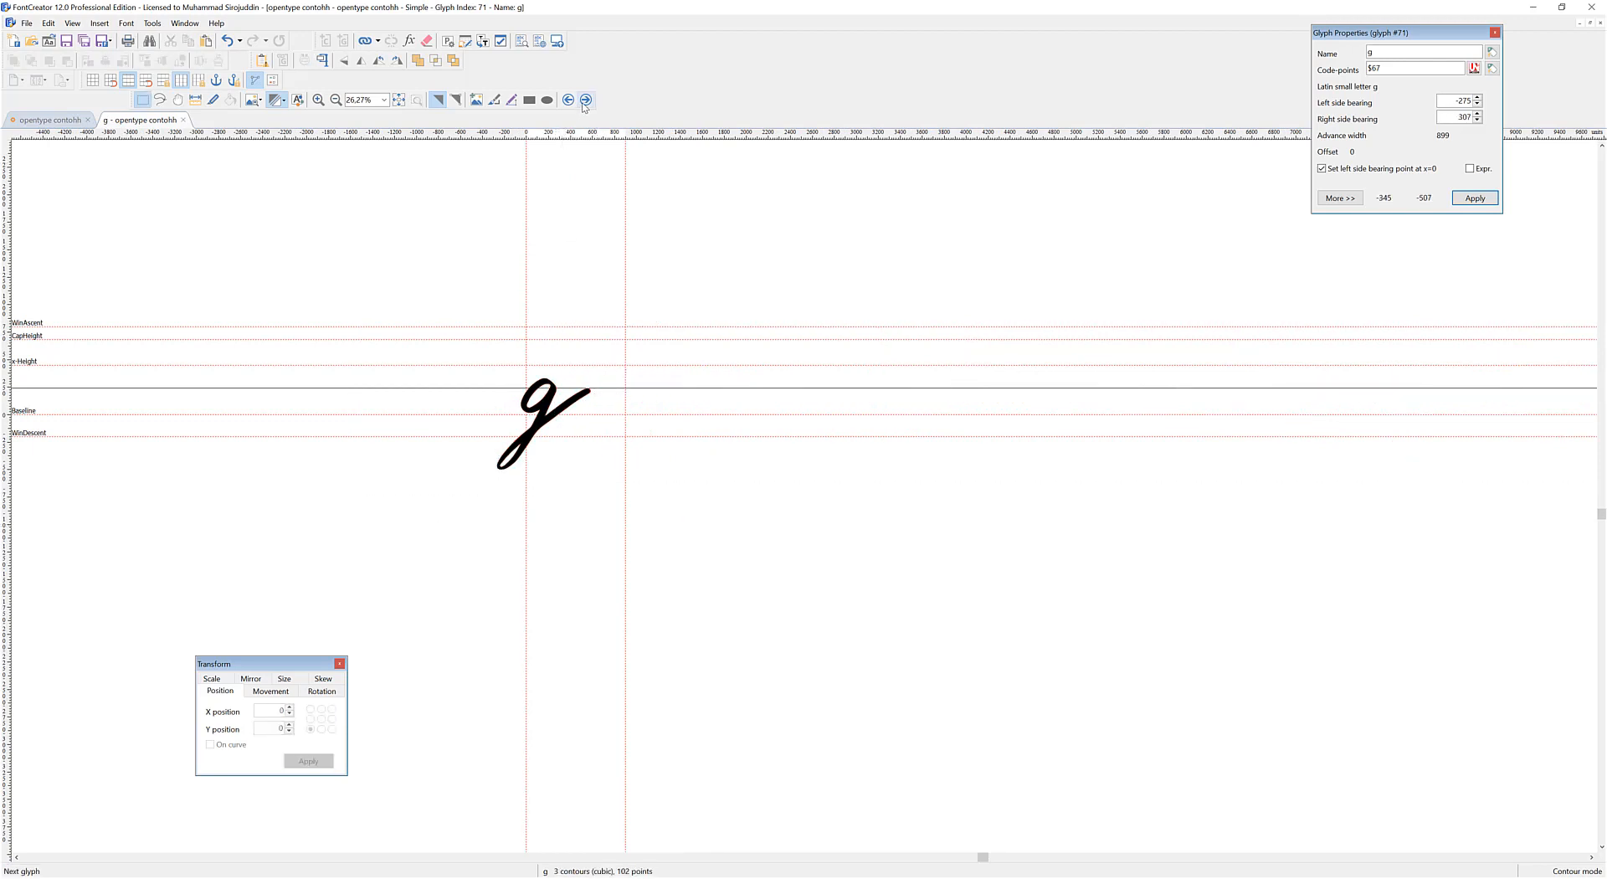
pyautogui.click(586, 101)
pyautogui.hotkey('ctrl', 'v')
pyautogui.moveTo(484, 248); pyautogui.dragTo(687, 460)
pyautogui.hotkey('ctrl', 'v')
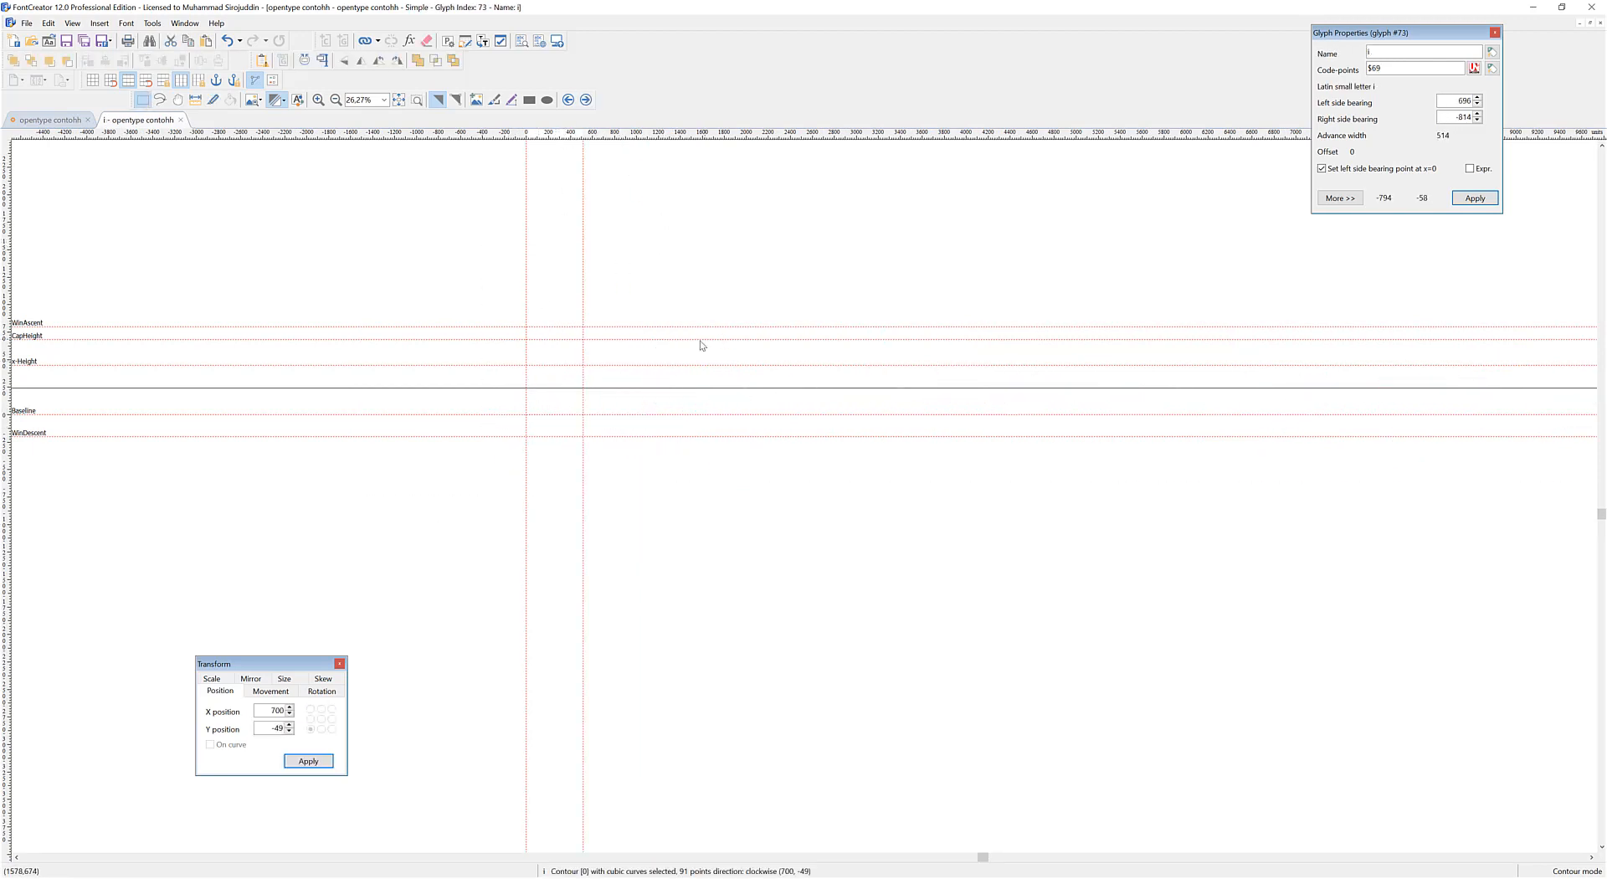
pyautogui.hotkey('ctrl', 'z')
# Return to the h glyph and paste the letter h into it
pyautogui.click(569, 100)
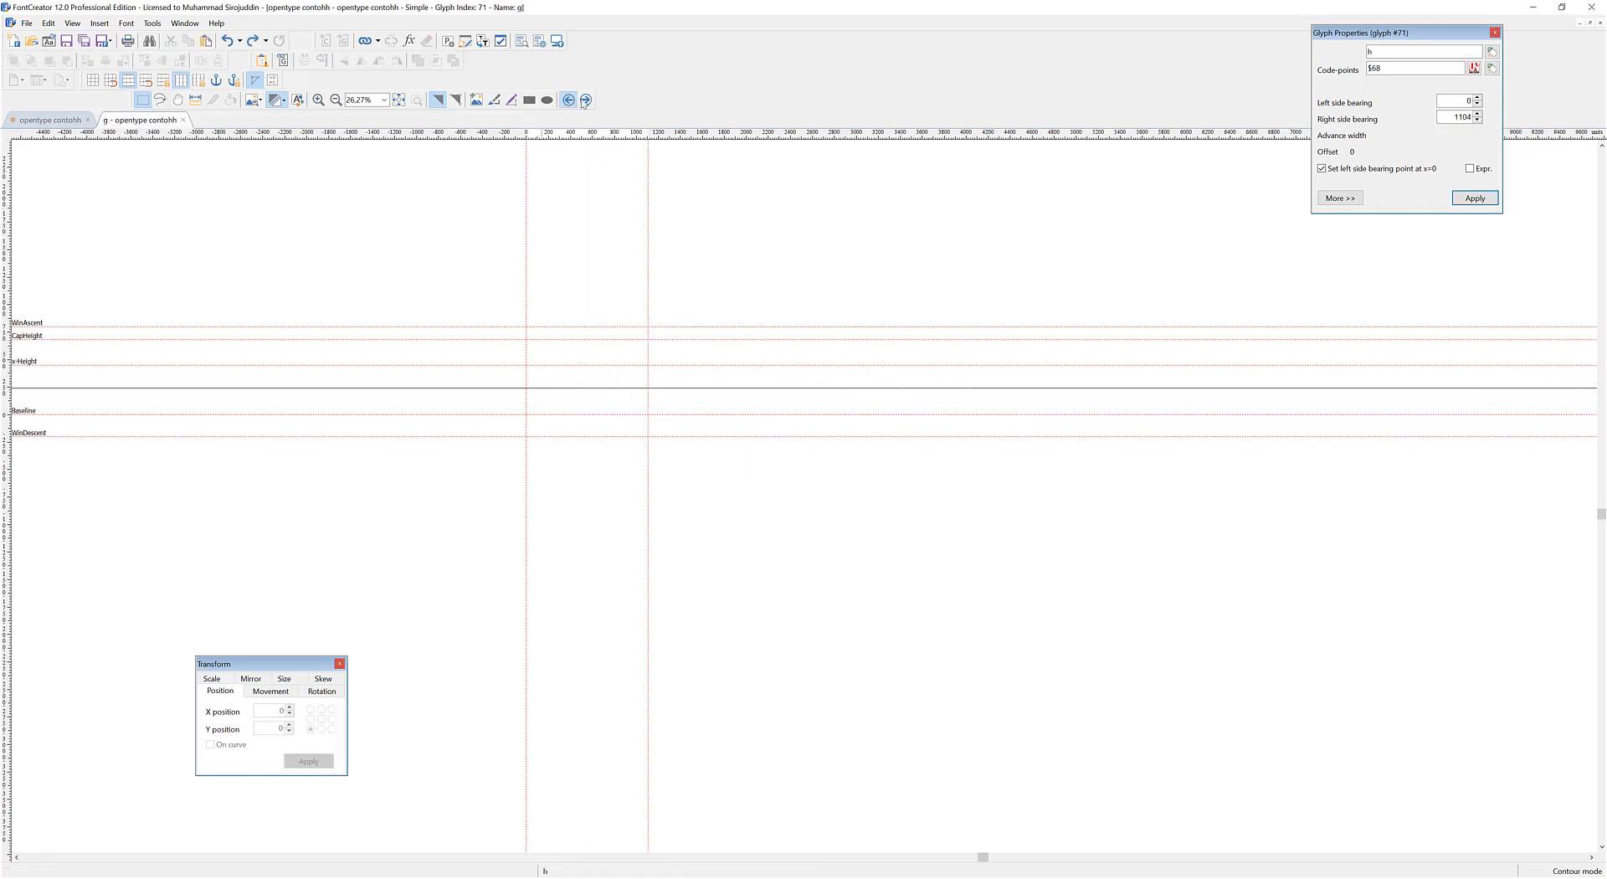
pyautogui.click(585, 100)
pyautogui.hotkey('ctrl', 'v')
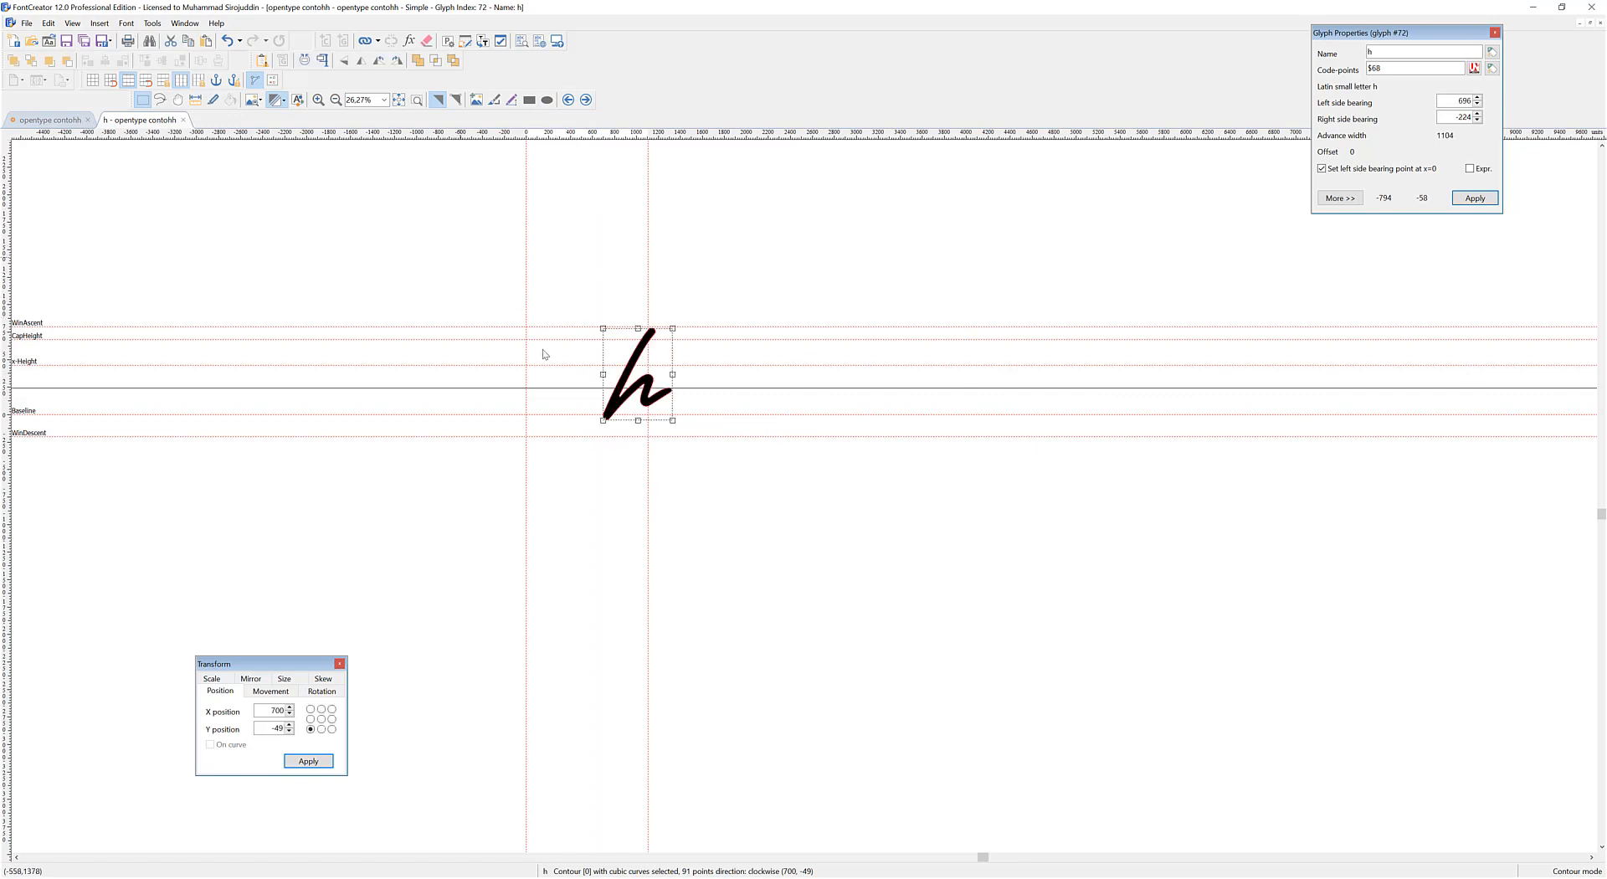
# Undo the paste in the h glyph, return to the g glyph, and cut every letter except g
pyautogui.hotkey('ctrl', 'z')
pyautogui.click(568, 100)
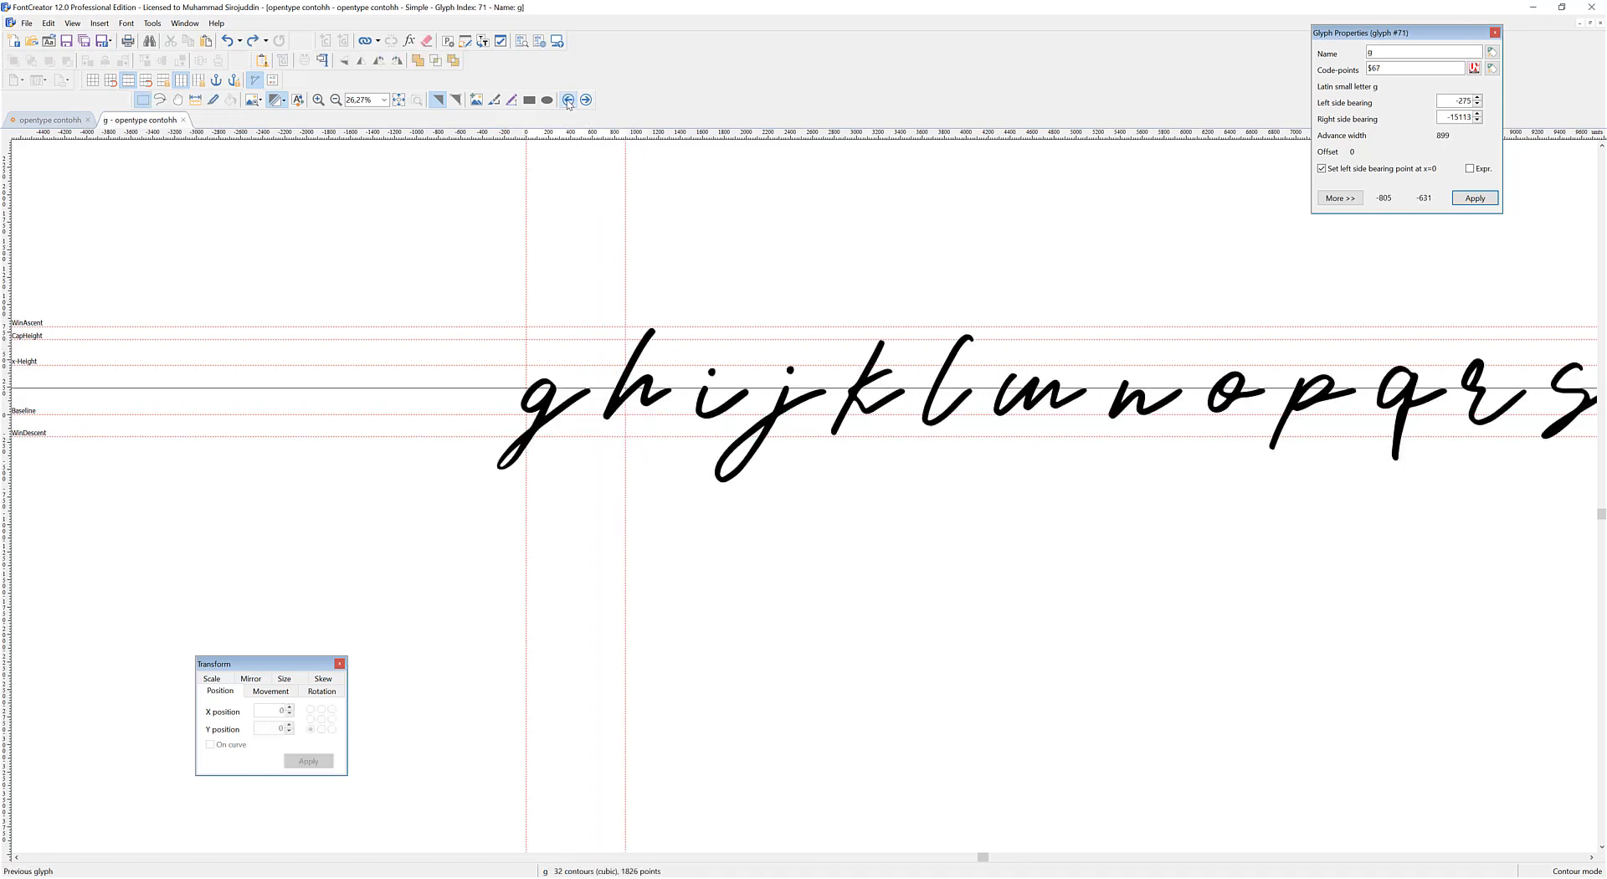
pyautogui.hotkey('ctrl', 'a')
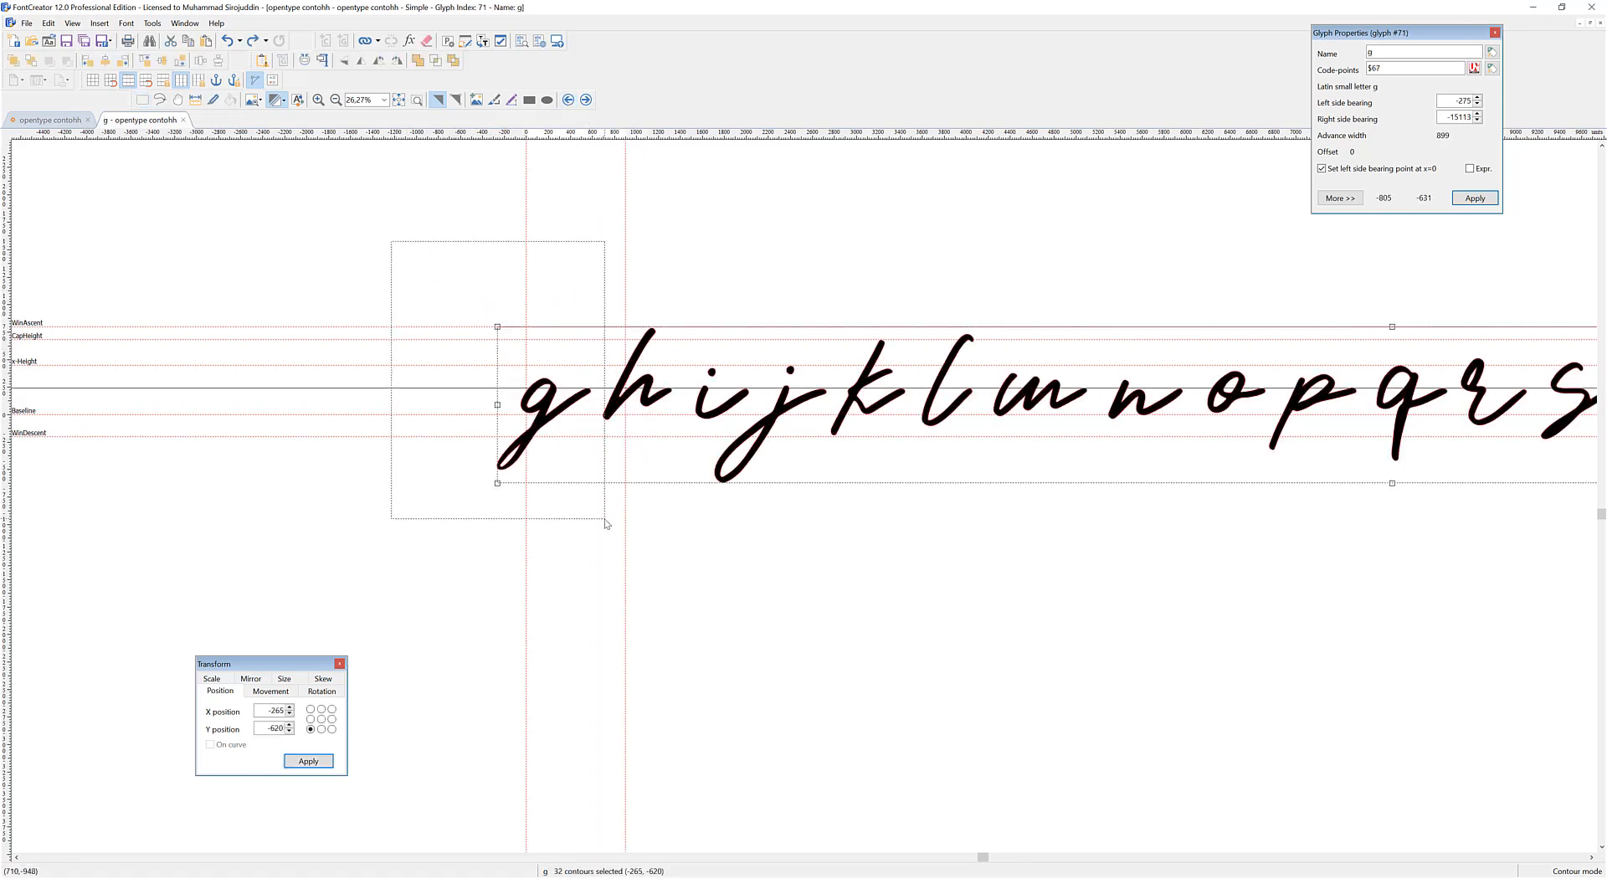
pyautogui.moveTo(606, 523); pyautogui.dragTo(606, 523)
pyautogui.hotkey('ctrl', 'x')
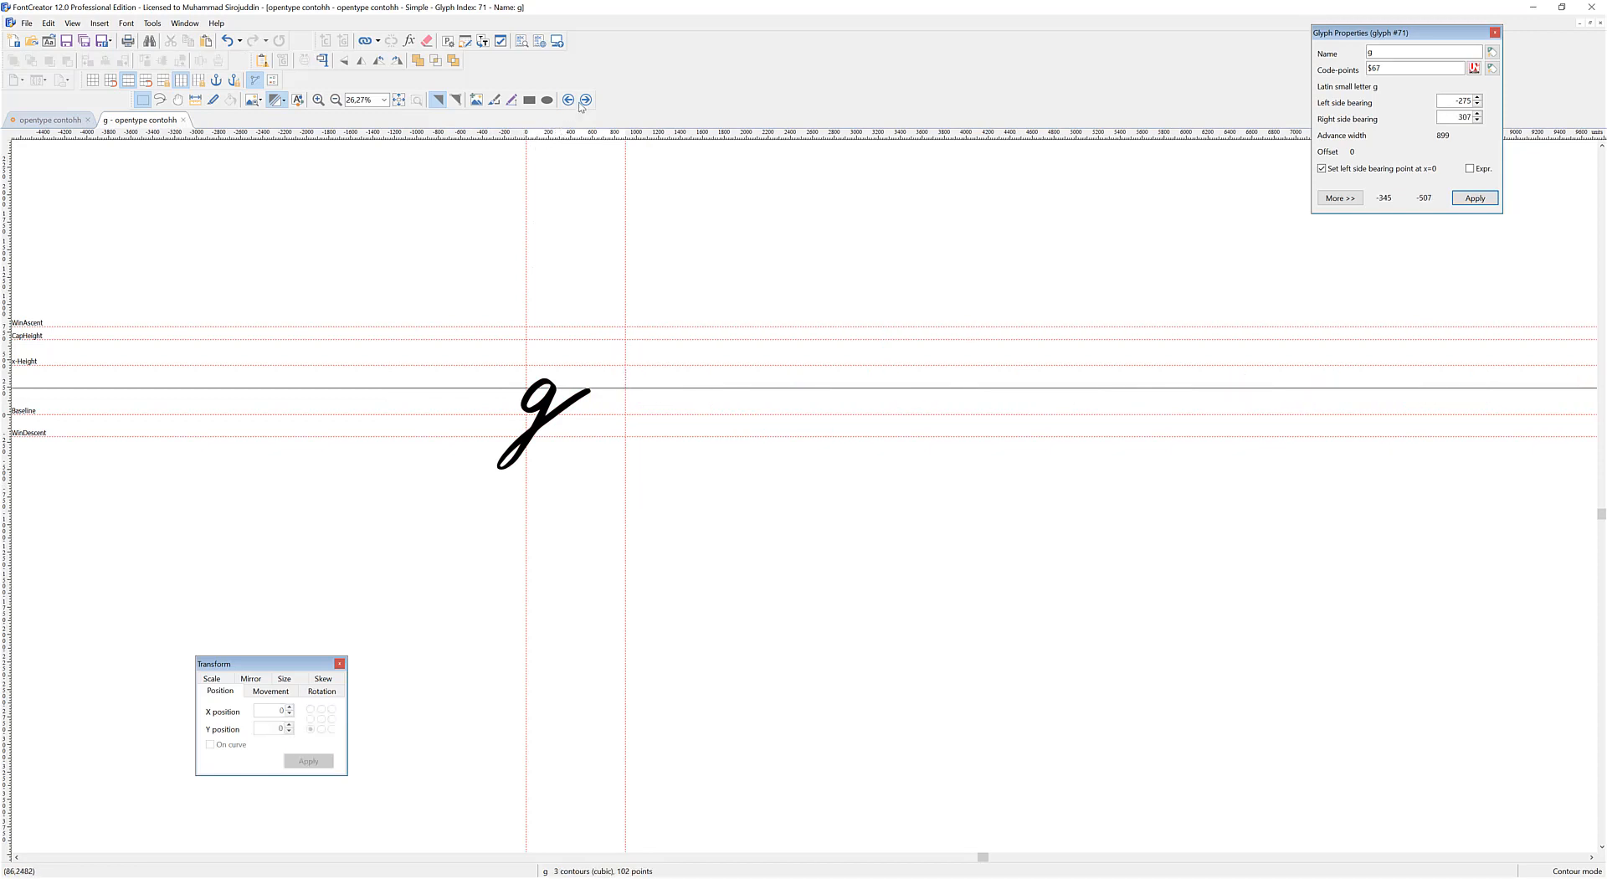
# Paste h to z into the h glyph, keep only h there, and paste i to z into the i glyph
pyautogui.hotkey('ctrl', 'v')
pyautogui.moveTo(698, 471); pyautogui.dragTo(698, 471)
pyautogui.hotkey('ctrl', 'x')
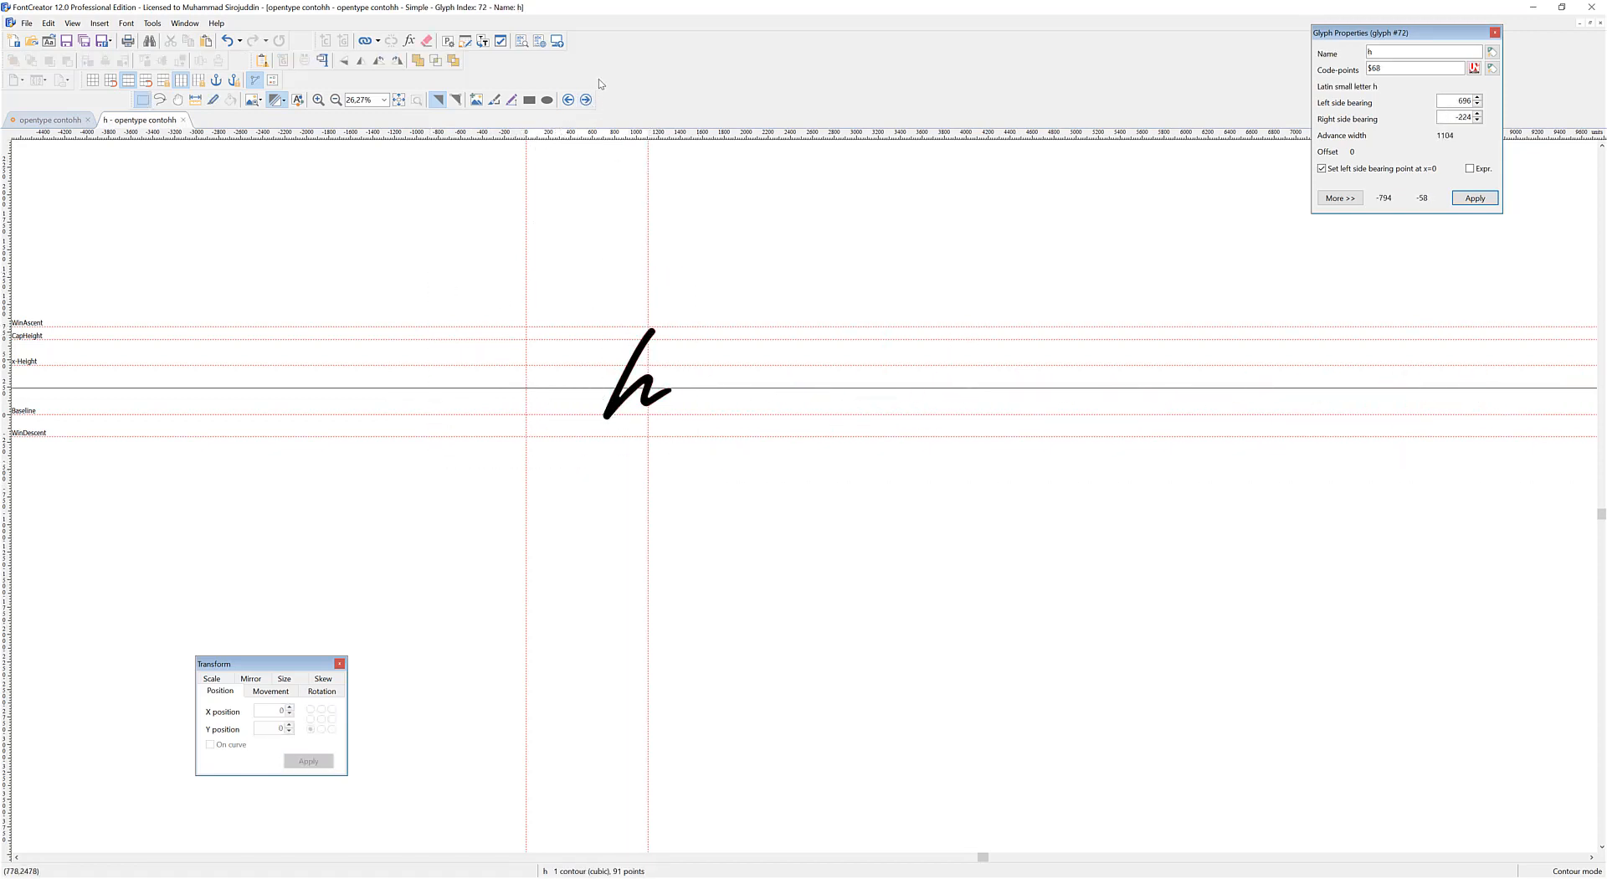
pyautogui.click(586, 99)
pyautogui.hotkey('ctrl', 'v')
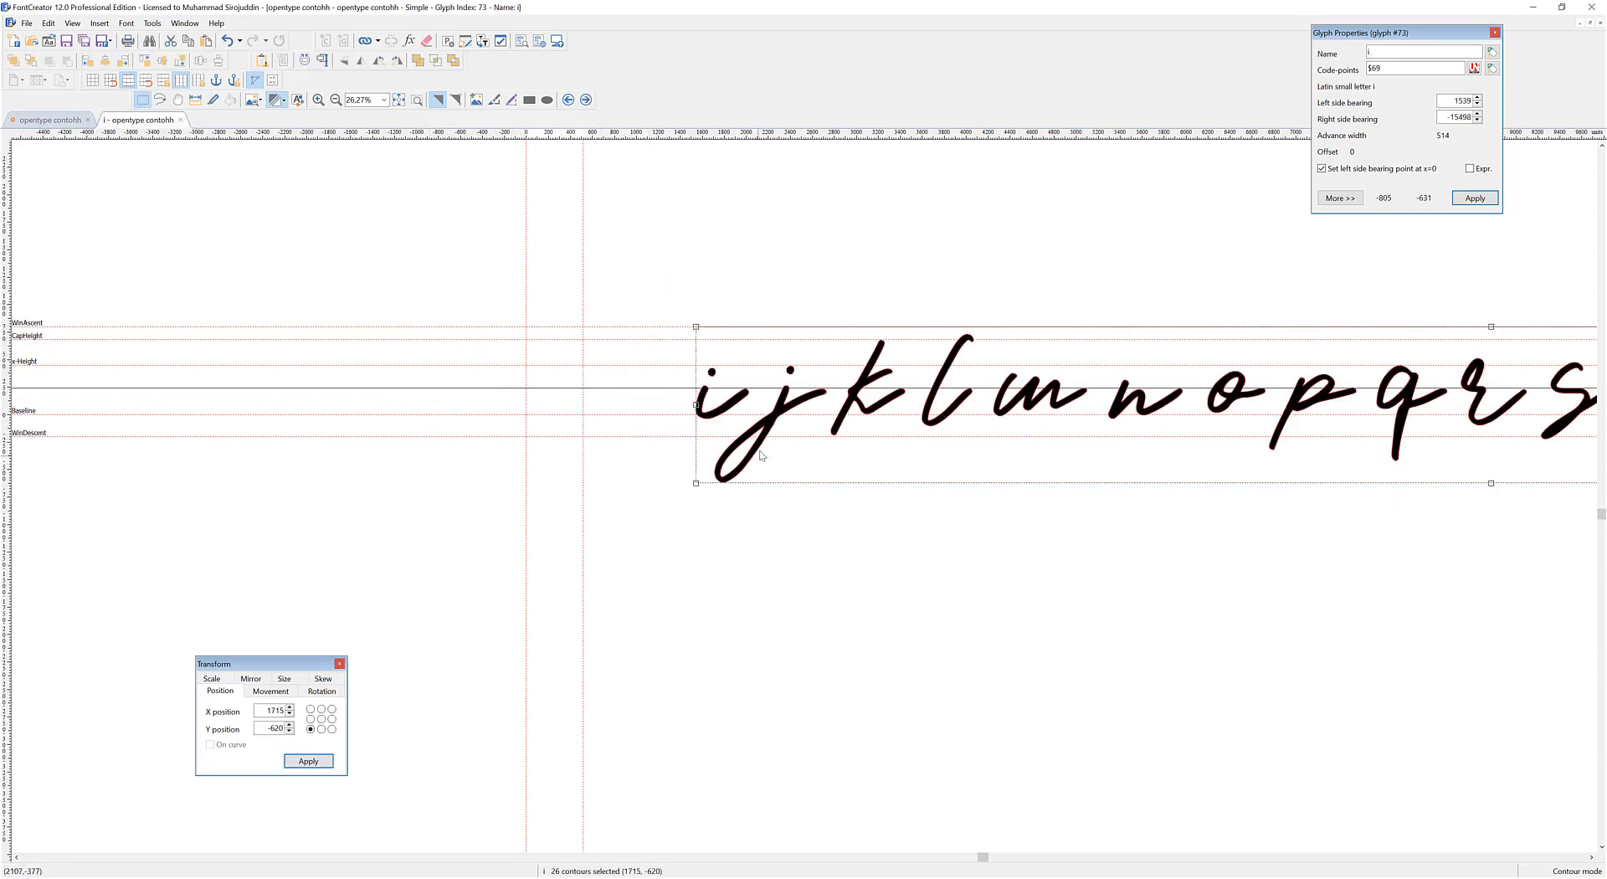
# Keep only i and j in their own glyphs by cutting the remaining letters onward and pasting k to z into the k glyph
pyautogui.keyDown('shift'); pyautogui.click(724, 400); pyautogui.keyUp('shift')
pyautogui.hotkey('ctrl', 'x')
pyautogui.click(585, 99)
pyautogui.hotkey('ctrl', 'v')
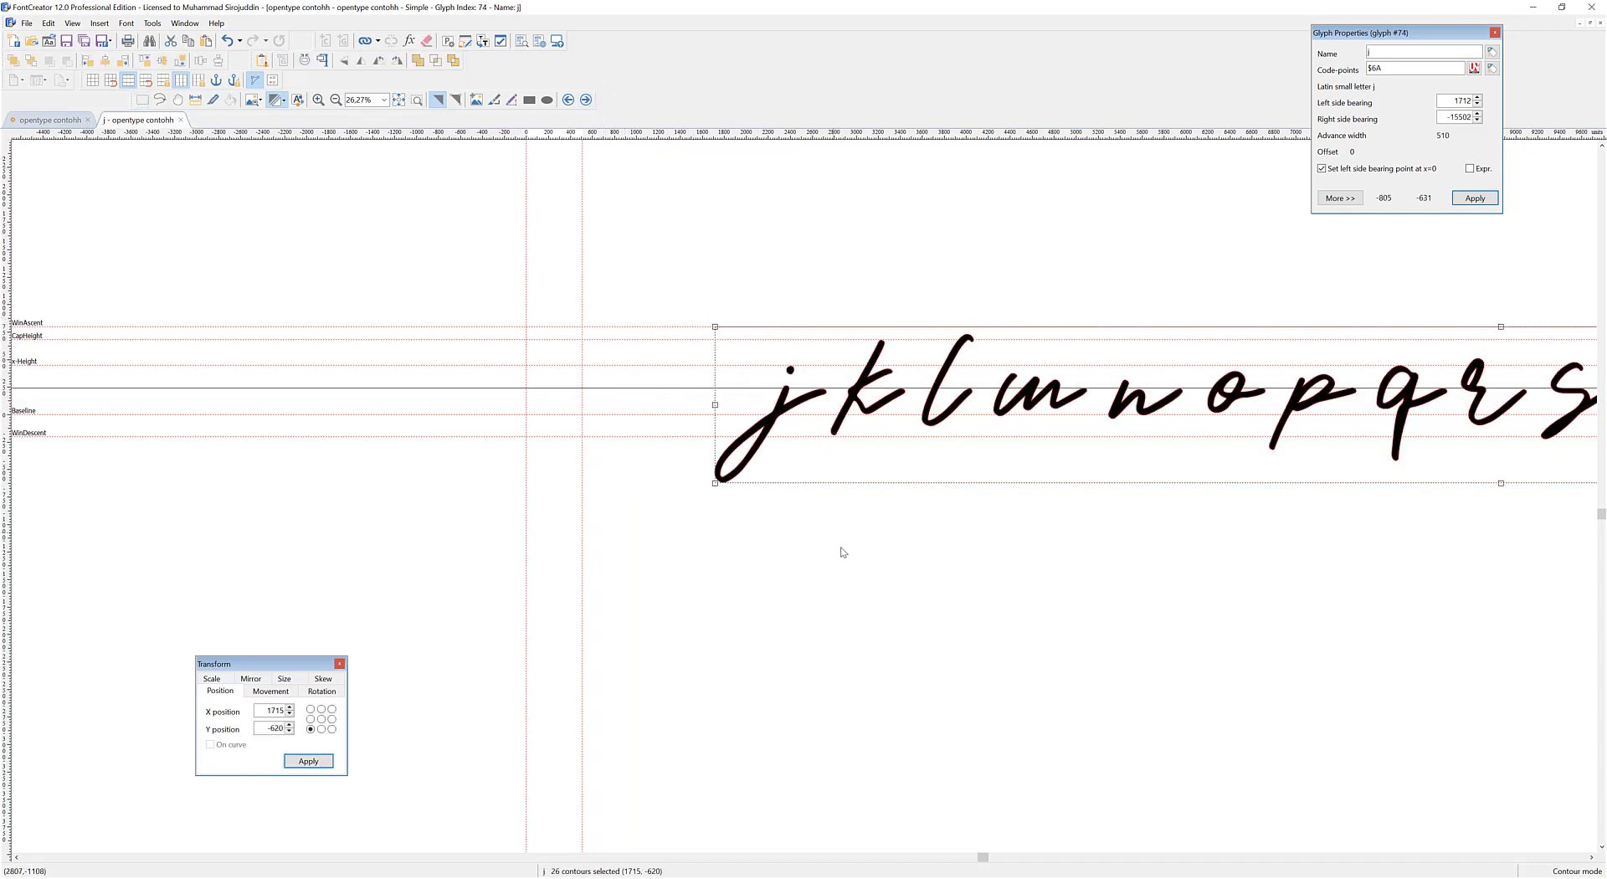
pyautogui.keyDown('shift'); pyautogui.click(753, 440); pyautogui.keyUp('shift')
pyautogui.hotkey('ctrl', 'x')
pyautogui.click(586, 99)
pyautogui.hotkey('ctrl', 'v')
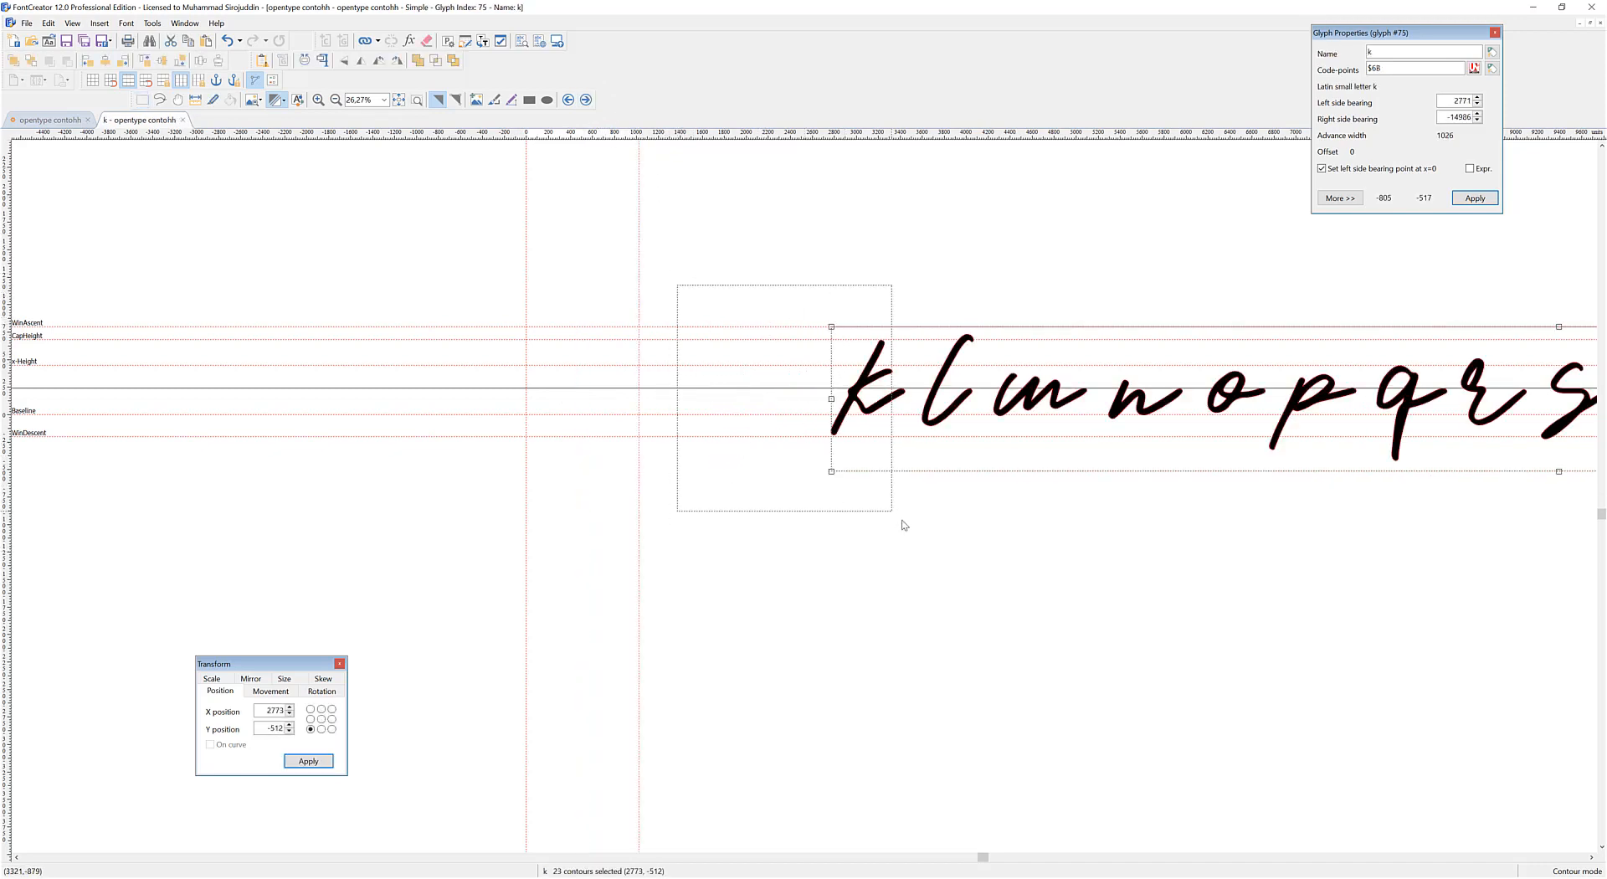
# Keep only k and l in their own glyphs by cutting the remaining letters onward and pasting m to z into the m glyph
pyautogui.keyDown('shift'); pyautogui.click(866, 389); pyautogui.keyUp('shift')
pyautogui.hotkey('ctrl', 'x')
pyautogui.click(585, 100)
pyautogui.hotkey('ctrl', 'v')
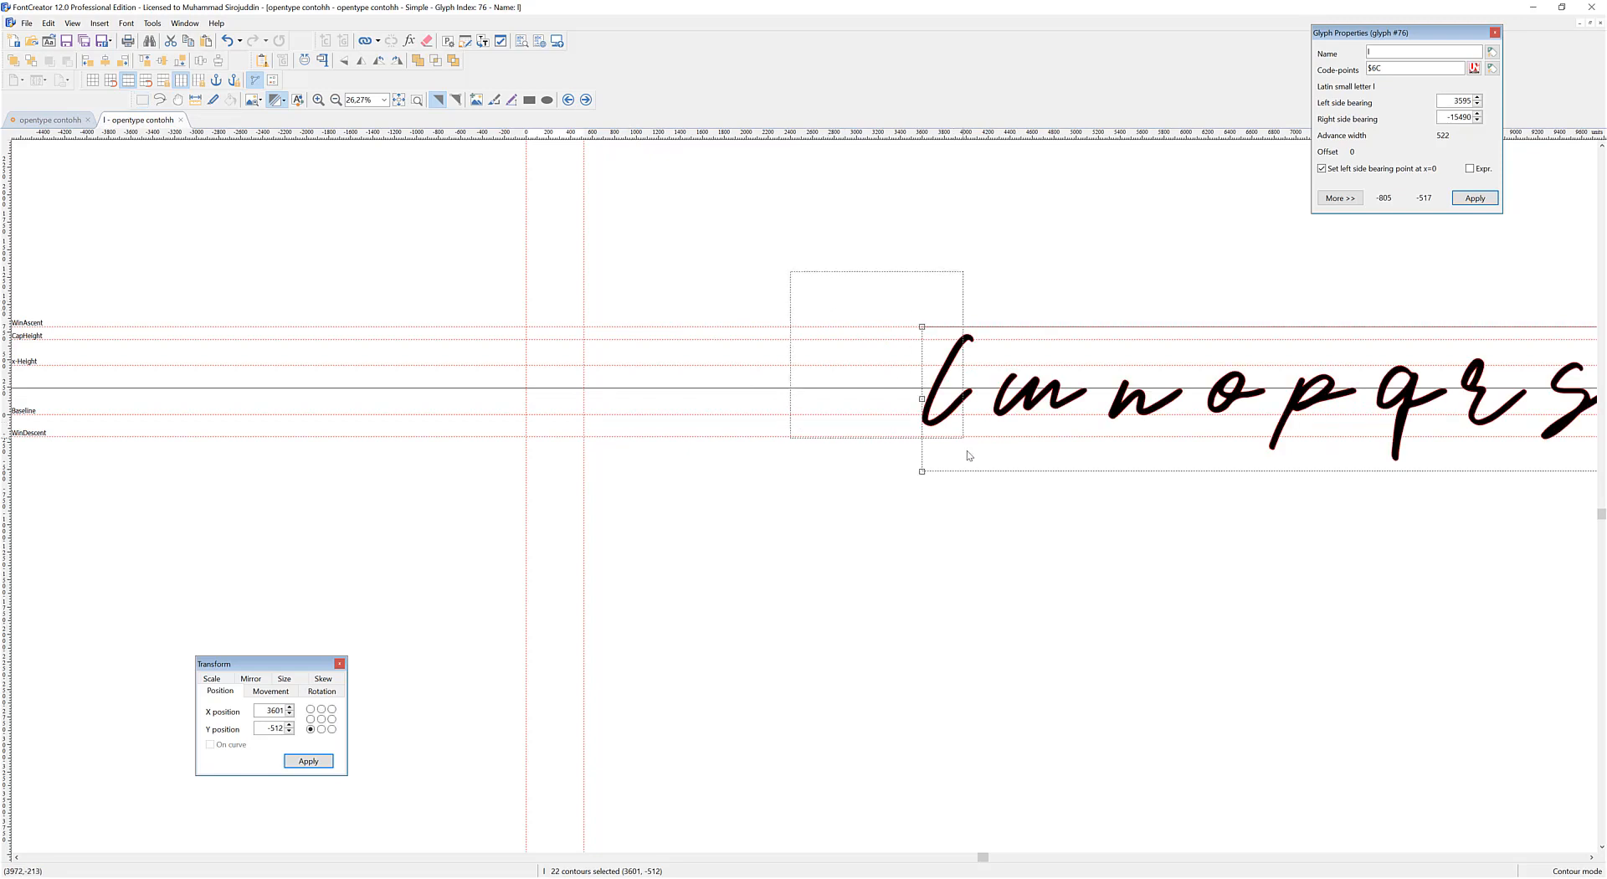
pyautogui.keyDown('shift'); pyautogui.click(945, 393); pyautogui.keyUp('shift')
pyautogui.hotkey('ctrl', 'x')
pyautogui.click(585, 99)
pyautogui.hotkey('ctrl', 'v')
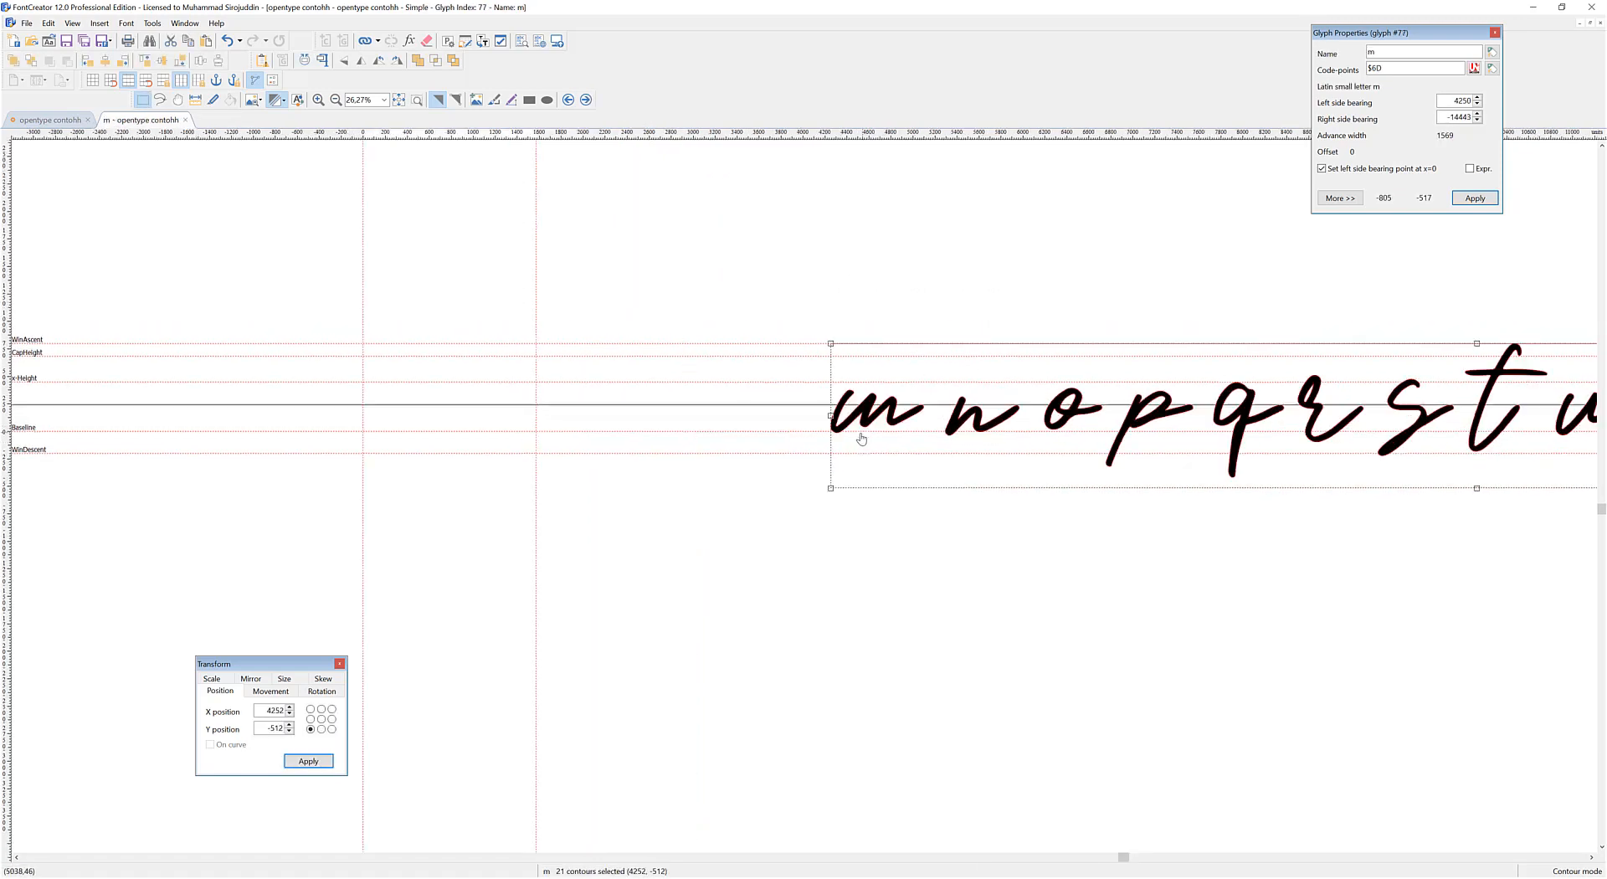
# Keep only m and n in their own glyphs by cutting the remaining letters and carrying o to z onward to the o glyph
pyautogui.moveTo(861, 438); pyautogui.dragTo(803, 445)
pyautogui.keyDown('shift'); pyautogui.click(813, 416); pyautogui.keyUp('shift')
pyautogui.hotkey('ctrl', 'x')
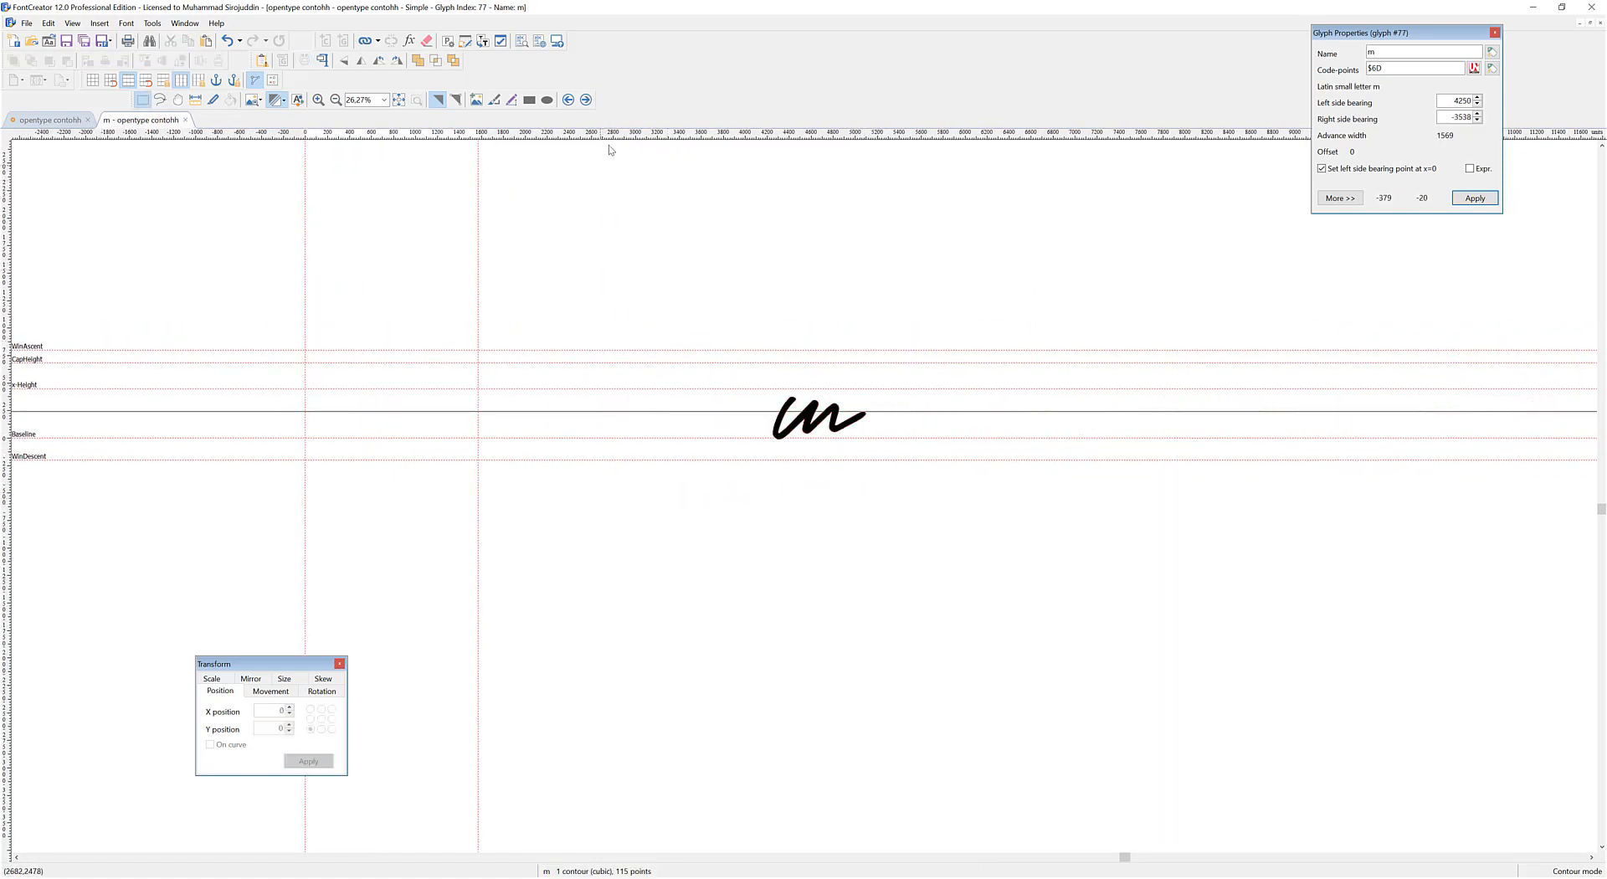
pyautogui.click(587, 100)
pyautogui.hotkey('ctrl', 'v')
pyautogui.keyDown('shift'); pyautogui.click(920, 422); pyautogui.keyUp('shift')
pyautogui.hotkey('ctrl', 'x')
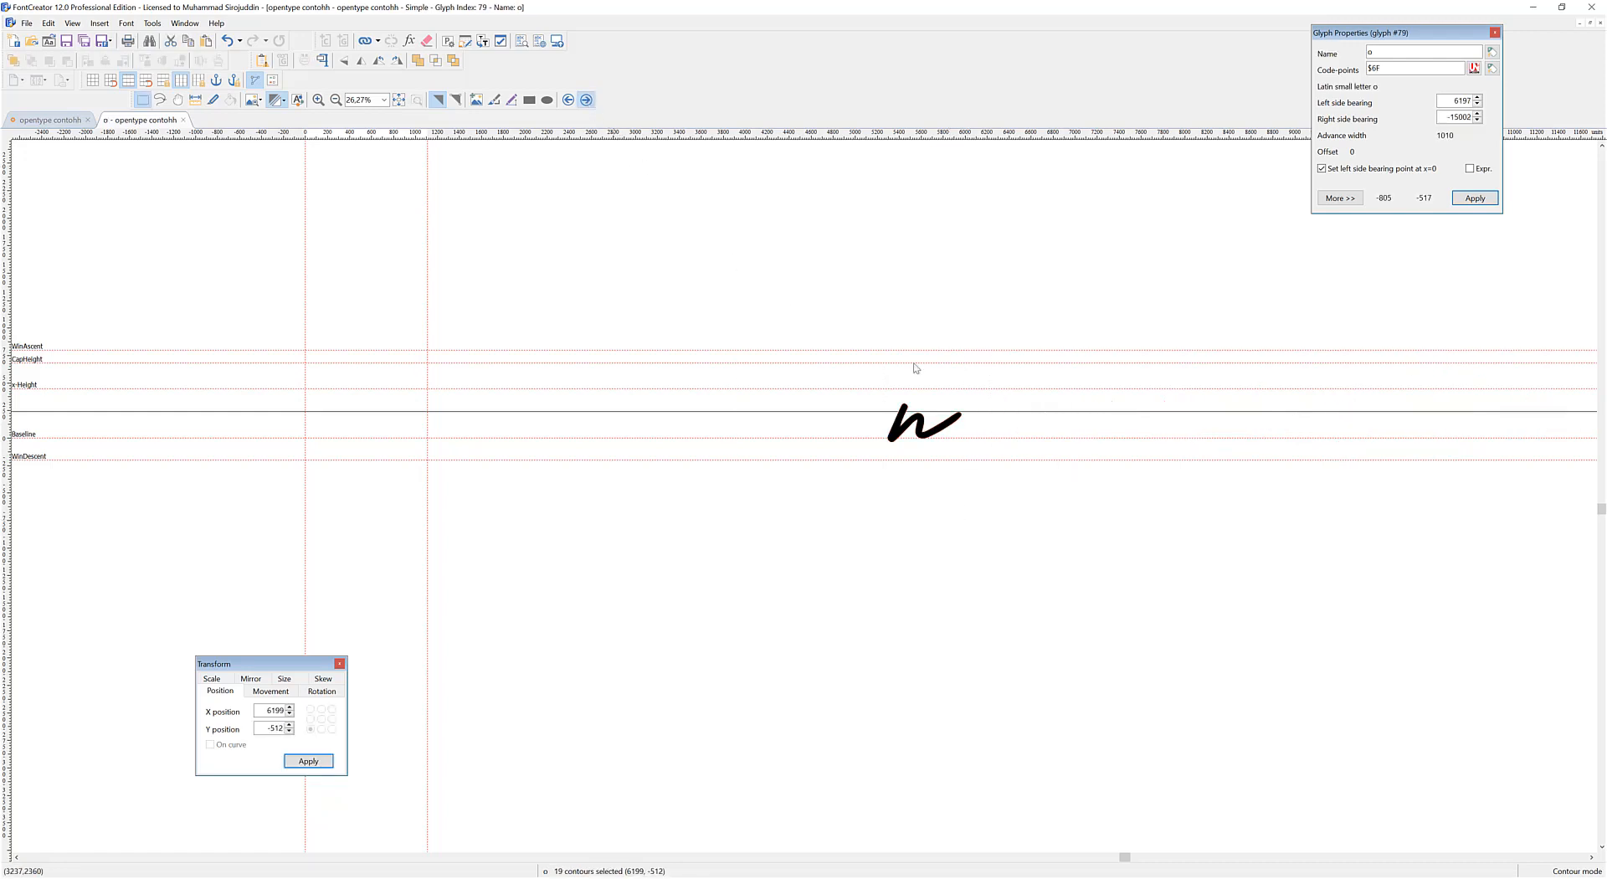
# Keep only o in the o glyph by cutting the other letters and pasting p to z into the p glyph
pyautogui.moveTo(960, 338)
pyautogui.mouseDown()
pyautogui.moveTo(765, 446)
pyautogui.moveTo(648, 350)
pyautogui.mouseUp()
pyautogui.moveTo(745, 466); pyautogui.dragTo(745, 466)
pyautogui.hotkey('ctrl', 'x')
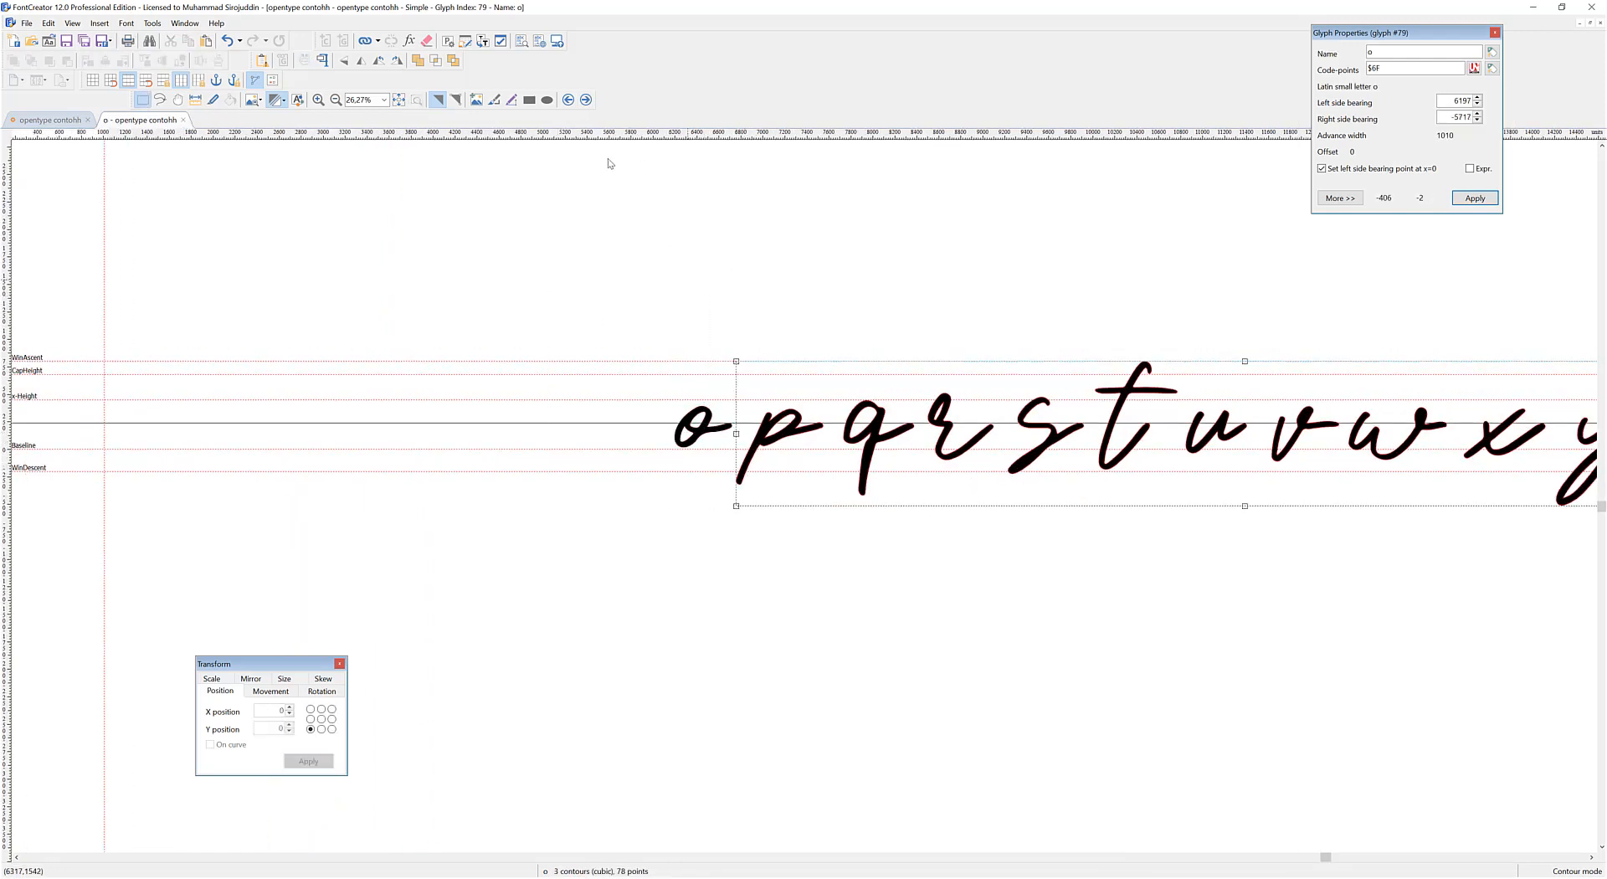
pyautogui.click(586, 100)
pyautogui.hotkey('ctrl', 'v')
# Keep only p in the p glyph by cutting the other letters and pasting q to z into the q glyph
pyautogui.moveTo(662, 325); pyautogui.dragTo(822, 545)
pyautogui.hotkey('ctrl', 'x')
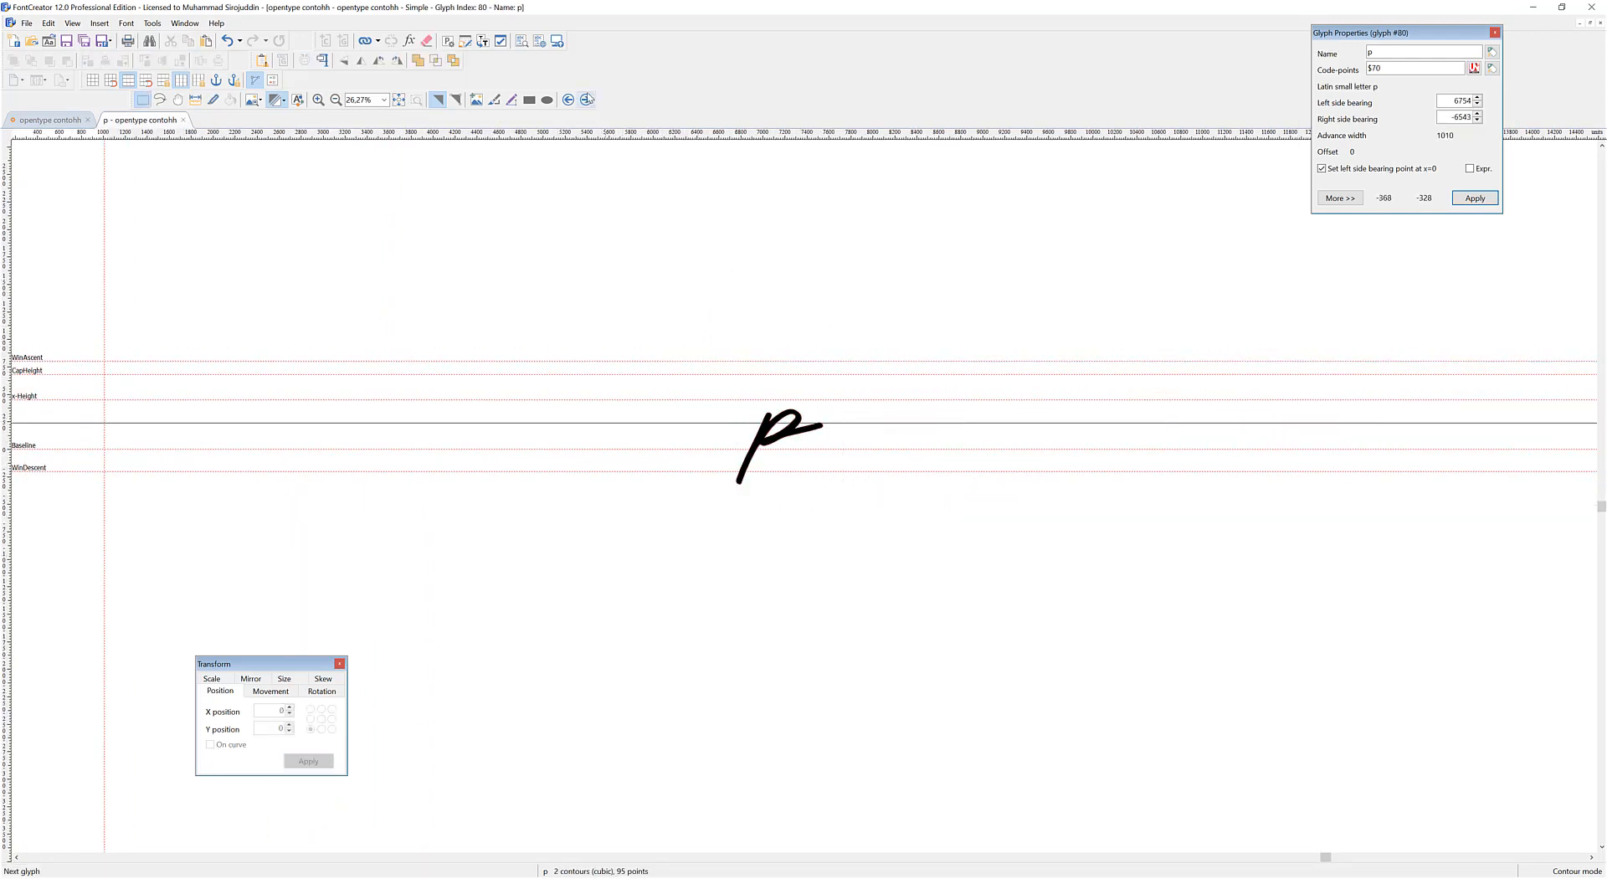
pyautogui.hotkey('ctrl', 'z')
pyautogui.hotkey('ctrl', 'x')
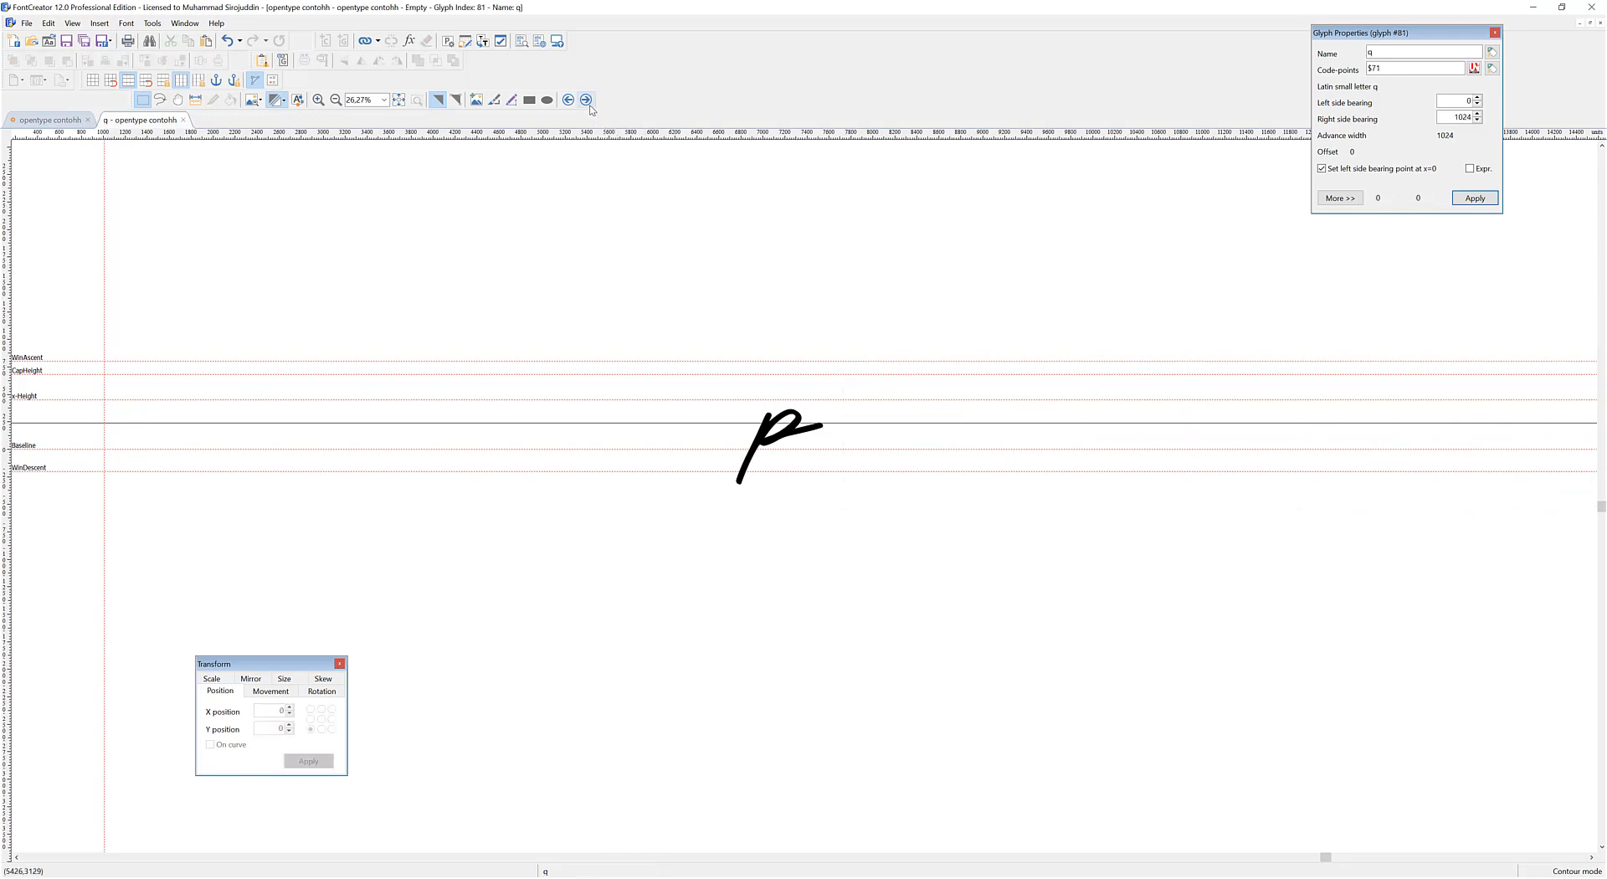
pyautogui.click(585, 100)
pyautogui.hotkey('ctrl', 'v')
# Keep only q and r in their own glyphs by cutting the remaining letters onward and pasting s to z into the s glyph
pyautogui.moveTo(768, 294); pyautogui.dragTo(931, 540)
pyautogui.hotkey('ctrl', 'x')
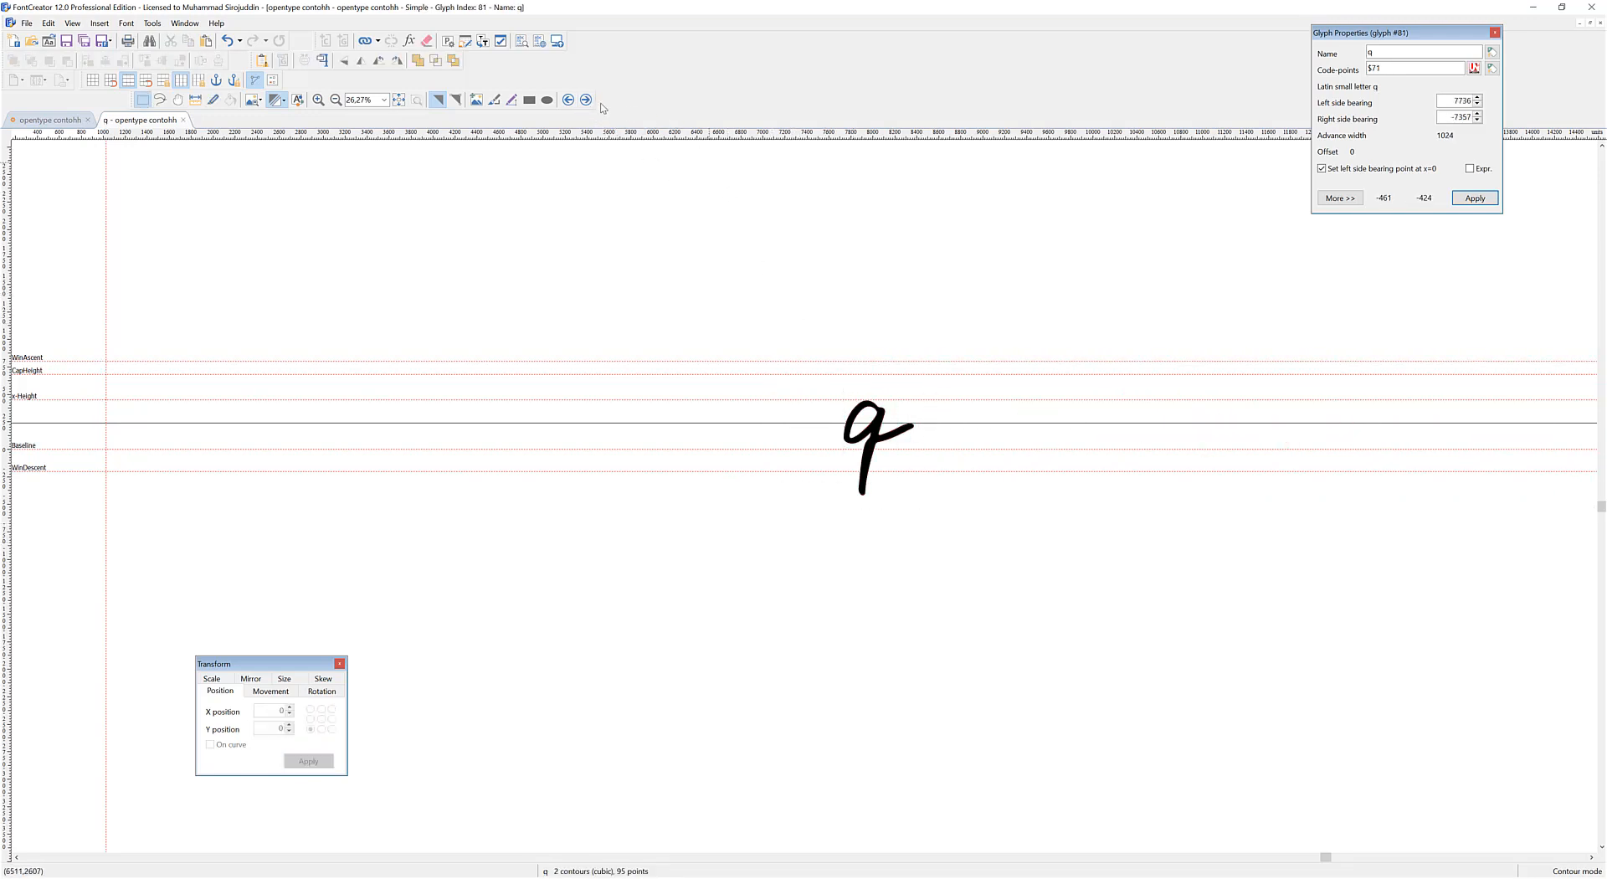
pyautogui.click(586, 100)
pyautogui.hotkey('ctrl', 'v')
pyautogui.moveTo(835, 305); pyautogui.dragTo(1019, 509)
pyautogui.hotkey('ctrl', 'x')
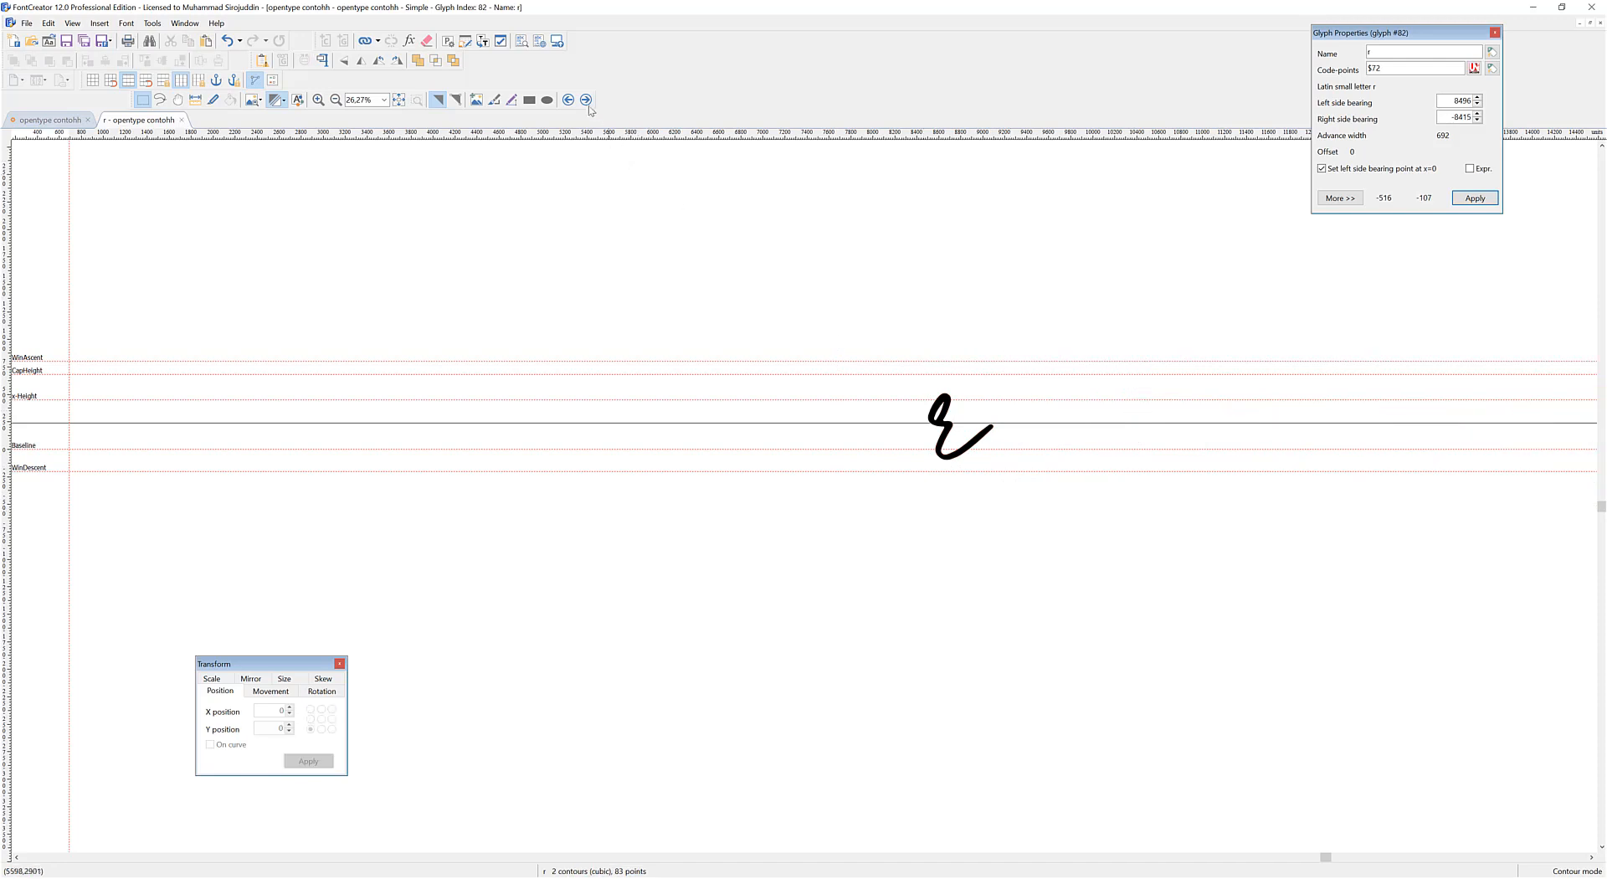
pyautogui.click(586, 100)
pyautogui.hotkey('ctrl', 'v')
# Keep only s and t in their own glyphs by cutting the remaining letters onward and pasting u to z into the u glyph
pyautogui.moveTo(890, 305); pyautogui.dragTo(1074, 535)
pyautogui.hotkey('ctrl', 'x')
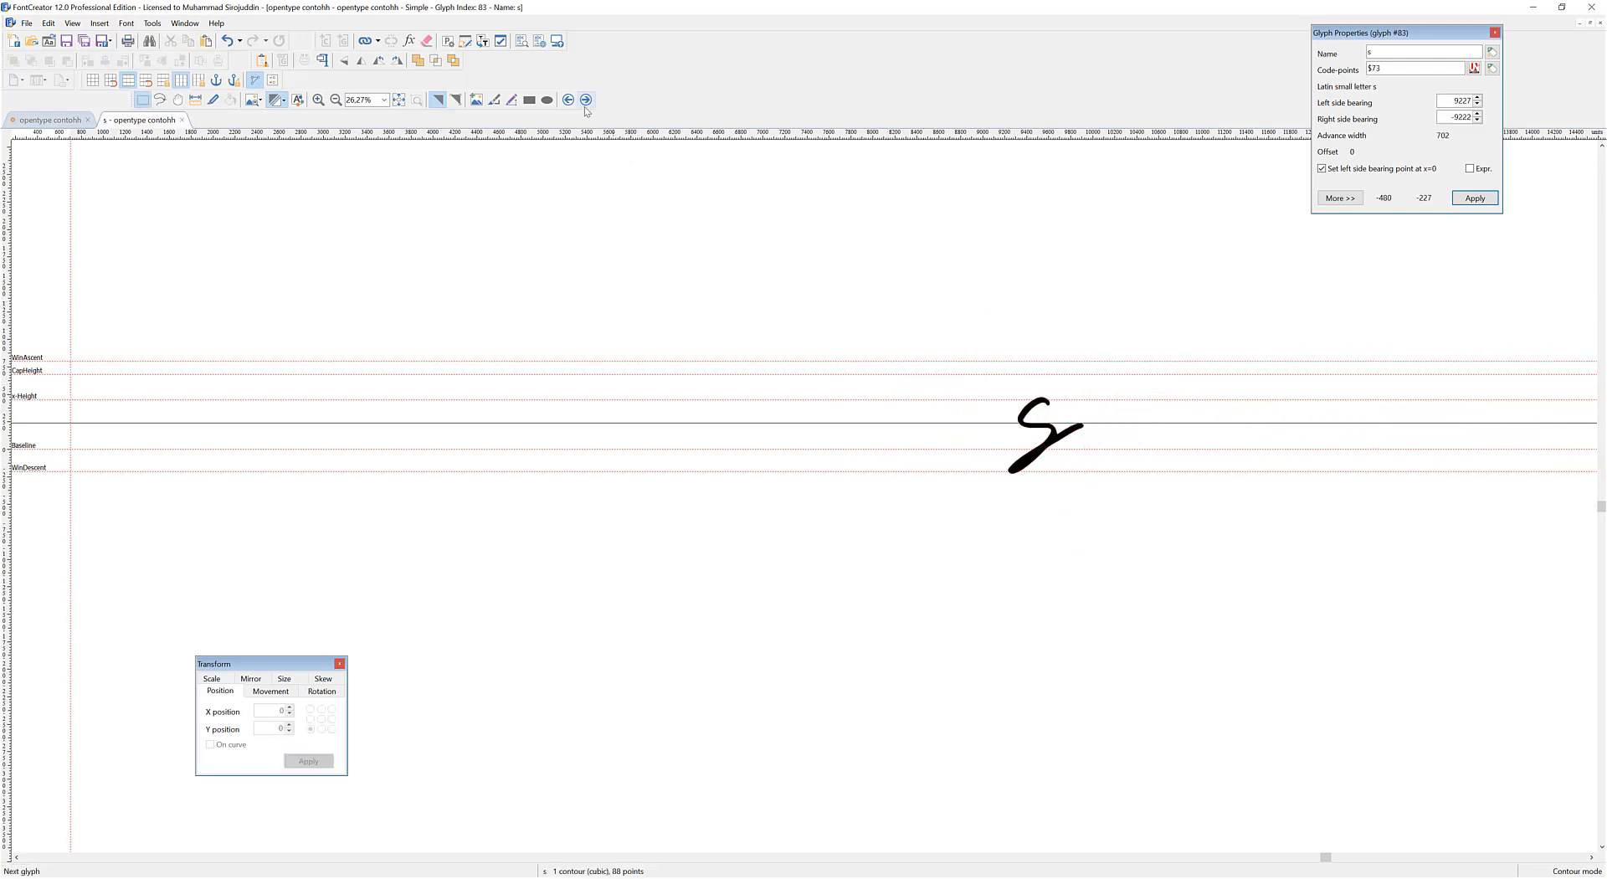
pyautogui.click(586, 100)
pyautogui.hotkey('ctrl', 'v')
pyautogui.moveTo(616, 271); pyautogui.dragTo(1050, 543)
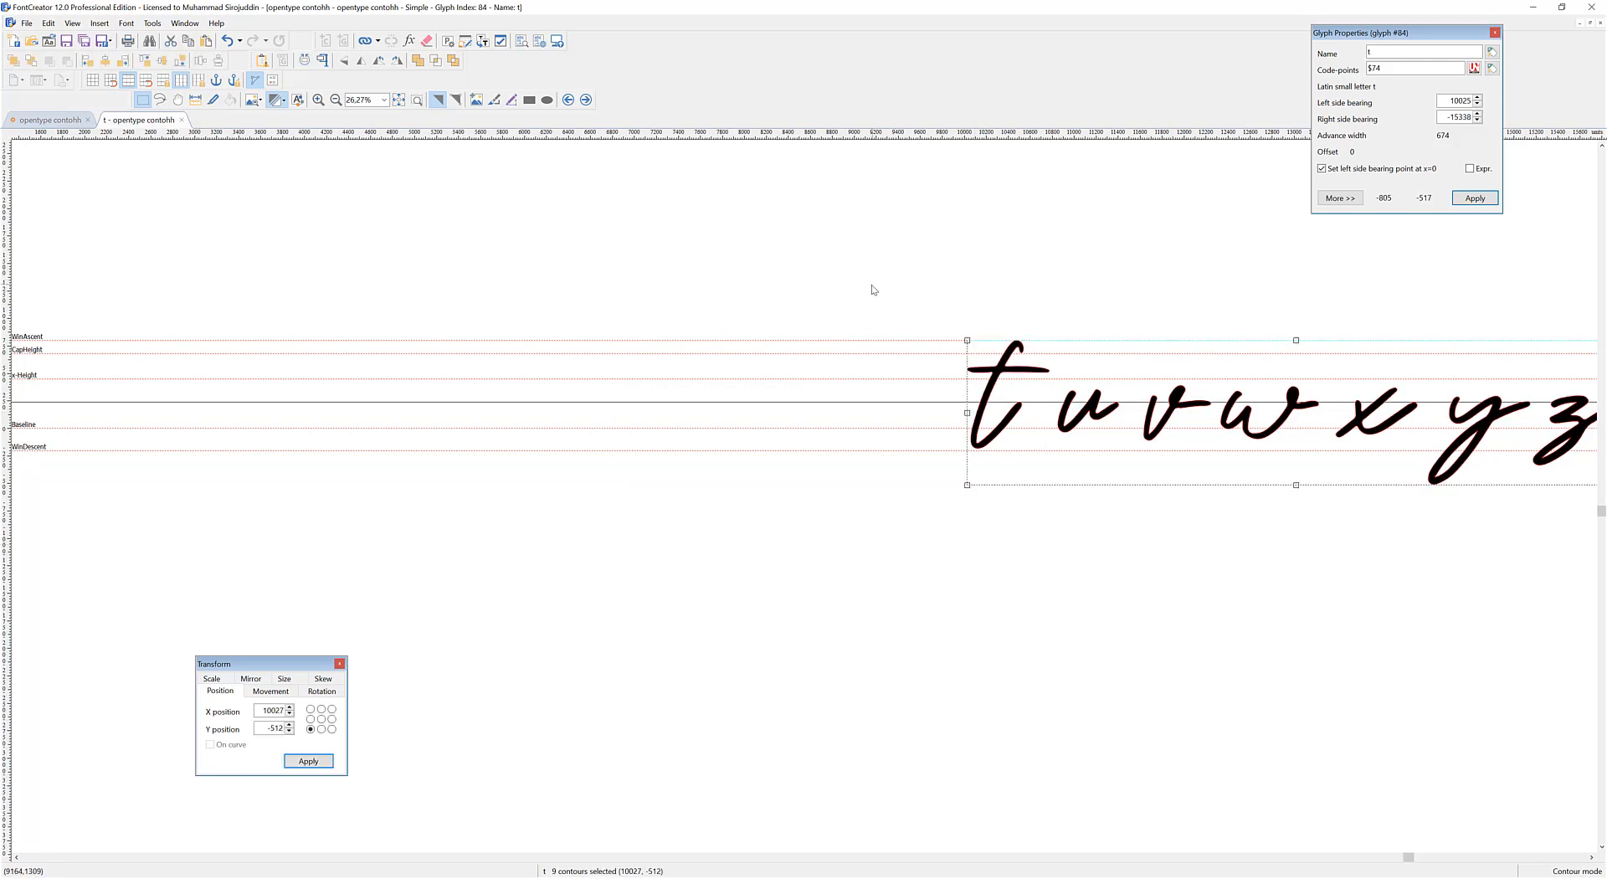
pyautogui.moveTo(872, 287); pyautogui.dragTo(1057, 537)
pyautogui.hotkey('ctrl', 'x')
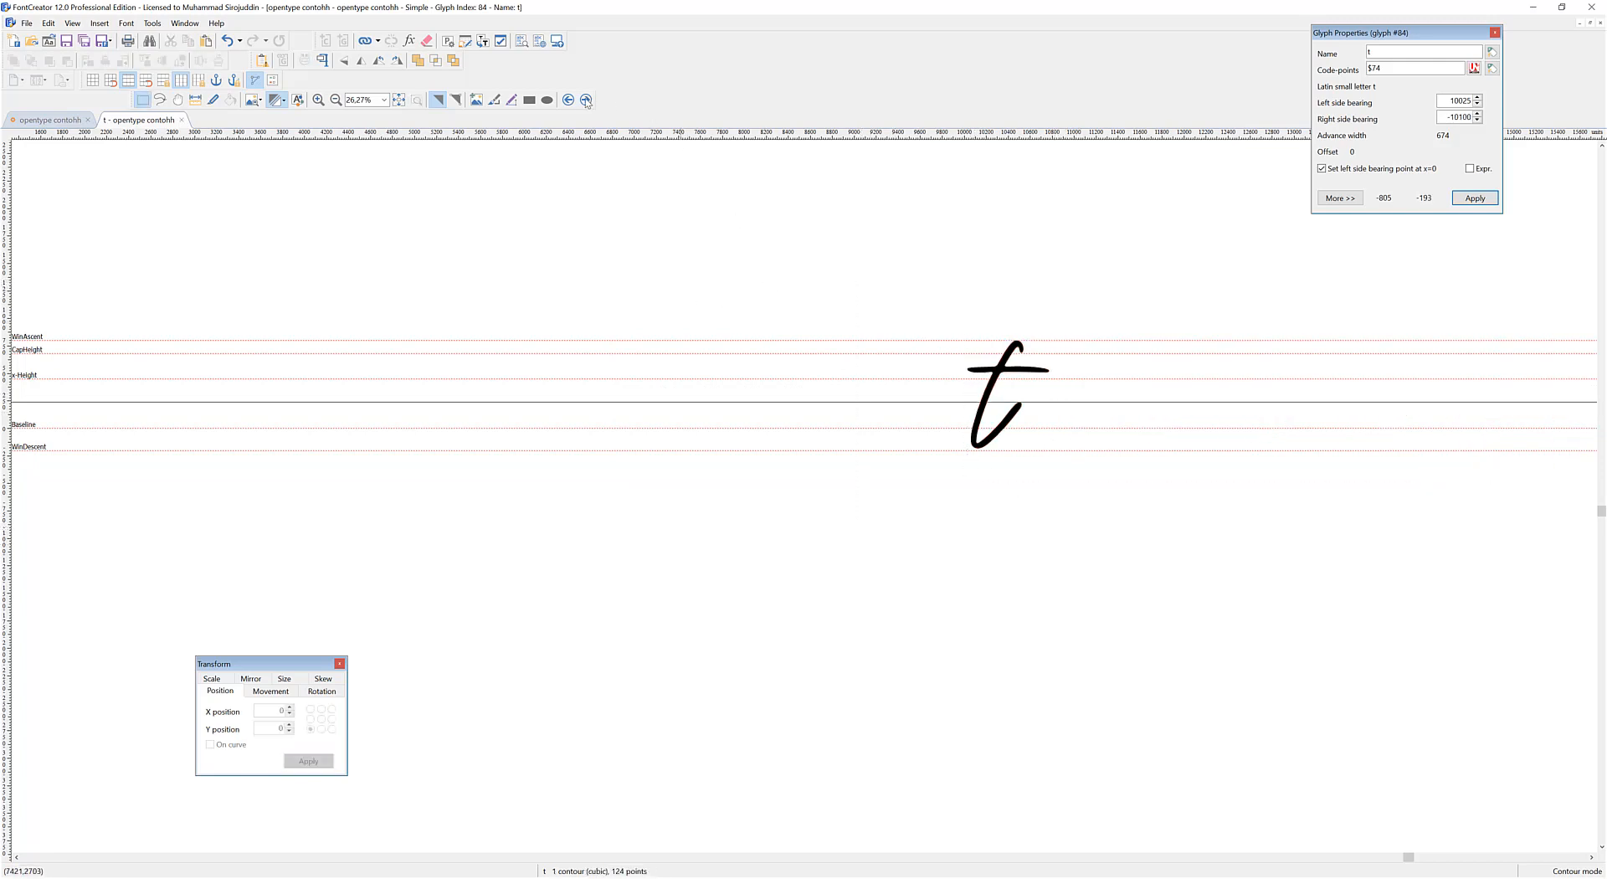
pyautogui.click(586, 100)
pyautogui.hotkey('ctrl', 'v')
# Keep only u and v in their own glyphs by cutting the remaining letters onward and pasting w to z into the w glyph
pyautogui.moveTo(699, 288); pyautogui.dragTo(887, 456)
pyautogui.hotkey('ctrl', 'x')
pyautogui.hotkey('ctrl', 'Right')
pyautogui.hotkey('ctrl', 'v')
pyautogui.moveTo(868, 291); pyautogui.dragTo(1009, 500)
pyautogui.hotkey('ctrl', 'x')
pyautogui.click(586, 100)
pyautogui.hotkey('ctrl', 'v')
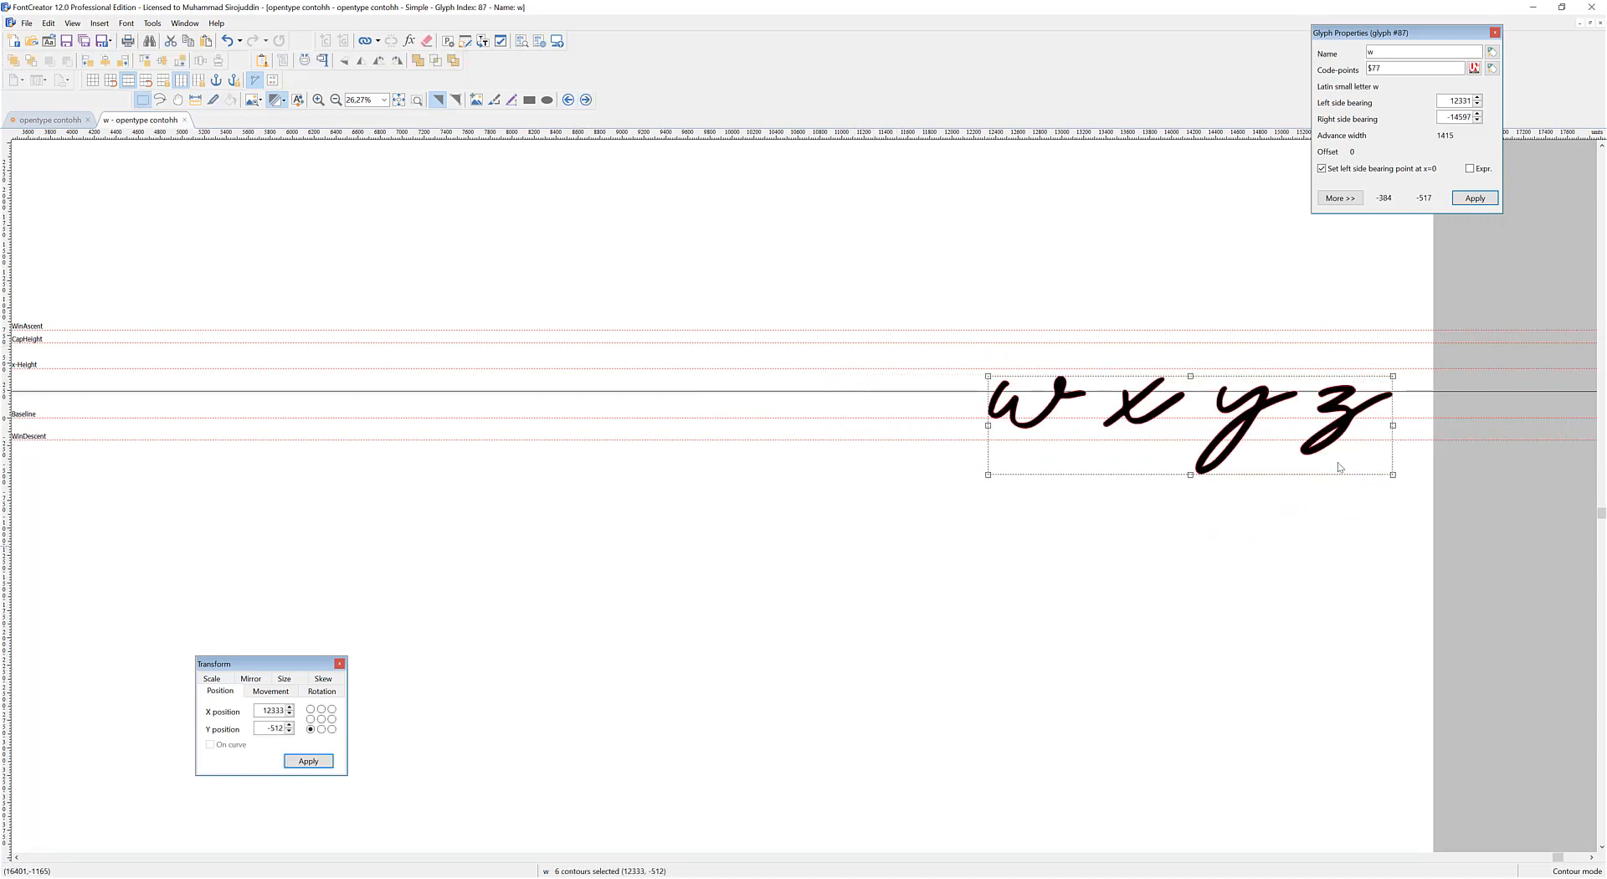
# Keep only w in the w glyph by cutting the other letters and pasting x to z into the x glyph
pyautogui.moveTo(1411, 548); pyautogui.dragTo(1065, 281)
pyautogui.hotkey('ctrl', 'x')
pyautogui.click(586, 100)
pyautogui.hotkey('ctrl', 'v')
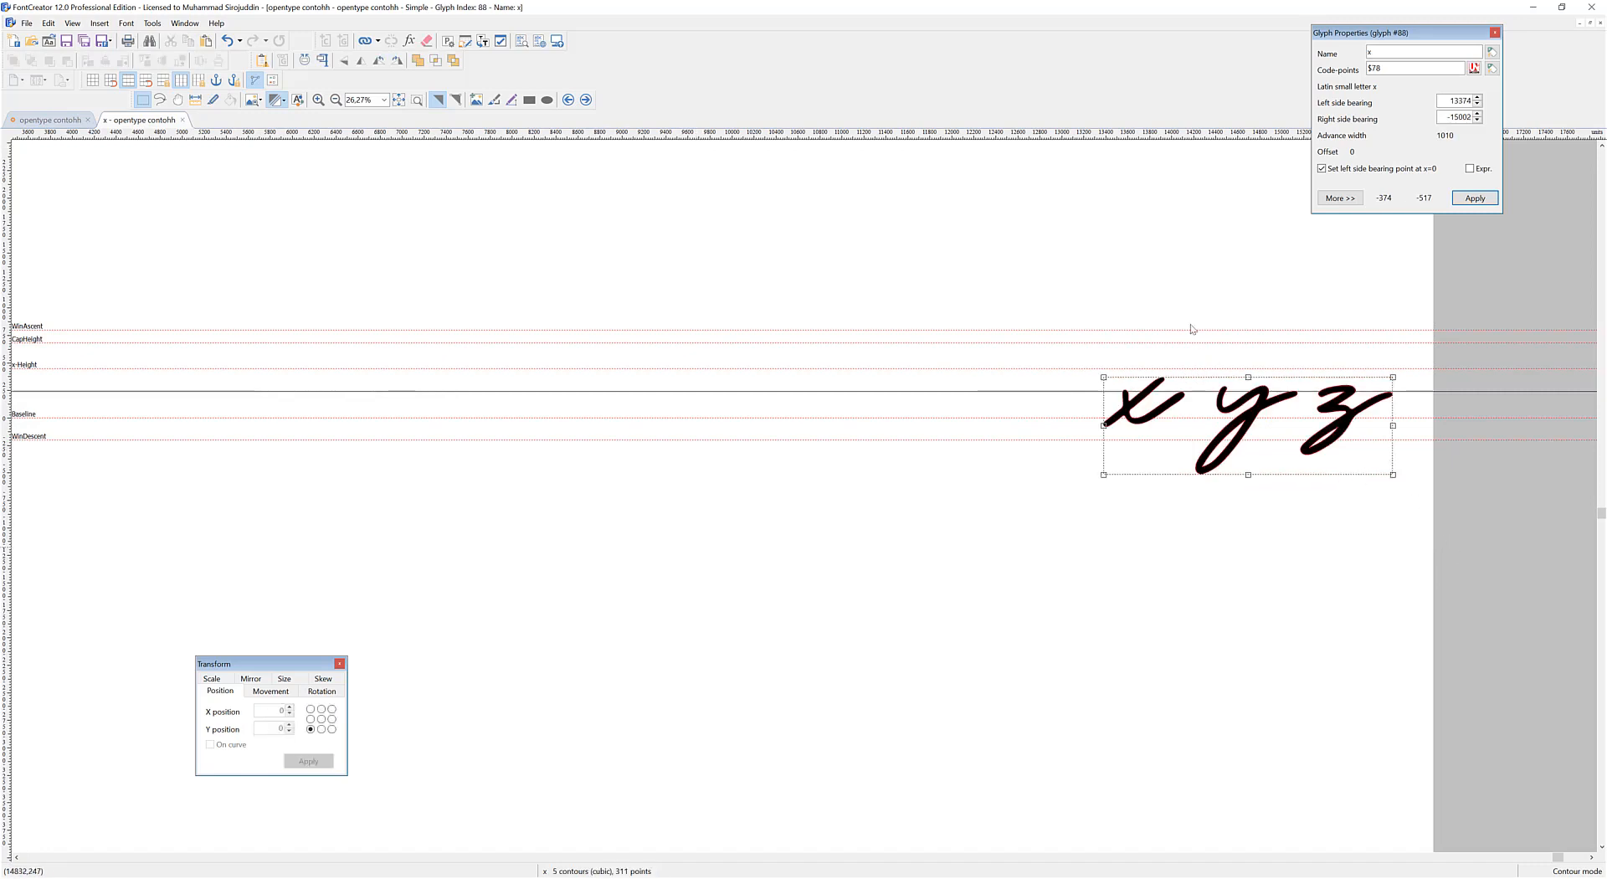
# Keep only x and y in their own glyphs by cutting the remaining letters onward and pasting z into the z glyph
pyautogui.moveTo(1188, 328); pyautogui.dragTo(1293, 322)
pyautogui.hotkey('ctrl', 'x')
pyautogui.click(585, 99)
pyautogui.hotkey('ctrl', 'v')
pyautogui.hotkey('ctrl', 'x')
pyautogui.click(586, 100)
pyautogui.hotkey('ctrl', 'v')
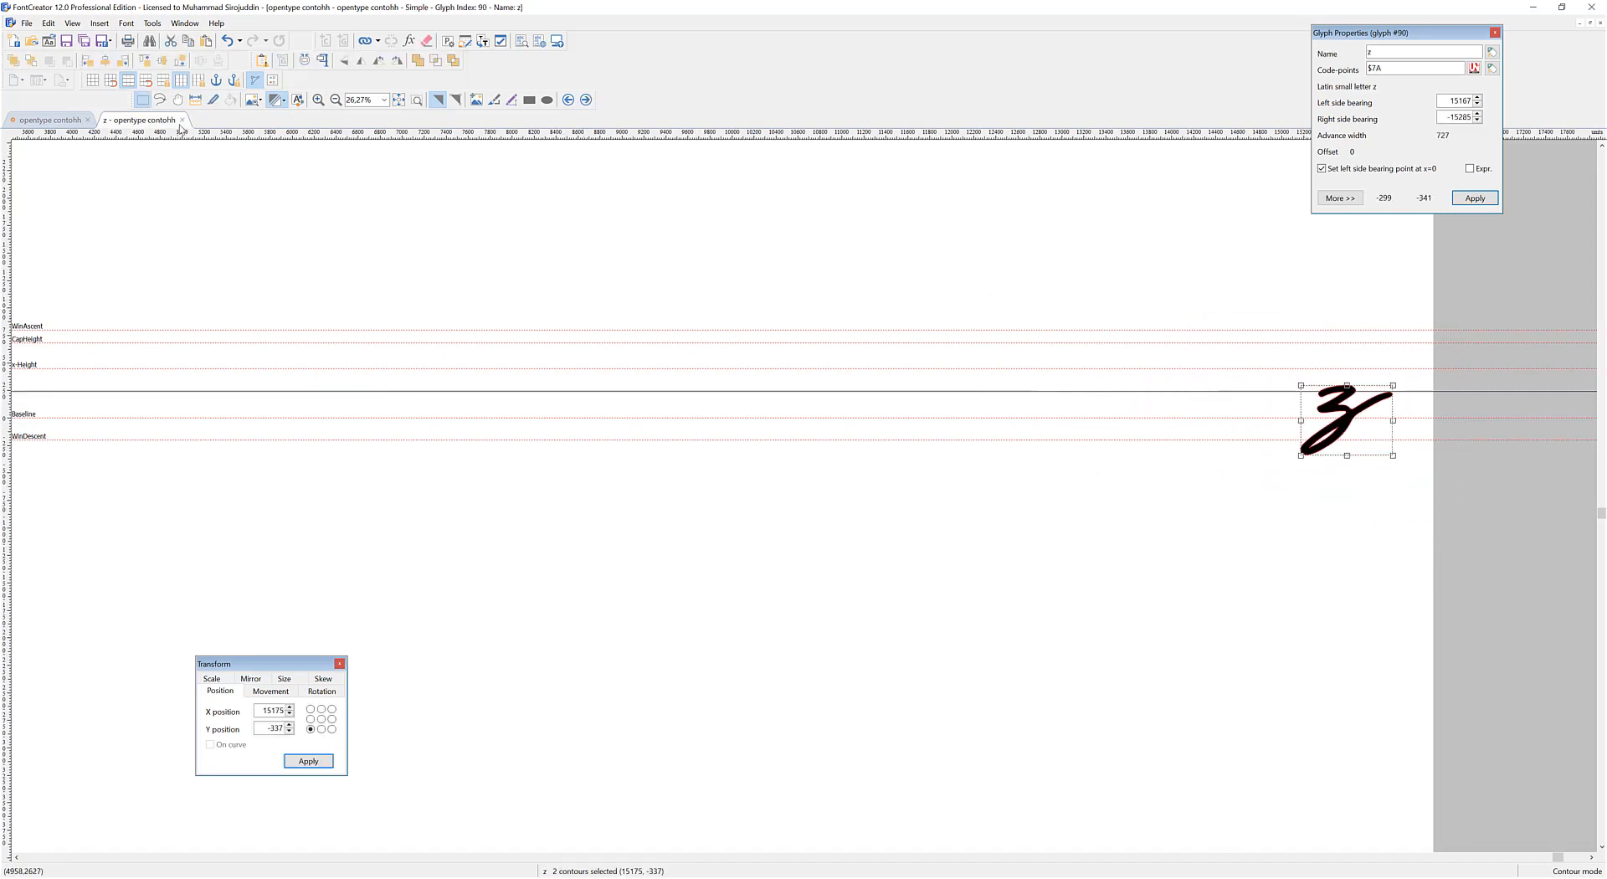
# Open the glyph a and move its tt, ee and two alternate t contours up onto the baseline row
pyautogui.click(182, 120)
pyautogui.doubleClick(1201, 335)
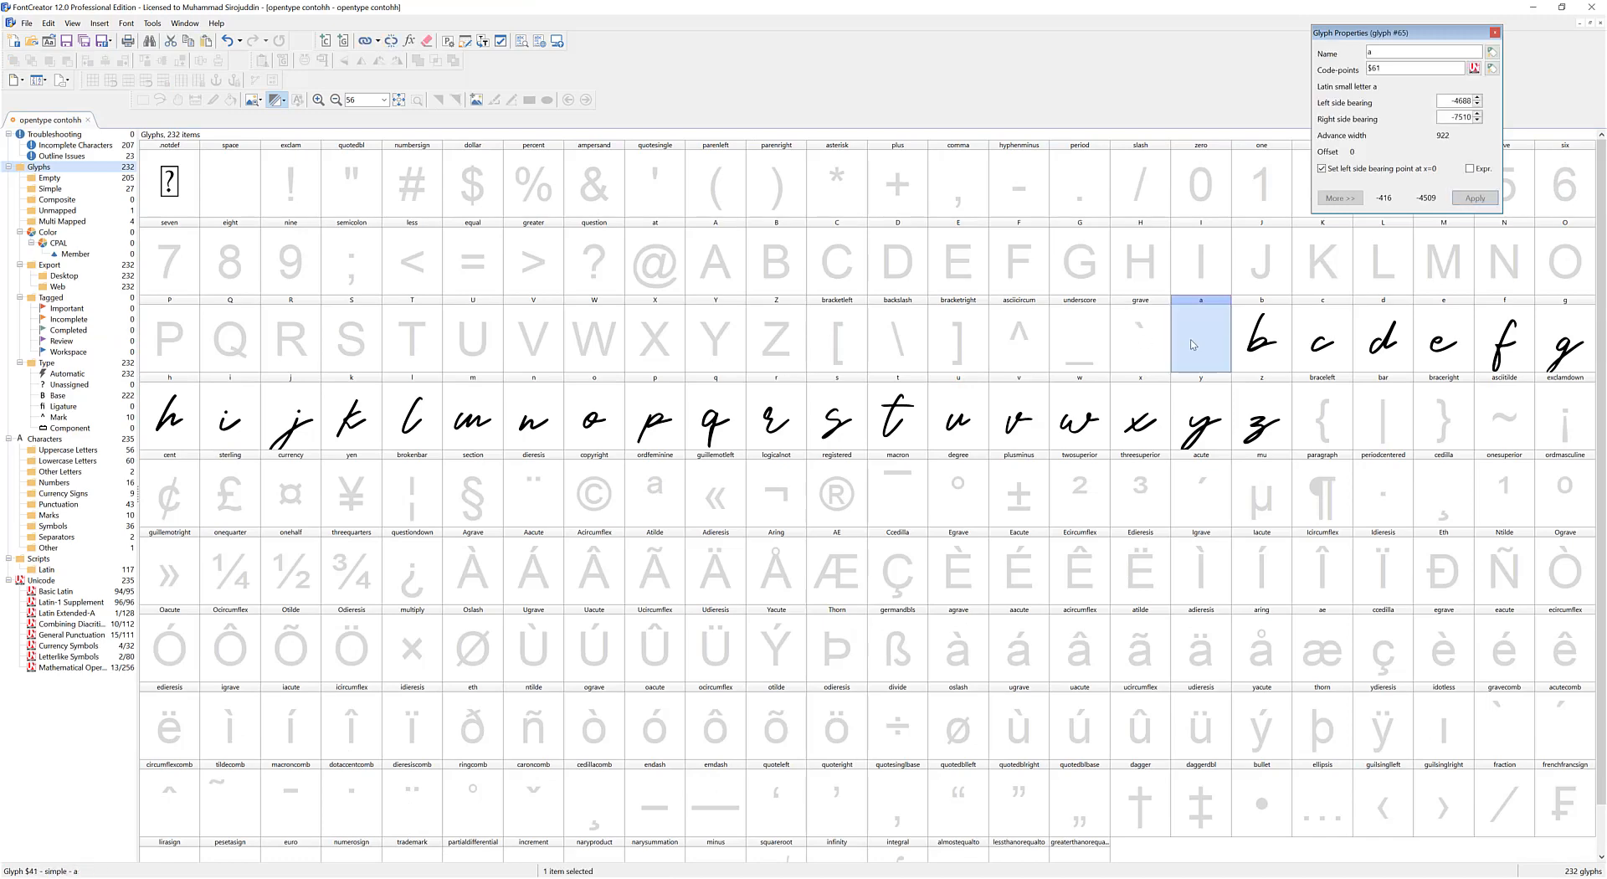
pyautogui.scroll(-5, 786, 420)
pyautogui.scroll(3, 716, 481)
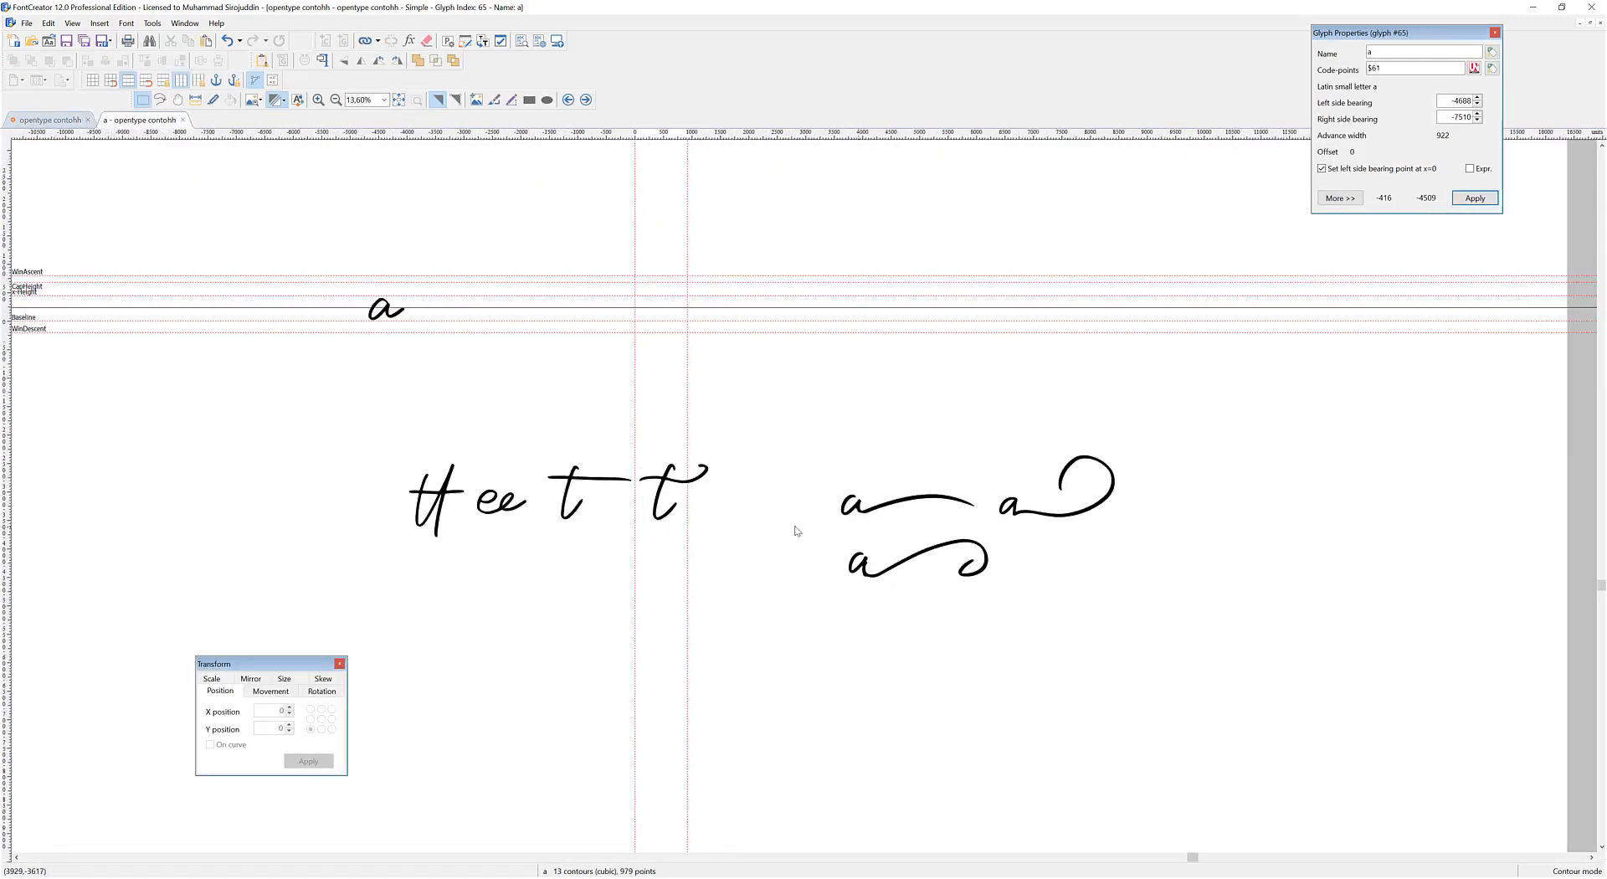
pyautogui.moveTo(778, 594); pyautogui.dragTo(266, 381)
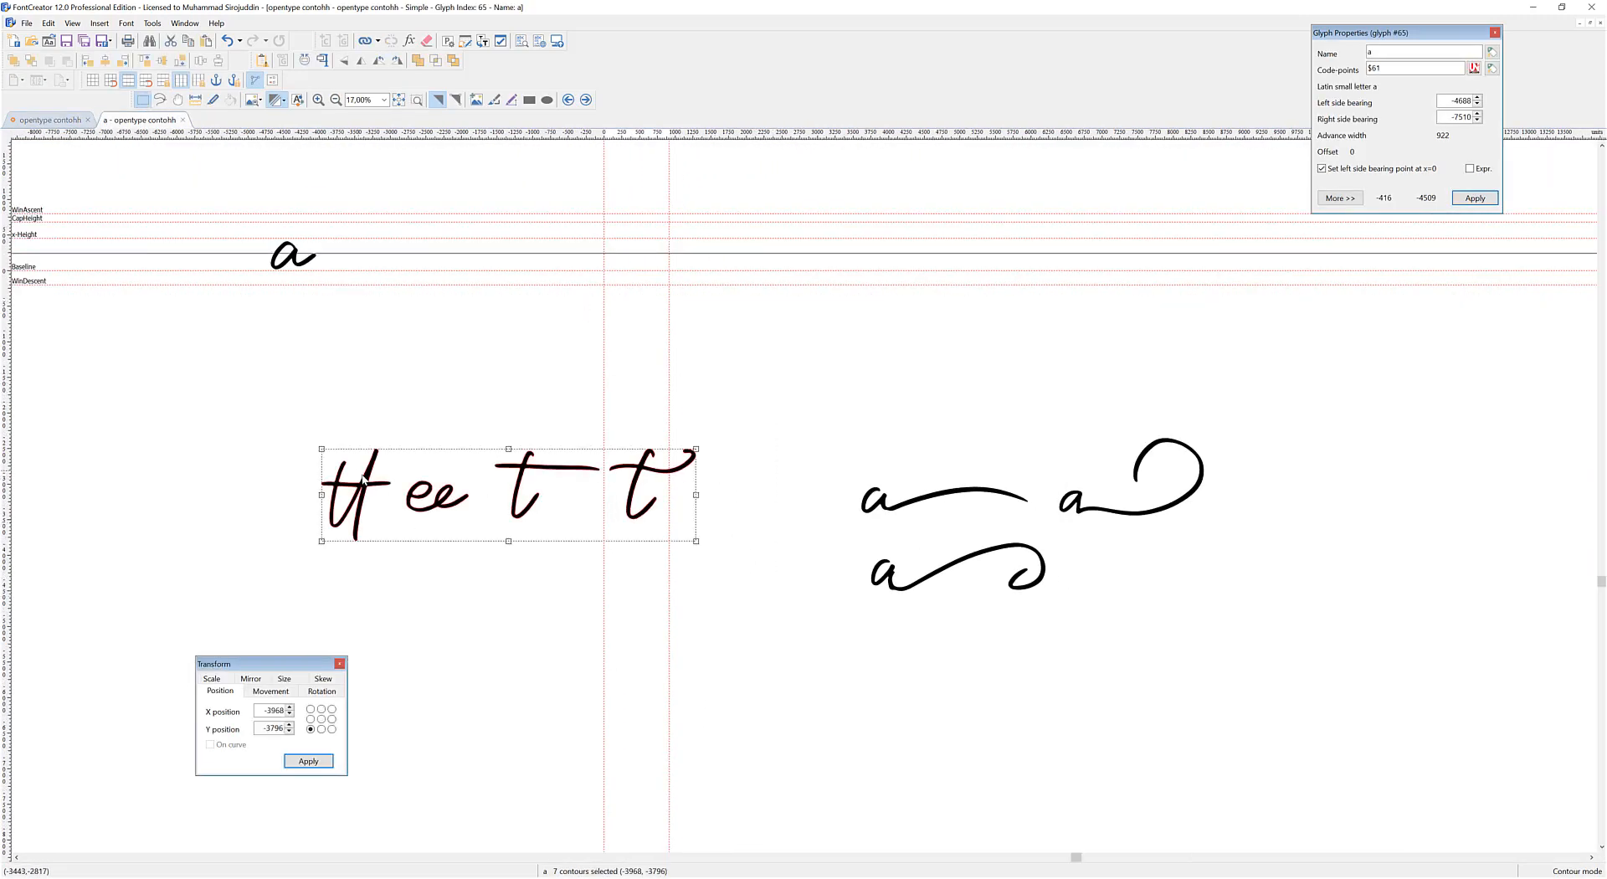
pyautogui.moveTo(367, 483); pyautogui.dragTo(504, 241)
pyautogui.click(717, 390)
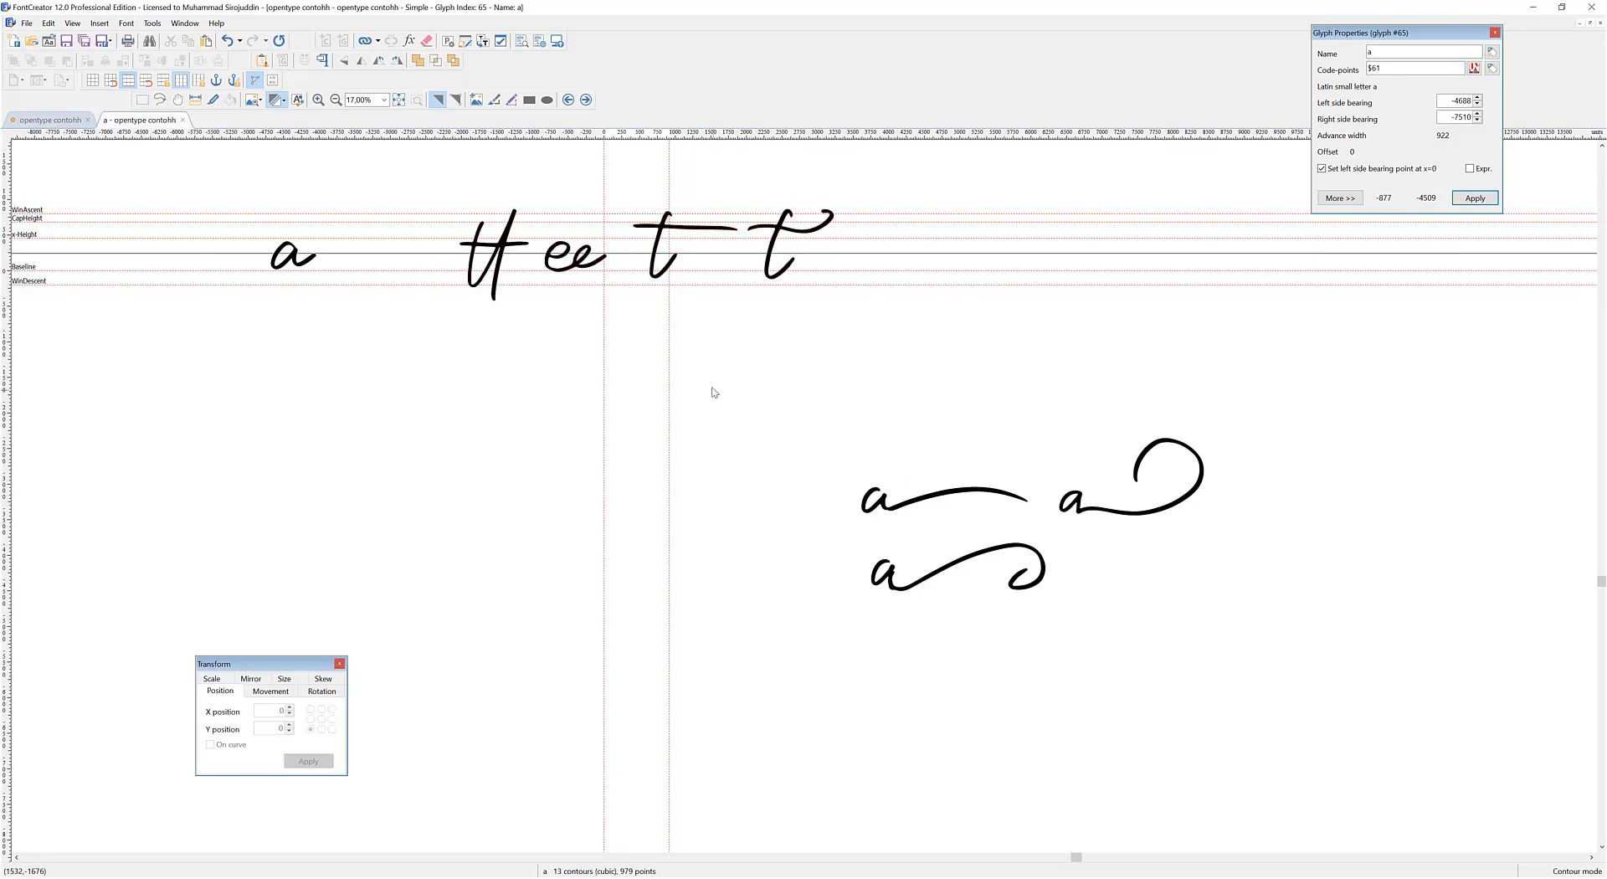
# Move the upper two swash a alternates into the baseline row and nudge the curled t slightly upward
pyautogui.click(897, 508)
pyautogui.moveTo(884, 502); pyautogui.dragTo(875, 259)
pyautogui.scroll(3, 744, 226)
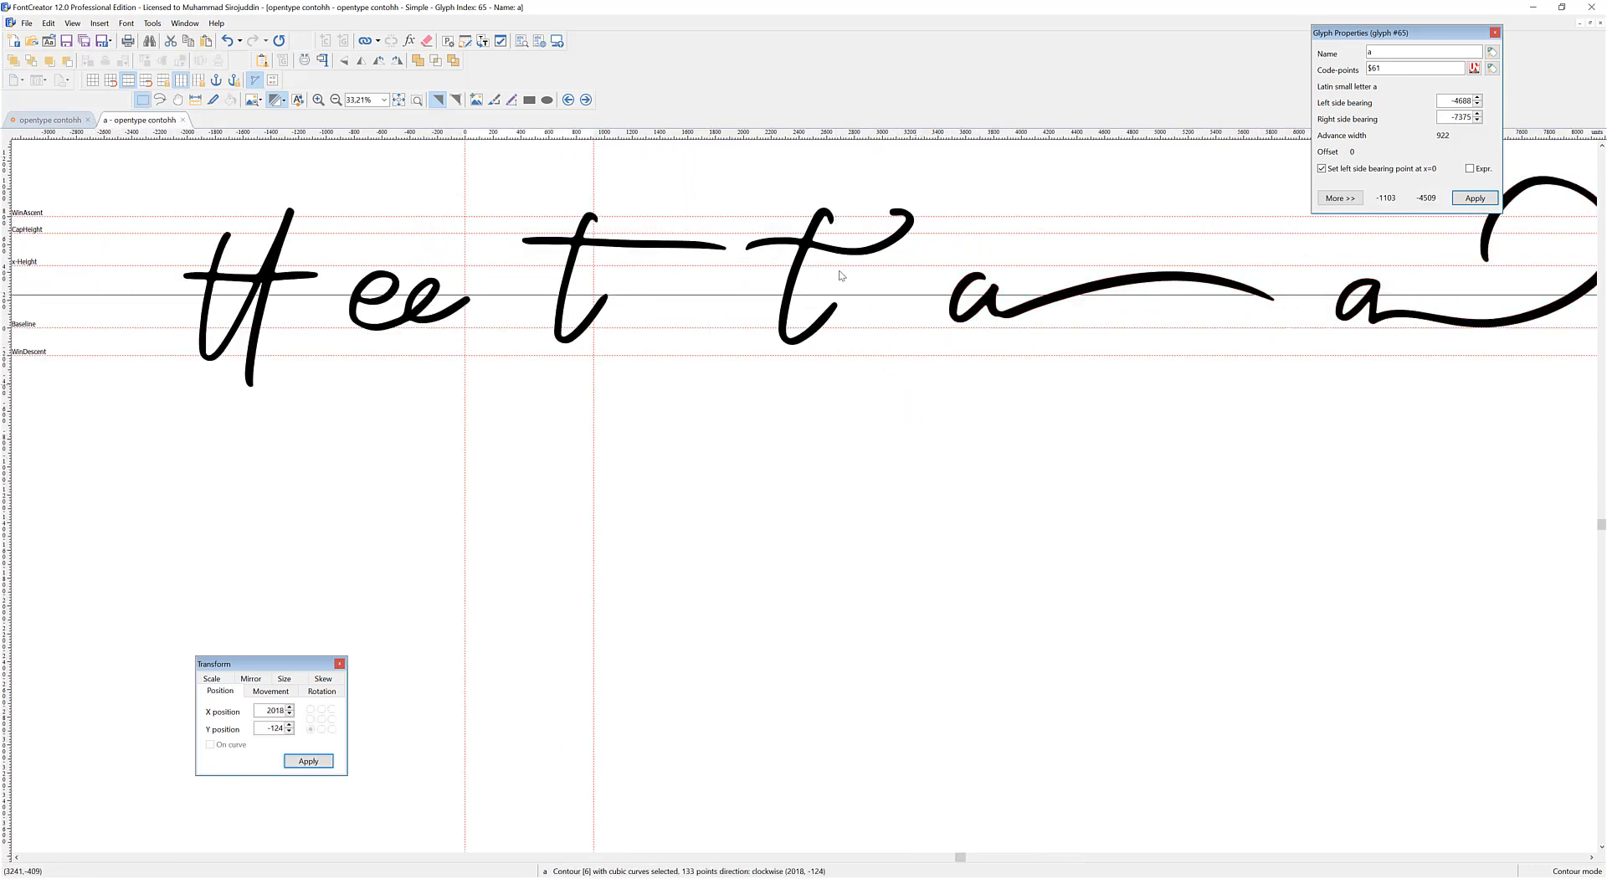
pyautogui.click(808, 242)
pyautogui.moveTo(807, 243); pyautogui.dragTo(808, 237)
# Move the remaining lower swash a up to the end of the baseline row
pyautogui.scroll(-4, 743, 472)
pyautogui.moveTo(743, 471); pyautogui.dragTo(991, 649)
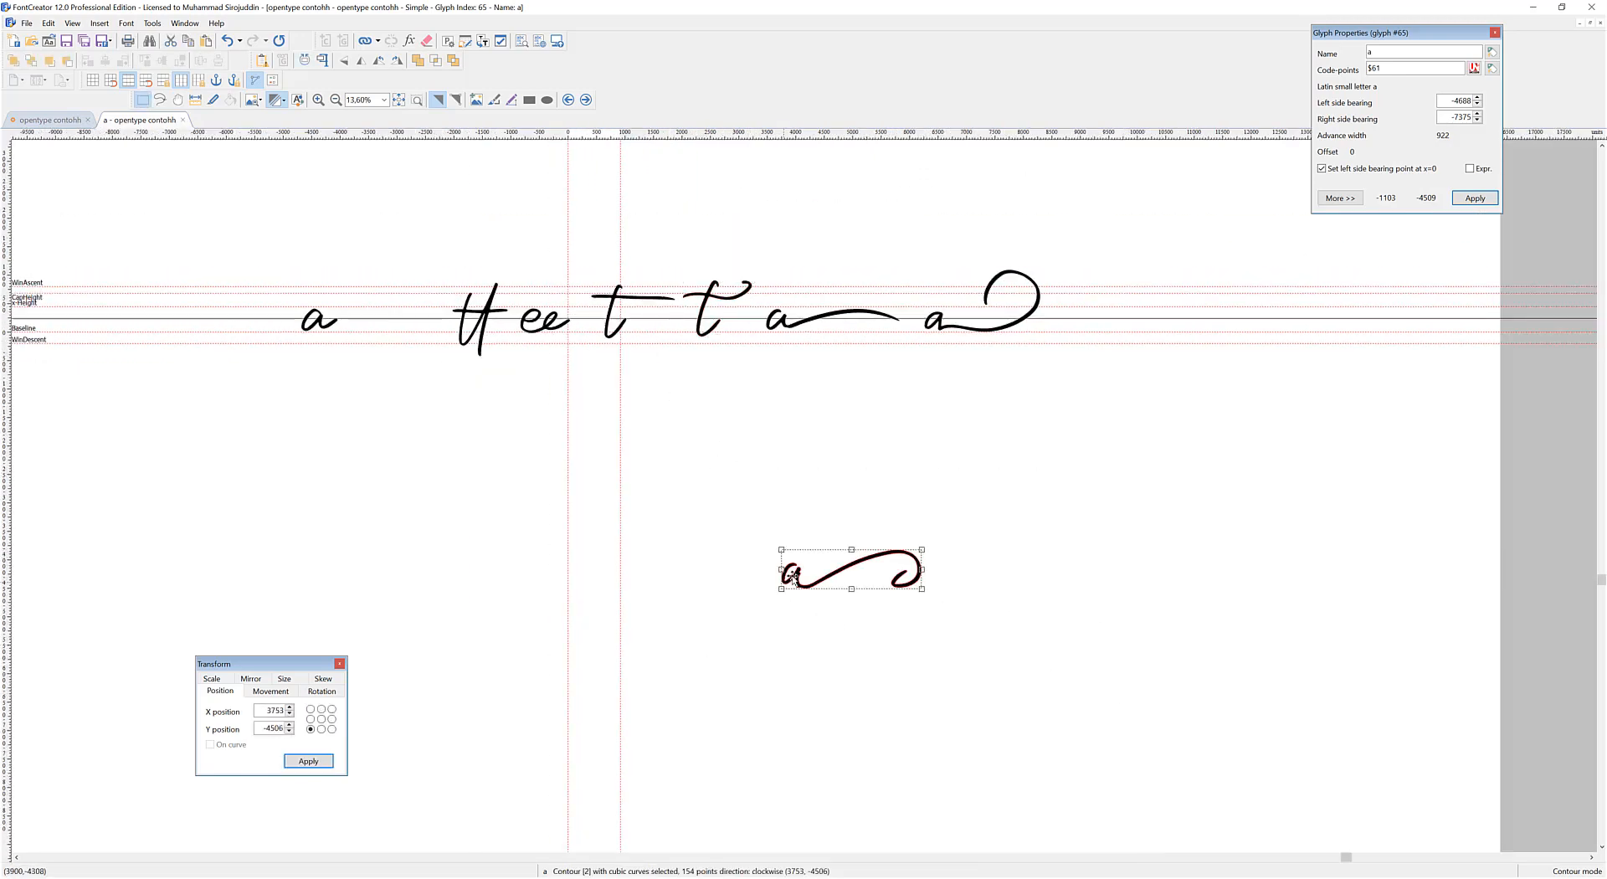
pyautogui.moveTo(794, 578); pyautogui.dragTo(1060, 320)
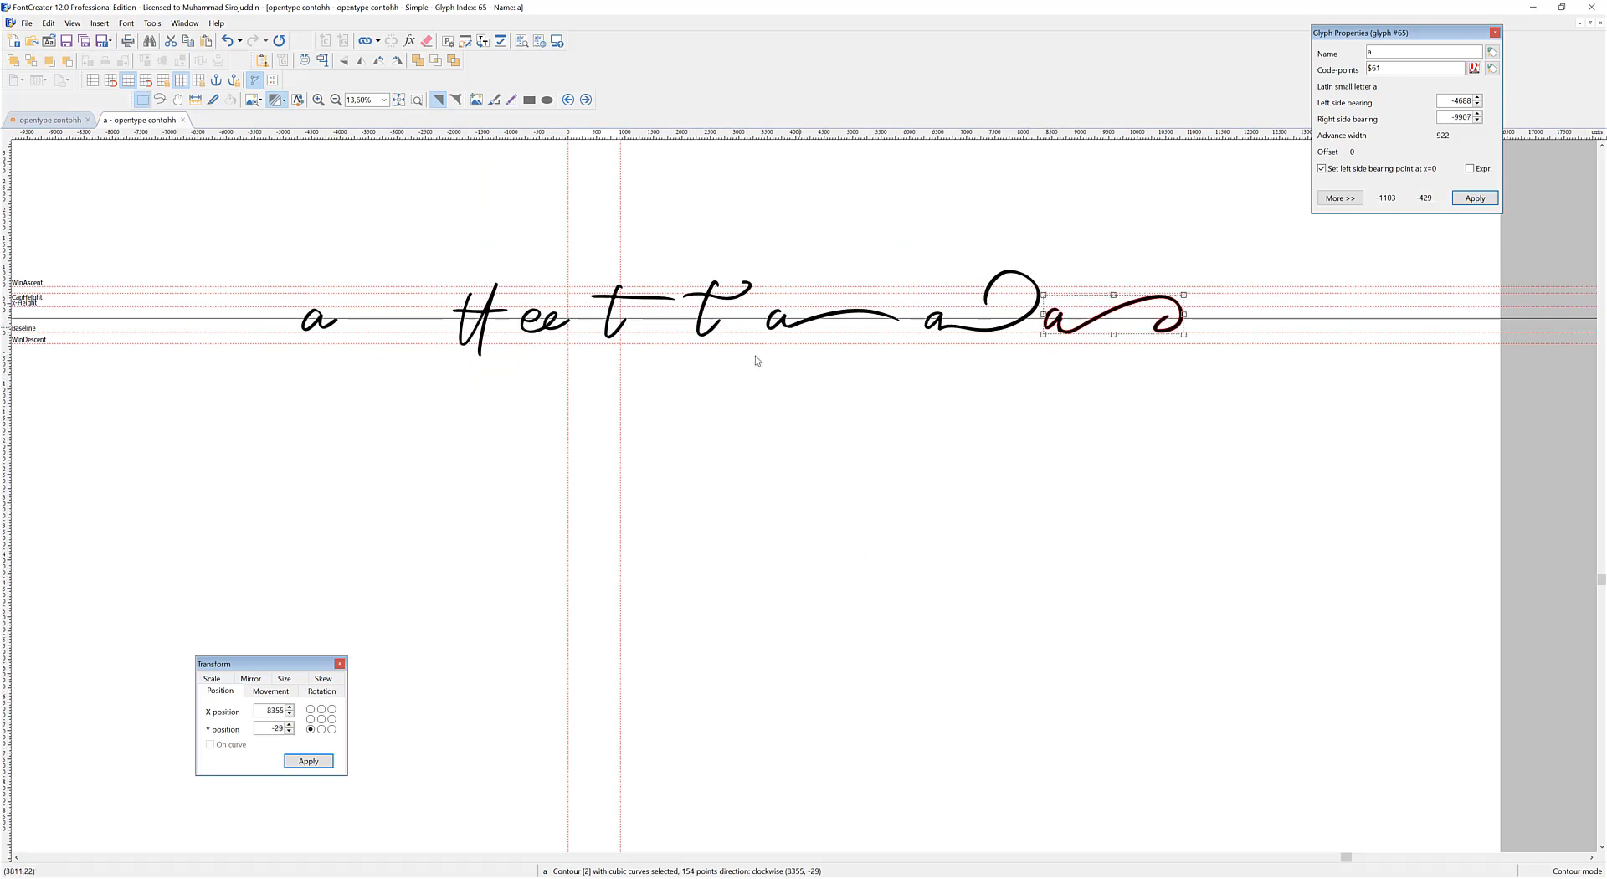
# Nudge the tt ligature slightly upward within the row of alternates
pyautogui.click(802, 471)
pyautogui.scroll(2, 473, 318)
pyautogui.moveTo(394, 229); pyautogui.dragTo(545, 466)
pyautogui.moveTo(502, 322); pyautogui.dragTo(506, 308)
pyautogui.click(410, 226)
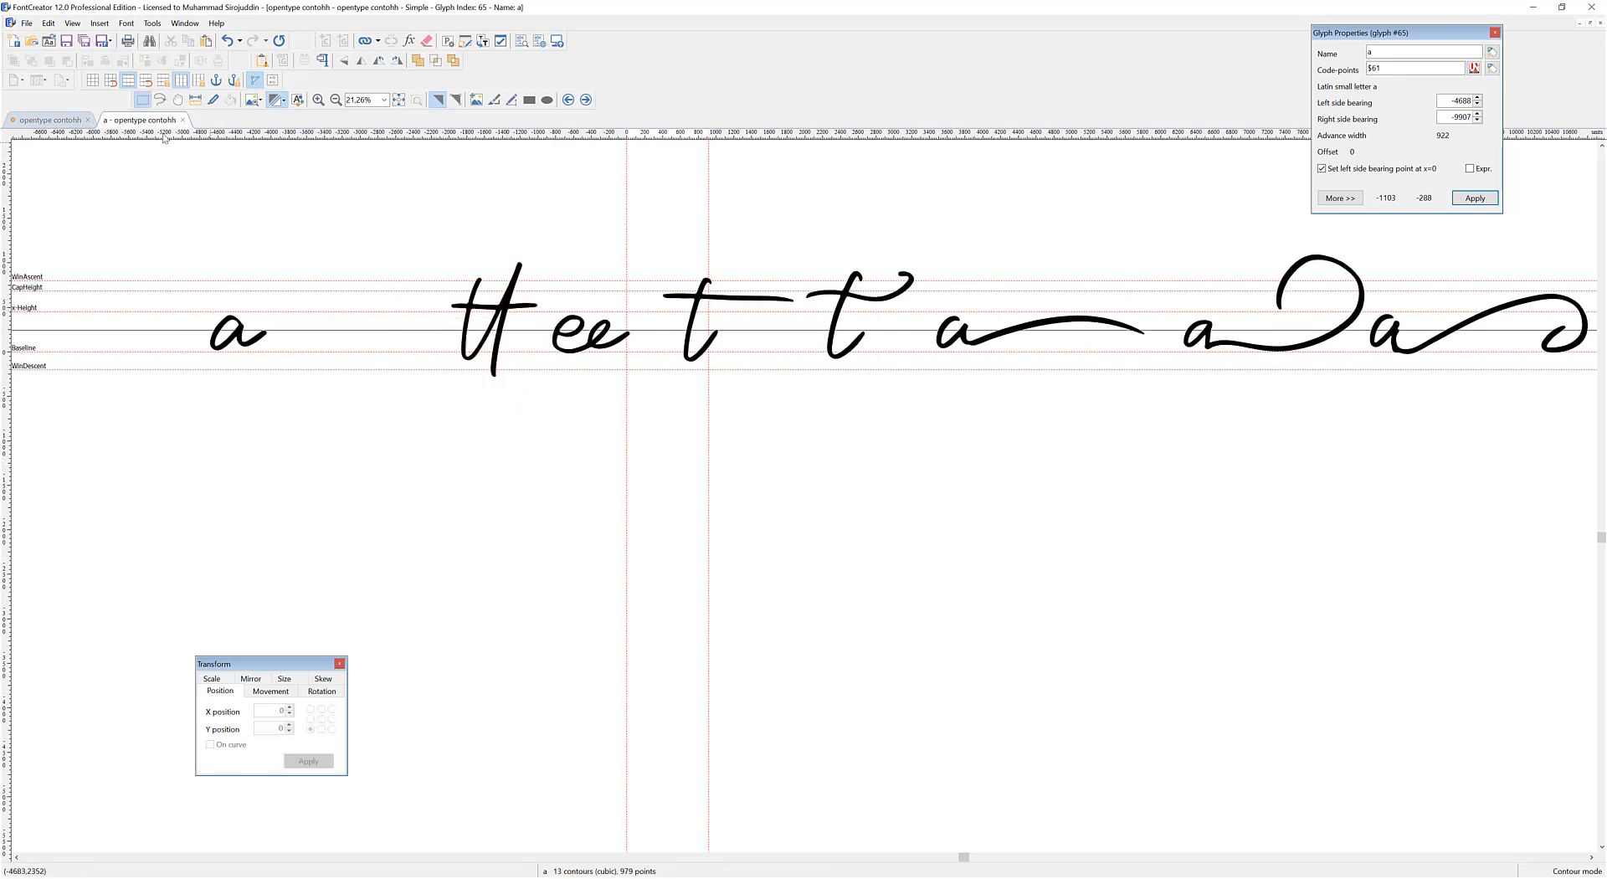
pyautogui.click(71, 121)
pyautogui.scroll(-1, 1126, 835)
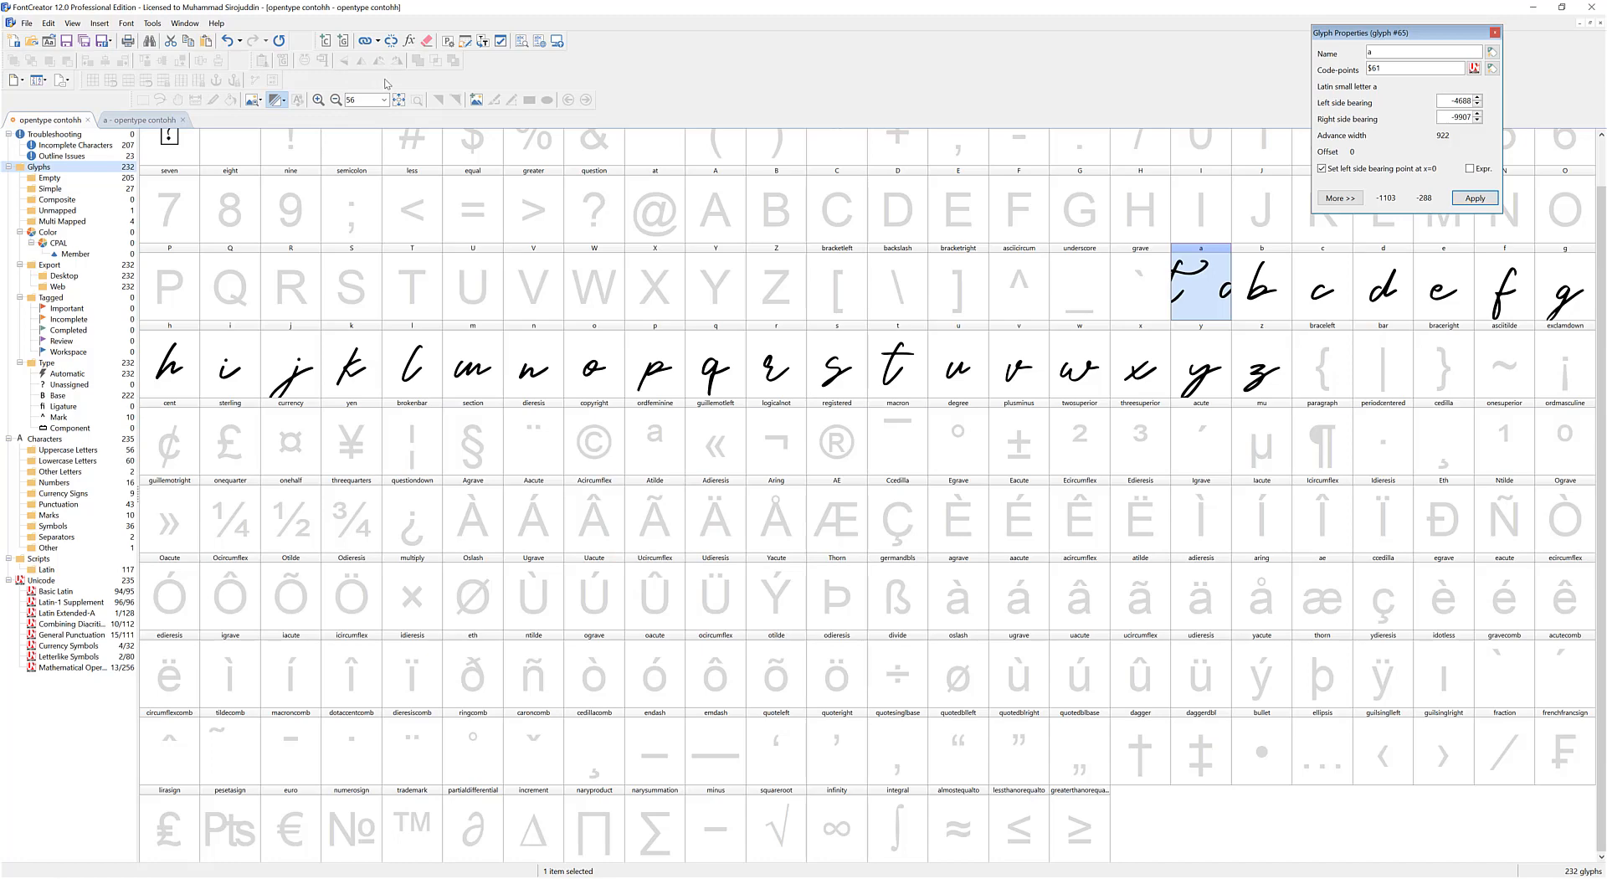
pyautogui.click(343, 43)
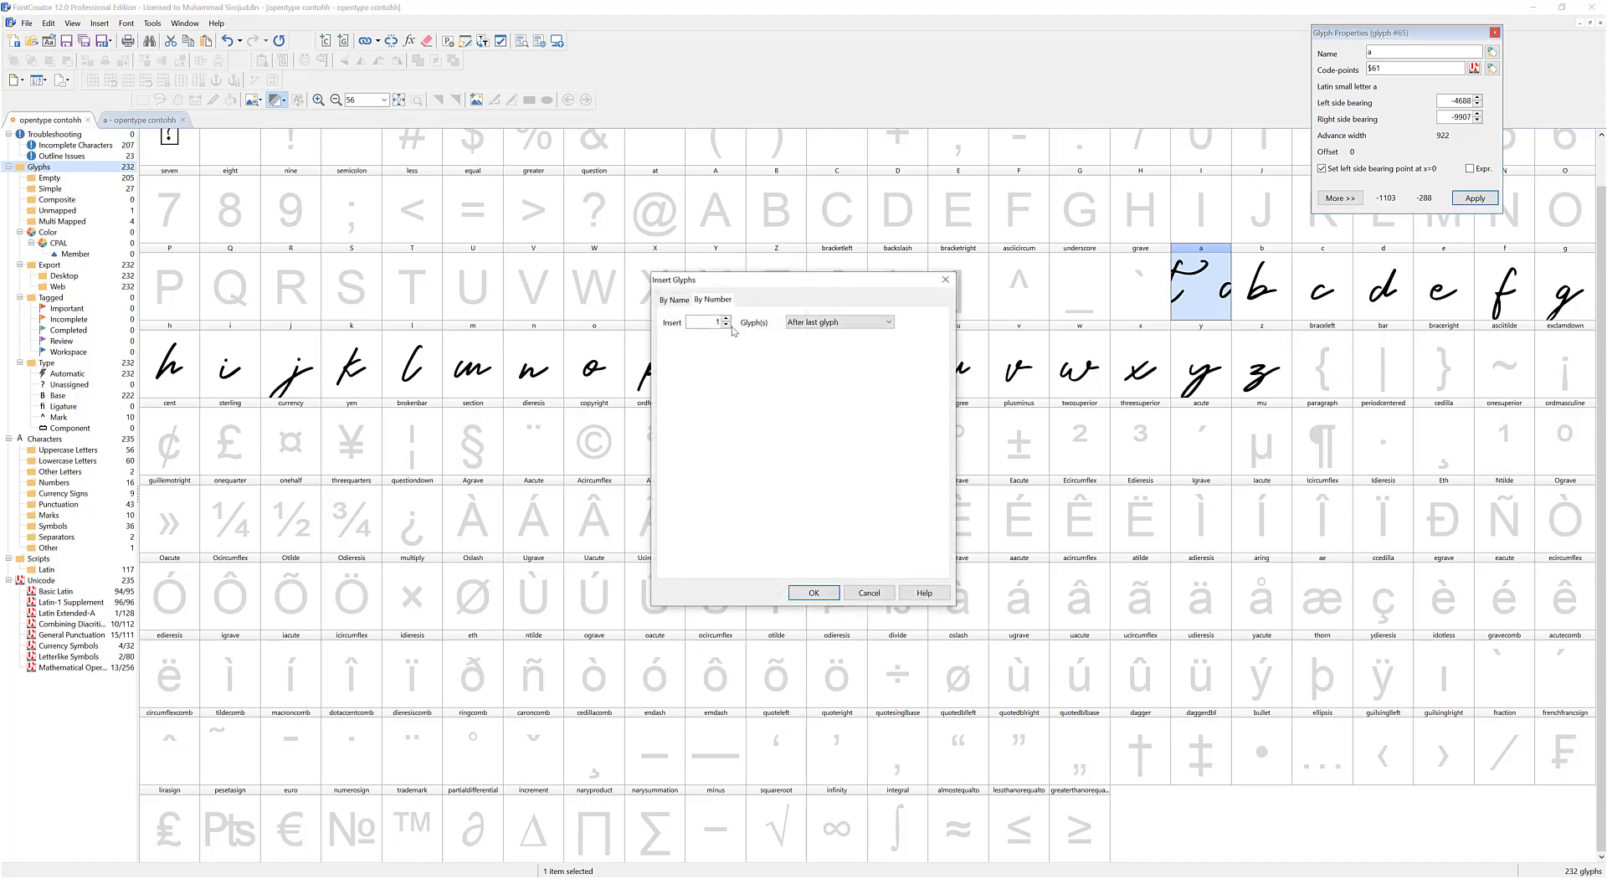
pyautogui.click(684, 301)
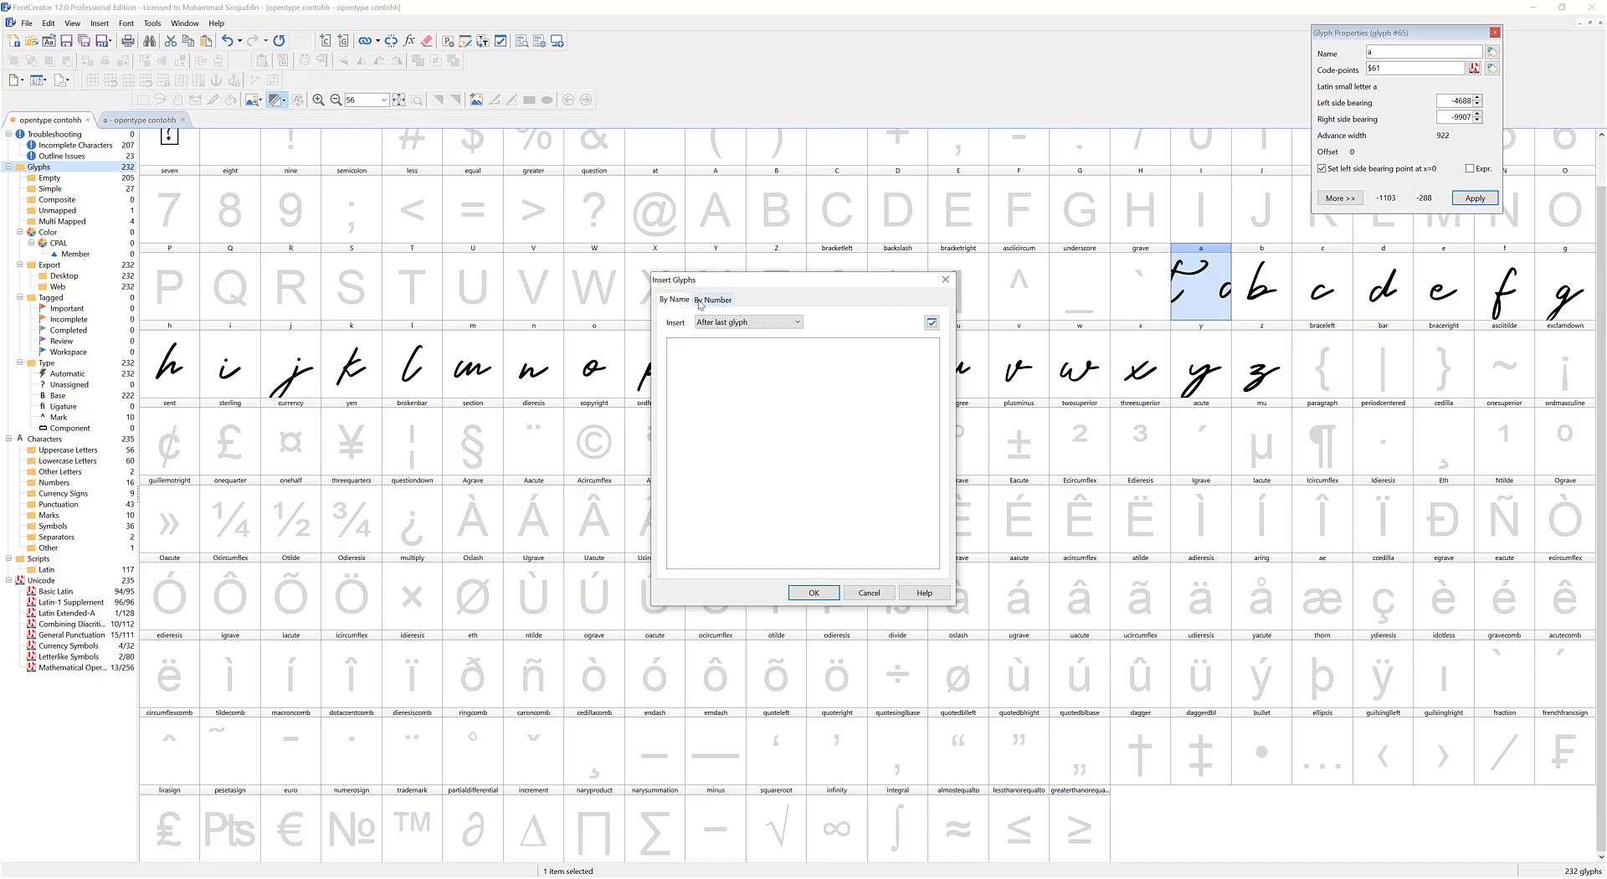
pyautogui.click(703, 300)
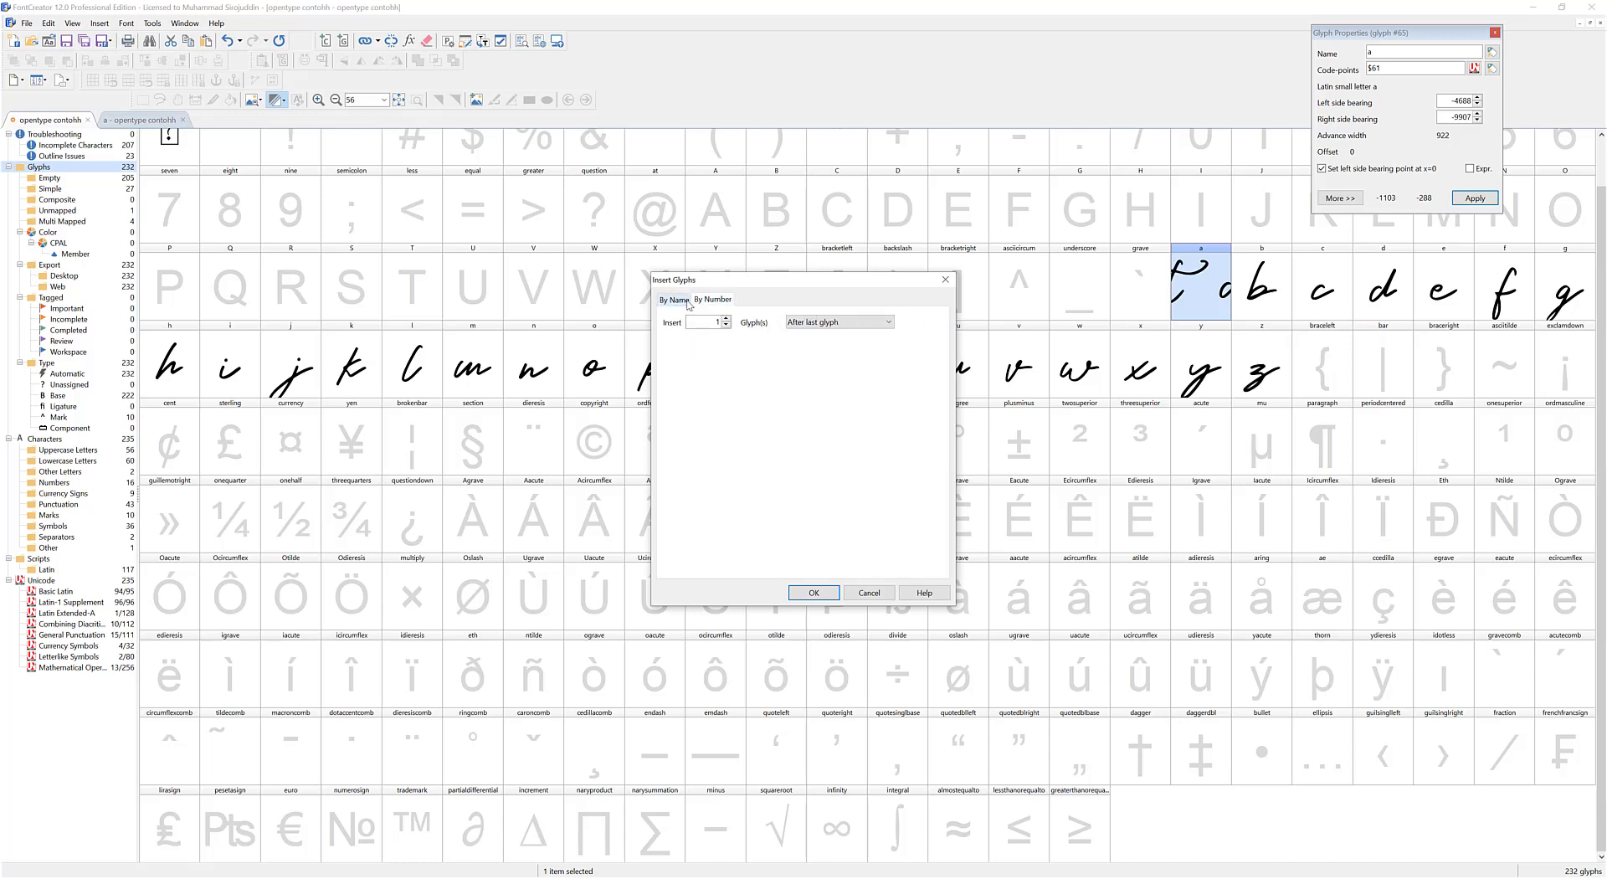
pyautogui.click(684, 301)
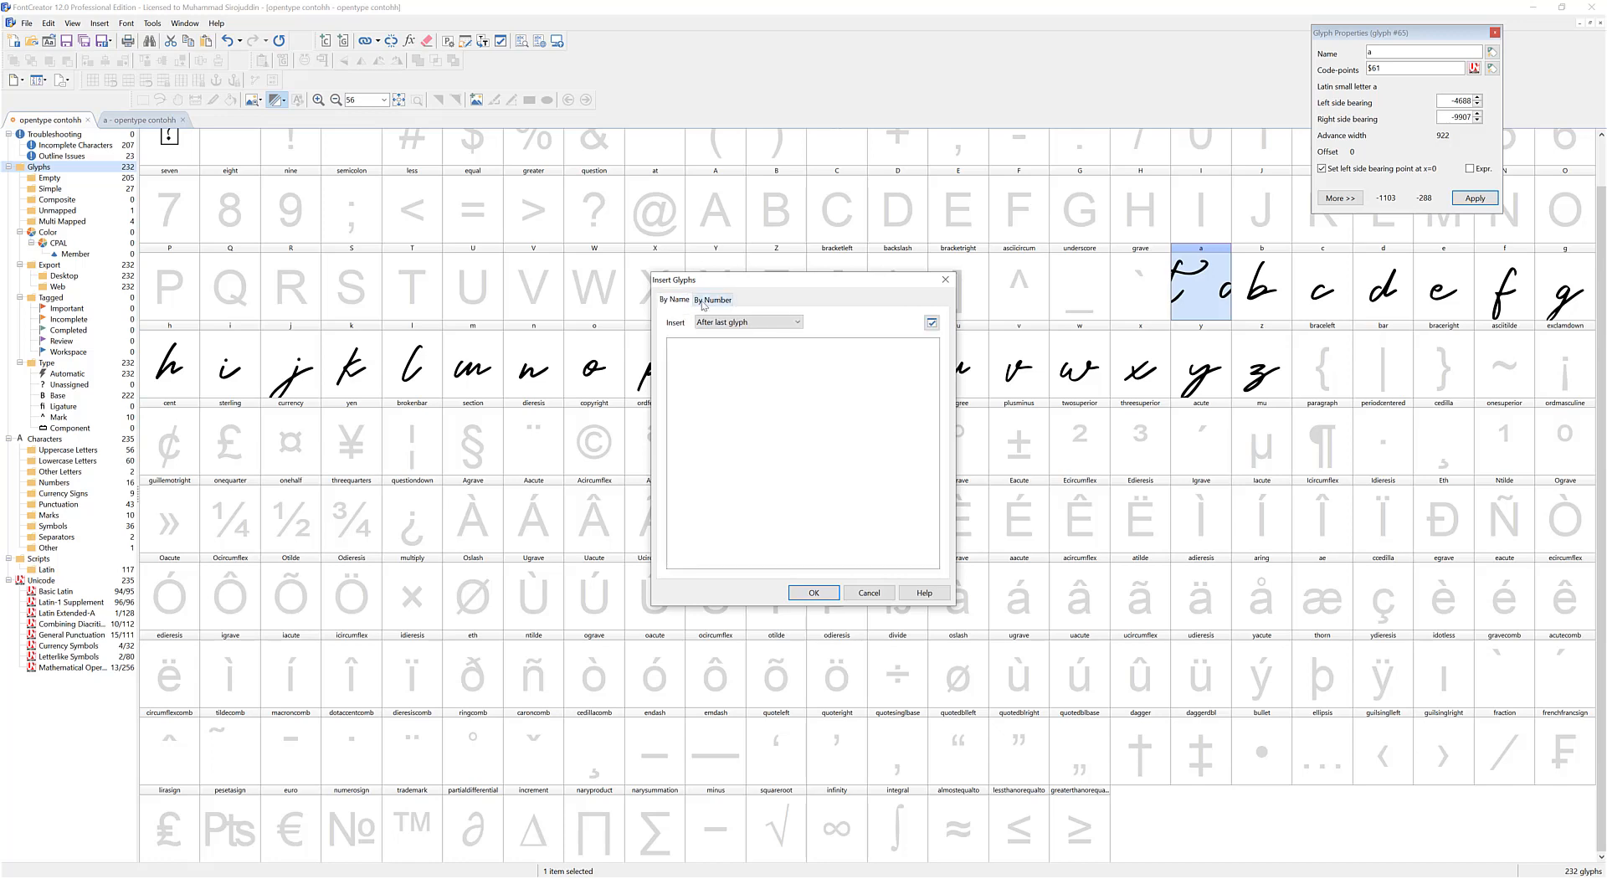
pyautogui.click(703, 303)
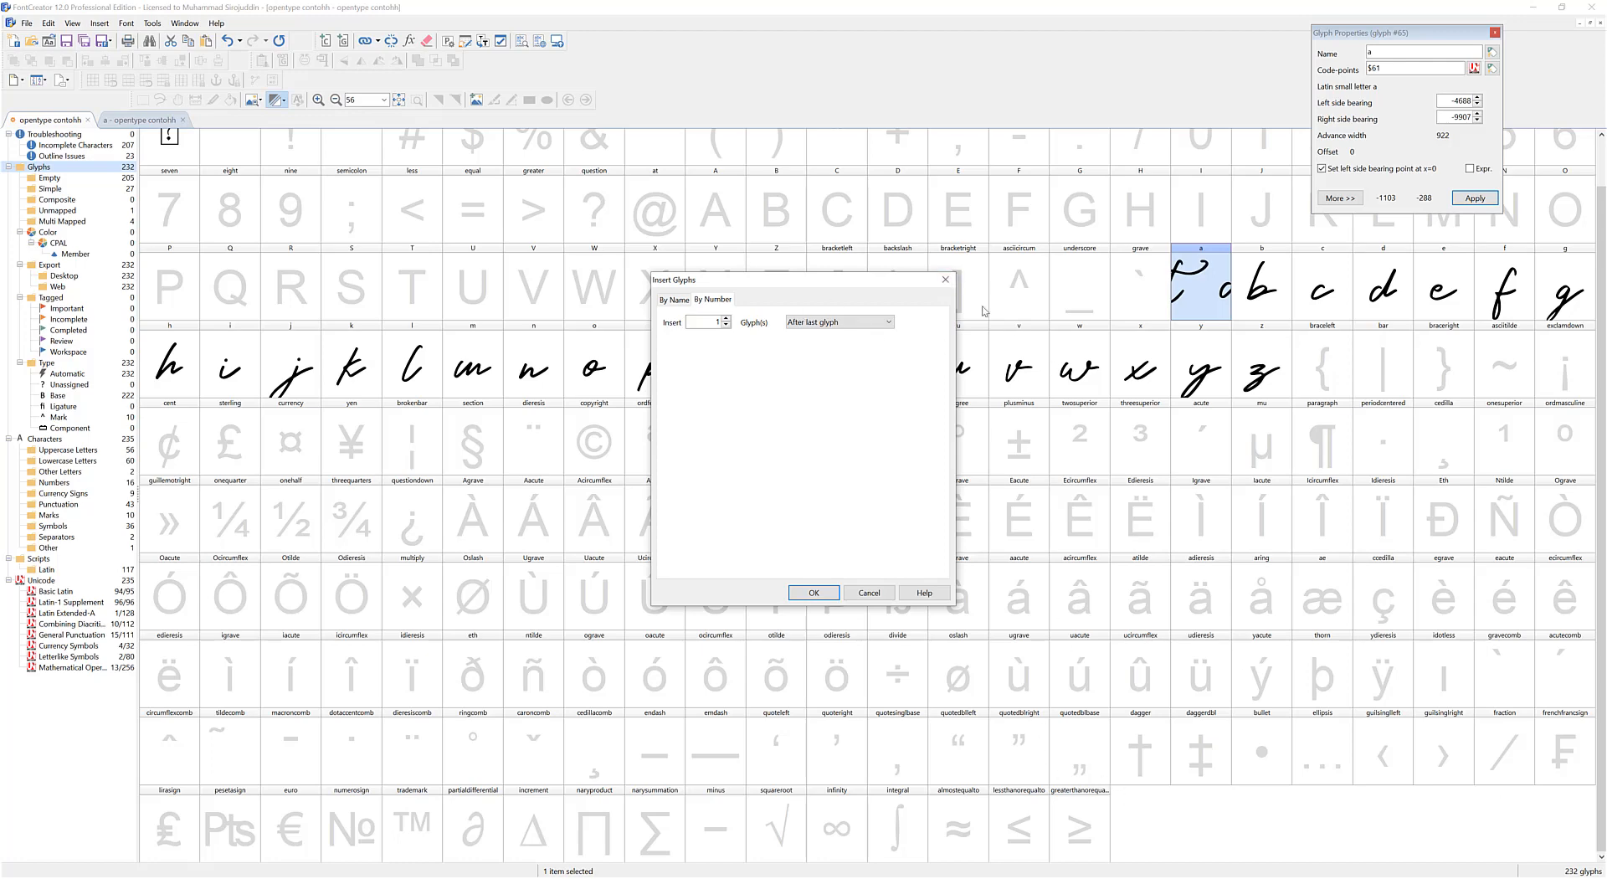
pyautogui.click(945, 280)
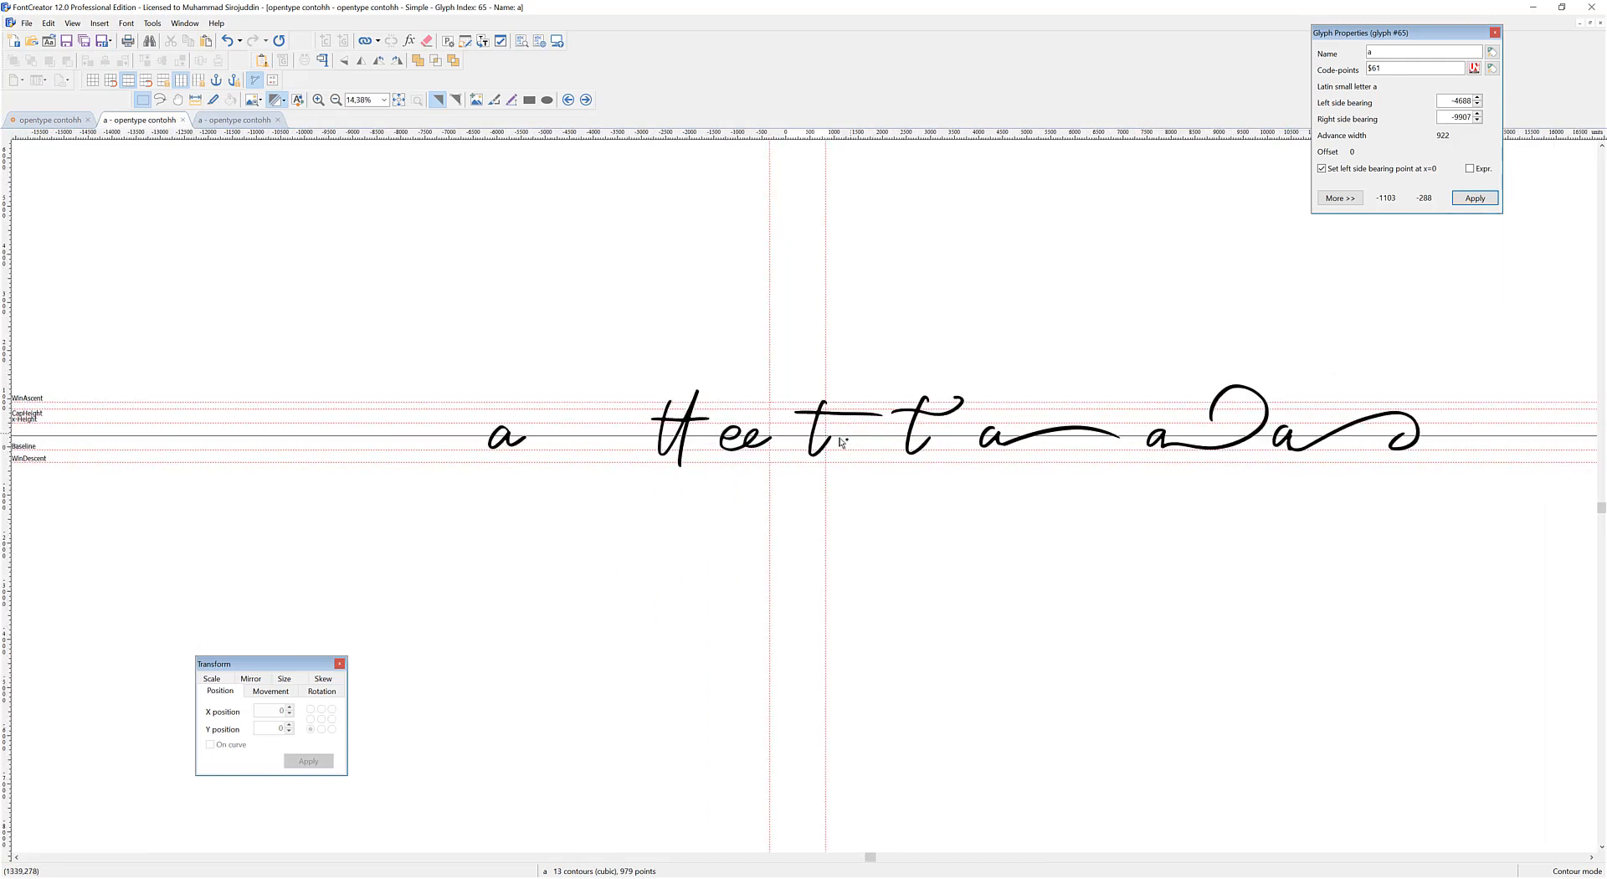
pyautogui.scroll(1, 928, 435)
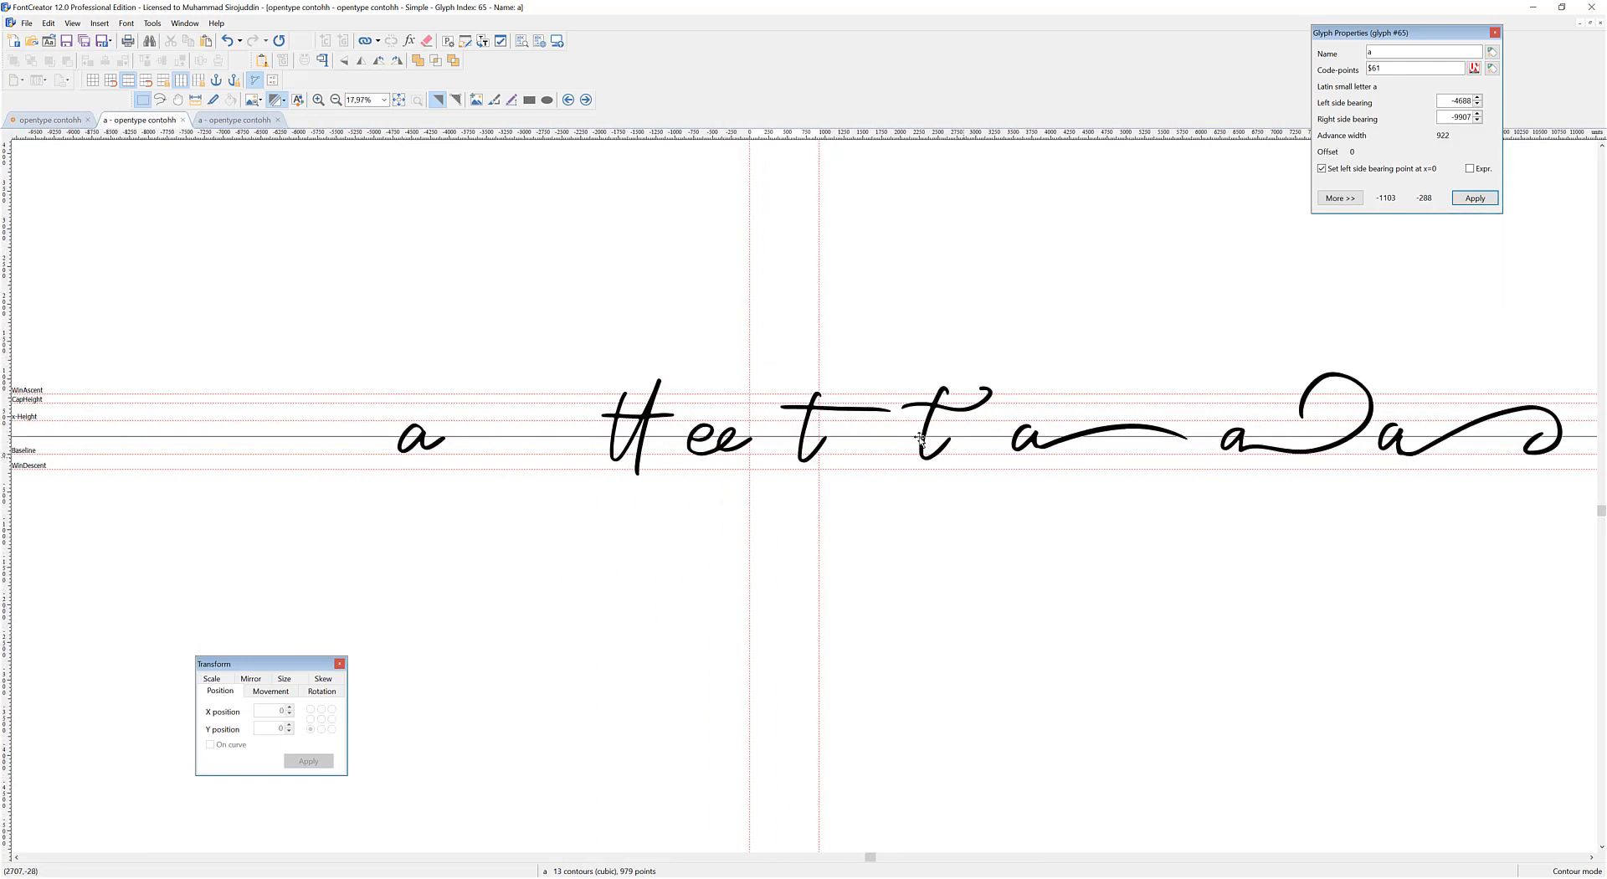
# Insert 10 new glyphs after the last glyph in the font
pyautogui.click(46, 120)
pyautogui.click(1160, 818)
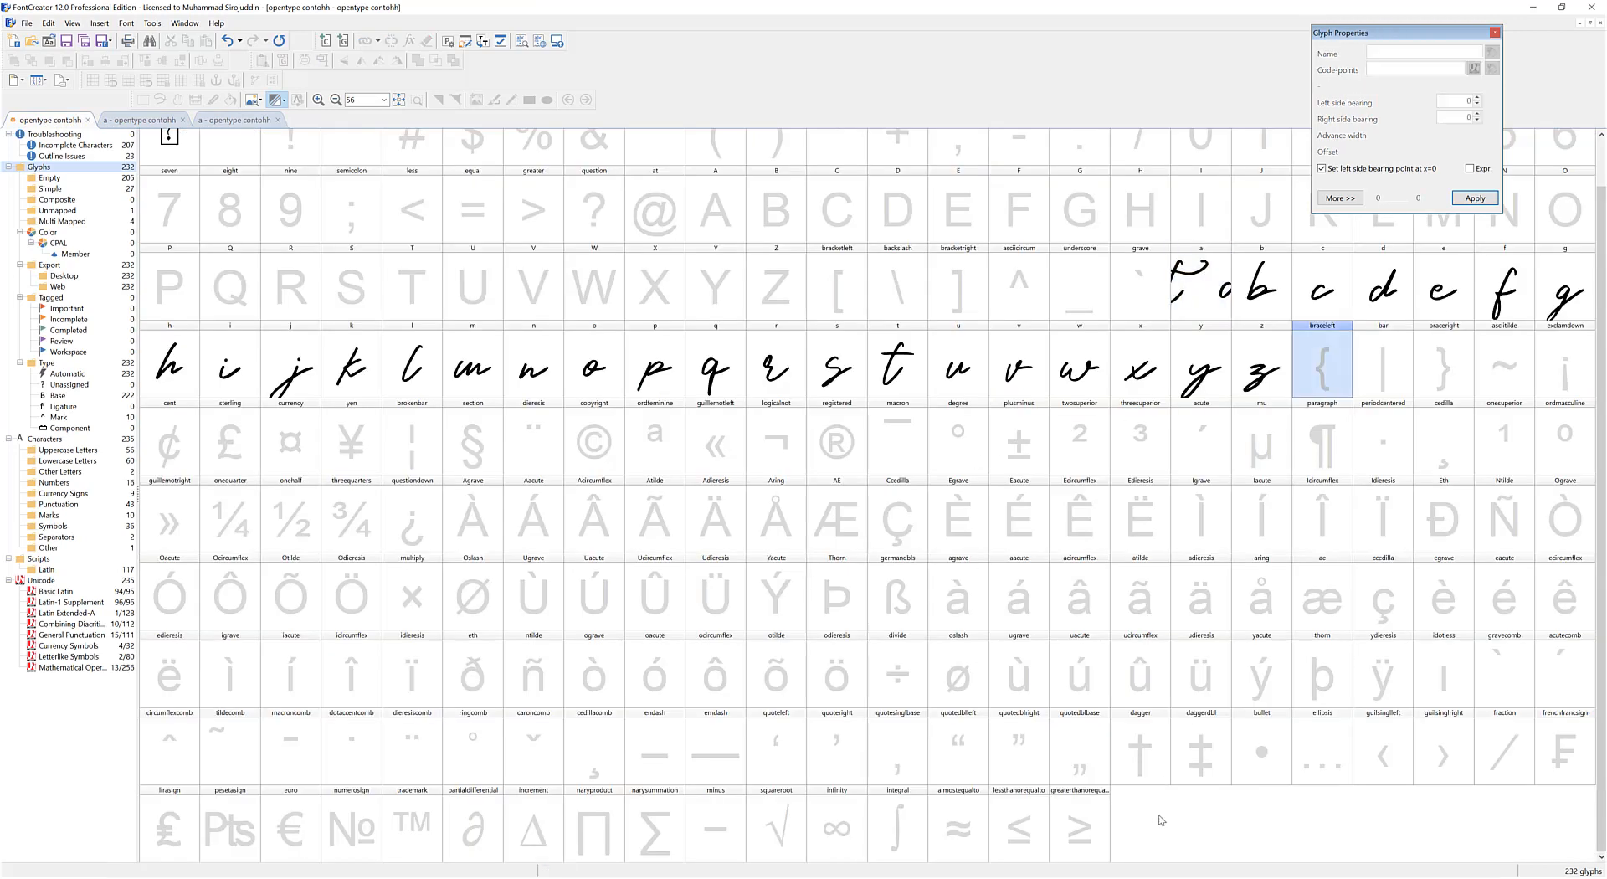
pyautogui.click(344, 45)
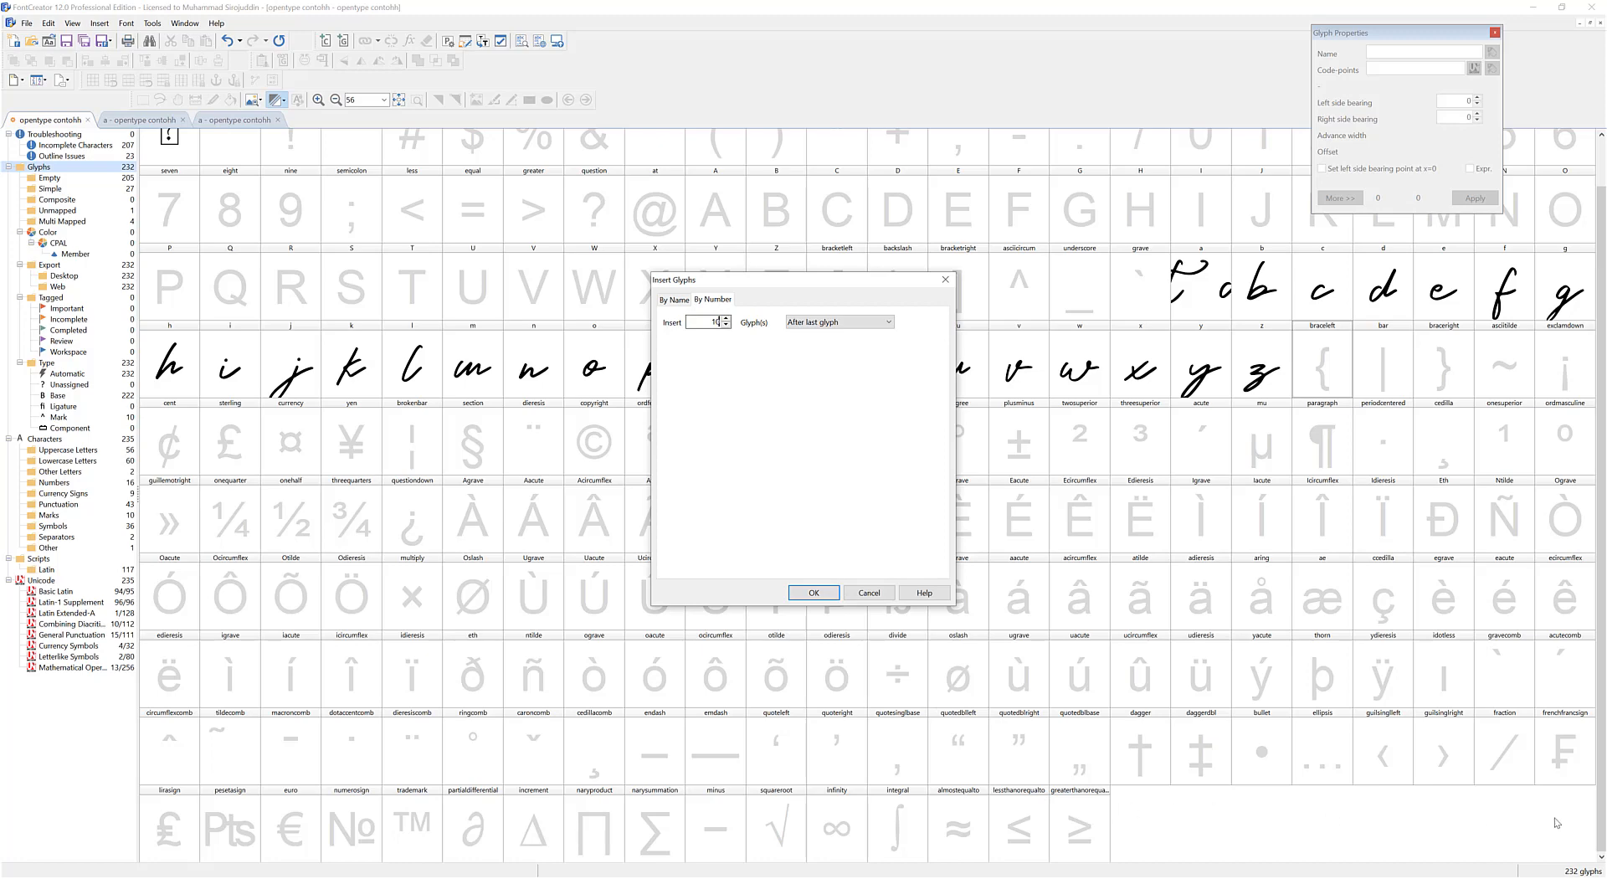
pyautogui.click(811, 591)
pyautogui.scroll(-1, 1090, 795)
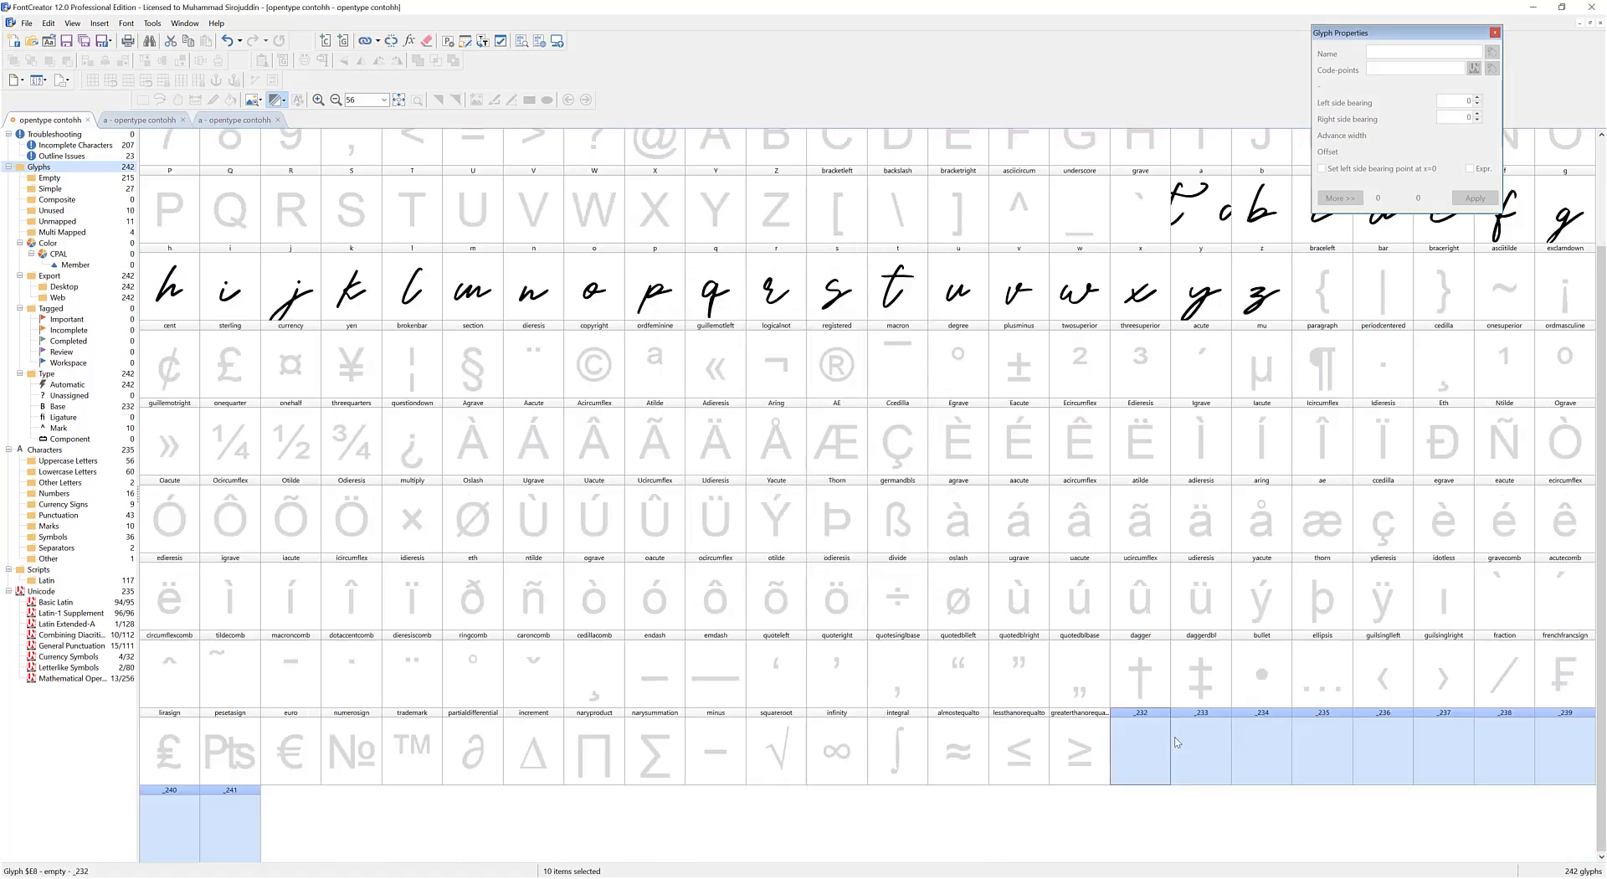
pyautogui.click(1089, 796)
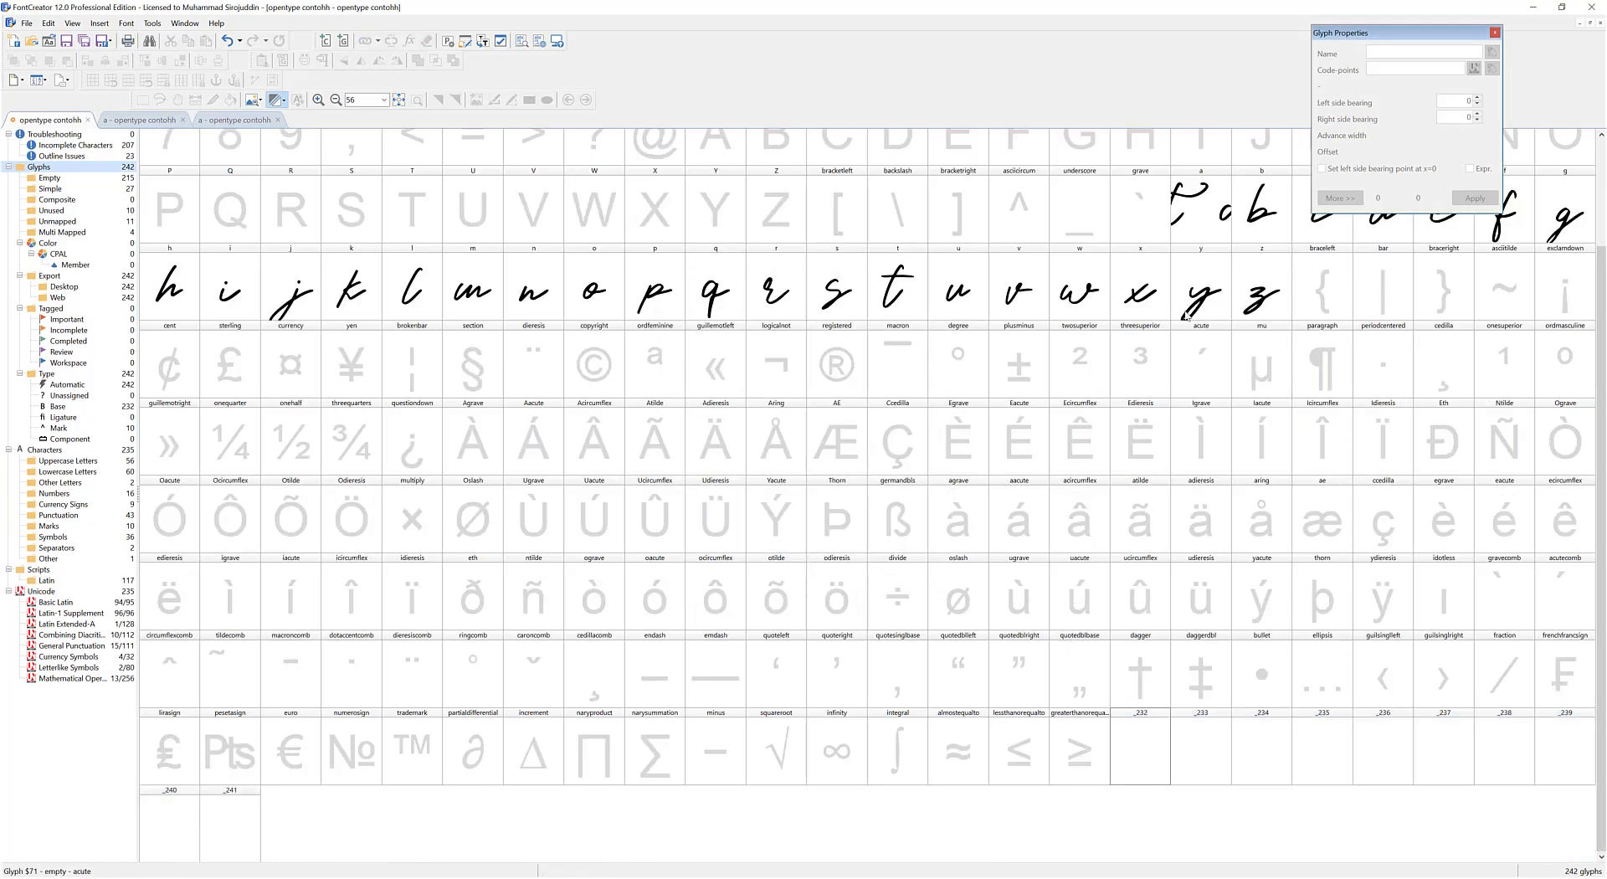
# Cut all ligature and alternate contours out of glyph a, leaving only the plain a, and return to the glyph overview
pyautogui.doubleClick(1197, 223)
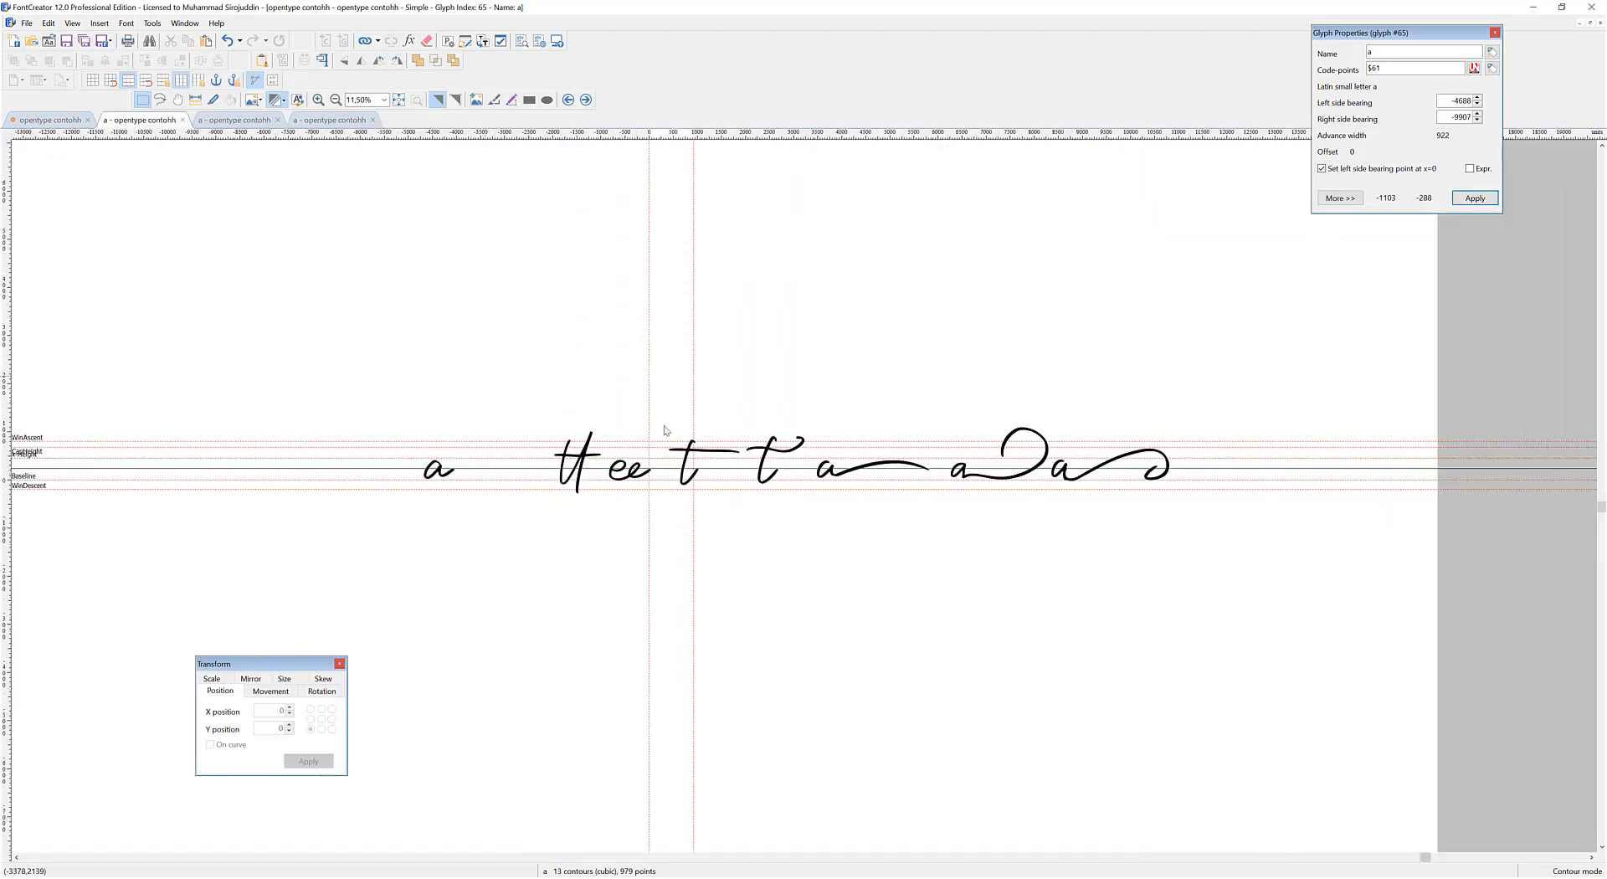
pyautogui.moveTo(1350, 611); pyautogui.dragTo(555, 255)
pyautogui.press('Delete')
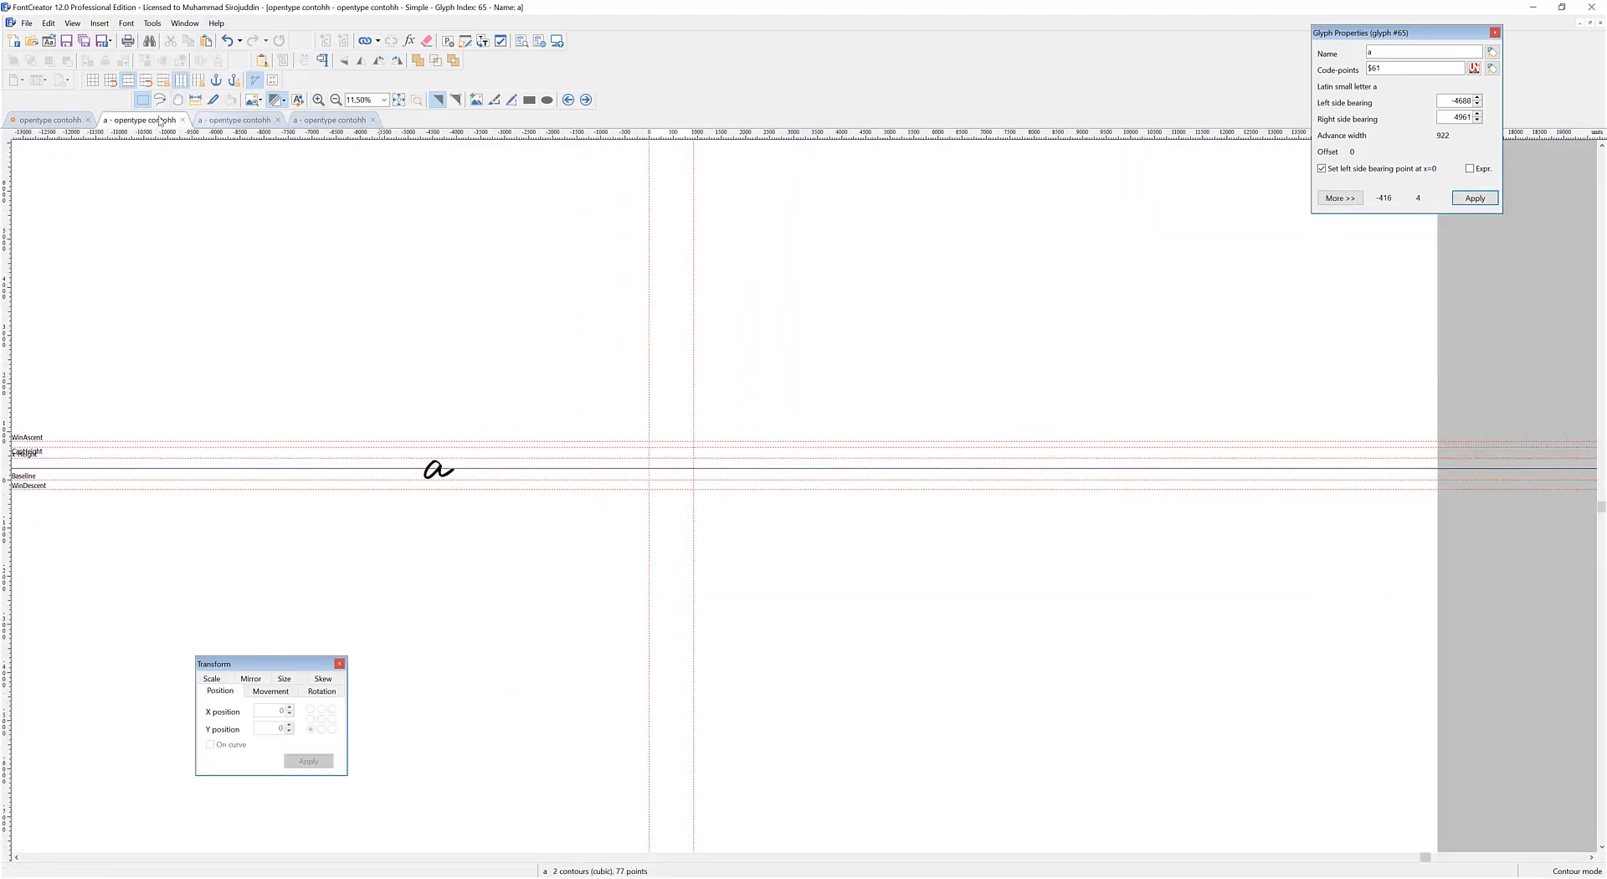
pyautogui.click(56, 121)
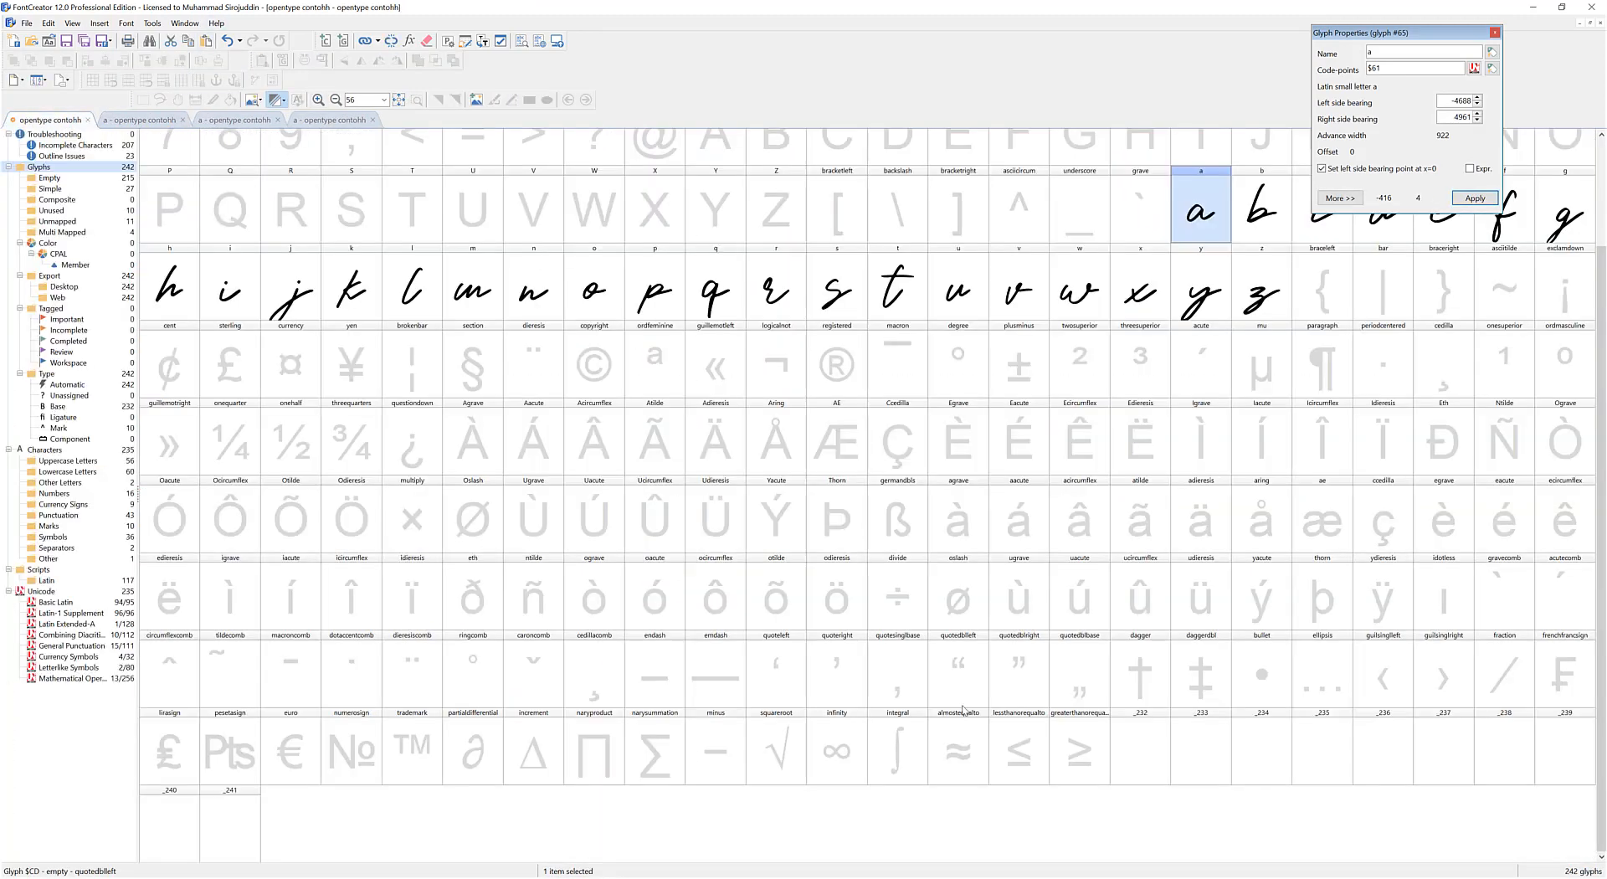
# Paste the cut contours into the empty glyph _232, keep only the tt ligature there and cut the rest
pyautogui.click(1143, 723)
pyautogui.click(1321, 168)
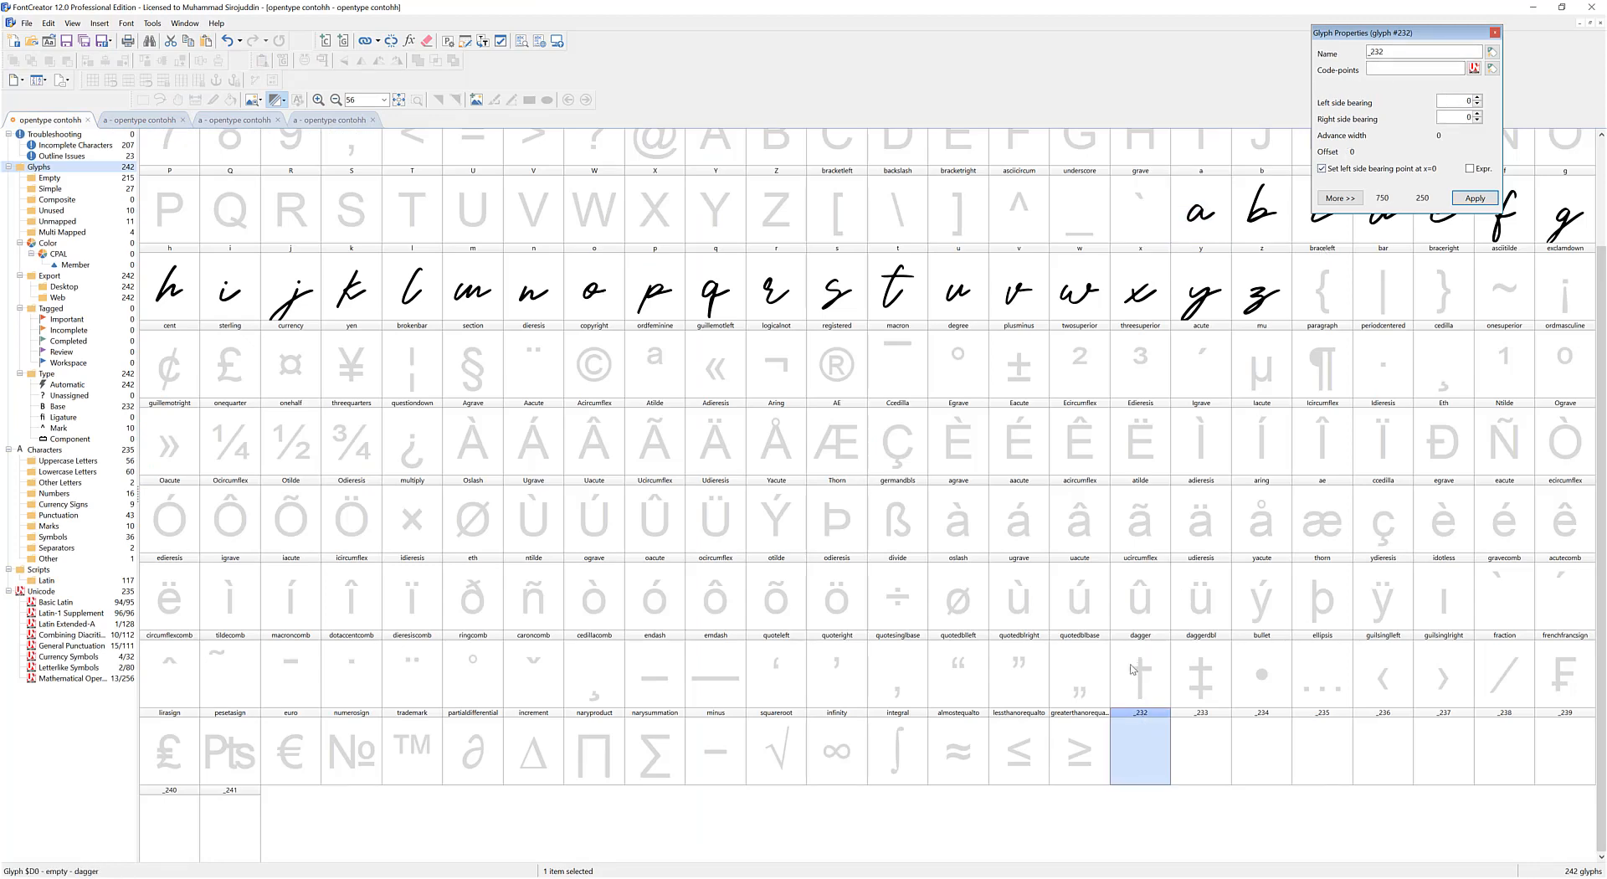
pyautogui.doubleClick(1143, 729)
pyautogui.hotkey('ctrl', 'v')
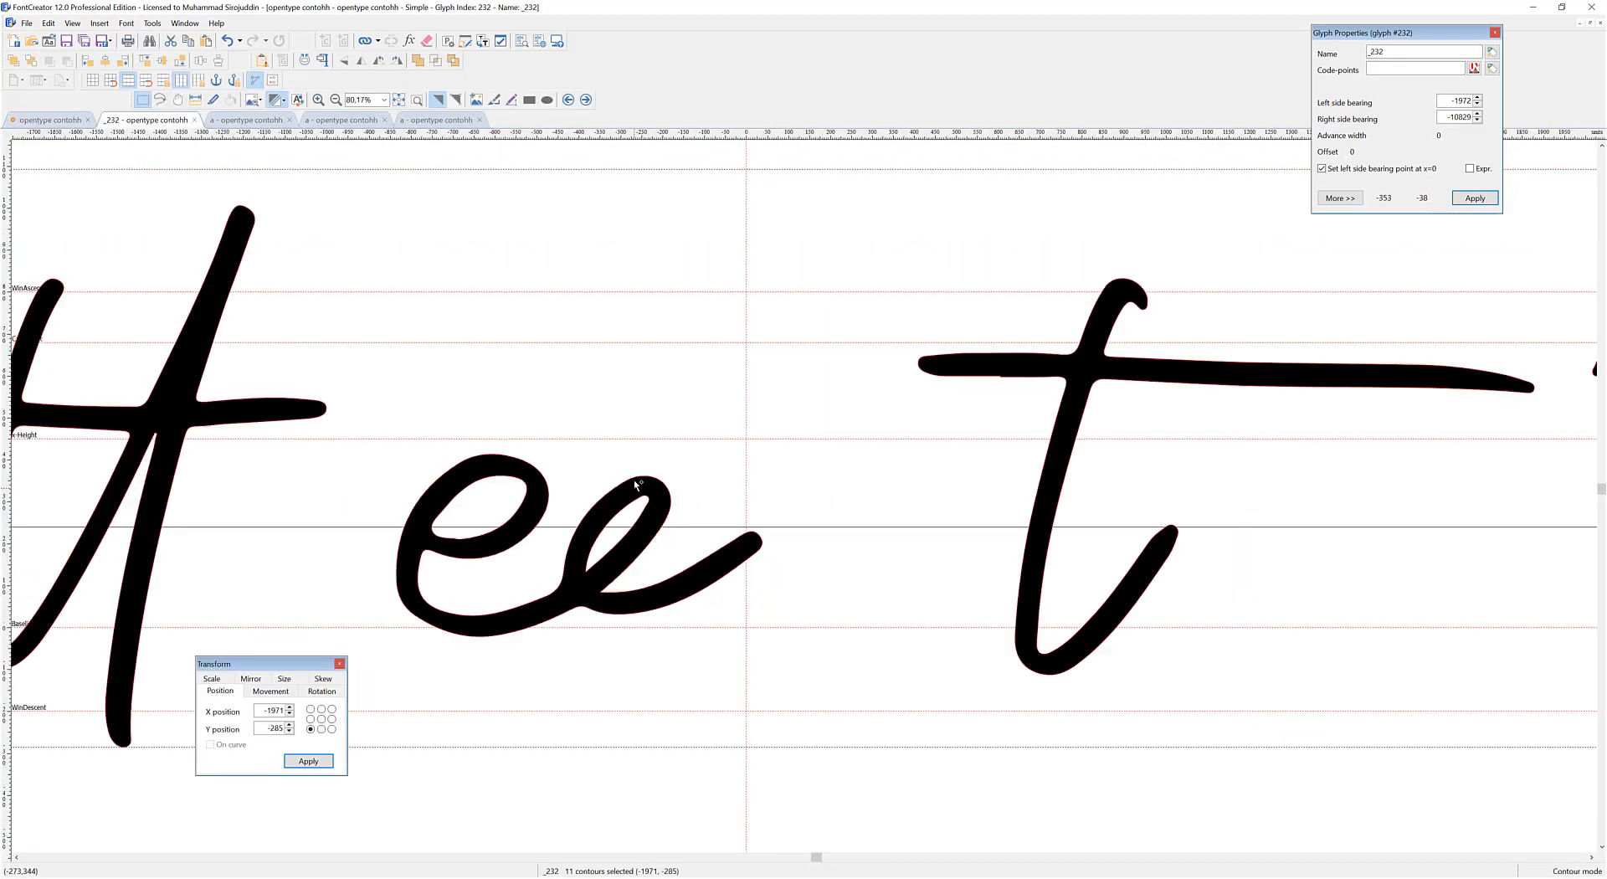
pyautogui.scroll(-5, 640, 481)
pyautogui.scroll(-1, 639, 477)
pyautogui.moveTo(419, 334); pyautogui.dragTo(575, 570)
pyautogui.hotkey('ctrl', 'x')
# Place the ee ligature in glyph _233 and the long-crossbar t in glyph _234, cutting the remaining contours each time
pyautogui.click(585, 99)
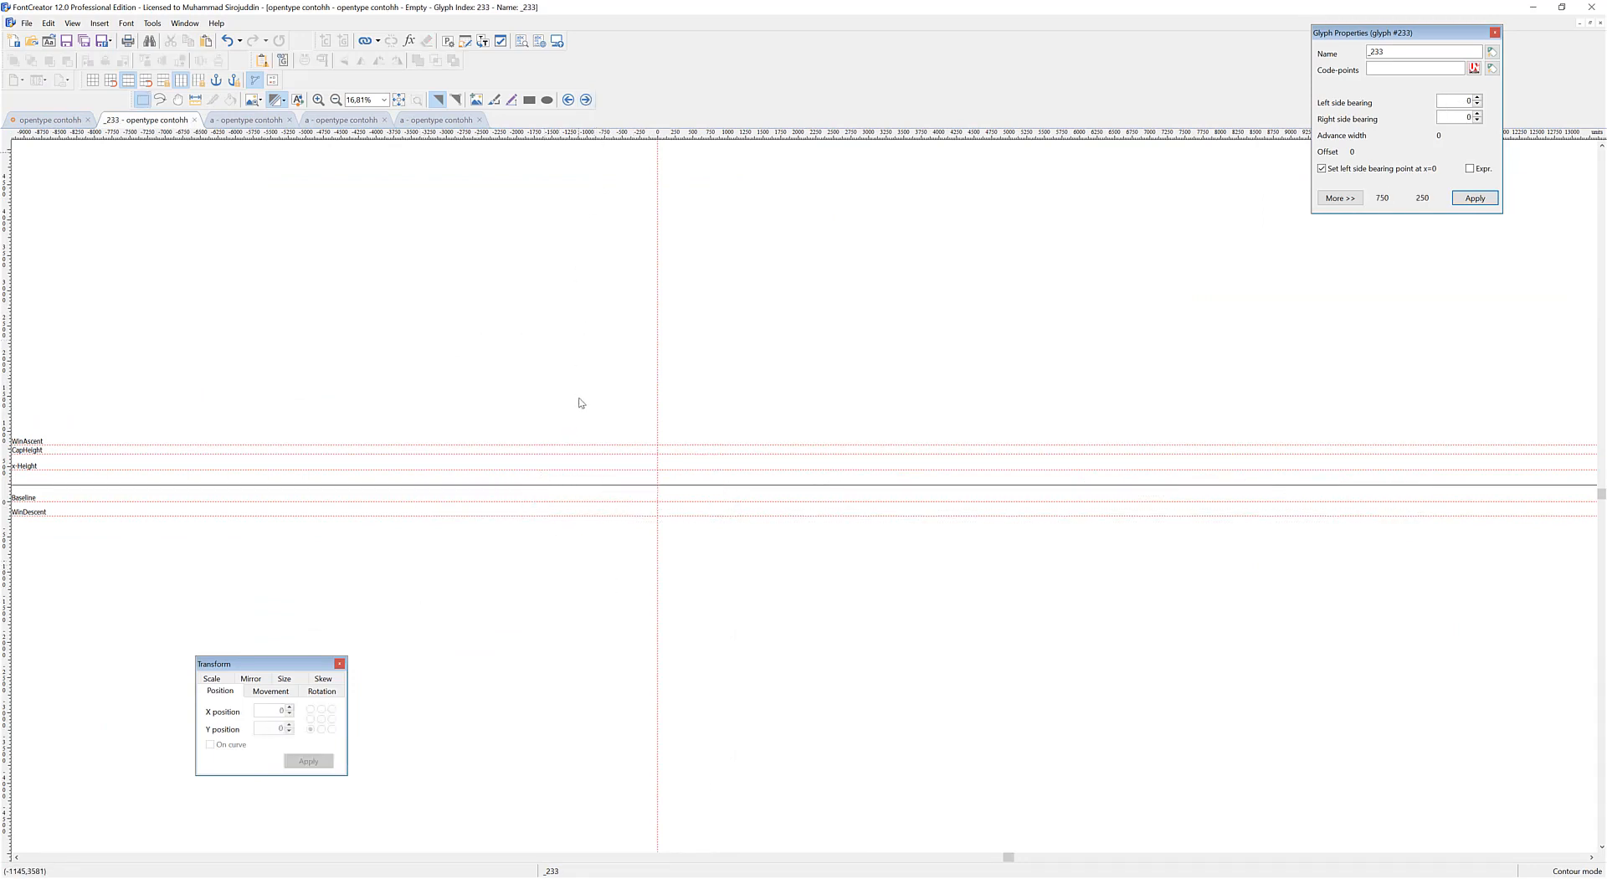
pyautogui.hotkey('ctrl', 'v')
pyautogui.hotkey('ctrl', 'x')
pyautogui.click(586, 100)
pyautogui.hotkey('ctrl', 'v')
pyautogui.moveTo(534, 370); pyautogui.dragTo(793, 580)
pyautogui.hotkey('ctrl', 'x')
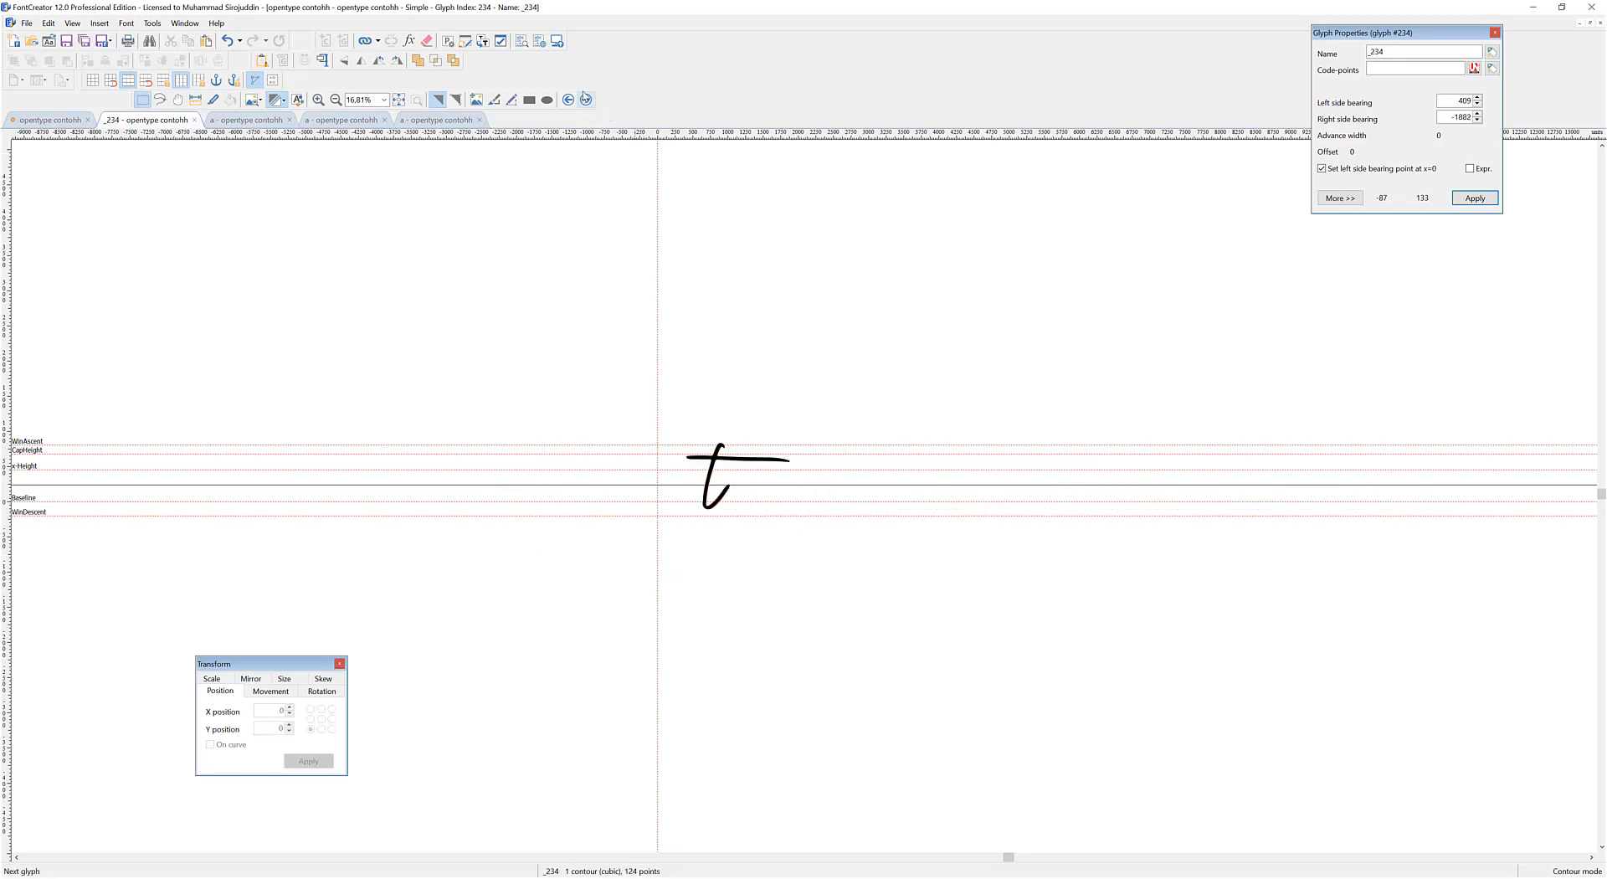
# Place the curled t in glyph _235 and the a with the long straight swash in _236, cutting the remaining contours each time
pyautogui.click(587, 101)
pyautogui.hotkey('ctrl', 'v')
pyautogui.moveTo(741, 395); pyautogui.dragTo(892, 550)
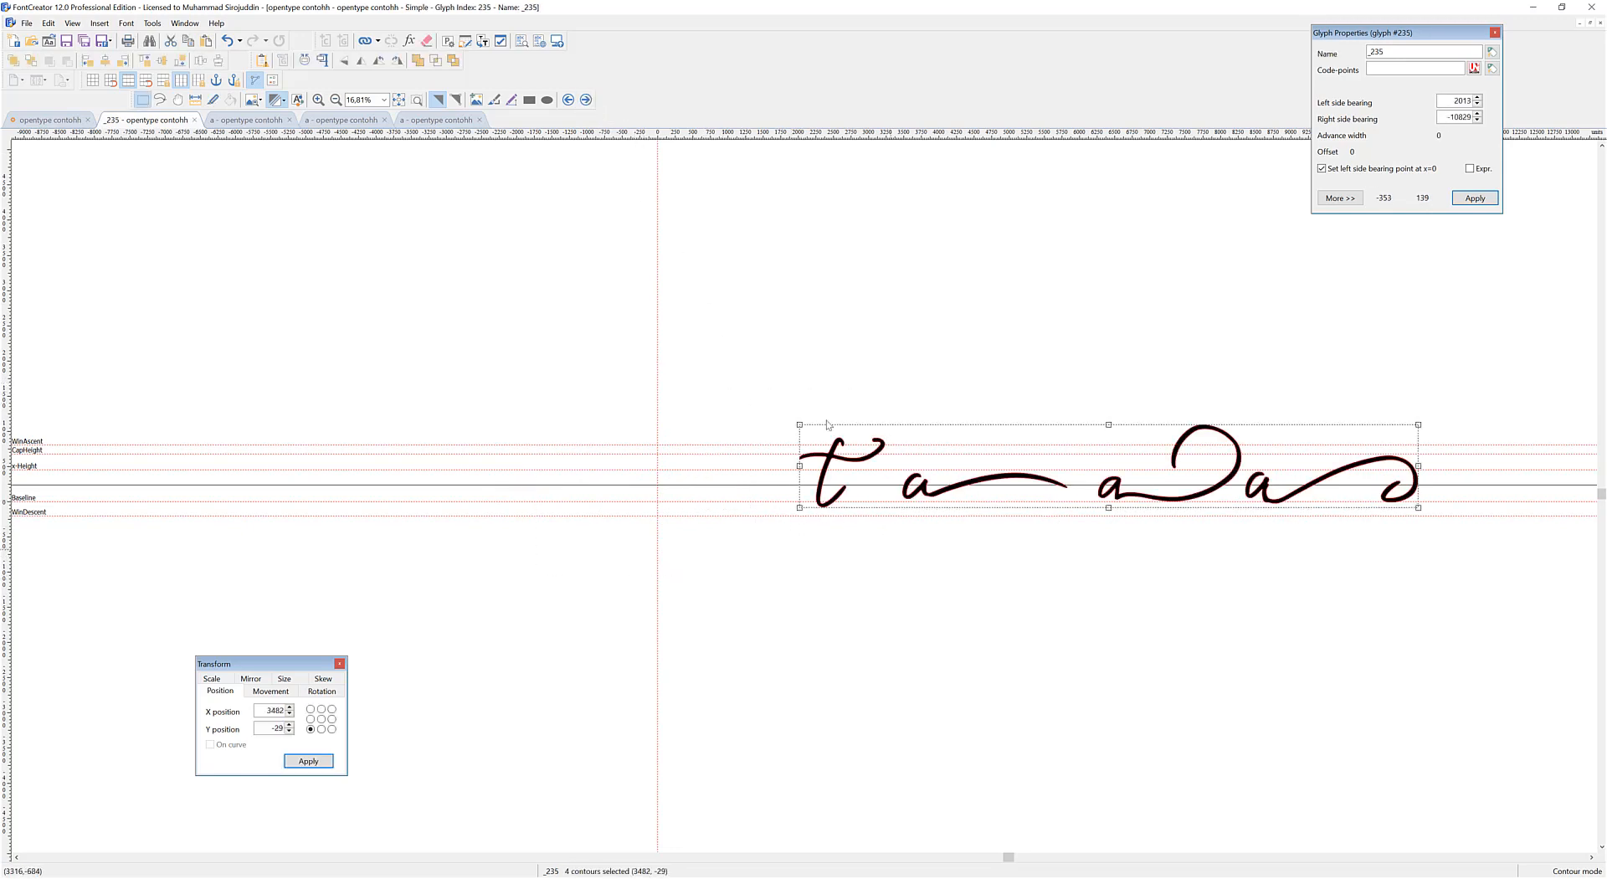
pyautogui.hotkey('ctrl', 'x')
pyautogui.click(586, 100)
pyautogui.hotkey('ctrl', 'v')
pyautogui.moveTo(760, 373); pyautogui.dragTo(1085, 585)
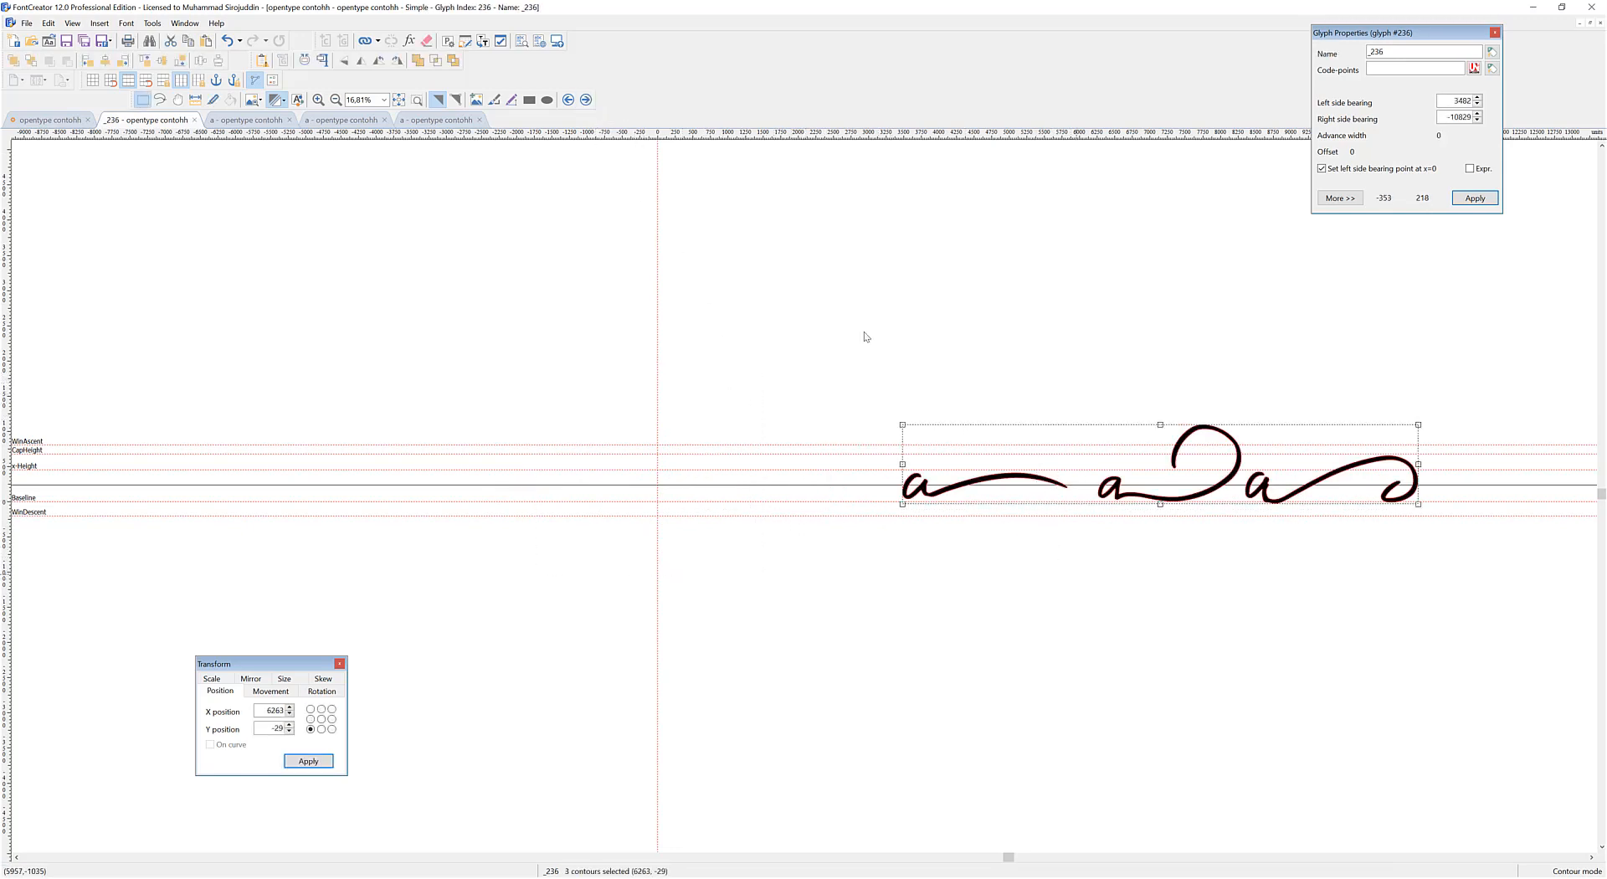
pyautogui.hotkey('ctrl', 'x')
# Place the a with the large looped swash in glyph _237 and the last swash a in glyph _238
pyautogui.click(585, 100)
pyautogui.hotkey('ctrl', 'v')
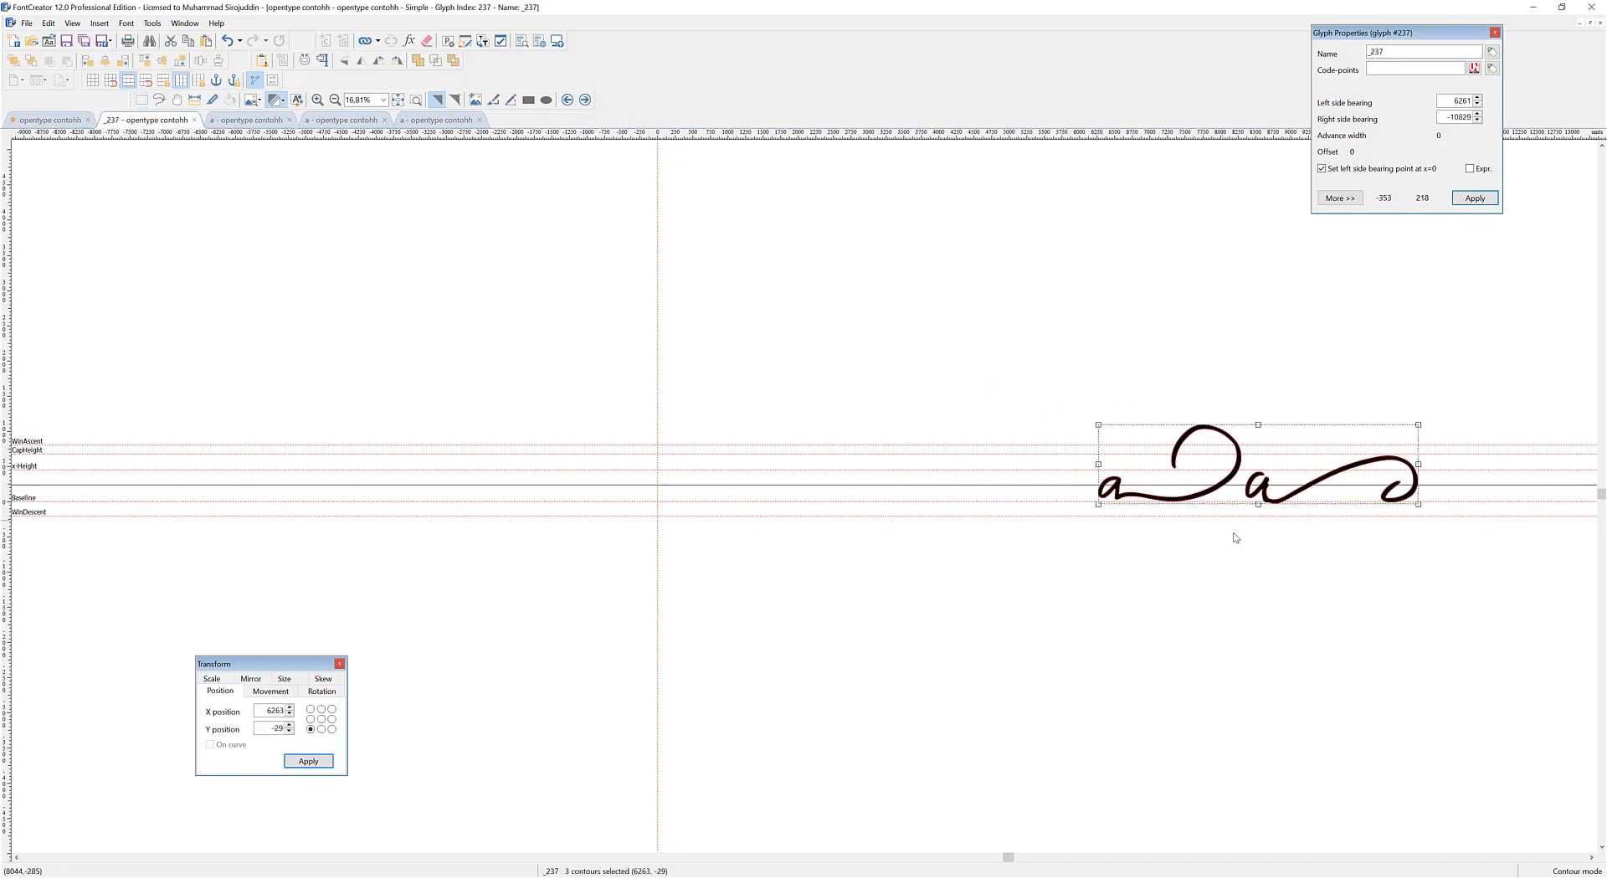
pyautogui.moveTo(1237, 539); pyautogui.dragTo(957, 364)
pyautogui.hotkey('ctrl', 'x')
pyautogui.click(586, 99)
pyautogui.hotkey('ctrl', 'v')
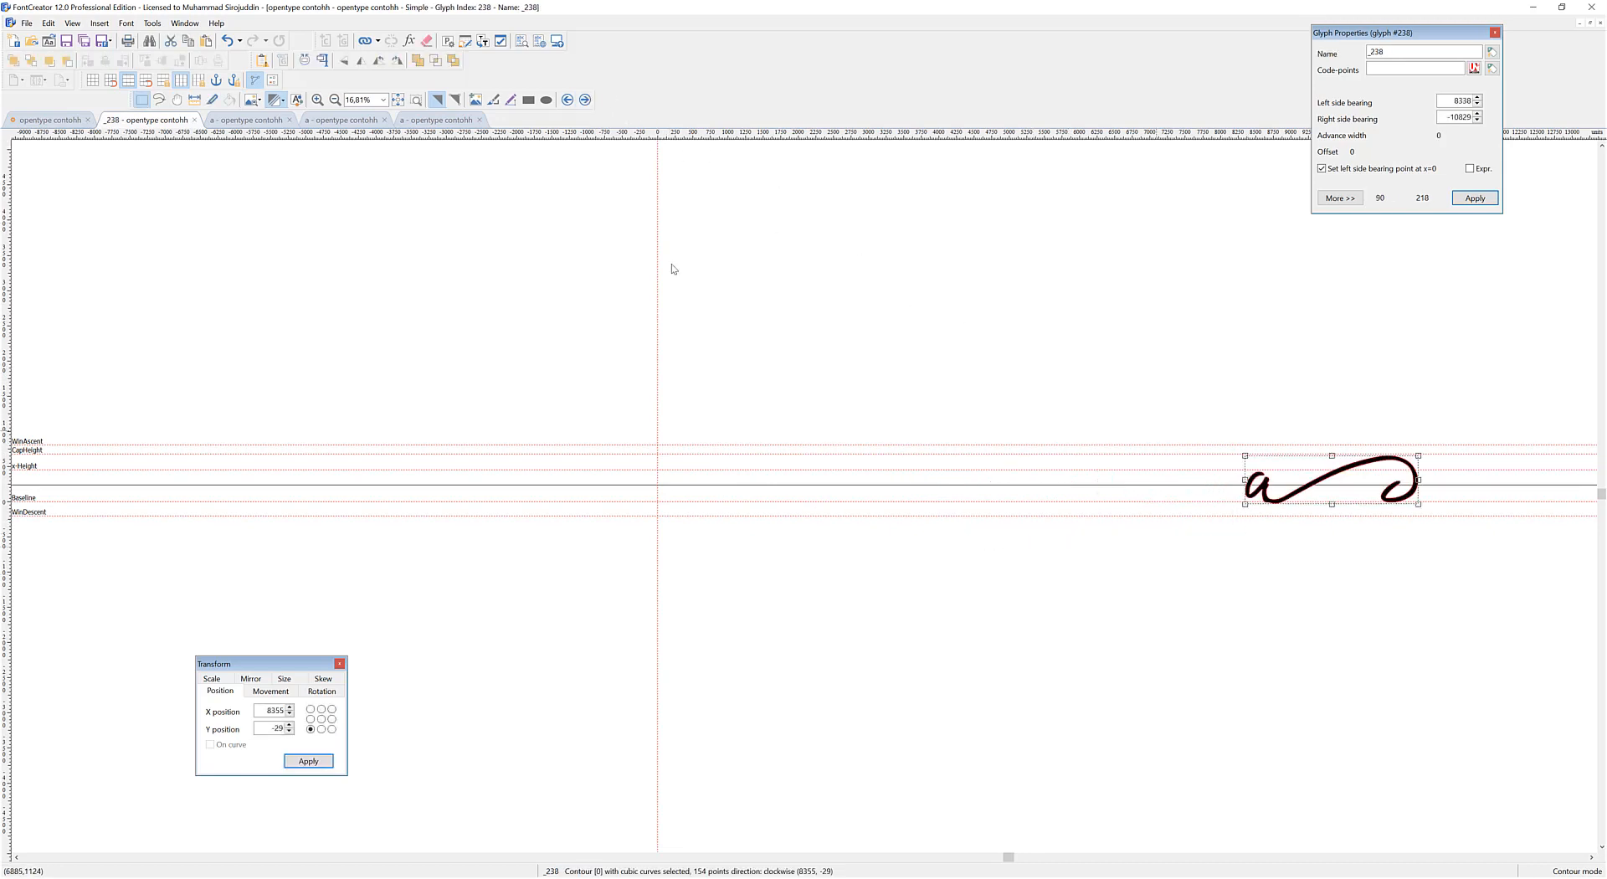
# Close all open glyph editing windows and return to the glyph overview
pyautogui.click(288, 120)
pyautogui.click(289, 119)
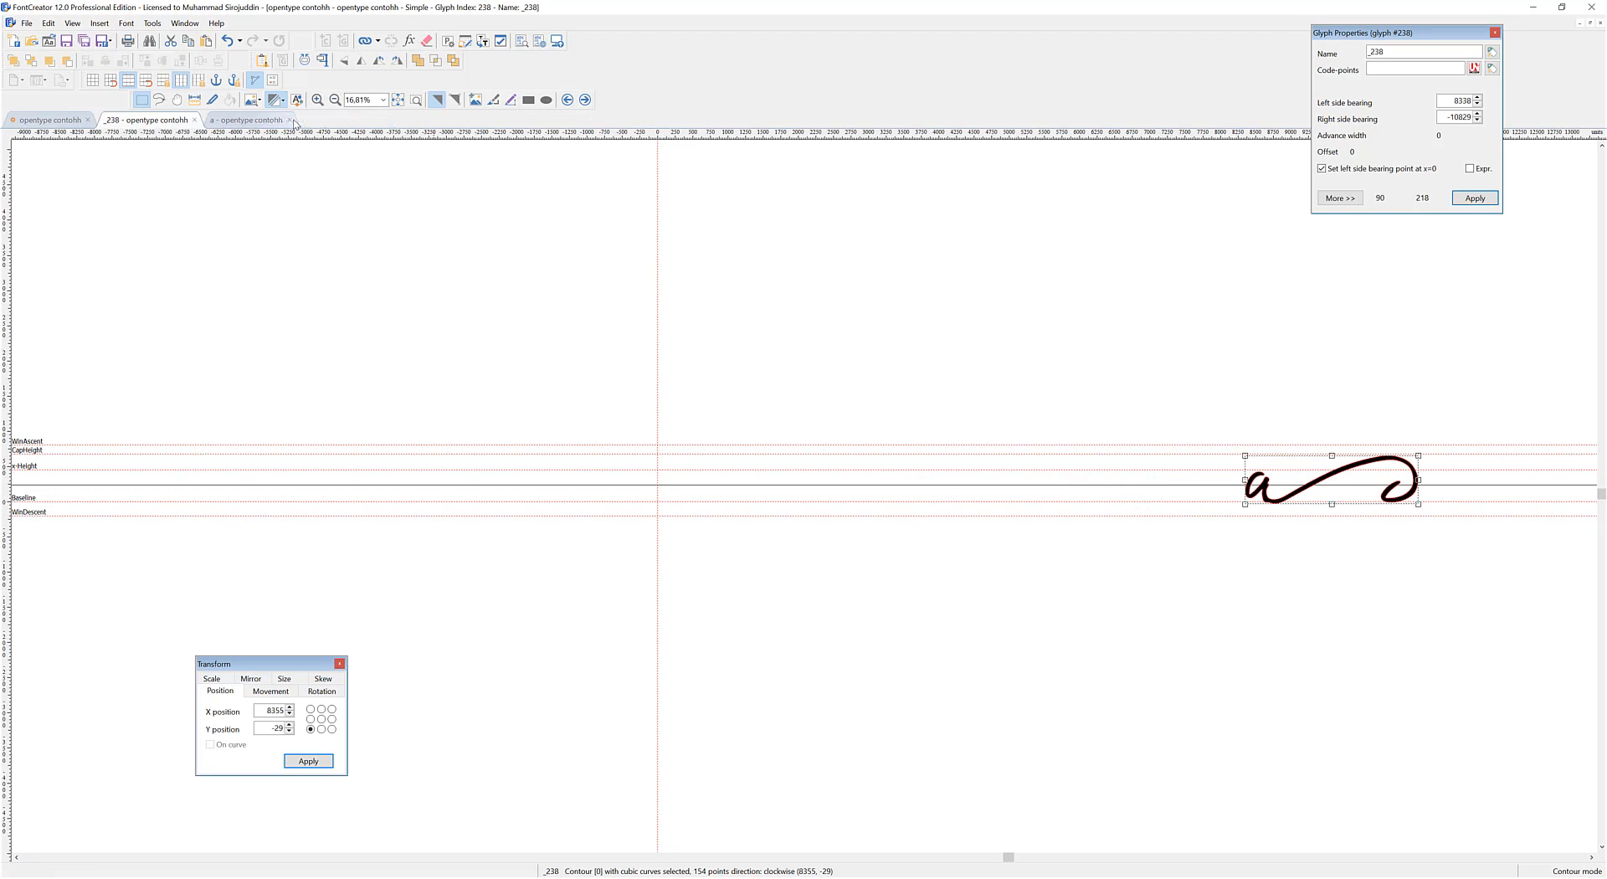
pyautogui.click(289, 120)
pyautogui.click(195, 119)
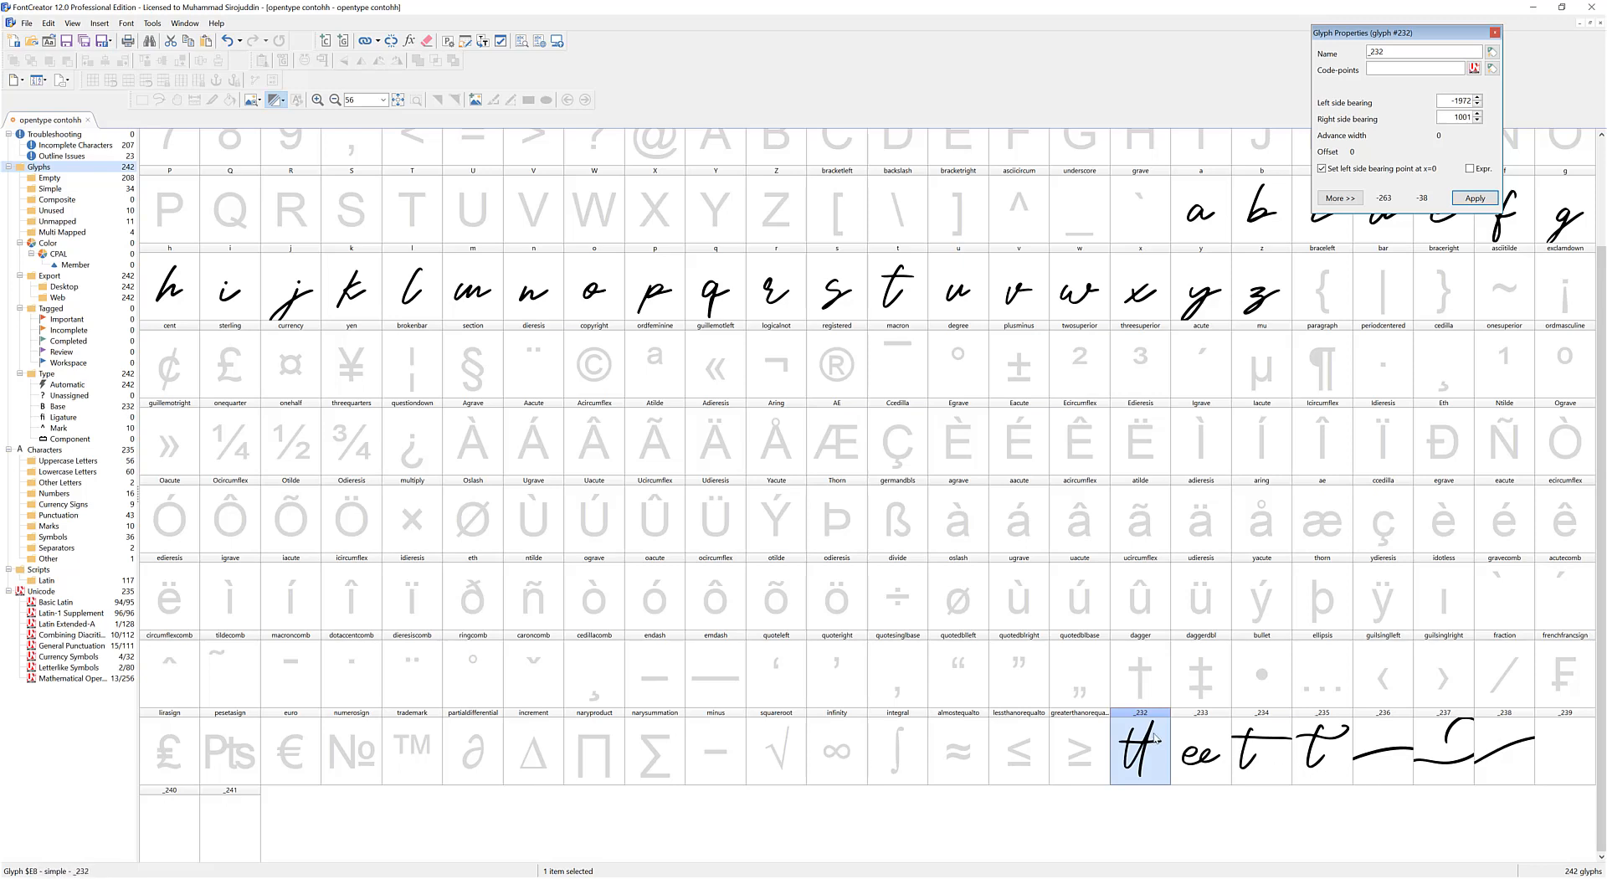
pyautogui.click(1500, 753)
pyautogui.click(1136, 752)
pyautogui.click(1076, 752)
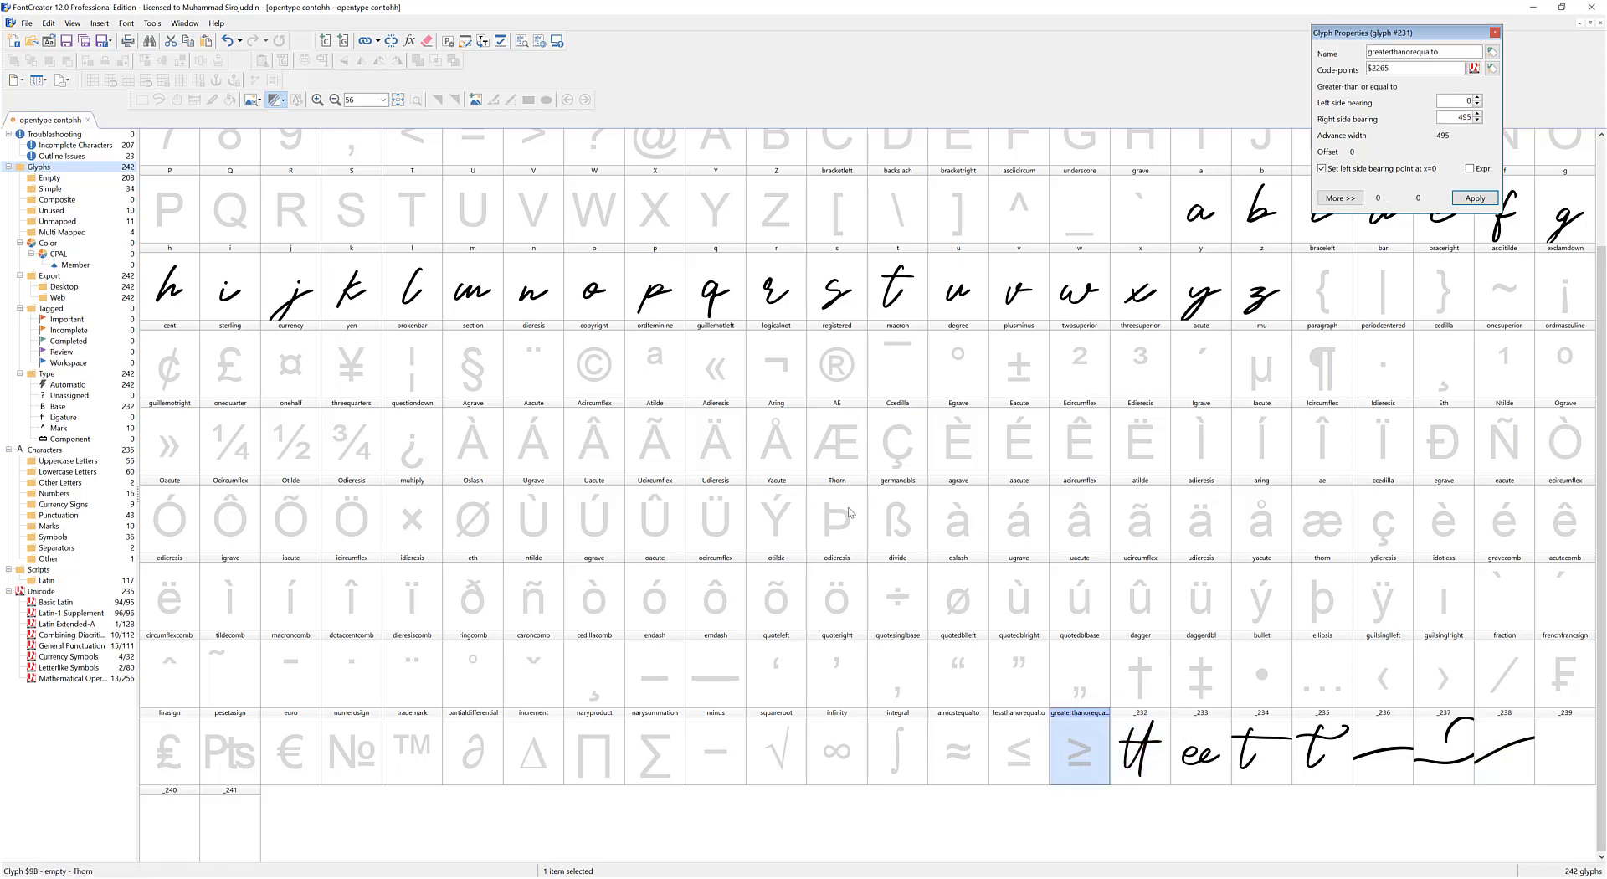
pyautogui.click(645, 368)
pyautogui.scroll(2, 551, 279)
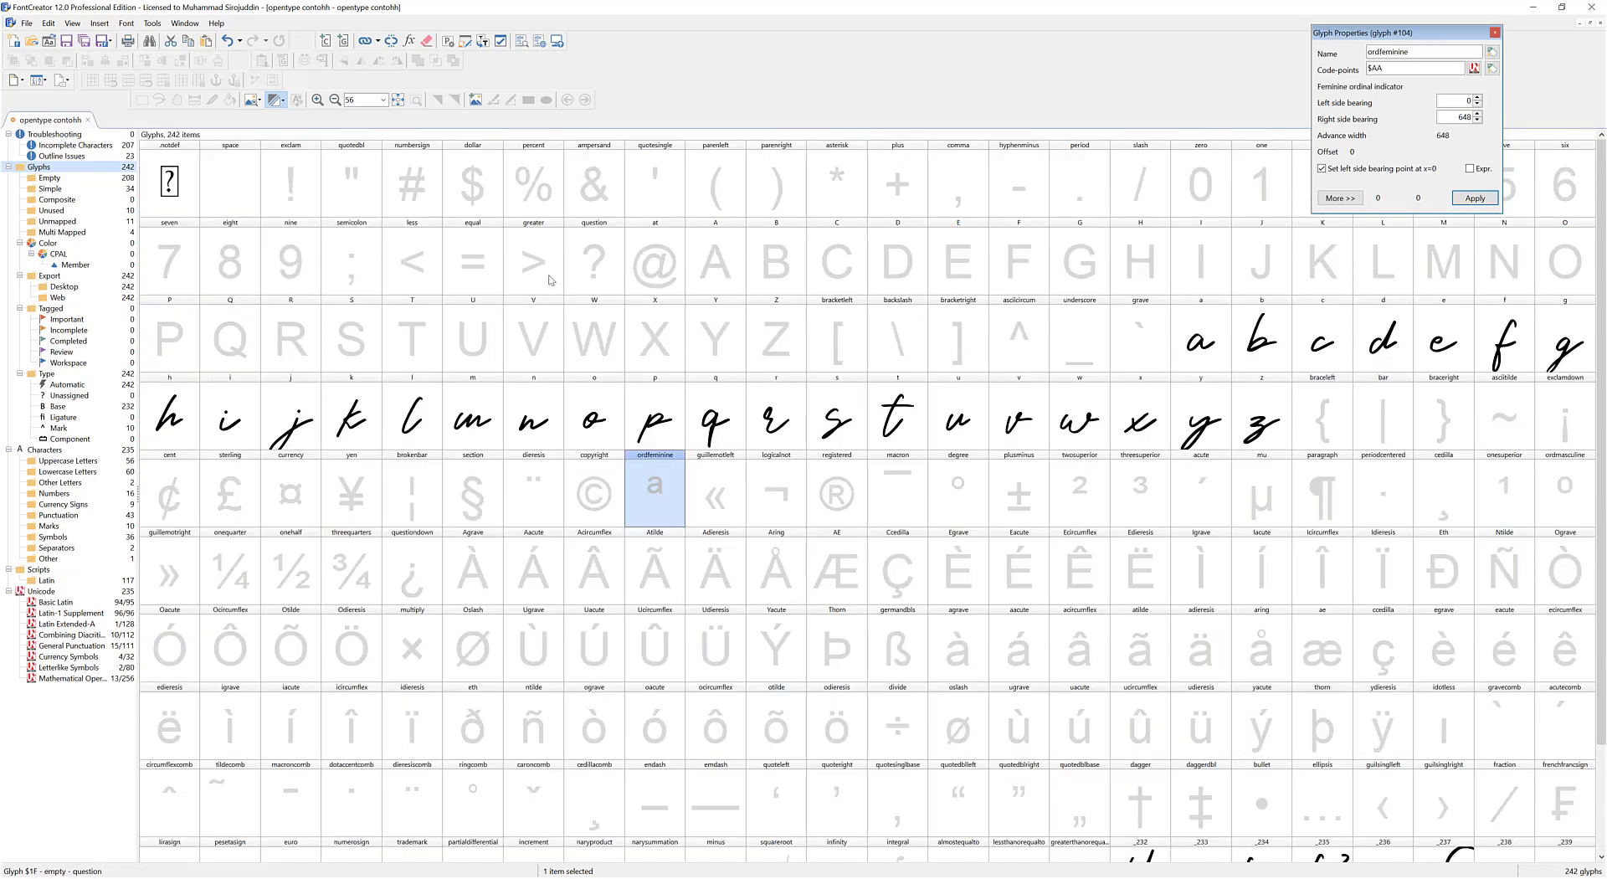
# Rename the tt ligature glyph _232 as t_t
pyautogui.scroll(-2, 871, 394)
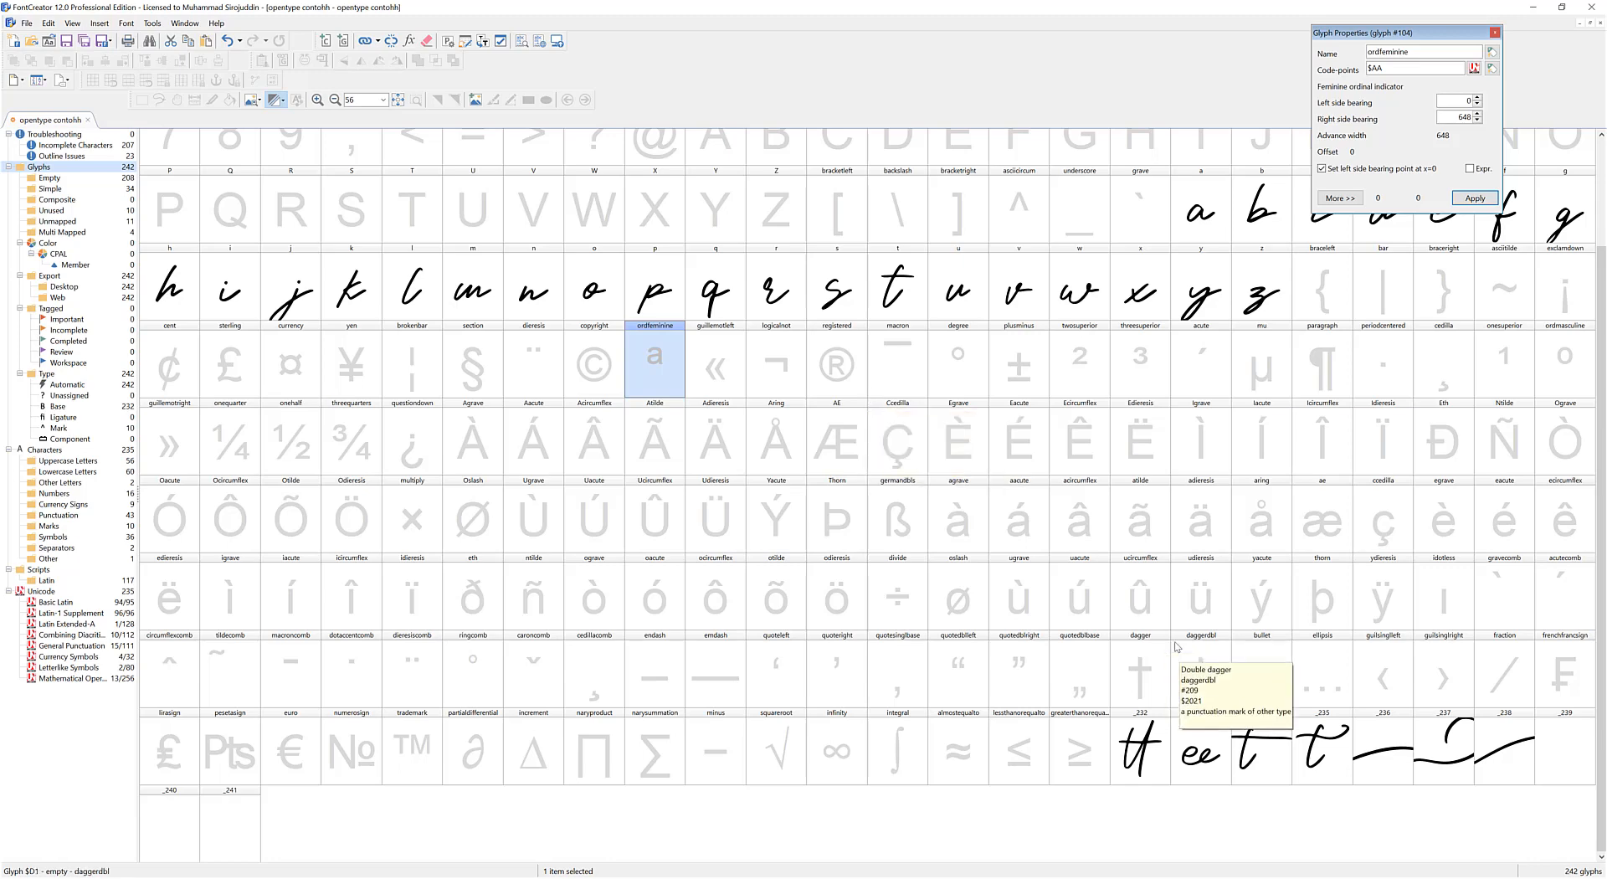
pyautogui.click(1130, 738)
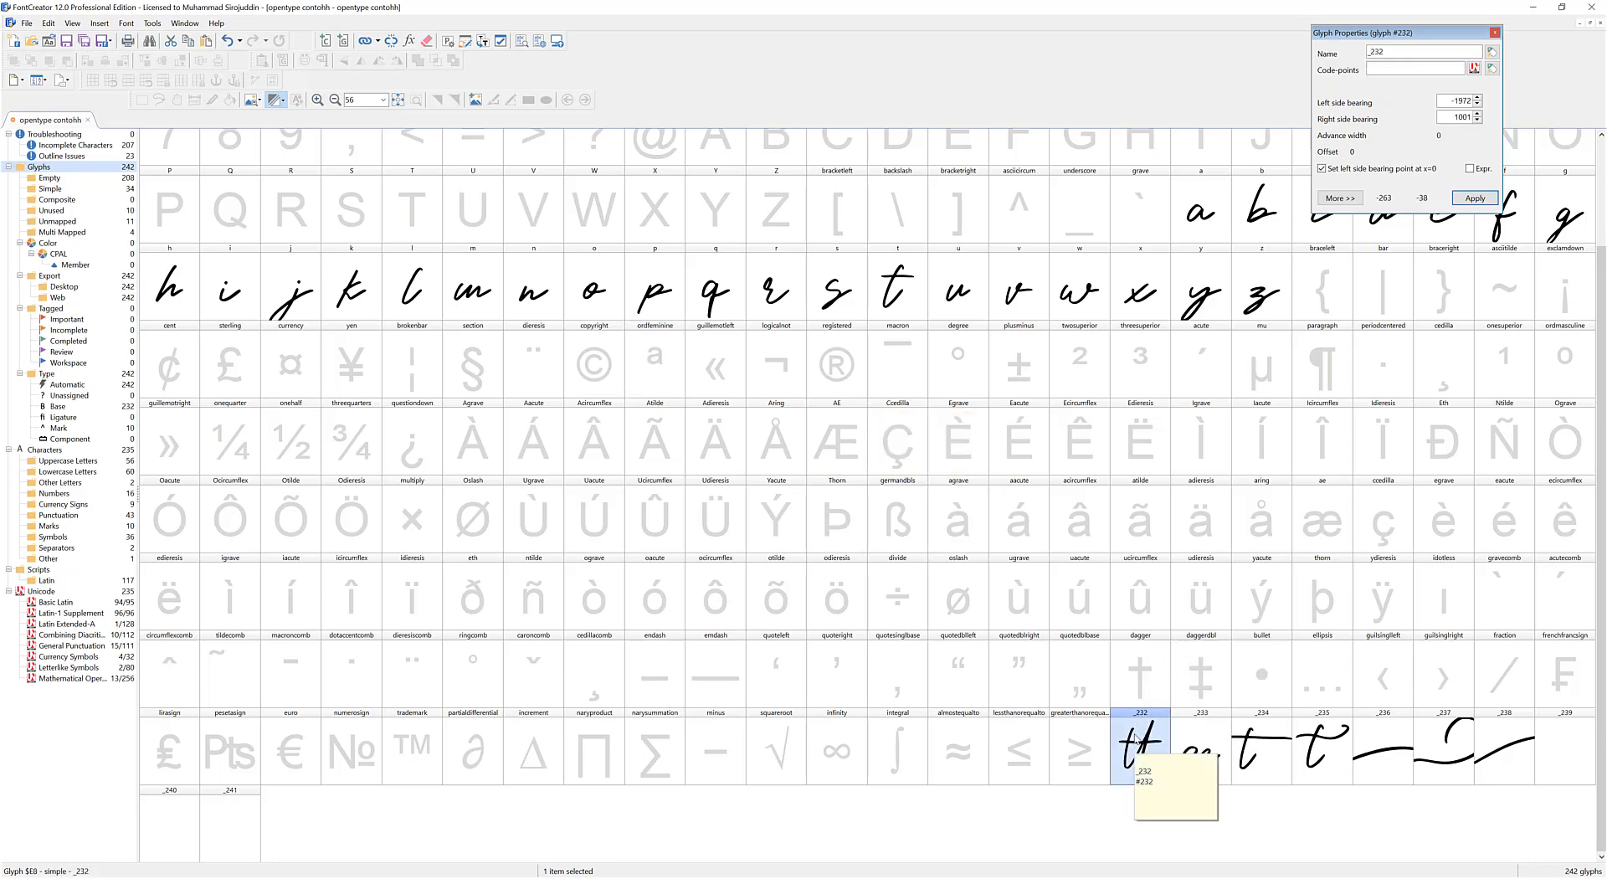
pyautogui.click(1180, 809)
pyautogui.click(1140, 751)
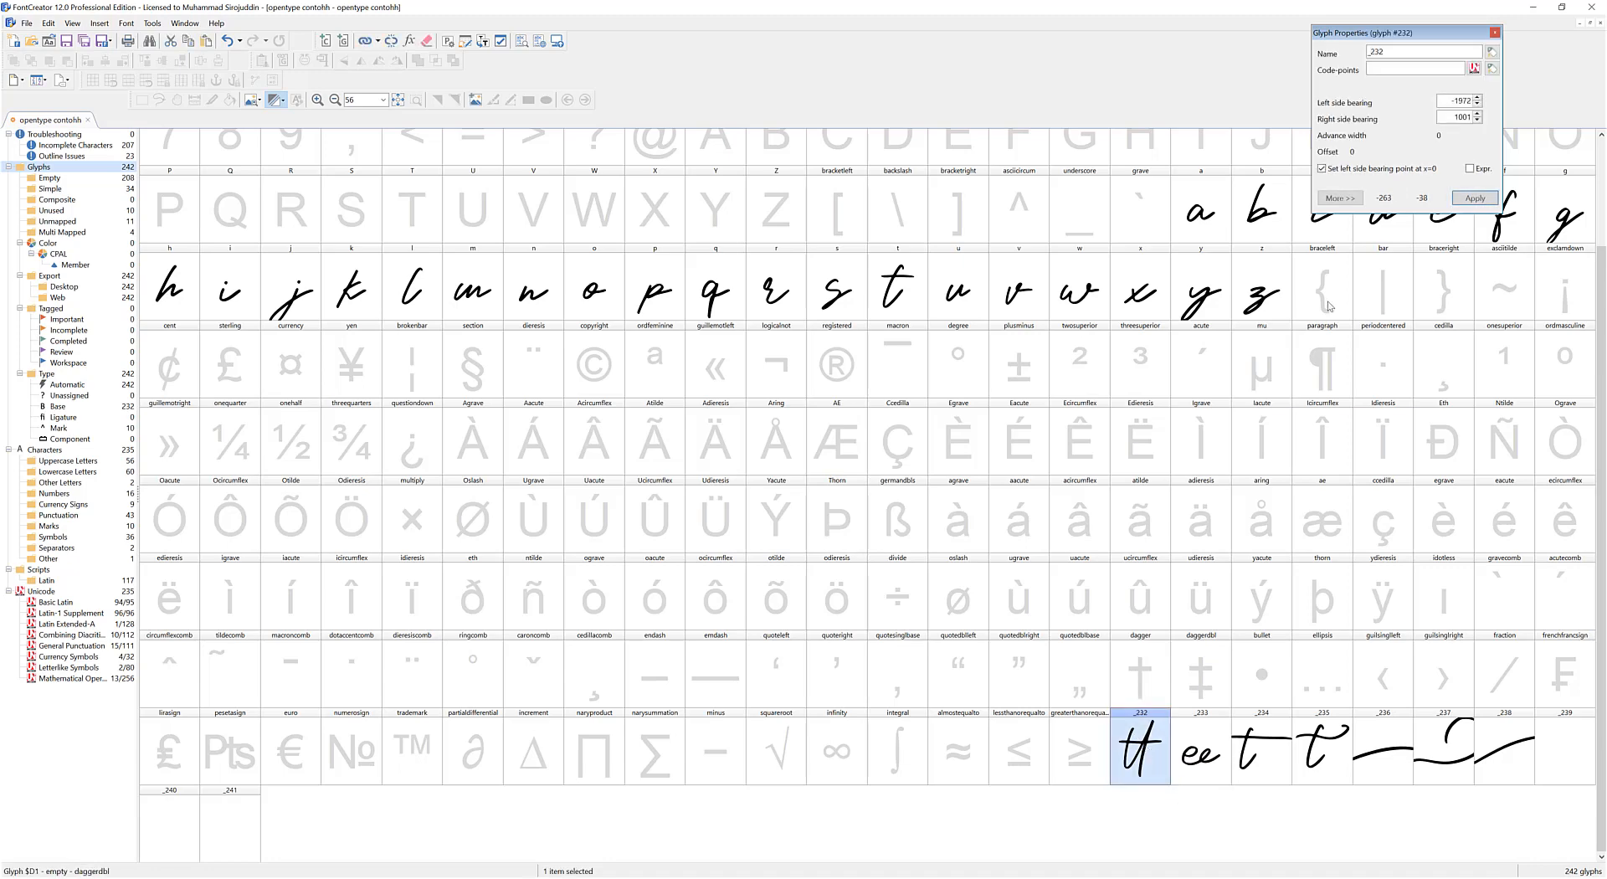
pyautogui.moveTo(1389, 32); pyautogui.dragTo(692, 574)
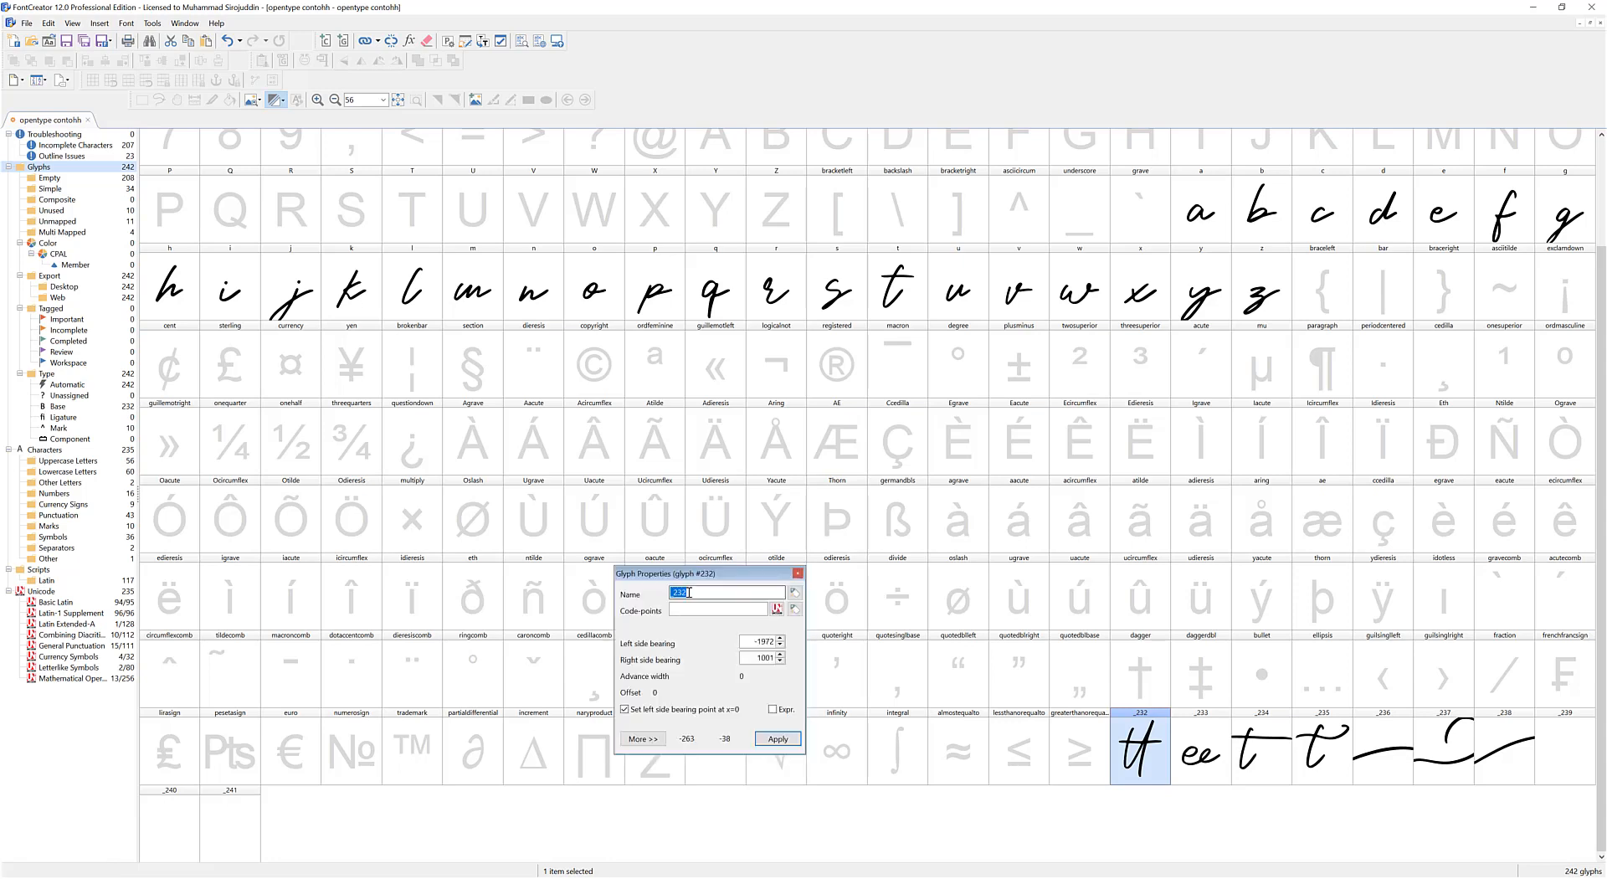
pyautogui.doubleClick(667, 591)
pyautogui.click(777, 738)
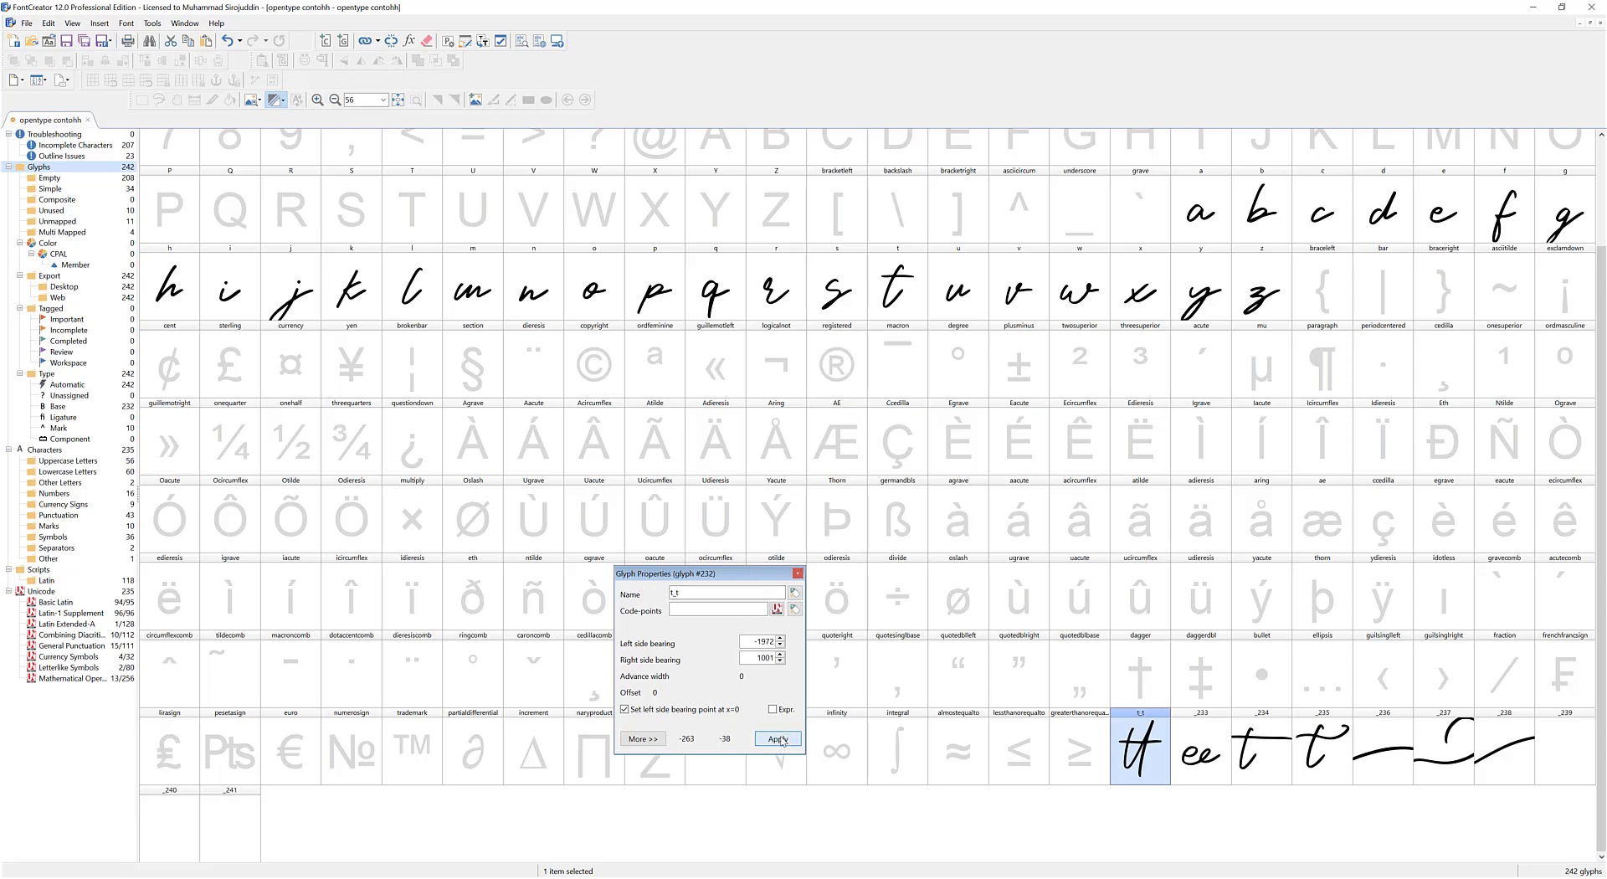
# Rename the ee ligature glyph _233 as e_e
pyautogui.click(1203, 753)
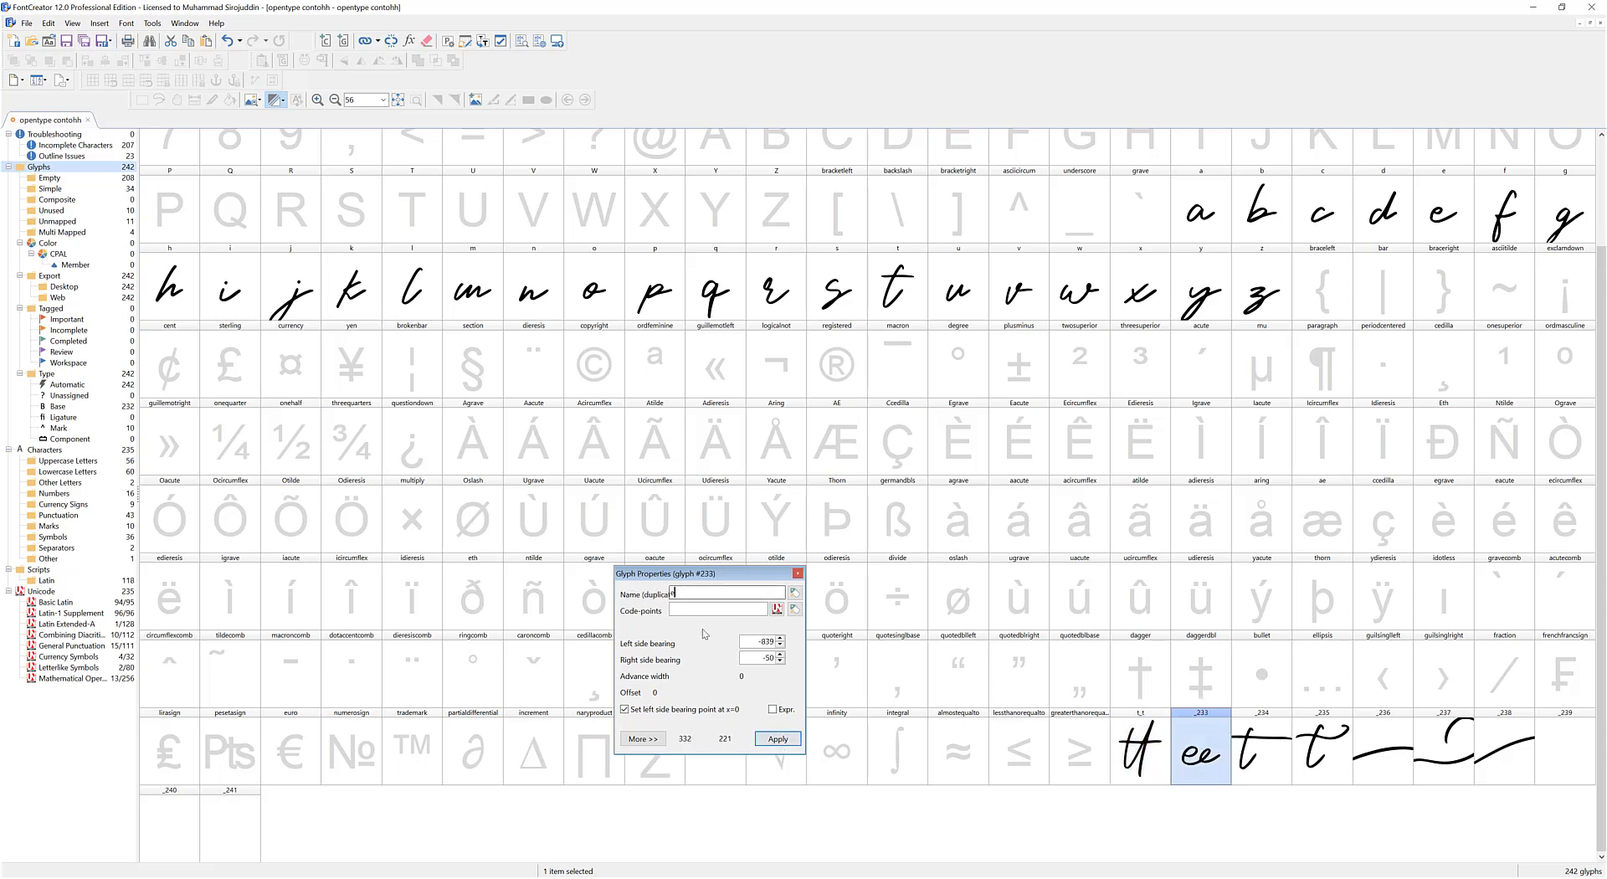
pyautogui.write('_e')
pyautogui.click(778, 738)
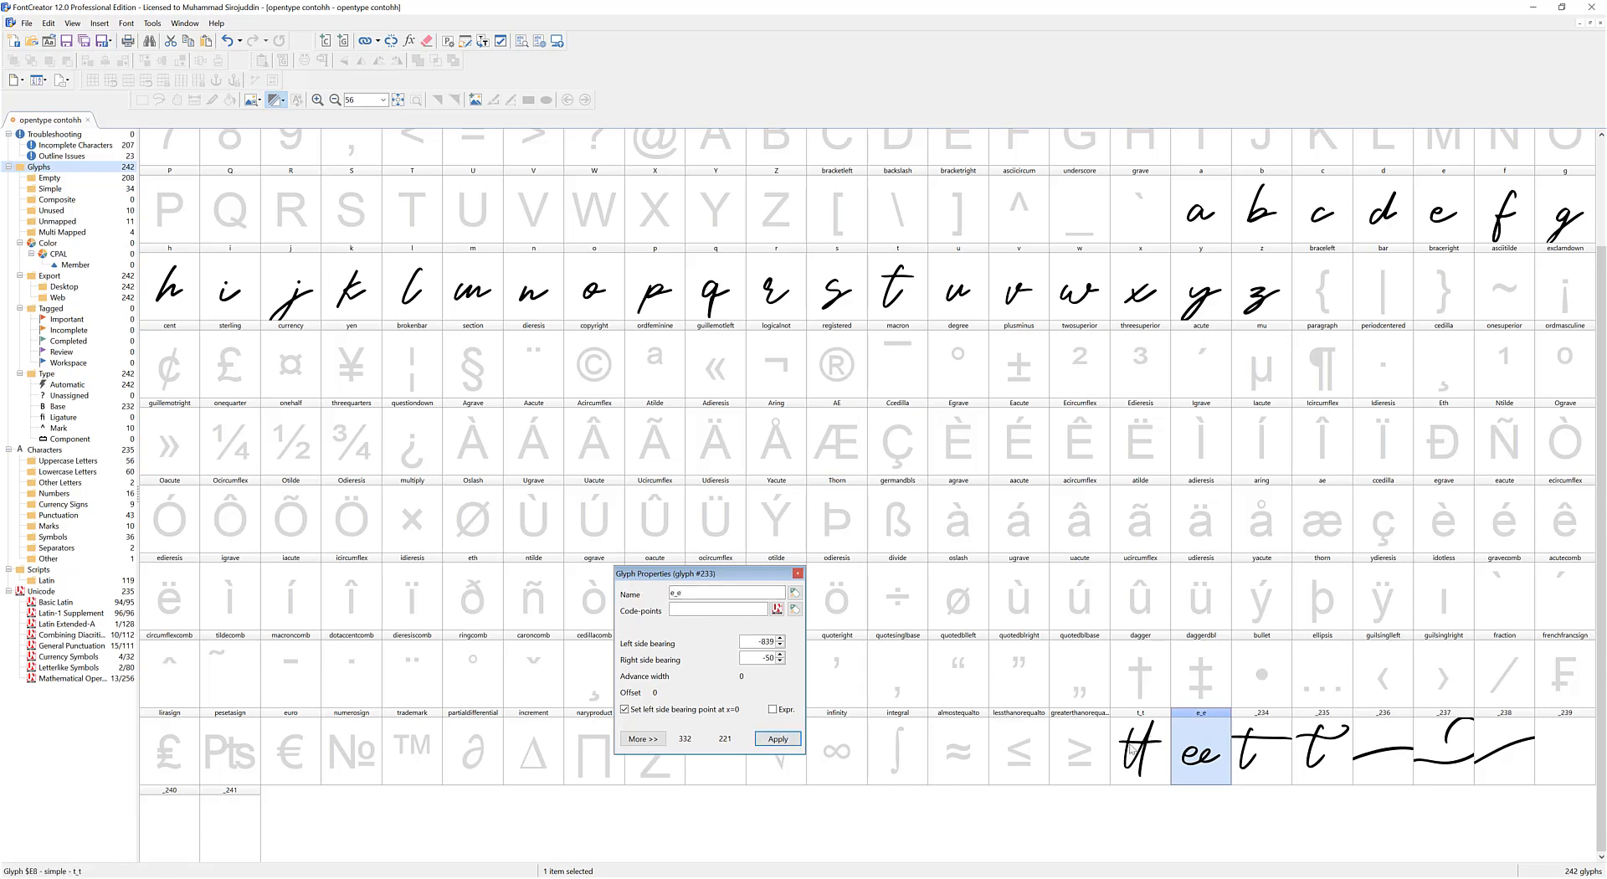
# Rename glyph _234, the t with the long crossbar, as t.salt
pyautogui.click(1249, 752)
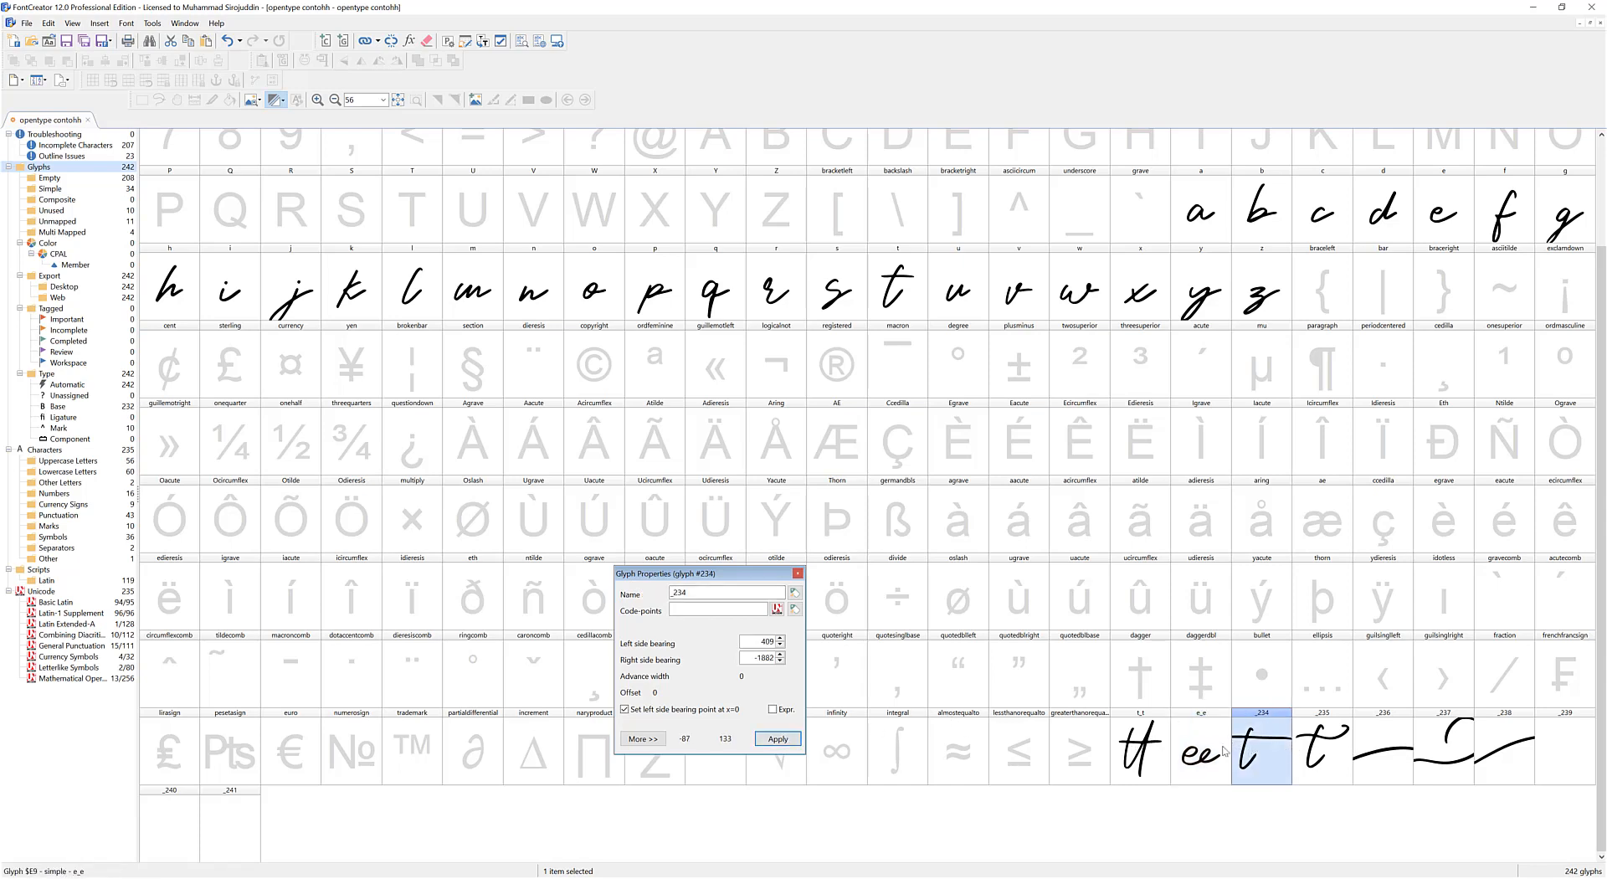
pyautogui.doubleClick(678, 591)
pyautogui.press('BackSpace')
pyautogui.write('t')
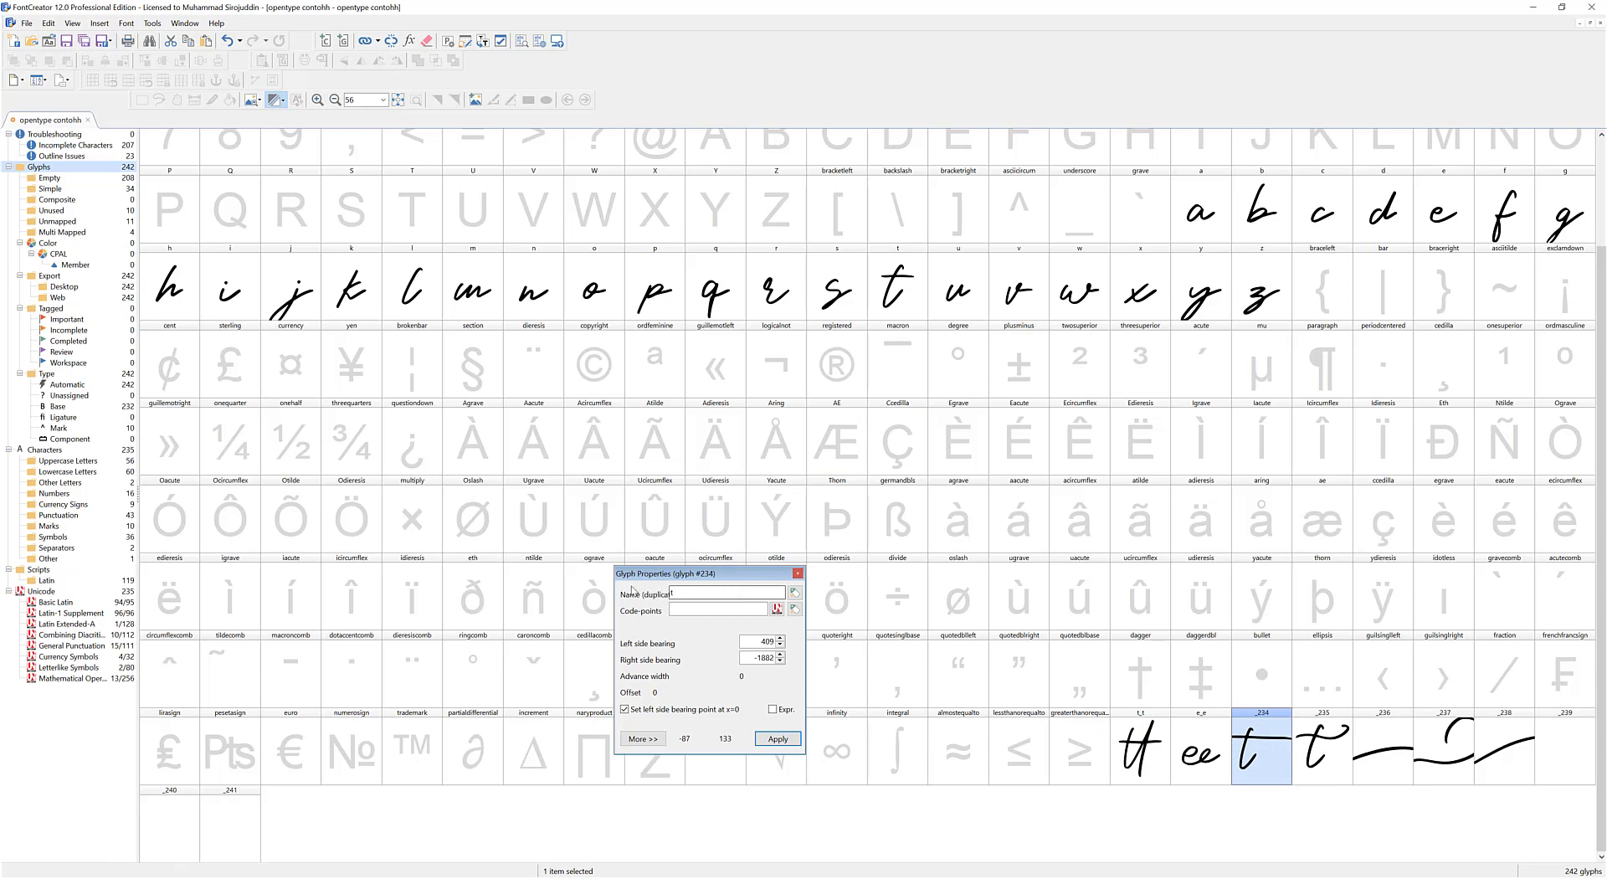
pyautogui.write('.salt')
pyautogui.click(778, 738)
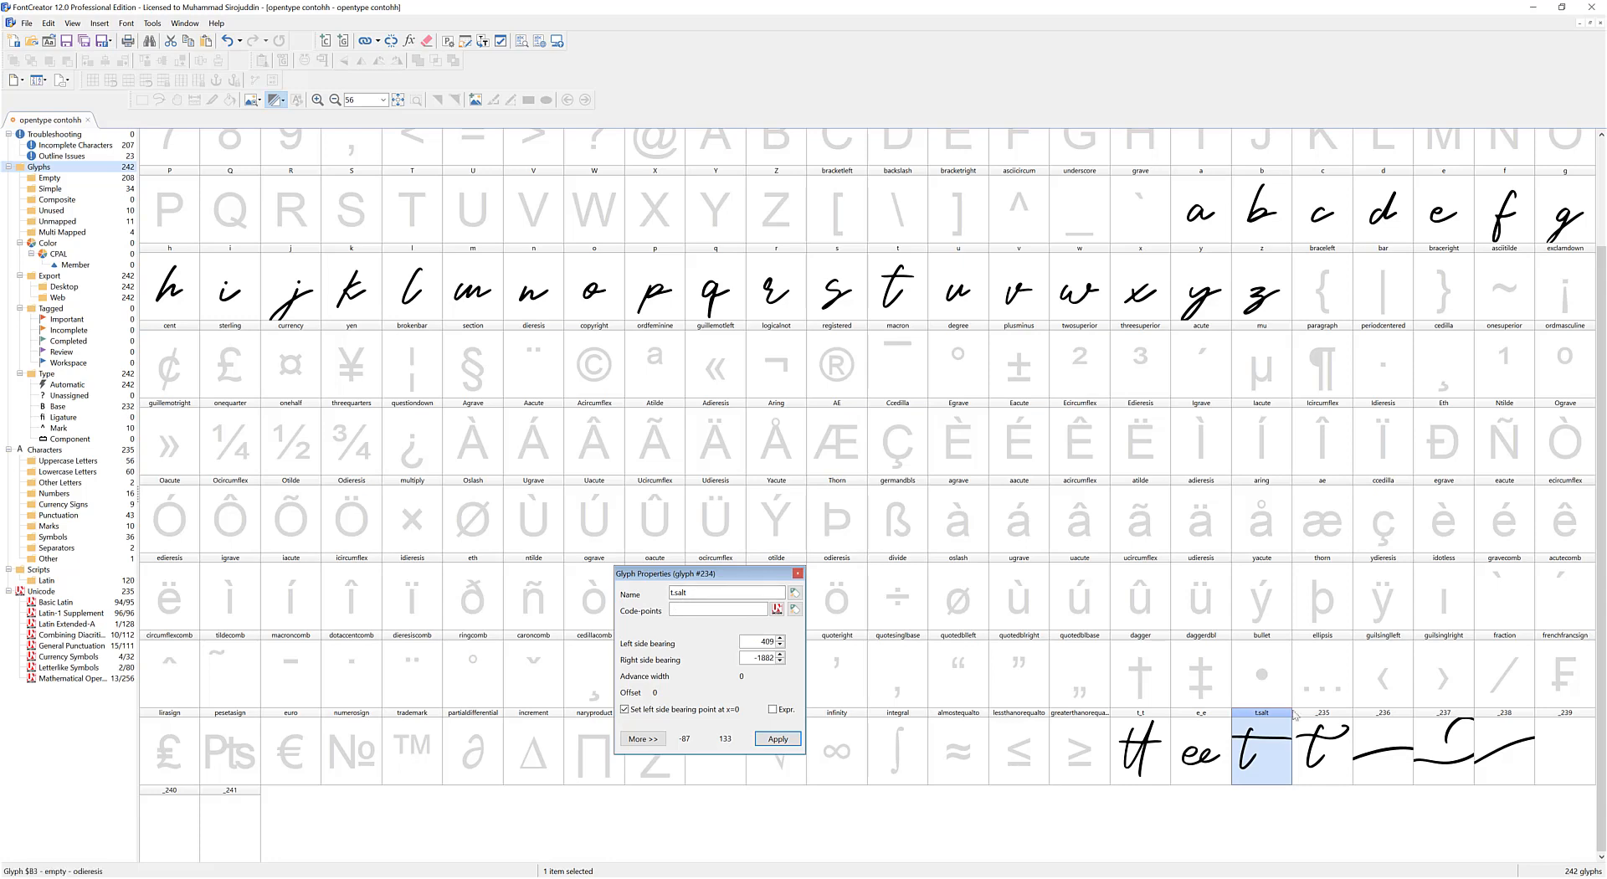
# Rename glyph _235, the curled t, as t.ss01
pyautogui.click(1322, 738)
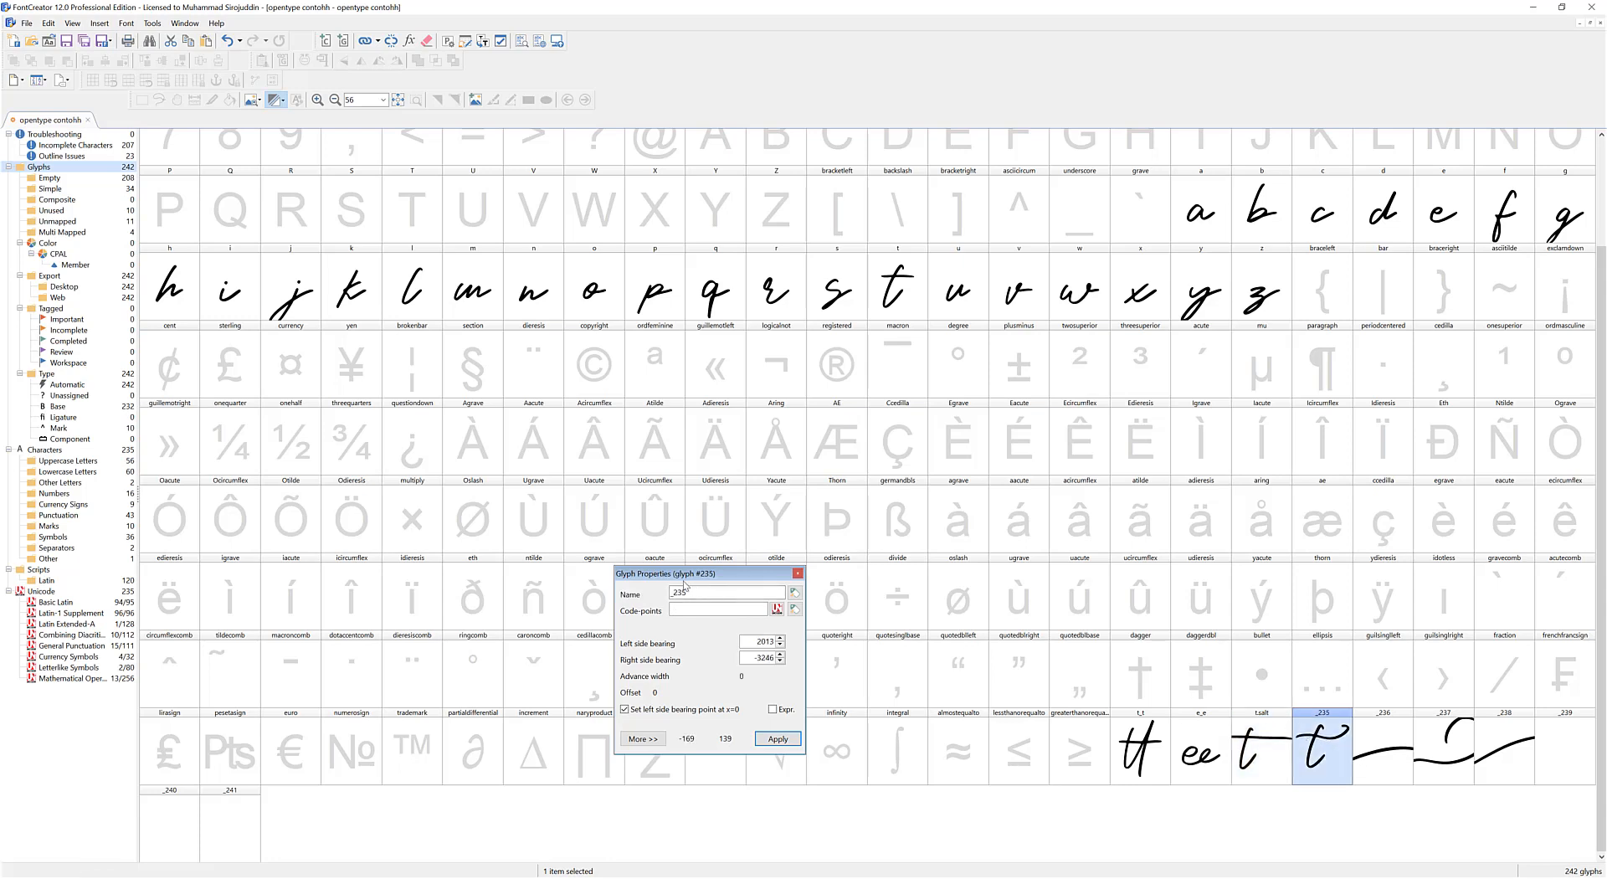
pyautogui.moveTo(688, 592); pyautogui.dragTo(664, 591)
pyautogui.write('ss')
pyautogui.press('BackSpace')
pyautogui.press('BackSpace')
pyautogui.write('s.')
pyautogui.click(778, 738)
# Rename glyph _236, the a with the long straight swash, as a.swsh
pyautogui.click(1383, 747)
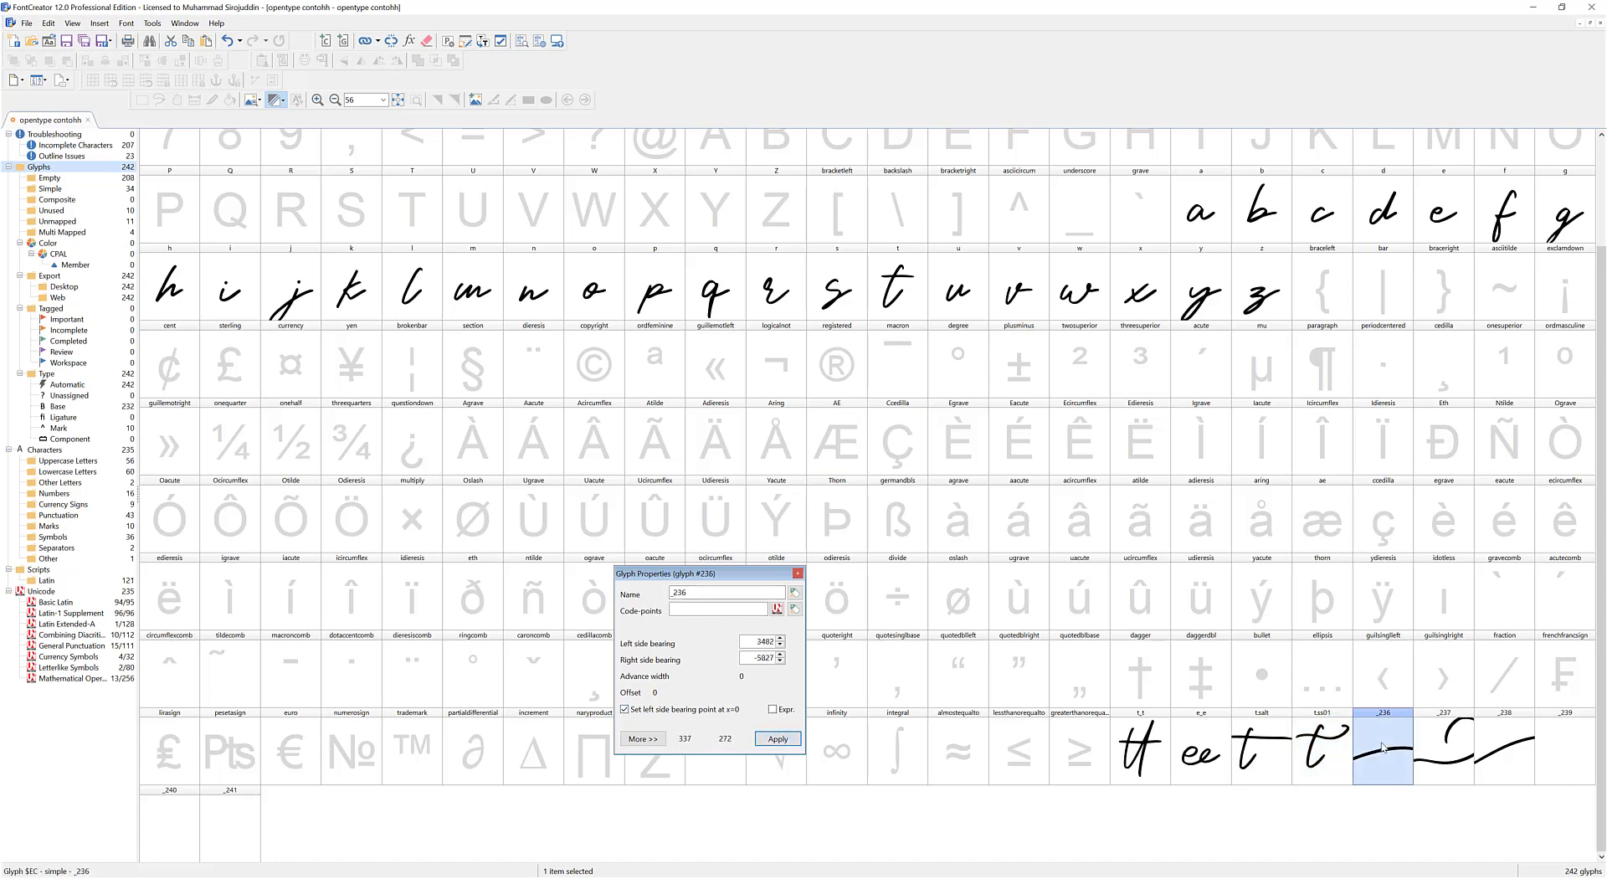
pyautogui.doubleClick(695, 592)
pyautogui.write('a.swsh')
pyautogui.click(778, 738)
# Rename glyph _237, the a with the large looped swash, as a.ss01 and briefly check its outline
pyautogui.click(1443, 749)
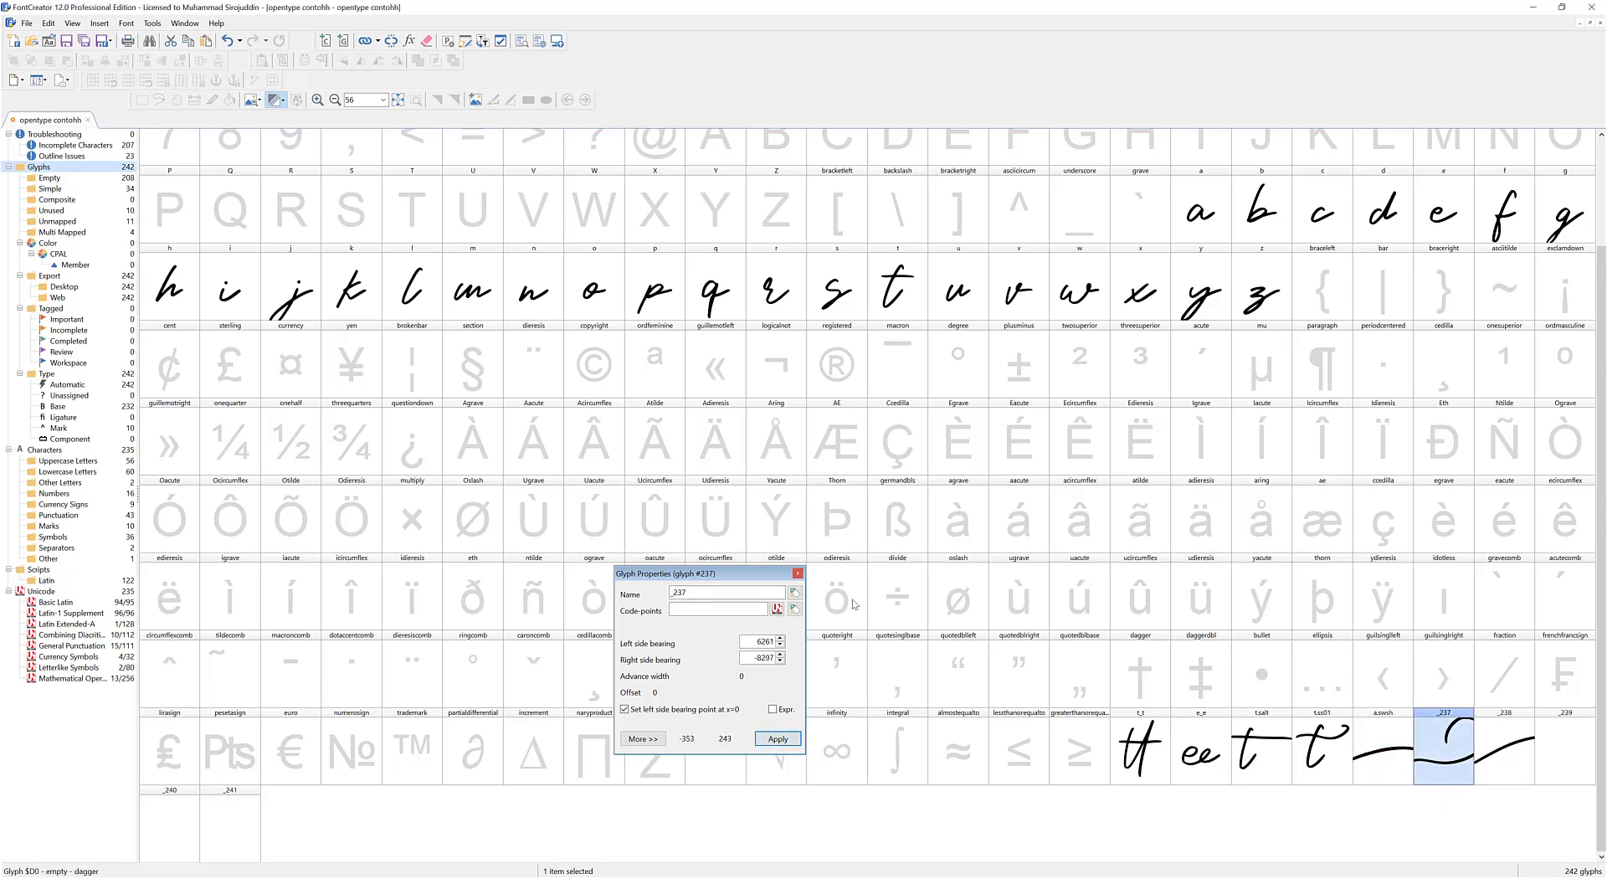
pyautogui.click(627, 576)
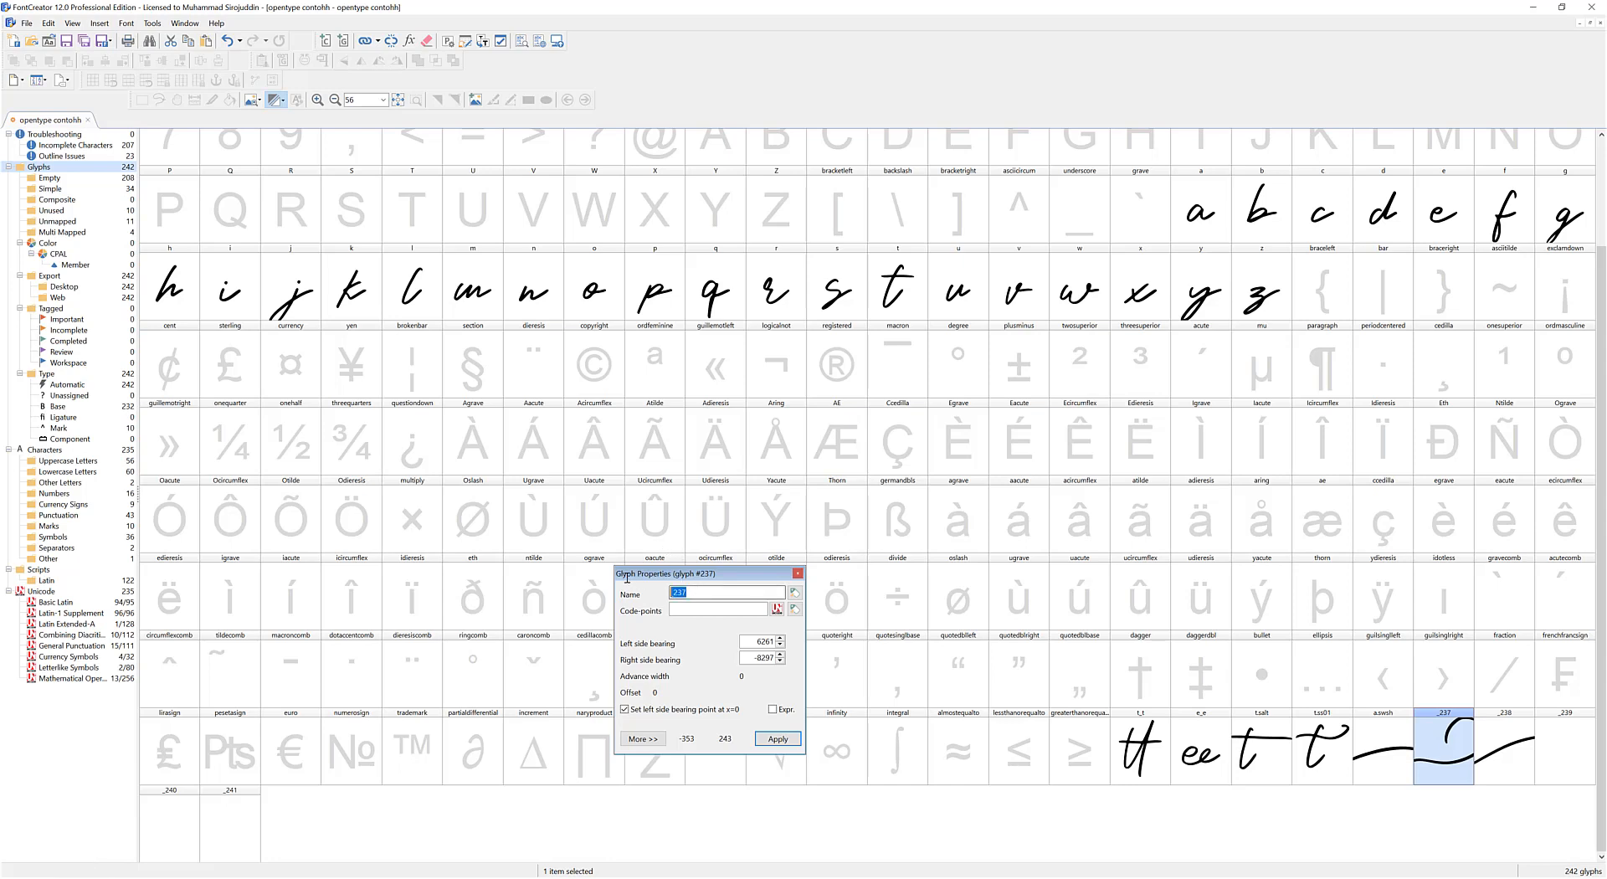
pyautogui.write('a.ss01')
pyautogui.click(777, 738)
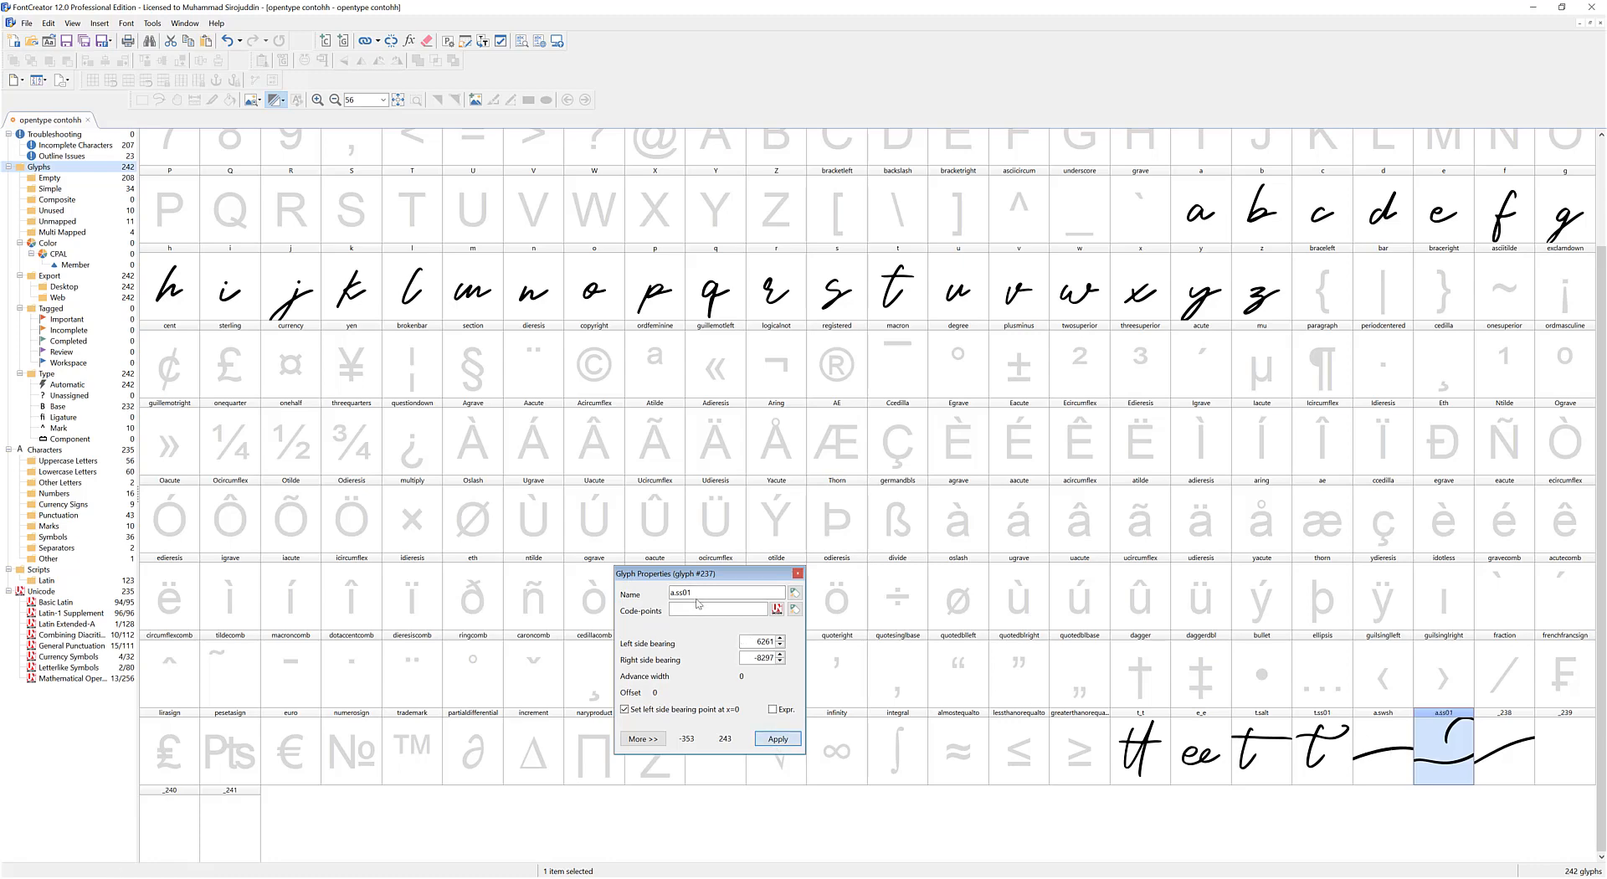
pyautogui.doubleClick(1442, 745)
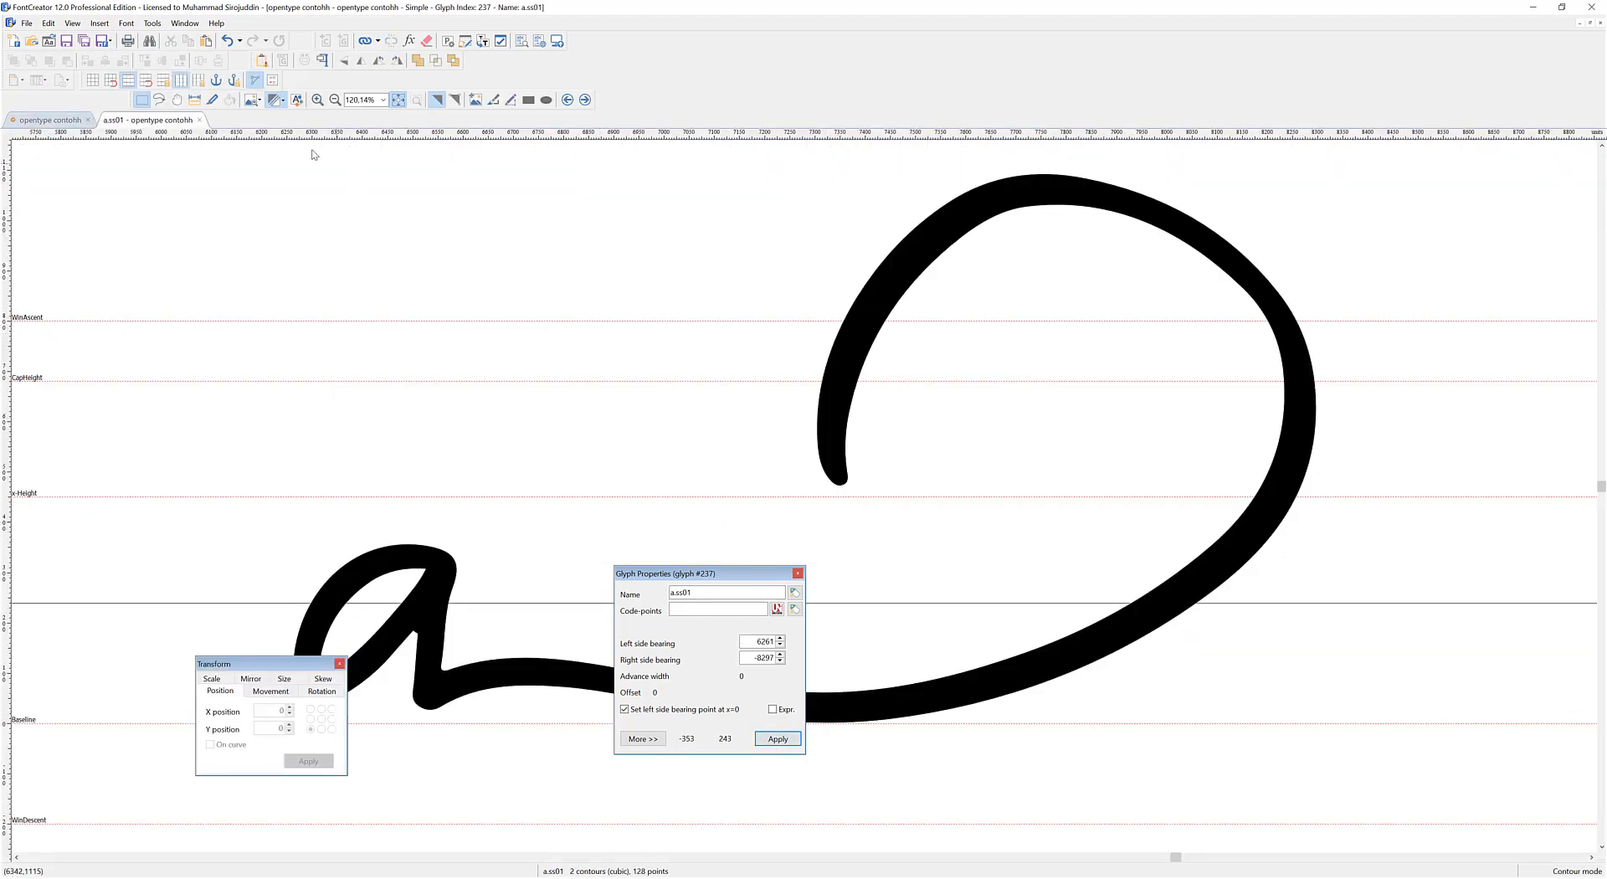
pyautogui.click(201, 119)
# Rename glyph _238, the last swash a, as a.ss02
pyautogui.press('Right')
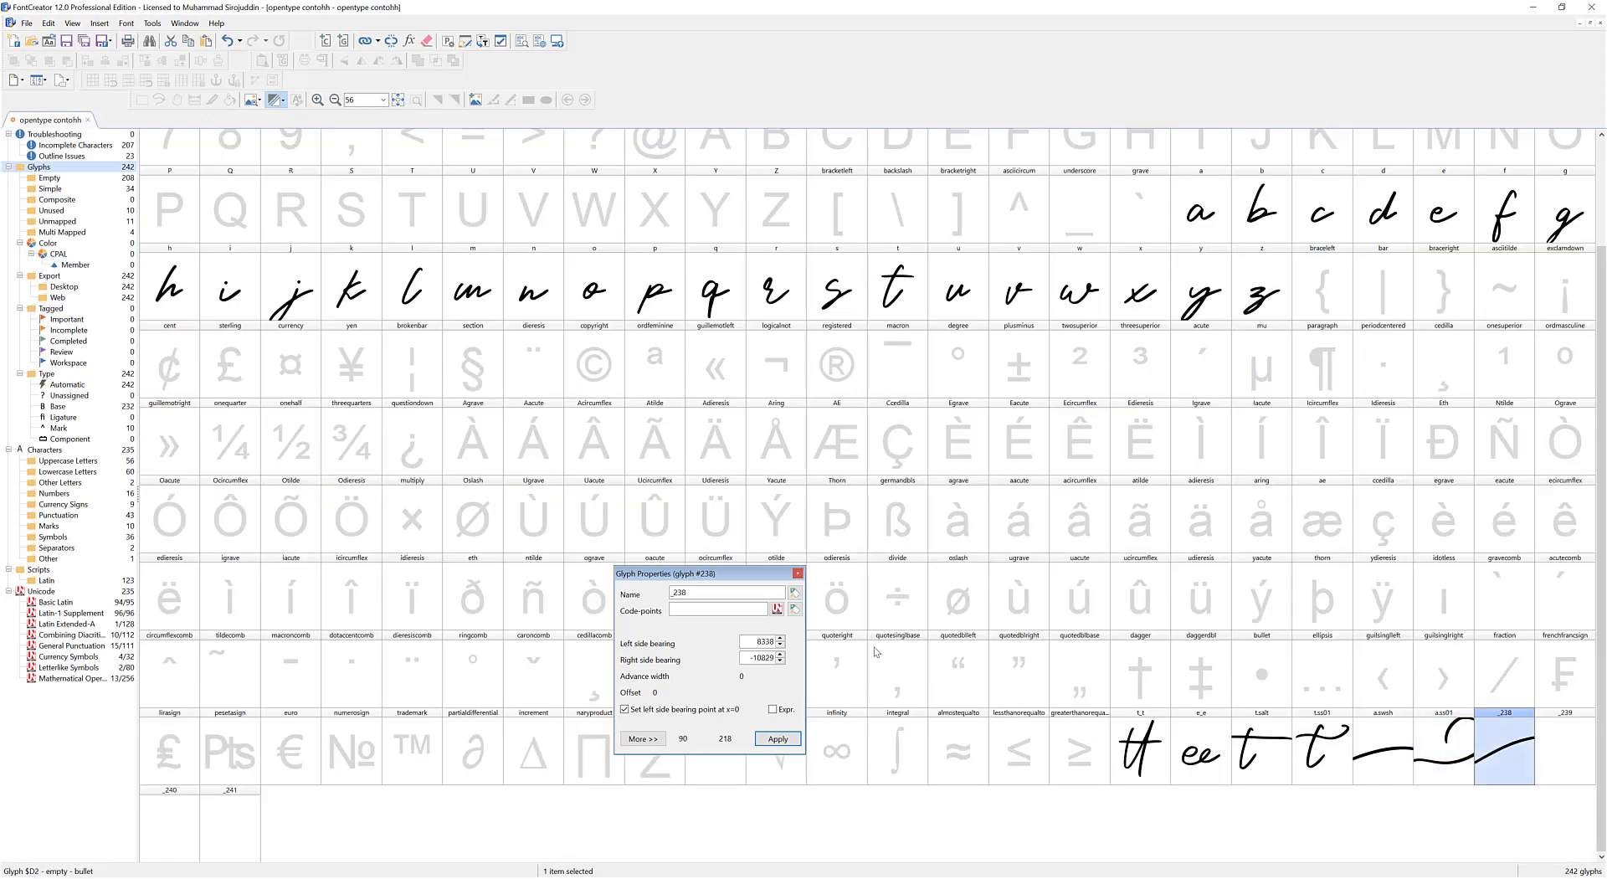
pyautogui.moveTo(694, 591); pyautogui.dragTo(642, 578)
pyautogui.write('a.ss02')
pyautogui.click(777, 738)
# Assign the private-use code point $E000 to glyph t_t and copy the code point
pyautogui.click(1147, 757)
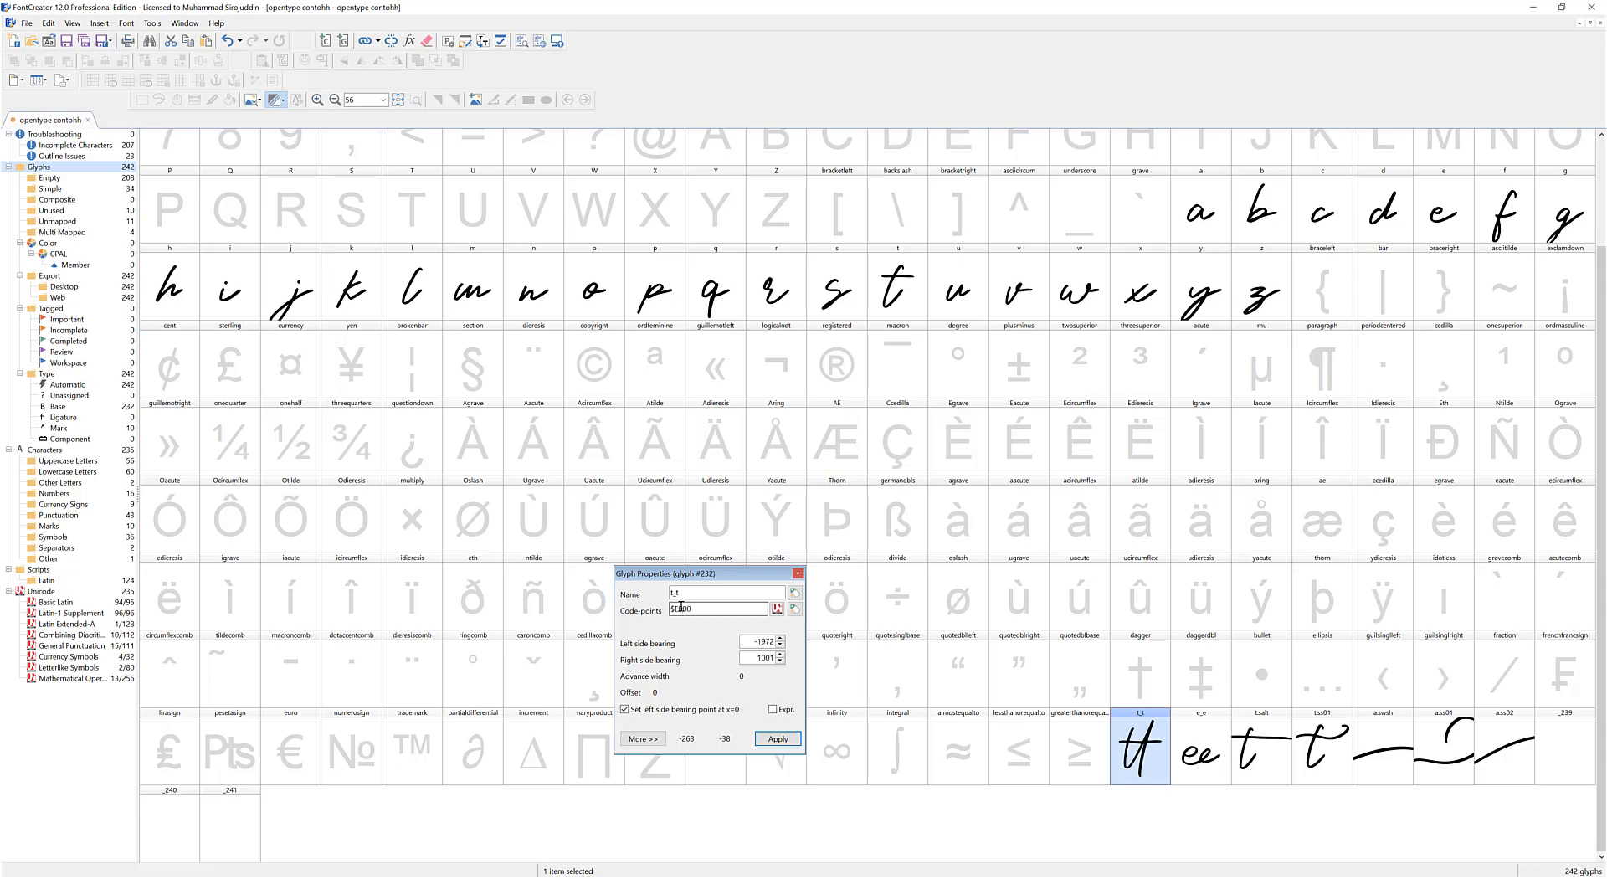
pyautogui.click(772, 736)
pyautogui.doubleClick(678, 610)
pyautogui.click(677, 610)
pyautogui.doubleClick(693, 609)
pyautogui.hotkey('ctrl', 'c')
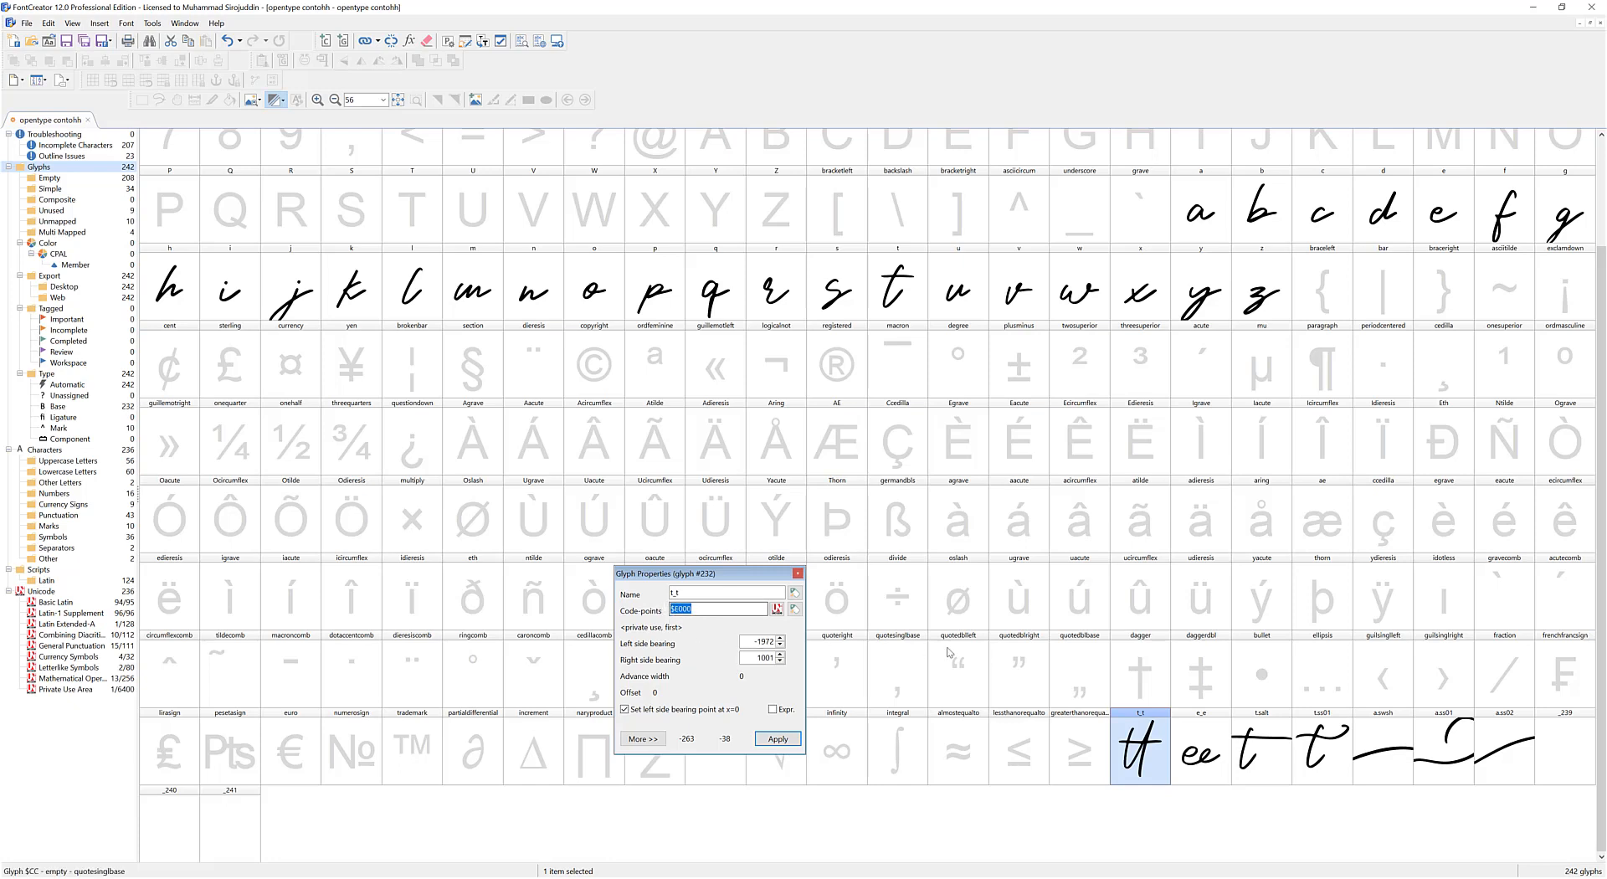
# Paste the copied code point into glyph e_e and change it to $E001
pyautogui.click(1197, 750)
pyautogui.click(681, 608)
pyautogui.hotkey('ctrl', 'v')
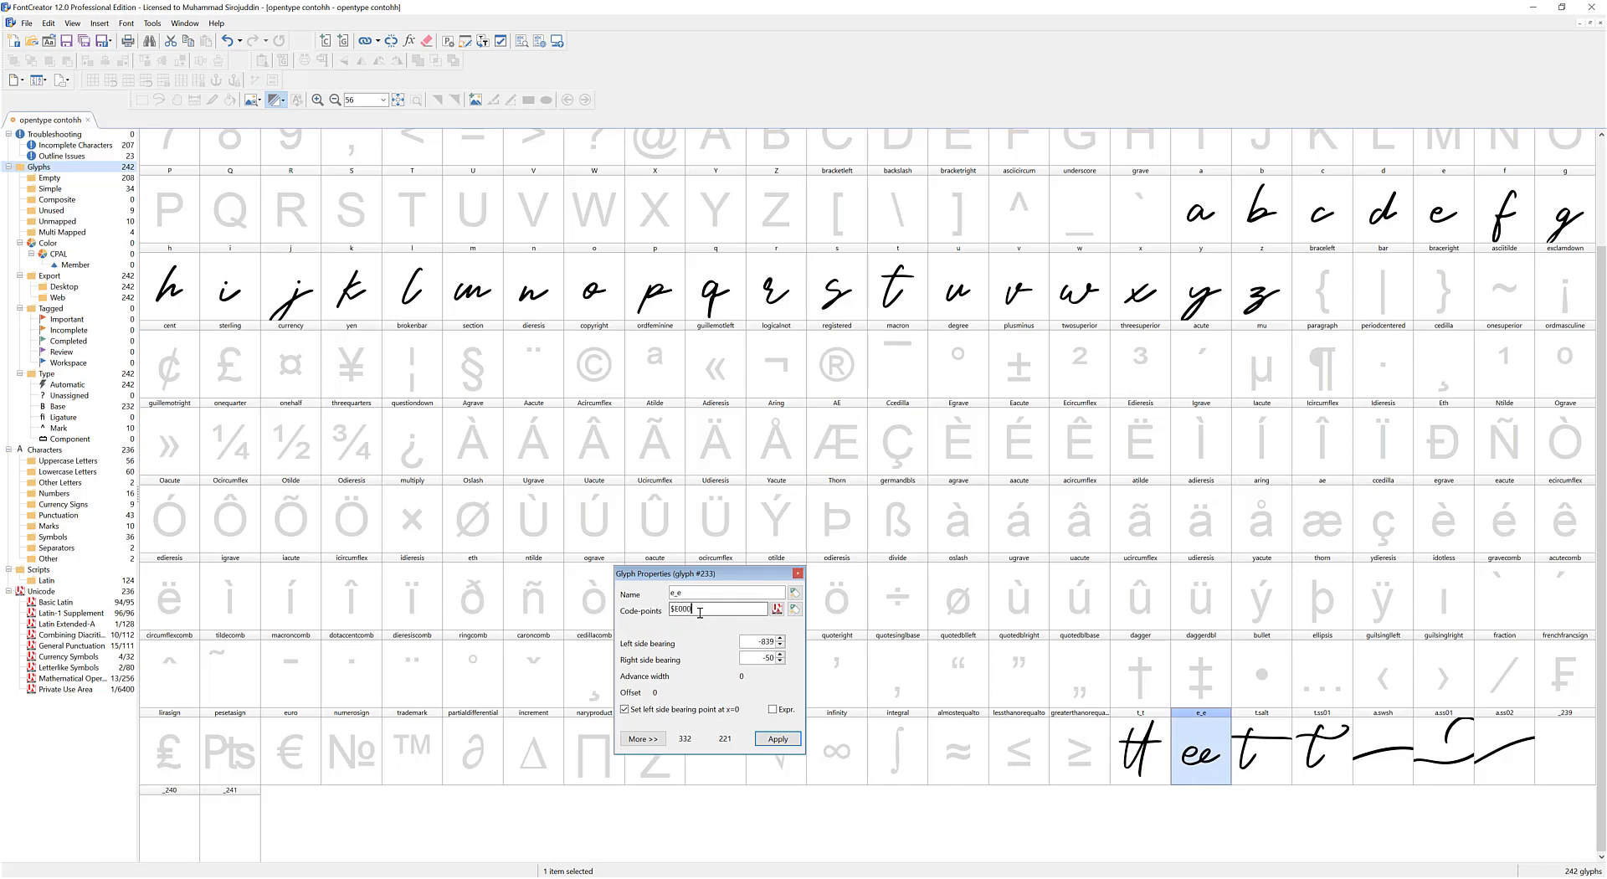
pyautogui.moveTo(696, 610); pyautogui.dragTo(688, 609)
pyautogui.write('1')
pyautogui.click(778, 738)
# Paste the copied code point into glyph t.salt and change it to $E002
pyautogui.click(1272, 749)
pyautogui.click(713, 610)
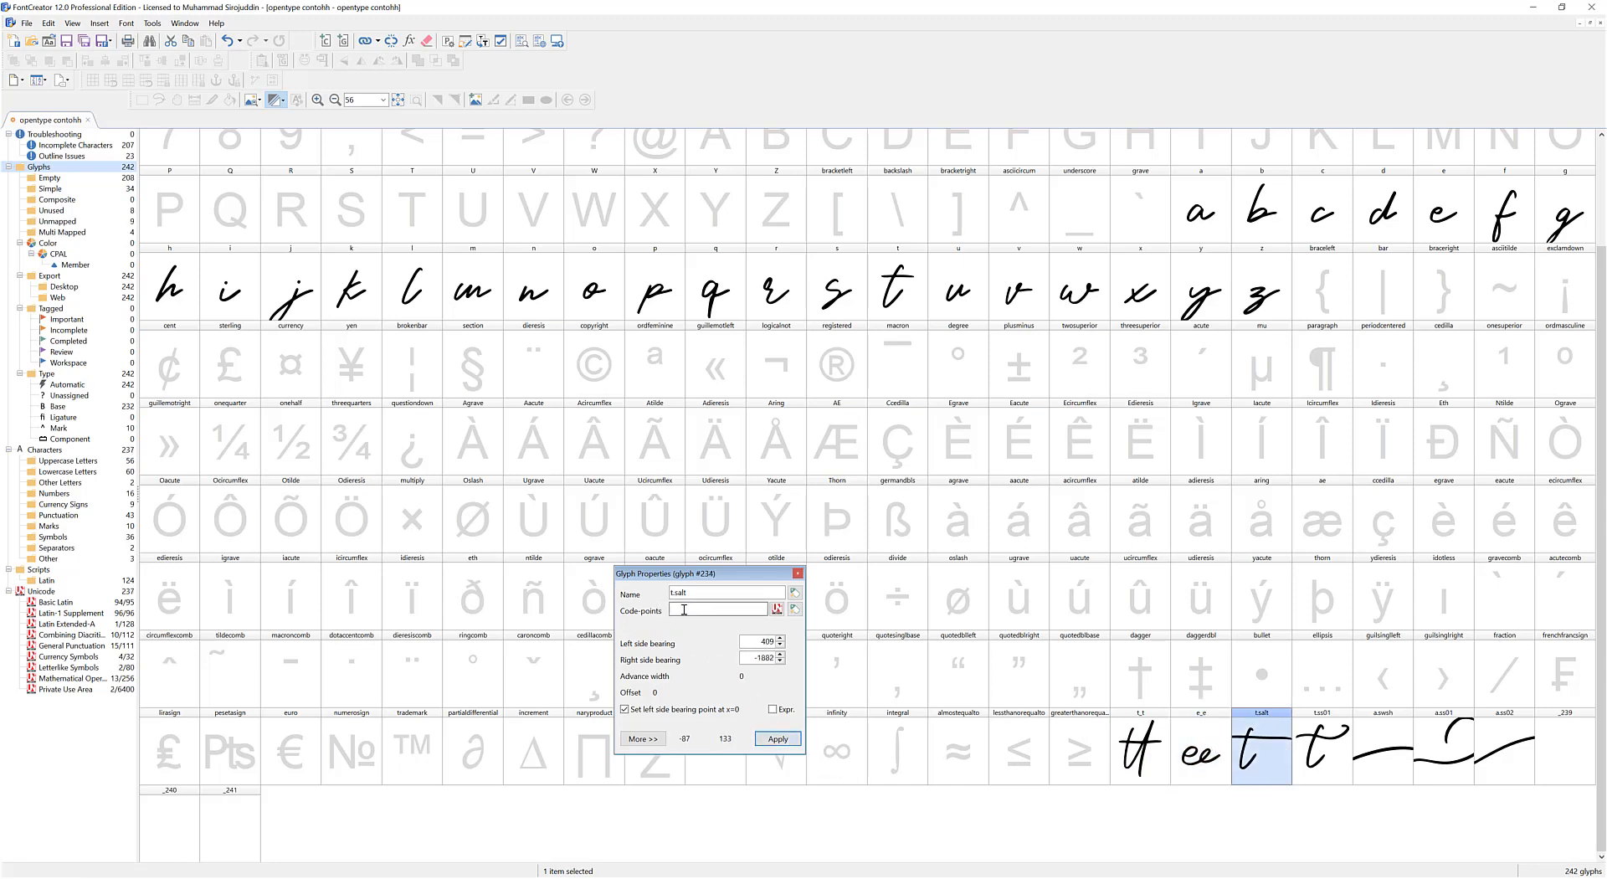
pyautogui.hotkey('ctrl', 'v')
pyautogui.write('2')
pyautogui.press('Return')
pyautogui.moveTo(680, 608); pyautogui.dragTo(694, 608)
pyautogui.write('4')
pyautogui.press('Return')
pyautogui.click(1251, 745)
pyautogui.click(1213, 745)
pyautogui.click(1279, 742)
# Assign code point $E003 to glyph t.ss01
pyautogui.click(1312, 745)
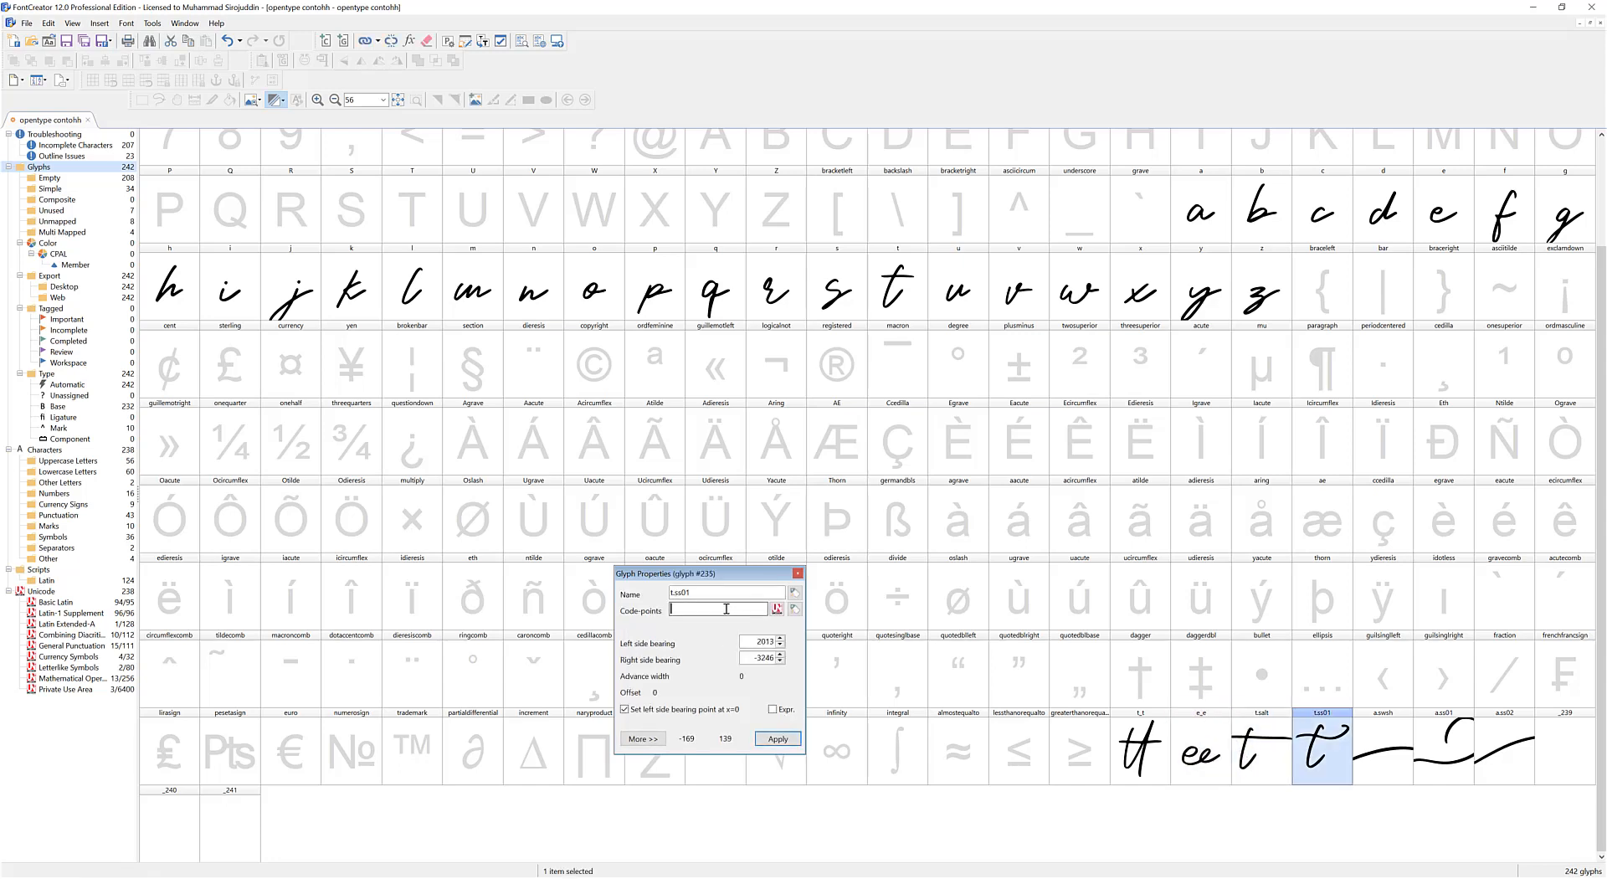
pyautogui.write('$E000')
pyautogui.press('Return')
pyautogui.click(690, 608)
pyautogui.write('$E000')
pyautogui.press('Return')
# Assign code point $E004 to glyph a.swsh, checking the code point of t.ss01 alongside it
pyautogui.click(691, 608)
pyautogui.write('$E00')
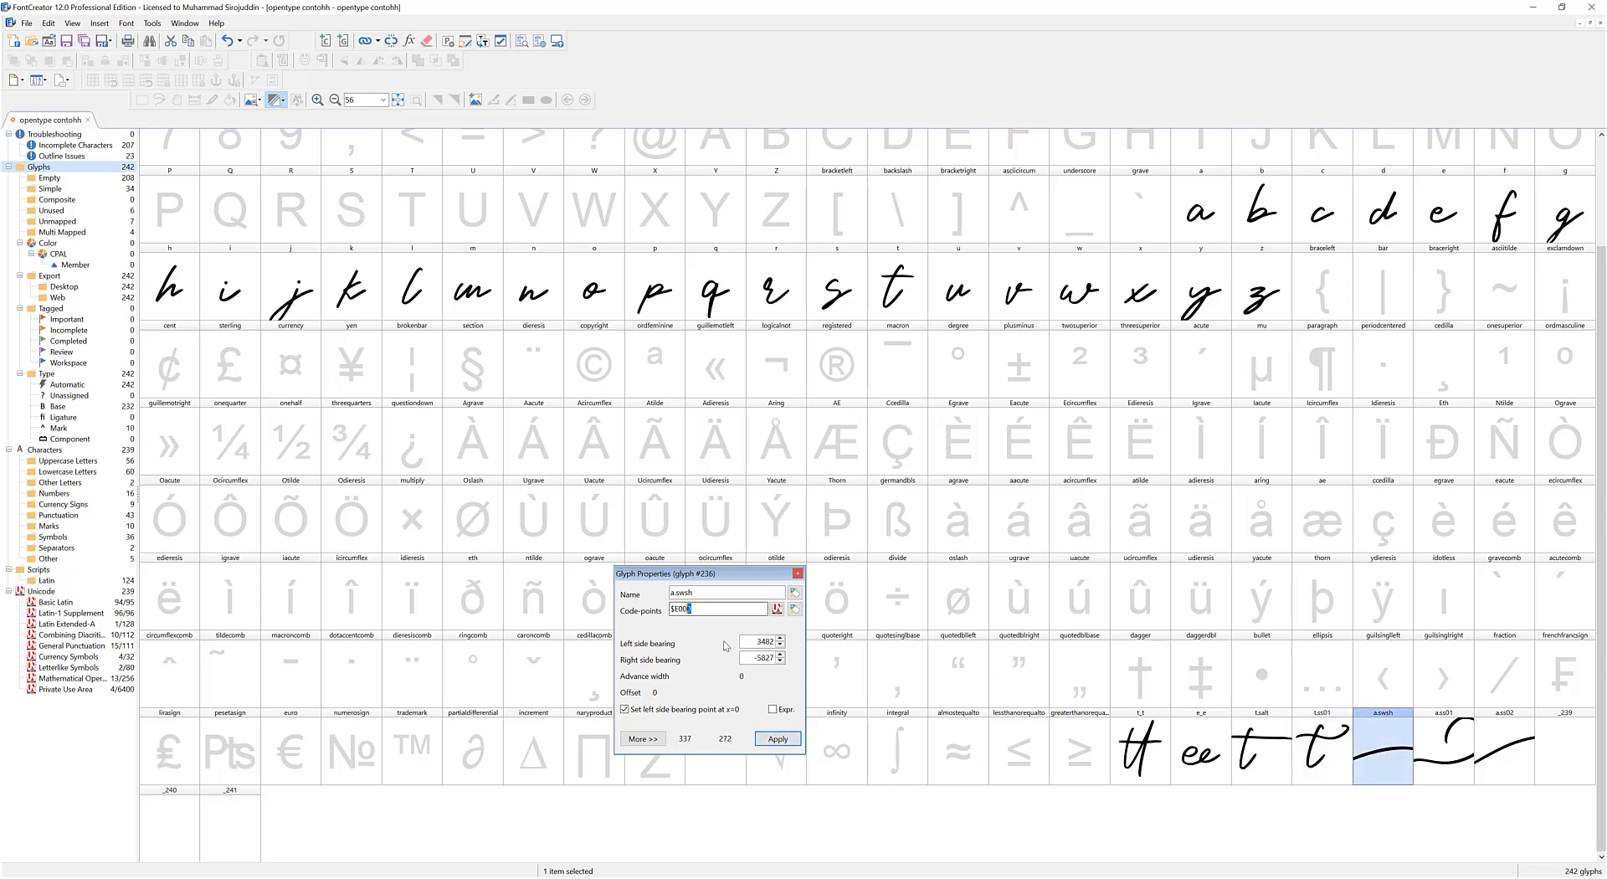
pyautogui.write('4')
pyautogui.click(780, 740)
pyautogui.click(1323, 758)
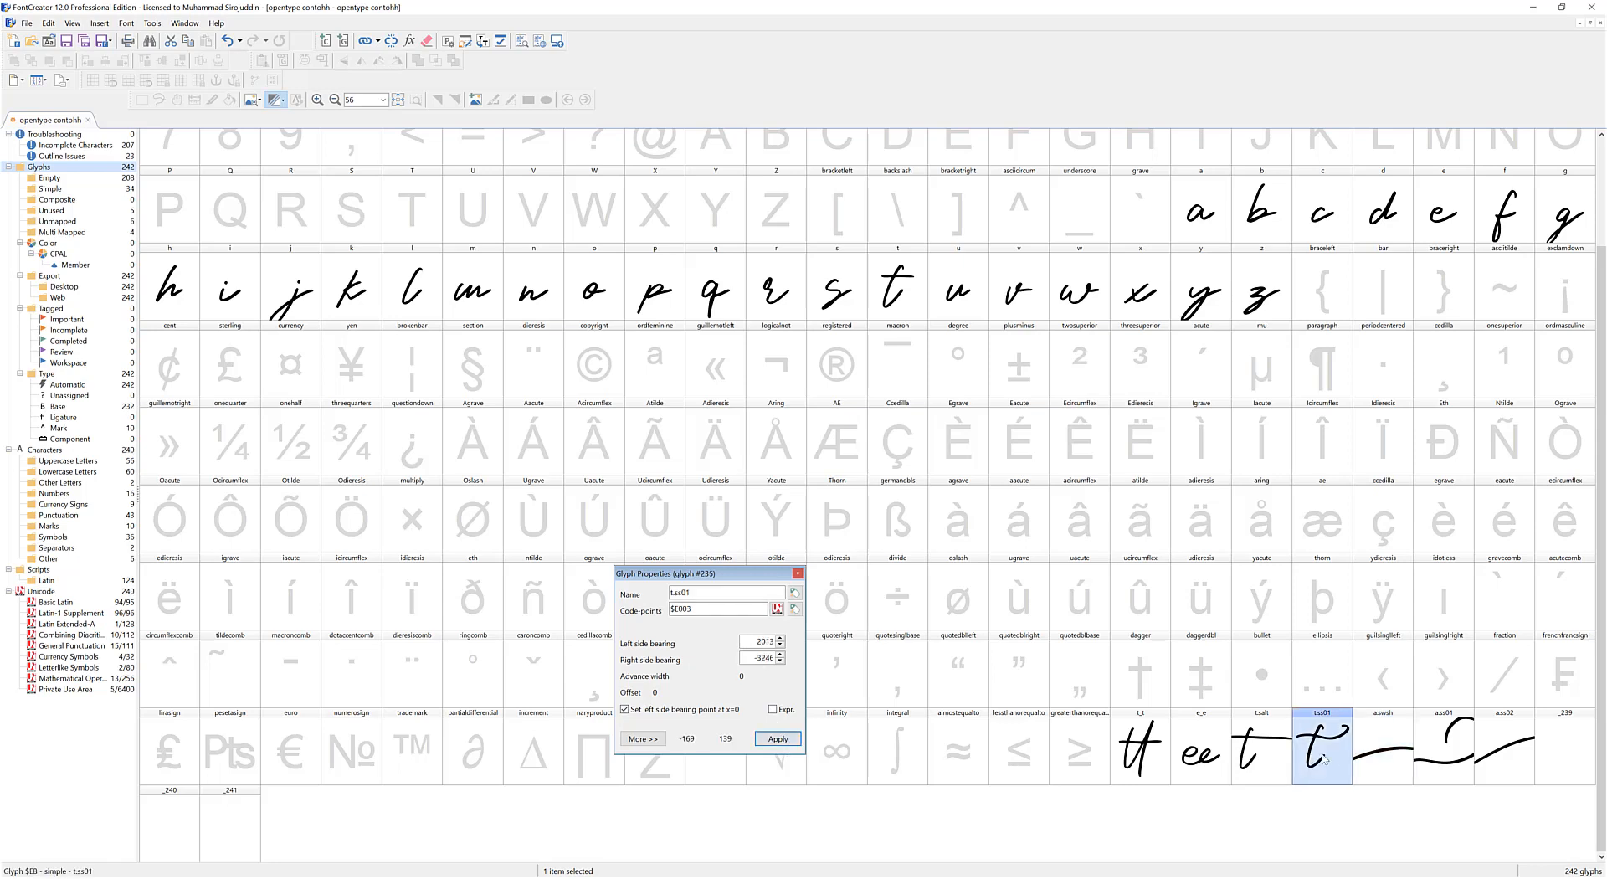
pyautogui.click(1381, 753)
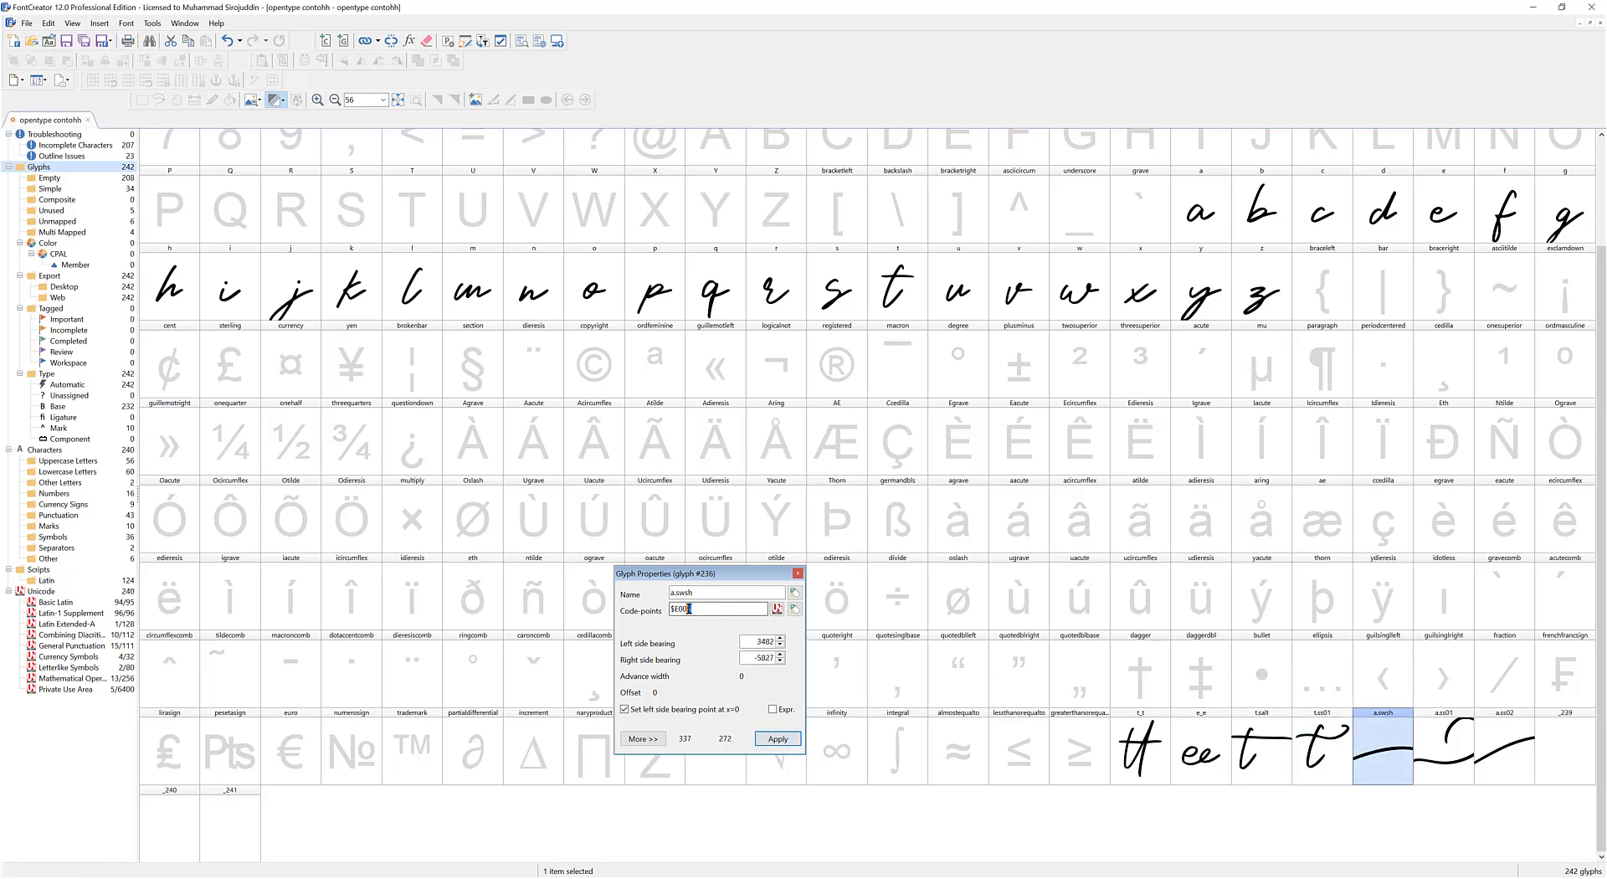
pyautogui.click(777, 739)
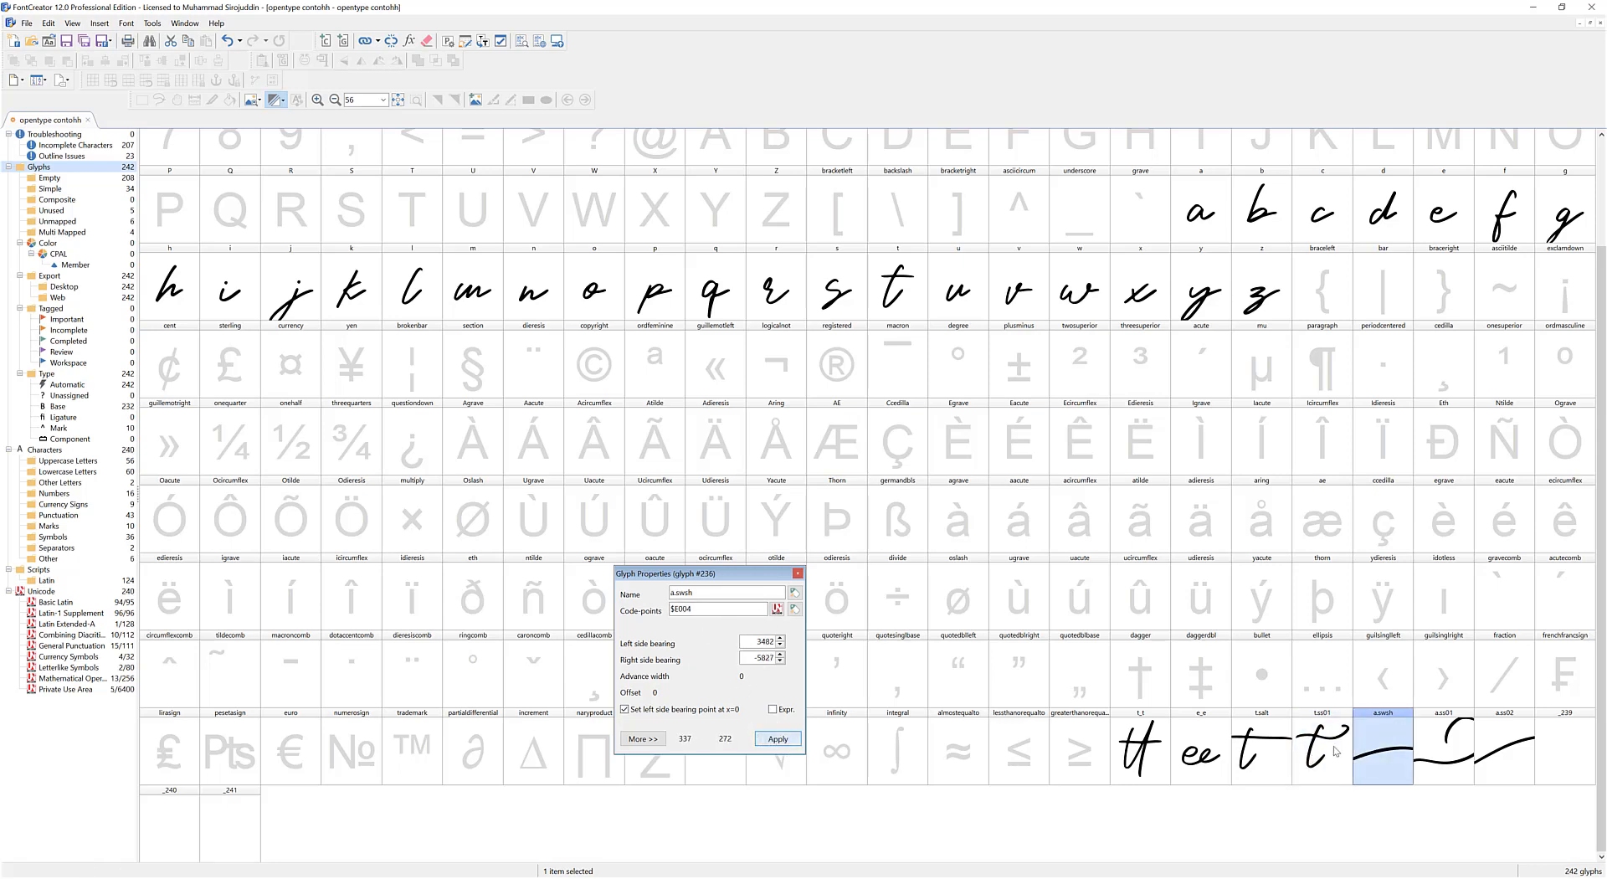
# Assign code point $E006 to glyph a.ss01
pyautogui.click(1442, 753)
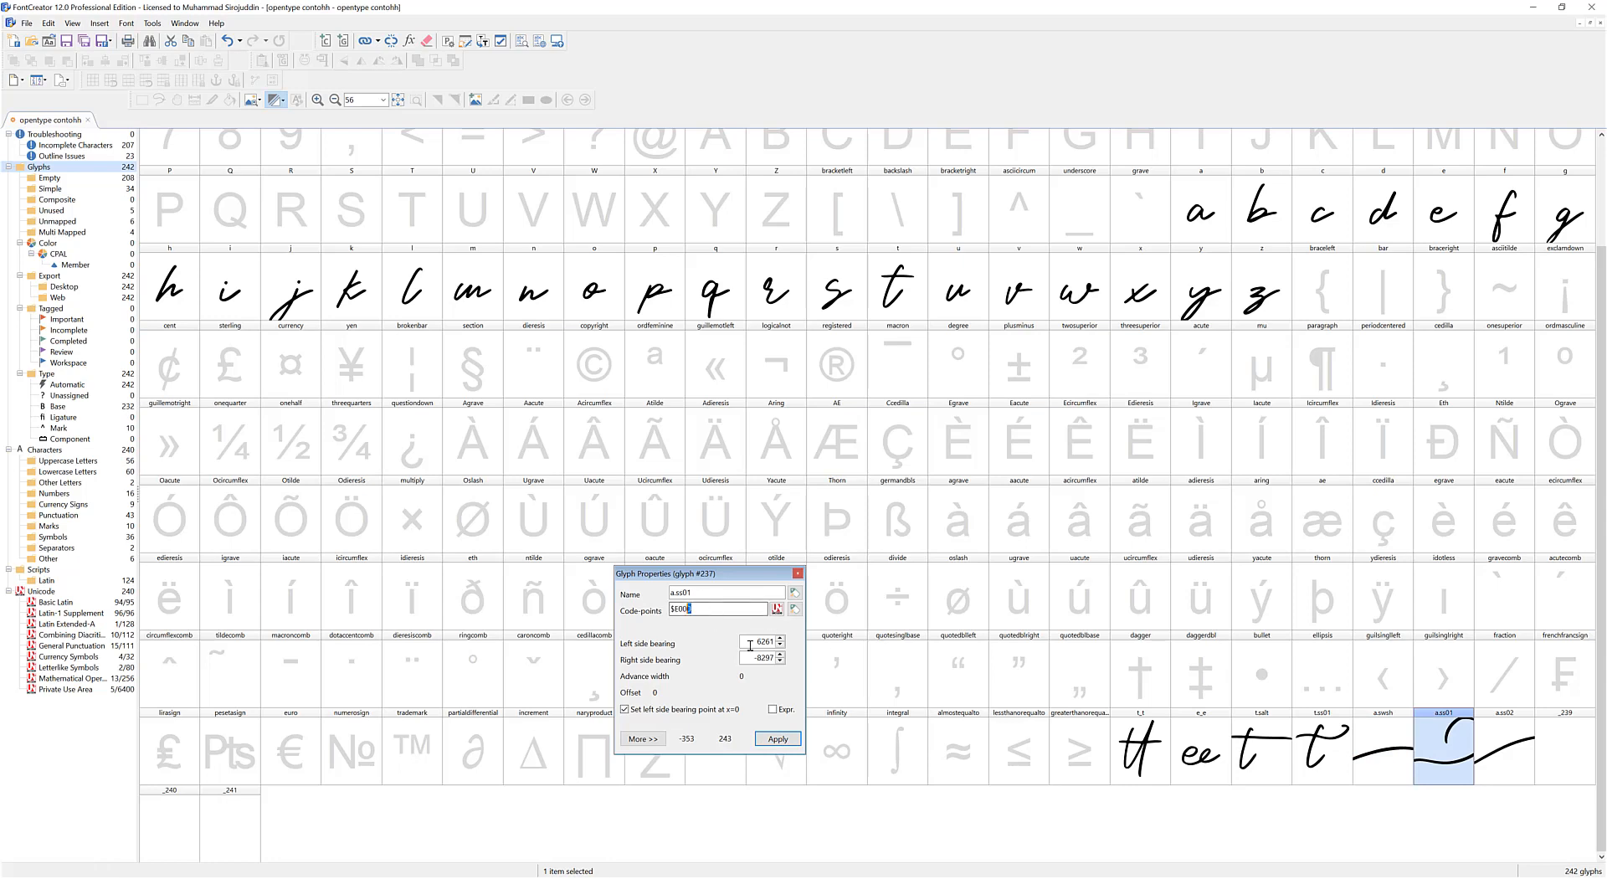
pyautogui.write('6')
pyautogui.click(778, 738)
# Assign code point $E007 to glyph a.ss02 and clear the glyph selection
pyautogui.click(1484, 736)
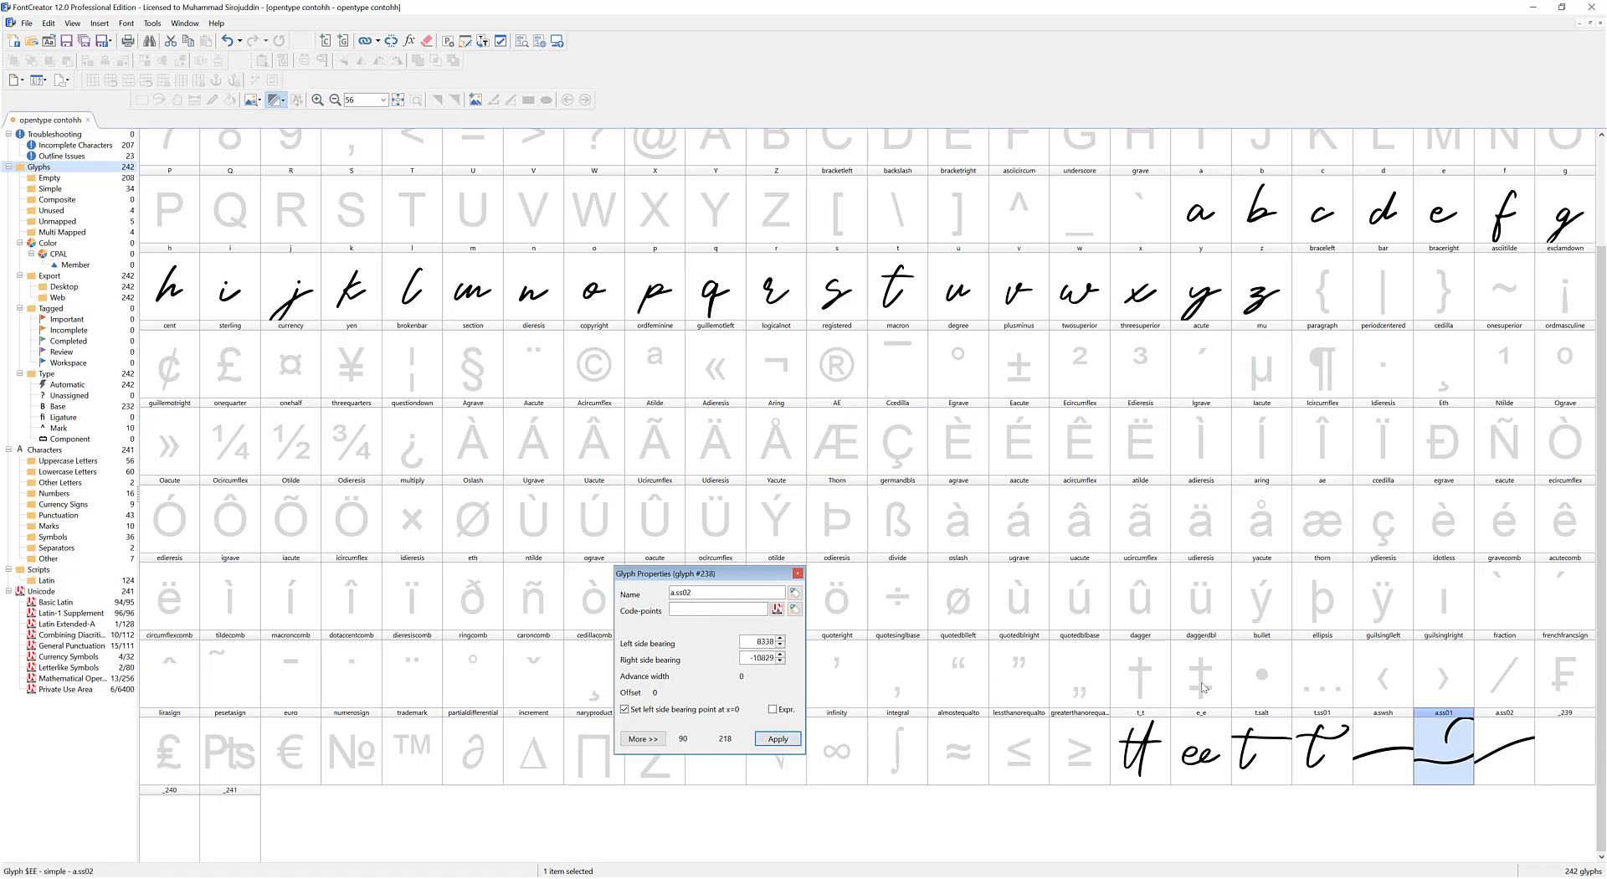
pyautogui.write('$E00')
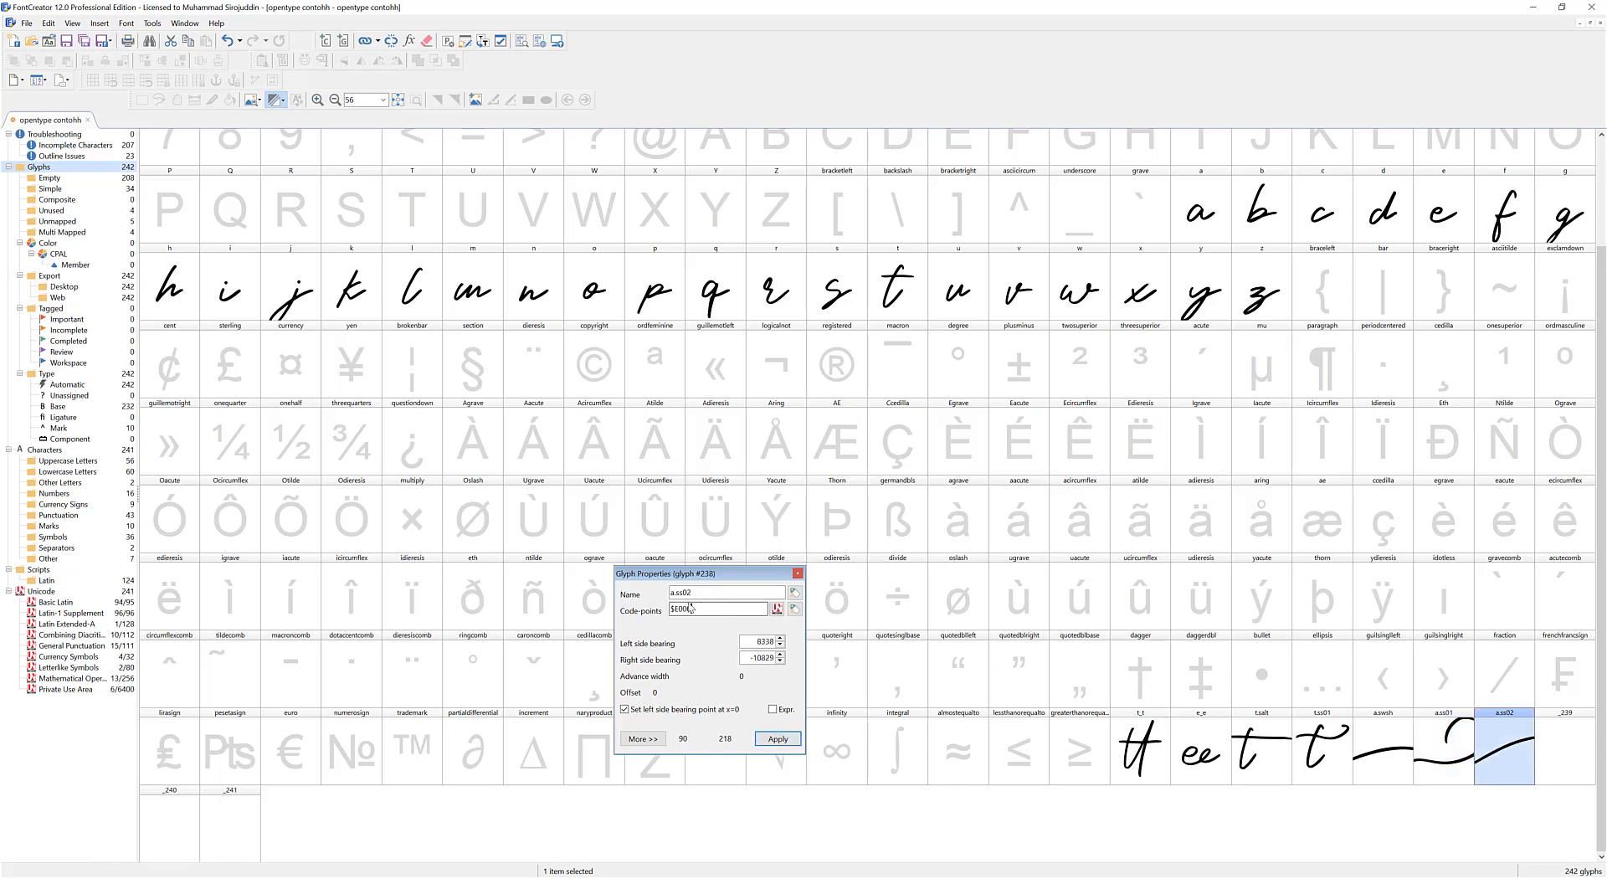
pyautogui.write('7')
pyautogui.click(787, 739)
pyautogui.click(718, 818)
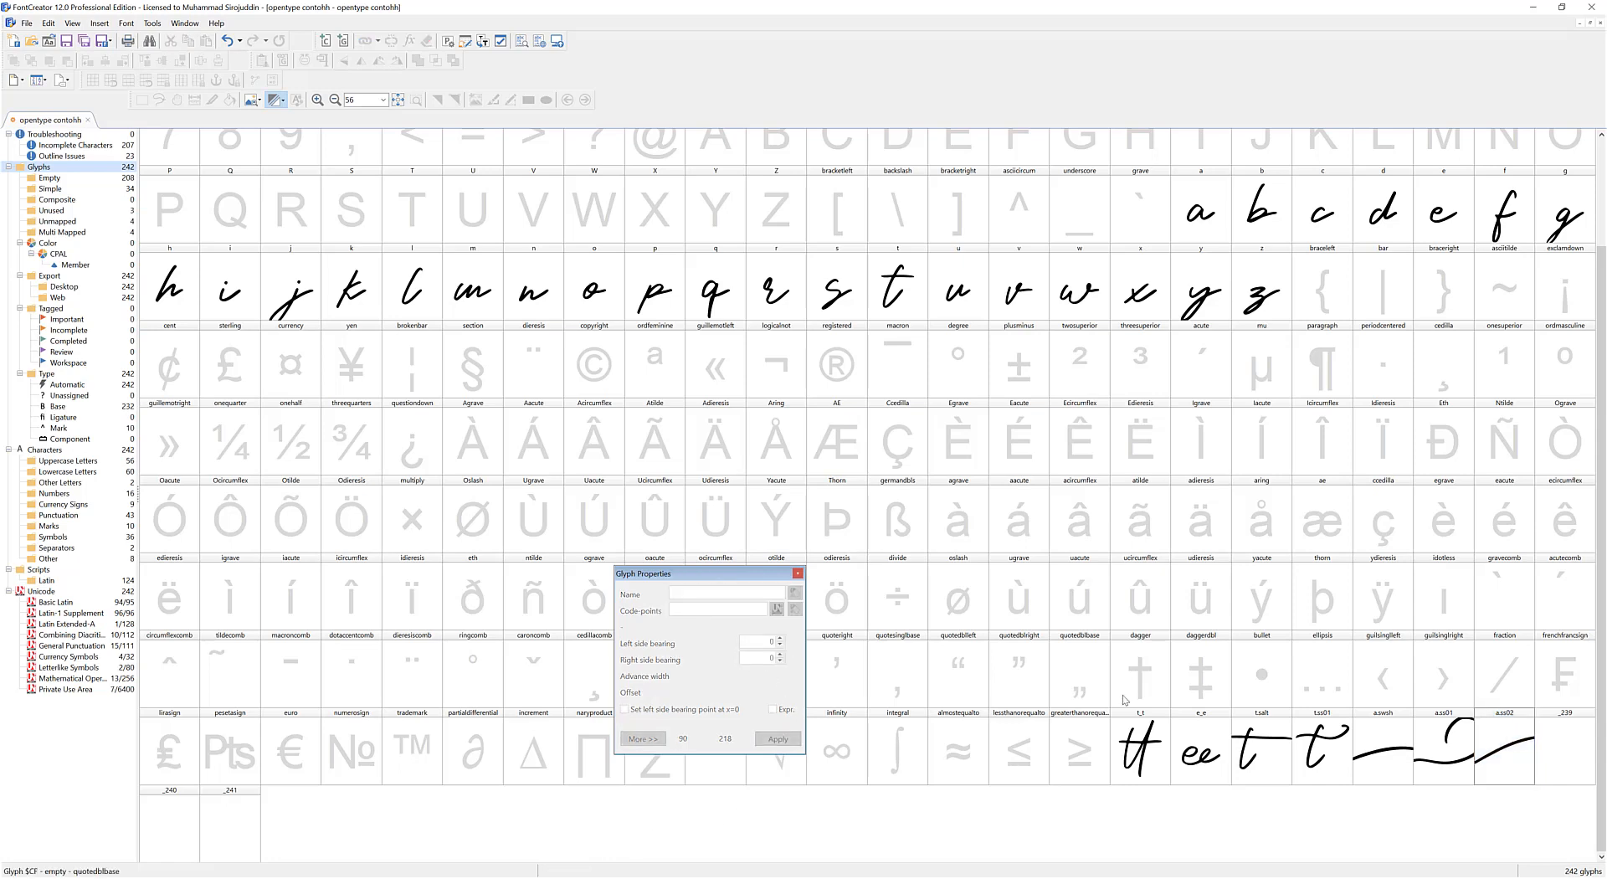
# Review the private-use code points assigned to the new glyphs from t_t through a.ss02
pyautogui.click(1148, 754)
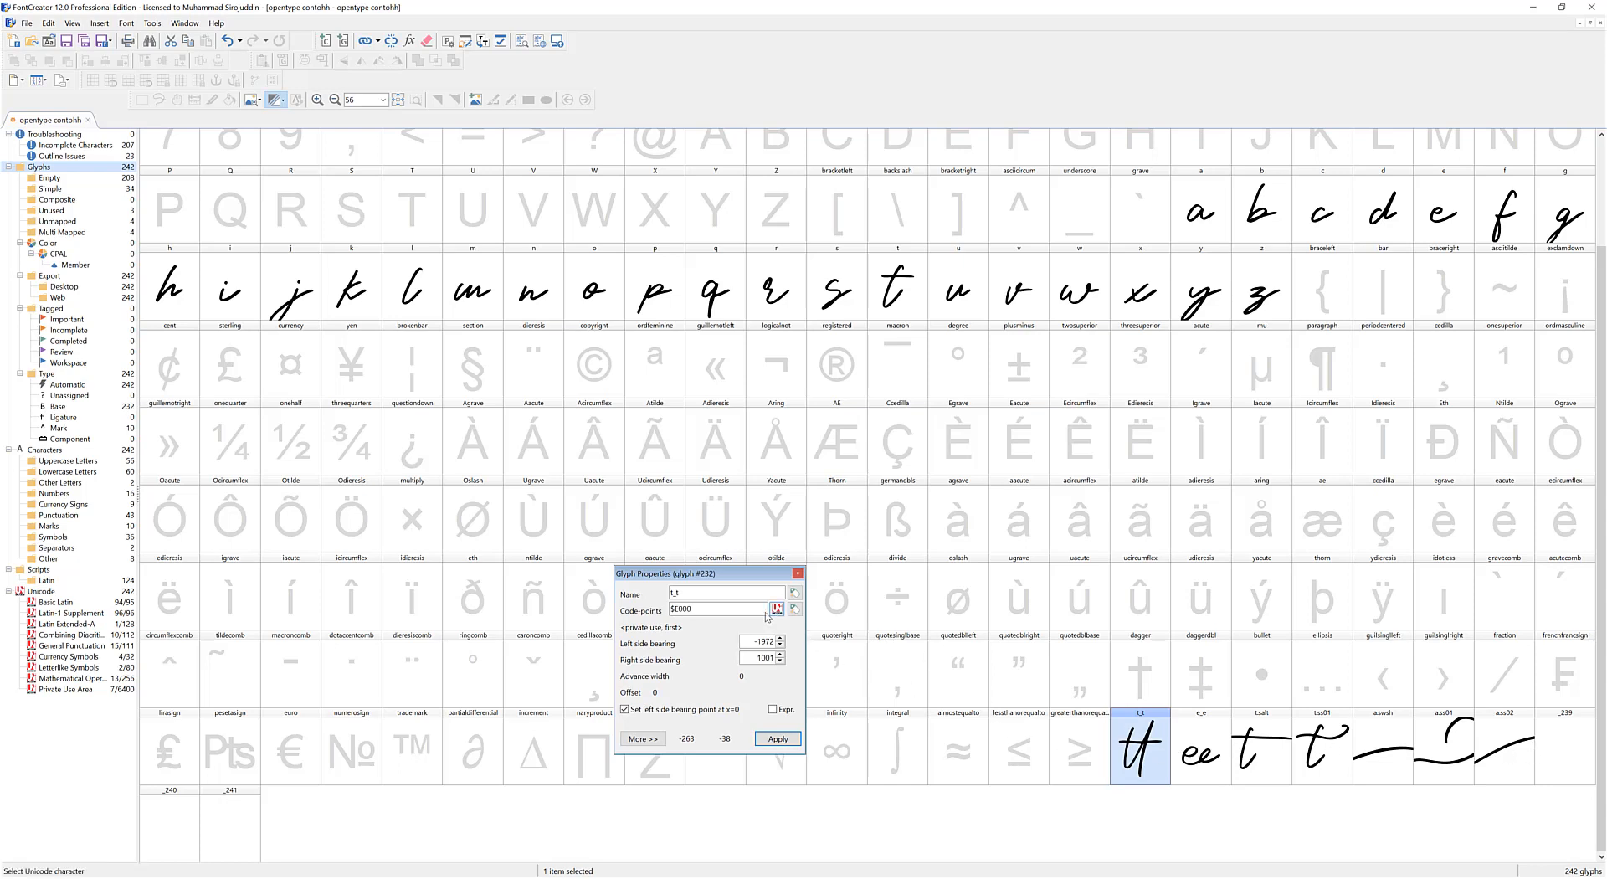
pyautogui.doubleClick(701, 611)
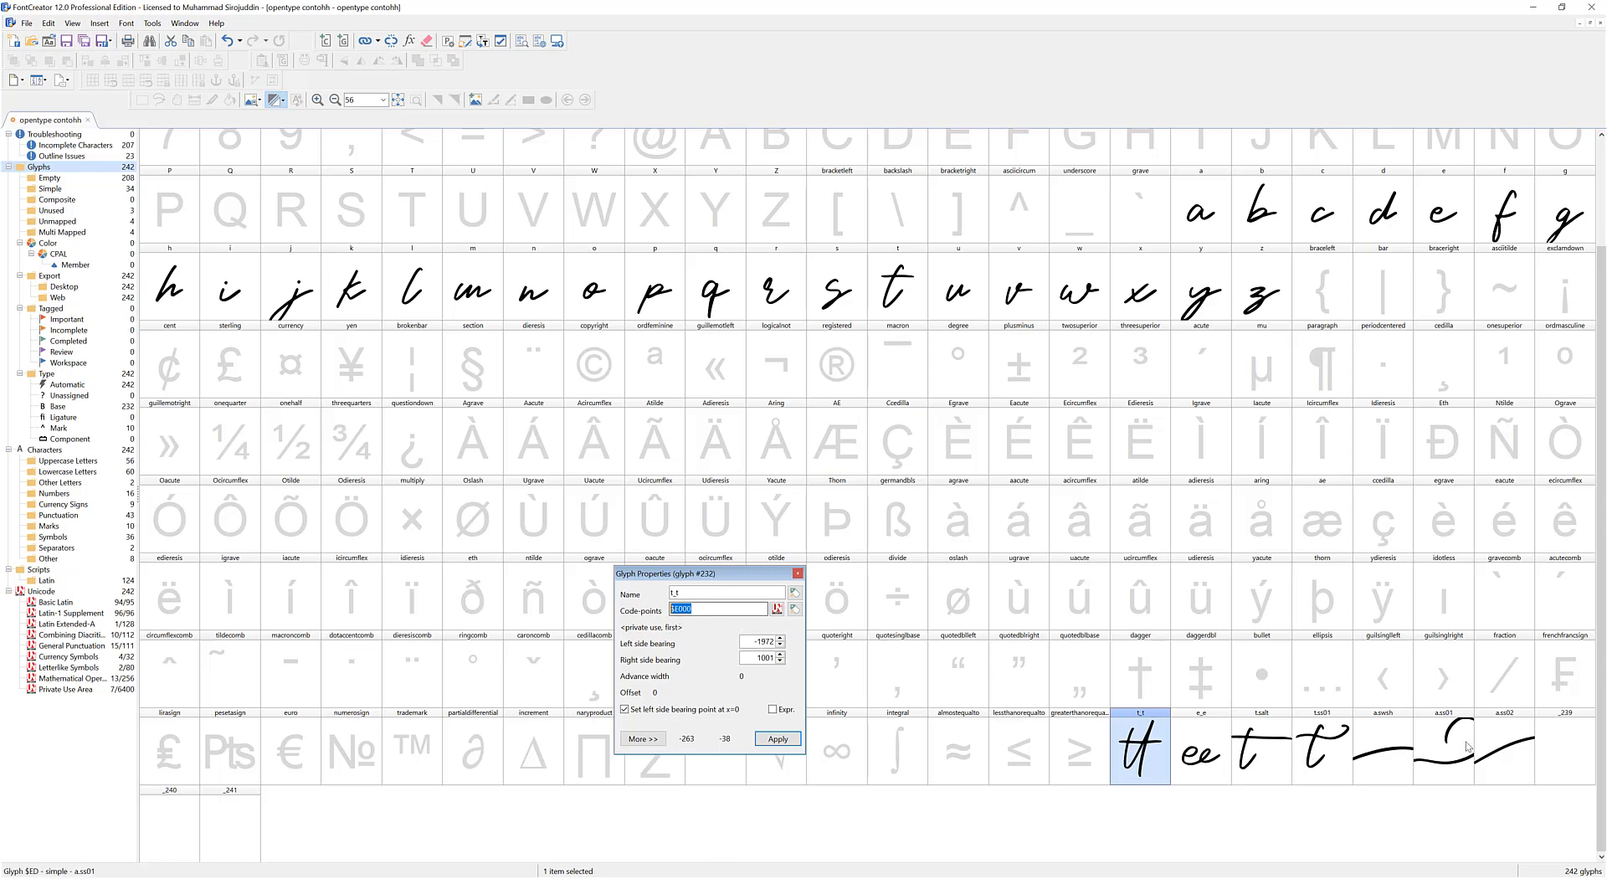
pyautogui.click(1494, 749)
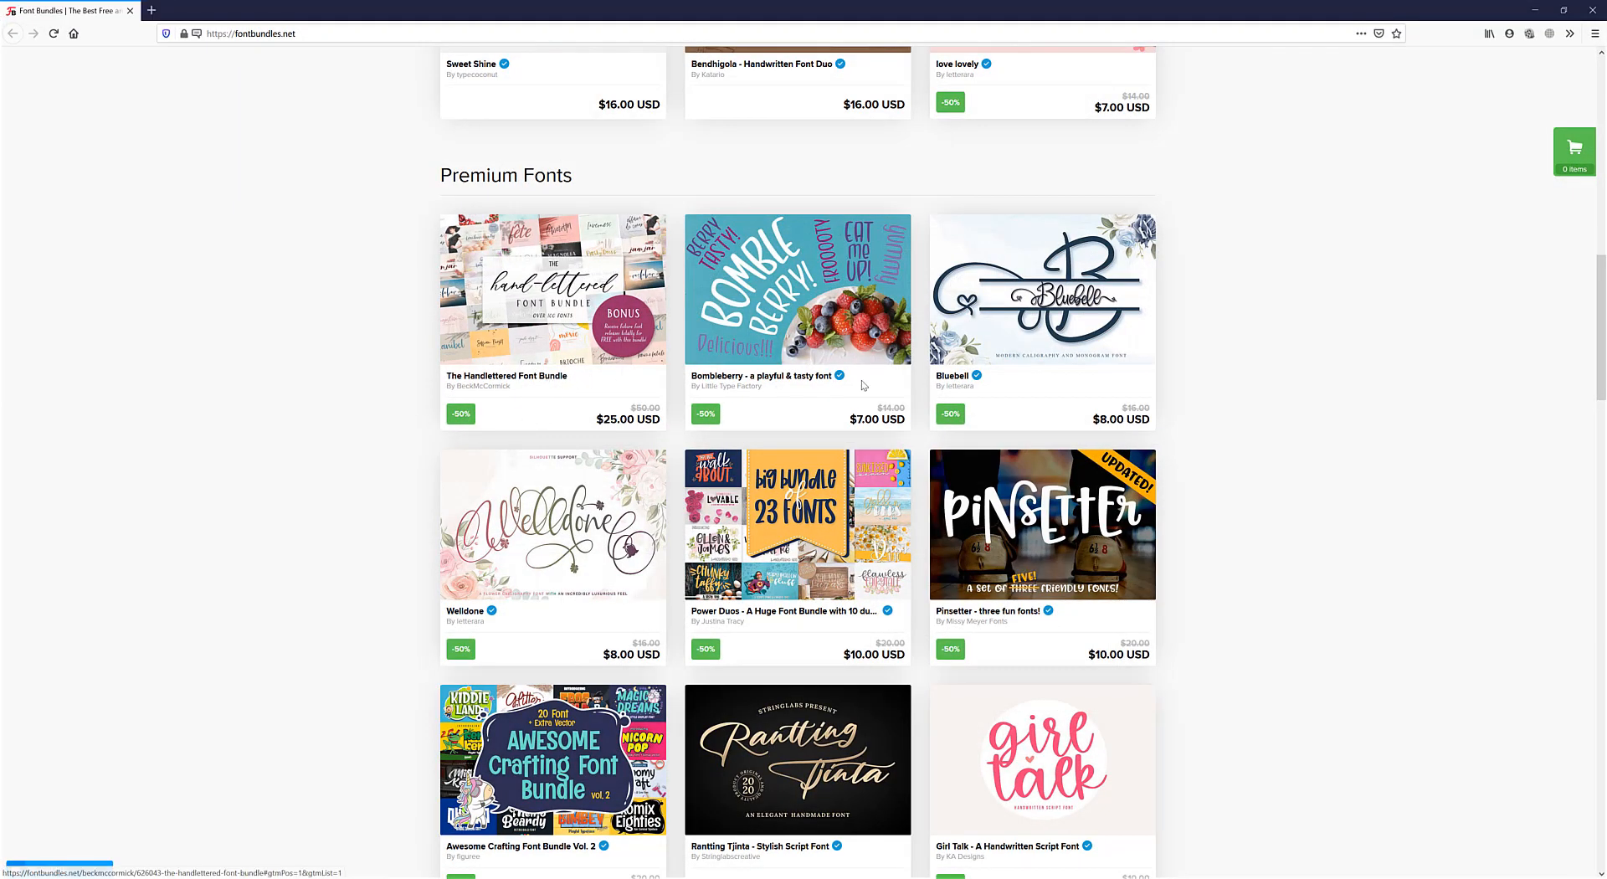
pyautogui.moveTo(839, 378)
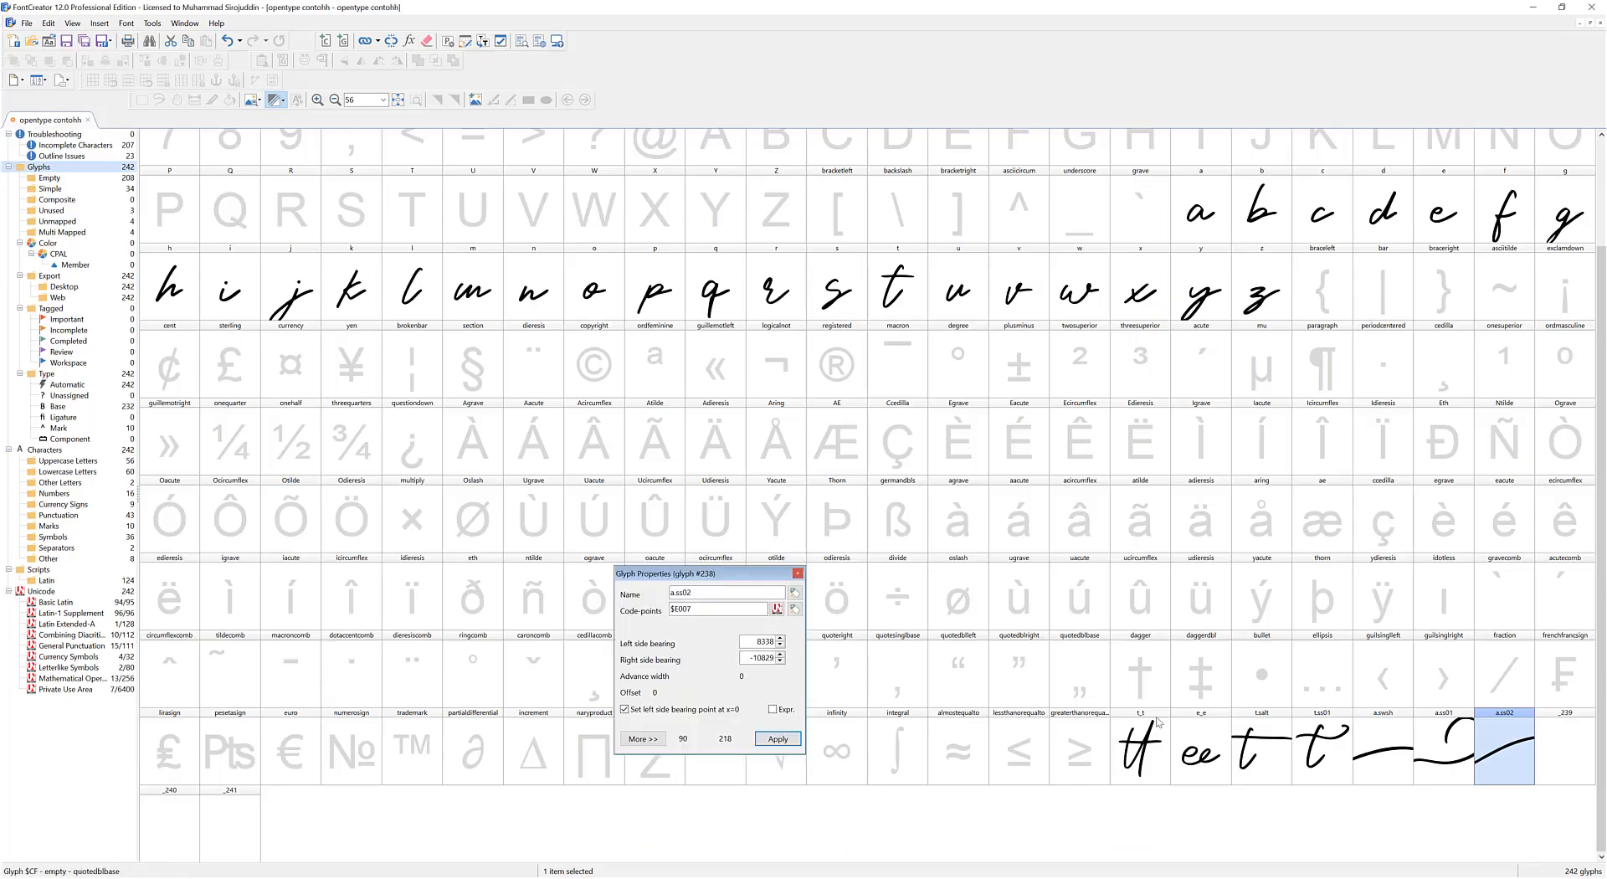
pyautogui.press('Left')
pyautogui.press('Left')
pyautogui.press('Left')
pyautogui.press('Left')
pyautogui.press('Left')
pyautogui.press('Left')
pyautogui.moveTo(703, 607); pyautogui.dragTo(666, 602)
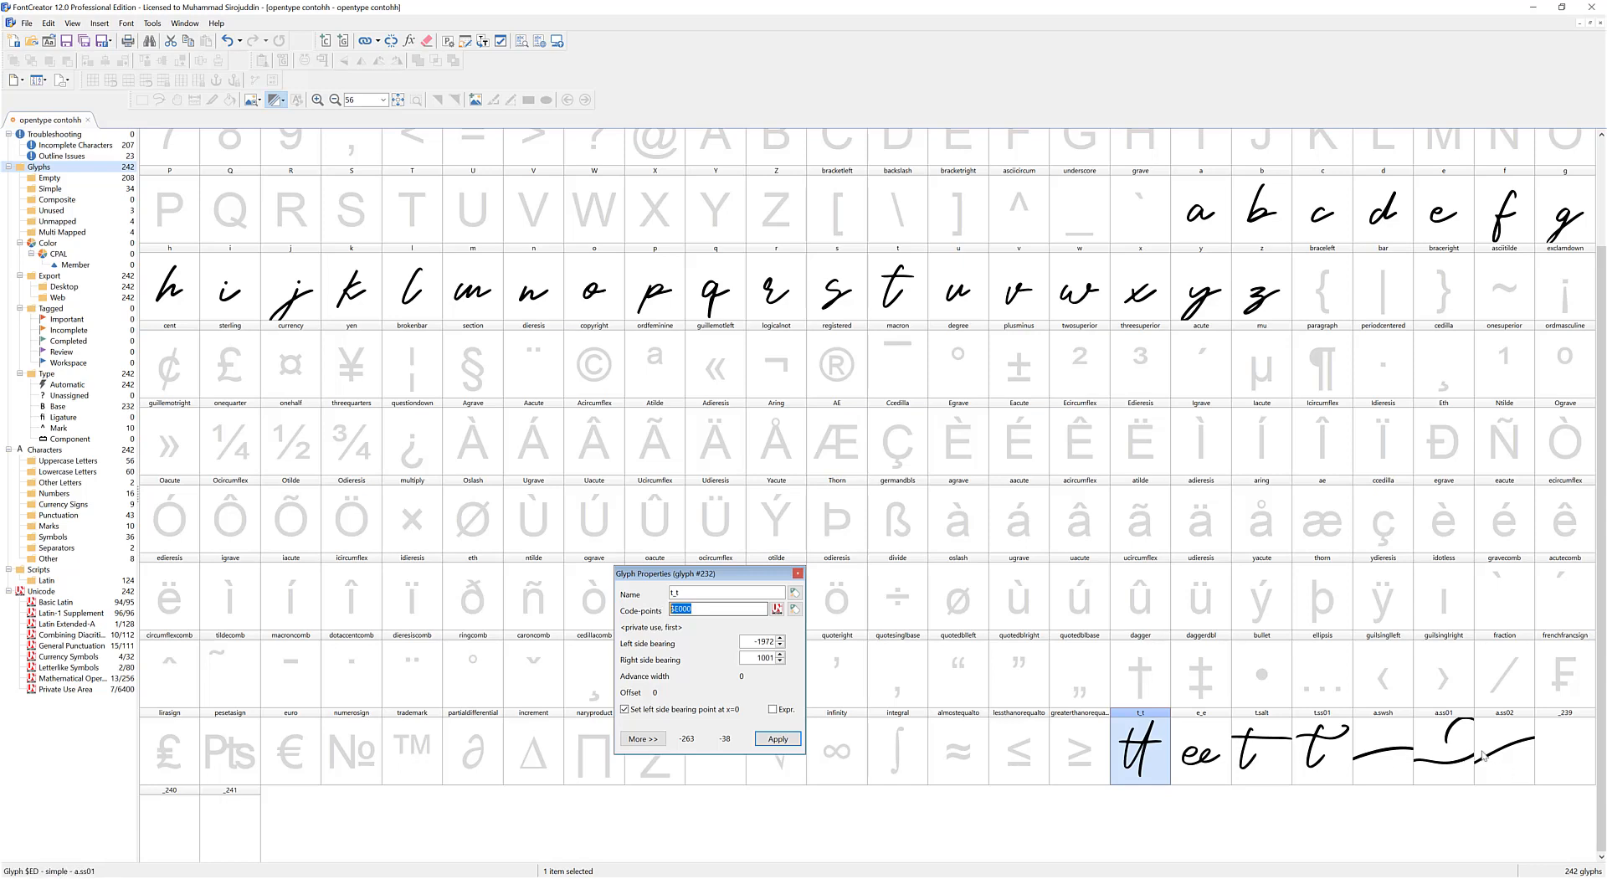
# Examine the names and code points of the ligature glyphs t_t and e_e, comparing them with the neighbouring greaterthanorequalto glyph
pyautogui.moveTo(732, 580); pyautogui.dragTo(738, 580)
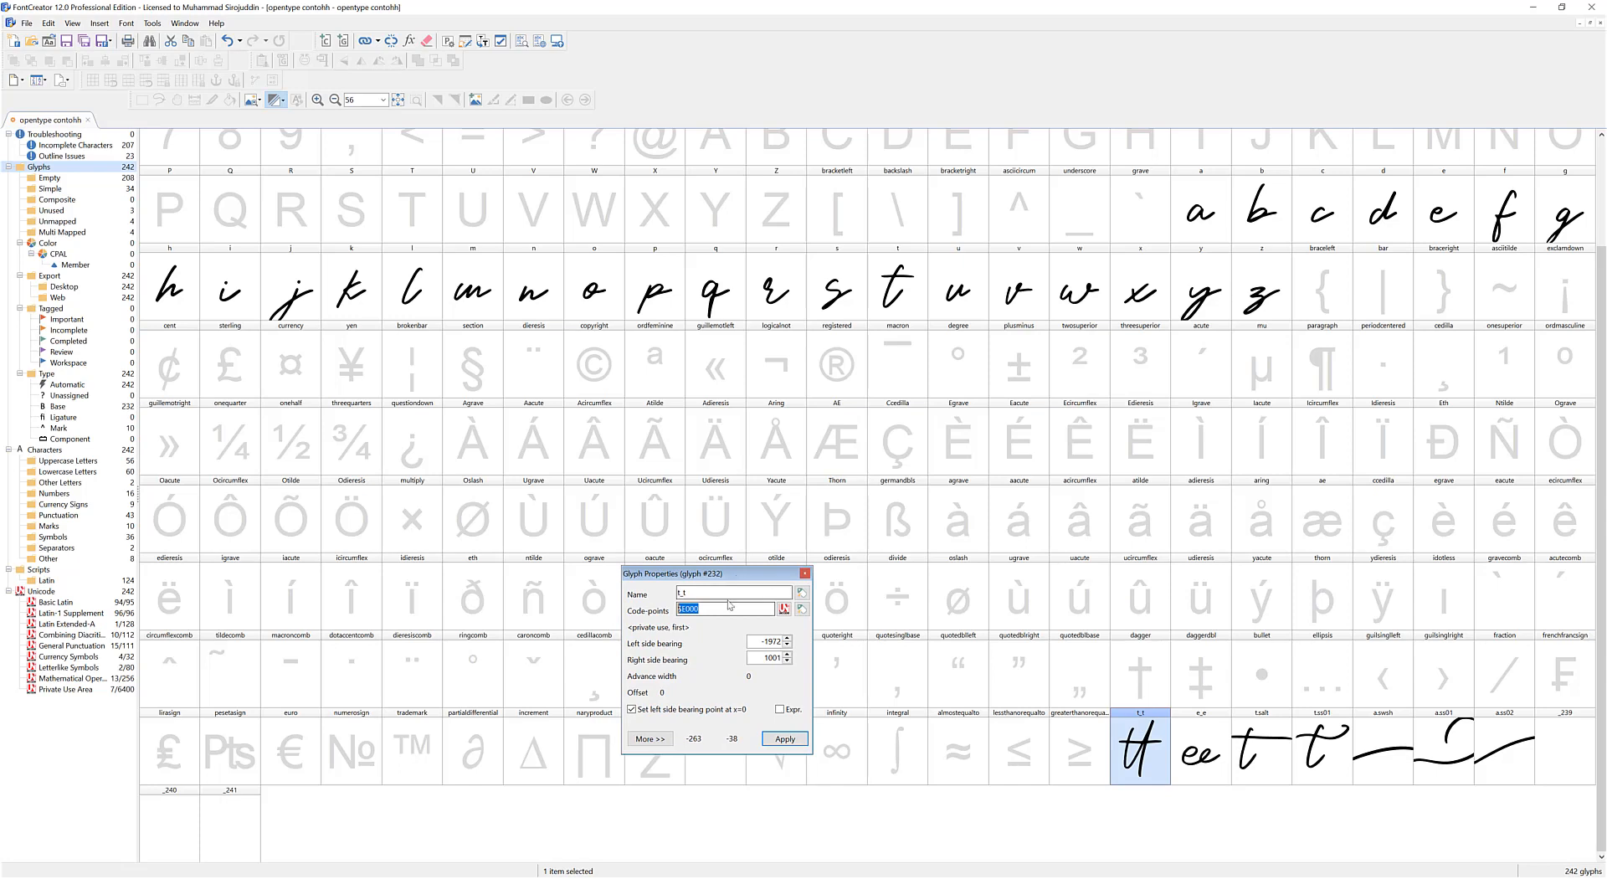
pyautogui.moveTo(716, 610); pyautogui.dragTo(668, 610)
pyautogui.moveTo(739, 577); pyautogui.dragTo(376, 593)
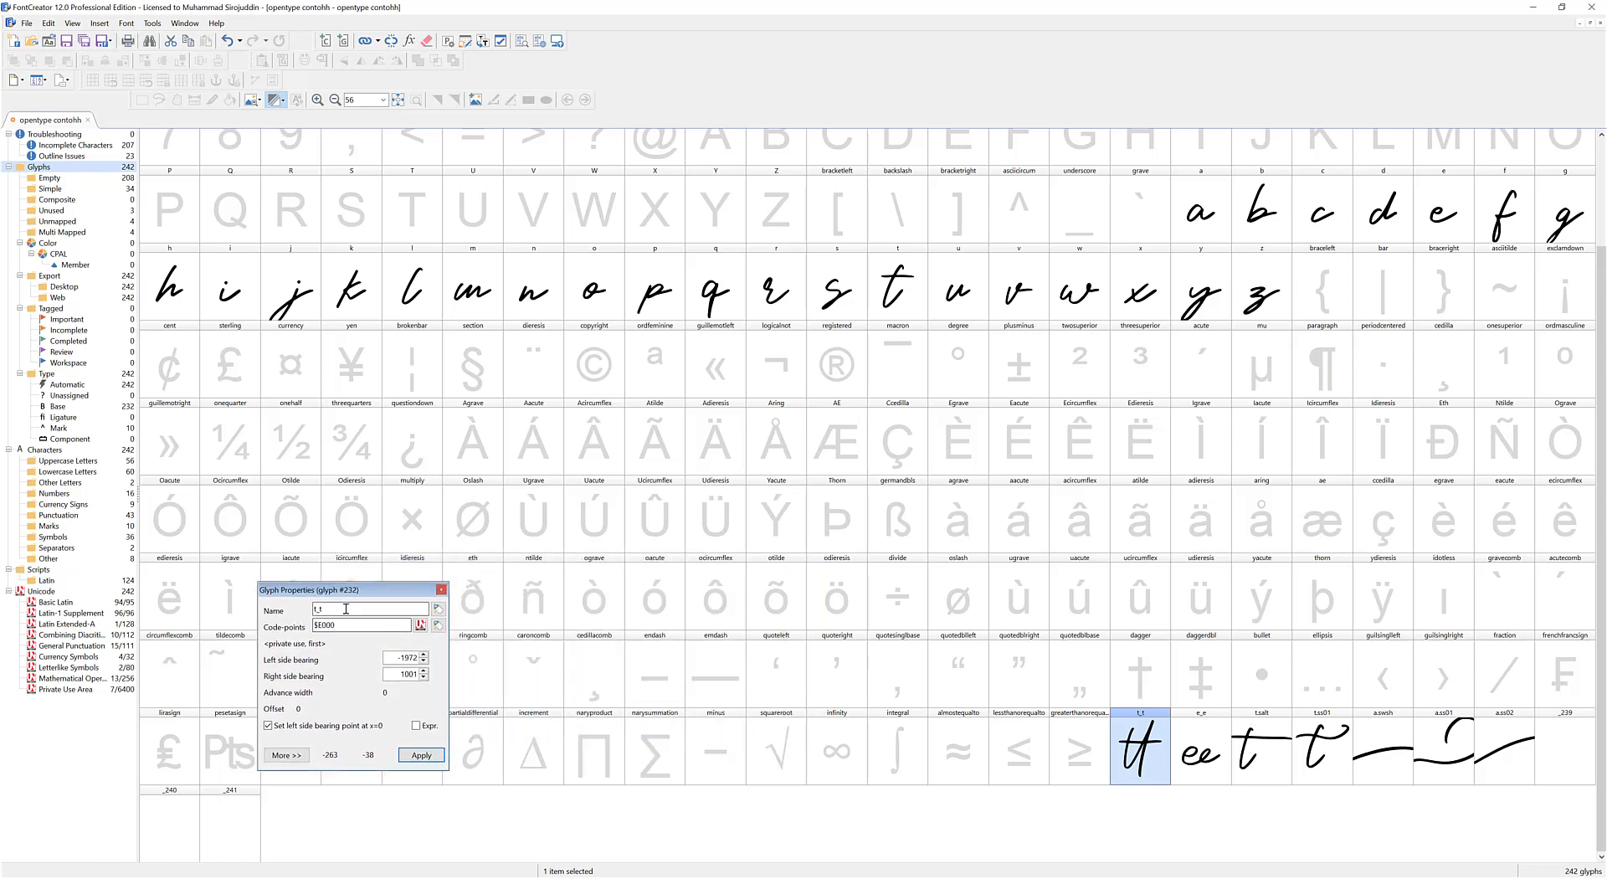
pyautogui.click(1098, 746)
pyautogui.scroll(2, 540, 239)
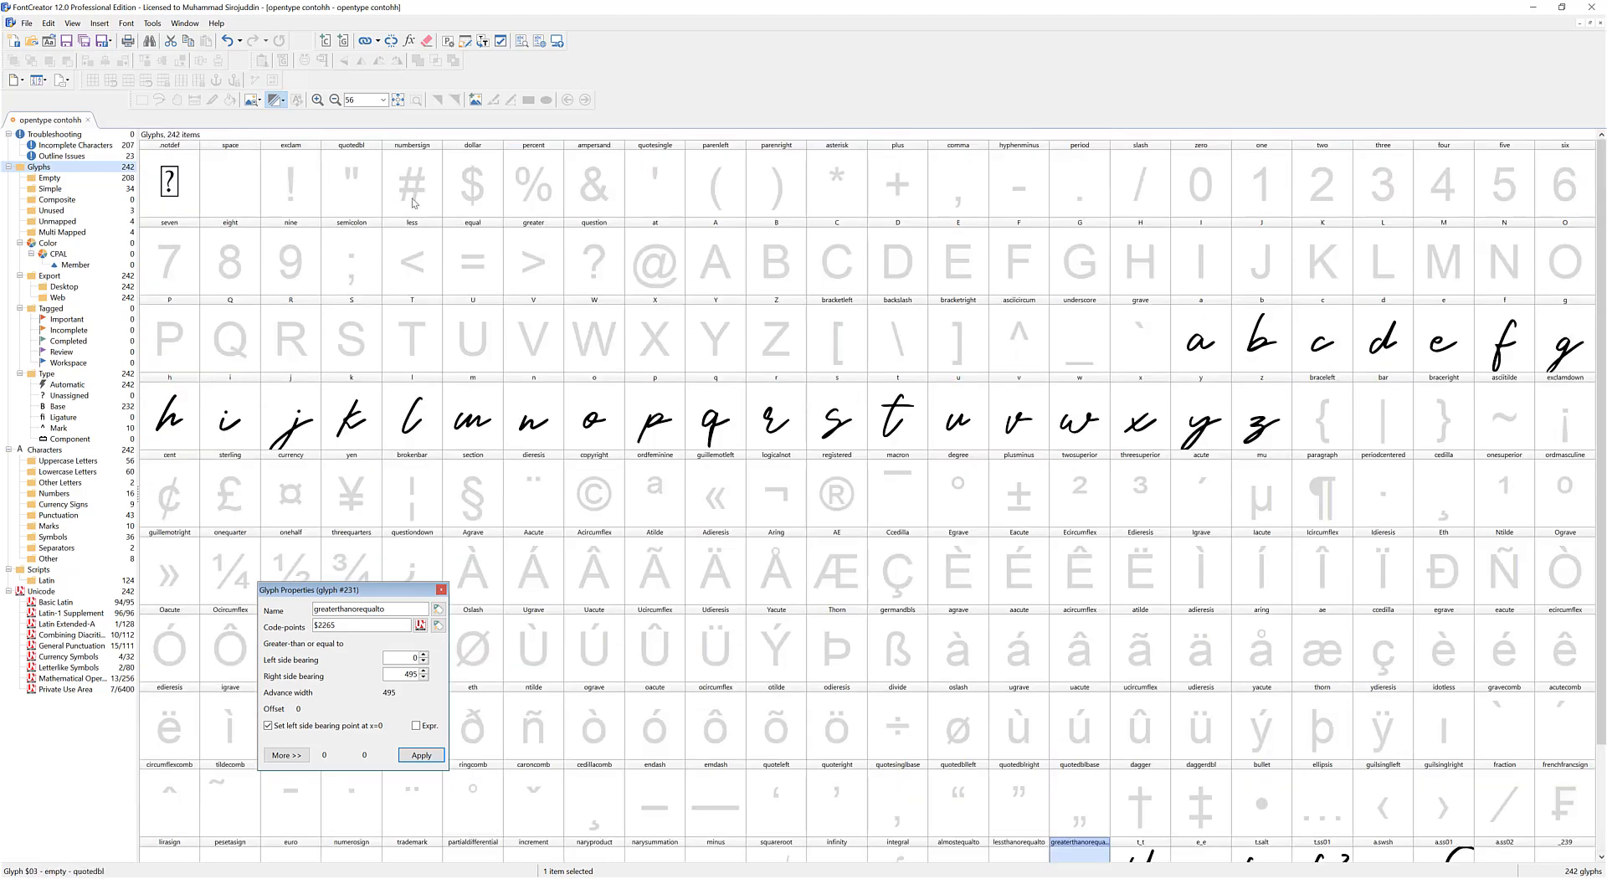
pyautogui.scroll(-2, 477, 264)
pyautogui.click(1138, 745)
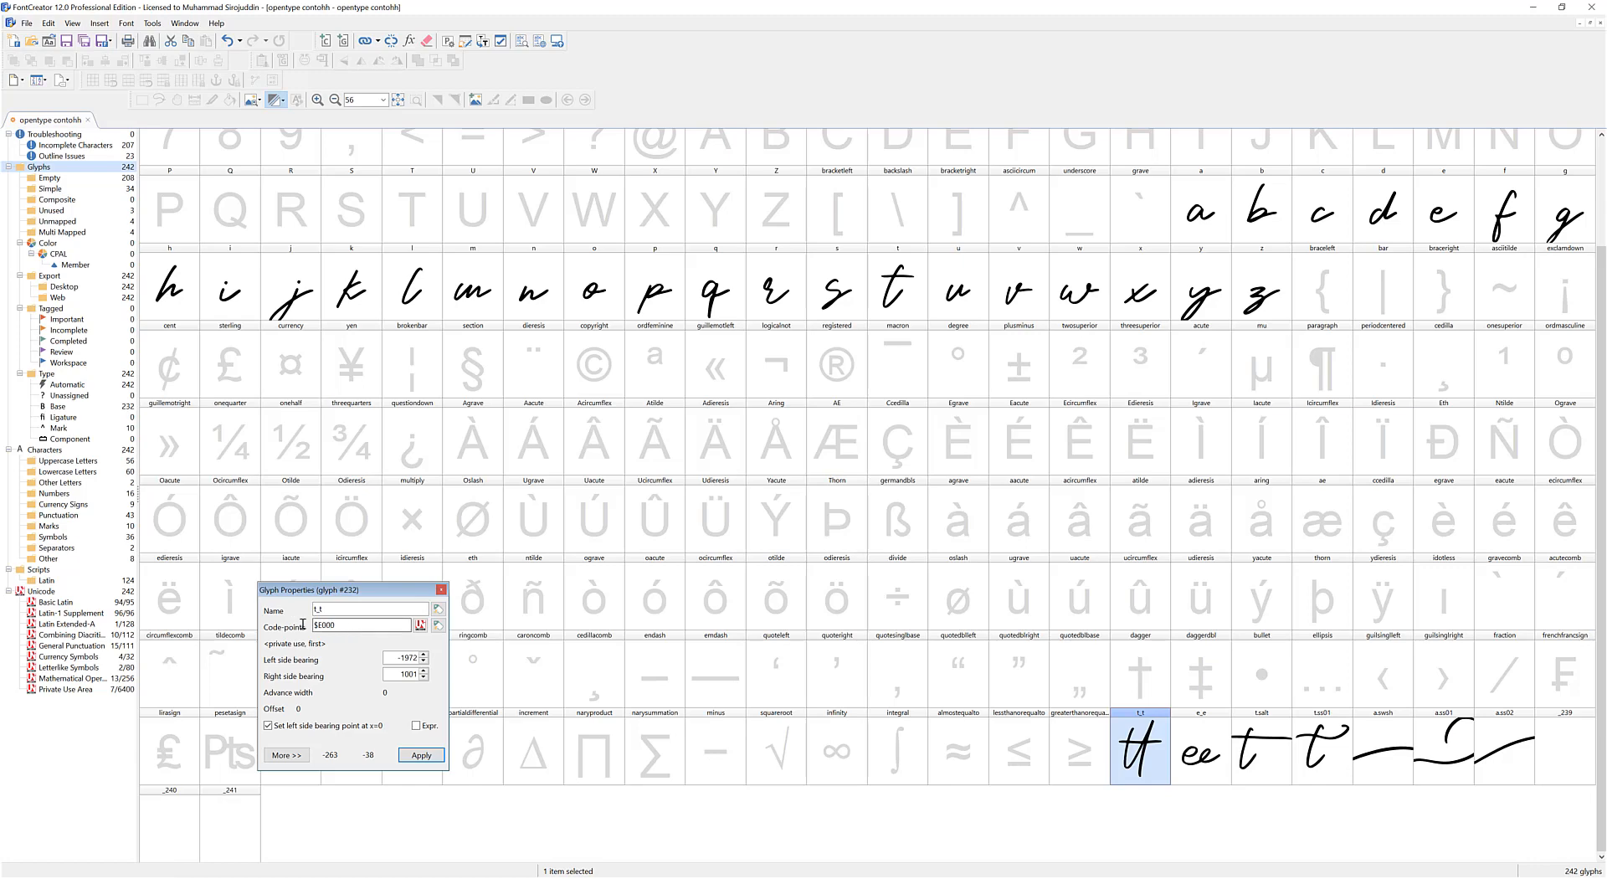
pyautogui.doubleClick(330, 625)
pyautogui.moveTo(366, 590); pyautogui.dragTo(852, 637)
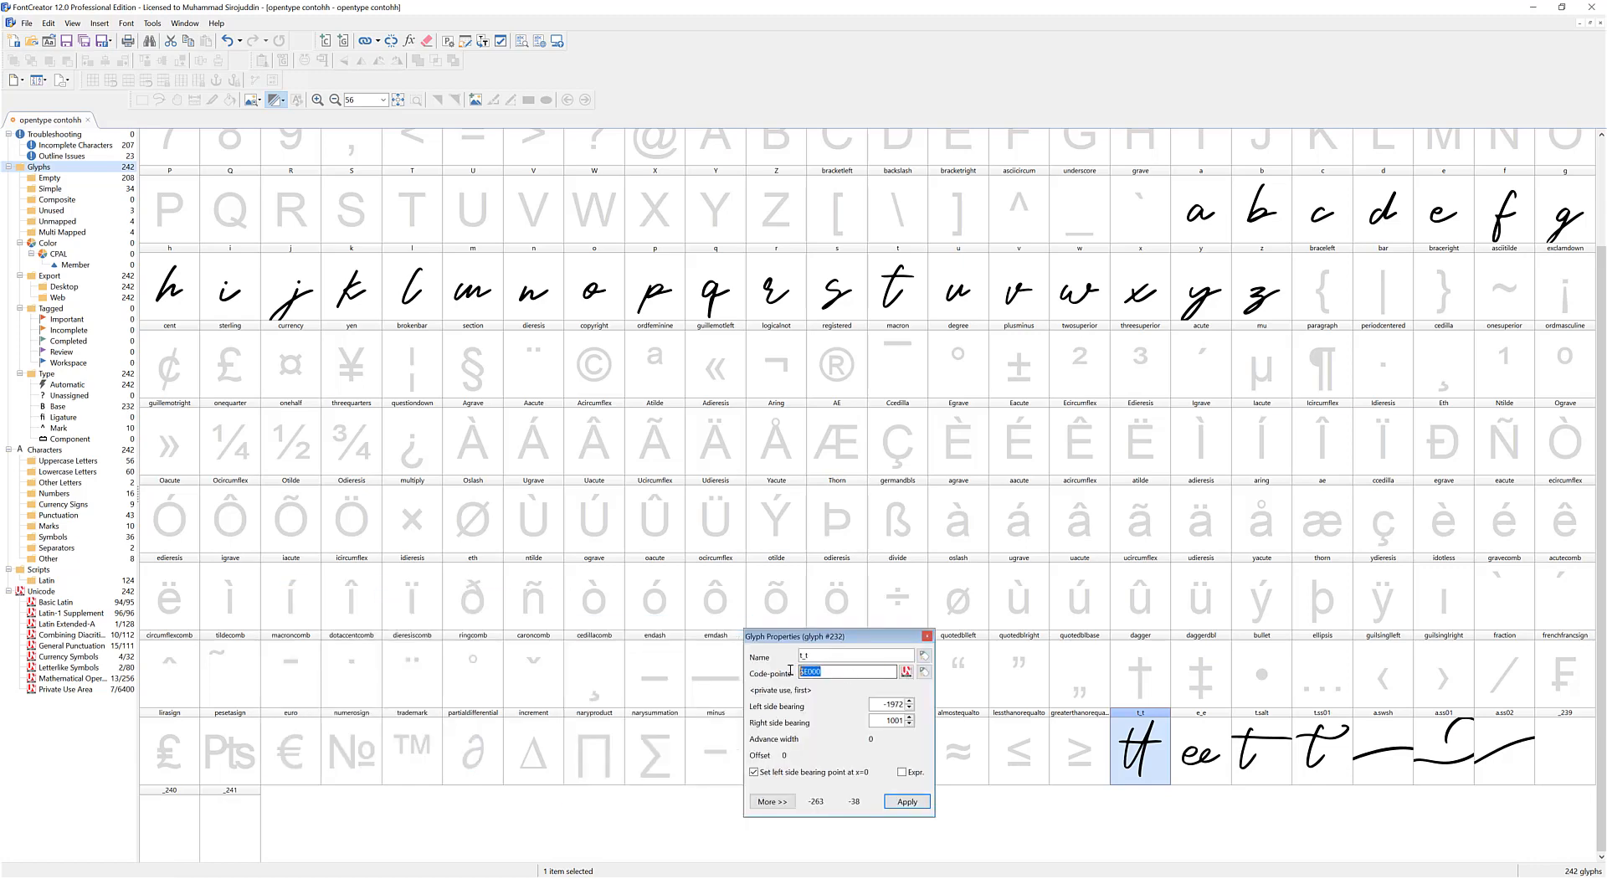
pyautogui.press('Right')
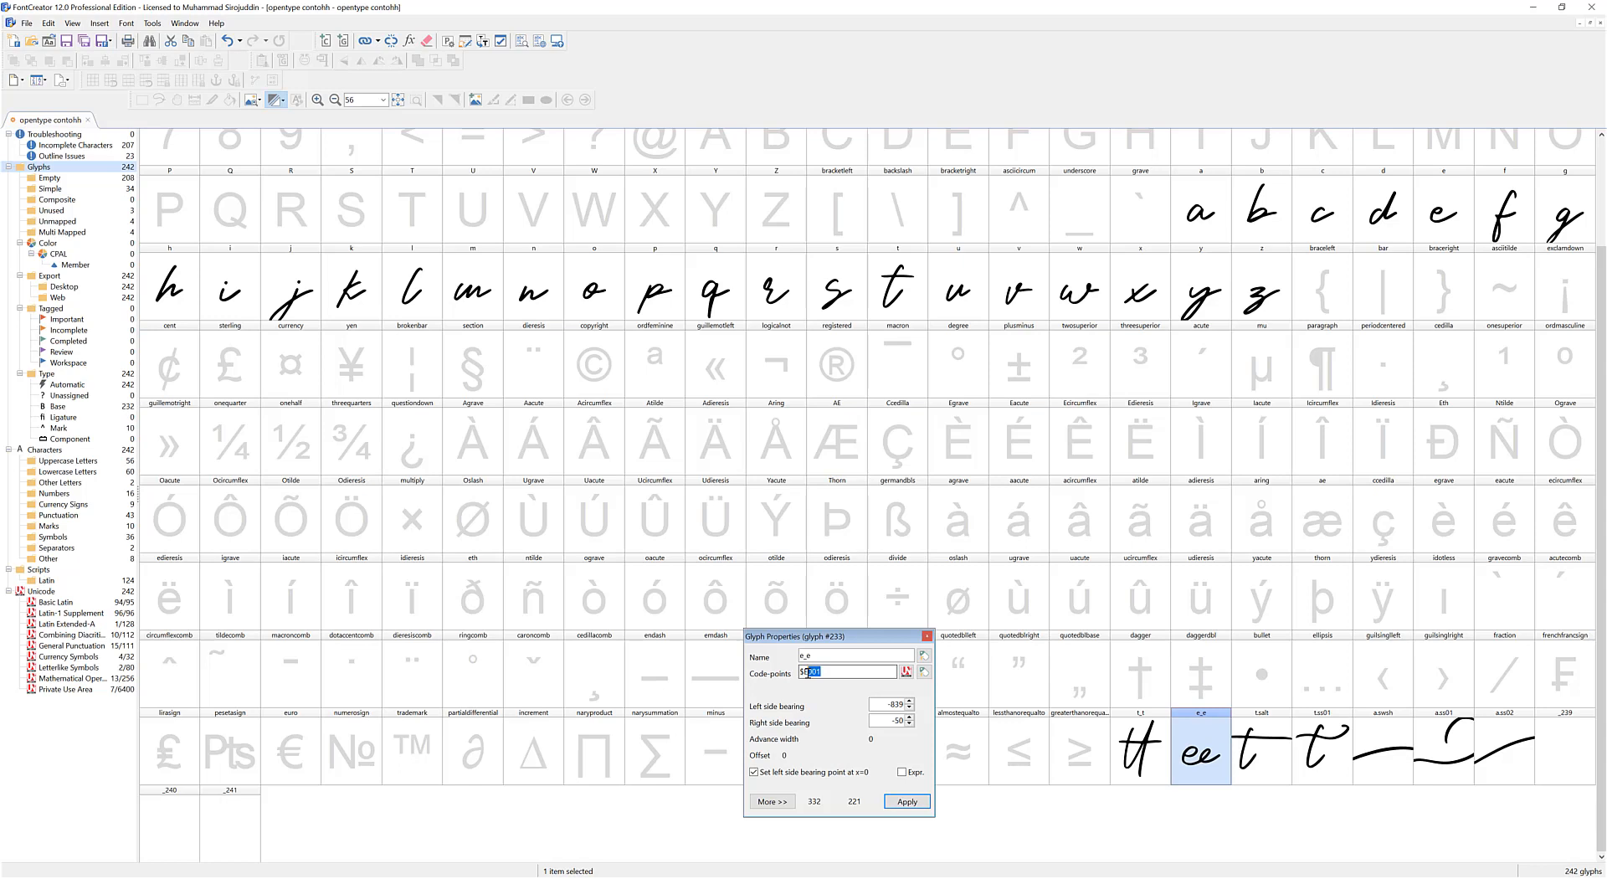
# Filter the glyph overview to the simple glyphs
pyautogui.click(59, 190)
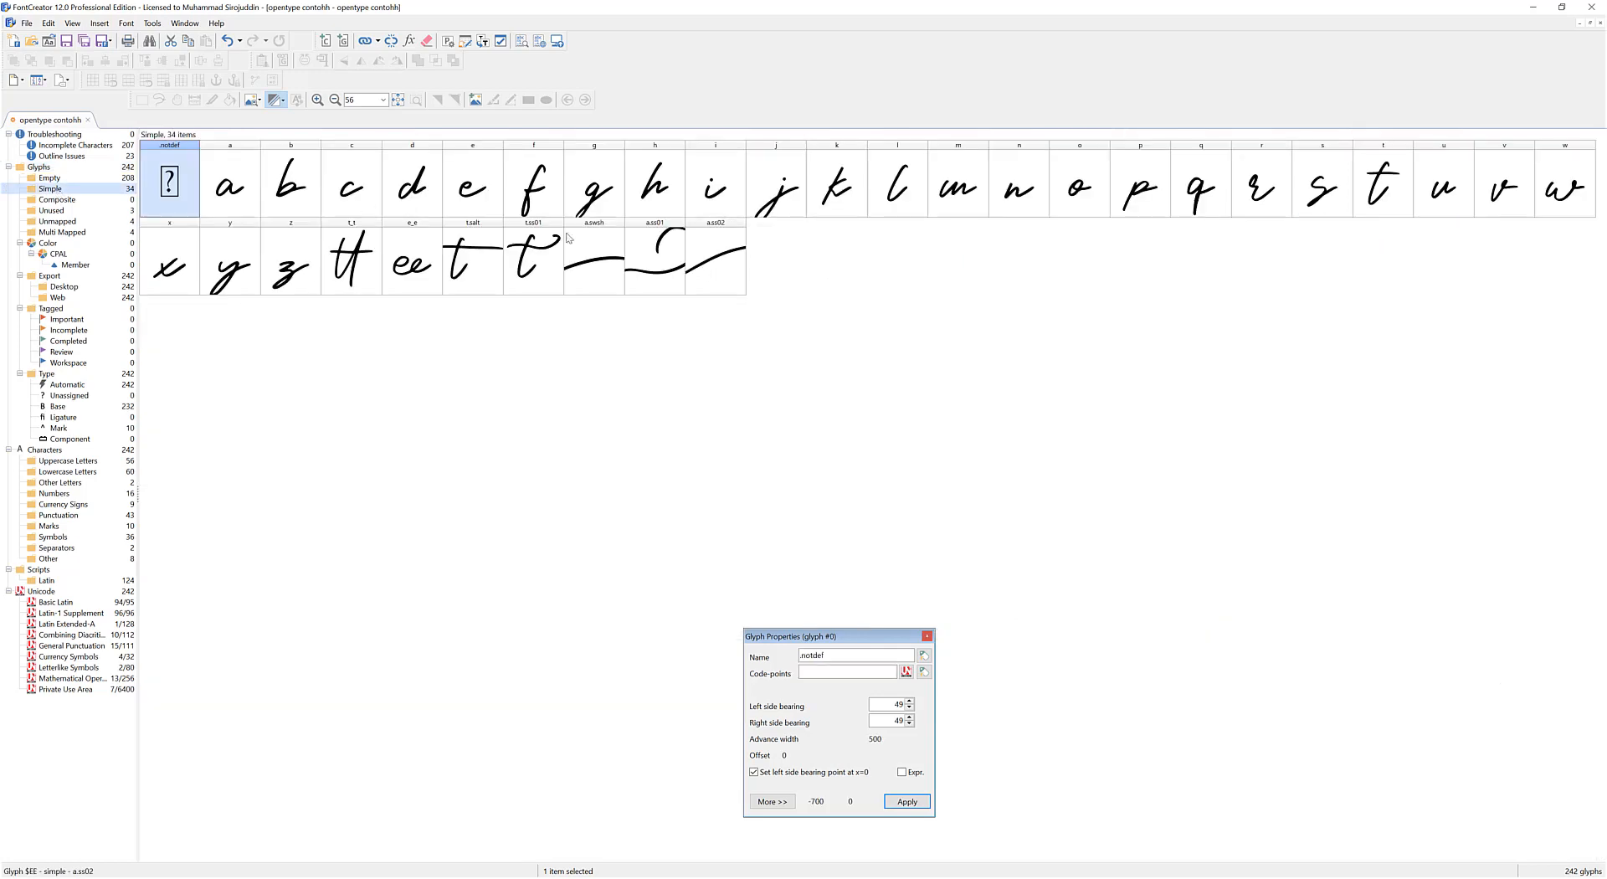
pyautogui.click(243, 178)
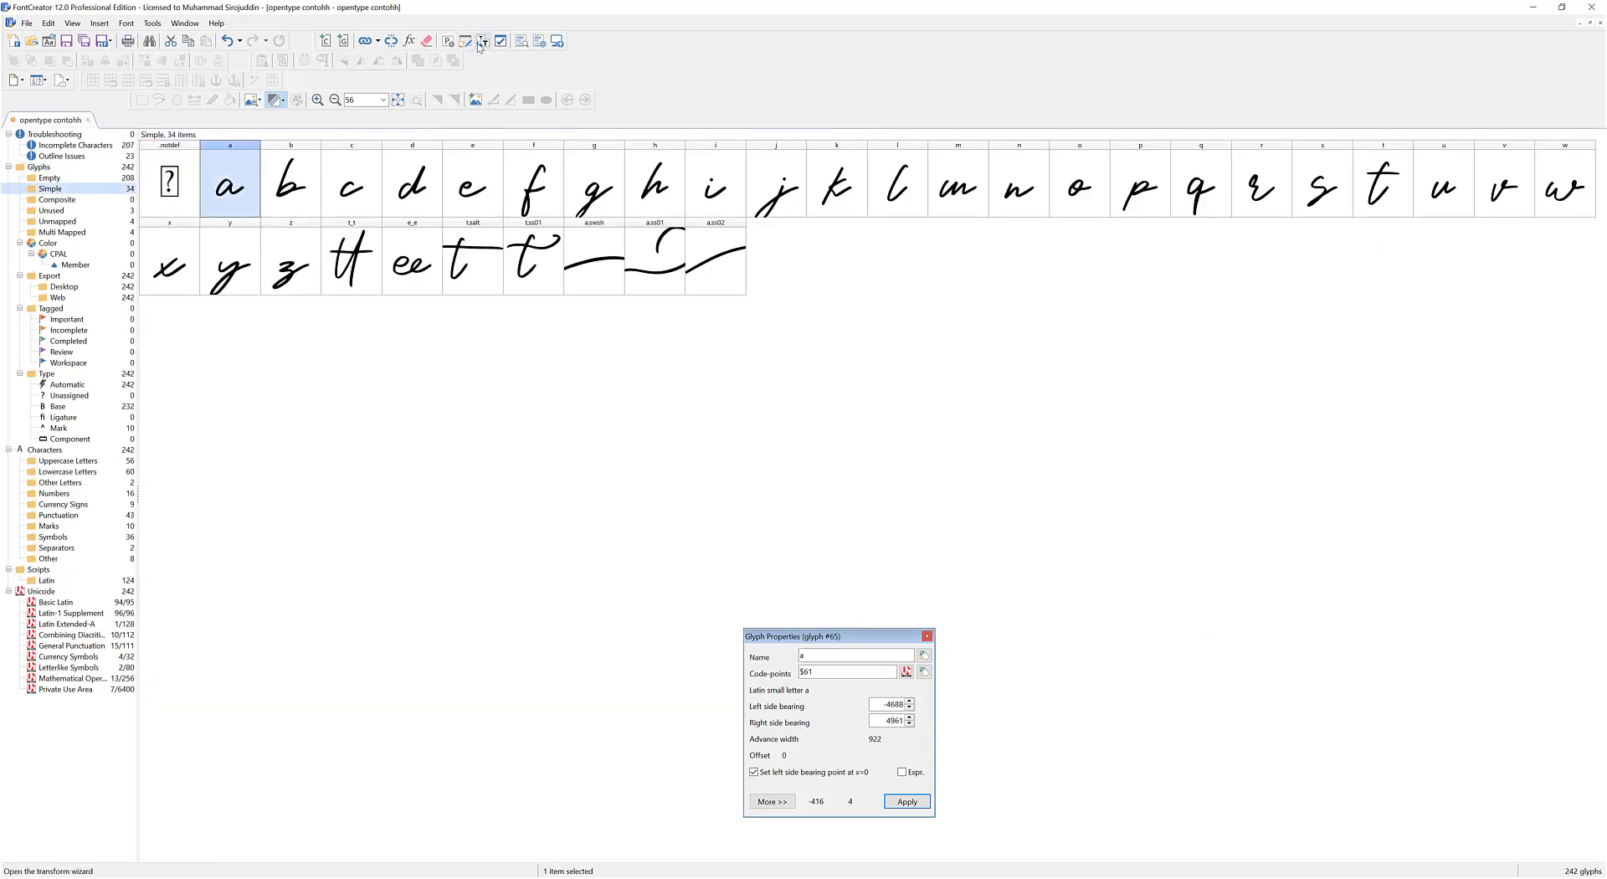
pyautogui.hotkey('ctrl', 't')
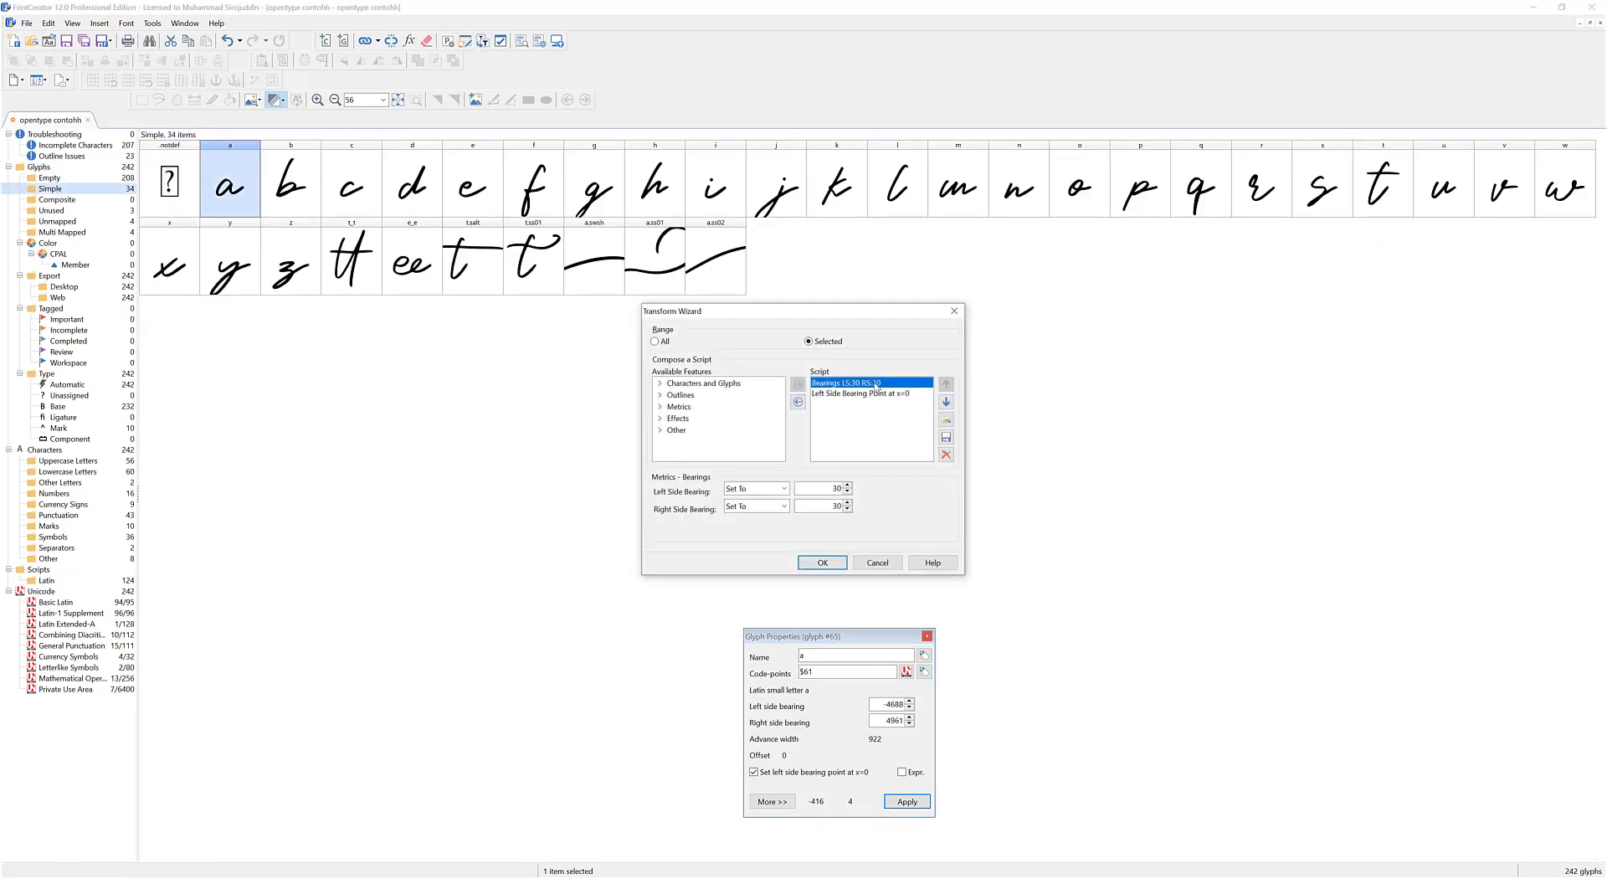
pyautogui.write('0')
pyautogui.press('Tab')
pyautogui.write('0')
pyautogui.click(823, 564)
pyautogui.click(473, 260)
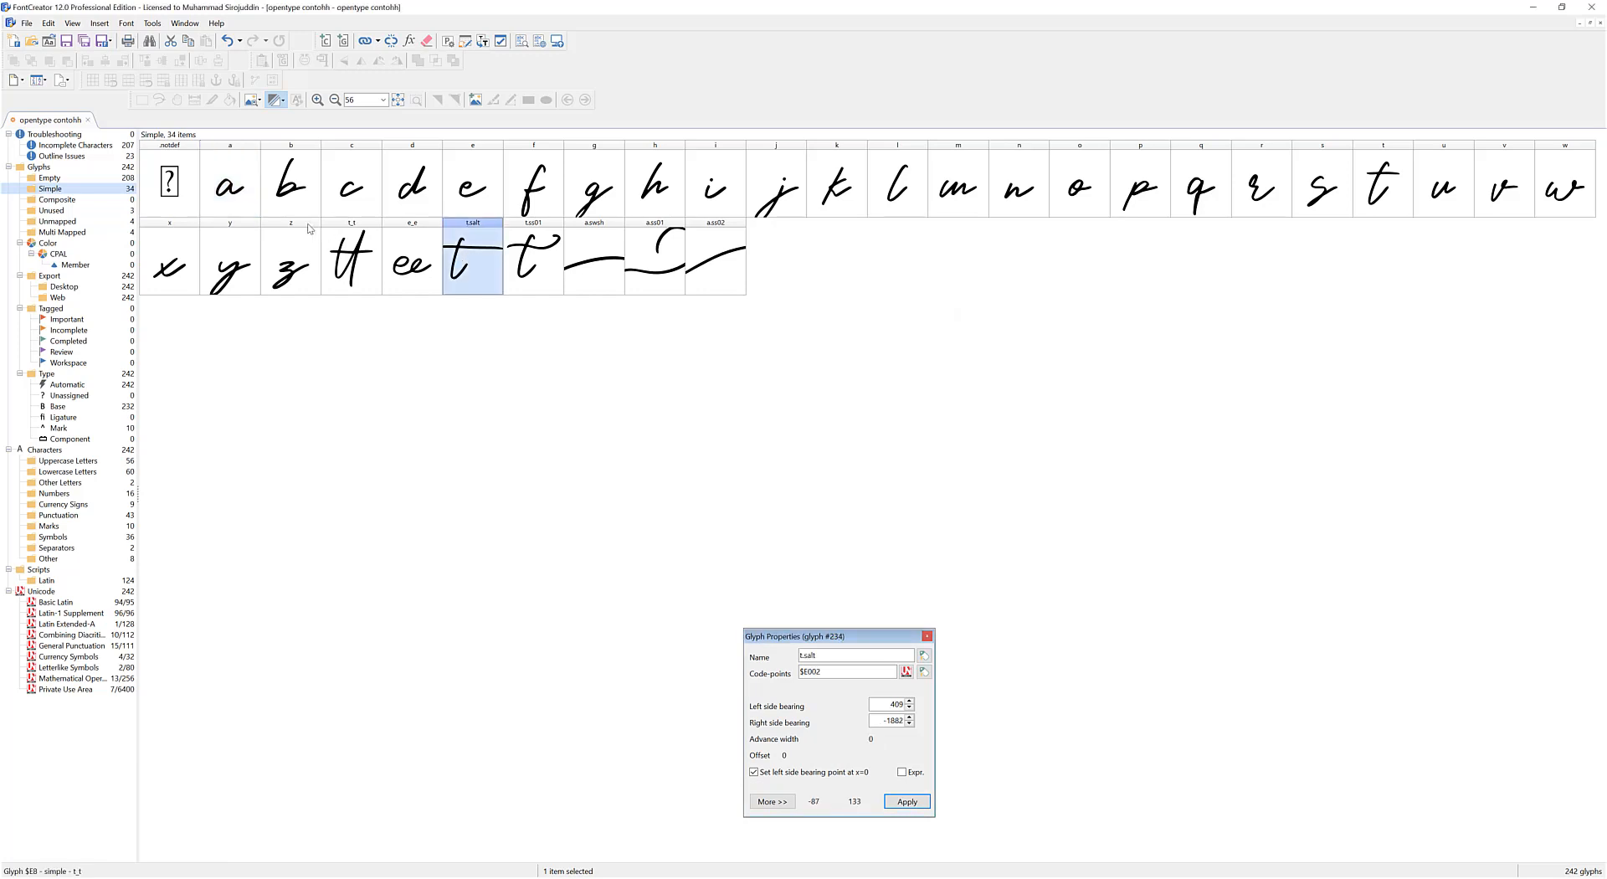
# Set the left and right side bearings to 0 for all simple glyphs except .notdef, using the Transform Wizard
pyautogui.hotkey('ctrl', 'a')
pyautogui.keyDown('ctrl'); pyautogui.click(183, 180); pyautogui.keyUp('ctrl')
pyautogui.click(483, 41)
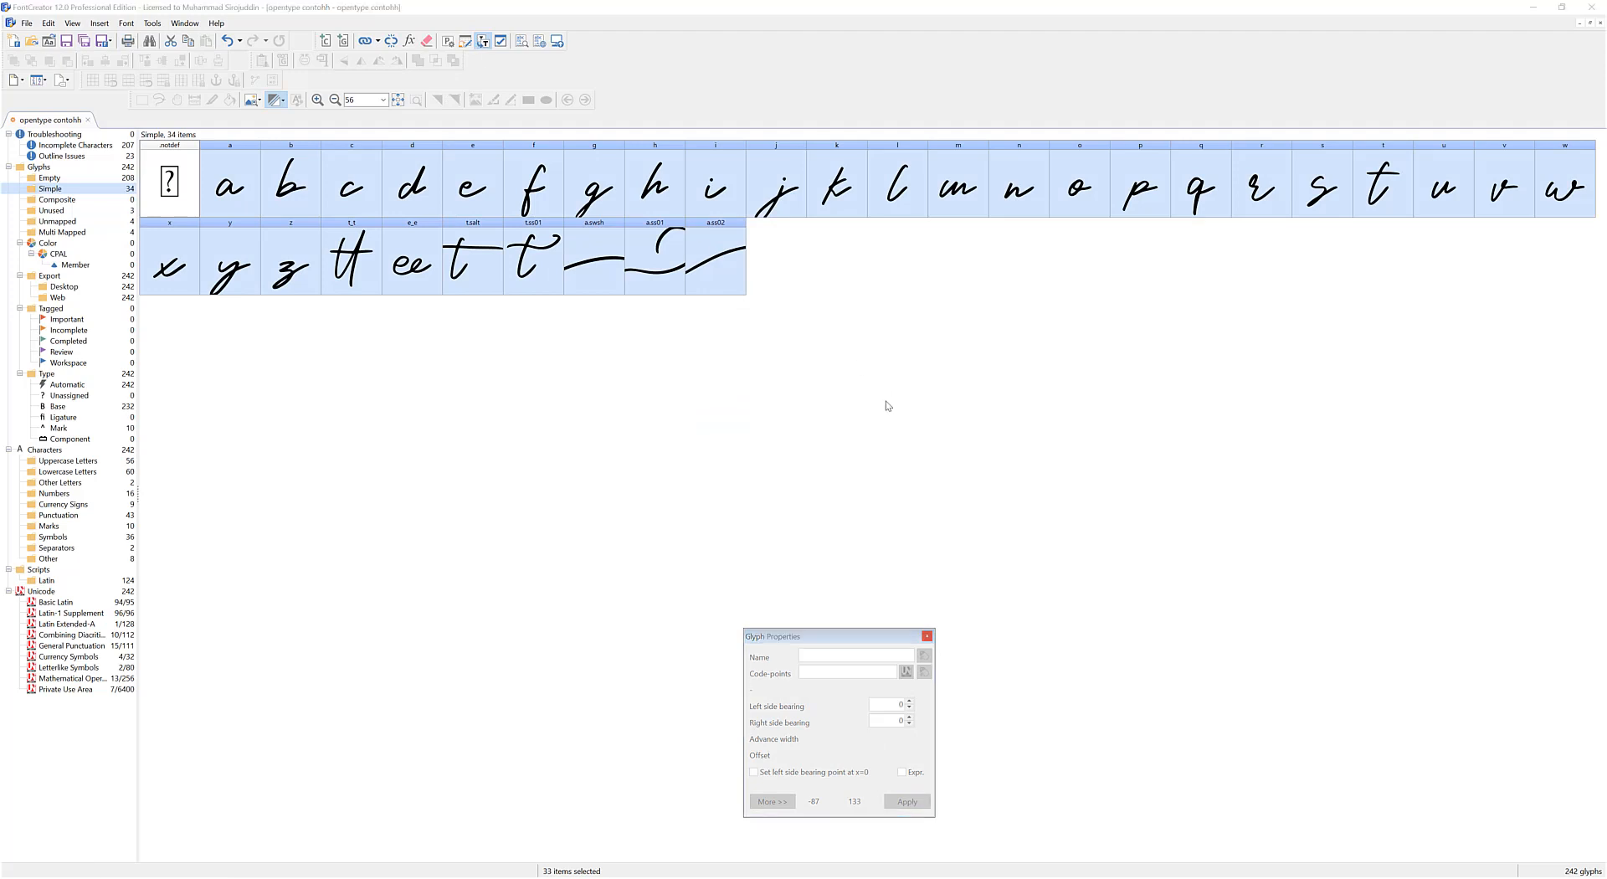
pyautogui.doubleClick(836, 489)
pyautogui.write('0')
pyautogui.press('Tab')
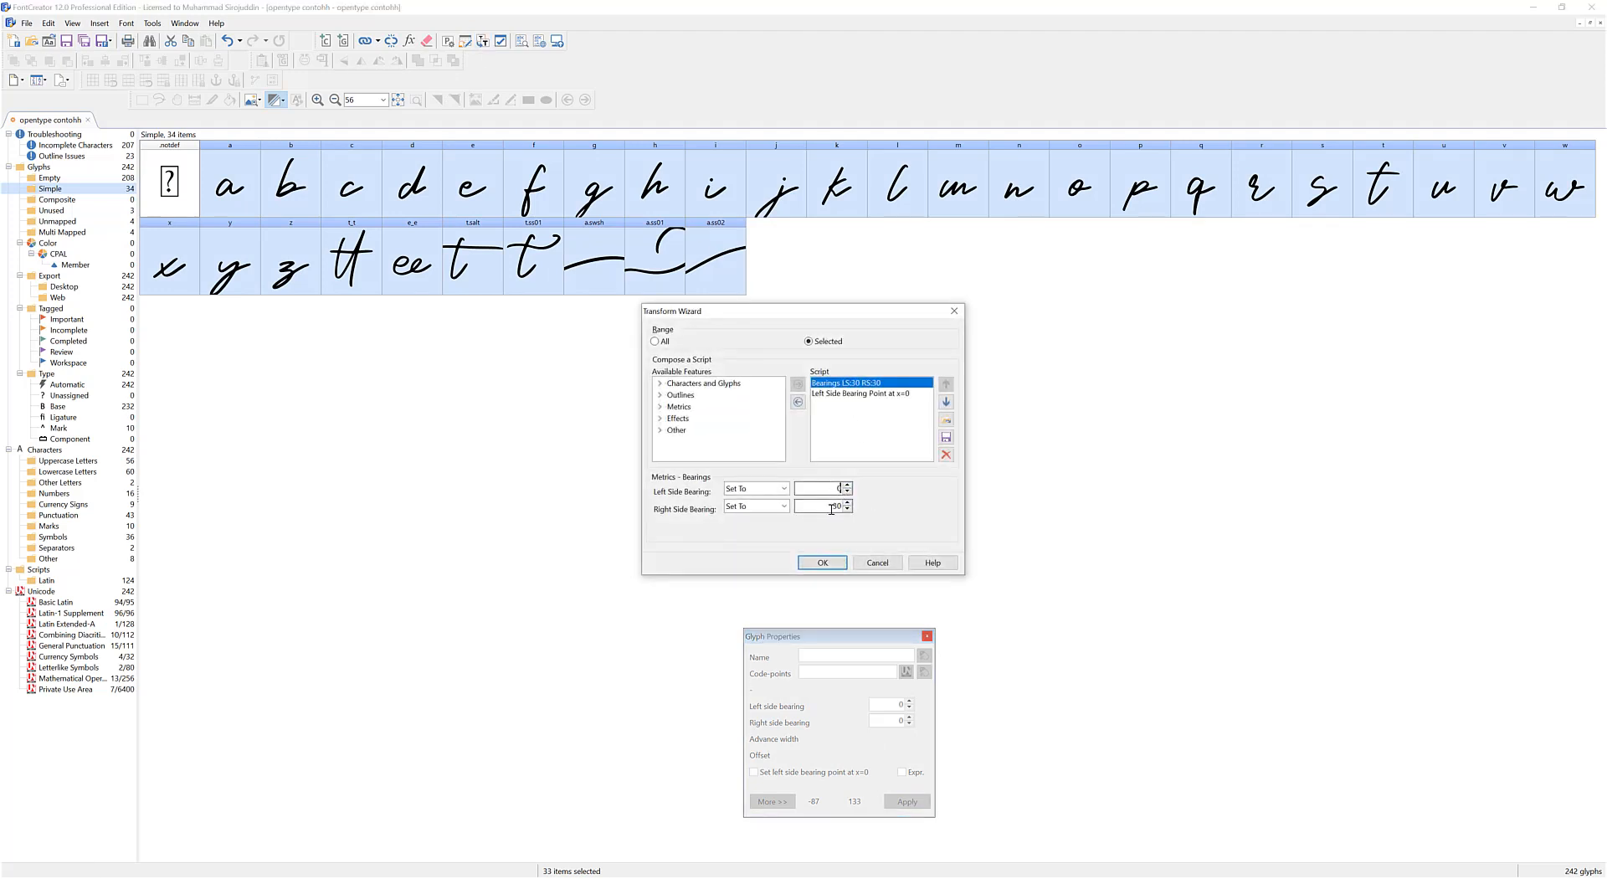
pyautogui.write('0')
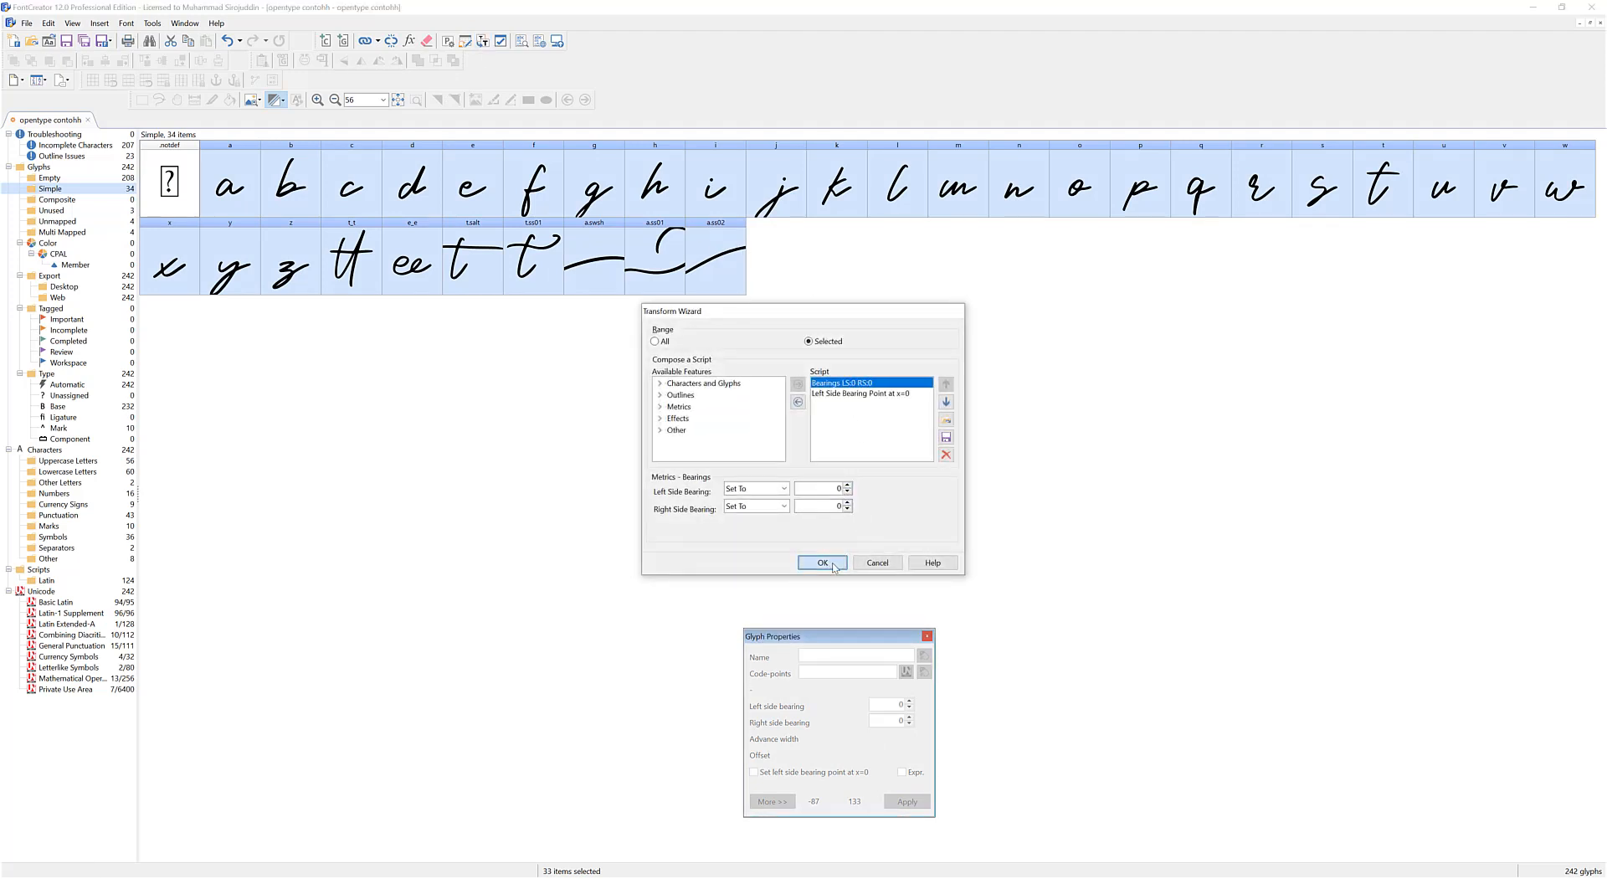
pyautogui.click(833, 562)
pyautogui.press('Right')
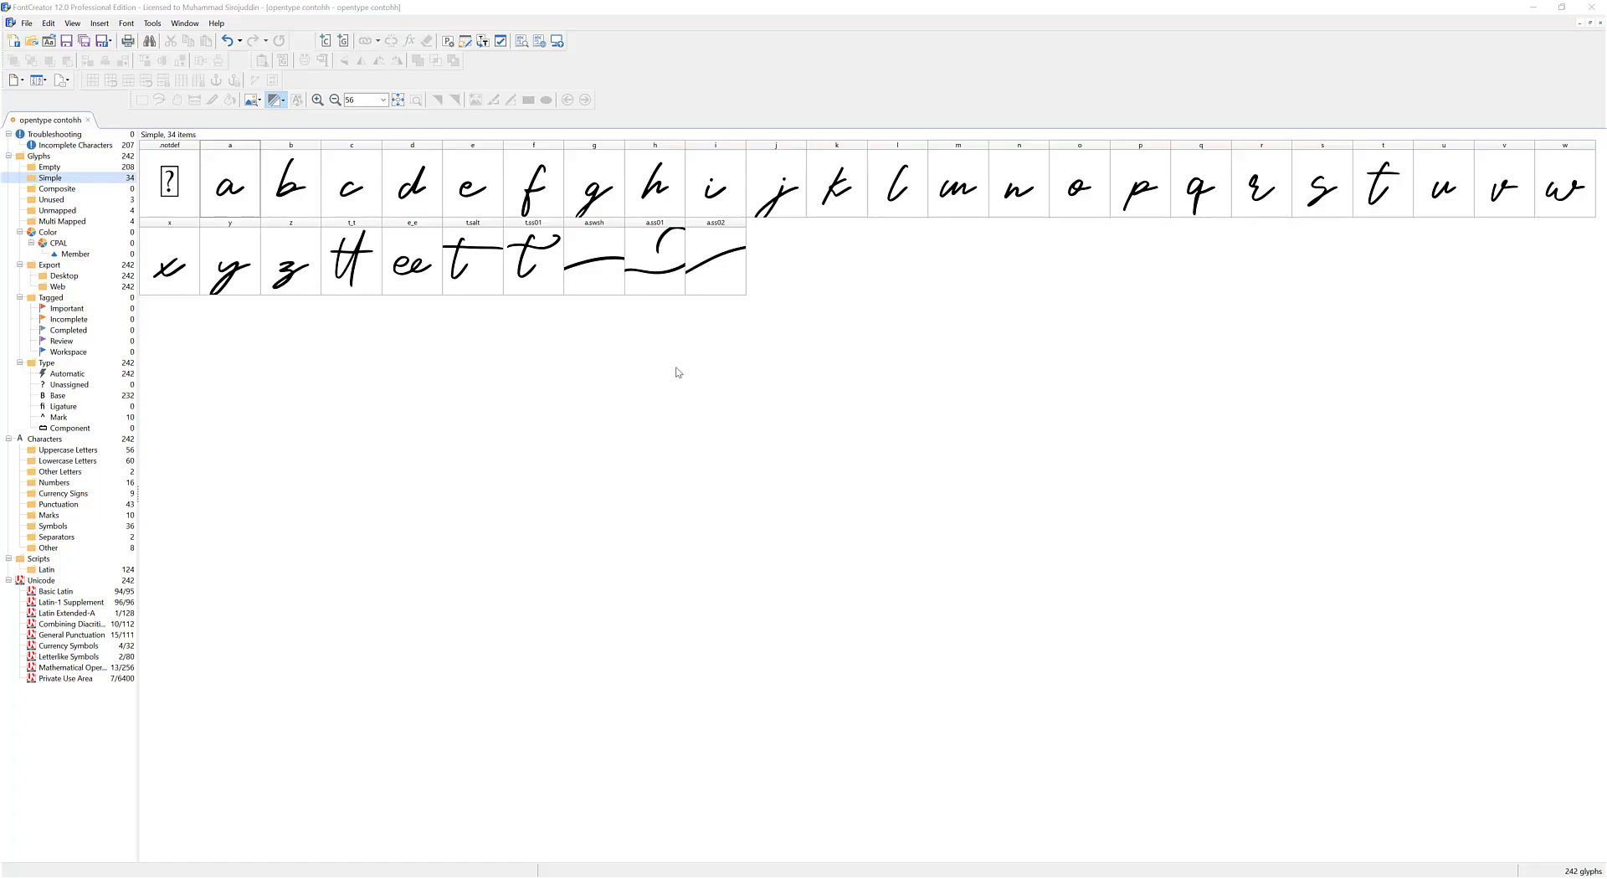
# Open the lowercase a for editing and inspect how its exit stroke meets the right metric line
pyautogui.doubleClick(253, 185)
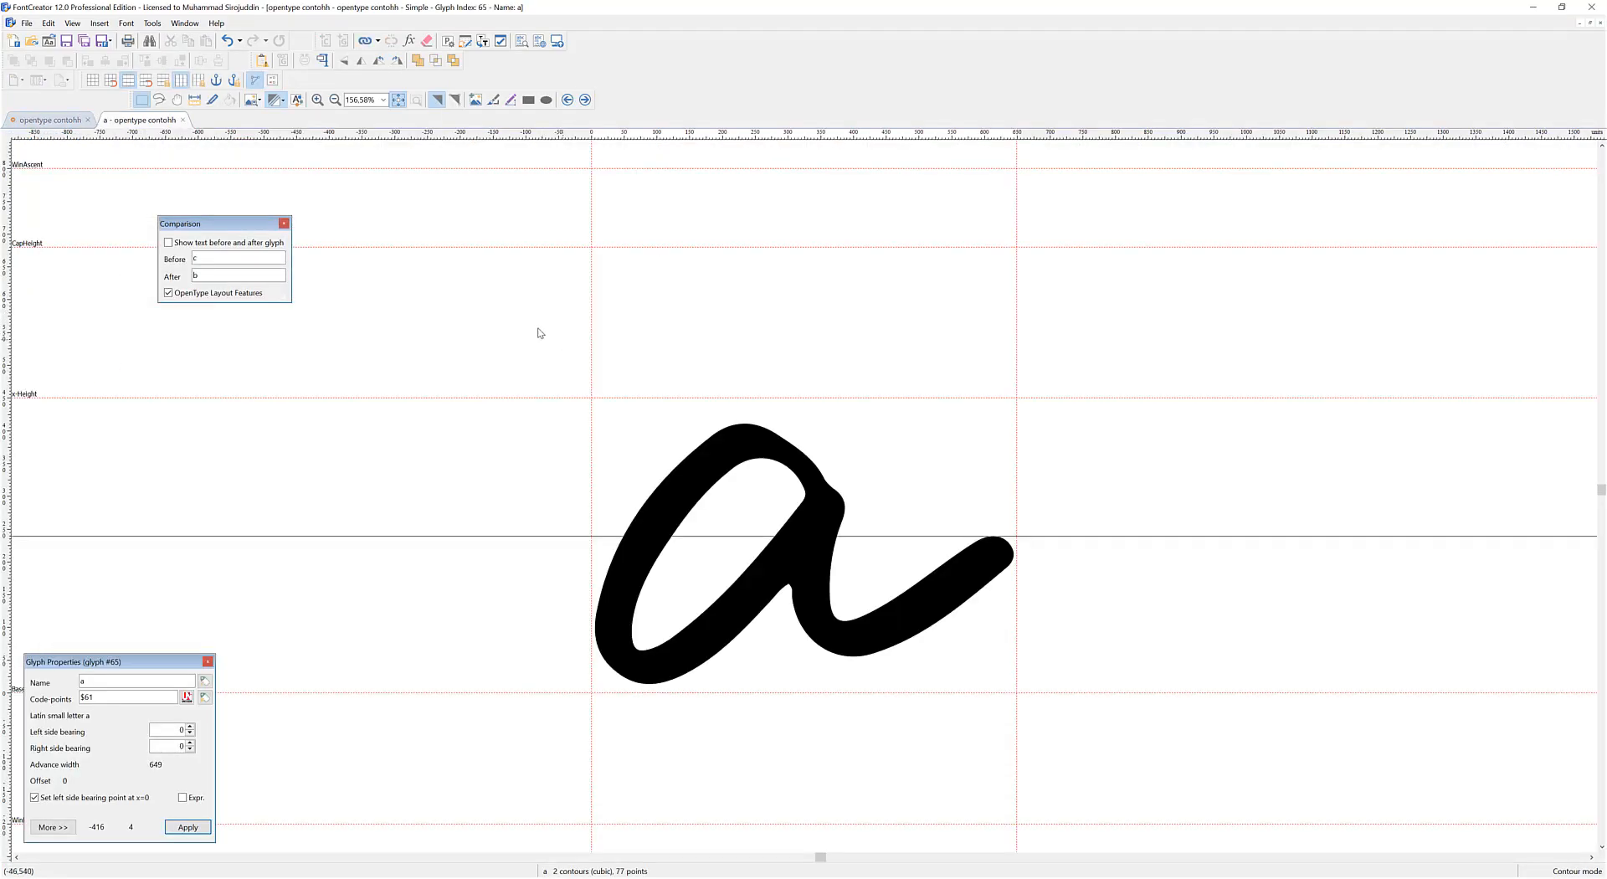
pyautogui.scroll(3, 1004, 586)
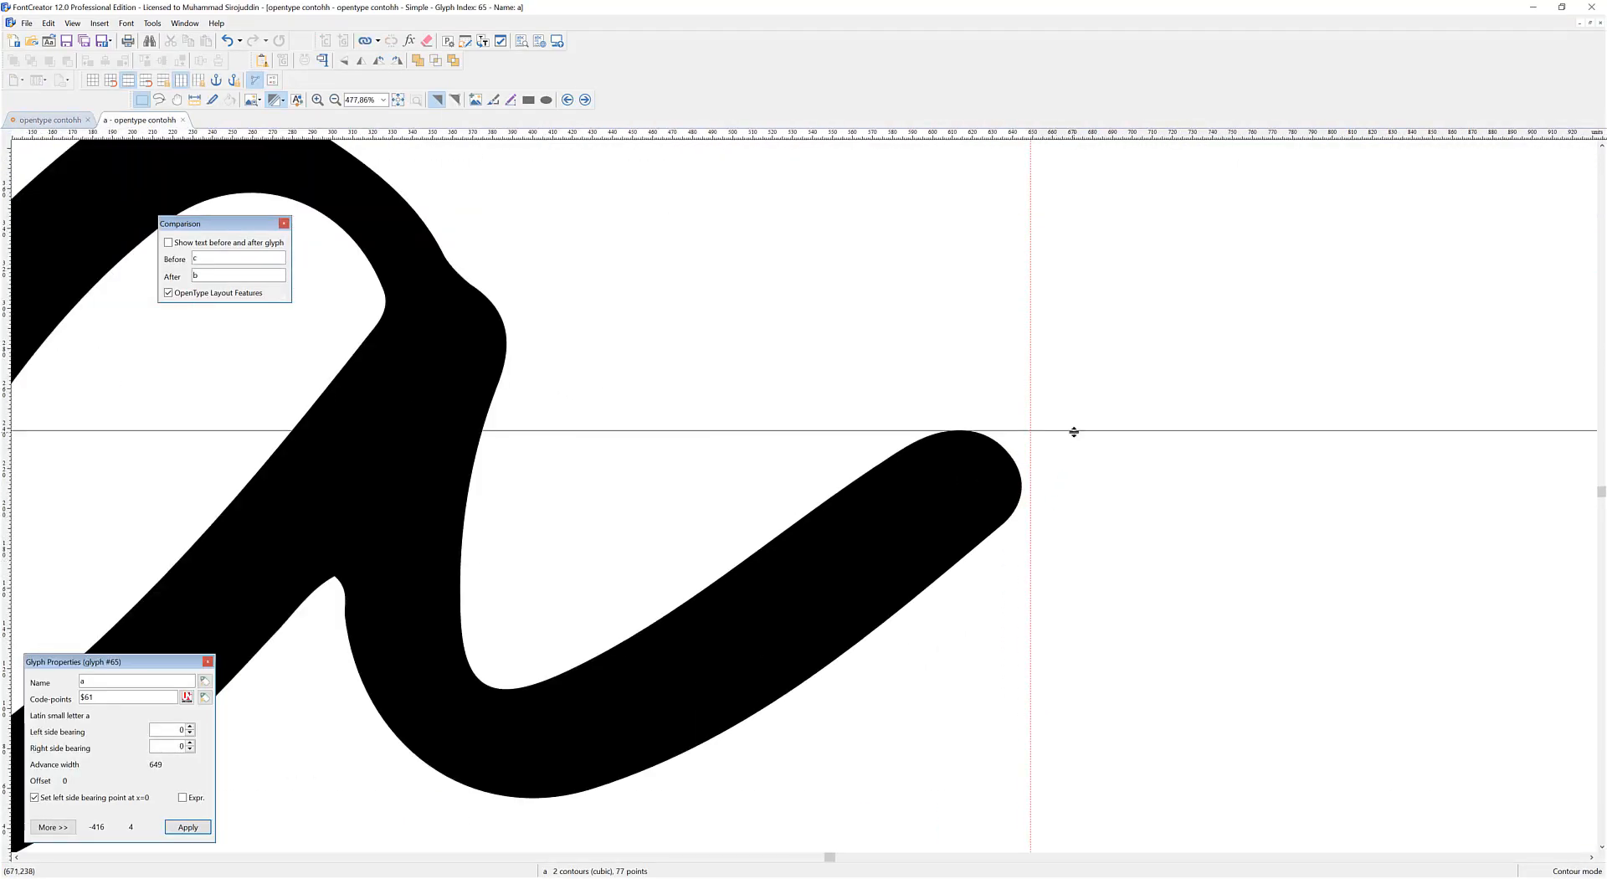
pyautogui.scroll(-3, 962, 460)
pyautogui.scroll(4, 954, 469)
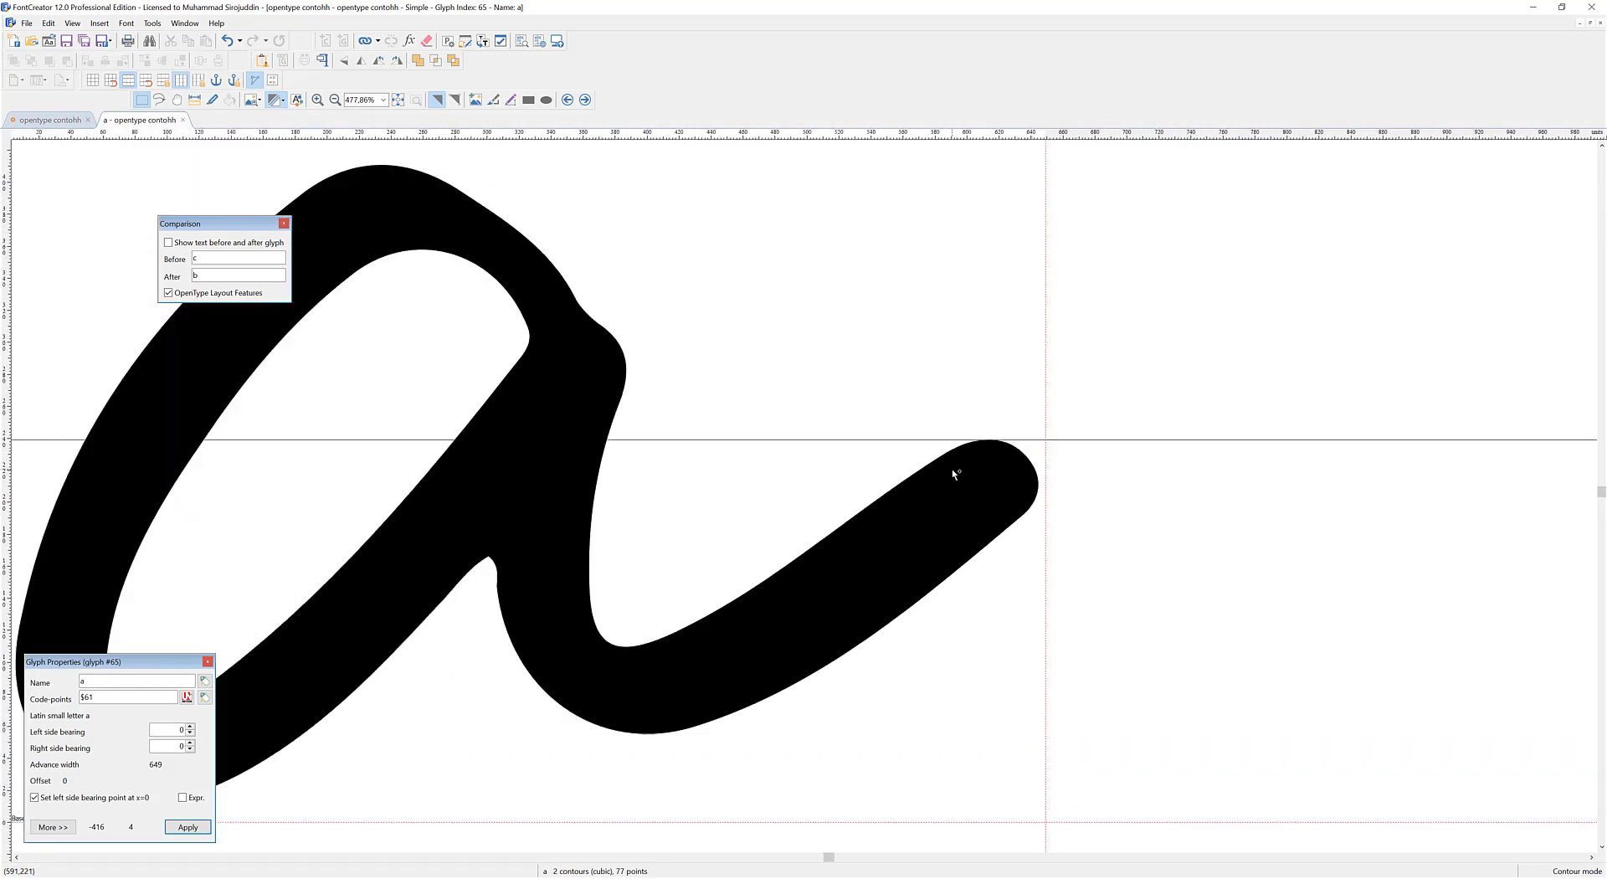
pyautogui.scroll(-2, 996, 486)
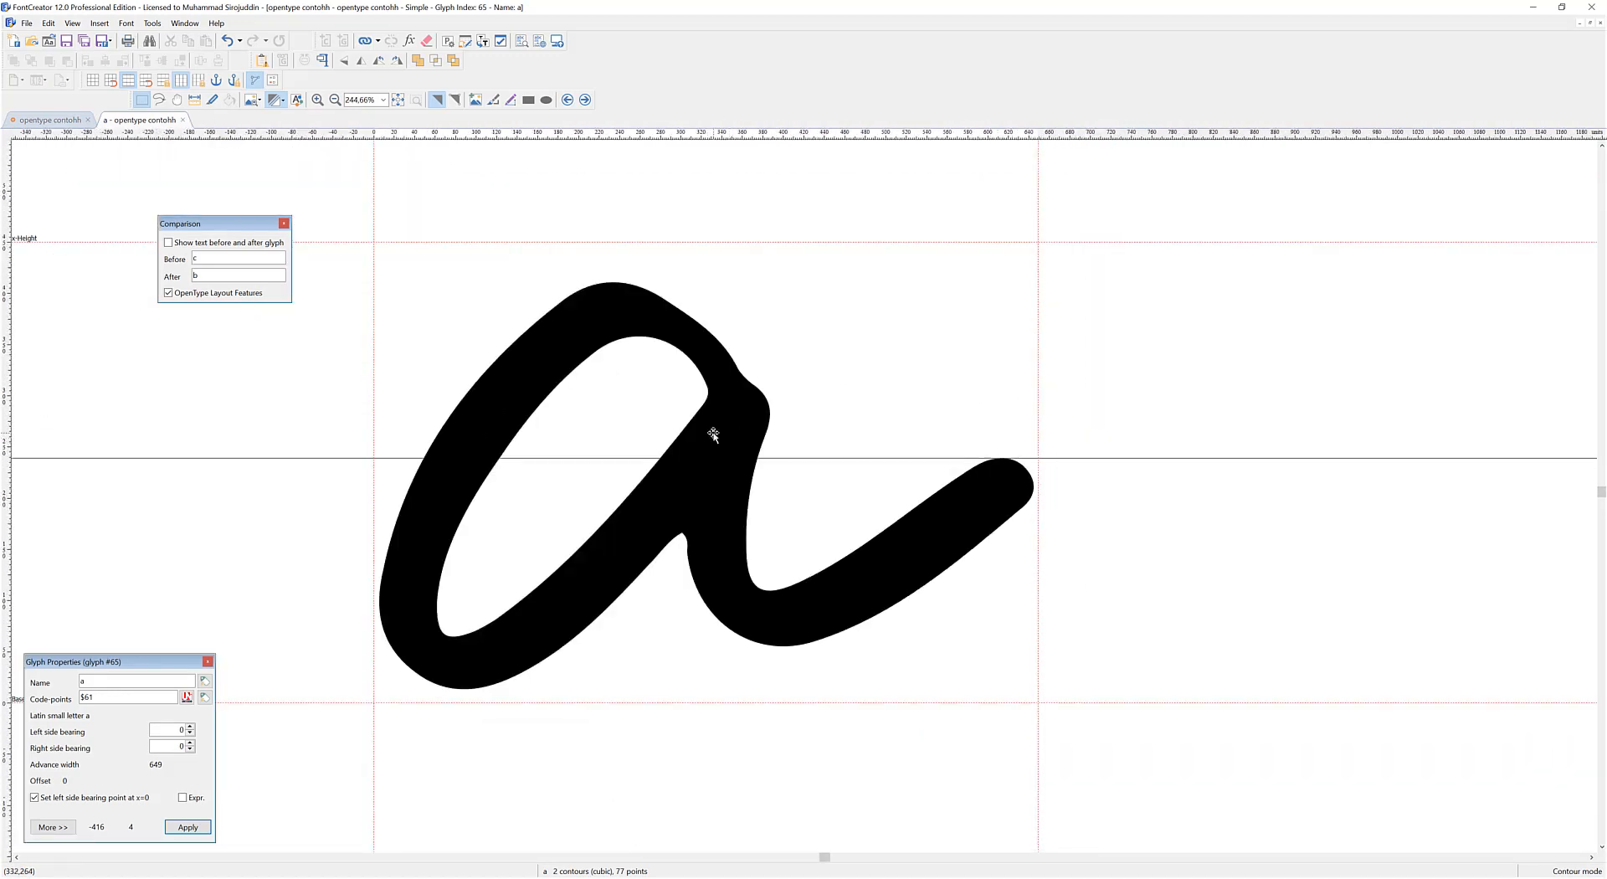
# Move the Comparison settings clear of the glyph and show the comparison text before and after it
pyautogui.moveTo(231, 226); pyautogui.dragTo(189, 334)
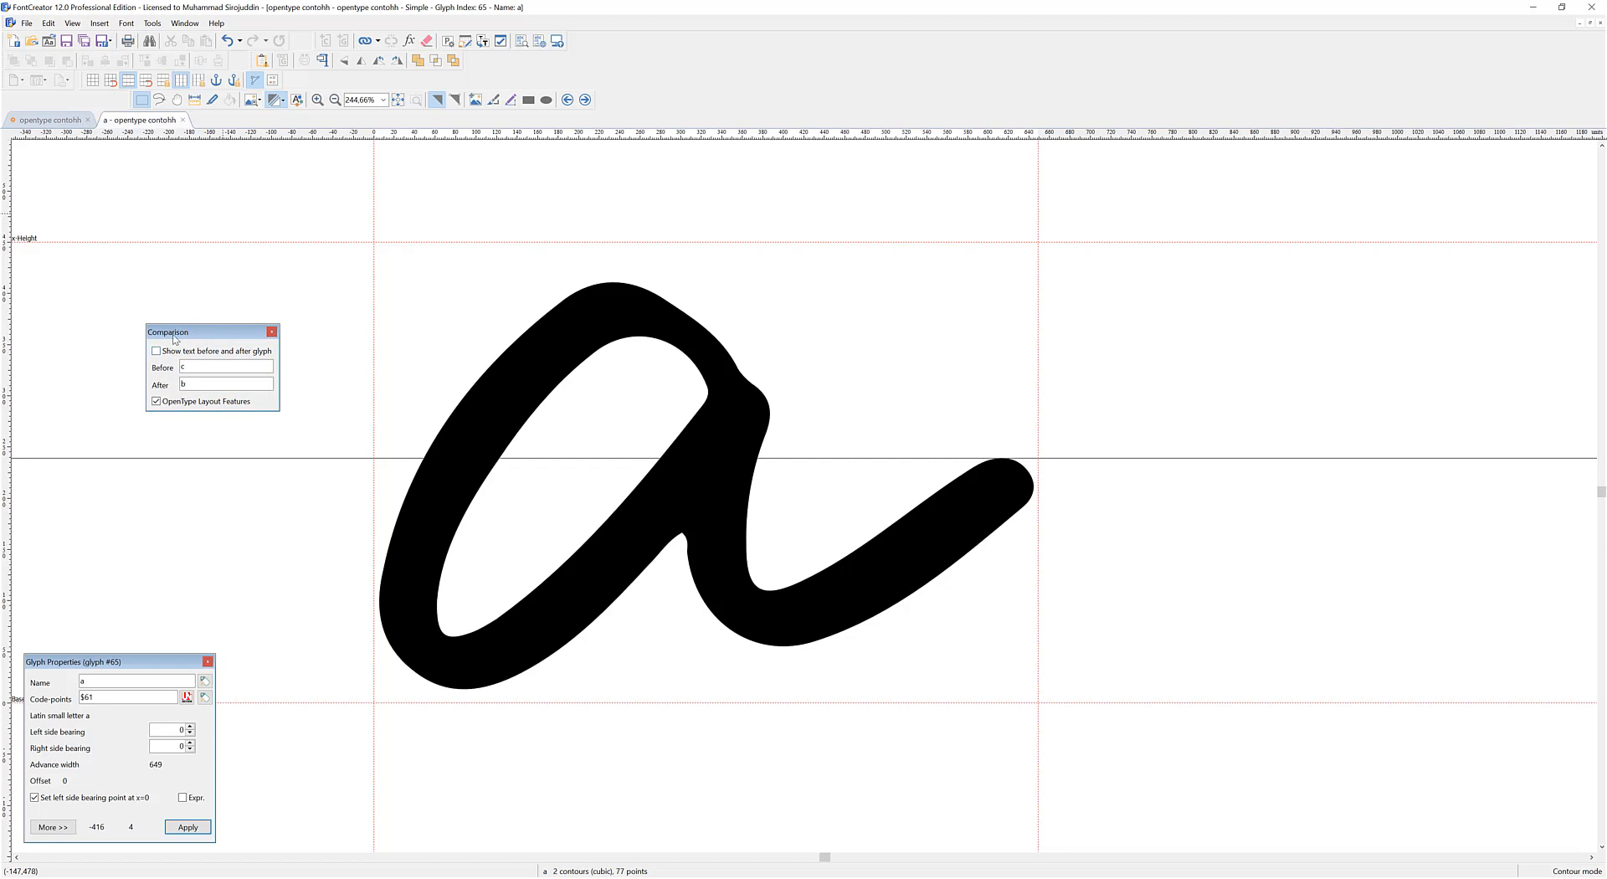
pyautogui.moveTo(177, 339); pyautogui.dragTo(85, 538)
pyautogui.click(70, 24)
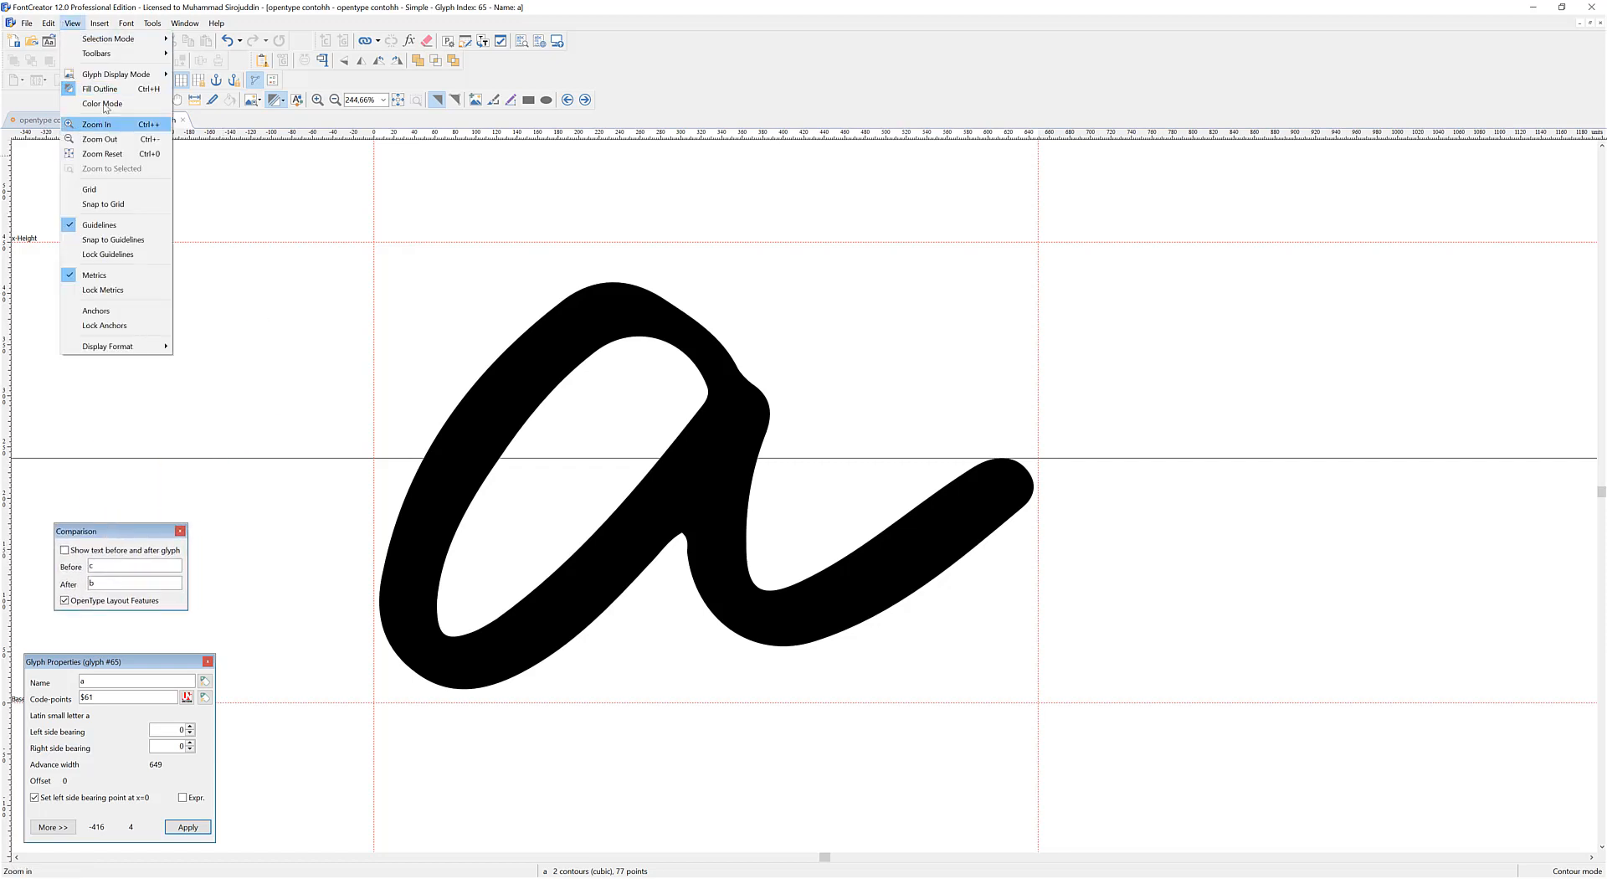
pyautogui.moveTo(159, 57)
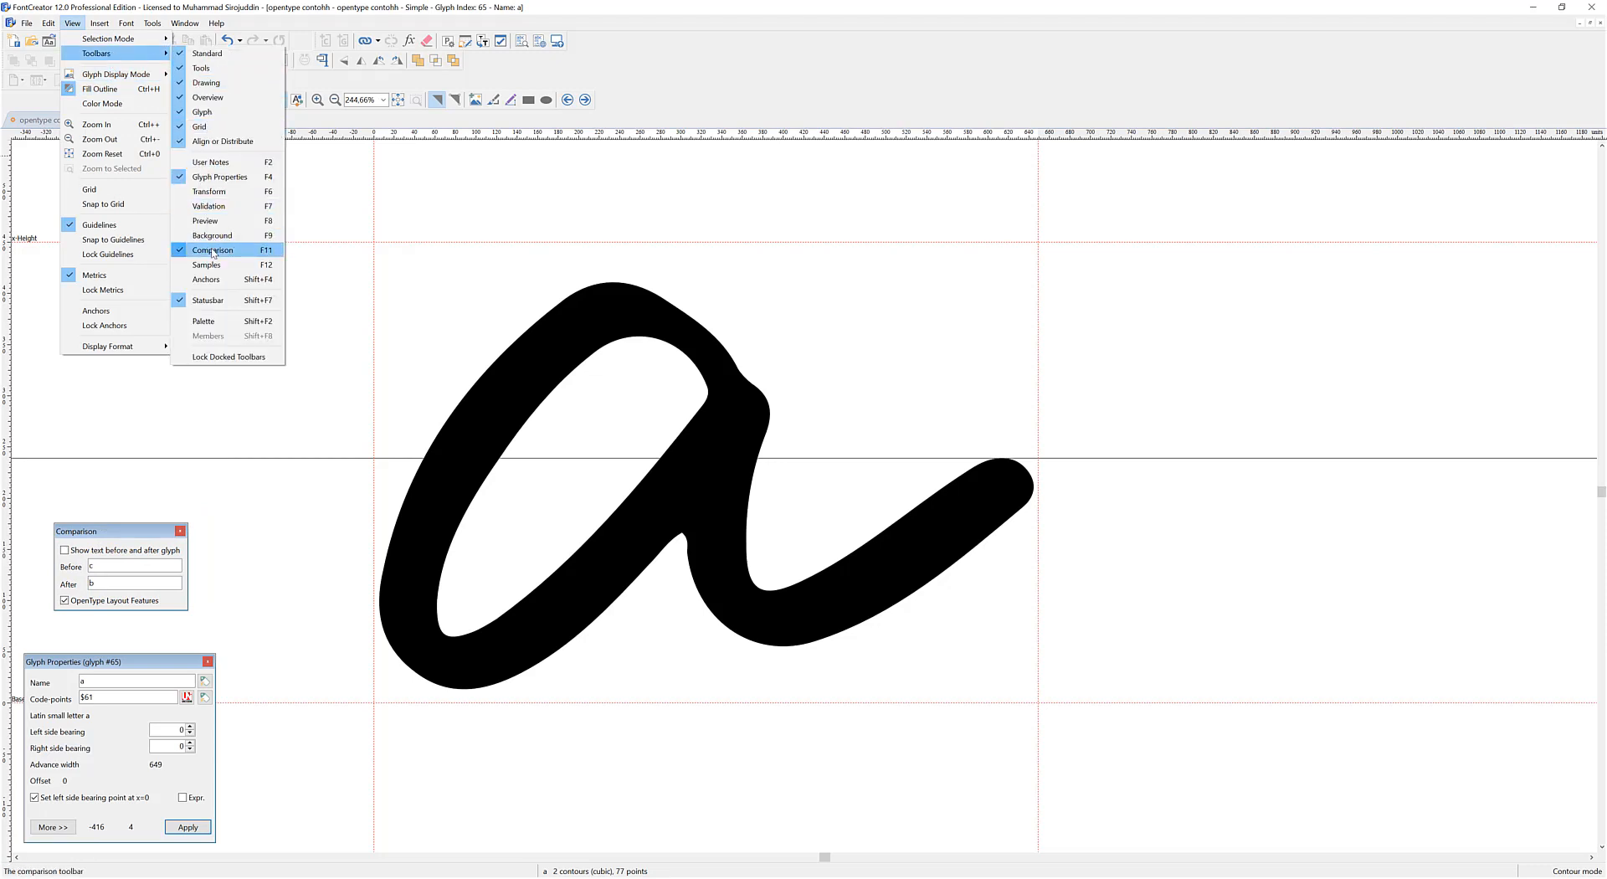
pyautogui.click(513, 294)
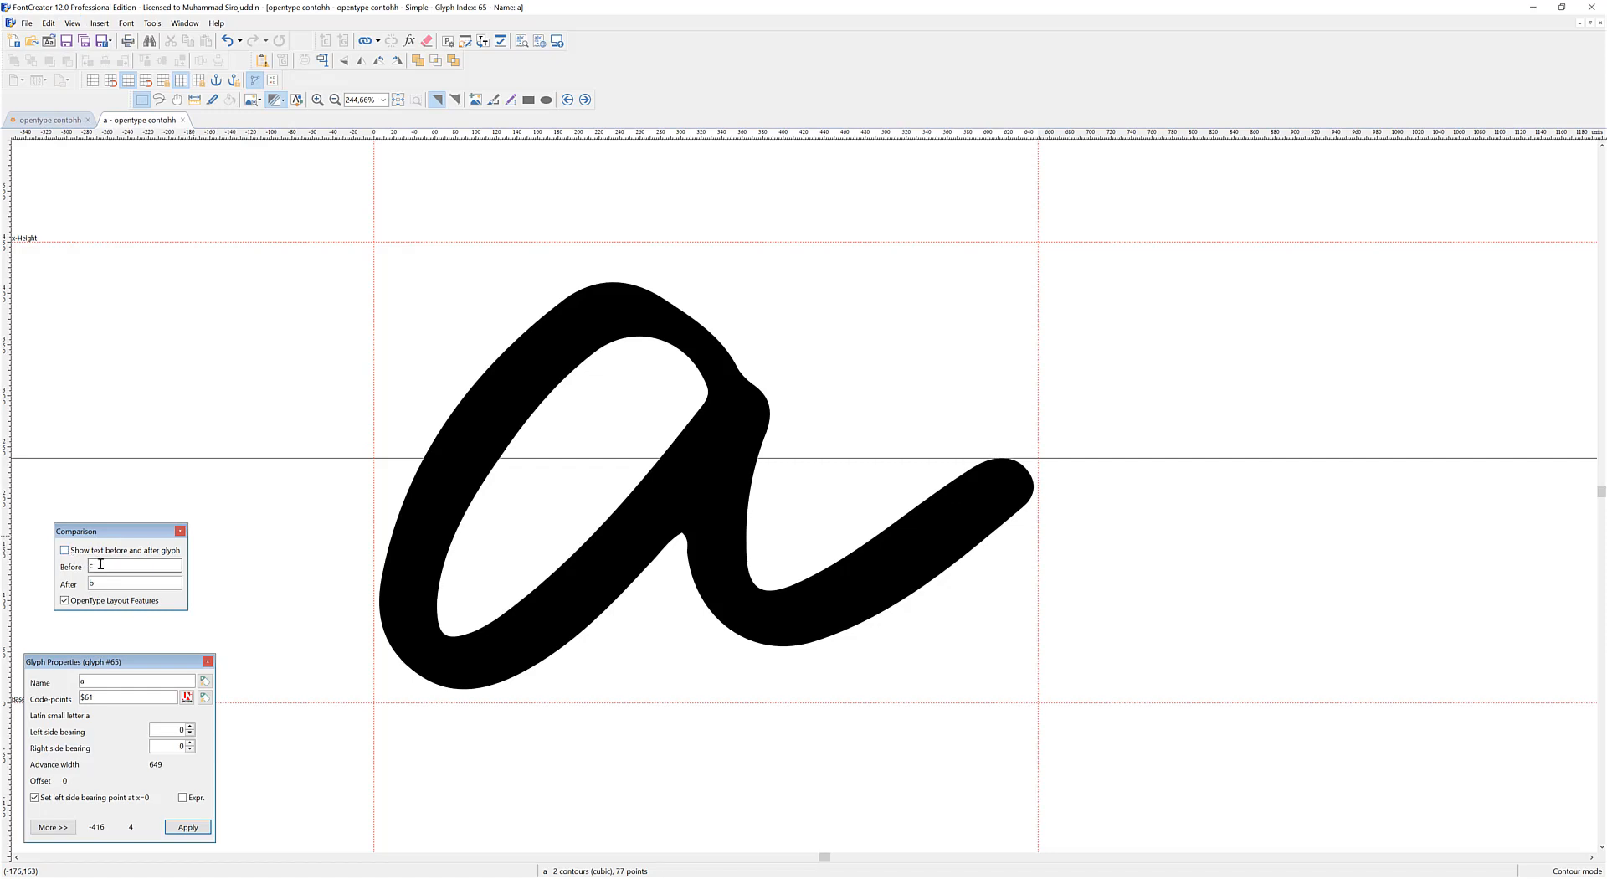
pyautogui.click(64, 550)
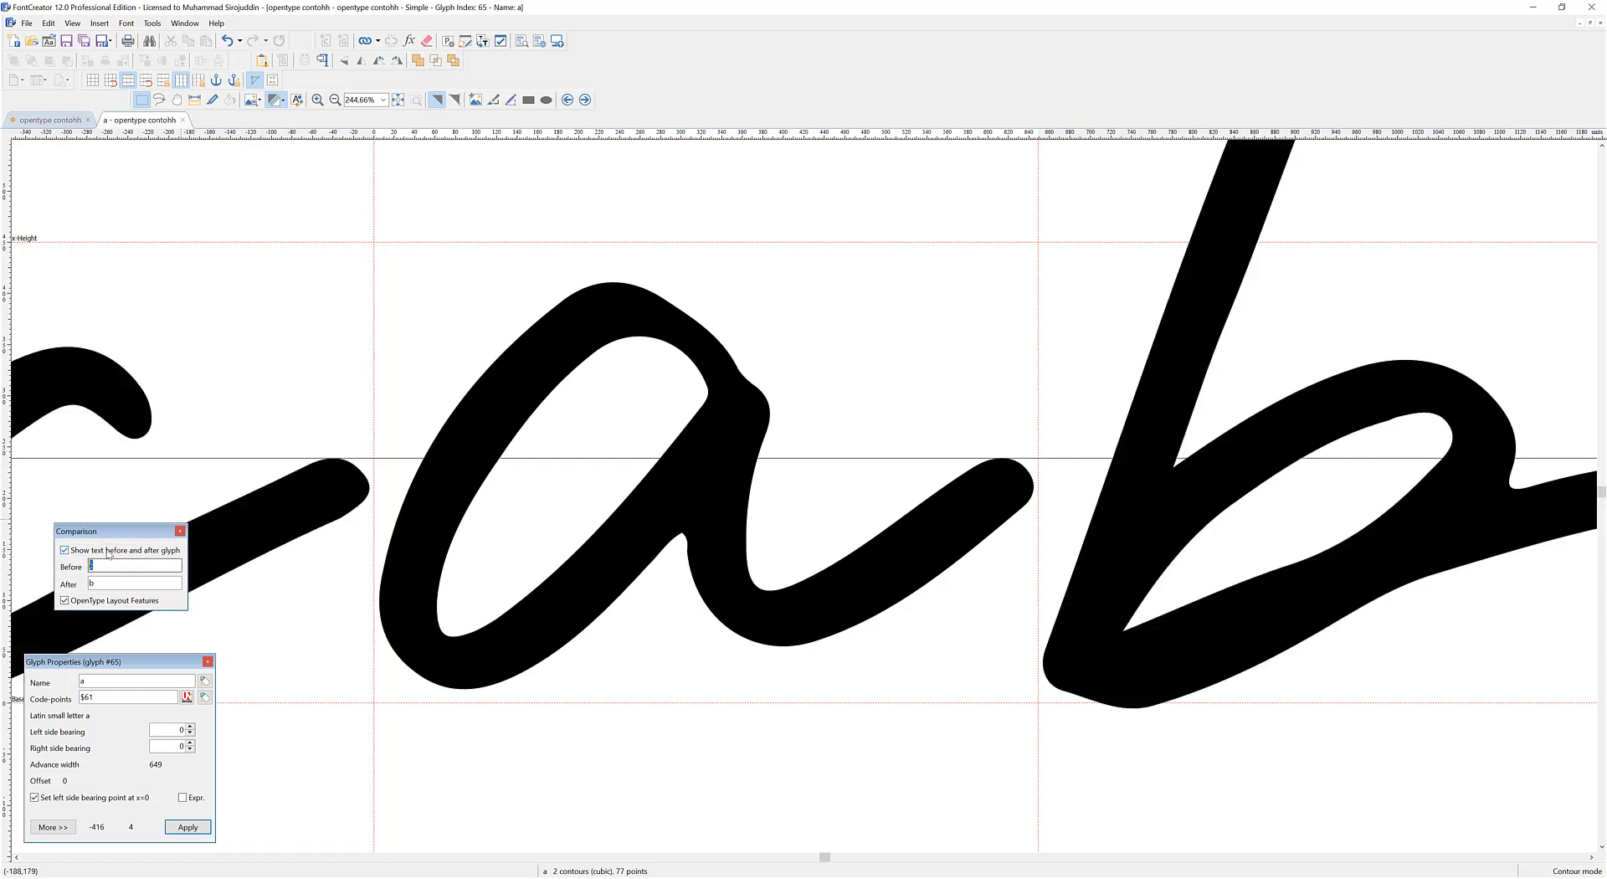
# Set both the before and after comparison text to a
pyautogui.write('A')
pyautogui.press('BackSpace')
pyautogui.write('a')
pyautogui.press('Tab')
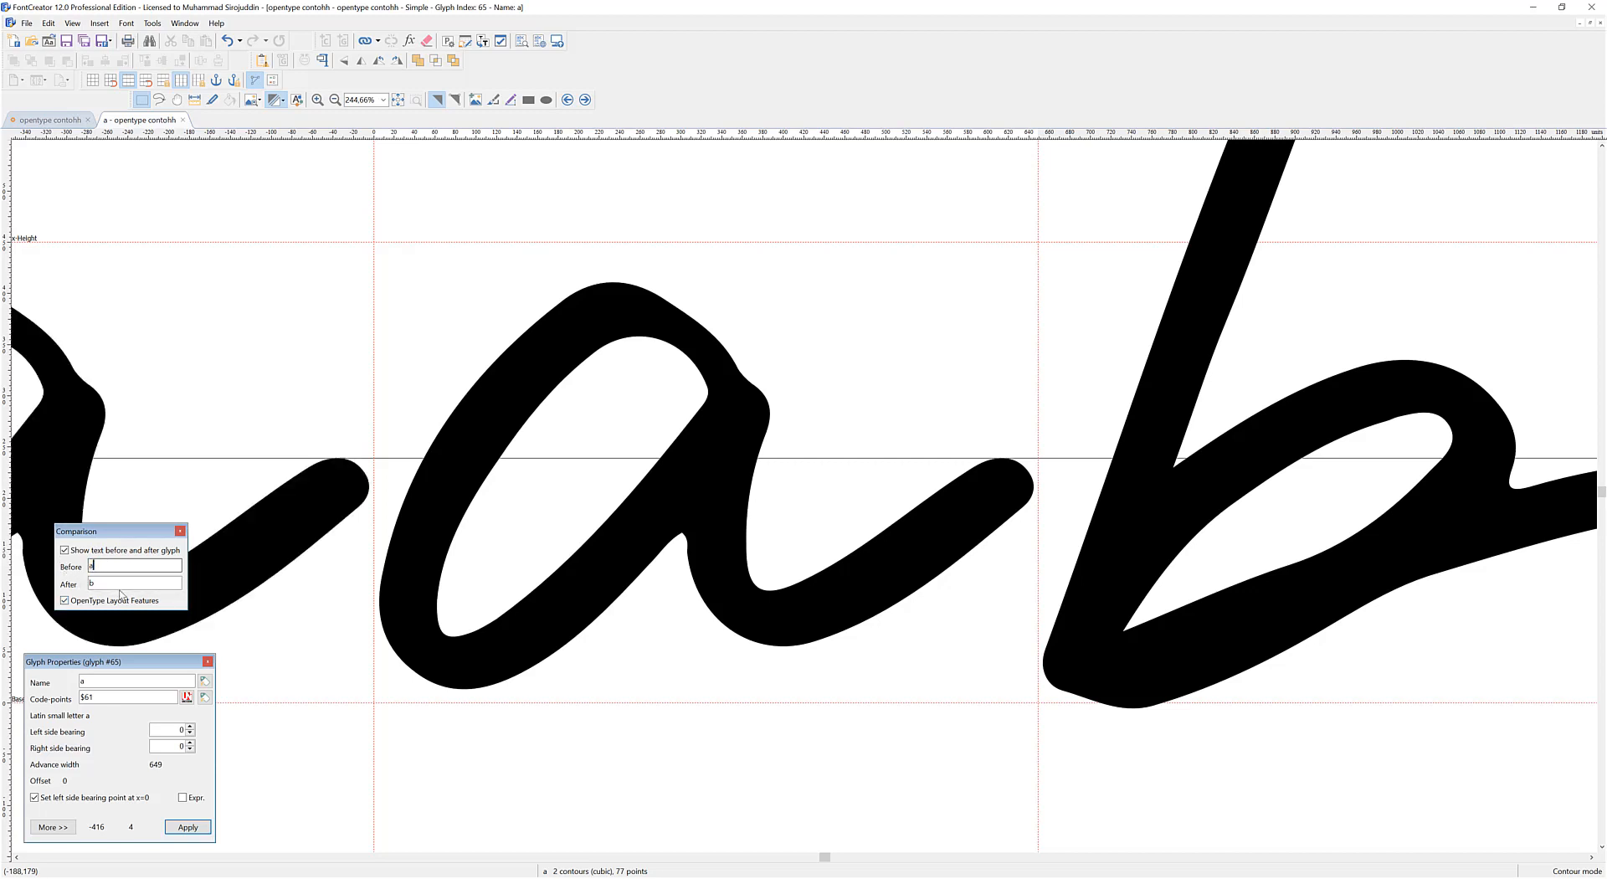
pyautogui.write('a')
pyautogui.scroll(-2, 725, 434)
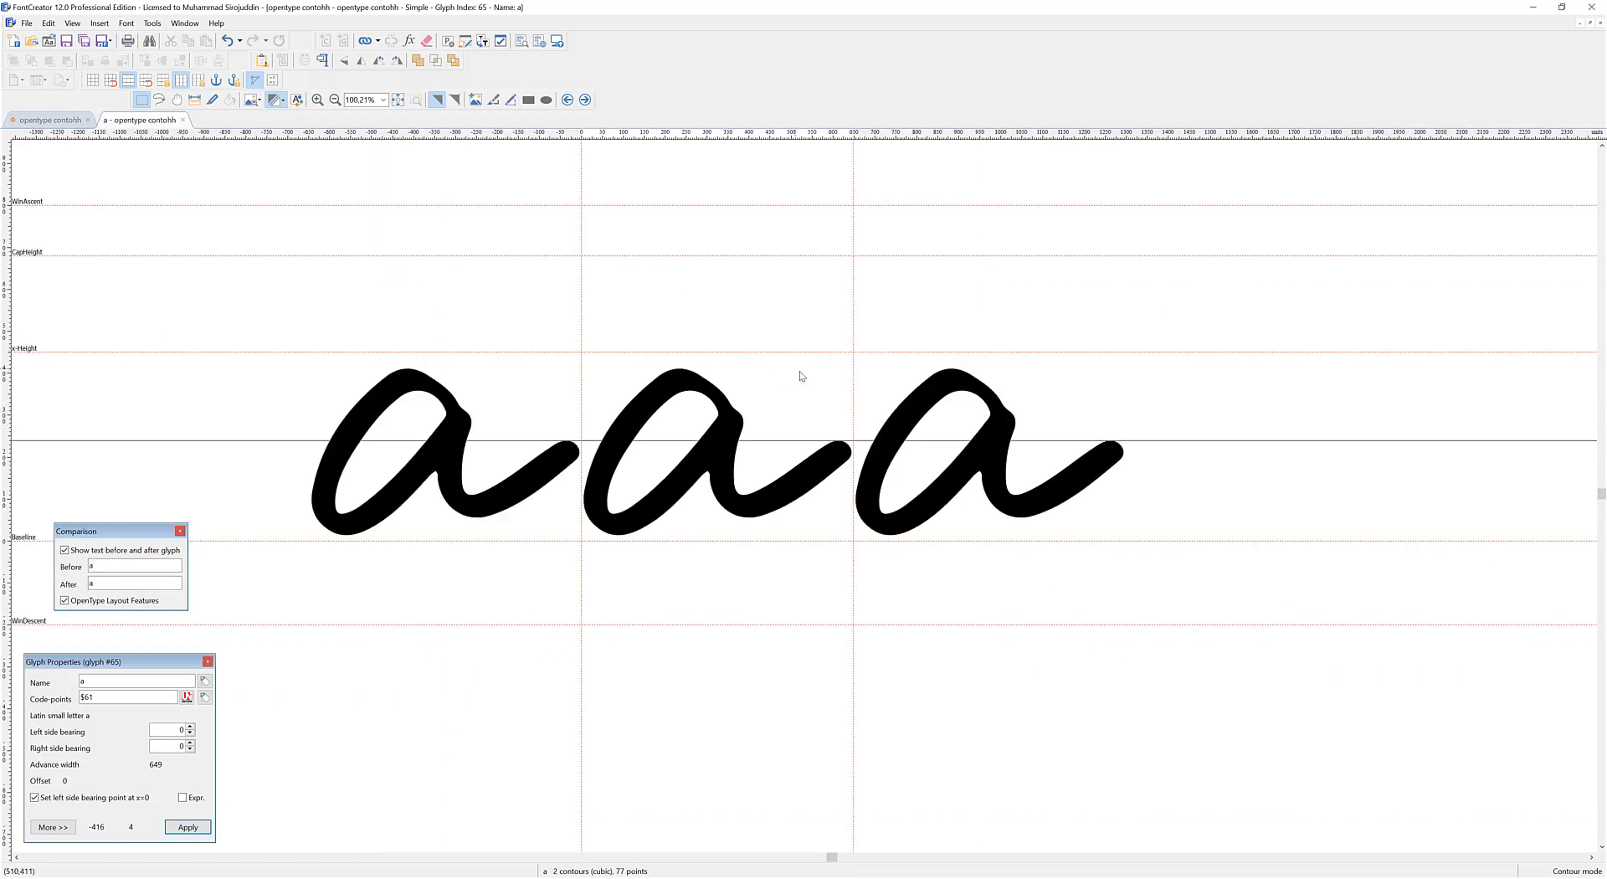
# Move the right metric line of glyph a inward to a right side bearing of -52, overlapping the following letter
pyautogui.scroll(4, 787, 409)
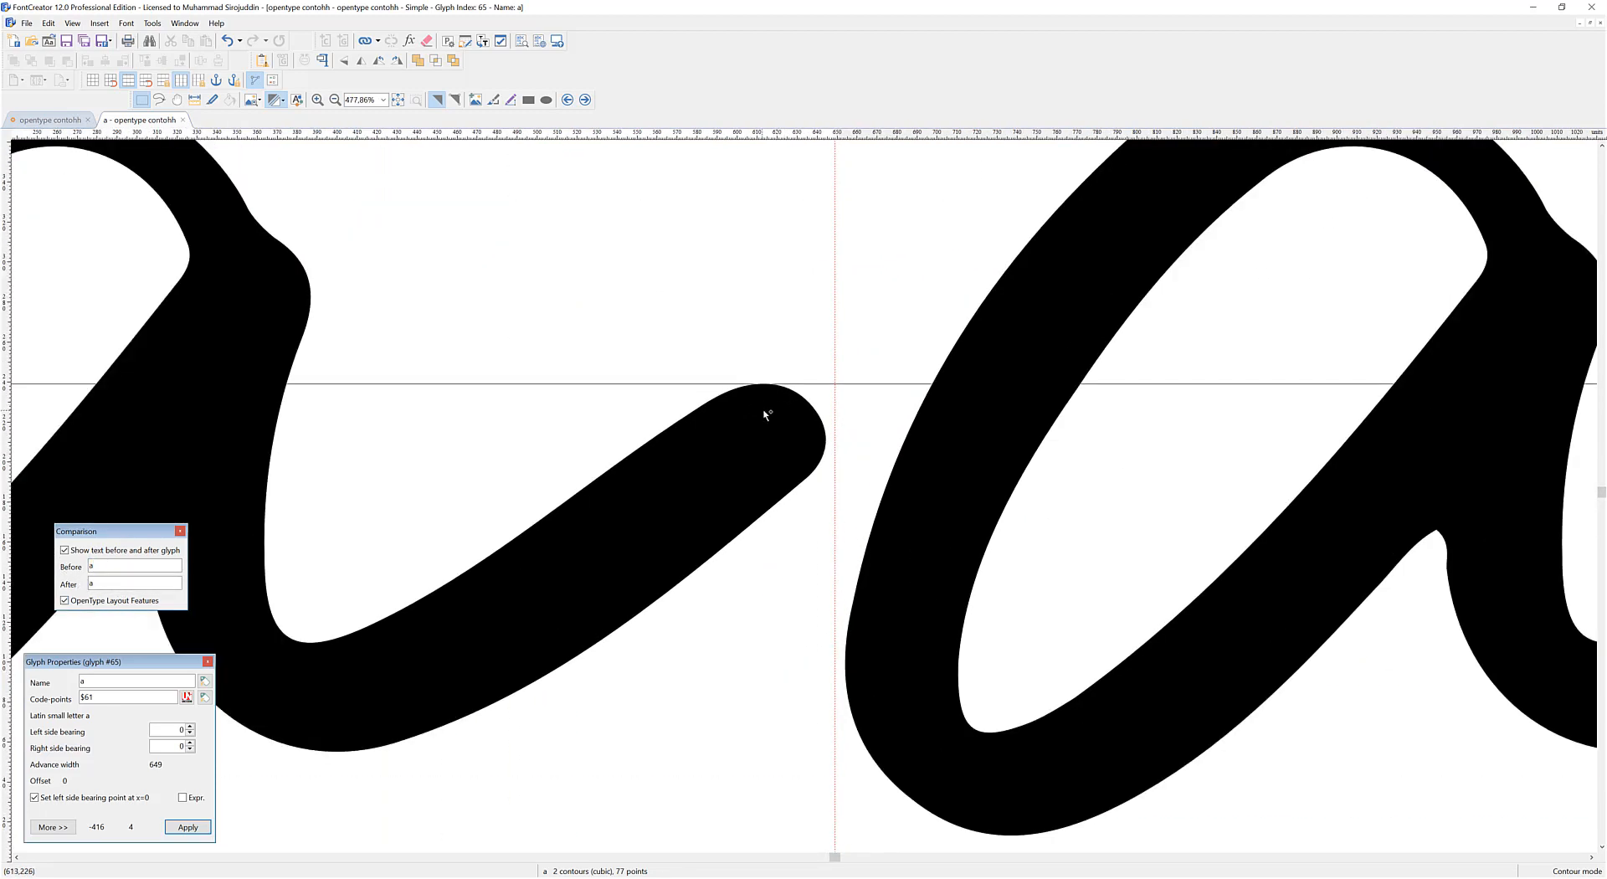
pyautogui.scroll(-2, 764, 414)
pyautogui.scroll(2, 455, 359)
pyautogui.scroll(1, 884, 388)
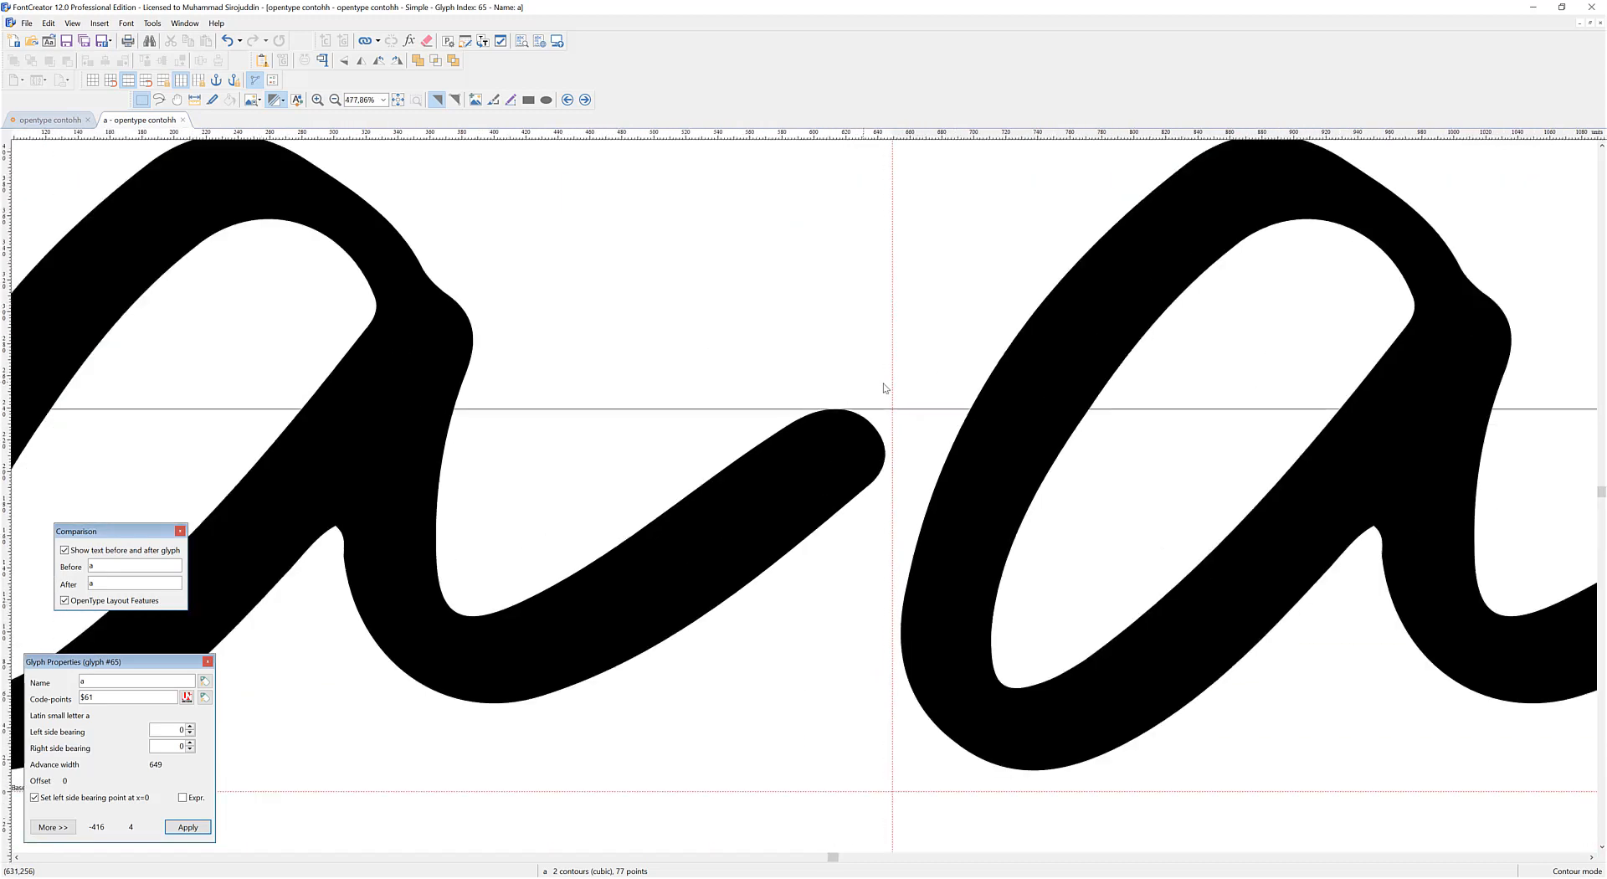
pyautogui.scroll(1, 885, 388)
pyautogui.moveTo(898, 377); pyautogui.dragTo(795, 378)
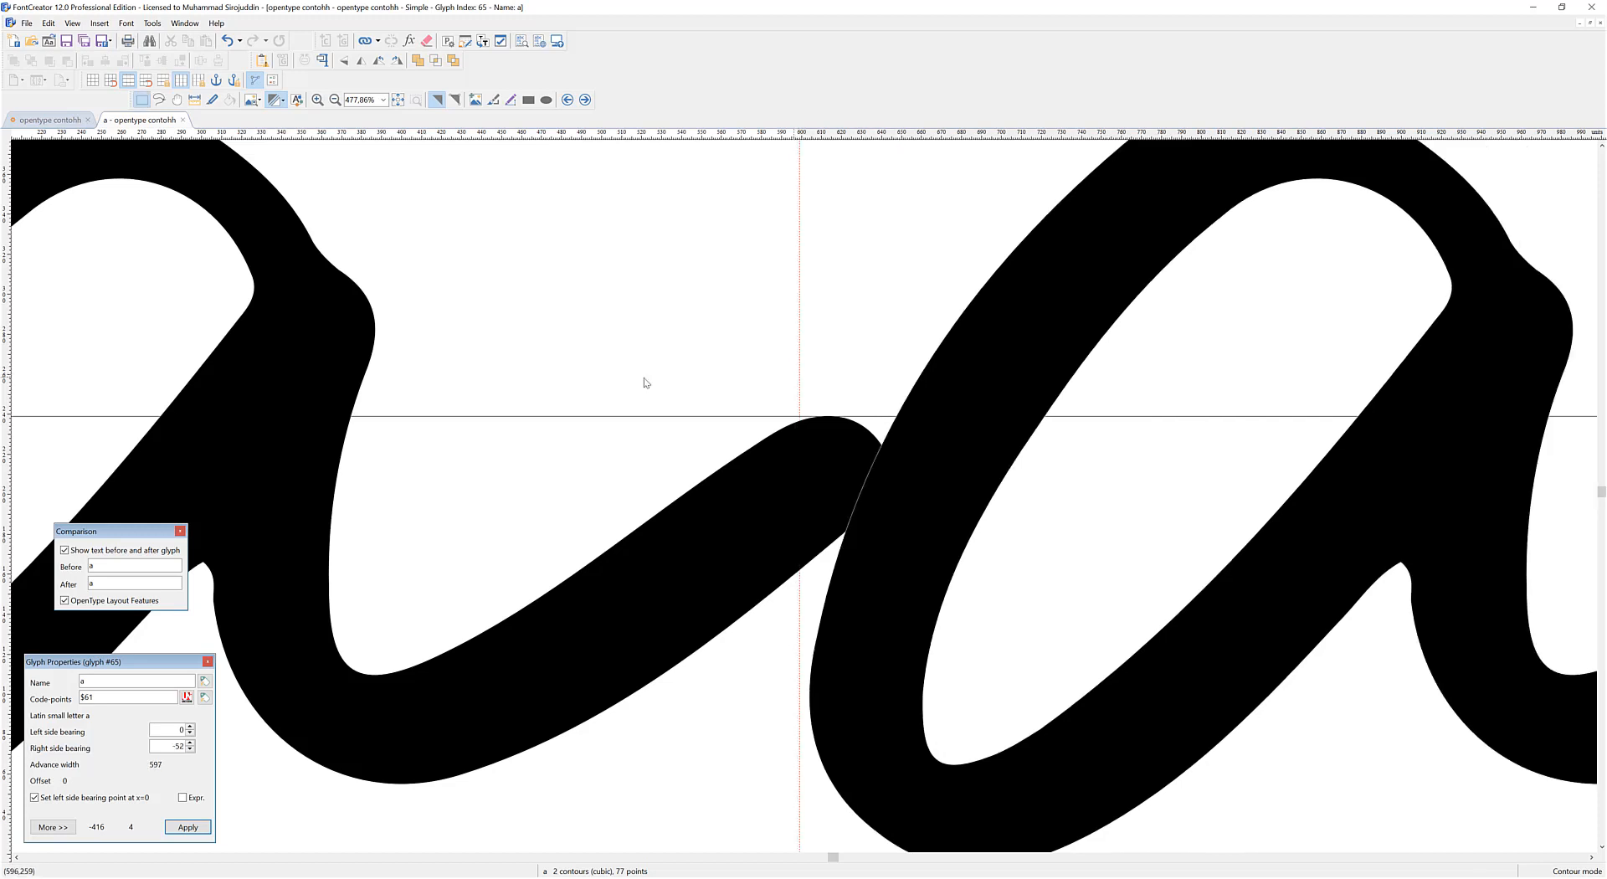
# Move the left metric line of glyph a inward to a left side bearing of -49
pyautogui.moveTo(427, 359); pyautogui.dragTo(1146, 363)
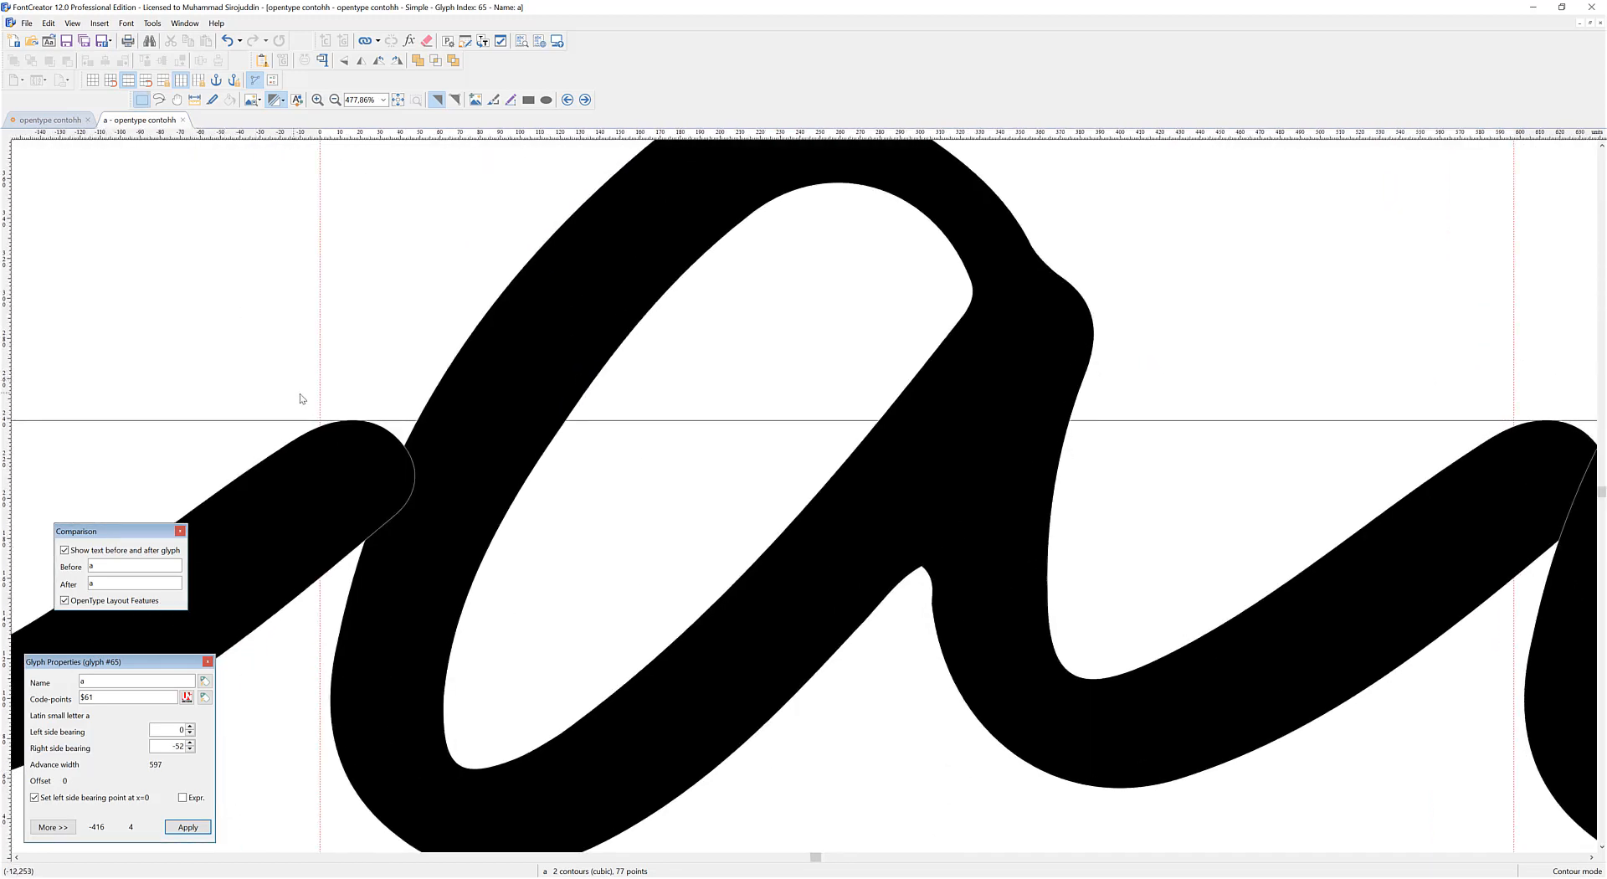
pyautogui.moveTo(319, 388); pyautogui.dragTo(448, 405)
pyautogui.scroll(5, 416, 425)
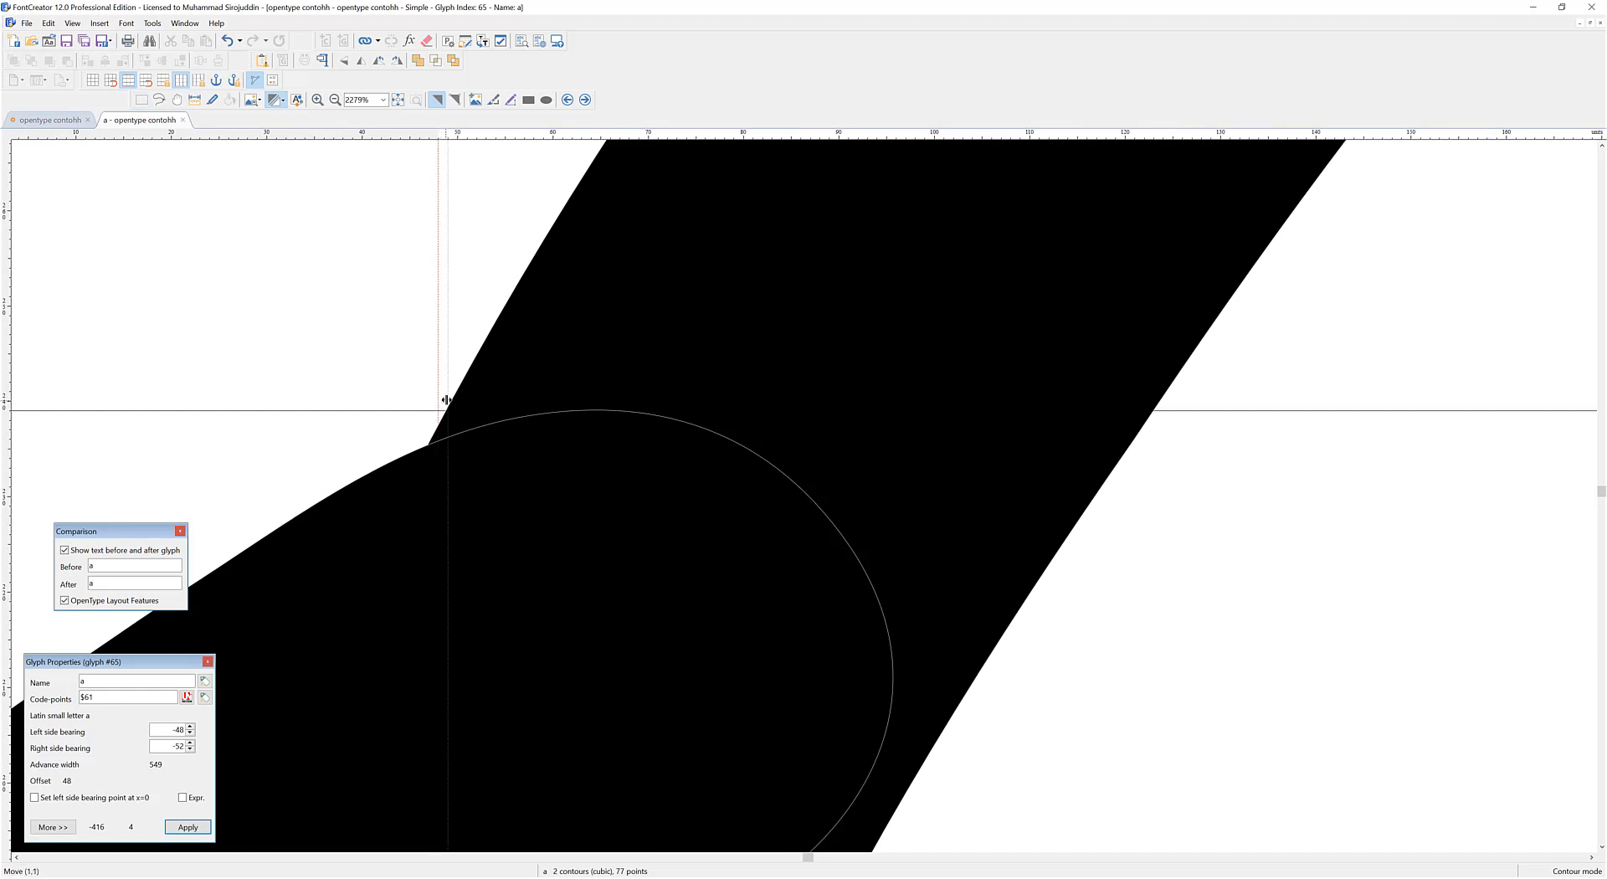
pyautogui.scroll(-8, 451, 405)
pyautogui.scroll(-1, 459, 404)
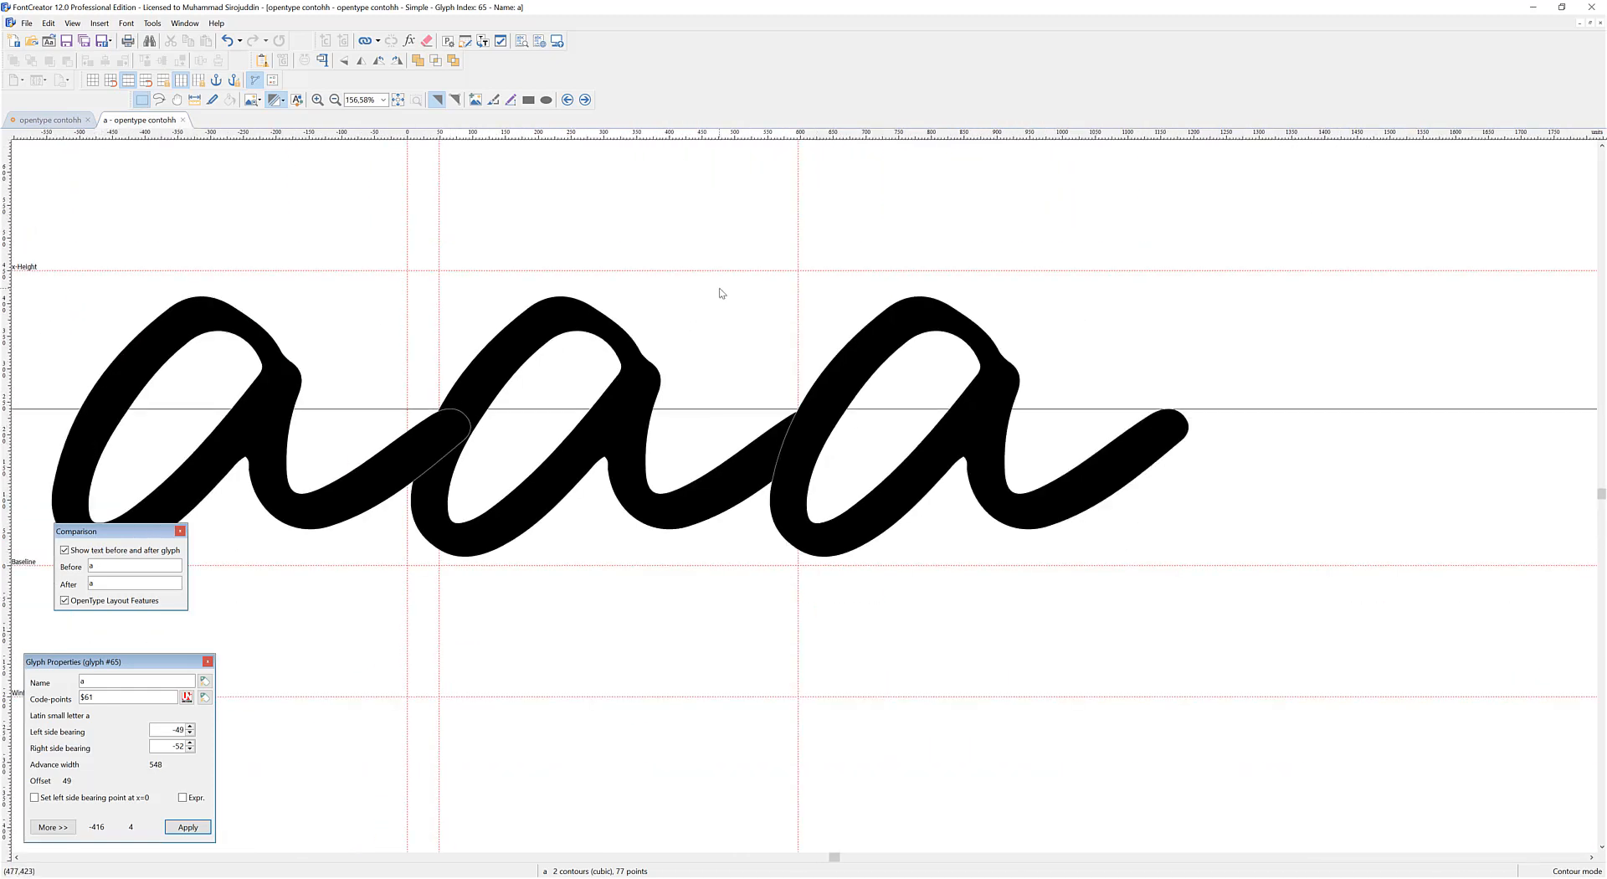
pyautogui.scroll(-2, 670, 425)
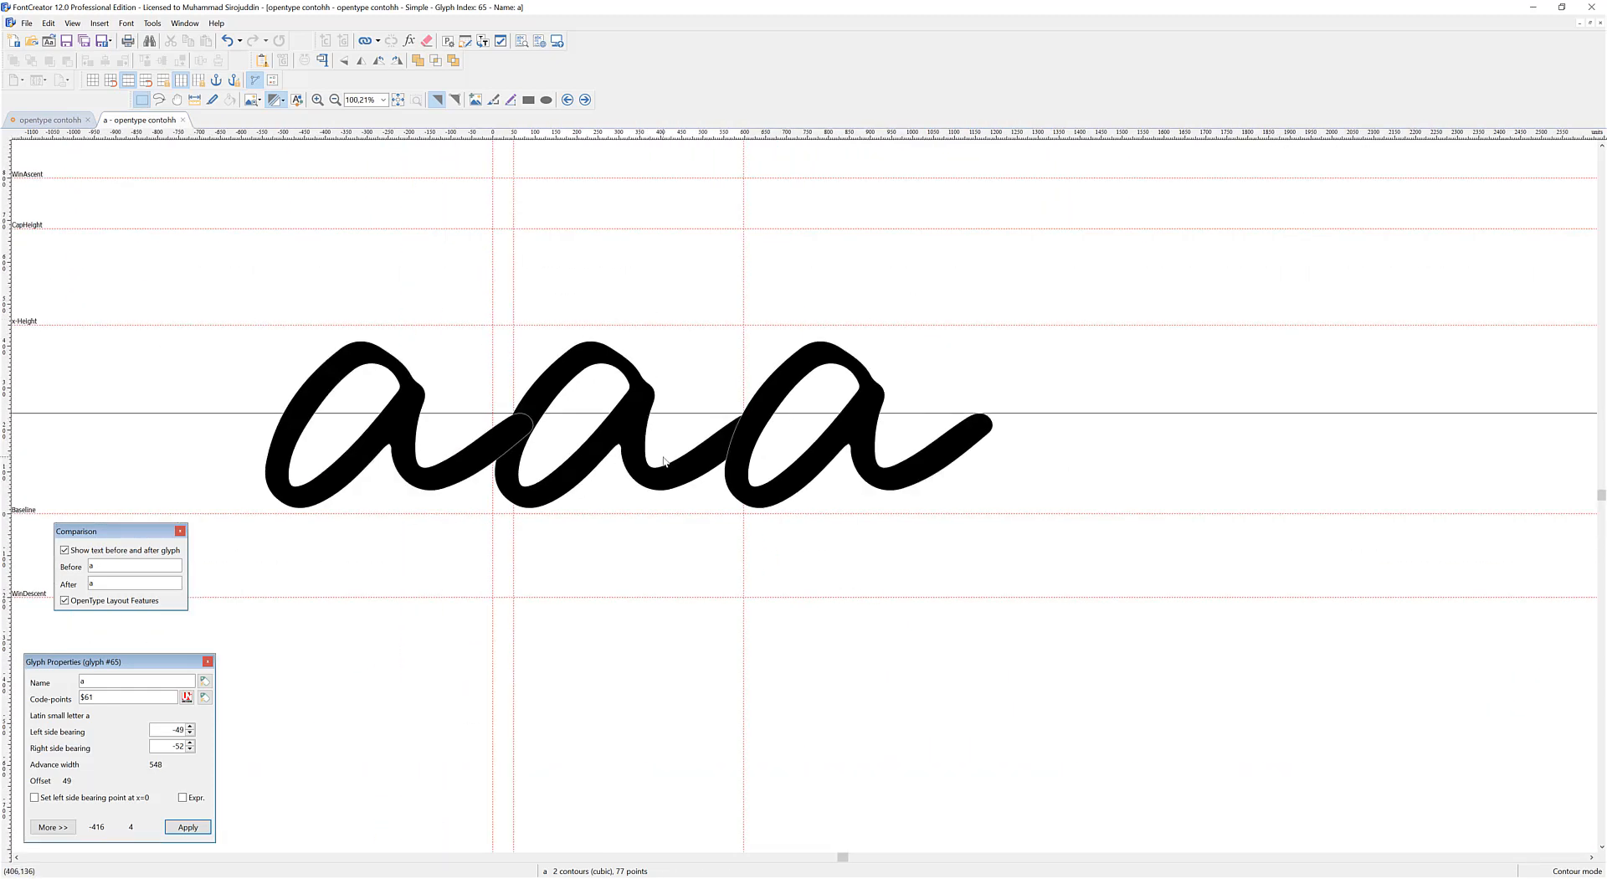
# Preview a continuous row of lowercase a letters and compare their joins with the enlarged glyph a
pyautogui.press('F8')
pyautogui.doubleClick(664, 538)
pyautogui.write('a')
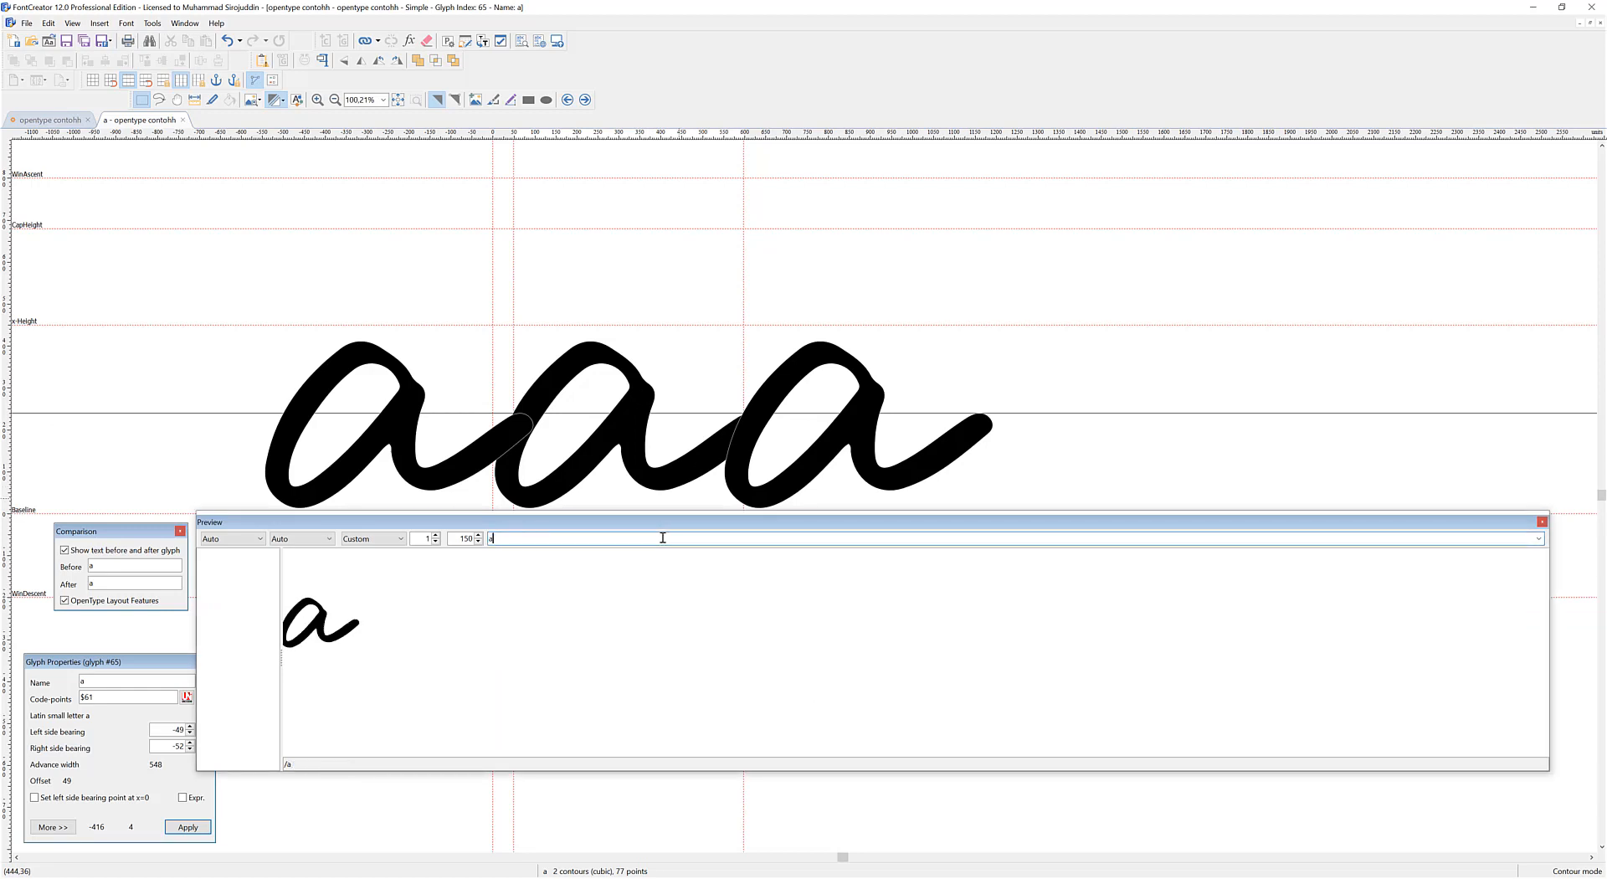
pyautogui.write('aaaaaaaaaaaaa')
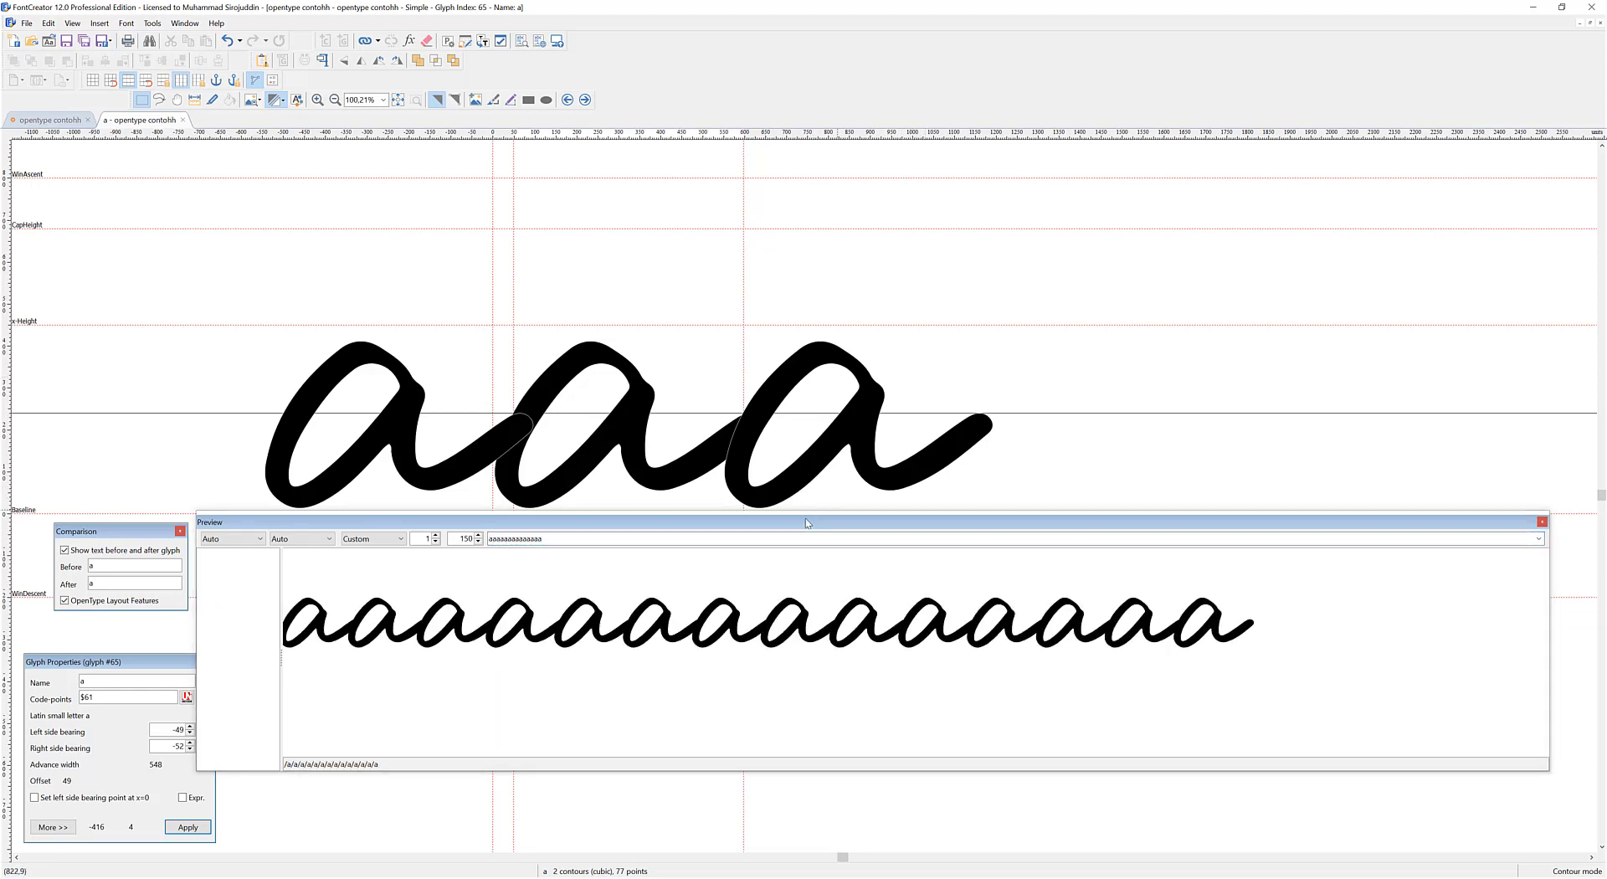
pyautogui.moveTo(806, 522); pyautogui.dragTo(829, 568)
pyautogui.scroll(2, 644, 452)
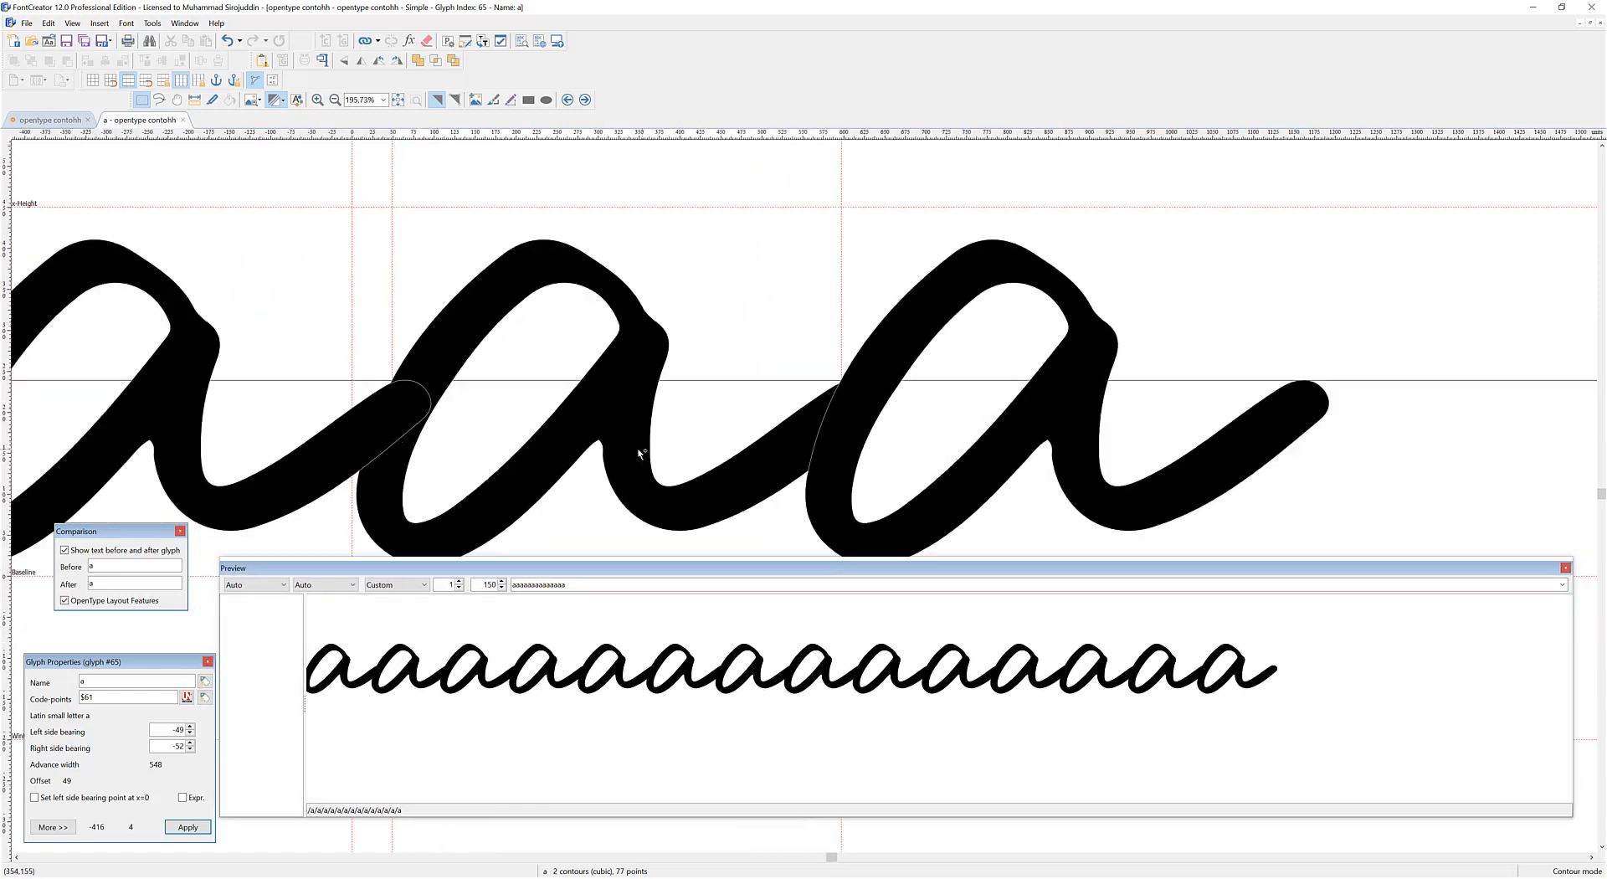
# Hide the comparison letters and examine where glyph a's metric lines cross its strokes at the horizontal guideline
pyautogui.click(65, 550)
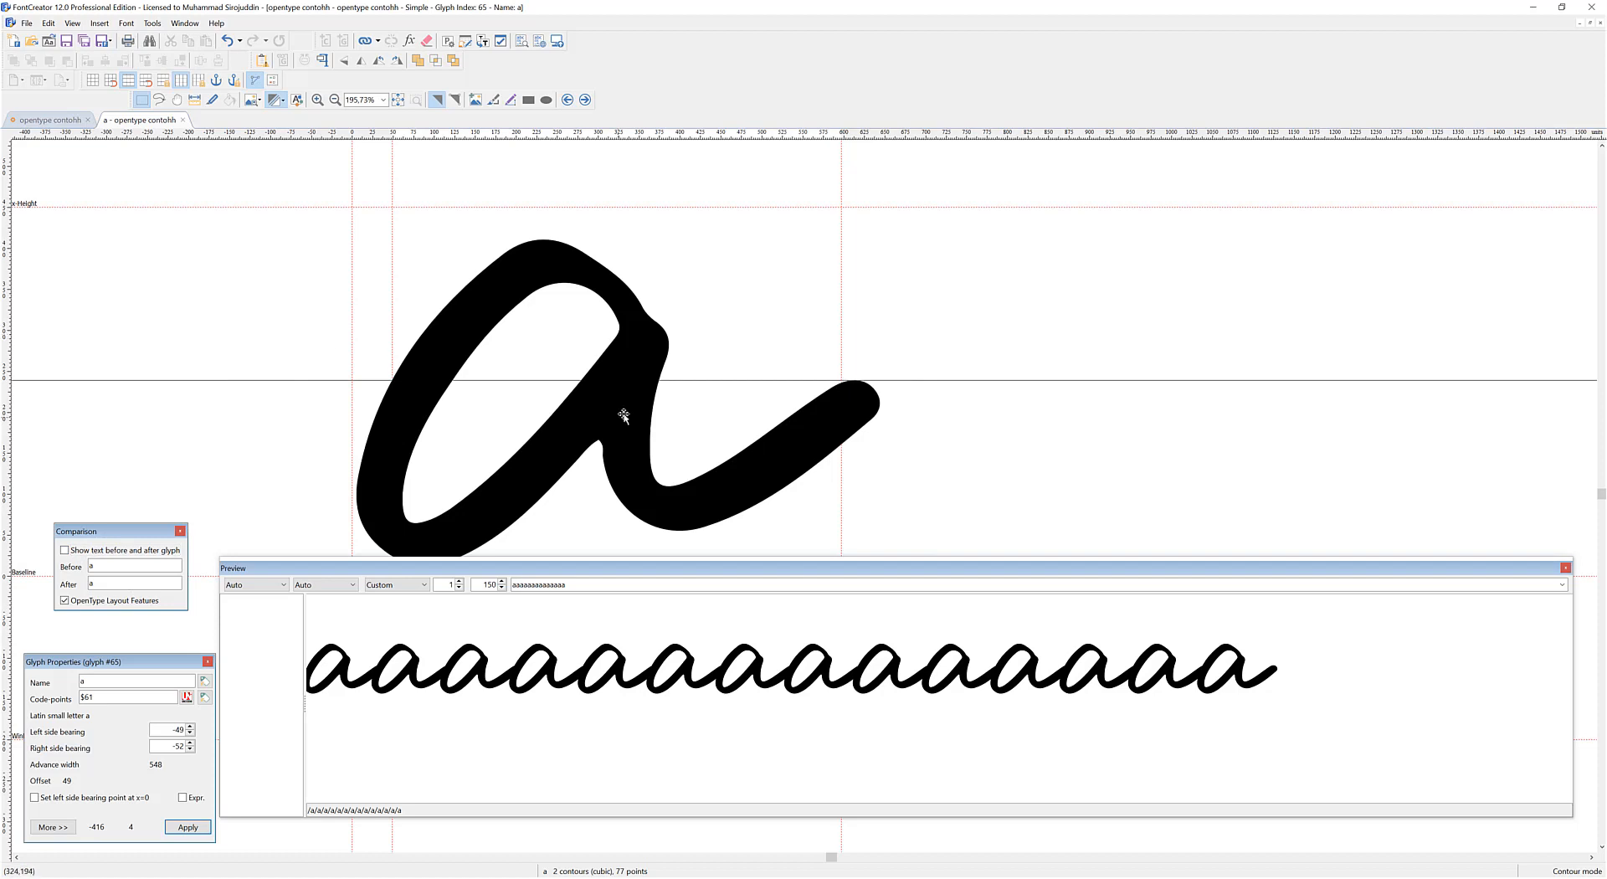
pyautogui.scroll(3, 845, 389)
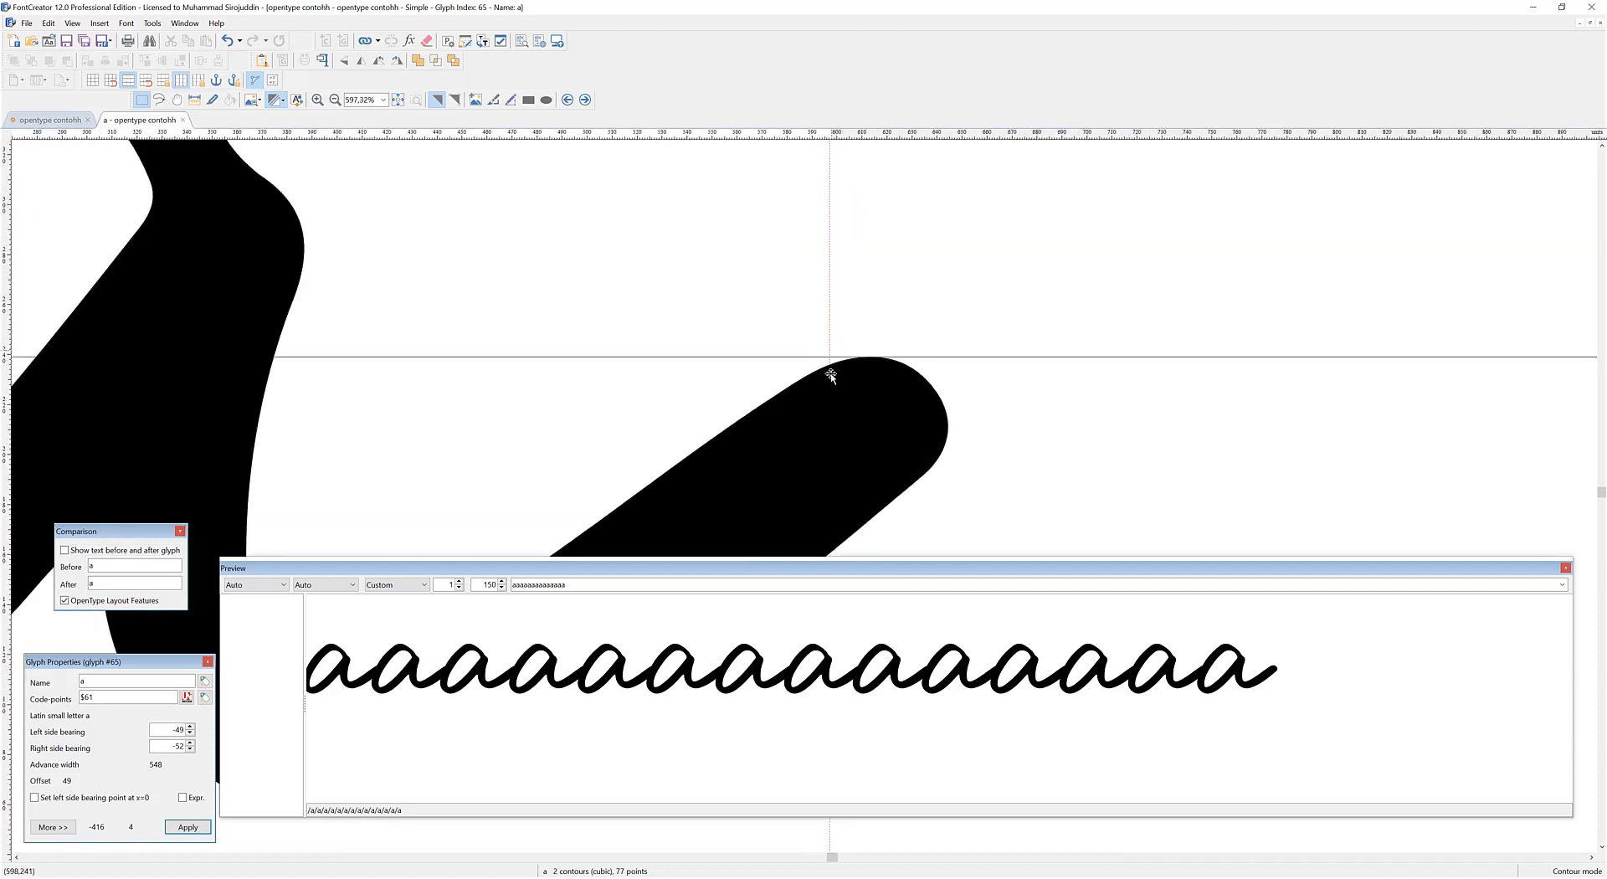
pyautogui.scroll(-3, 835, 424)
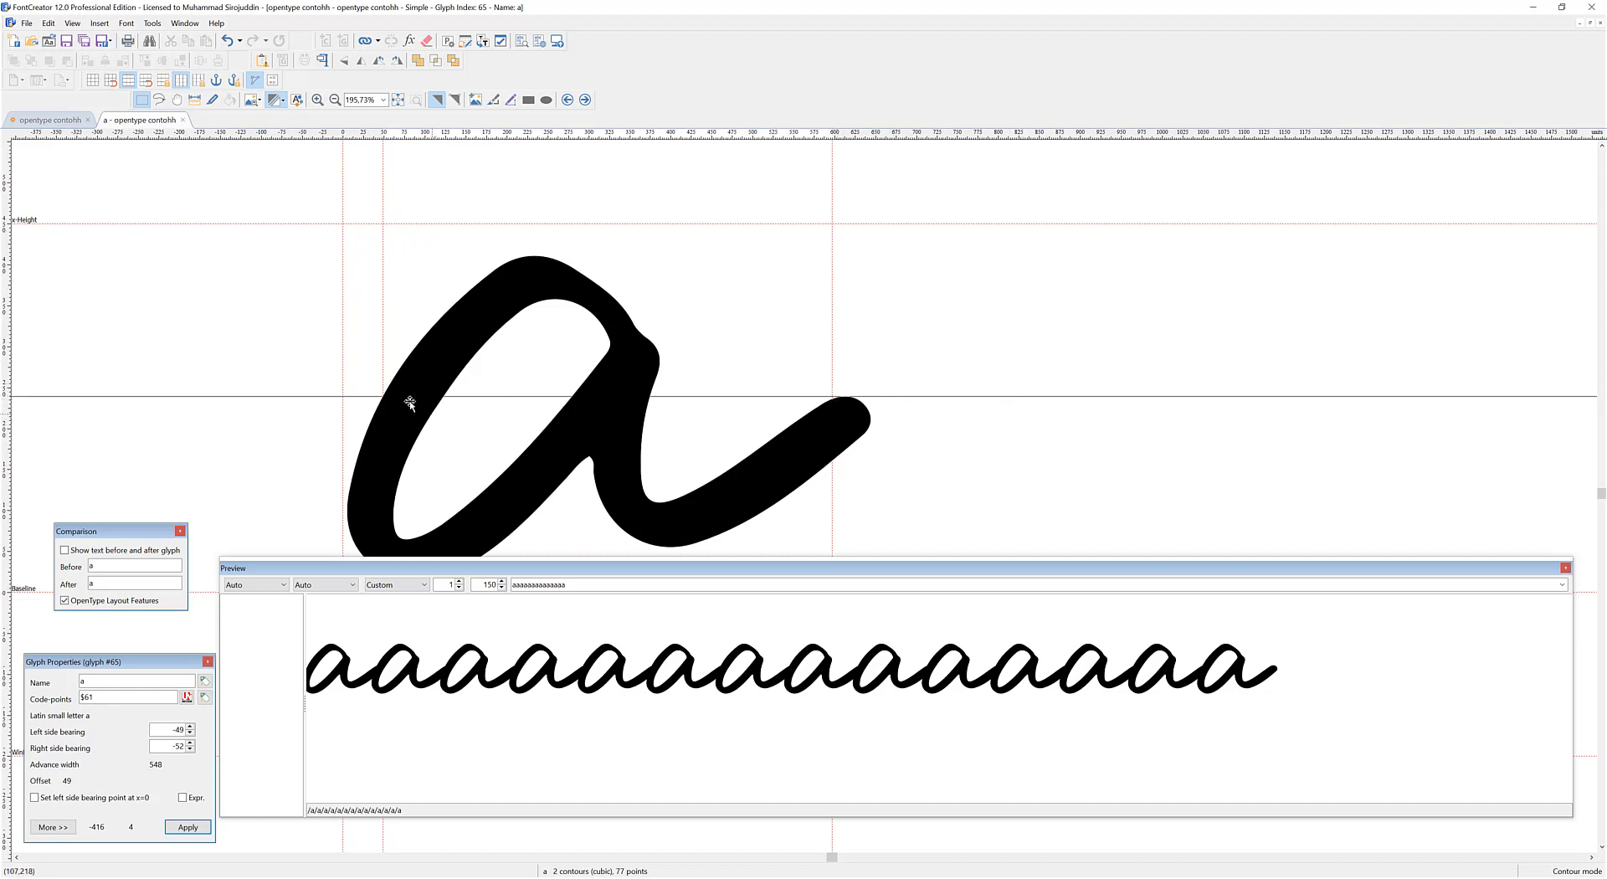
pyautogui.scroll(3, 409, 403)
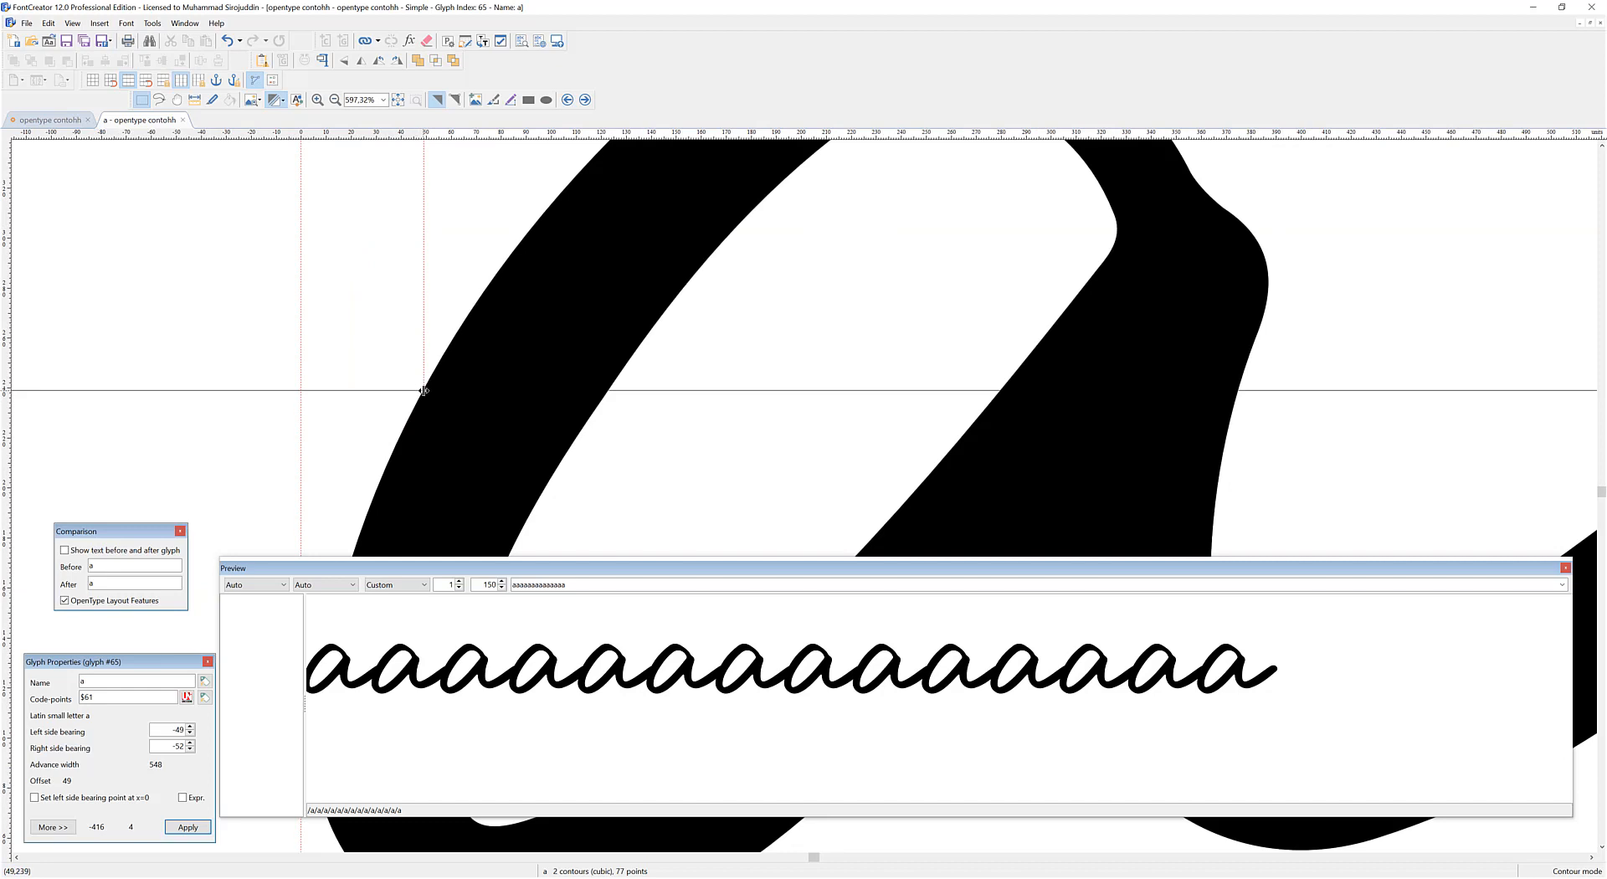
pyautogui.scroll(-3, 420, 393)
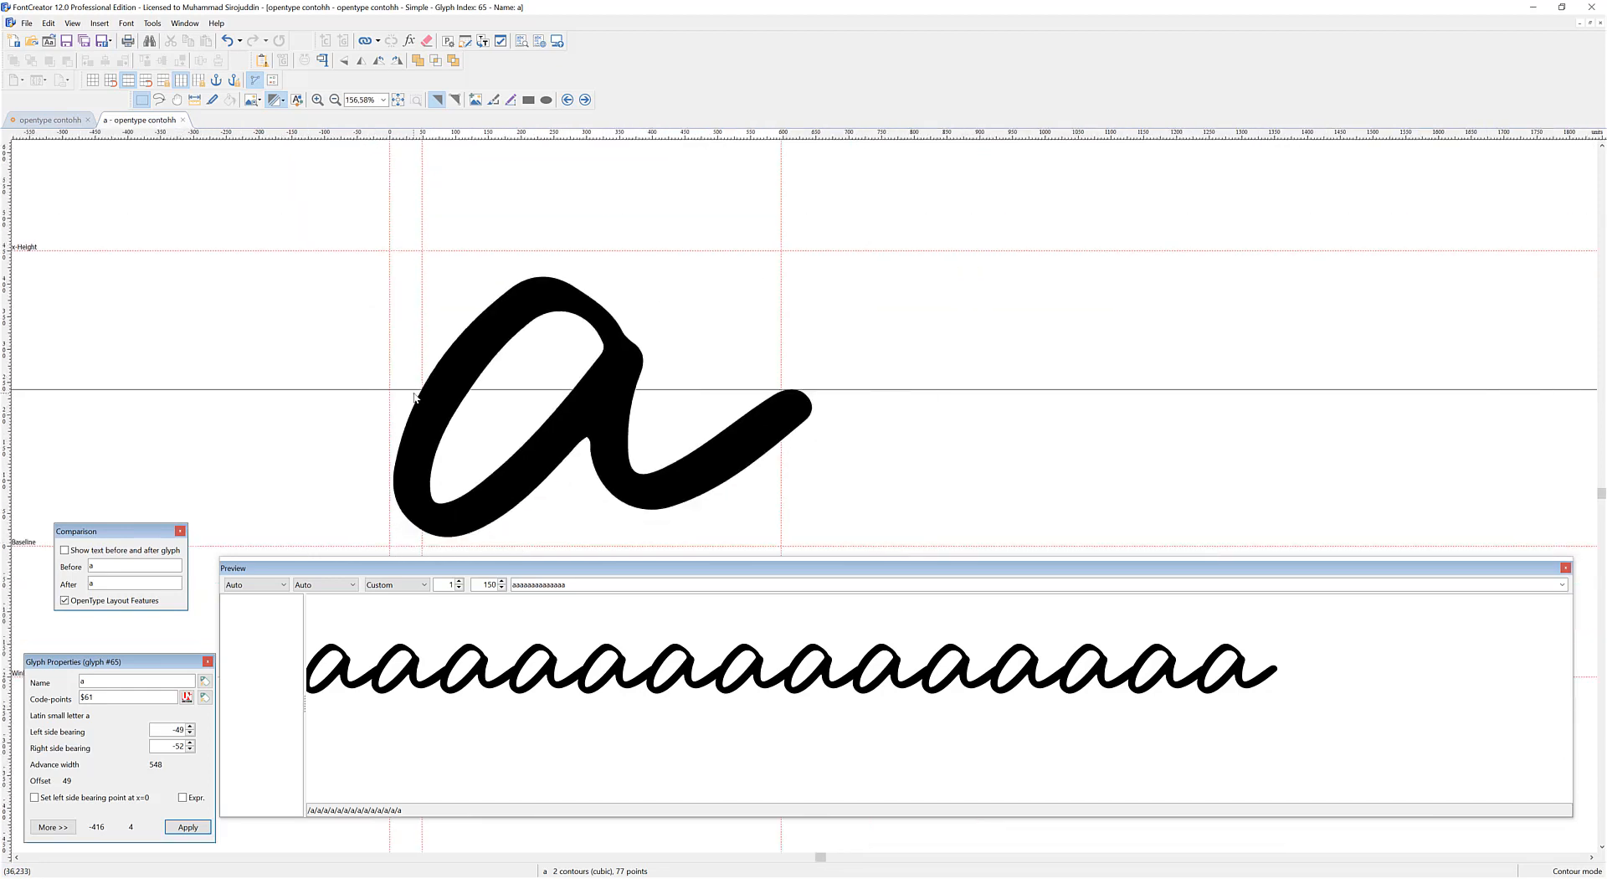
pyautogui.scroll(4, 439, 381)
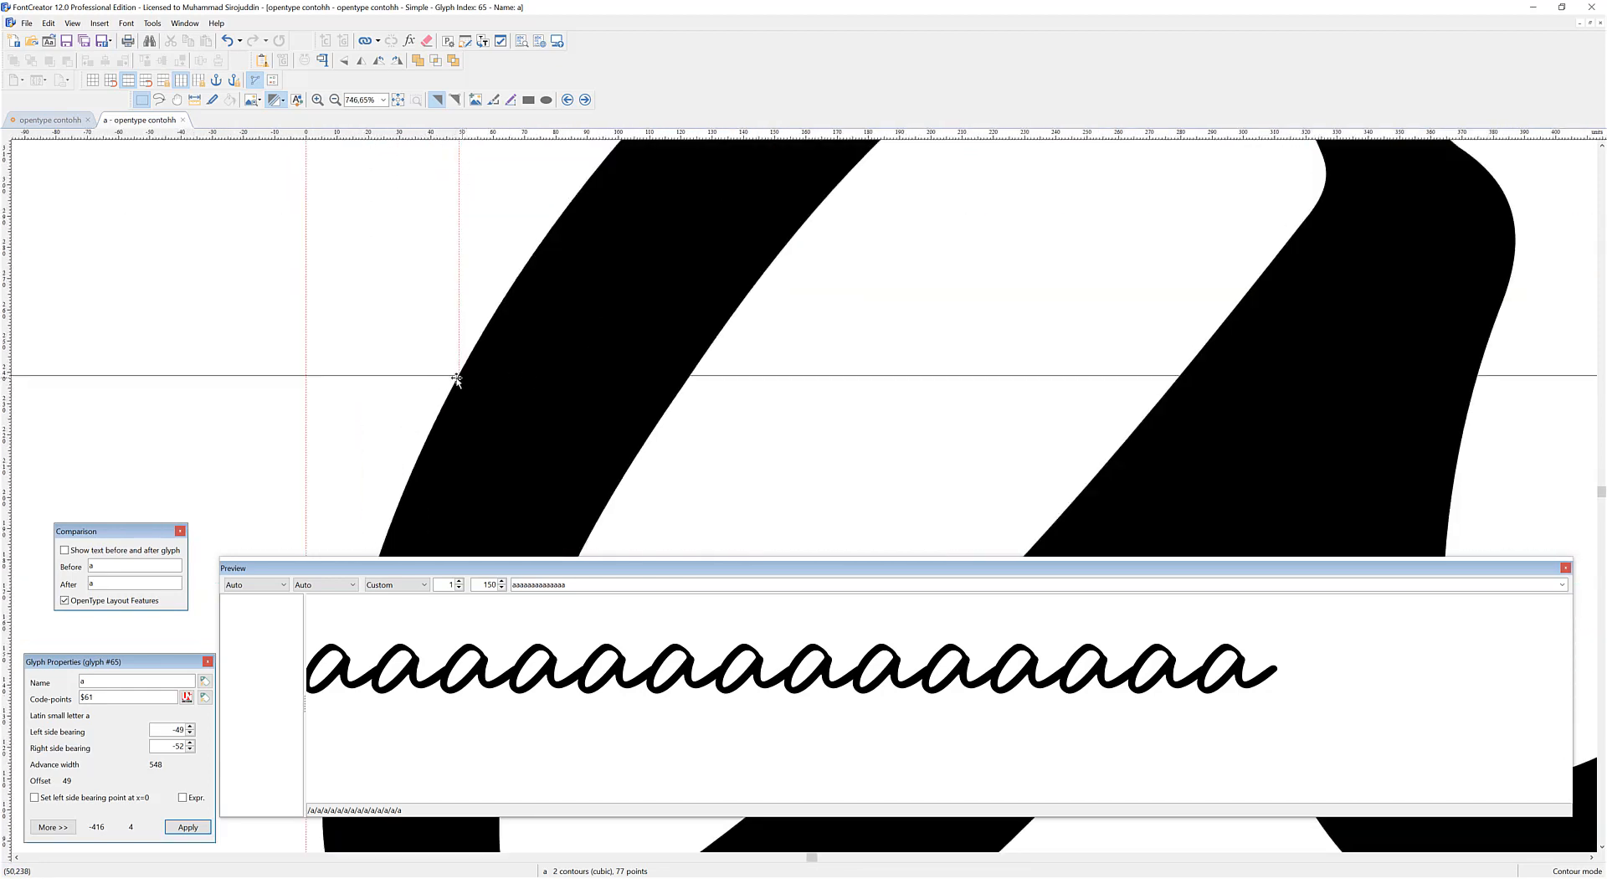
pyautogui.scroll(4, 461, 374)
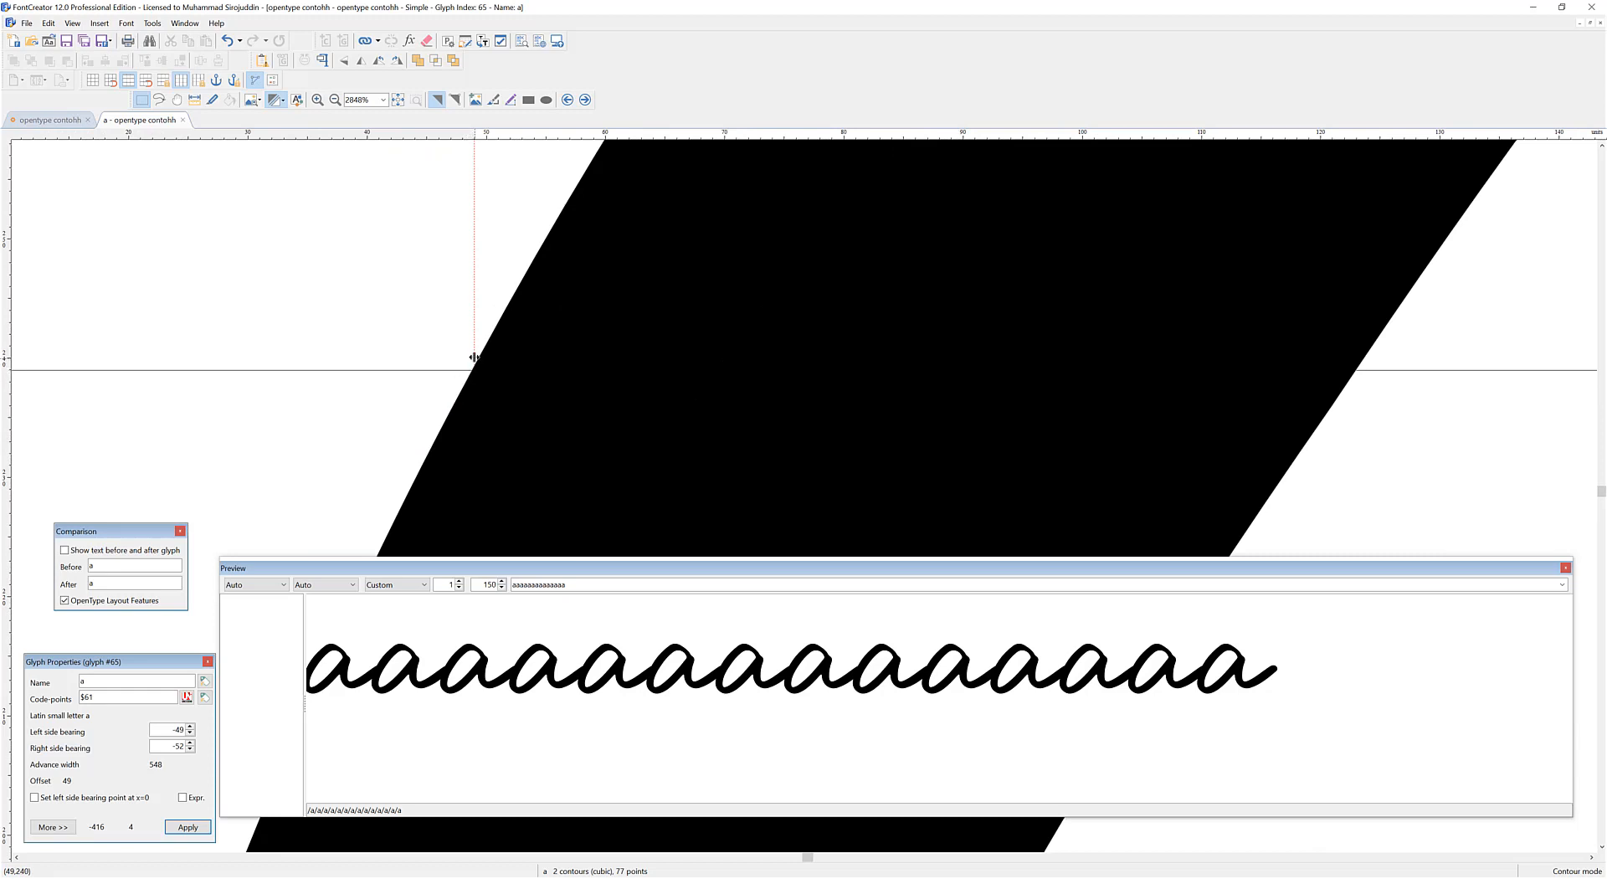
pyautogui.moveTo(474, 357); pyautogui.dragTo(469, 340)
pyautogui.scroll(-3, 550, 382)
pyautogui.scroll(-3, 551, 382)
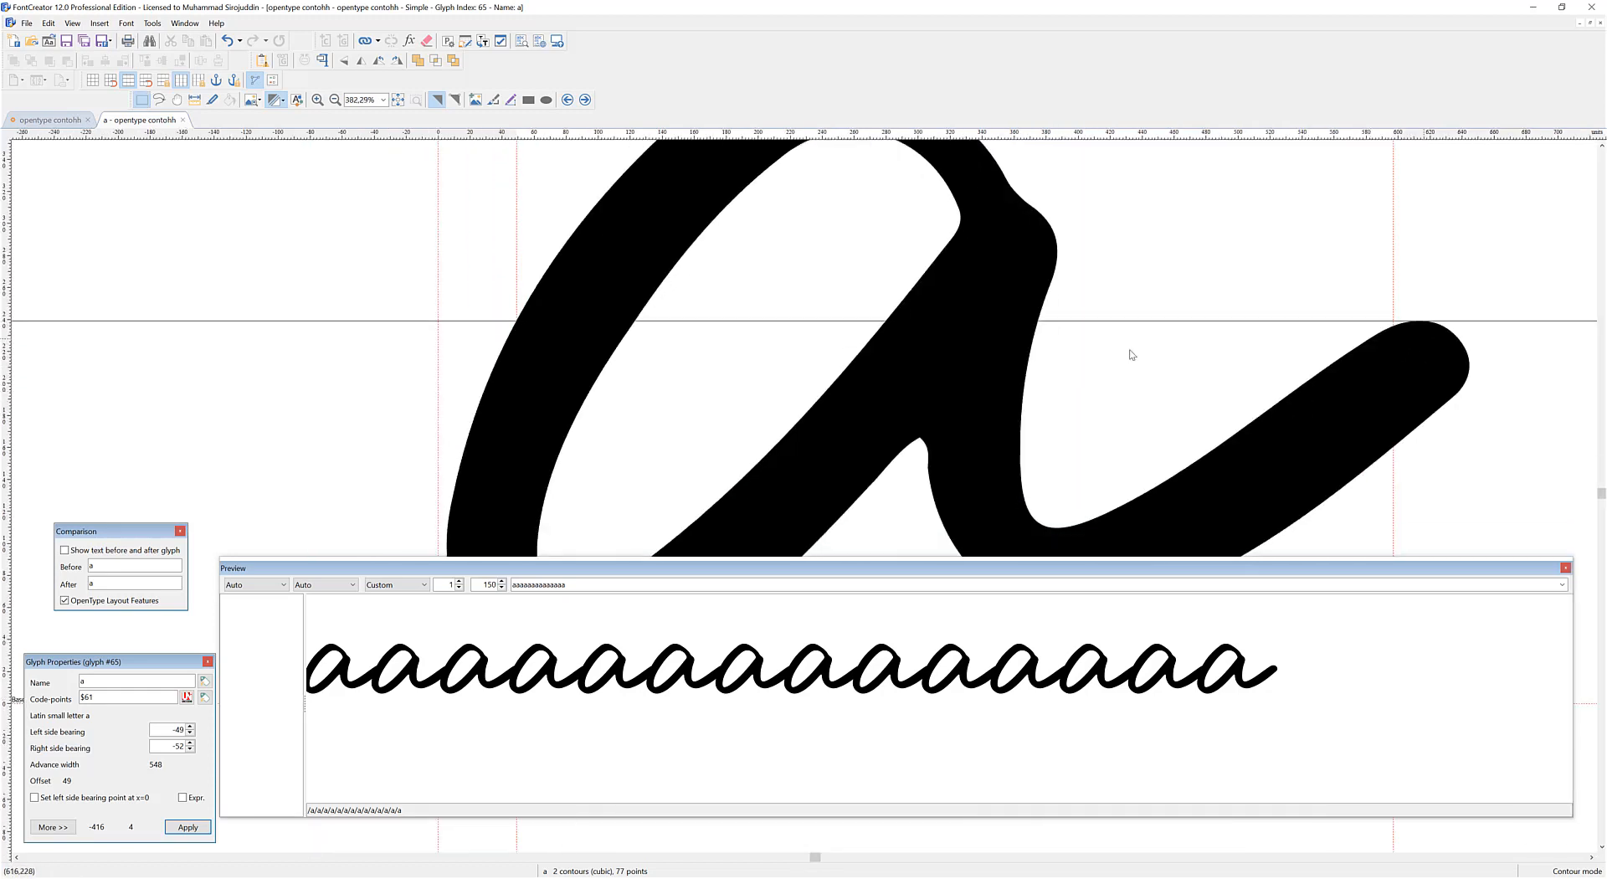
pyautogui.scroll(2, 502, 343)
pyautogui.scroll(-4, 512, 350)
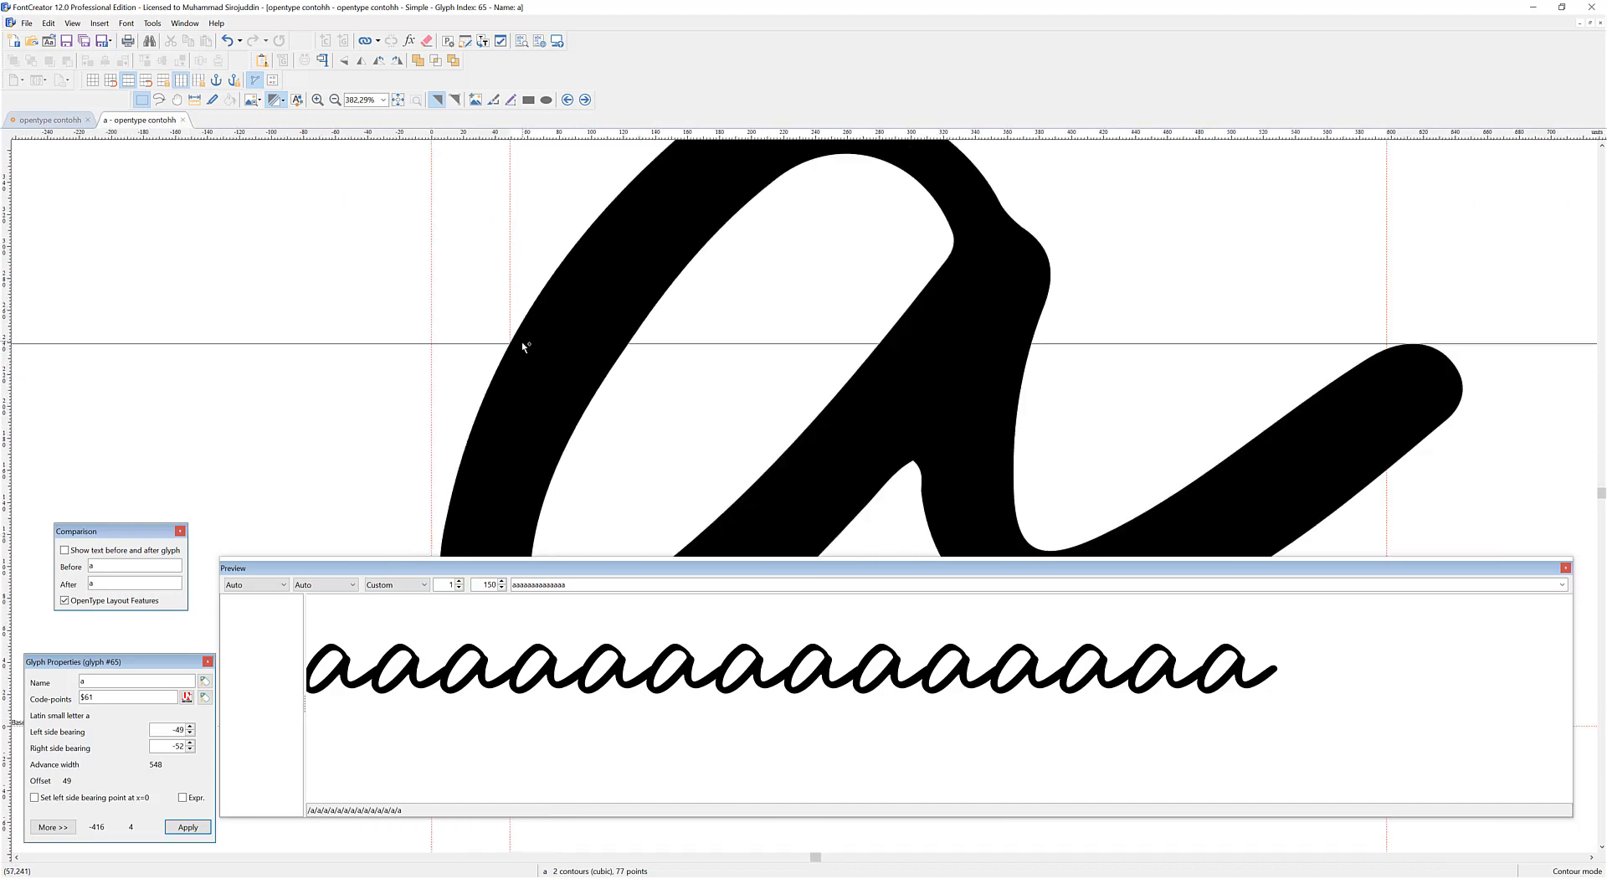
pyautogui.scroll(2, 514, 343)
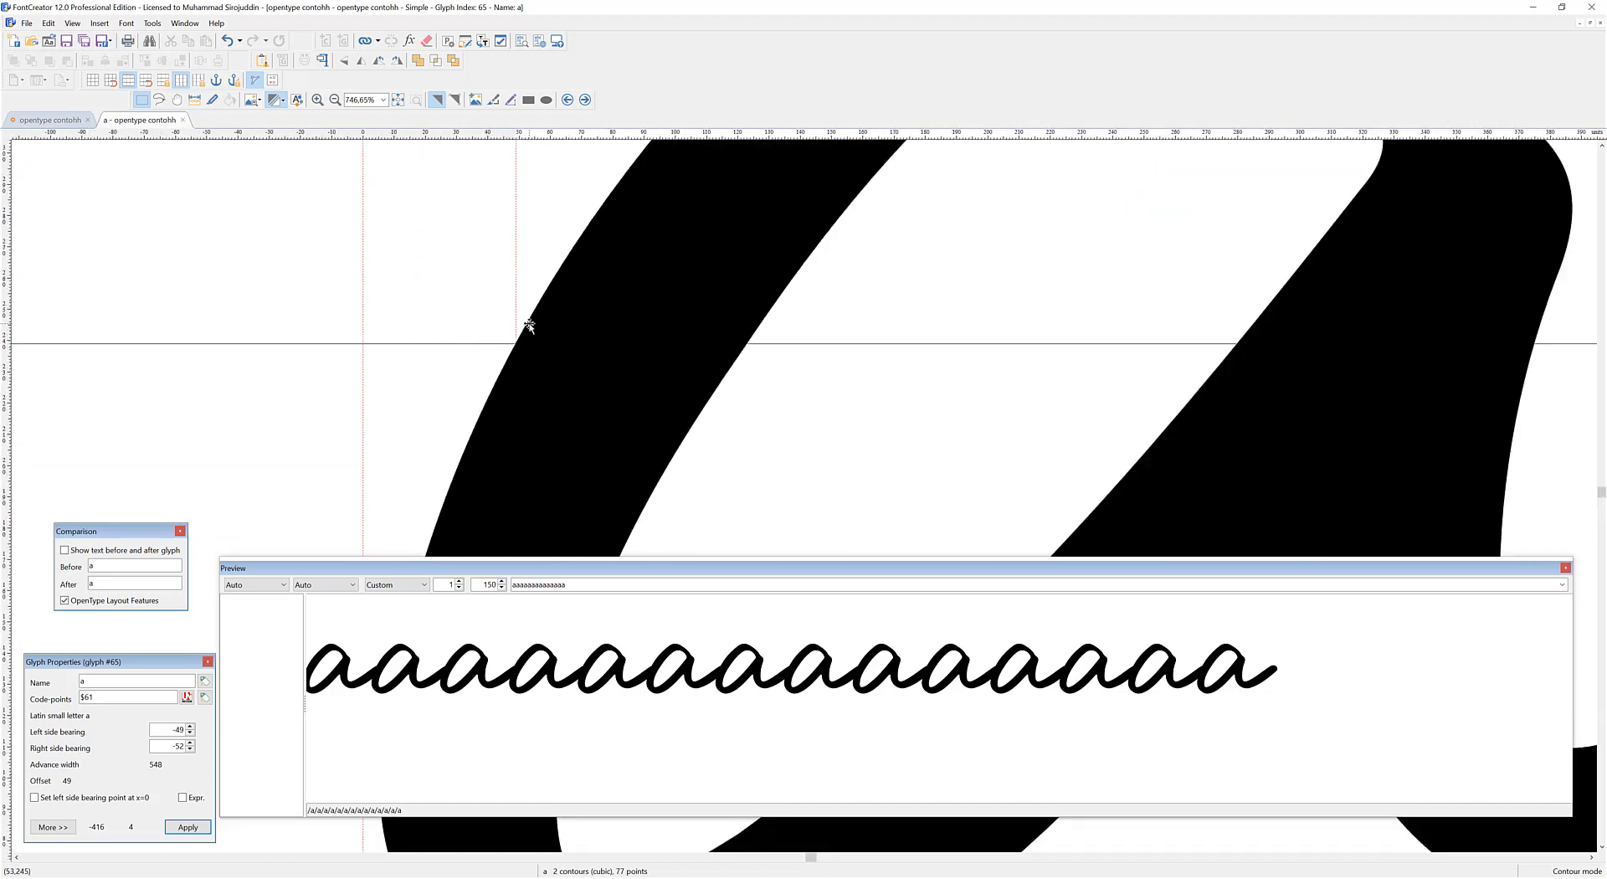
pyautogui.doubleClick(531, 333)
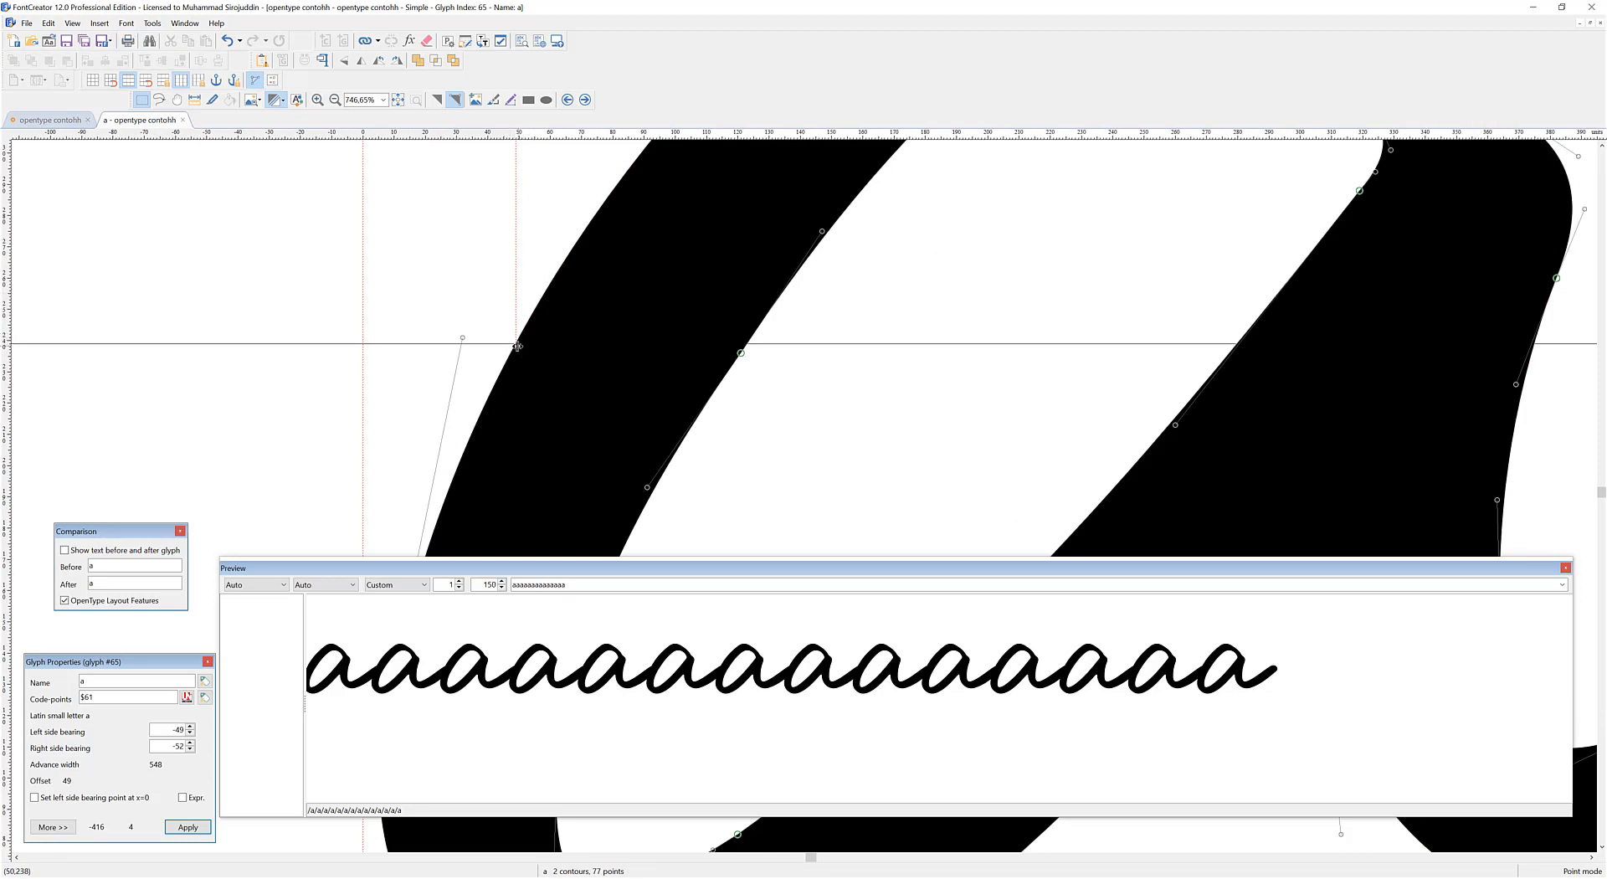
pyautogui.scroll(-4, 492, 351)
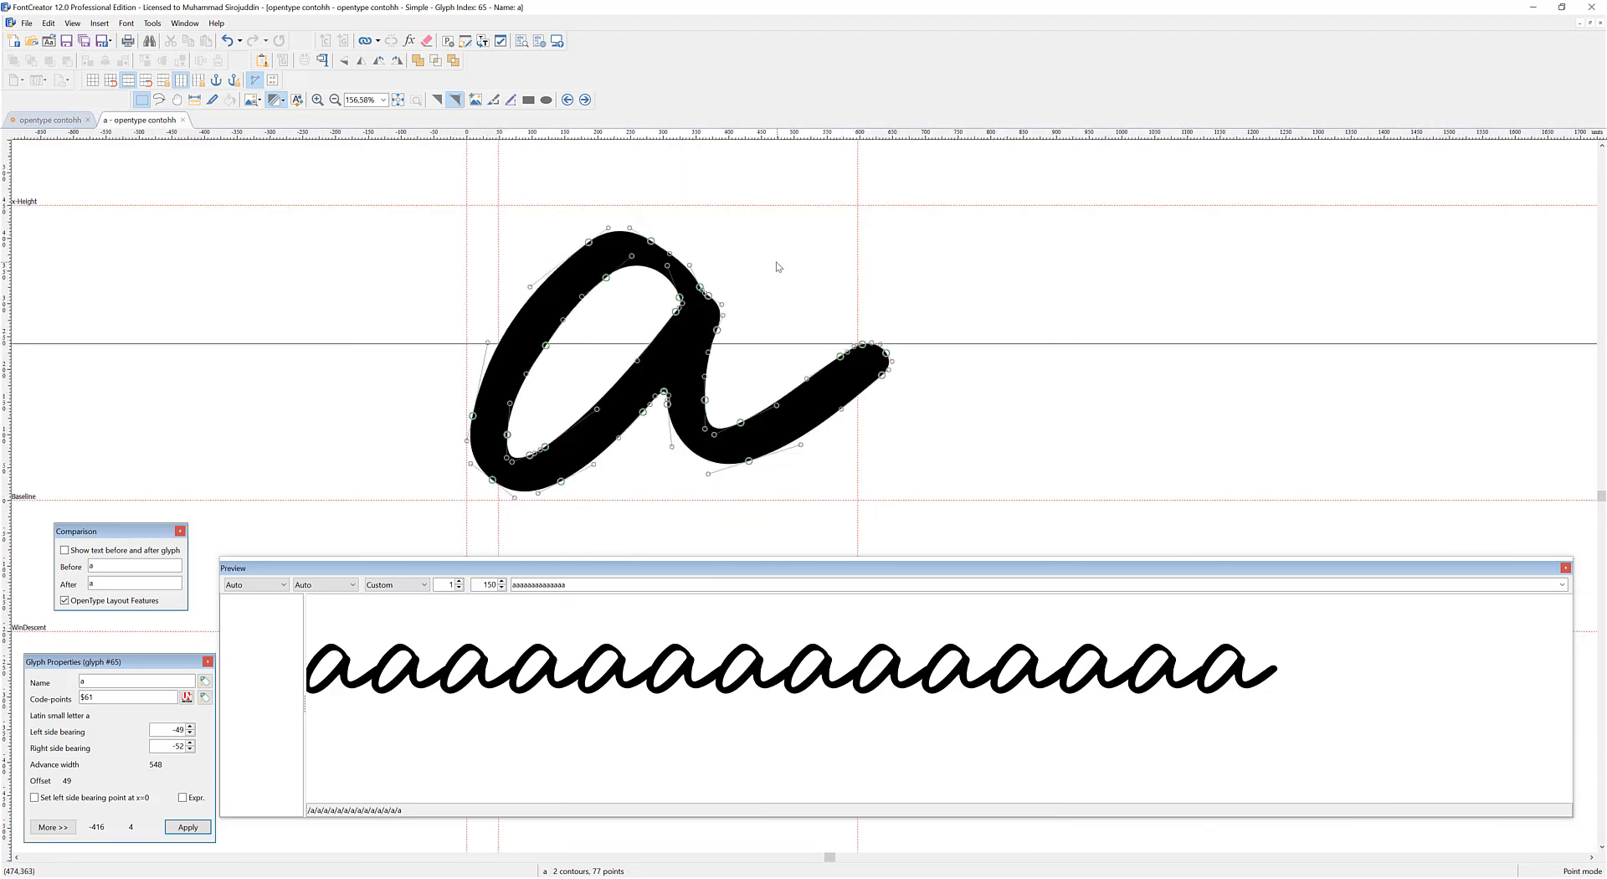
# Go on to glyph b and move its left and right metric lines inward to where the strokes meet the horizontal guideline
pyautogui.click(586, 100)
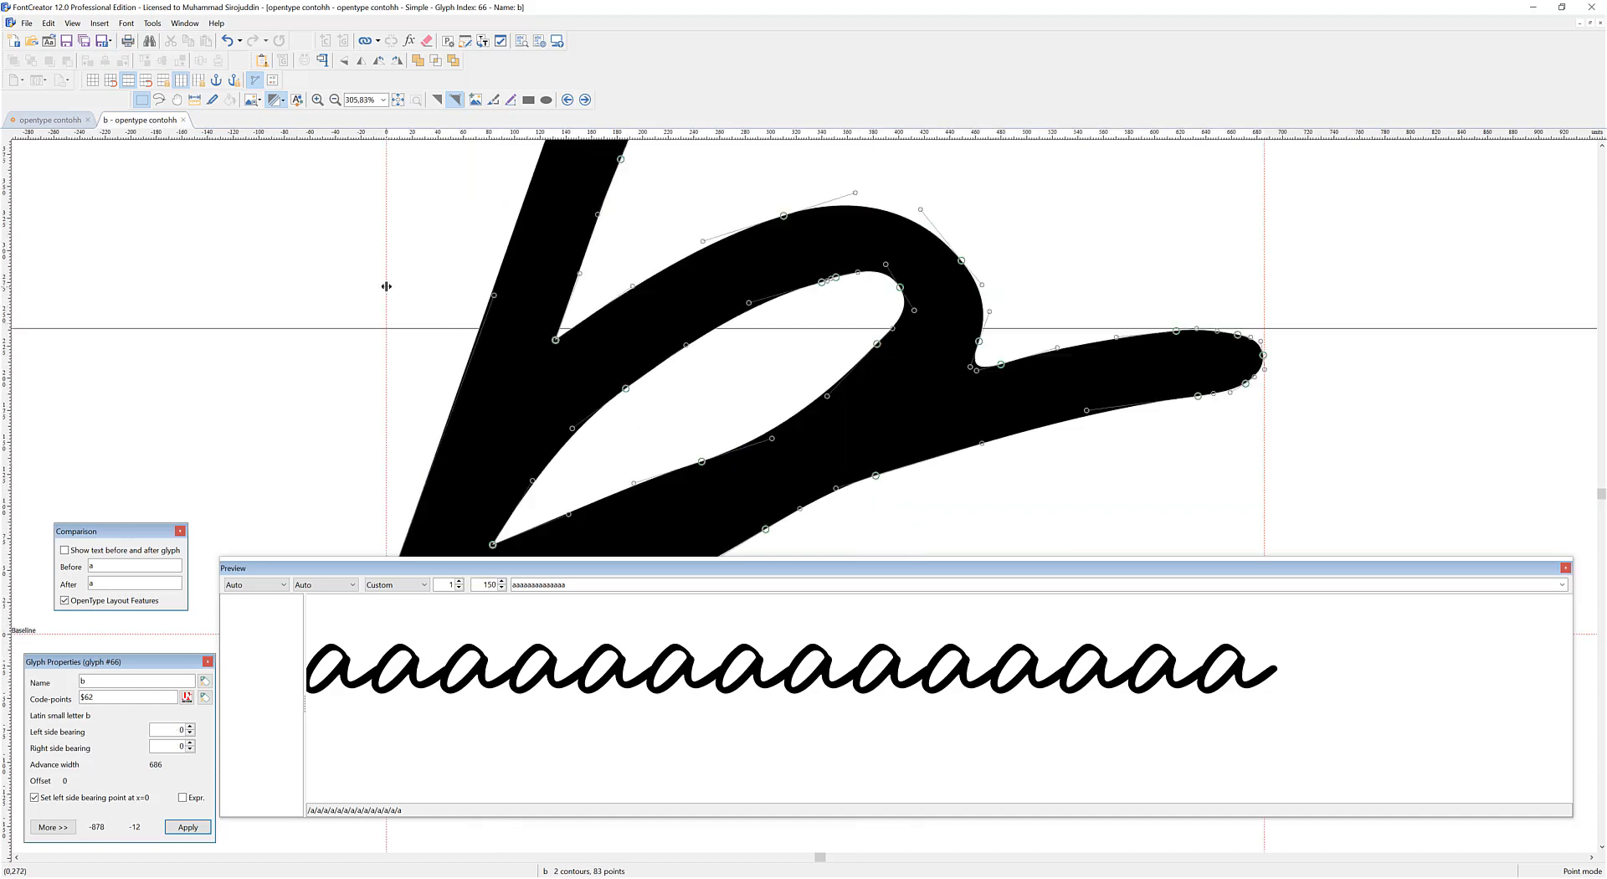
pyautogui.moveTo(386, 287); pyautogui.dragTo(480, 289)
pyautogui.moveTo(1263, 289); pyautogui.dragTo(1196, 276)
# In glyph c, move the metric lines inward to a left side bearing of -70 and a right side bearing of -55
pyautogui.click(586, 99)
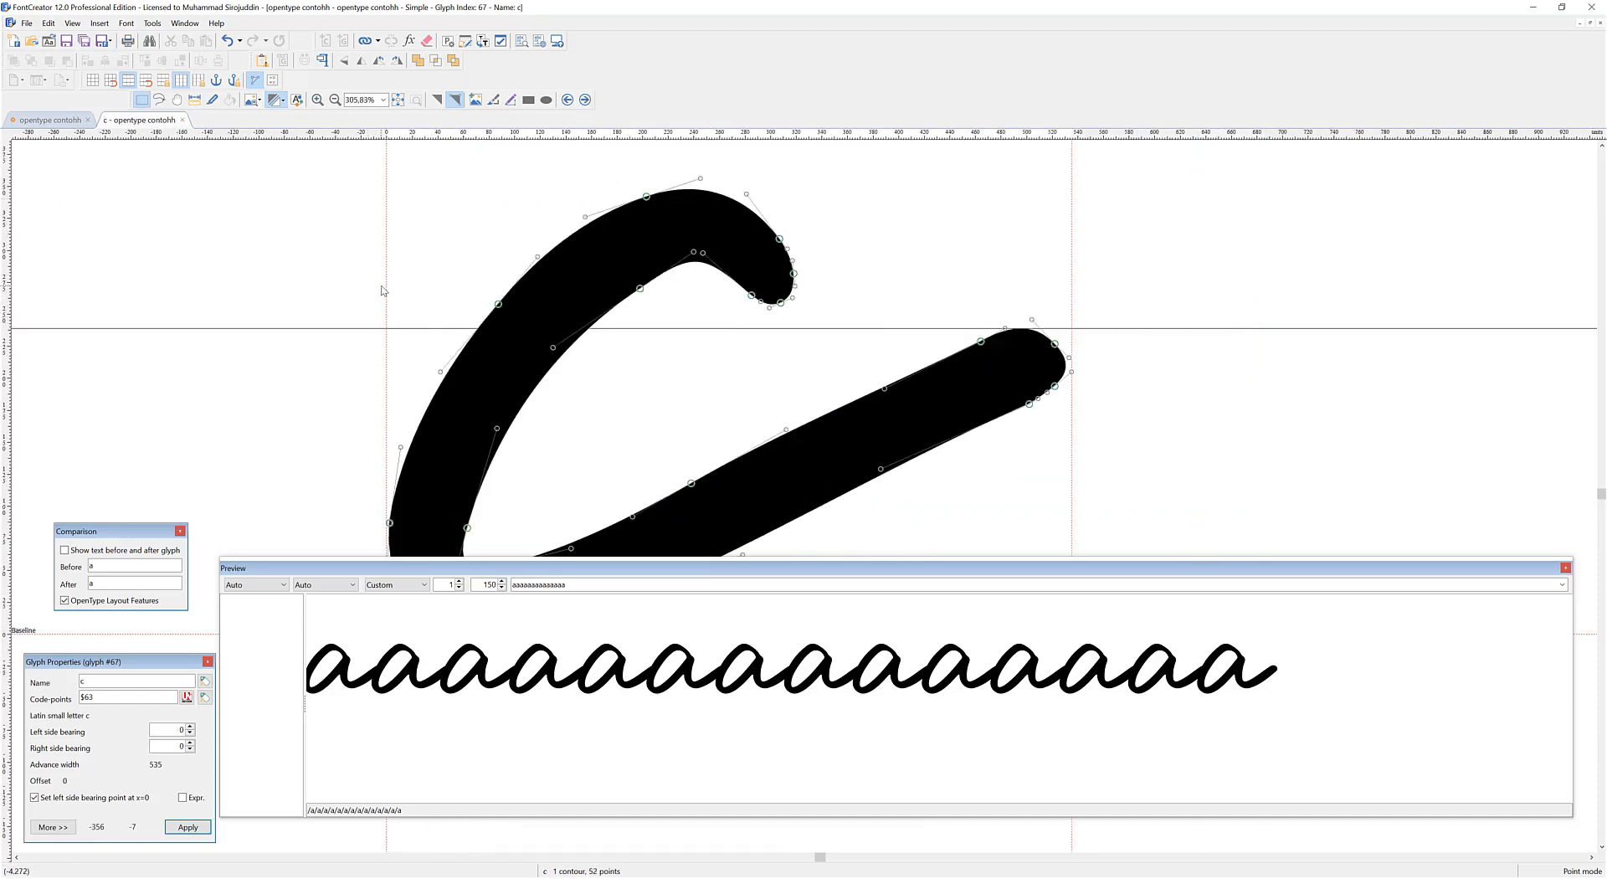
pyautogui.moveTo(389, 283); pyautogui.dragTo(476, 284)
pyautogui.moveTo(1073, 284); pyautogui.dragTo(1001, 277)
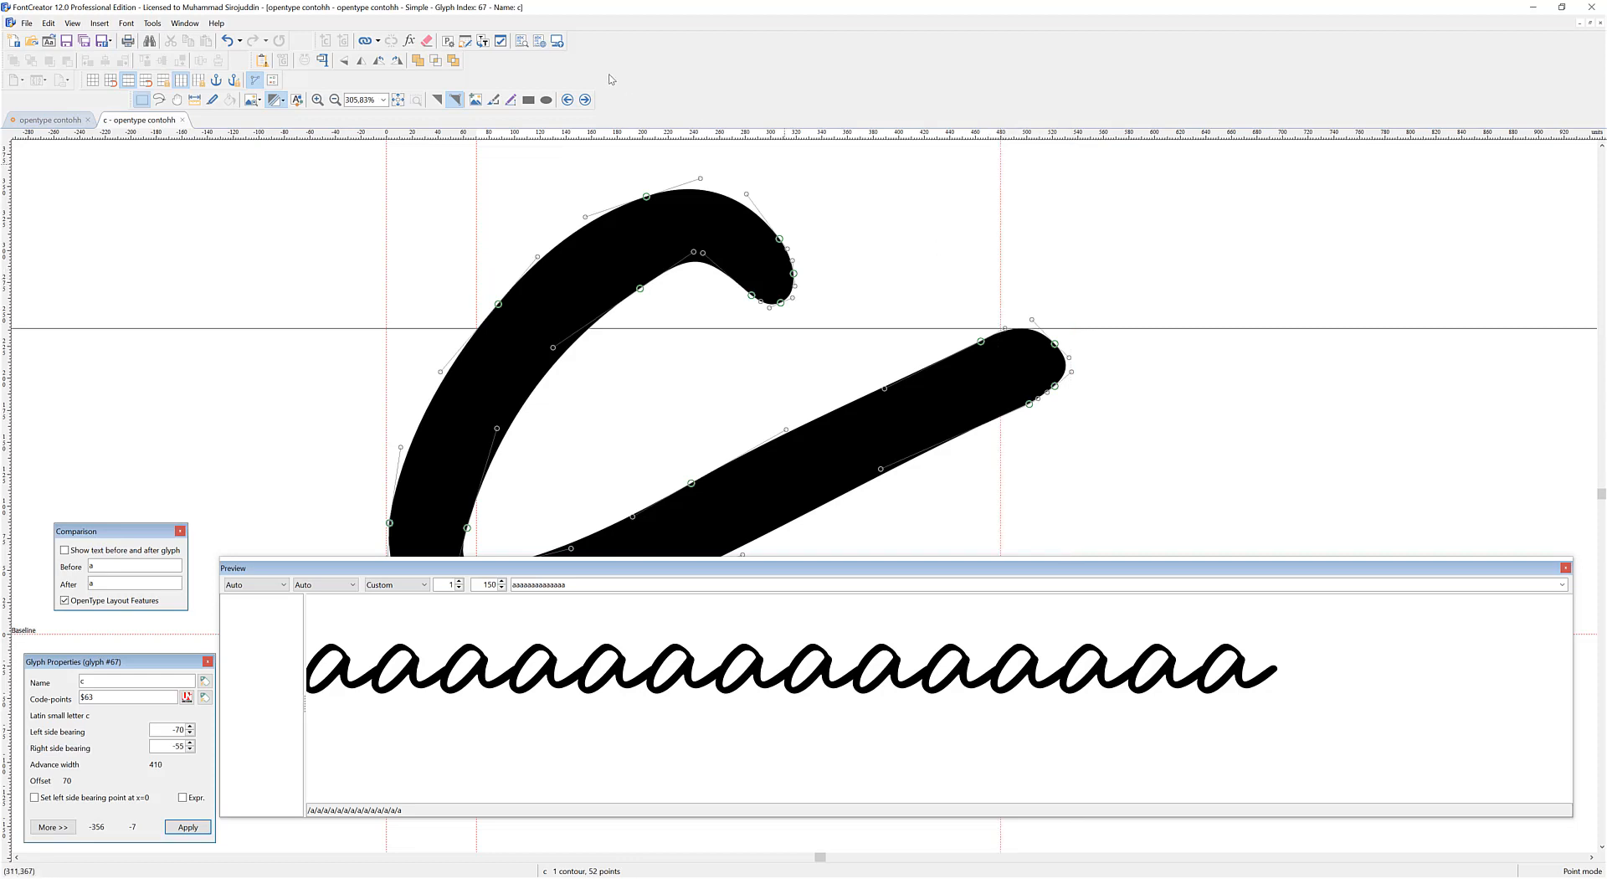
# In glyph d, move the metric lines inward to side bearings of -83 left and -50 right, and apply the glyph properties
pyautogui.click(585, 100)
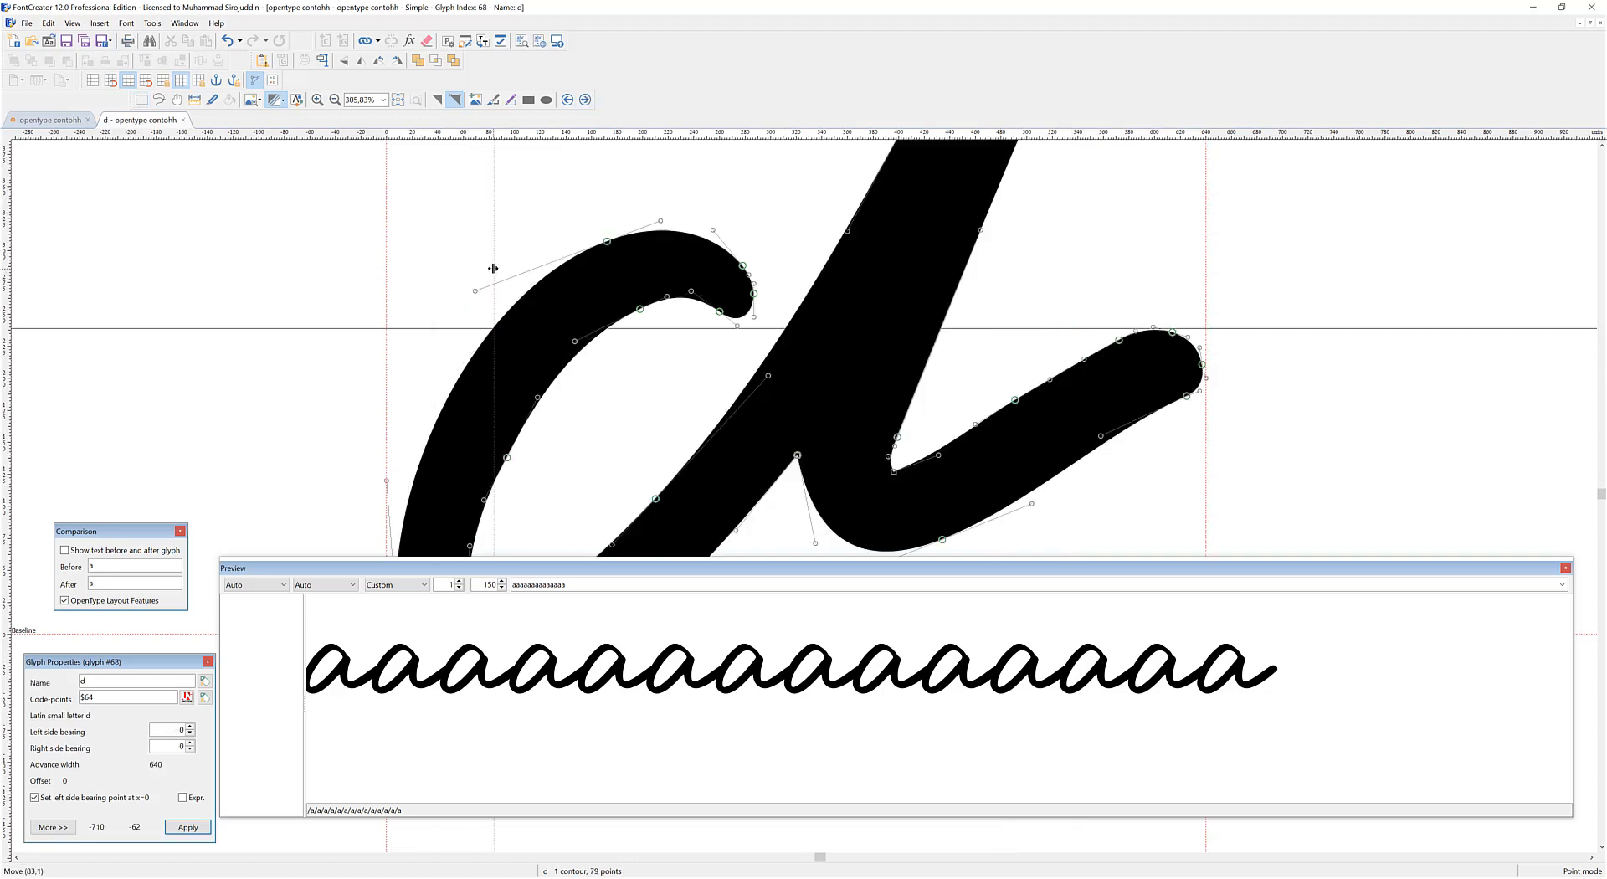
pyautogui.moveTo(493, 268); pyautogui.dragTo(493, 268)
pyautogui.moveTo(1205, 292); pyautogui.dragTo(1142, 284)
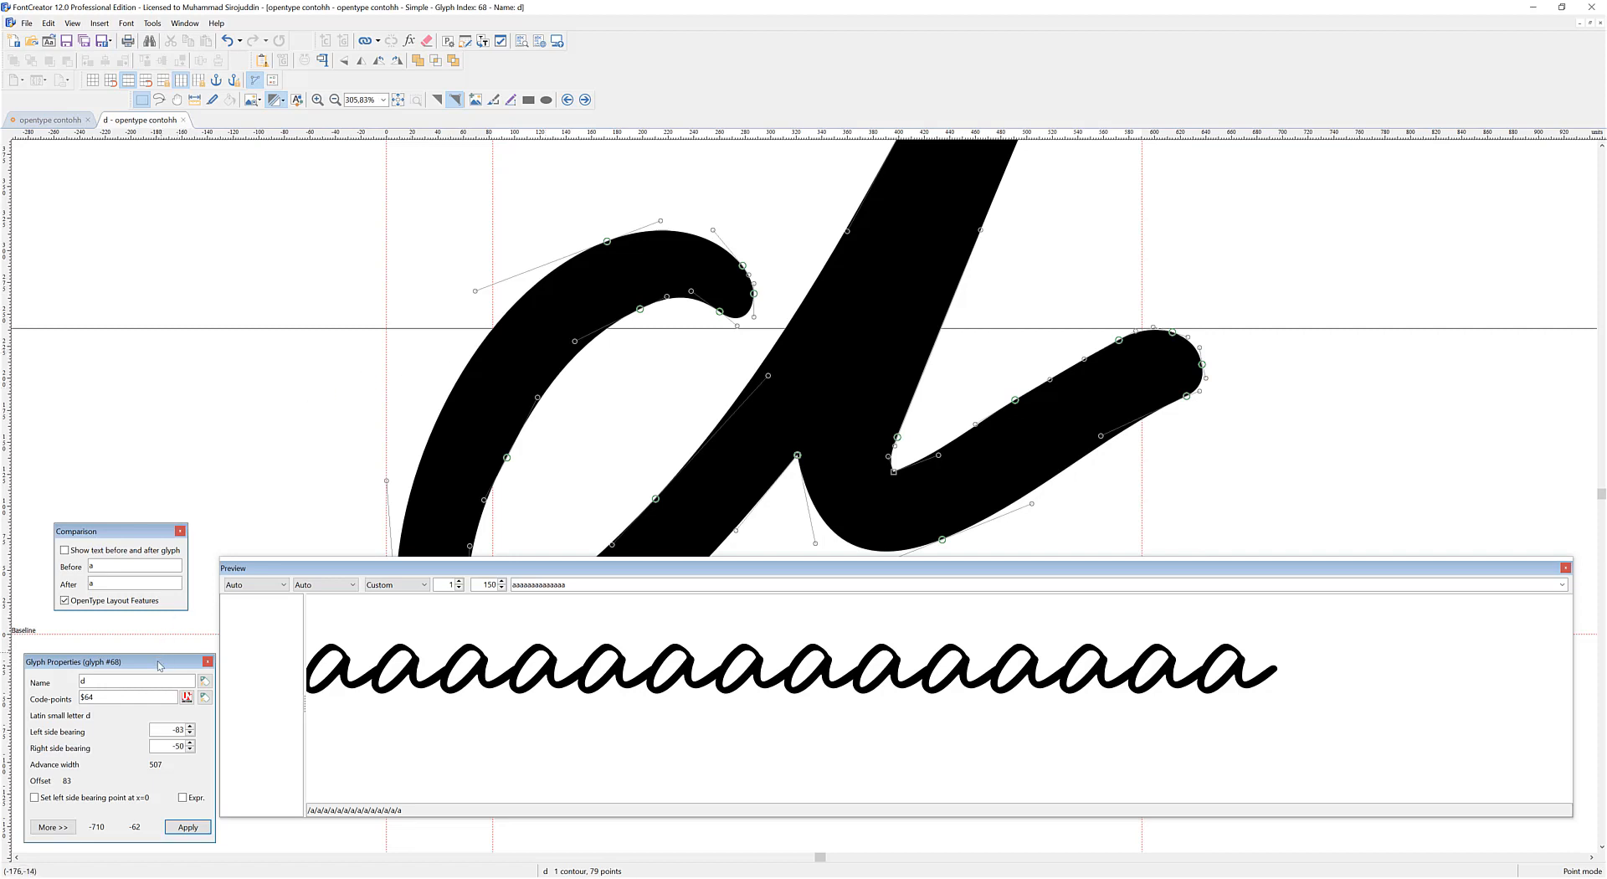
pyautogui.moveTo(159, 665); pyautogui.dragTo(217, 247)
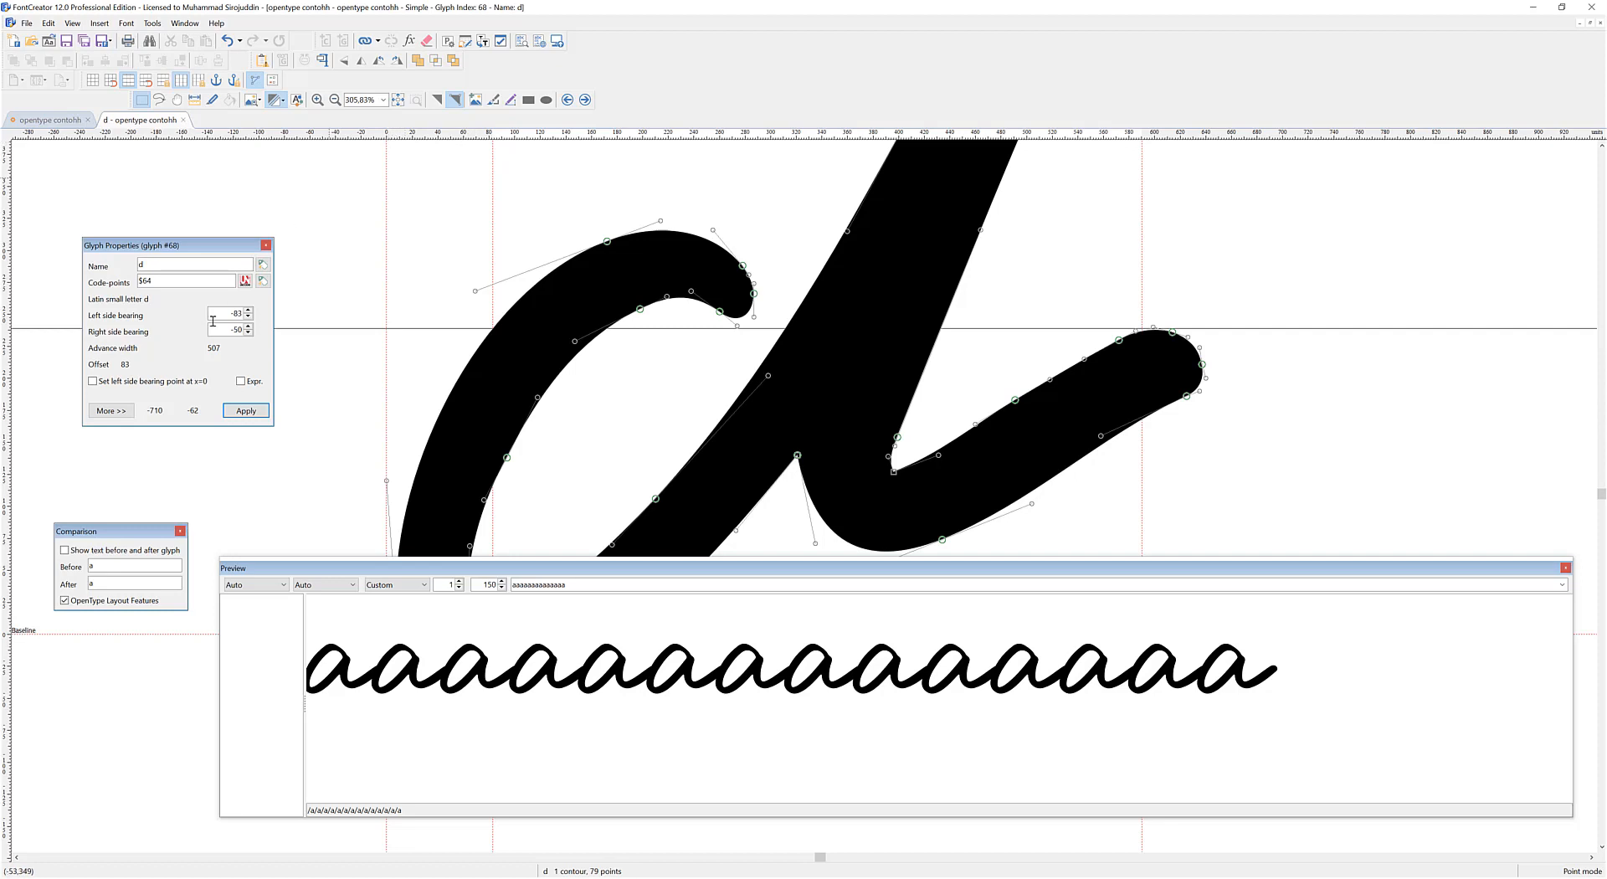
pyautogui.click(245, 410)
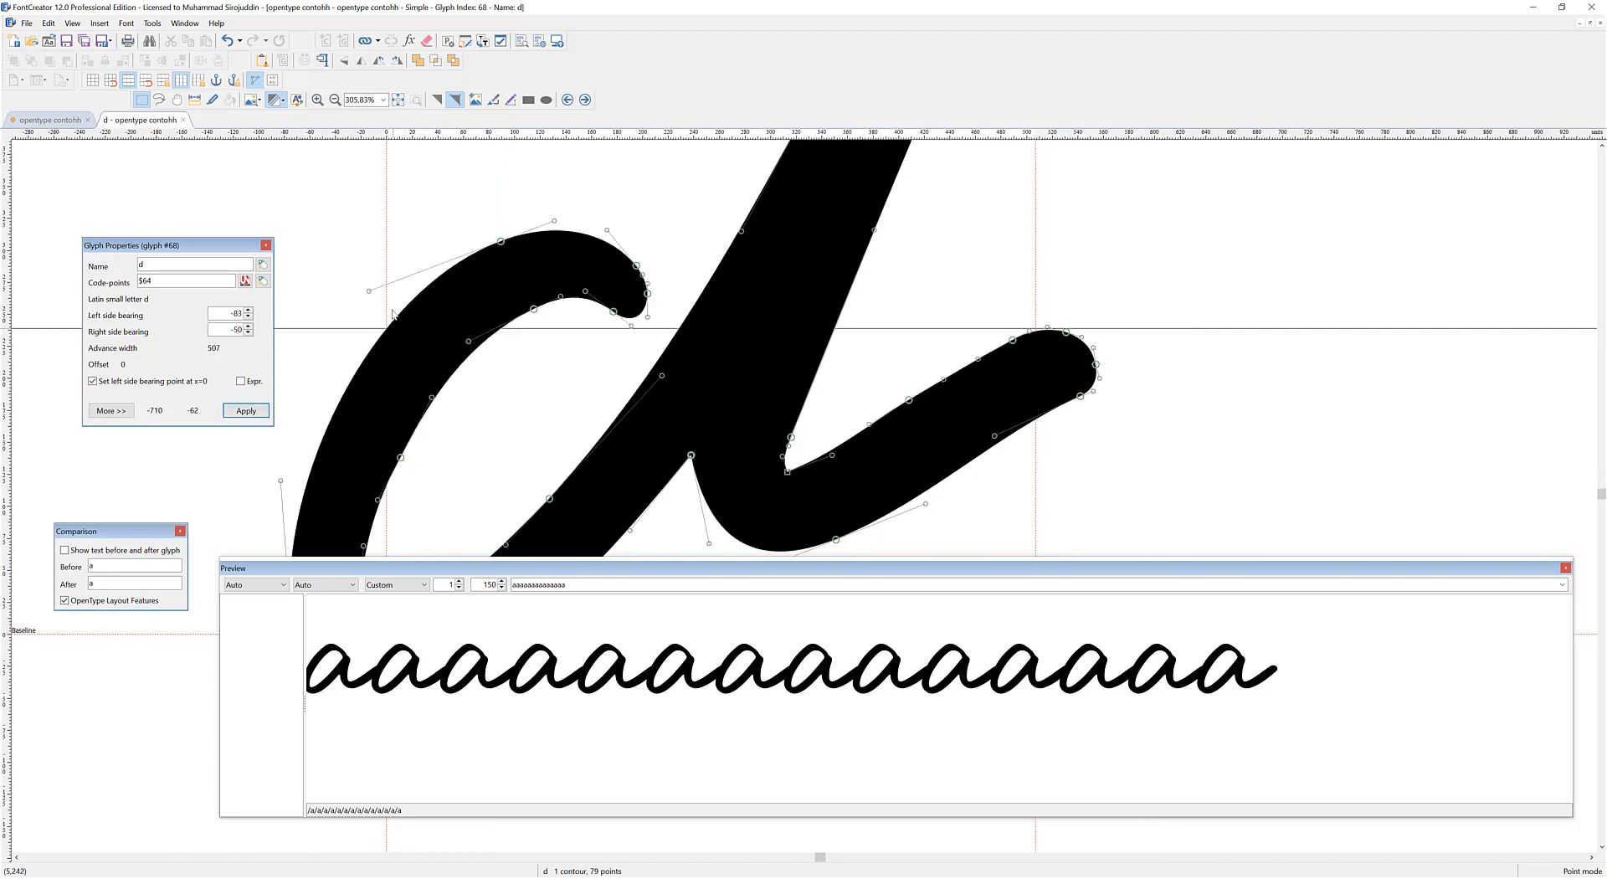
# Go on to glyph e and move its left and right metric lines inward so they cut the strokes near the horizontal guideline
pyautogui.click(585, 100)
pyautogui.moveTo(389, 324); pyautogui.dragTo(434, 297)
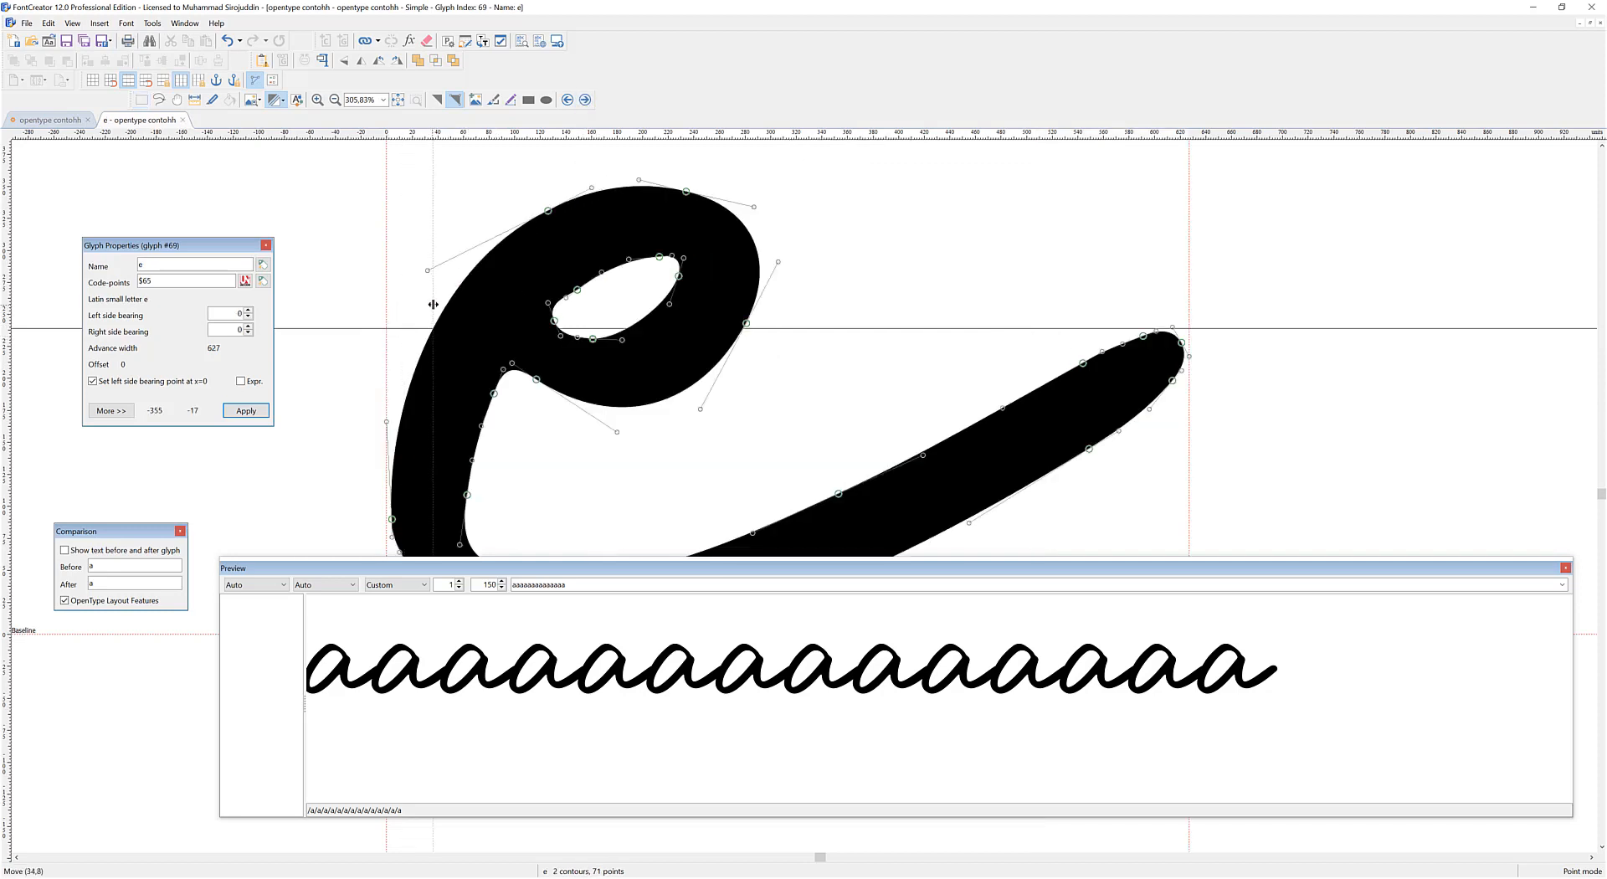
pyautogui.moveTo(1183, 297); pyautogui.dragTo(1130, 289)
# In glyph f, move the left metric line inward to a bearing of -175 and the right line inward by about 71 units
pyautogui.click(585, 100)
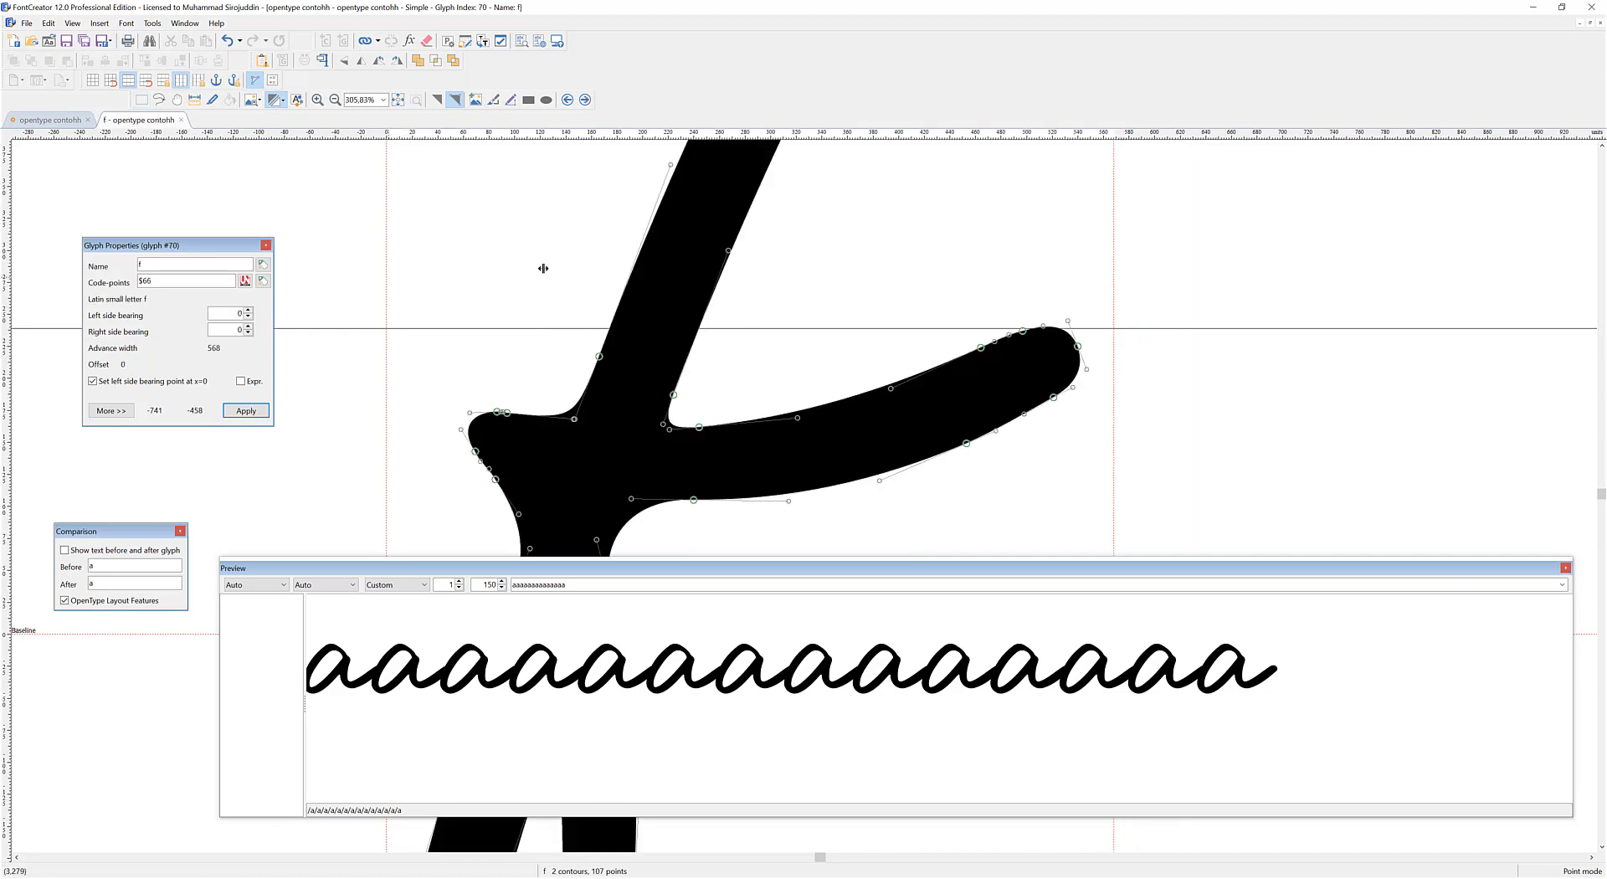
pyautogui.moveTo(610, 262); pyautogui.dragTo(610, 261)
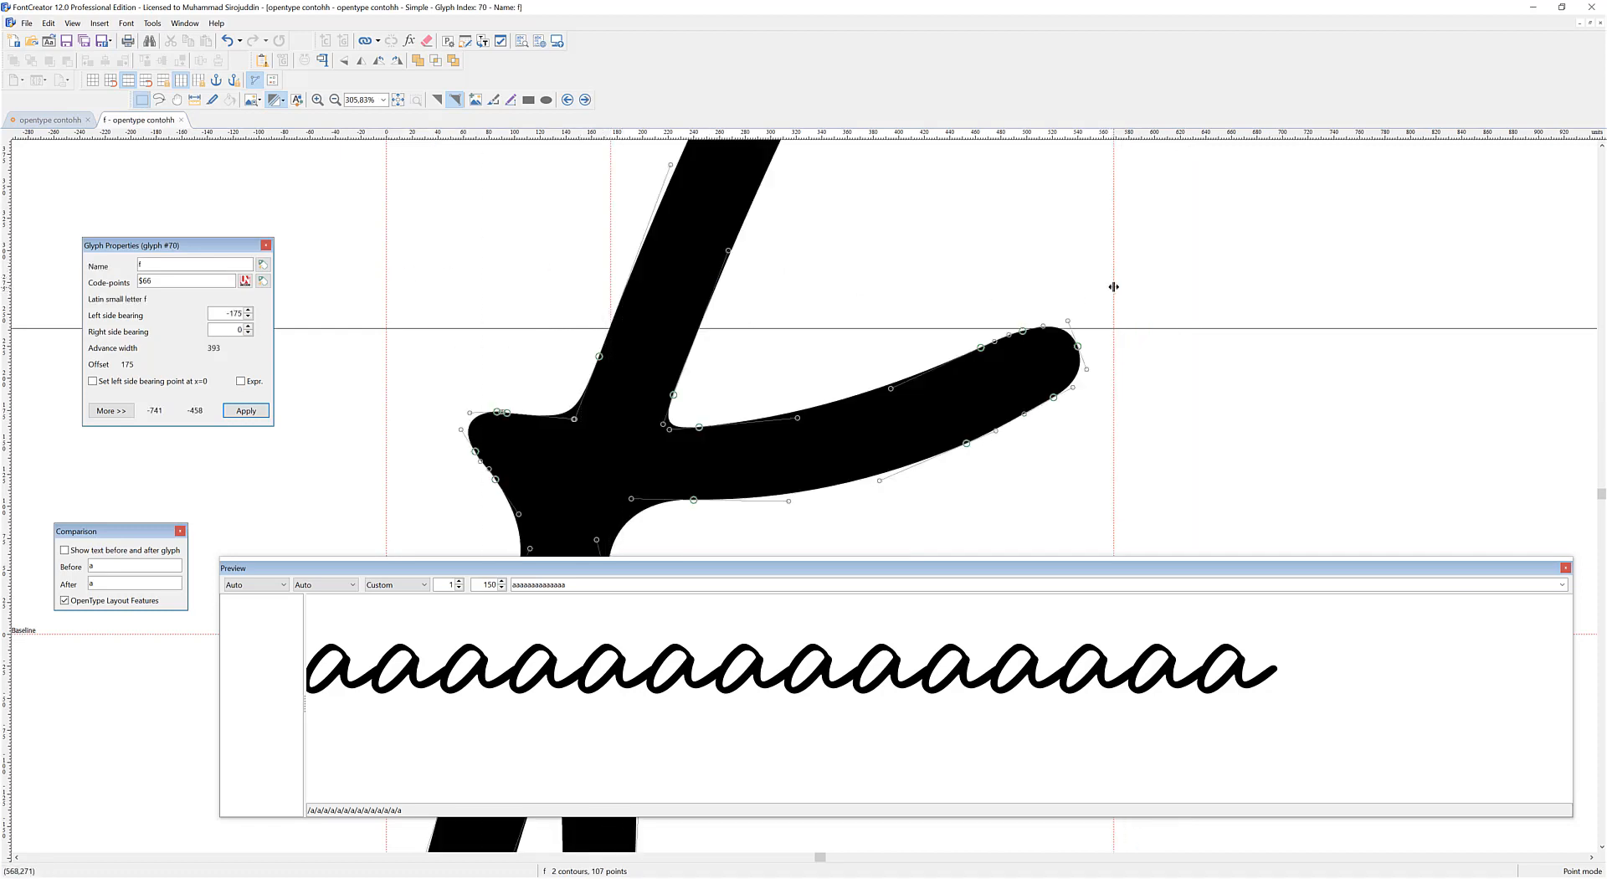
pyautogui.moveTo(1113, 287); pyautogui.dragTo(1021, 259)
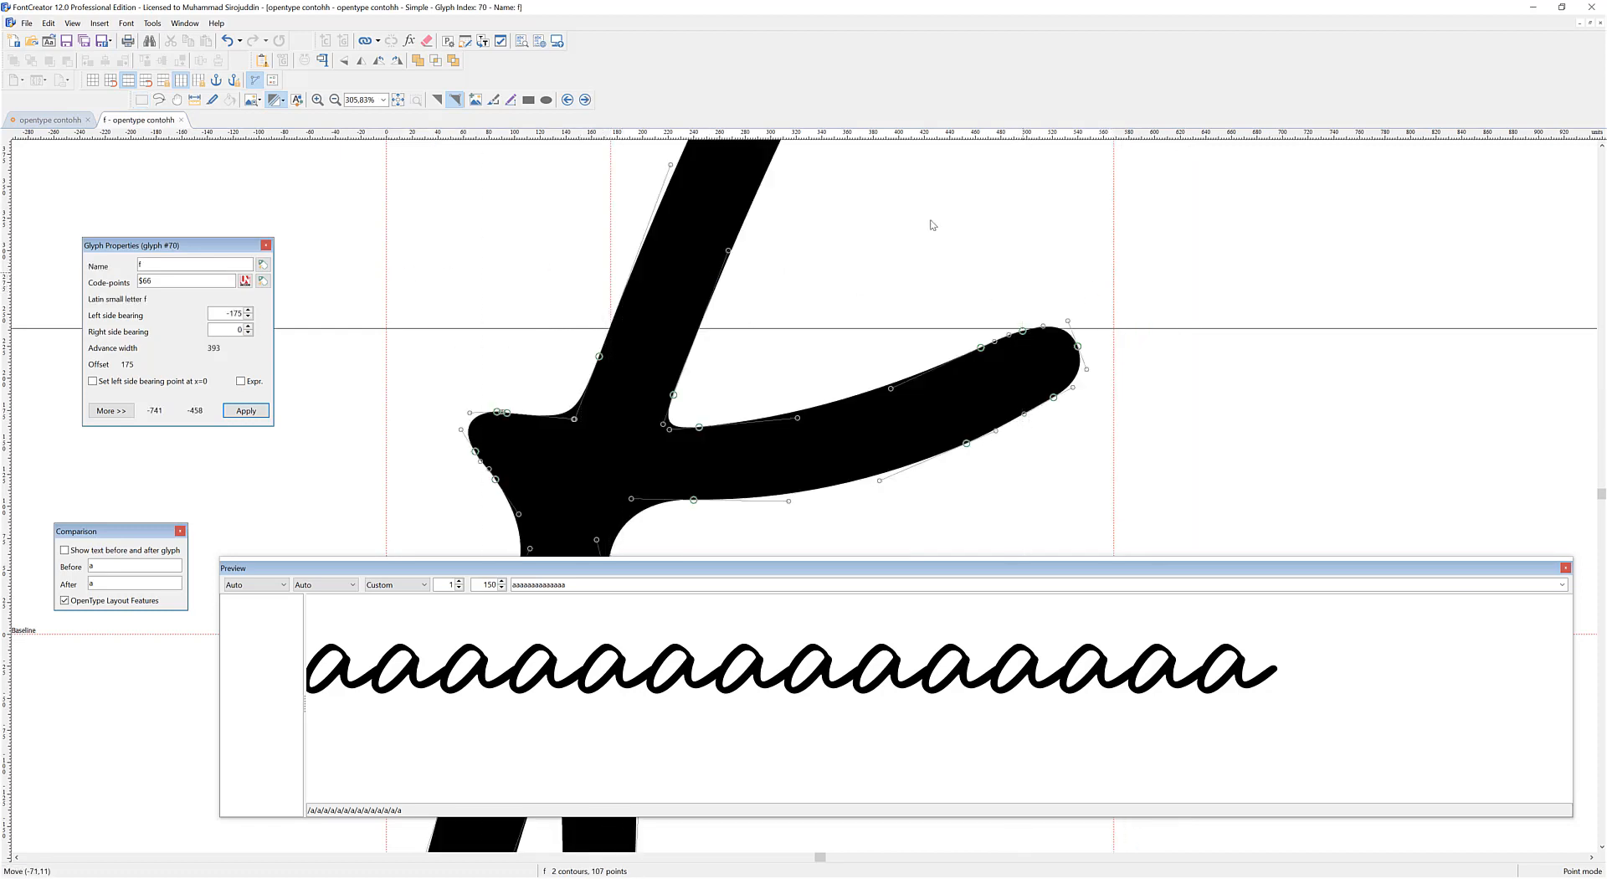
# In glyph g, move the left metric line to a bearing of -299 and the right metric line inward over the exit stroke
pyautogui.click(585, 99)
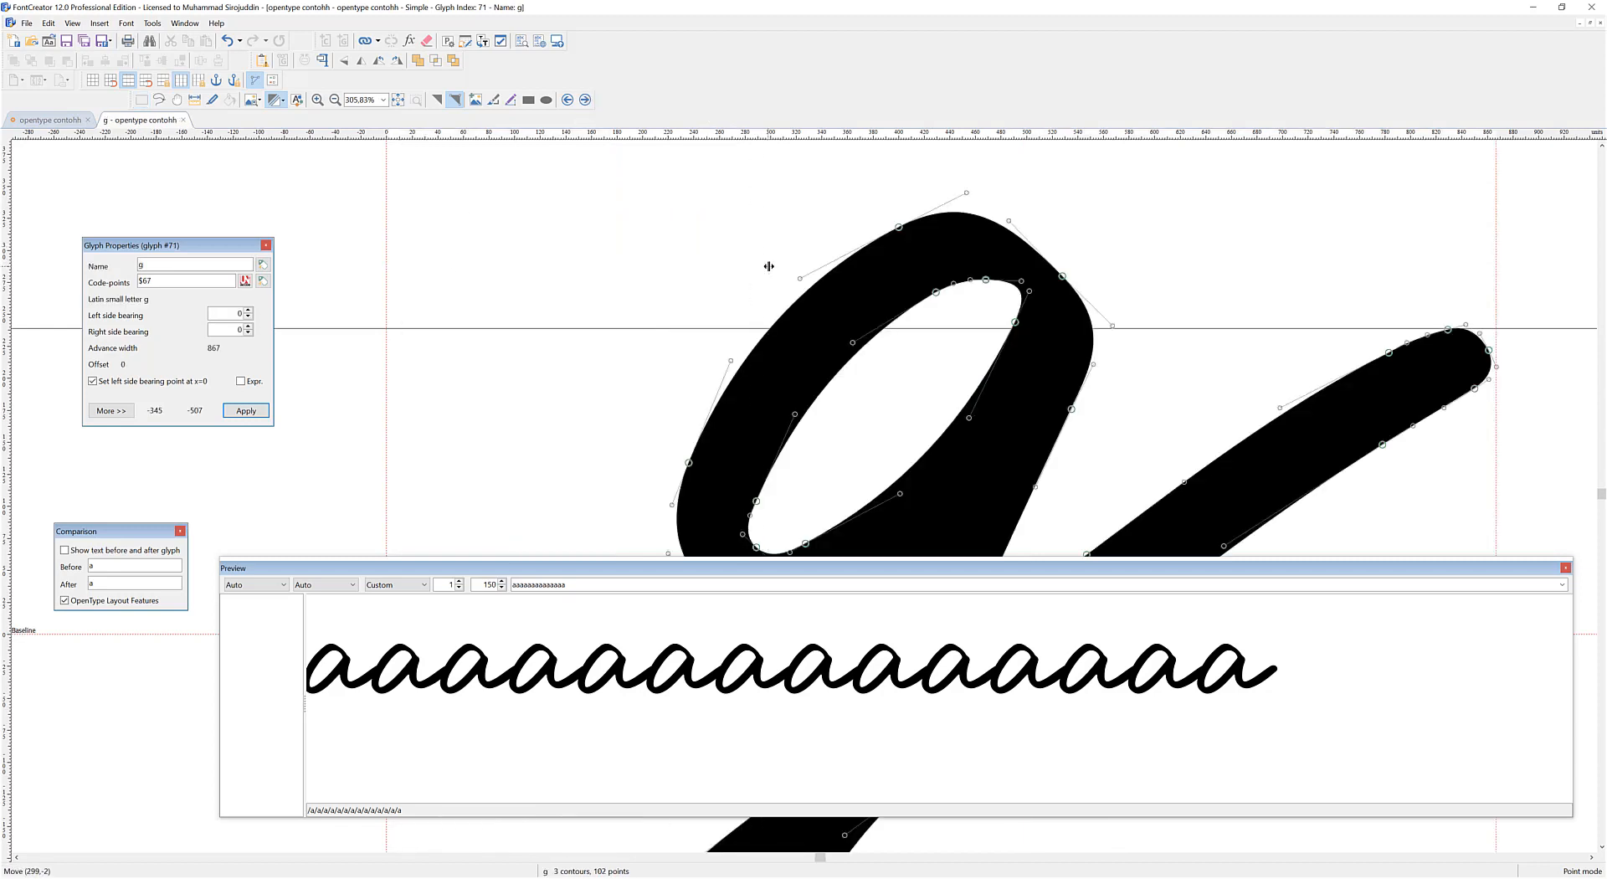
pyautogui.moveTo(768, 266); pyautogui.dragTo(768, 267)
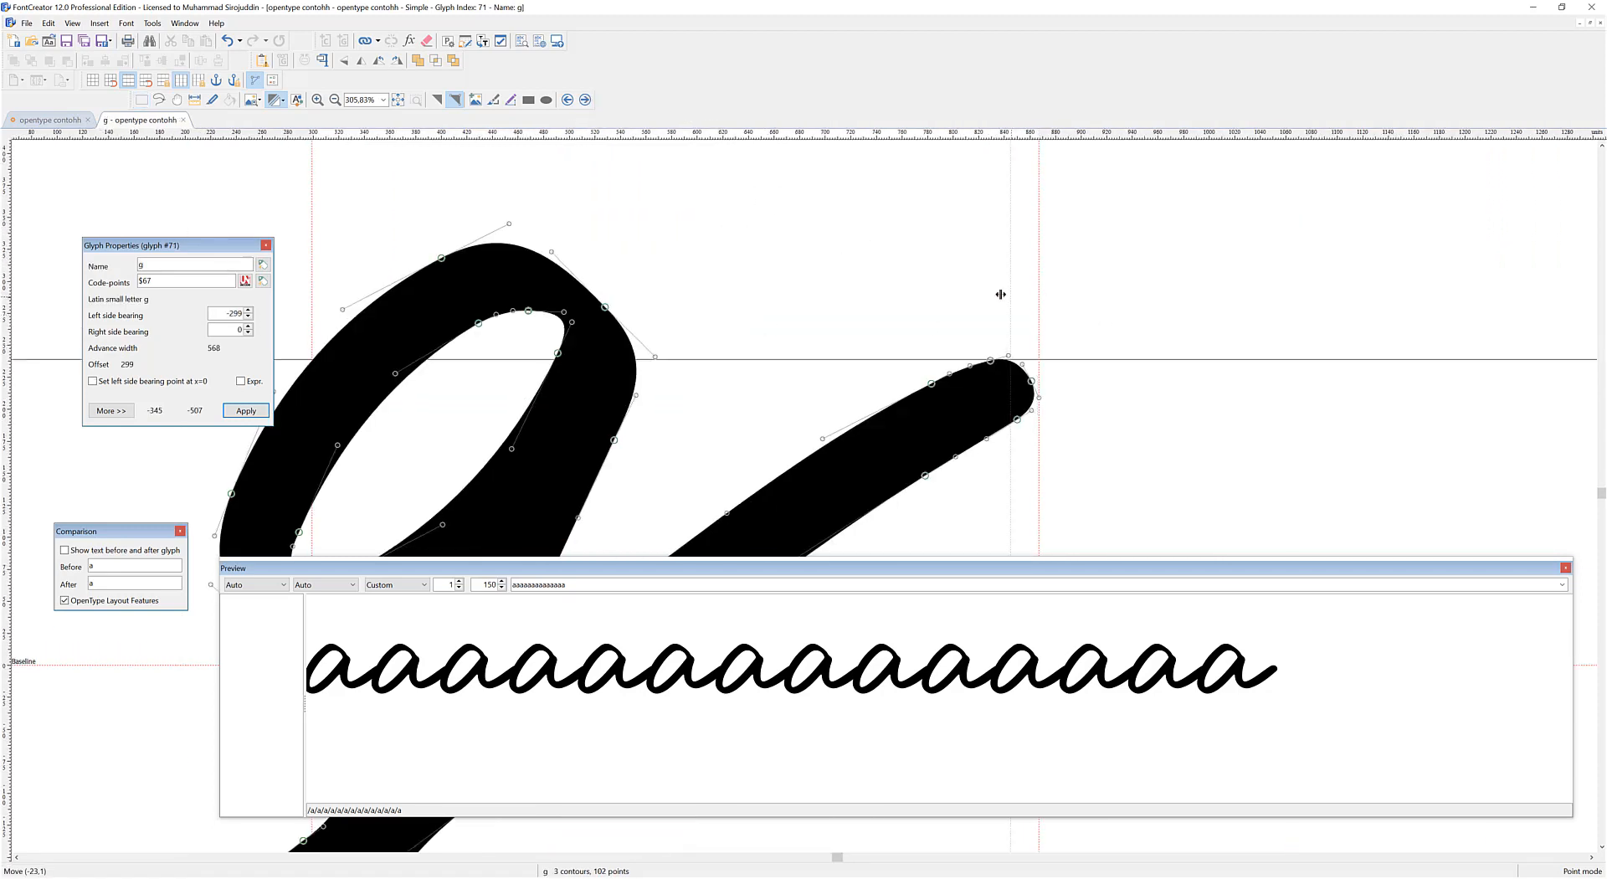
pyautogui.moveTo(1000, 294); pyautogui.dragTo(979, 276)
# In glyph h, move the left metric line to a bearing of -114 and the right line inward by about 47 units
pyautogui.click(585, 100)
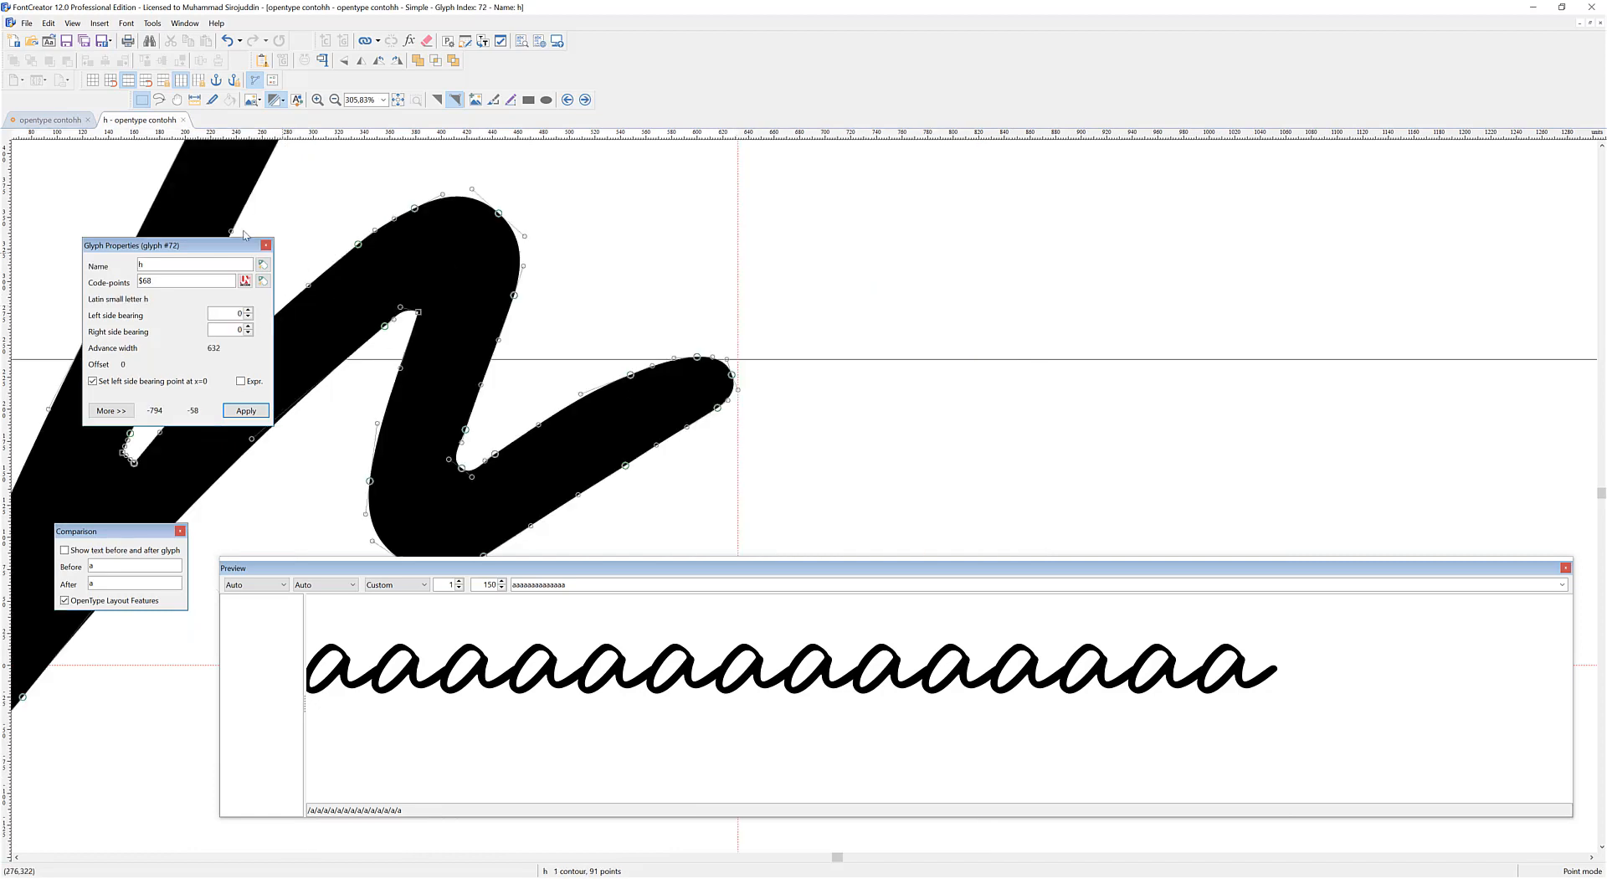
pyautogui.moveTo(126, 213); pyautogui.dragTo(326, 193)
pyautogui.moveTo(232, 182); pyautogui.dragTo(372, 197)
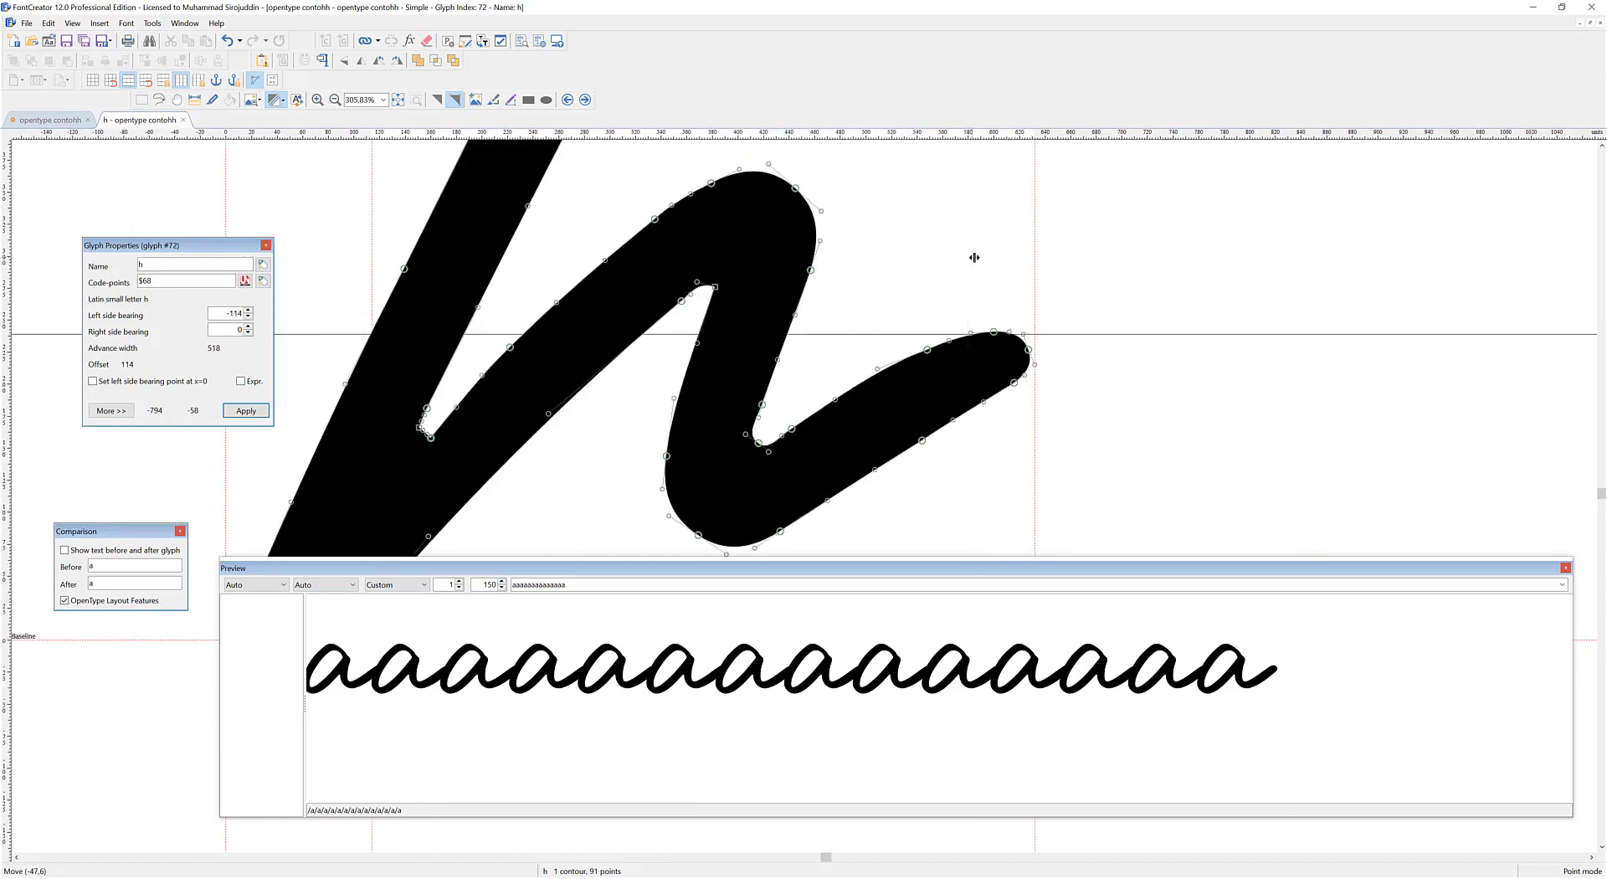
# In glyph i, move the metric lines inward to a left side bearing of -58 and a right side bearing of -56
pyautogui.click(585, 101)
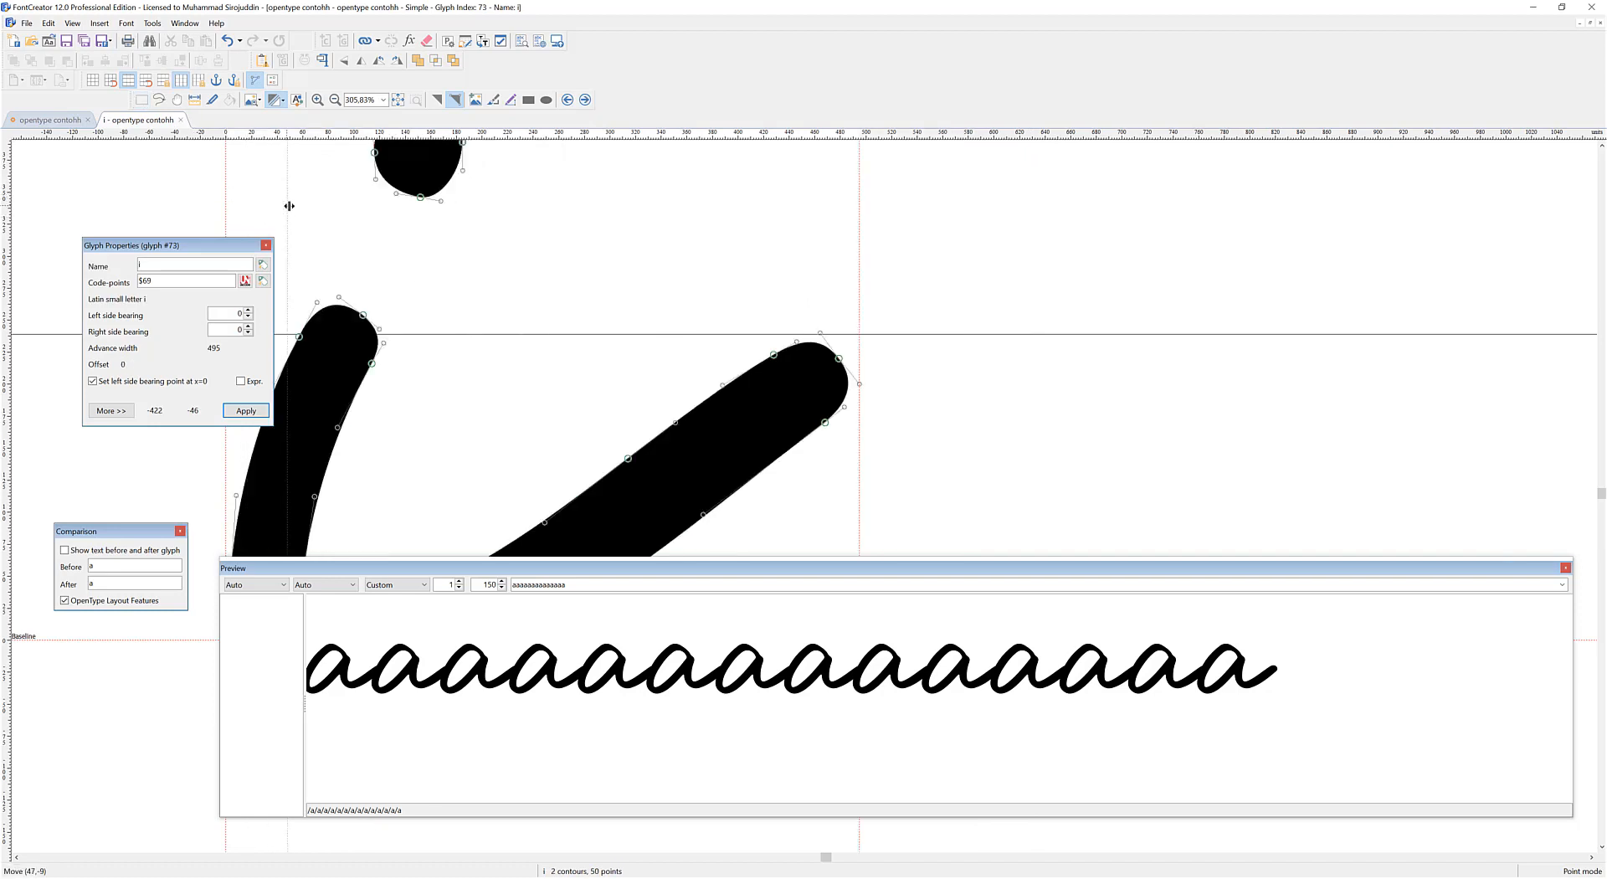
pyautogui.moveTo(289, 206); pyautogui.dragTo(300, 206)
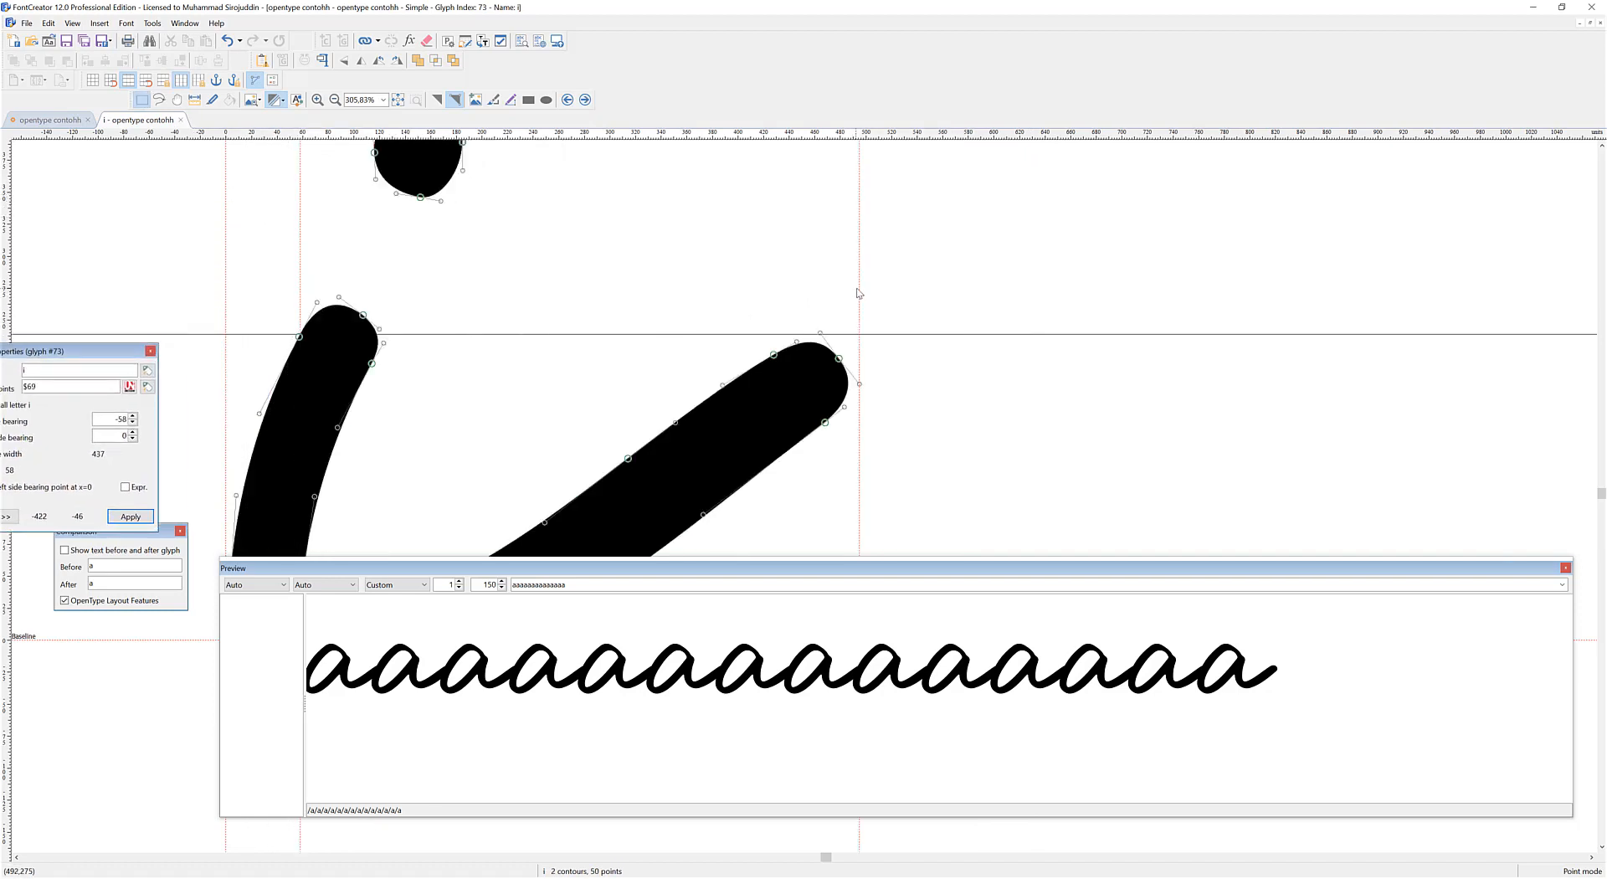
pyautogui.moveTo(858, 293); pyautogui.dragTo(787, 265)
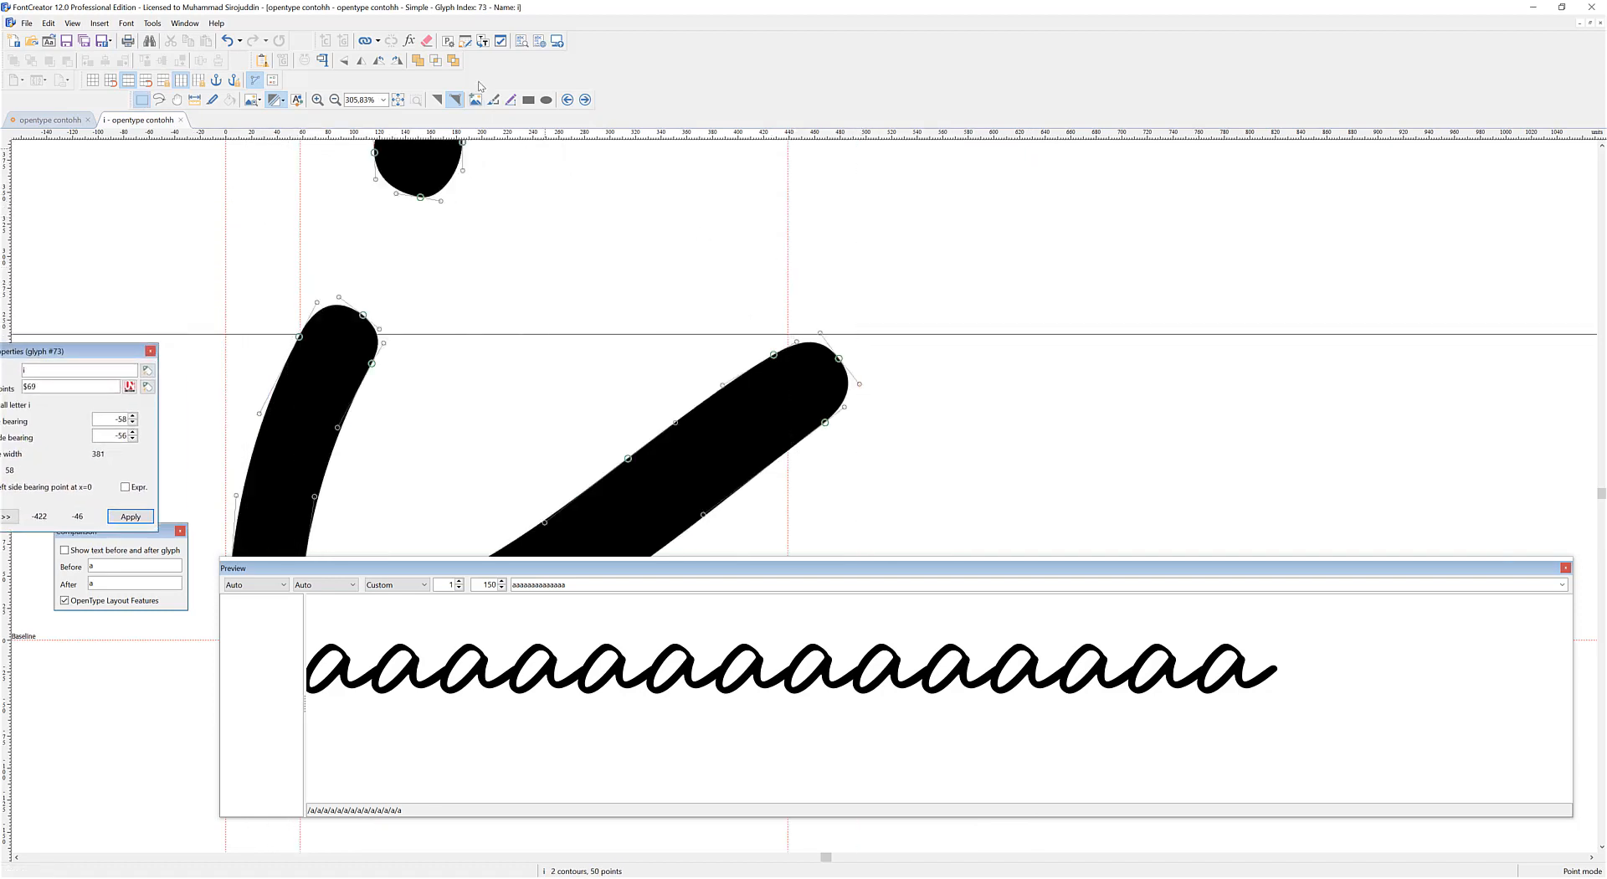
# In glyph j, move the metric lines inward to a left side bearing of -623 and a right side bearing of -48
pyautogui.click(585, 100)
pyautogui.moveTo(239, 251); pyautogui.dragTo(1022, 237)
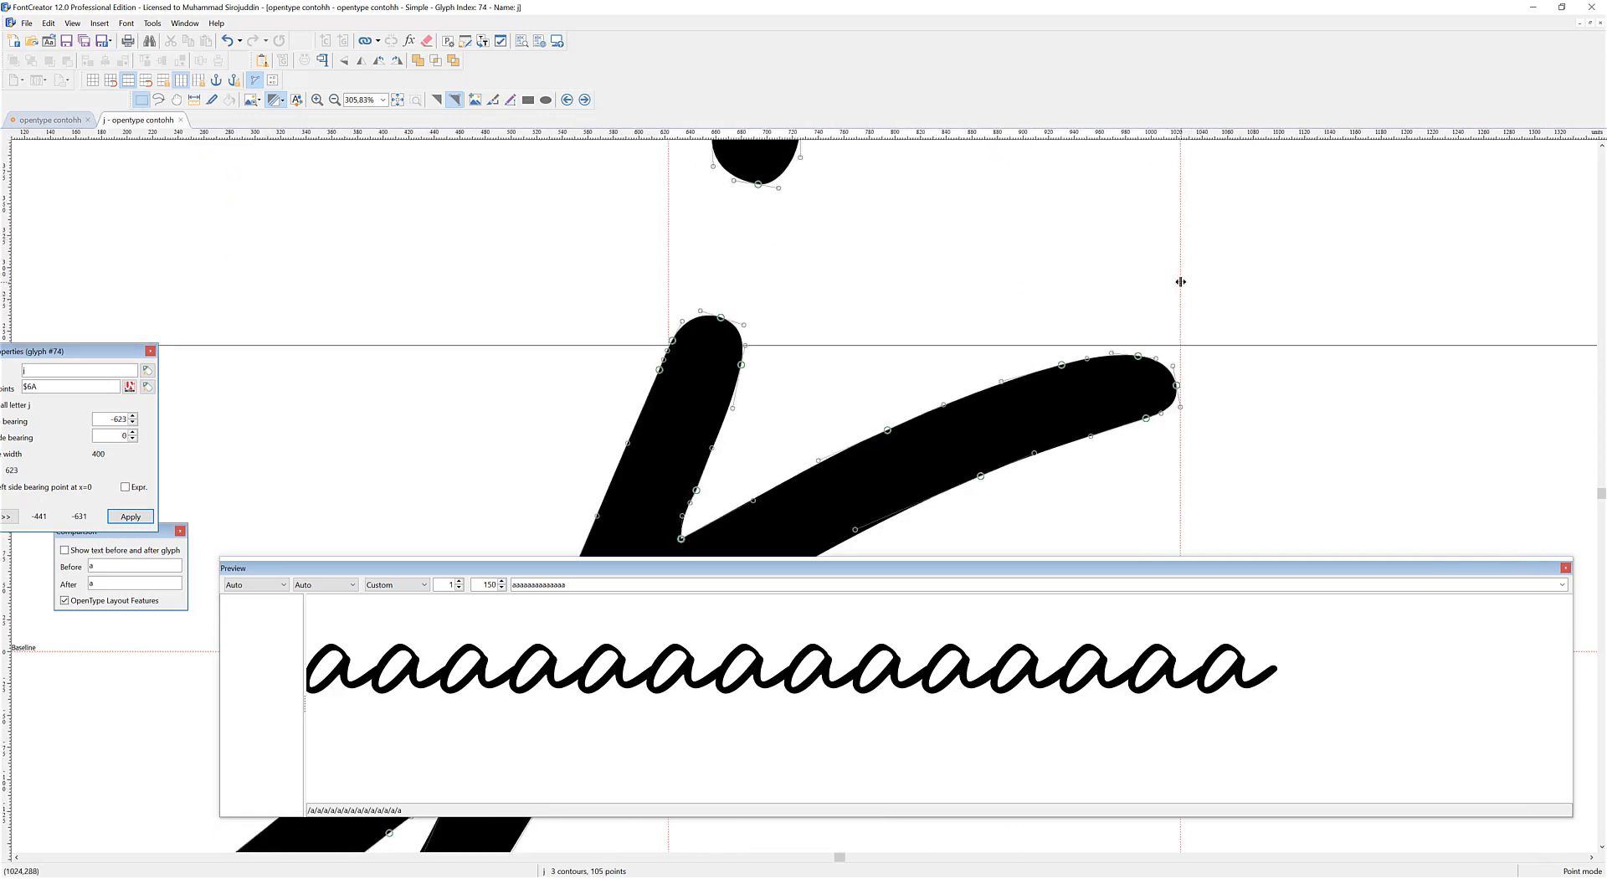
pyautogui.moveTo(1180, 282); pyautogui.dragTo(1118, 264)
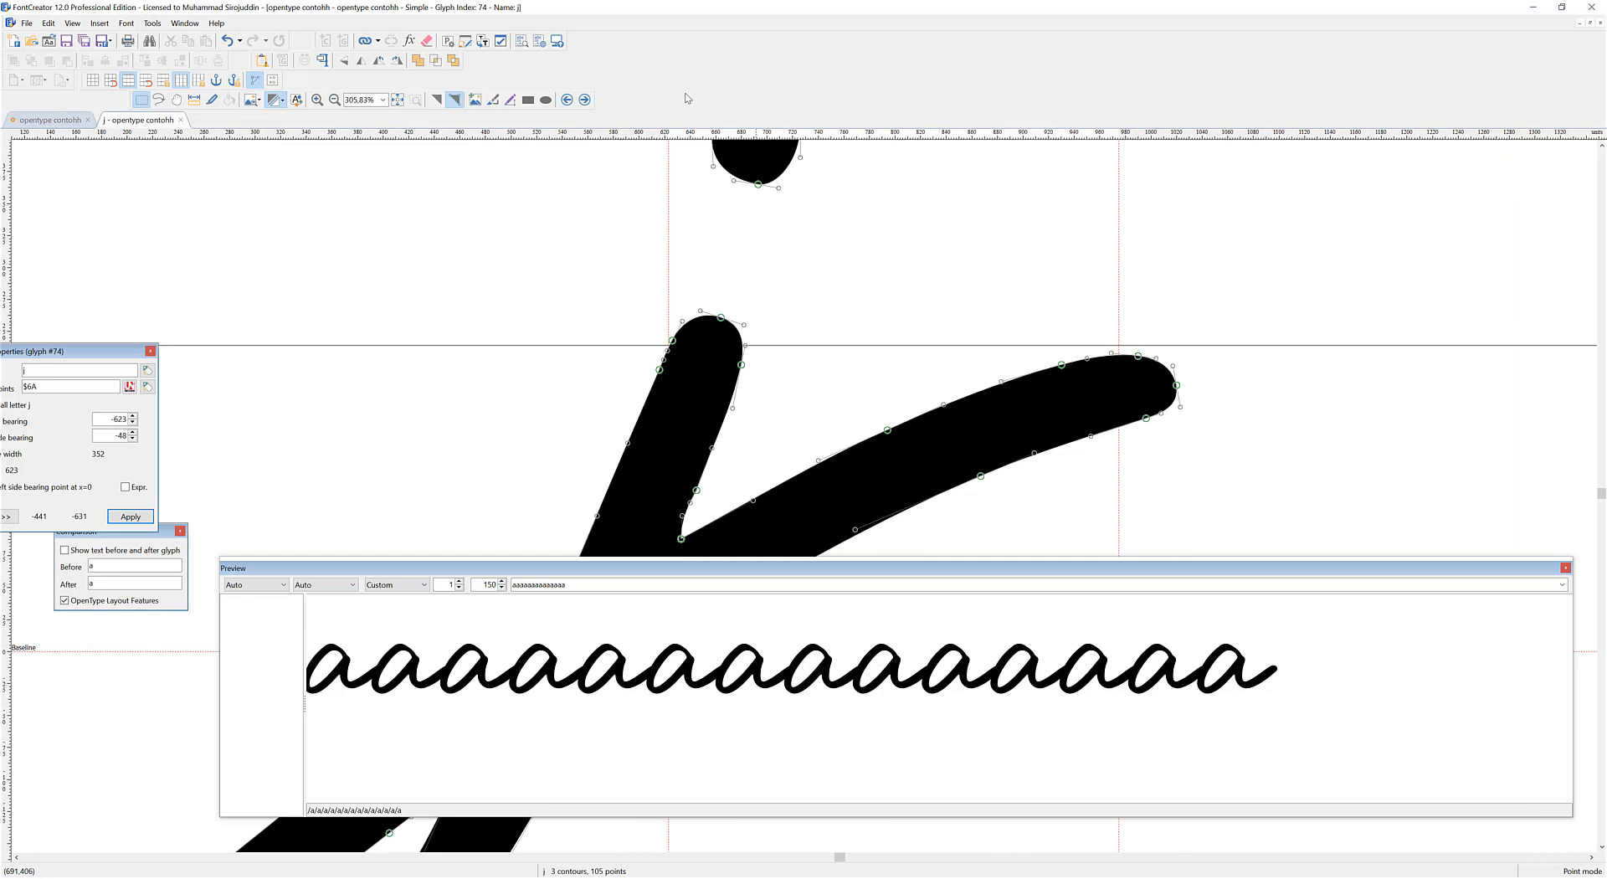
# In glyph k, move the left metric line to a bearing of -175 and the right line over the exit stroke, and advance to glyph l
pyautogui.click(585, 101)
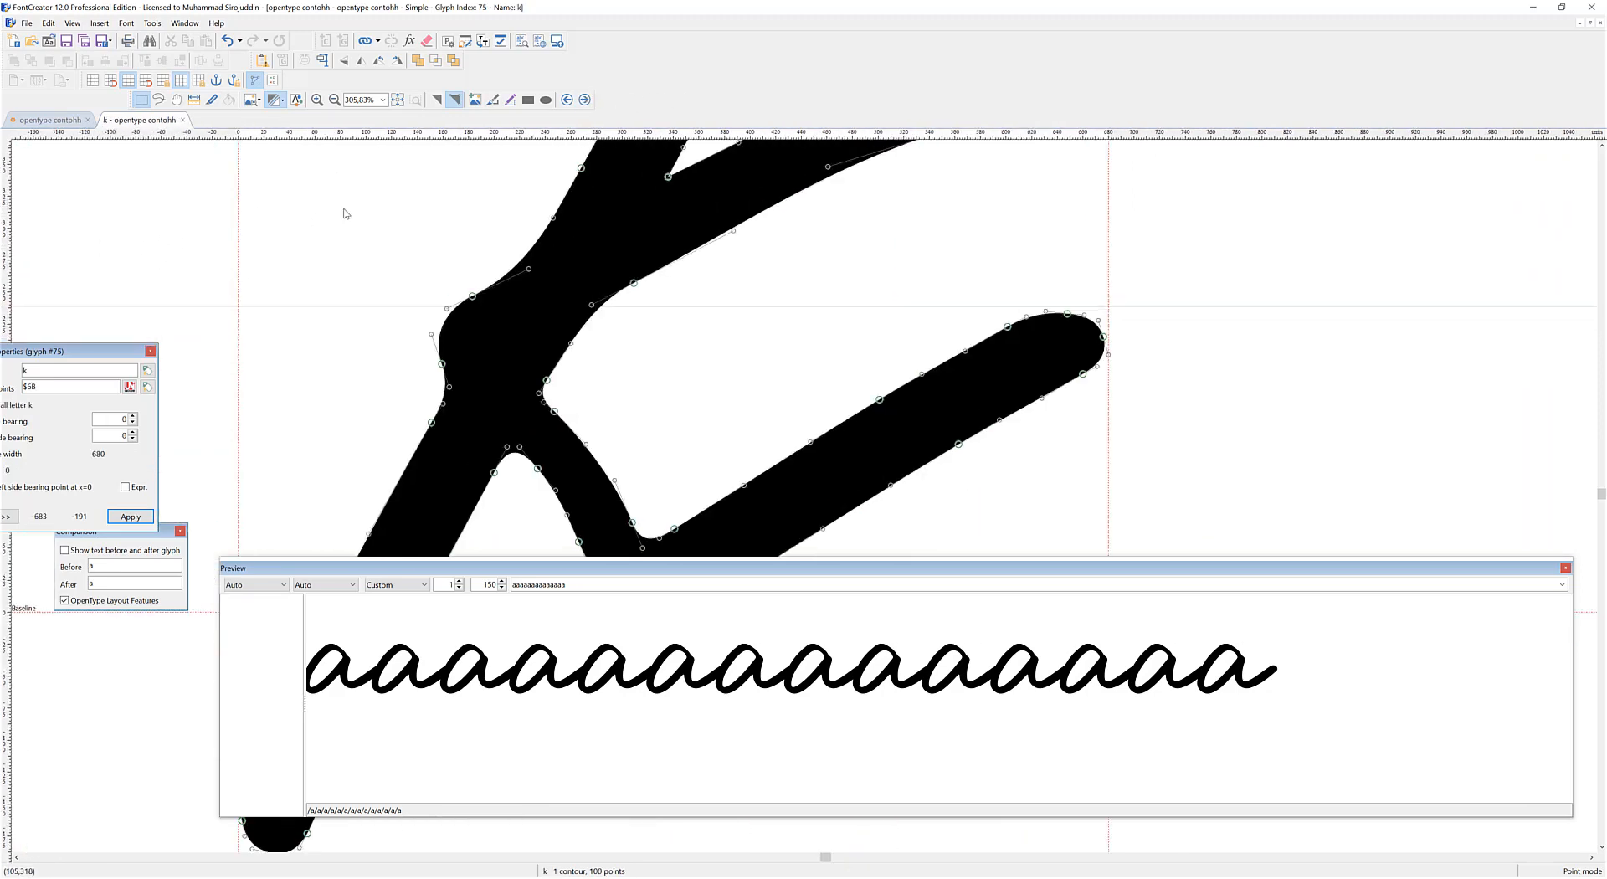
pyautogui.moveTo(282, 222); pyautogui.dragTo(462, 205)
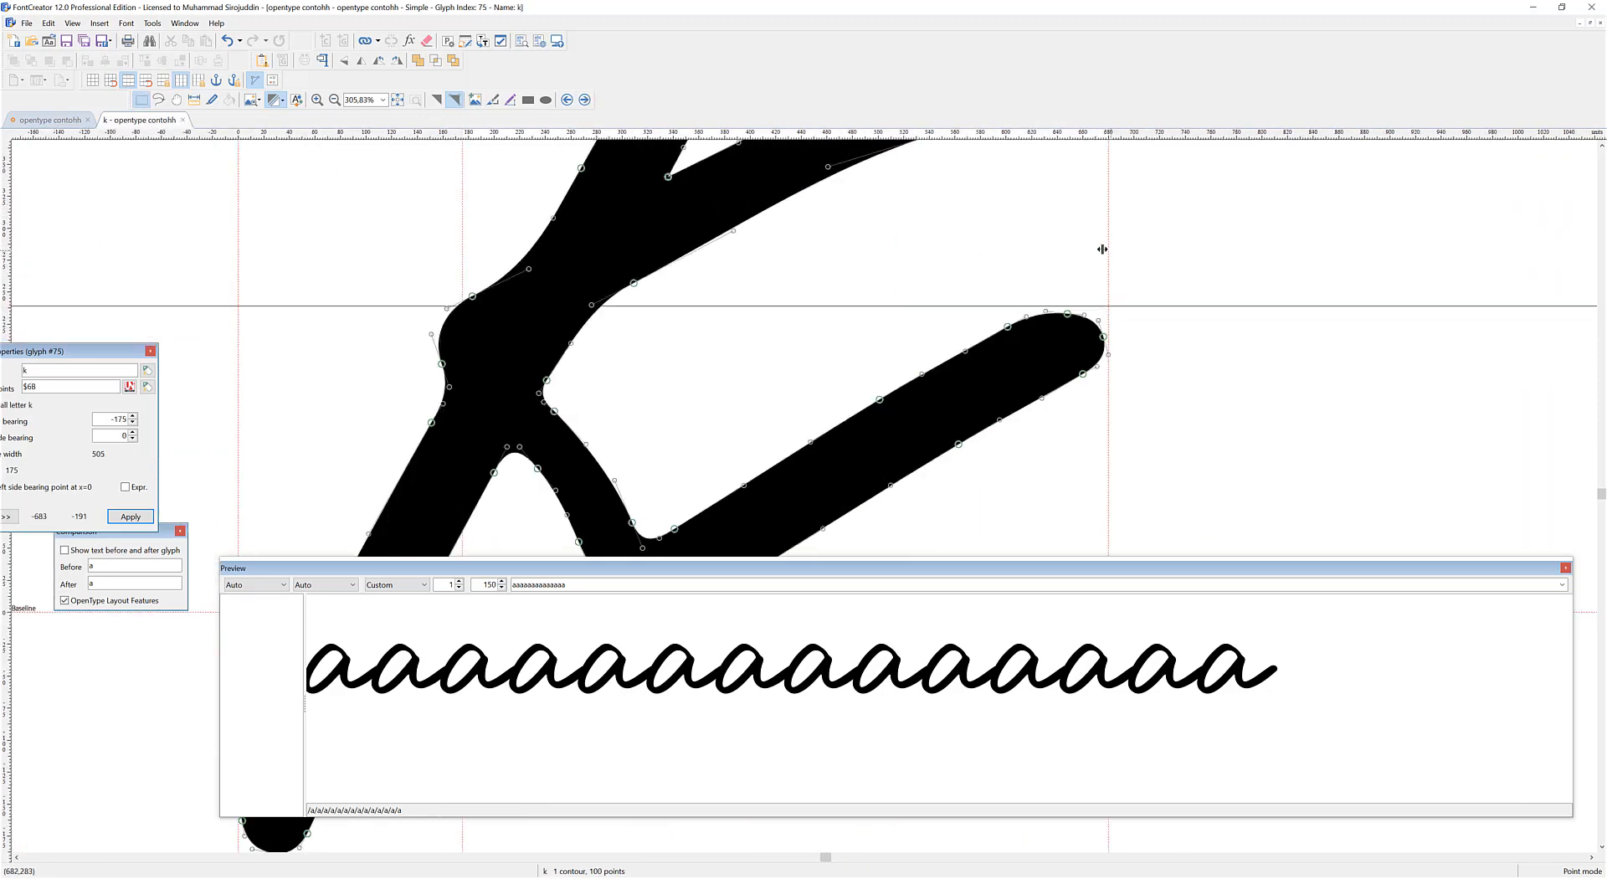
pyautogui.moveTo(1103, 249); pyautogui.dragTo(1042, 240)
pyautogui.click(585, 100)
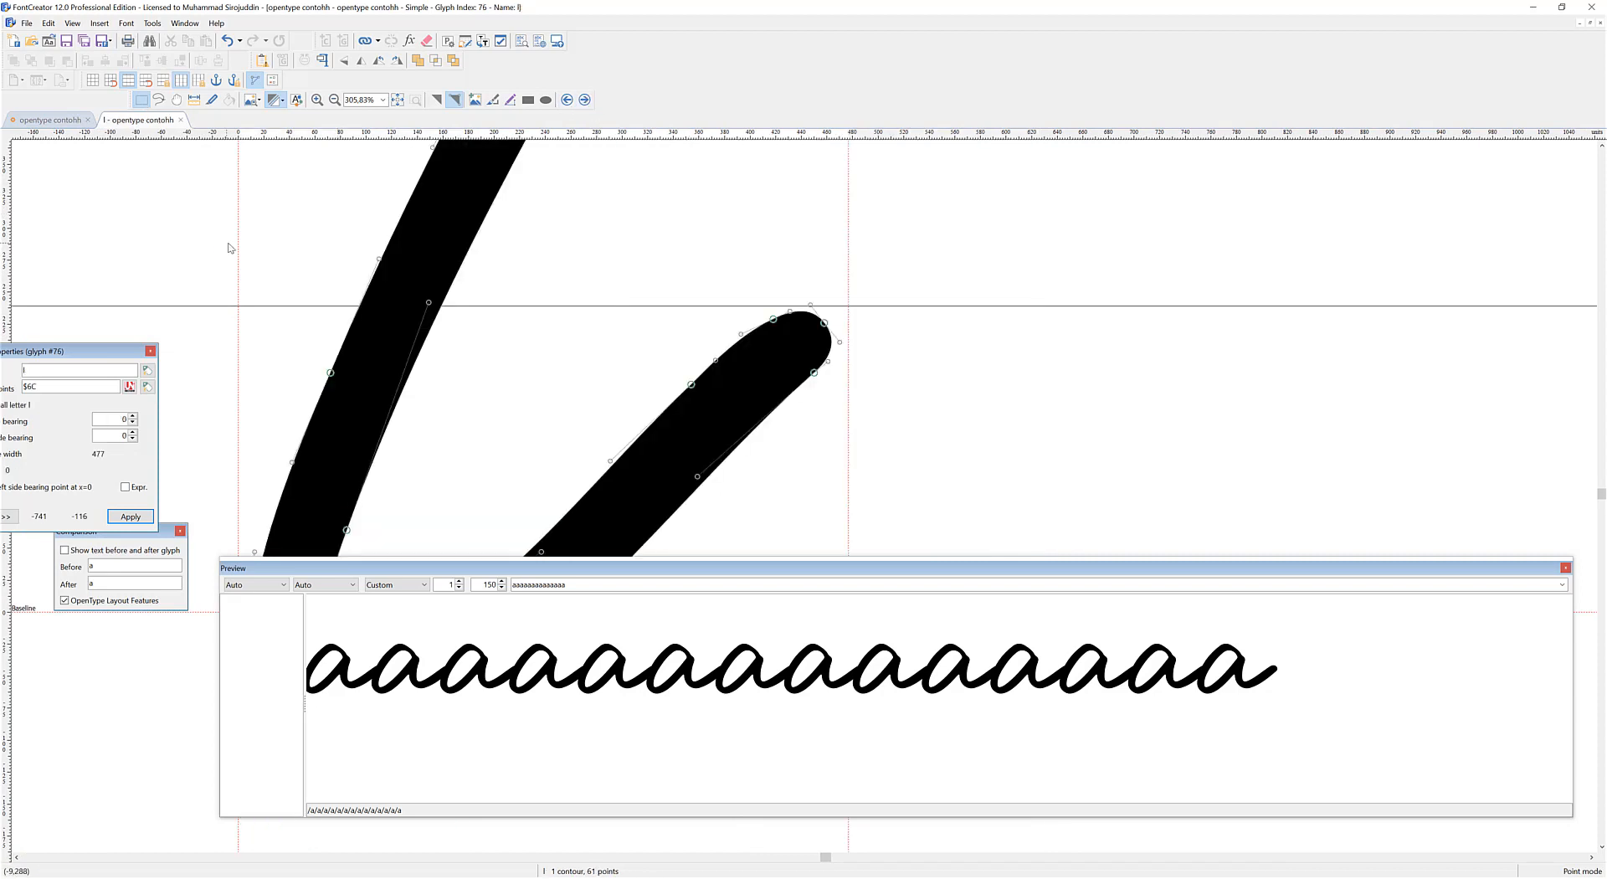
# Move the metric lines inward in glyph l by about 94 and 60 units, and in glyph m to side bearings of -69 and -43
pyautogui.moveTo(238, 244); pyautogui.dragTo(360, 237)
pyautogui.moveTo(850, 274); pyautogui.dragTo(773, 265)
pyautogui.click(585, 100)
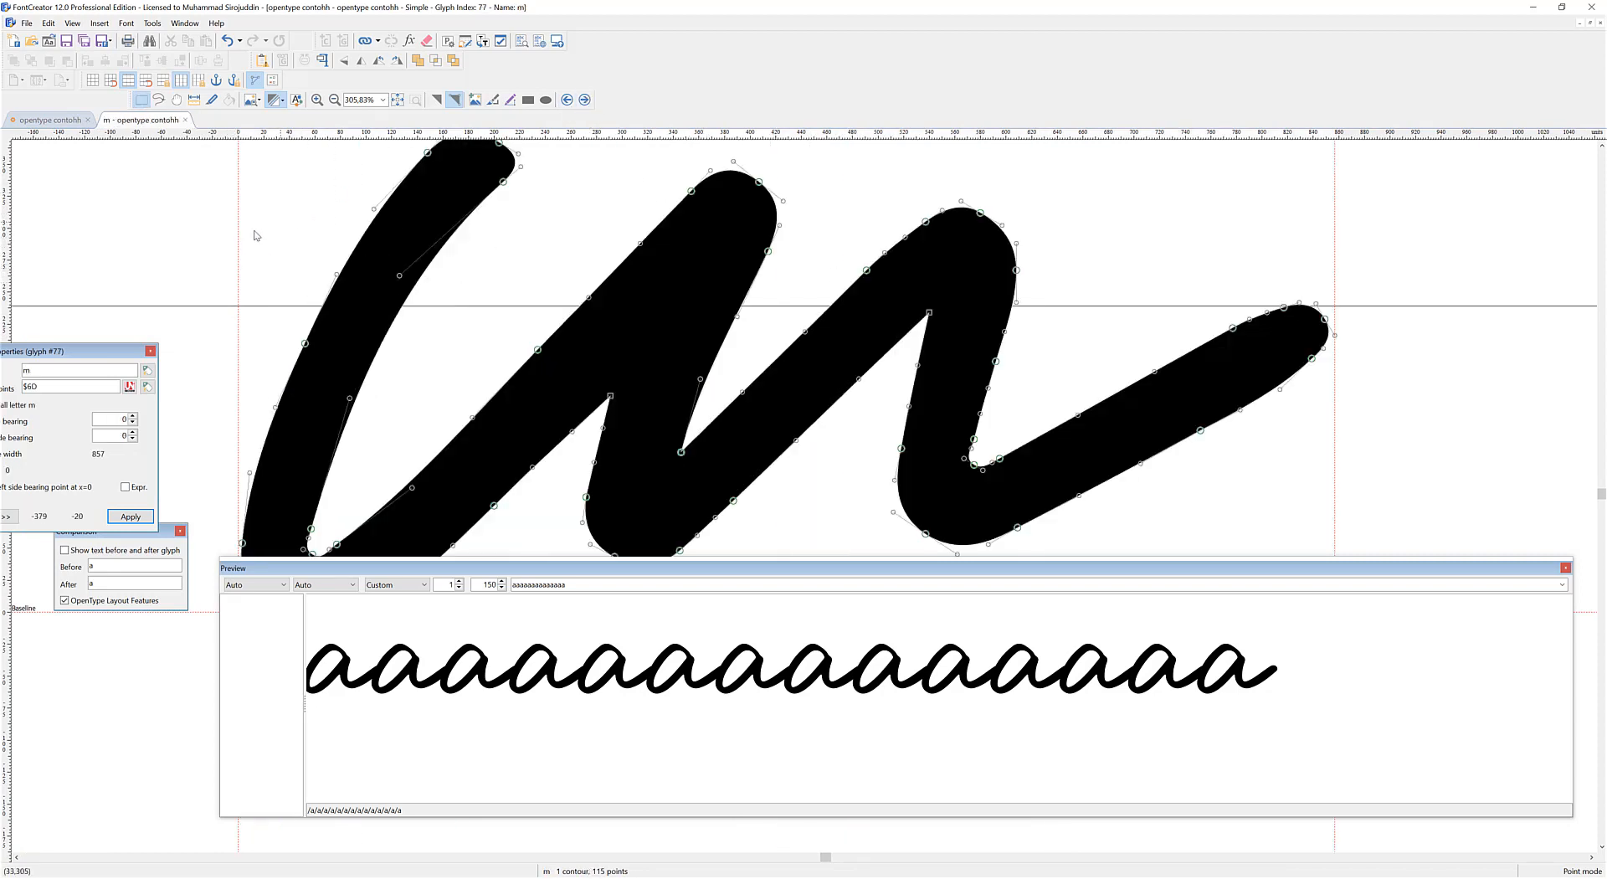
pyautogui.moveTo(241, 232); pyautogui.dragTo(326, 237)
pyautogui.moveTo(1334, 256); pyautogui.dragTo(1279, 261)
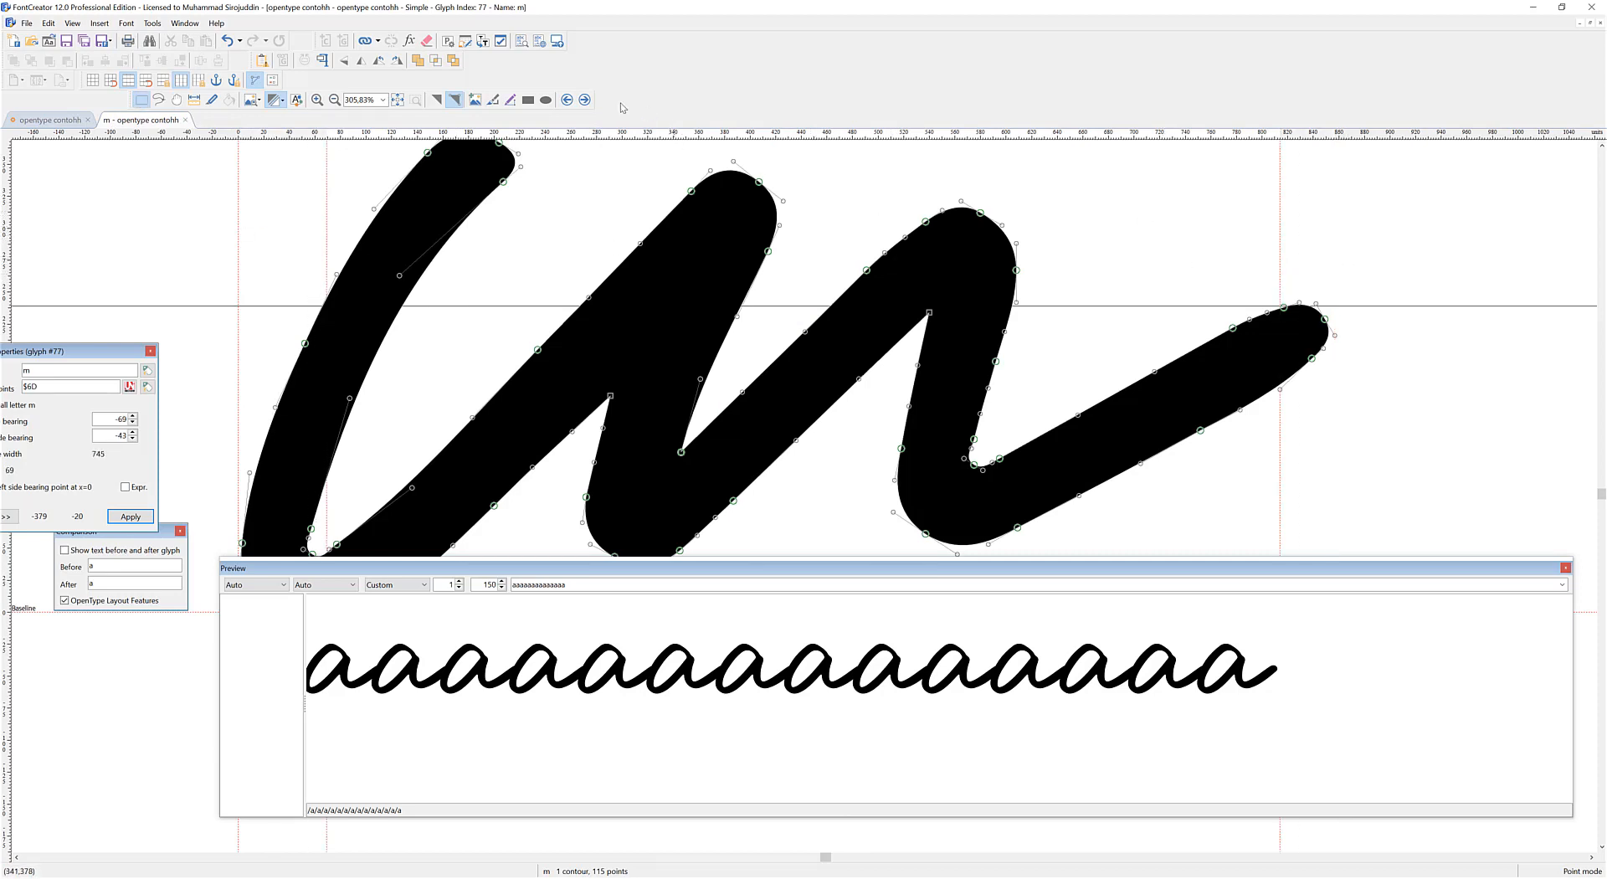
# In glyph n, move the left metric line inward by about 105 units and the right line by about 42 units
pyautogui.click(585, 99)
pyautogui.moveTo(257, 275); pyautogui.dragTo(374, 270)
pyautogui.moveTo(1111, 273); pyautogui.dragTo(1057, 285)
# In glyph o, move the left metric line to a bearing of -45 and the right line inward by about 39 units
pyautogui.click(585, 100)
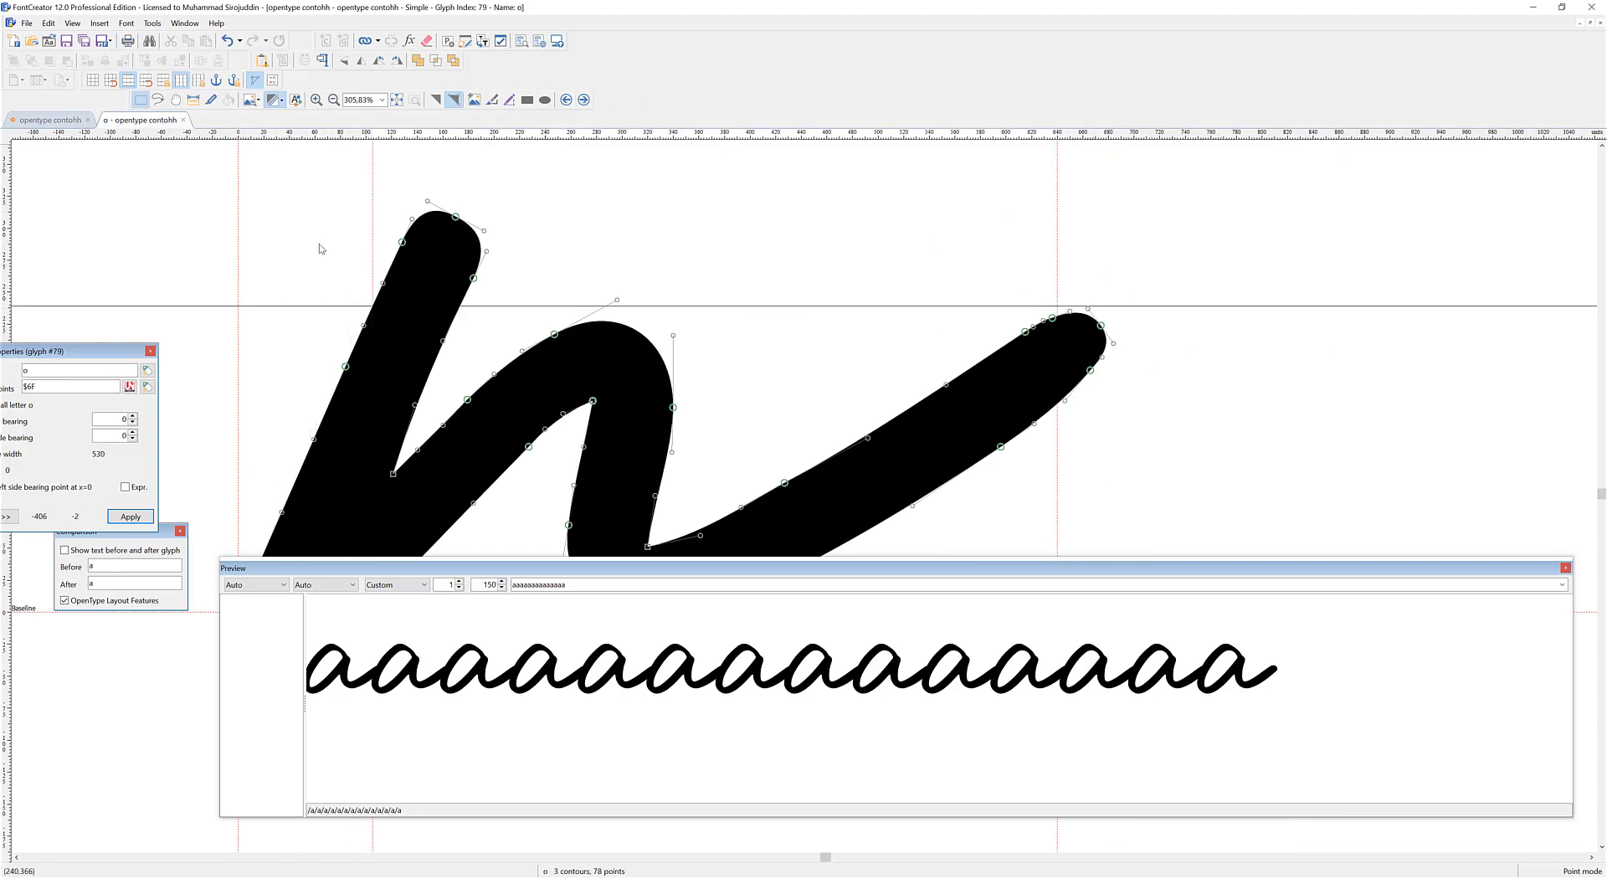
pyautogui.moveTo(285, 254); pyautogui.dragTo(307, 254)
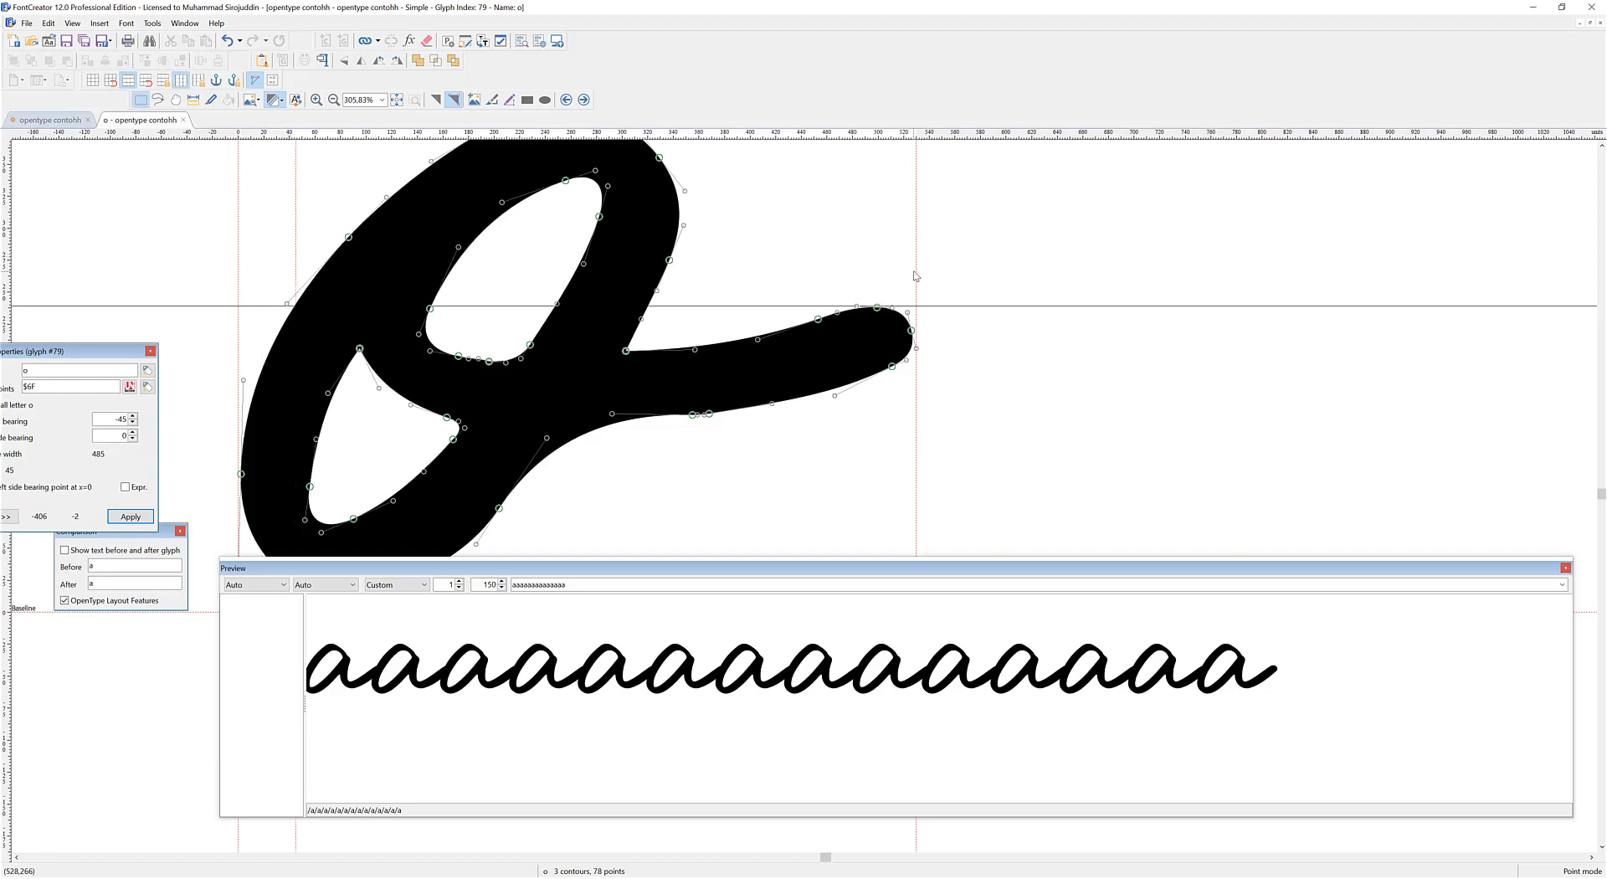
pyautogui.moveTo(915, 276); pyautogui.dragTo(864, 254)
# In glyph p, move the metric lines inward to a left side bearing of -238 and a right side bearing of -44
pyautogui.click(583, 99)
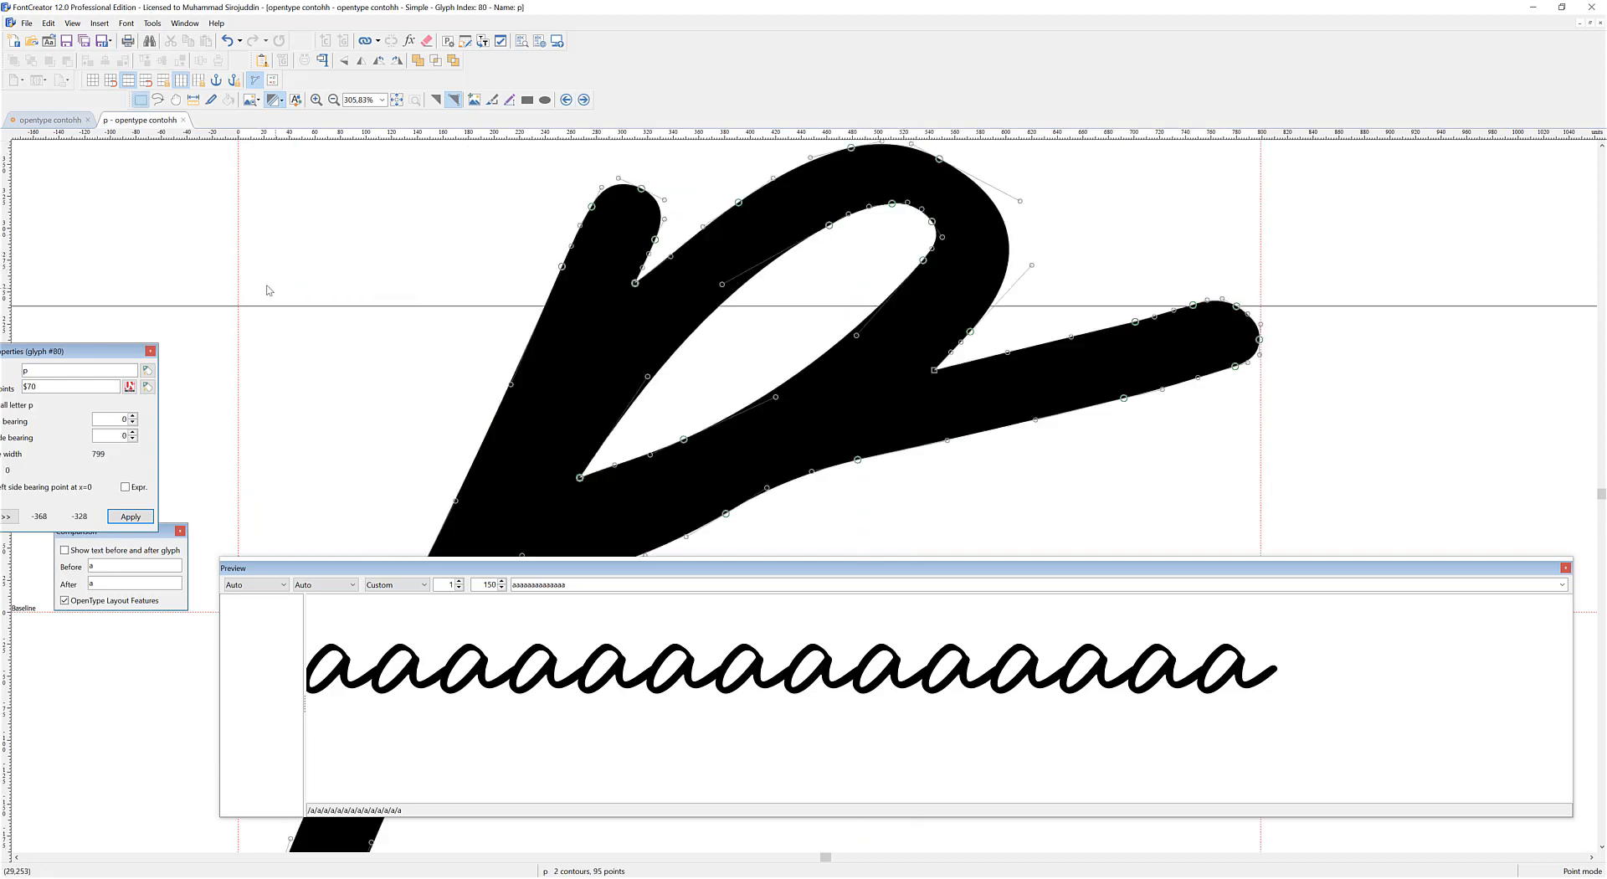
pyautogui.moveTo(239, 281); pyautogui.dragTo(542, 259)
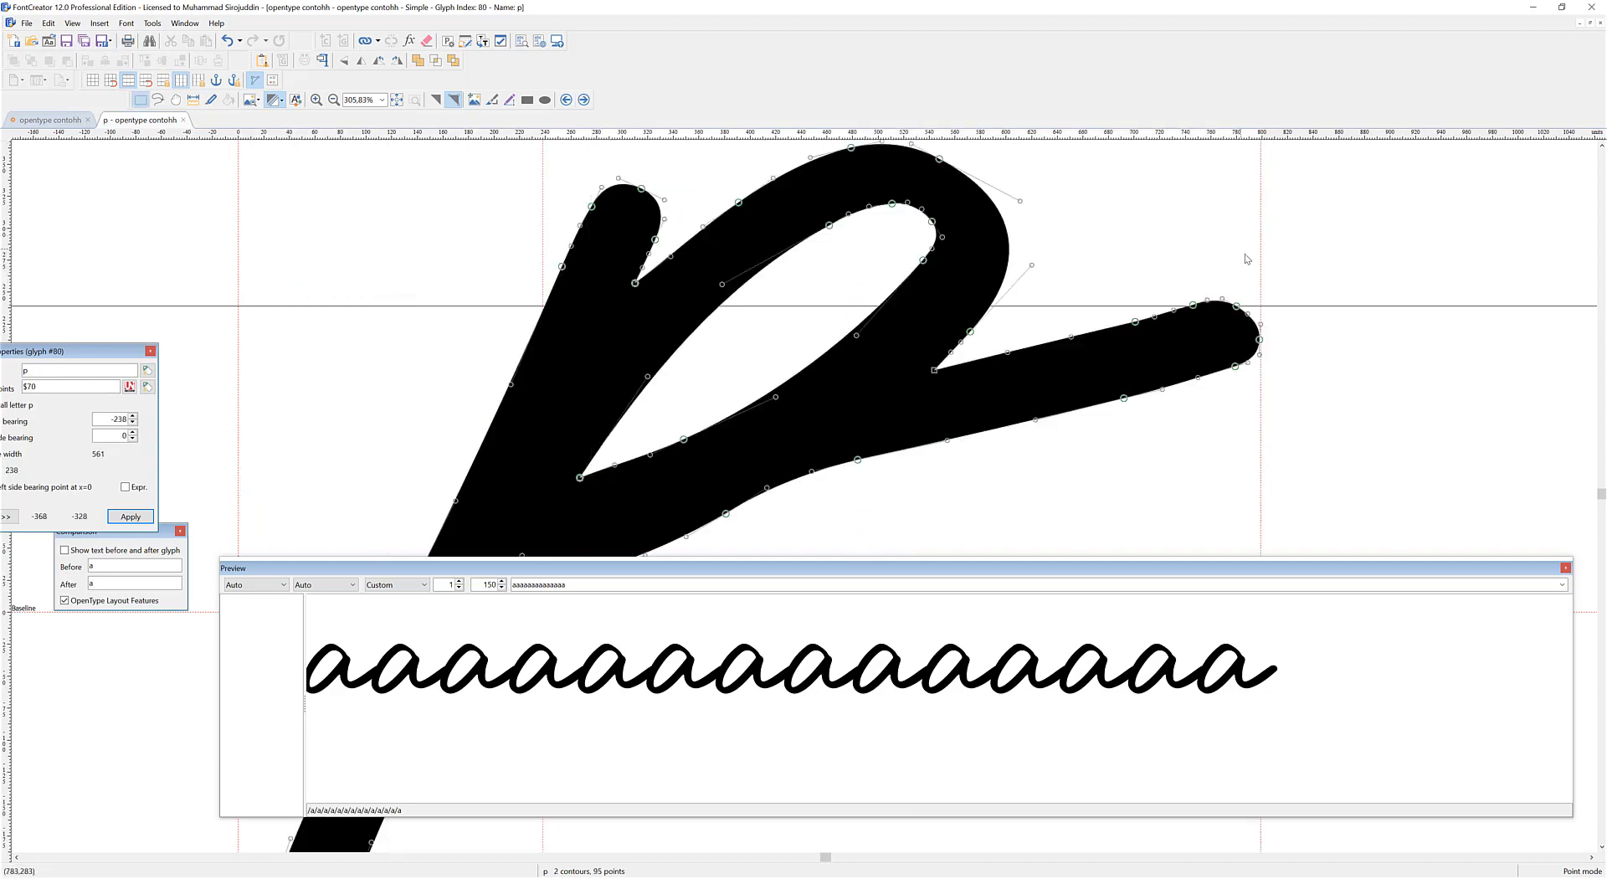
pyautogui.moveTo(1259, 262); pyautogui.dragTo(1204, 268)
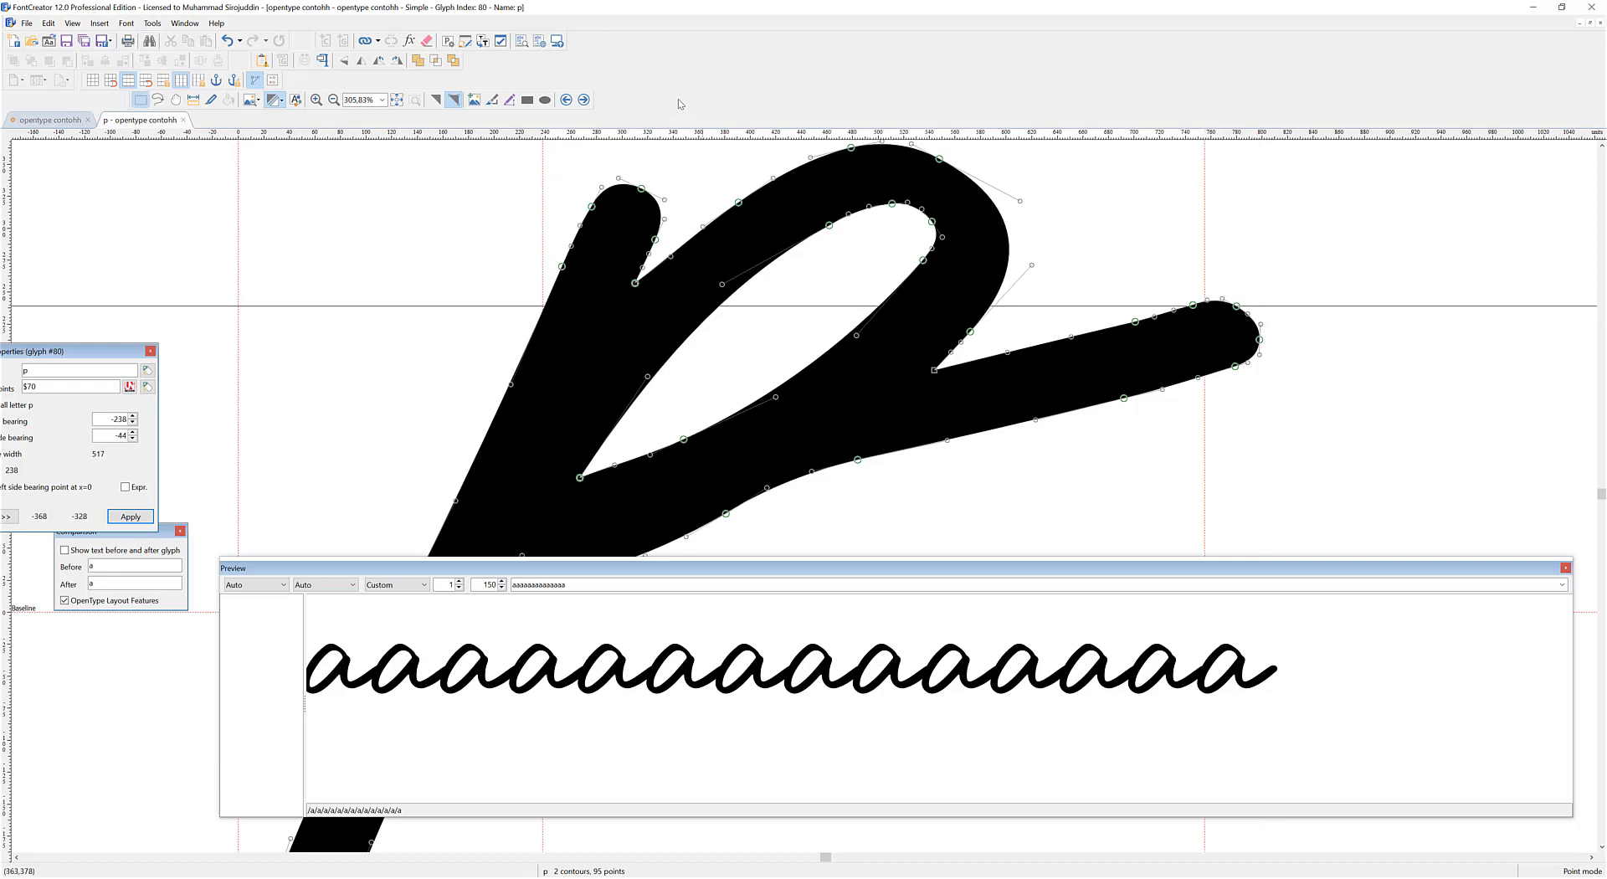
# In glyph q, move the metric lines inward to a left side bearing of -22 and a right side bearing of -52
pyautogui.click(583, 100)
pyautogui.moveTo(238, 226); pyautogui.dragTo(267, 226)
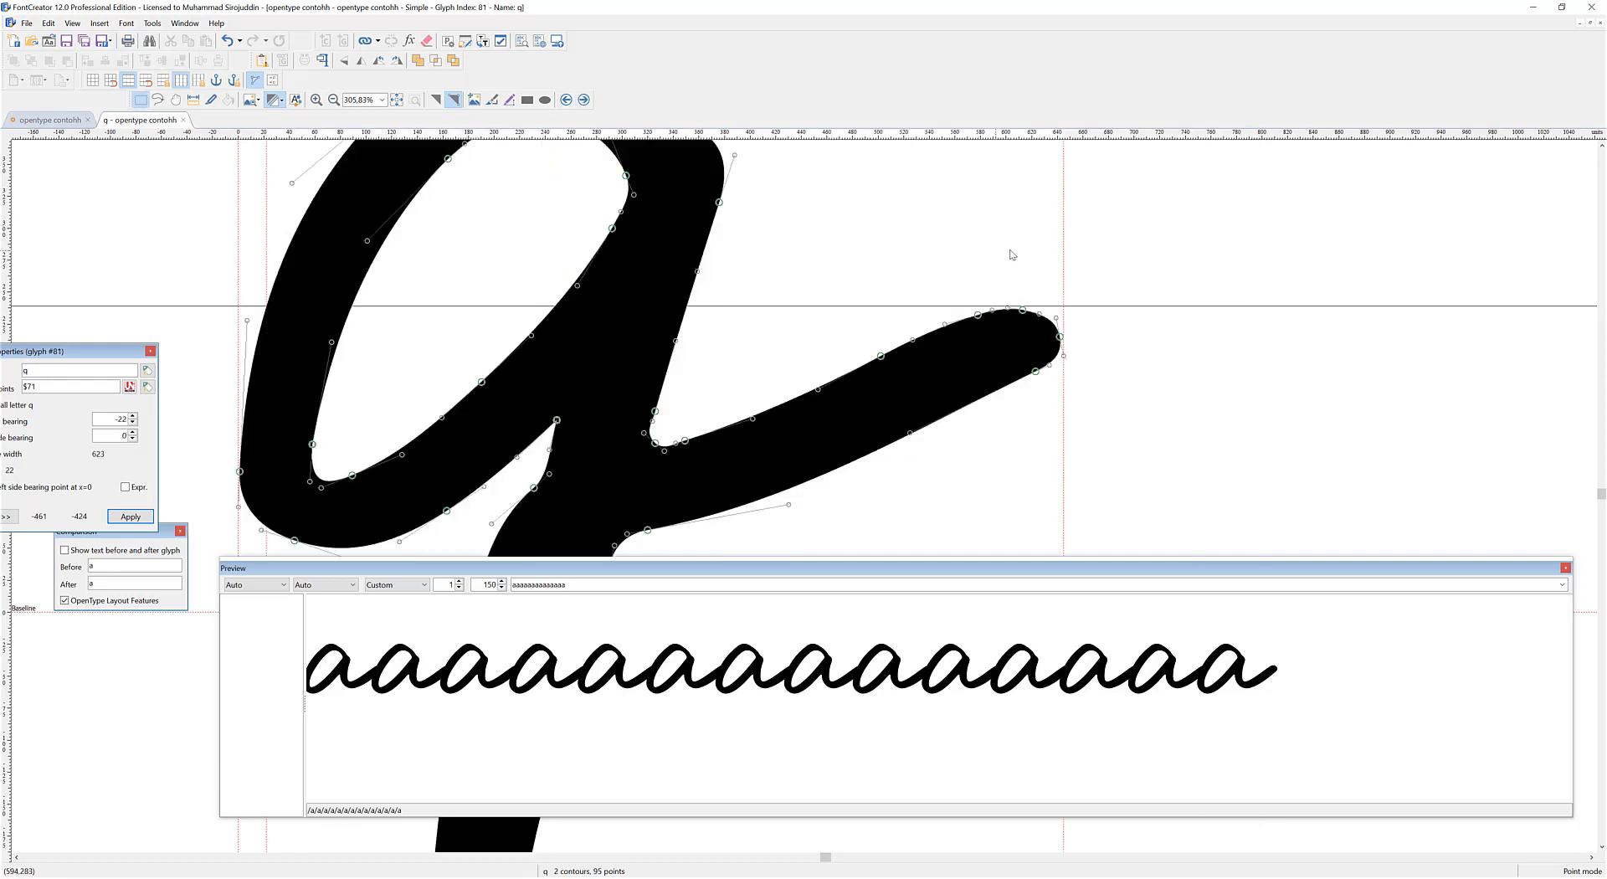
pyautogui.moveTo(1068, 245); pyautogui.dragTo(996, 223)
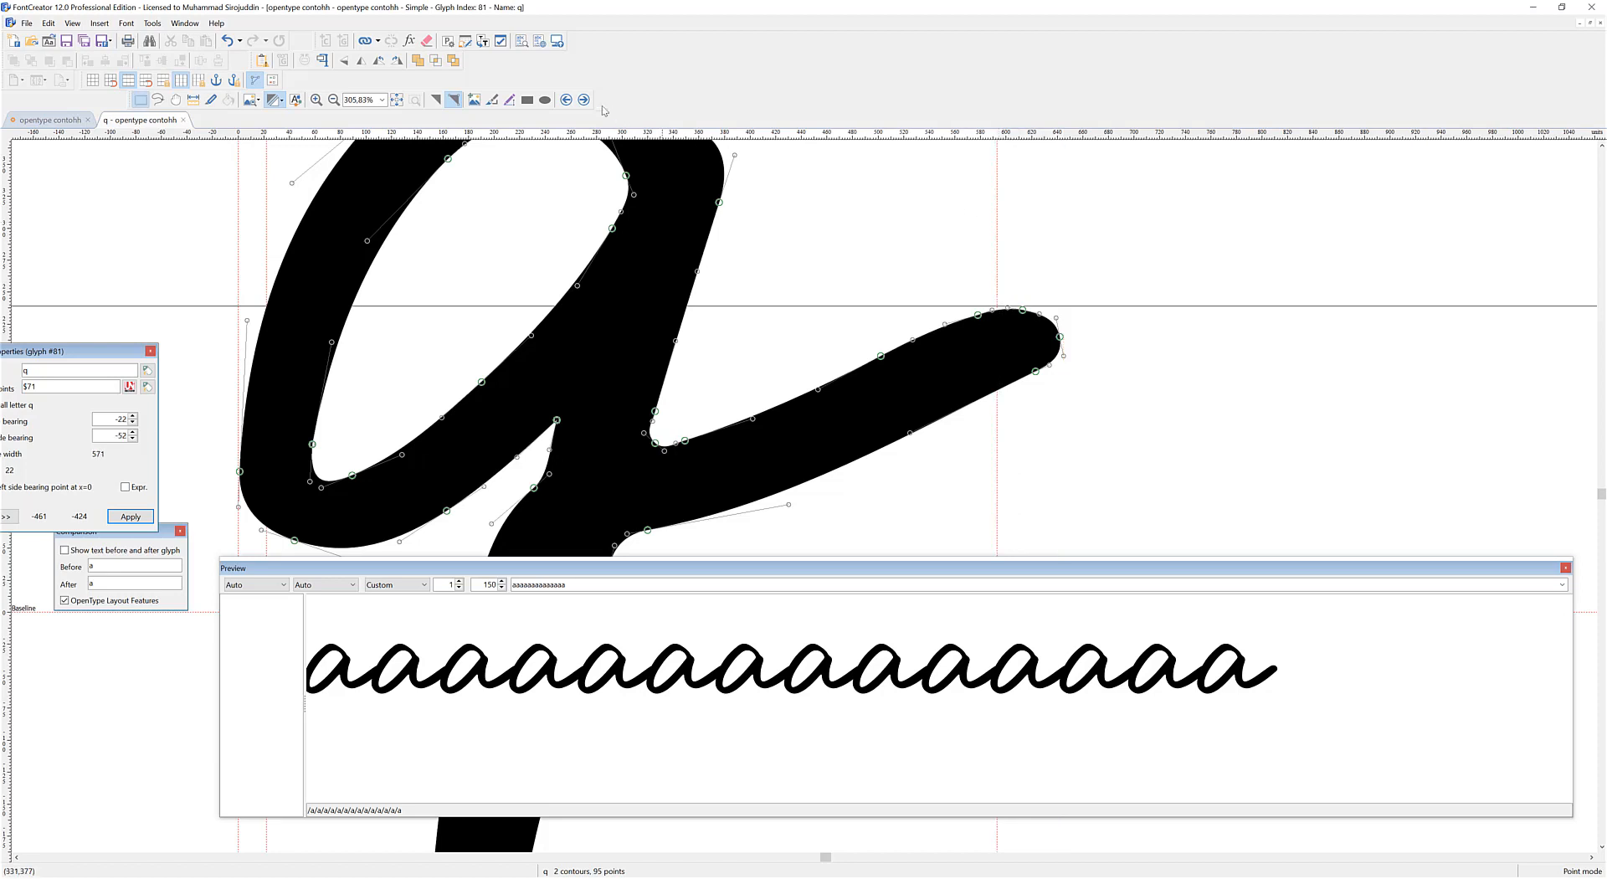
# In glyph r, move the left metric line to a bearing of -65 and the right line inward by about 45 units
pyautogui.click(583, 100)
pyautogui.moveTo(240, 273); pyautogui.dragTo(321, 273)
pyautogui.moveTo(1021, 274); pyautogui.dragTo(962, 262)
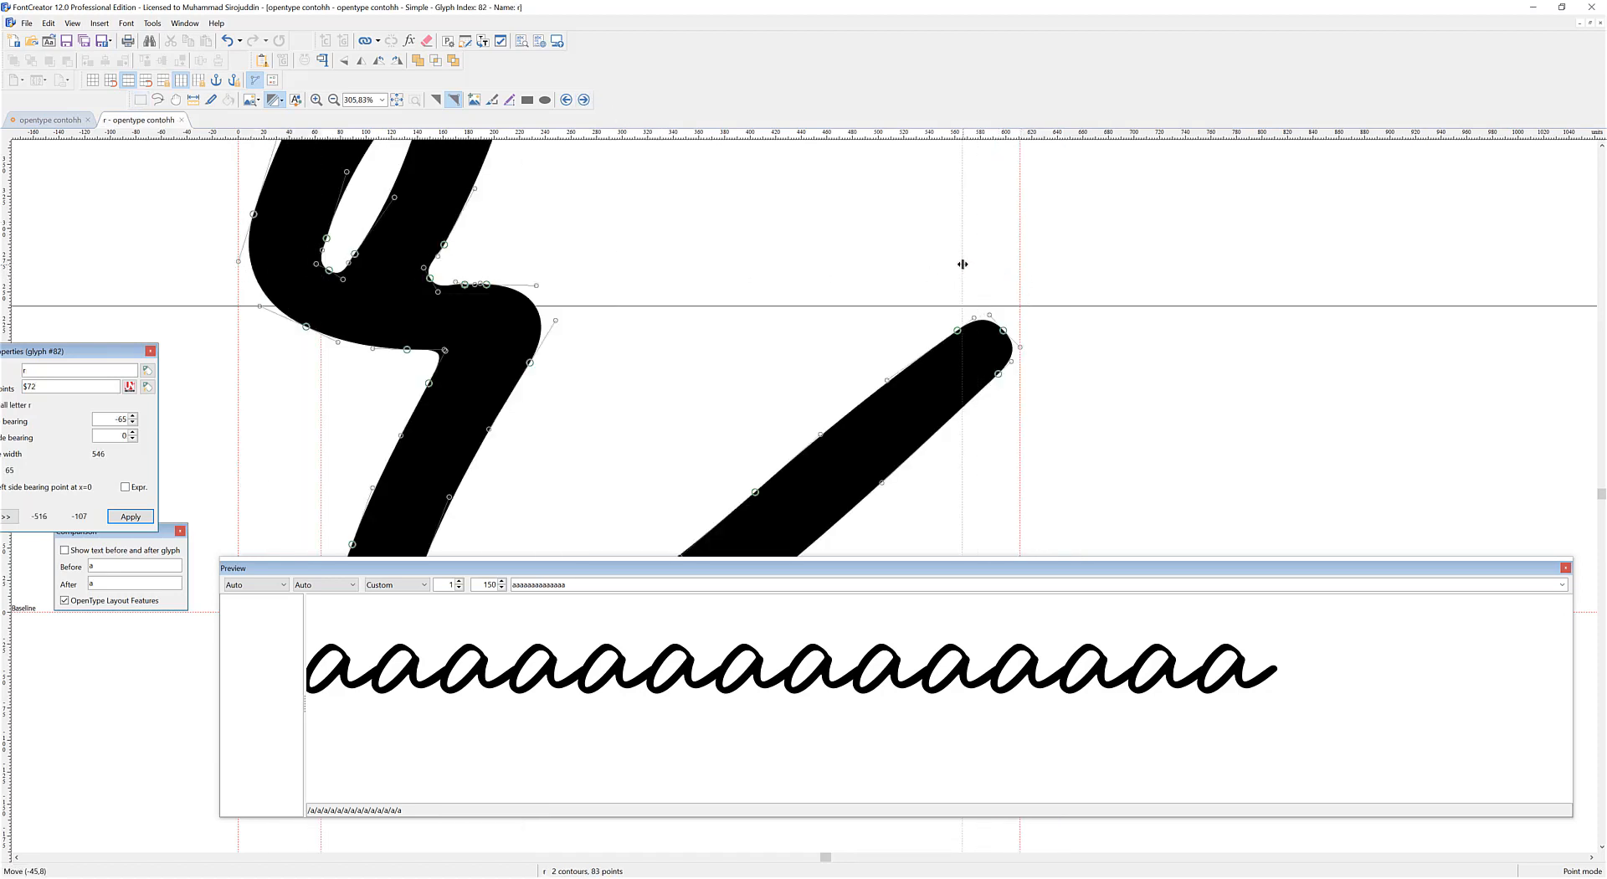
# In glyph s, move the left metric line inward by about 105 units and the right line by about 45 units
pyautogui.click(584, 100)
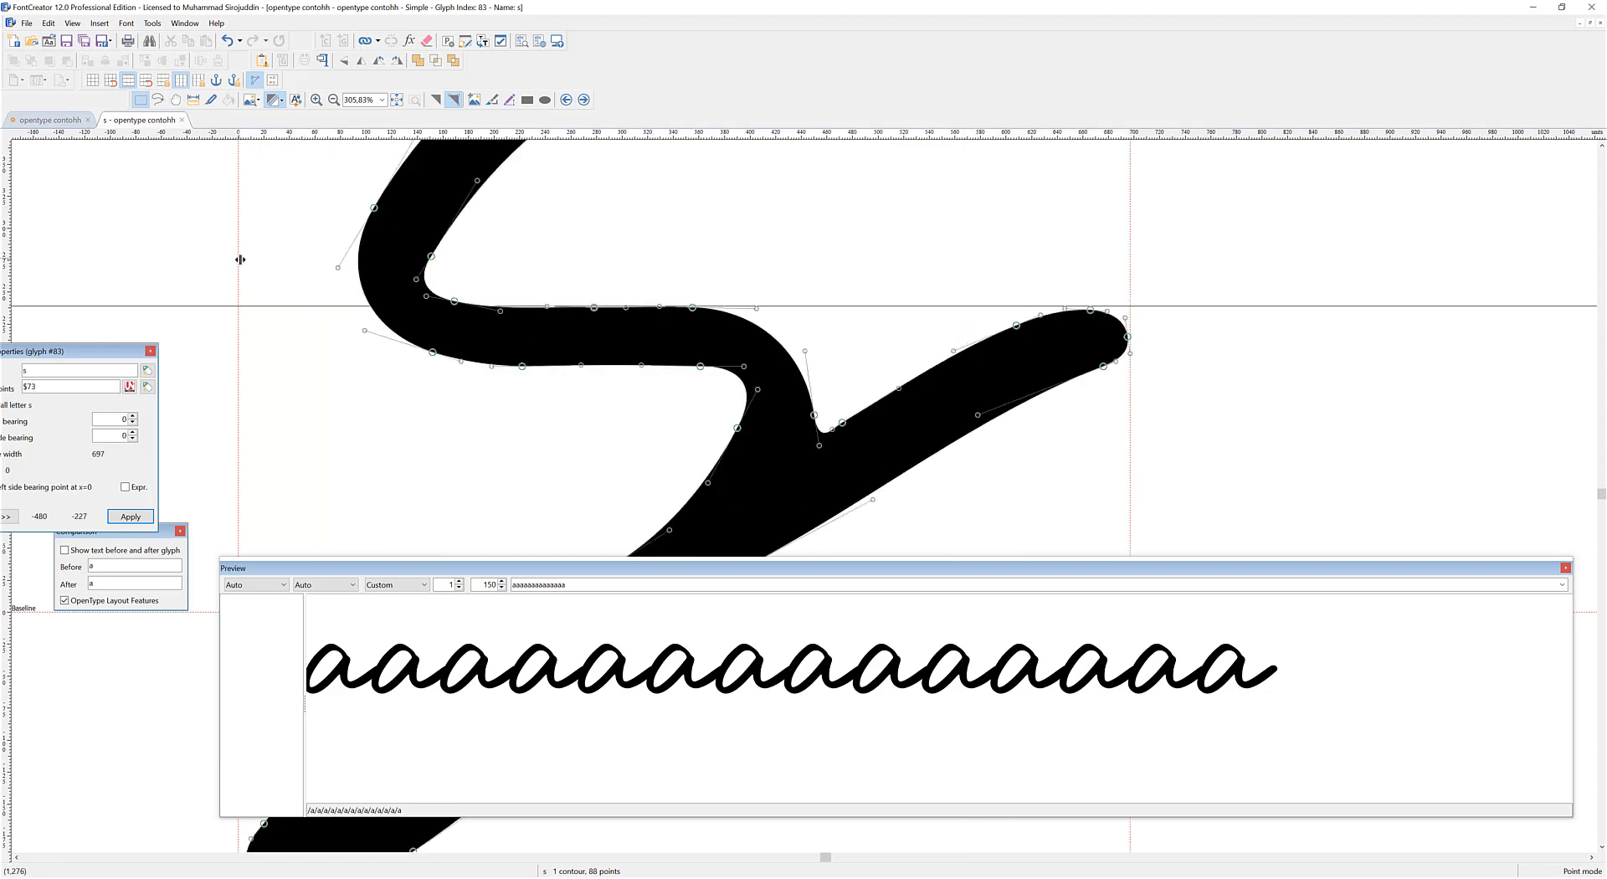
pyautogui.moveTo(240, 260); pyautogui.dragTo(373, 260)
pyautogui.moveTo(1130, 268); pyautogui.dragTo(1072, 264)
# In glyph t, move the metric lines inward to a left side bearing of -121 and a right side bearing of -299
pyautogui.click(583, 99)
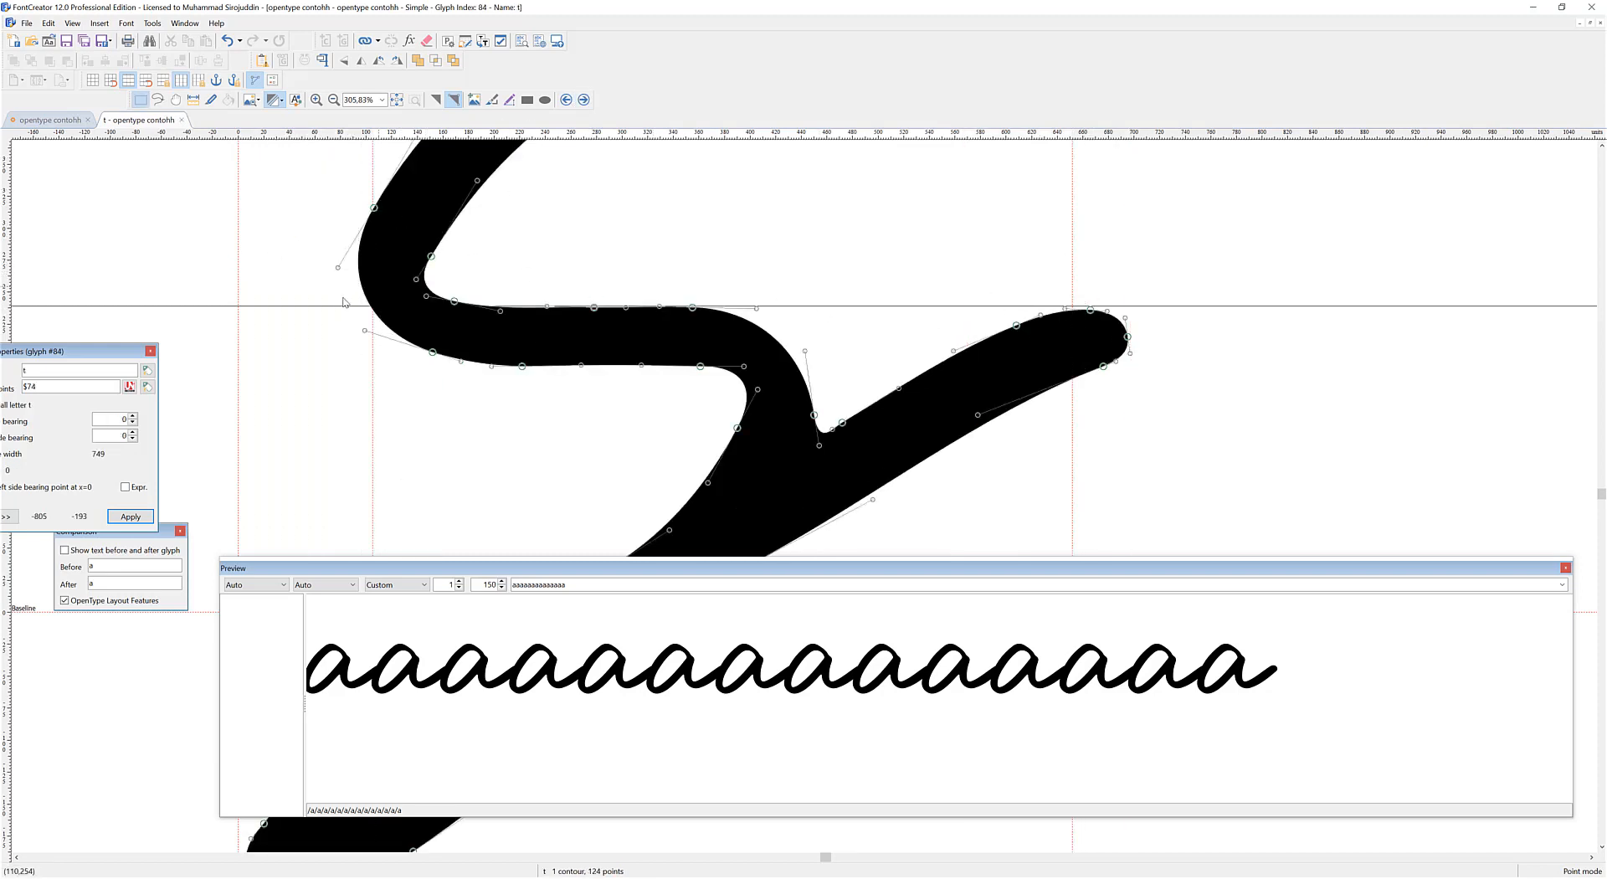
pyautogui.moveTo(239, 288); pyautogui.dragTo(394, 274)
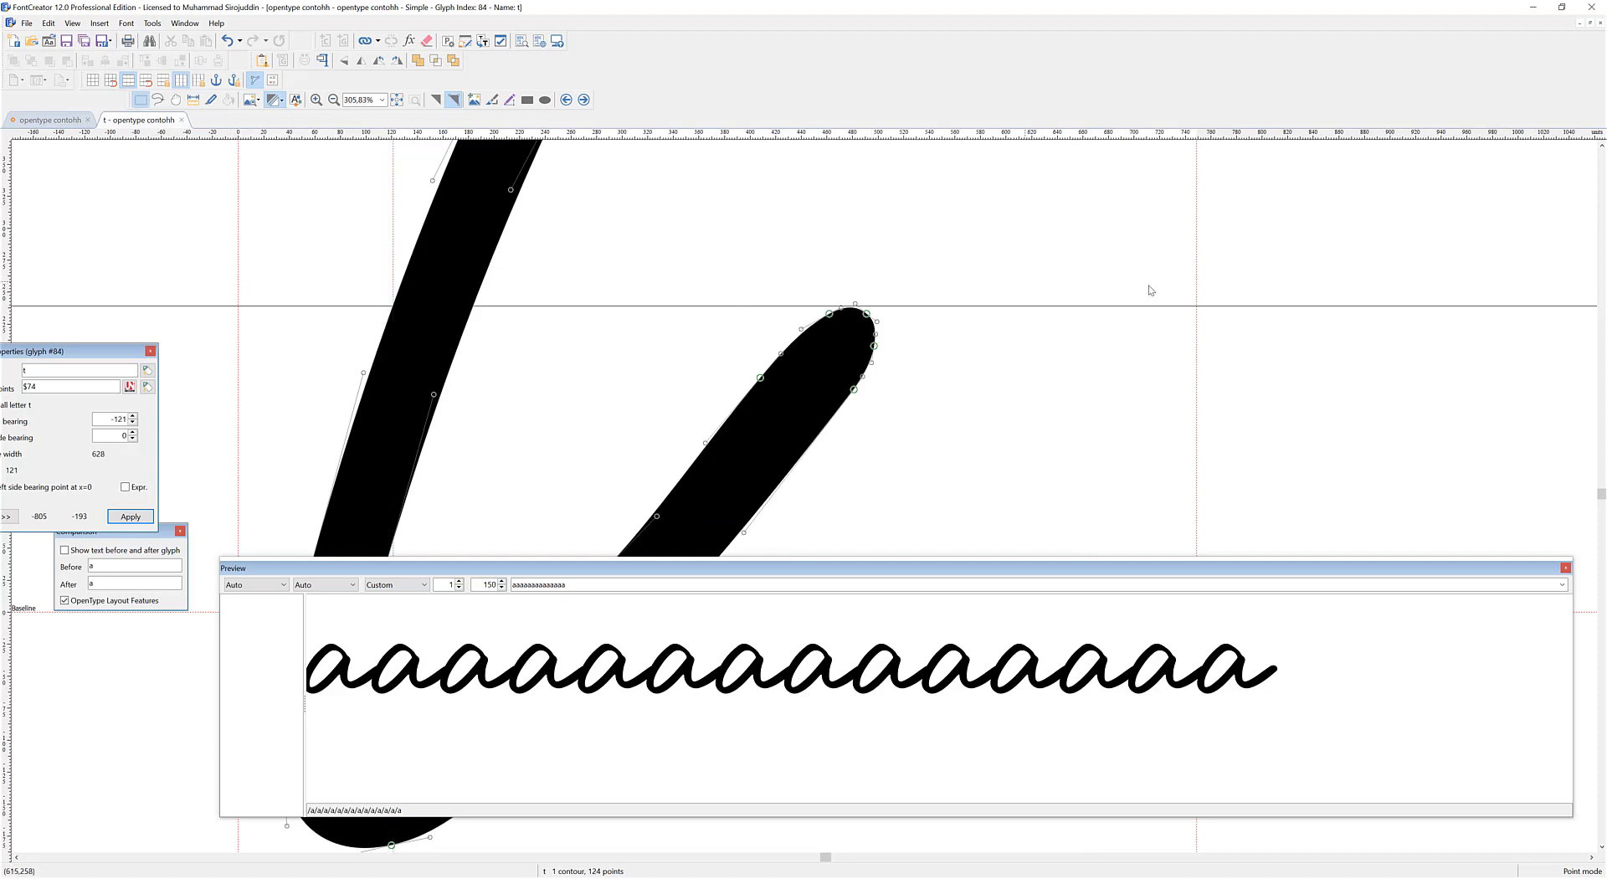
pyautogui.moveTo(1195, 286); pyautogui.dragTo(817, 277)
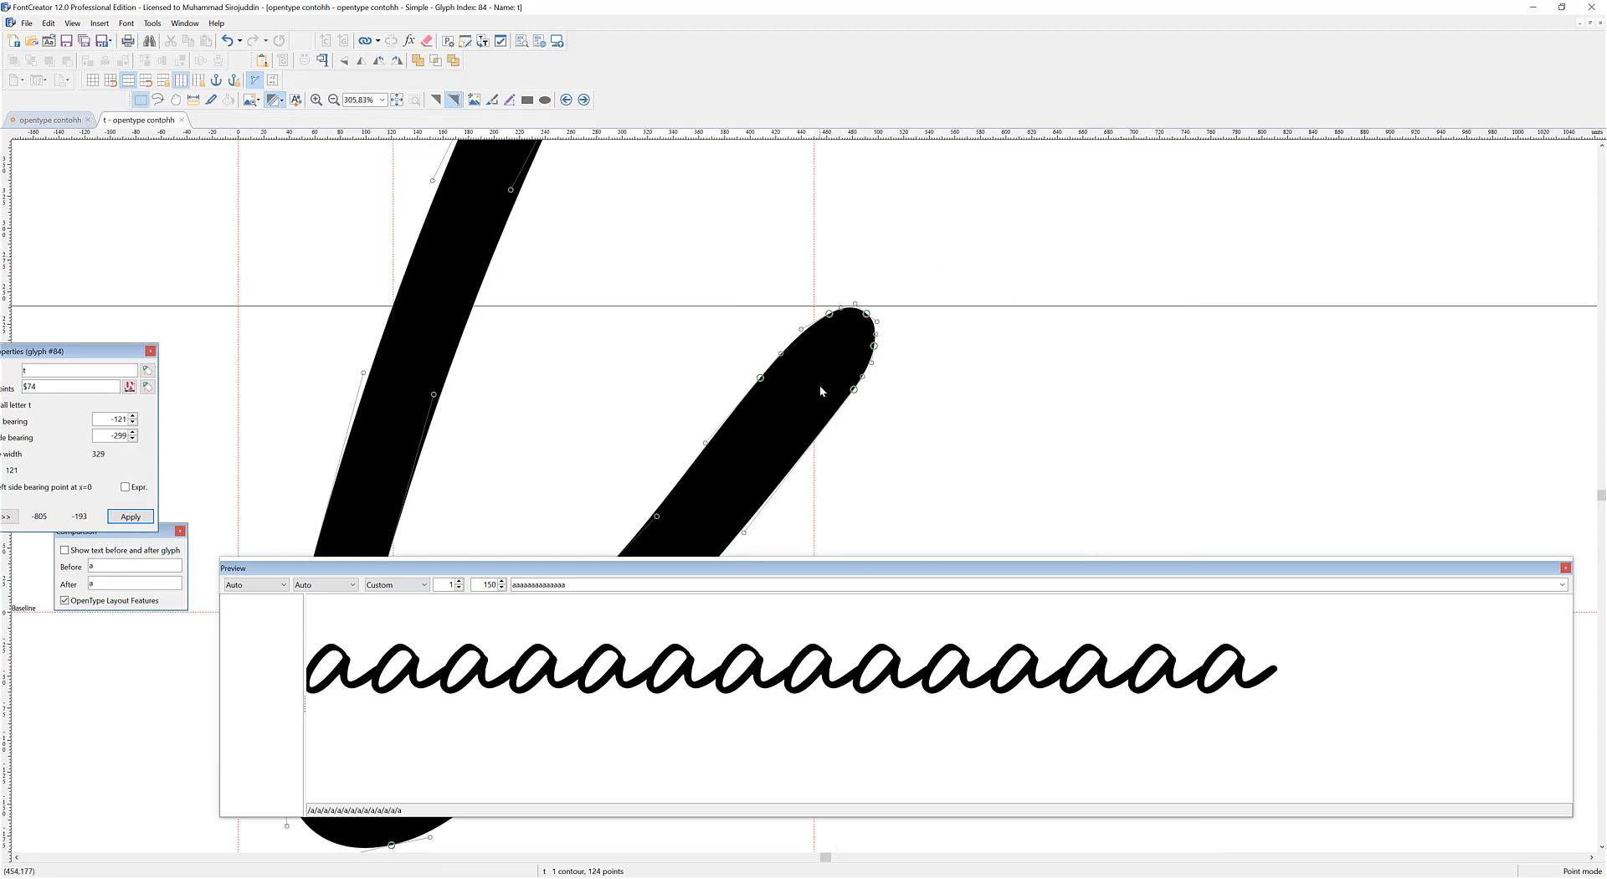
pyautogui.scroll(-5, 838, 354)
pyautogui.scroll(2, 839, 354)
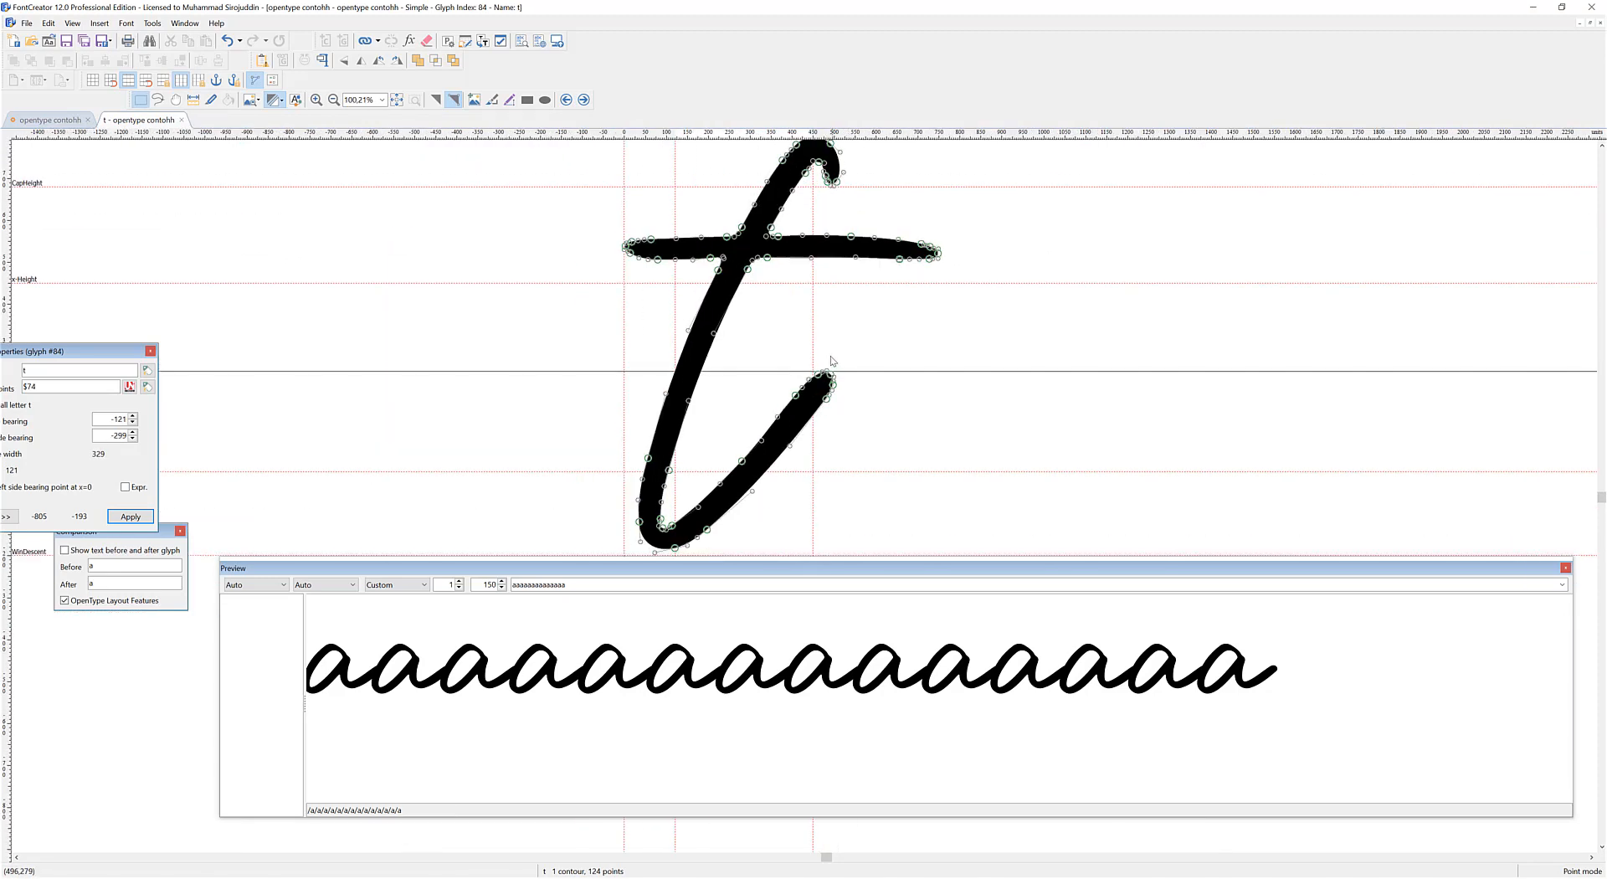
# In glyphs u and v, move the left metric line inward by about 45 units and the right line over the exit stroke by about 55 units
pyautogui.click(583, 99)
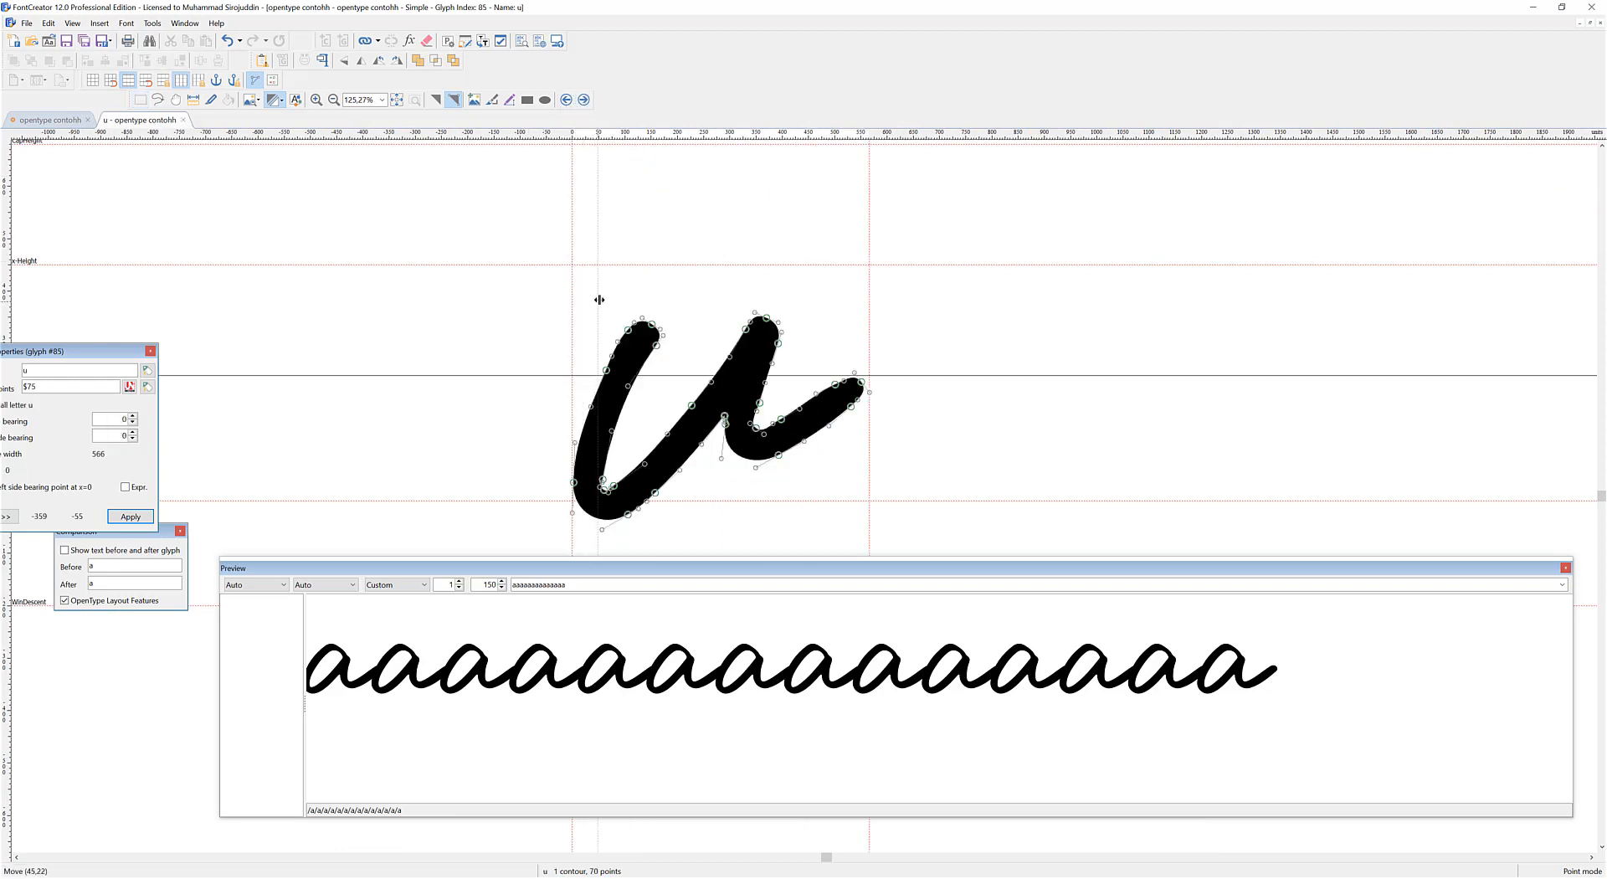
pyautogui.moveTo(867, 318); pyautogui.dragTo(840, 294)
pyautogui.click(583, 99)
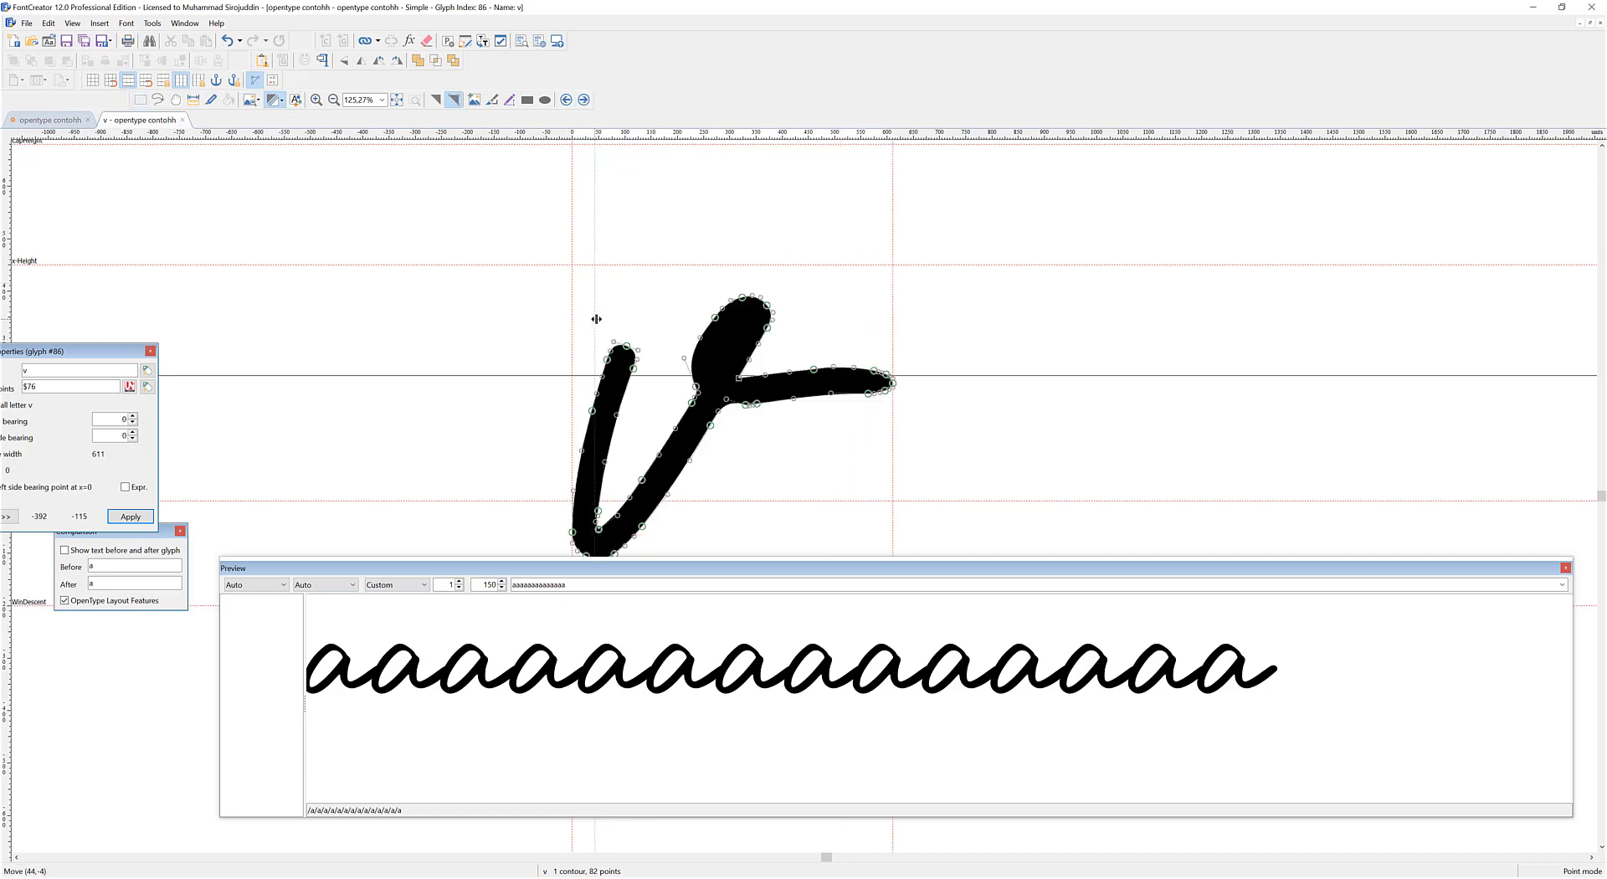
pyautogui.moveTo(891, 311); pyautogui.dragTo(862, 295)
# In glyph w, move the left metric line inward by about 65 units and the right line by about 48 units
pyautogui.click(583, 99)
pyautogui.moveTo(571, 312); pyautogui.dragTo(605, 313)
pyautogui.moveTo(1040, 313); pyautogui.dragTo(1015, 304)
# In glyph x, move the left metric line inward by about 180 units and the right line by about 55 units
pyautogui.click(583, 100)
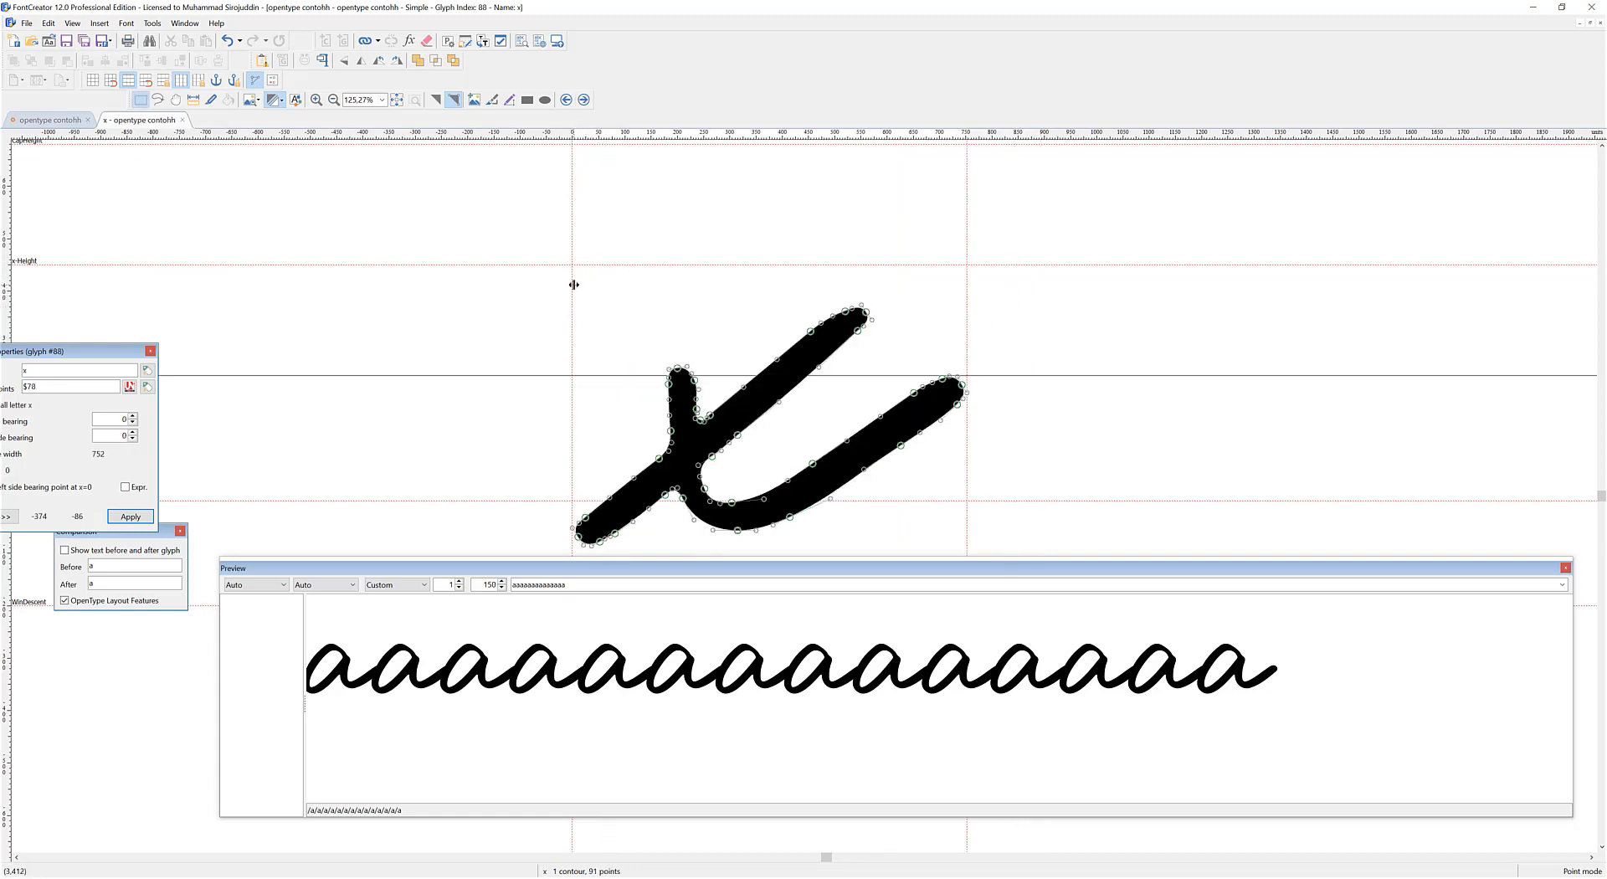
pyautogui.moveTo(573, 285); pyautogui.dragTo(667, 294)
pyautogui.moveTo(968, 301); pyautogui.dragTo(939, 290)
# In glyph y, move the left metric line inward by about 215 units and the right line by about 50 units
pyautogui.click(584, 100)
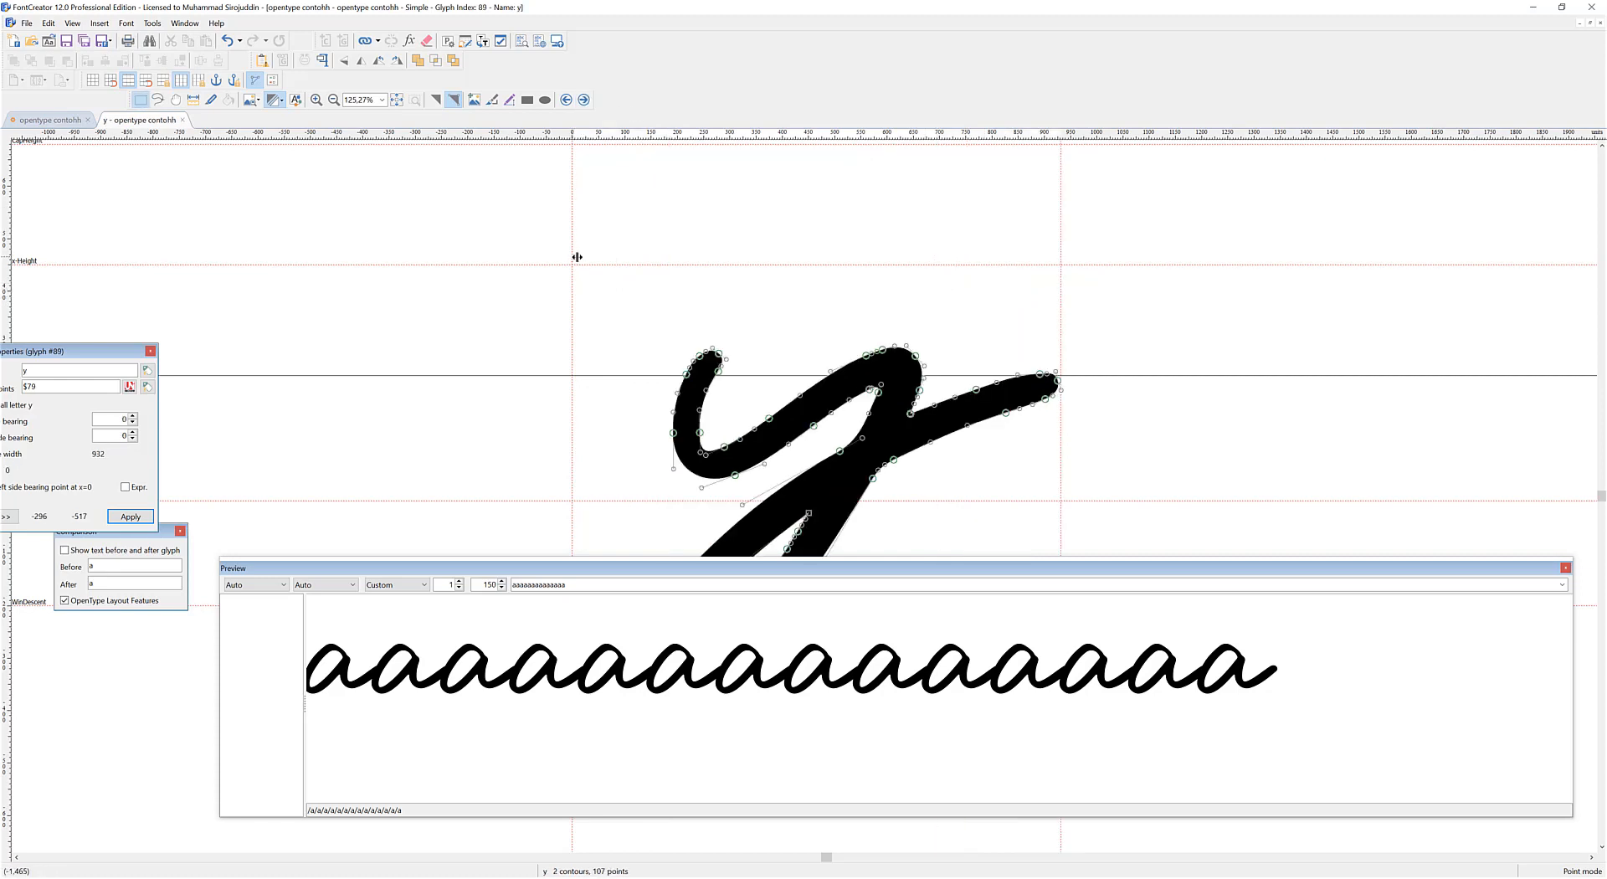
pyautogui.moveTo(577, 257); pyautogui.dragTo(688, 265)
pyautogui.moveTo(1059, 300); pyautogui.dragTo(1033, 293)
# In glyph z, move the left metric line to a bearing of -179 and the right line inward by about 45 units
pyautogui.click(583, 100)
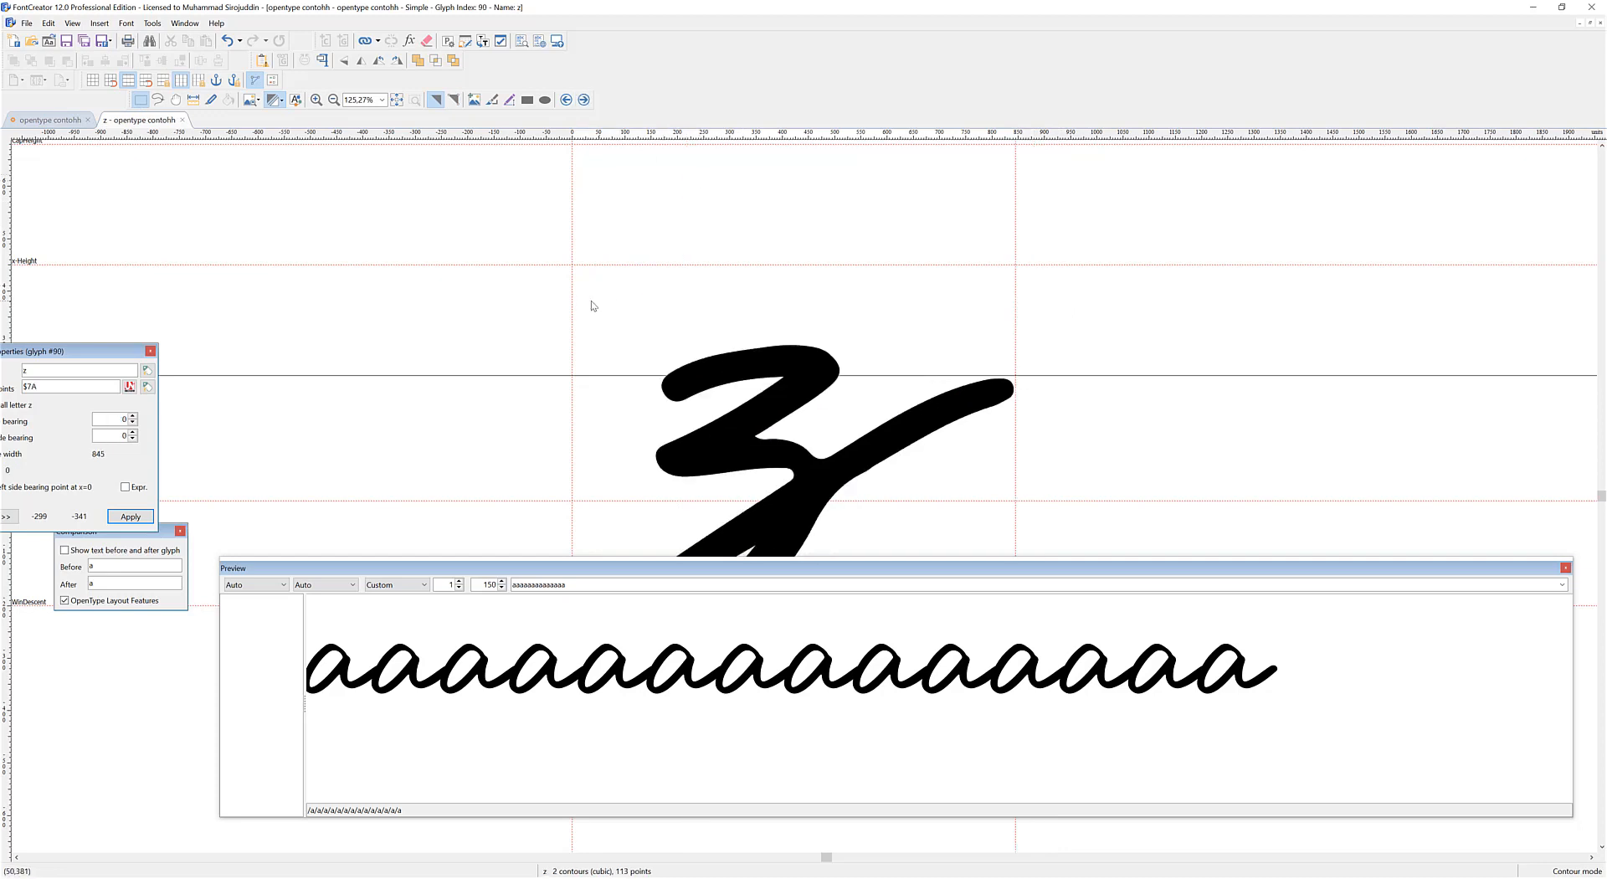
pyautogui.moveTo(578, 297); pyautogui.dragTo(664, 303)
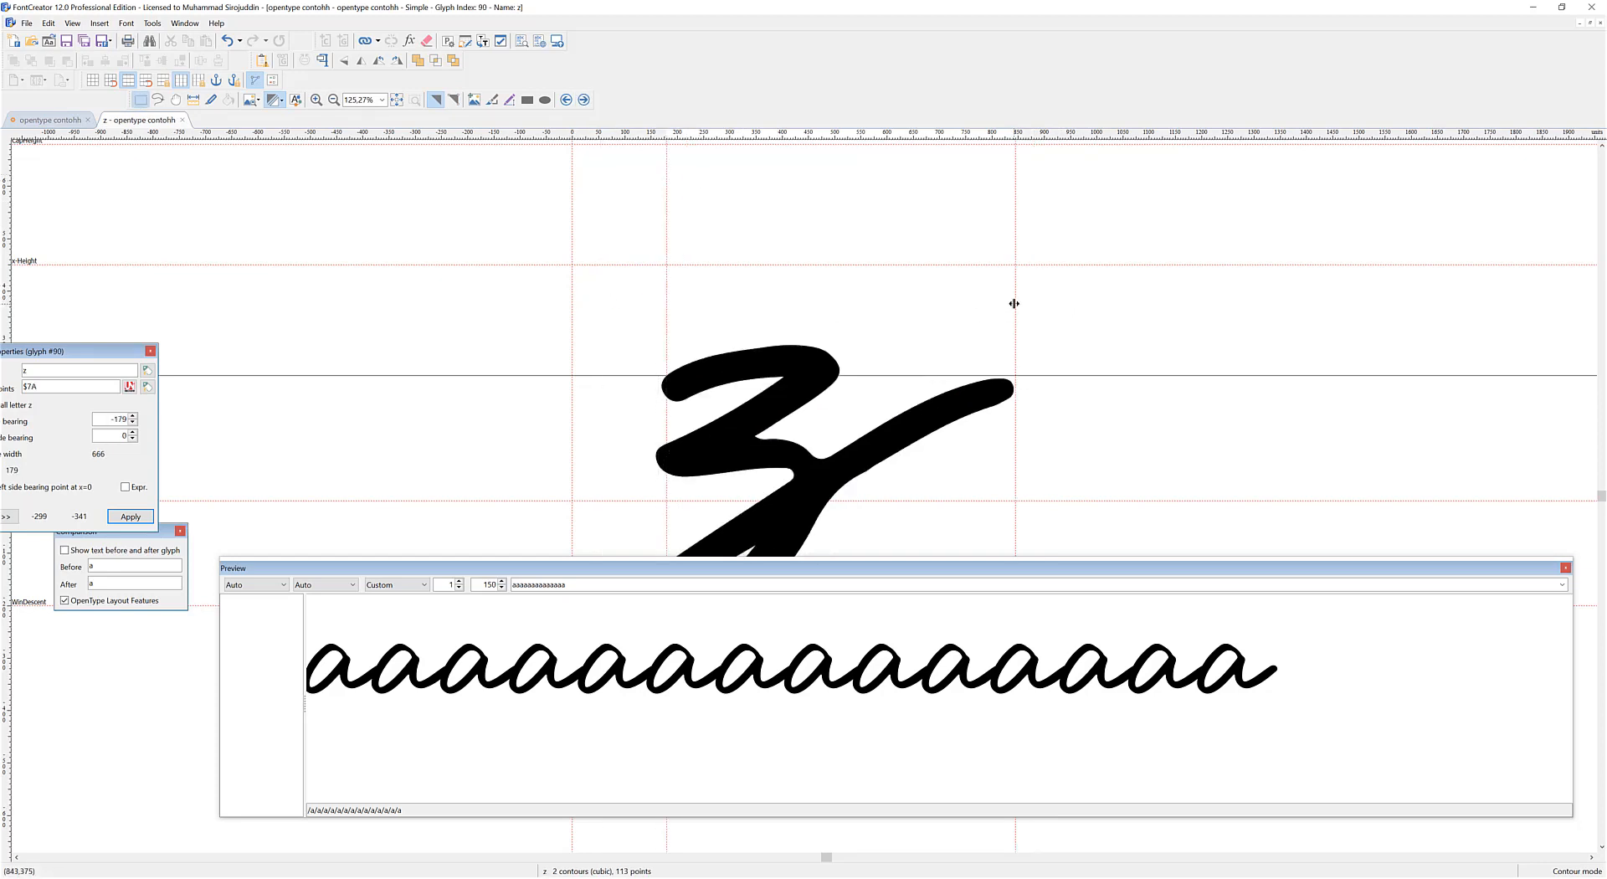
pyautogui.moveTo(1012, 302); pyautogui.dragTo(990, 295)
# In the t_t ligature, move the metric lines inward to a left side bearing of -128 and a right side bearing of -298
pyautogui.click(583, 100)
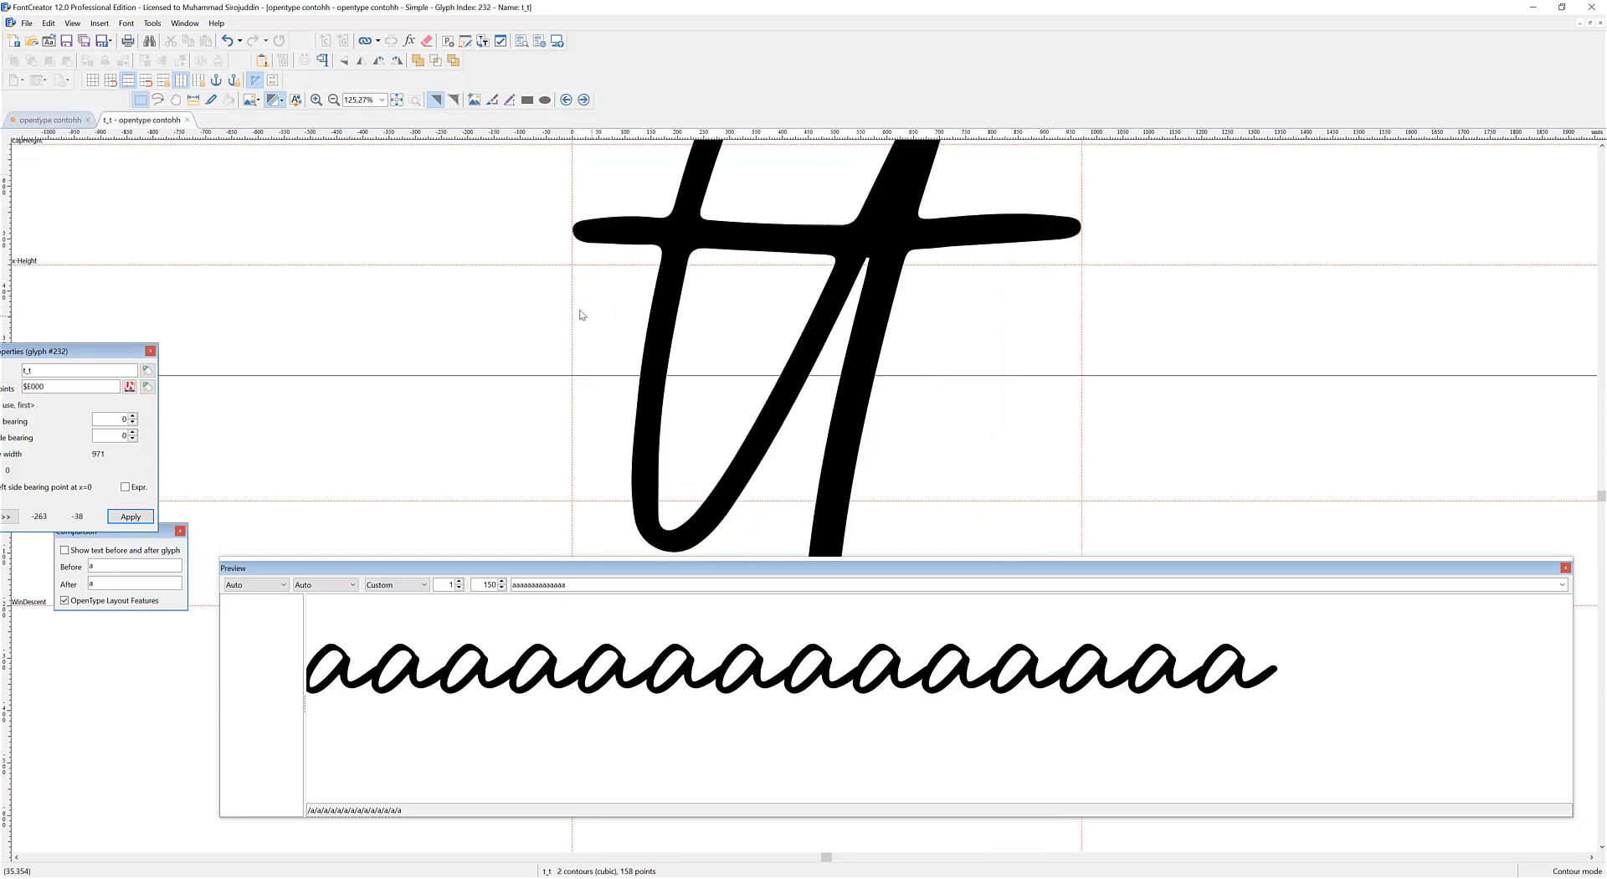
pyautogui.moveTo(578, 305); pyautogui.dragTo(640, 306)
pyautogui.moveTo(1082, 340); pyautogui.dragTo(925, 355)
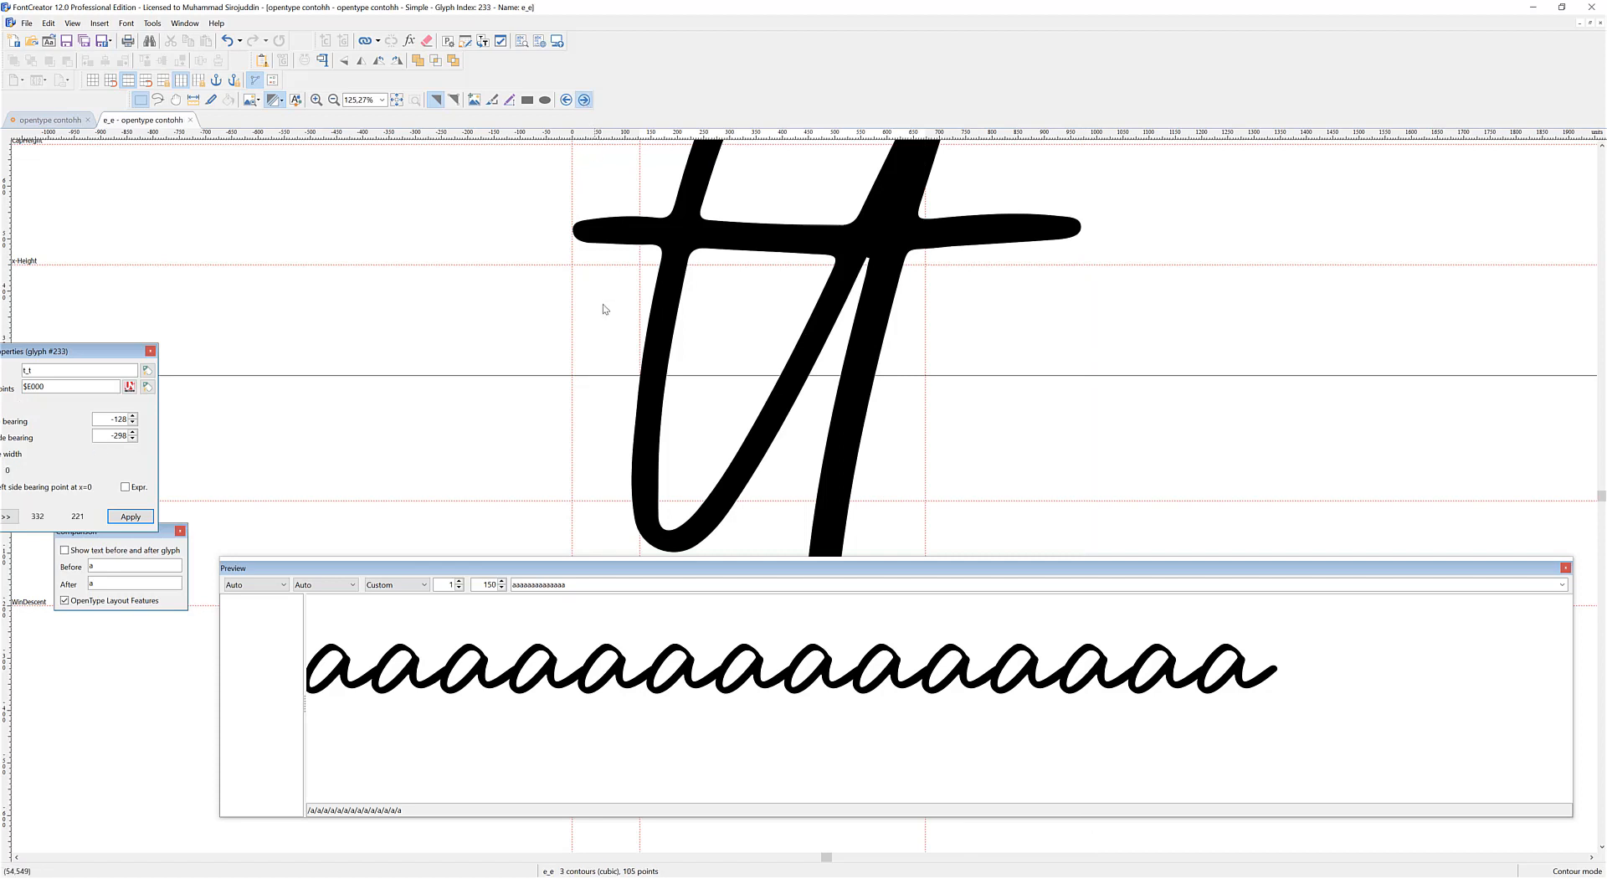
# In the e_e ligature, move the left metric line to a bearing of -24 and the right line inward by about 45 units
pyautogui.click(583, 100)
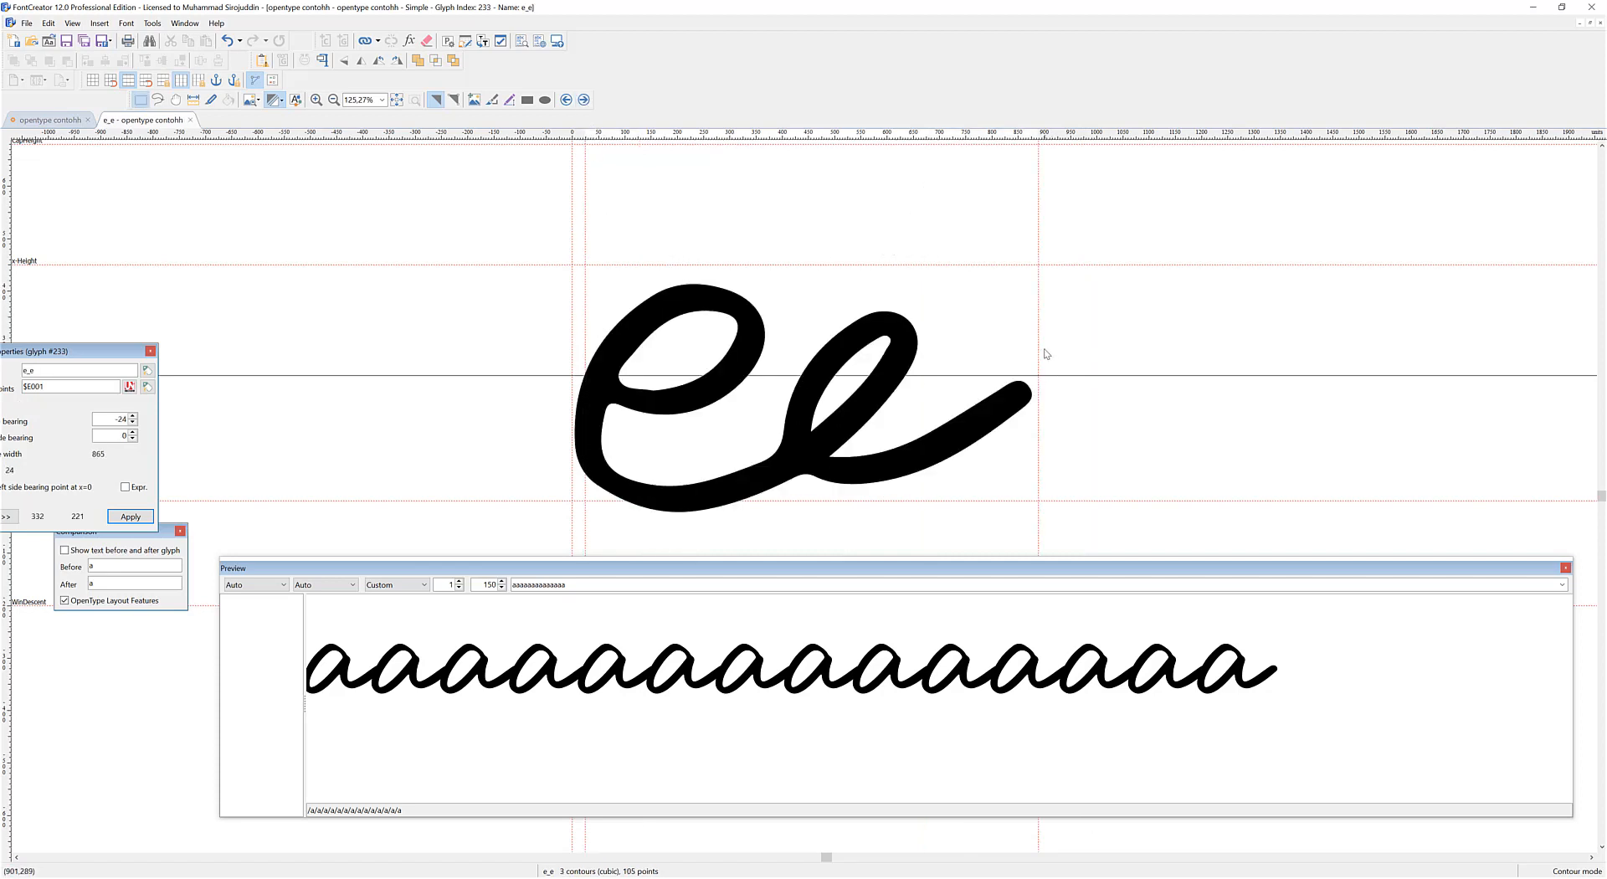
pyautogui.moveTo(1039, 348); pyautogui.dragTo(1015, 329)
pyautogui.click(567, 101)
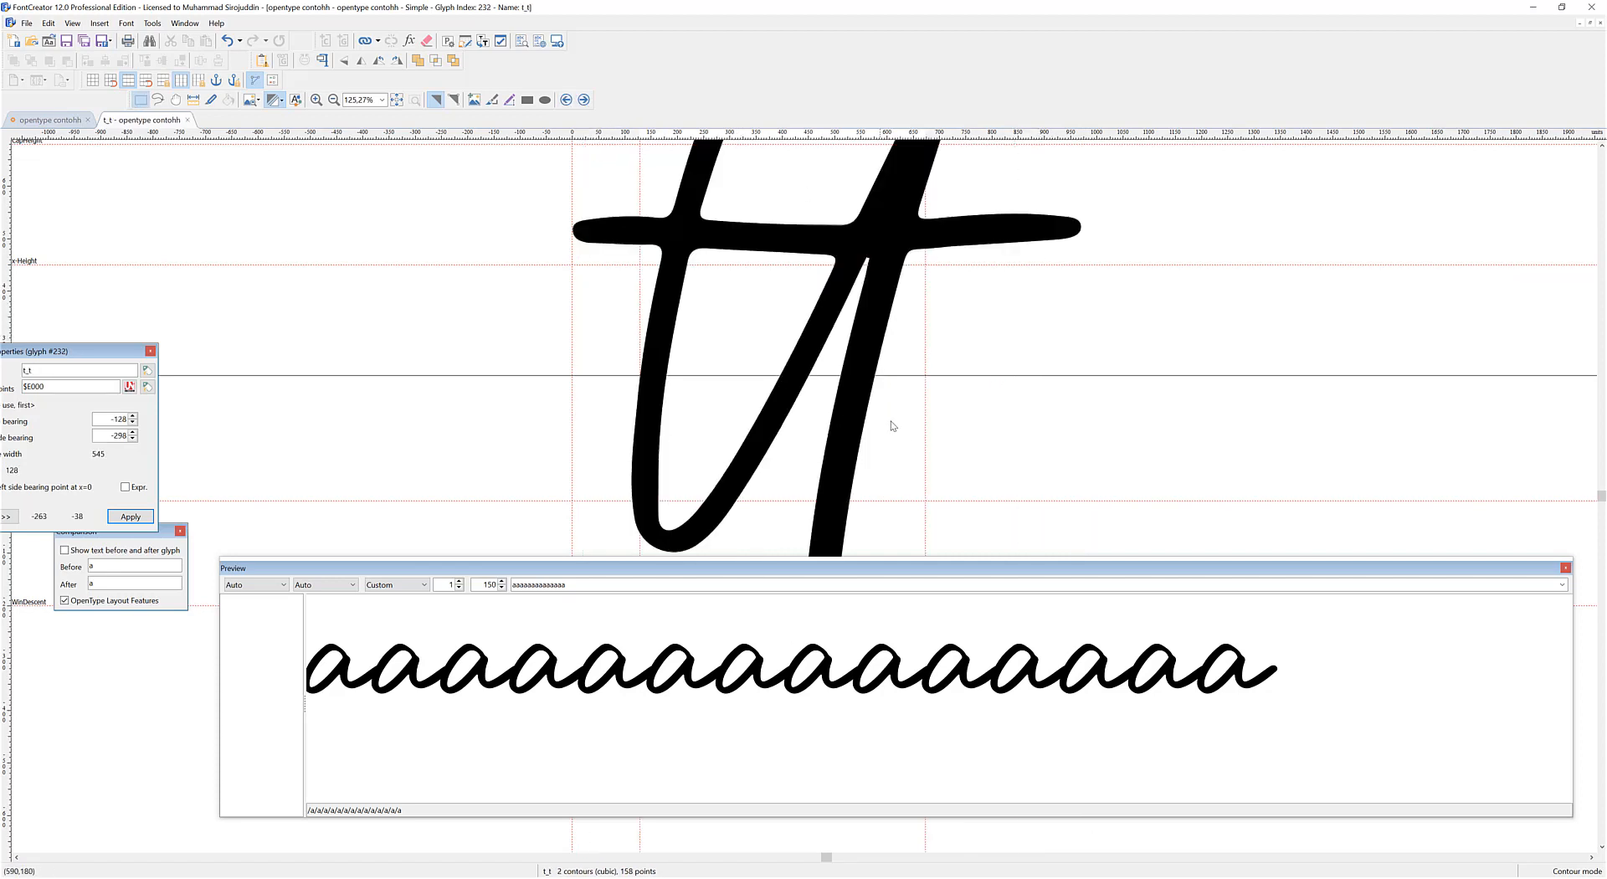
pyautogui.click(583, 100)
# In glyph t.salt, move the metric lines inward to a left side bearing of -261 and a right side bearing of -902
pyautogui.click(584, 99)
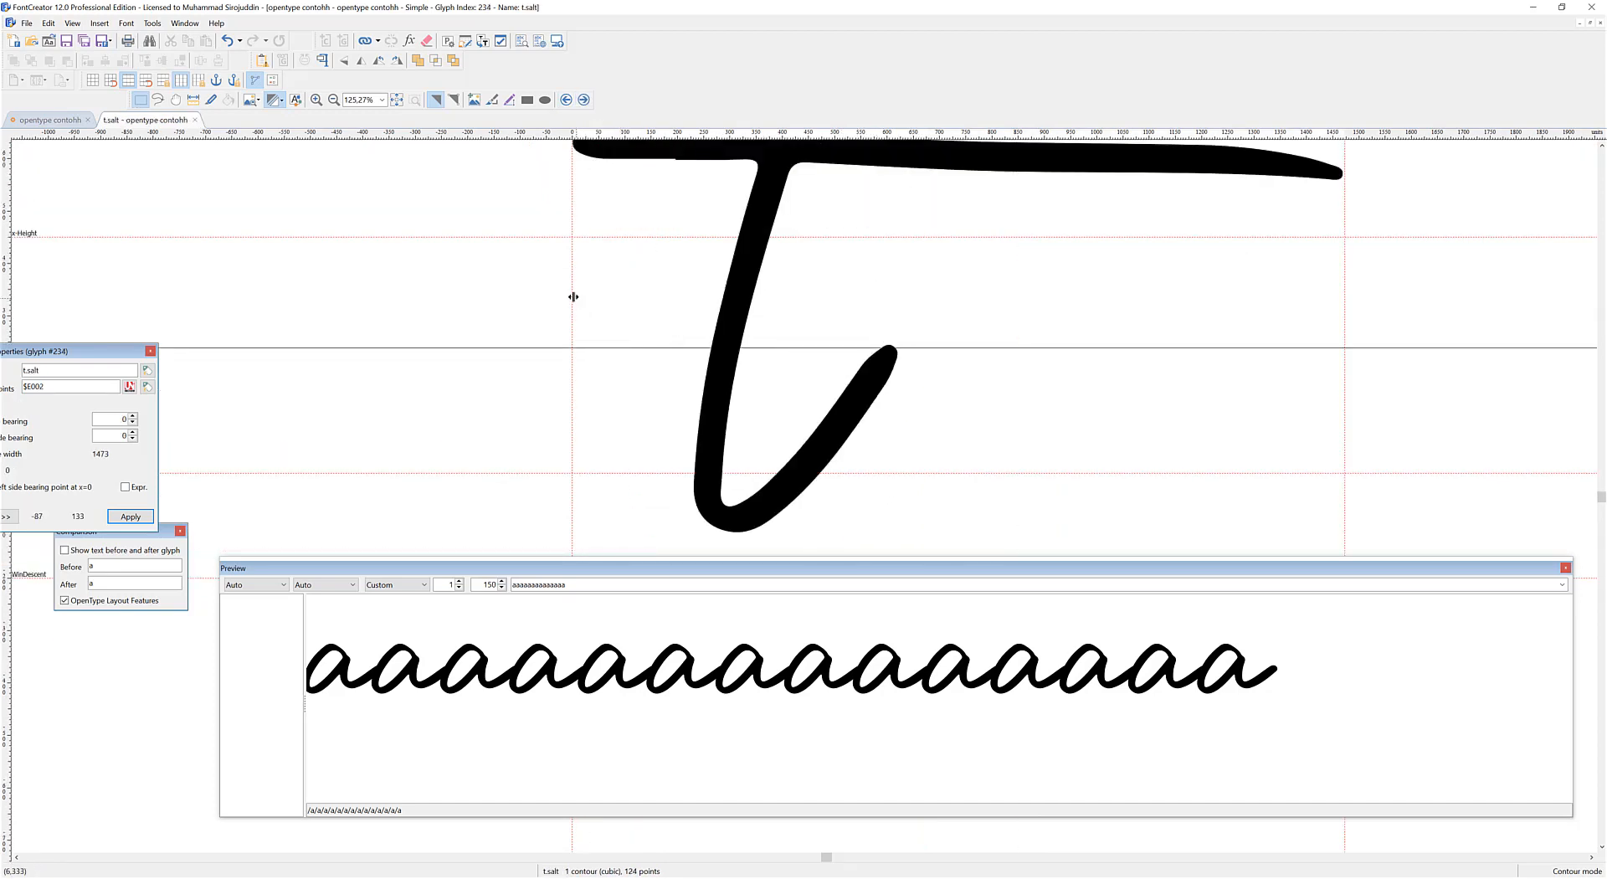
pyautogui.moveTo(573, 297); pyautogui.dragTo(709, 310)
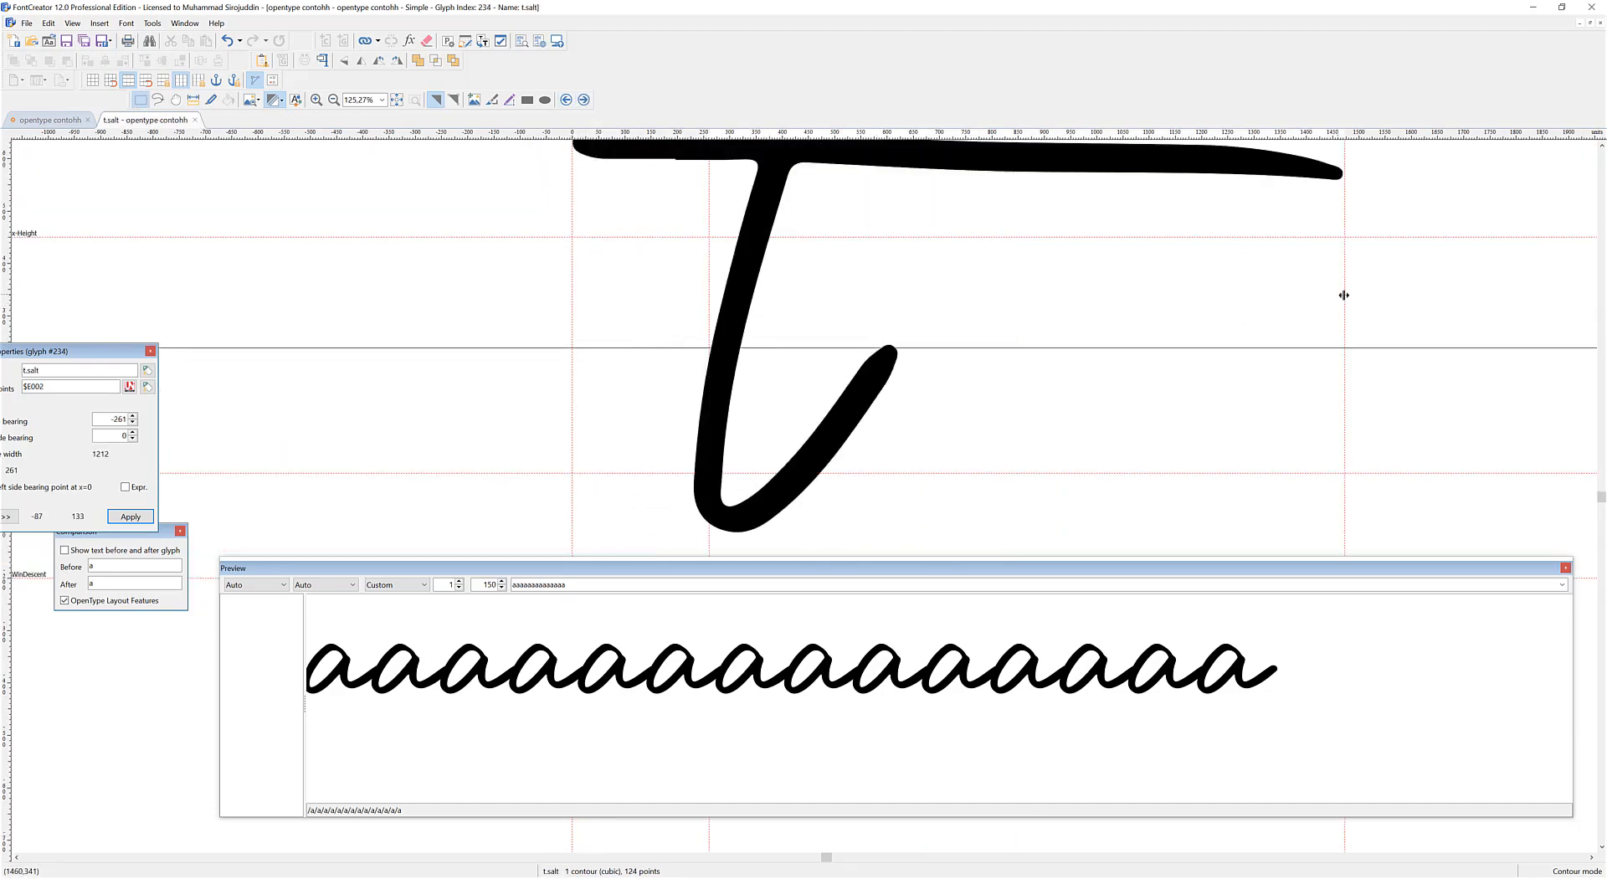
pyautogui.moveTo(1343, 295); pyautogui.dragTo(871, 285)
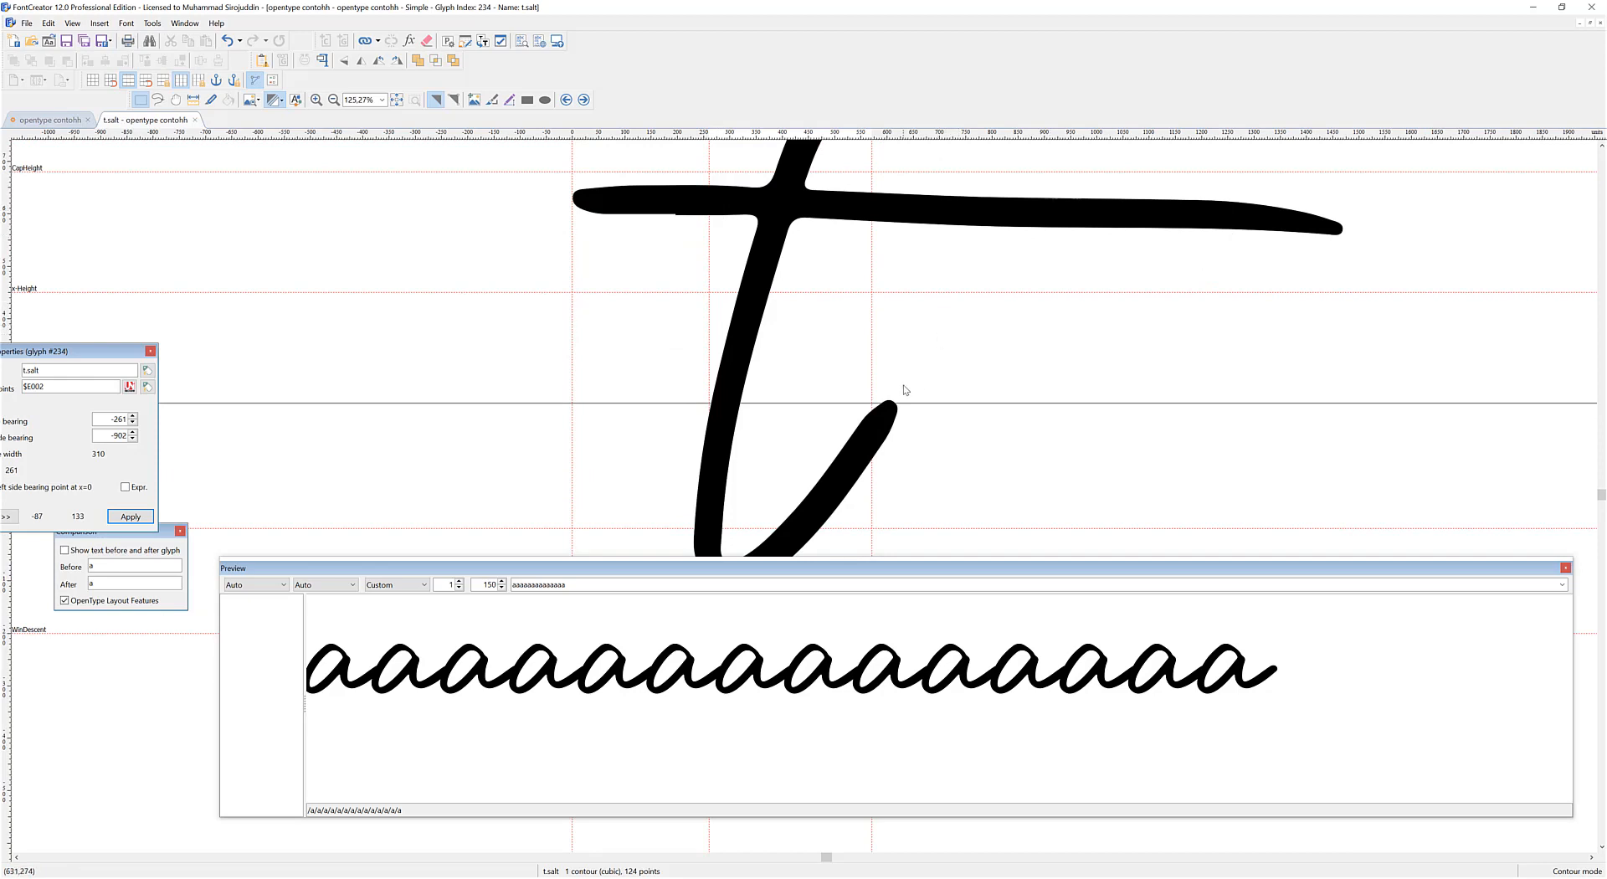
pyautogui.scroll(5, 895, 424)
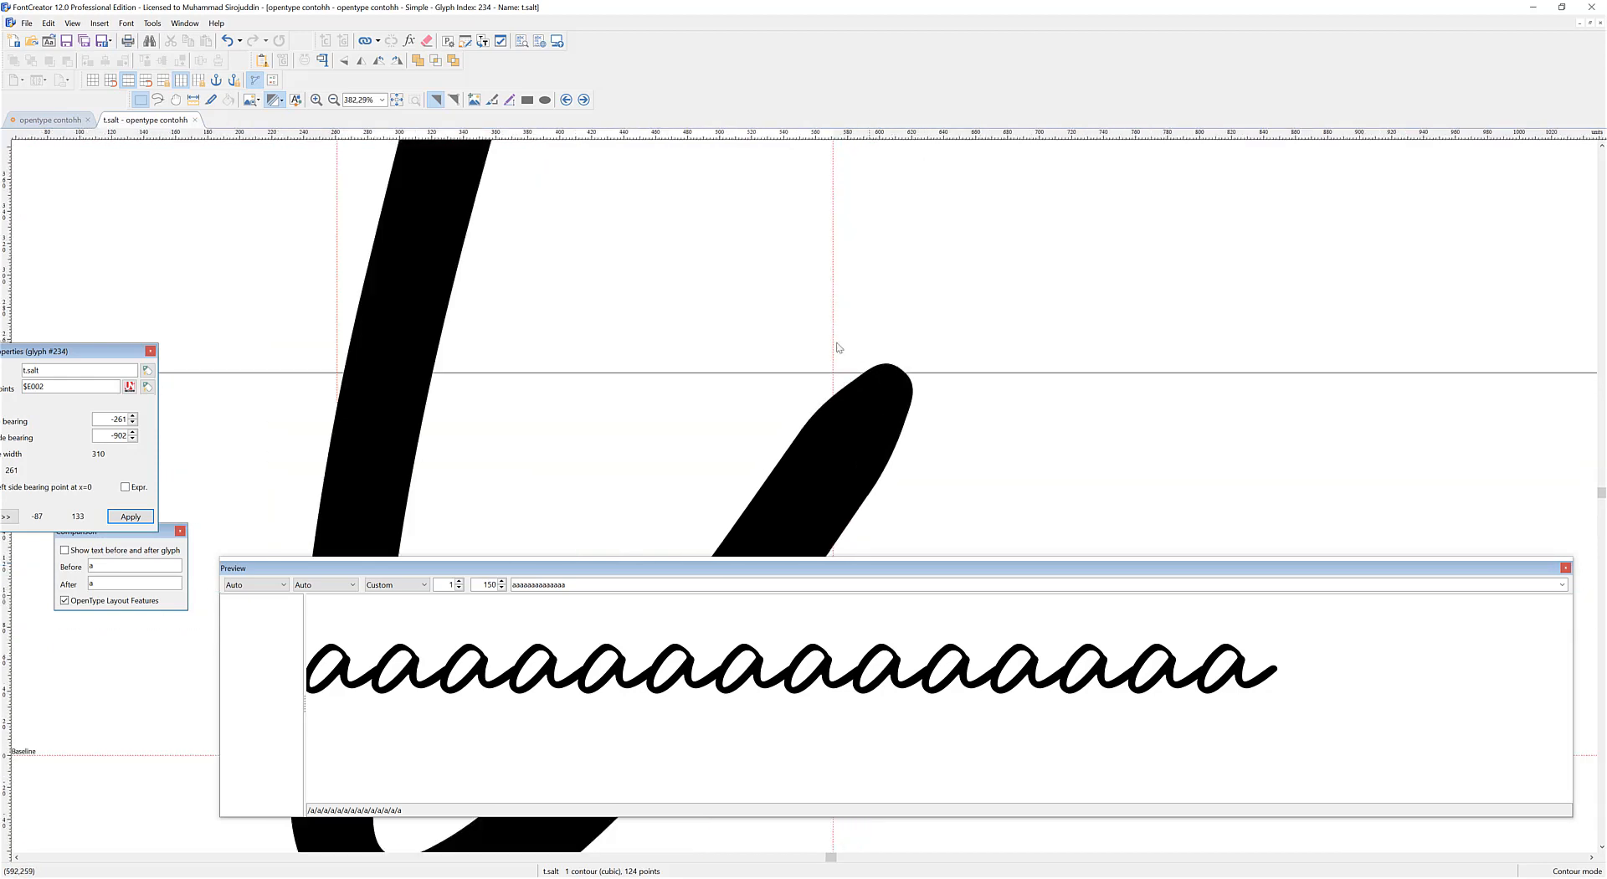
# In glyph t.ss01, move the left metric line inward by about 265 units and the right line by about 610 units
pyautogui.click(583, 99)
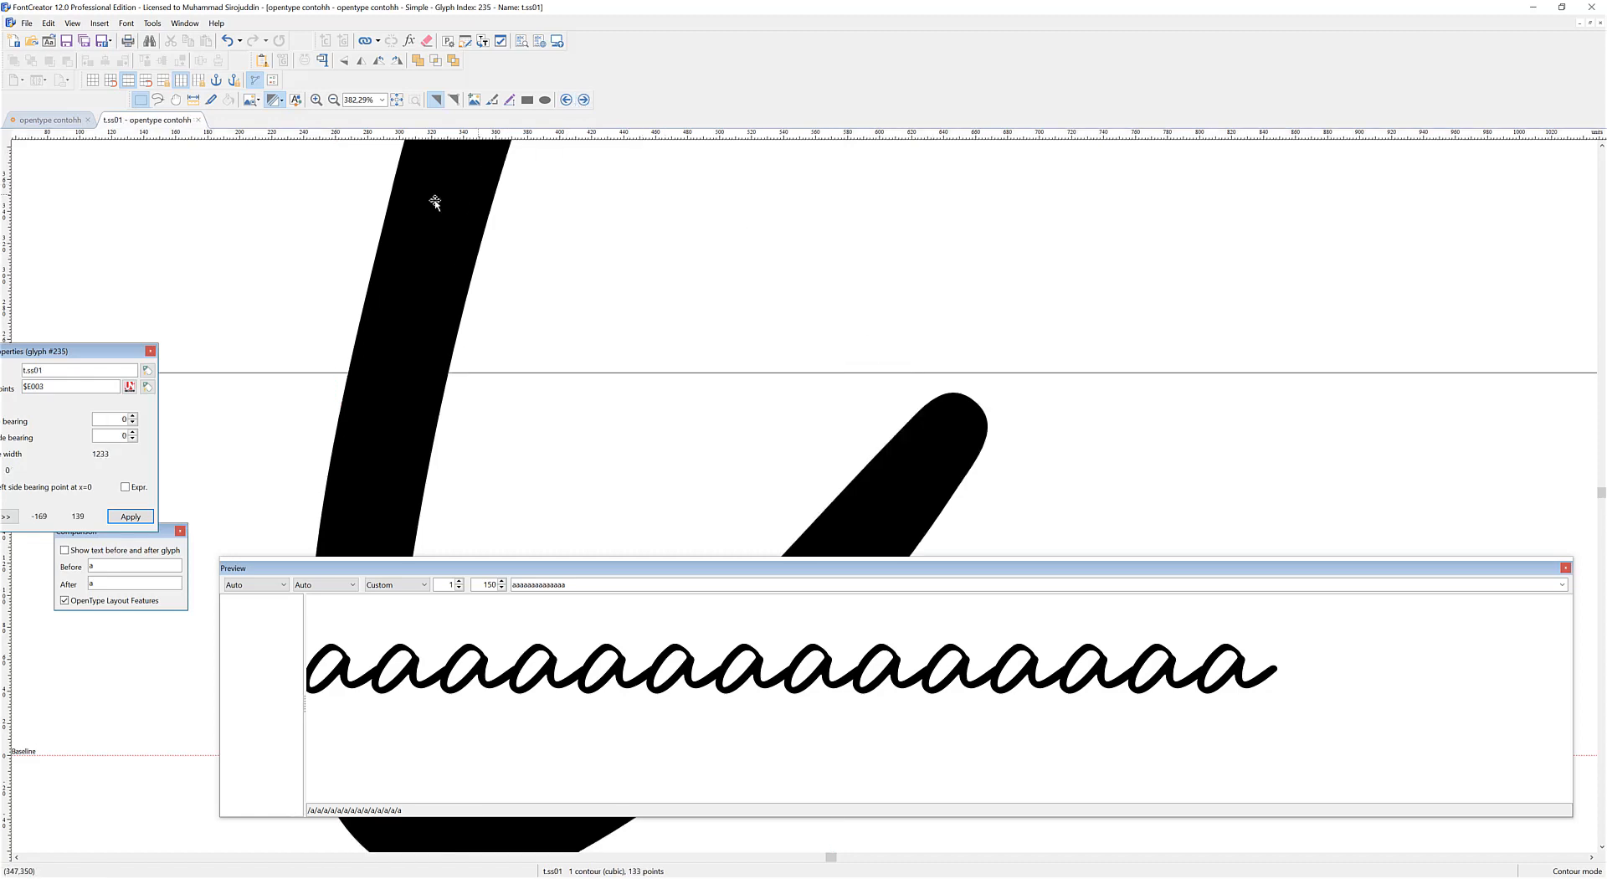
pyautogui.scroll(-3, 572, 331)
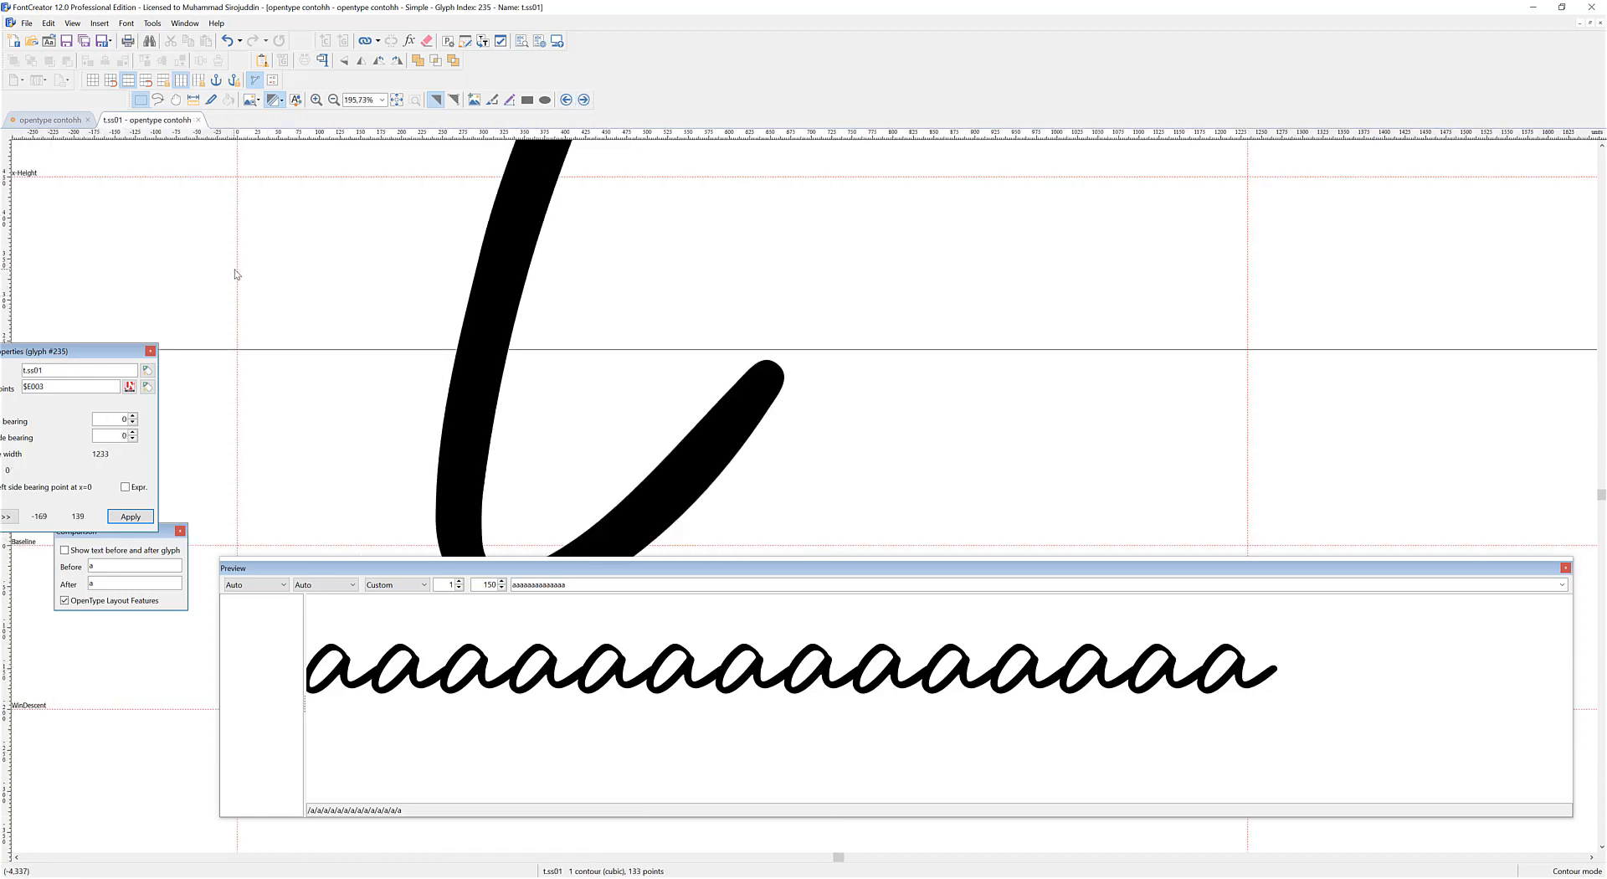
pyautogui.moveTo(238, 270); pyautogui.dragTo(455, 276)
pyautogui.moveTo(1252, 308); pyautogui.dragTo(750, 273)
# Move the left metric line inward to a bearing of -21 in glyph a.swsh and -36 in glyph a.ss01
pyautogui.click(586, 102)
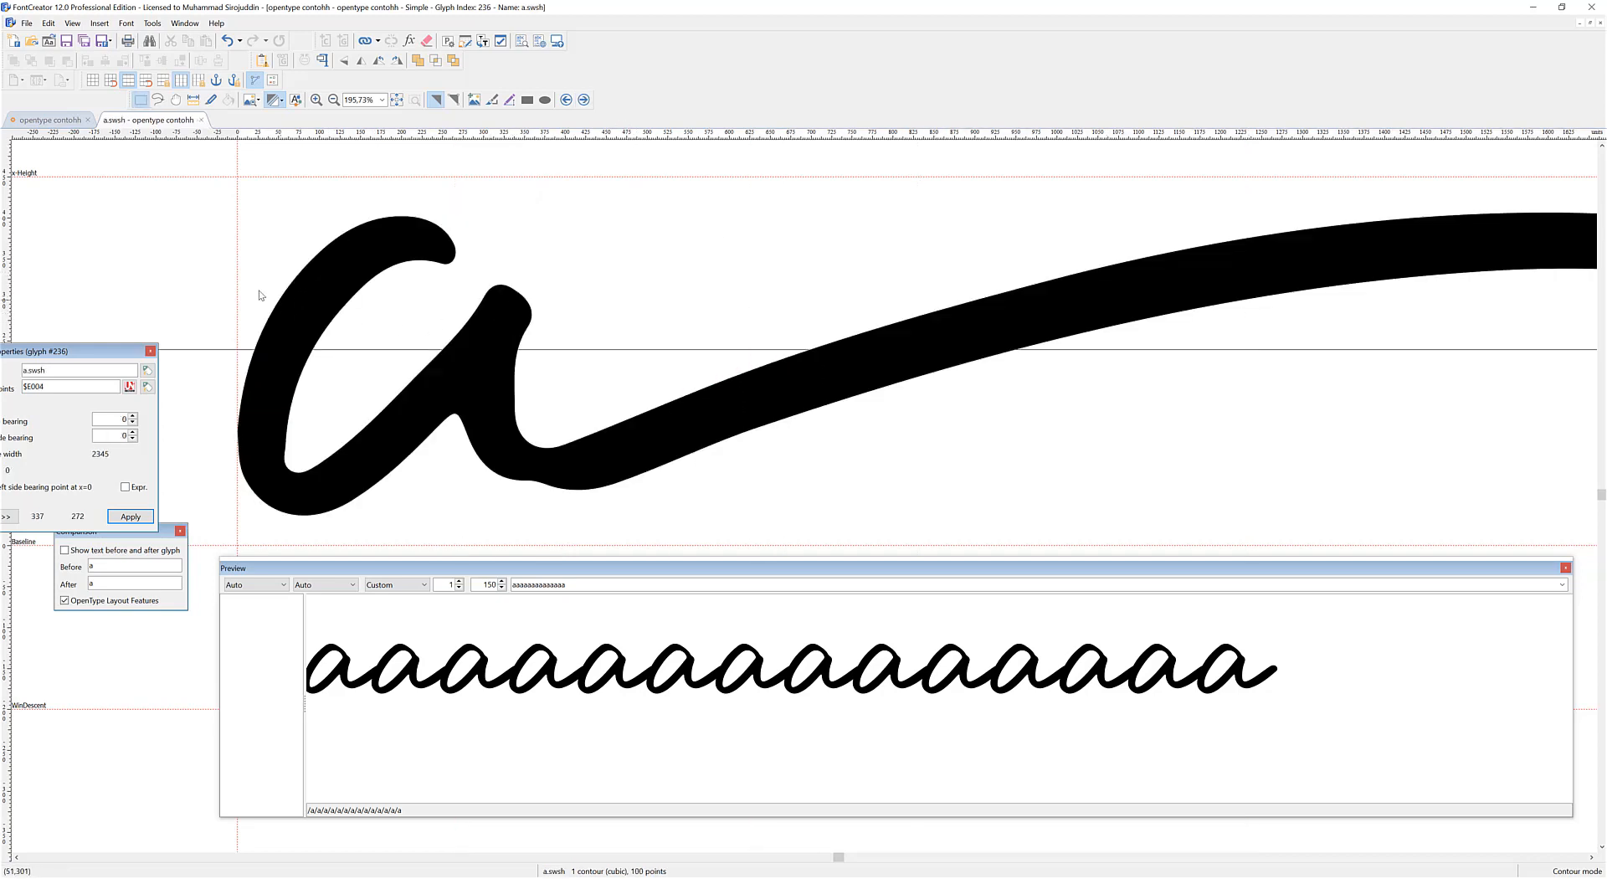
pyautogui.moveTo(238, 279); pyautogui.dragTo(255, 280)
pyautogui.scroll(-4, 394, 341)
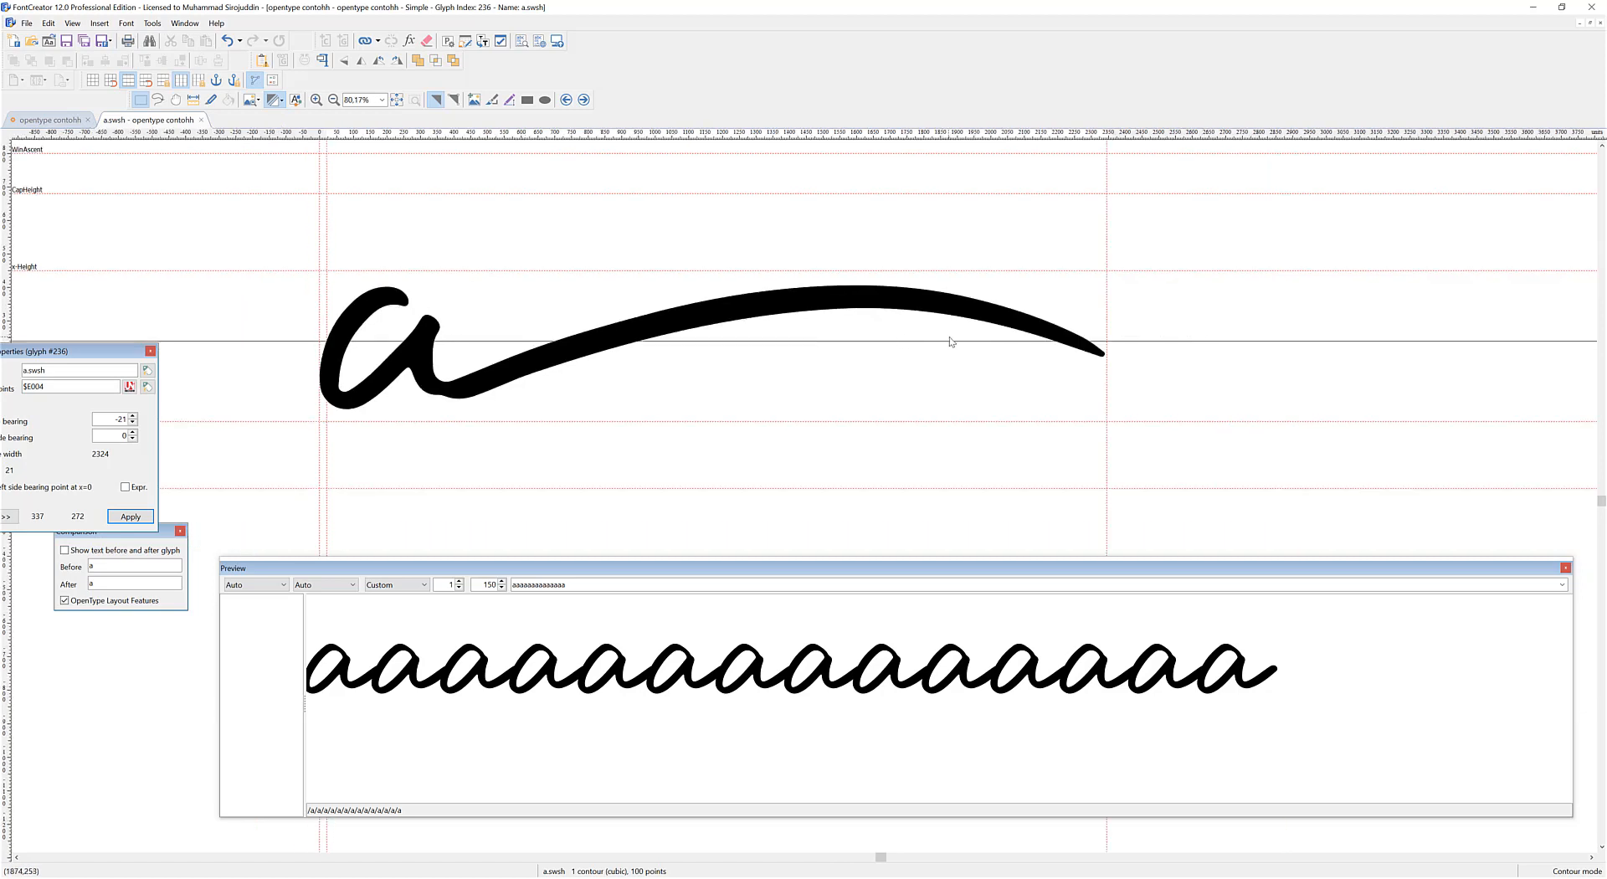
pyautogui.click(583, 100)
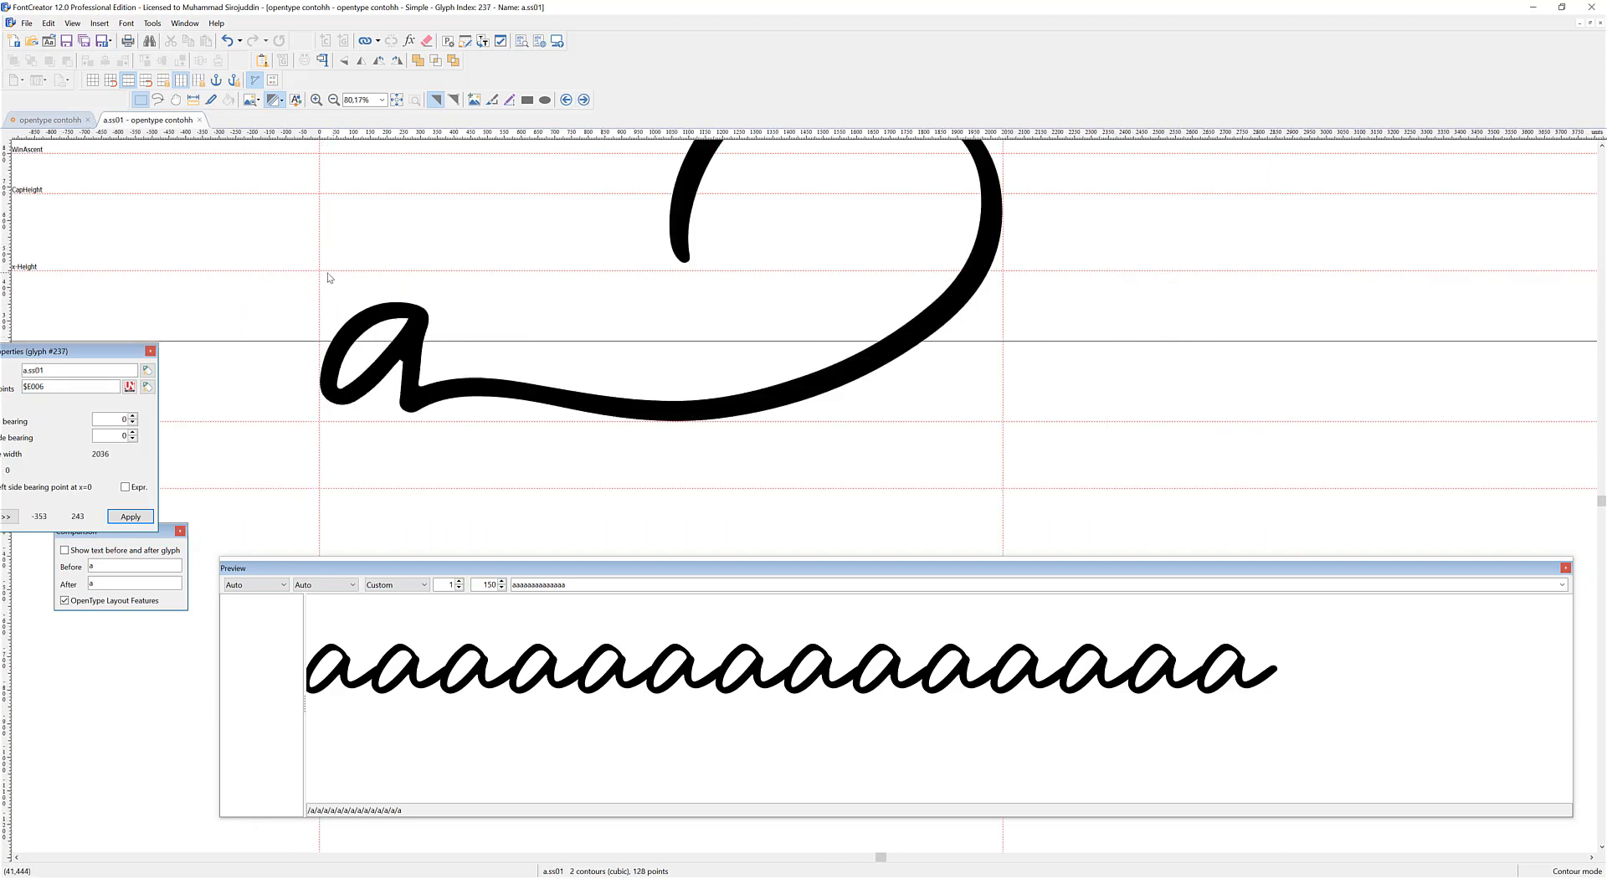
pyautogui.click(583, 99)
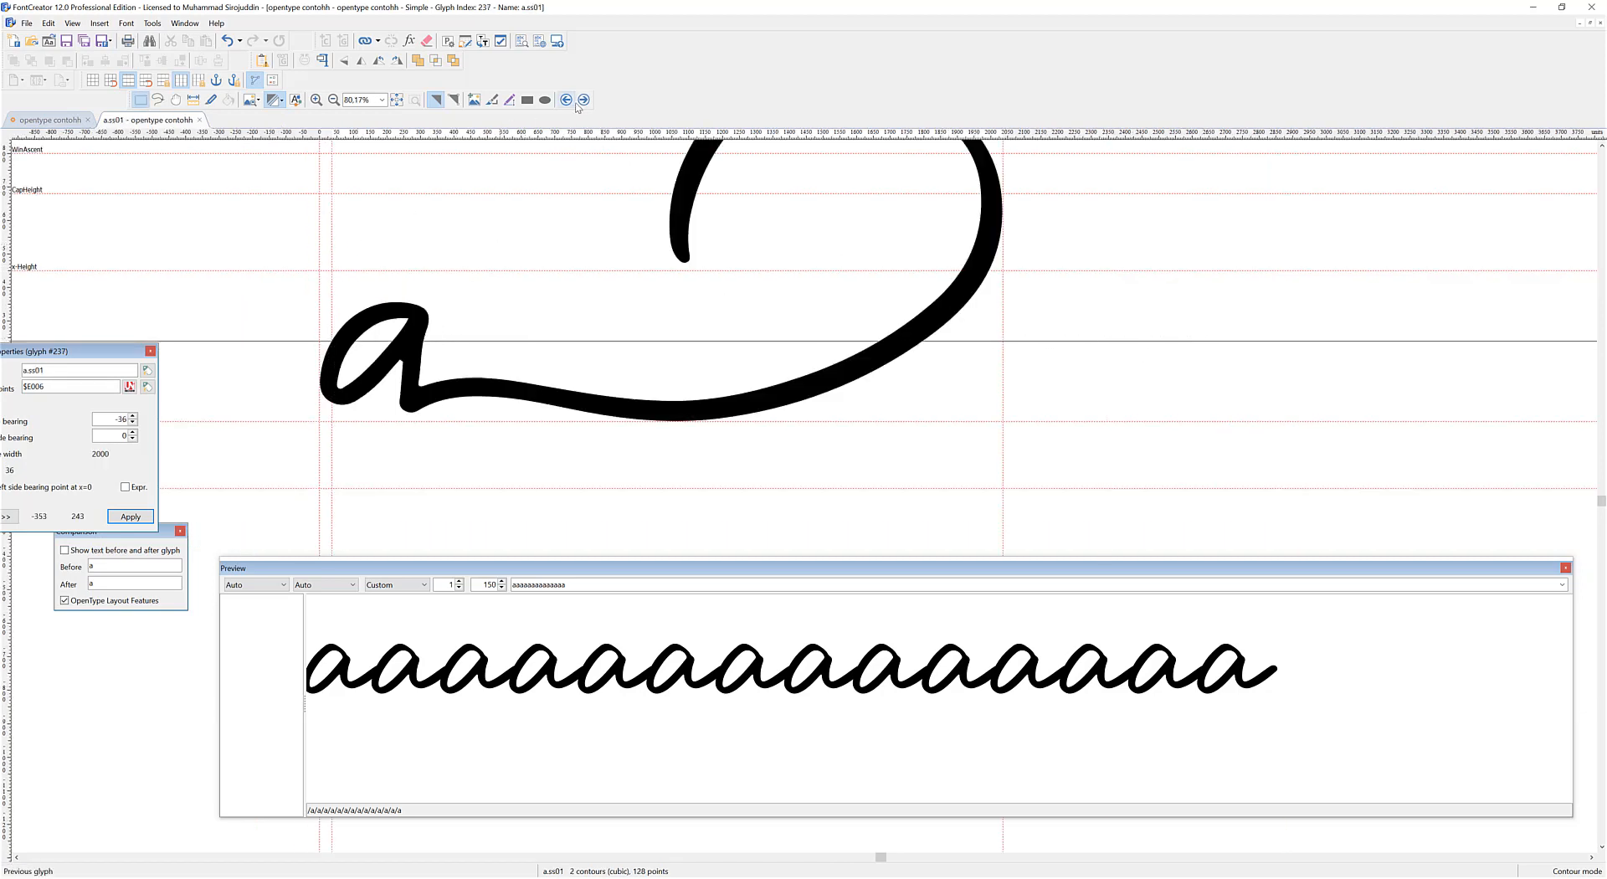
# Move the left metric line of glyph a.ss02 inward to a bearing of -29 and open the OpenType Designer
pyautogui.moveTo(321, 279); pyautogui.dragTo(329, 279)
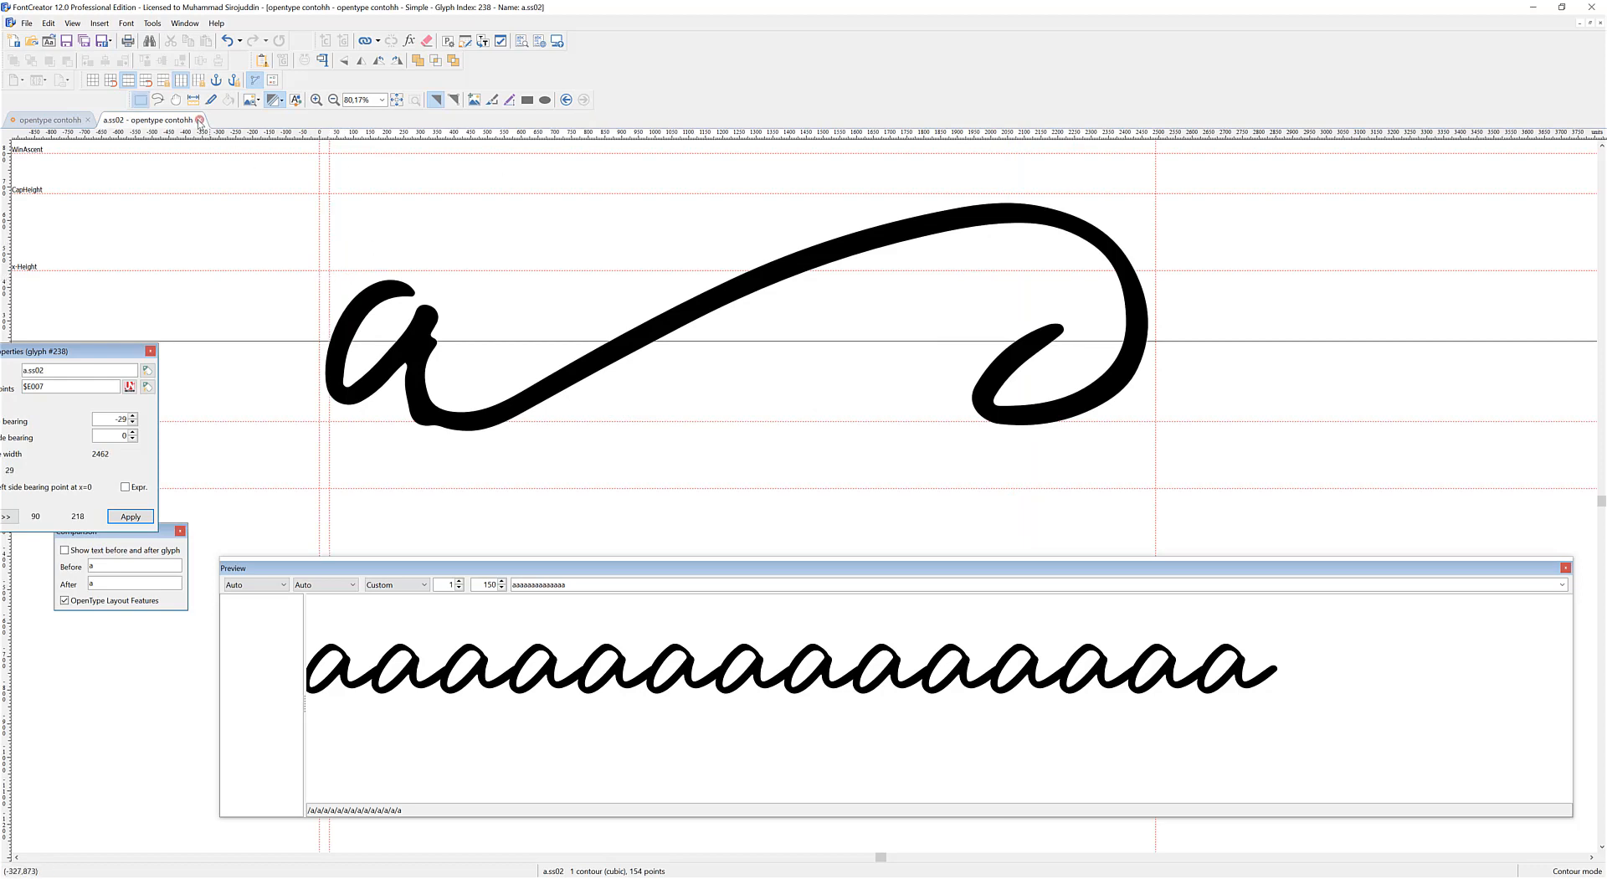
pyautogui.click(199, 119)
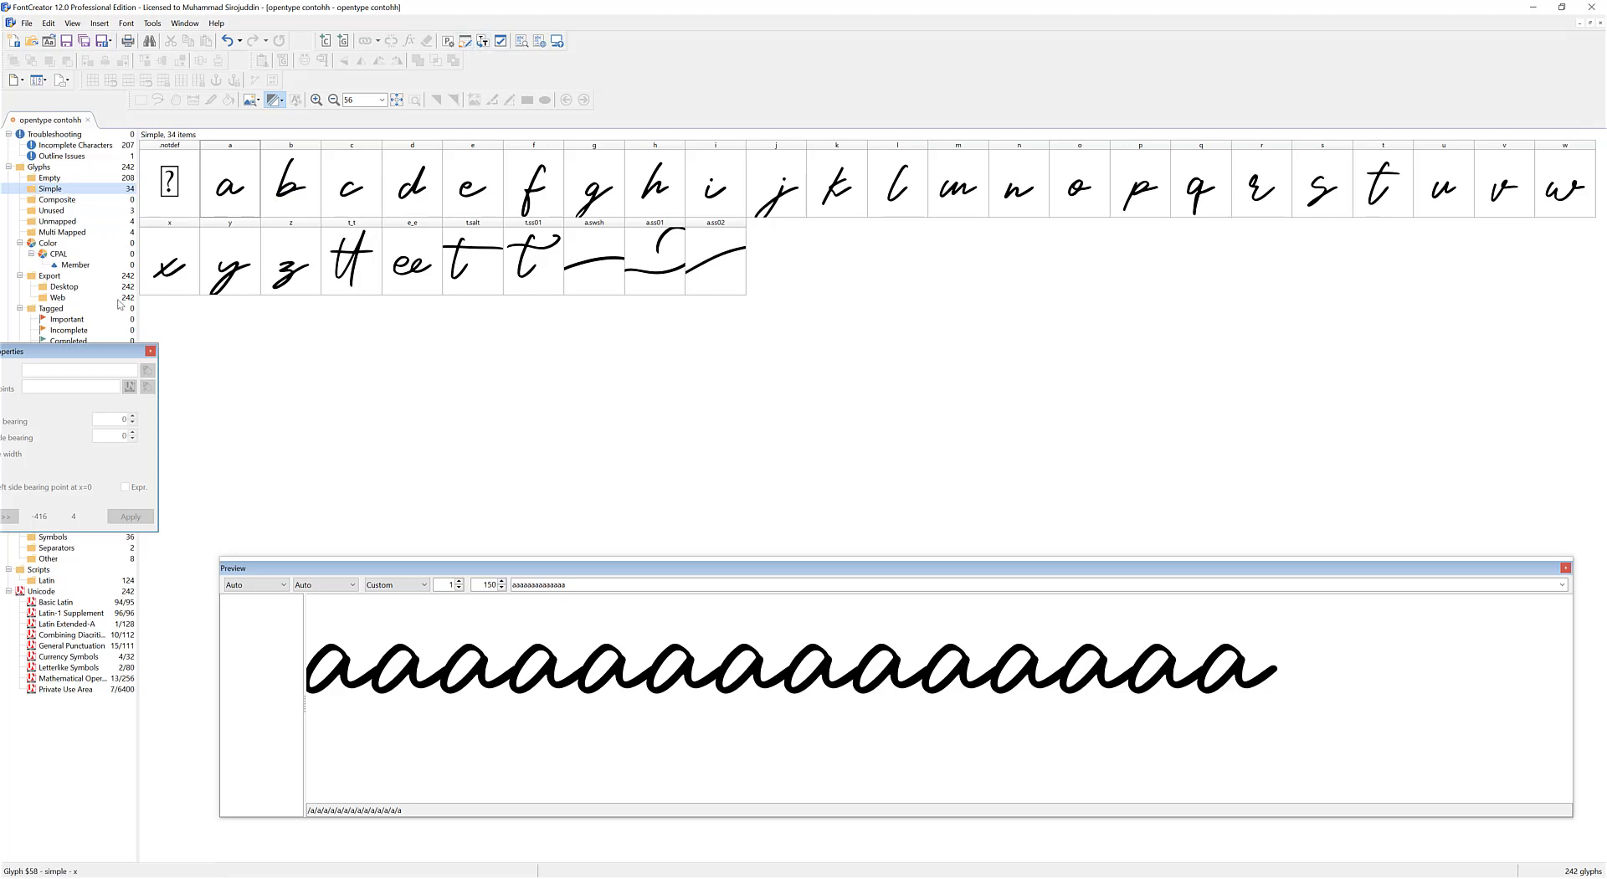
pyautogui.moveTo(103, 349); pyautogui.dragTo(163, 436)
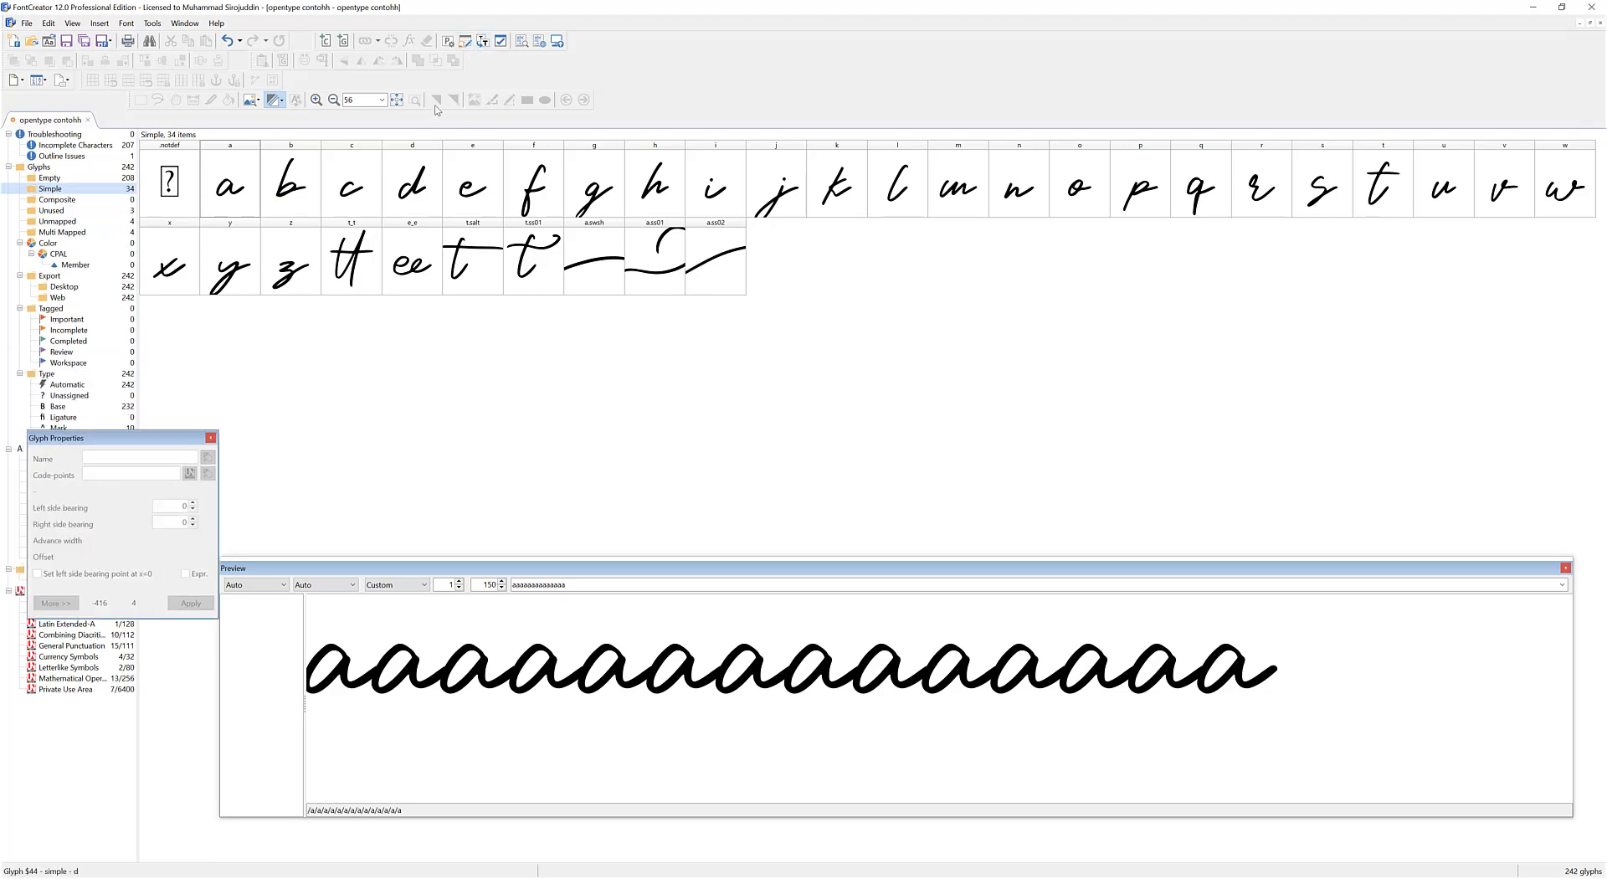
pyautogui.click(465, 42)
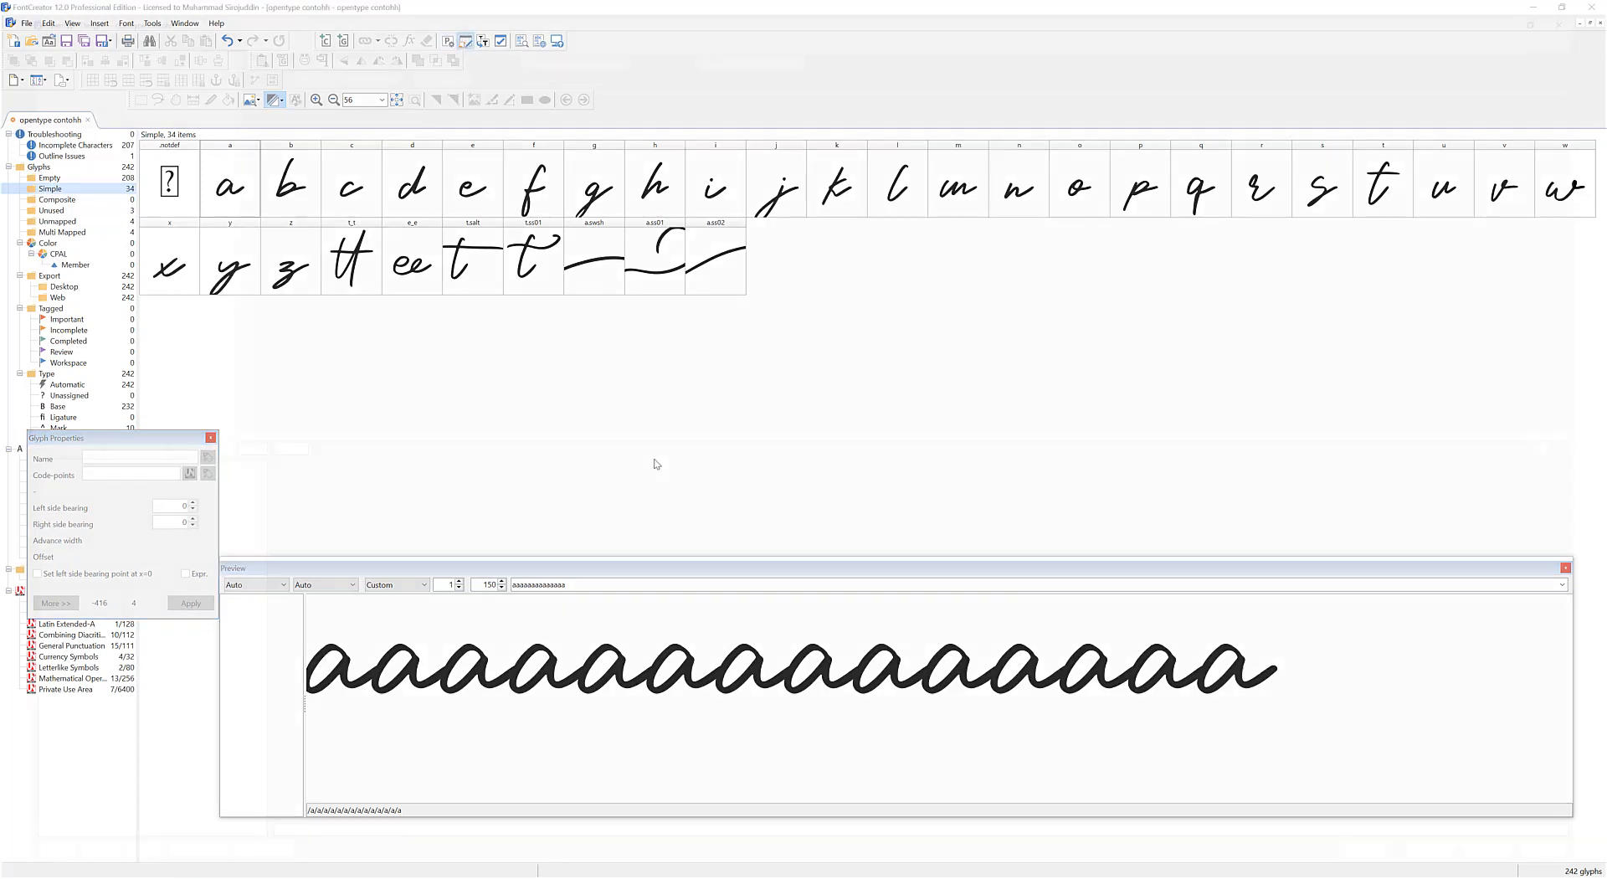
# Preview a random string of lowercase letters and the text "indonesia raya" to check how the letters connect
pyautogui.click(548, 449)
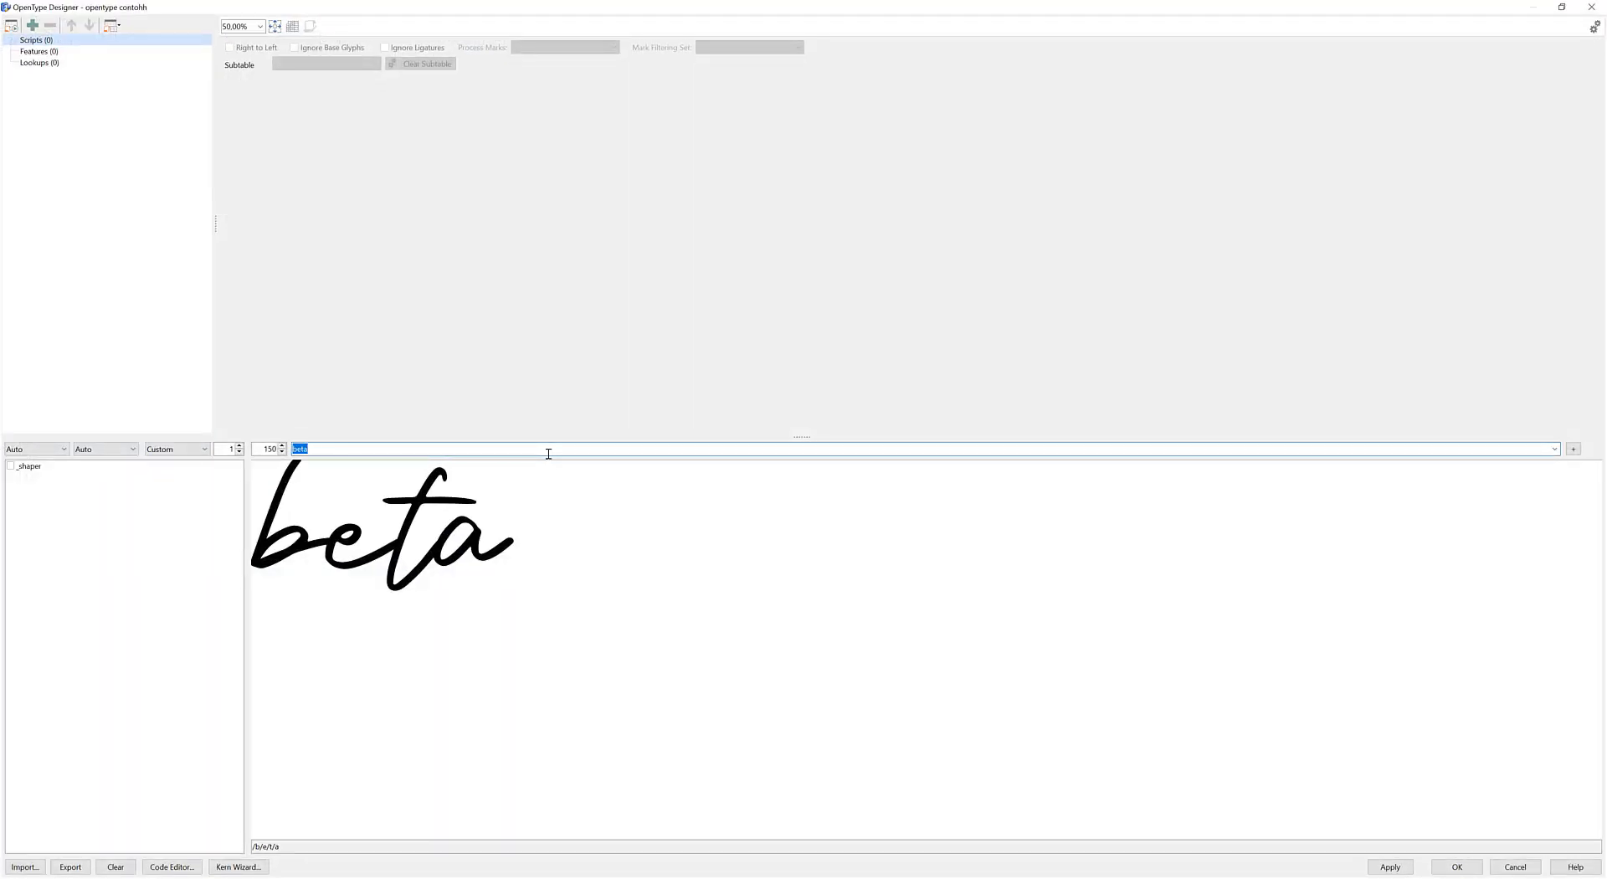
pyautogui.write('iewgfwgefwekagekgkhg')
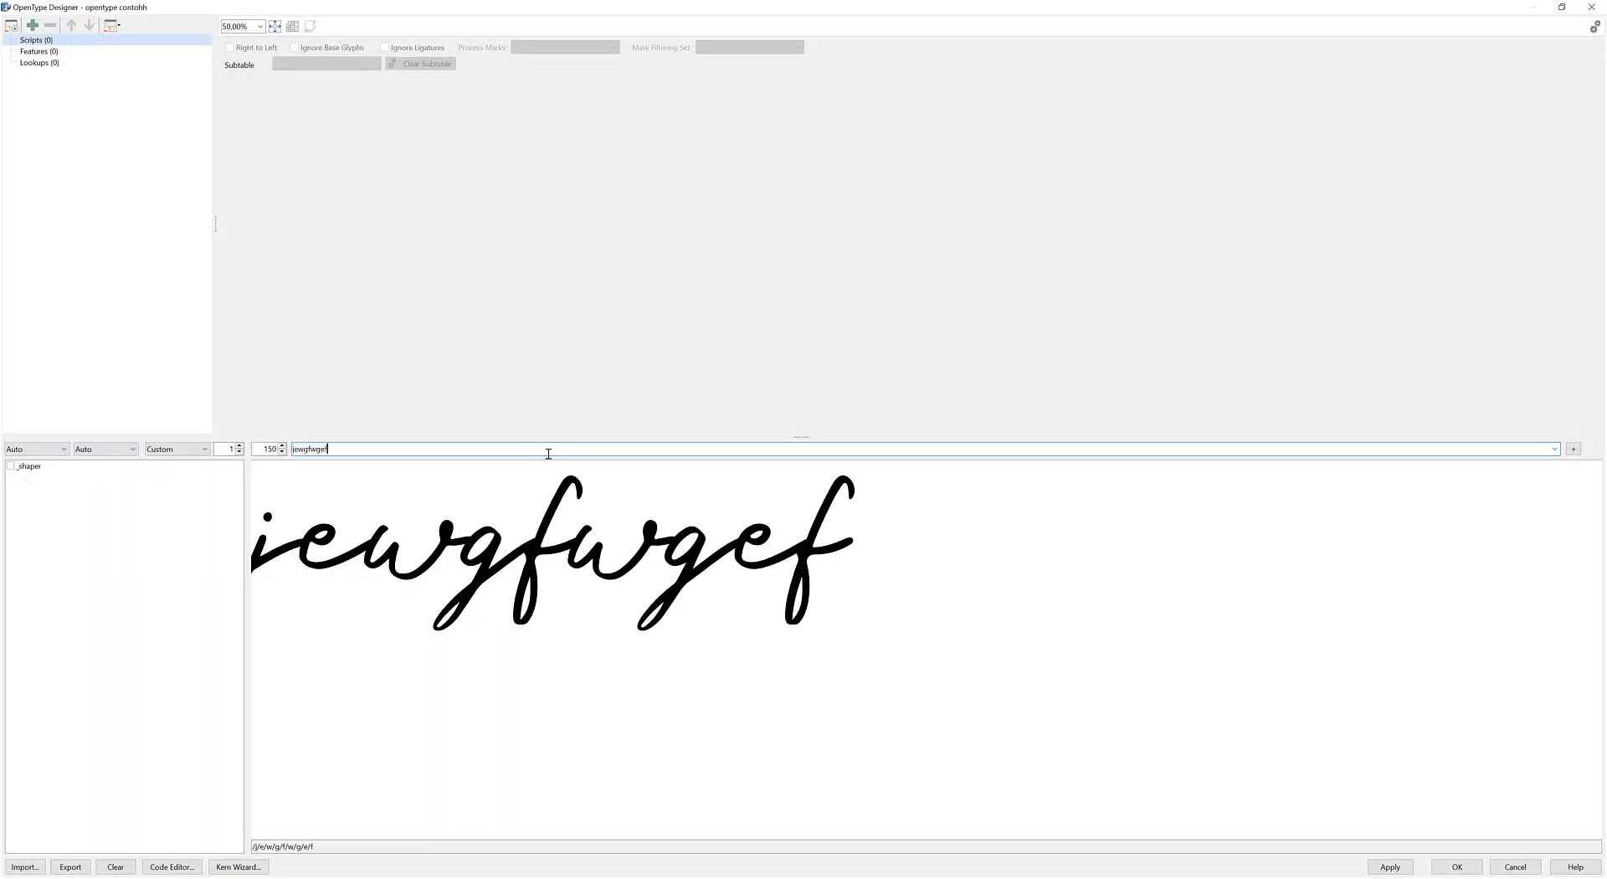
pyautogui.hotkey('ctrl', 'a')
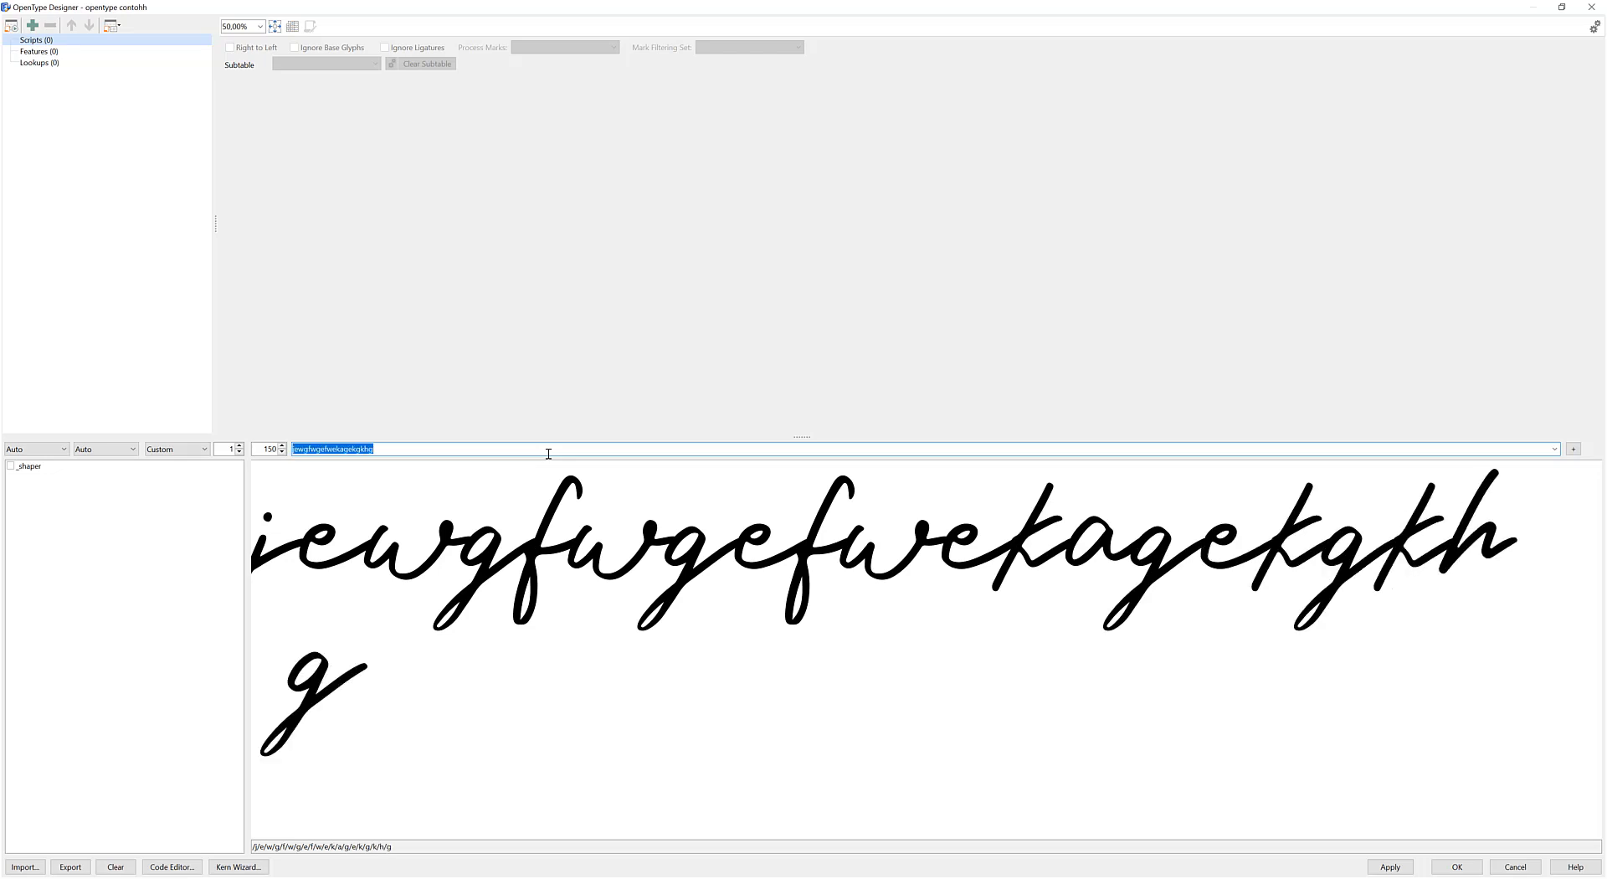
pyautogui.write('indon')
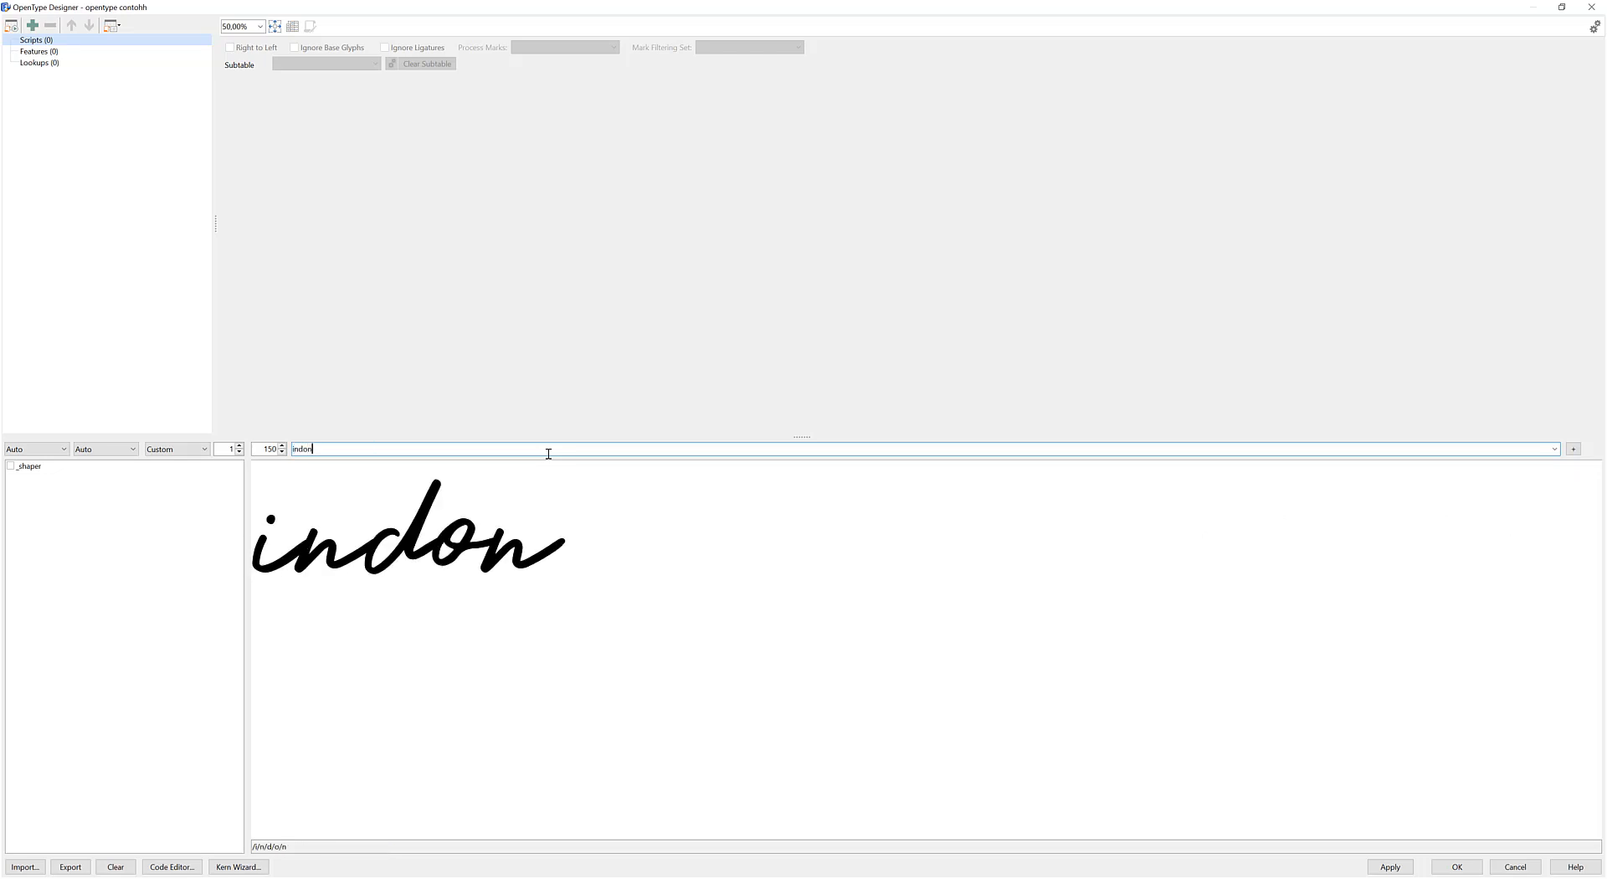
pyautogui.write('esia')
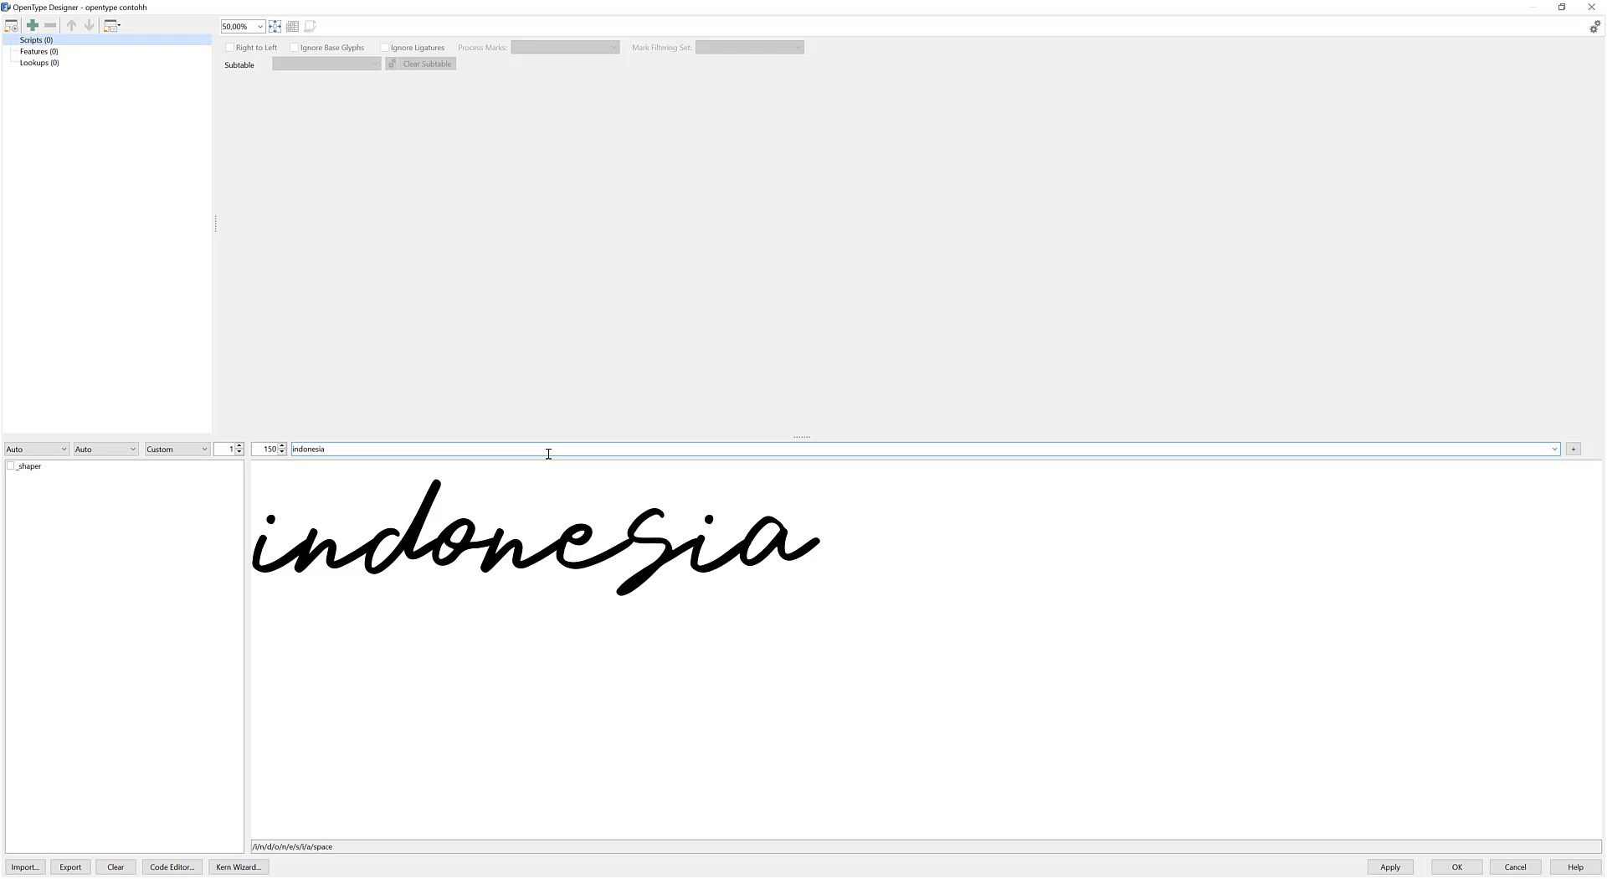
pyautogui.write(' raya')
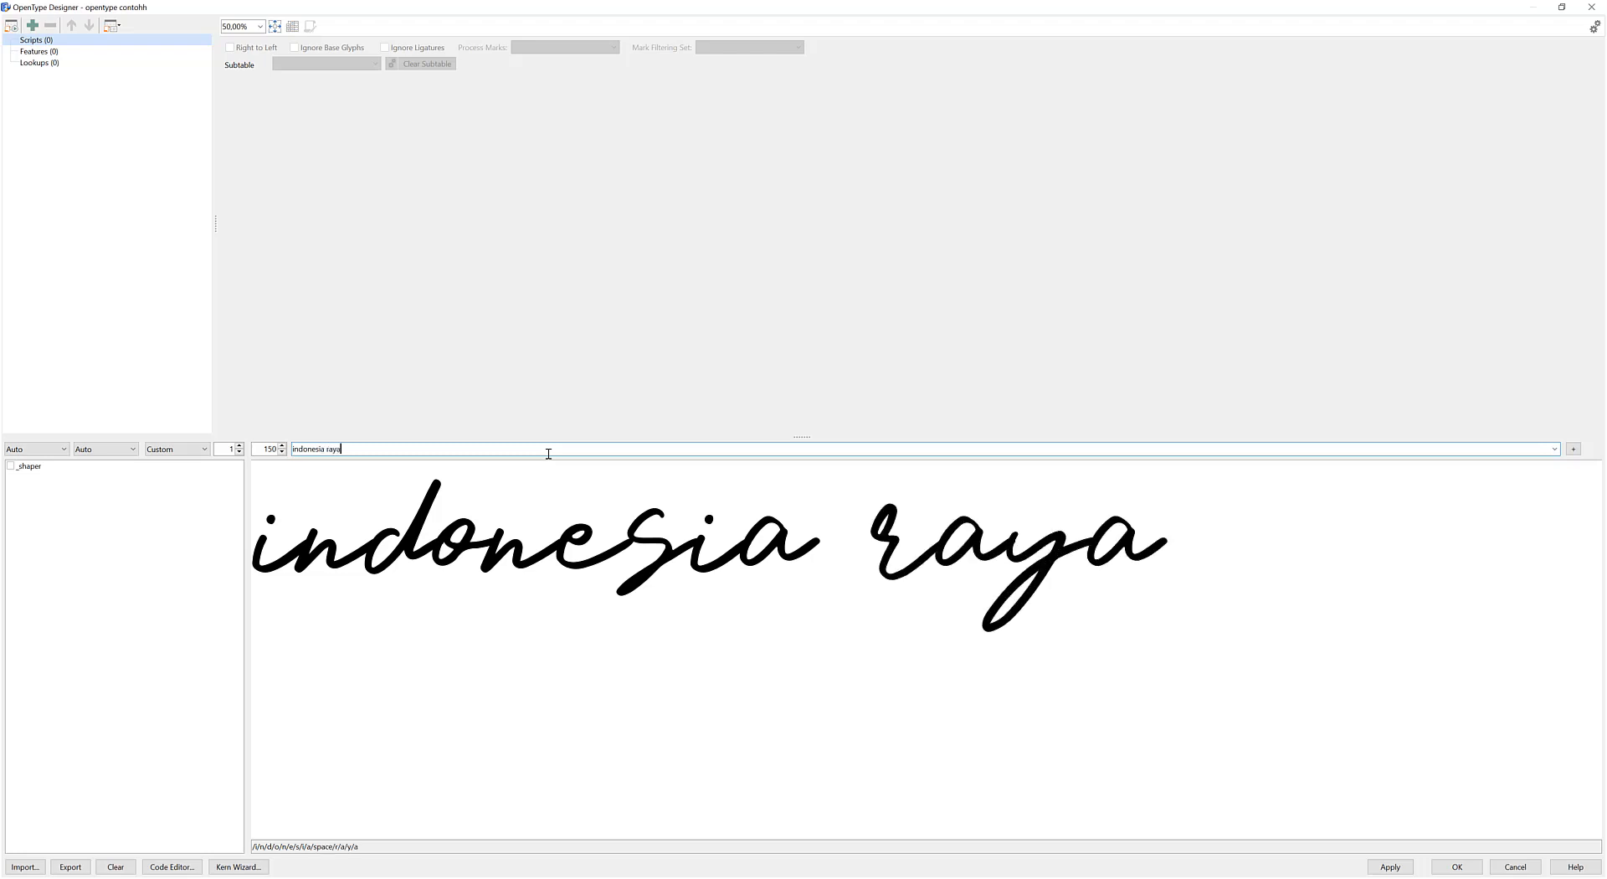
# Preview "merdeka merdeka", "tanahku nefegriku Yang" and "yang kuciiiiinta" to check the letter connections, and clear the preview text
pyautogui.hotkey('ctrl', 'a')
pyautogui.write('merdeka merdeka')
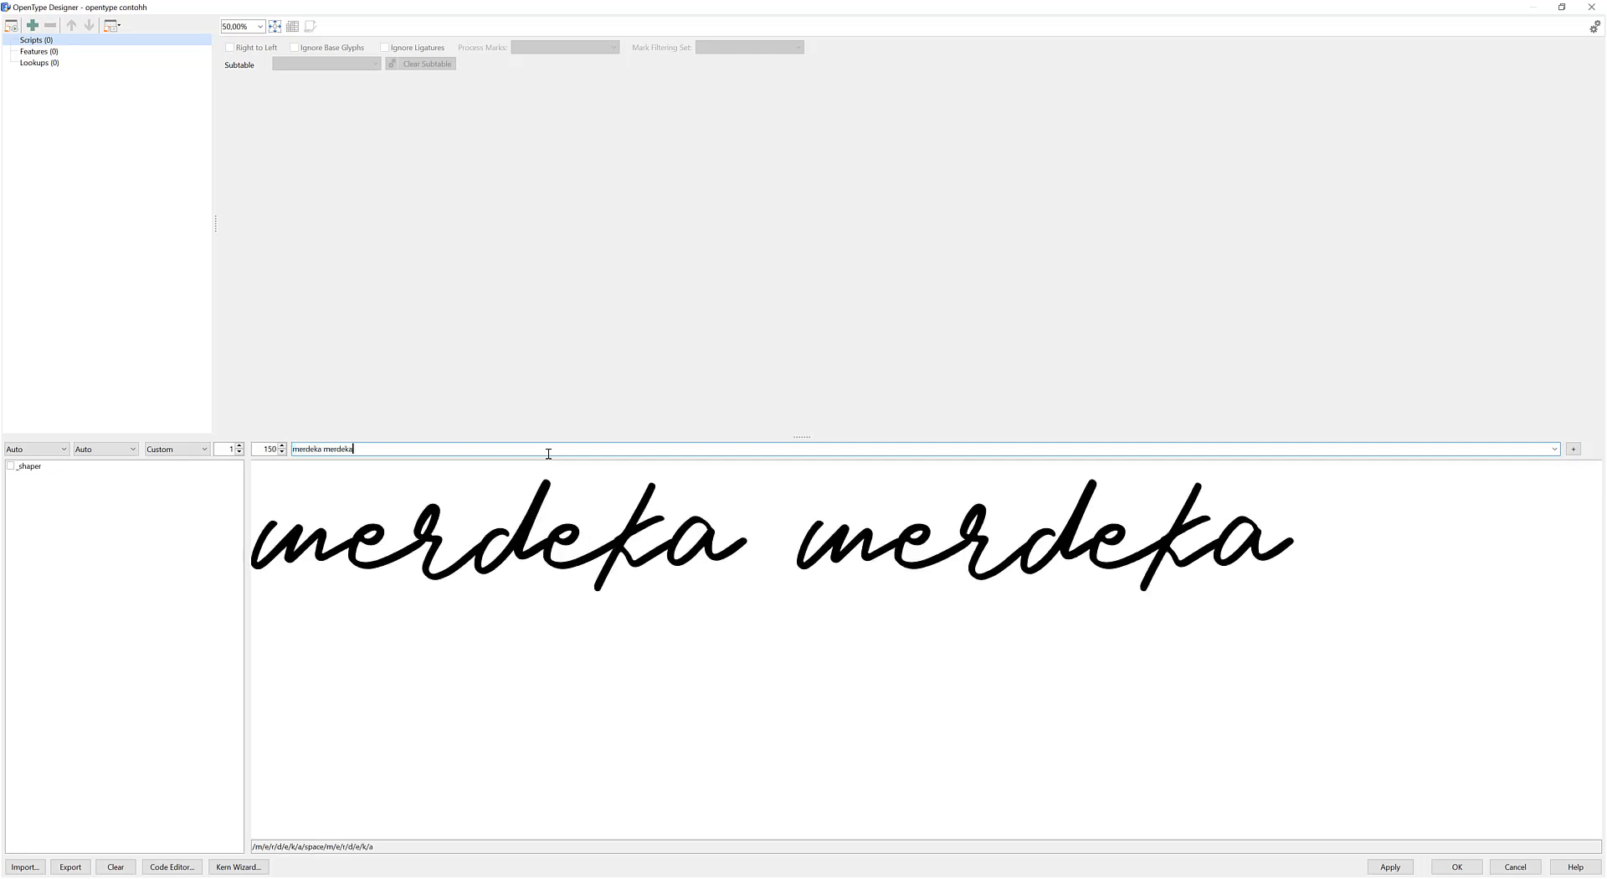
pyautogui.hotkey('ctrl', 'a')
pyautogui.write('tanahku')
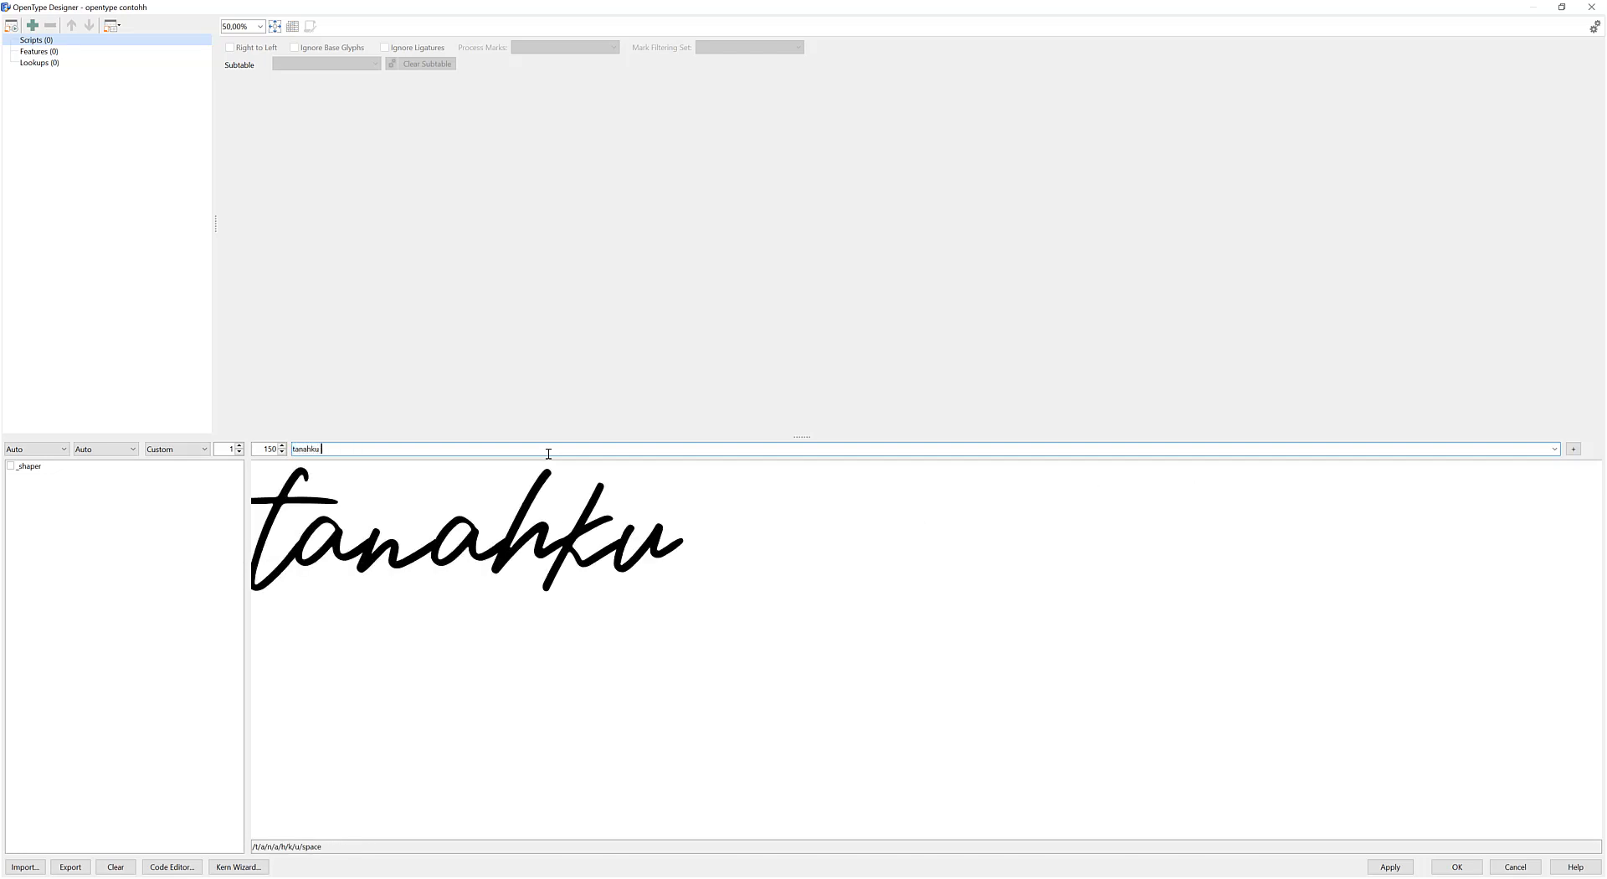
pyautogui.write(' nefegriku ')
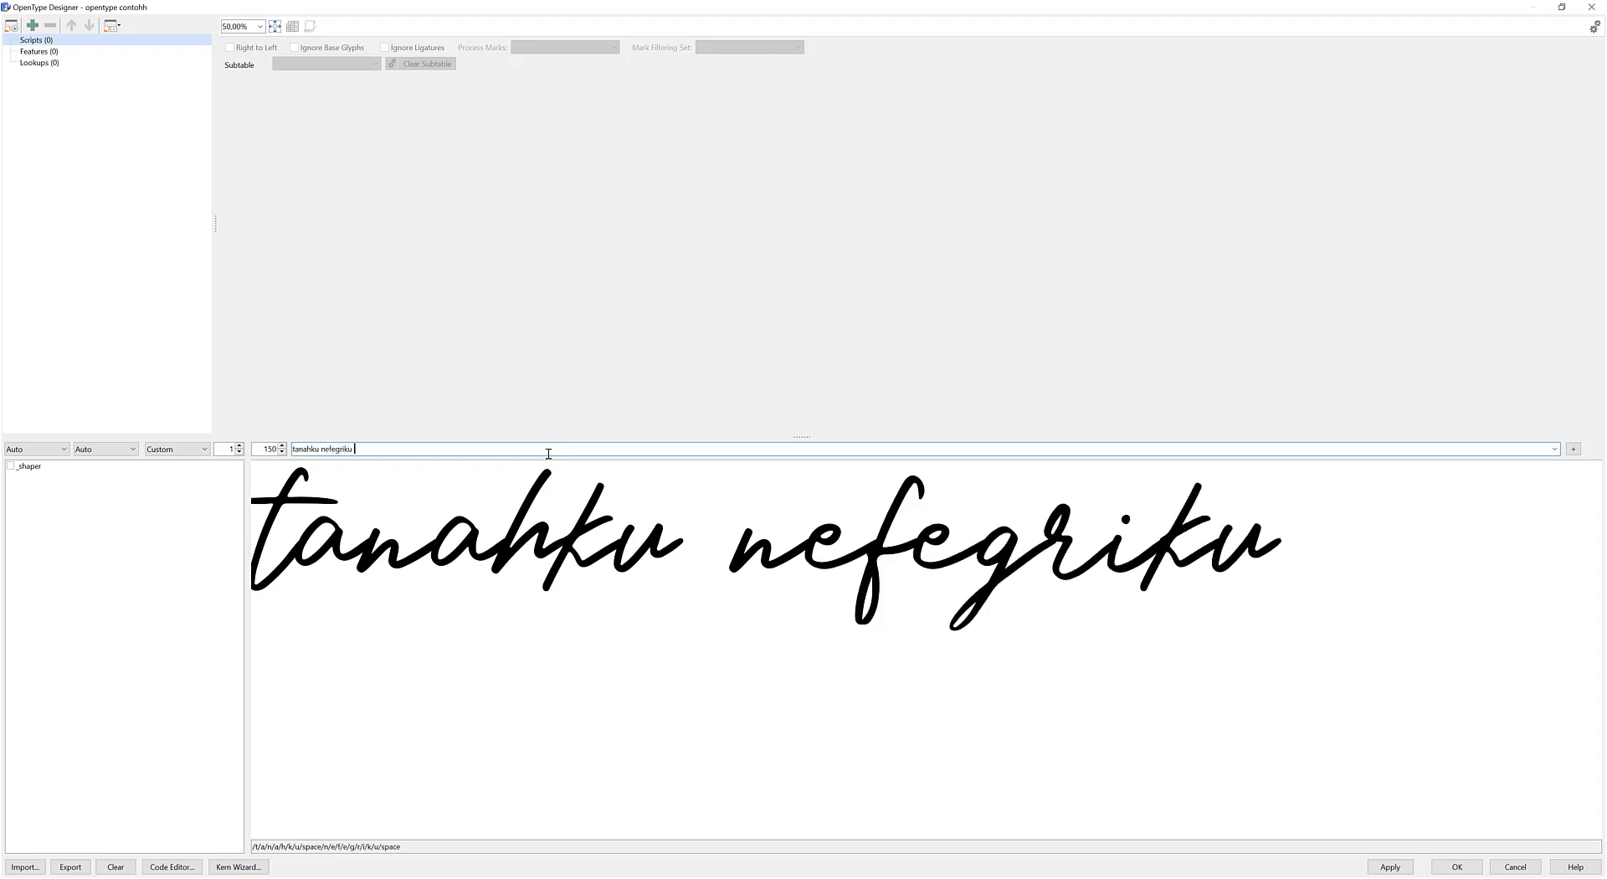
pyautogui.write('Yang')
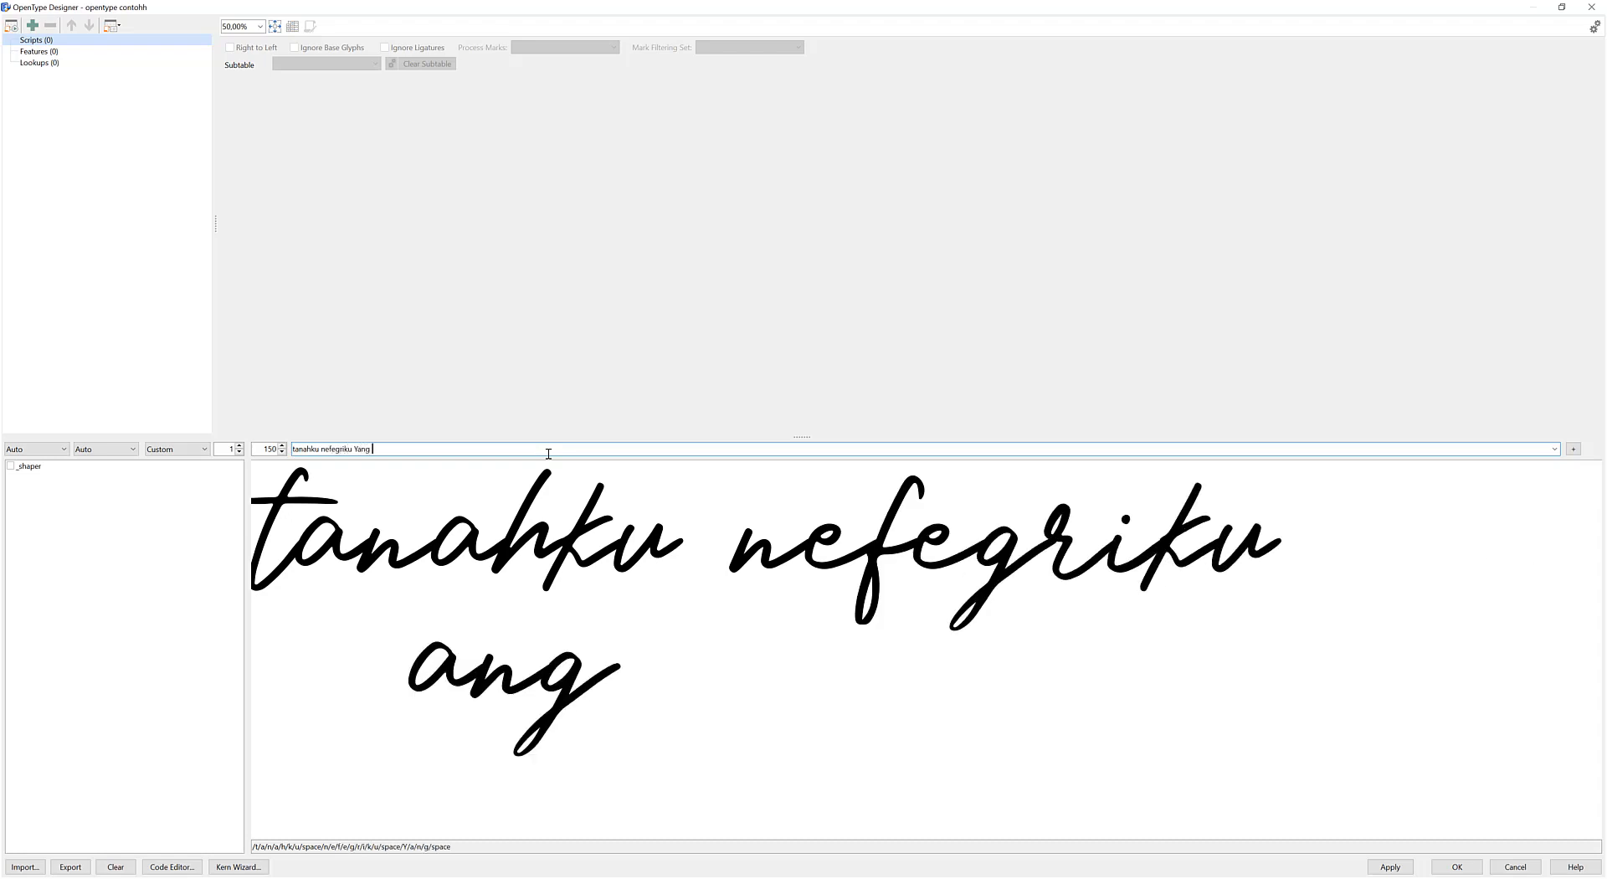
pyautogui.hotkey('ctrl', 'a')
pyautogui.write('ya')
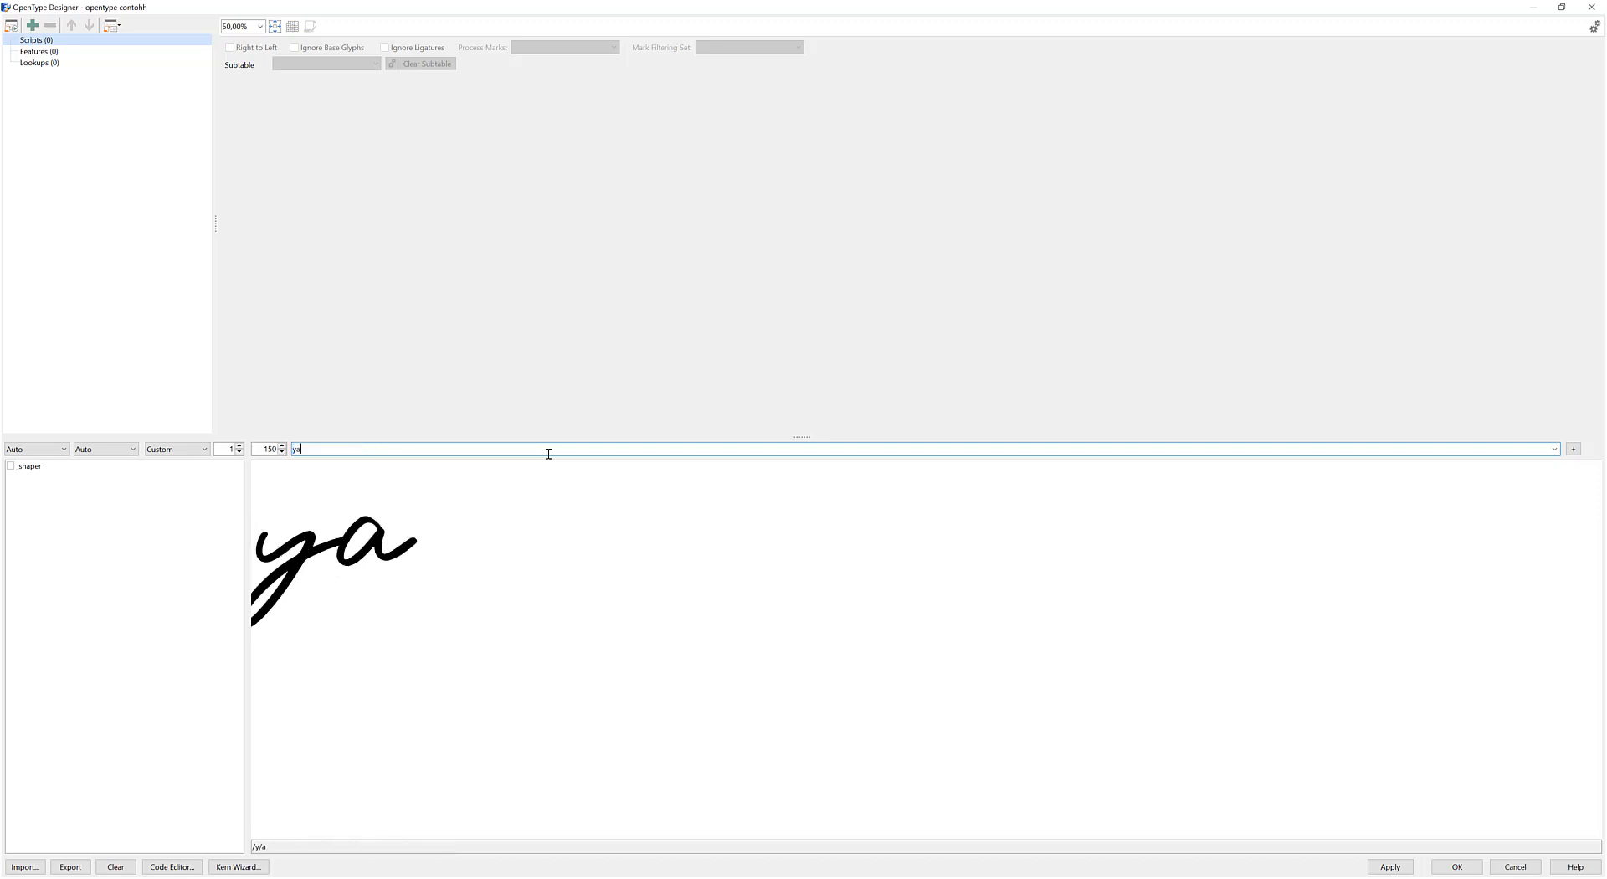
pyautogui.write('ng kuciiiiinta')
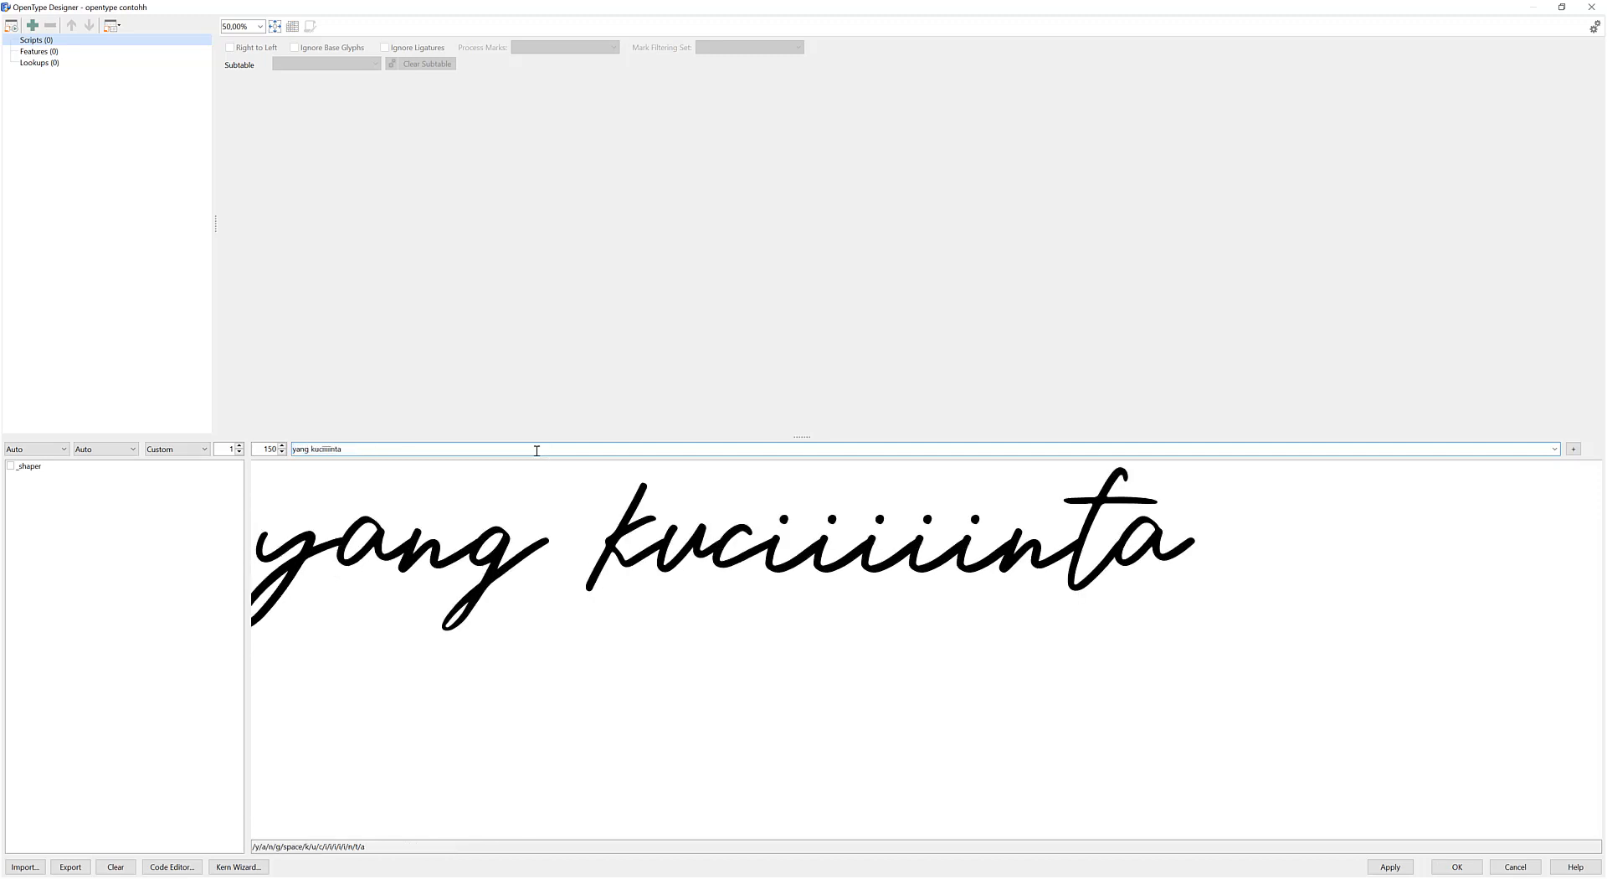
pyautogui.hotkey('ctrl', 'a')
pyautogui.press('BackSpace')
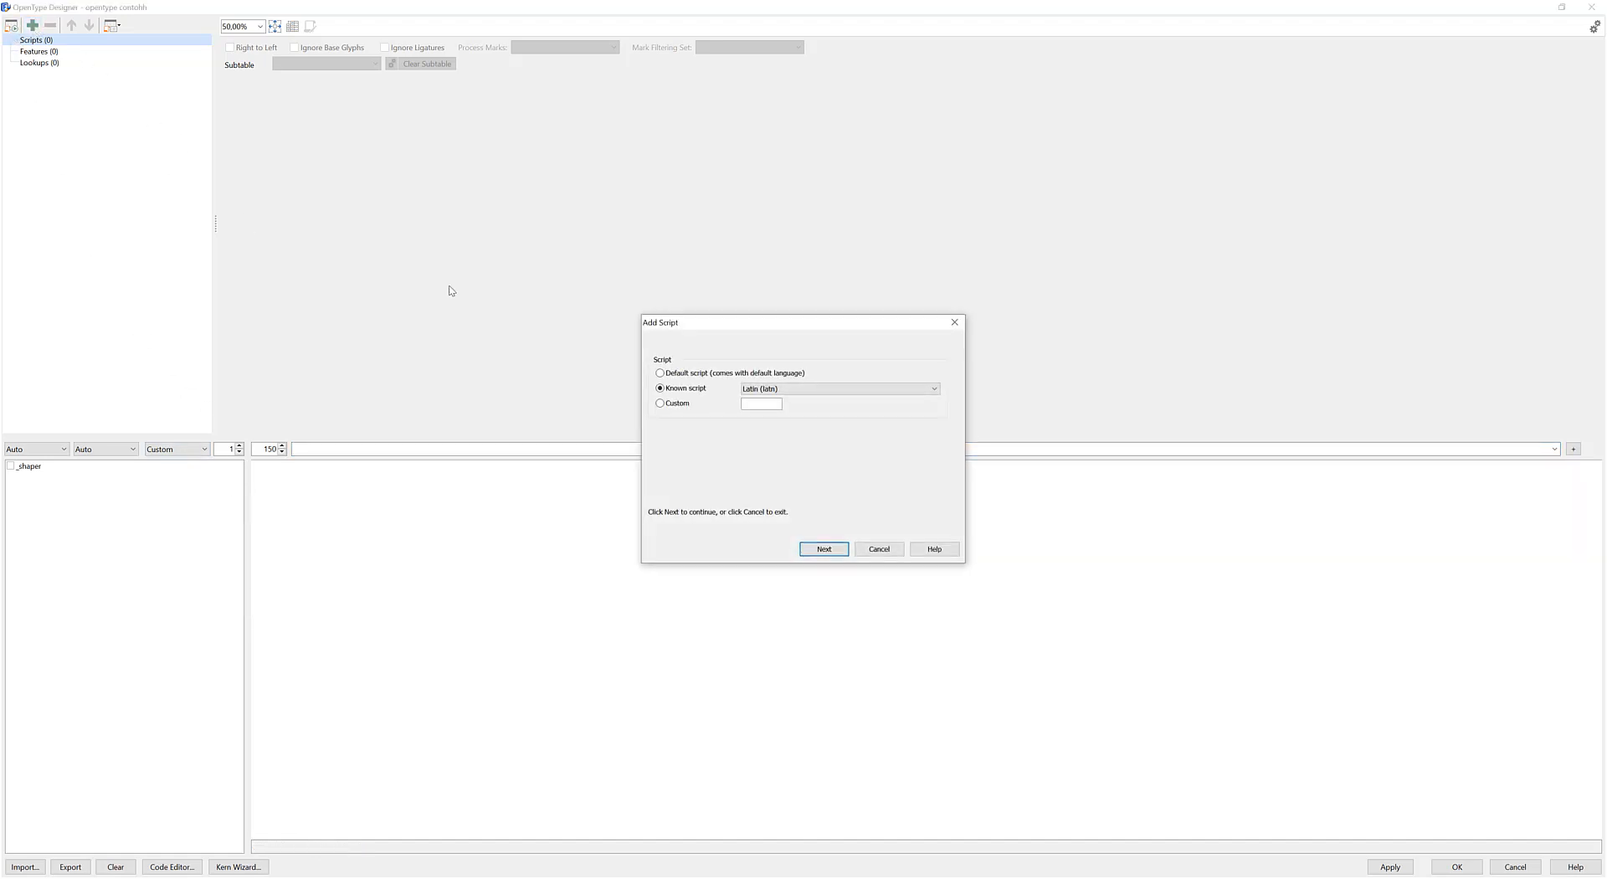
# Add the Latin (latn) script and give its default language a Kerning (kern) feature
pyautogui.click(822, 550)
pyautogui.click(820, 549)
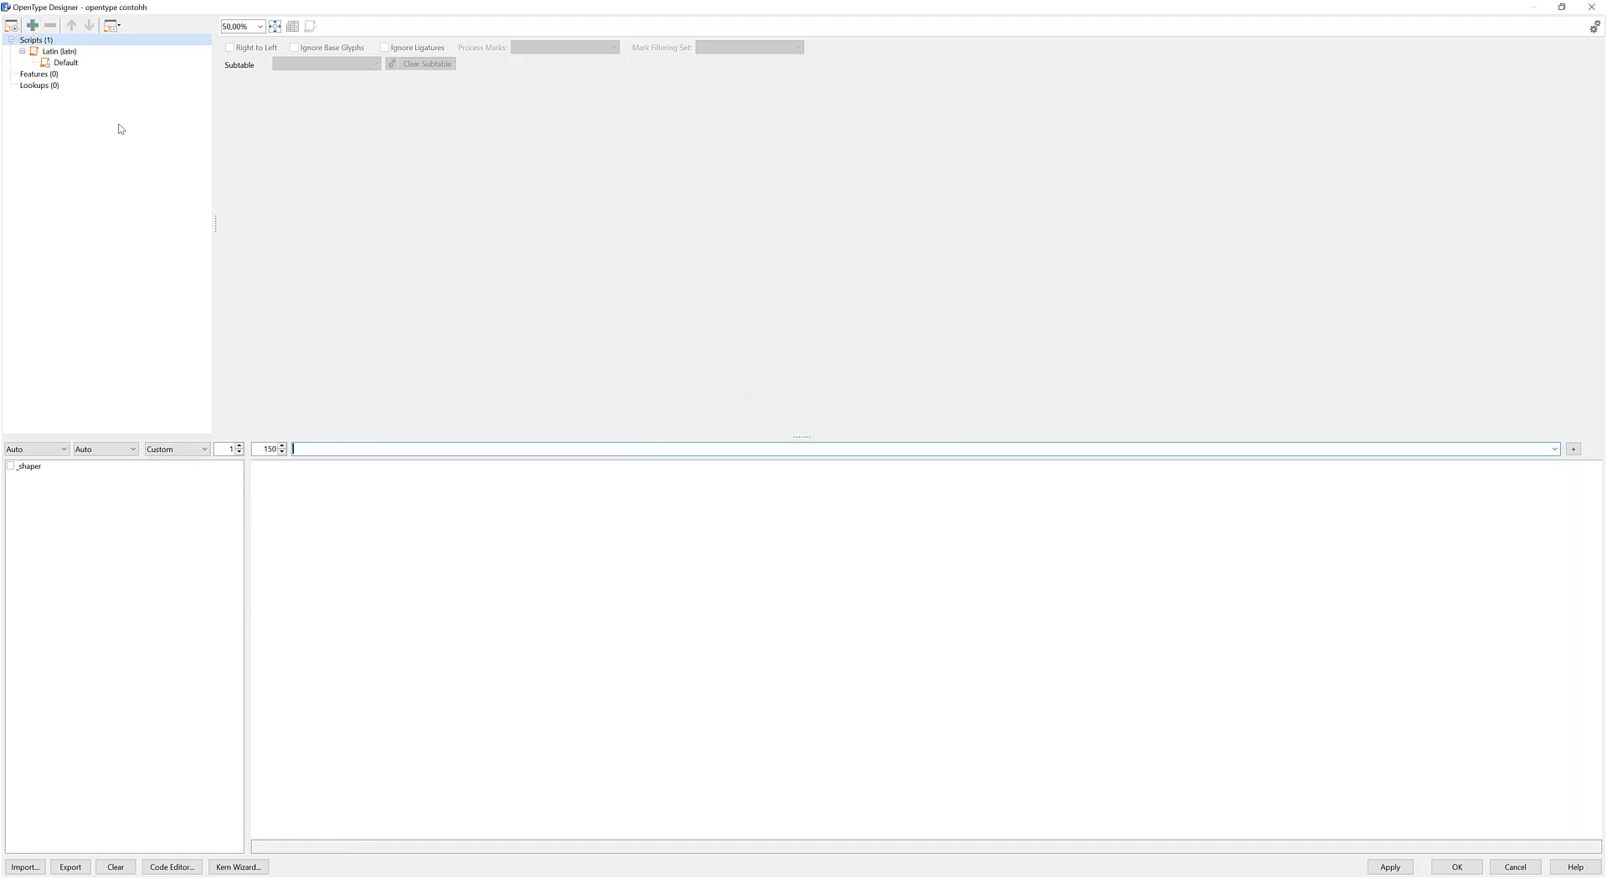
pyautogui.rightClick(74, 67)
pyautogui.click(94, 72)
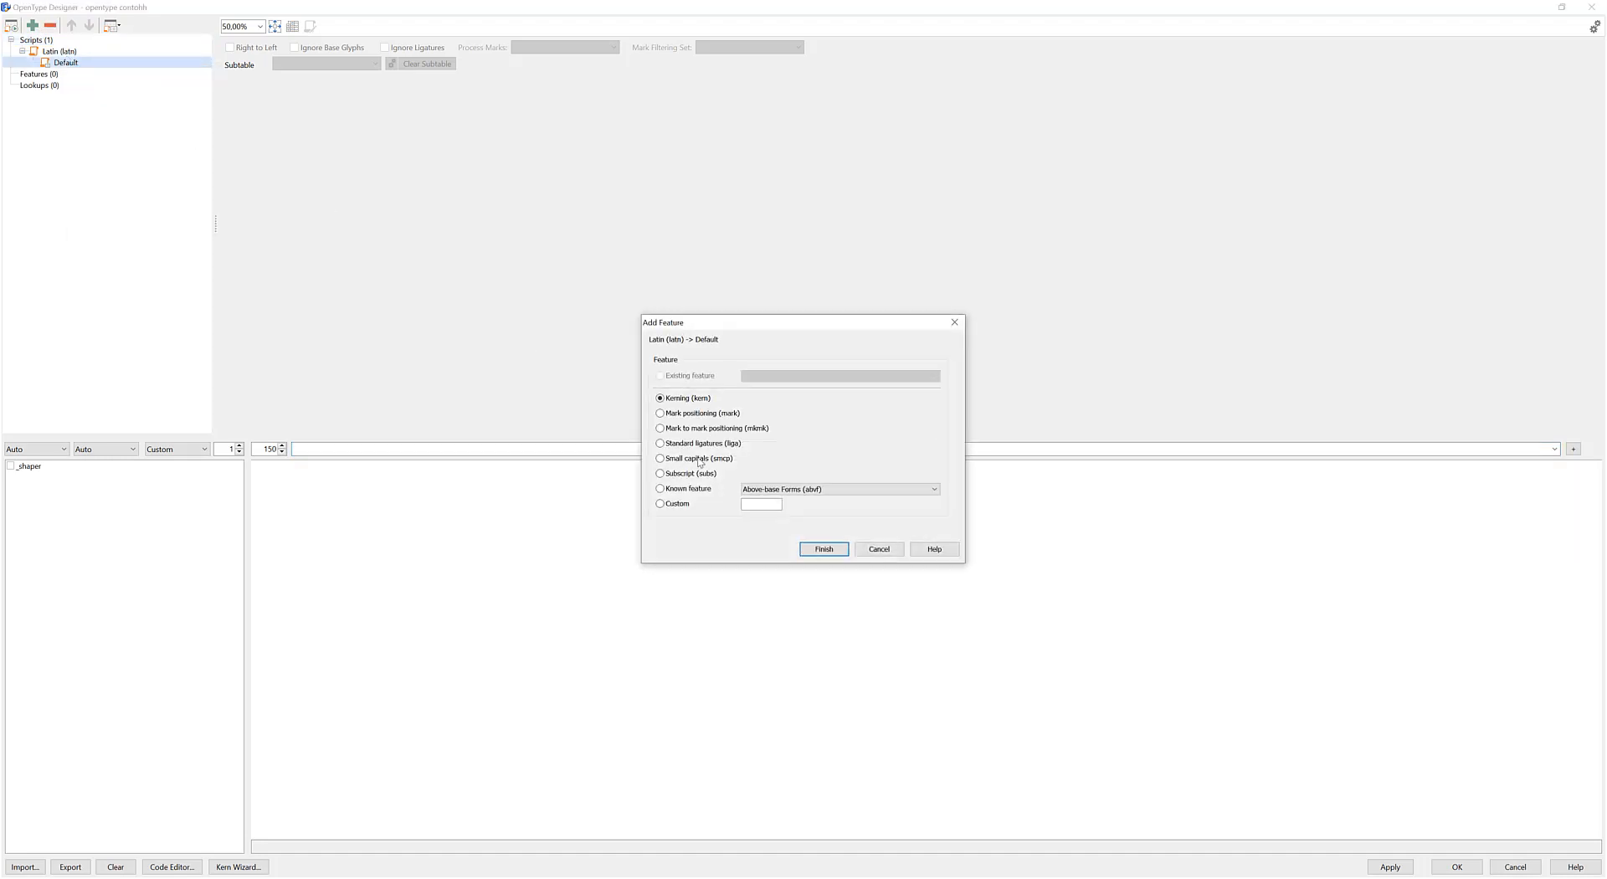
pyautogui.click(824, 549)
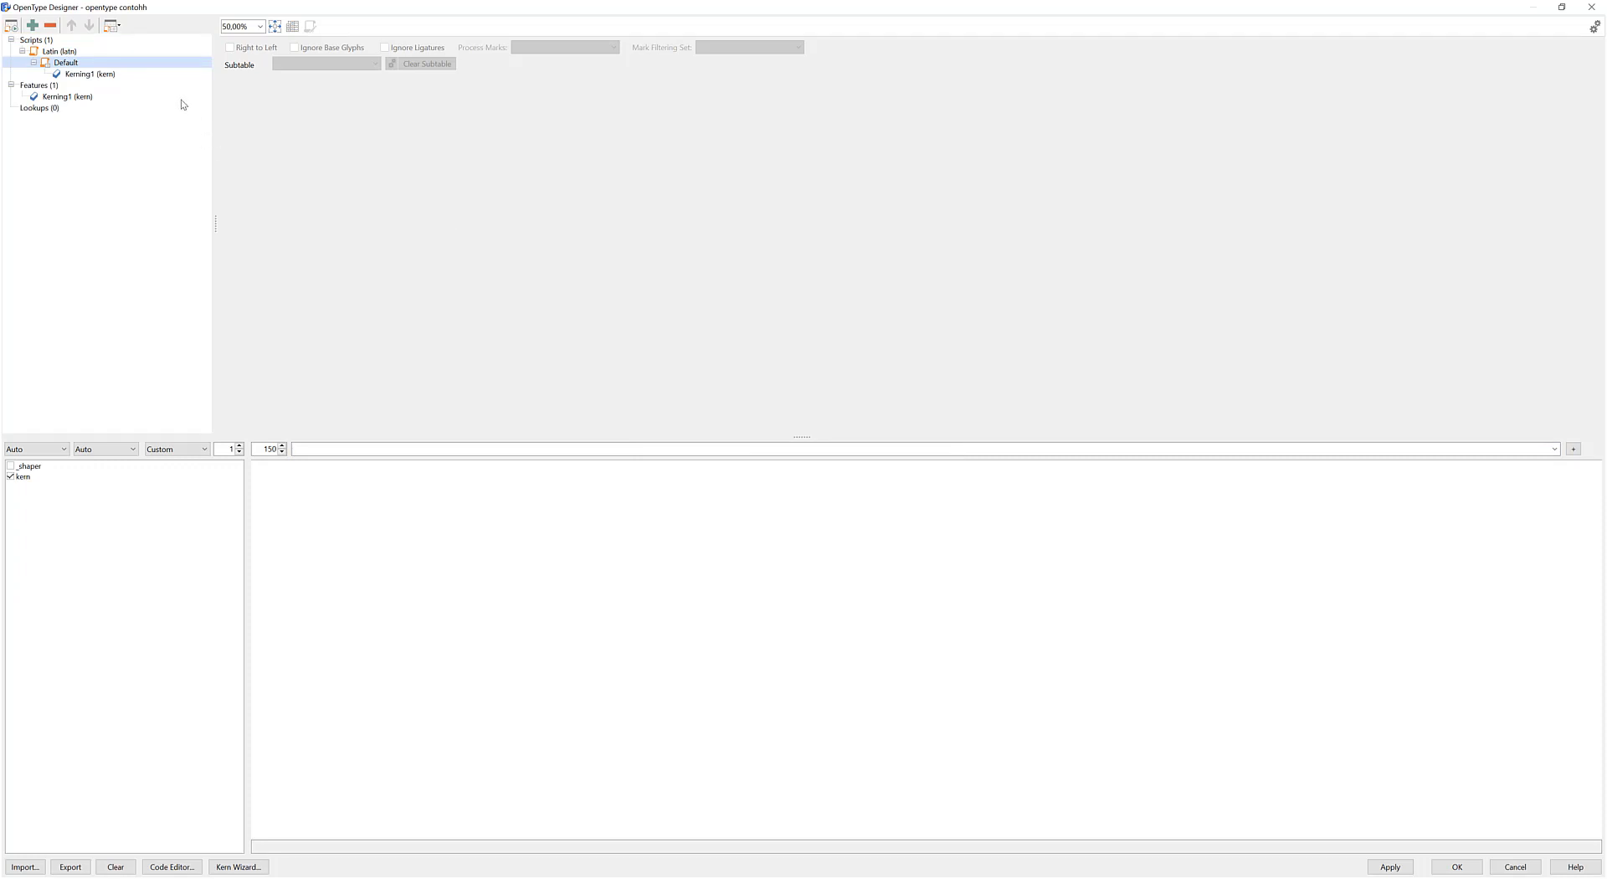
# Add a pair adjustment lookup to the kerning feature
pyautogui.rightClick(116, 80)
pyautogui.click(130, 86)
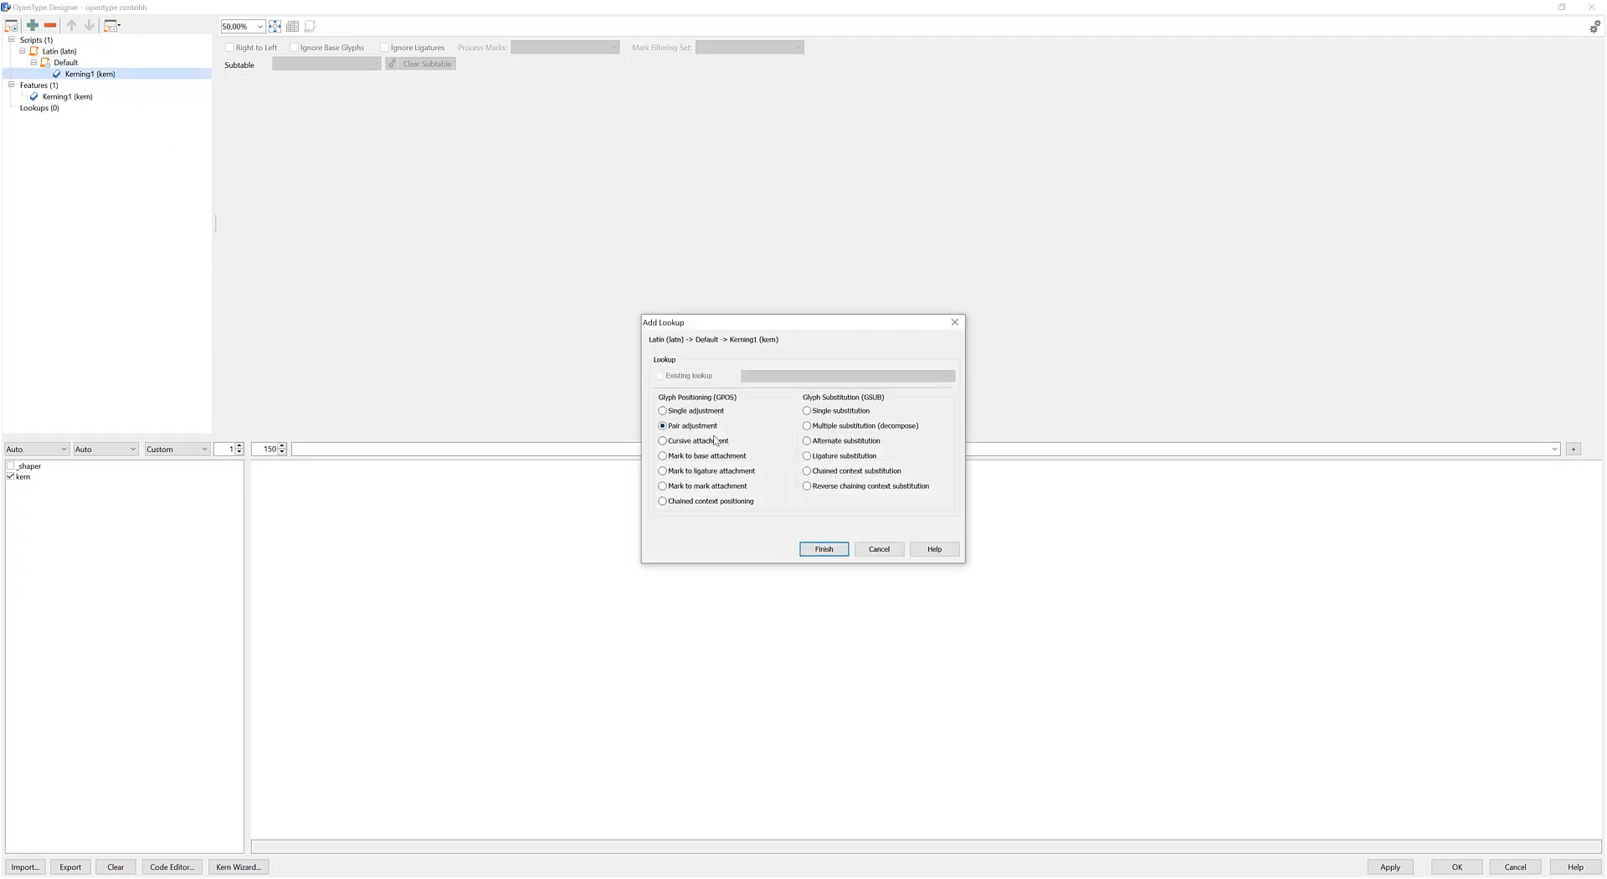
pyautogui.click(823, 549)
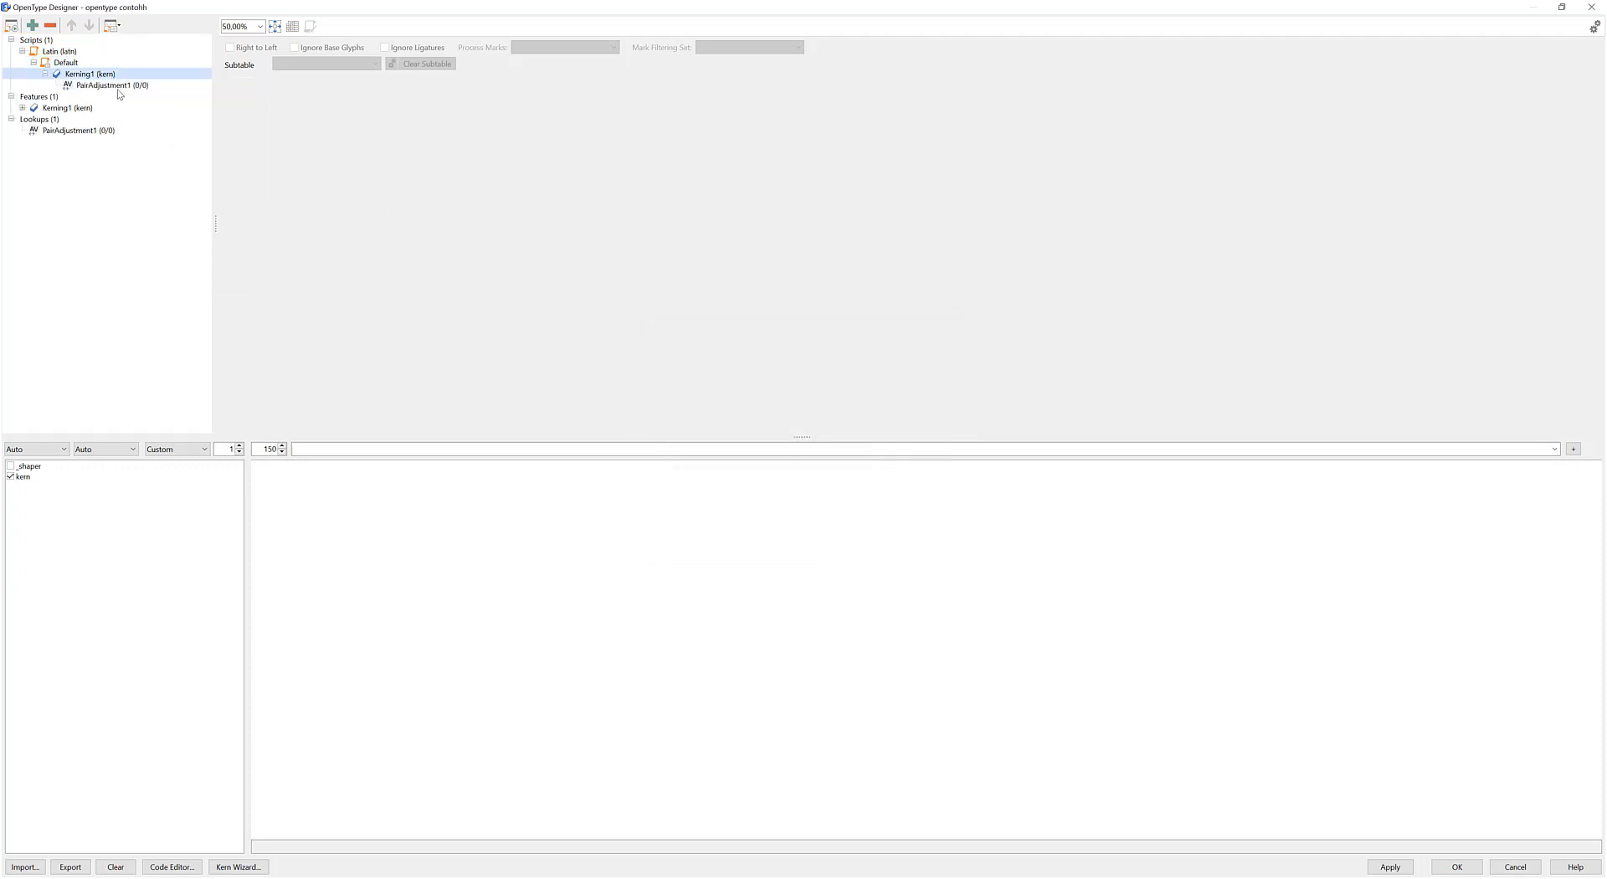
# Add a Standard ligatures (liga) feature with a ligature substitution lookup under the Latin default language
pyautogui.rightClick(75, 65)
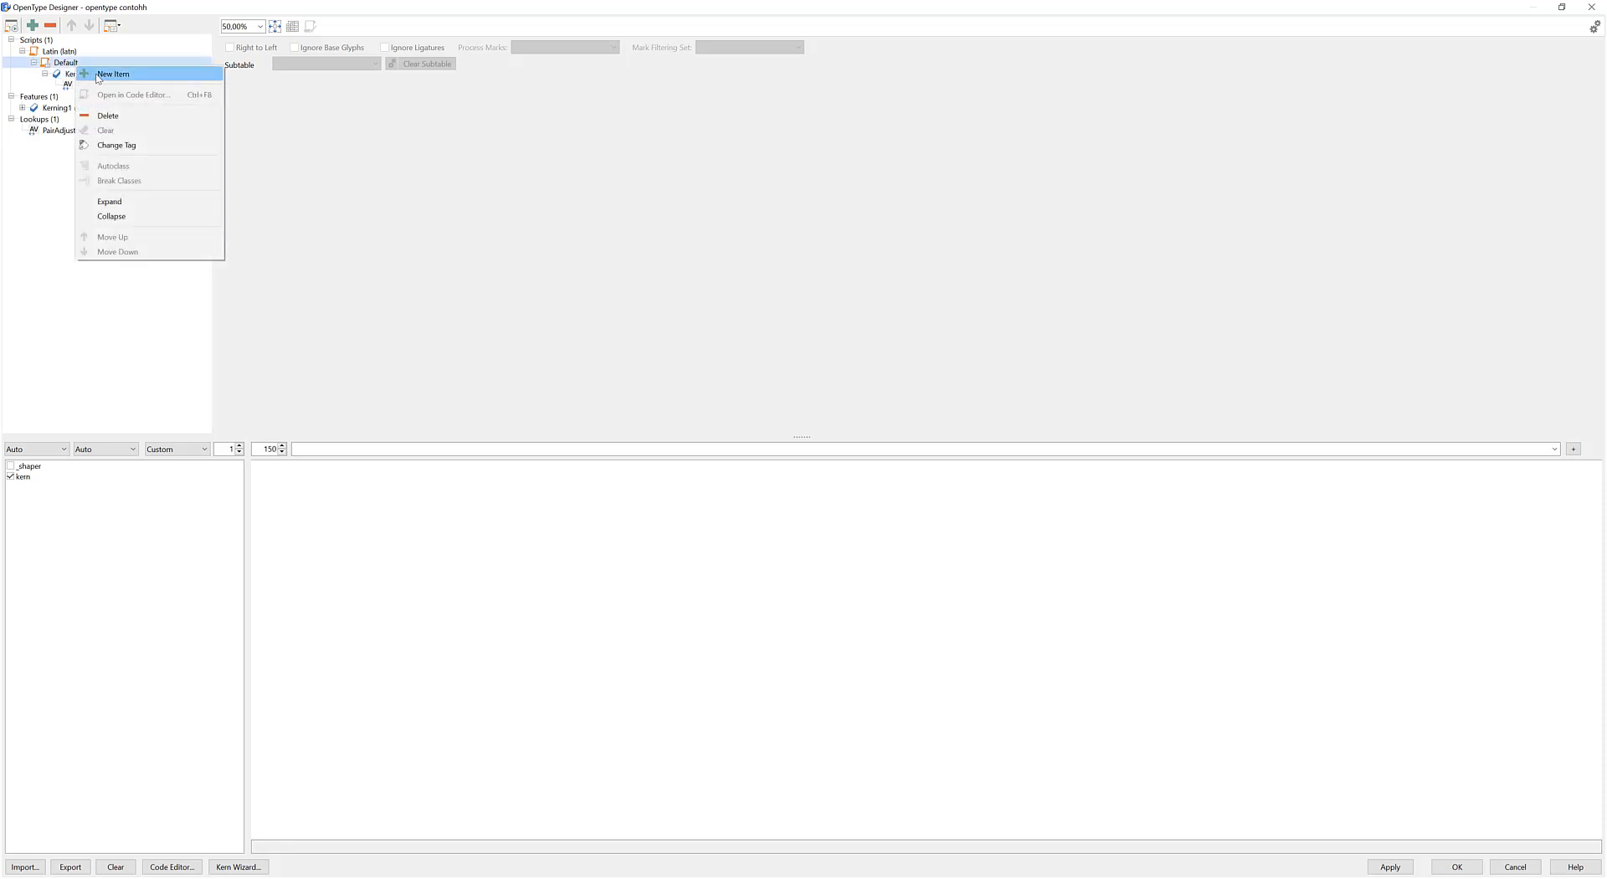
pyautogui.click(357, 208)
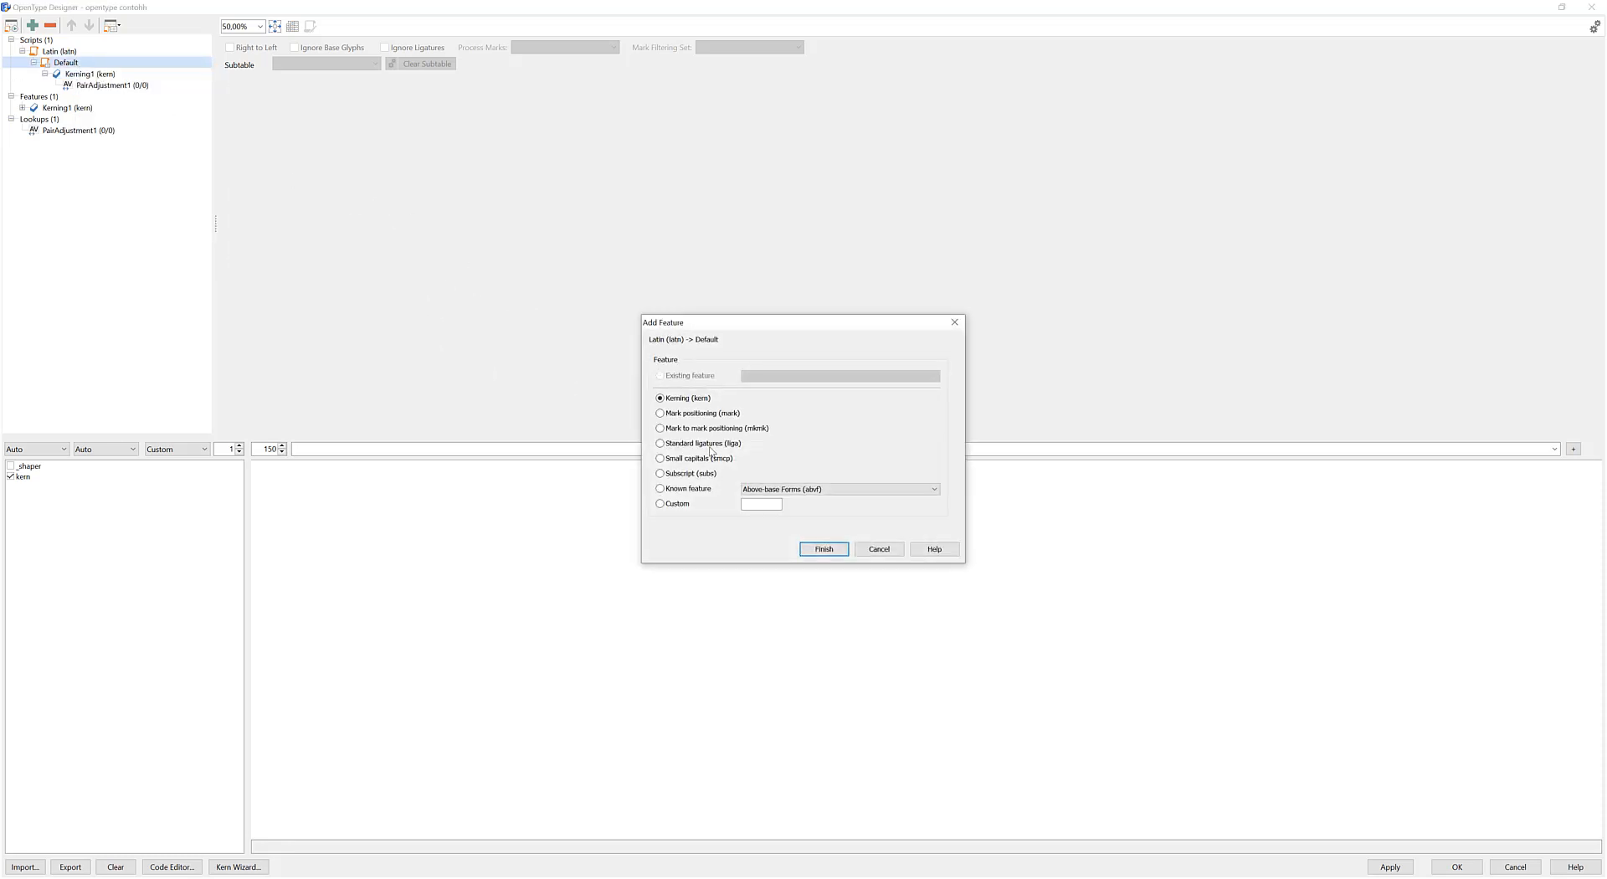
pyautogui.click(660, 443)
pyautogui.click(845, 545)
pyautogui.rightClick(108, 100)
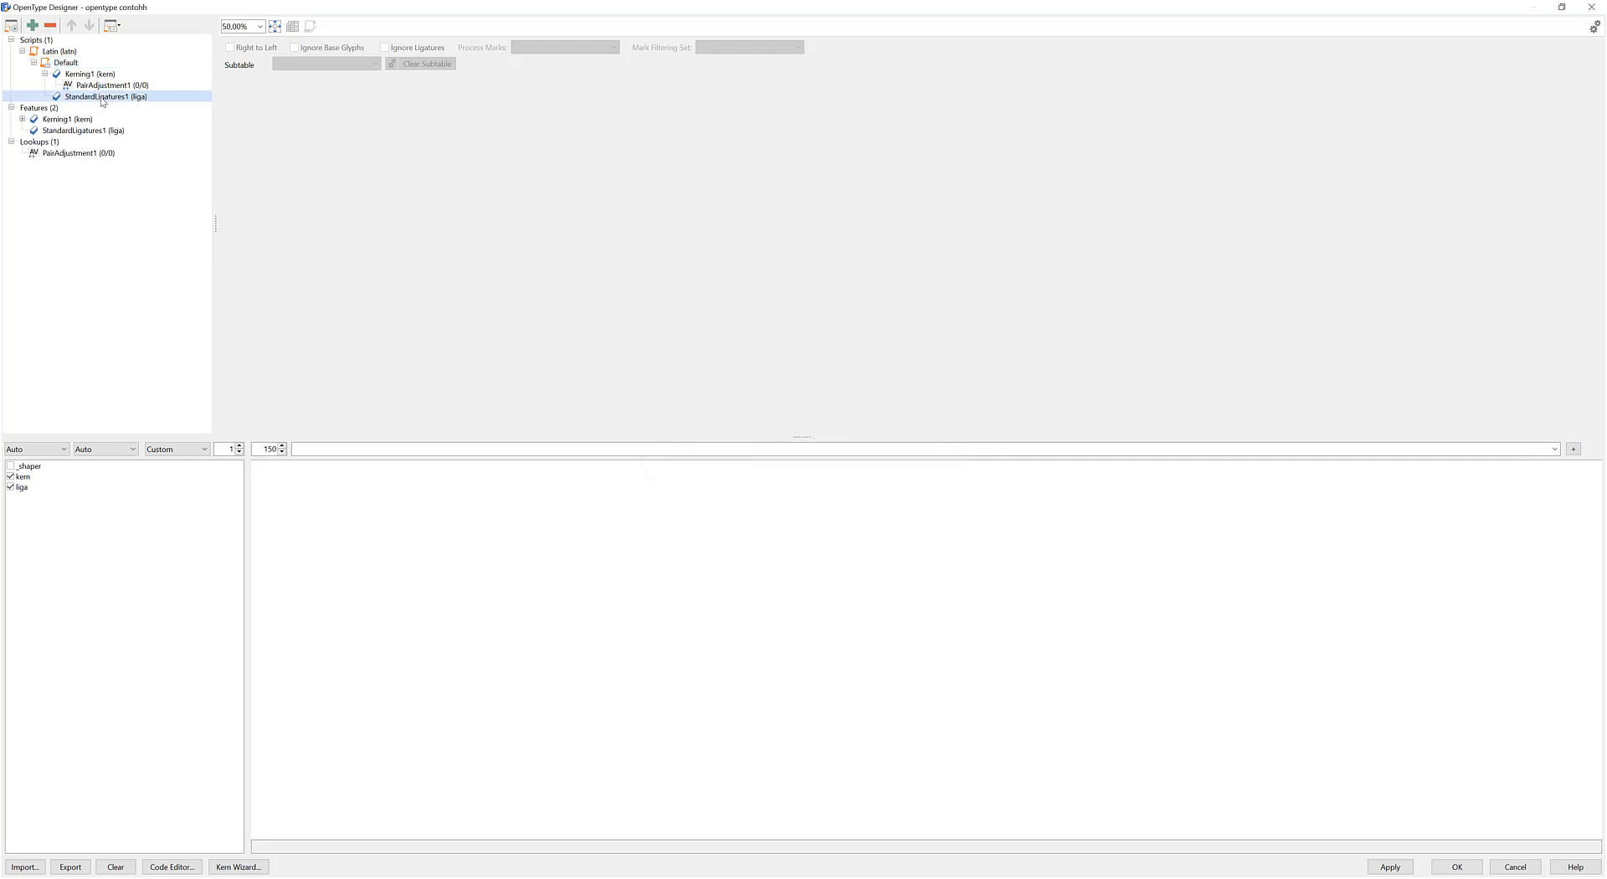
pyautogui.click(111, 105)
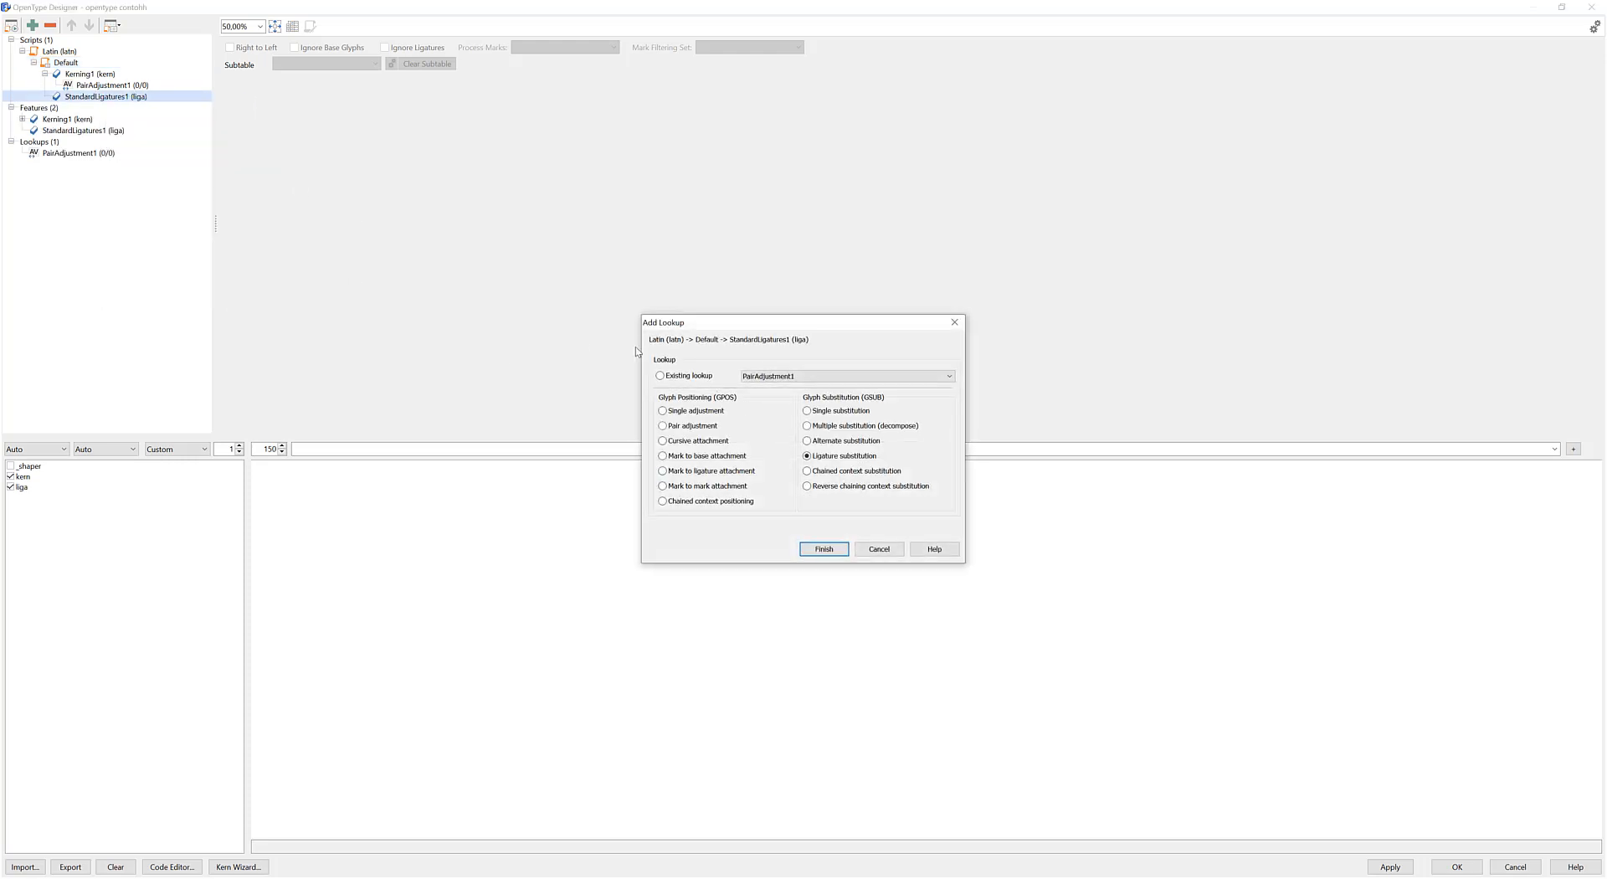
pyautogui.click(825, 551)
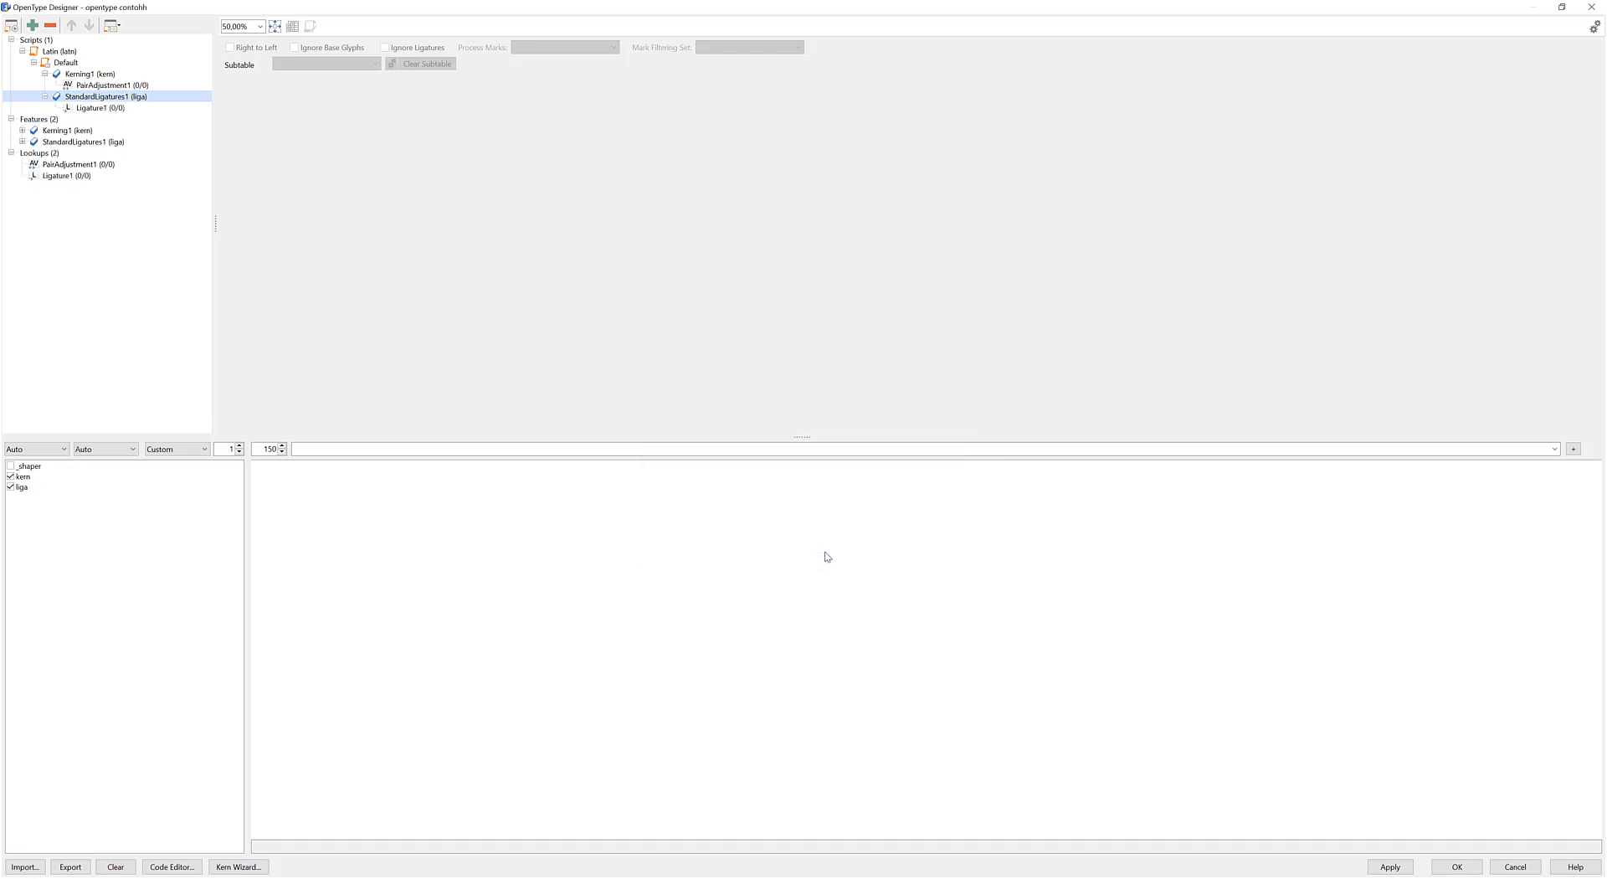
# Add a substitution to the ligature lookup that replaces the input t t with the output glyph t_t
pyautogui.click(107, 108)
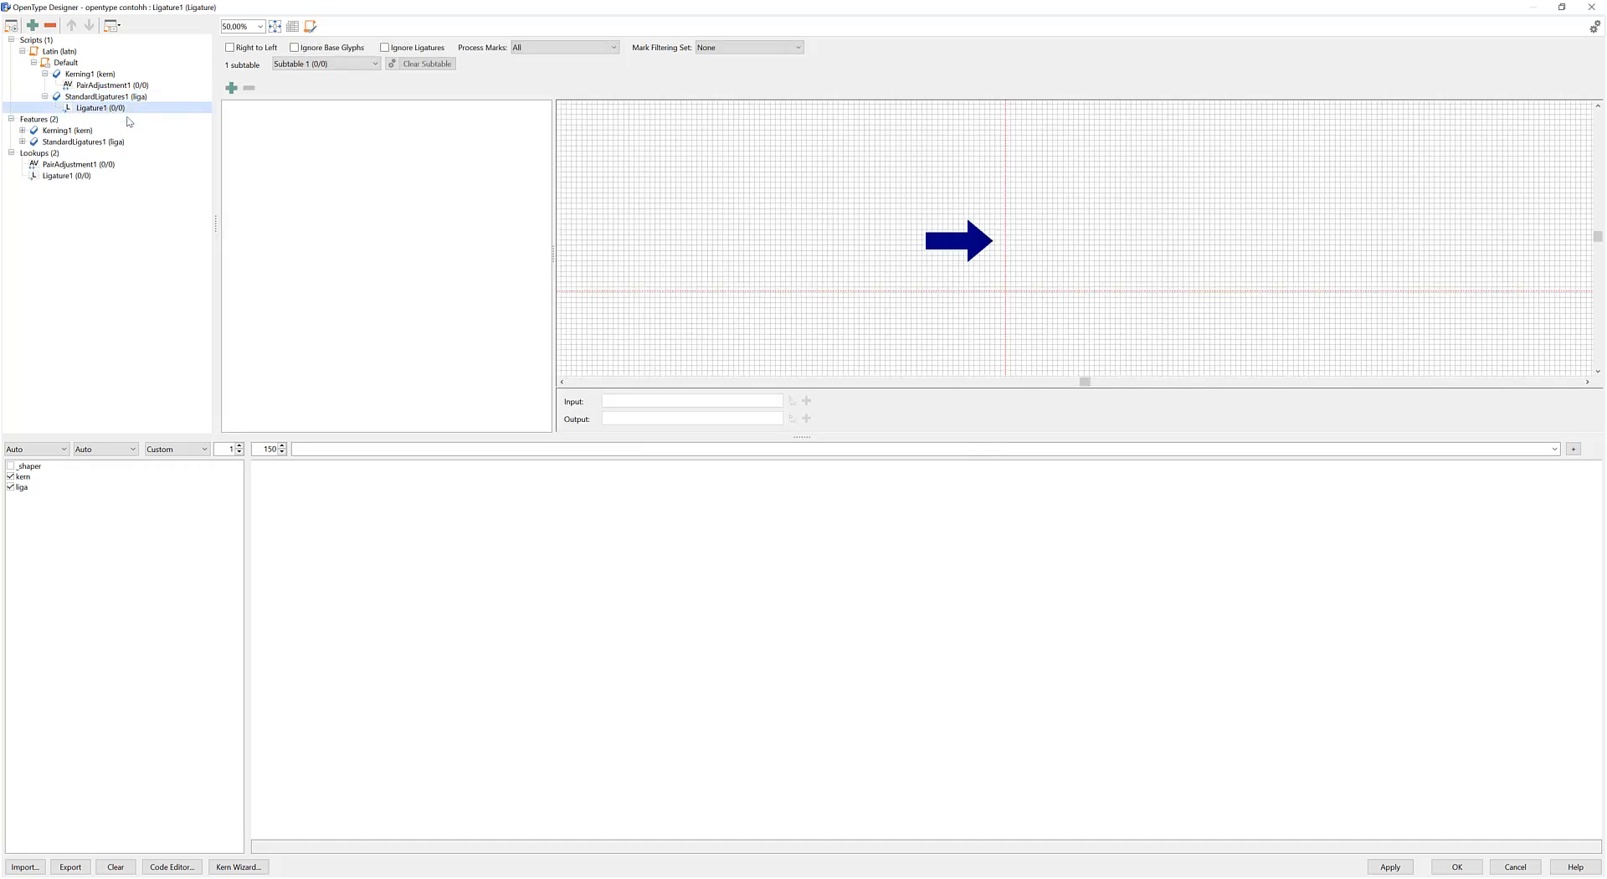
pyautogui.click(231, 87)
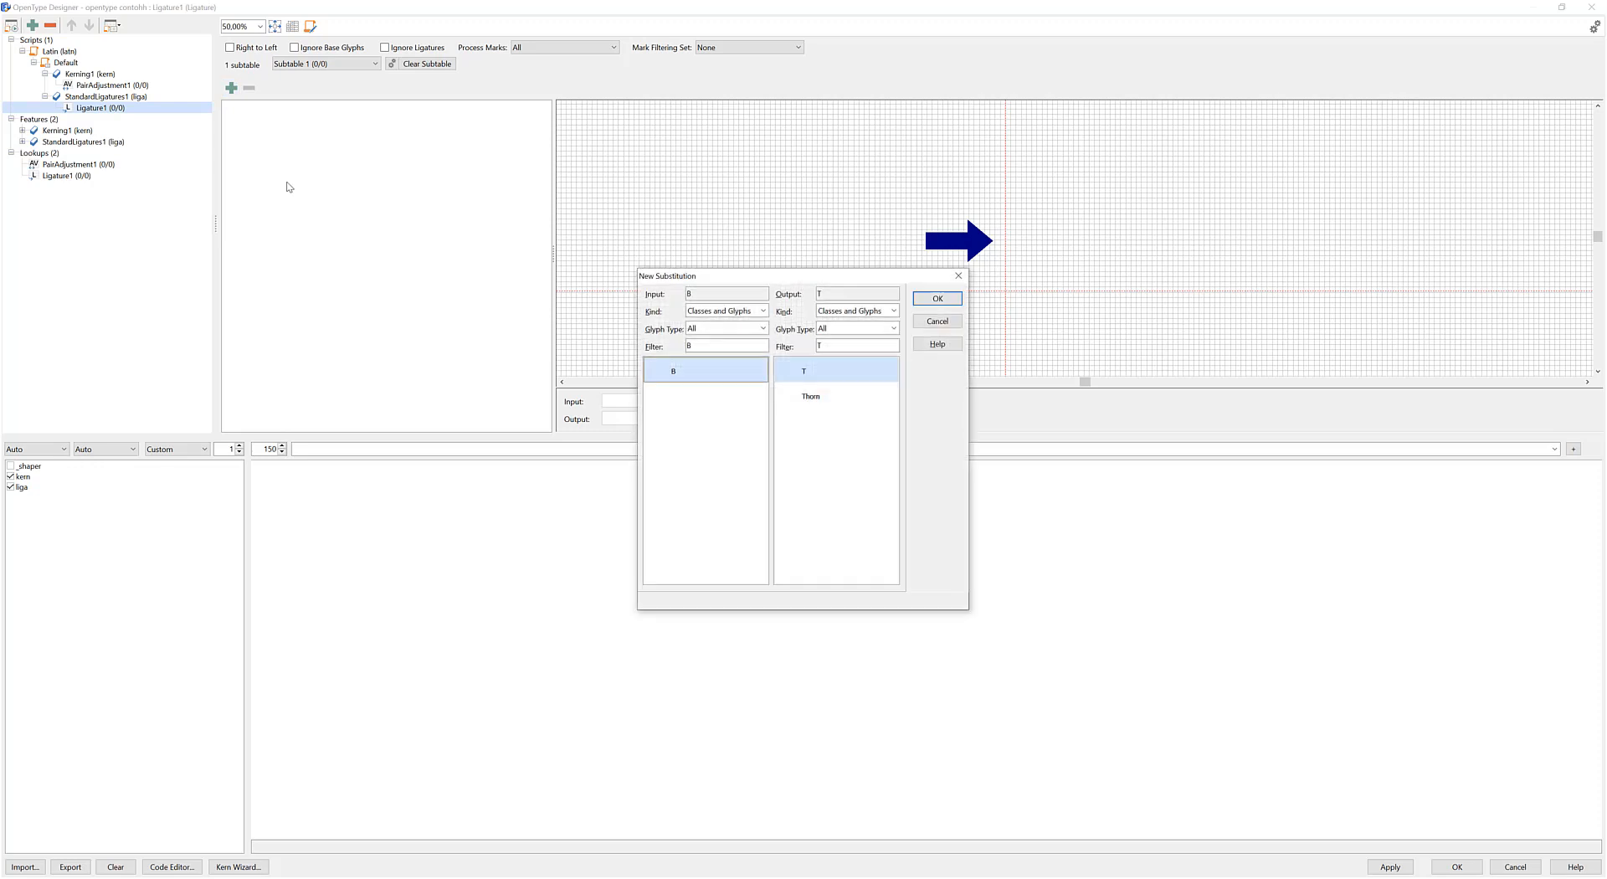
pyautogui.click(937, 299)
pyautogui.doubleClick(616, 405)
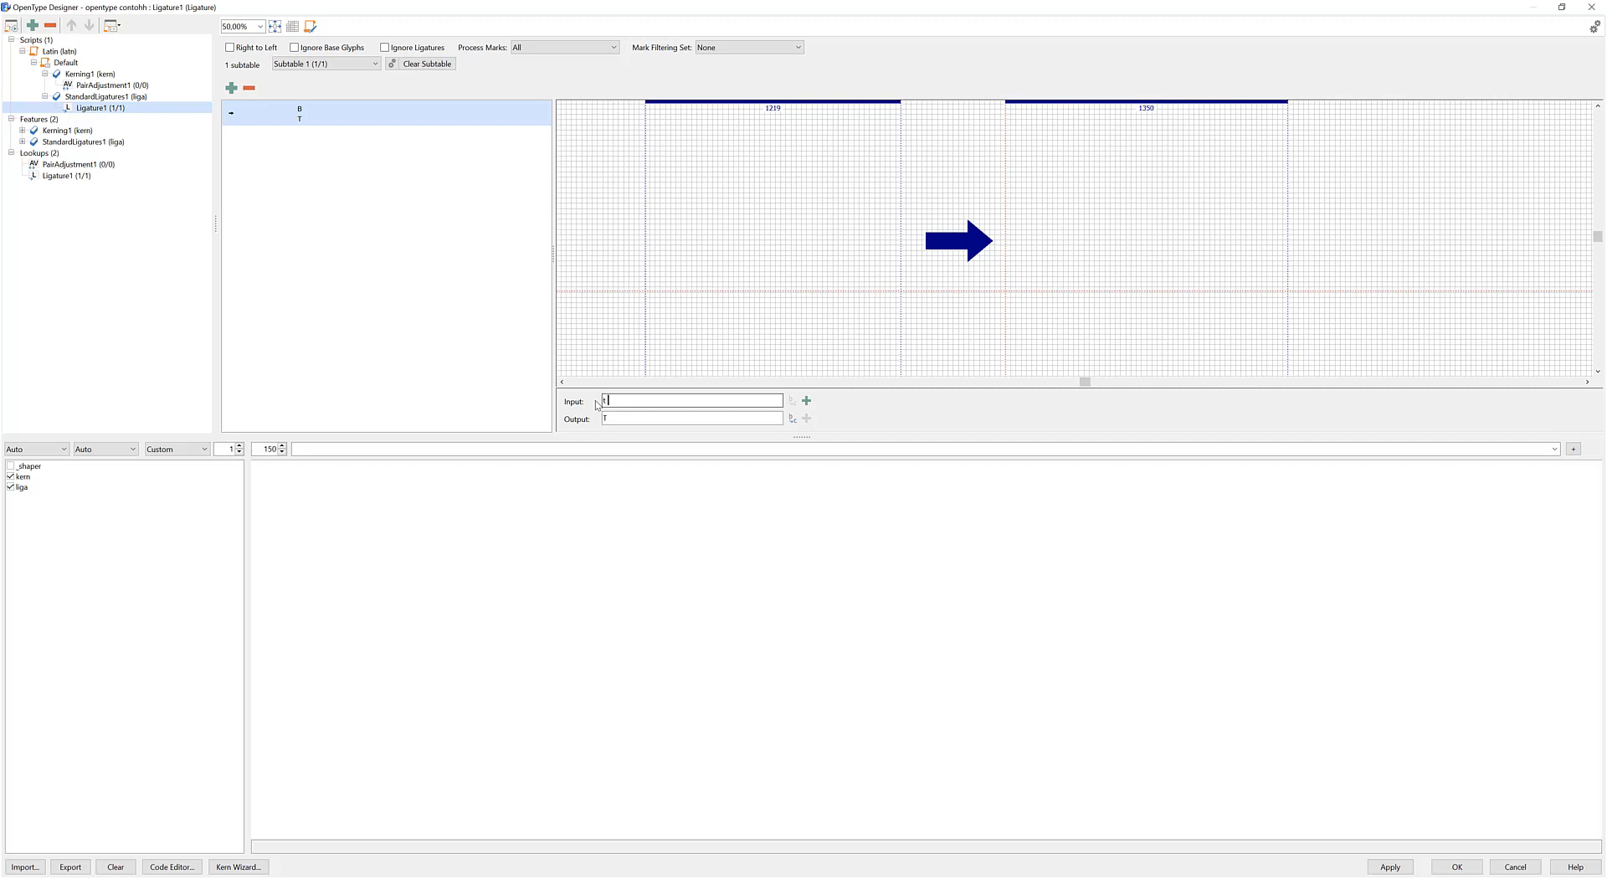
pyautogui.doubleClick(600, 419)
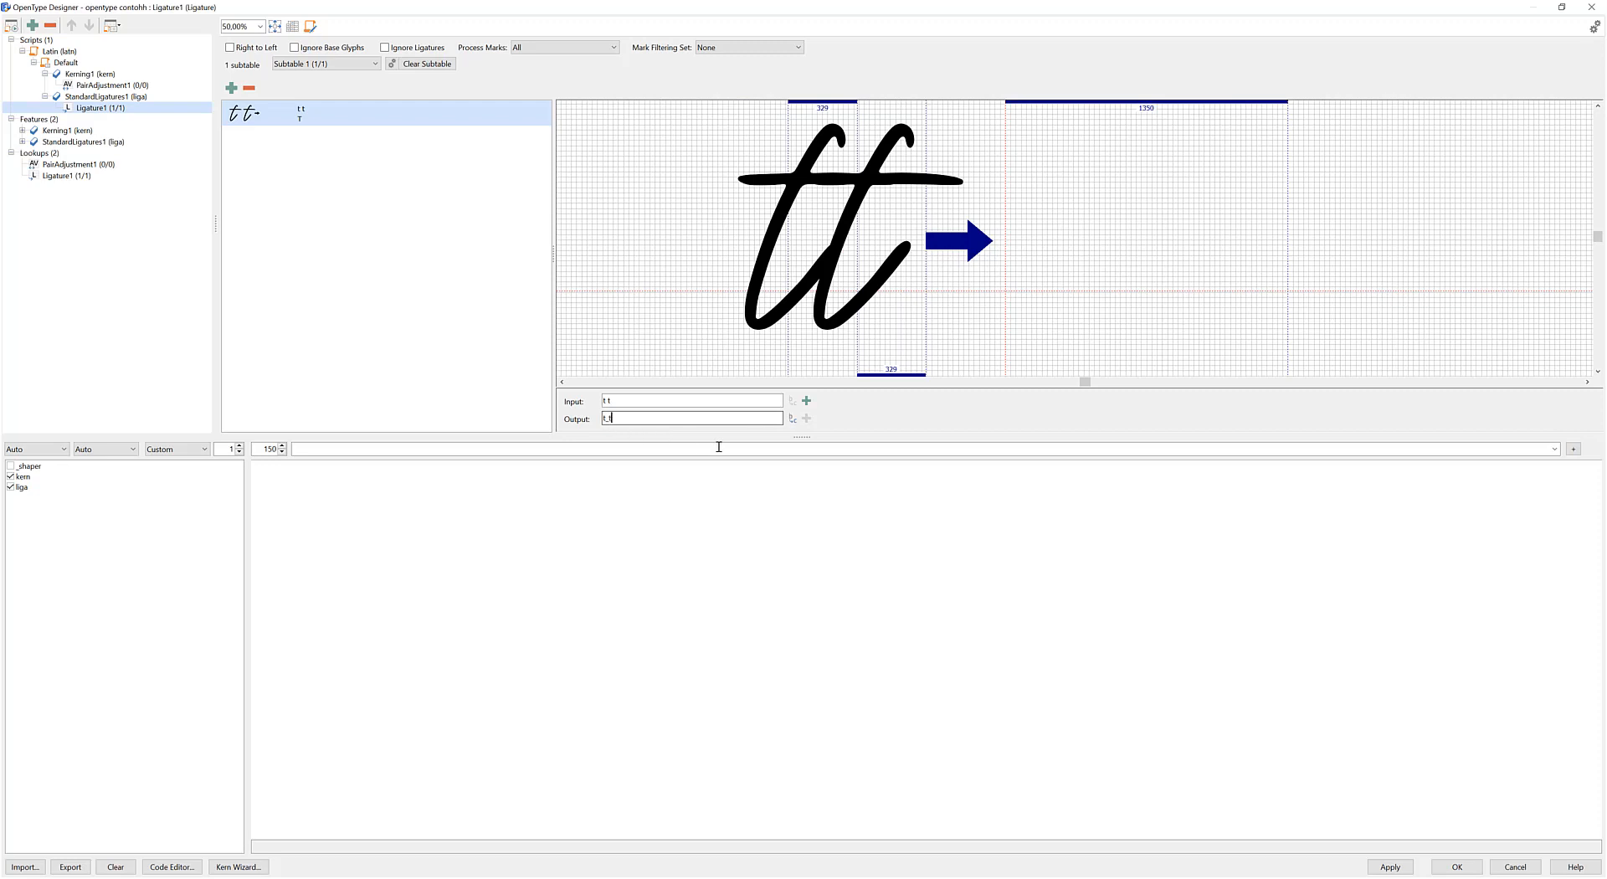
pyautogui.click(874, 639)
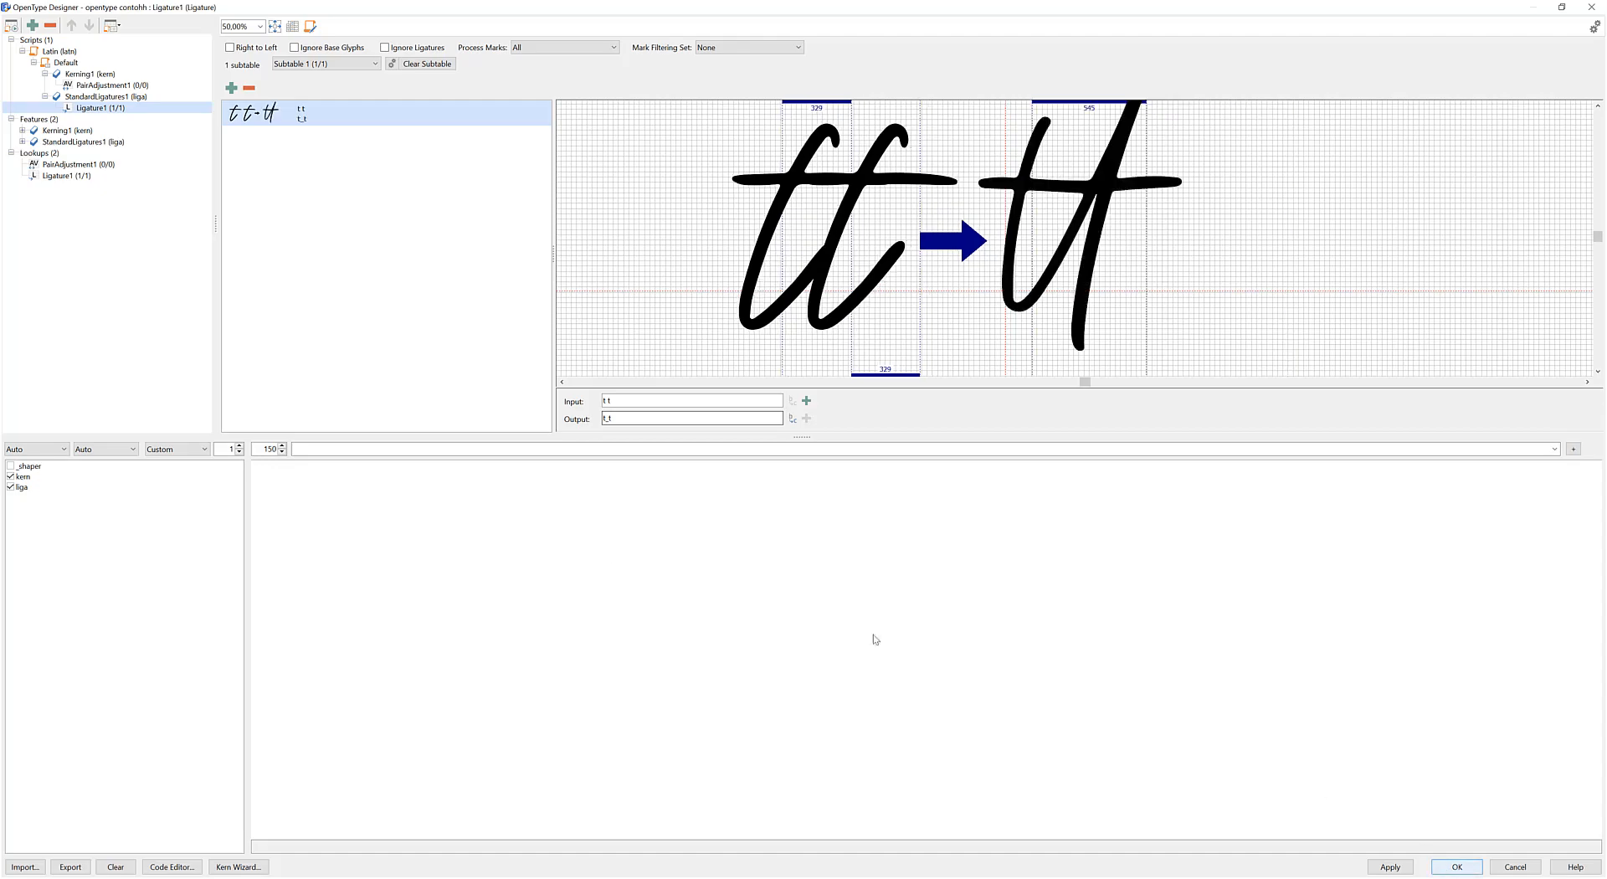
pyautogui.press('Return')
# Turn off the liga feature in the preview and preview the word "better" without ligatures
pyautogui.click(351, 230)
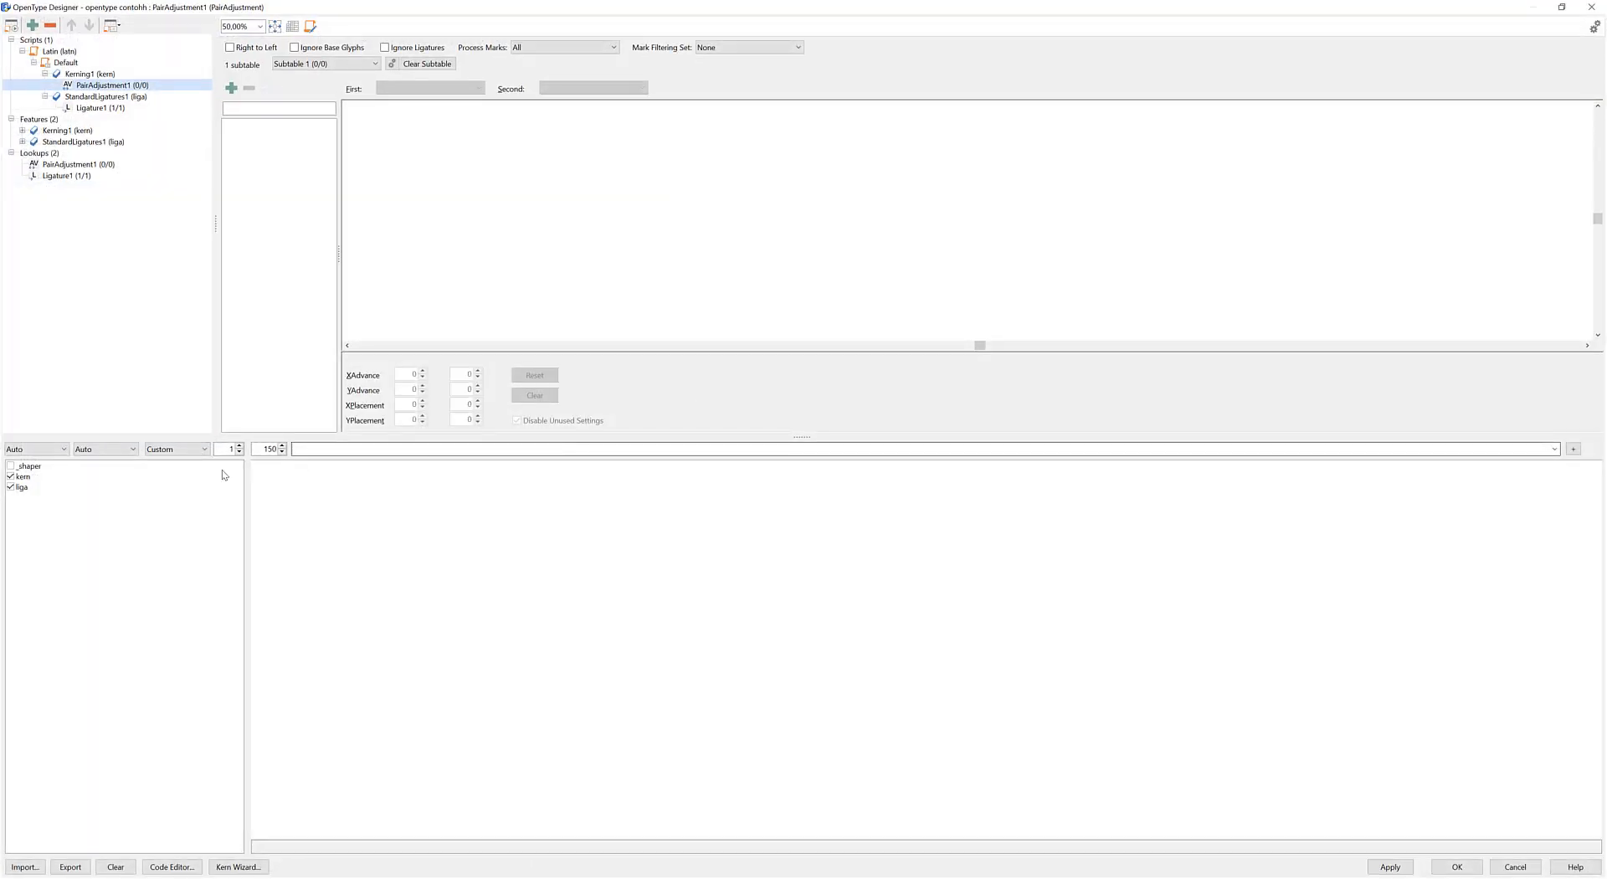
pyautogui.click(11, 487)
pyautogui.click(355, 449)
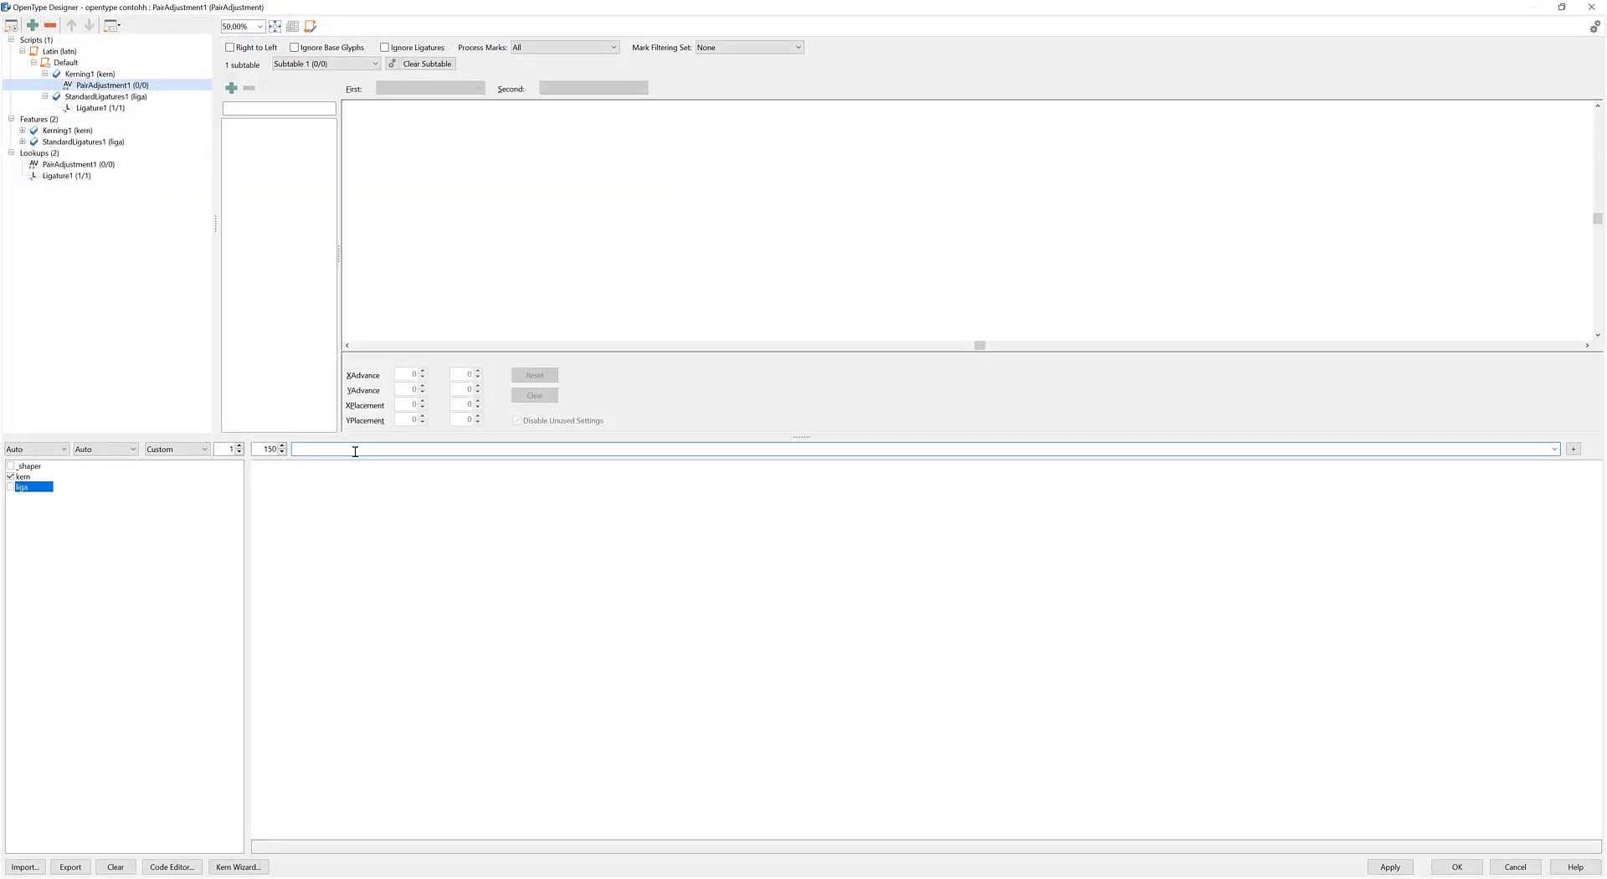
pyautogui.write('better')
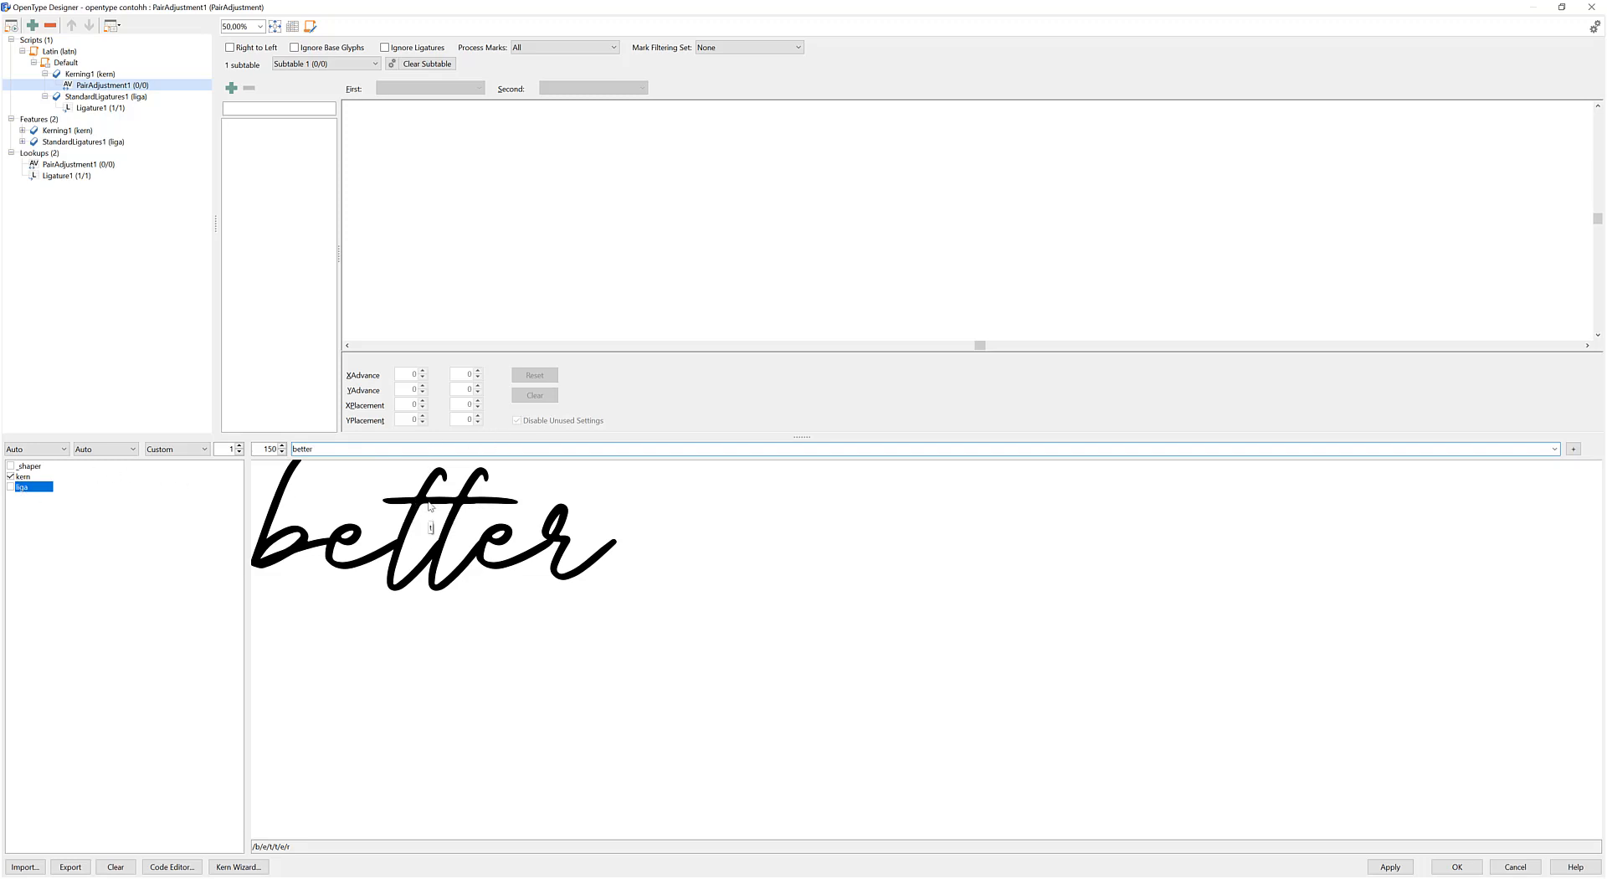
# Turn the liga feature back on in the preview of the word "better"
pyautogui.click(10, 488)
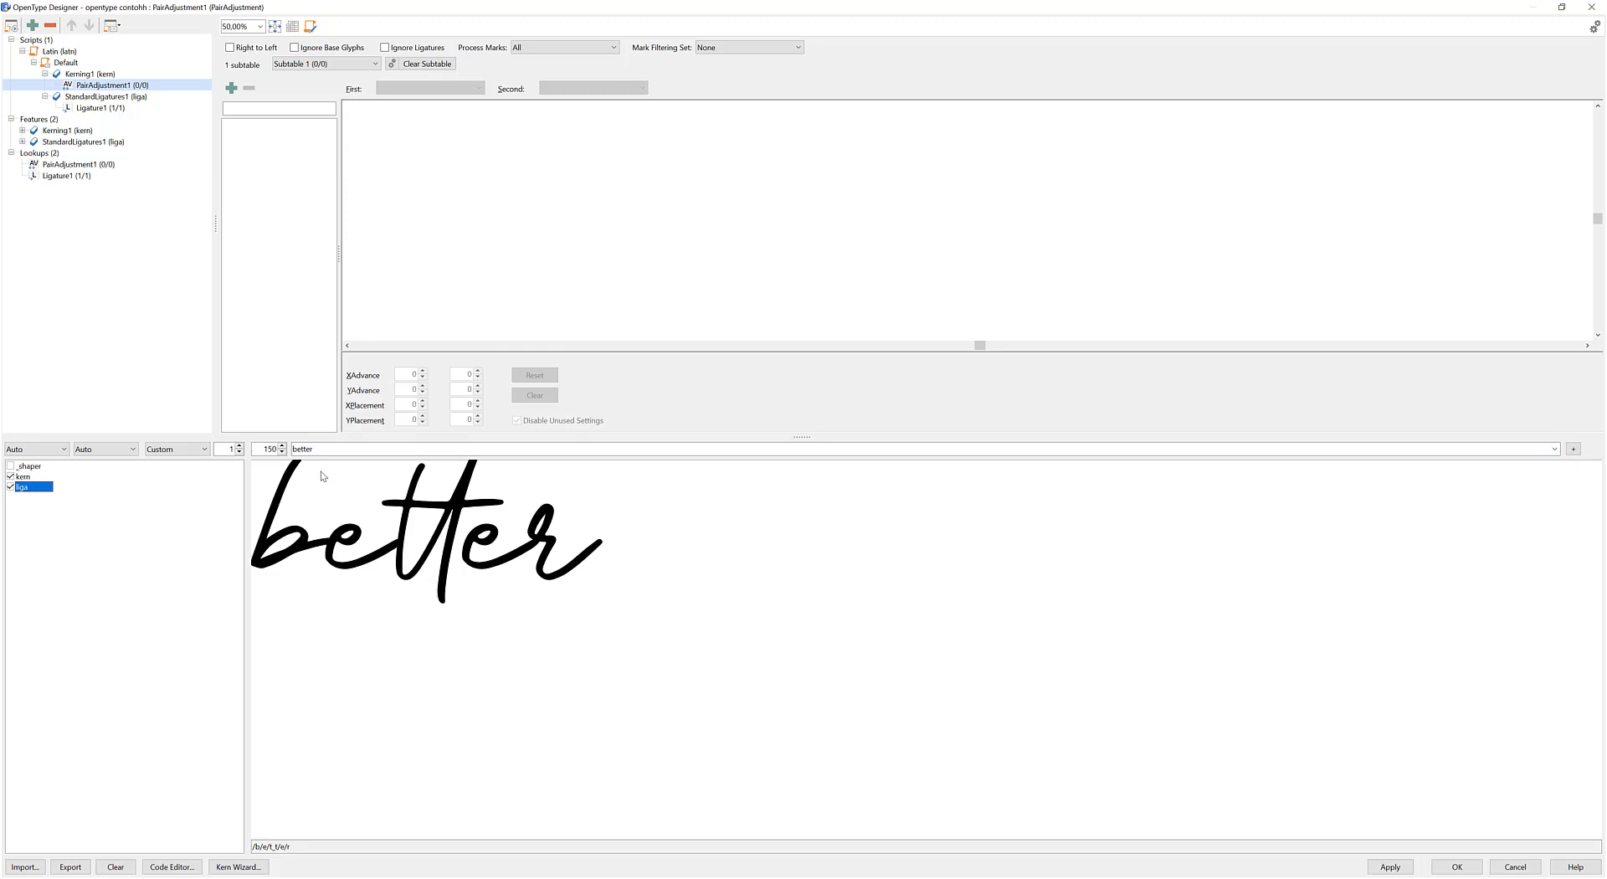
pyautogui.rightClick(112, 110)
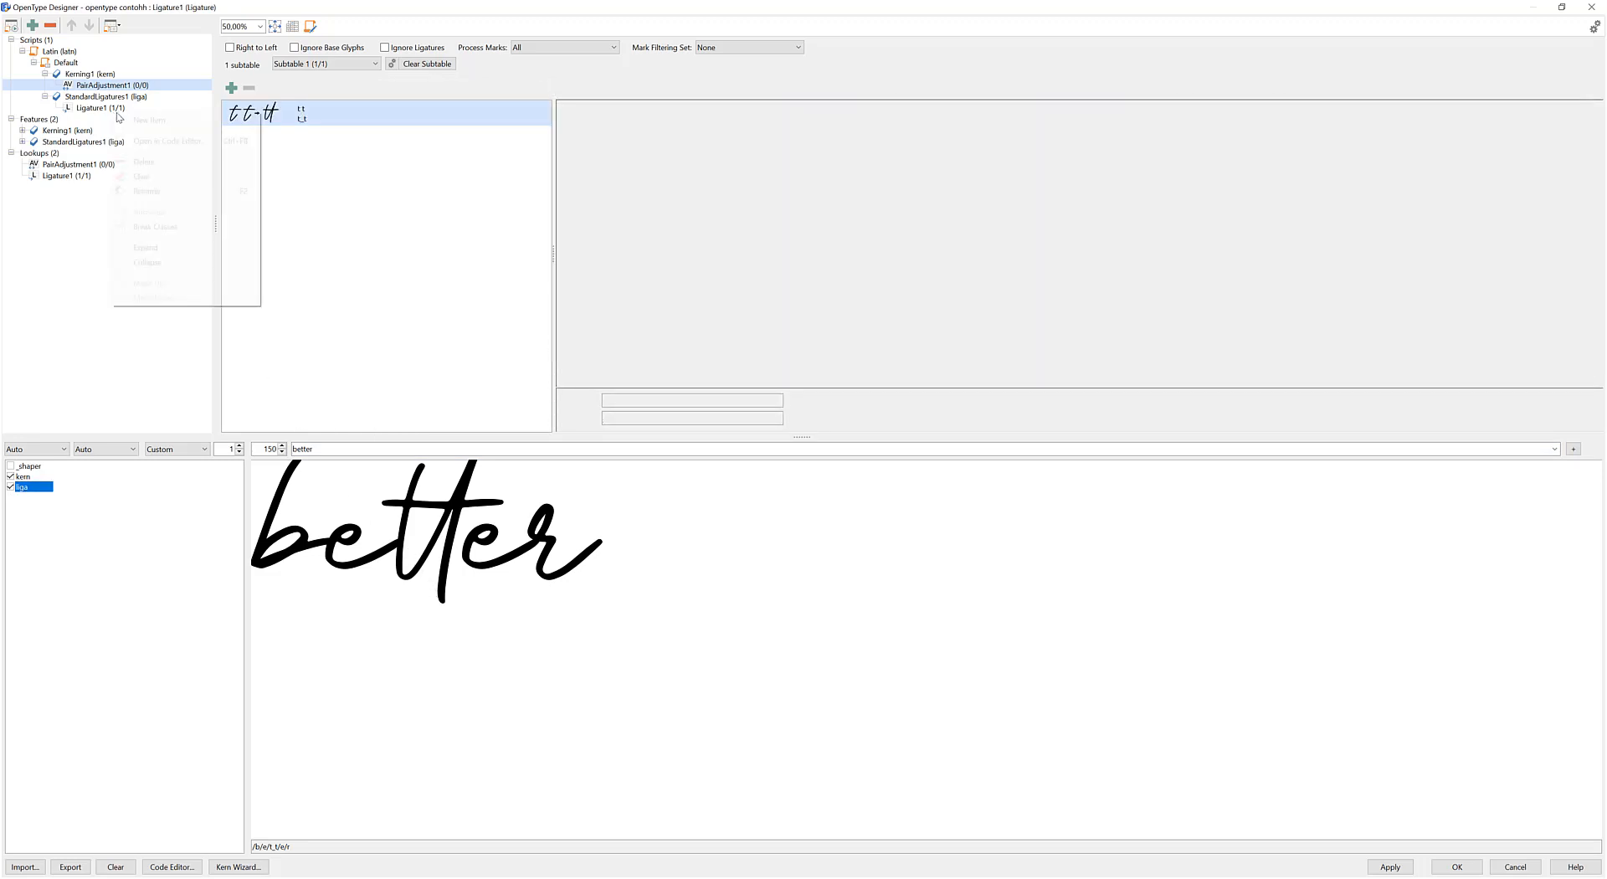
pyautogui.click(95, 107)
pyautogui.click(95, 98)
pyautogui.rightClick(95, 98)
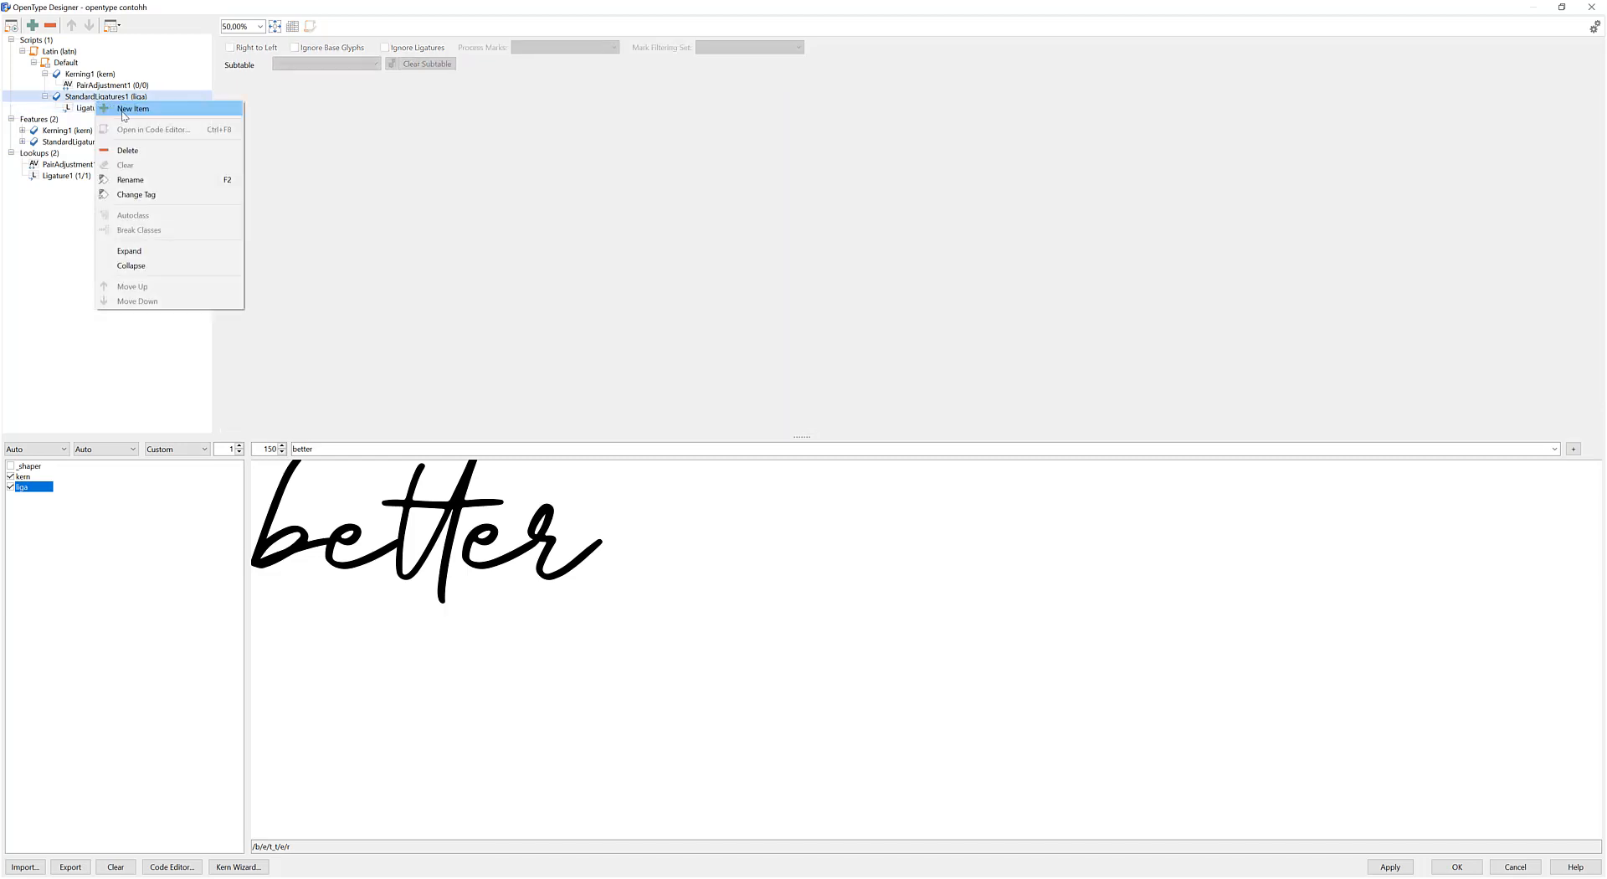
pyautogui.click(242, 146)
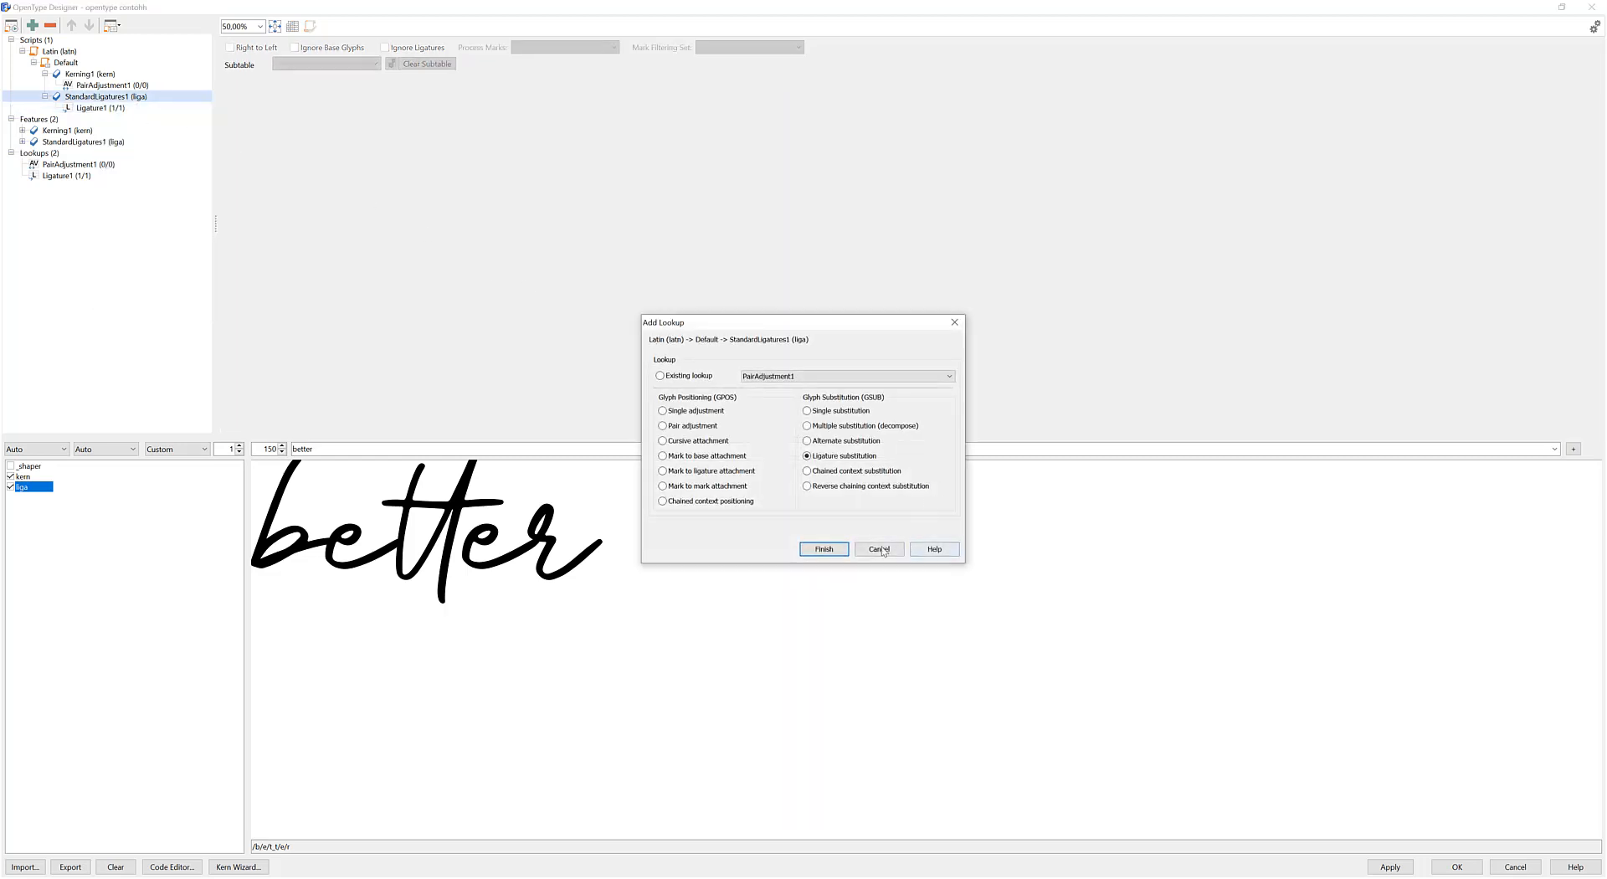
pyautogui.click(823, 547)
# Add a second substitution to the ligature lookup that replaces the input e e with the output glyph e_e, and apply the changes
pyautogui.click(114, 109)
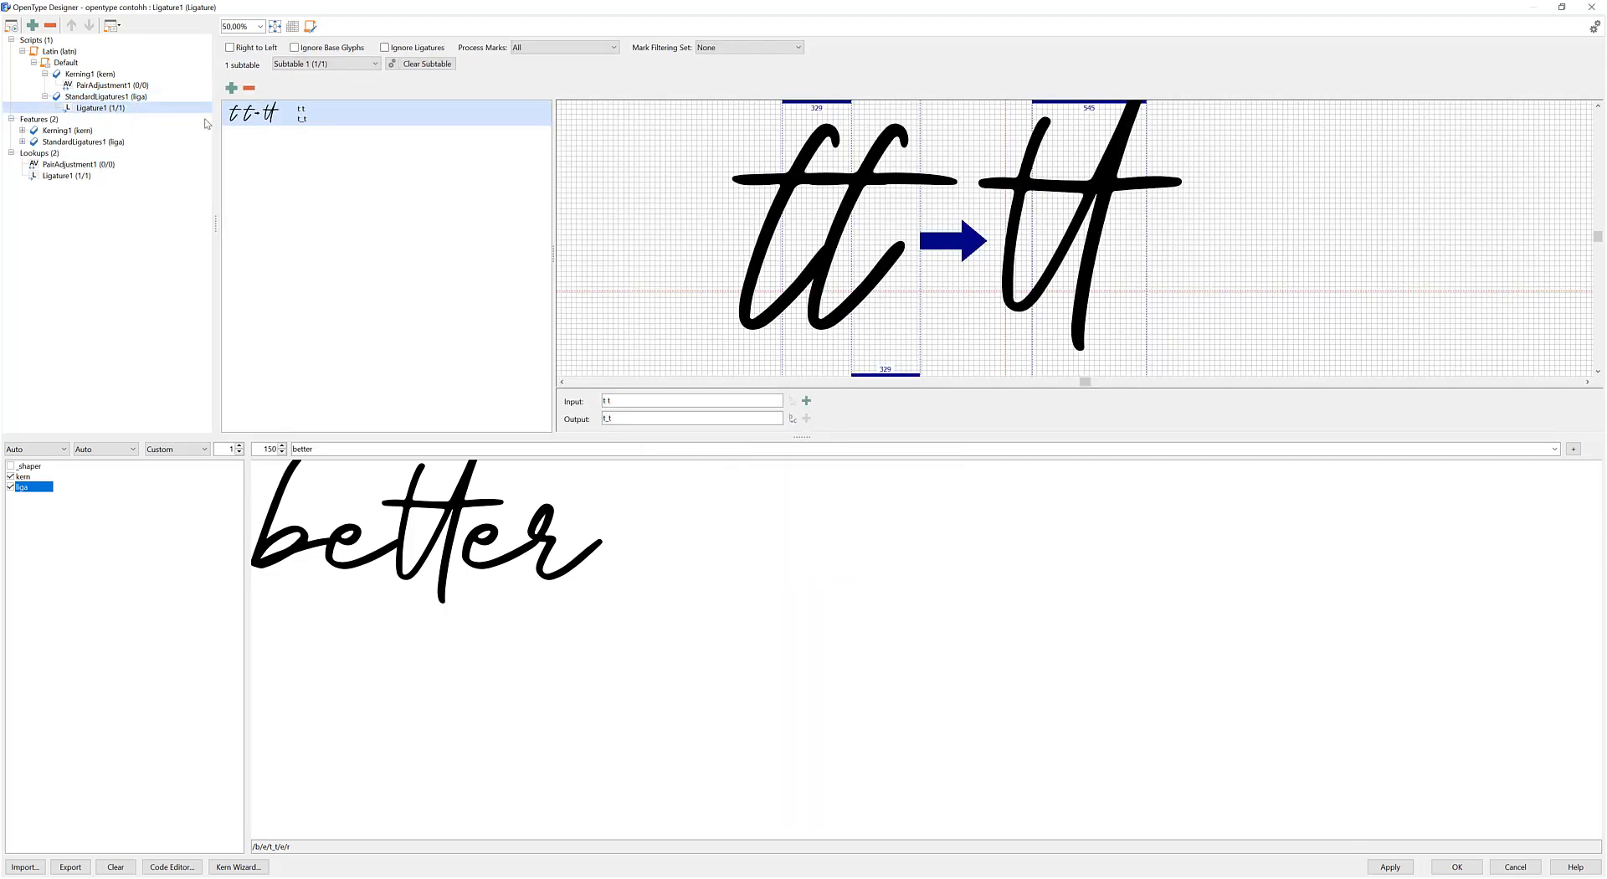
pyautogui.click(232, 87)
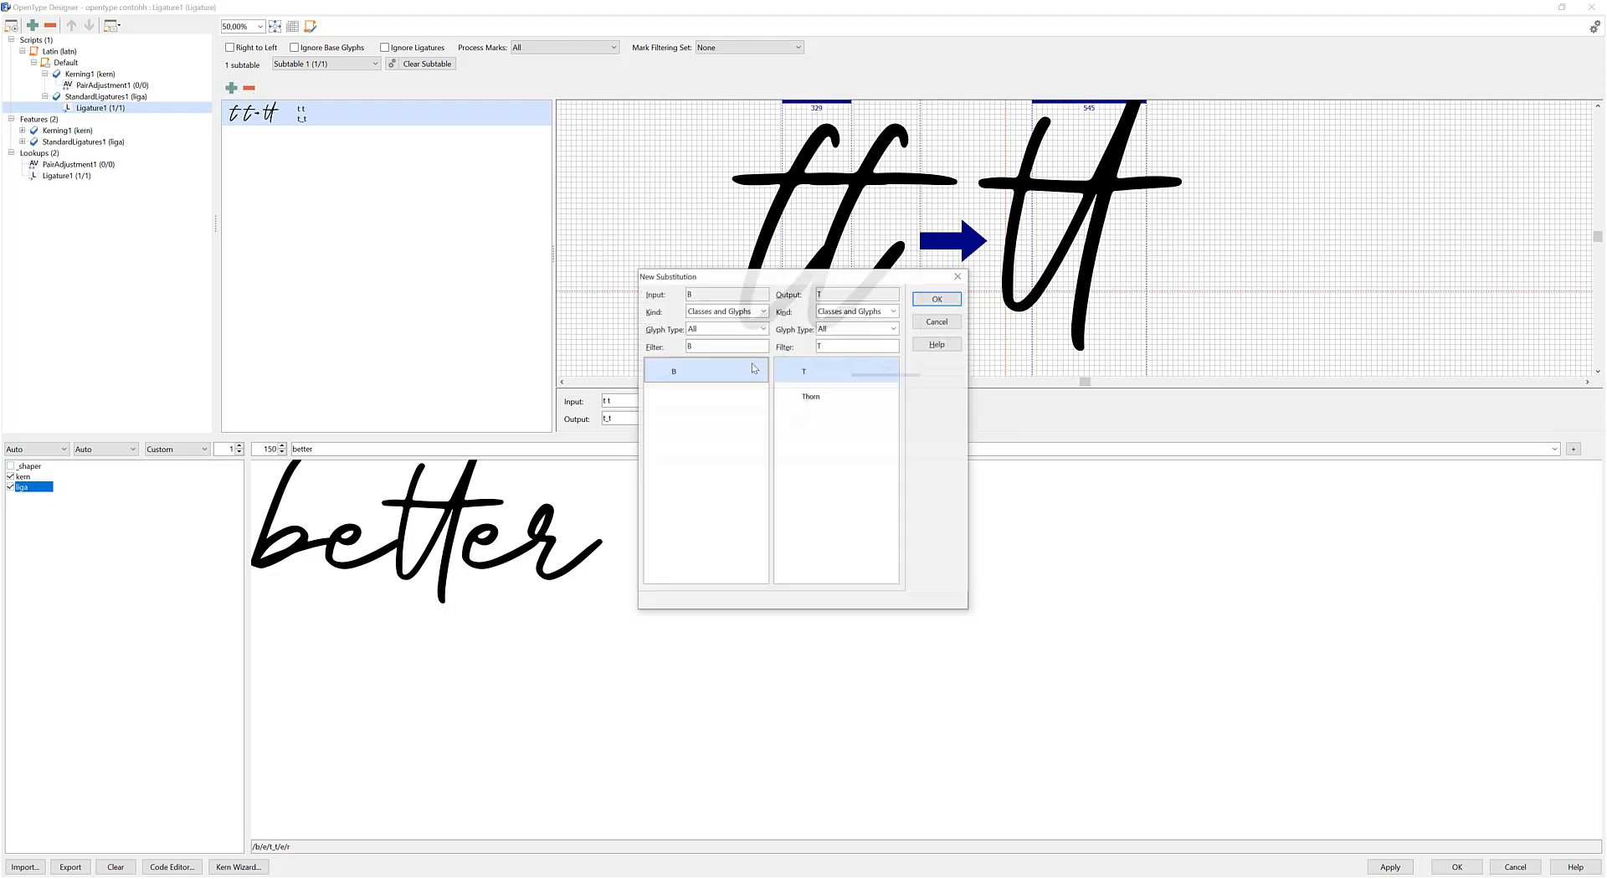
pyautogui.click(937, 302)
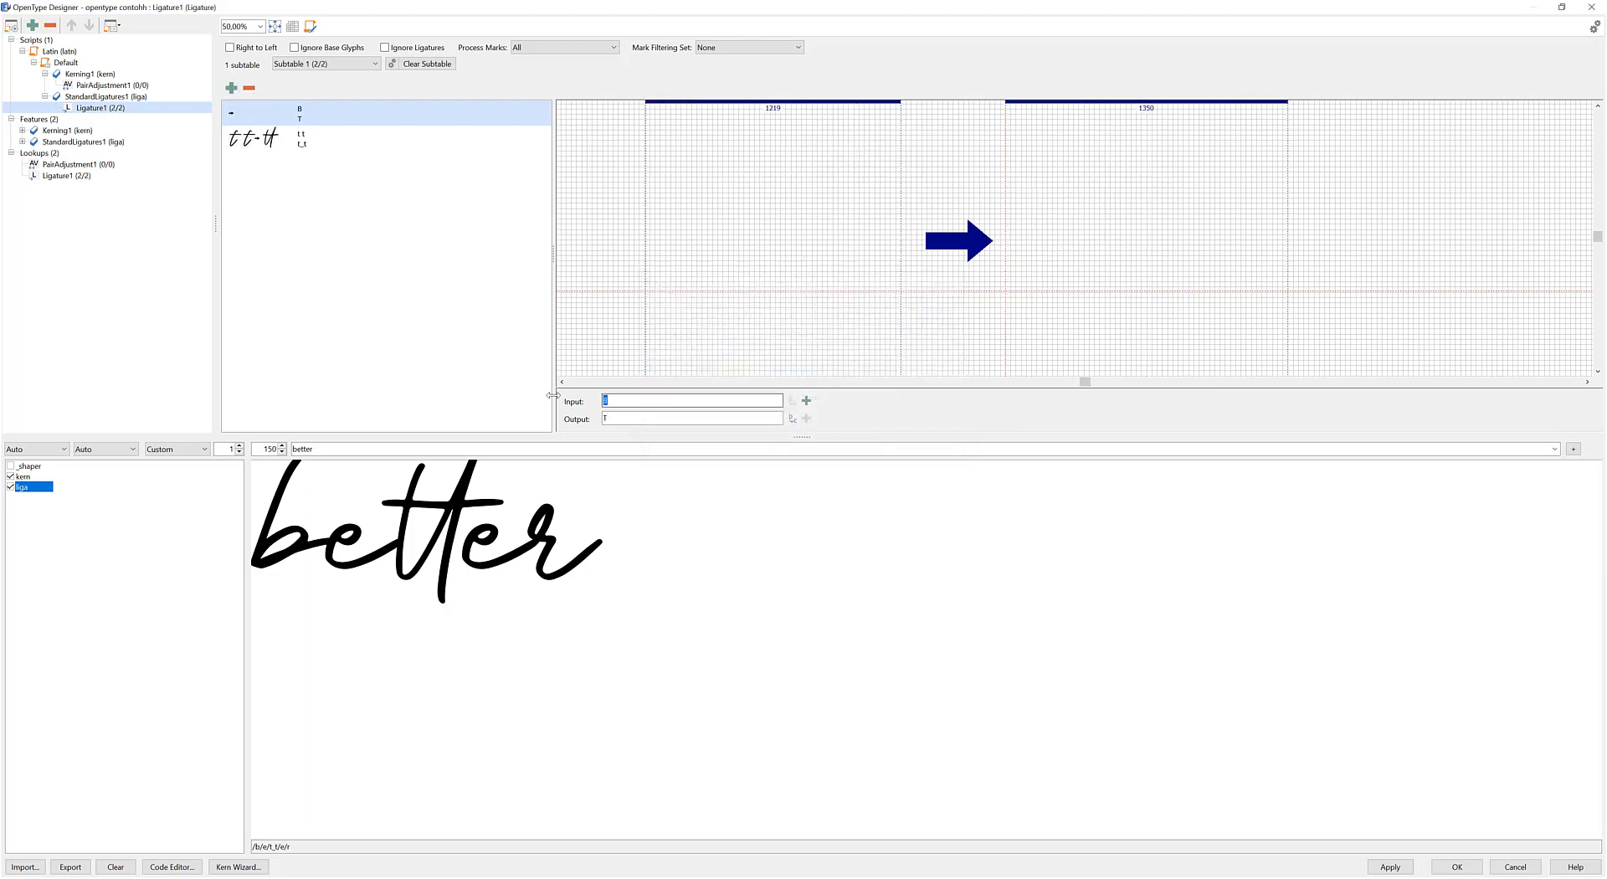
pyautogui.write('e e')
pyautogui.press('Tab')
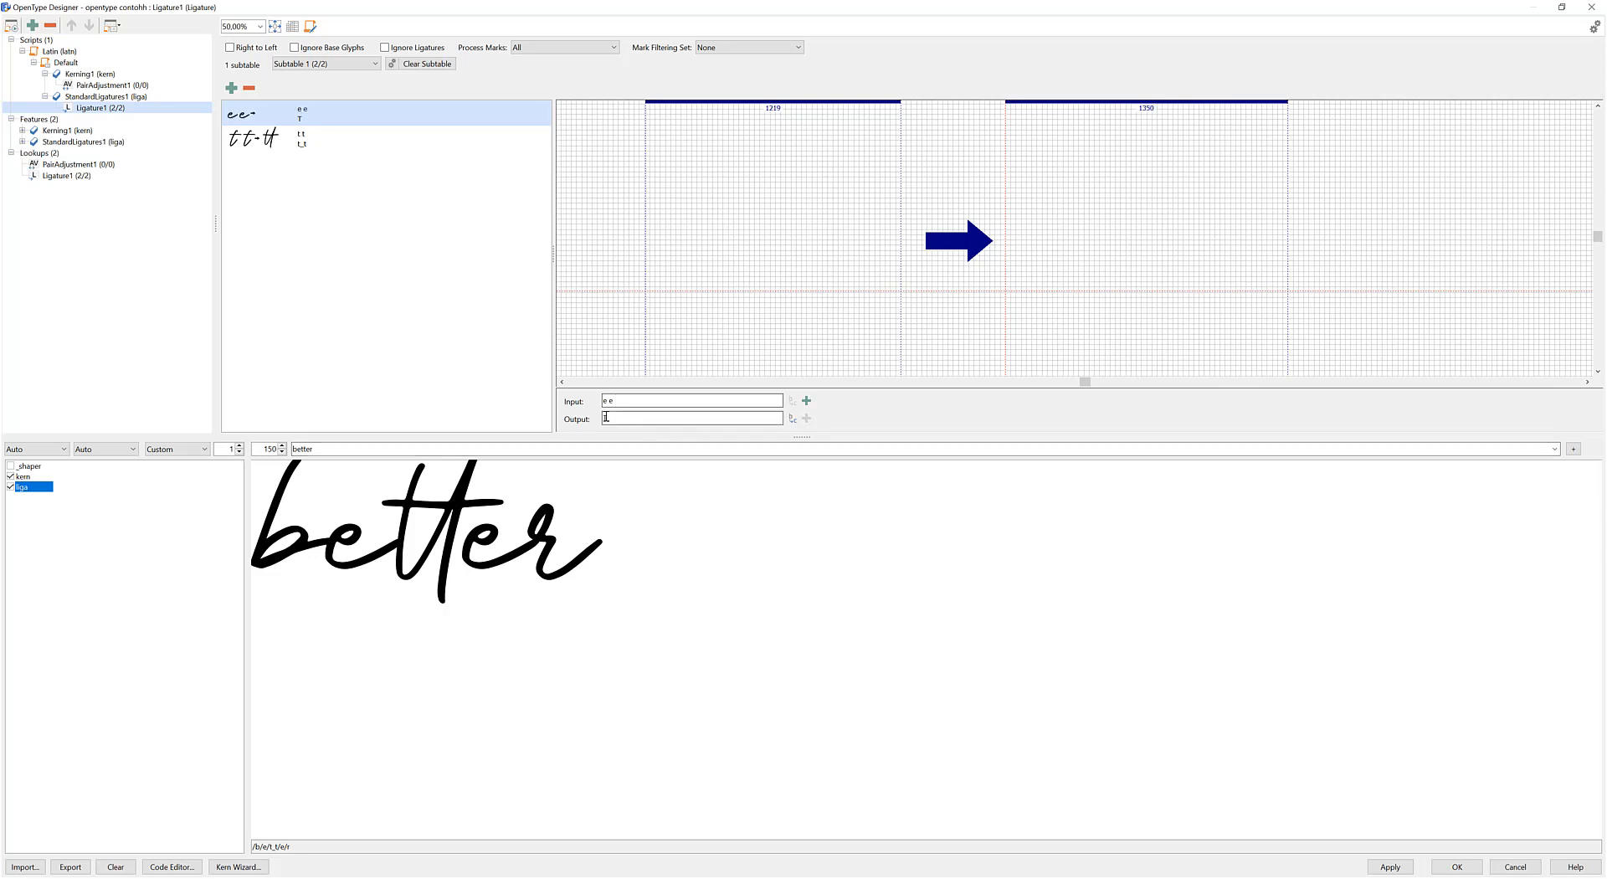
pyautogui.write('e_e')
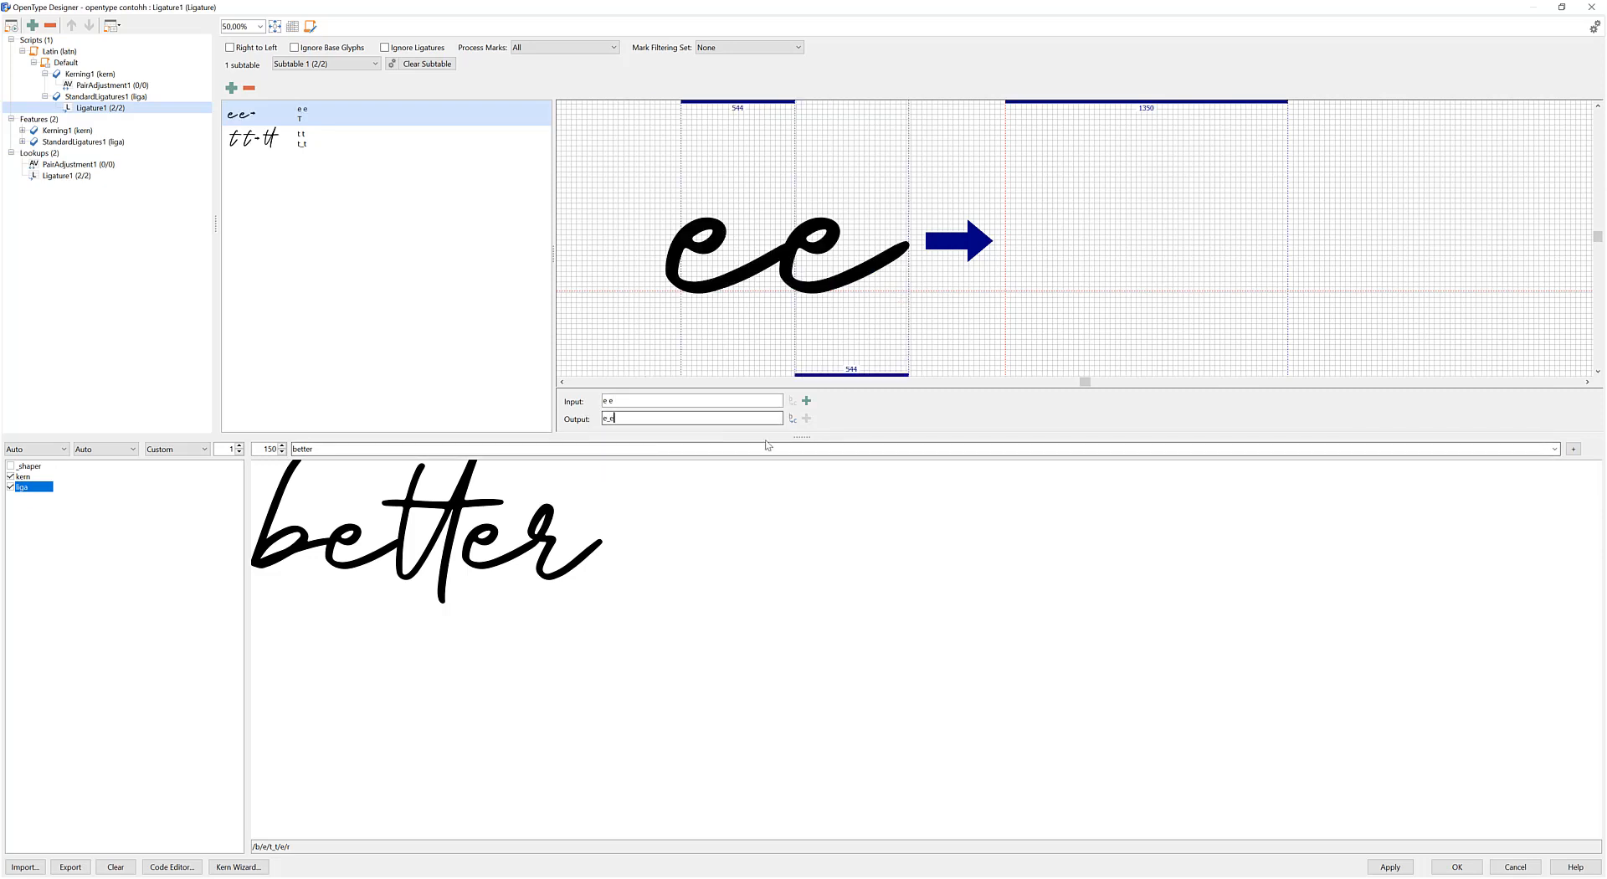
pyautogui.press('Return')
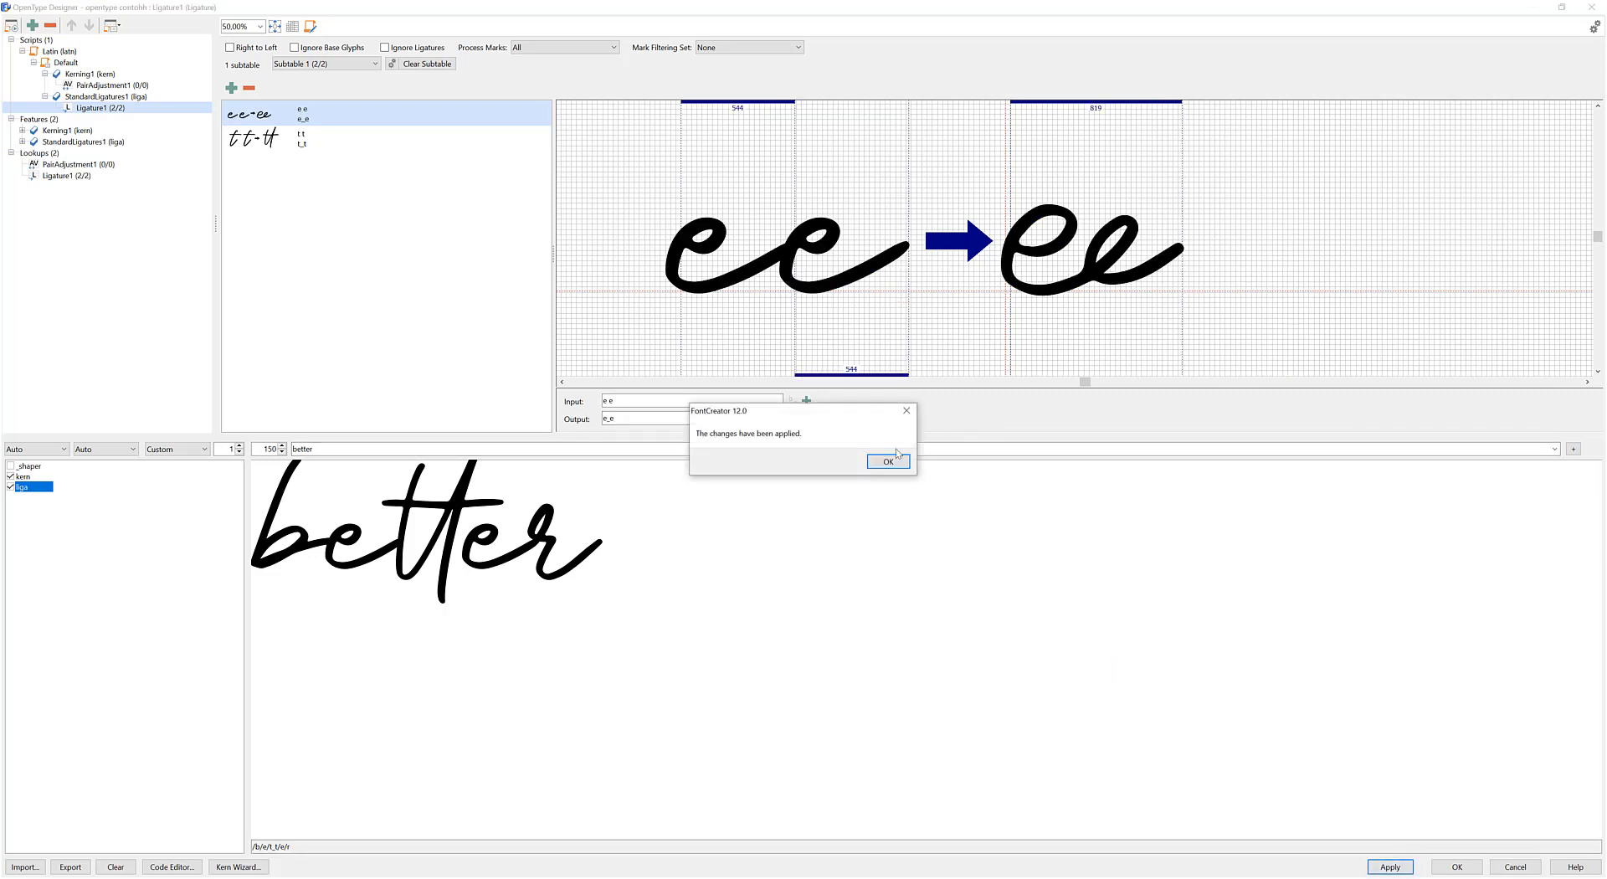
pyautogui.click(892, 460)
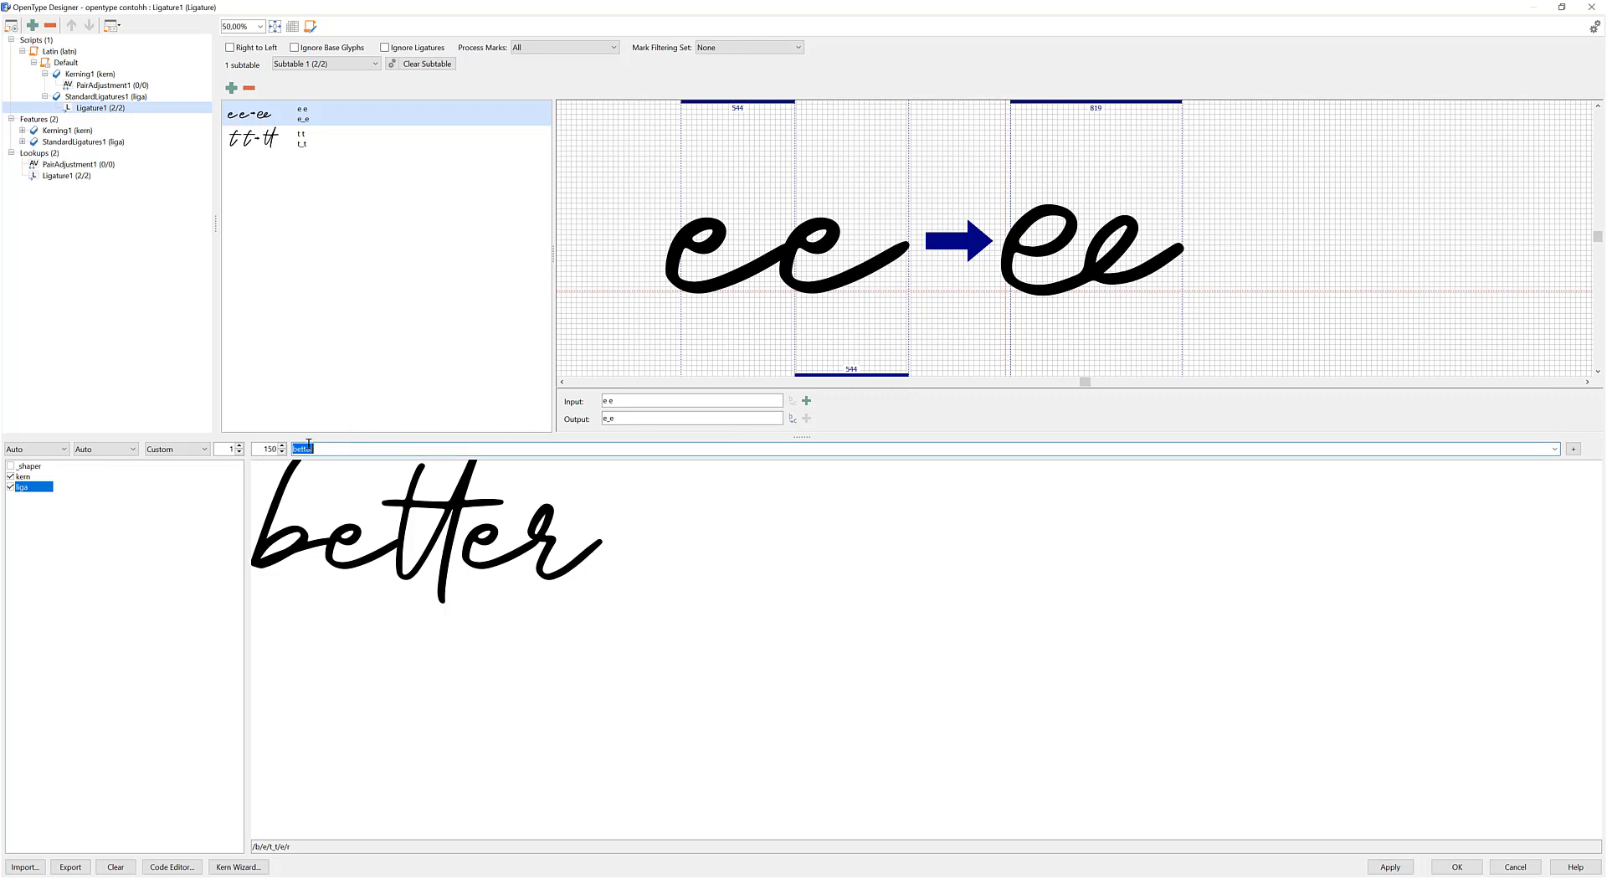
# Preview the word "bleeding" and compare it with the liga feature off and on, leaving the feature on
pyautogui.write('blee')
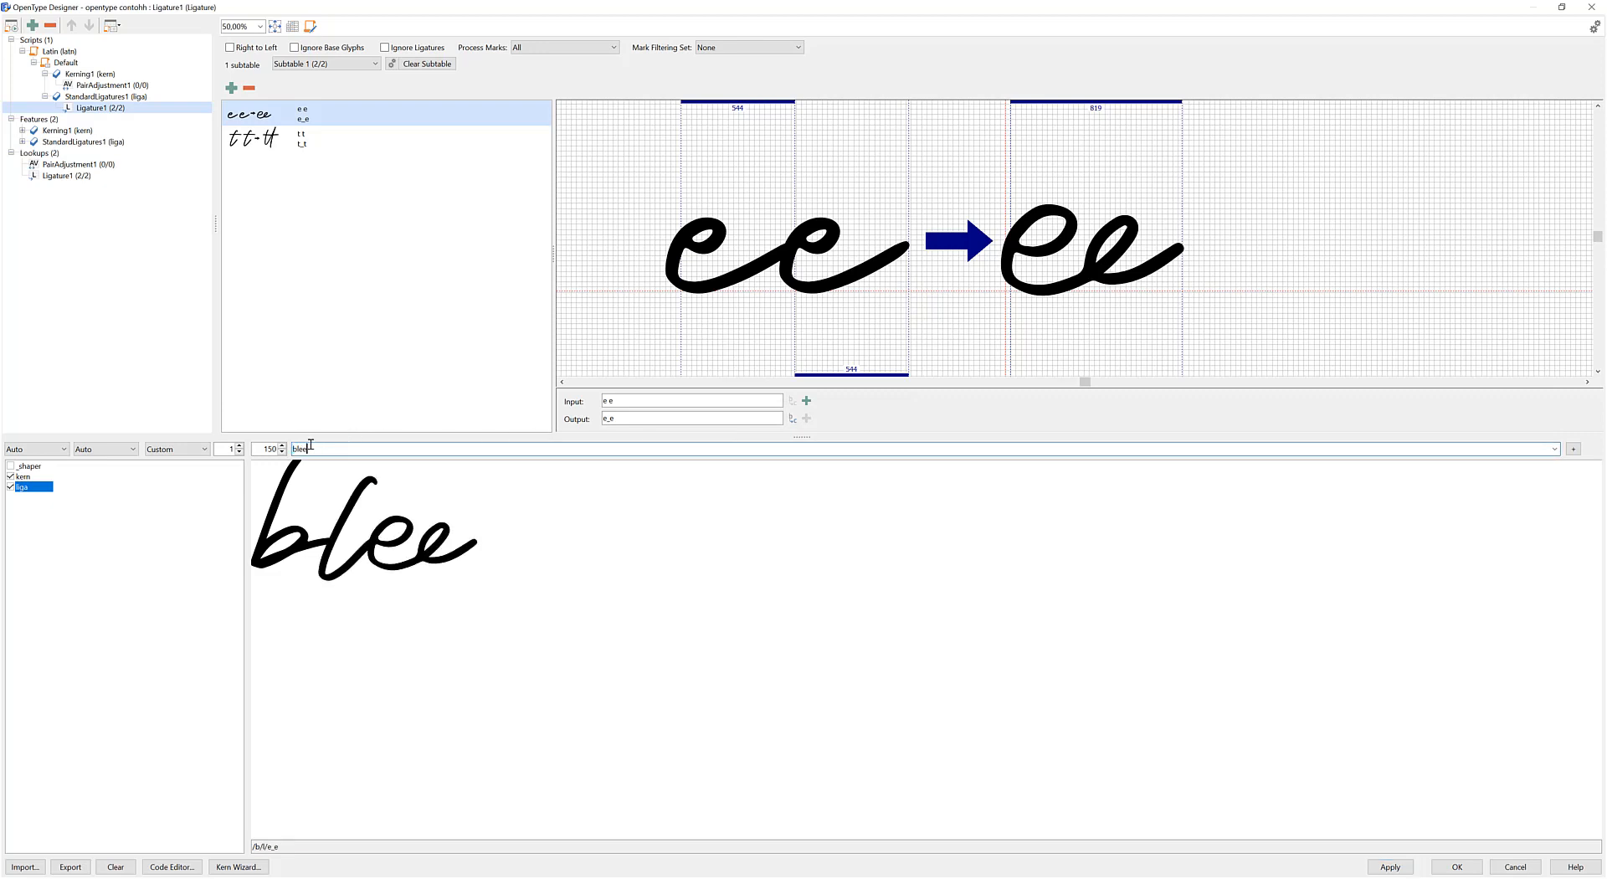
pyautogui.write('ding')
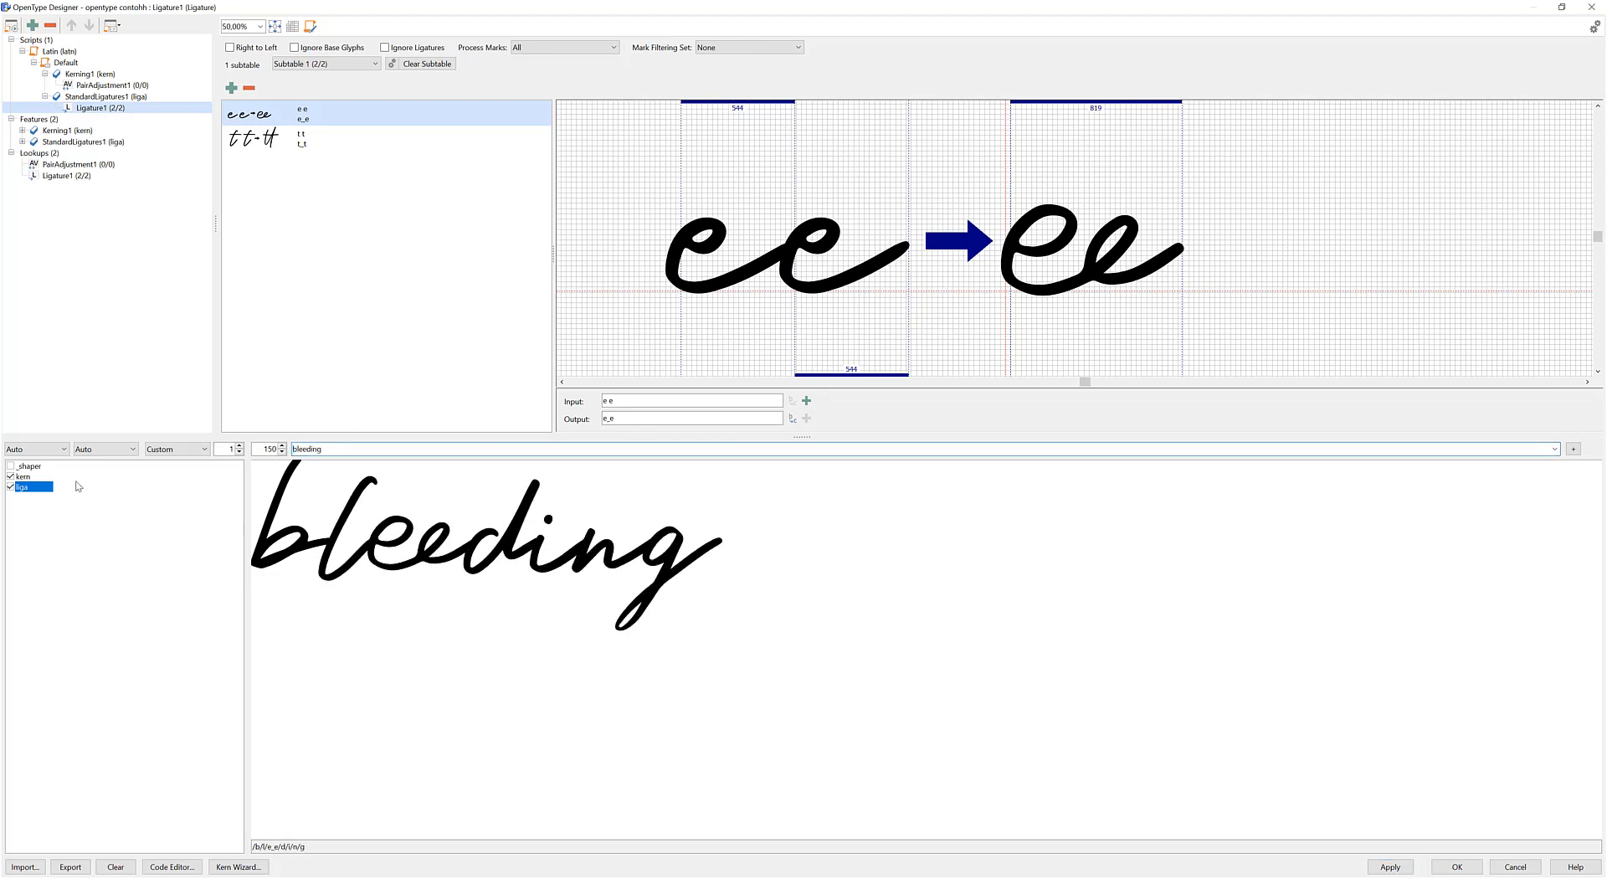
pyautogui.click(13, 488)
pyautogui.click(13, 488)
pyautogui.click(12, 488)
pyautogui.click(12, 488)
pyautogui.click(12, 488)
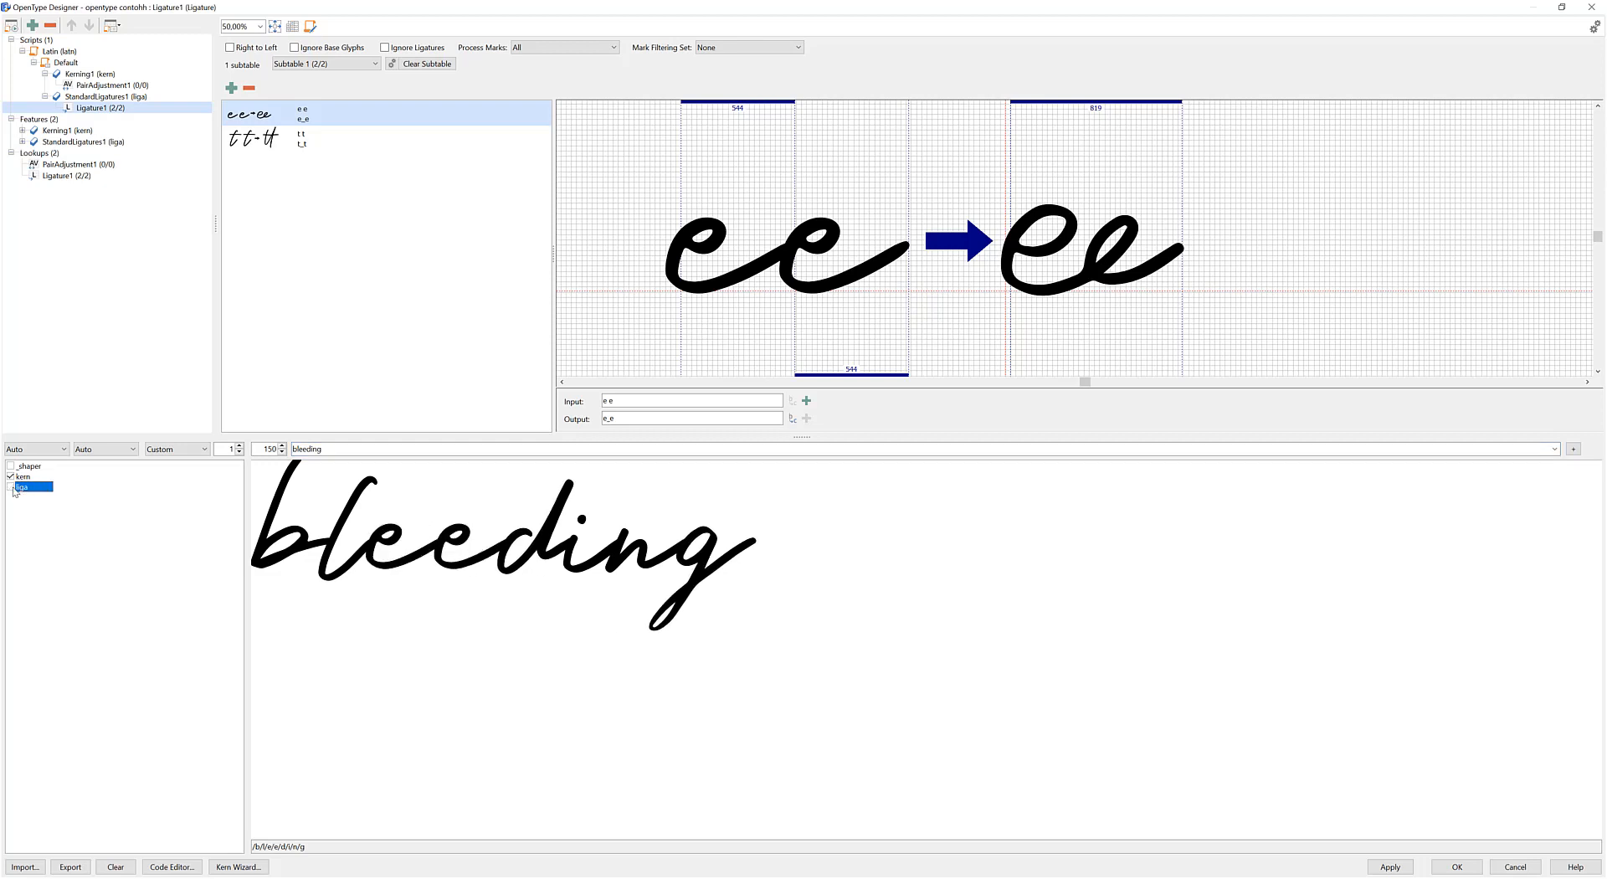
pyautogui.click(13, 488)
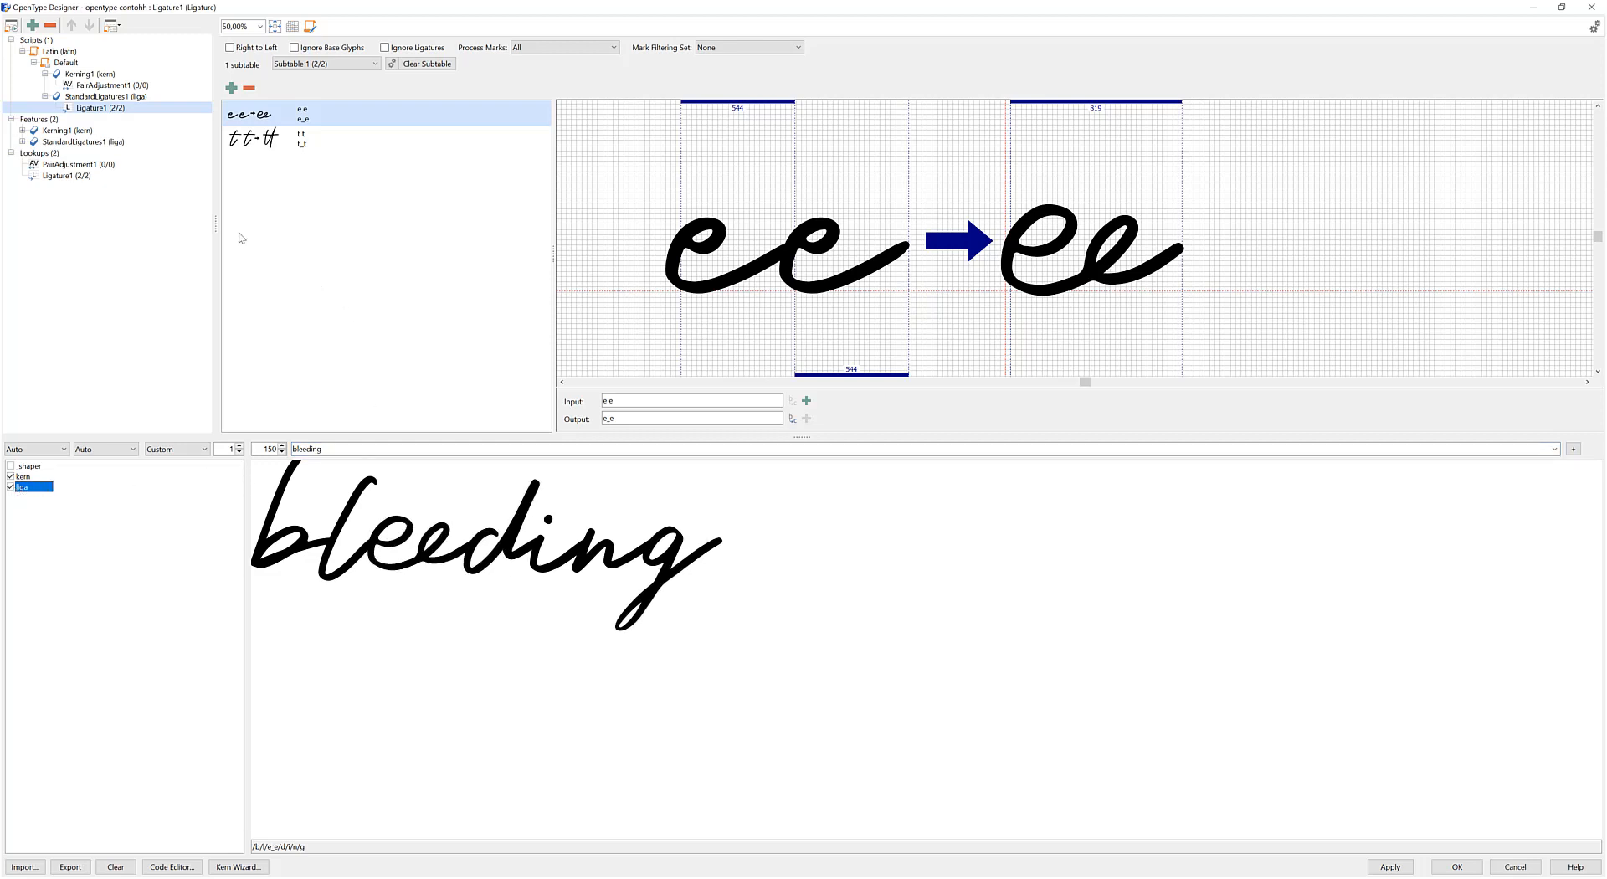
# Add the known feature Stylistic Alternates (salt) under the Latin default language
pyautogui.click(67, 63)
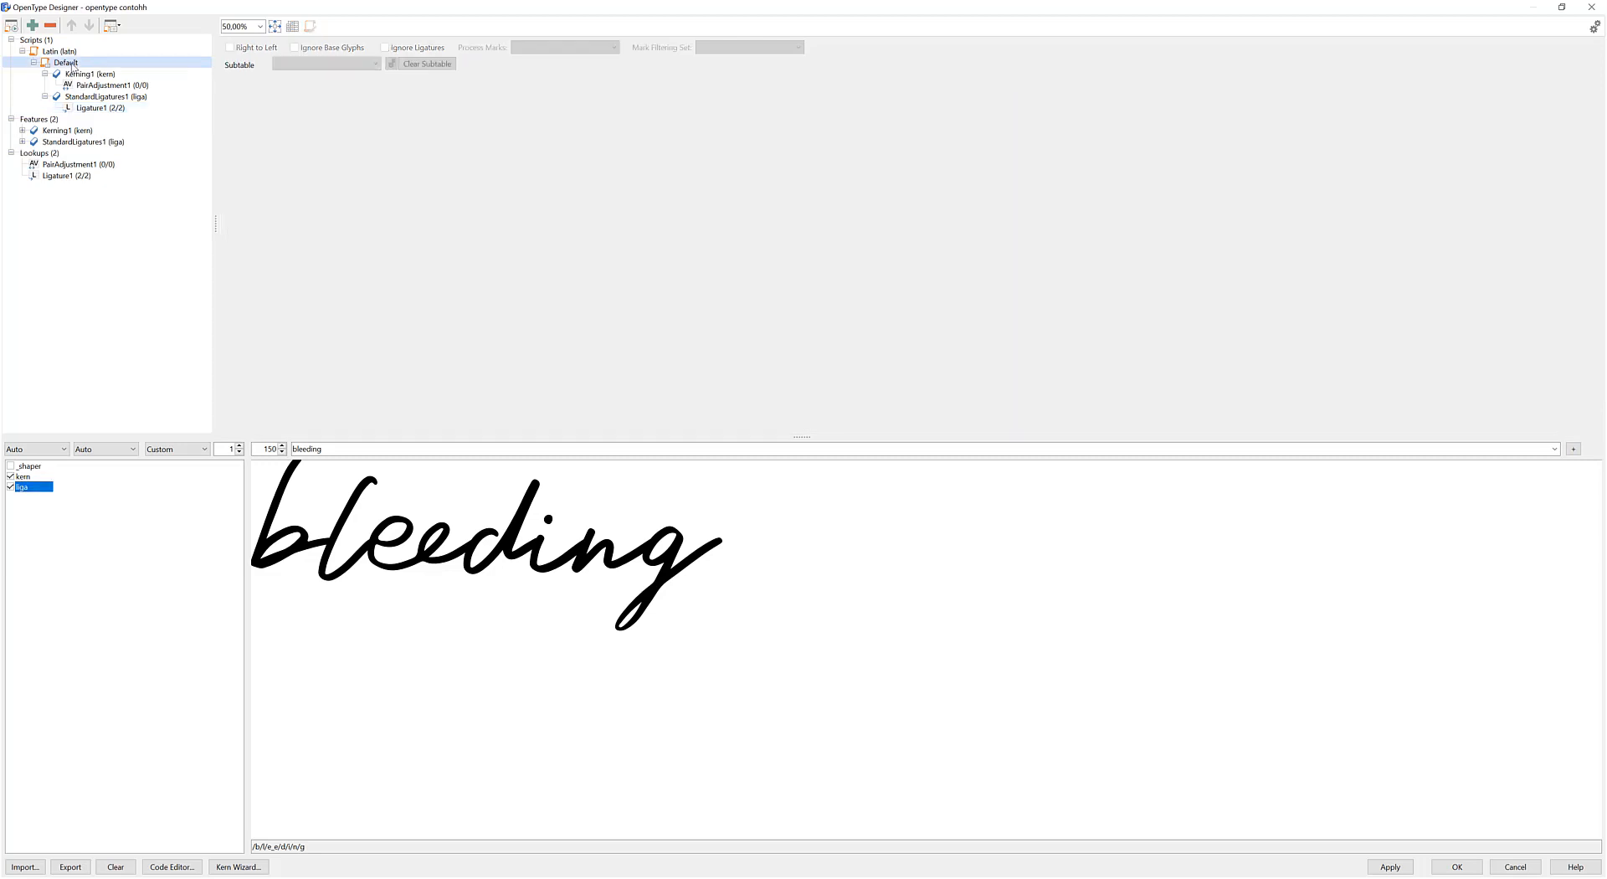
pyautogui.rightClick(74, 67)
pyautogui.click(108, 75)
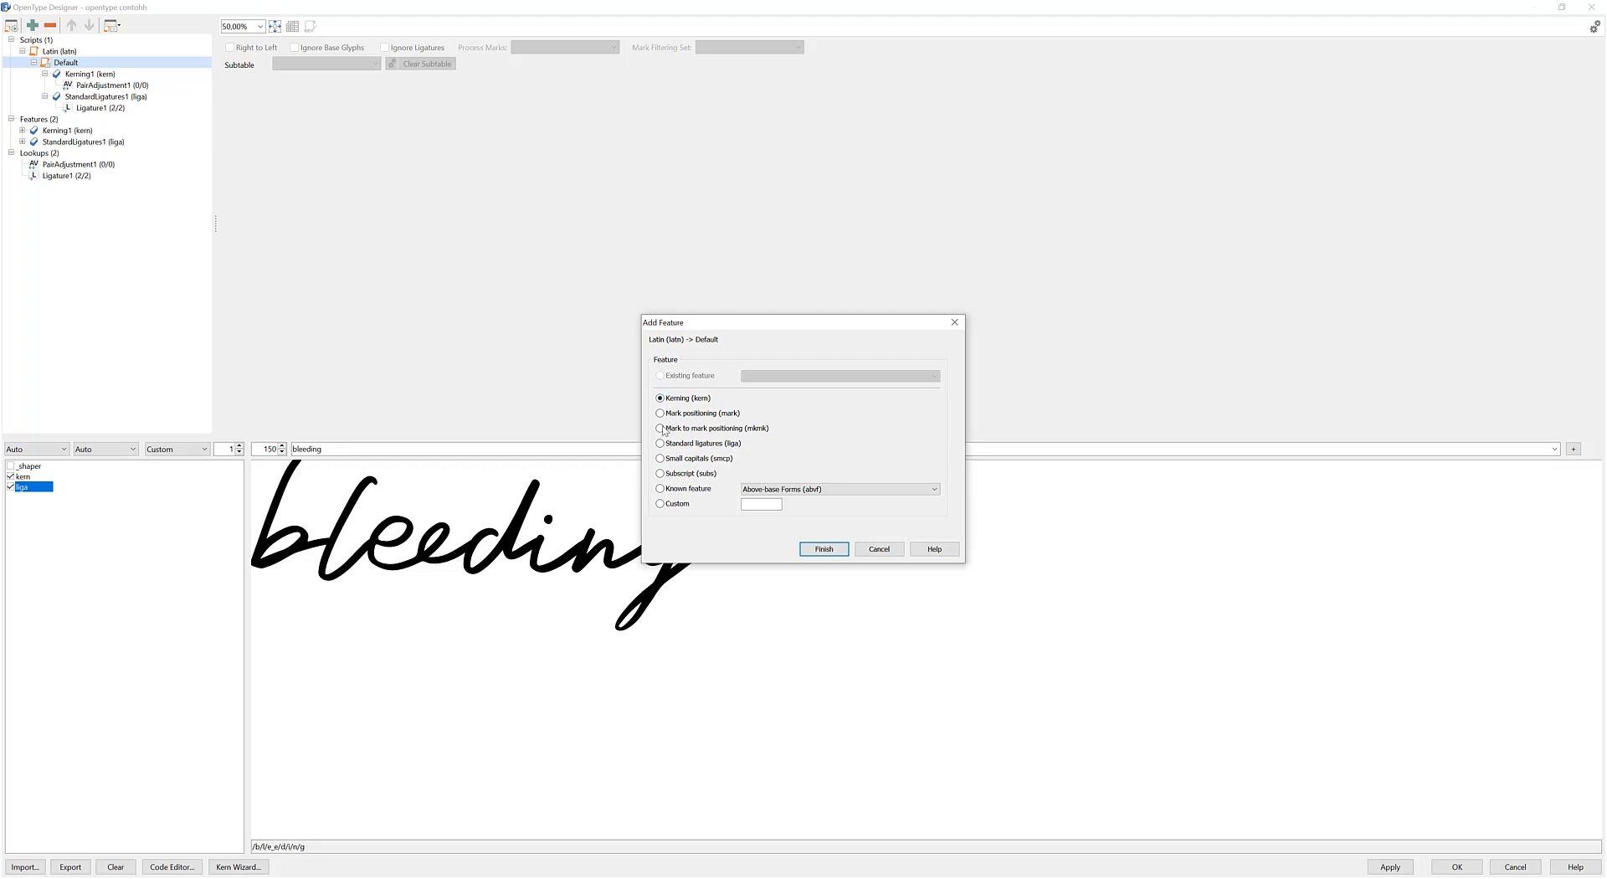
pyautogui.click(660, 489)
pyautogui.click(829, 492)
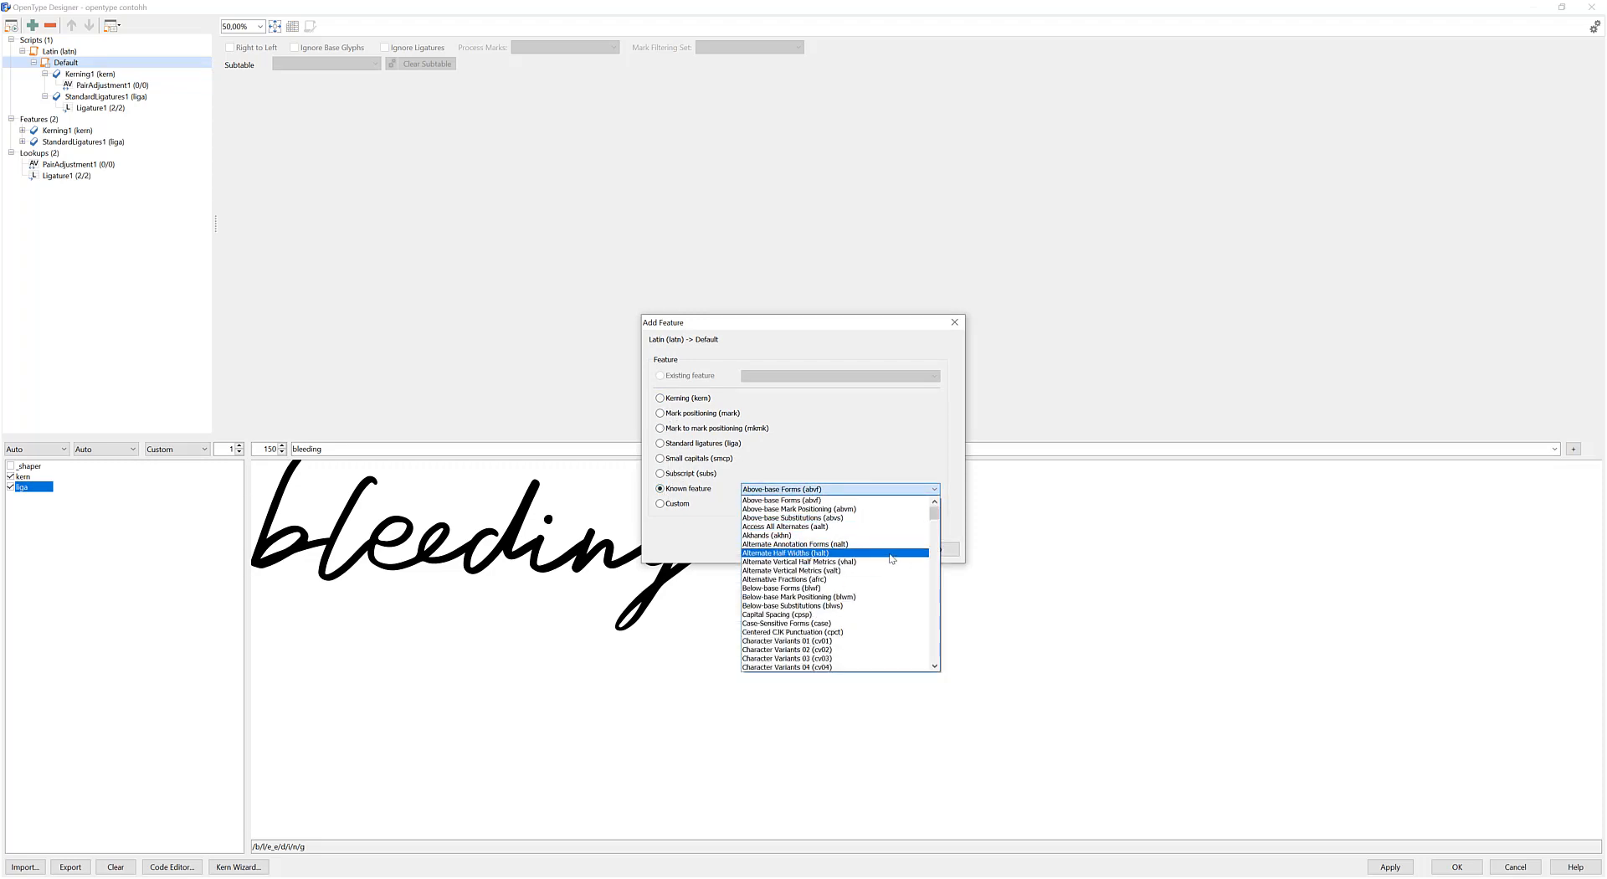
pyautogui.press('s')
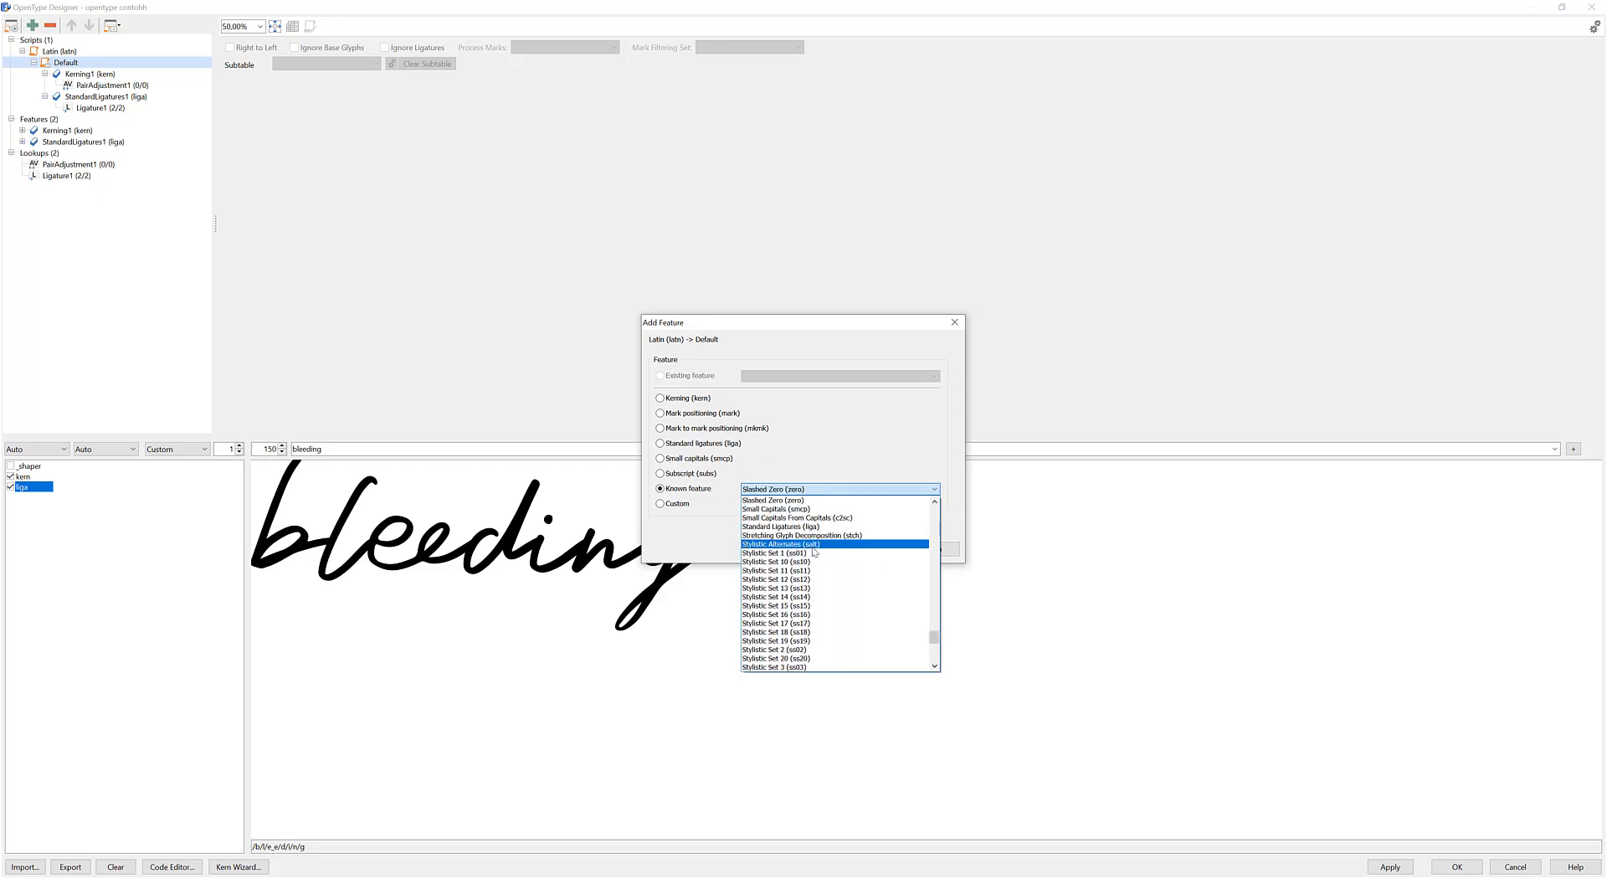
pyautogui.click(818, 544)
pyautogui.click(819, 549)
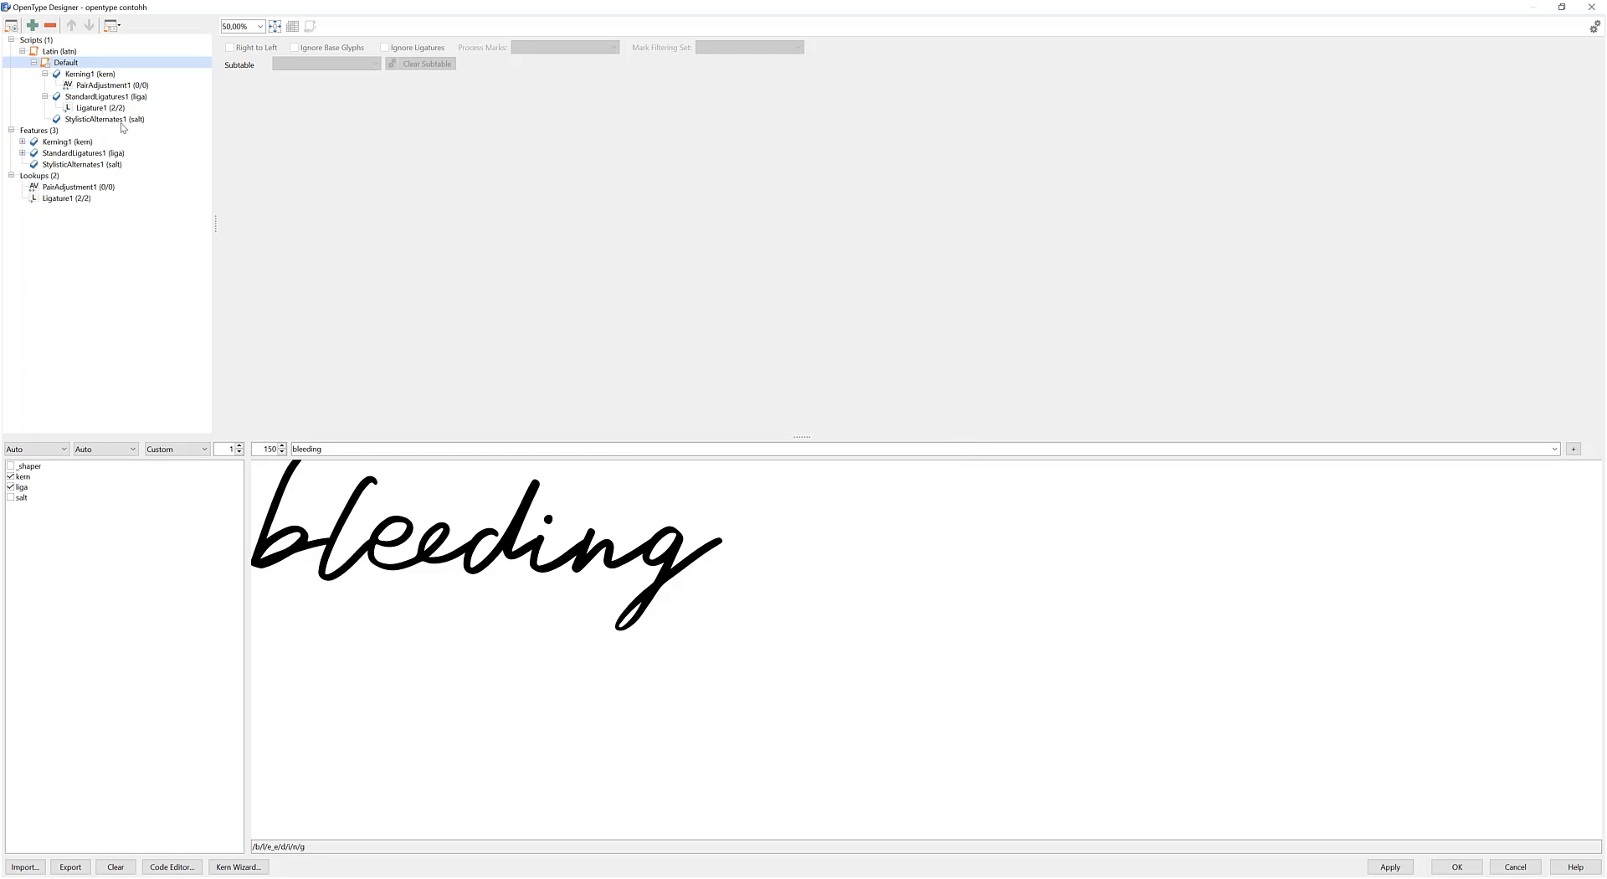
# Add a single substitution lookup to the Stylistic Alternates (salt) feature
pyautogui.click(126, 121)
pyautogui.rightClick(127, 124)
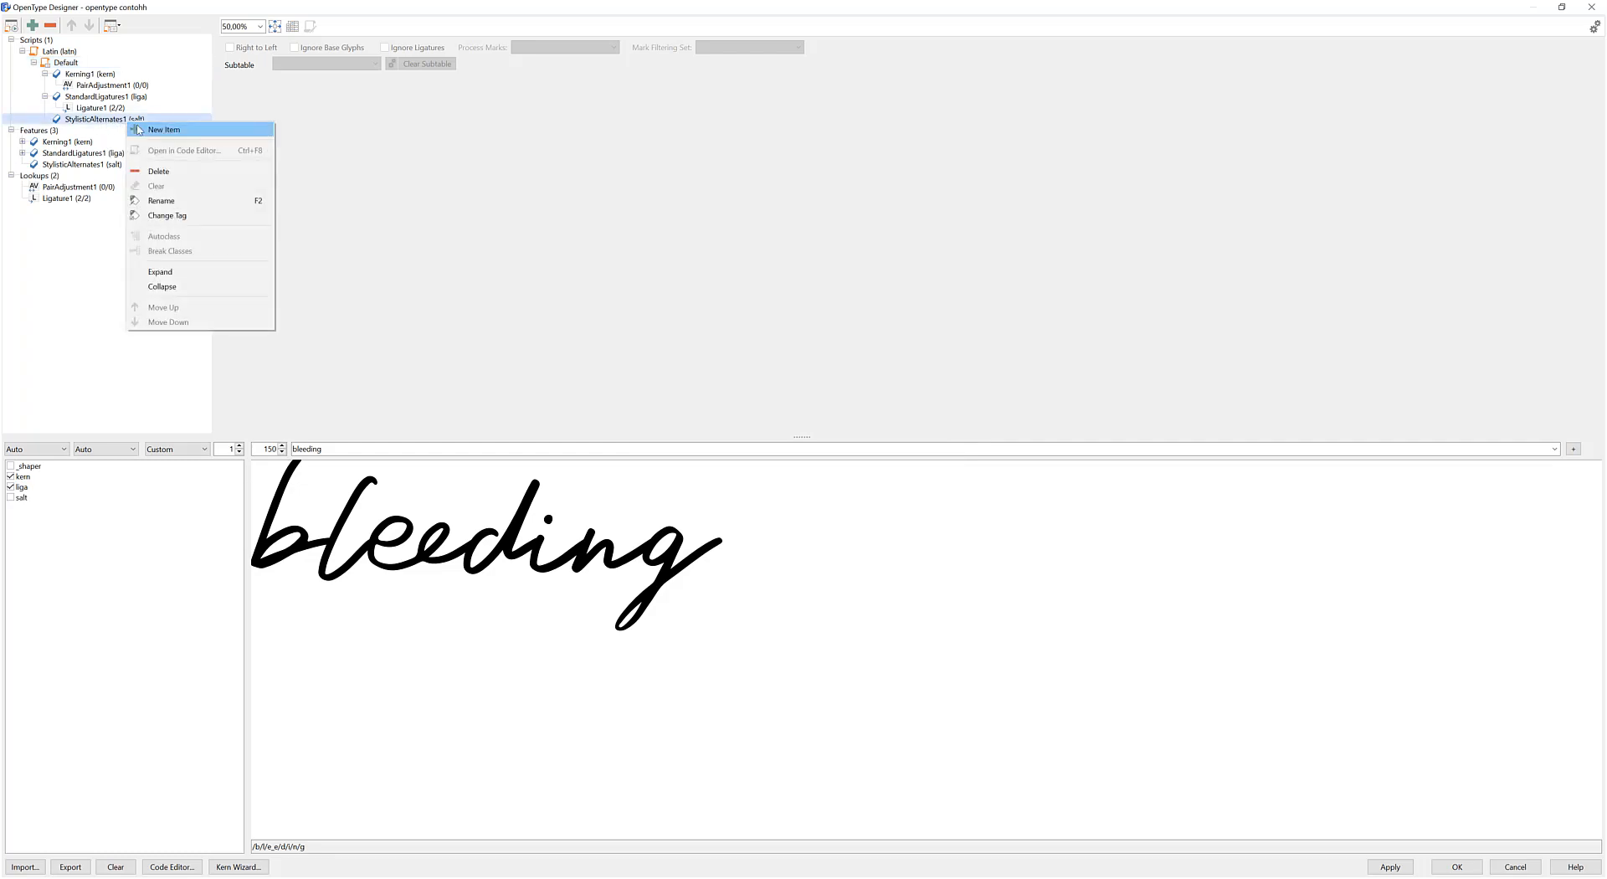
pyautogui.click(155, 130)
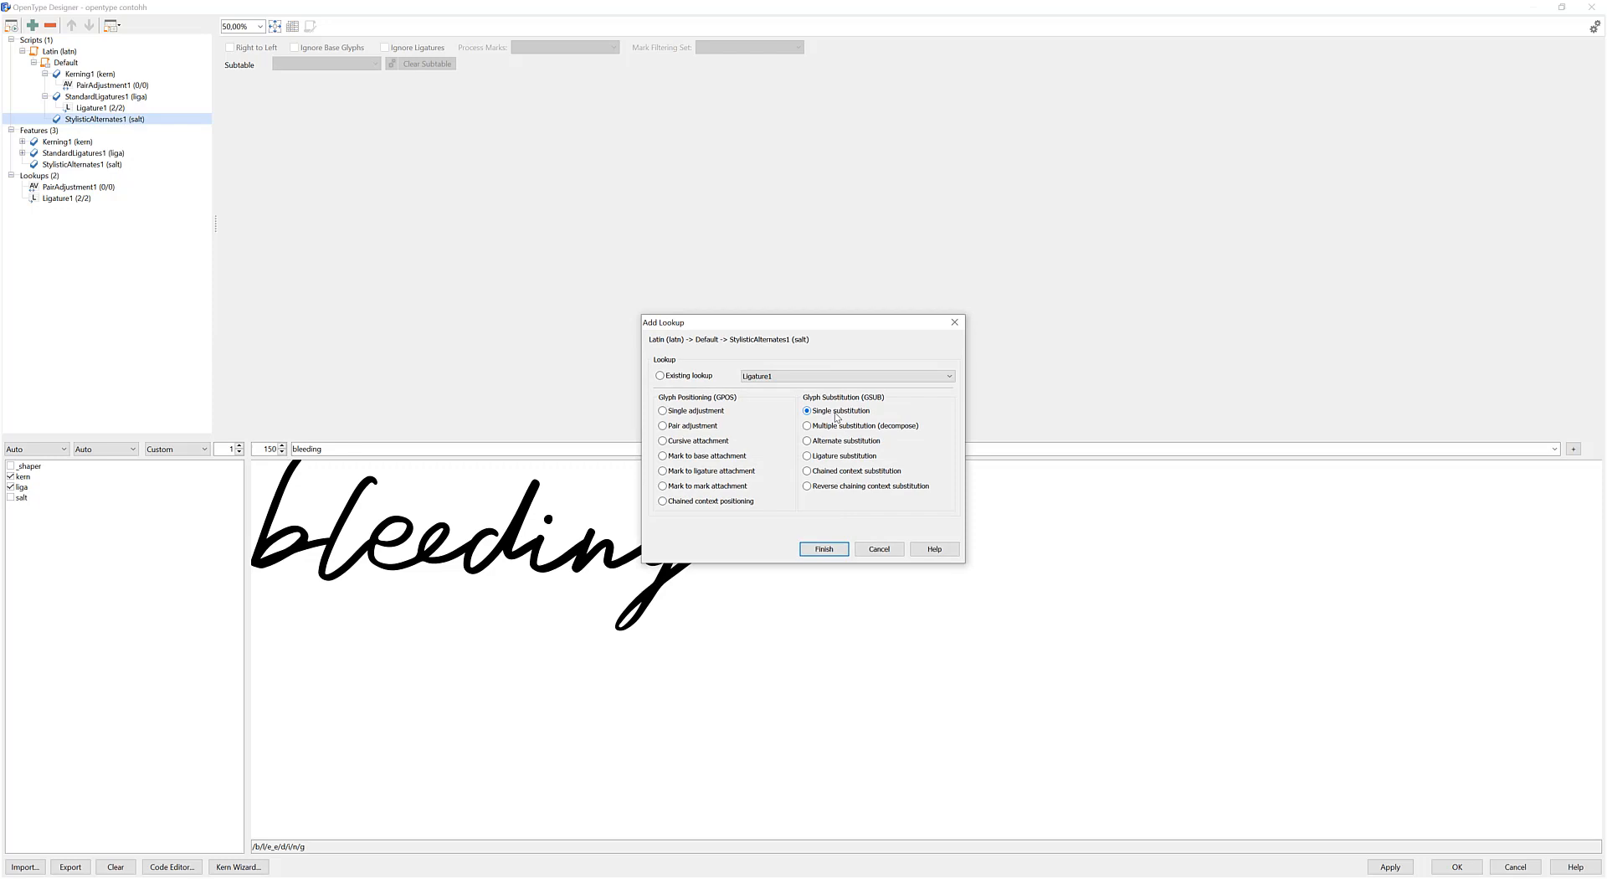
pyautogui.click(824, 550)
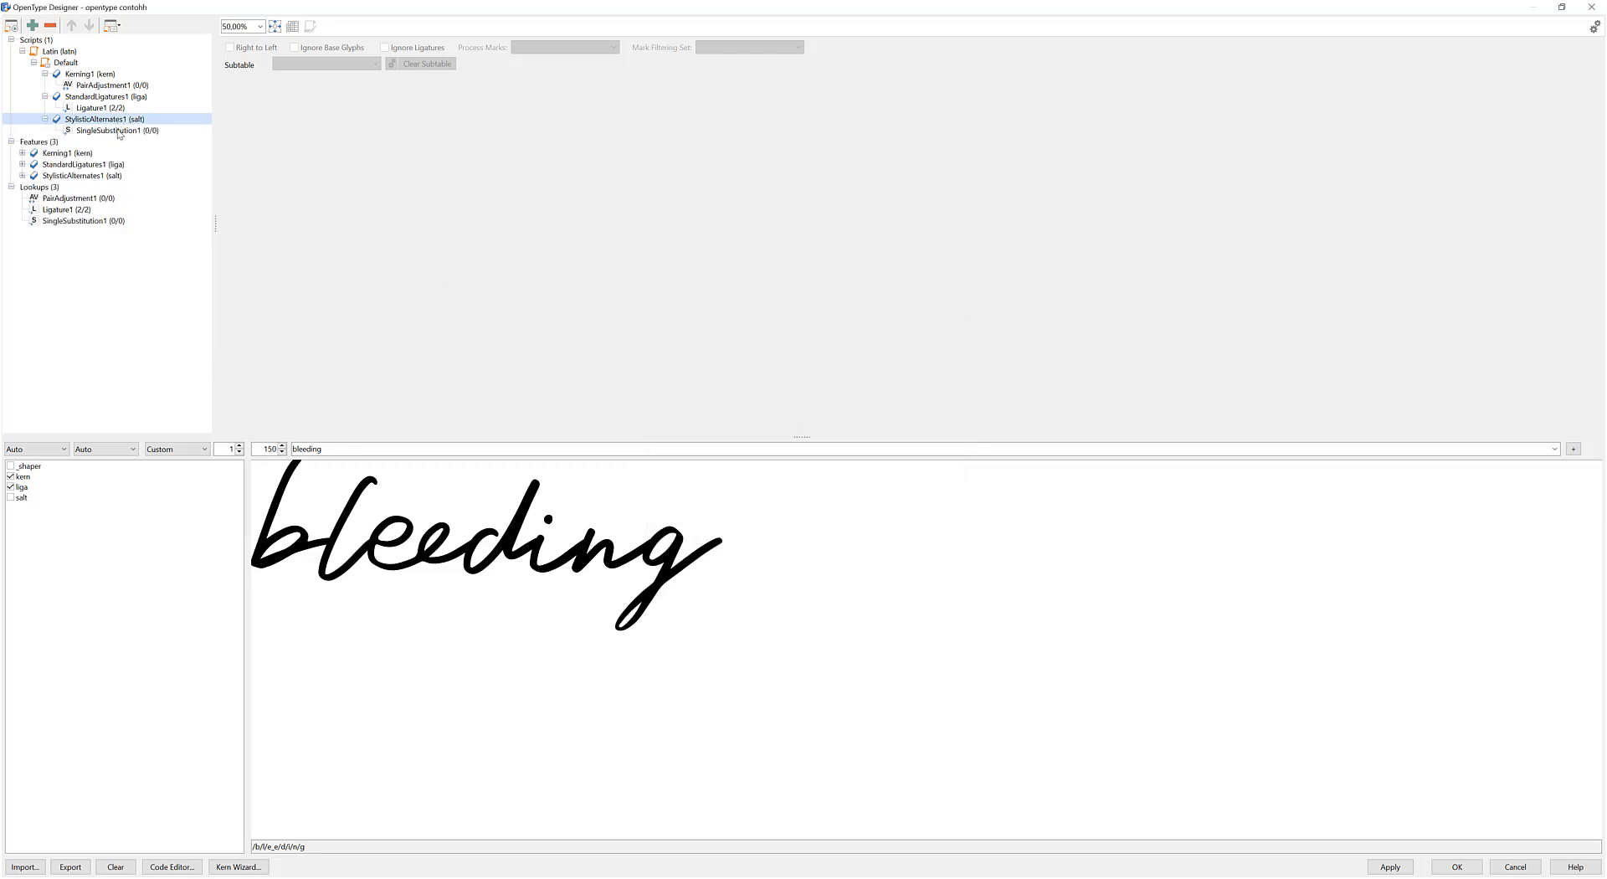
# Add a substitution to the single substitution lookup that replaces t with t.salt, and apply the changes
pyautogui.click(119, 132)
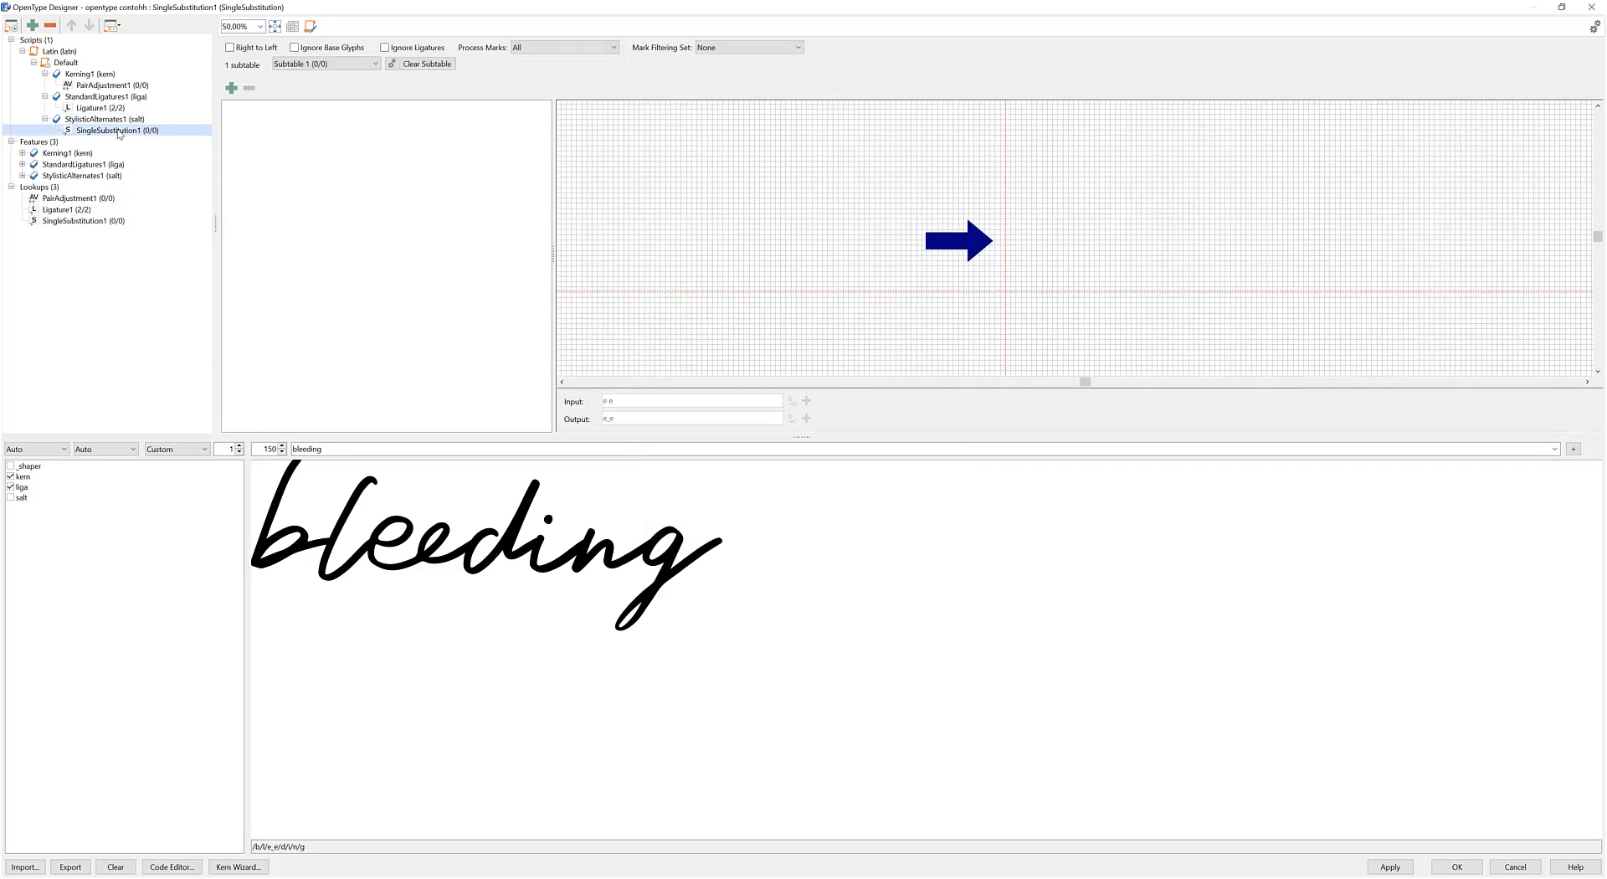
pyautogui.click(231, 87)
pyautogui.click(937, 298)
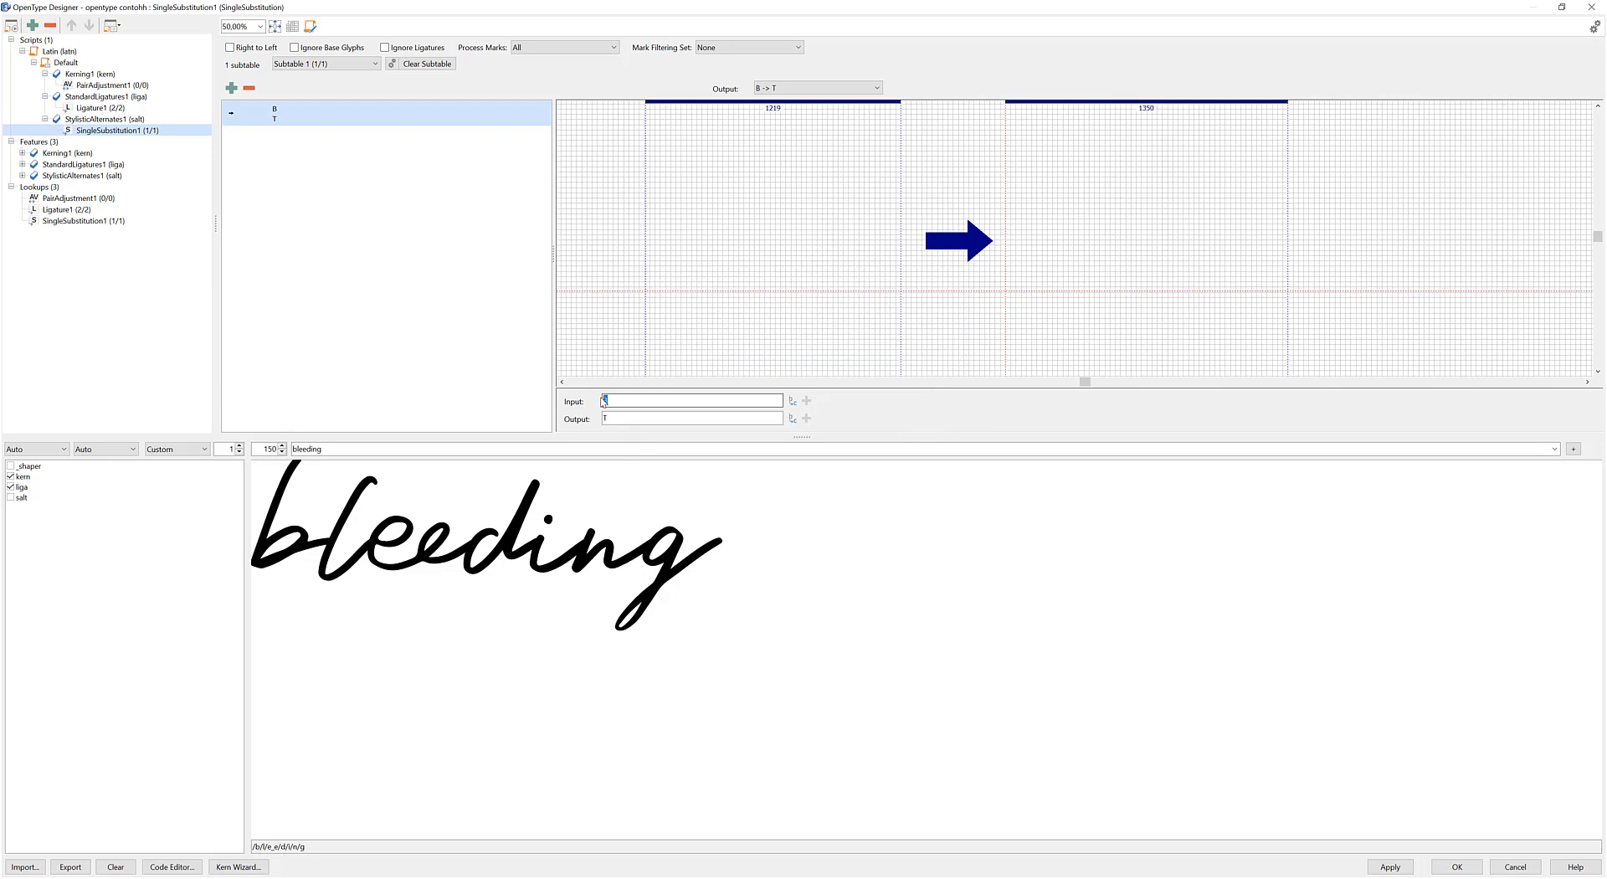
pyautogui.moveTo(610, 419); pyautogui.dragTo(586, 419)
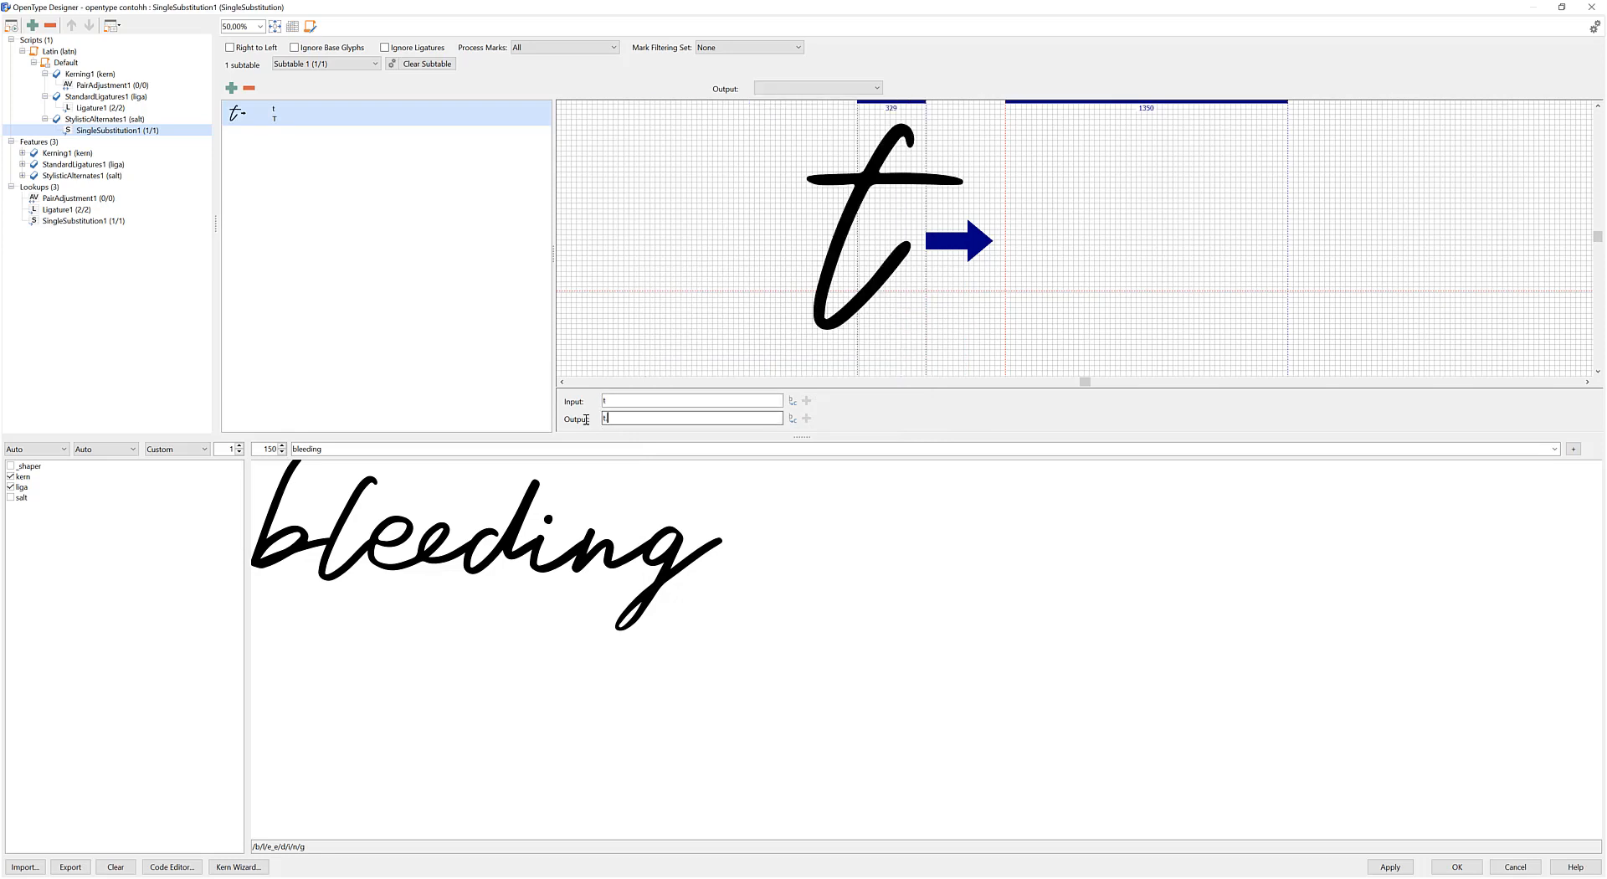
pyautogui.write('t.salt')
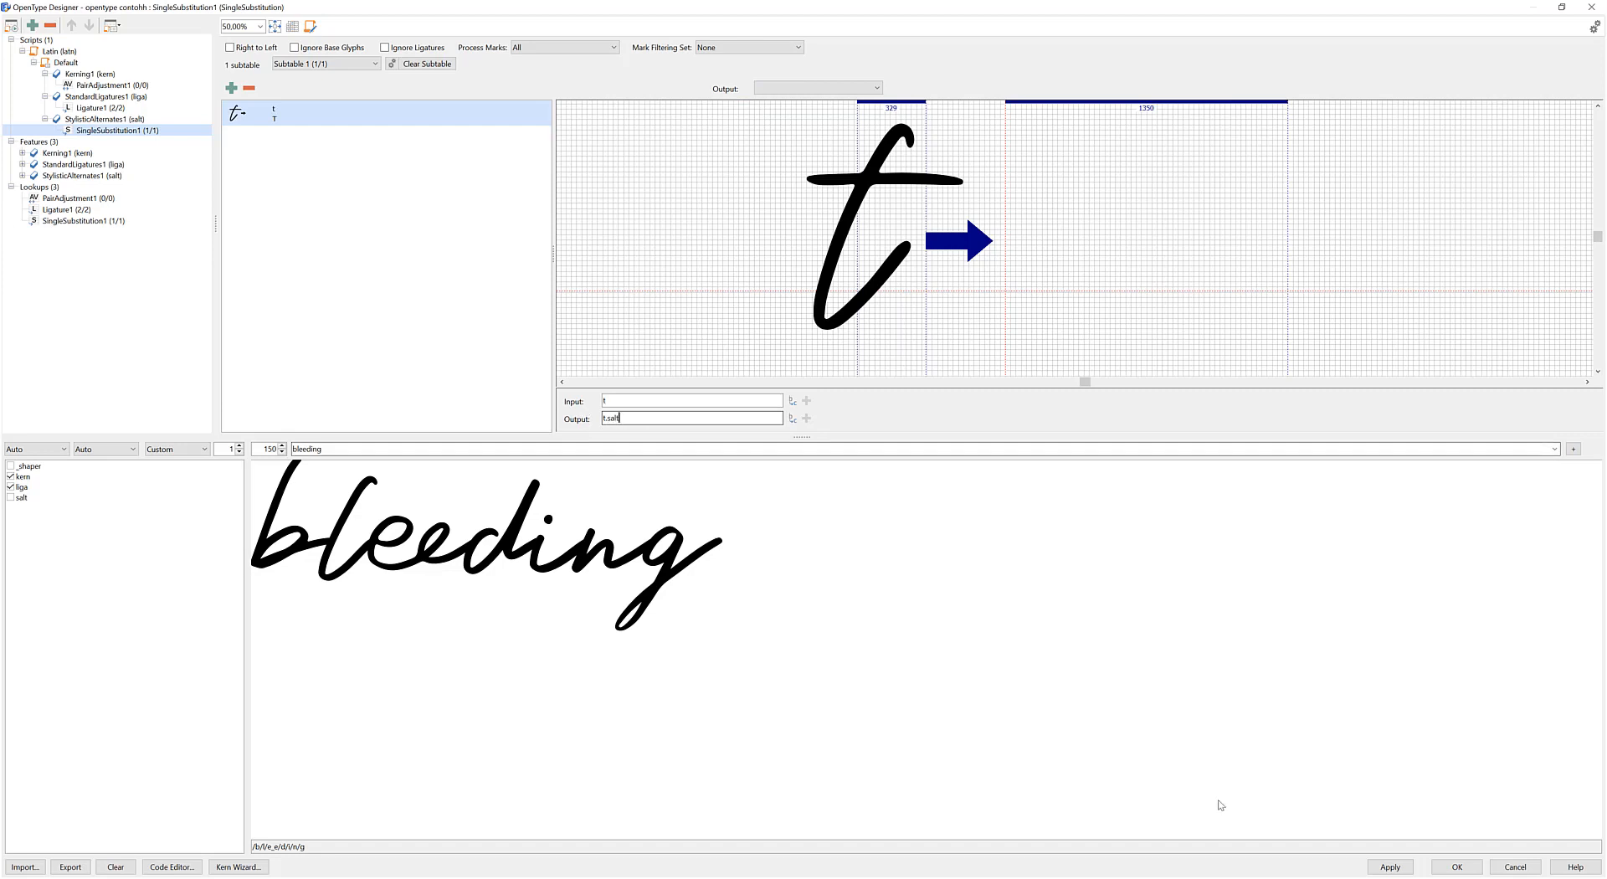
pyautogui.click(1391, 866)
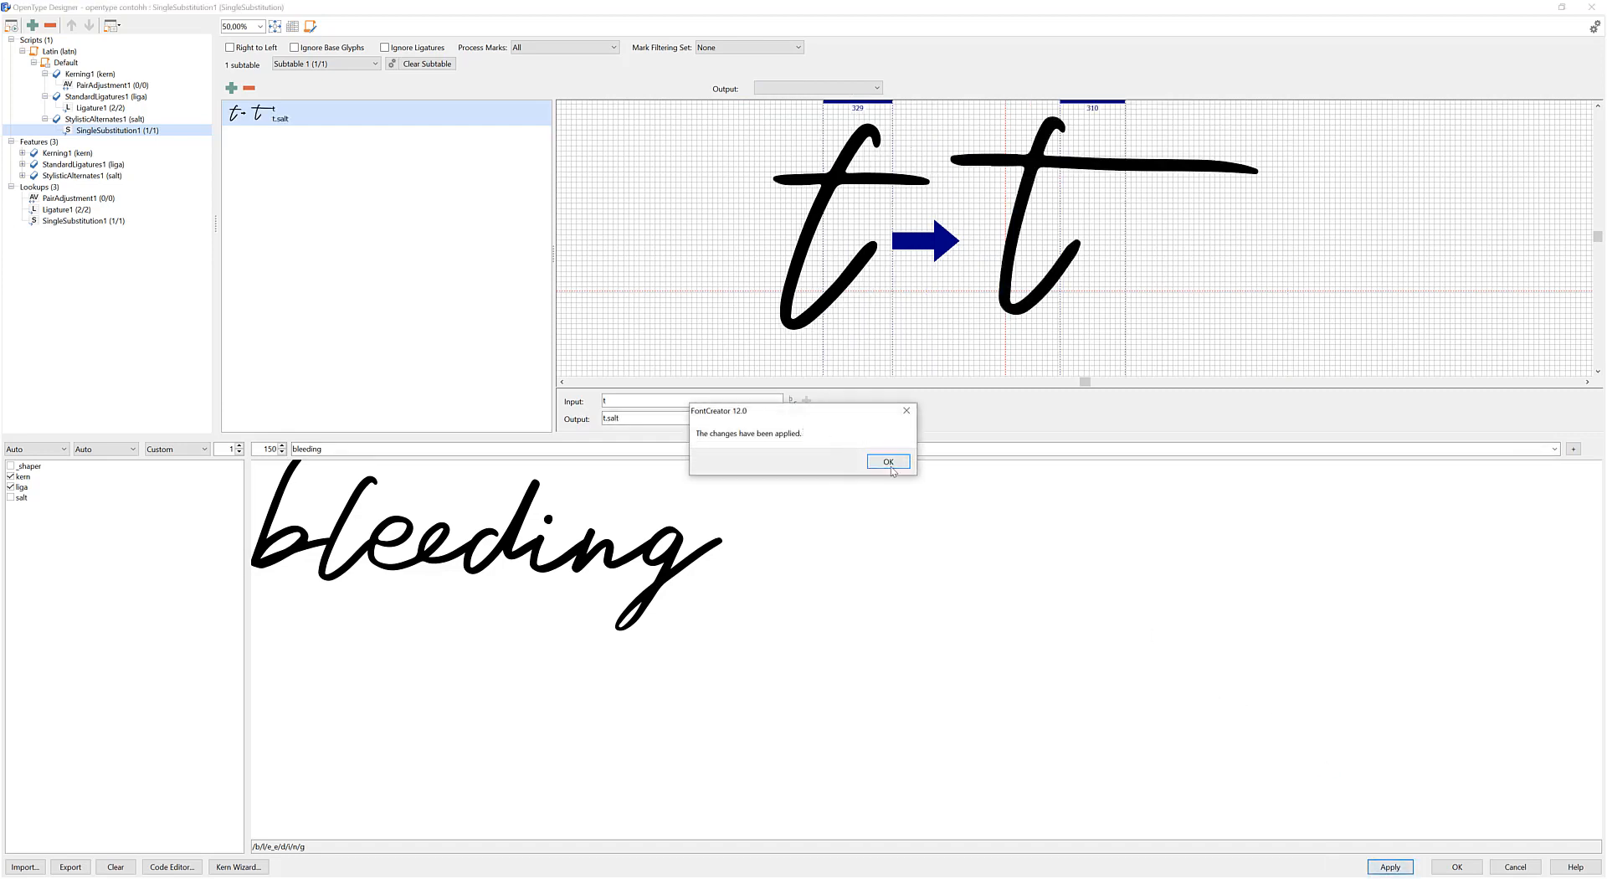
pyautogui.click(887, 463)
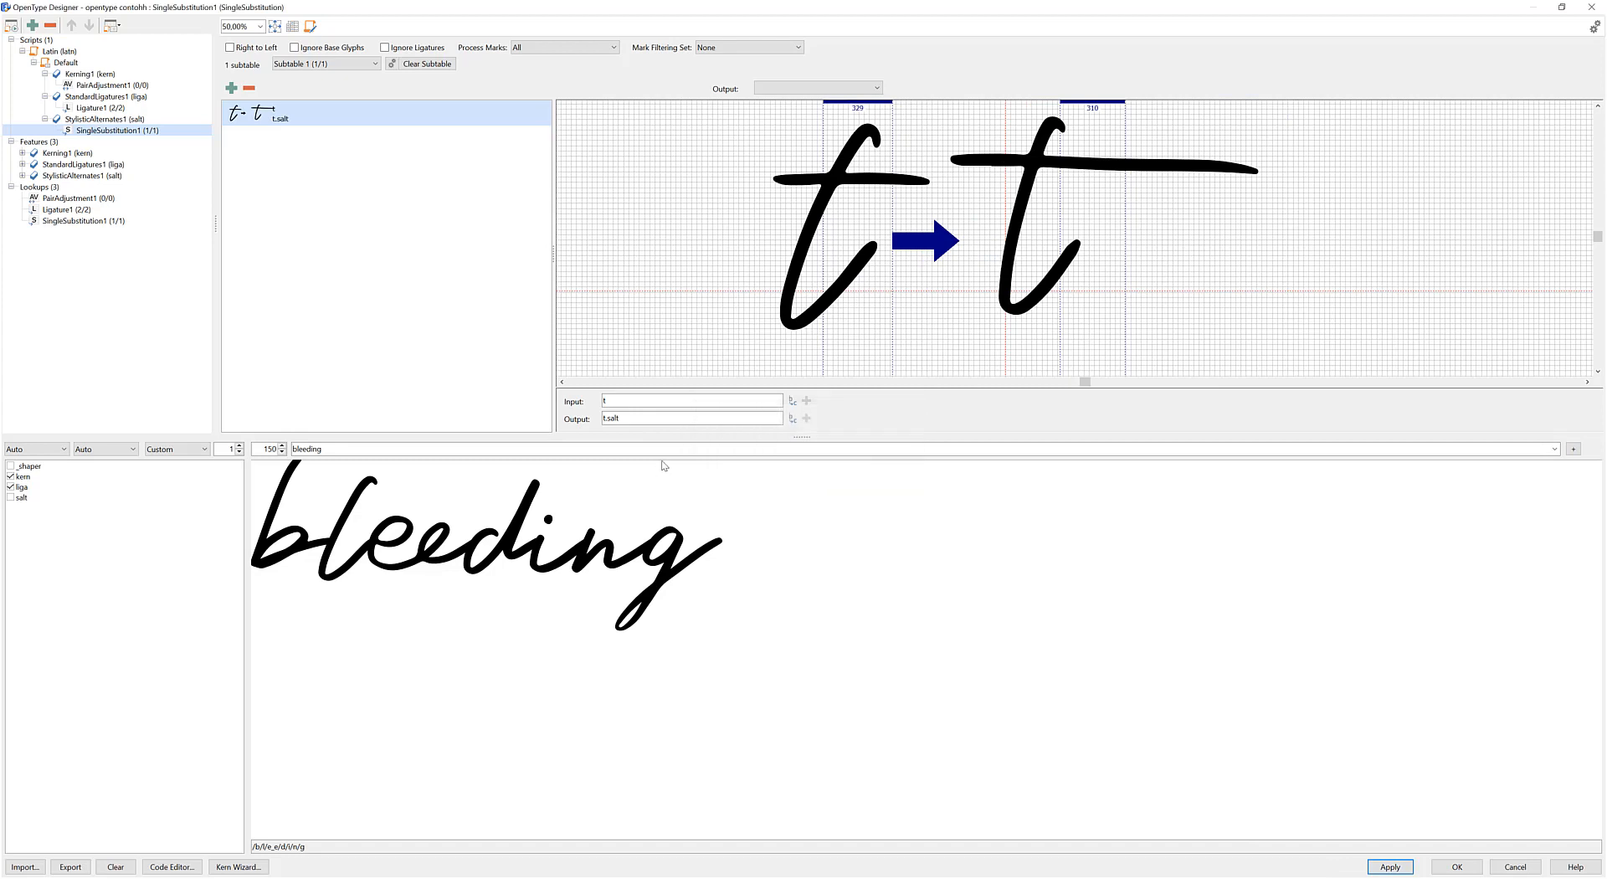
# Preview the word "bentar" without and with the salt feature, leaving the feature on
pyautogui.click(11, 498)
pyautogui.doubleClick(294, 449)
pyautogui.write('b')
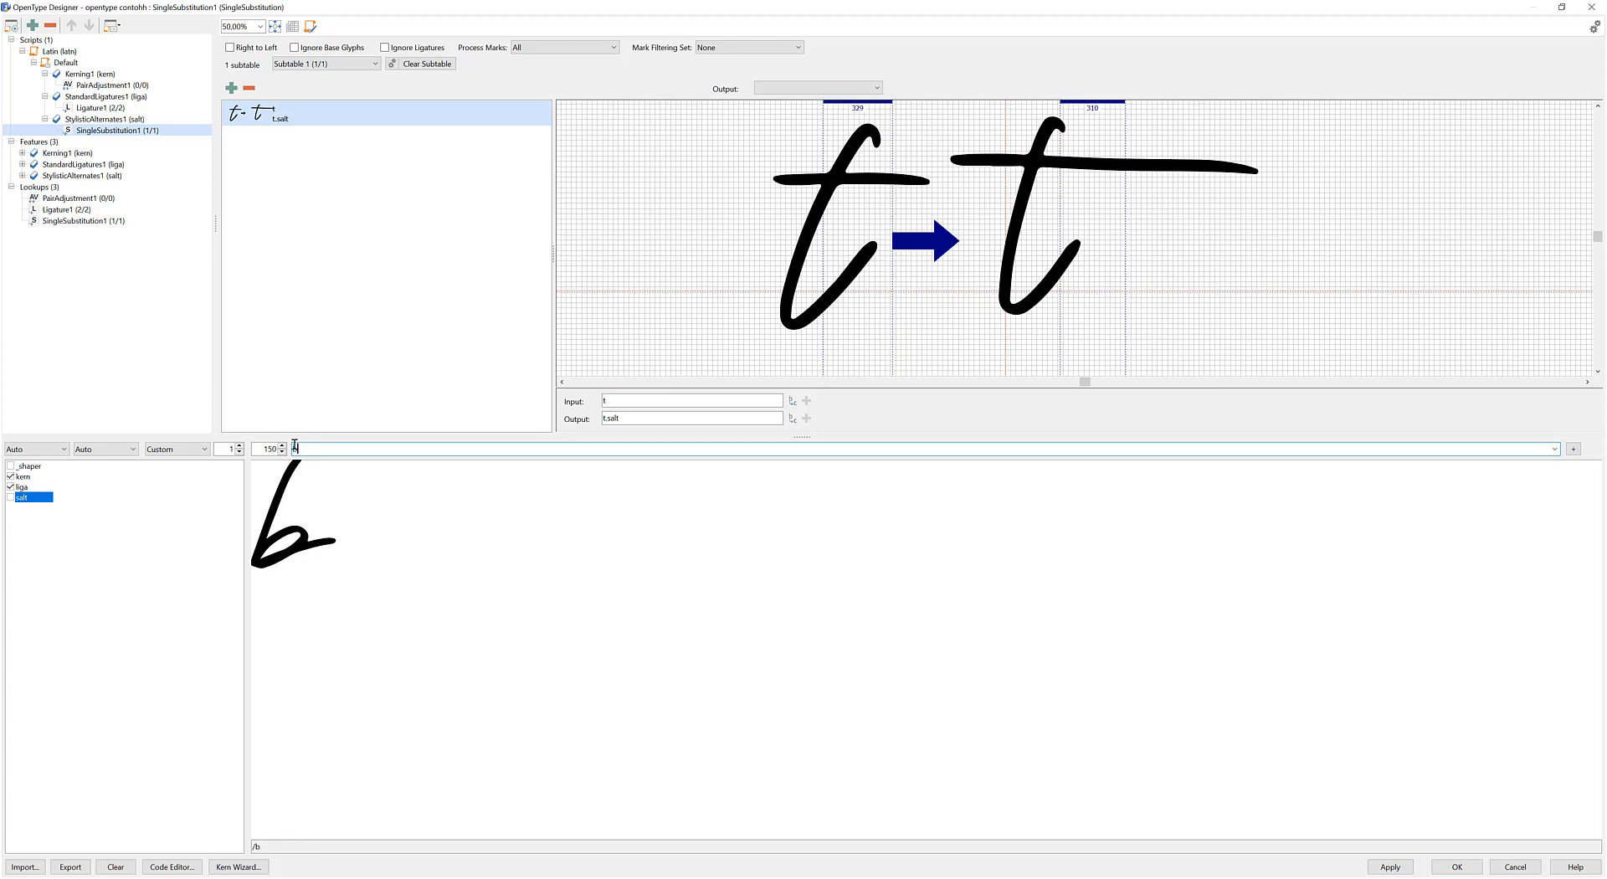
pyautogui.write('entar')
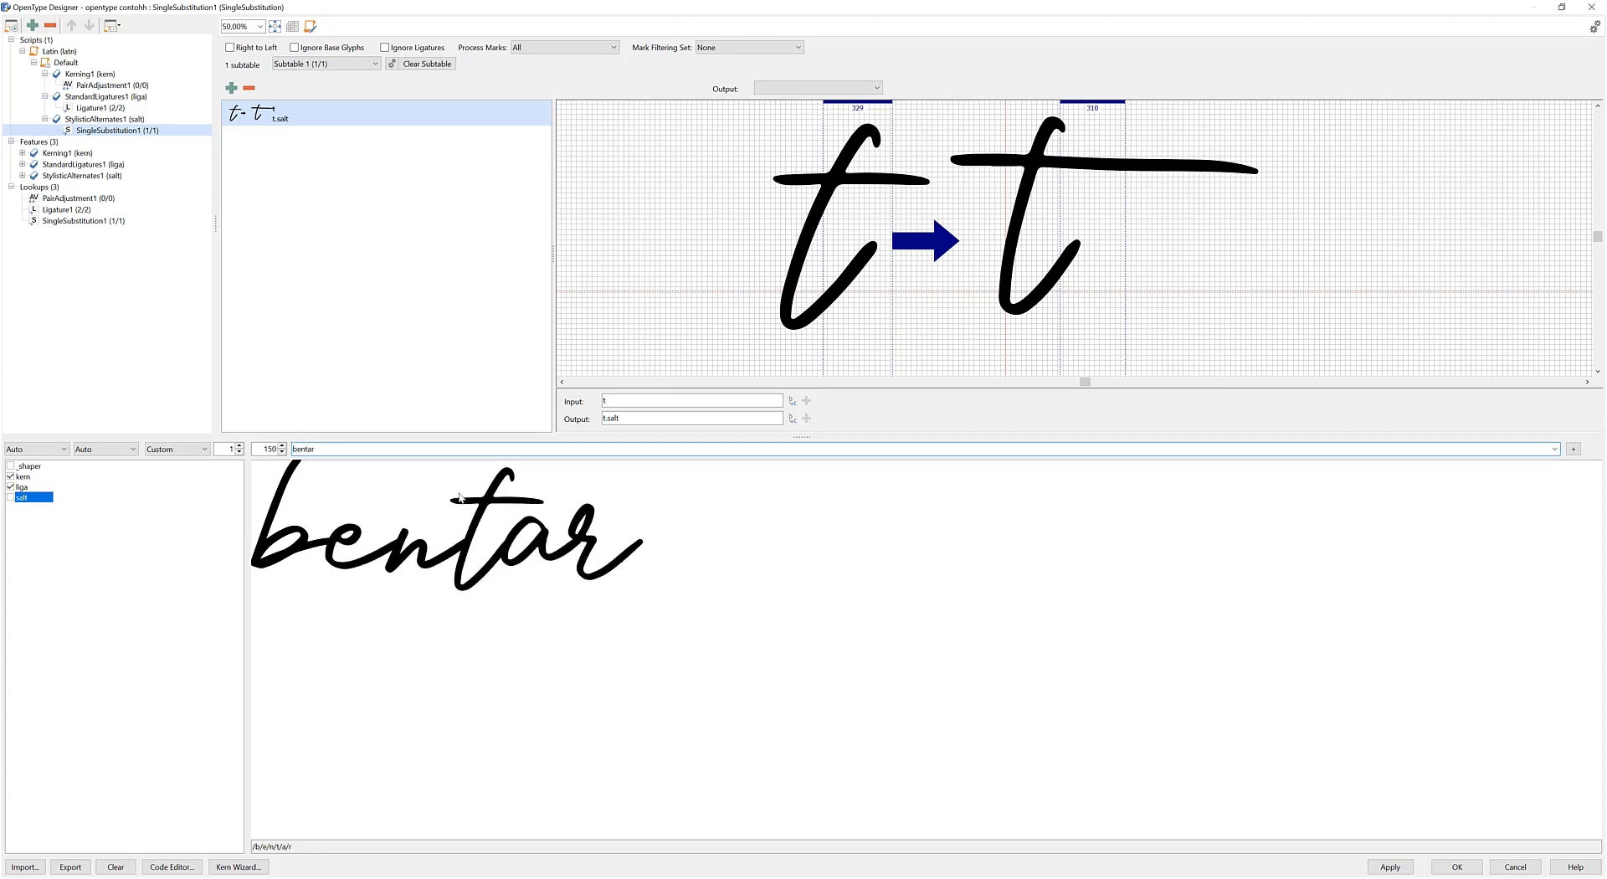
pyautogui.click(10, 498)
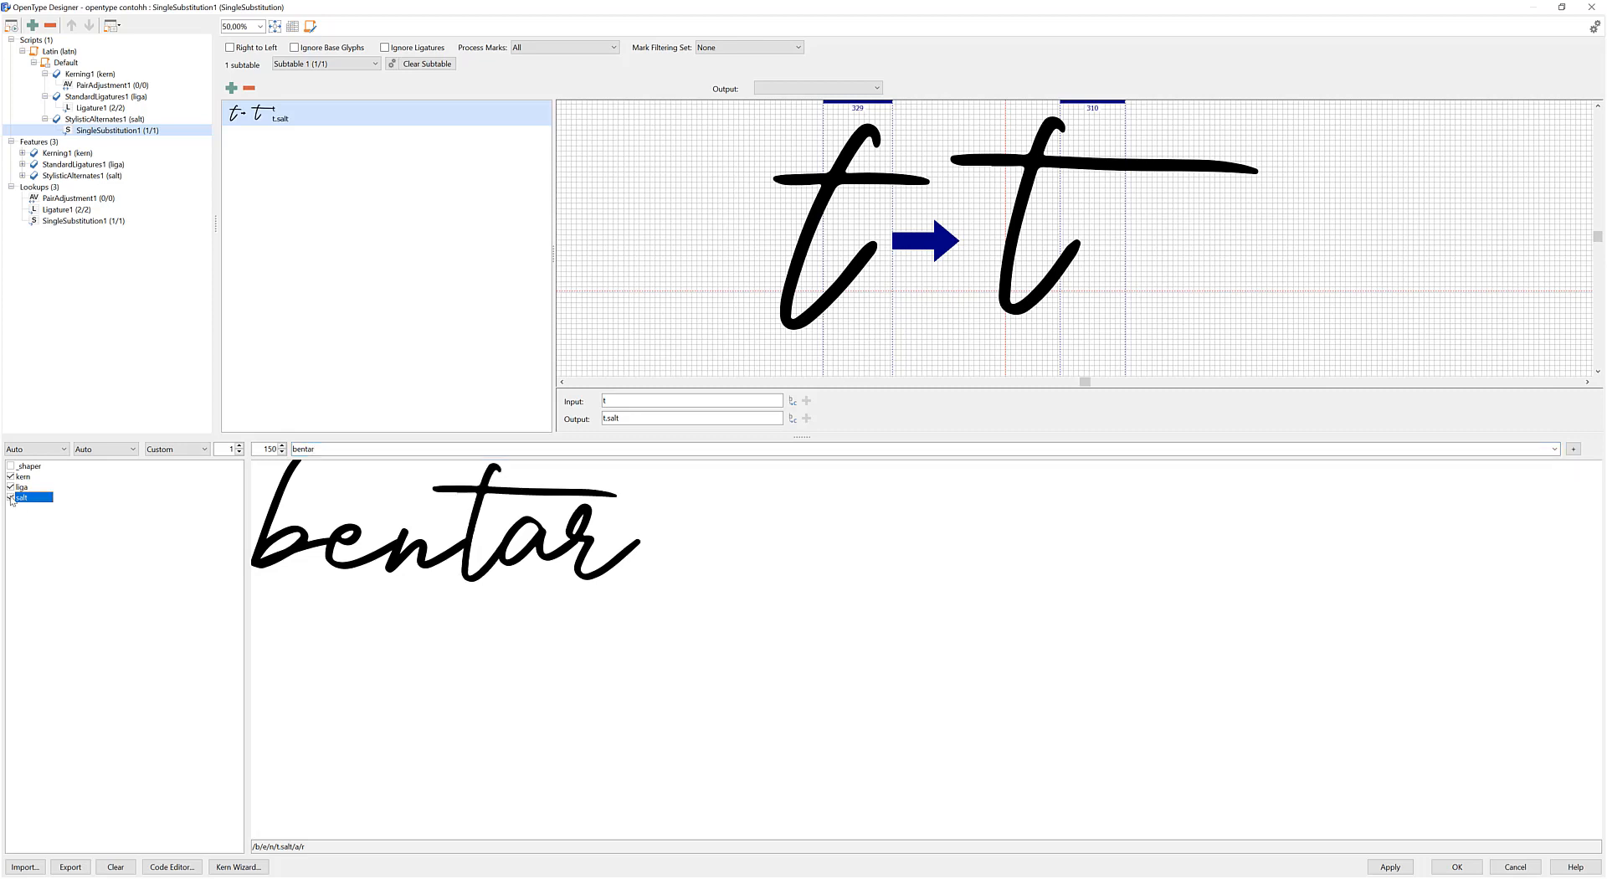
# Add the known feature Stylistic Set 1 (ss01) under the Latin default language
pyautogui.rightClick(76, 68)
pyautogui.click(99, 73)
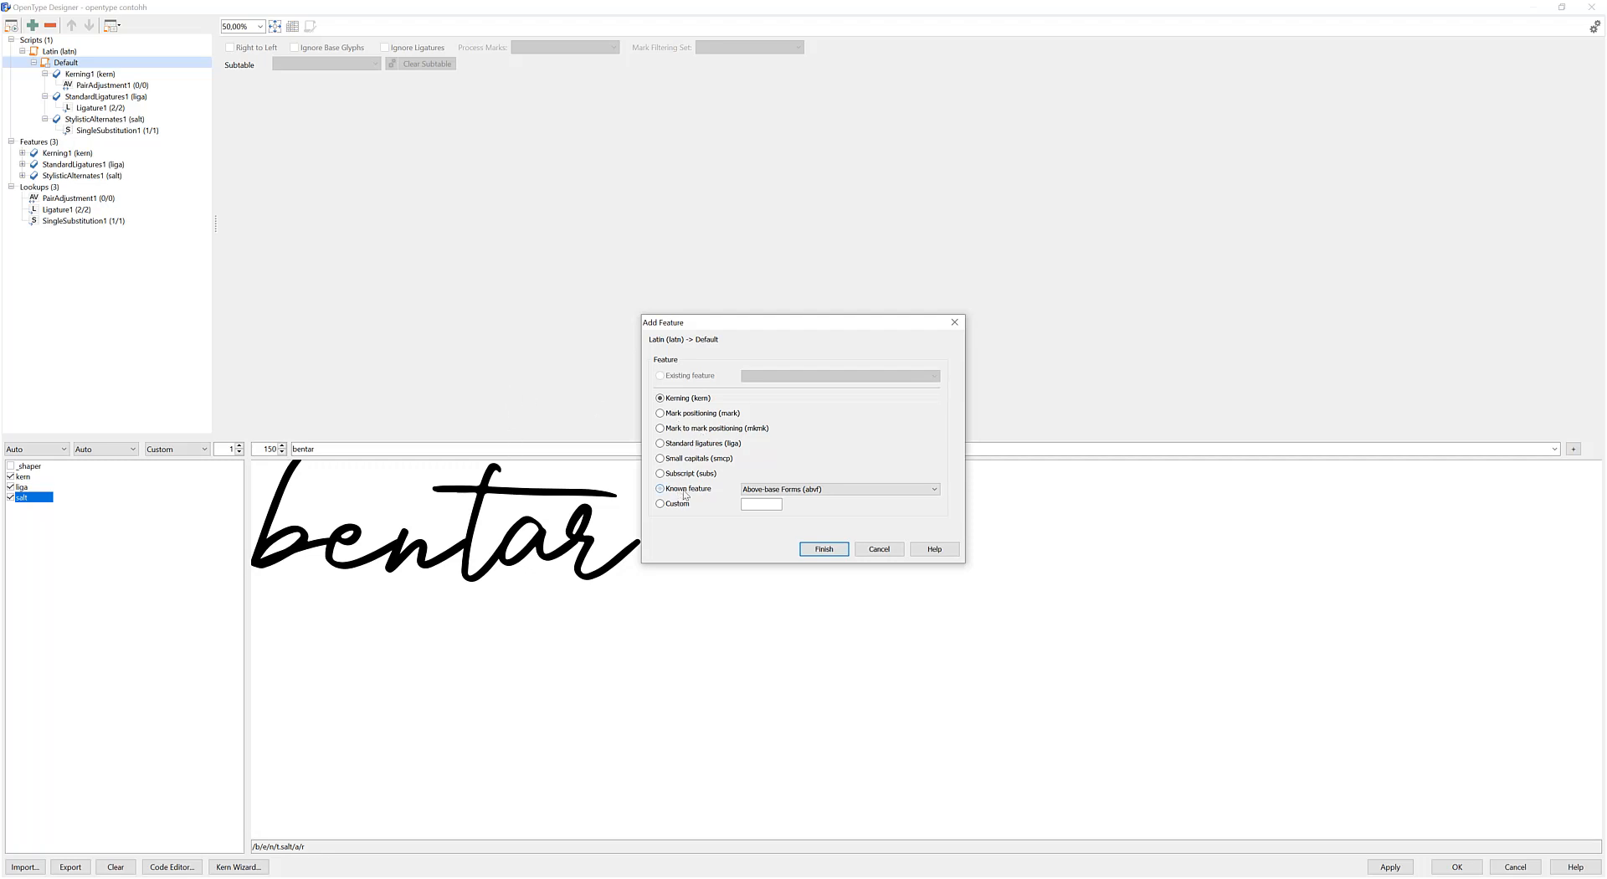
pyautogui.click(808, 492)
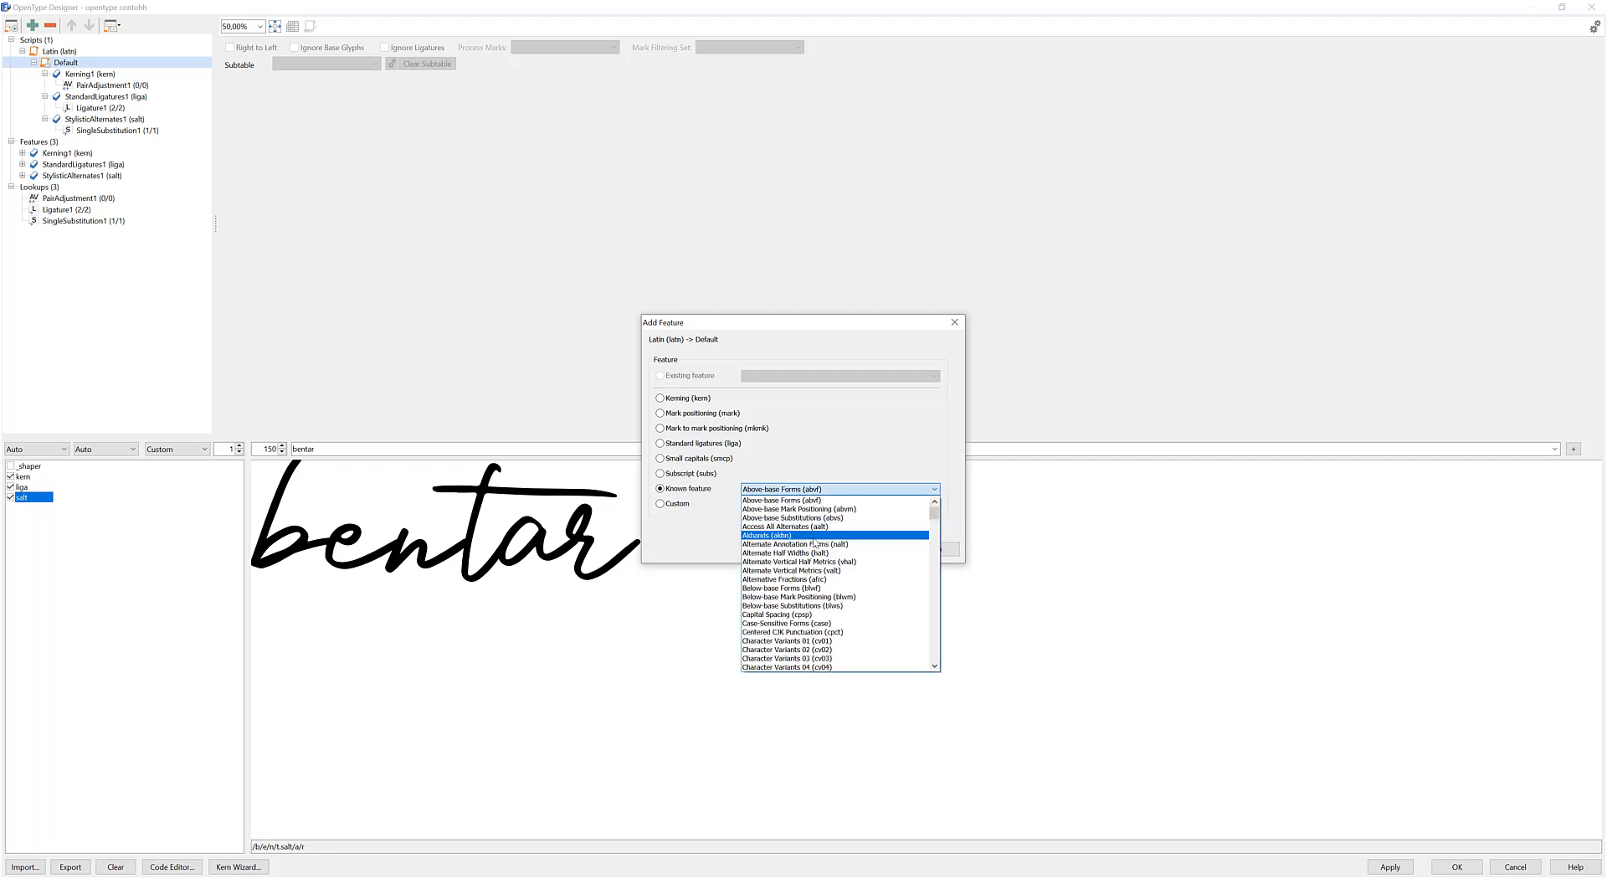
pyautogui.press('s')
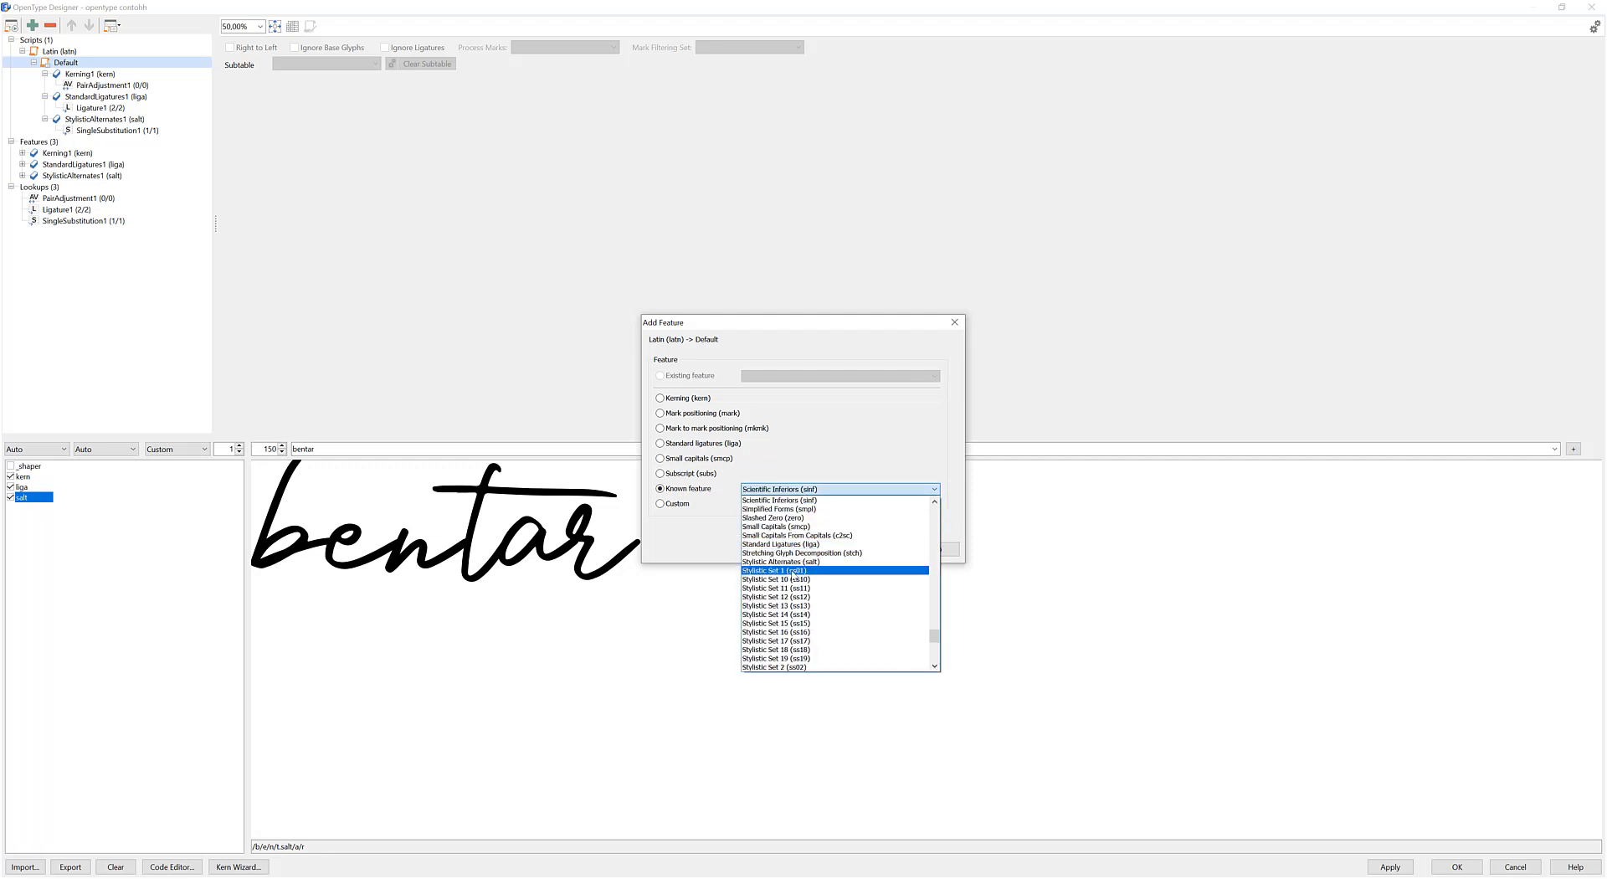
pyautogui.click(793, 574)
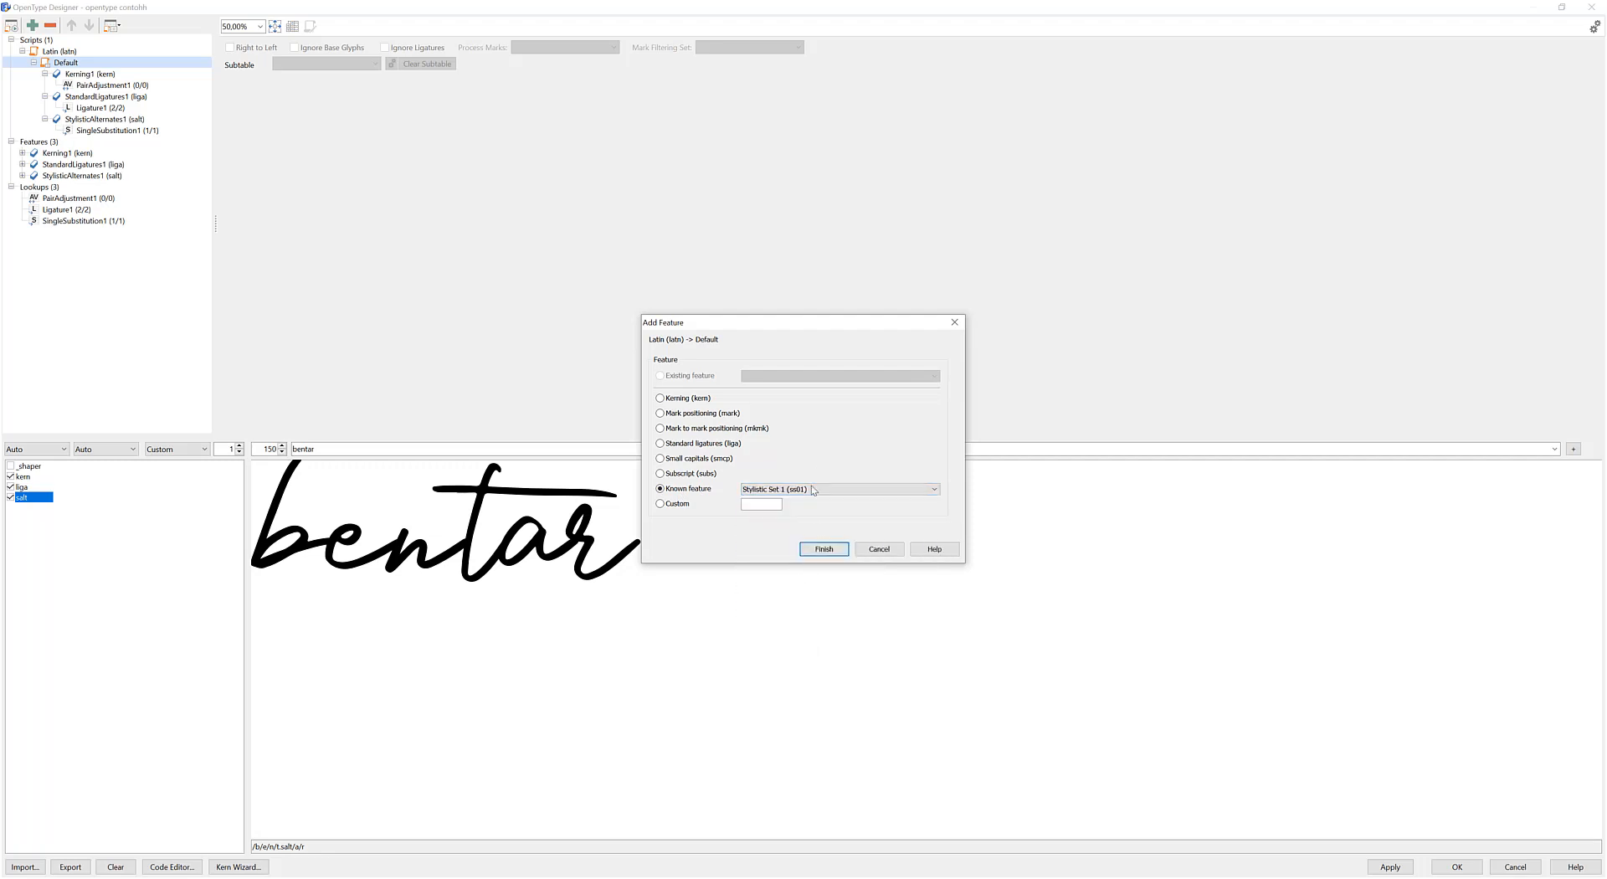
pyautogui.click(762, 492)
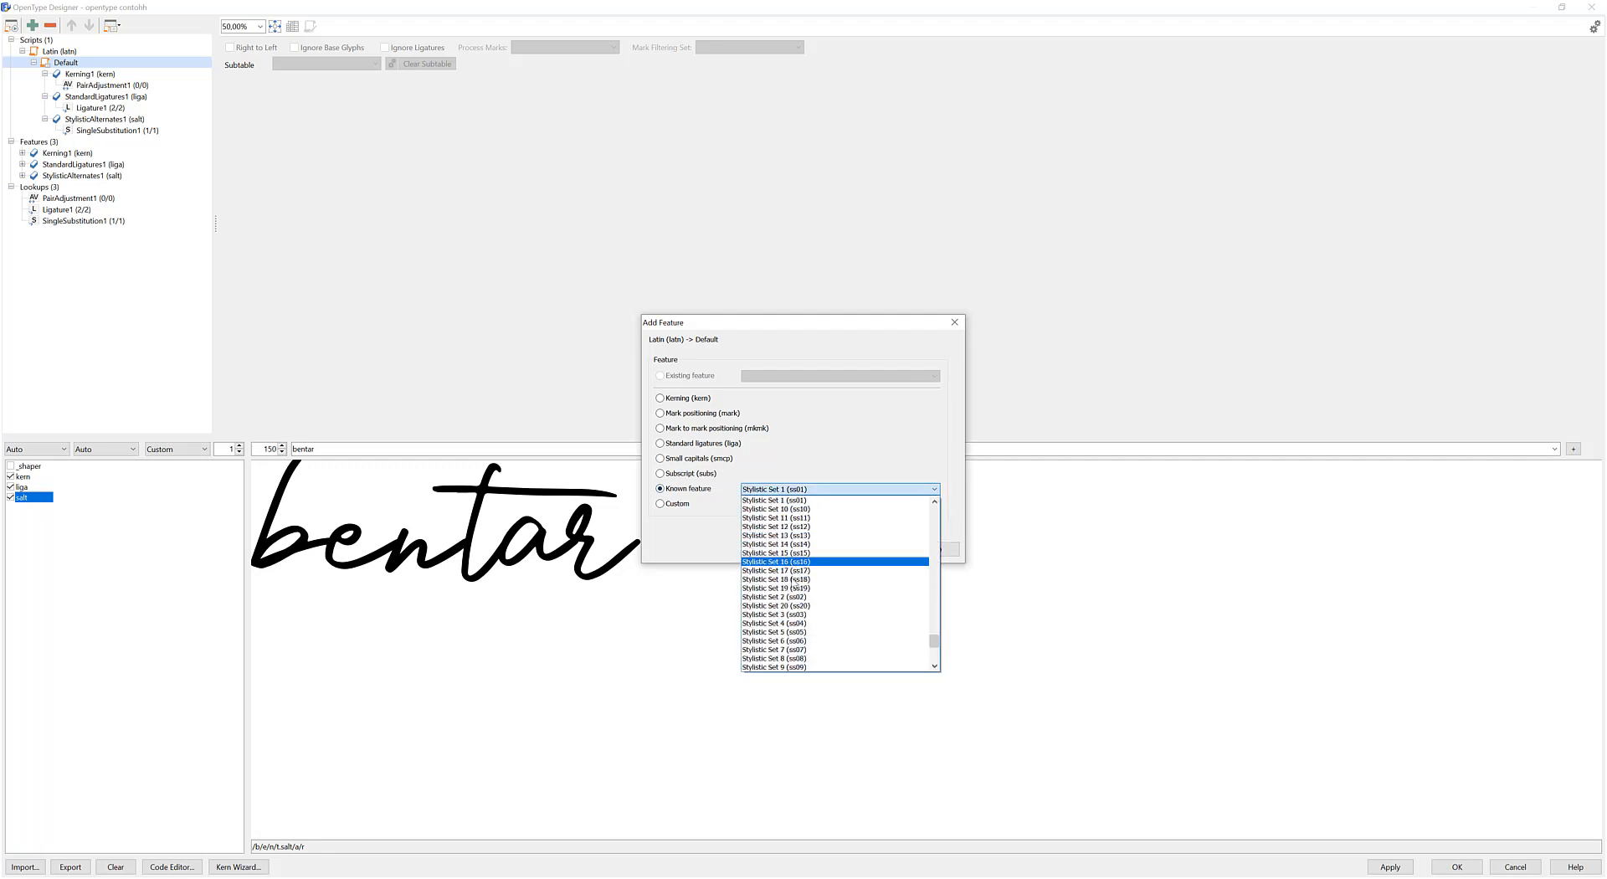
pyautogui.click(757, 499)
pyautogui.click(824, 546)
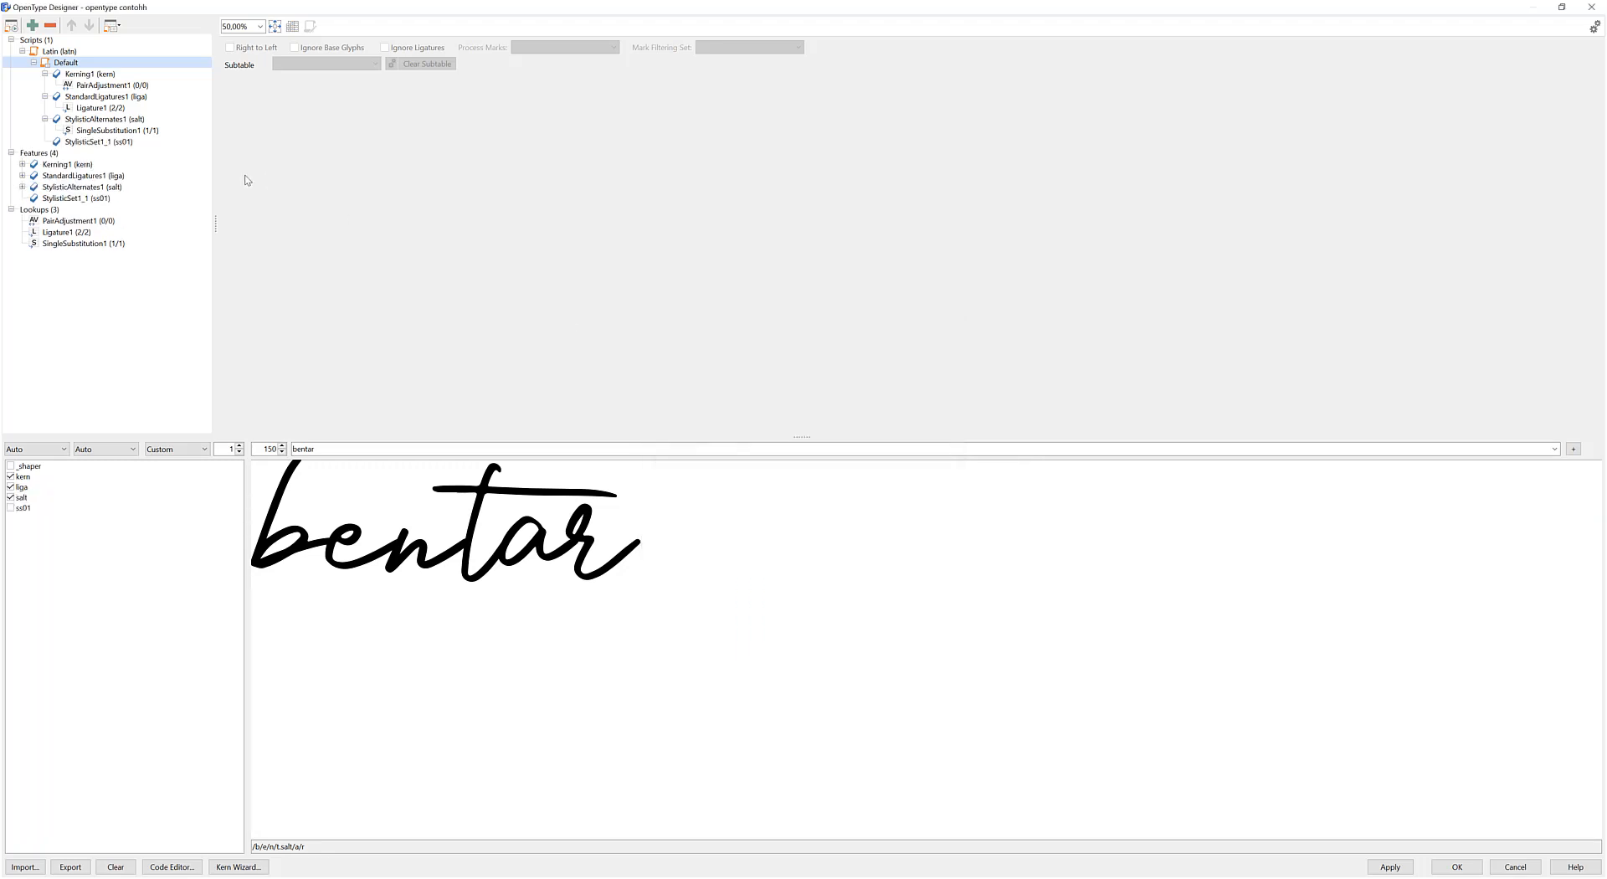
# Add a single substitution lookup to the Stylistic Set 1 (ss01) feature
pyautogui.rightClick(108, 143)
pyautogui.click(215, 180)
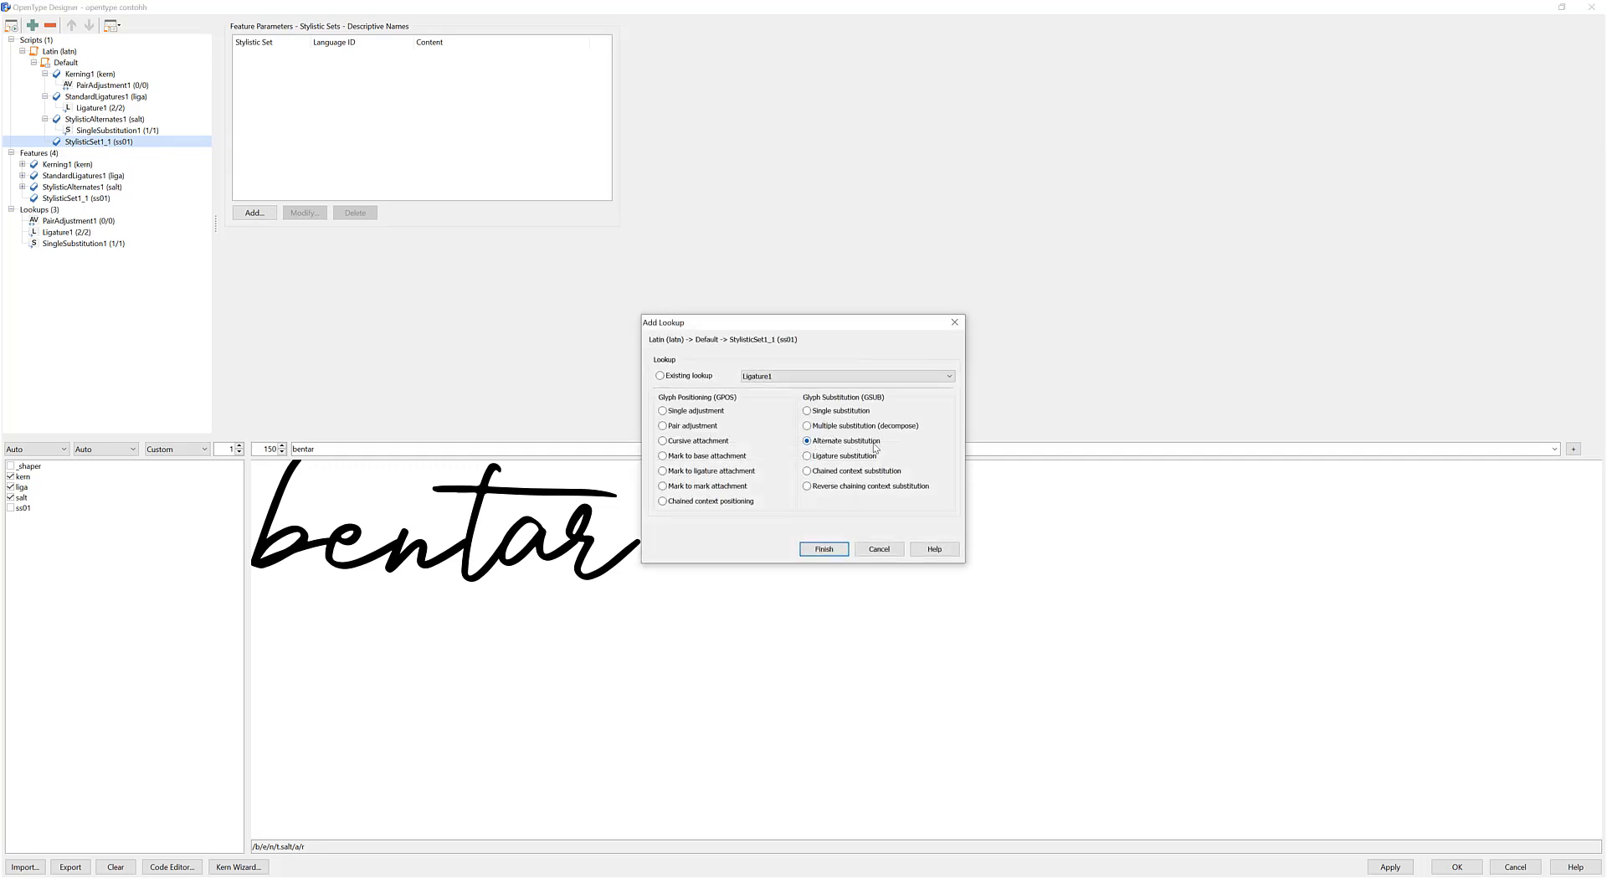
pyautogui.click(808, 410)
pyautogui.click(823, 549)
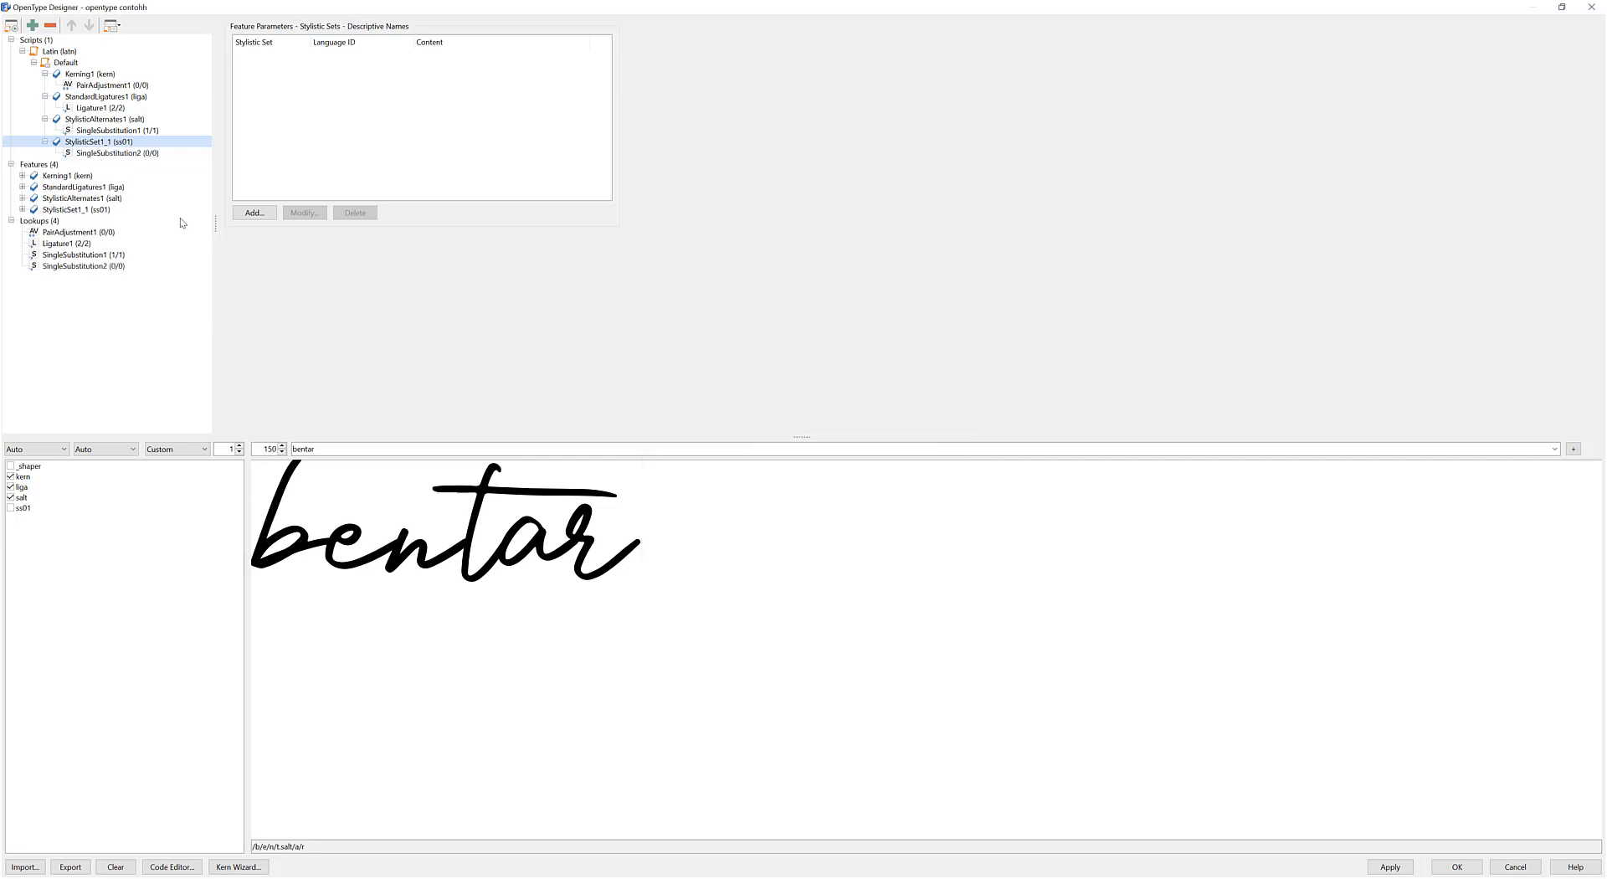
# Add a substitution to the ss01 lookup that replaces t with t.ss01, and apply the changes
pyautogui.click(126, 154)
pyautogui.click(231, 87)
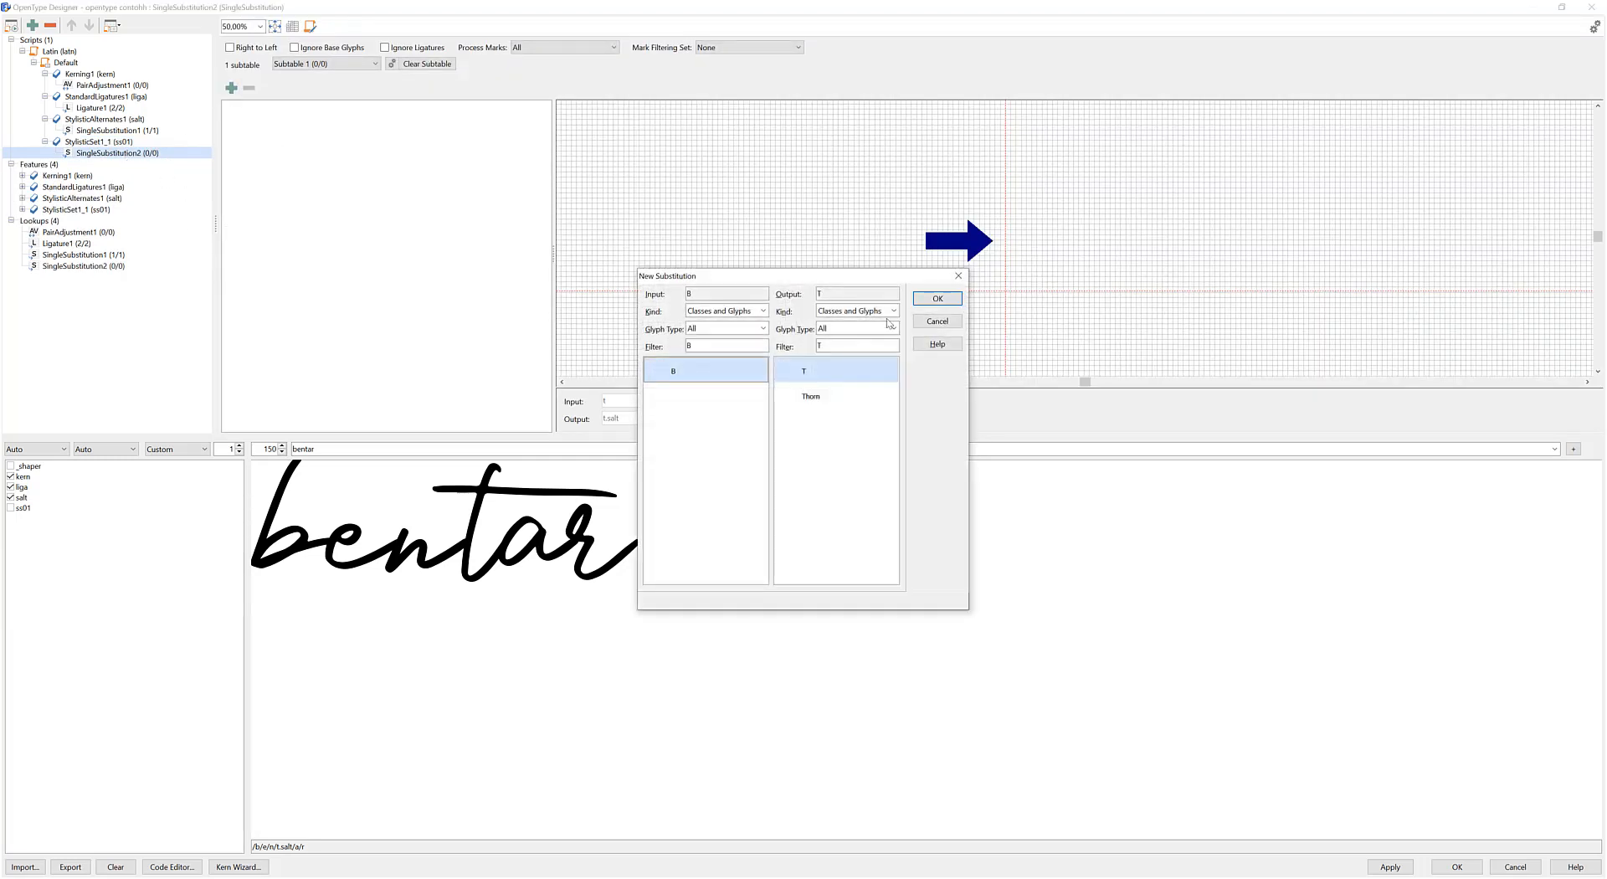
pyautogui.doubleClick(713, 373)
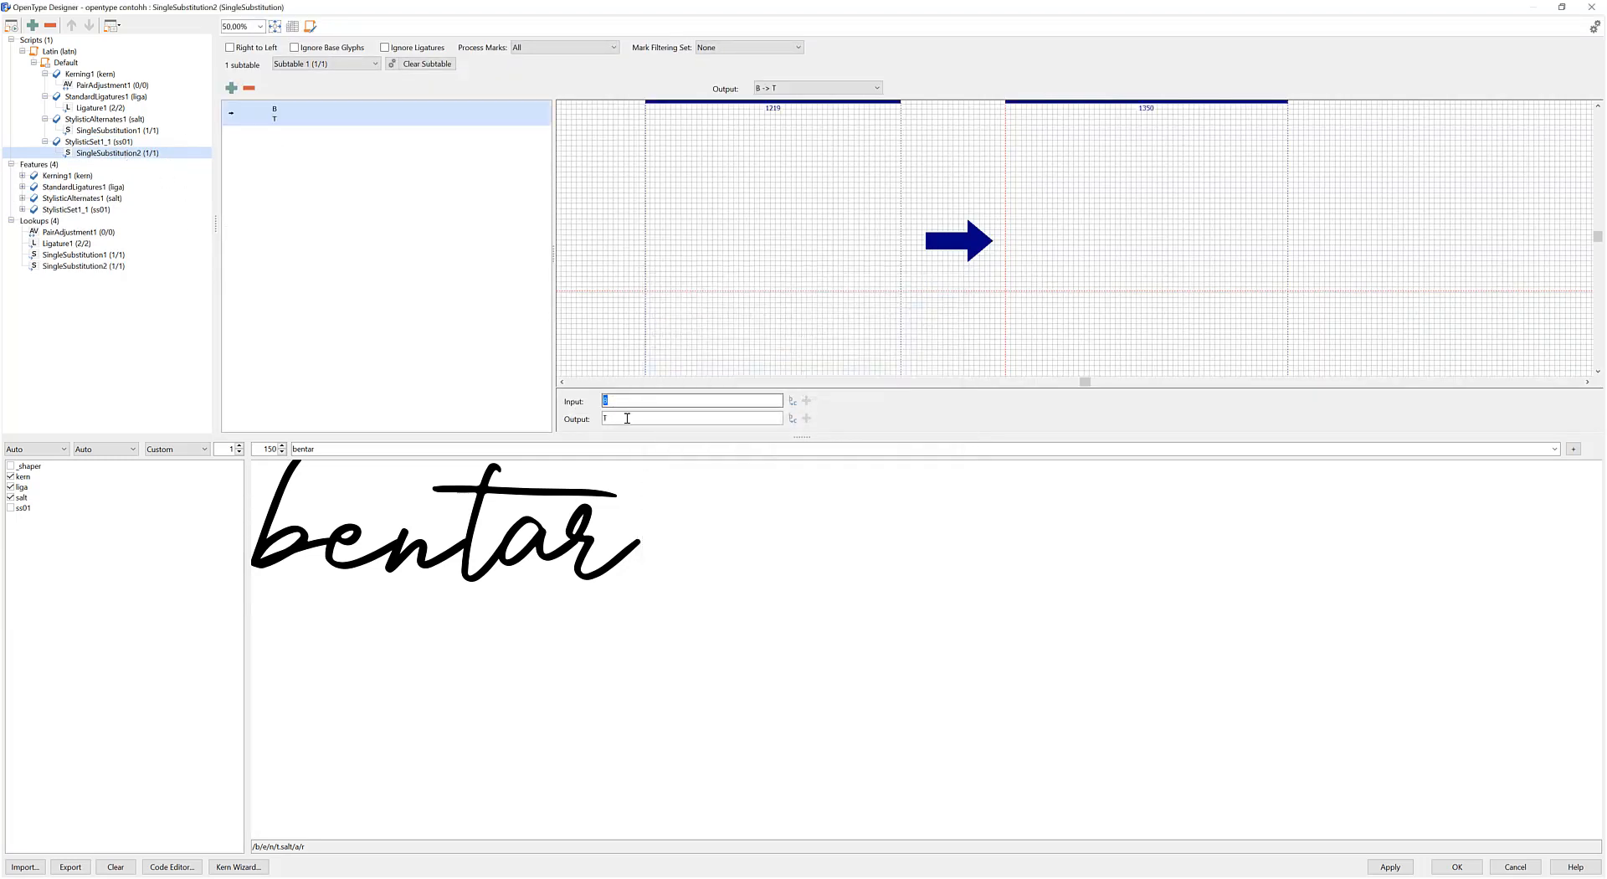
pyautogui.write('t')
pyautogui.press('Tab')
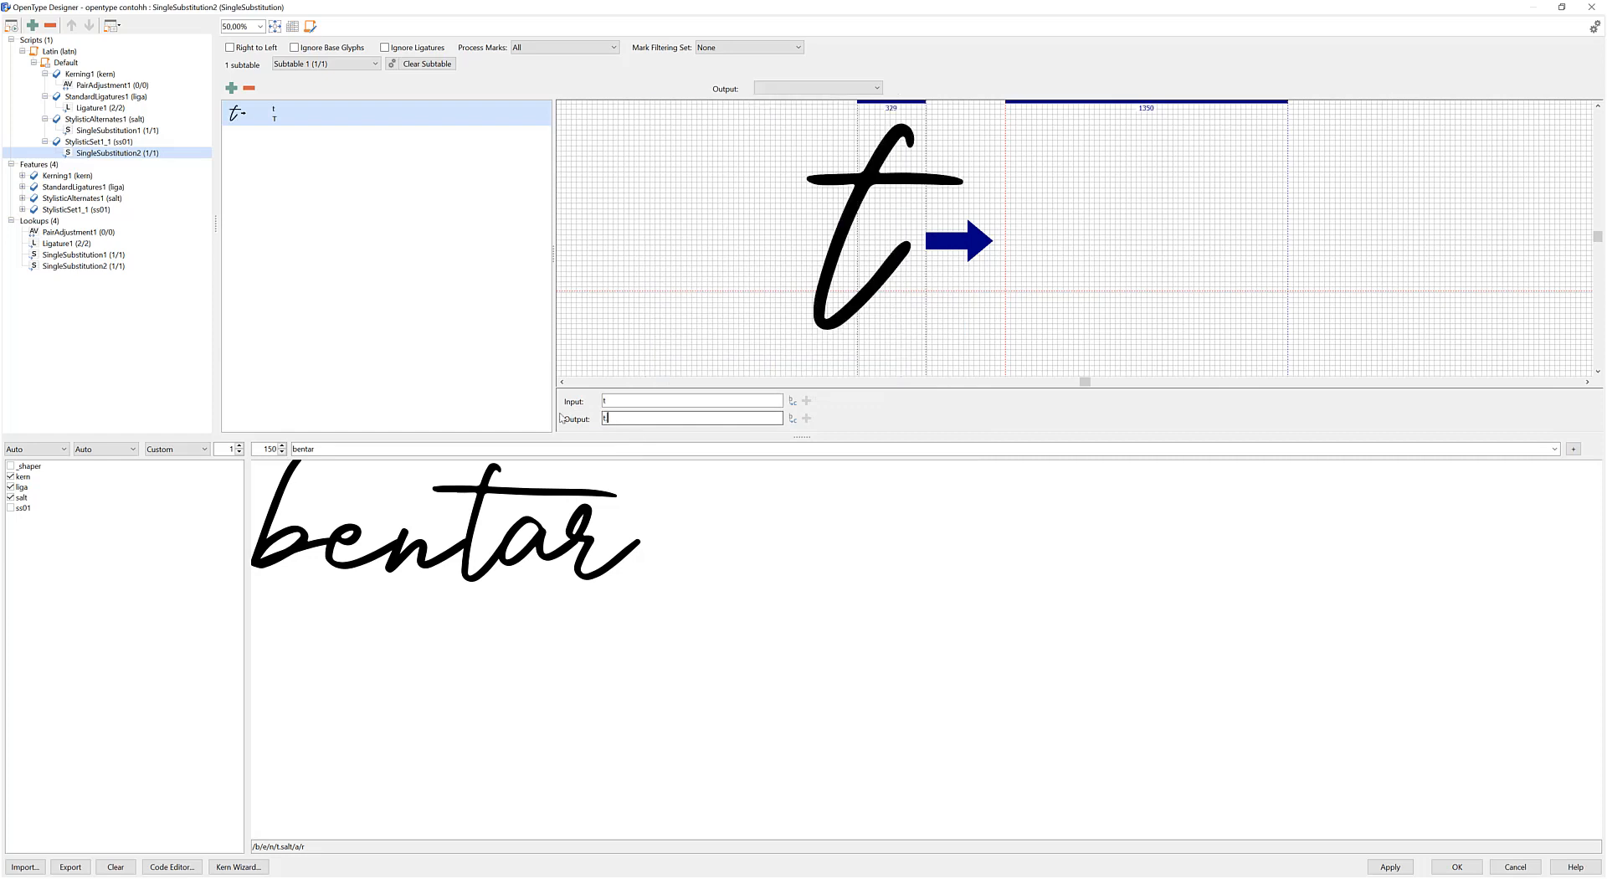
pyautogui.write('t.ss01')
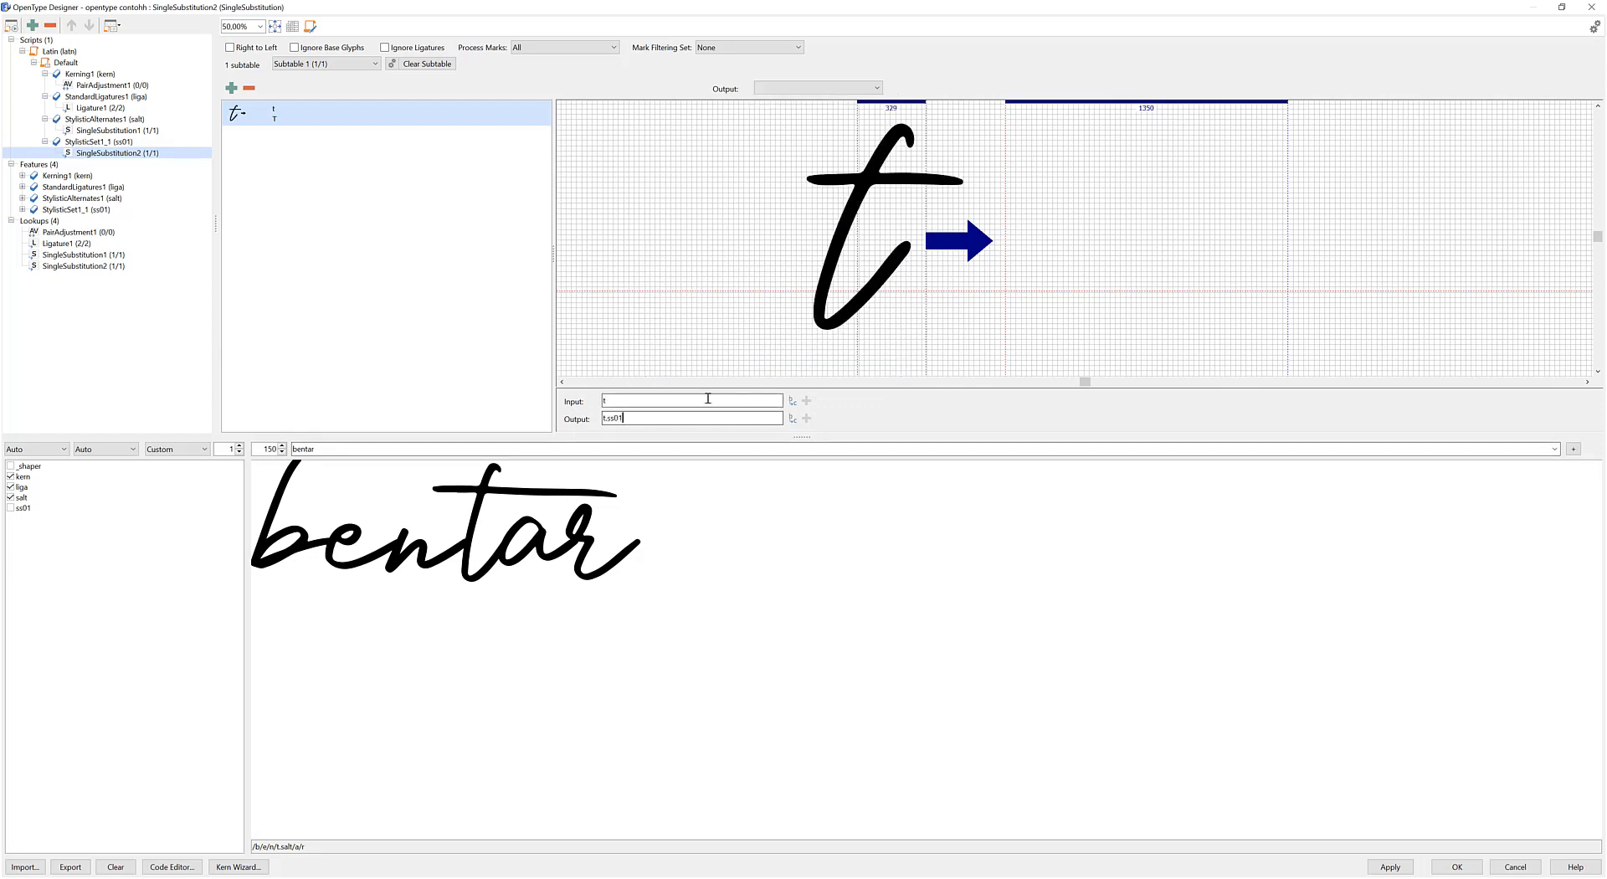
pyautogui.click(1382, 867)
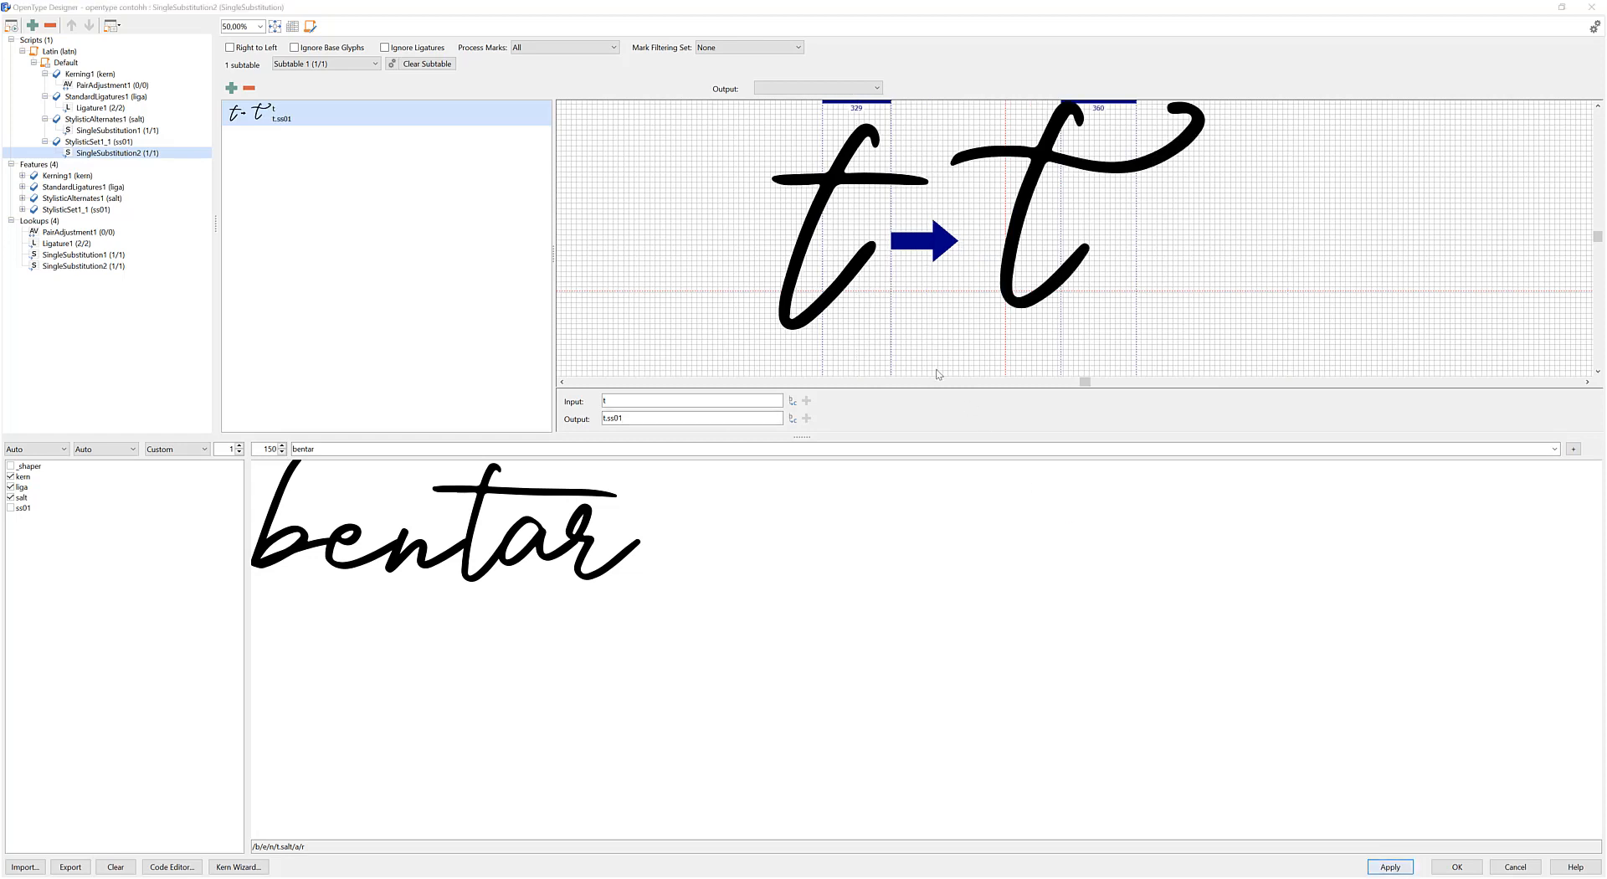
pyautogui.click(897, 463)
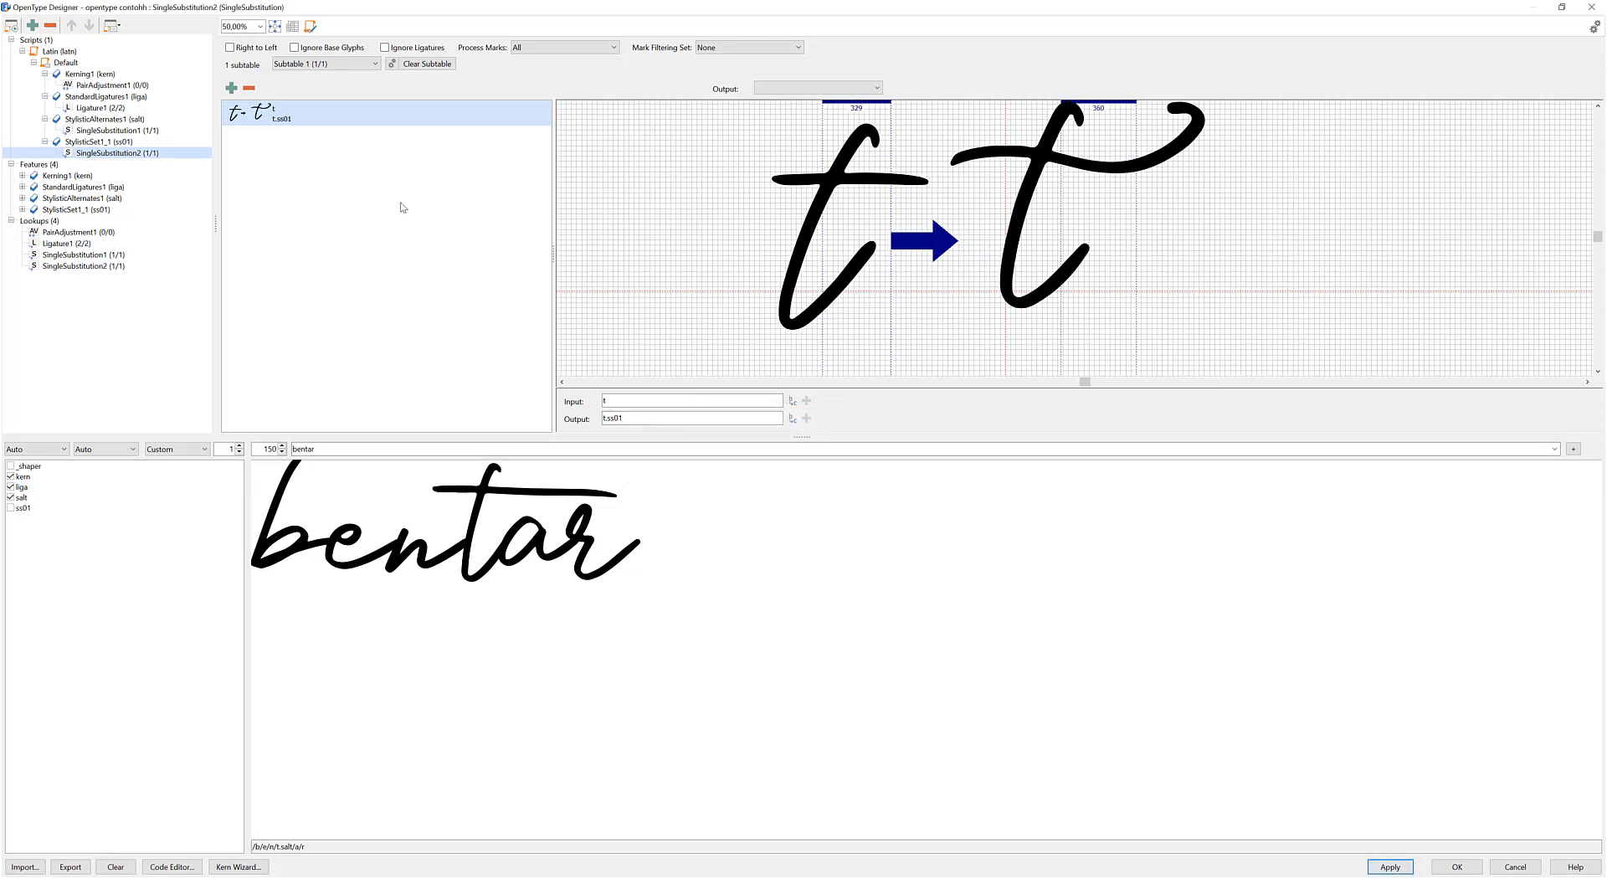
# Compare the word "bentar" with and without the salt feature, then leave salt off and preview it with ss01 on
pyautogui.click(11, 498)
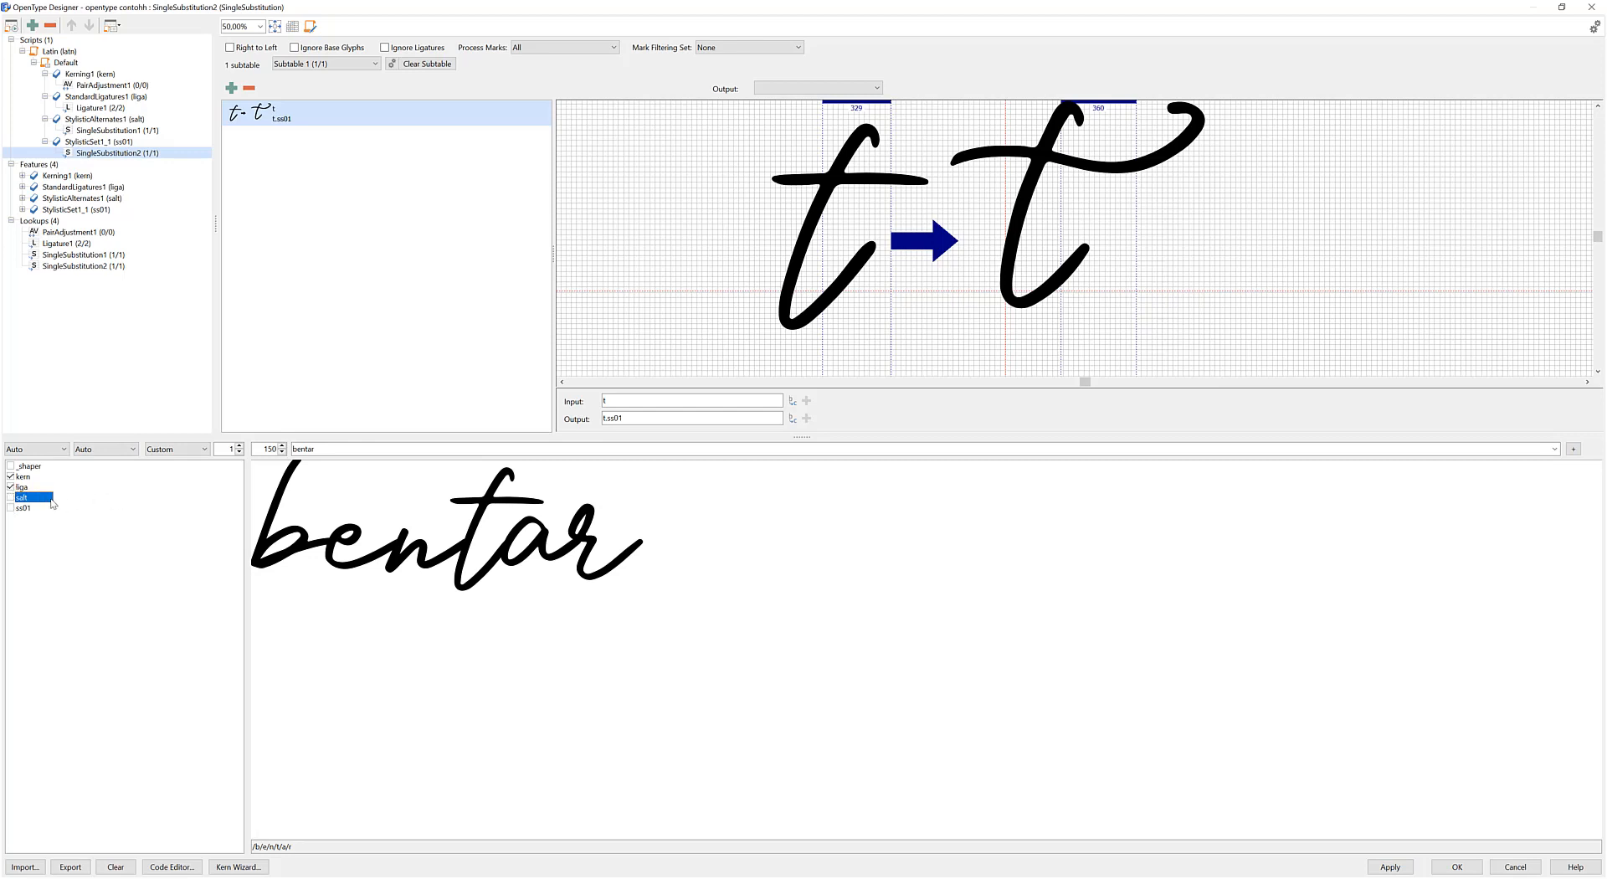
pyautogui.click(11, 498)
pyautogui.click(11, 498)
pyautogui.click(11, 508)
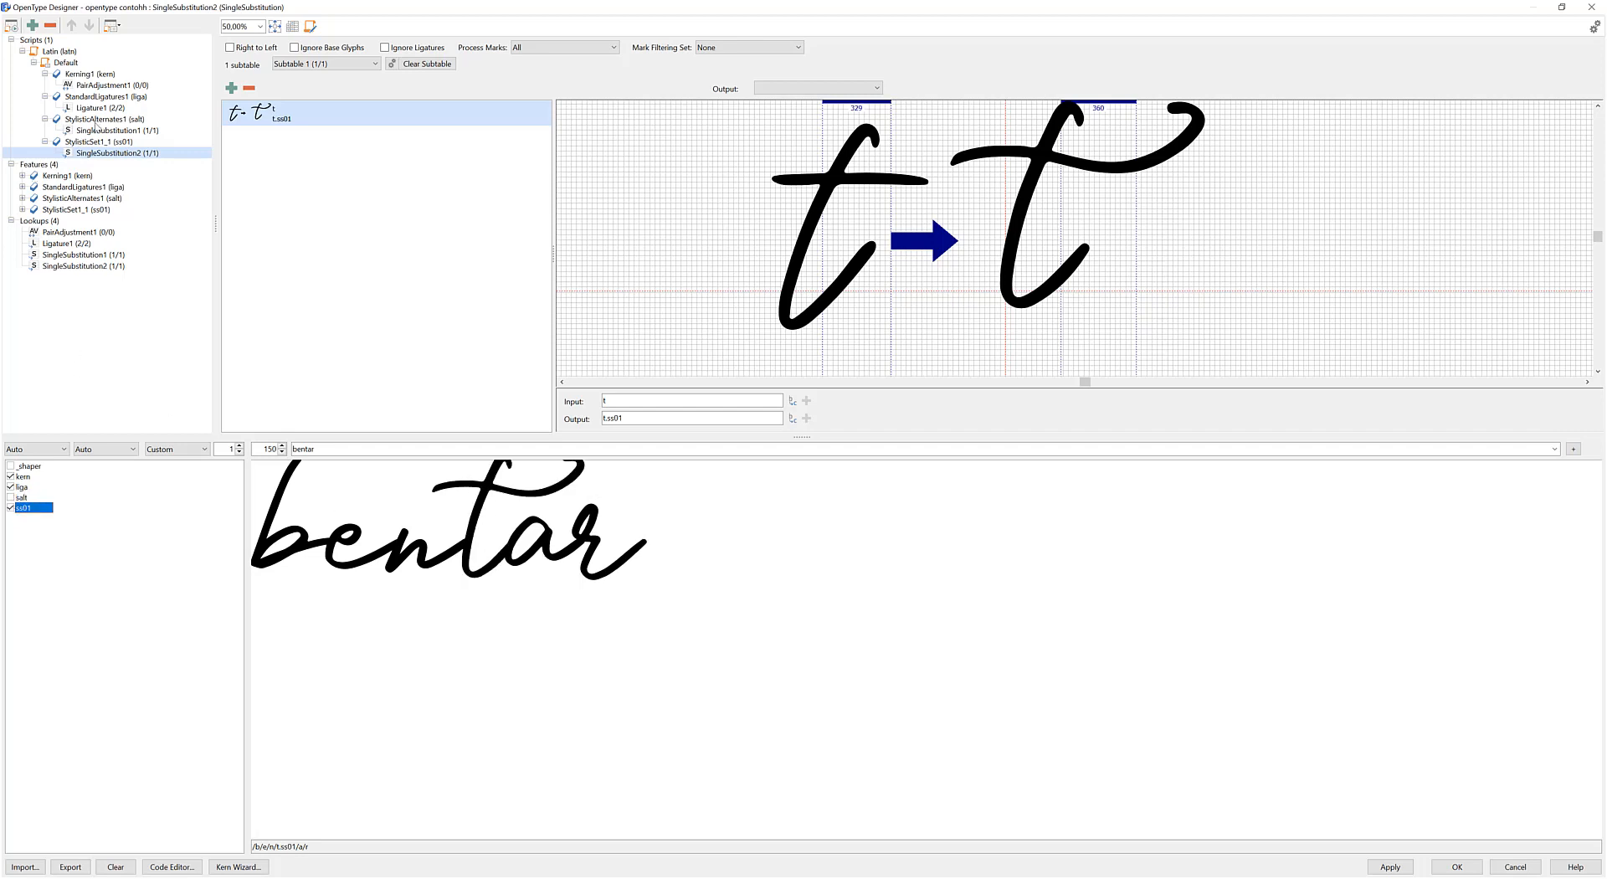
# Add the known feature Swash (swsh) under the Latin default language
pyautogui.rightClick(73, 65)
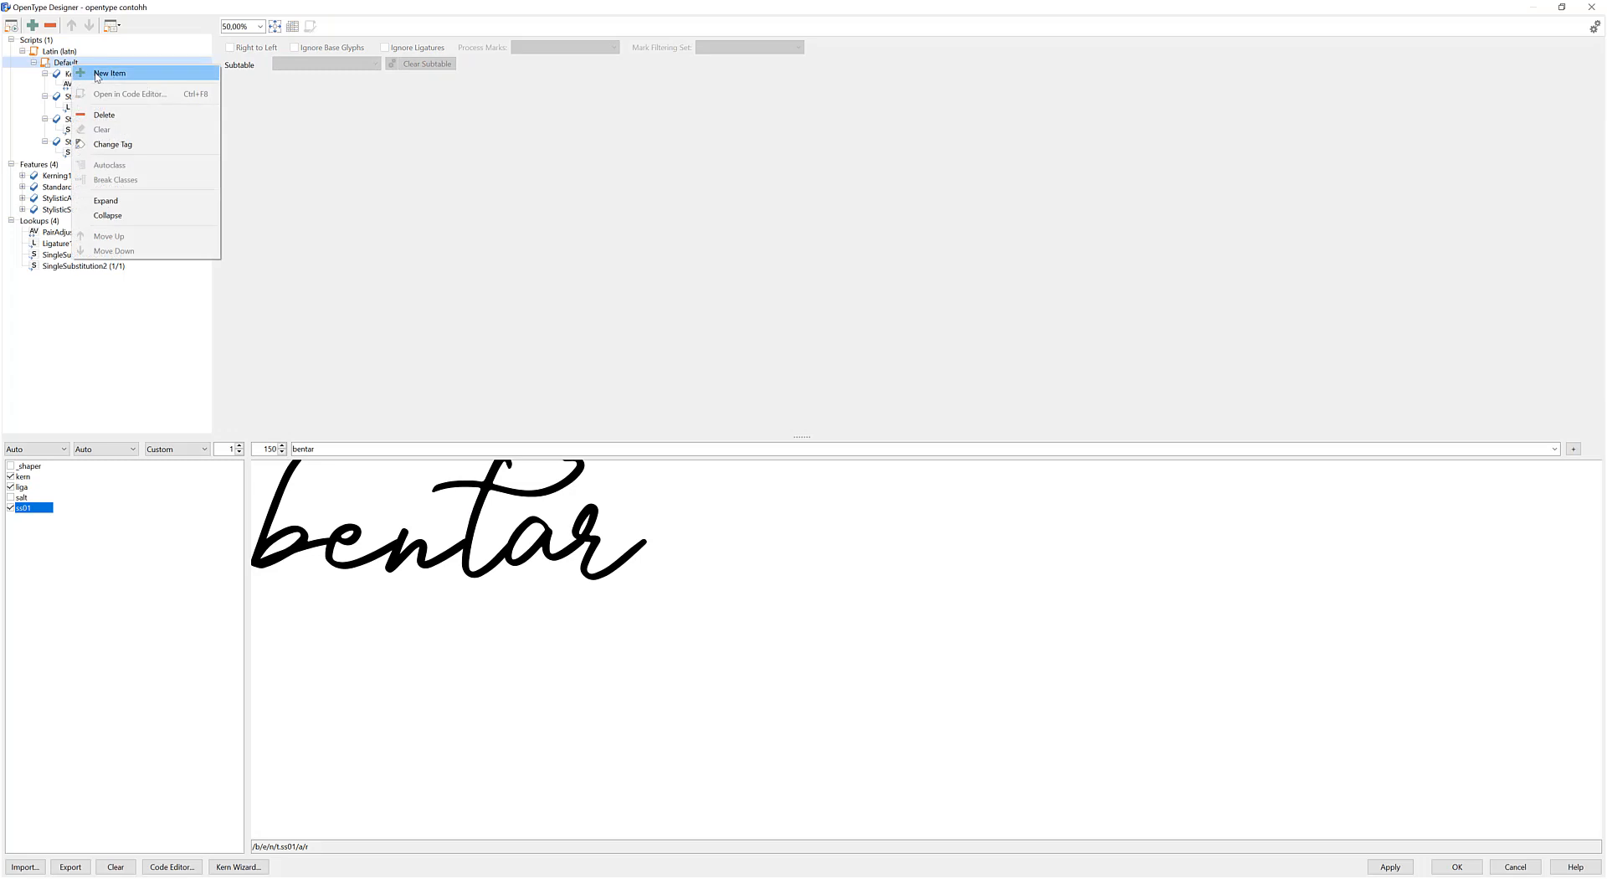
pyautogui.click(100, 73)
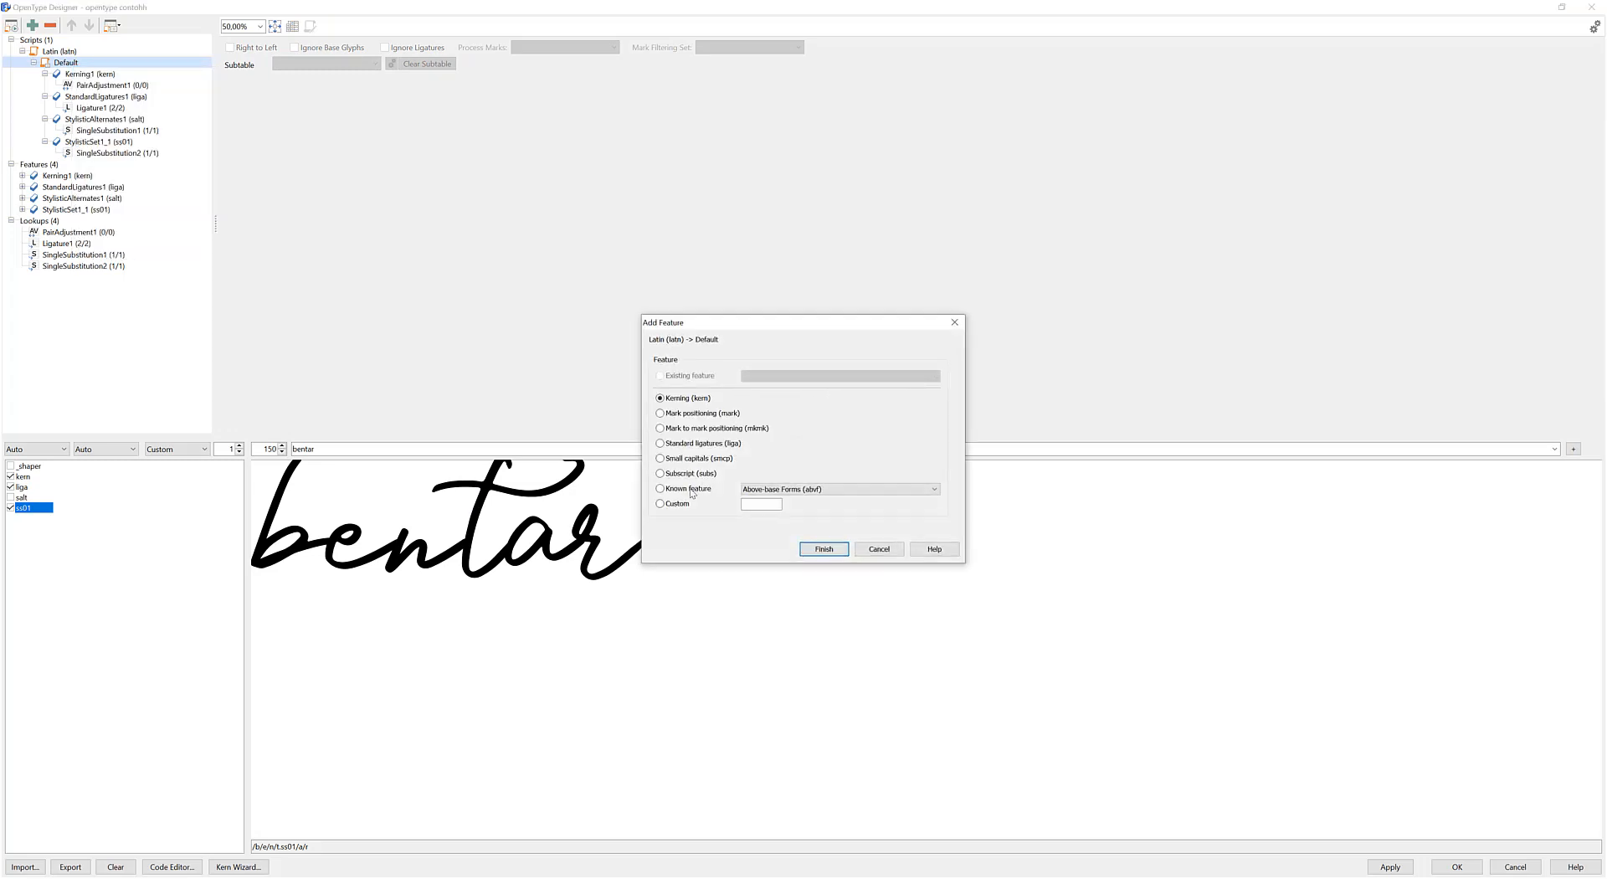
pyautogui.click(689, 494)
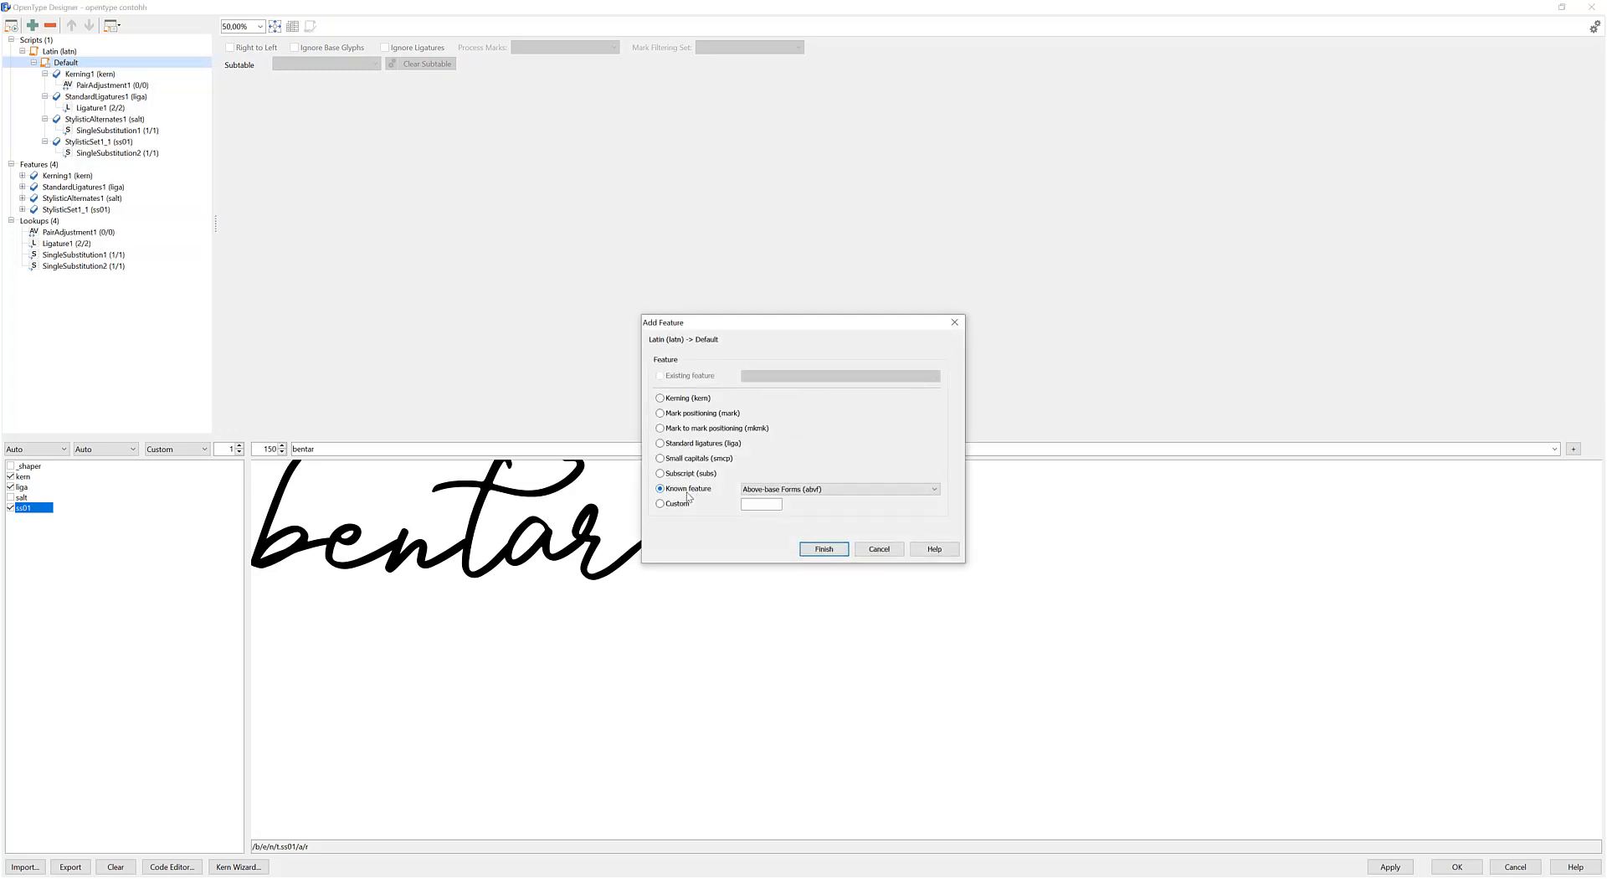
pyautogui.click(814, 492)
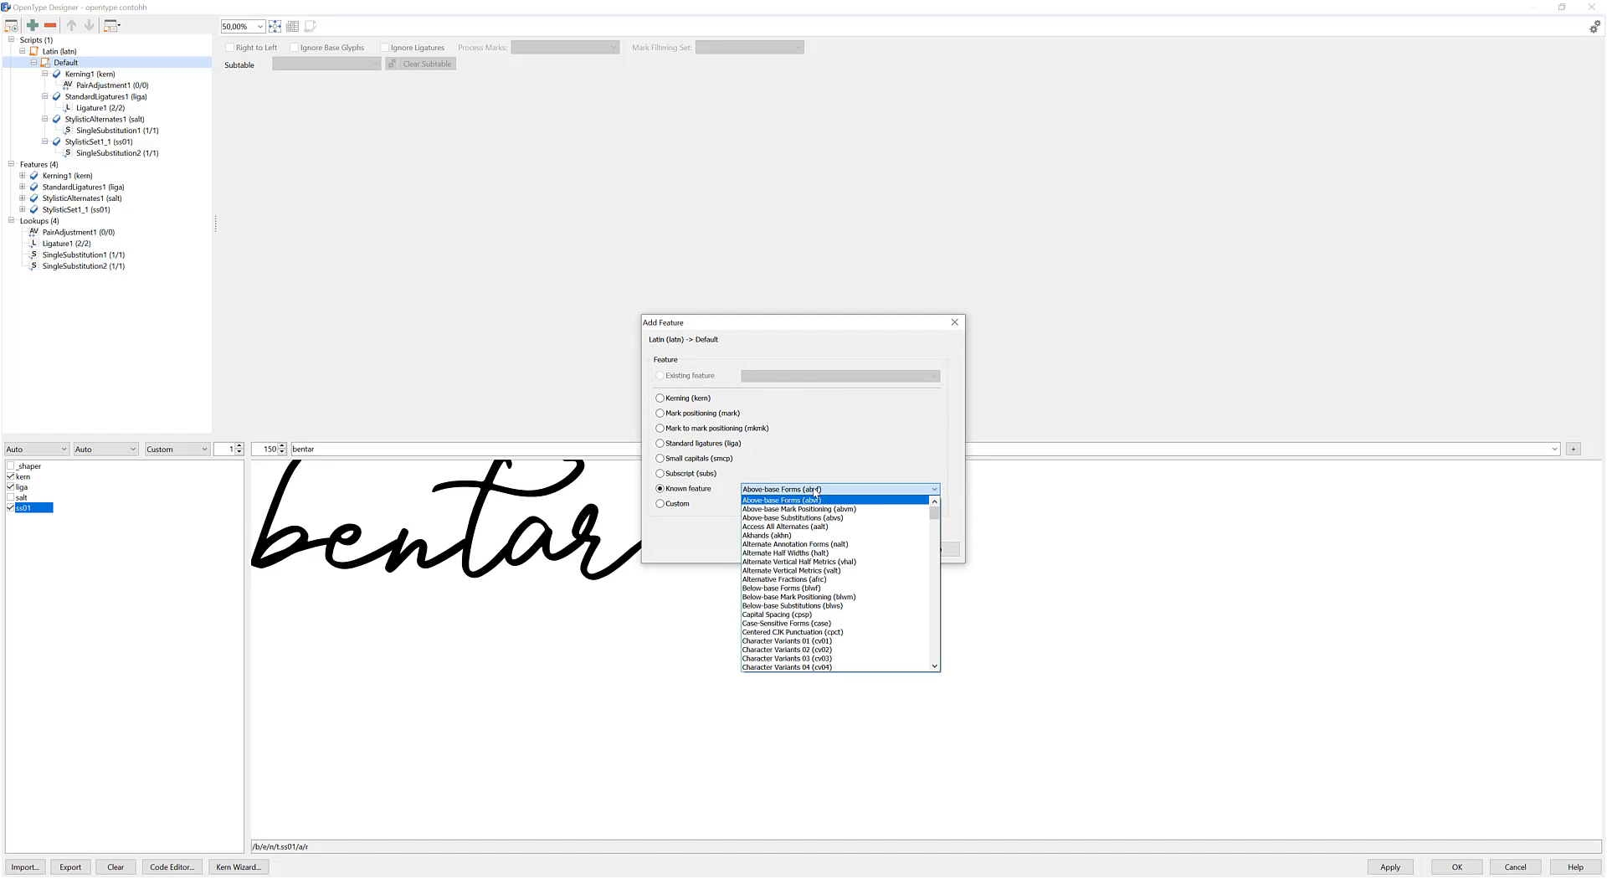
pyautogui.press('s')
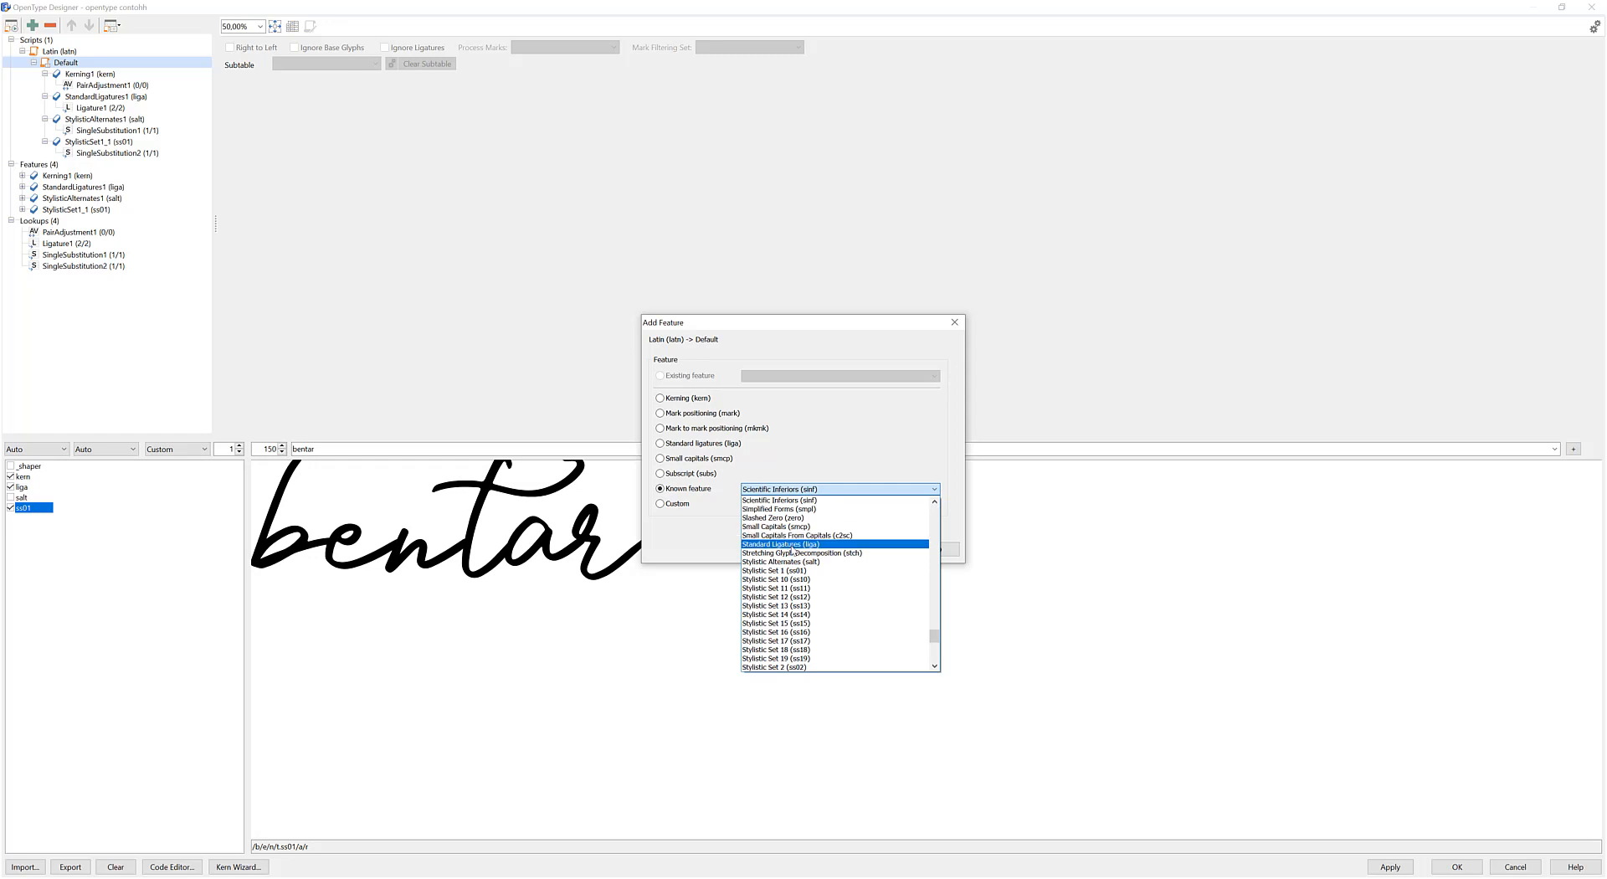
pyautogui.write('swsh')
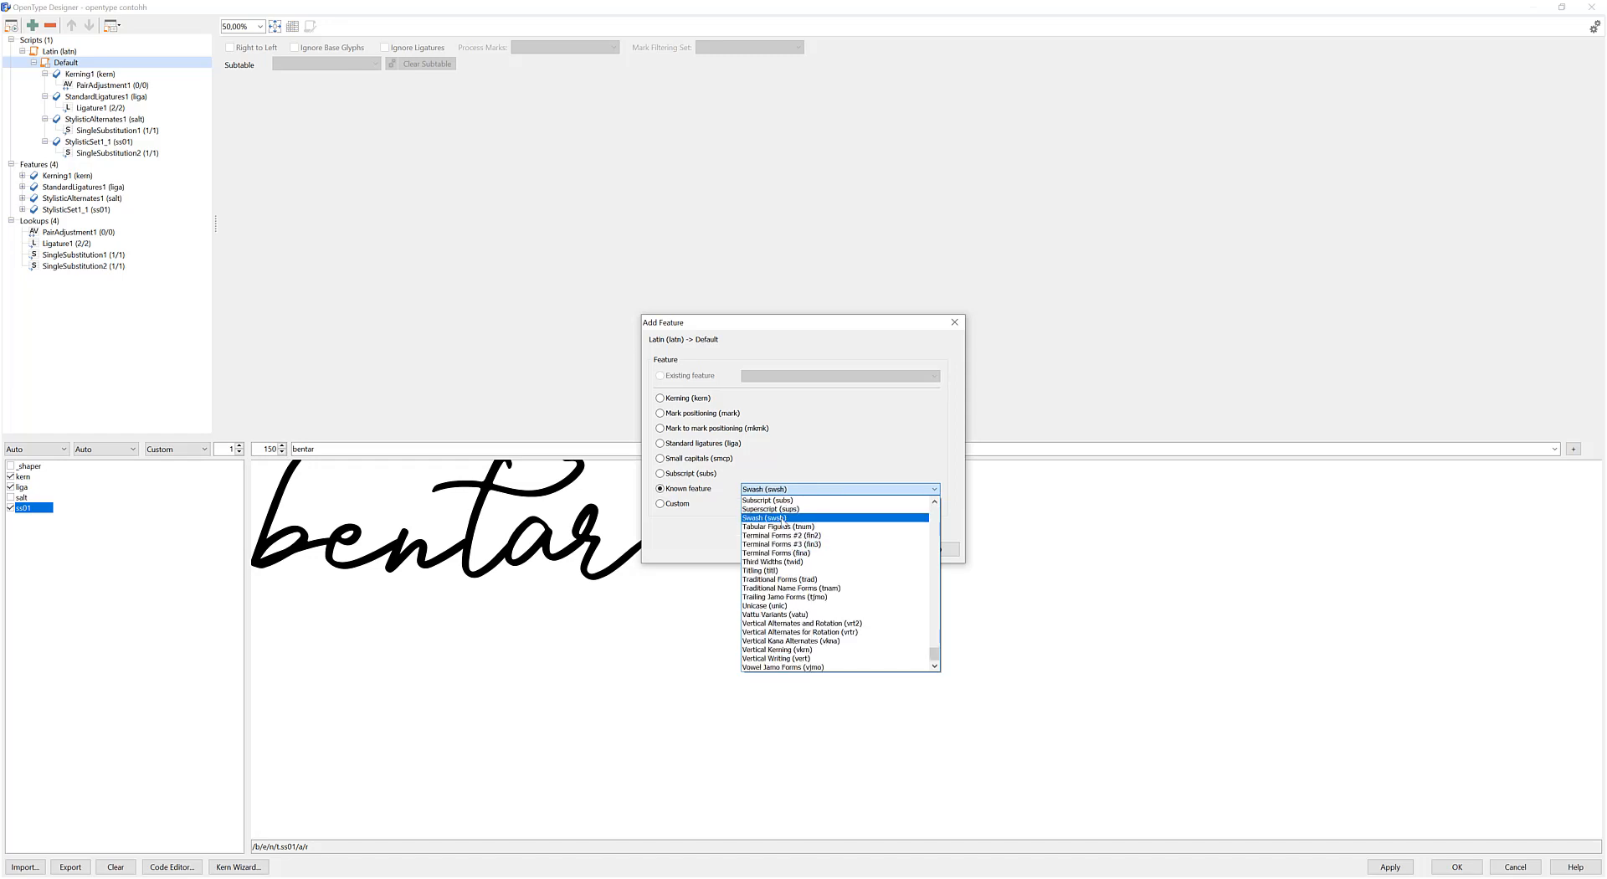
pyautogui.click(771, 518)
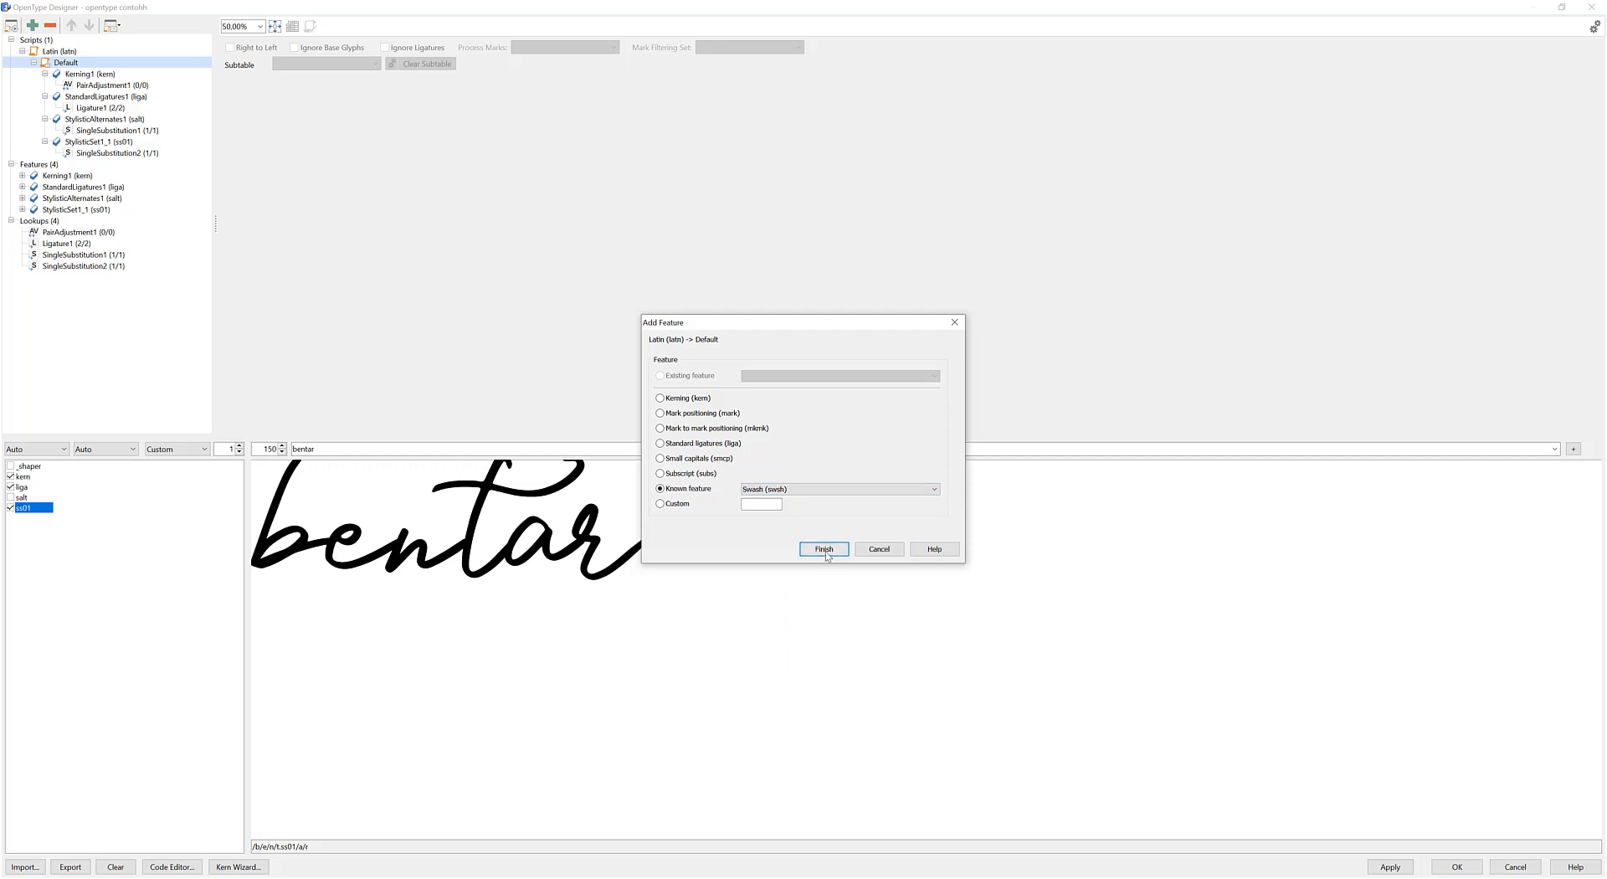
pyautogui.click(823, 549)
# Add a single substitution lookup to the Swash (swsh) feature
pyautogui.click(114, 165)
pyautogui.rightClick(114, 172)
pyautogui.click(138, 176)
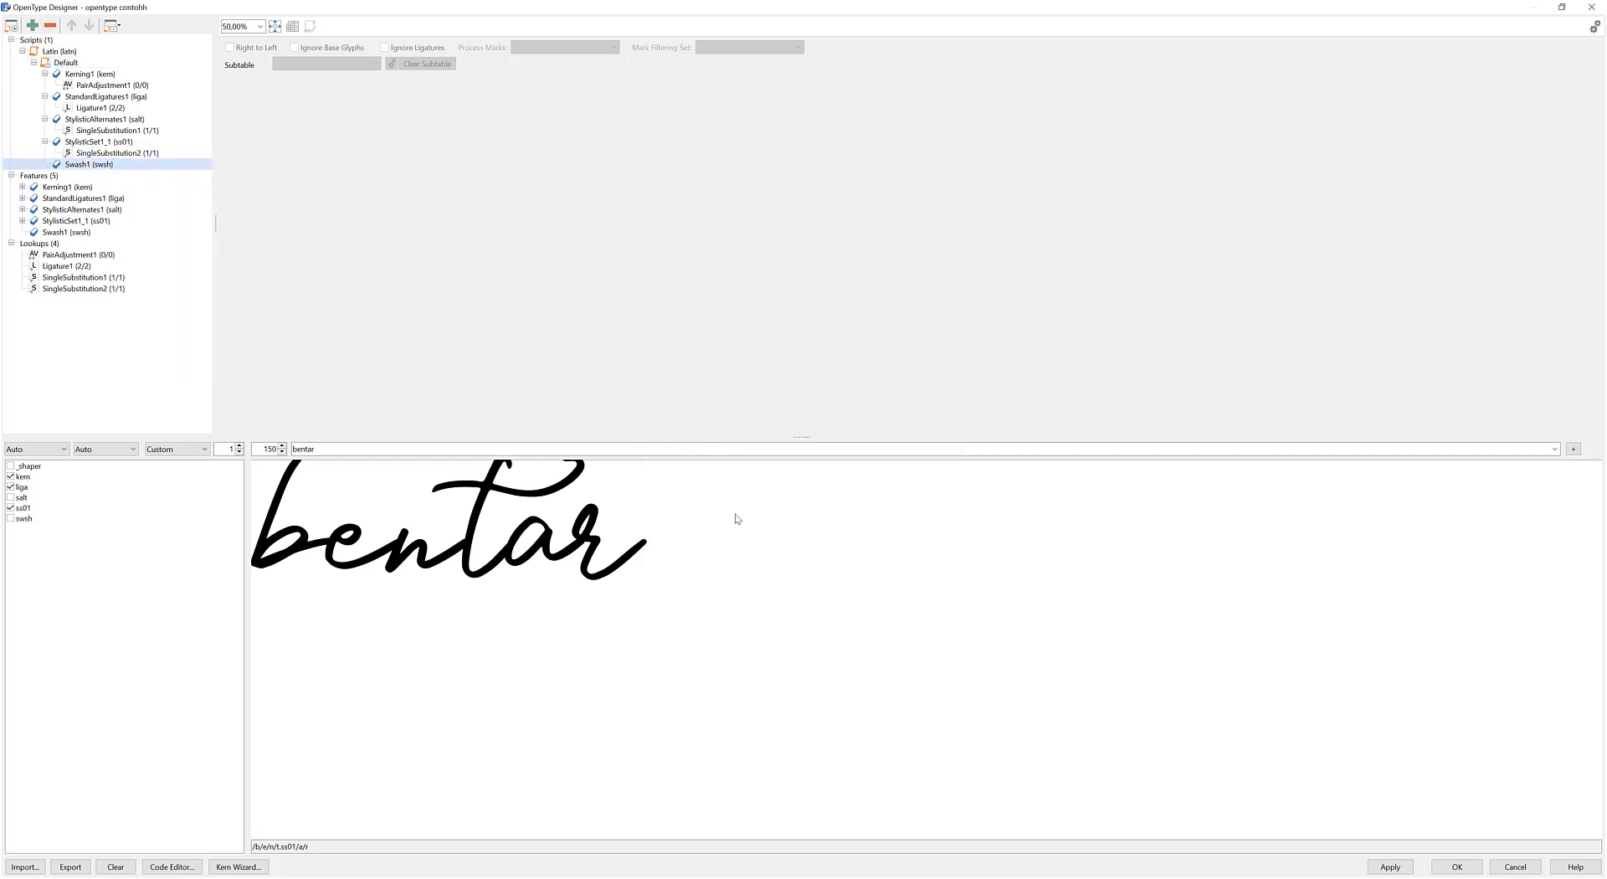
pyautogui.click(823, 549)
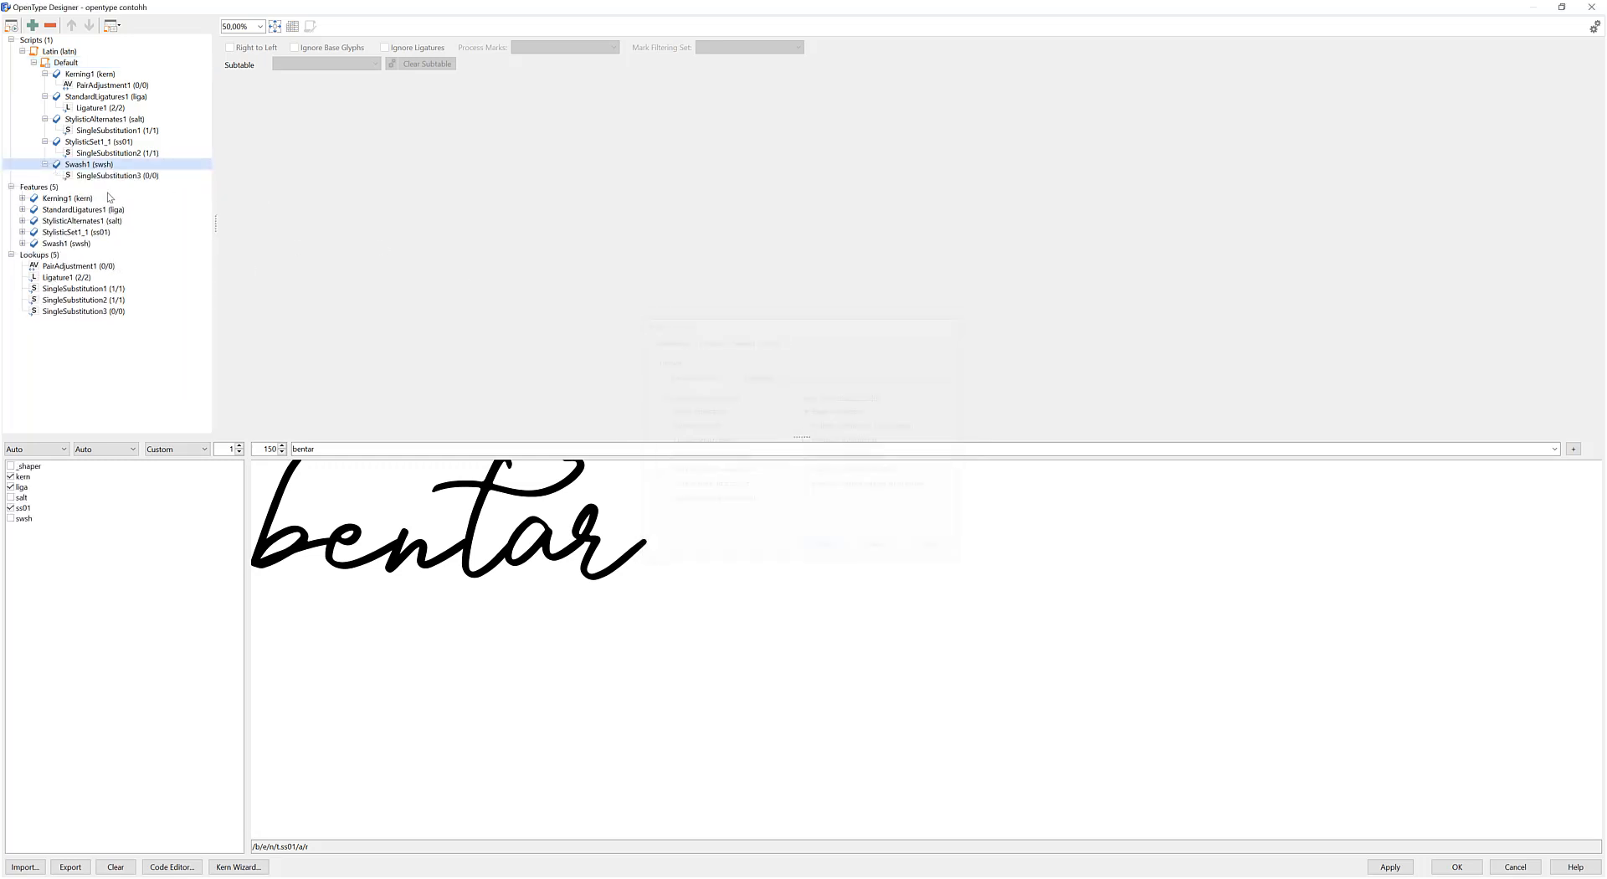
# Add a substitution to the swash lookup that replaces a with a.swsh, and apply the changes
pyautogui.click(109, 176)
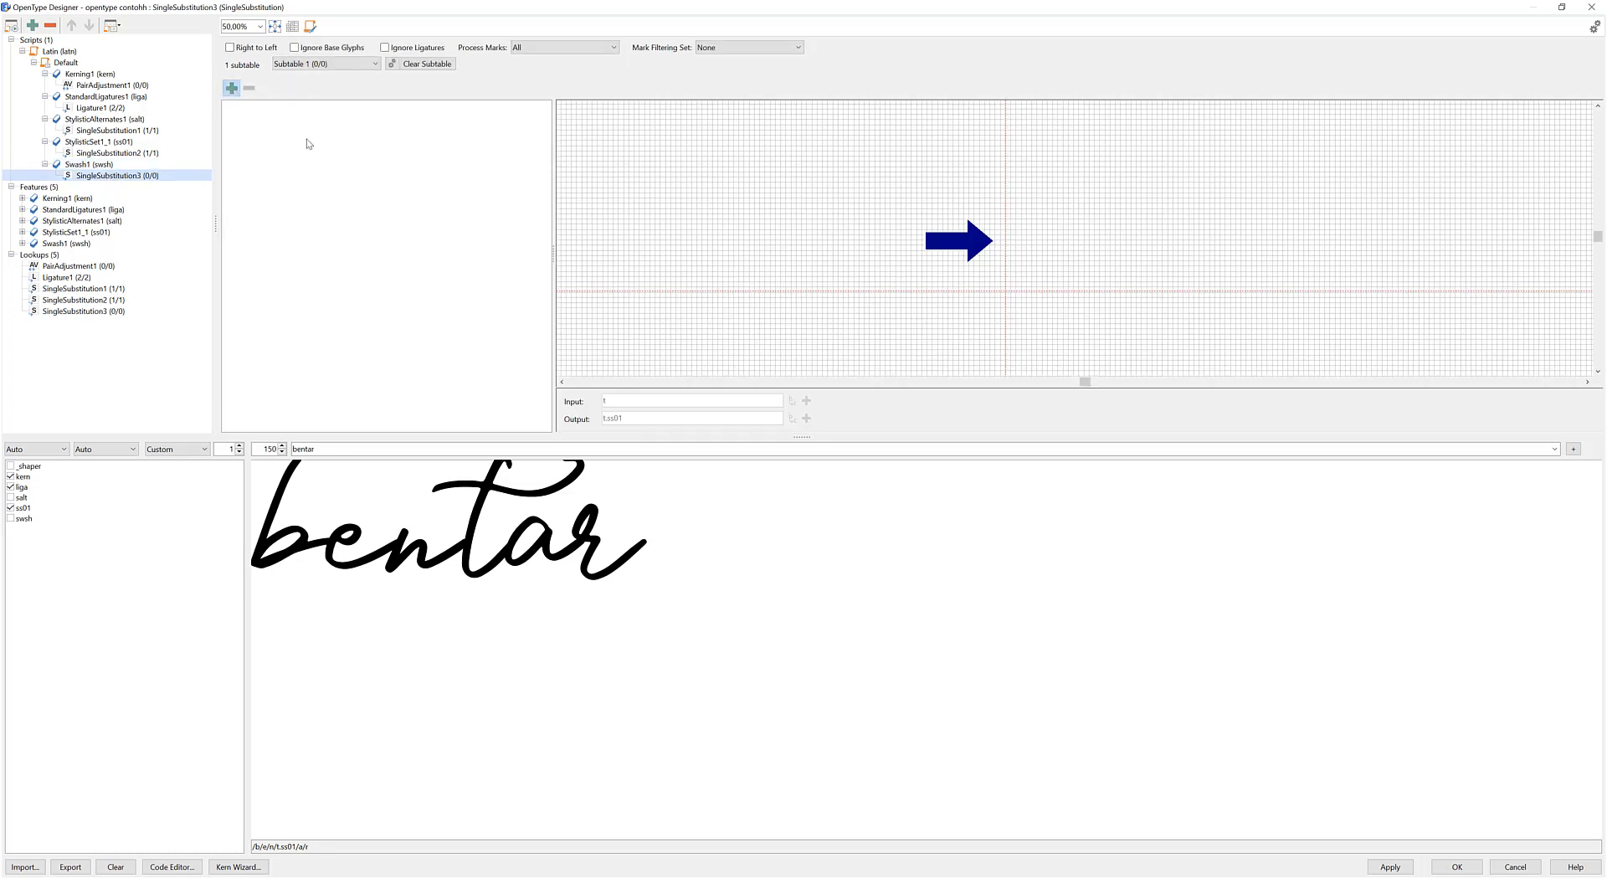
pyautogui.click(232, 87)
pyautogui.click(936, 299)
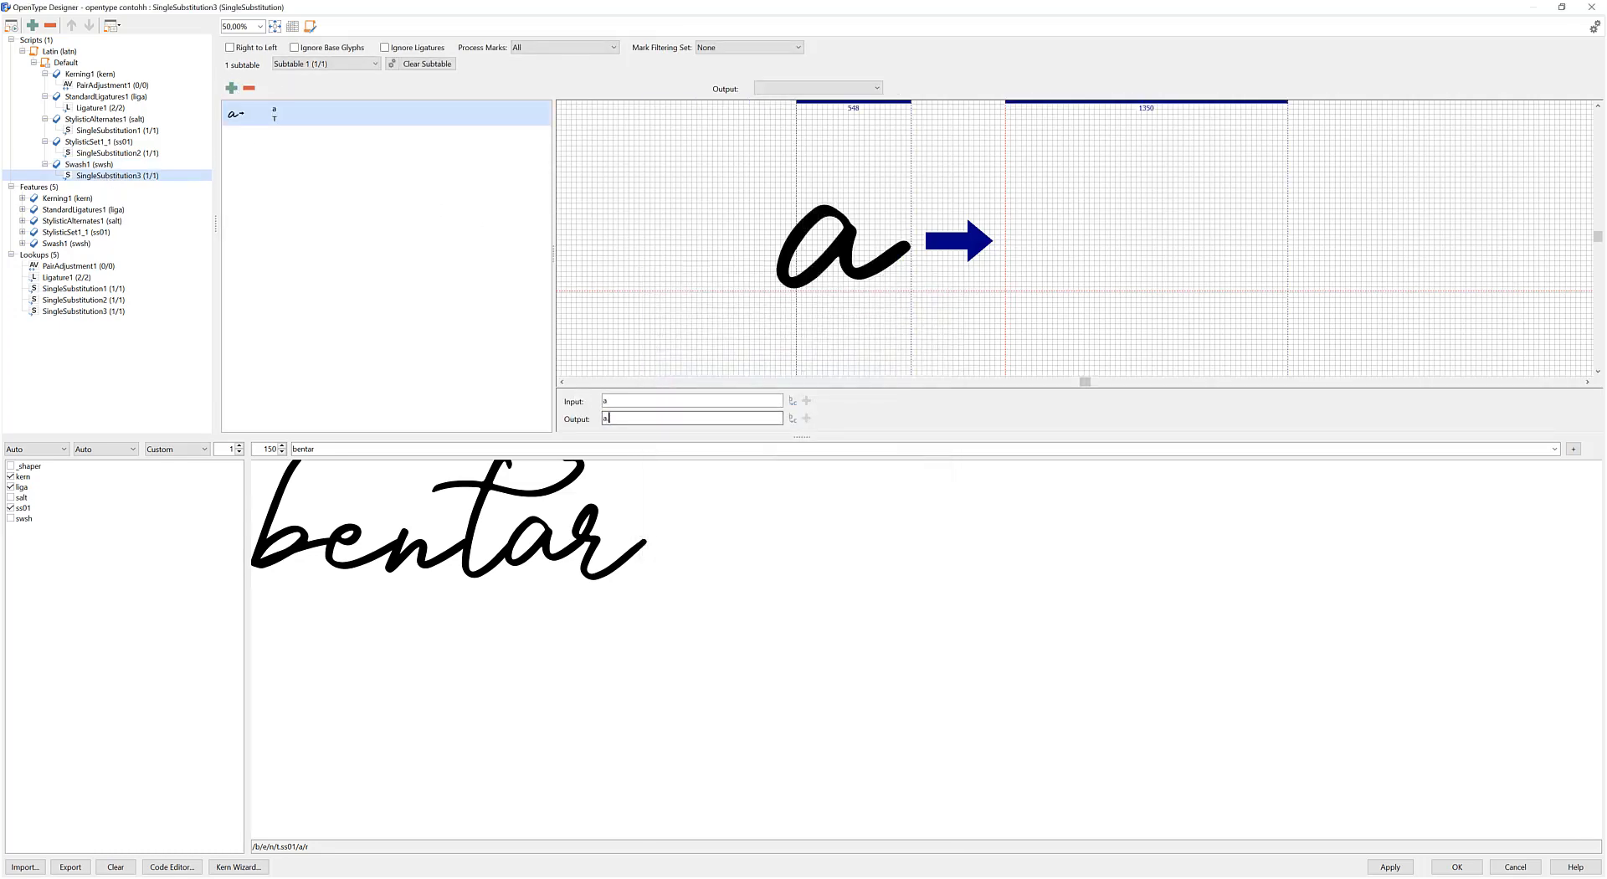
pyautogui.write('wsh')
pyautogui.click(1398, 867)
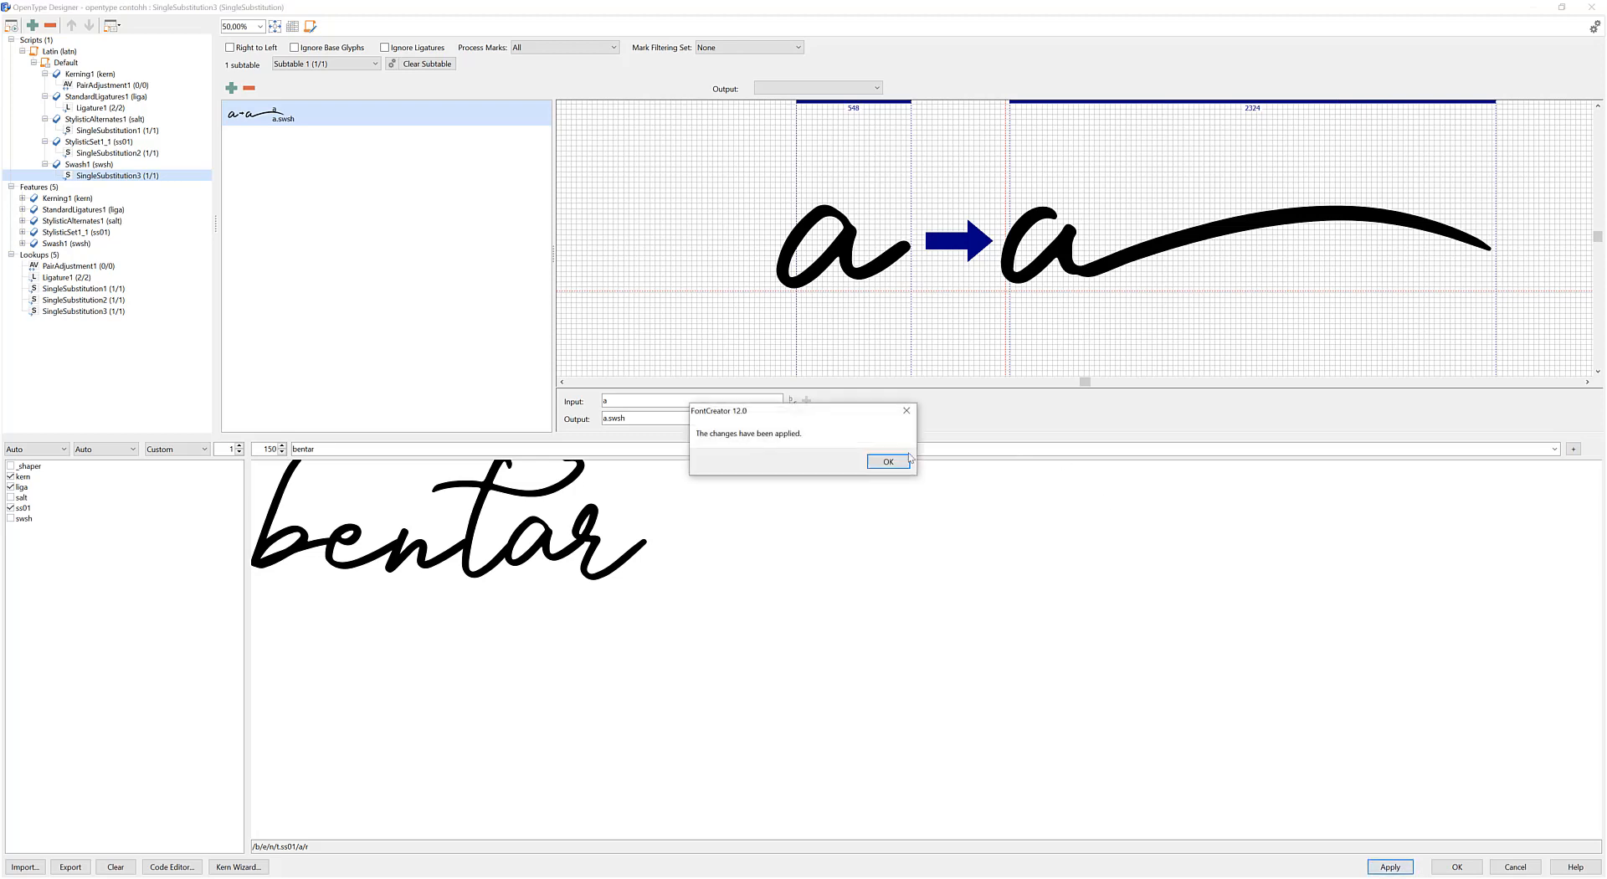
pyautogui.click(899, 461)
# Preview the word "binta" with ss01 off, comparing it with and without the swsh feature and leaving swsh on
pyautogui.click(681, 450)
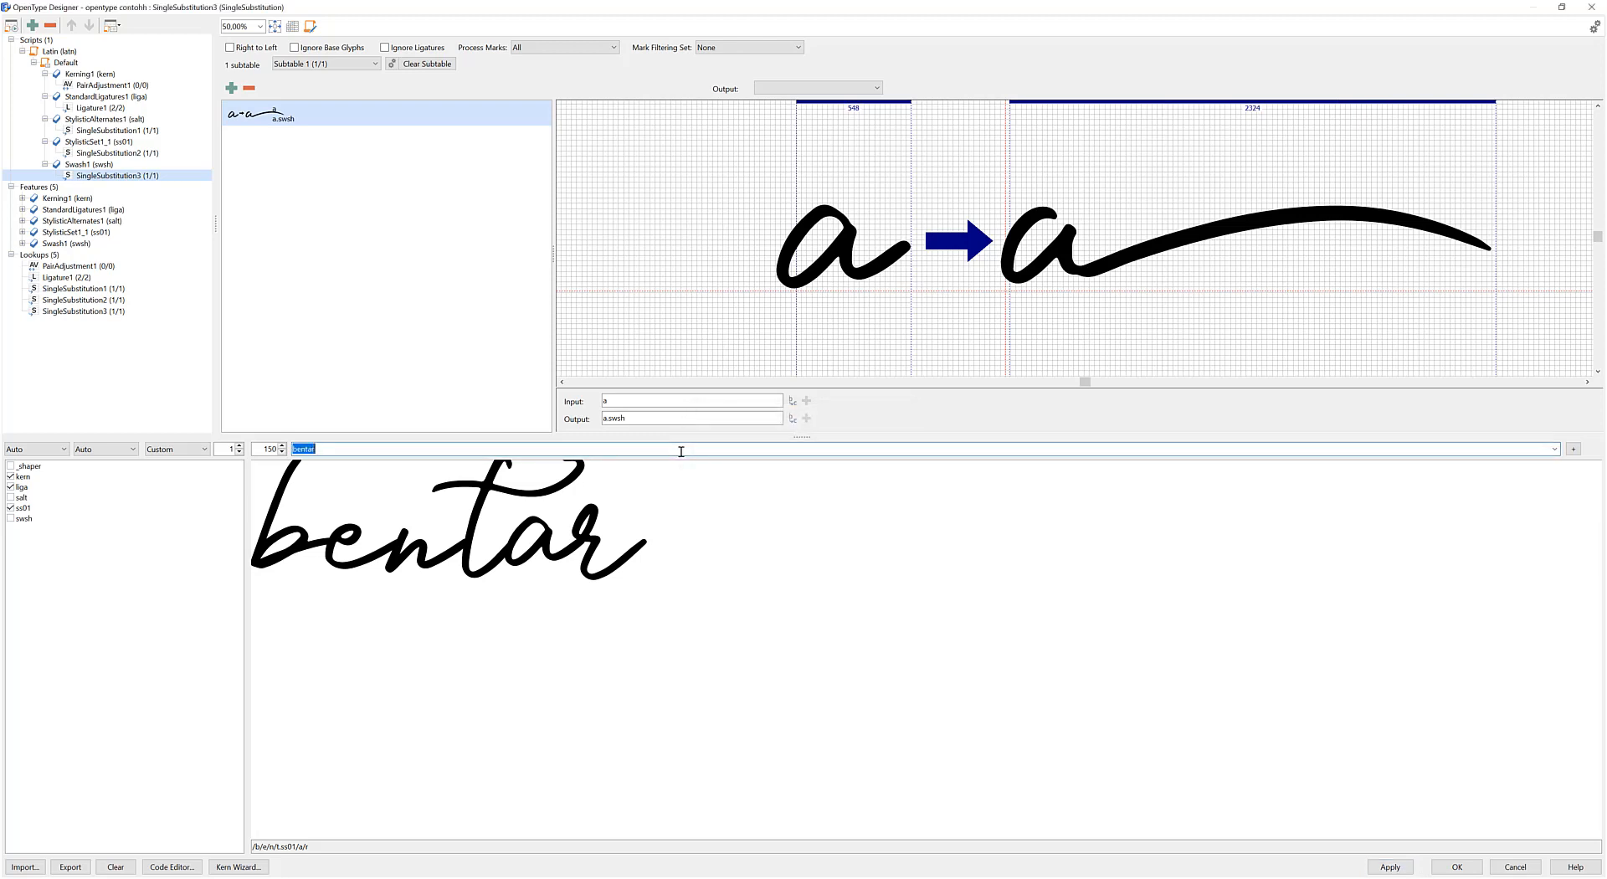
pyautogui.write('bi')
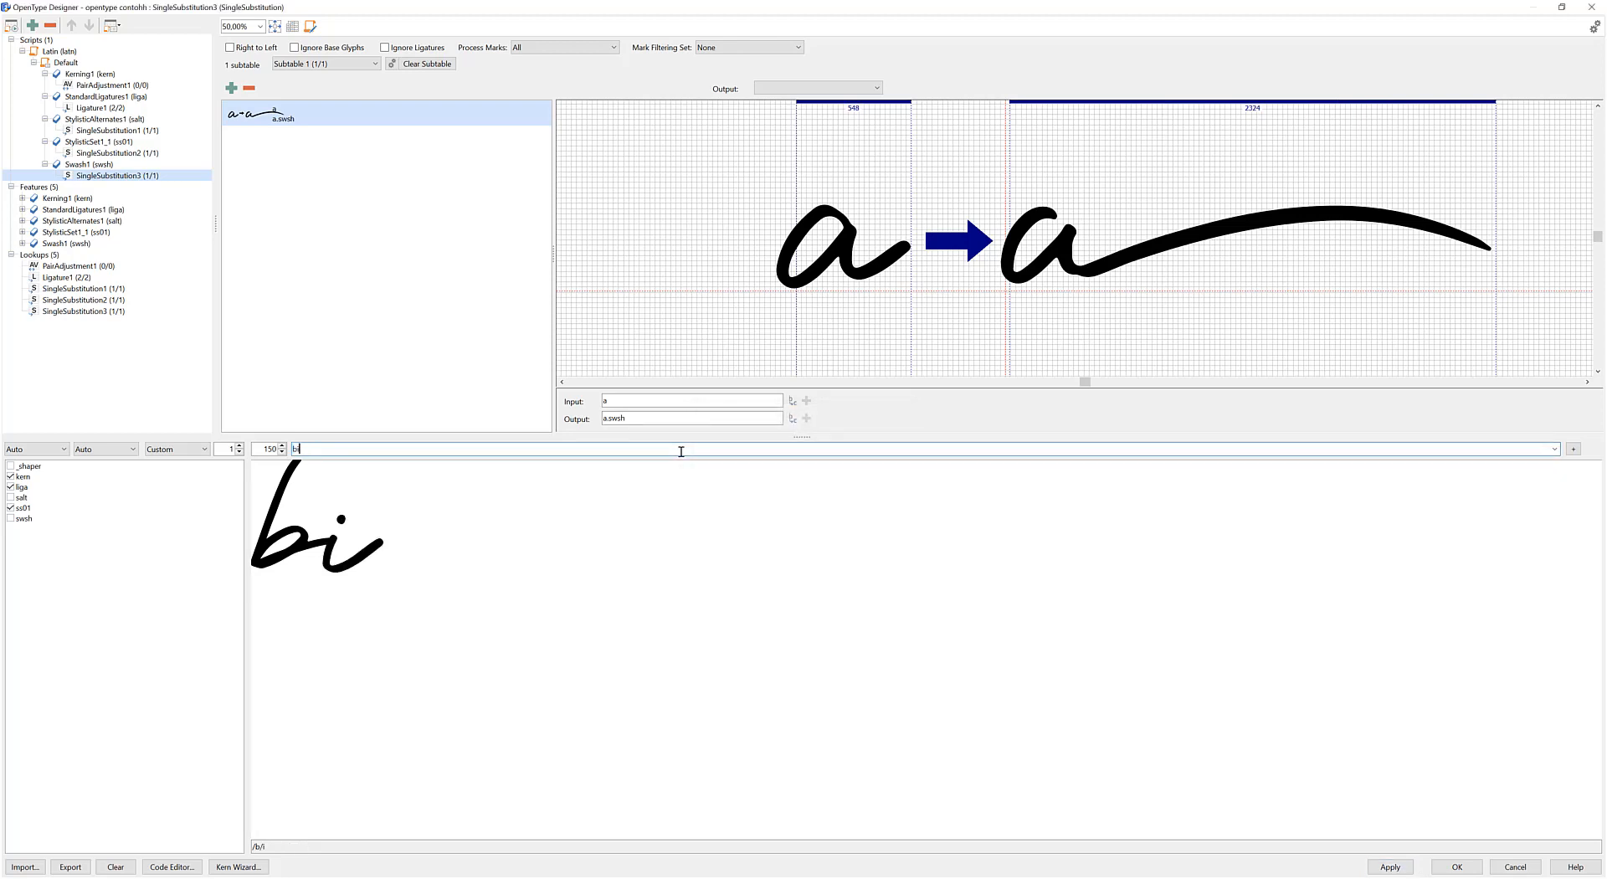
pyautogui.write('nta')
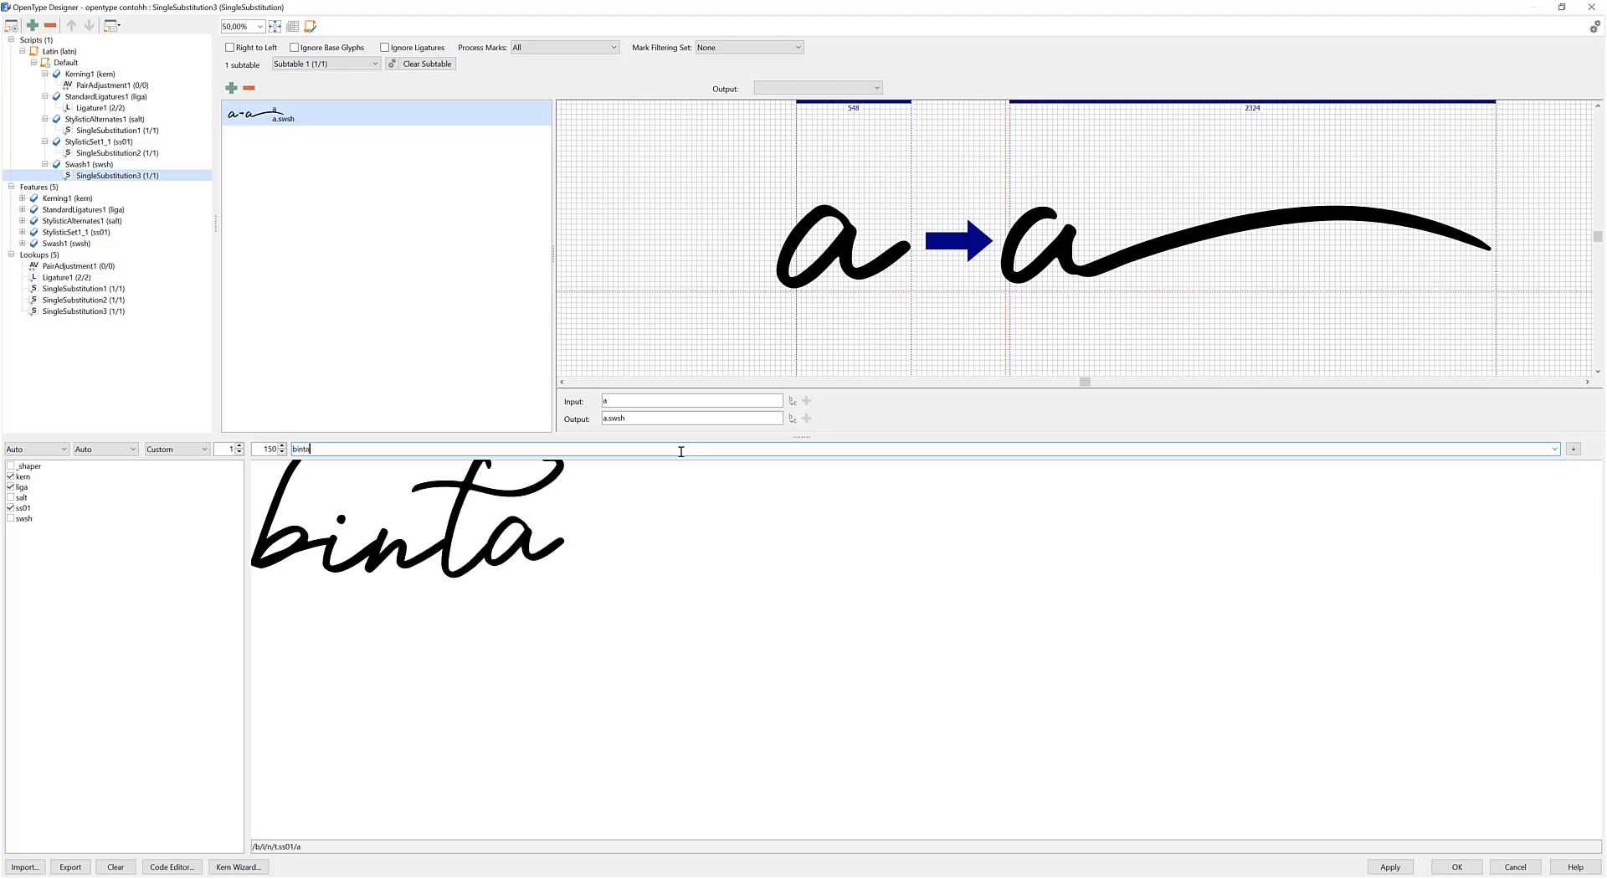
pyautogui.click(11, 508)
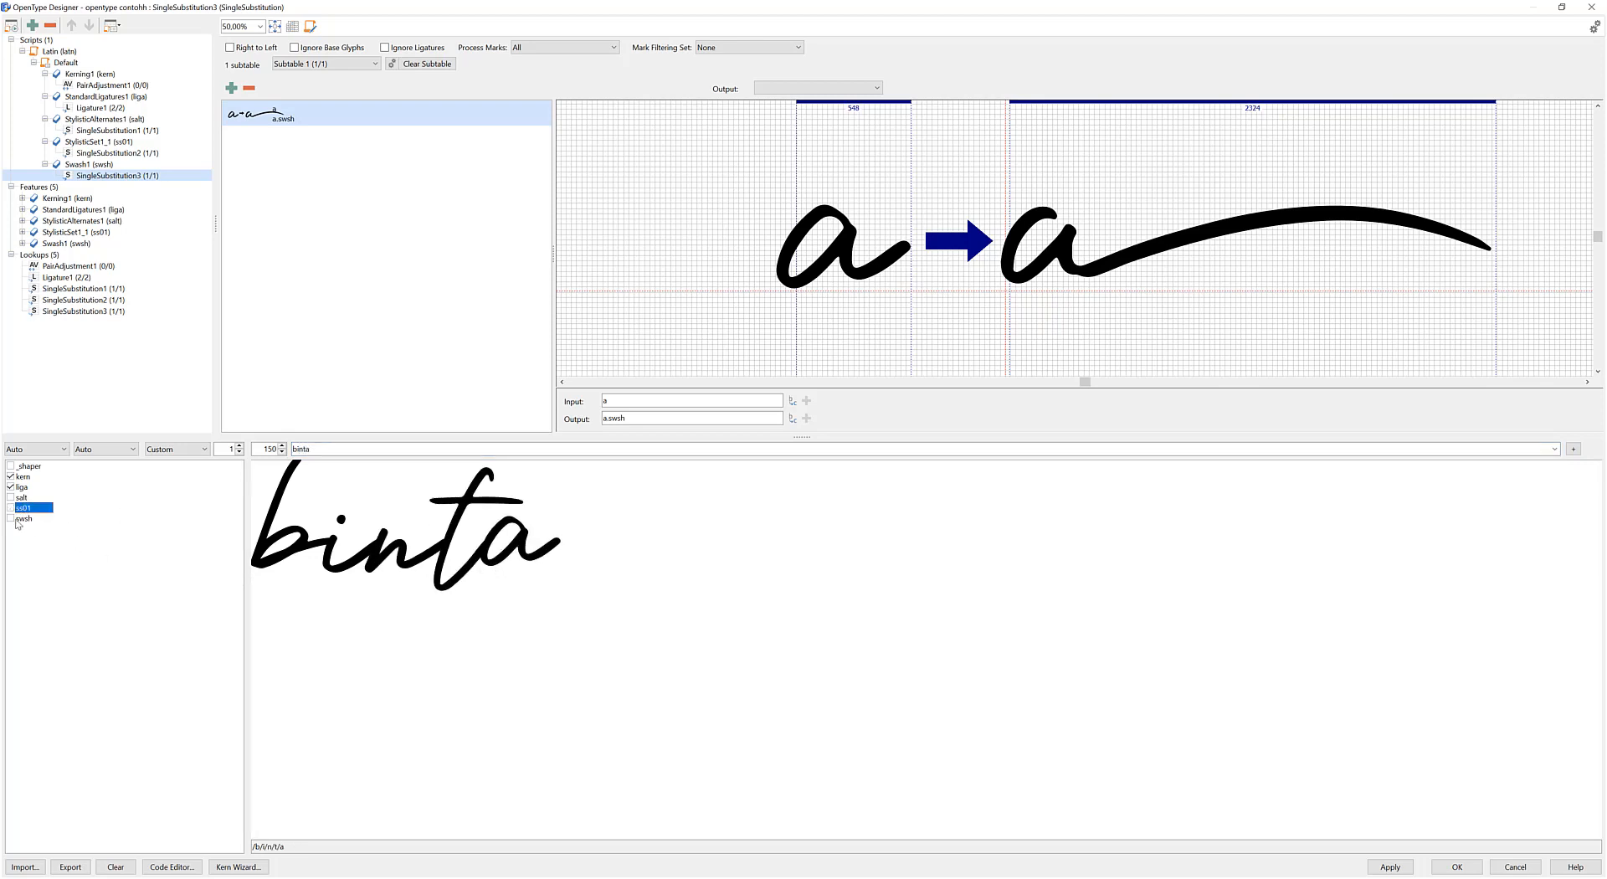
pyautogui.click(11, 519)
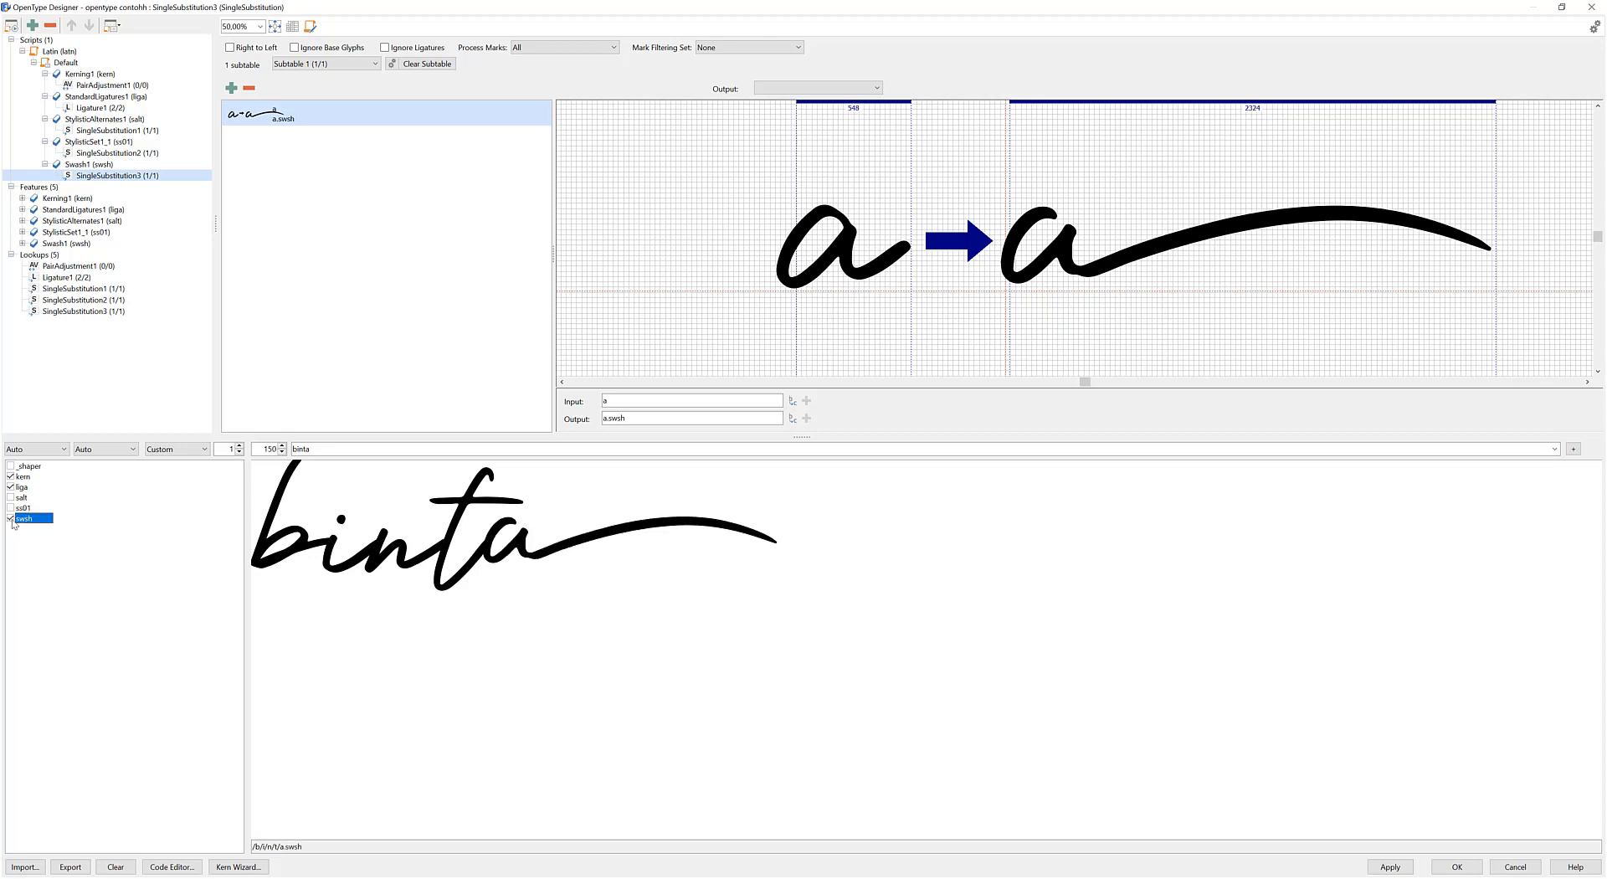
pyautogui.click(11, 518)
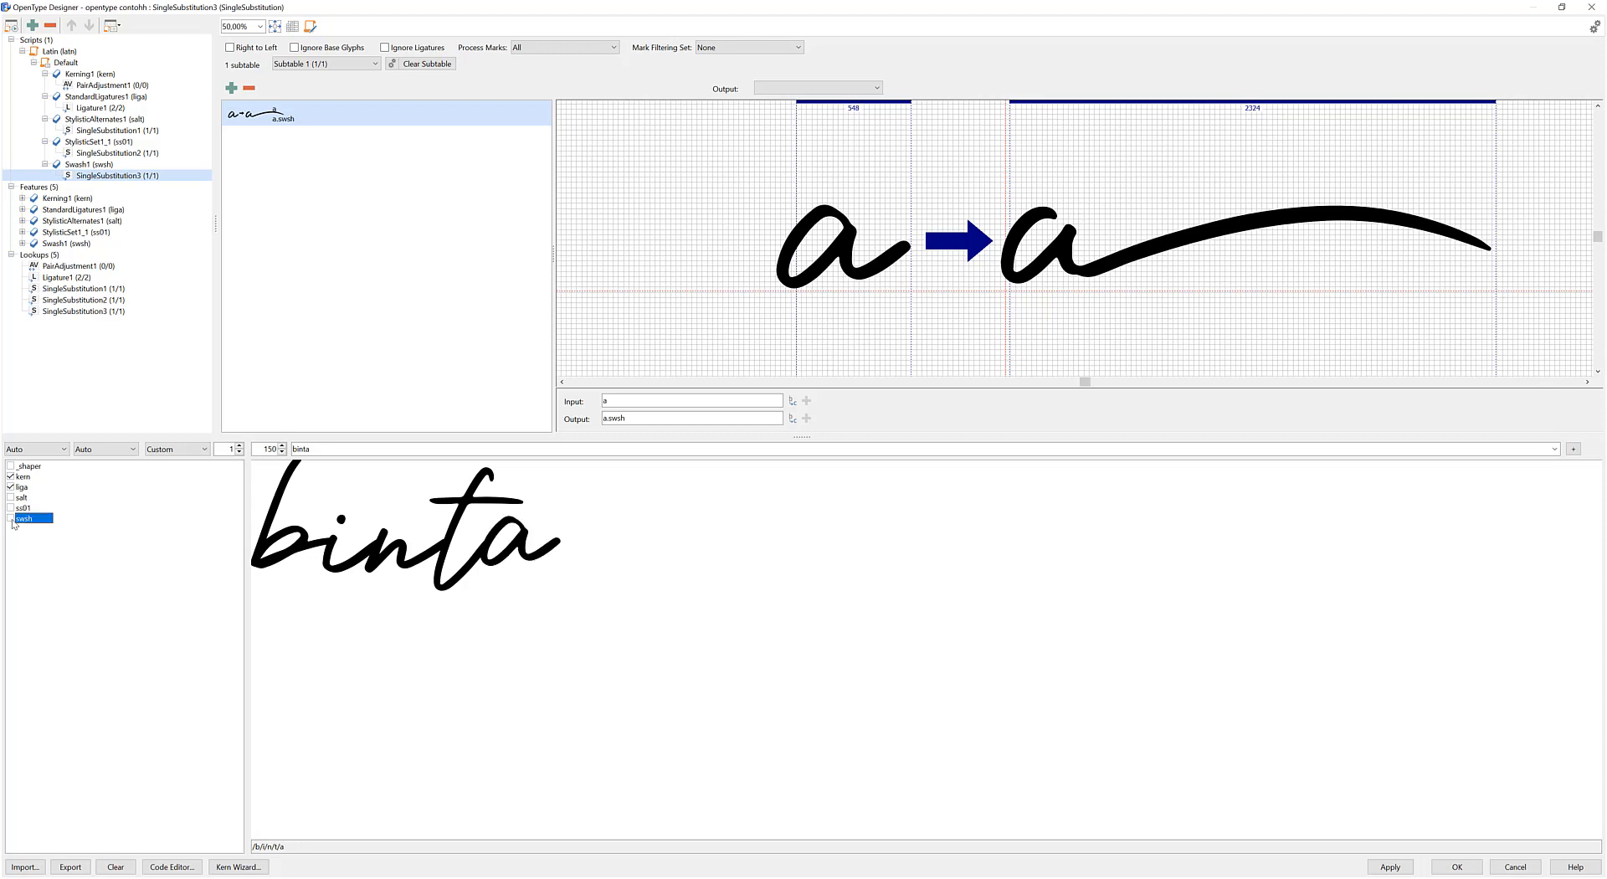
pyautogui.click(10, 519)
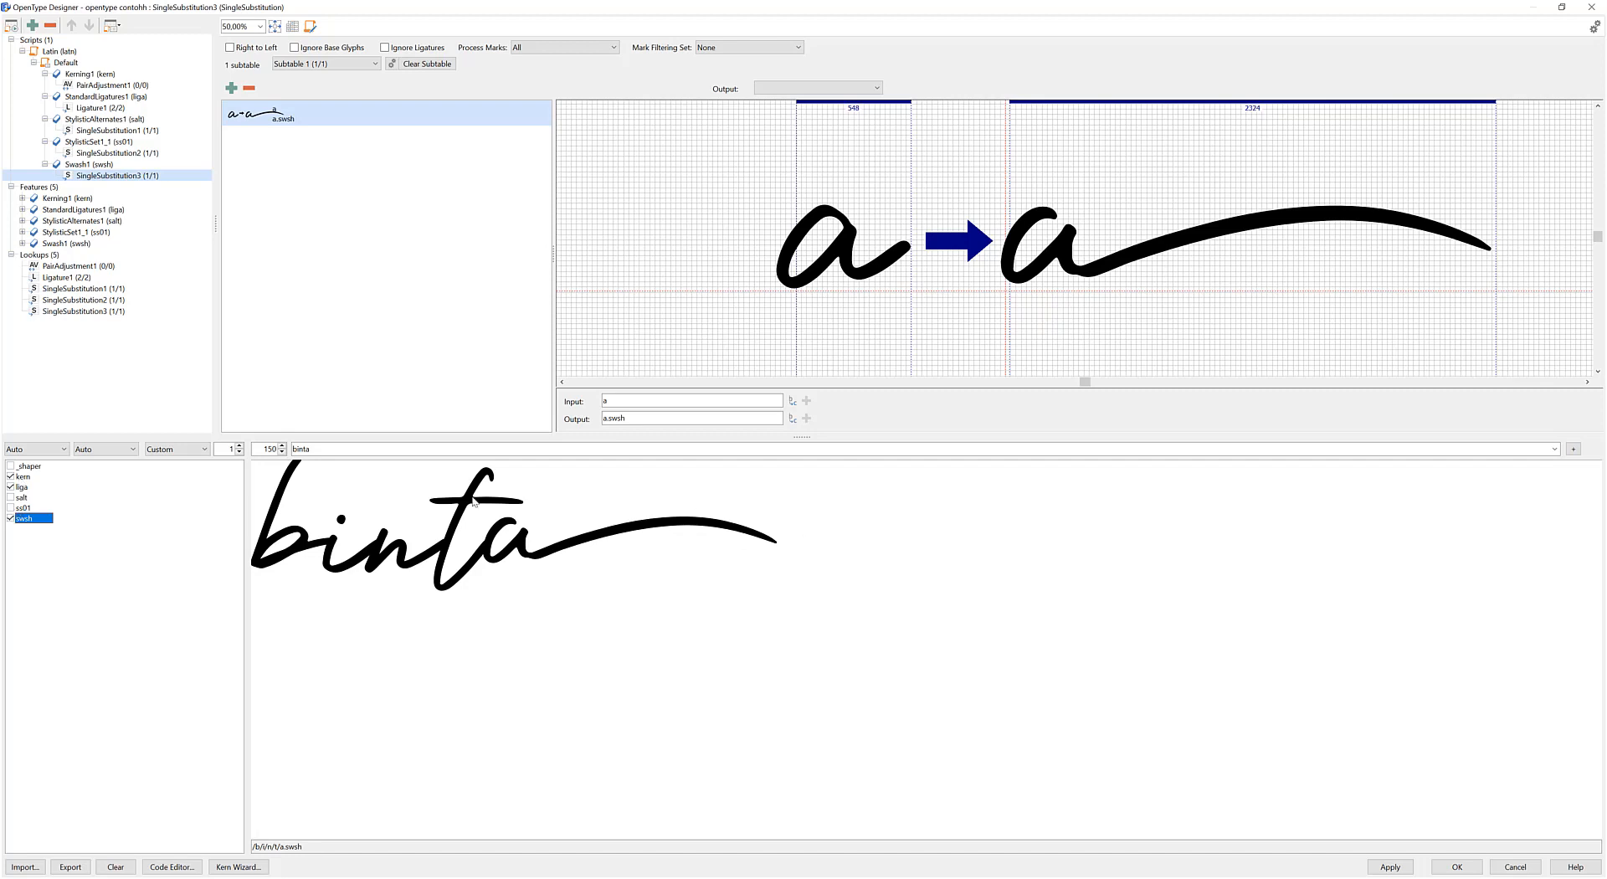
# Locate the a.ss02 glyph in the font overview, and add the known feature Stylistic Set 2 (ss02) under the Latin default language
pyautogui.click(1491, 868)
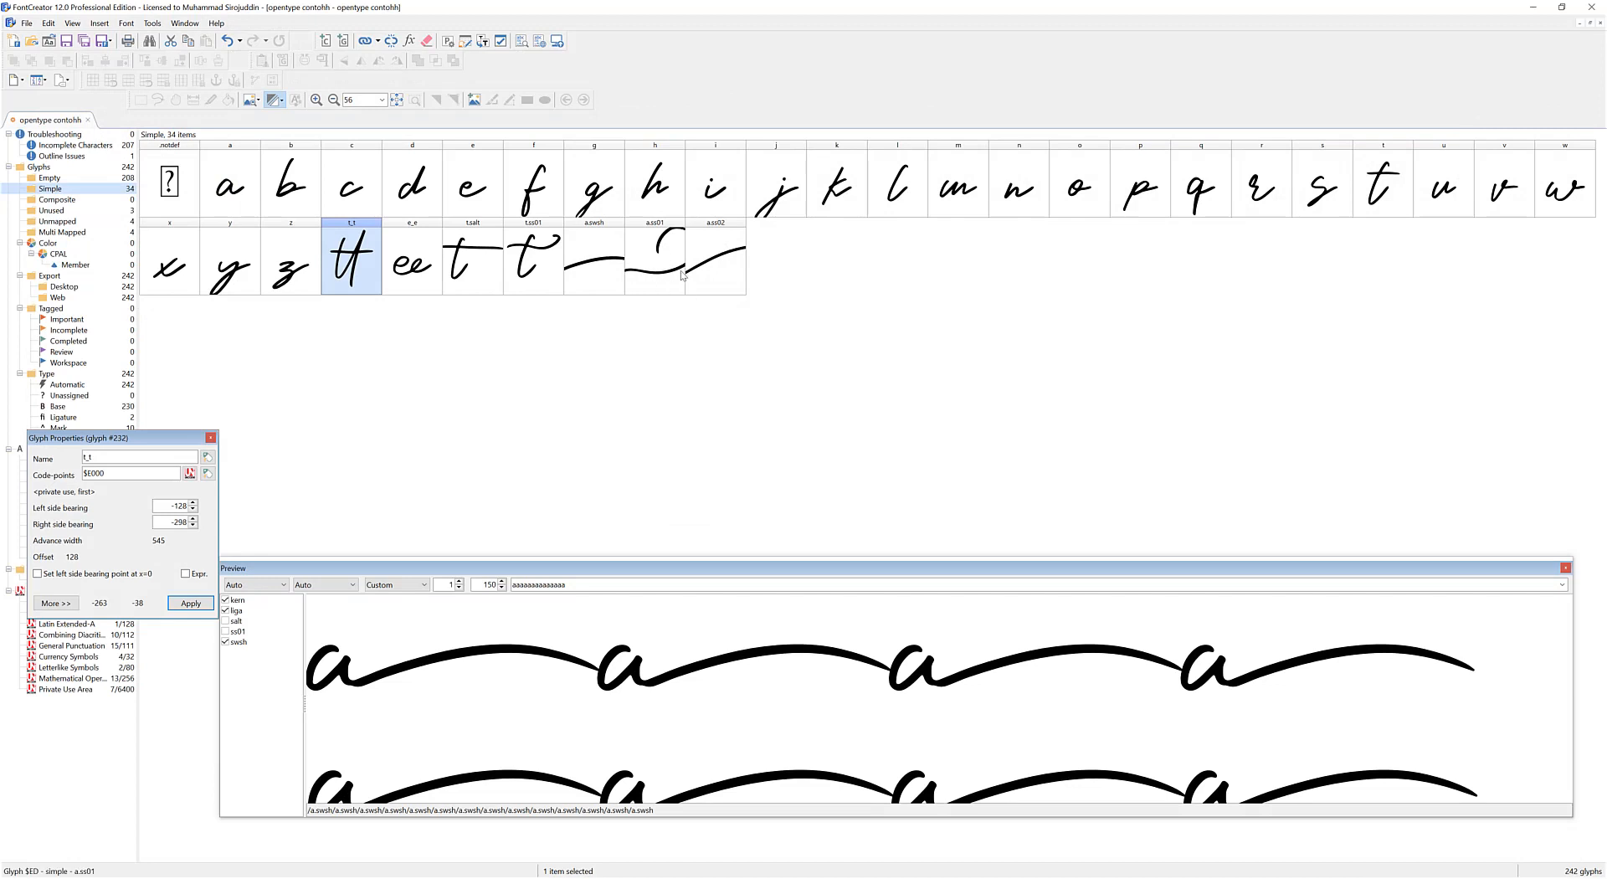
pyautogui.click(726, 240)
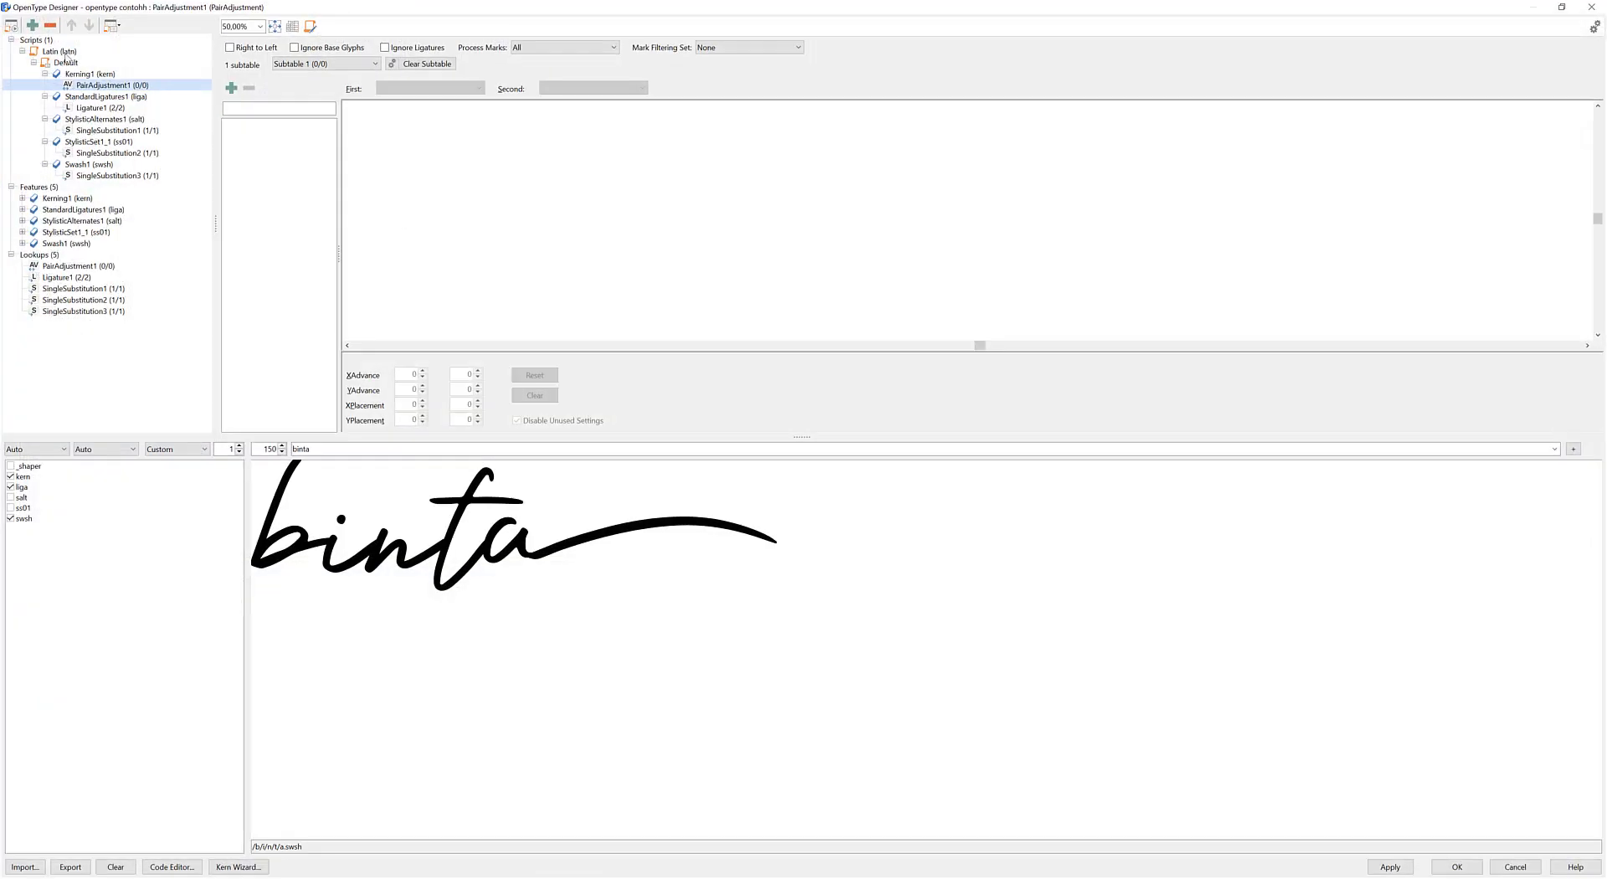
pyautogui.click(66, 62)
pyautogui.rightClick(66, 62)
pyautogui.click(94, 73)
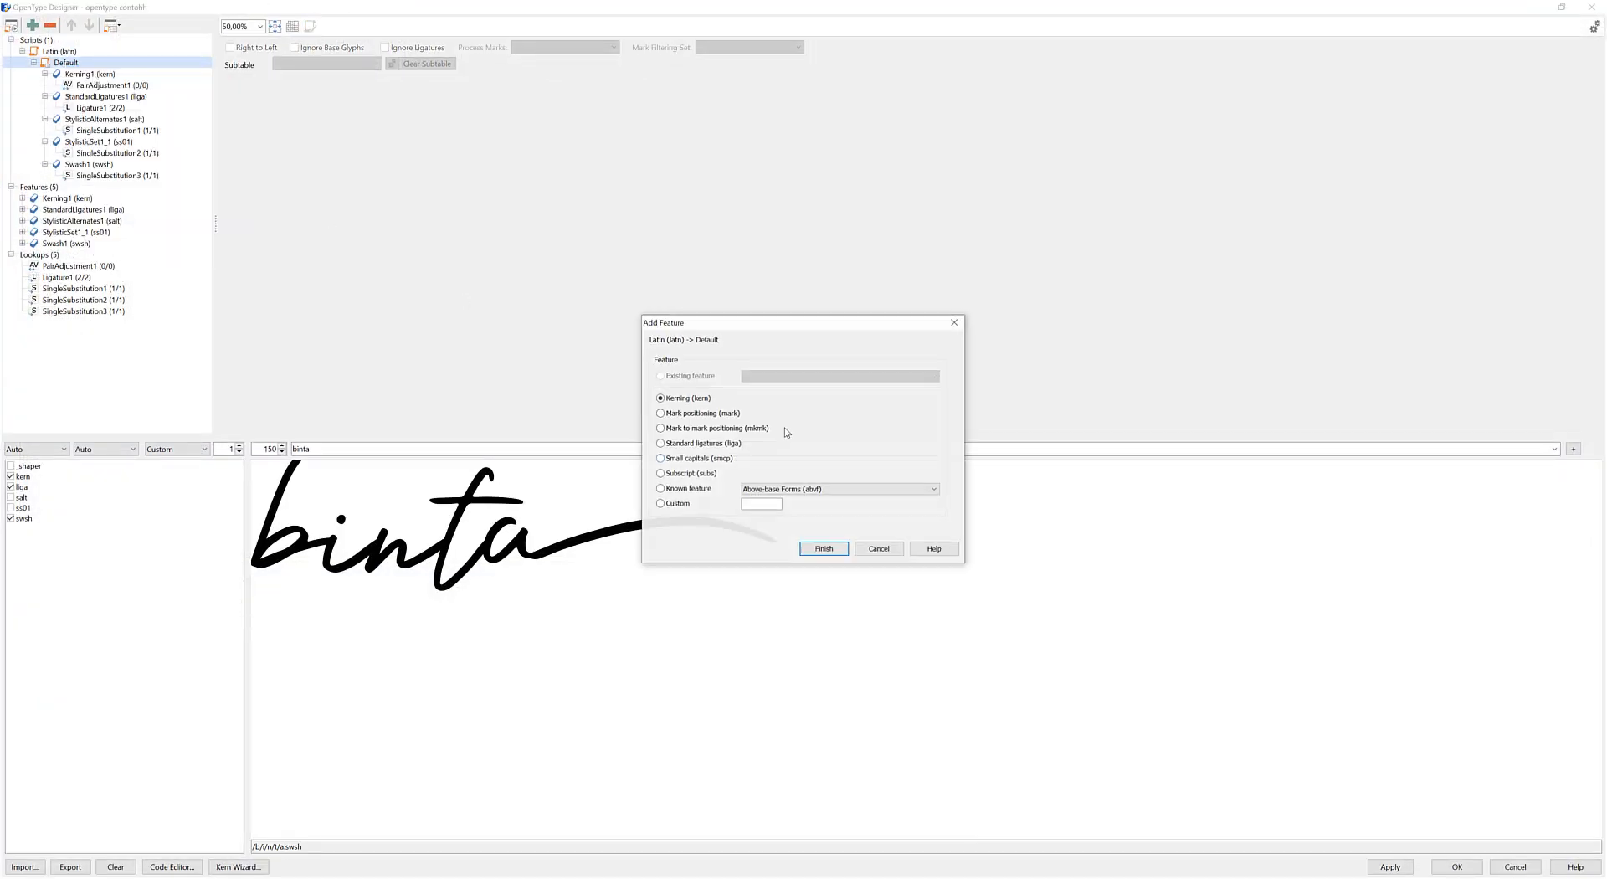
pyautogui.click(697, 488)
pyautogui.click(791, 490)
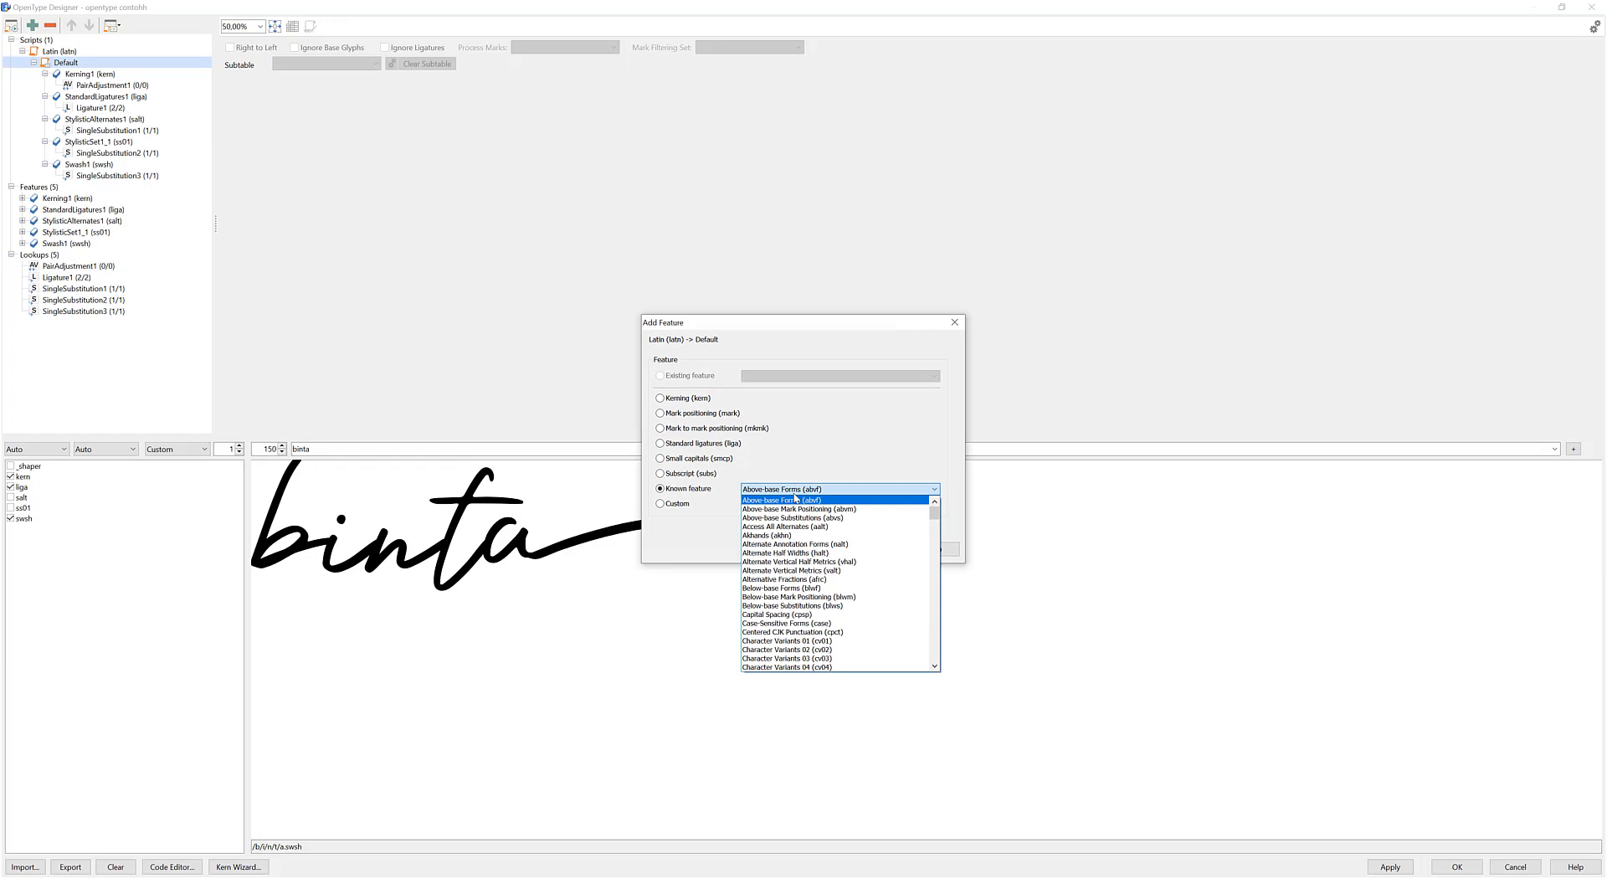
pyautogui.press('s')
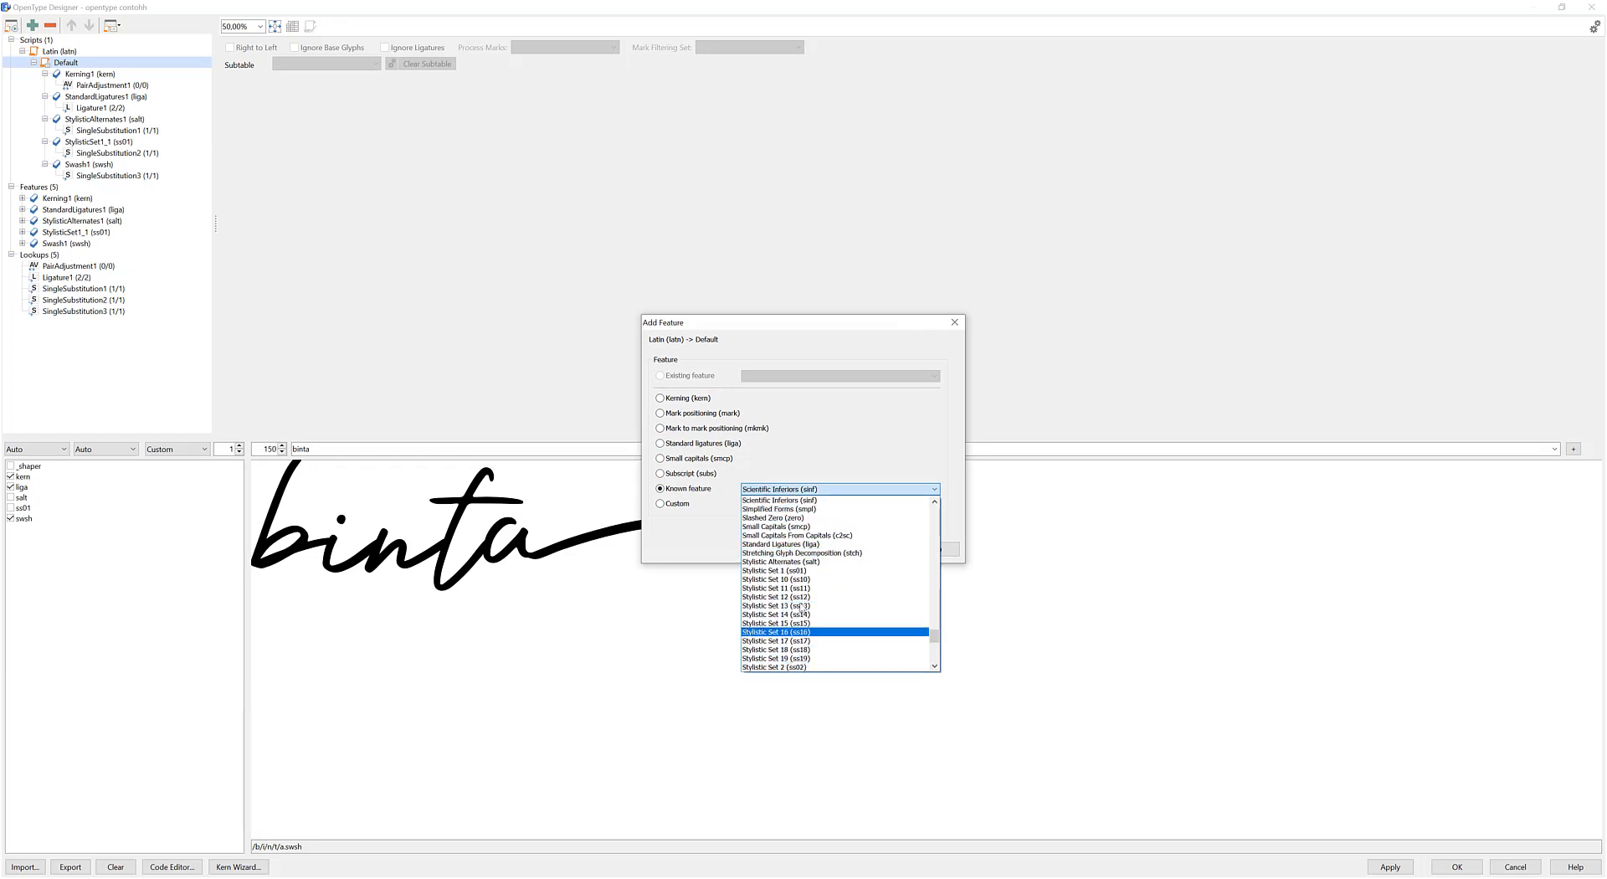
pyautogui.click(796, 659)
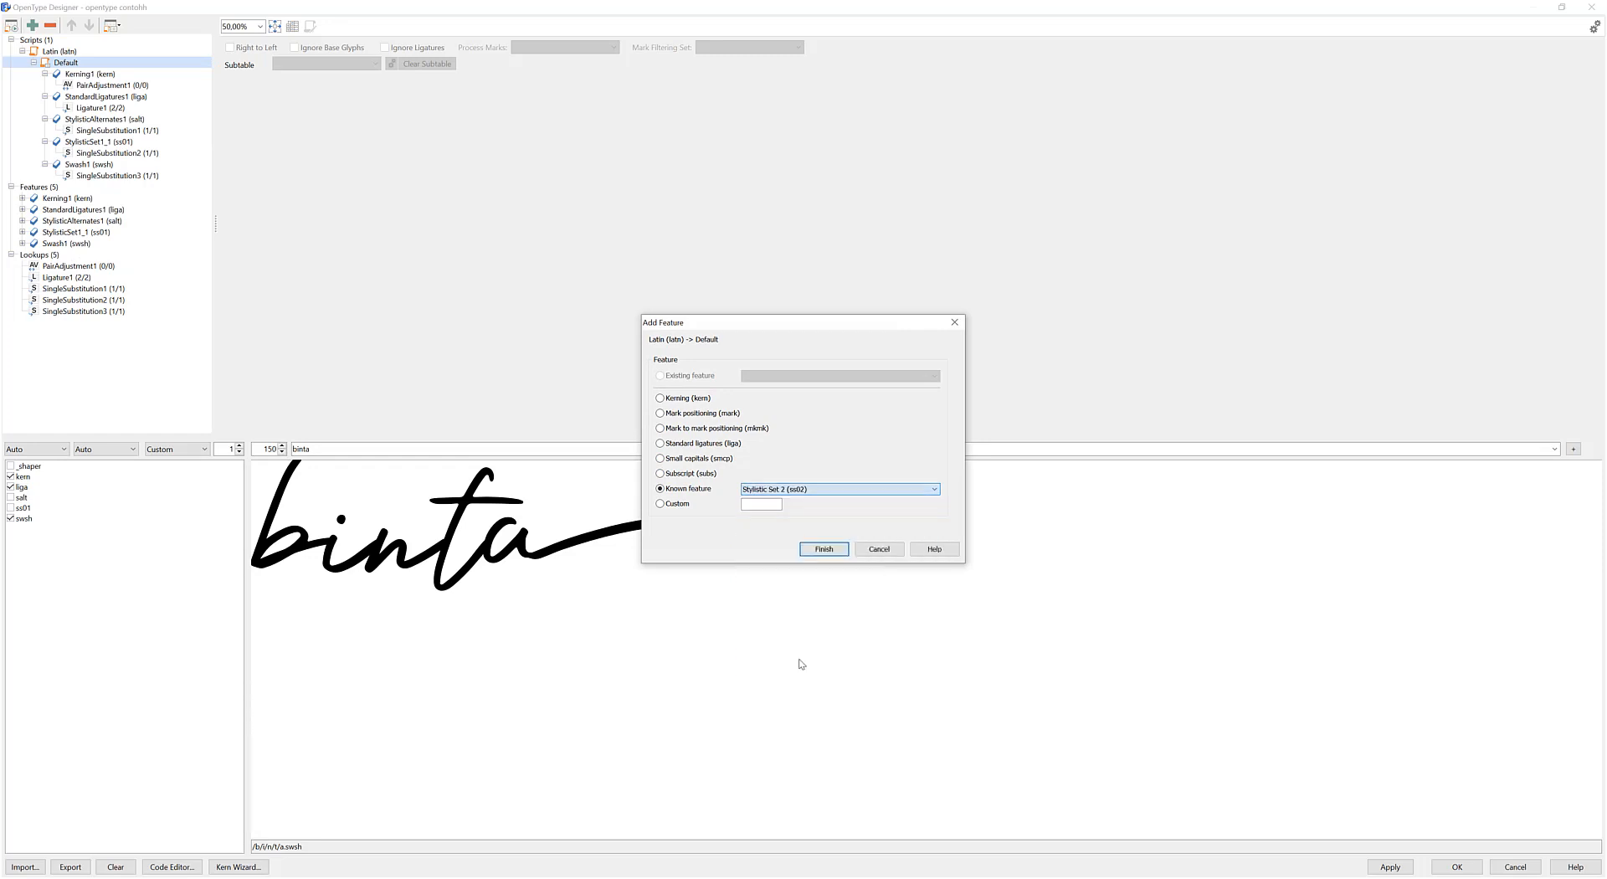
pyautogui.click(825, 549)
# Add a single substitution lookup to the Stylistic Set 2 (ss02) feature
pyautogui.click(99, 164)
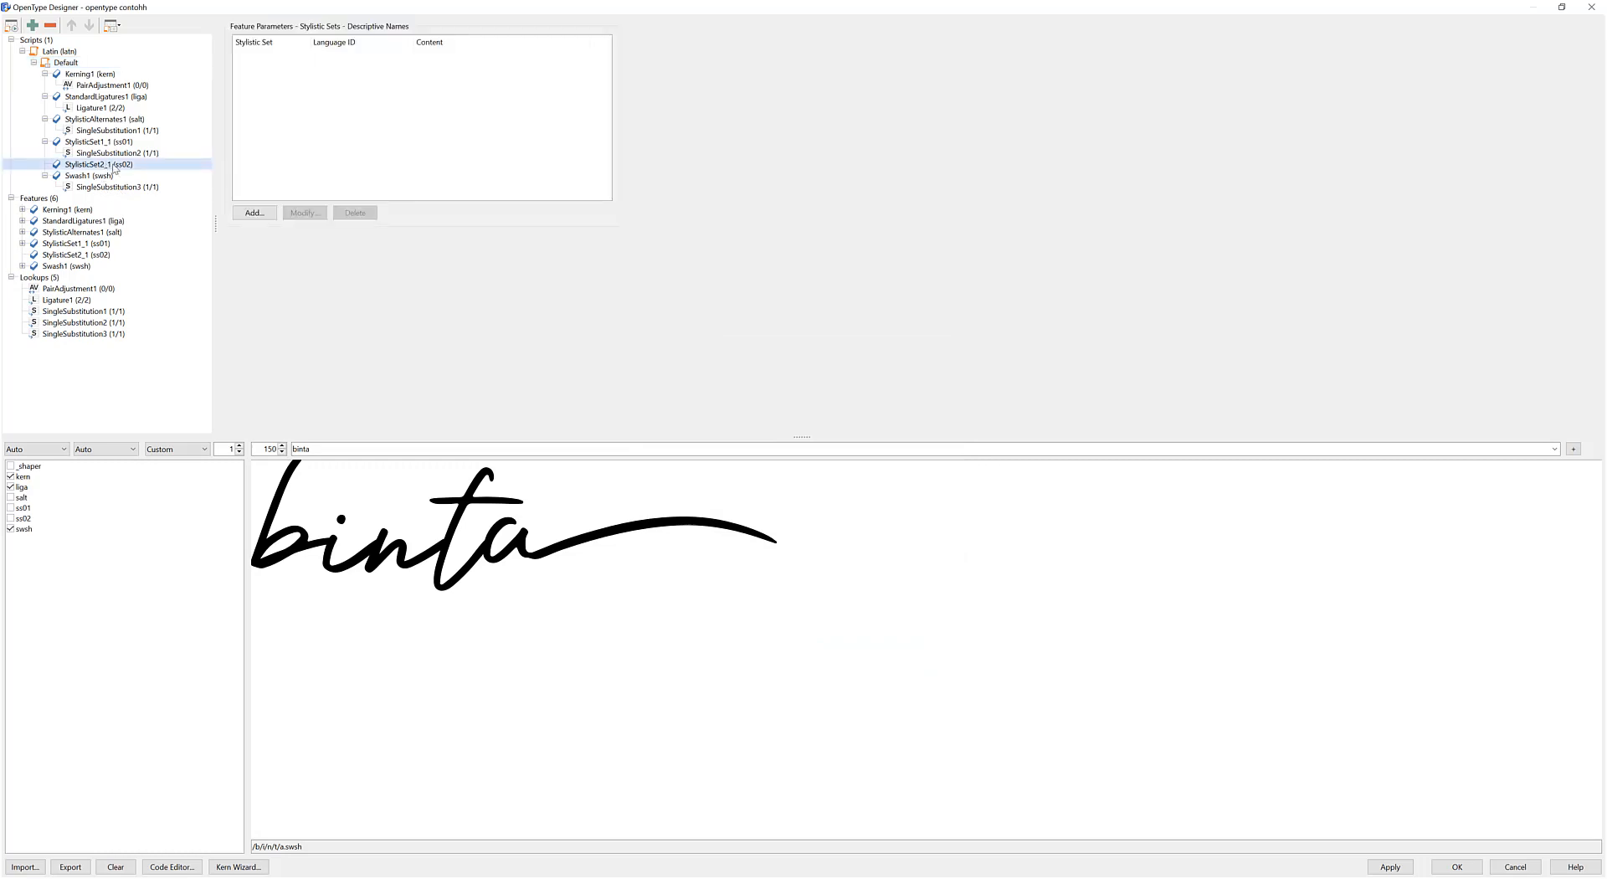
pyautogui.rightClick(107, 166)
pyautogui.click(134, 172)
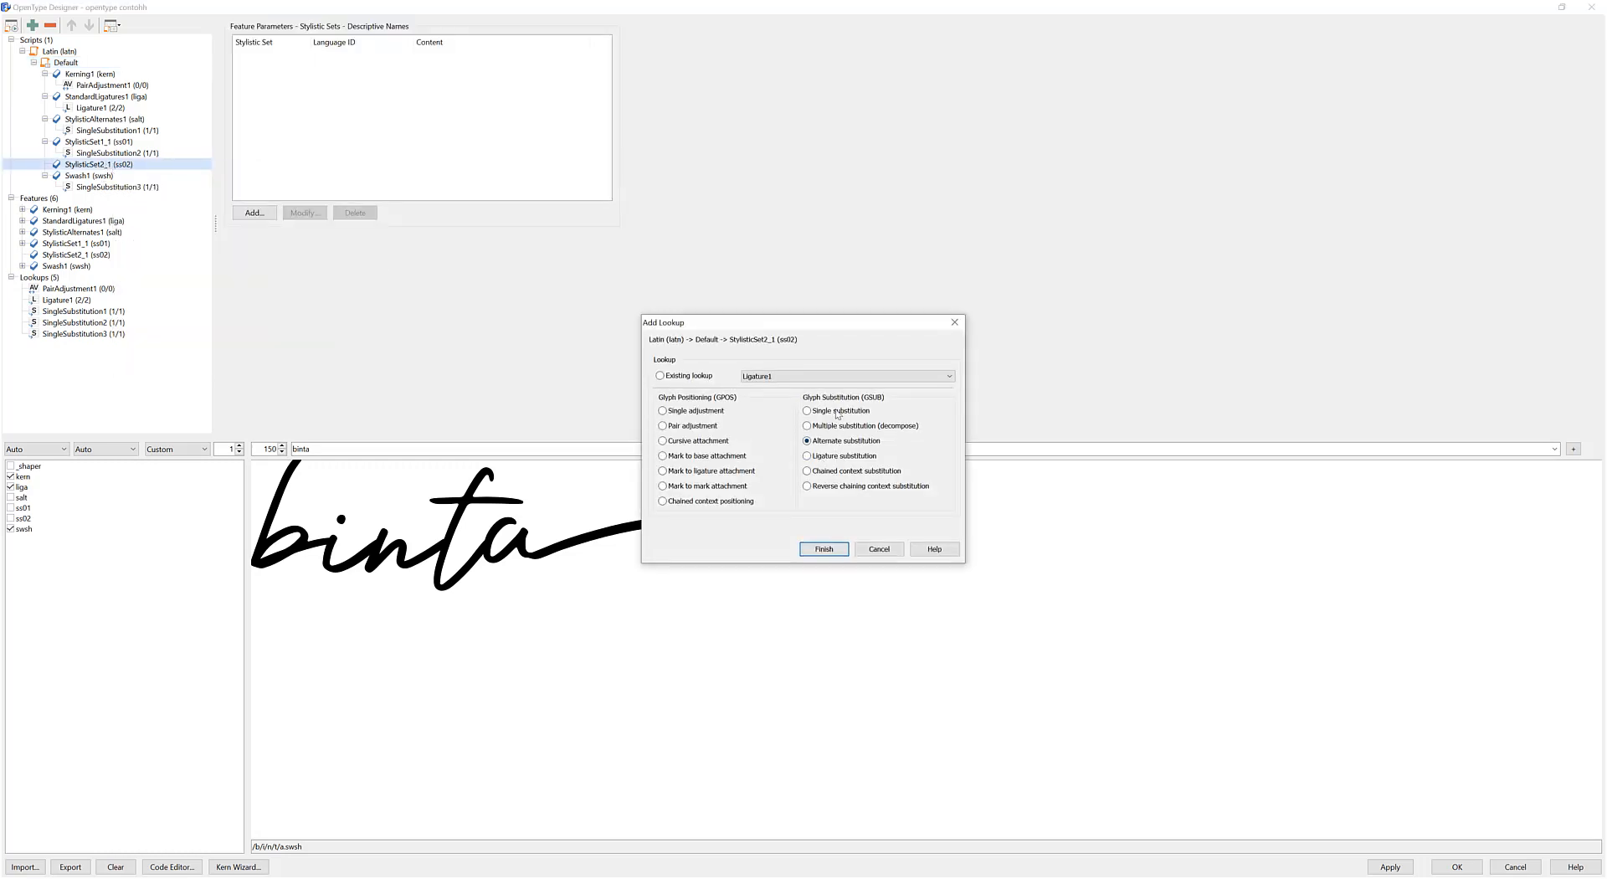
pyautogui.click(824, 549)
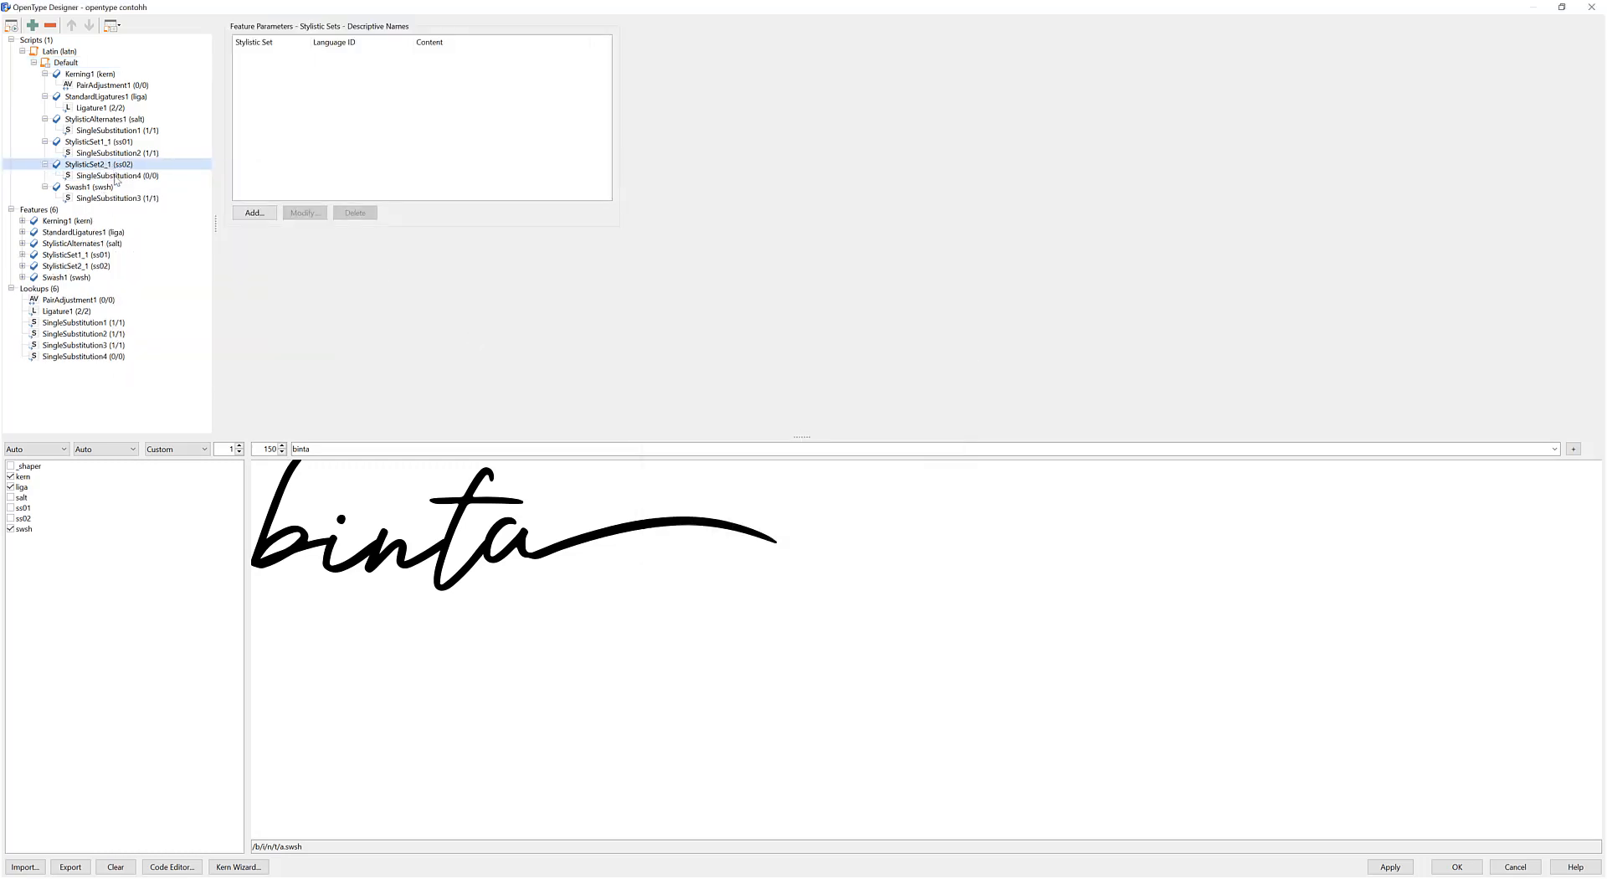
# Add a substitution to the ss02 lookup that replaces a with a.ss02, apply the changes and close the OpenType Designer
pyautogui.click(114, 176)
pyautogui.rightClick(115, 177)
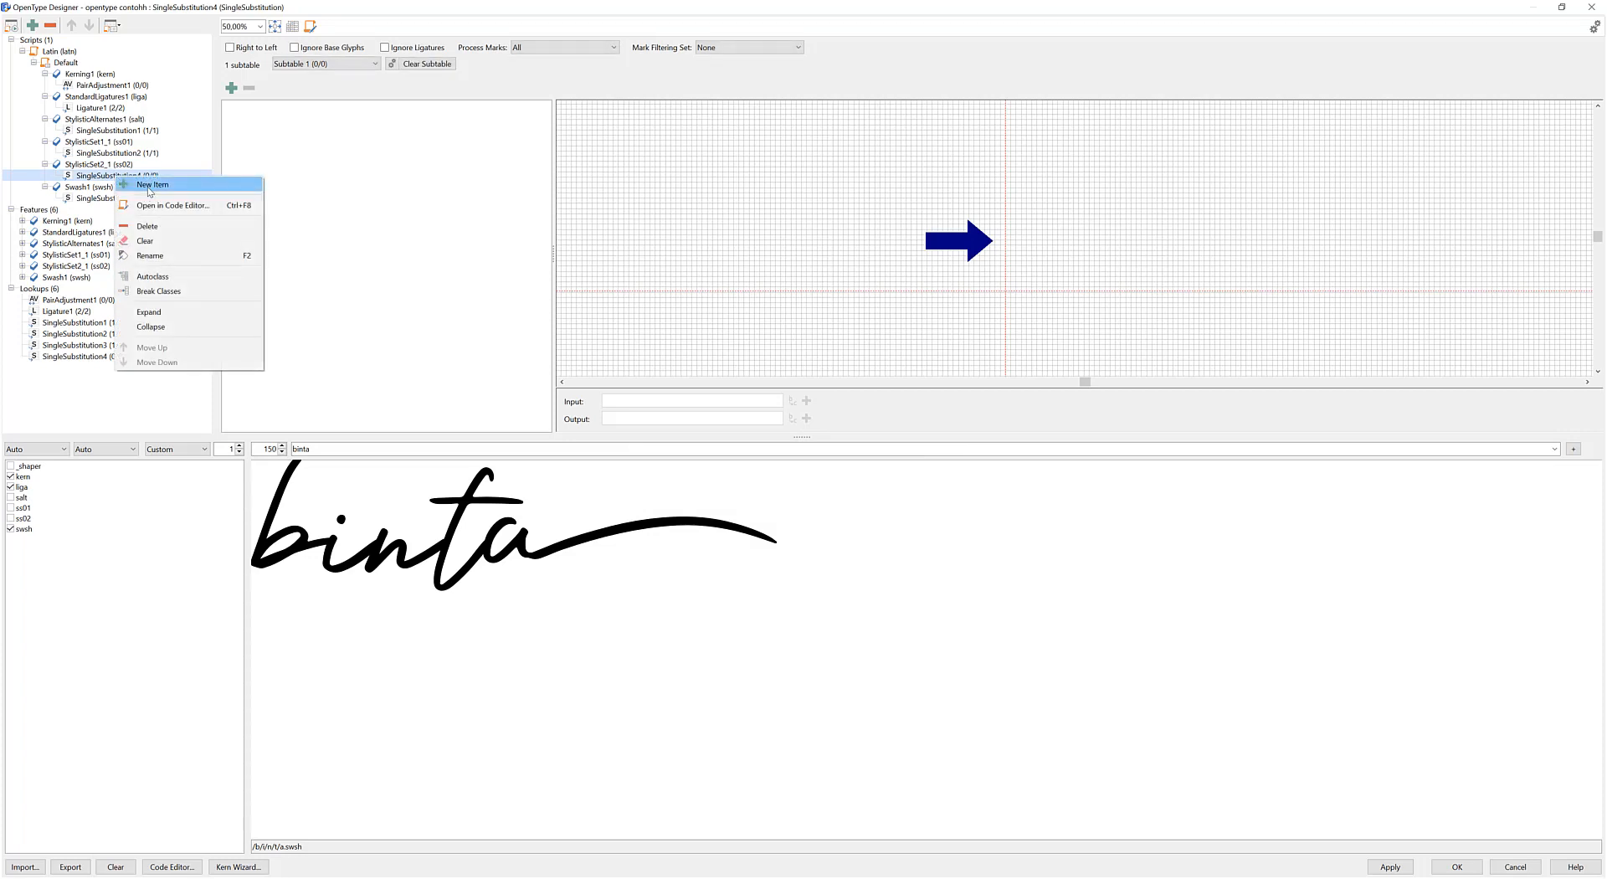
pyautogui.click(149, 185)
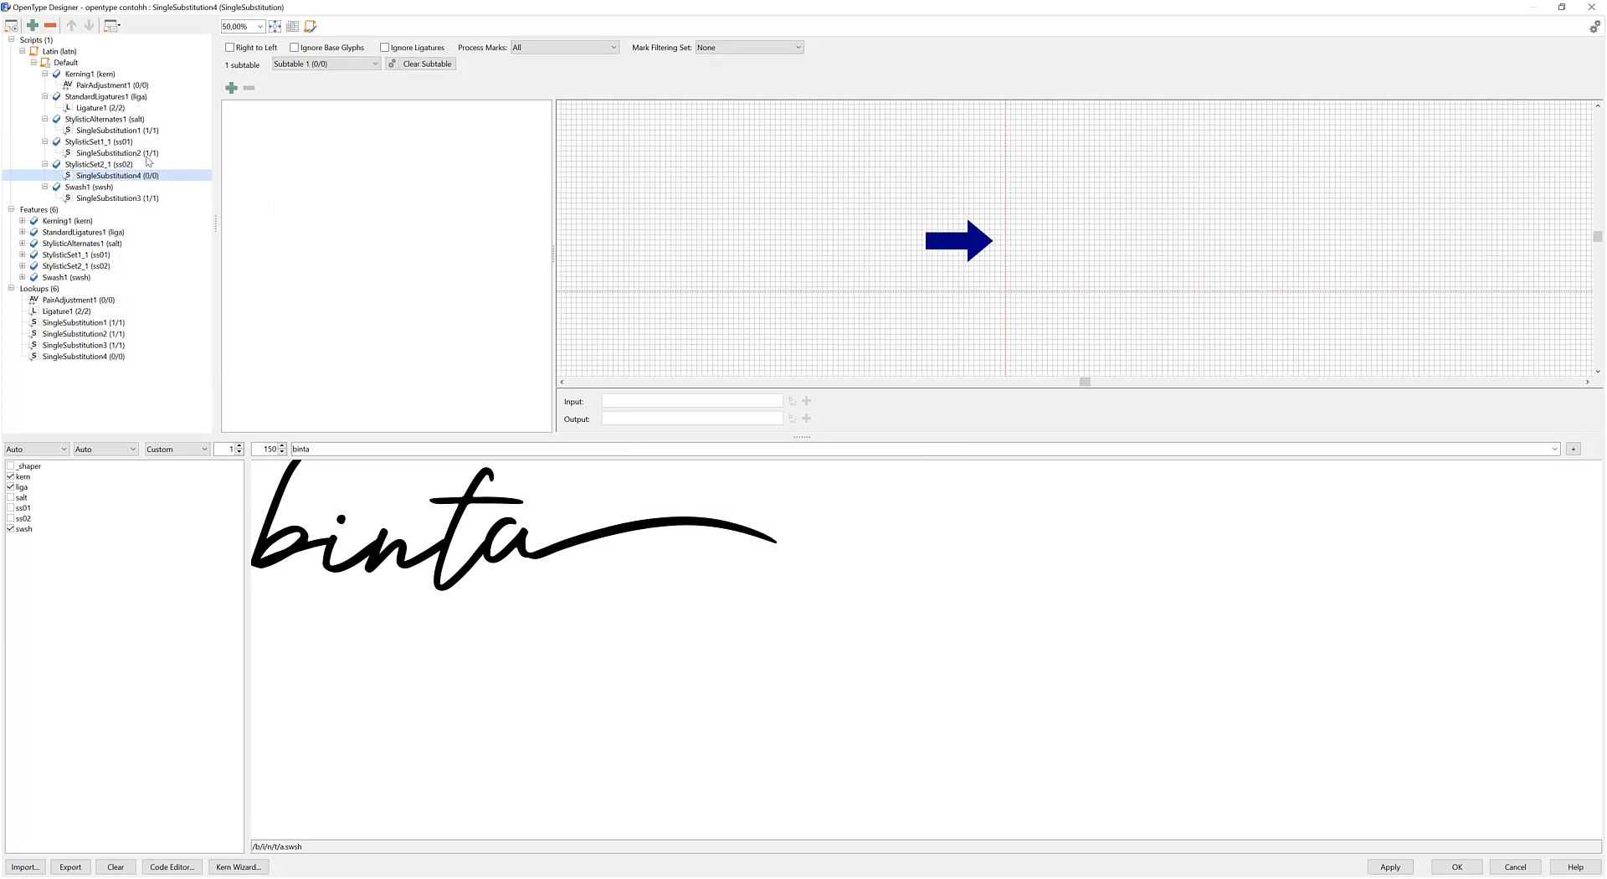
pyautogui.click(232, 88)
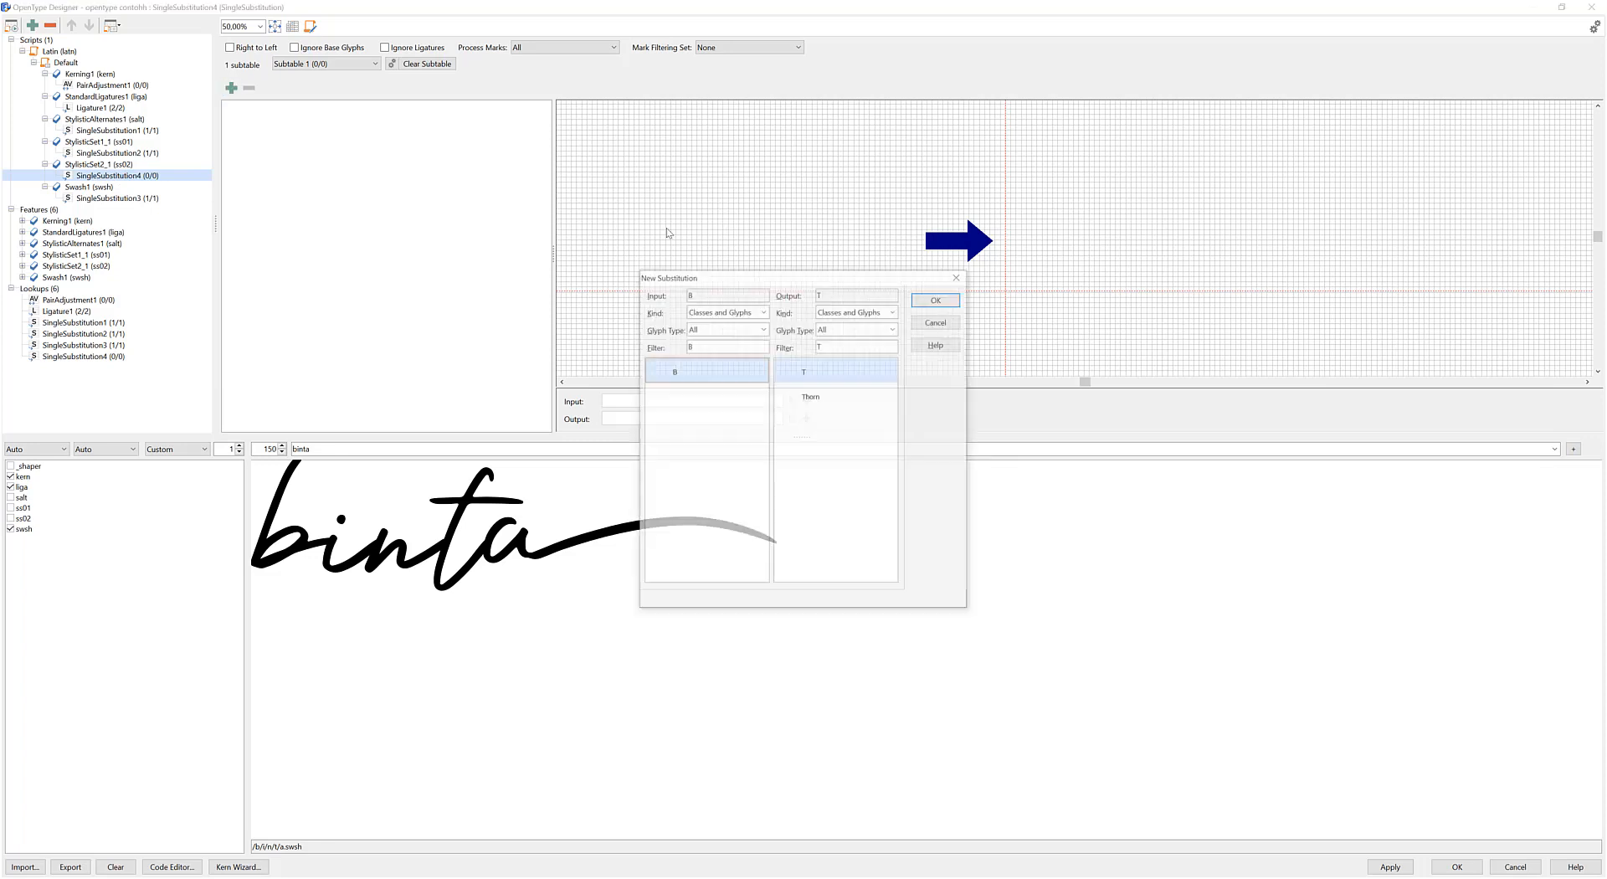
pyautogui.click(937, 303)
pyautogui.write('a')
pyautogui.press('Tab')
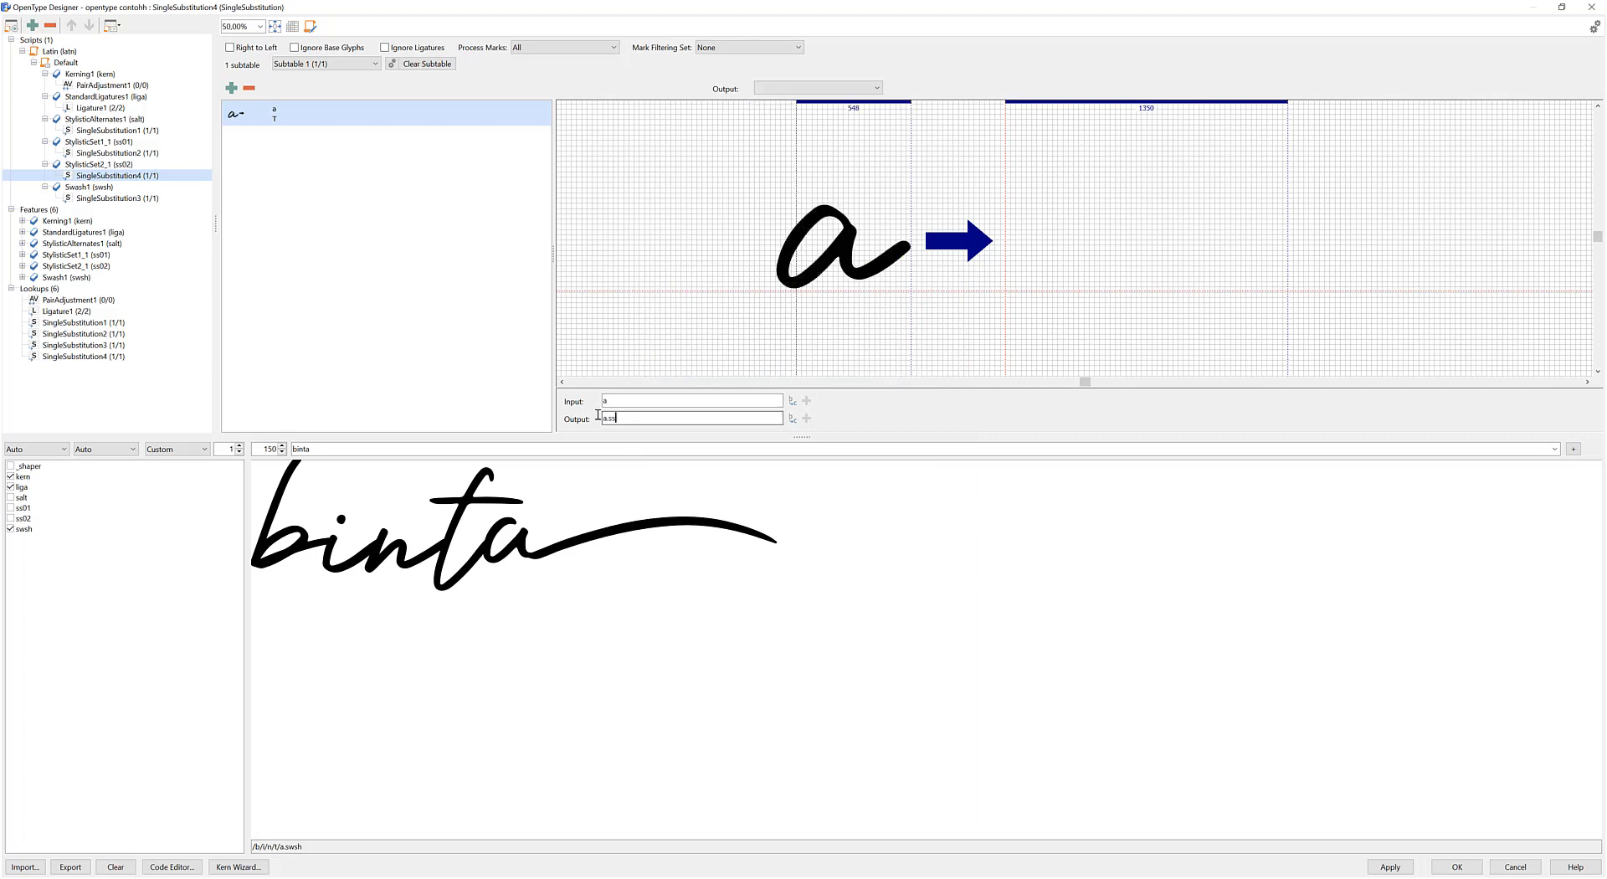
pyautogui.write('a.ss02')
pyautogui.click(1391, 866)
pyautogui.click(889, 464)
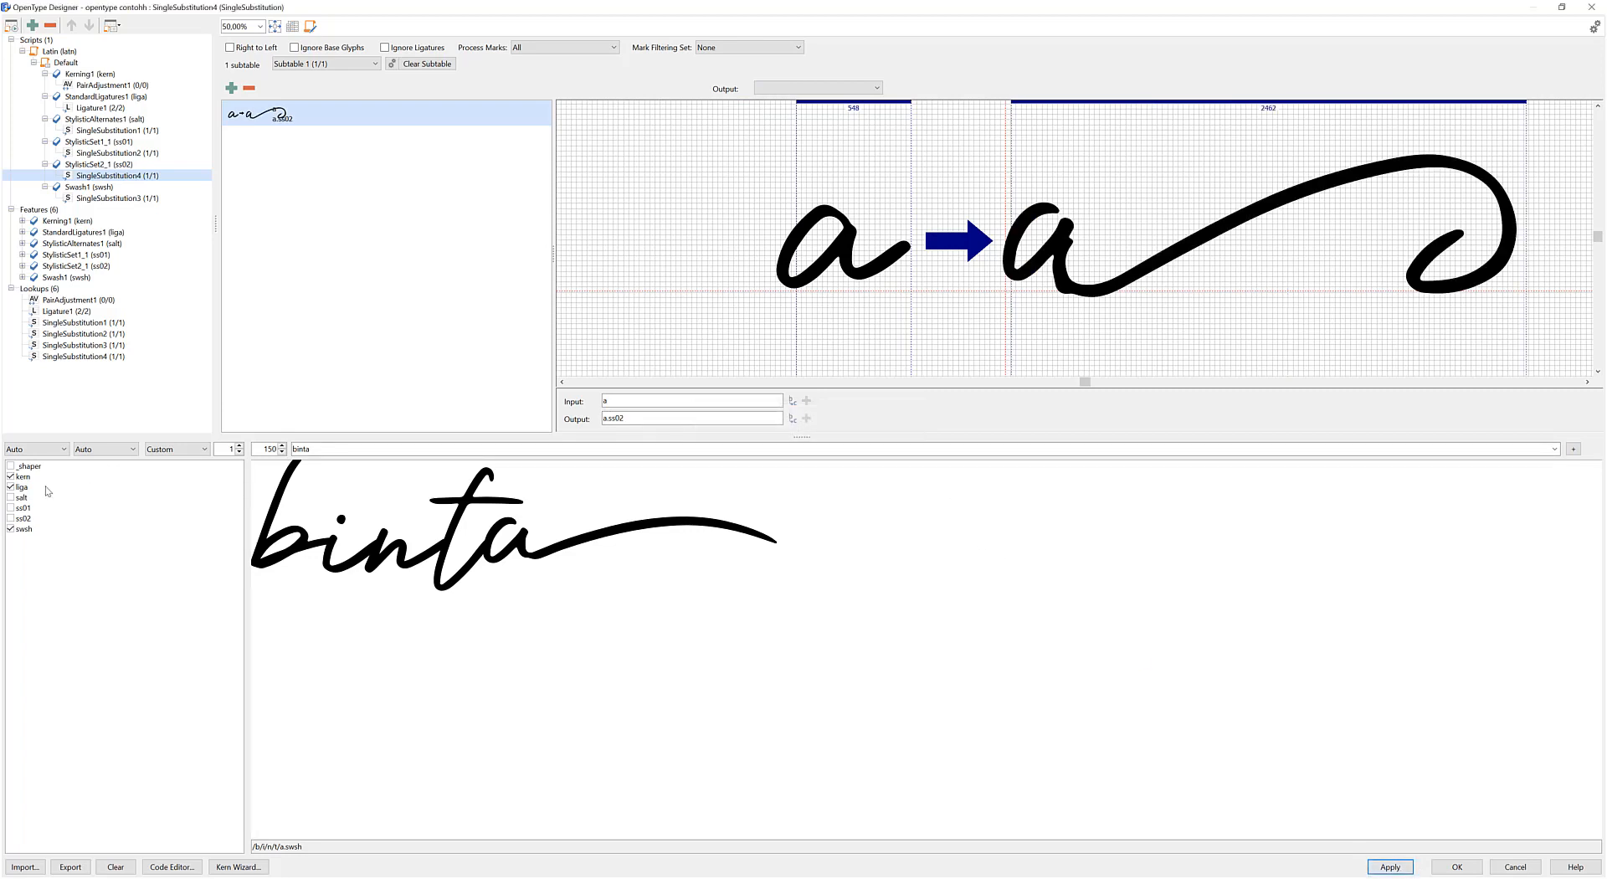
pyautogui.click(1441, 865)
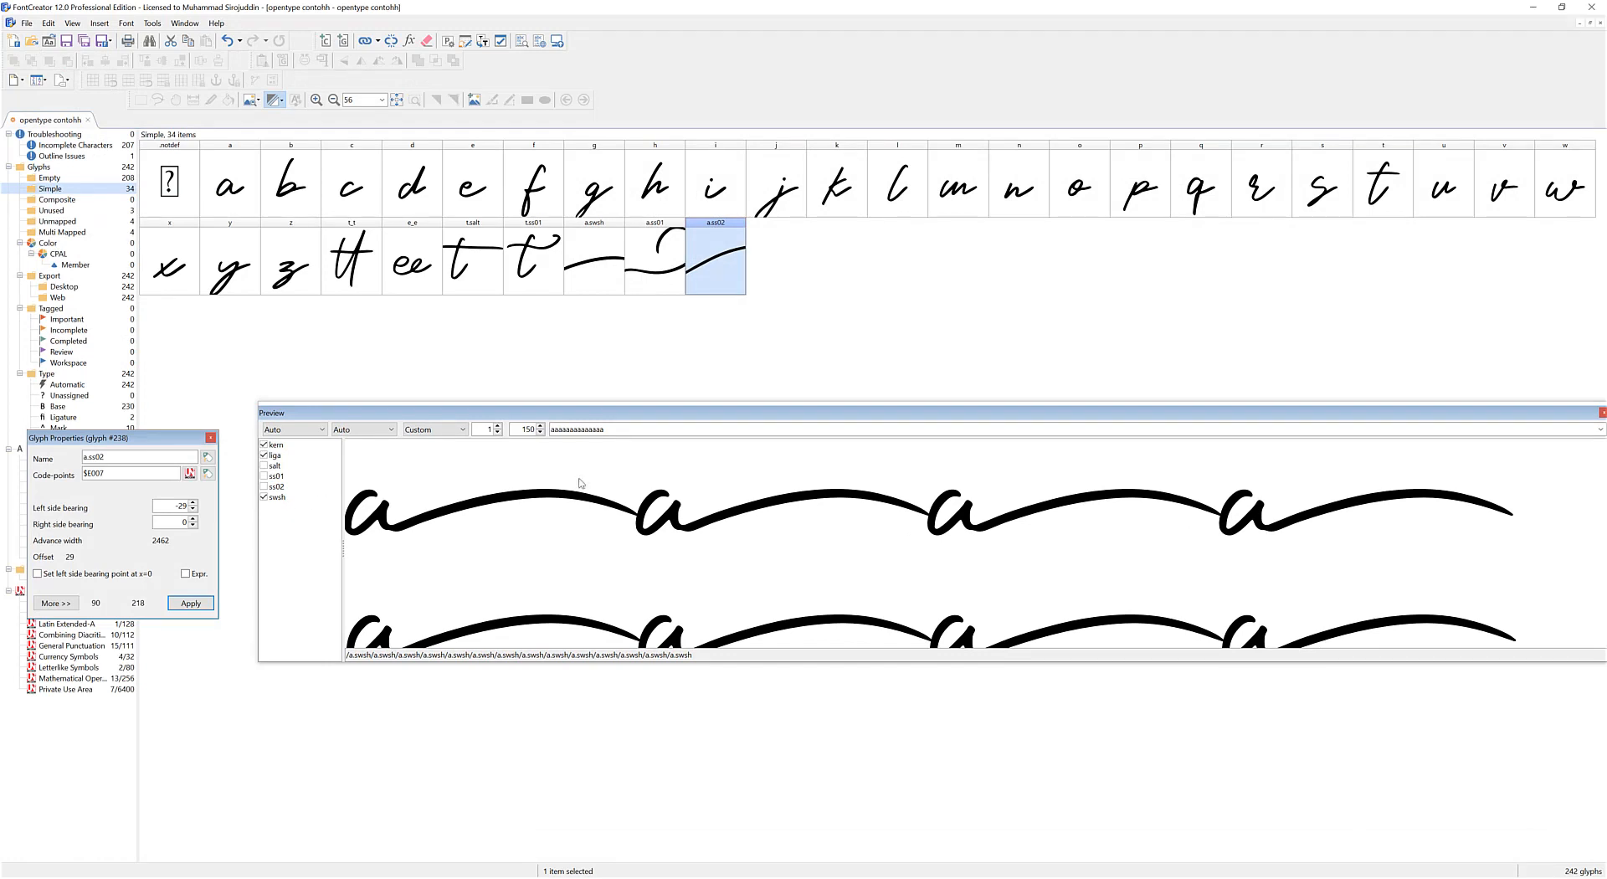
# Preview the word "binta" with swsh off, comparing kern off and on and leaving liga off
pyautogui.click(264, 498)
pyautogui.doubleClick(589, 429)
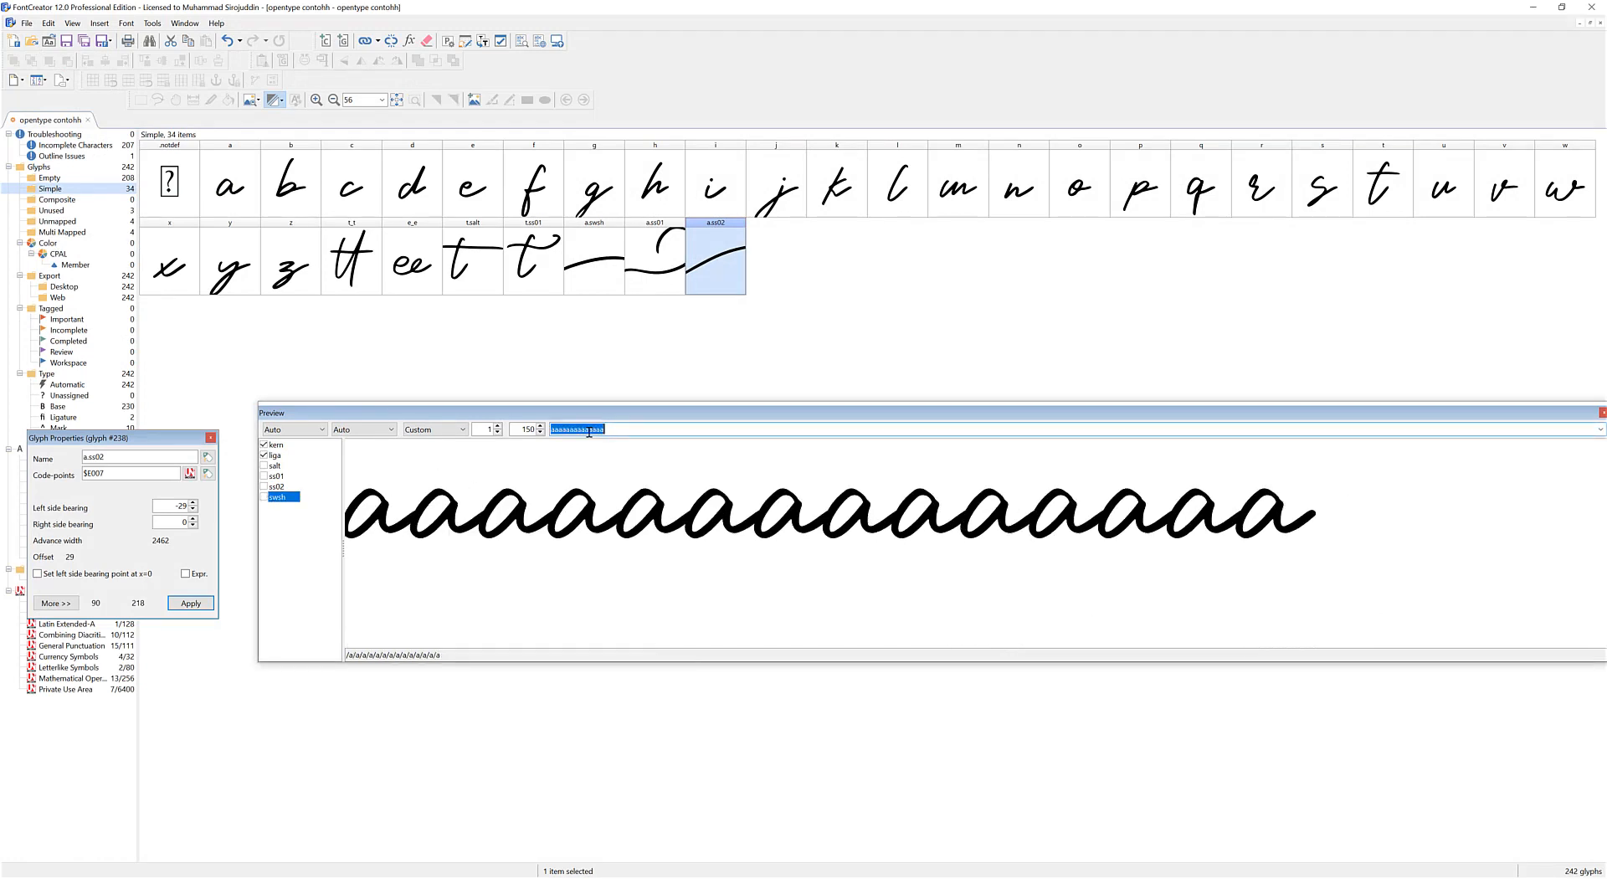
pyautogui.write('b')
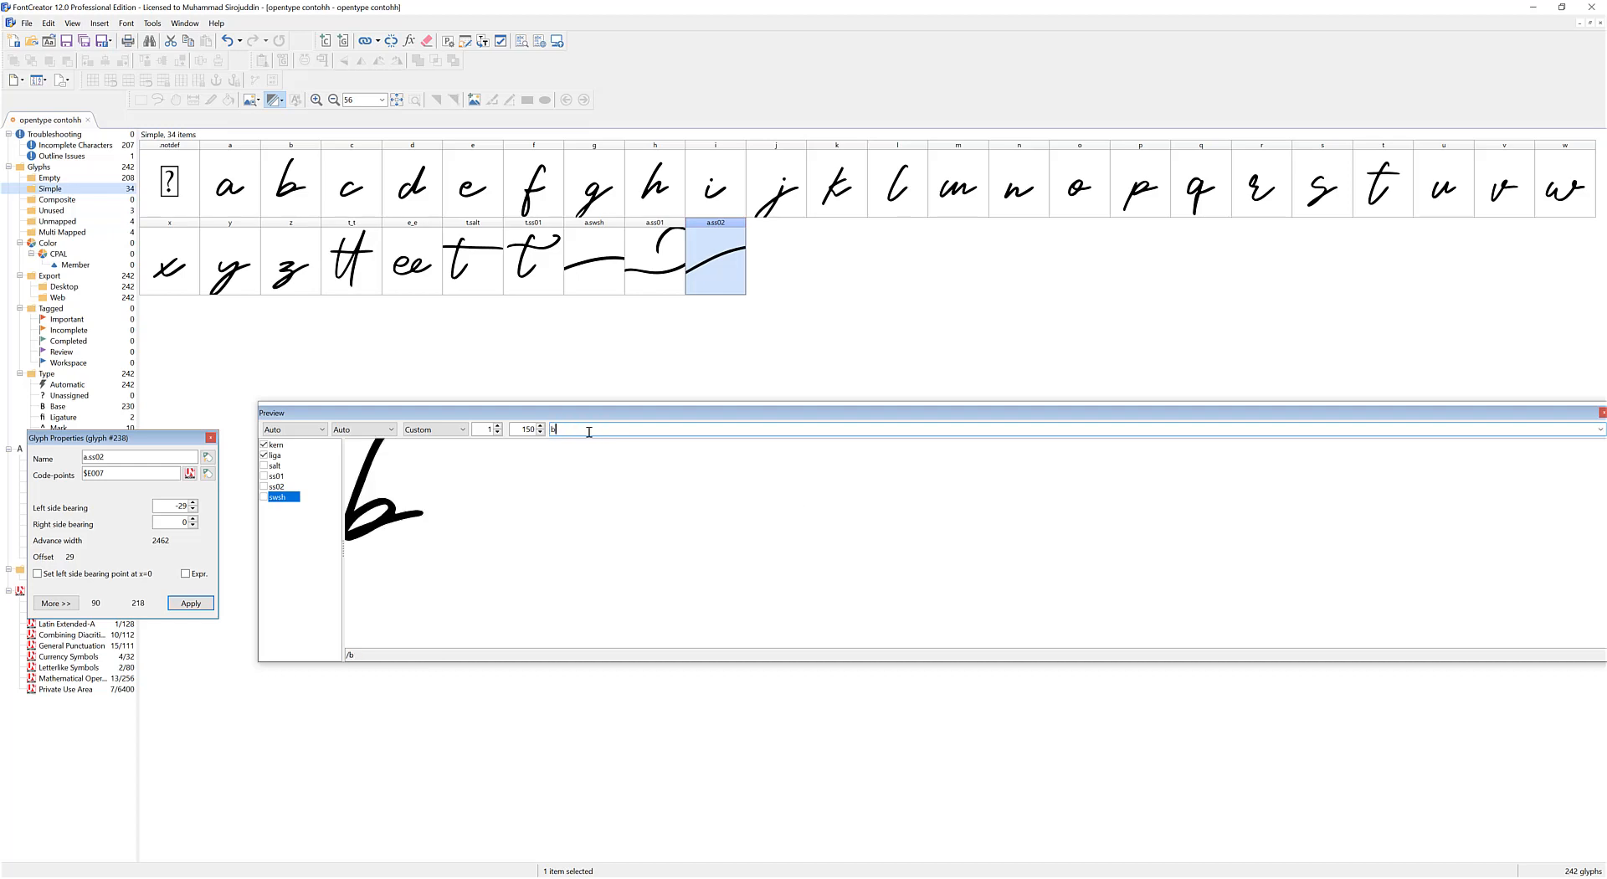
pyautogui.write('inta')
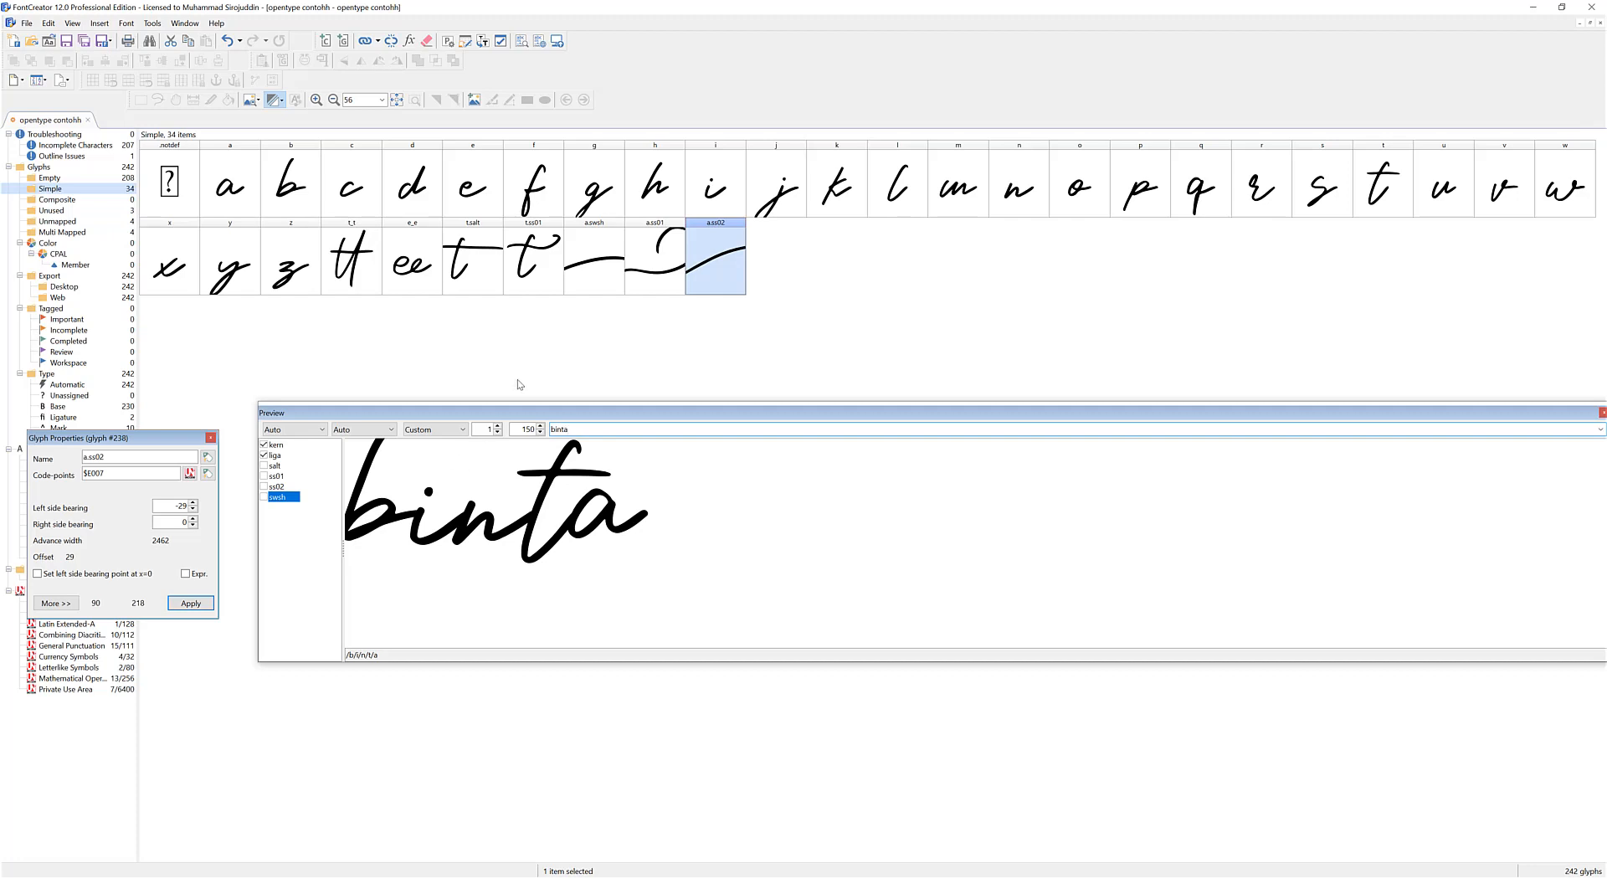
pyautogui.click(266, 445)
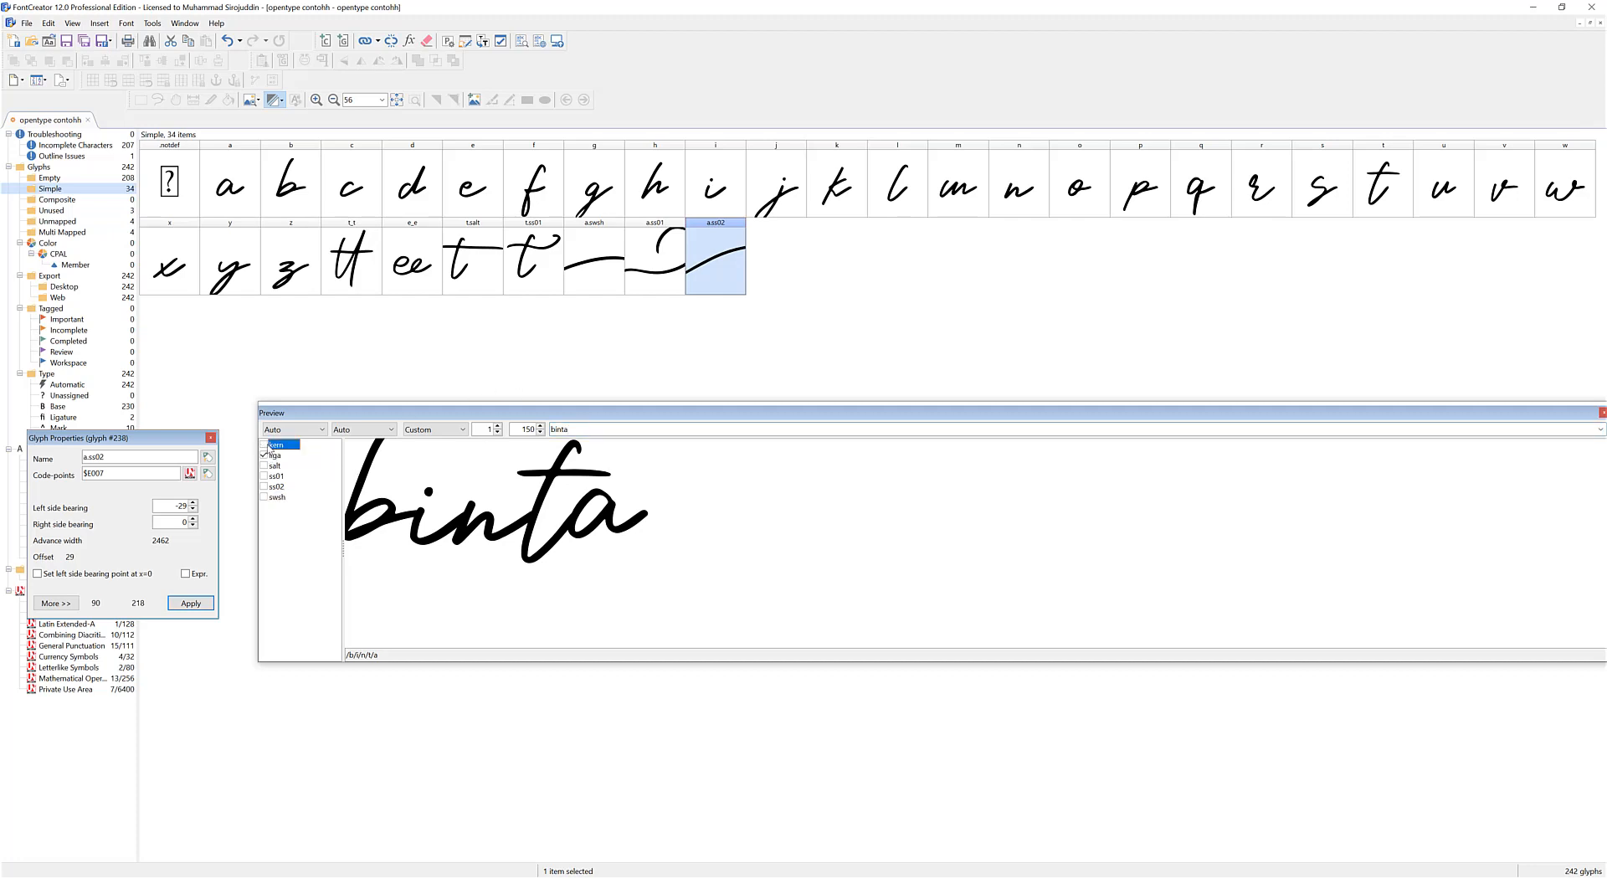
pyautogui.click(265, 455)
pyautogui.click(265, 445)
# Preview the text "betteera" first without ligatures and with the liga feature switched on
pyautogui.doubleClick(558, 428)
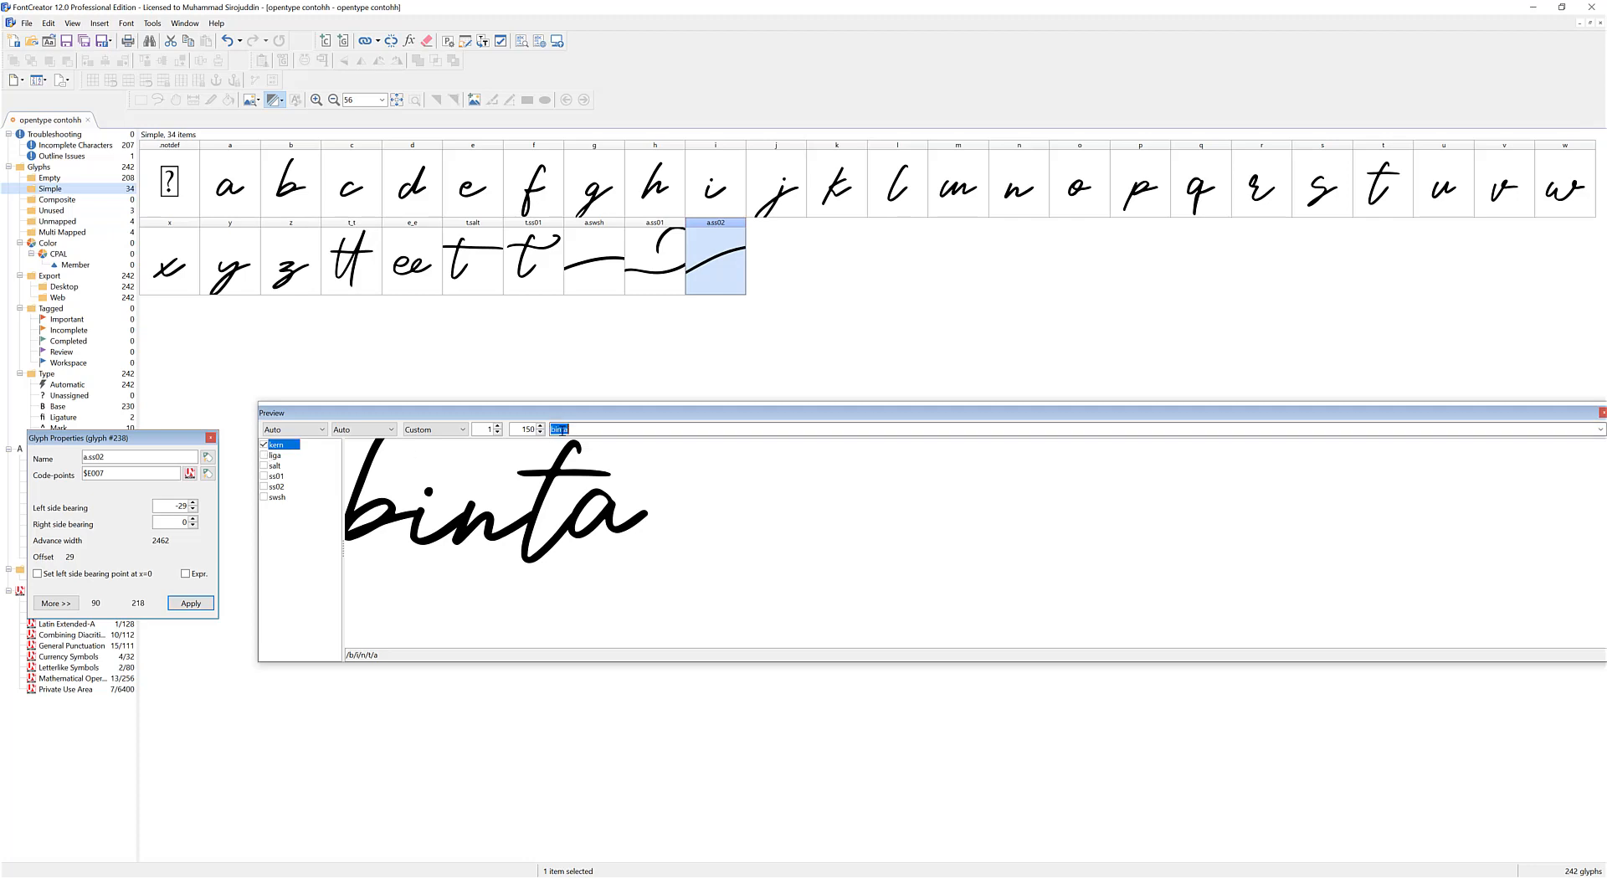
pyautogui.write('betteee')
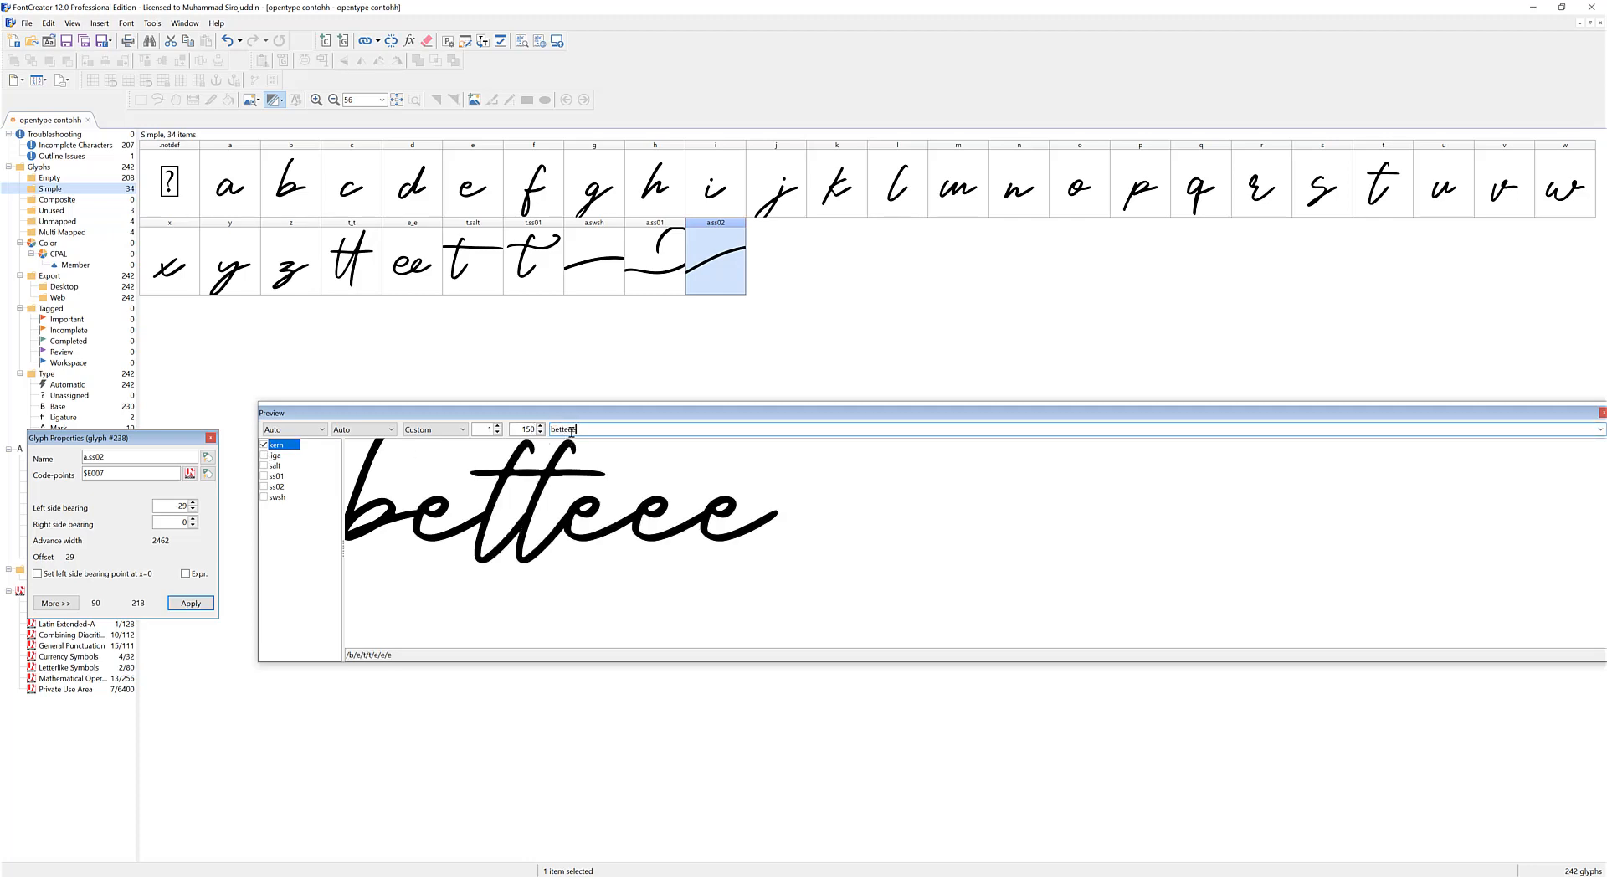
pyautogui.moveTo(572, 429); pyautogui.dragTo(583, 430)
pyautogui.write('ra')
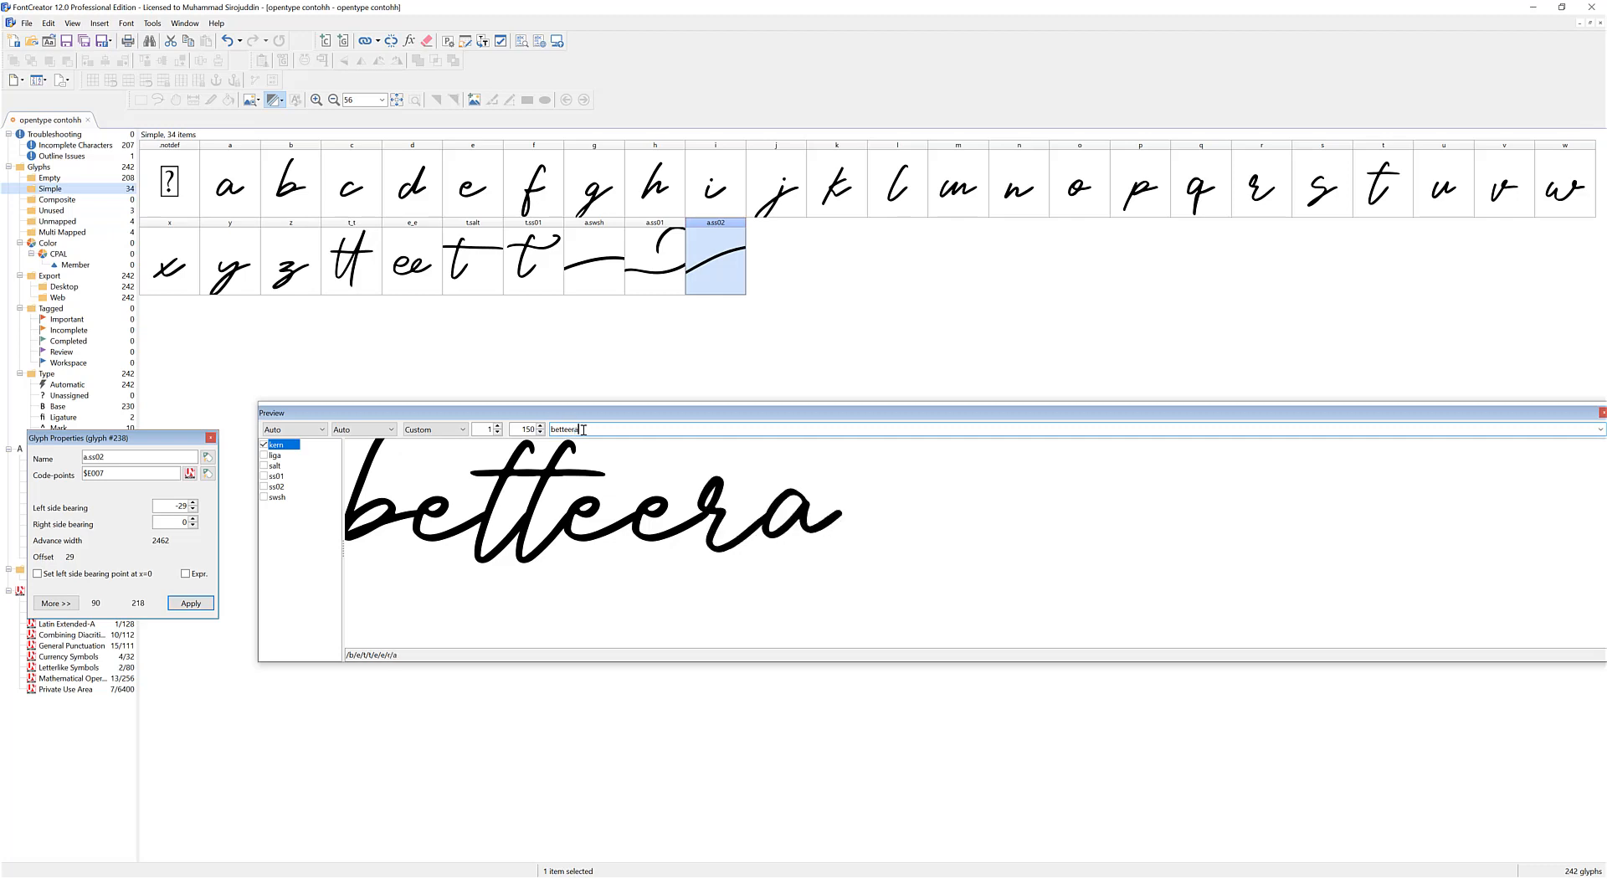
pyautogui.click(264, 455)
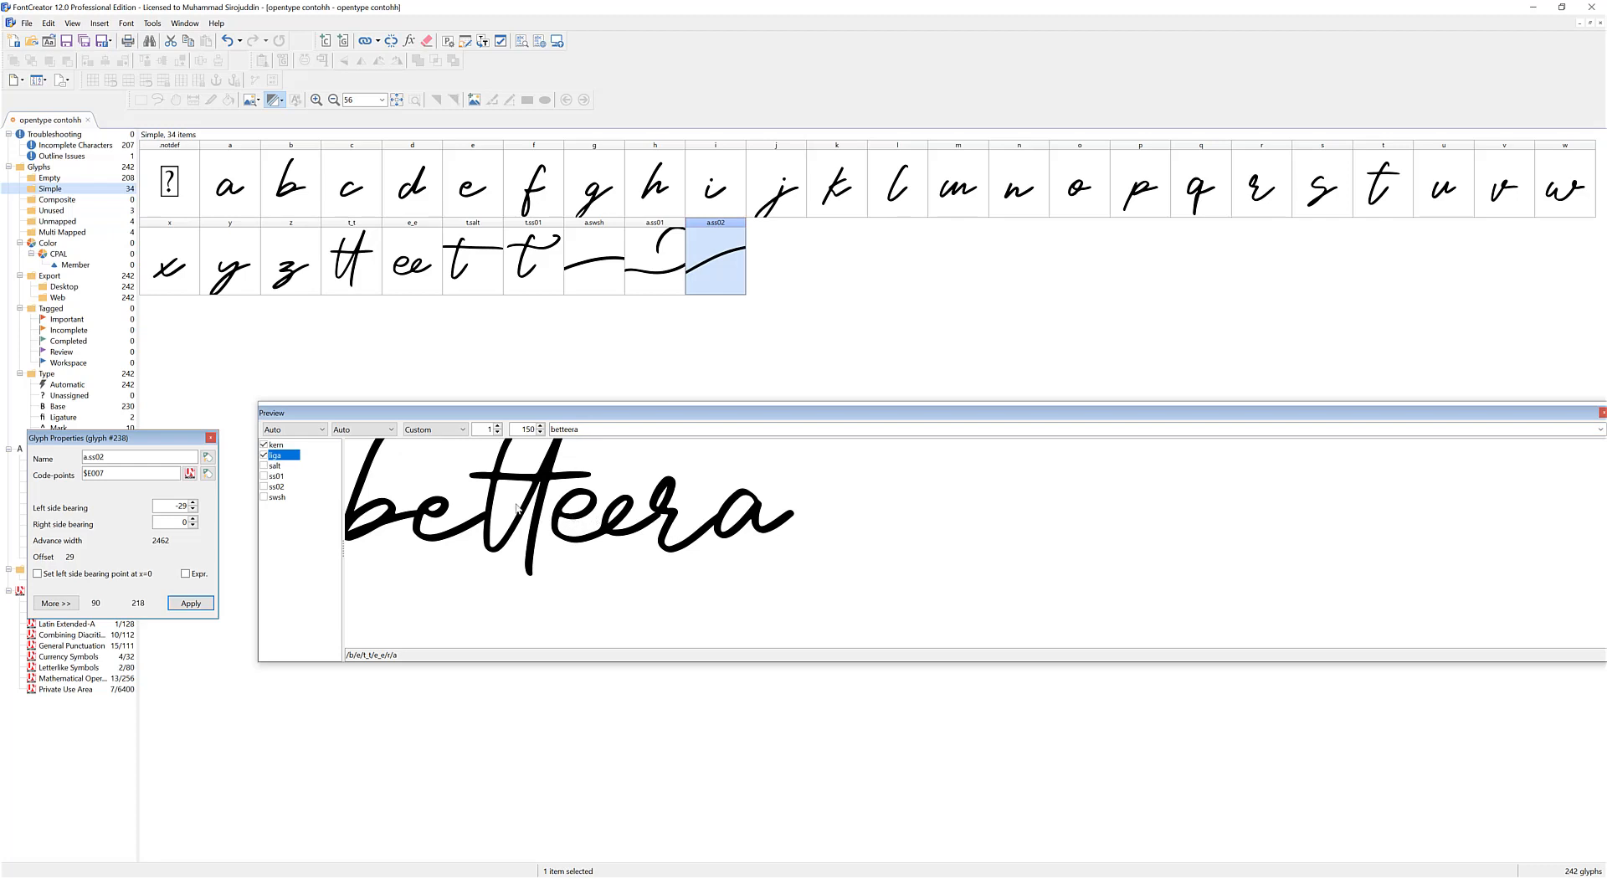
# Change the preview text to "betteeta" and compare it with and without the salt feature, leaving salt off
pyautogui.click(263, 466)
pyautogui.click(574, 428)
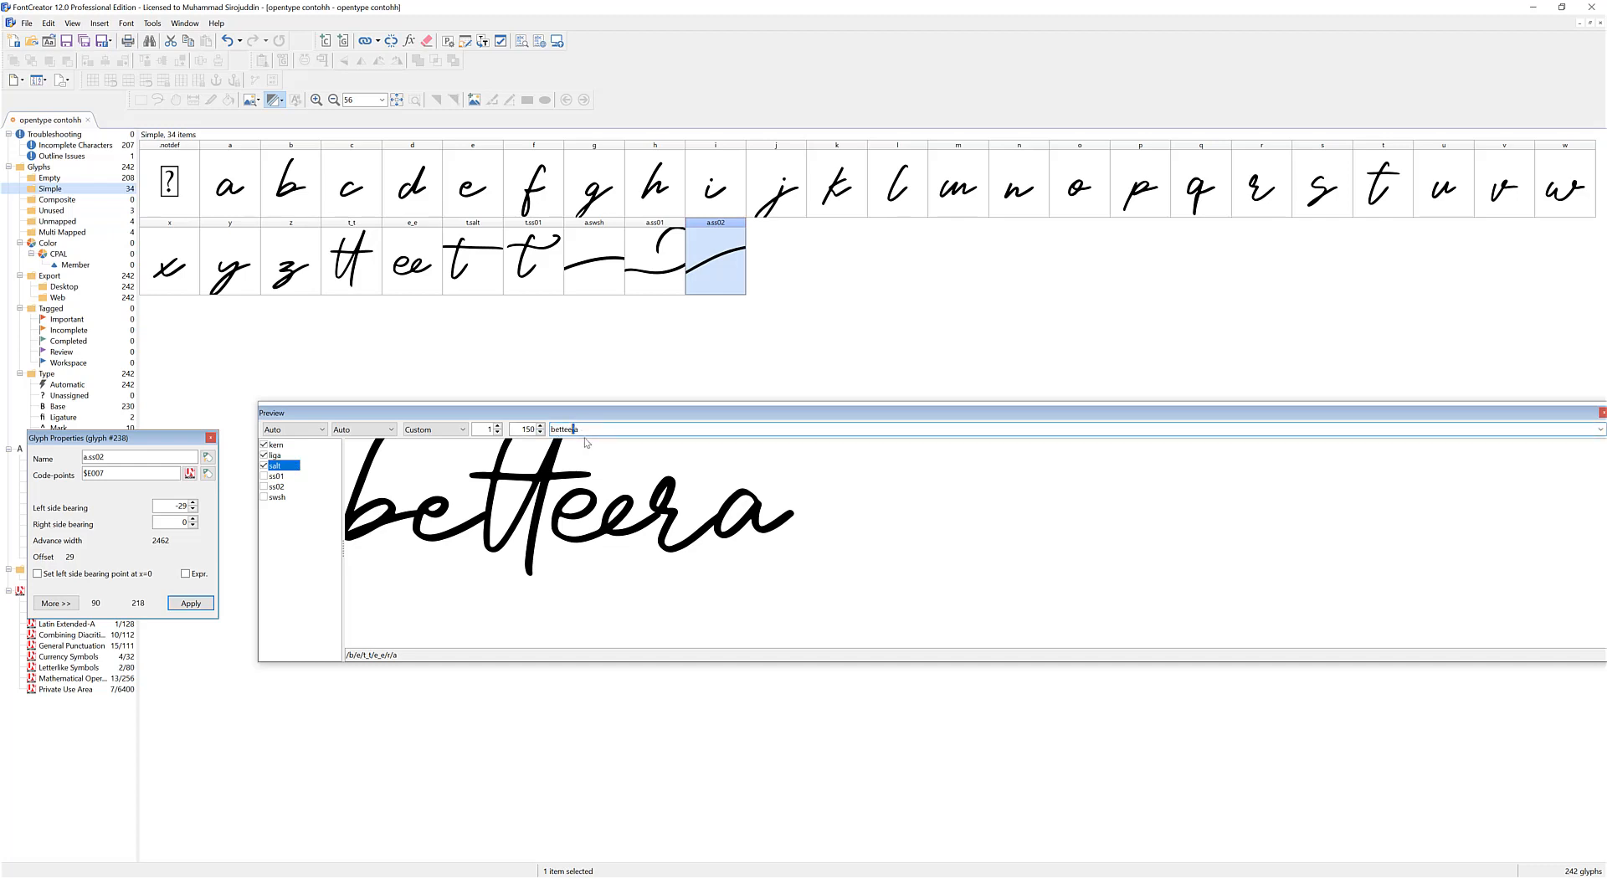
pyautogui.press('Delete')
pyautogui.write('t')
pyautogui.click(263, 466)
pyautogui.click(263, 466)
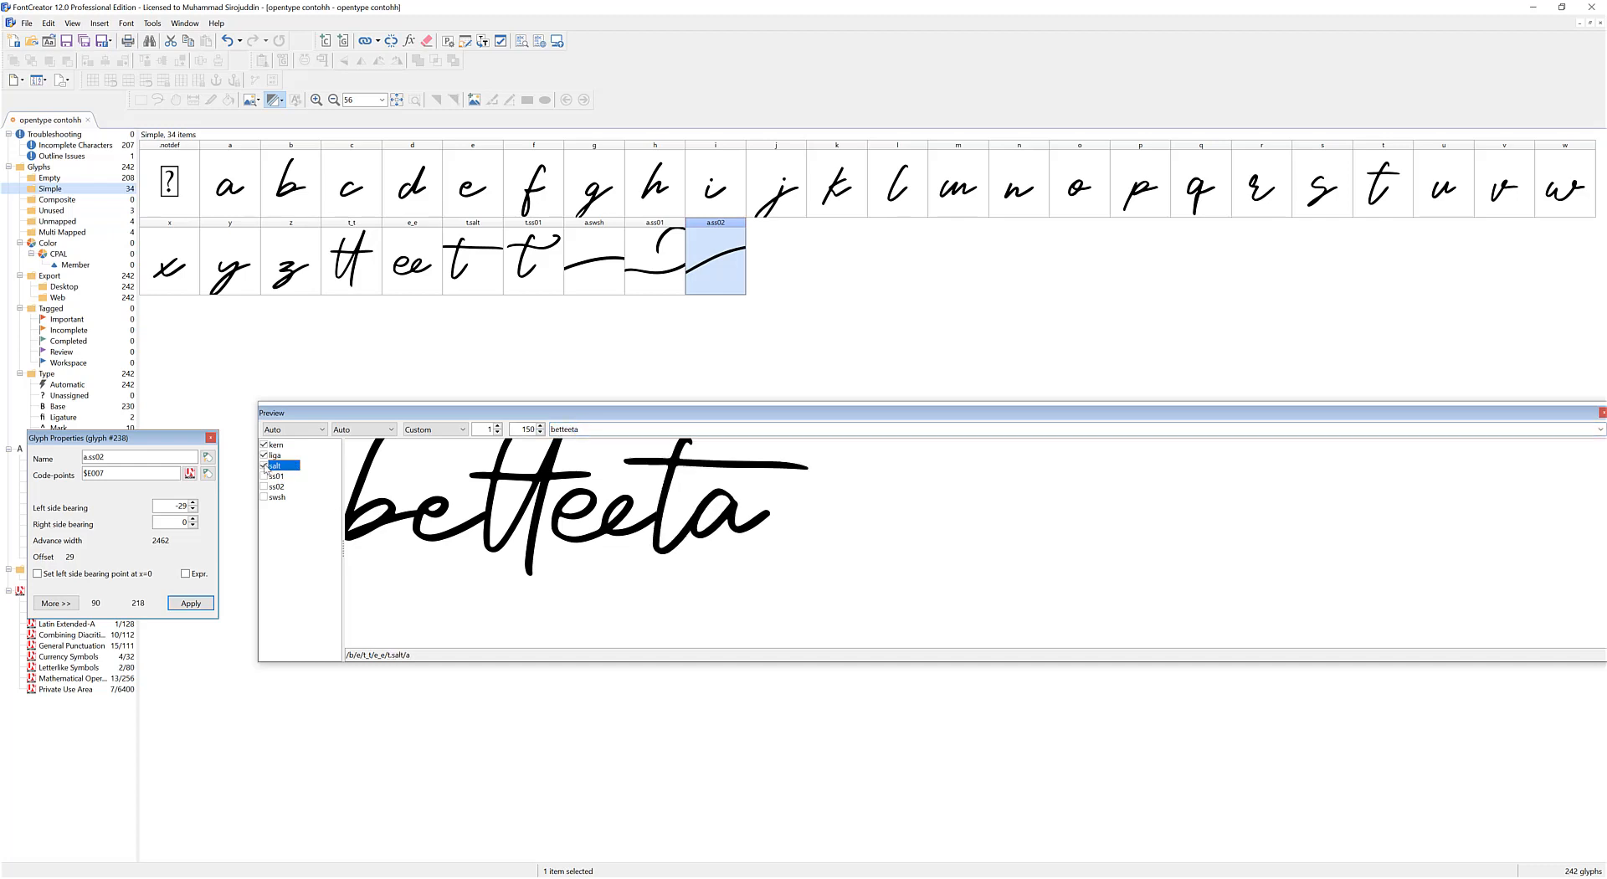
pyautogui.click(263, 466)
pyautogui.click(264, 466)
pyautogui.click(264, 466)
# Compare the preview of "betteeta" with and without the ss01 feature, leaving ss01 on
pyautogui.click(264, 476)
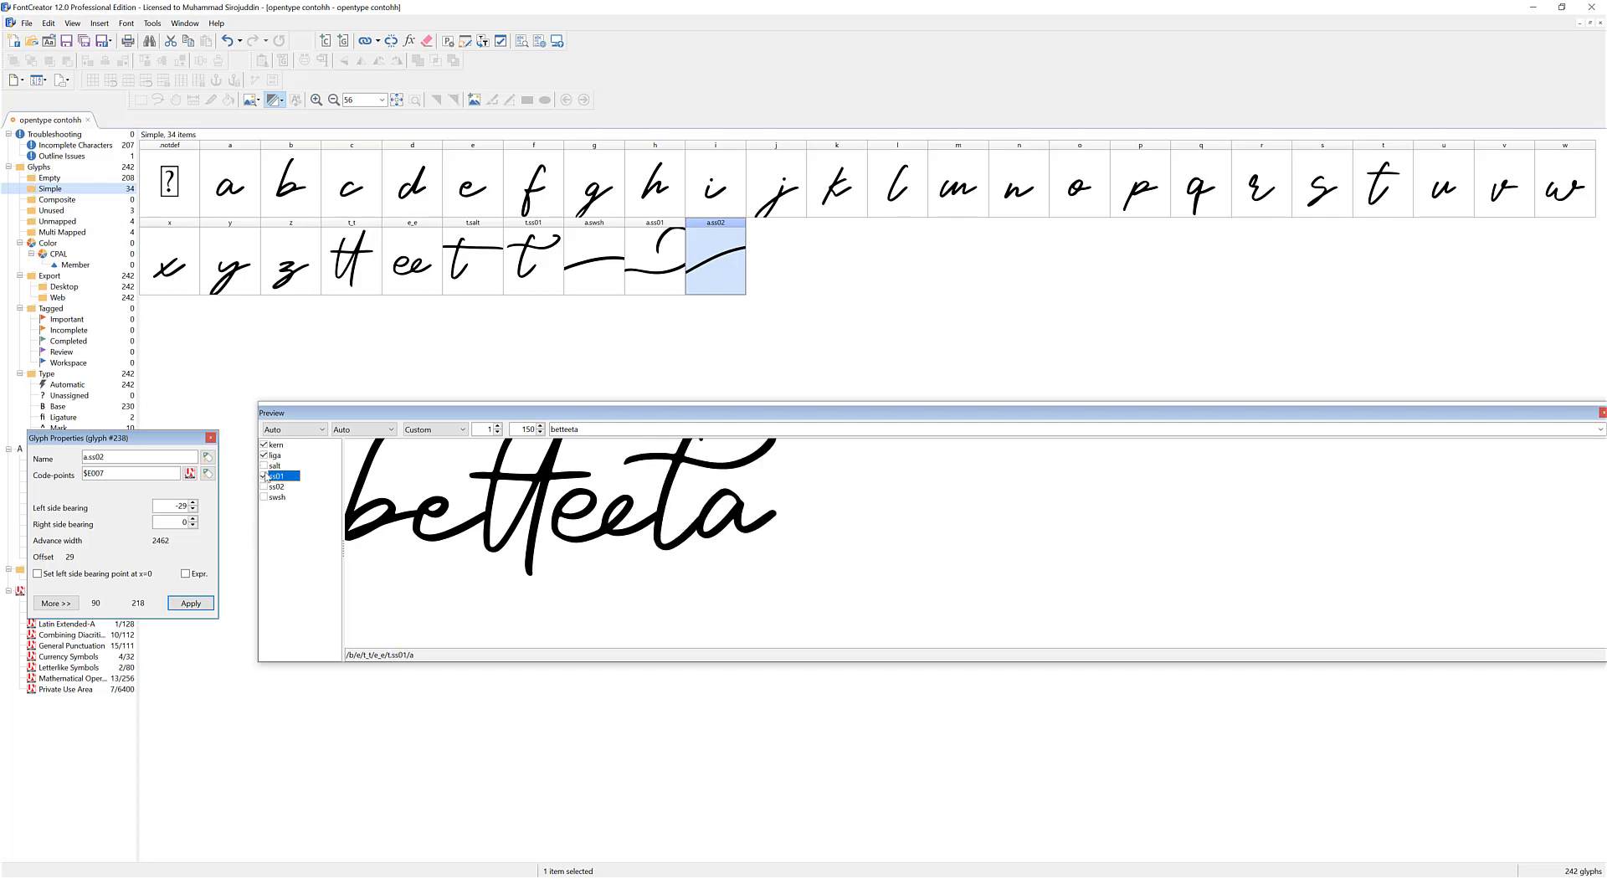
pyautogui.click(264, 476)
pyautogui.click(264, 476)
pyautogui.click(264, 477)
pyautogui.click(264, 476)
# Add a substitution replacing a with a.ss01 to the Stylistic Set 1 lookup, apply the changes and close the OpenType Designer
pyautogui.click(466, 43)
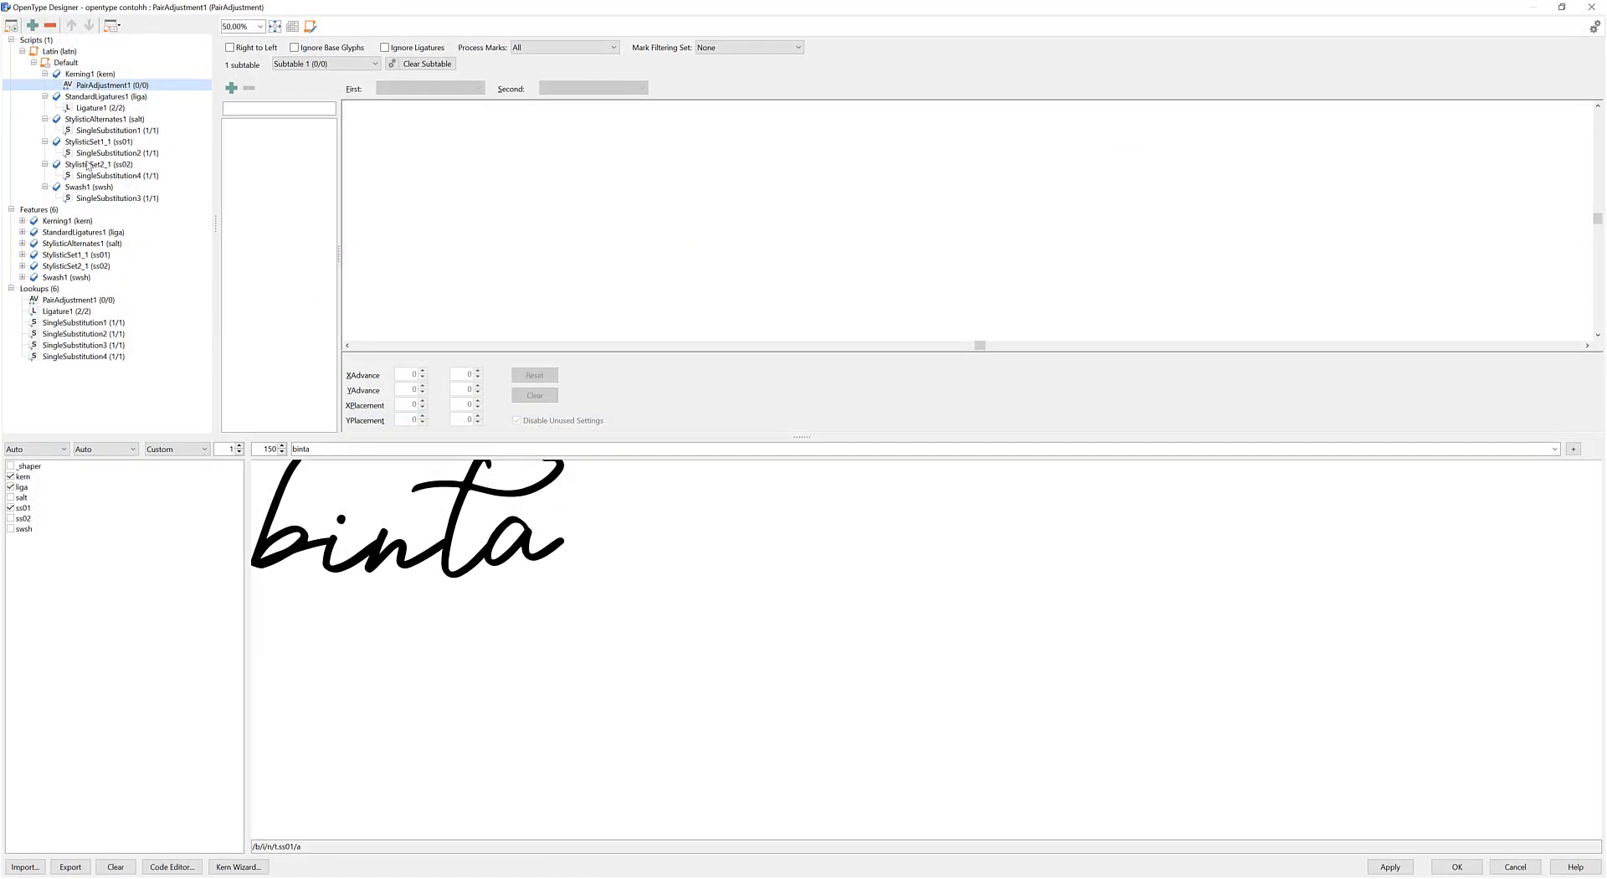
pyautogui.click(126, 153)
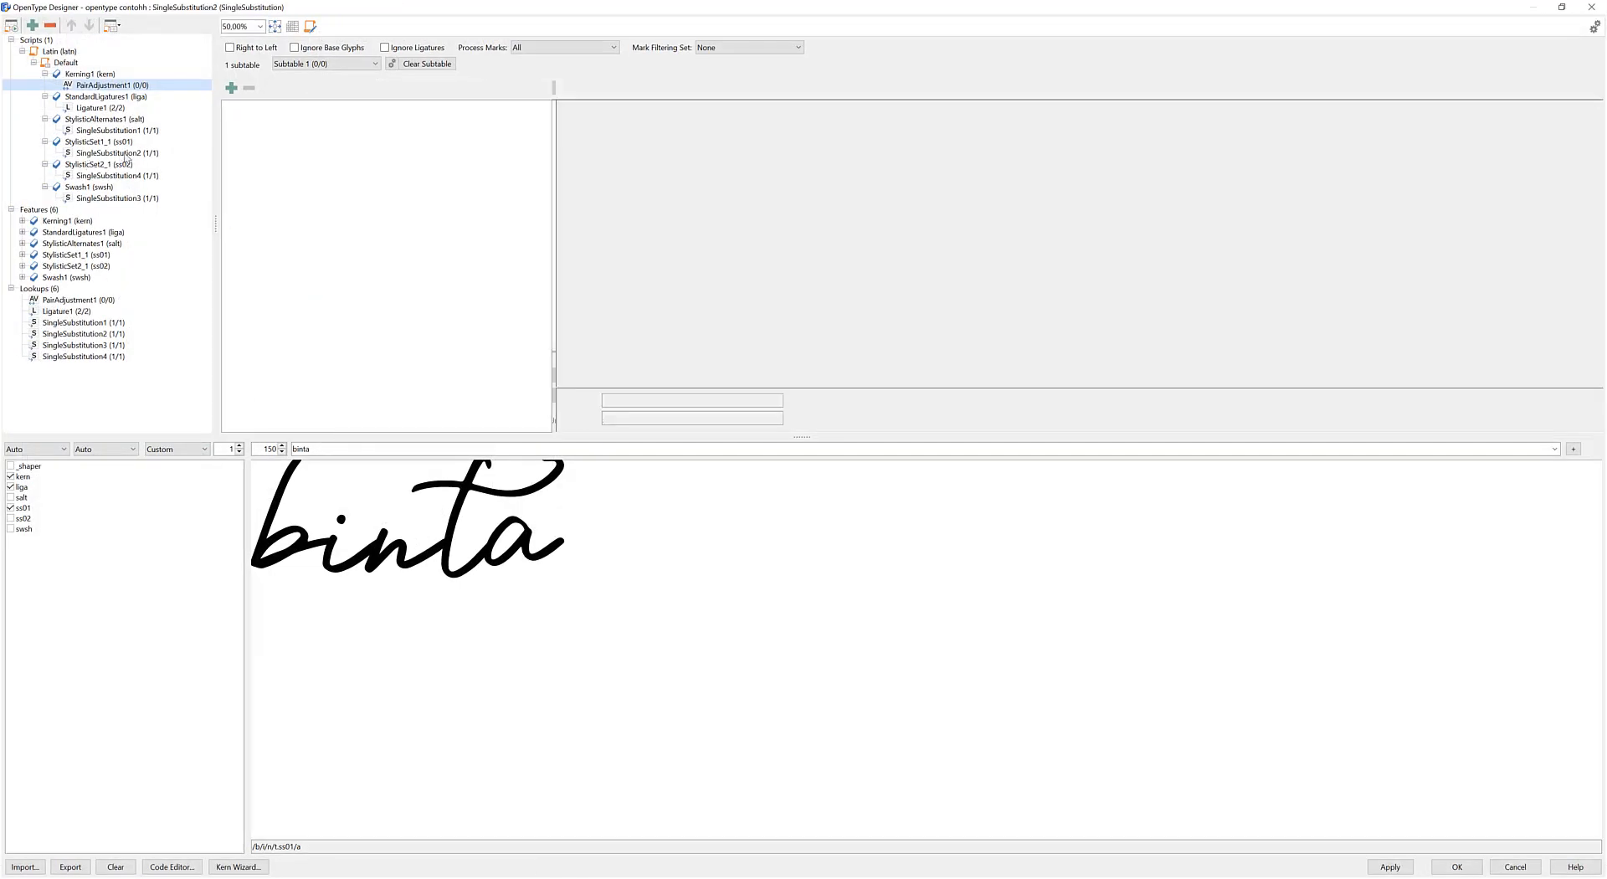
pyautogui.click(231, 88)
pyautogui.click(940, 304)
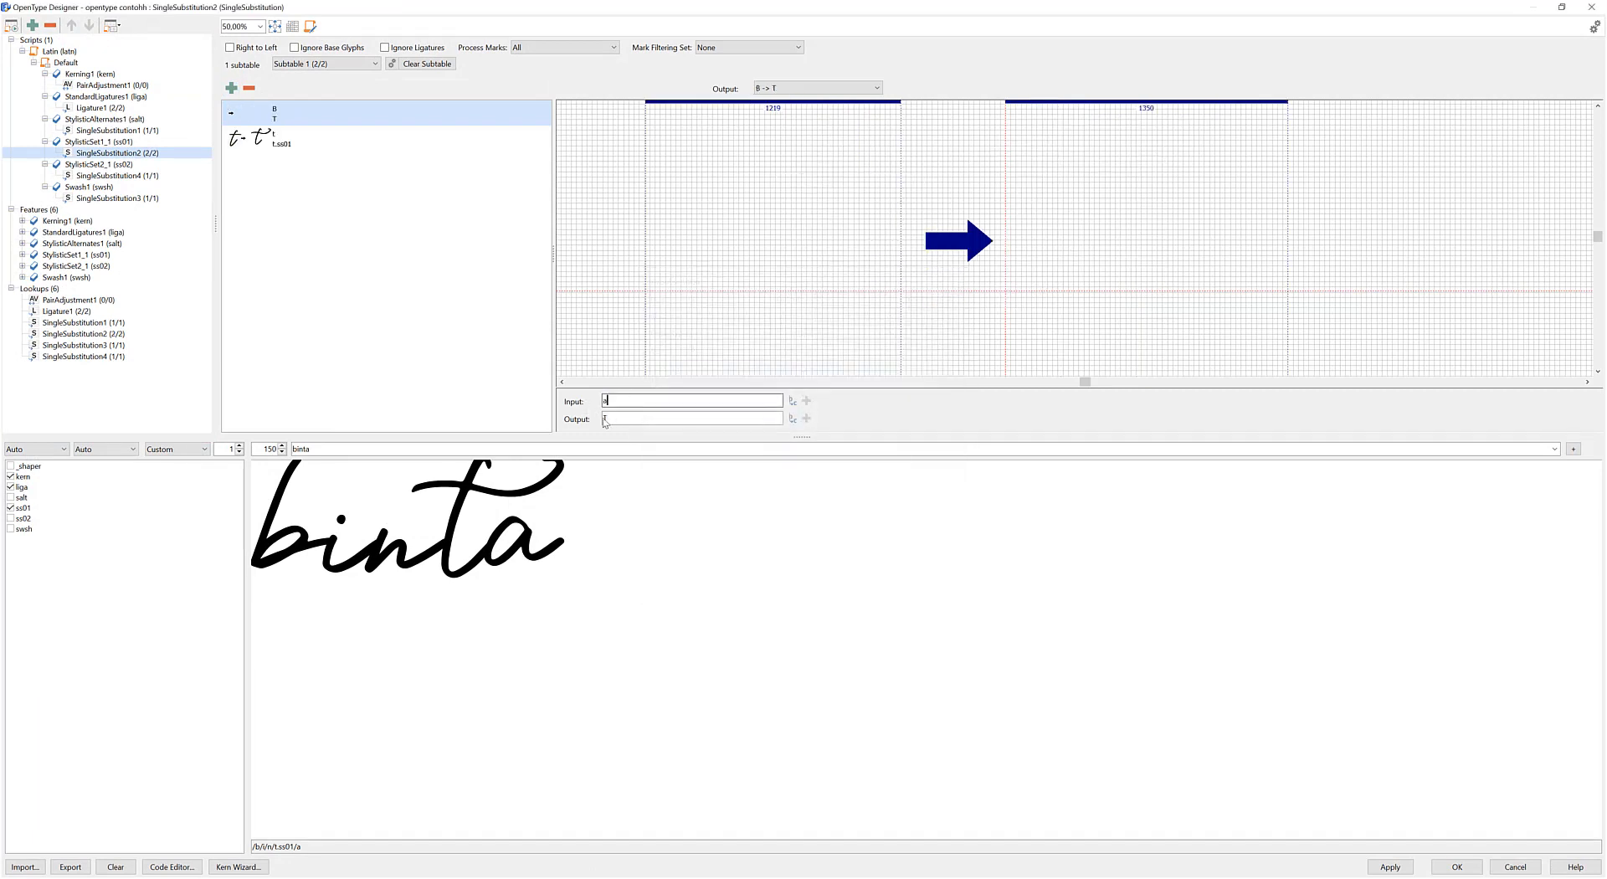
pyautogui.moveTo(608, 418); pyautogui.dragTo(574, 414)
pyautogui.write('a.s')
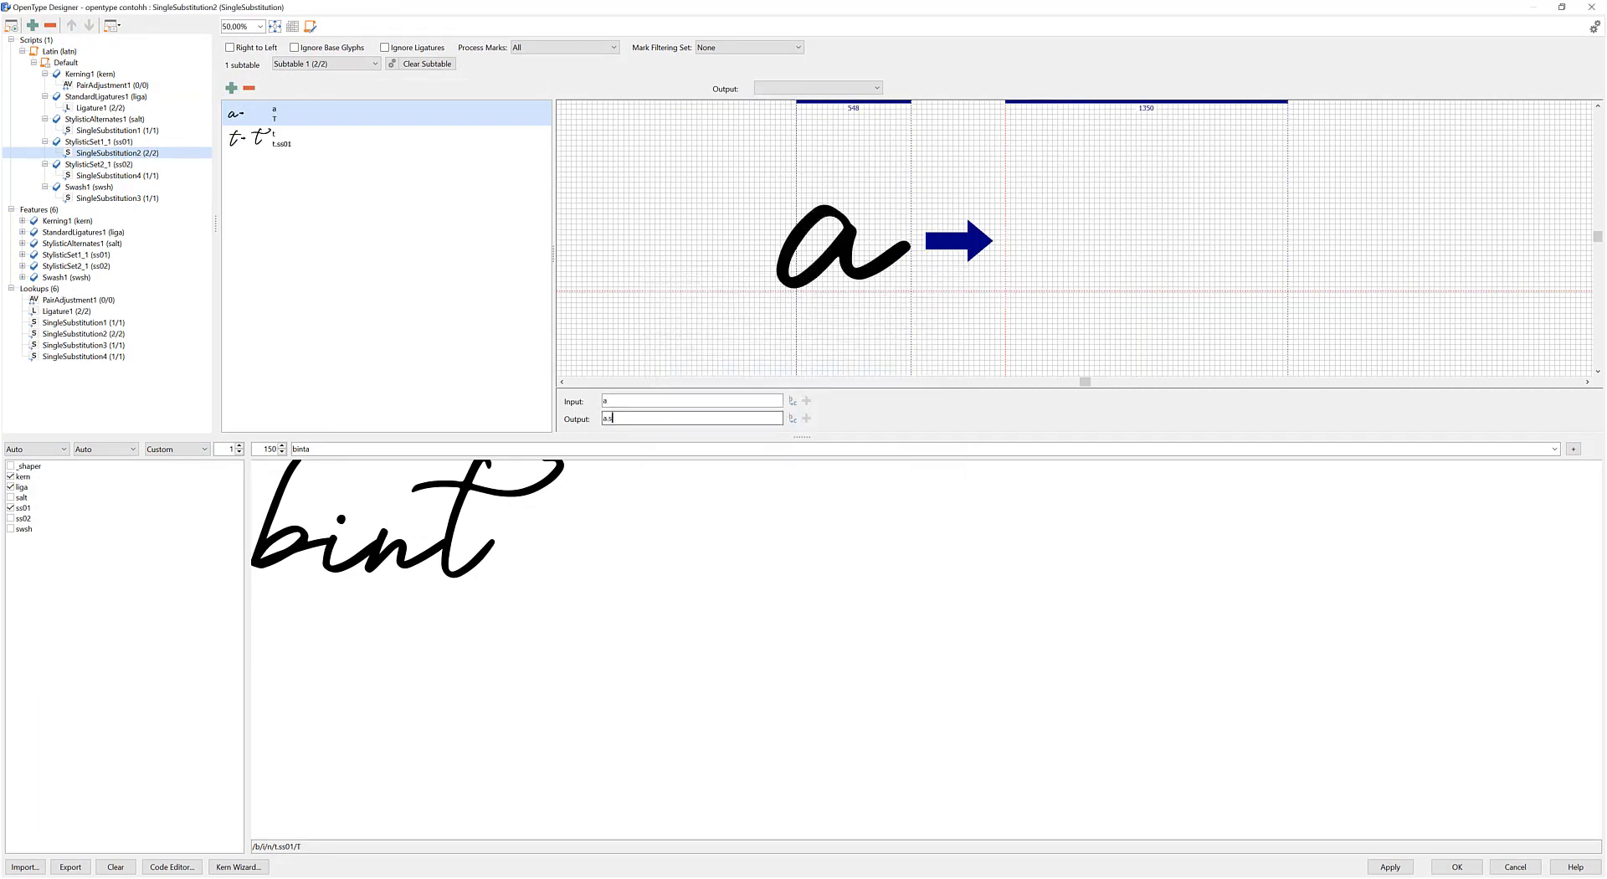
pyautogui.write('s01')
pyautogui.click(1411, 866)
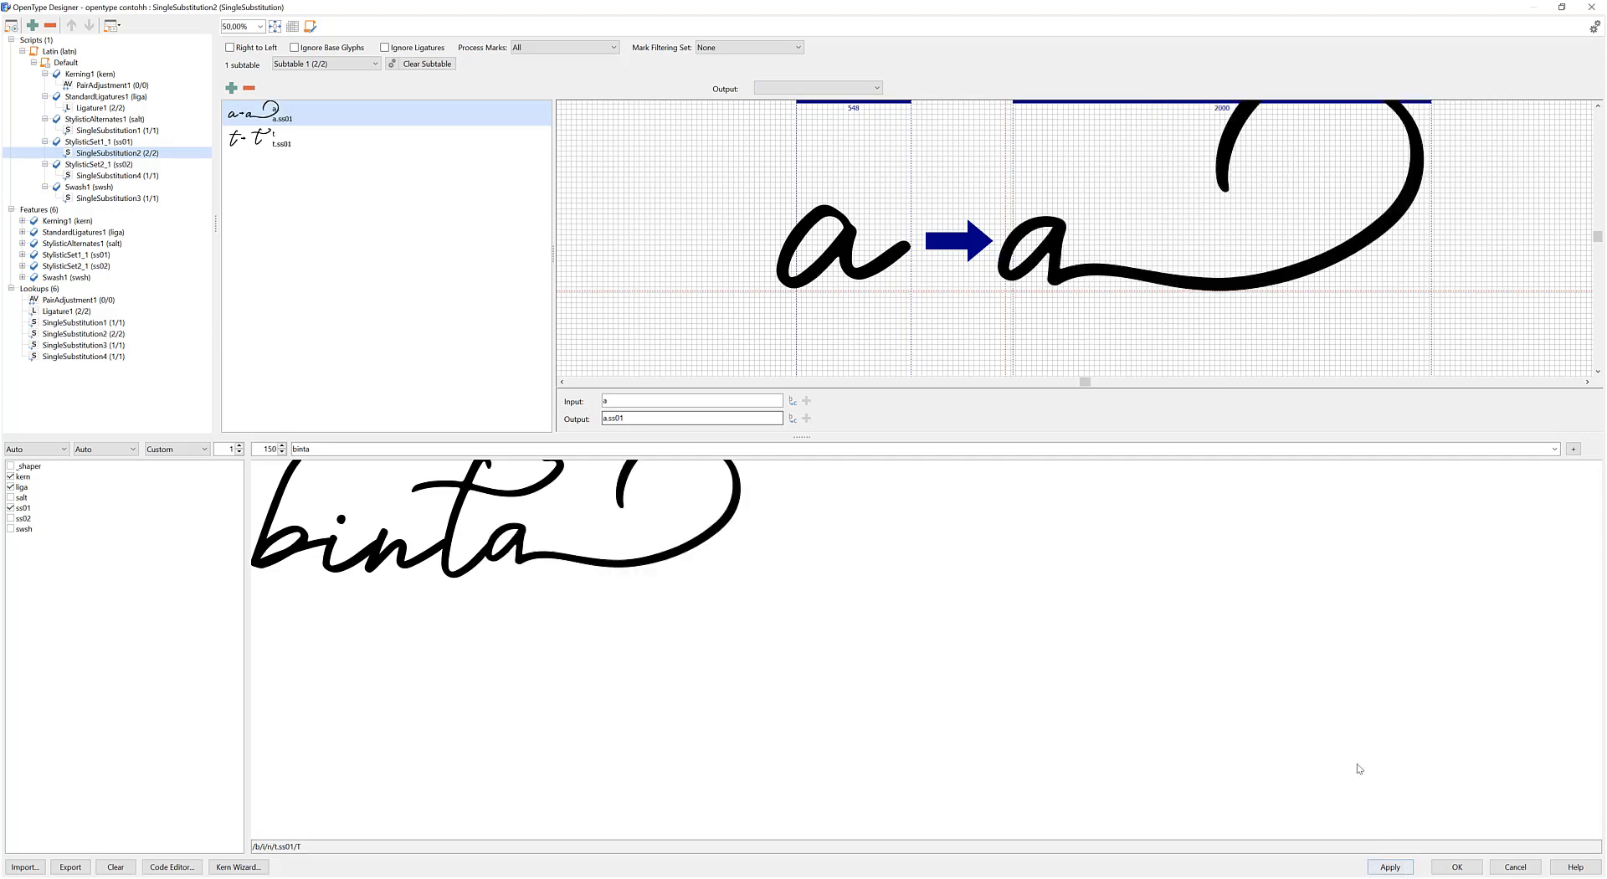
pyautogui.press('Return')
pyautogui.click(1456, 867)
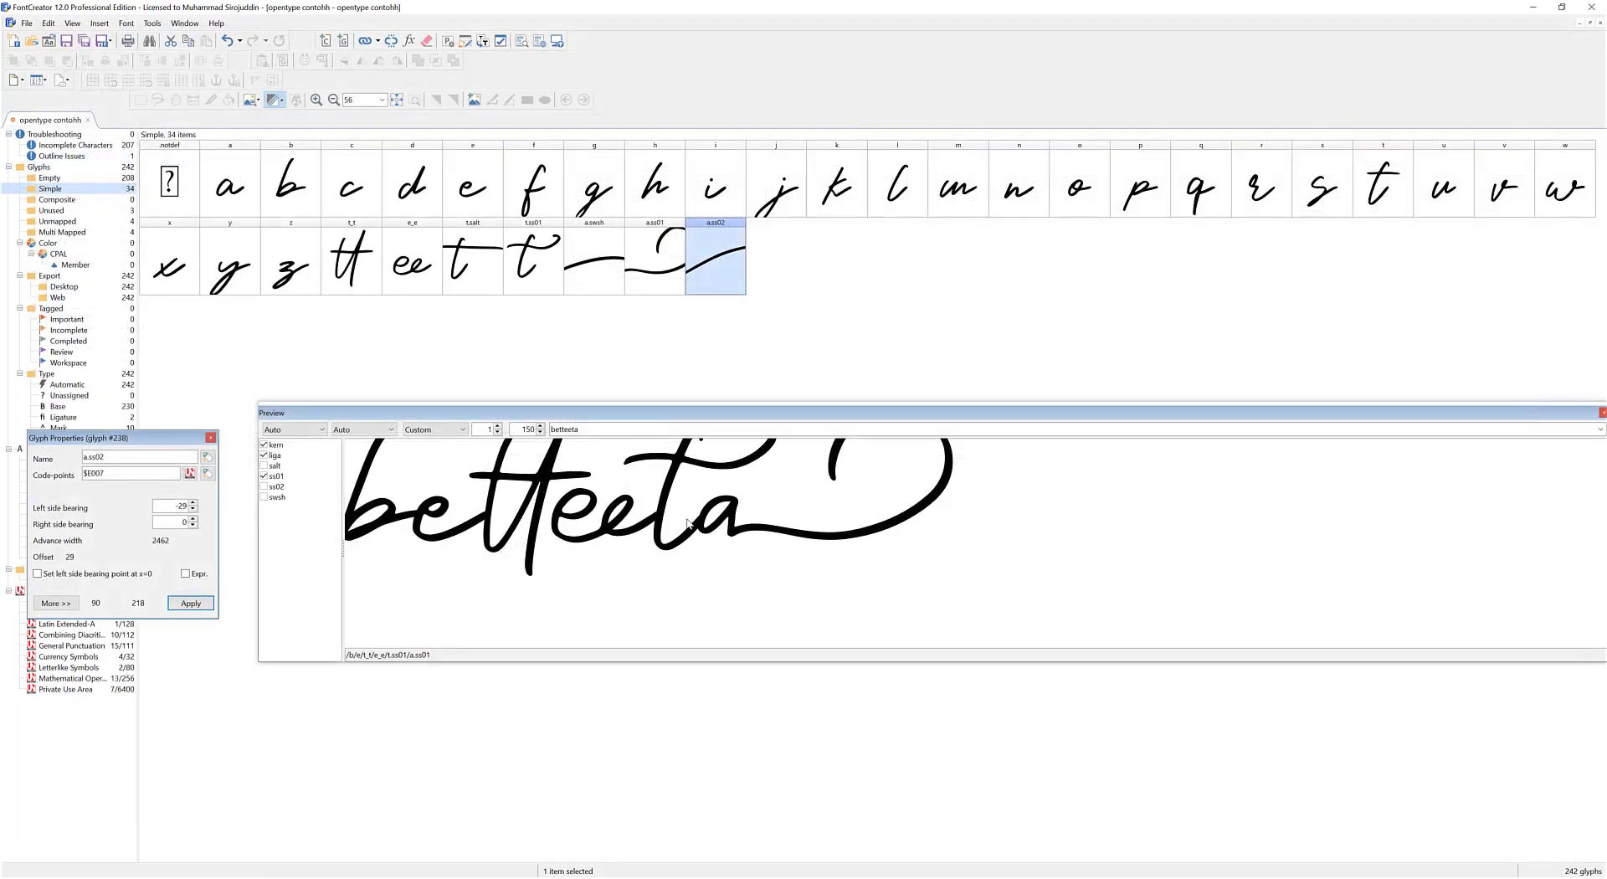
# Turn ss01 off and preview "betteeta" with ss02 and with swsh in turn, leaving both off
pyautogui.click(264, 476)
pyautogui.click(264, 487)
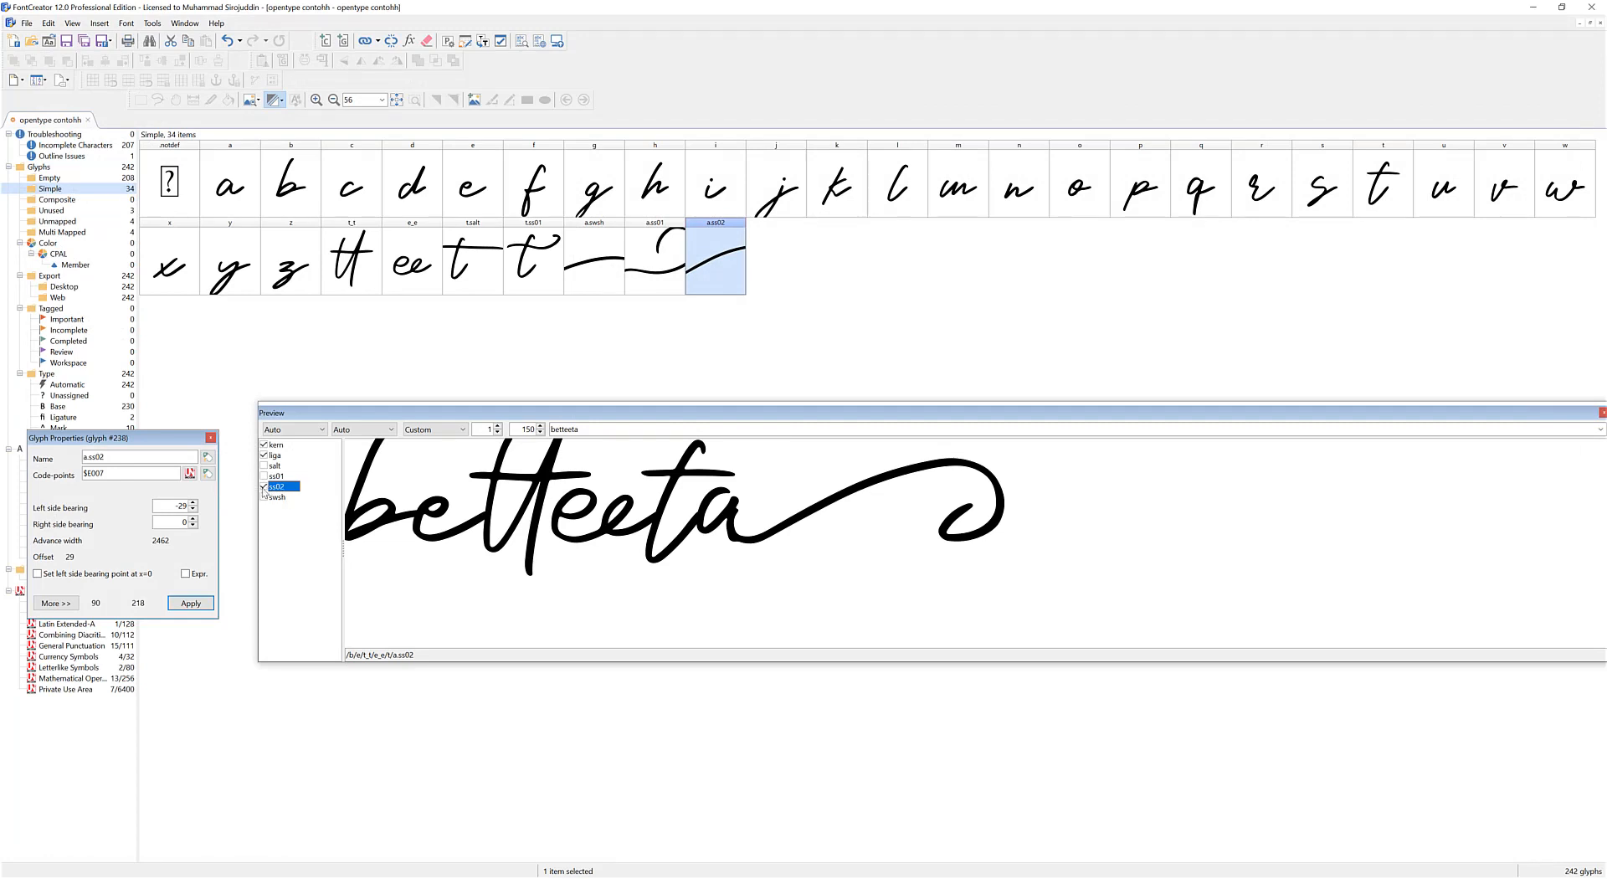
pyautogui.click(265, 487)
pyautogui.click(265, 497)
pyautogui.click(264, 497)
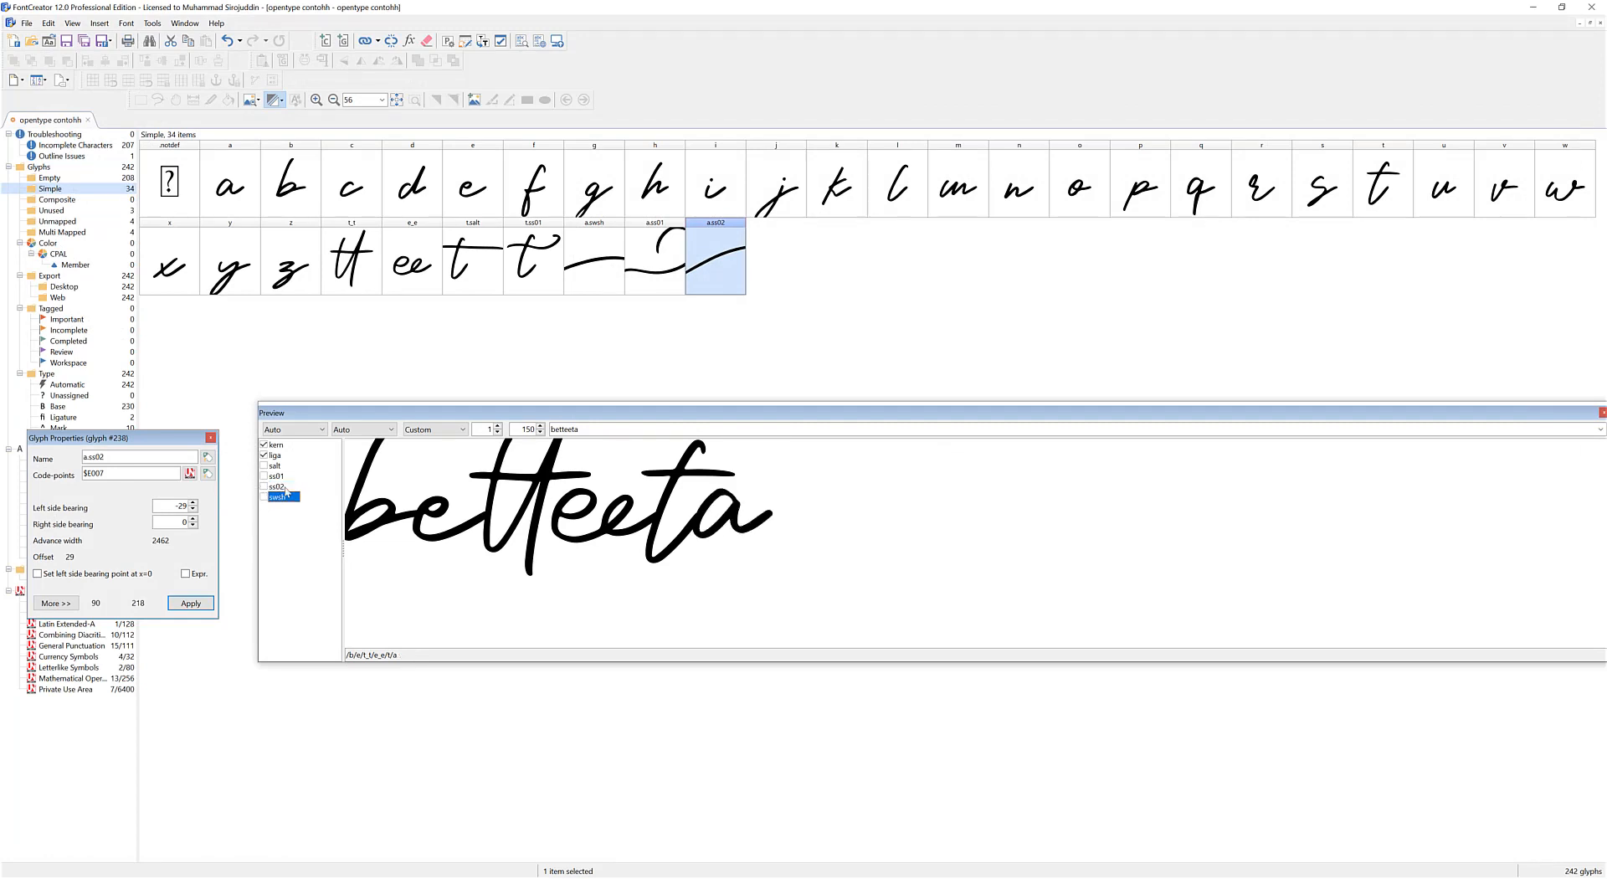
pyautogui.doubleClick(564, 429)
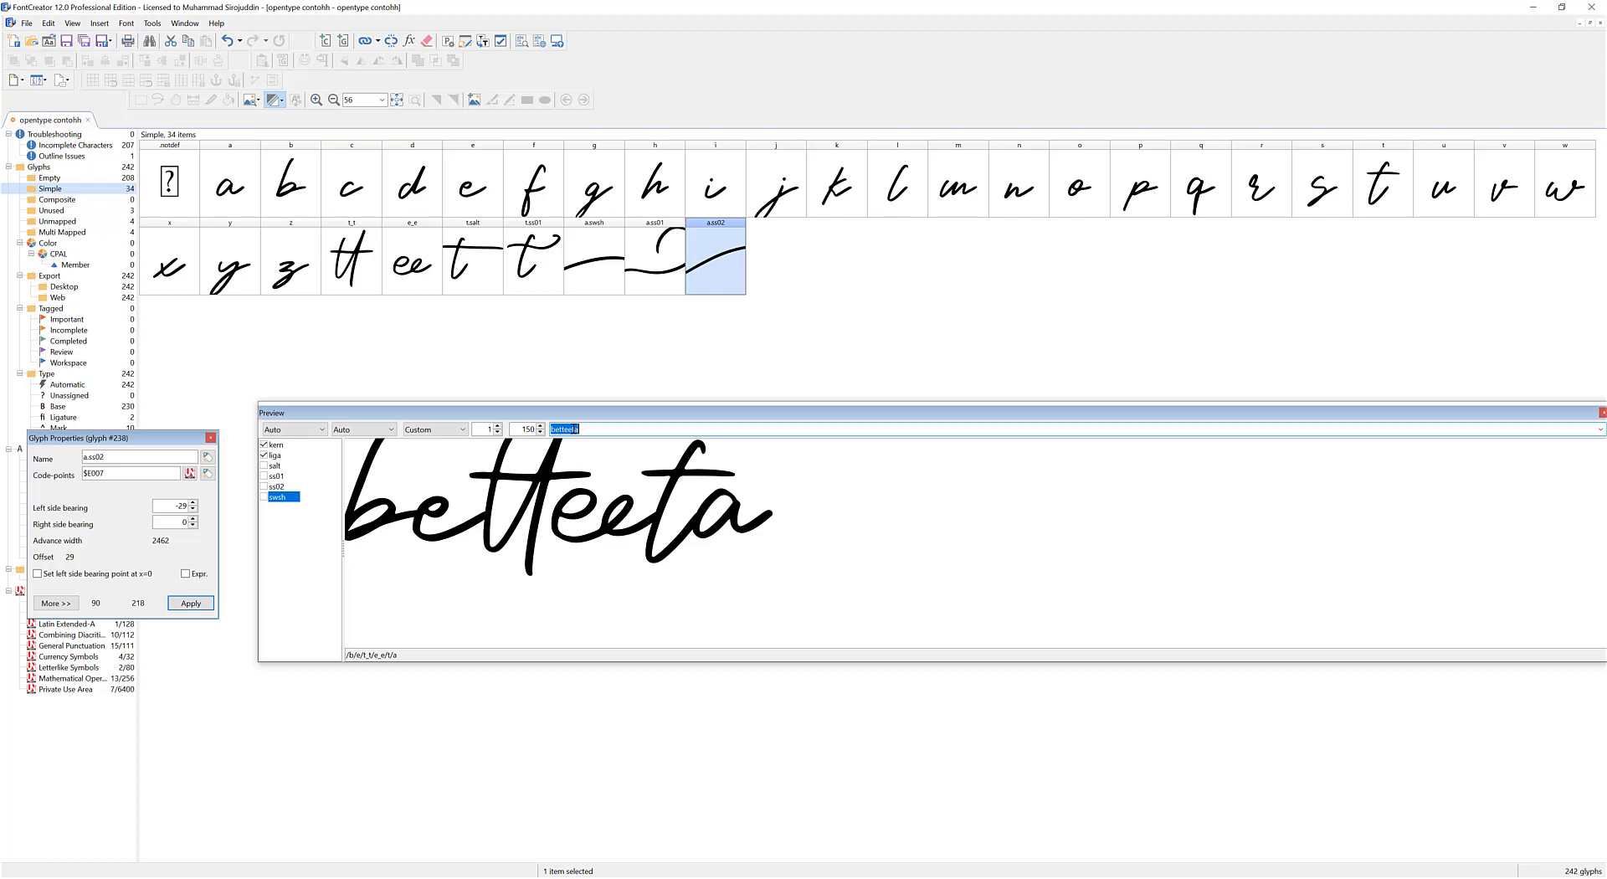
# Move the preview window lower below the glyph grid and turn on the salt, ss01, ss02 and swsh features for "betteeta"
pyautogui.click(598, 385)
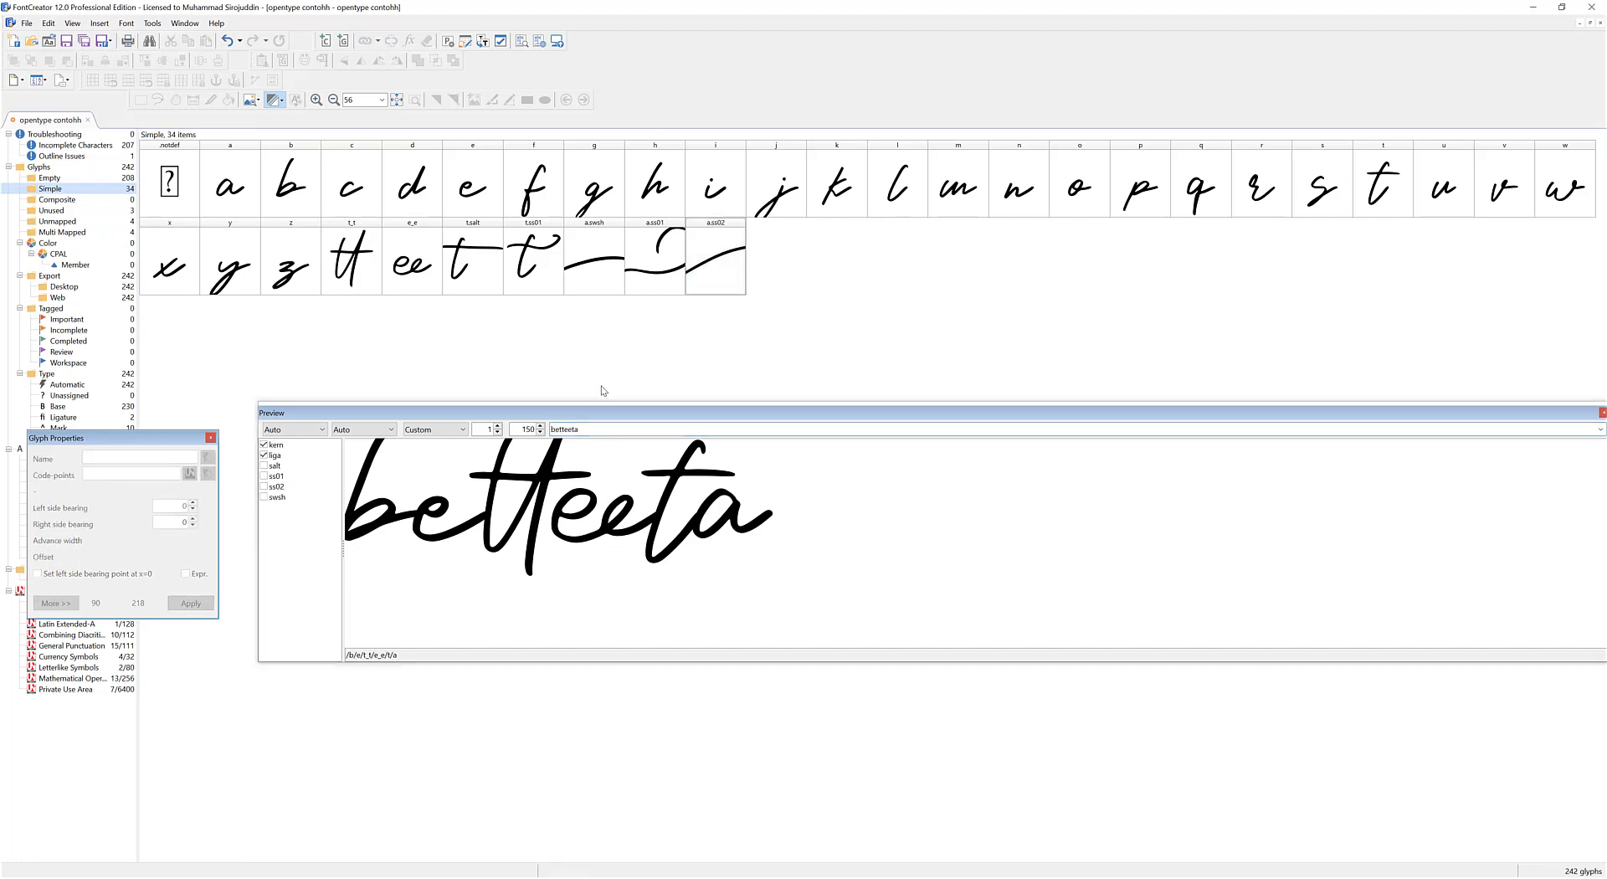
pyautogui.moveTo(608, 416); pyautogui.dragTo(546, 597)
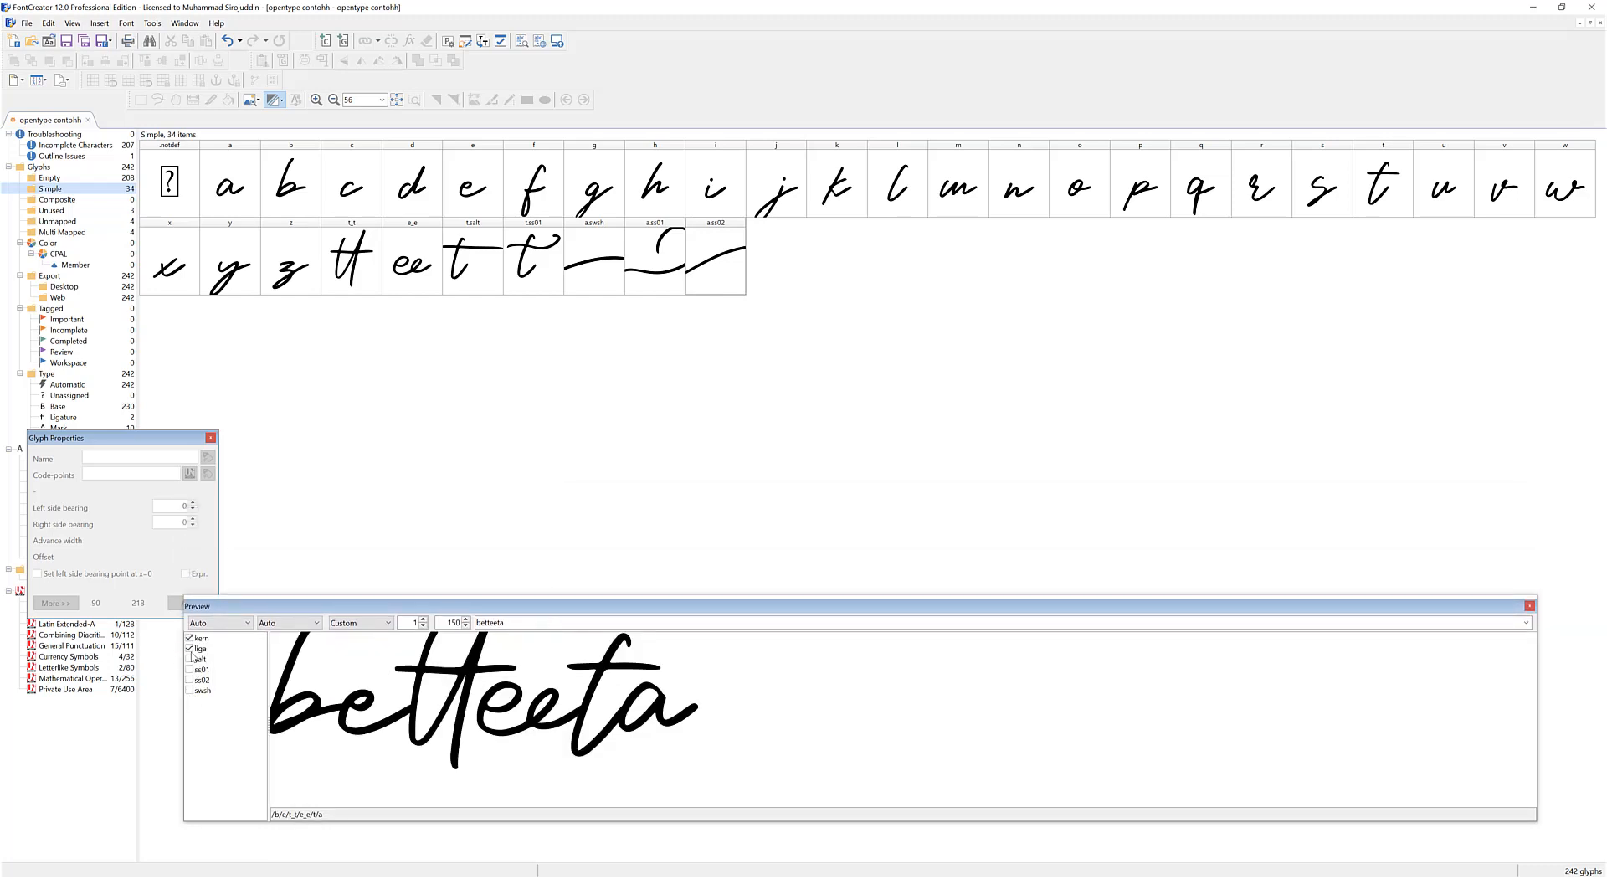
pyautogui.click(189, 659)
pyautogui.click(189, 669)
pyautogui.click(189, 680)
pyautogui.click(189, 689)
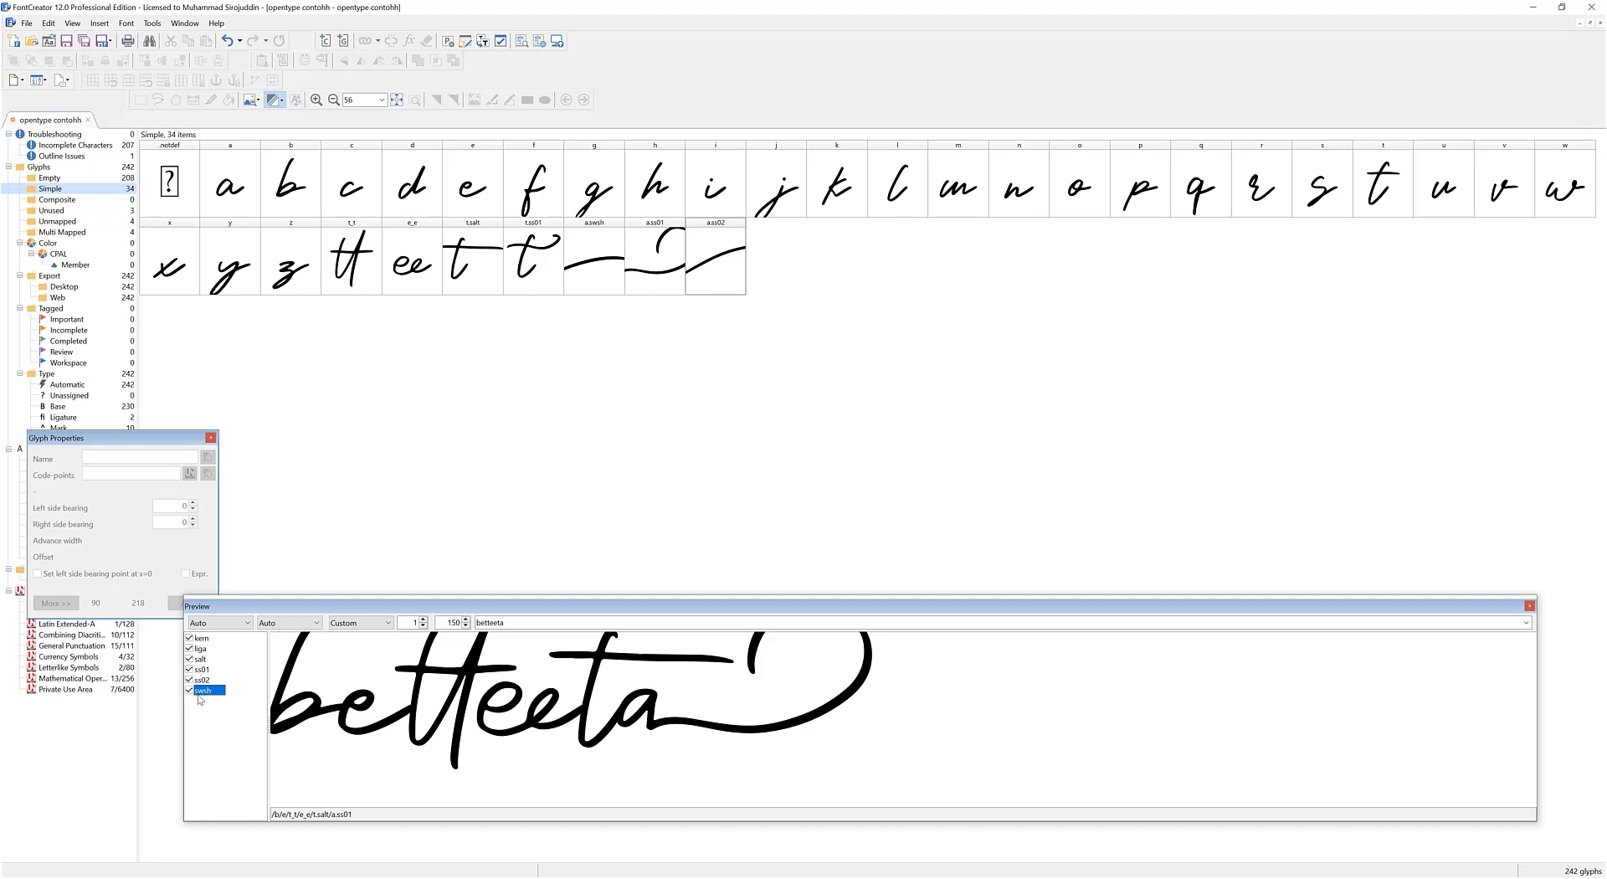
# Narrow the preview window to just past the end of "betteeta" and extend its height upward
pyautogui.doubleClick(490, 622)
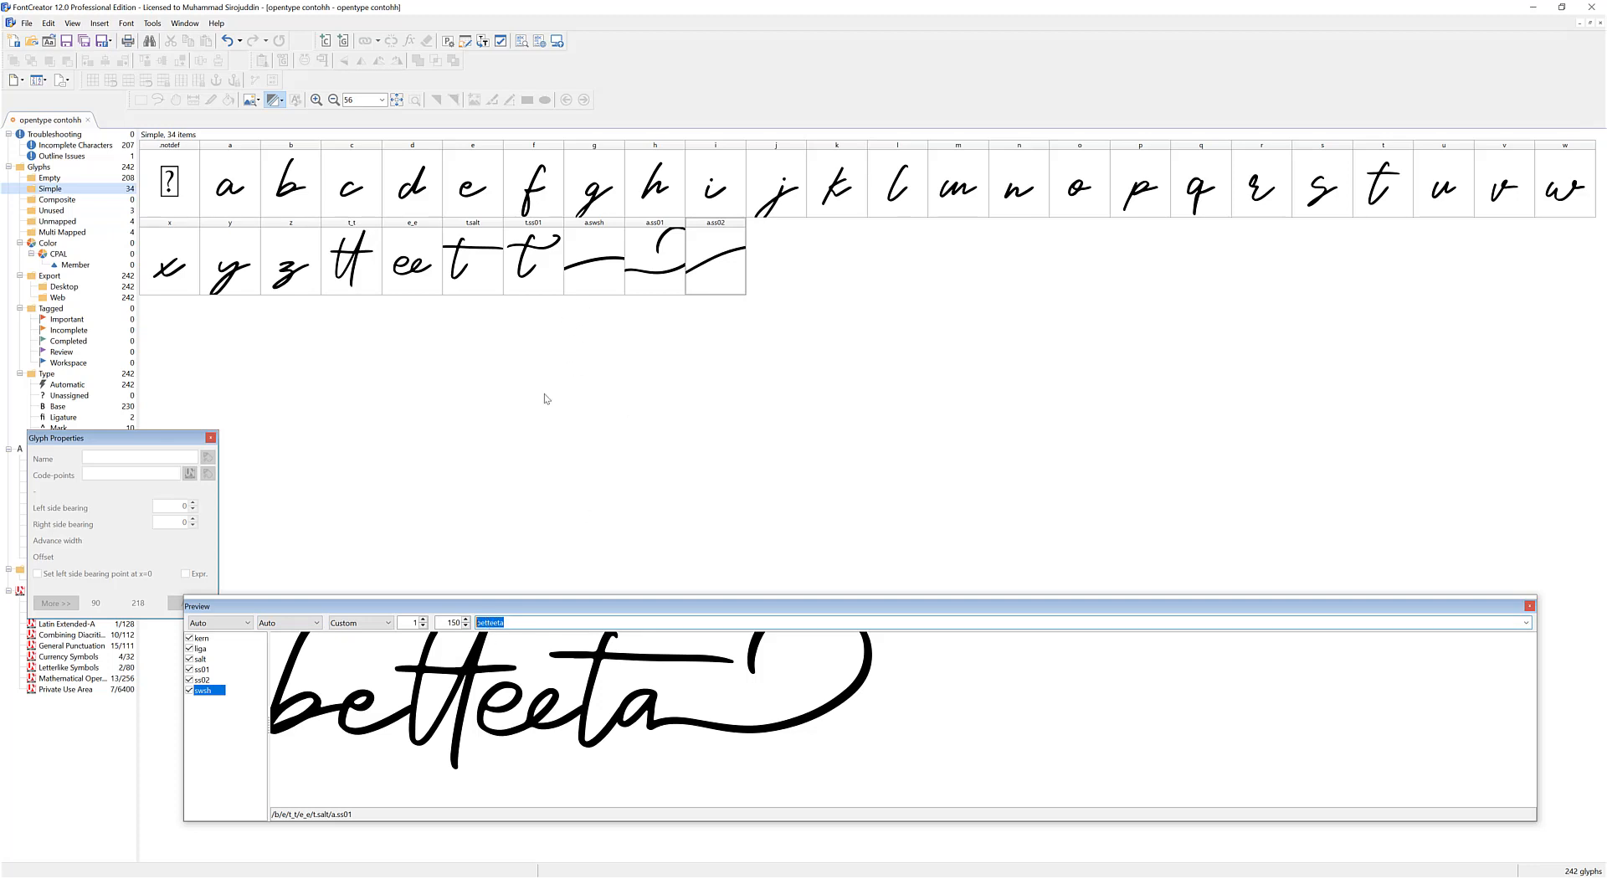
pyautogui.moveTo(548, 606)
pyautogui.mouseDown()
pyautogui.moveTo(604, 611)
pyautogui.moveTo(550, 607)
pyautogui.mouseUp()
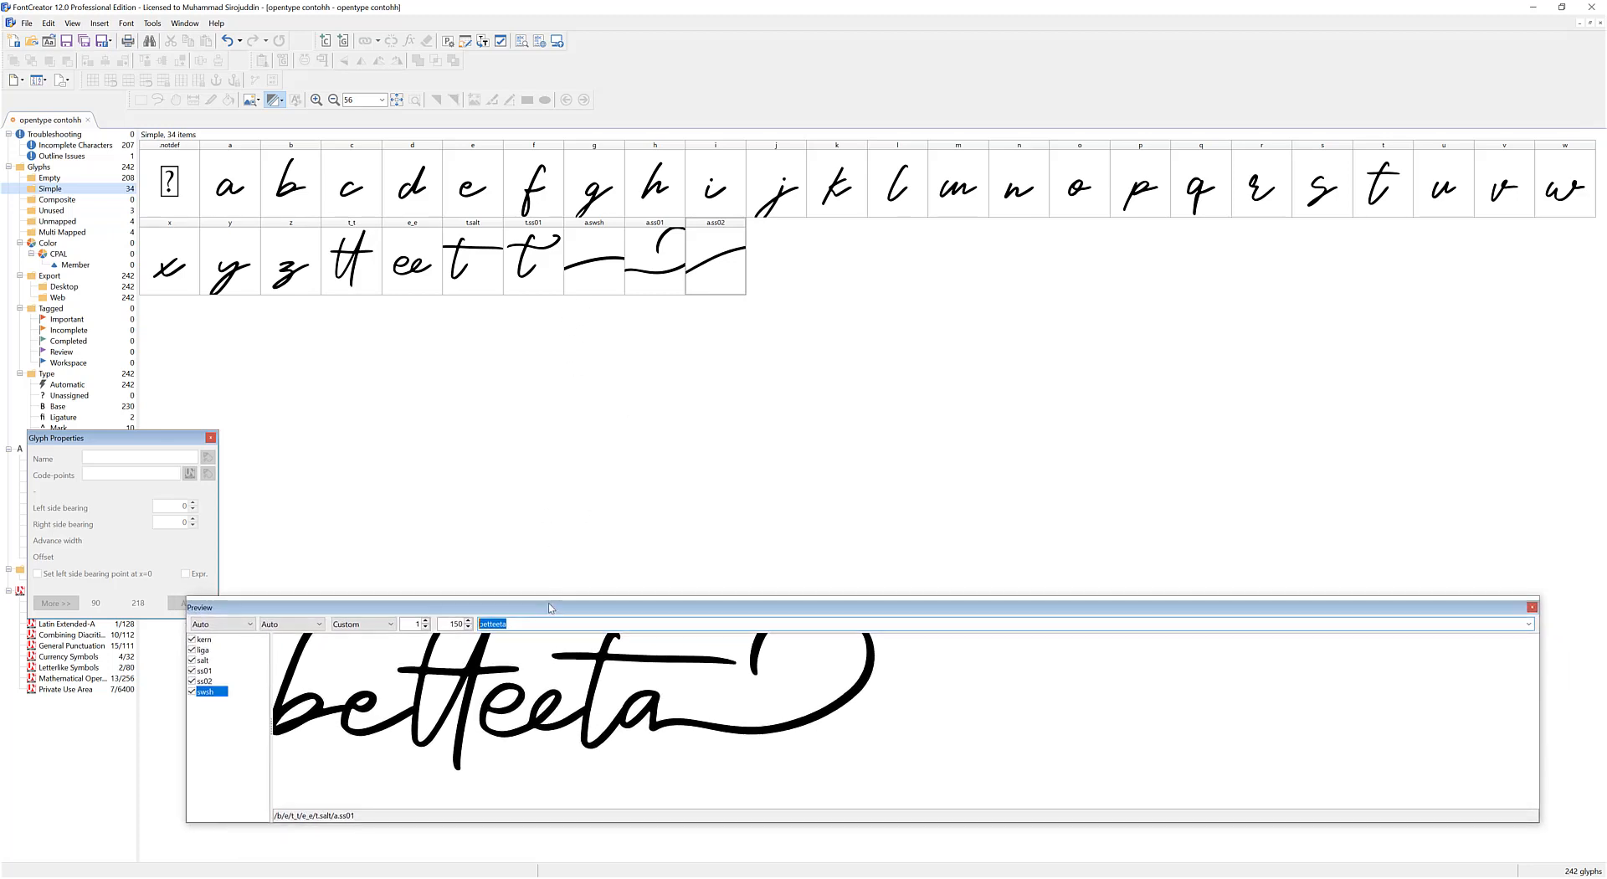
pyautogui.moveTo(1539, 672); pyautogui.dragTo(975, 669)
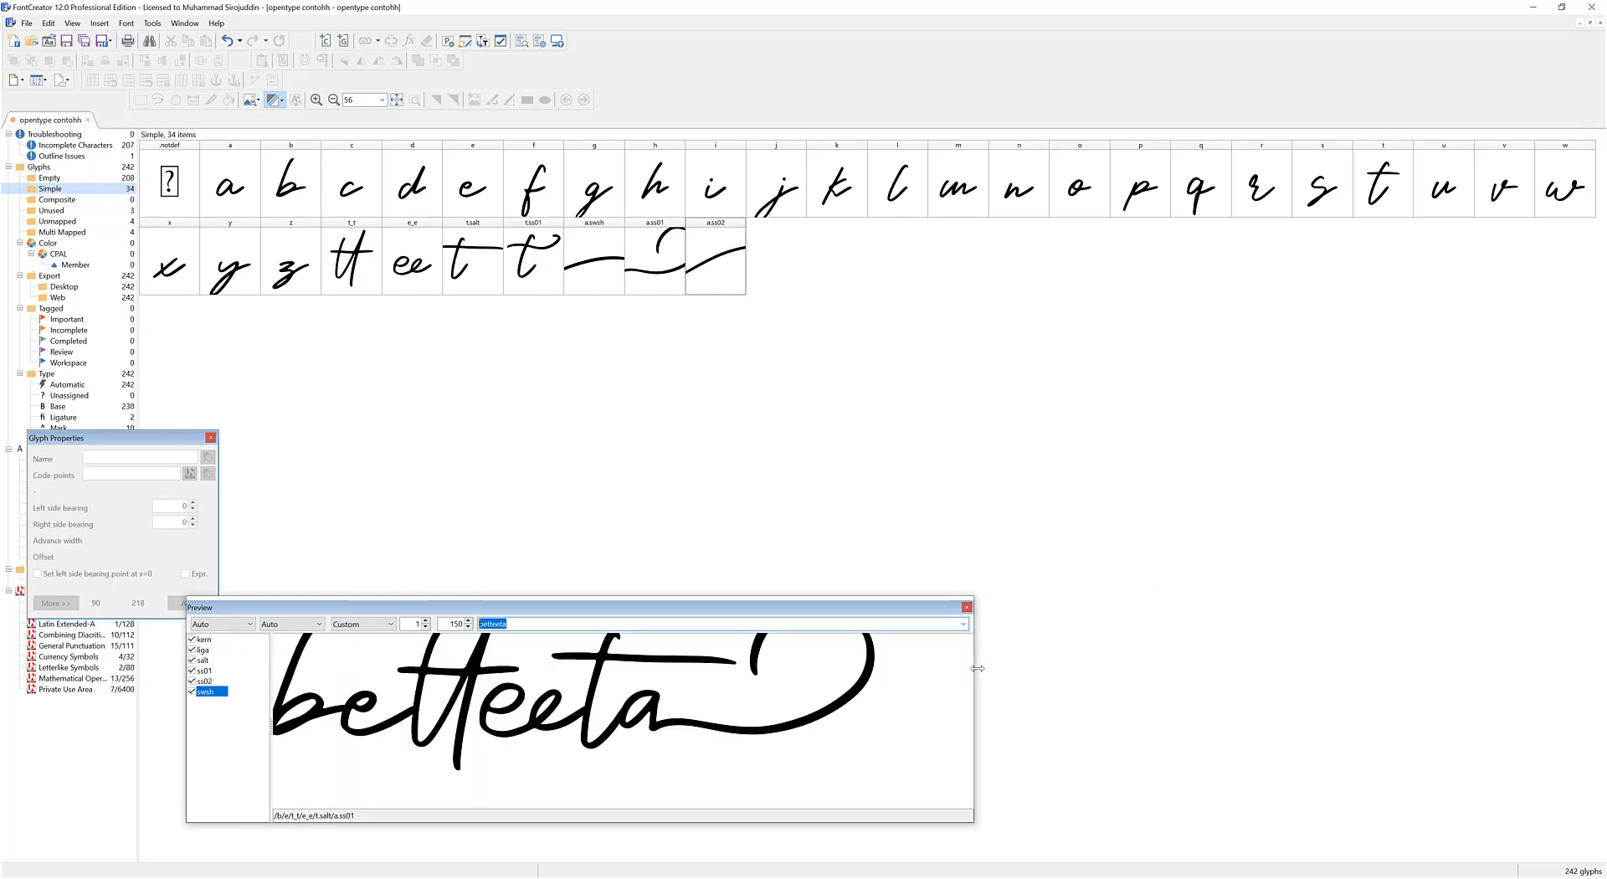
pyautogui.moveTo(542, 822)
pyautogui.mouseDown()
pyautogui.moveTo(546, 792)
pyautogui.moveTo(546, 826)
pyautogui.mouseUp()
pyautogui.moveTo(585, 595); pyautogui.dragTo(601, 552)
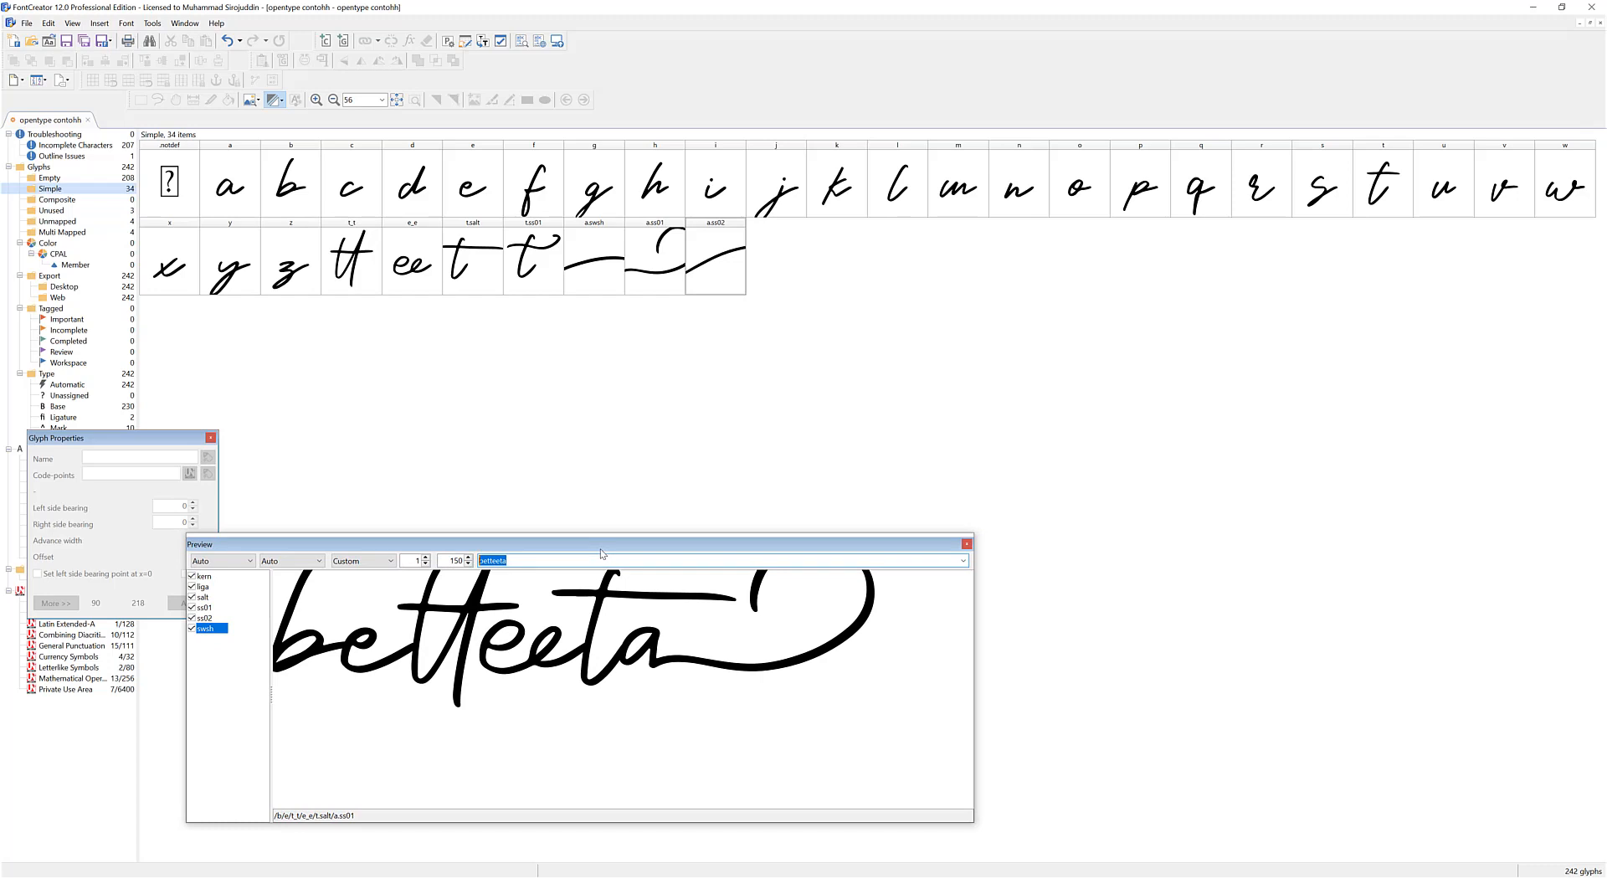
# Reduce the preview window's height to fit the word "betteeta" and reposition it lower beneath the glyph grid
pyautogui.click(195, 639)
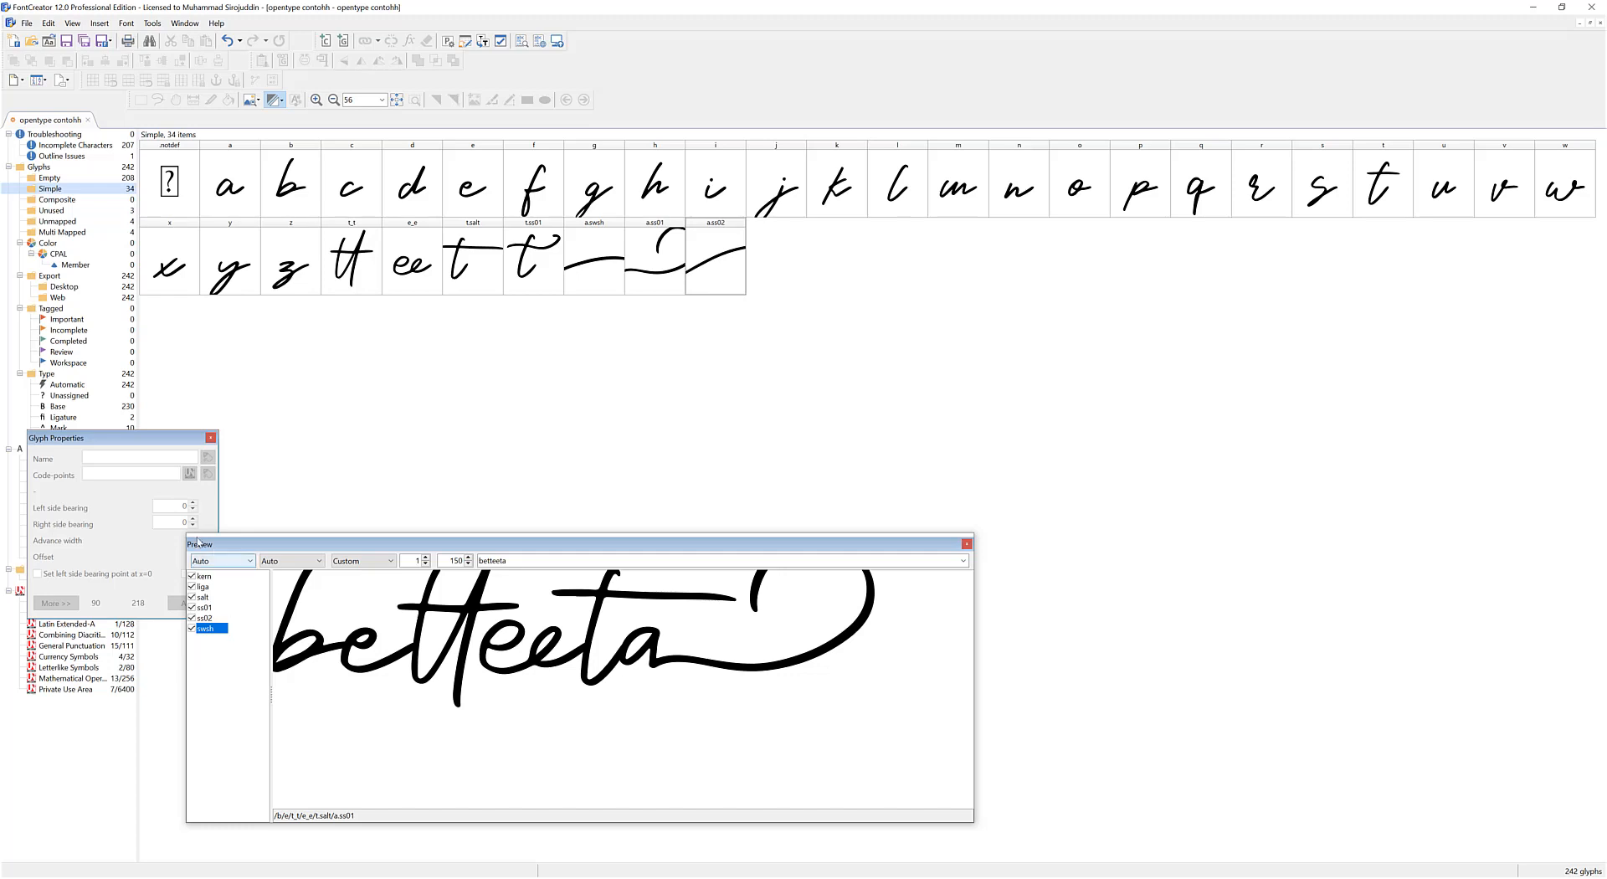
pyautogui.moveTo(249, 543); pyautogui.dragTo(244, 544)
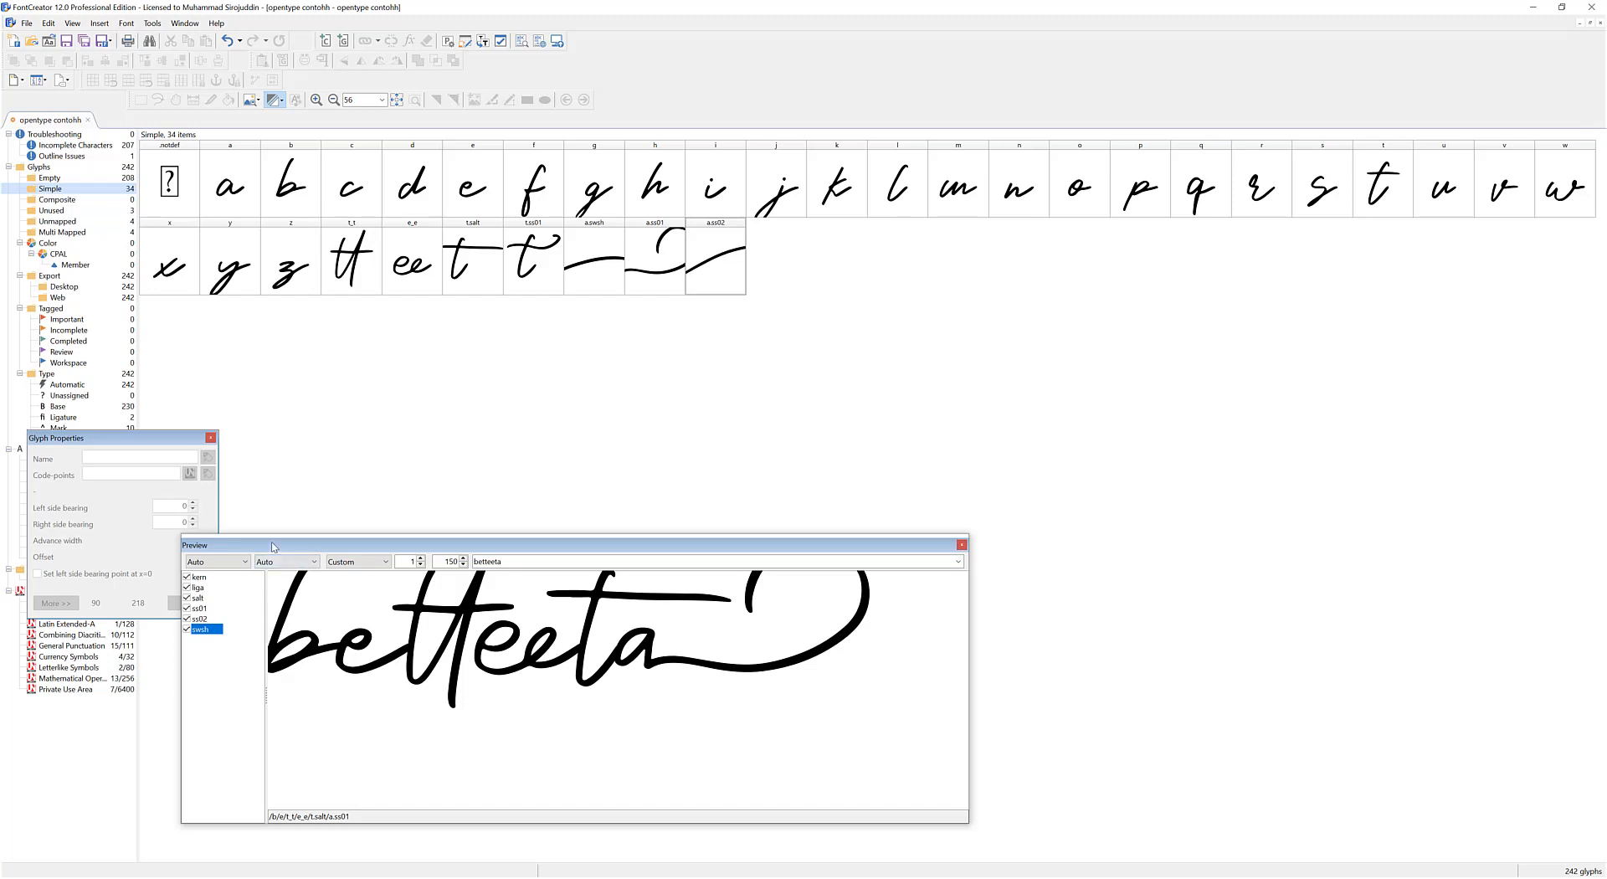
pyautogui.moveTo(273, 547)
pyautogui.mouseDown()
pyautogui.moveTo(308, 552)
pyautogui.moveTo(291, 541)
pyautogui.mouseUp()
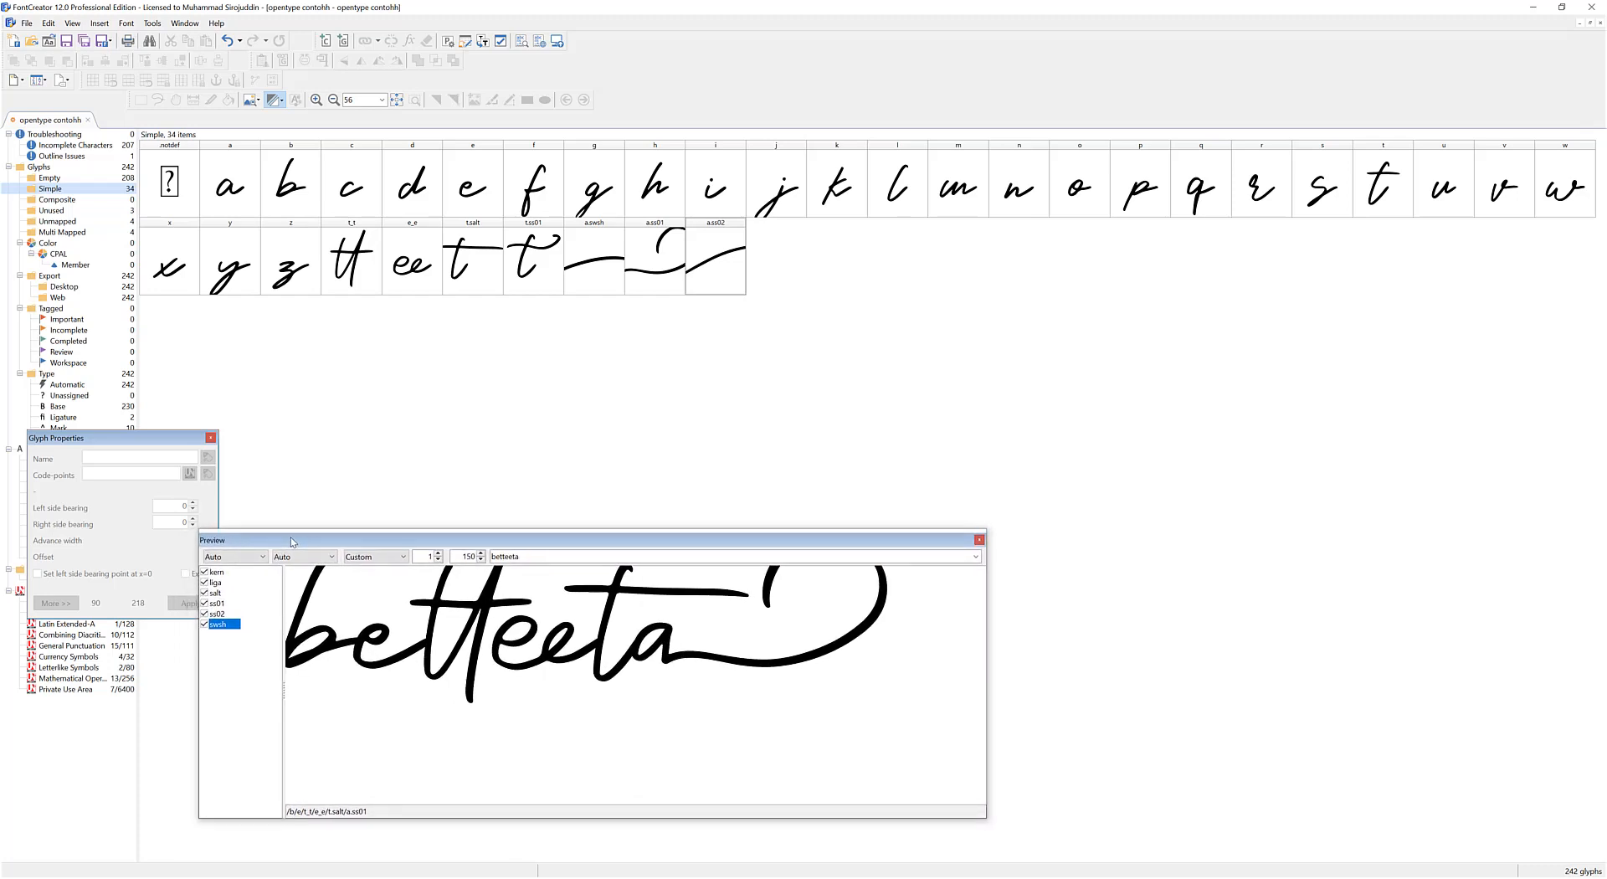
pyautogui.moveTo(492, 529); pyautogui.dragTo(493, 512)
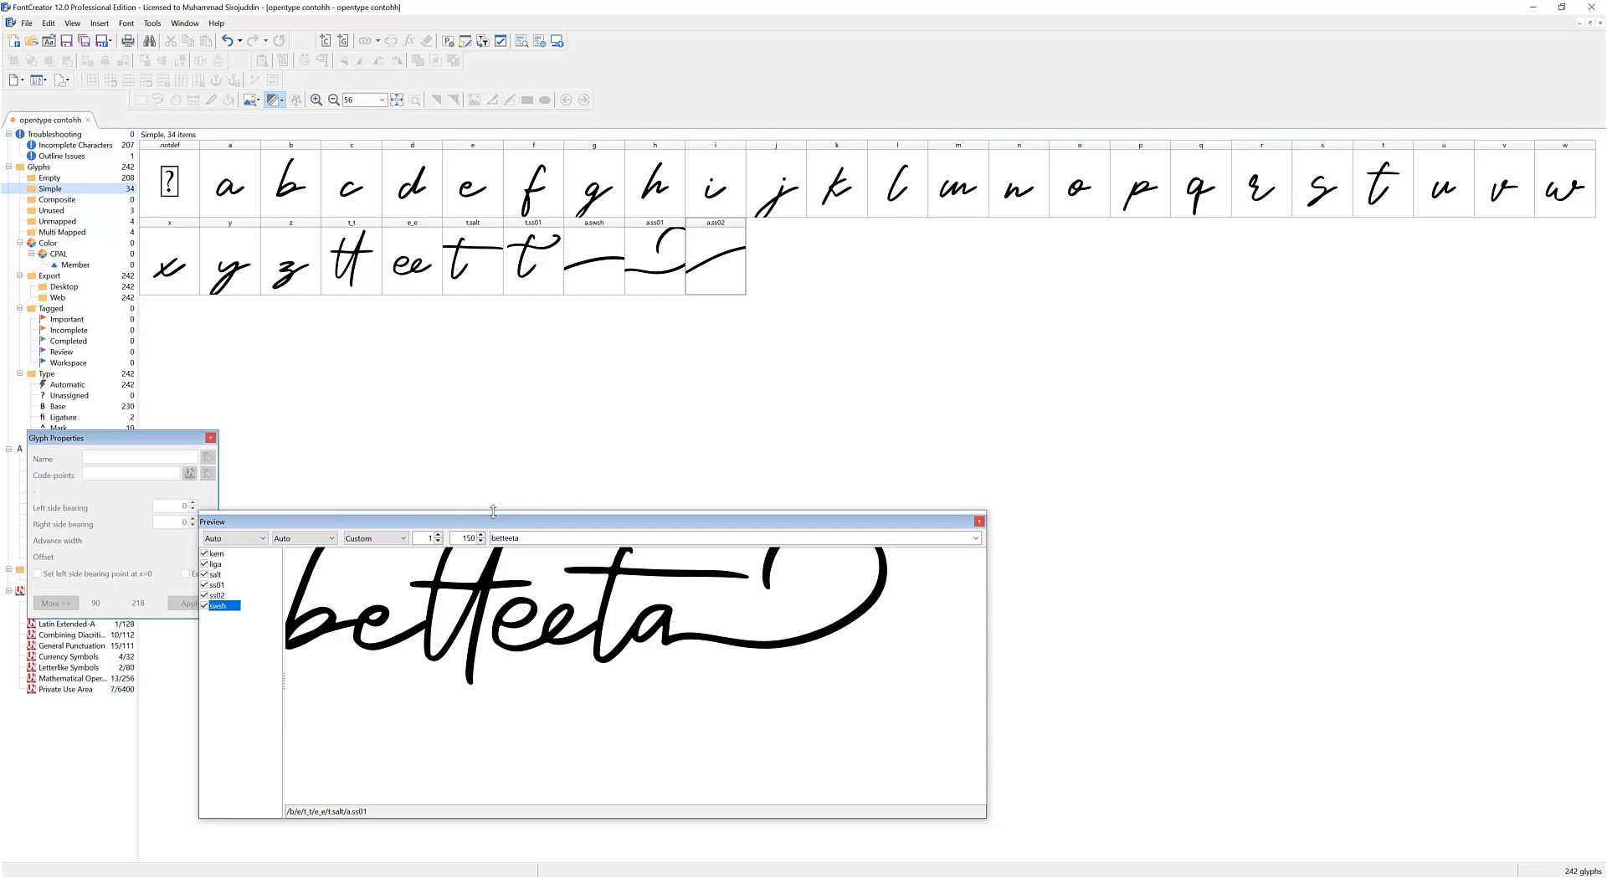
pyautogui.moveTo(527, 817); pyautogui.dragTo(514, 711)
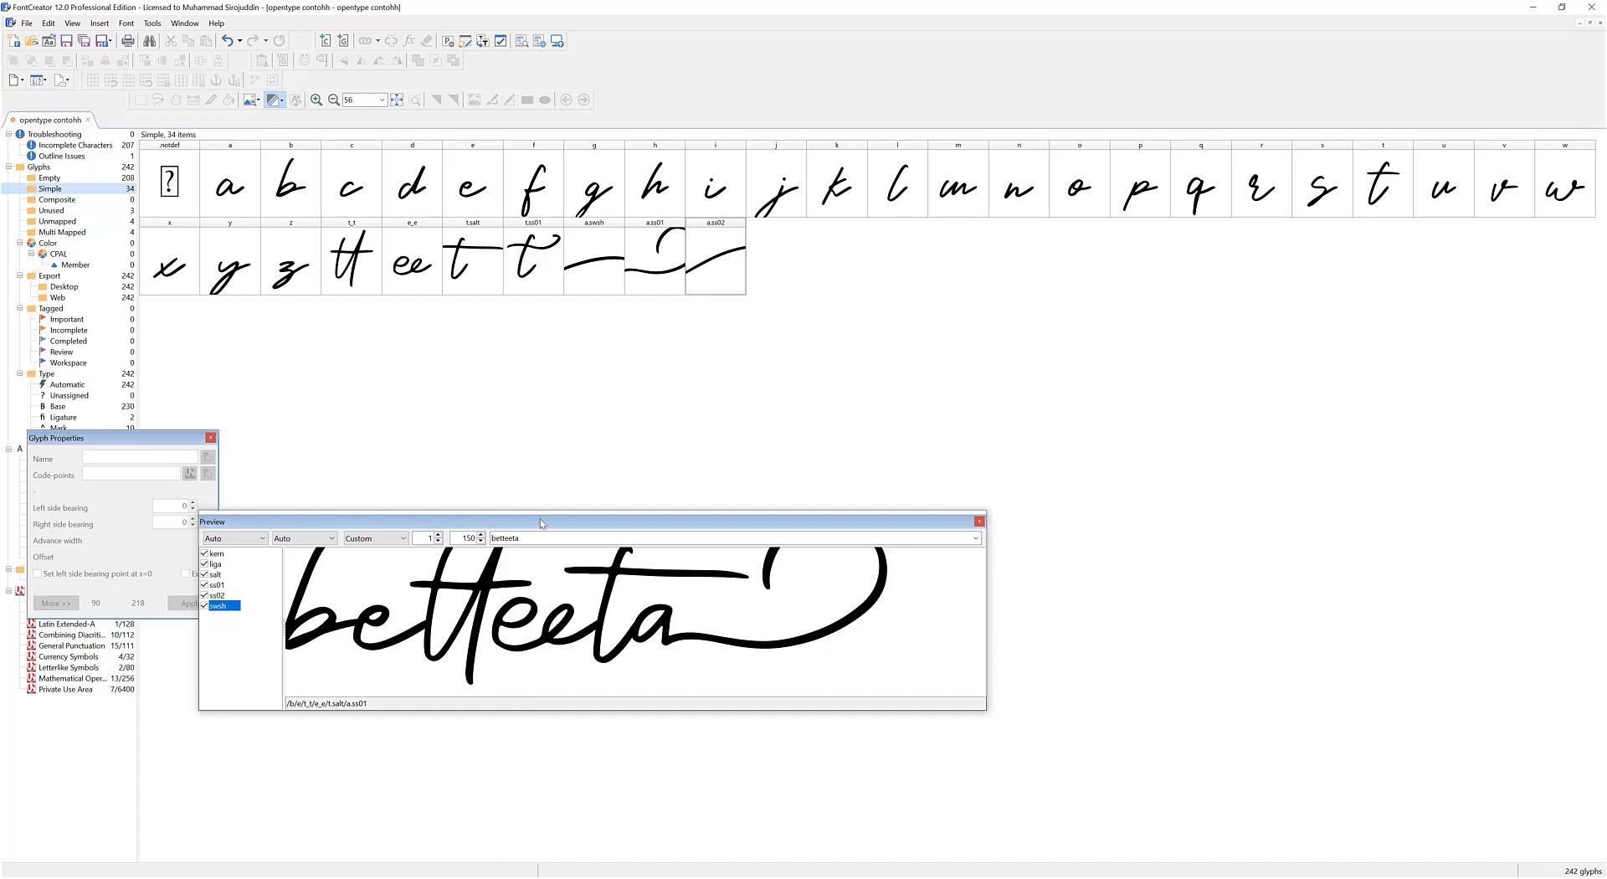
pyautogui.moveTo(541, 523); pyautogui.dragTo(520, 635)
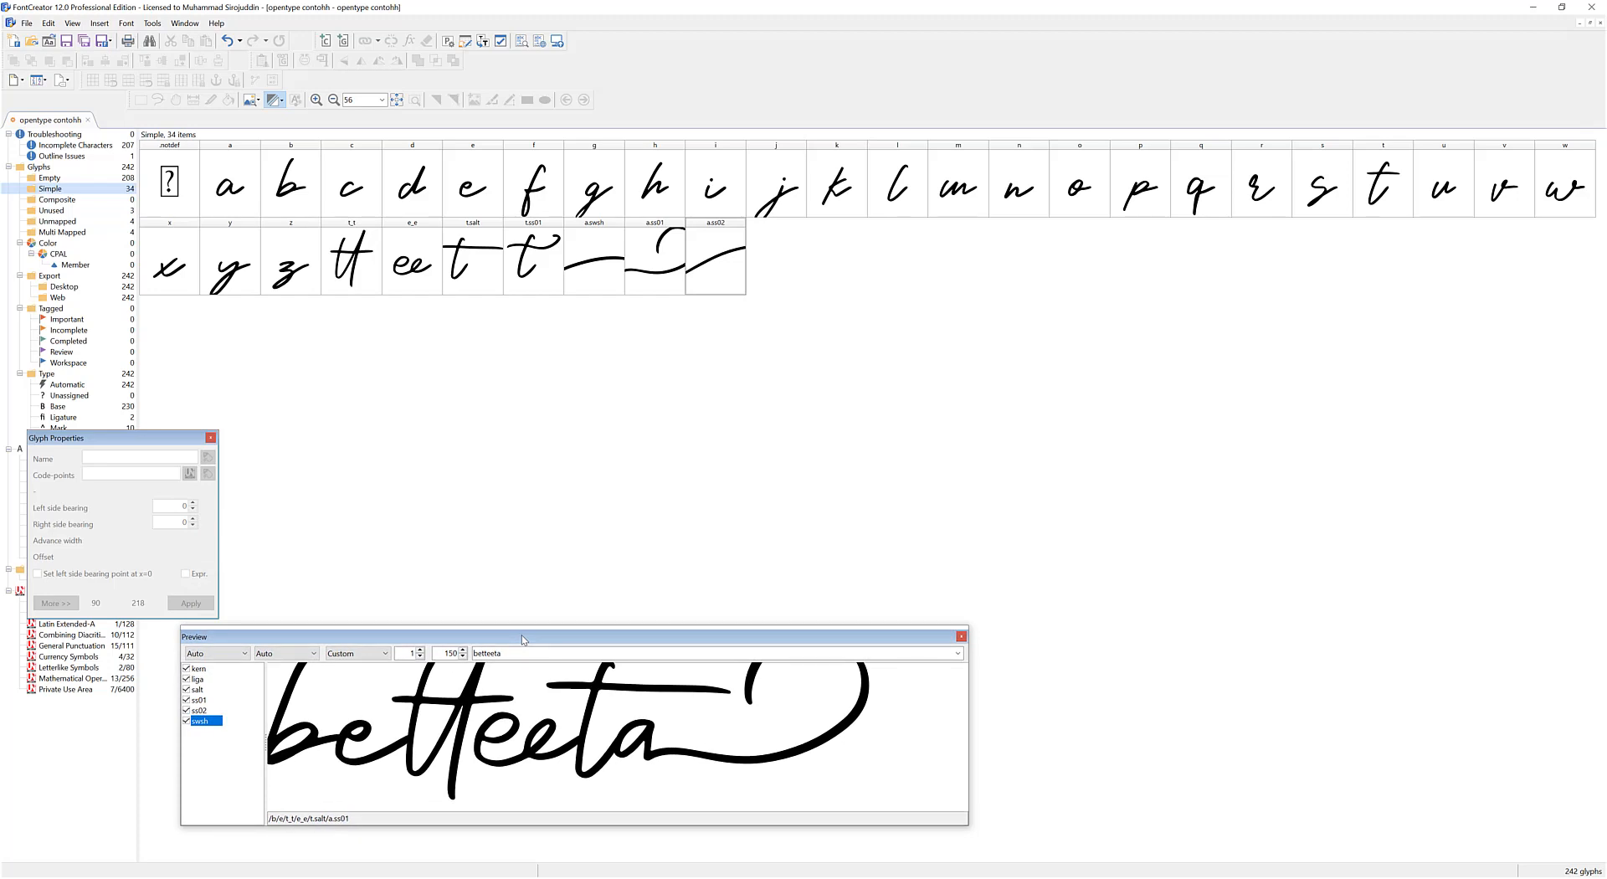
pyautogui.moveTo(524, 639); pyautogui.dragTo(509, 651)
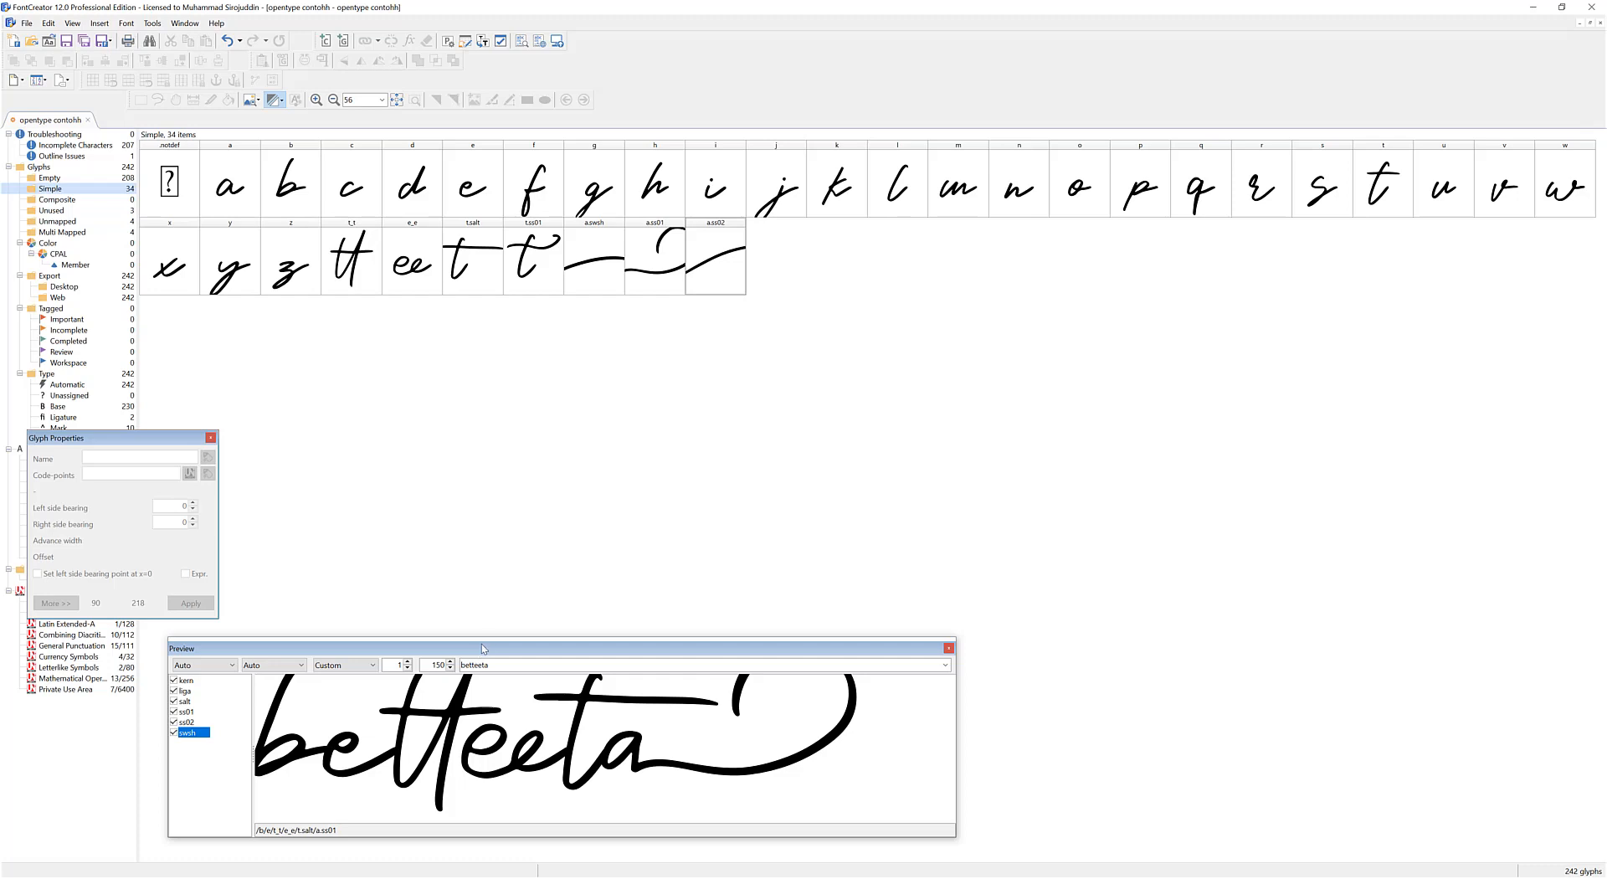
pyautogui.moveTo(481, 644)
pyautogui.mouseDown()
pyautogui.moveTo(518, 618)
pyautogui.moveTo(485, 645)
pyautogui.mouseUp()
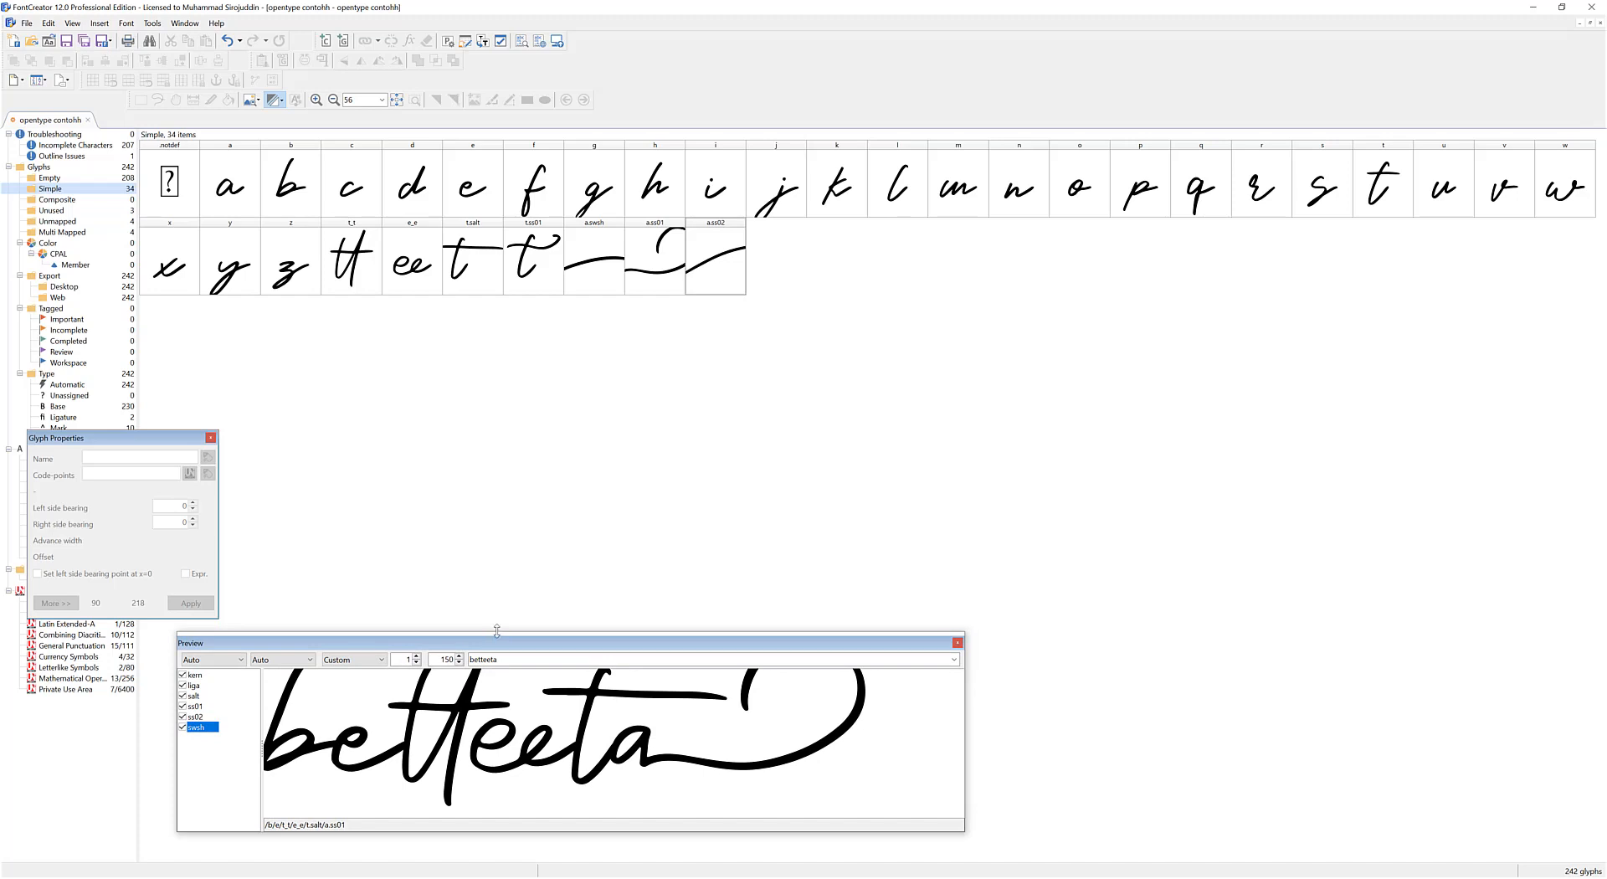
pyautogui.moveTo(497, 632)
pyautogui.mouseDown()
pyautogui.moveTo(505, 573)
pyautogui.moveTo(503, 604)
pyautogui.mouseUp()
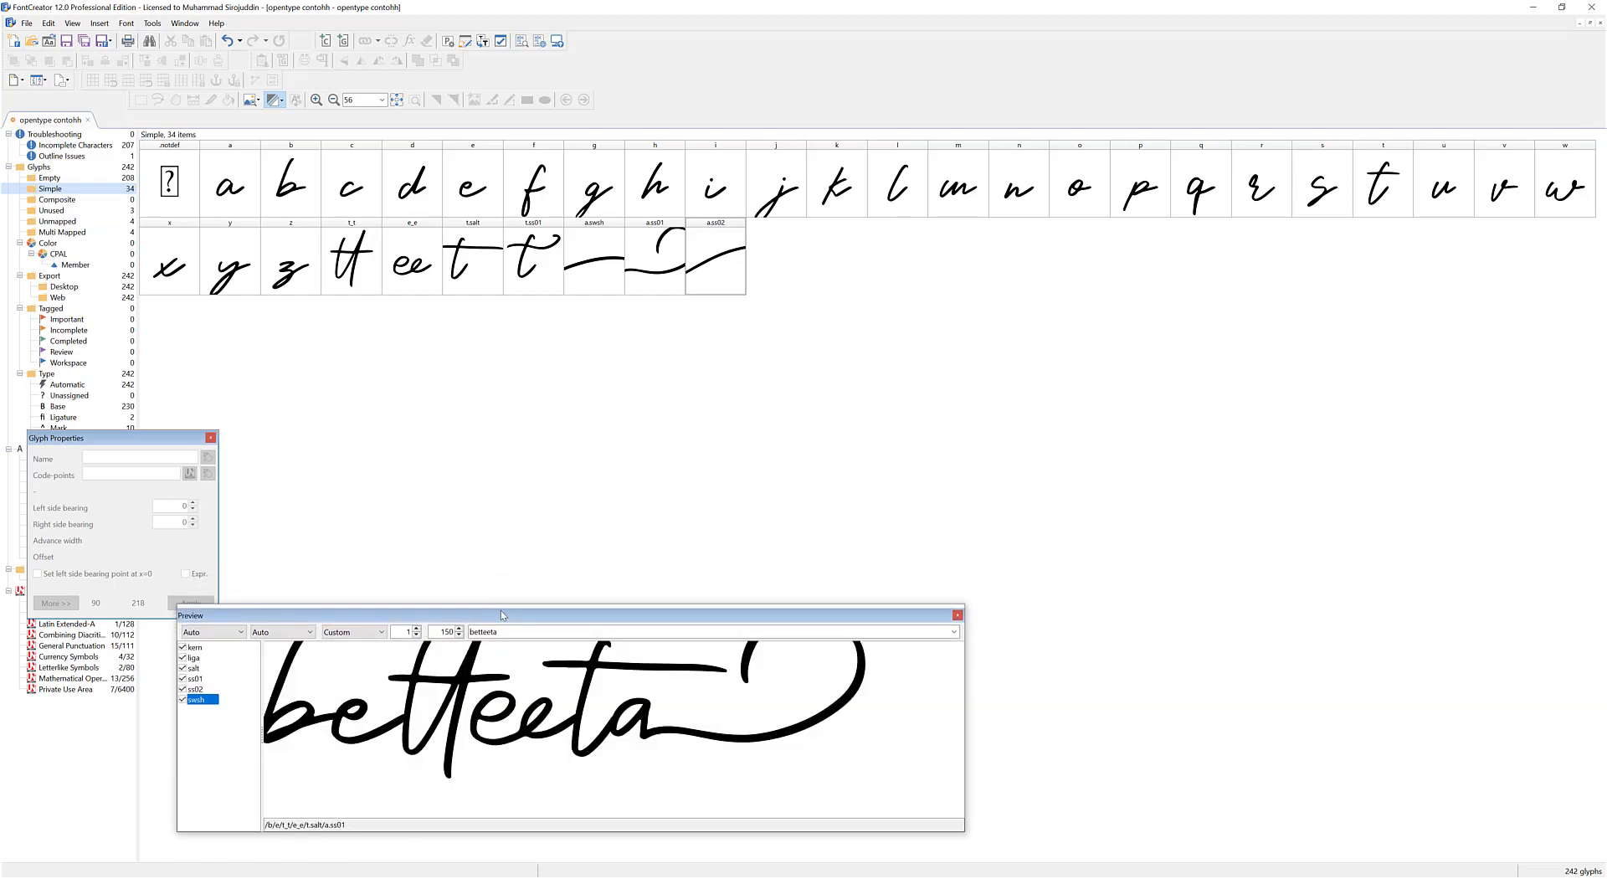